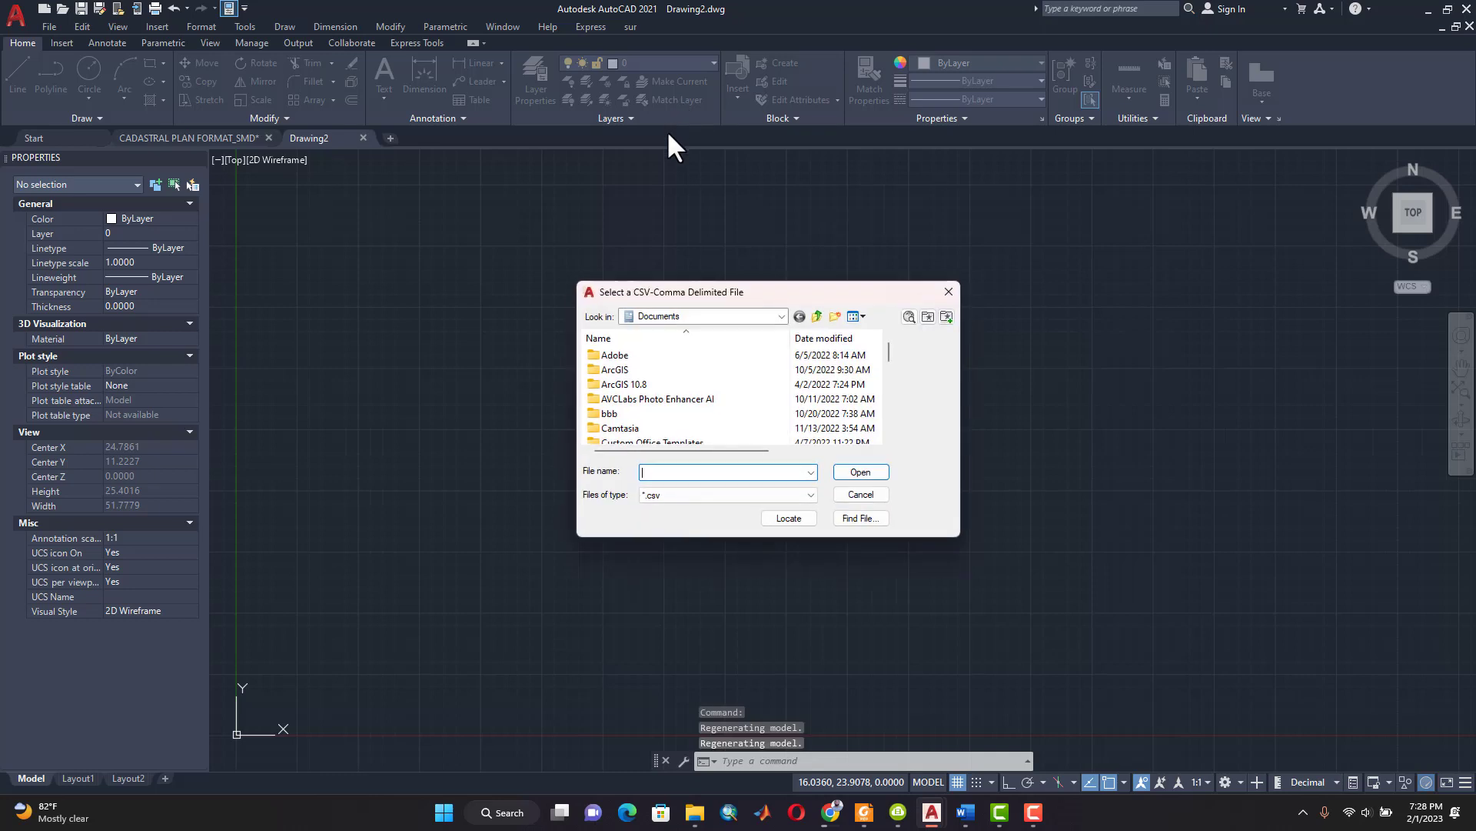
Step: Load the POINT_NEW CSV file from the survey client's project folder as the point data to import
{"action": "left_click", "coordinate": [782, 317]}
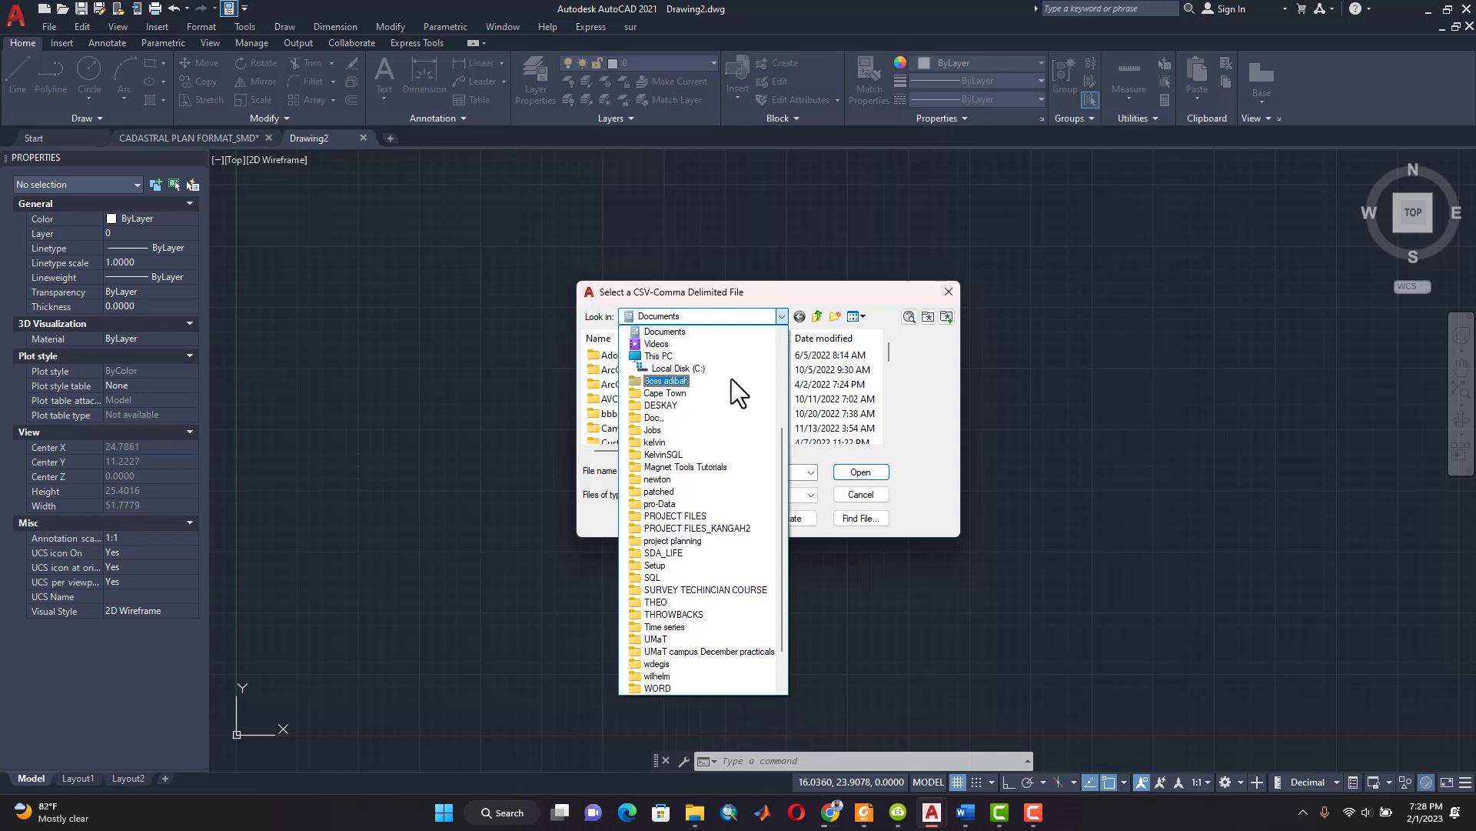
{"action": "left_click", "coordinate": [676, 380]}
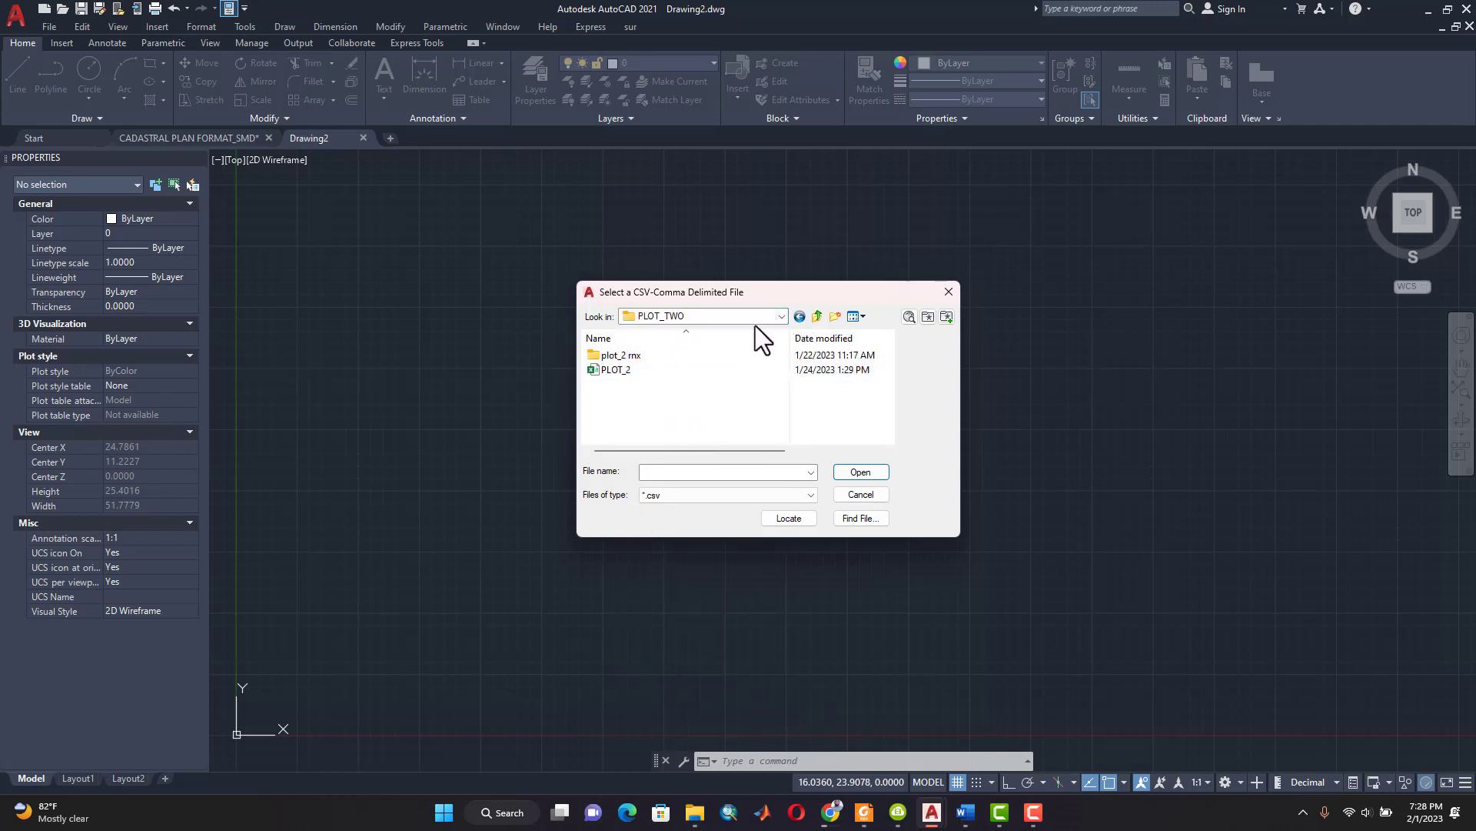
{"action": "left_click", "coordinate": [782, 315]}
{"action": "scroll", "coordinate": [679, 357], "scroll_direction": "up", "scroll_amount": 3}
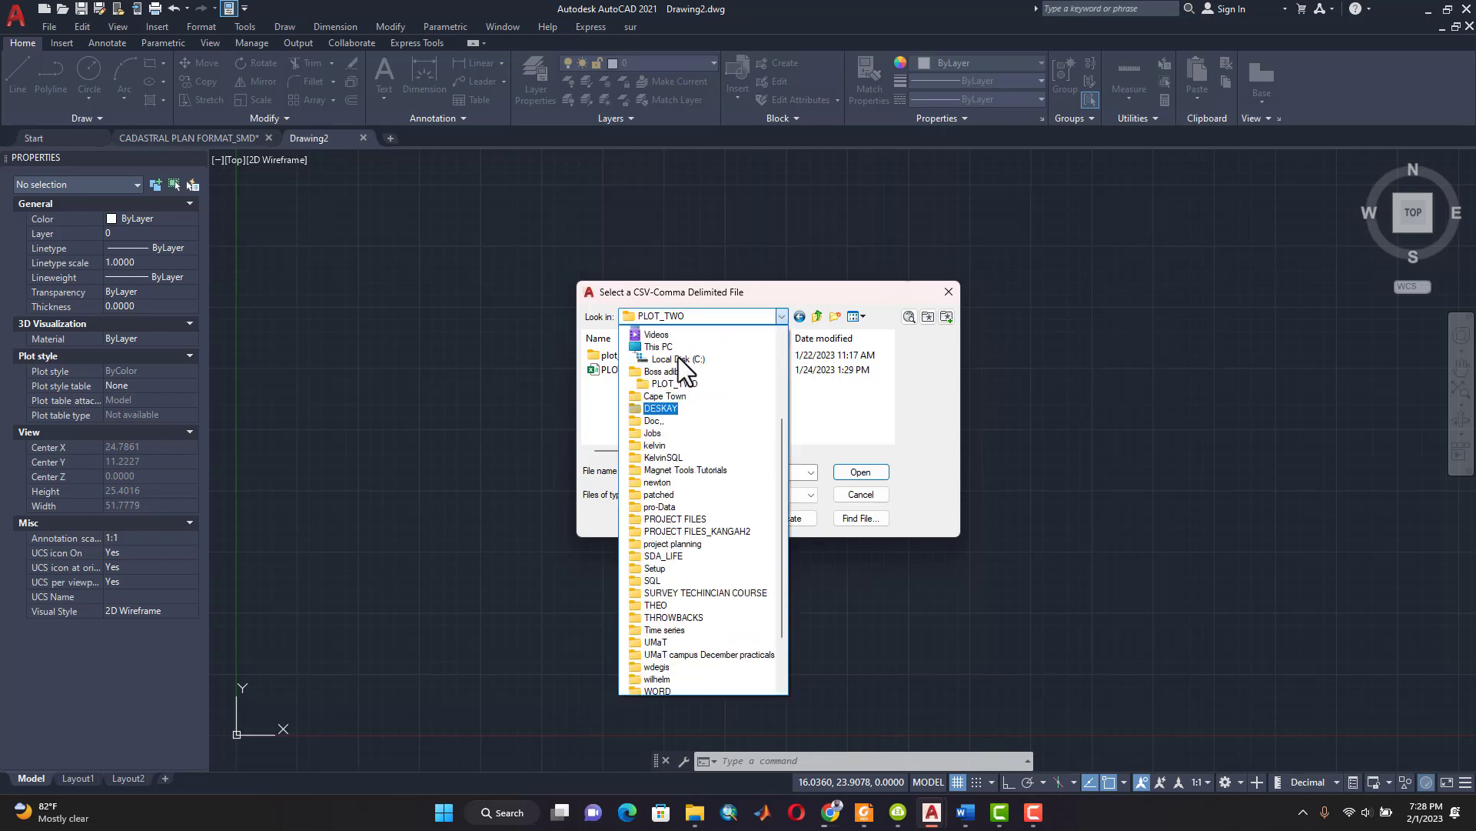
{"action": "left_click", "coordinate": [675, 428]}
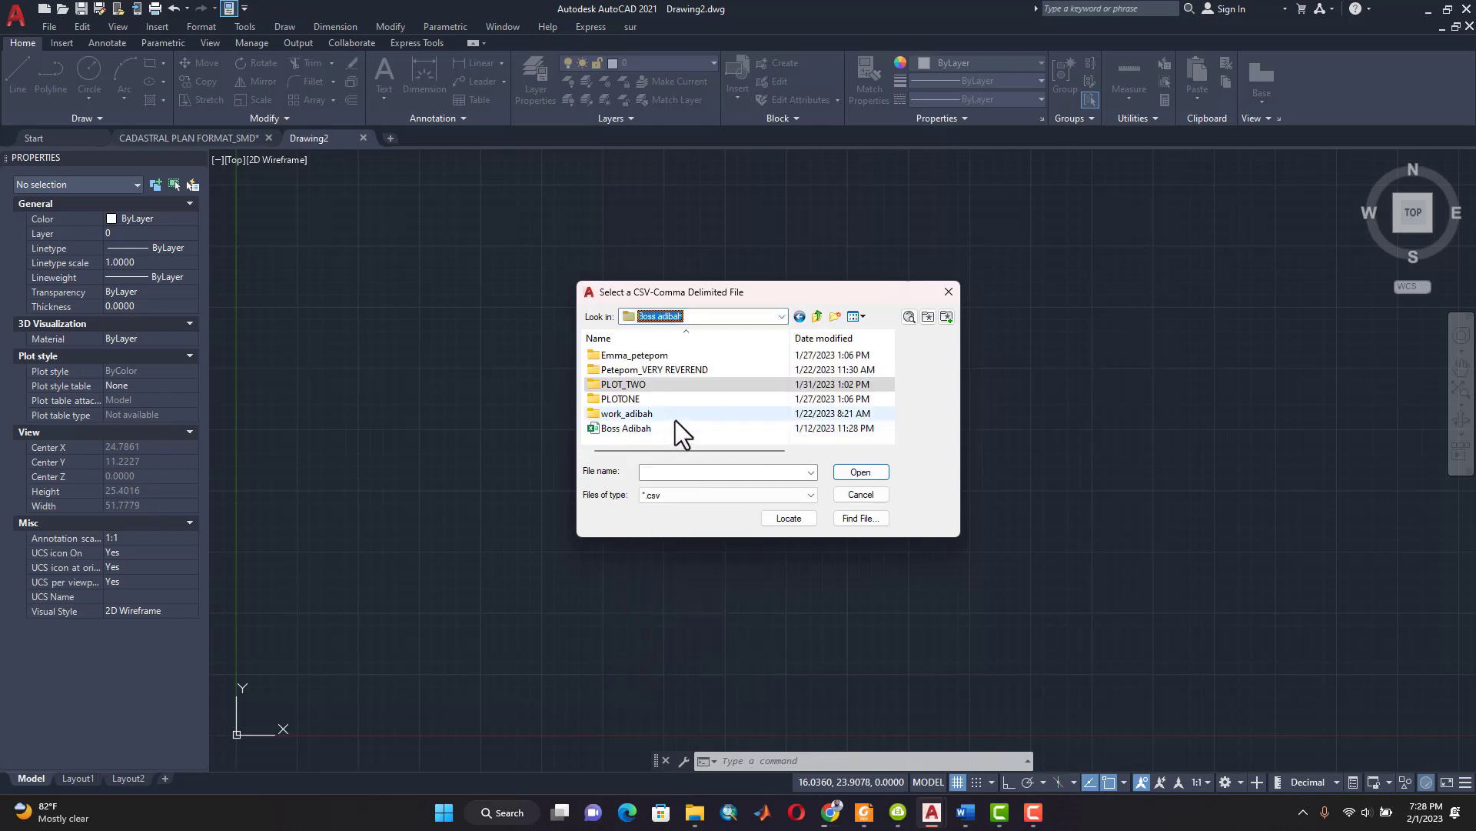
{"action": "double_click", "coordinate": [645, 356]}
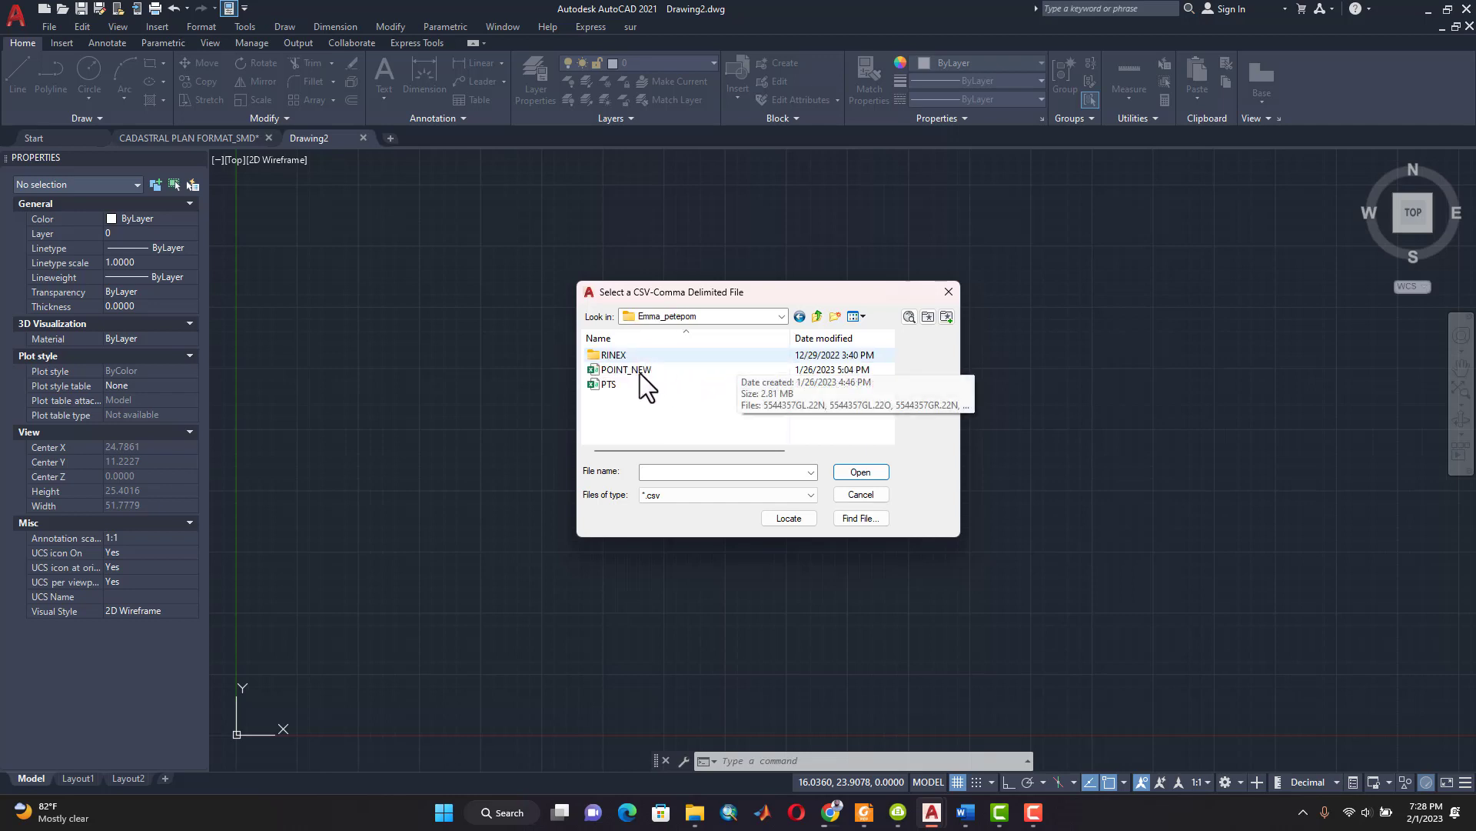
{"action": "left_click", "coordinate": [642, 369]}
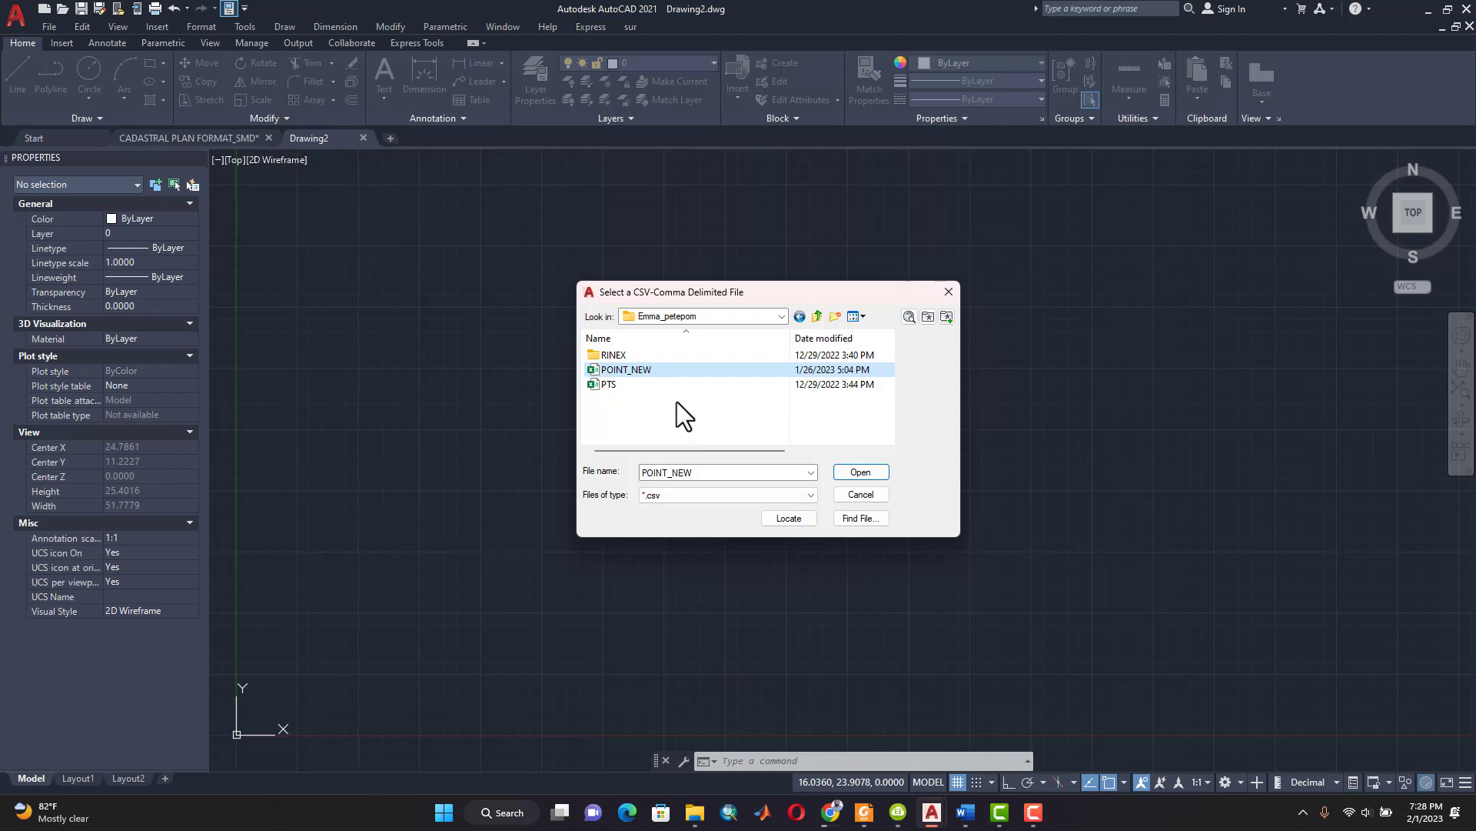
{"action": "left_click", "coordinate": [861, 472]}
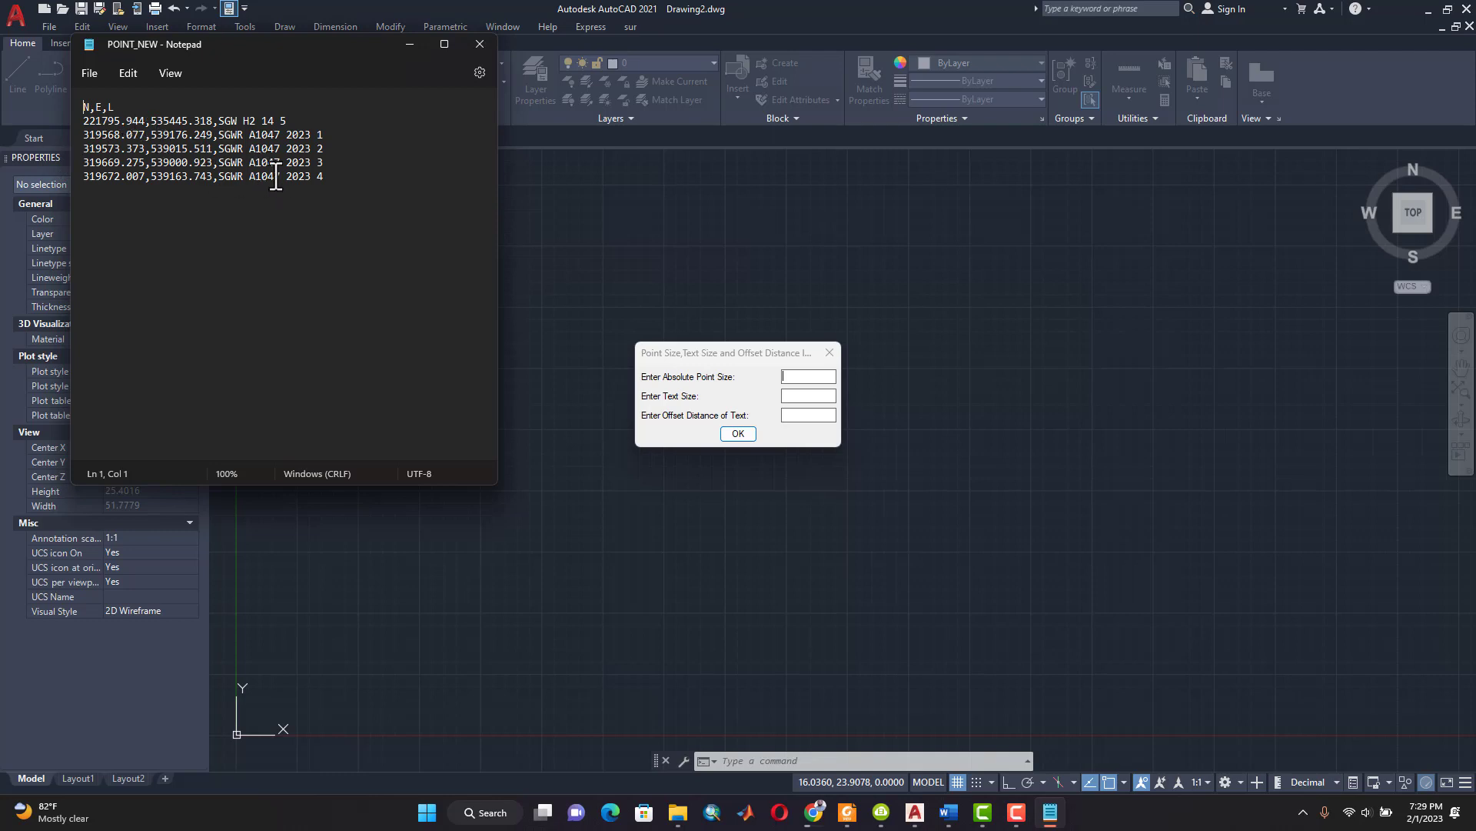
Step: Set the absolute point size, text size and text offset distance to 16 each, and import the points in N,E,L format
{"action": "left_click", "coordinate": [481, 44]}
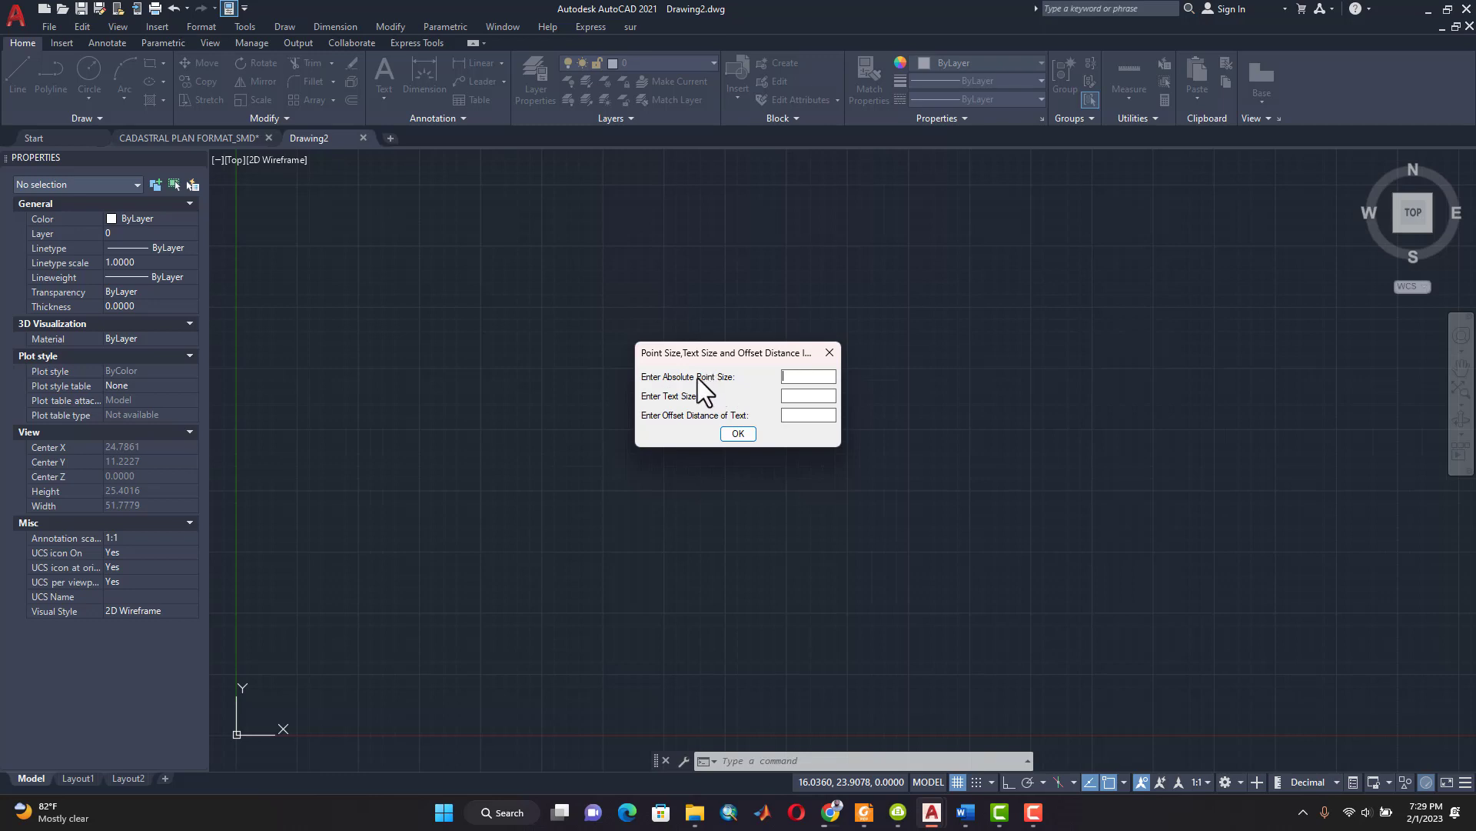
{"action": "type", "text": "16"}
{"action": "type", "text": "1"}
{"action": "key", "text": "BackSpace"}
{"action": "left_click", "coordinate": [803, 398]}
{"action": "type", "text": "1616"}
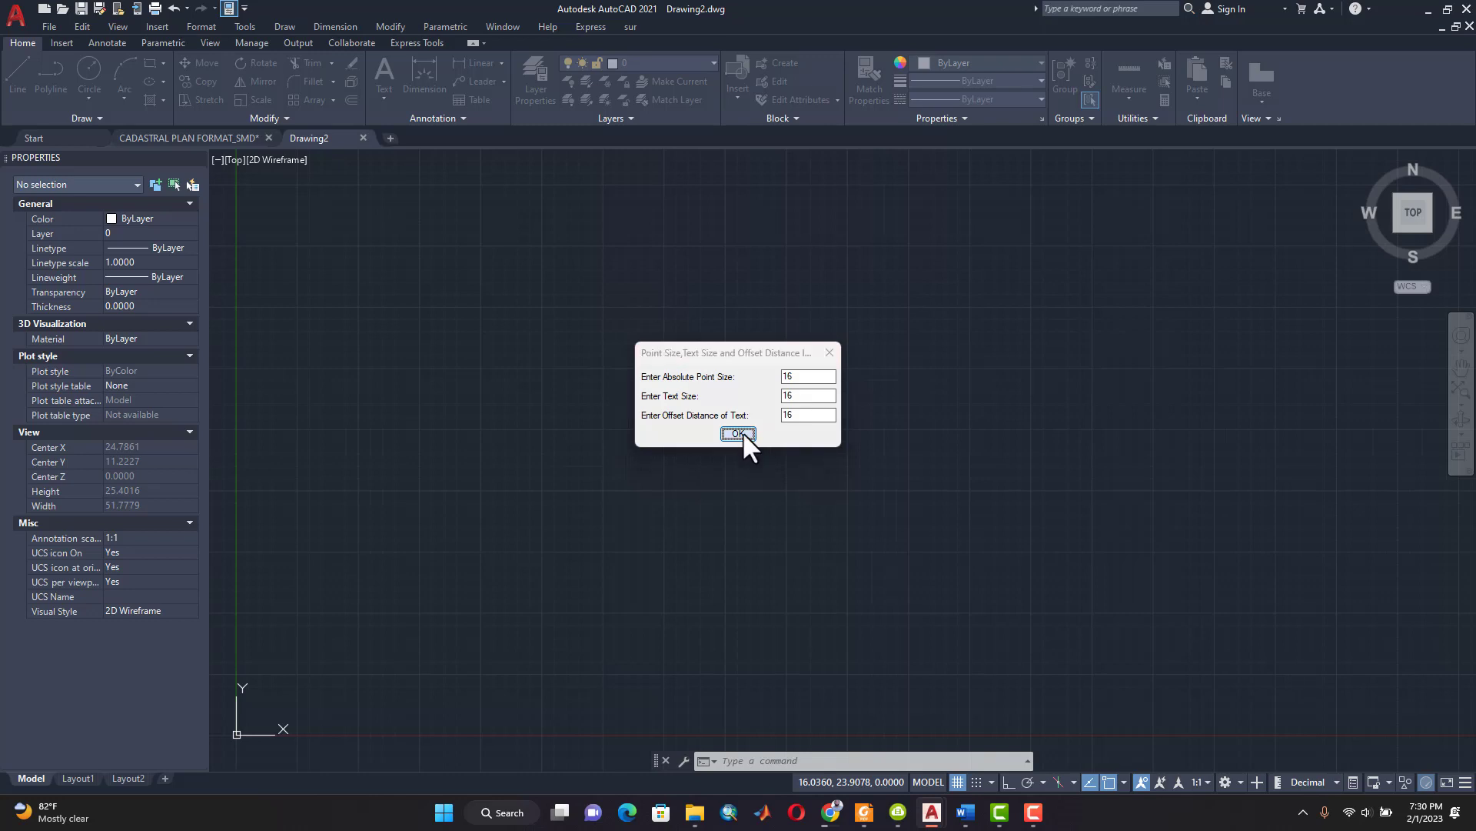
{"action": "left_click", "coordinate": [743, 433]}
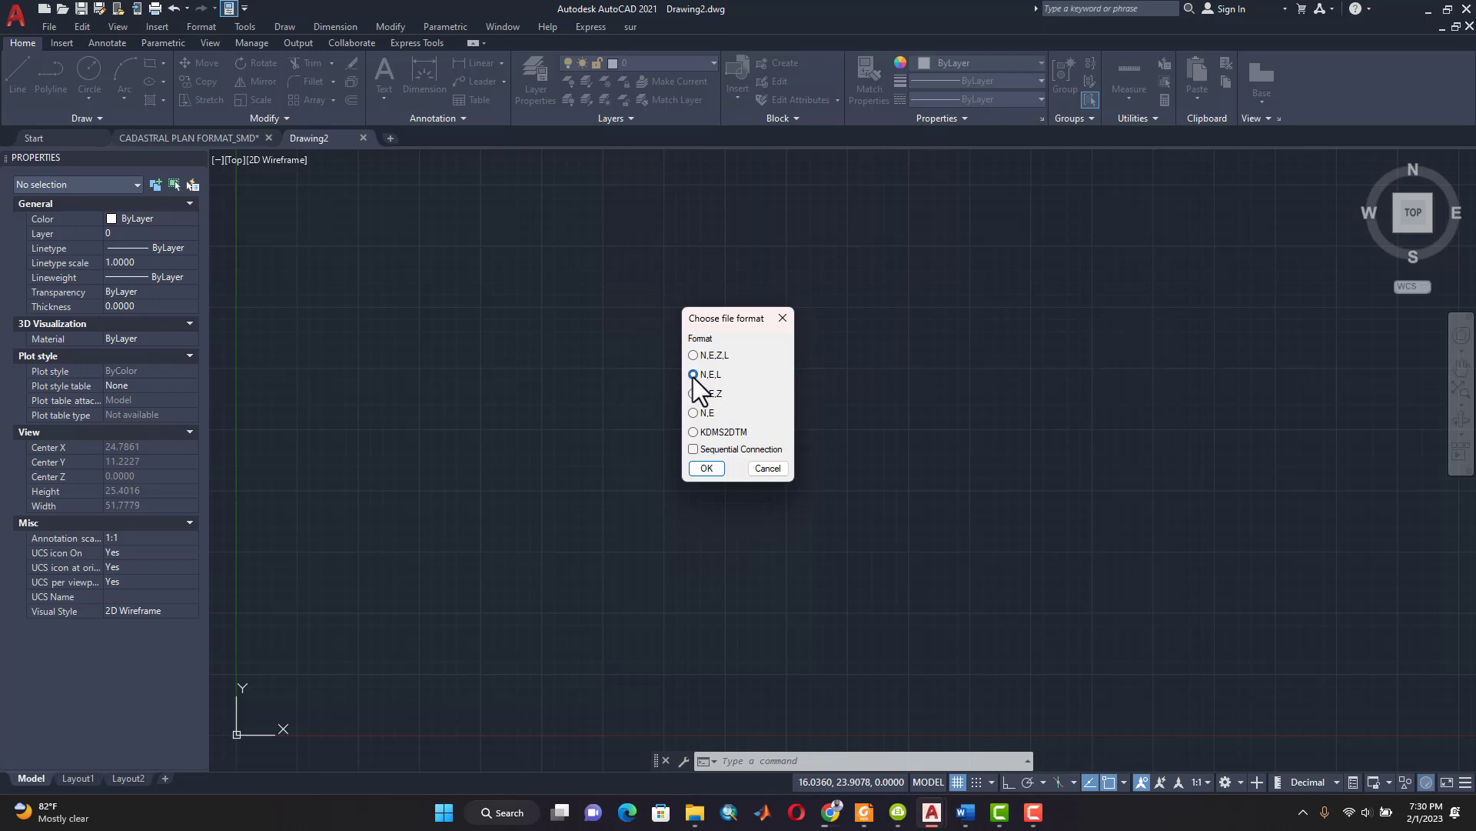
{"action": "left_click", "coordinate": [700, 467]}
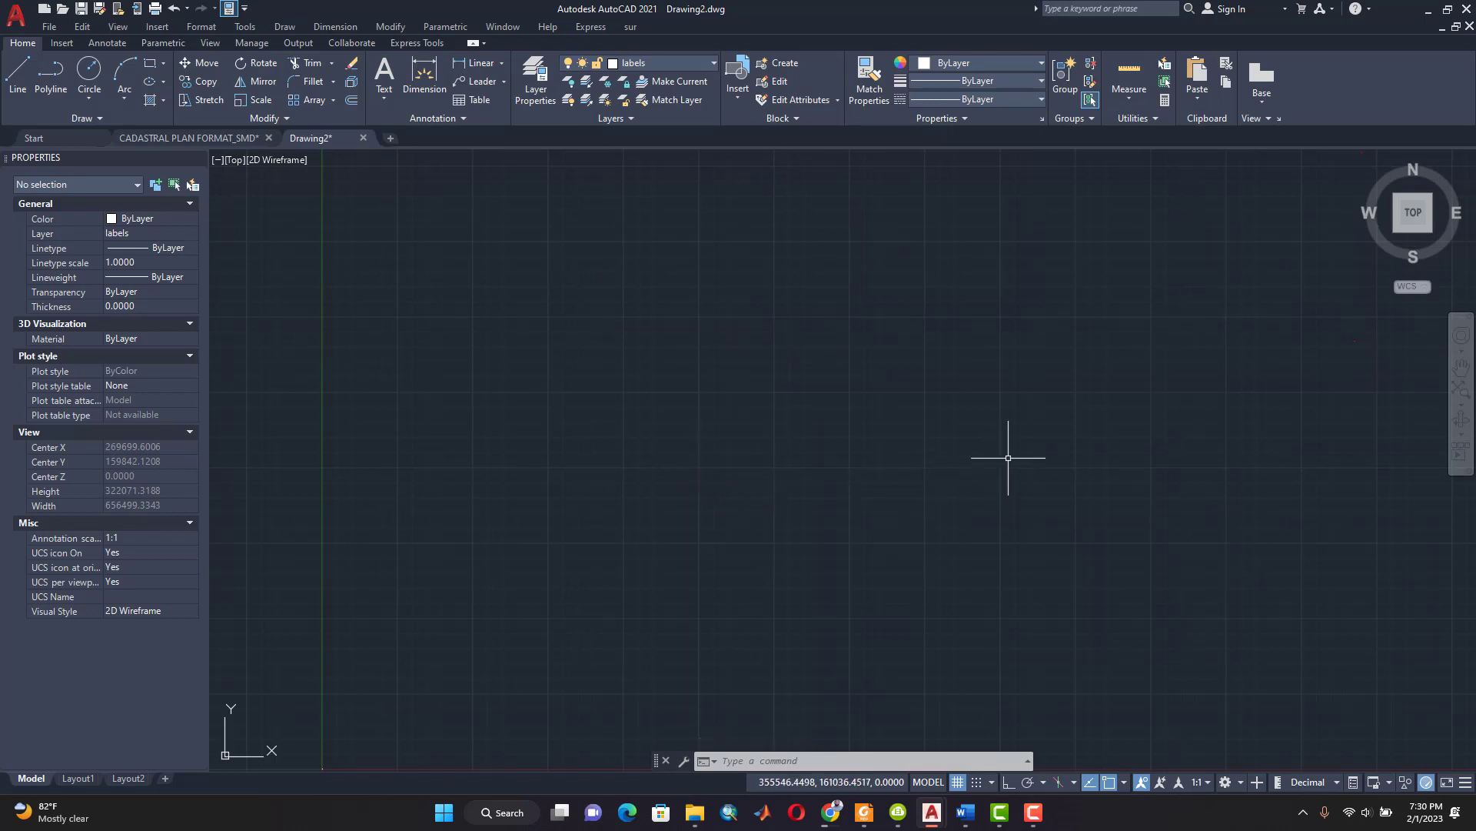
Step: Review the point labels in the POINT_NEW spreadsheet in Excel with column C widened, and return to the AutoCAD drawing
{"action": "mouse_move", "coordinate": [1006, 445]}
{"action": "middle_mouse_down"}
{"action": "mouse_move", "coordinate": [738, 454]}
{"action": "mouse_move", "coordinate": [636, 507]}
{"action": "middle_mouse_up"}
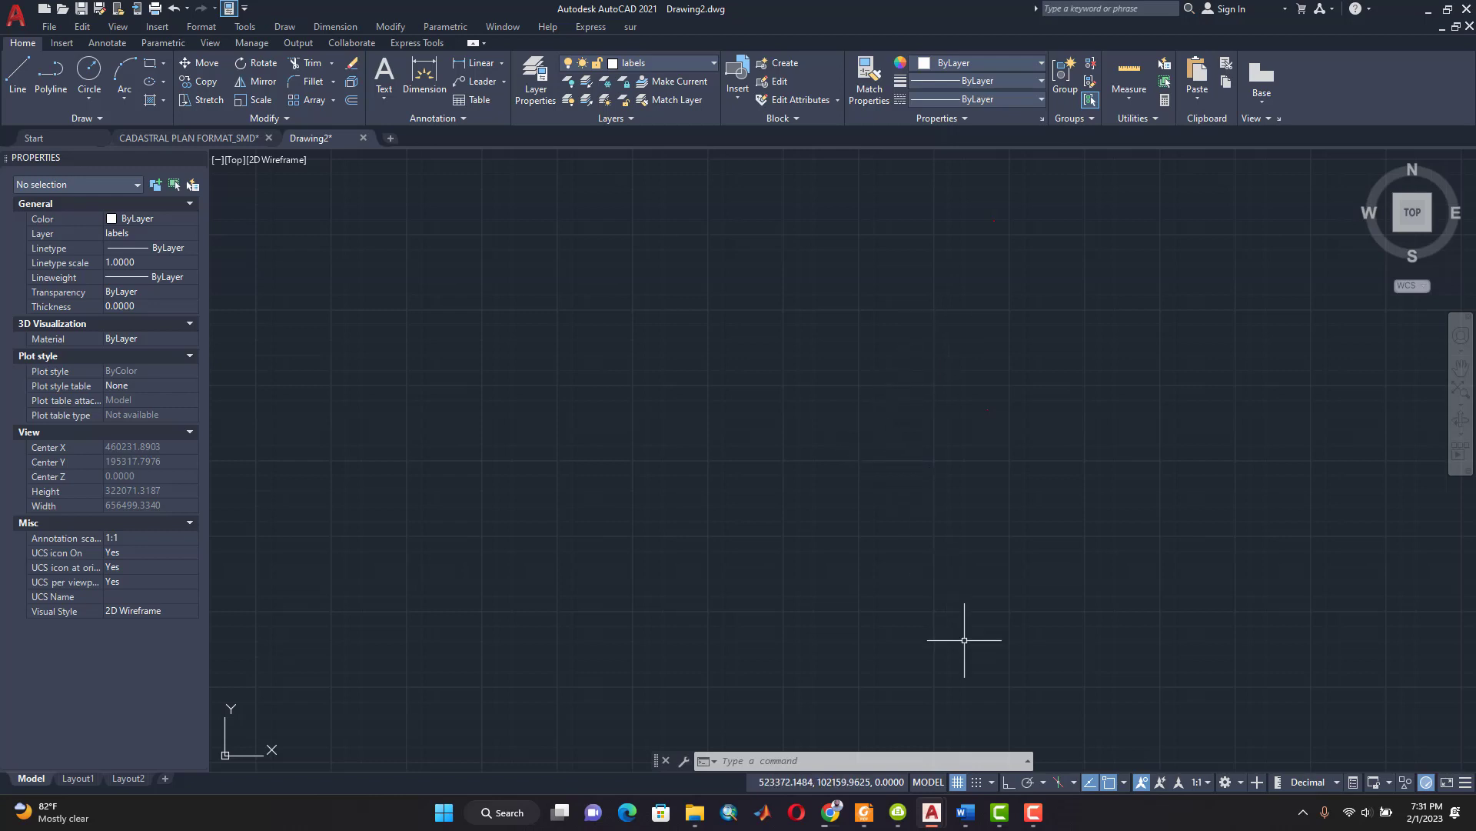
{"action": "left_click", "coordinate": [694, 812]}
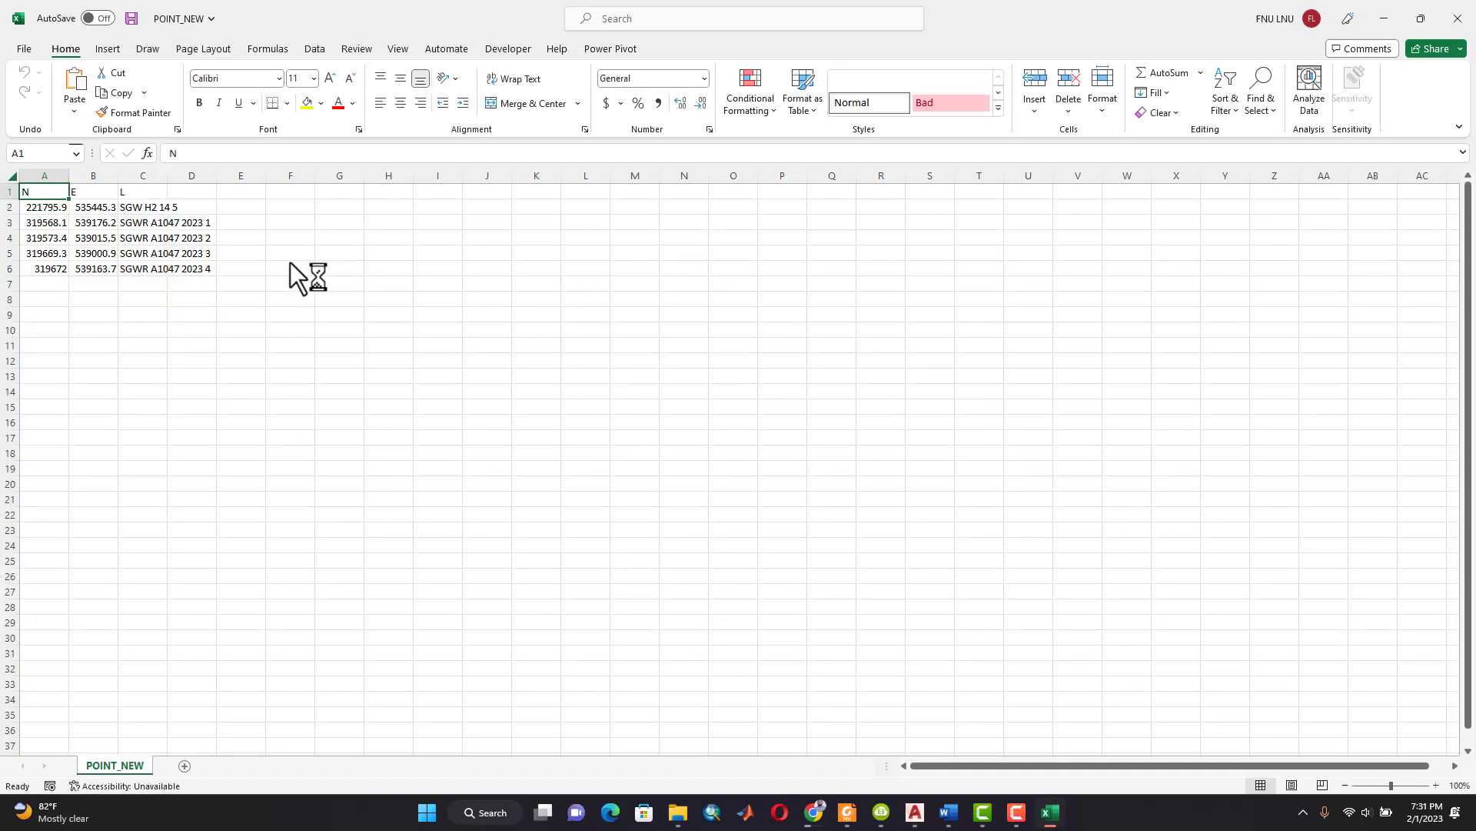
{"action": "left_click_drag", "start_coordinate": [167, 175], "coordinate": [389, 216]}
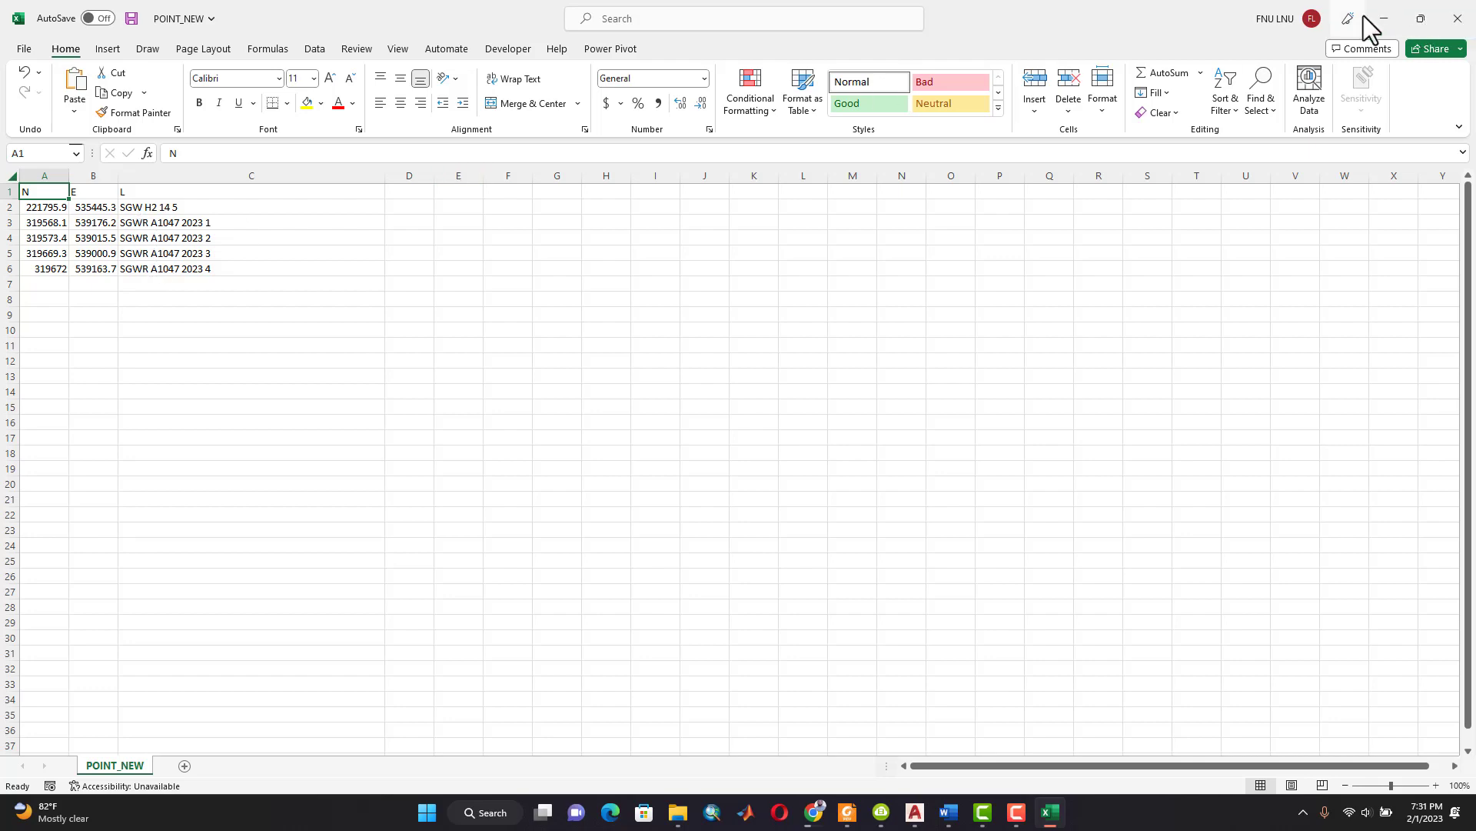
{"action": "left_click", "coordinate": [1385, 23]}
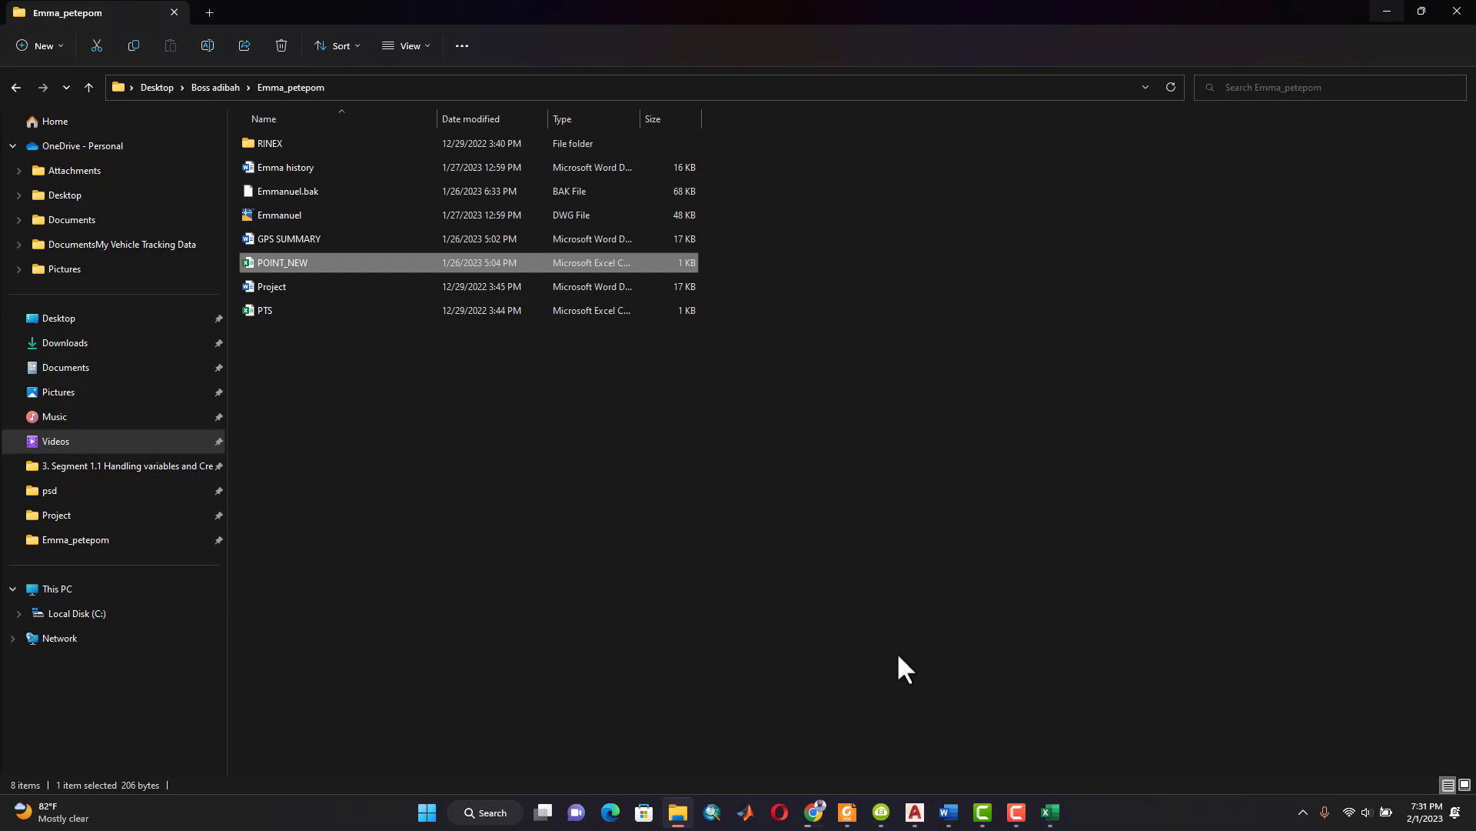
{"action": "left_click", "coordinate": [920, 819]}
{"action": "left_click", "coordinate": [986, 694]}
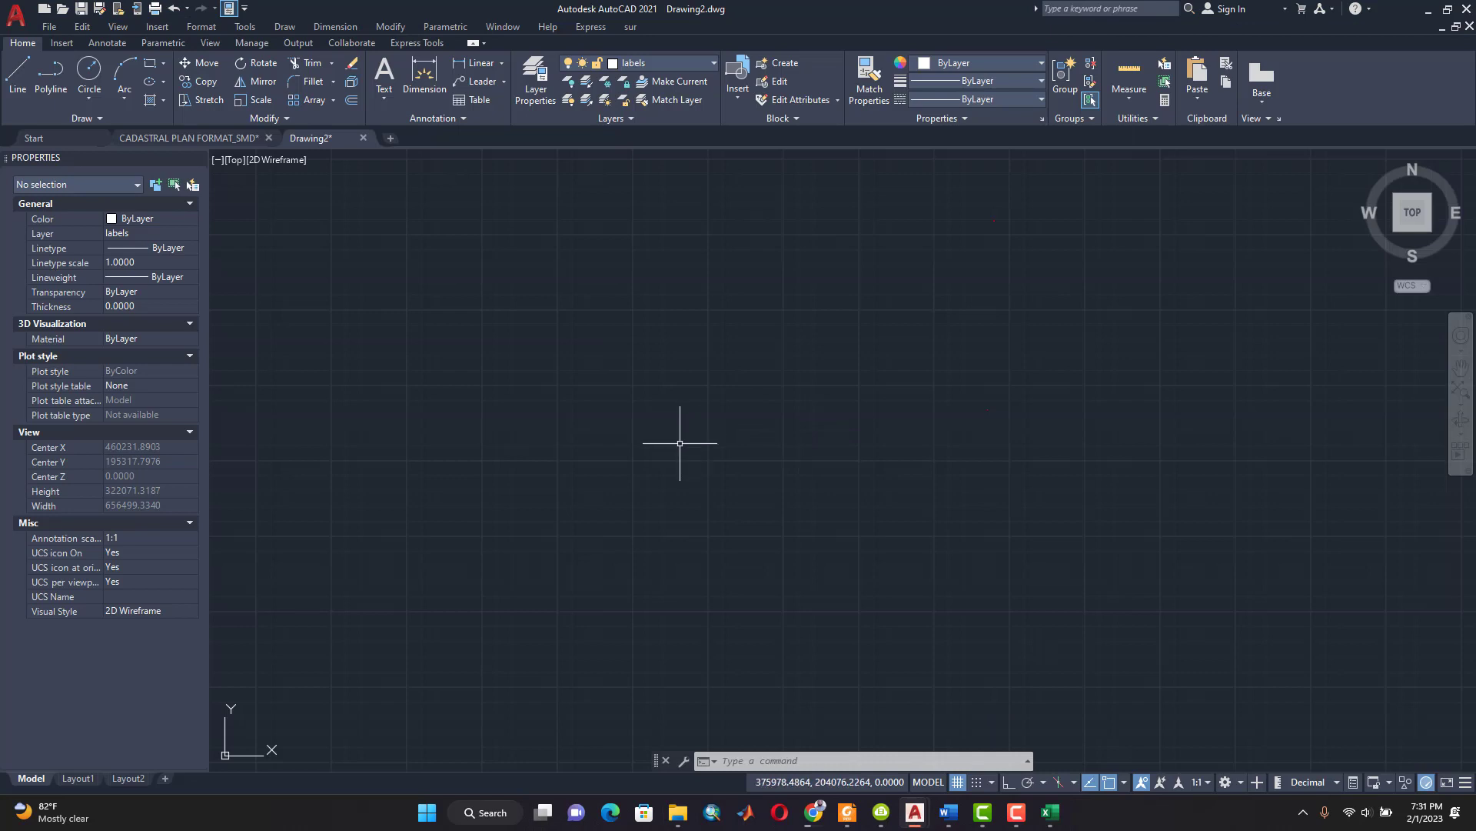
Step: Locate an imported point label by finding the text "S" in the entire drawing
{"action": "type", "text": "f"}
{"action": "type", "text": "in"}
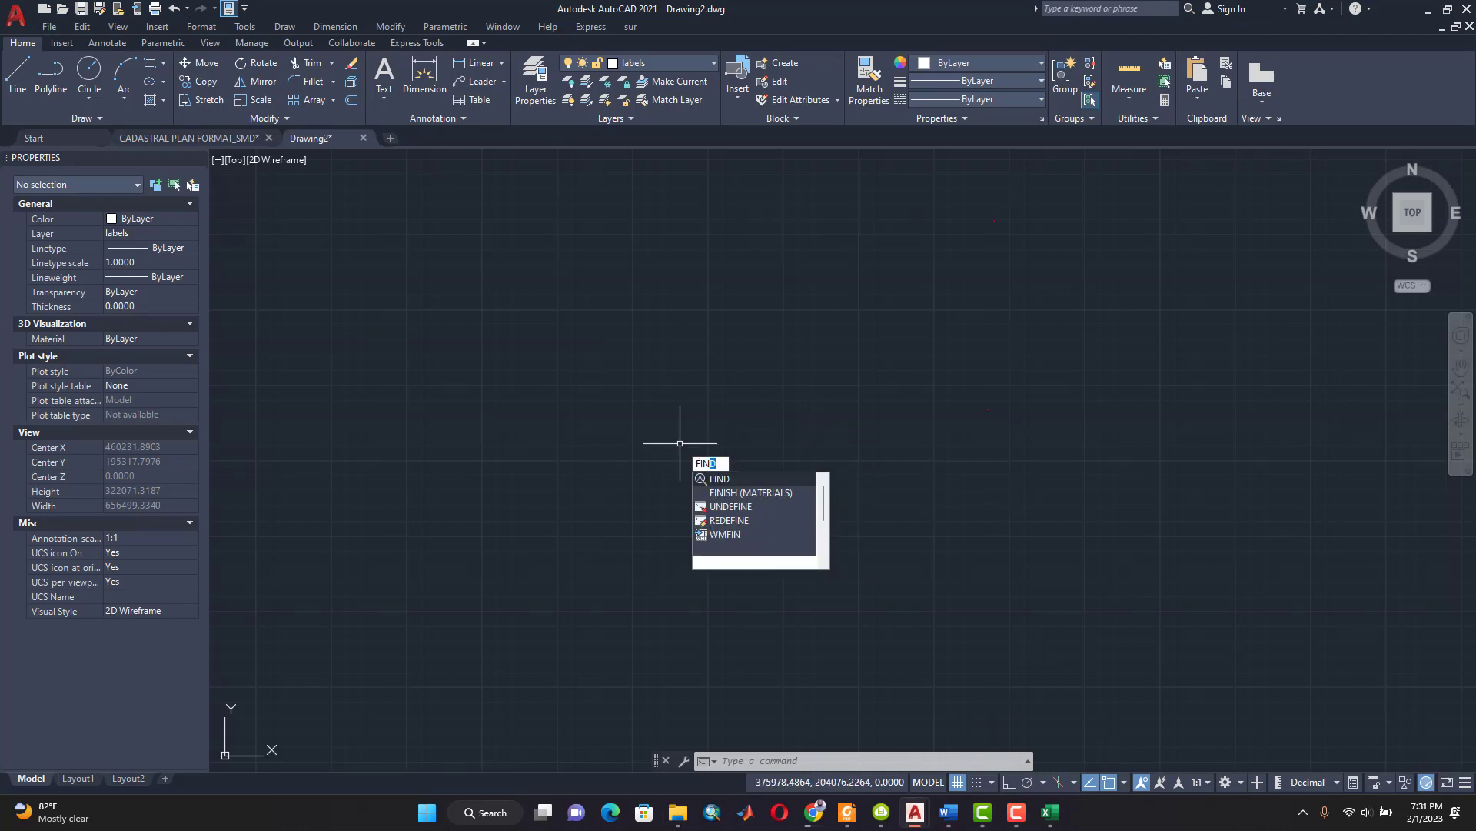
{"action": "type", "text": "d"}
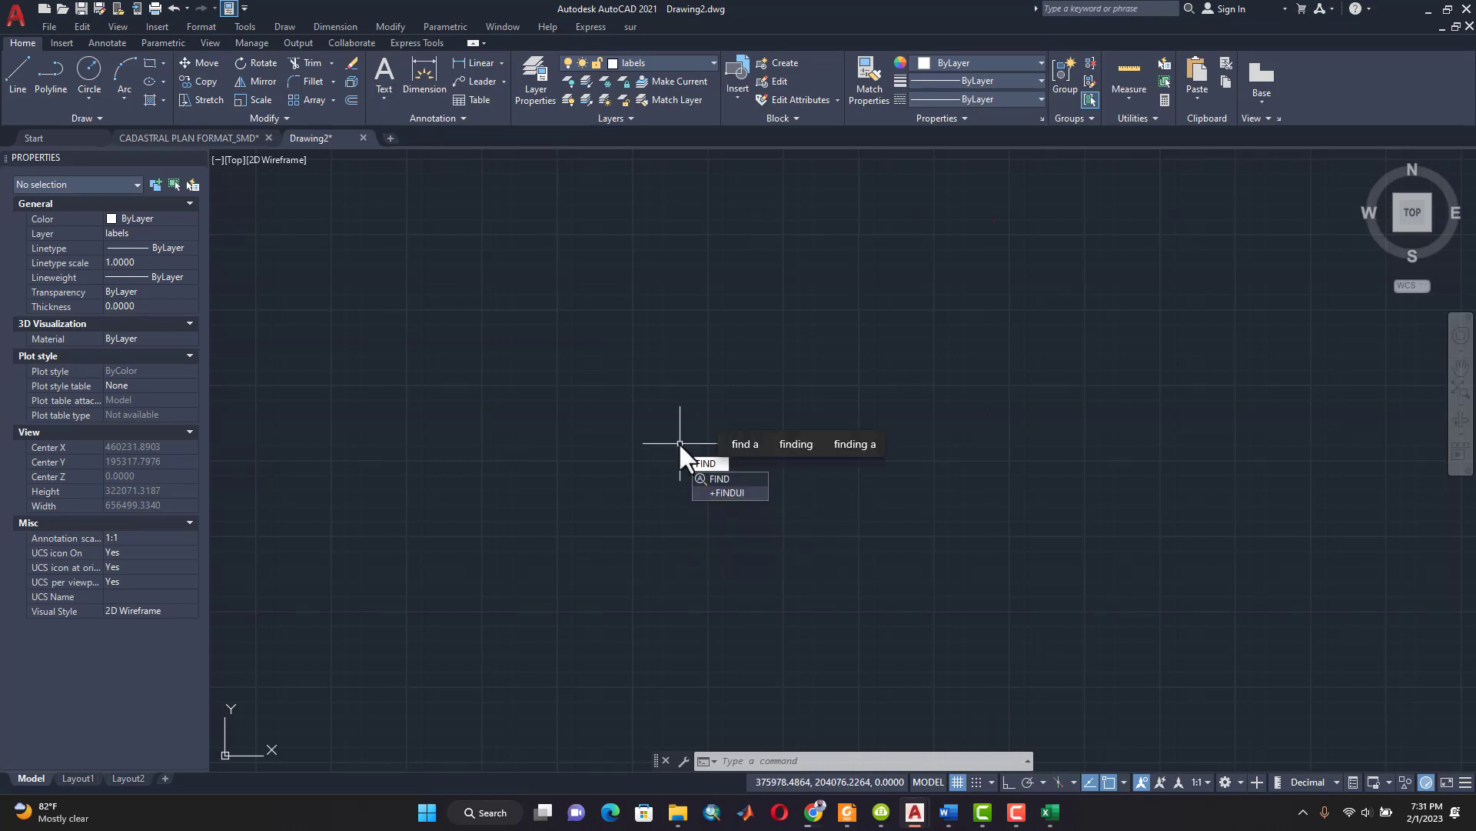
{"action": "key", "text": "Return"}
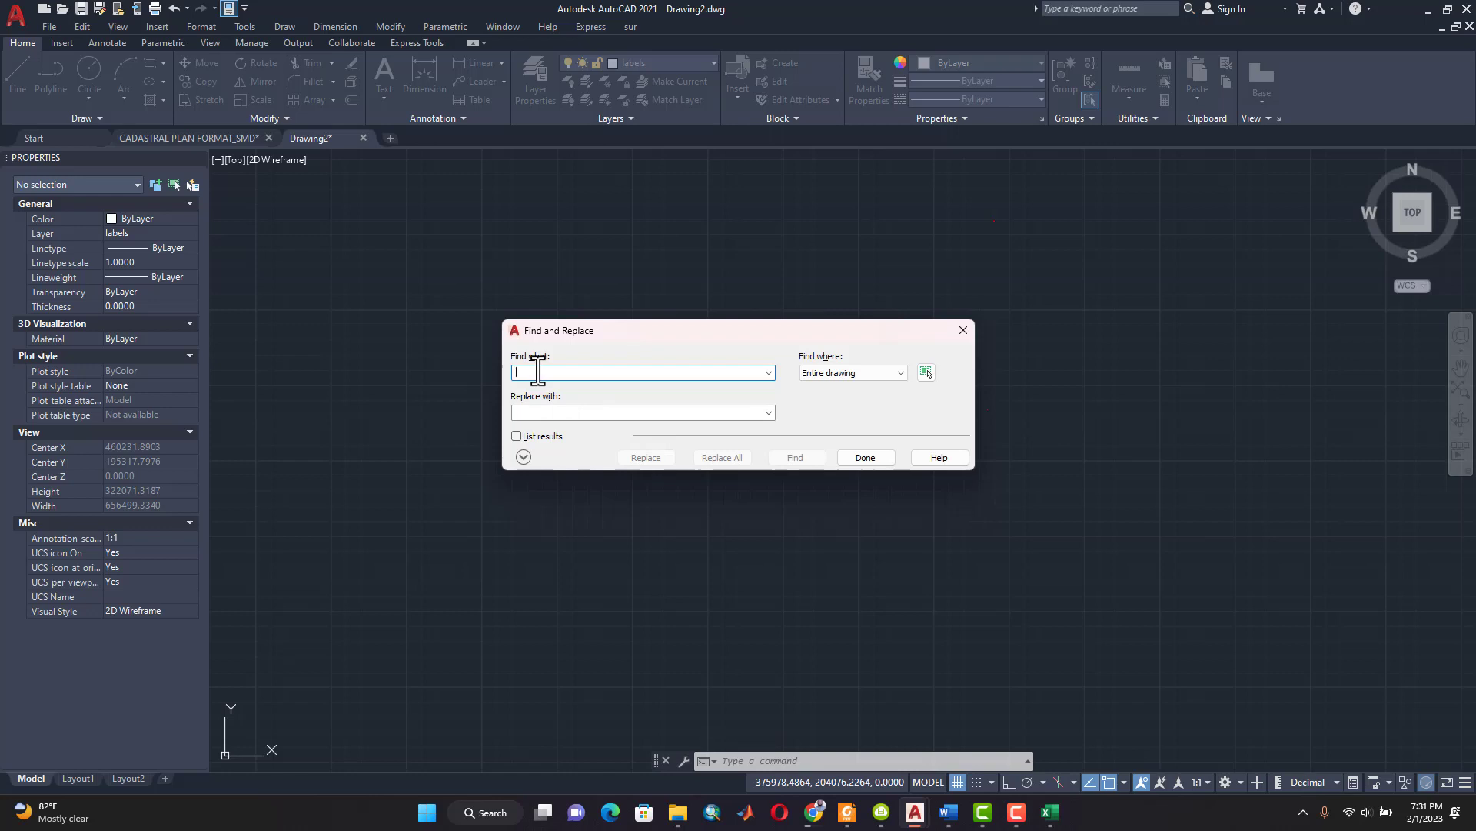
{"action": "type", "text": "S"}
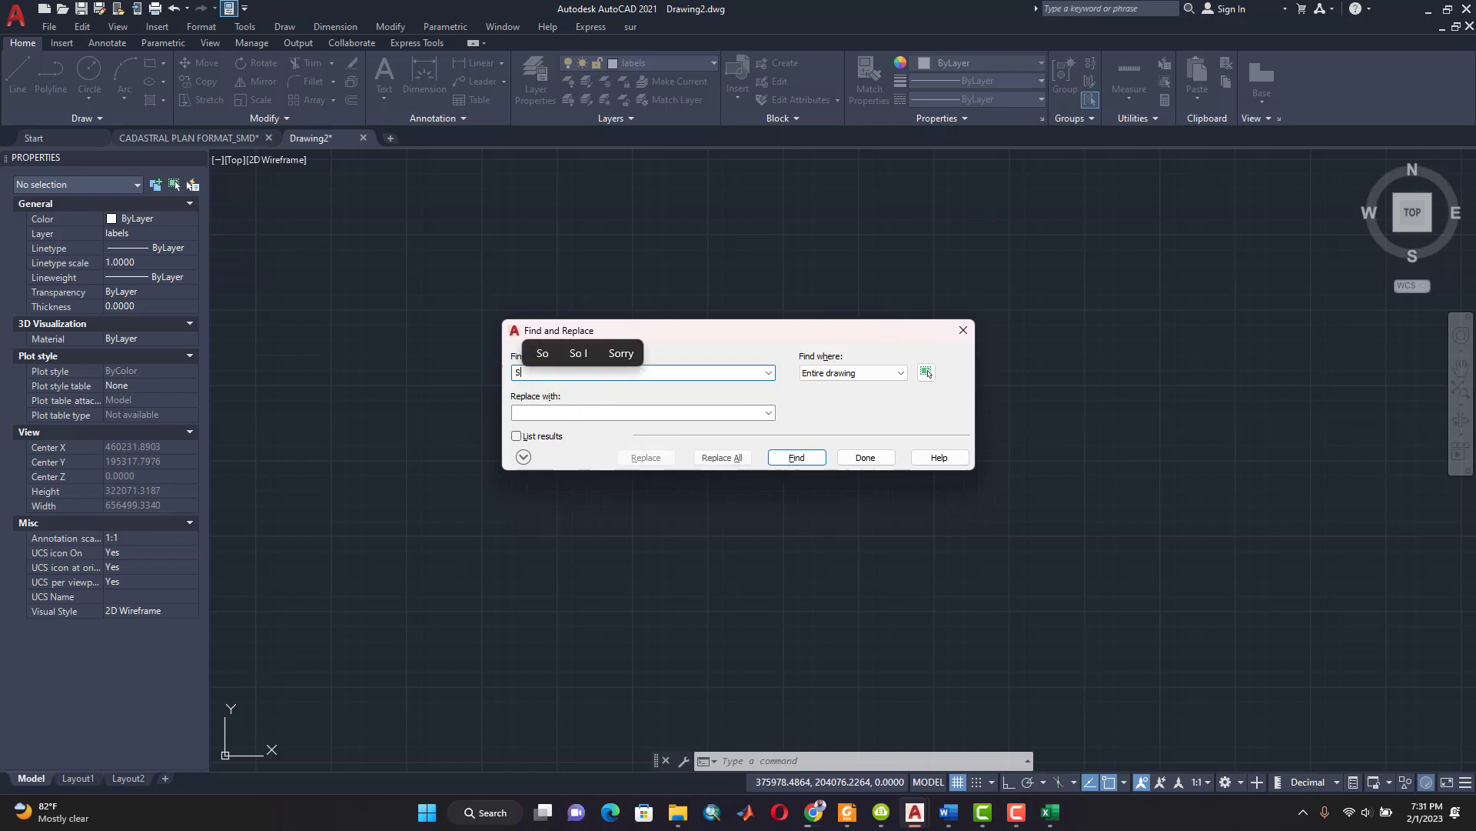
{"action": "left_click", "coordinate": [796, 457]}
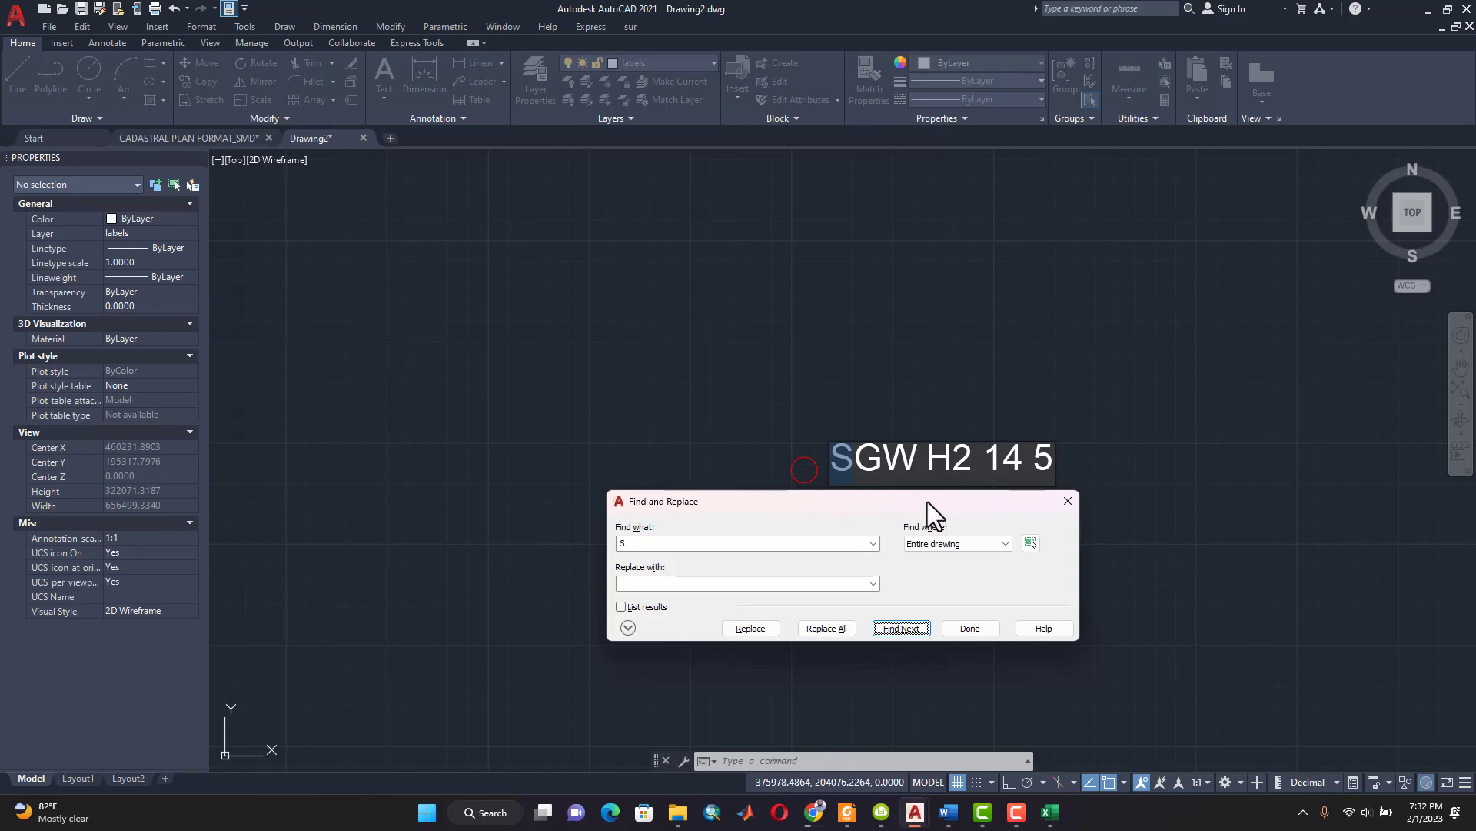
{"action": "left_click", "coordinate": [1068, 500]}
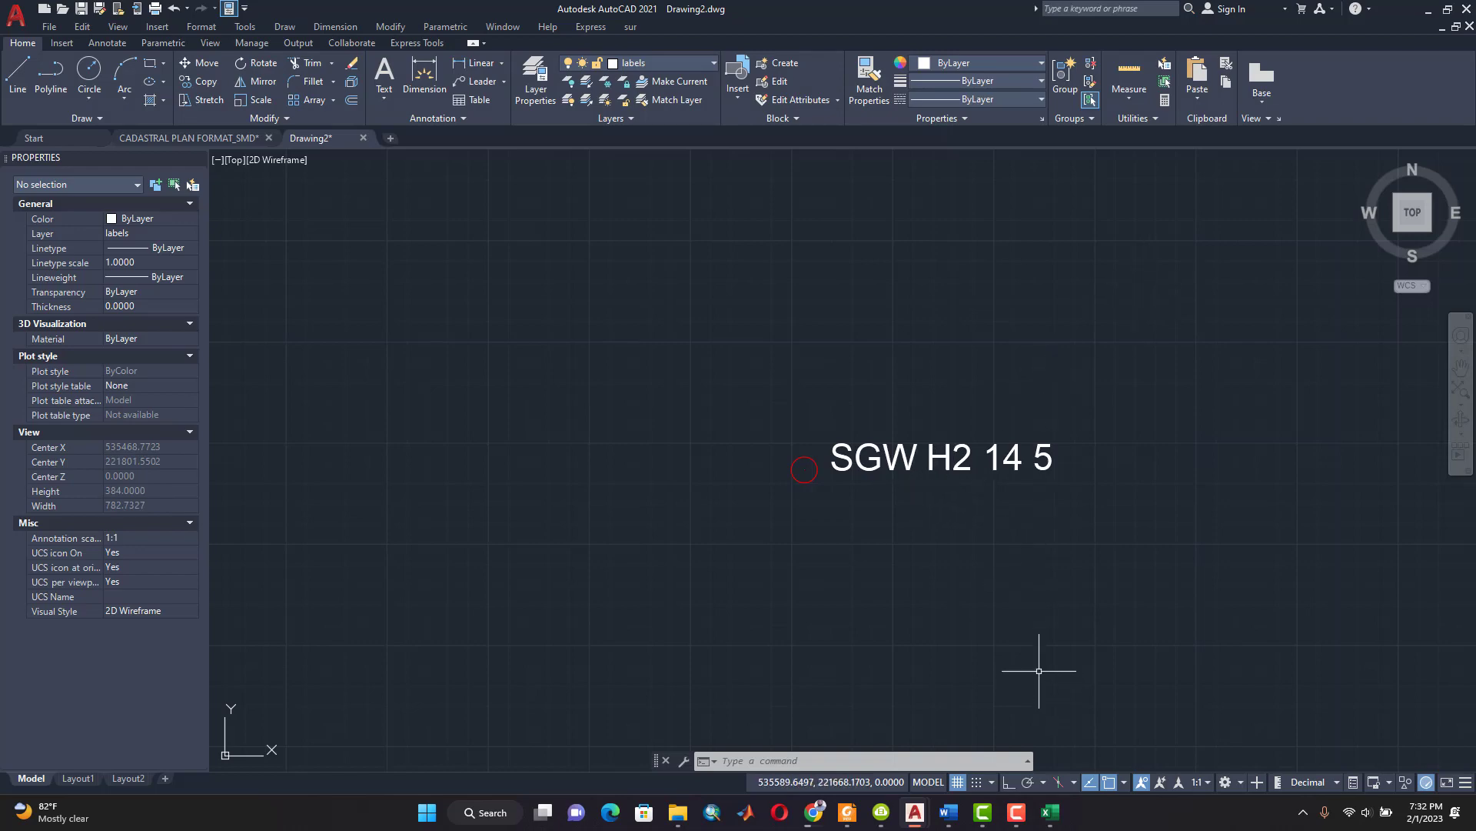
Step: Compare the labels in the Excel point list, and find the text "R" in the entire AutoCAD drawing to locate the SGWR points
{"action": "left_click", "coordinate": [1051, 812]}
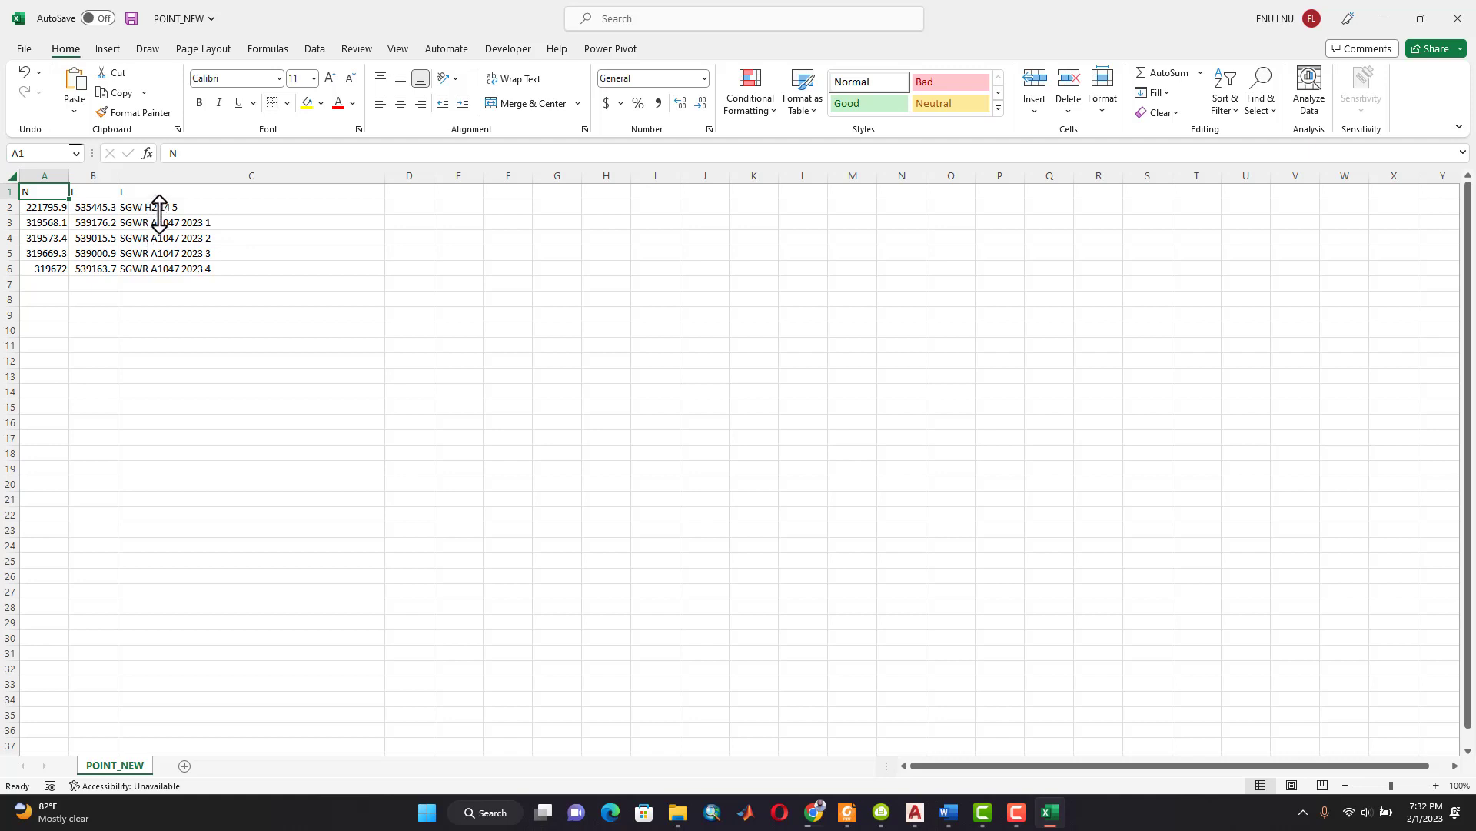
{"action": "left_click", "coordinate": [914, 812]}
{"action": "left_click", "coordinate": [948, 741]}
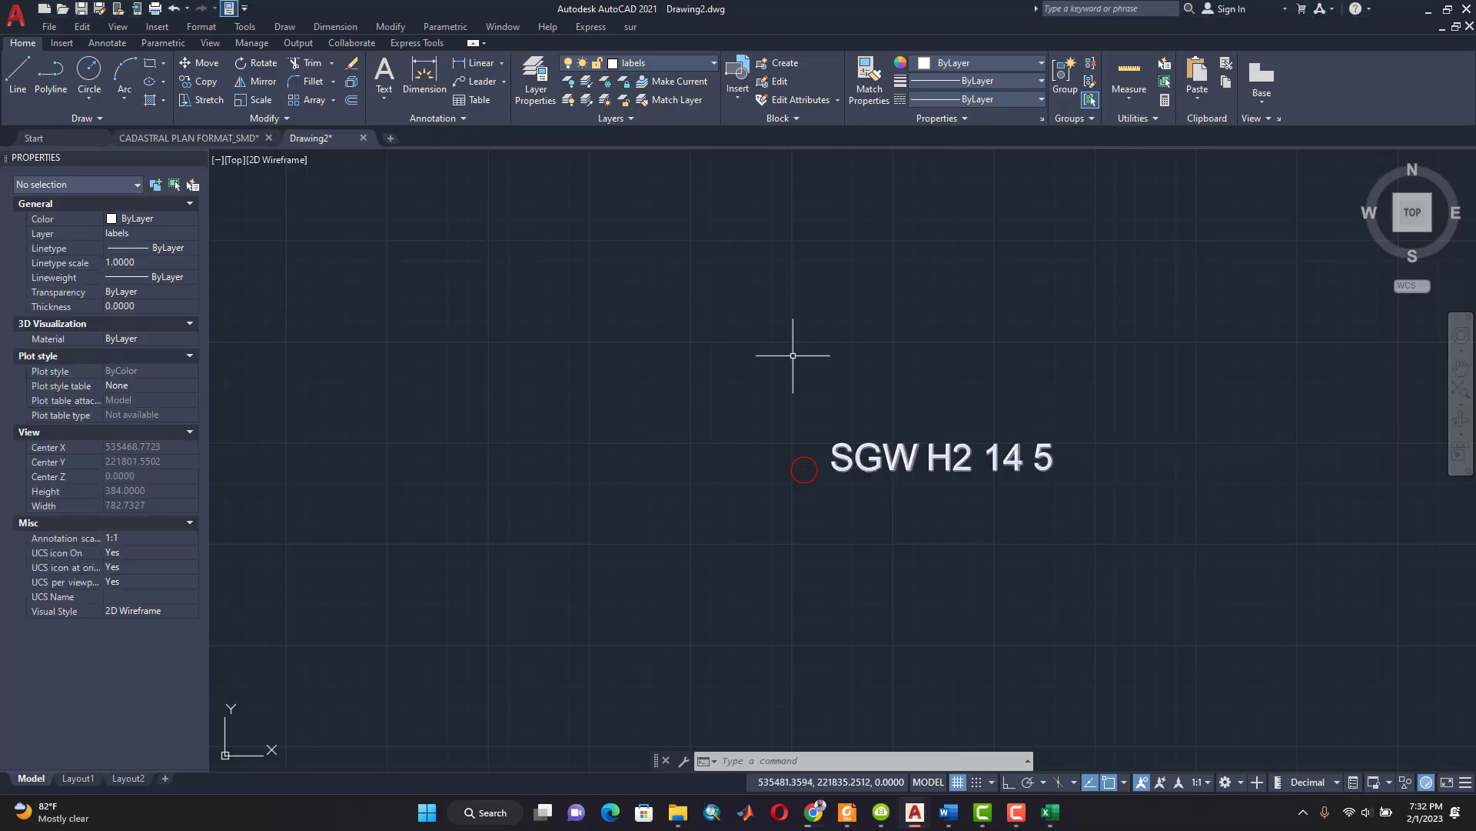
{"action": "type", "text": "FIN"}
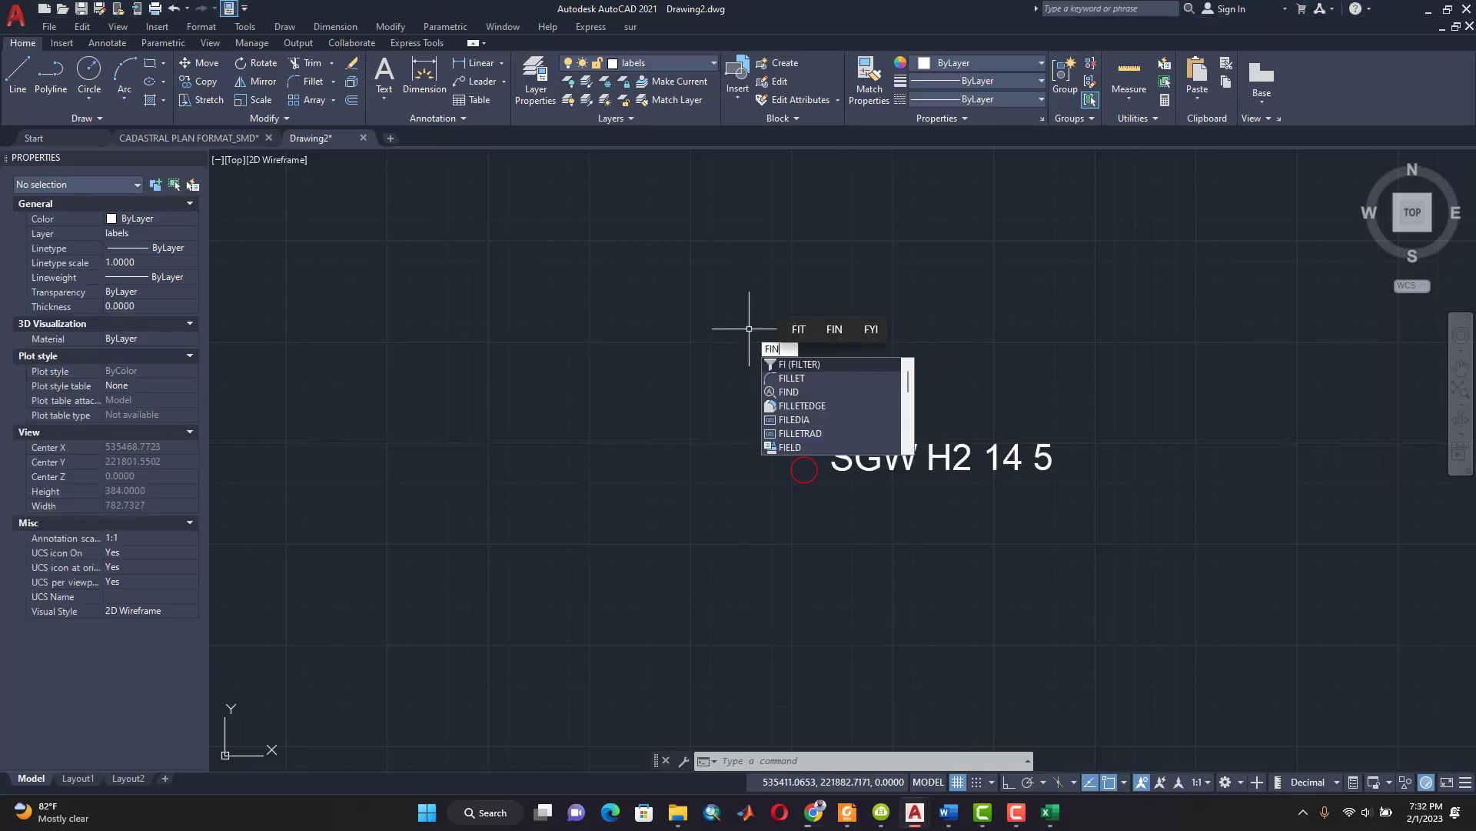
{"action": "key", "text": "Return"}
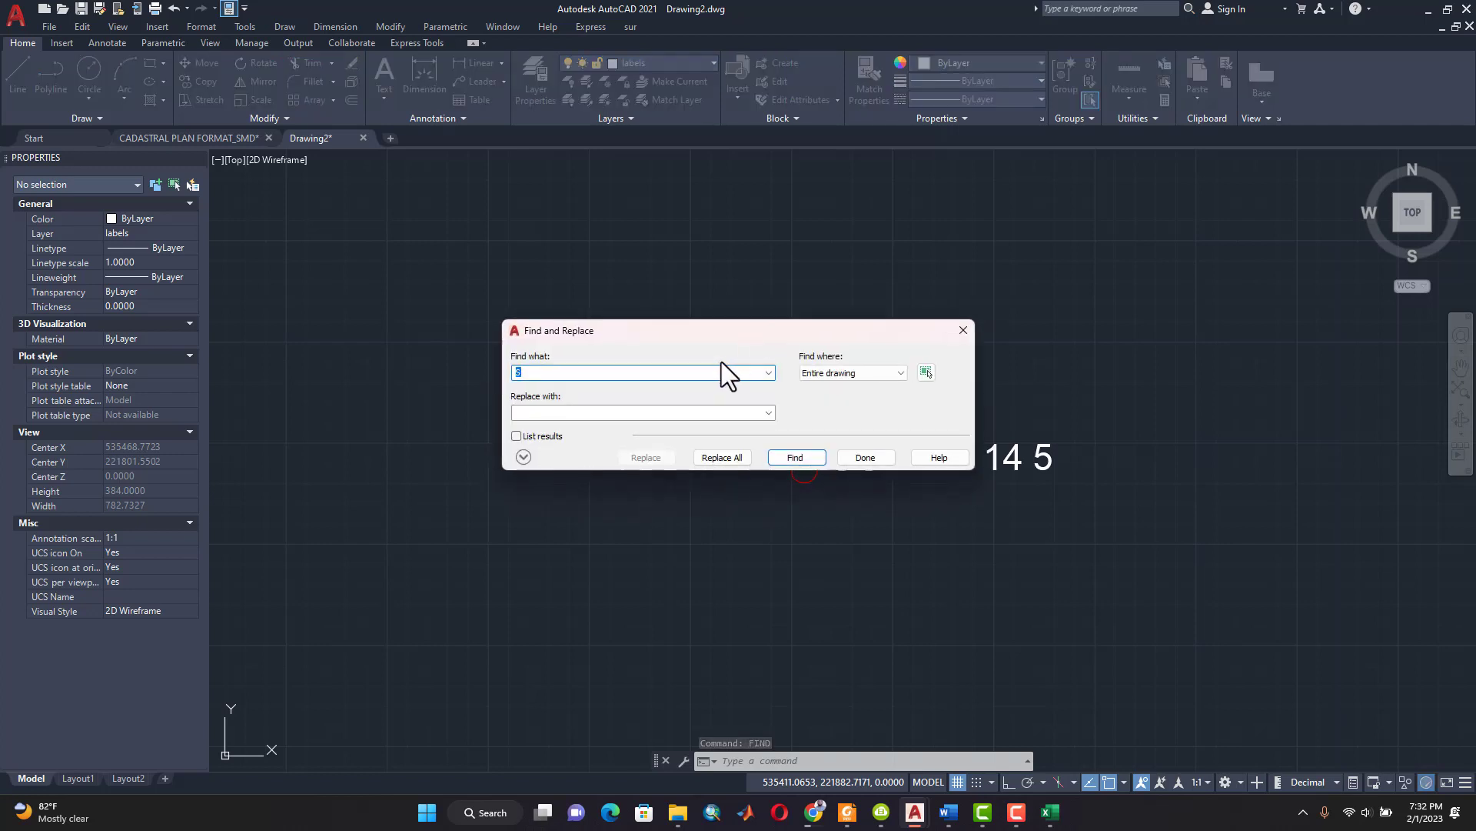
{"action": "type", "text": "R"}
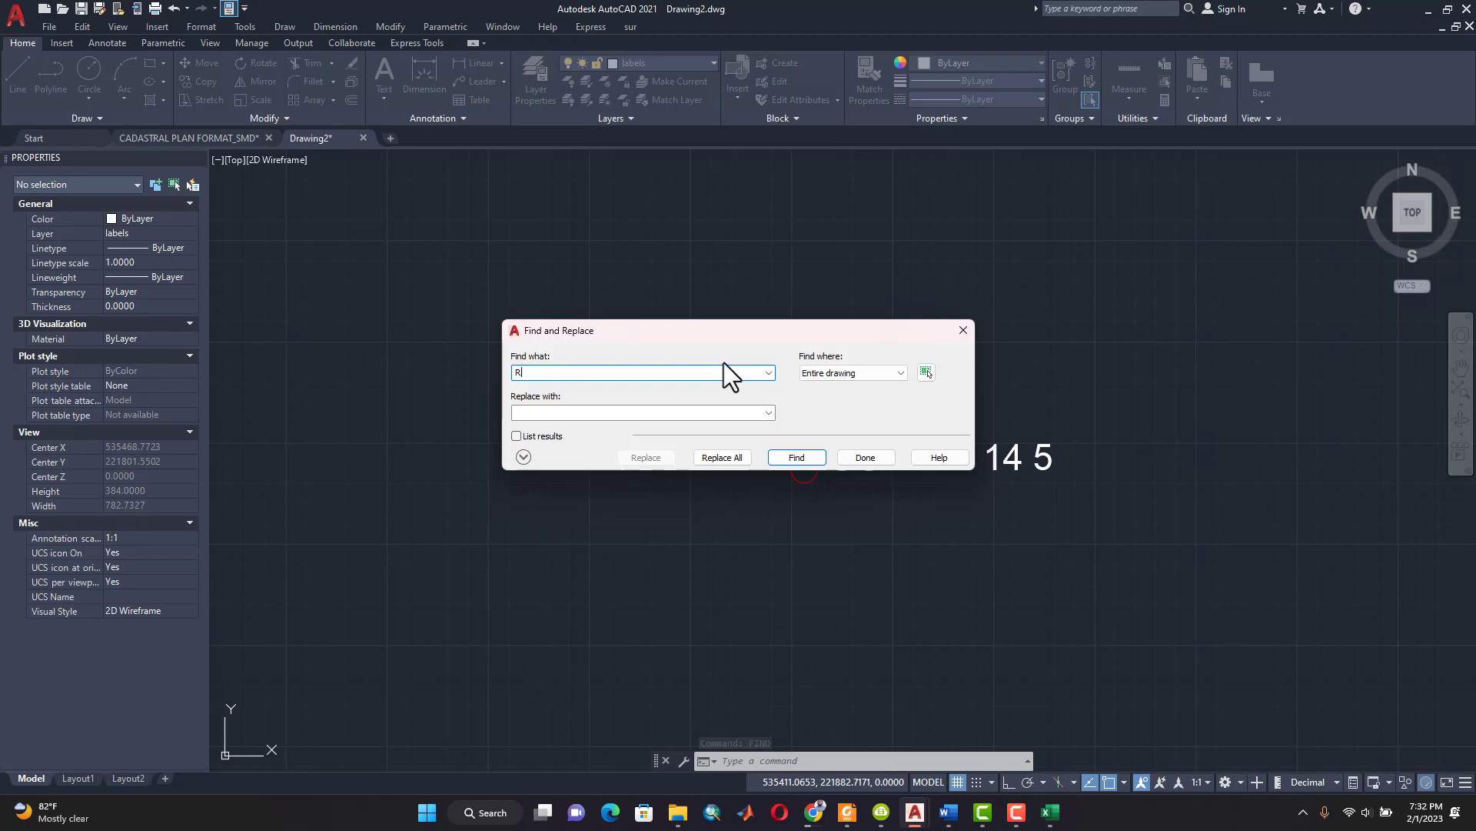
{"action": "left_click", "coordinate": [803, 458]}
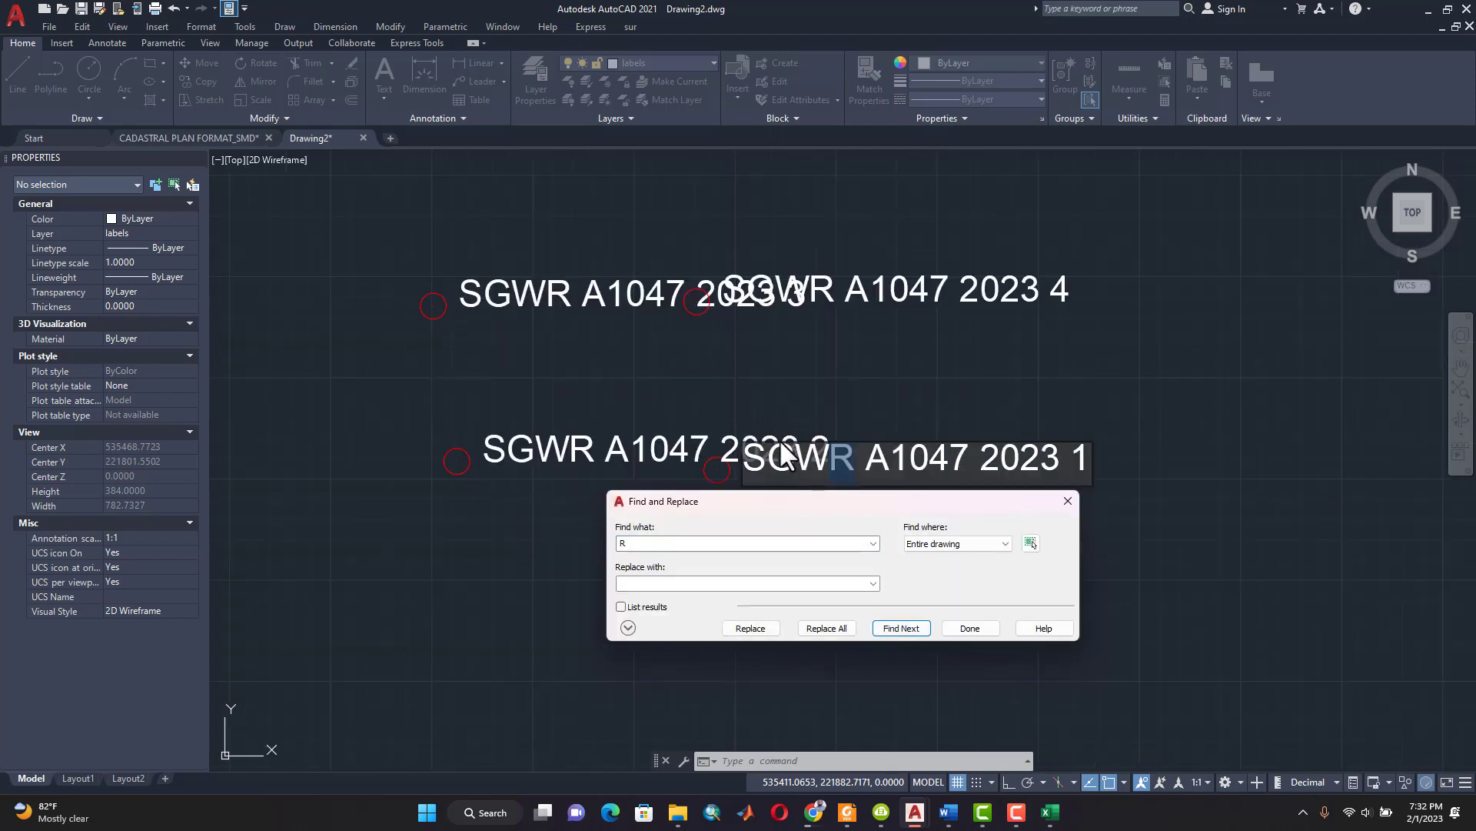
{"action": "left_click", "coordinate": [1068, 501]}
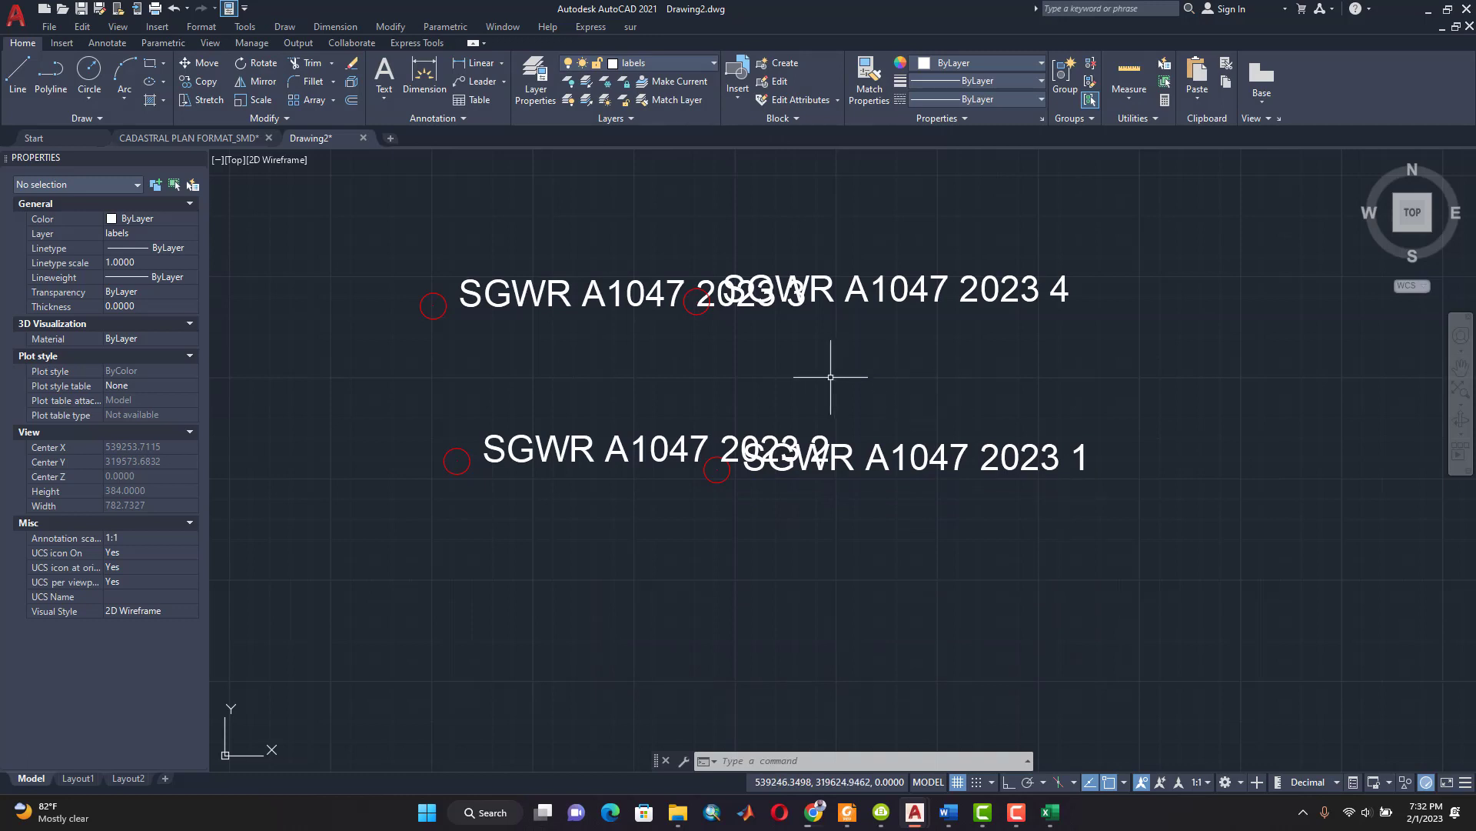
Step: Examine the layout of the plotted SGWR A1047 2023 points and their labels
{"action": "scroll", "coordinate": [894, 378], "scroll_direction": "down", "scroll_amount": 10}
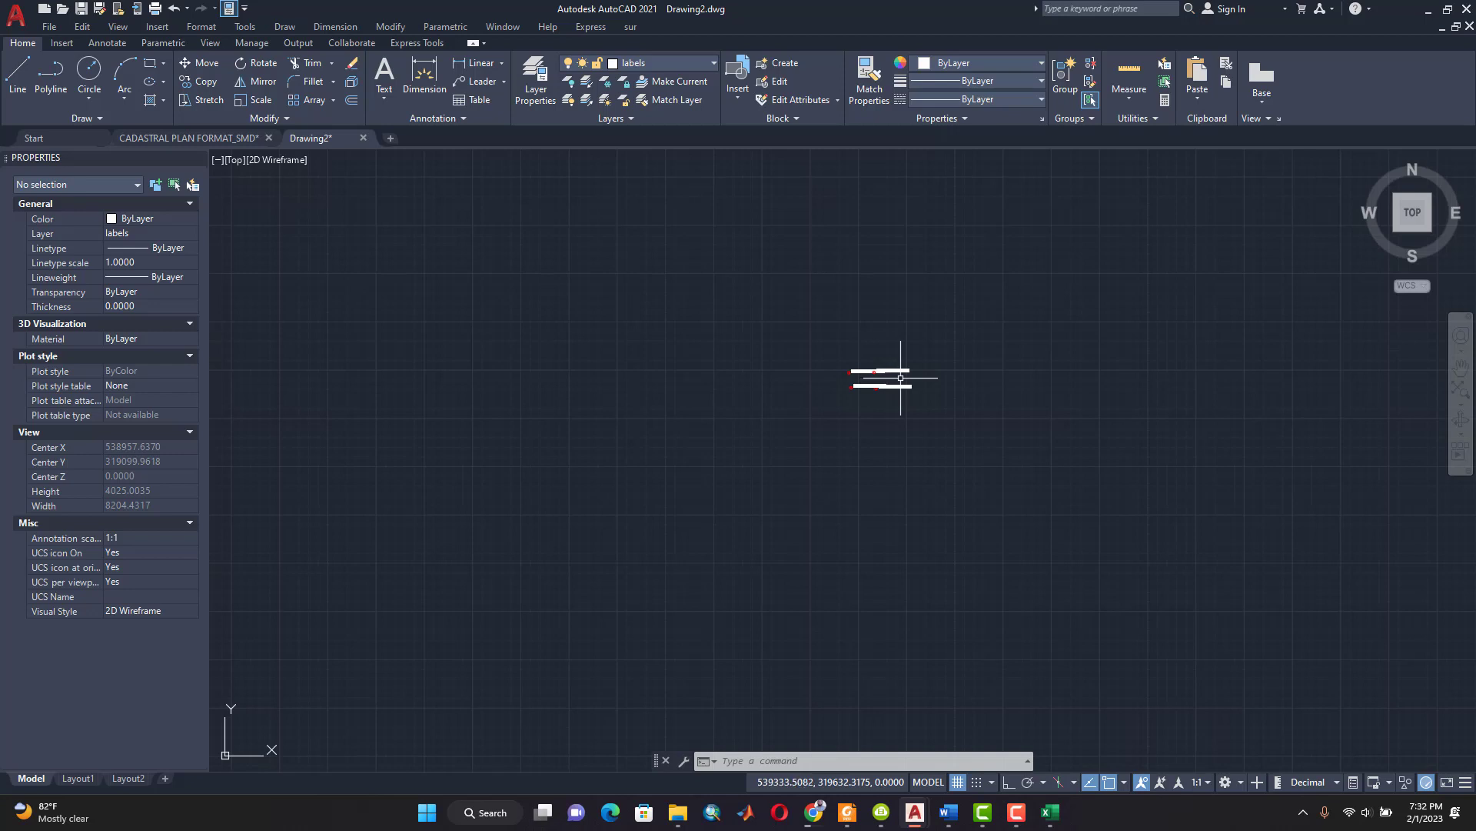
{"action": "scroll", "coordinate": [900, 377], "scroll_direction": "up", "scroll_amount": 5}
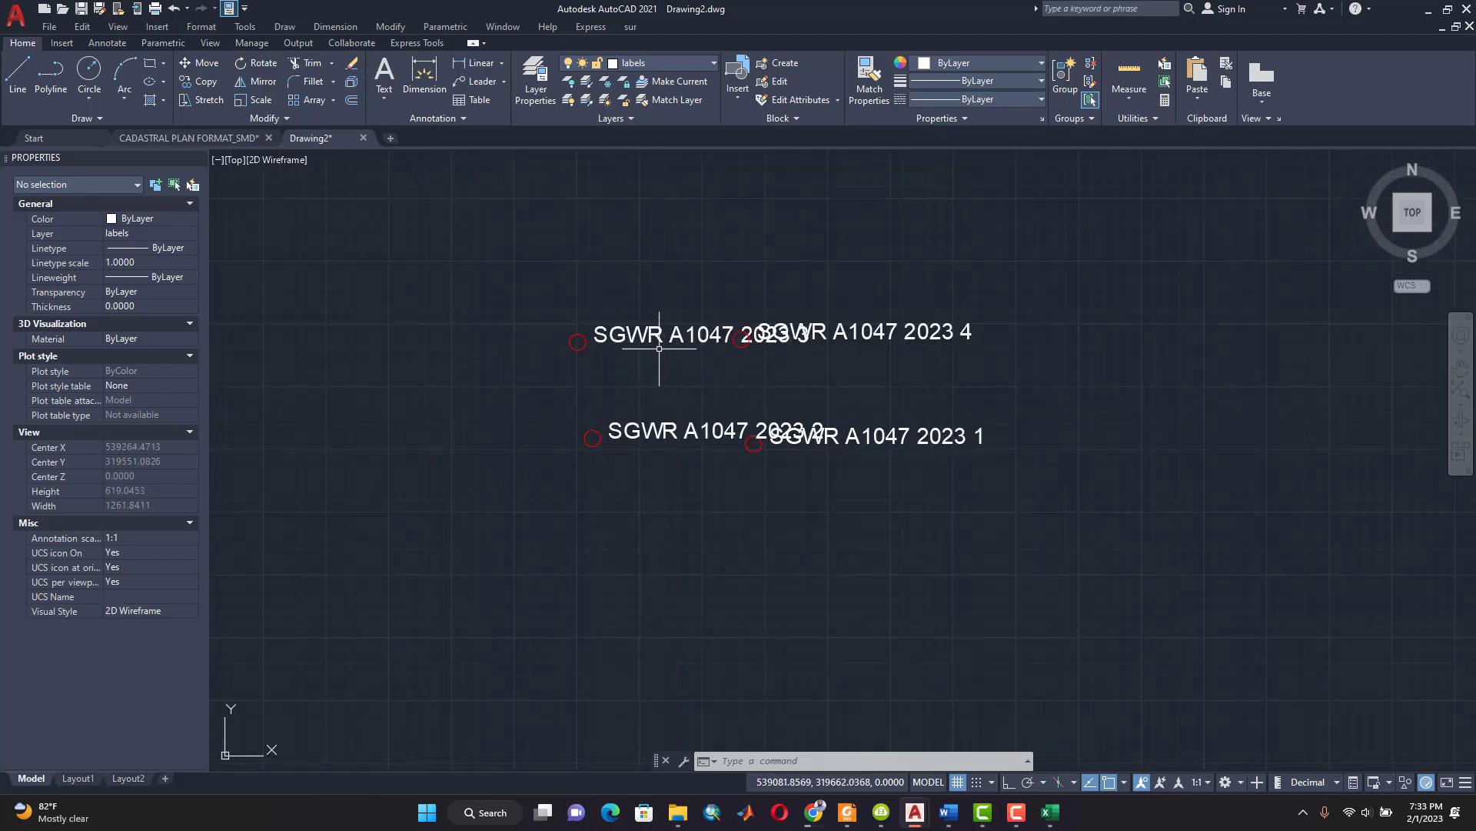
{"action": "middle_click_drag", "start_coordinate": [659, 348], "coordinate": [732, 386]}
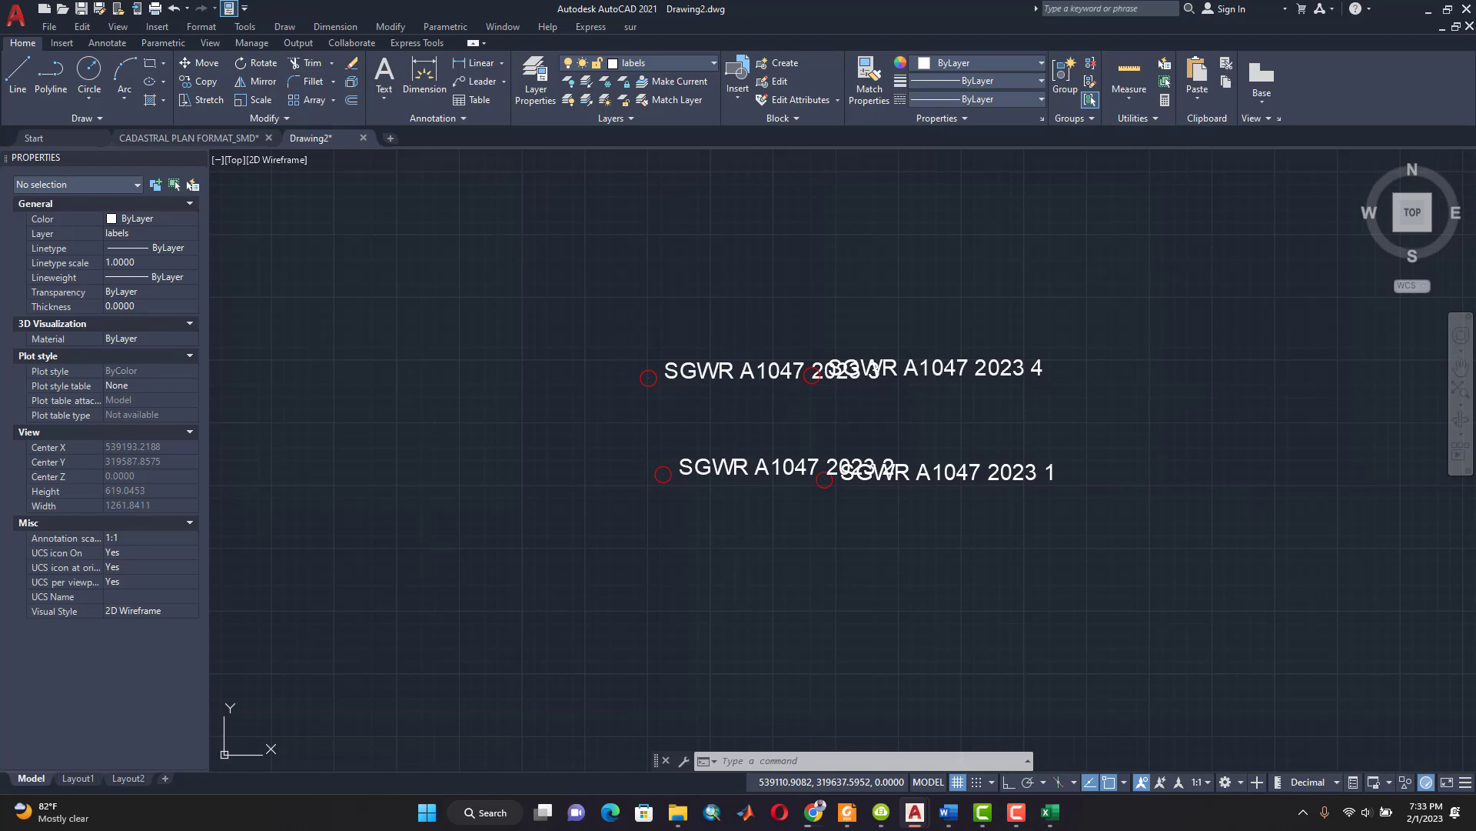
{"action": "mouse_move", "coordinate": [760, 410]}
{"action": "middle_mouse_down"}
{"action": "mouse_move", "coordinate": [900, 277]}
{"action": "mouse_move", "coordinate": [857, 313]}
{"action": "mouse_move", "coordinate": [824, 388]}
{"action": "mouse_move", "coordinate": [732, 416]}
{"action": "middle_mouse_up"}
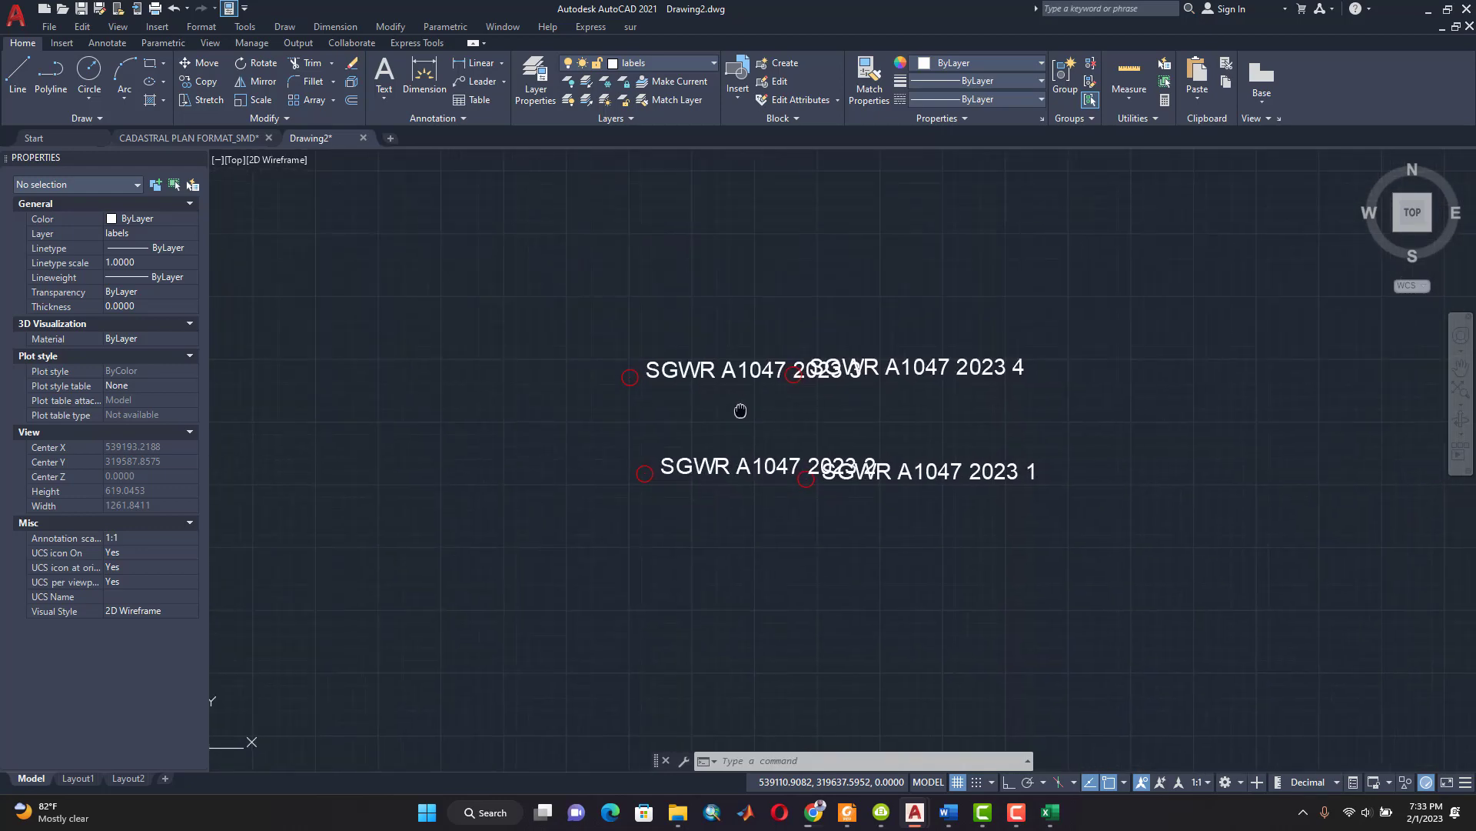
{"action": "left_click", "coordinate": [1461, 366]}
{"action": "mouse_move", "coordinate": [1188, 345]}
{"action": "left_mouse_down"}
{"action": "mouse_move", "coordinate": [1015, 482]}
{"action": "mouse_move", "coordinate": [1112, 345]}
{"action": "mouse_move", "coordinate": [1190, 300]}
{"action": "left_mouse_up"}
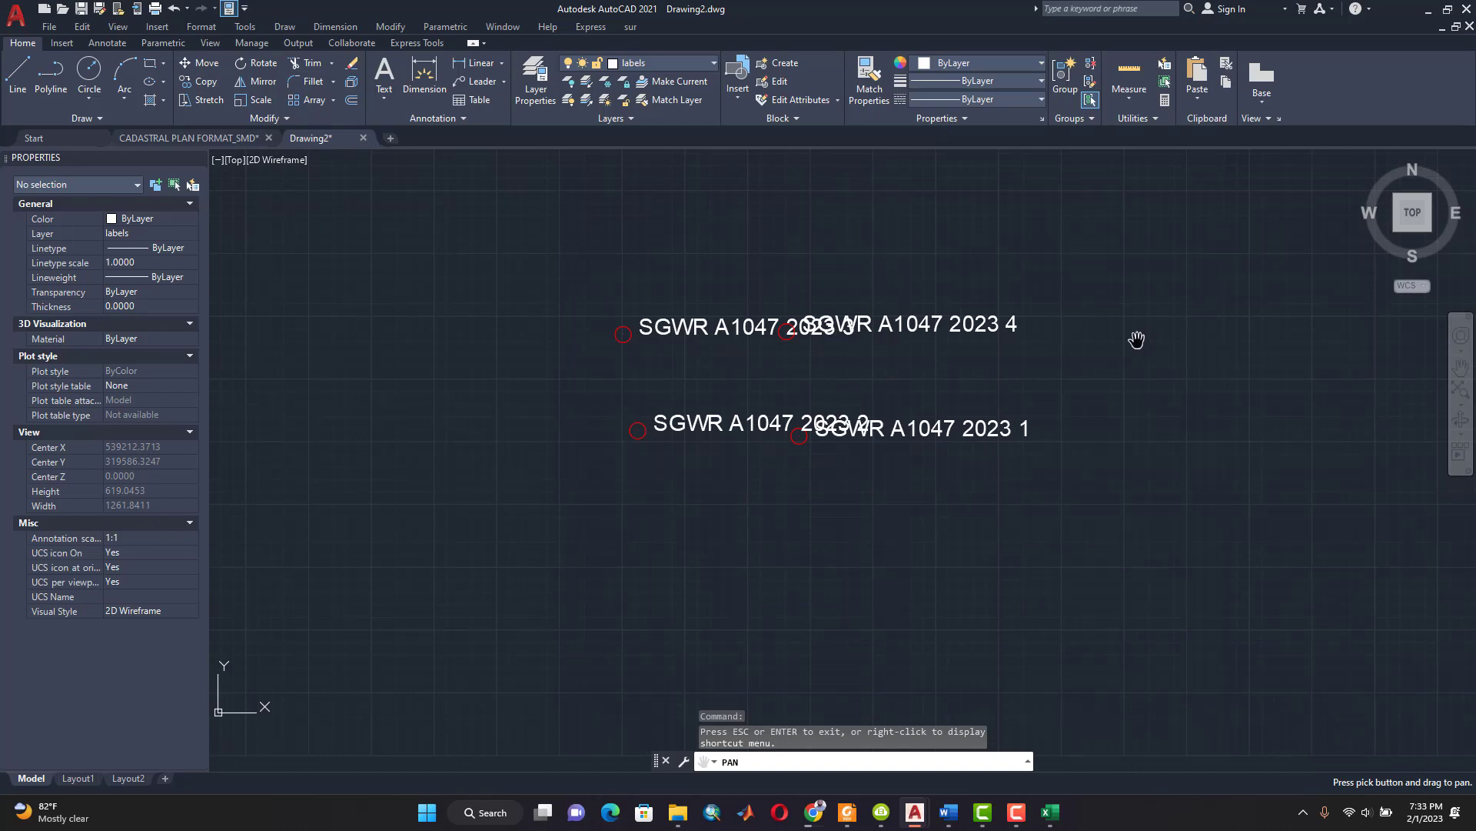
{"action": "key", "text": "Escape"}
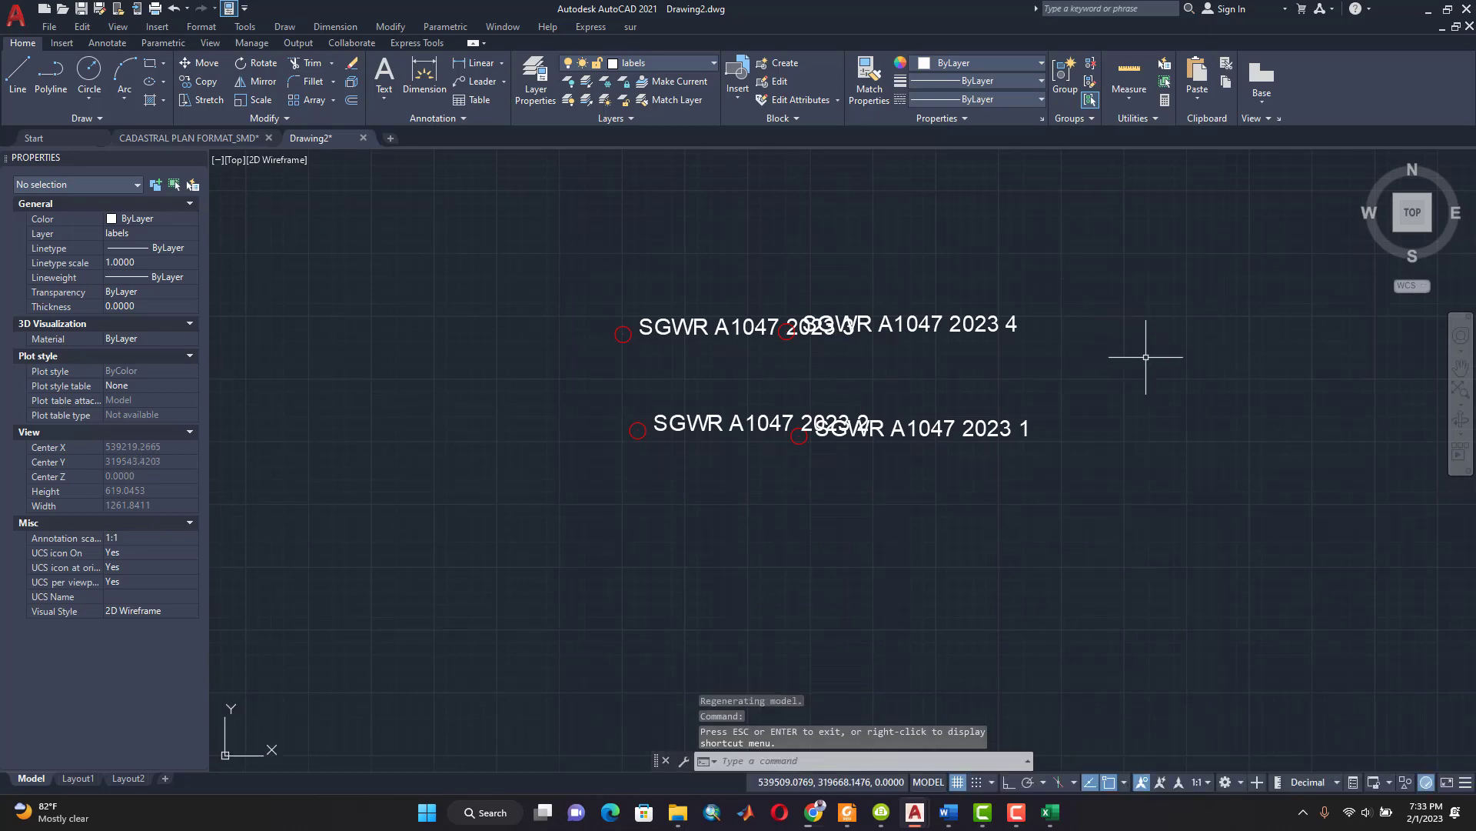
Step: Move the labels of points SGWR A1047 2023 3 and SGWR A1047 2023 2 together to the west side of their circles
{"action": "key", "text": "Escape"}
{"action": "key", "text": "Escape"}
{"action": "key", "text": "Escape"}
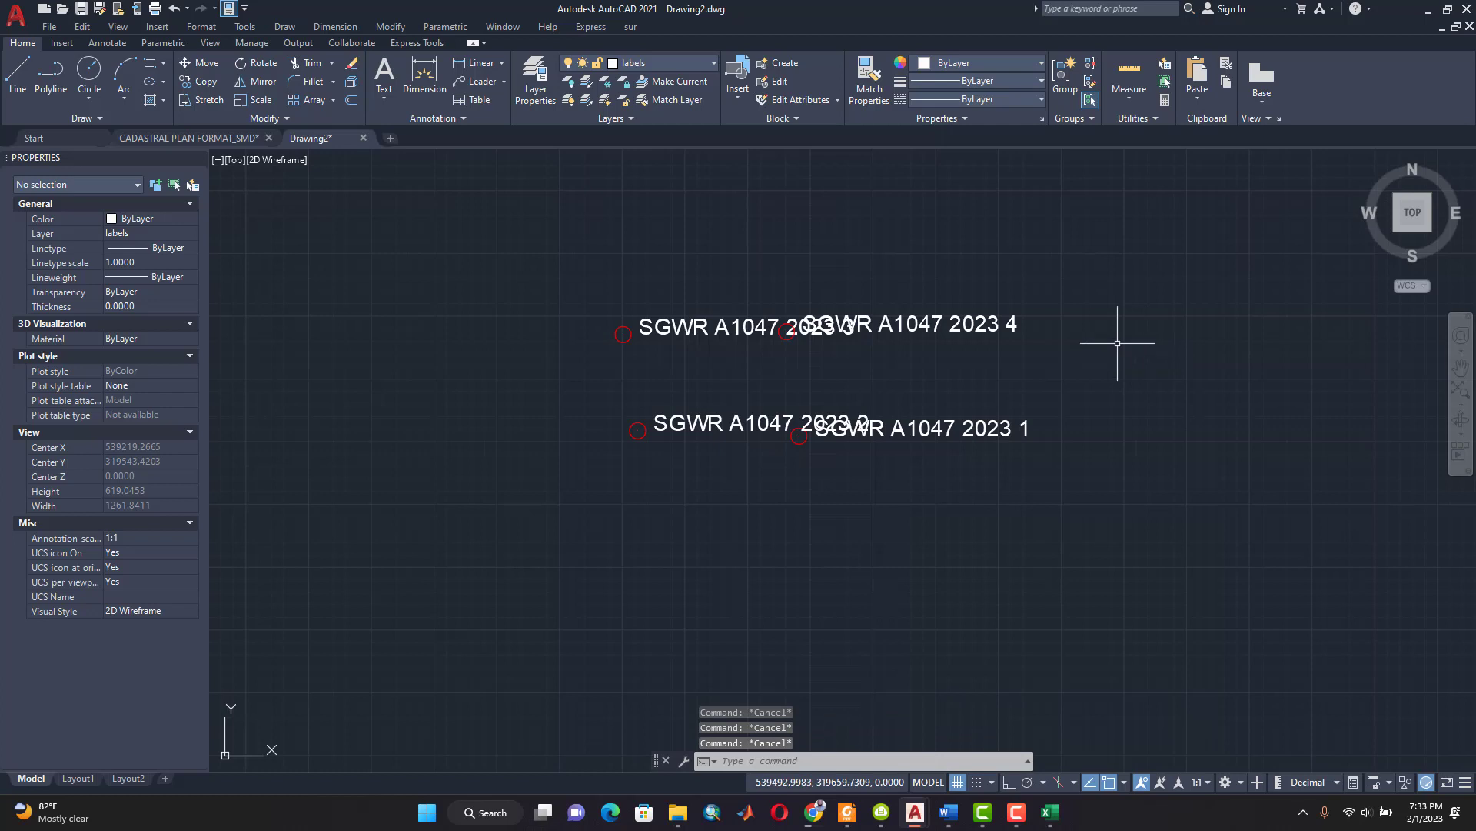
{"action": "middle_click_drag", "start_coordinate": [1118, 343], "coordinate": [1071, 374]}
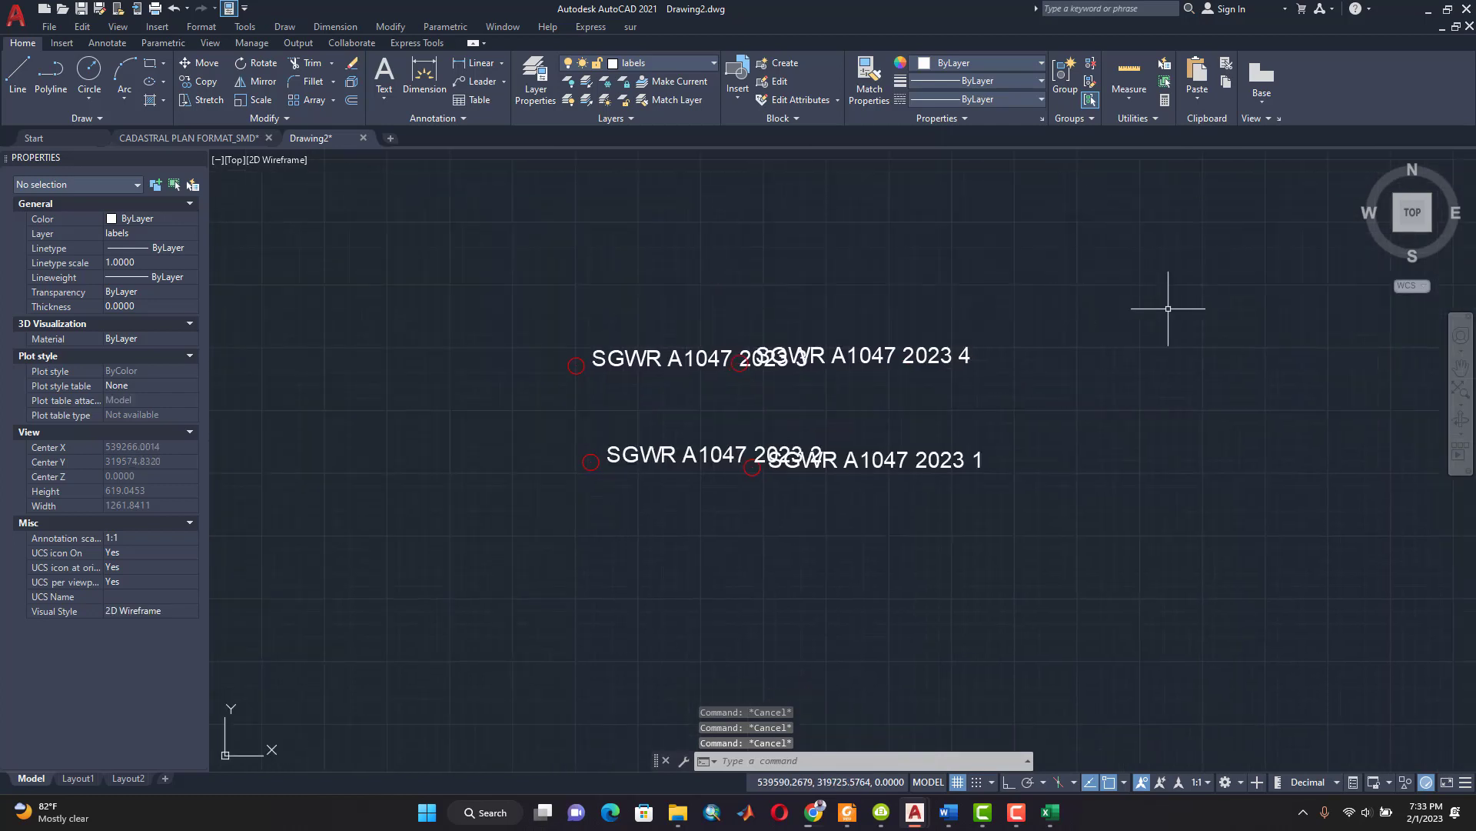
{"action": "middle_click_drag", "start_coordinate": [1168, 308], "coordinate": [1230, 243]}
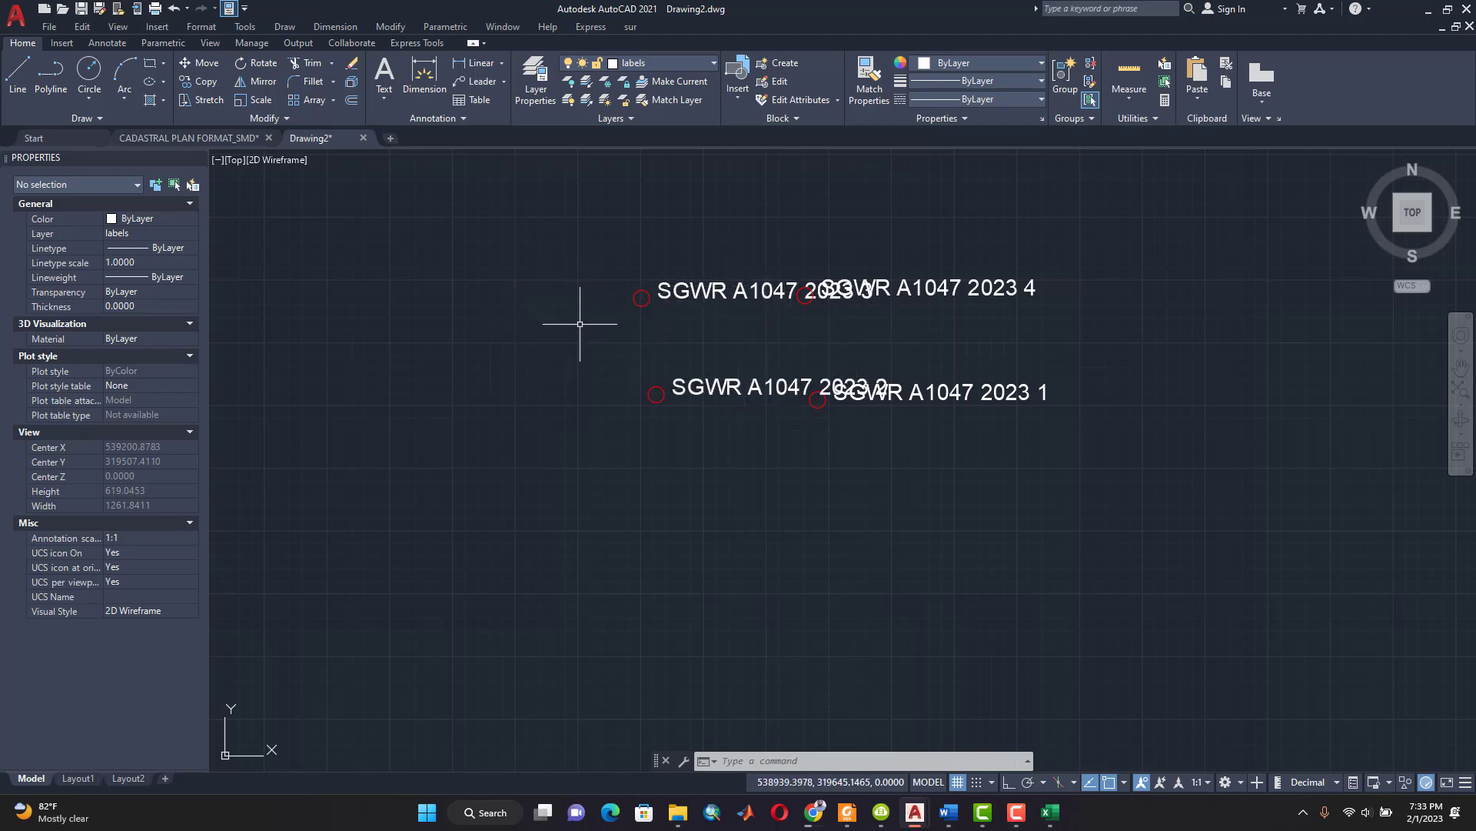
{"action": "left_click", "coordinate": [713, 289]}
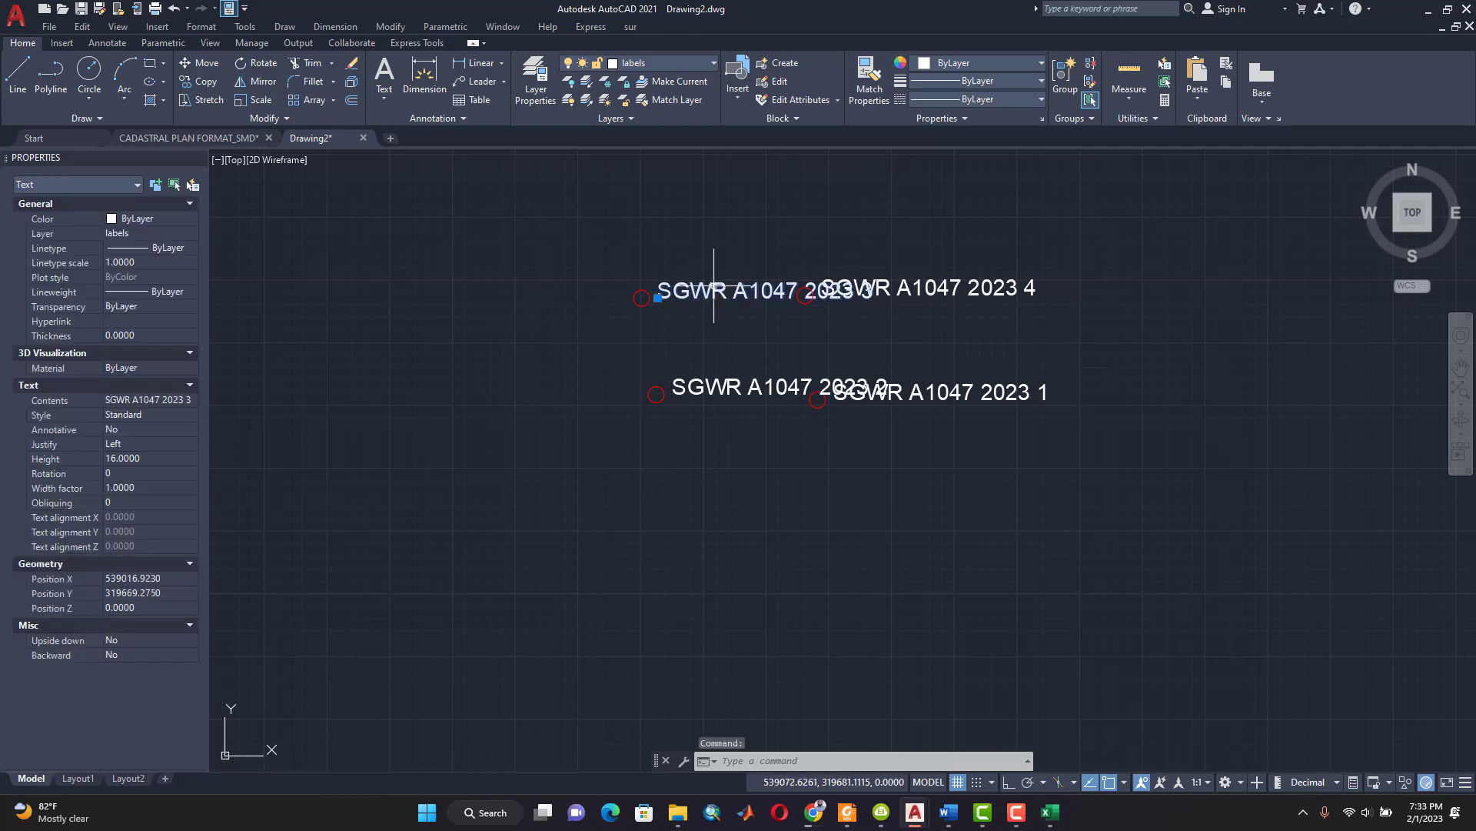
{"action": "left_click", "coordinate": [719, 386]}
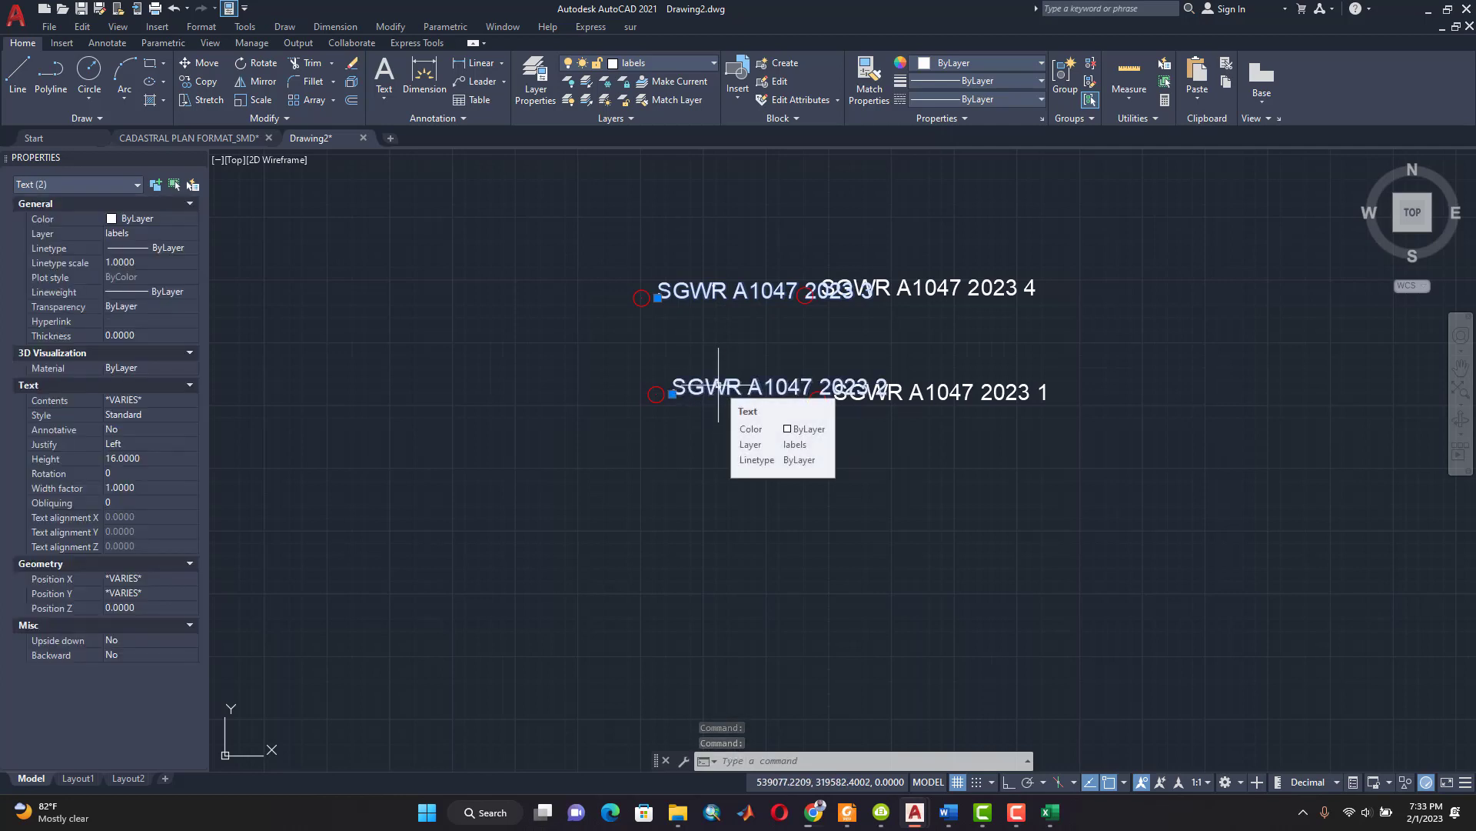
{"action": "left_click_drag", "start_coordinate": [719, 386], "coordinate": [474, 397]}
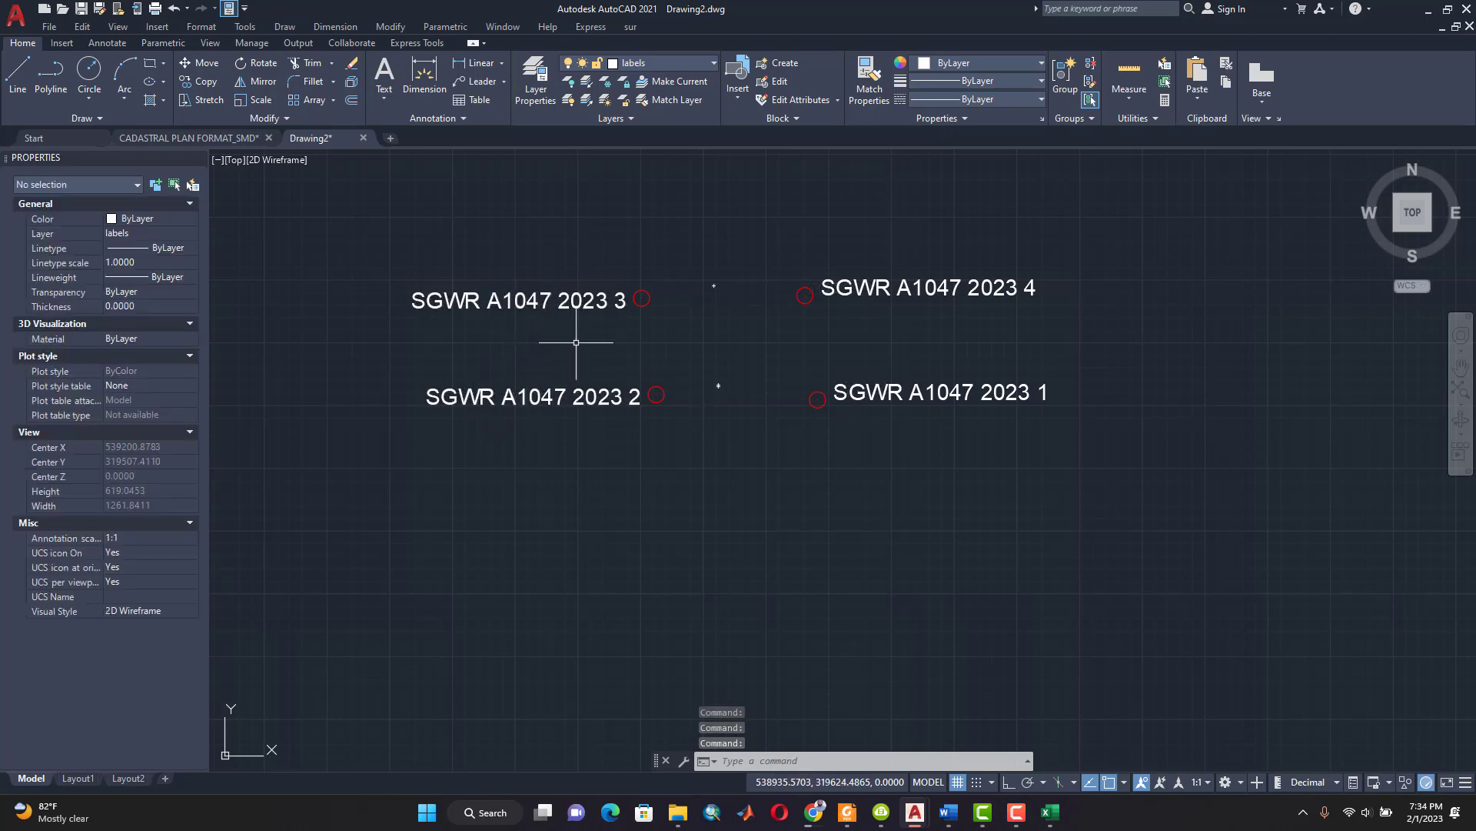
Step: Locate the SGW H2 14 5 point far south of the four SGWR A1047 2023 points and examine its label
{"action": "scroll", "coordinate": [615, 346], "scroll_direction": "down", "scroll_amount": 4}
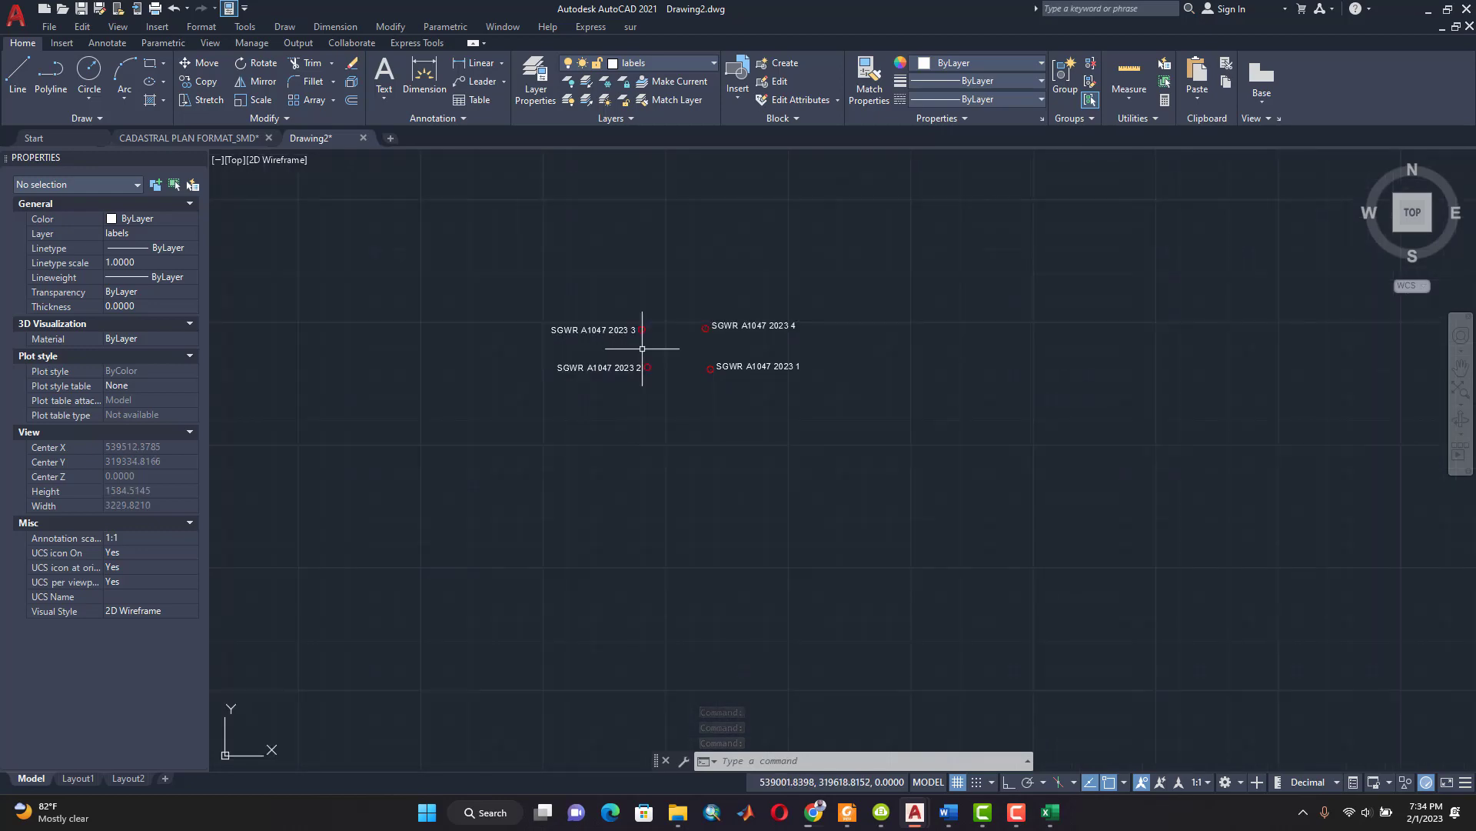
{"action": "scroll", "coordinate": [642, 345], "scroll_direction": "up", "scroll_amount": 2}
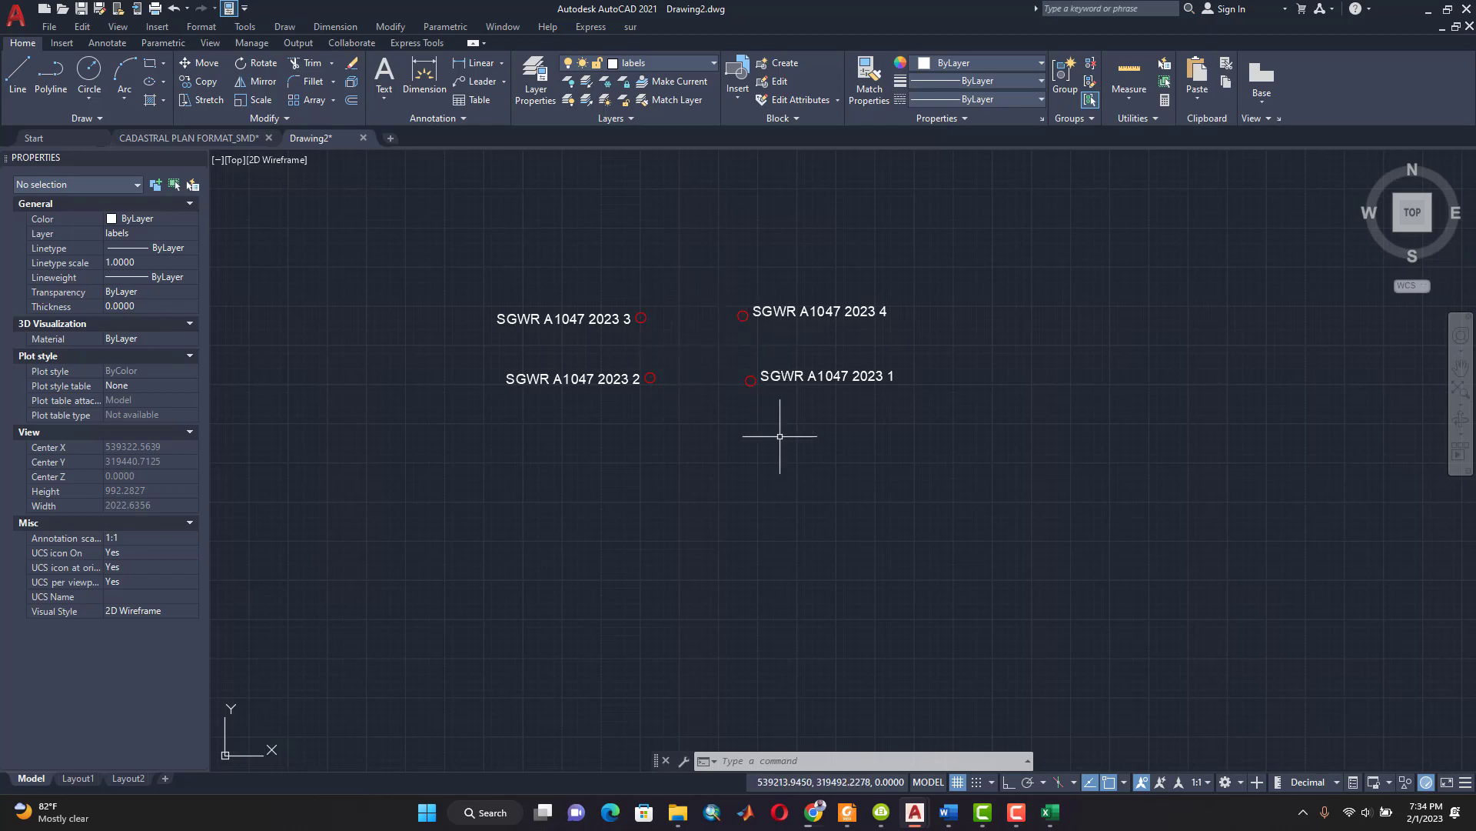
{"action": "scroll", "coordinate": [784, 449], "scroll_direction": "down", "scroll_amount": 4}
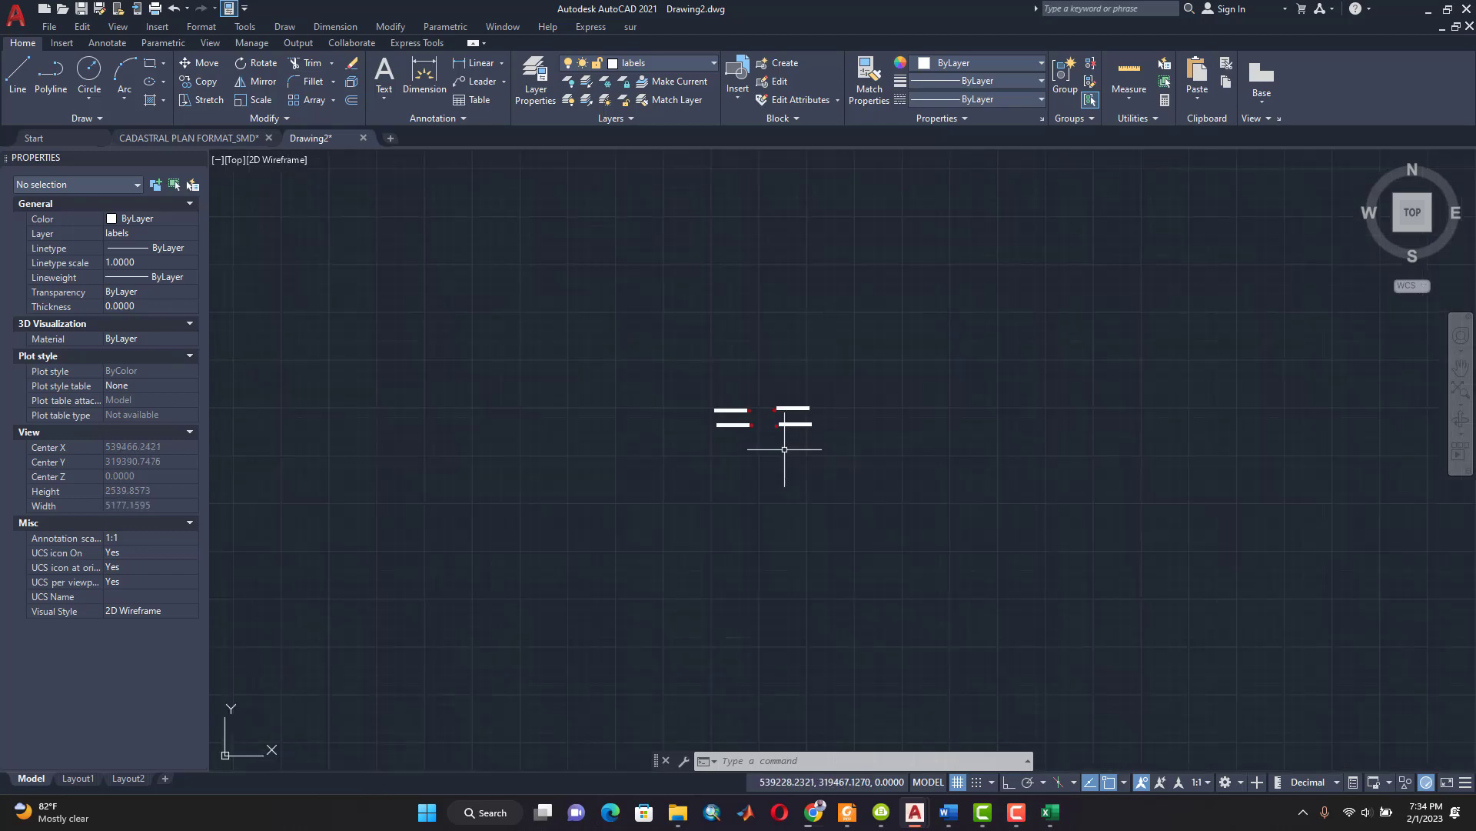
{"action": "scroll", "coordinate": [784, 454], "scroll_direction": "down", "scroll_amount": 14}
{"action": "middle_click_drag", "start_coordinate": [804, 518], "coordinate": [867, 300]}
{"action": "scroll", "coordinate": [867, 300], "scroll_direction": "down", "scroll_amount": 6}
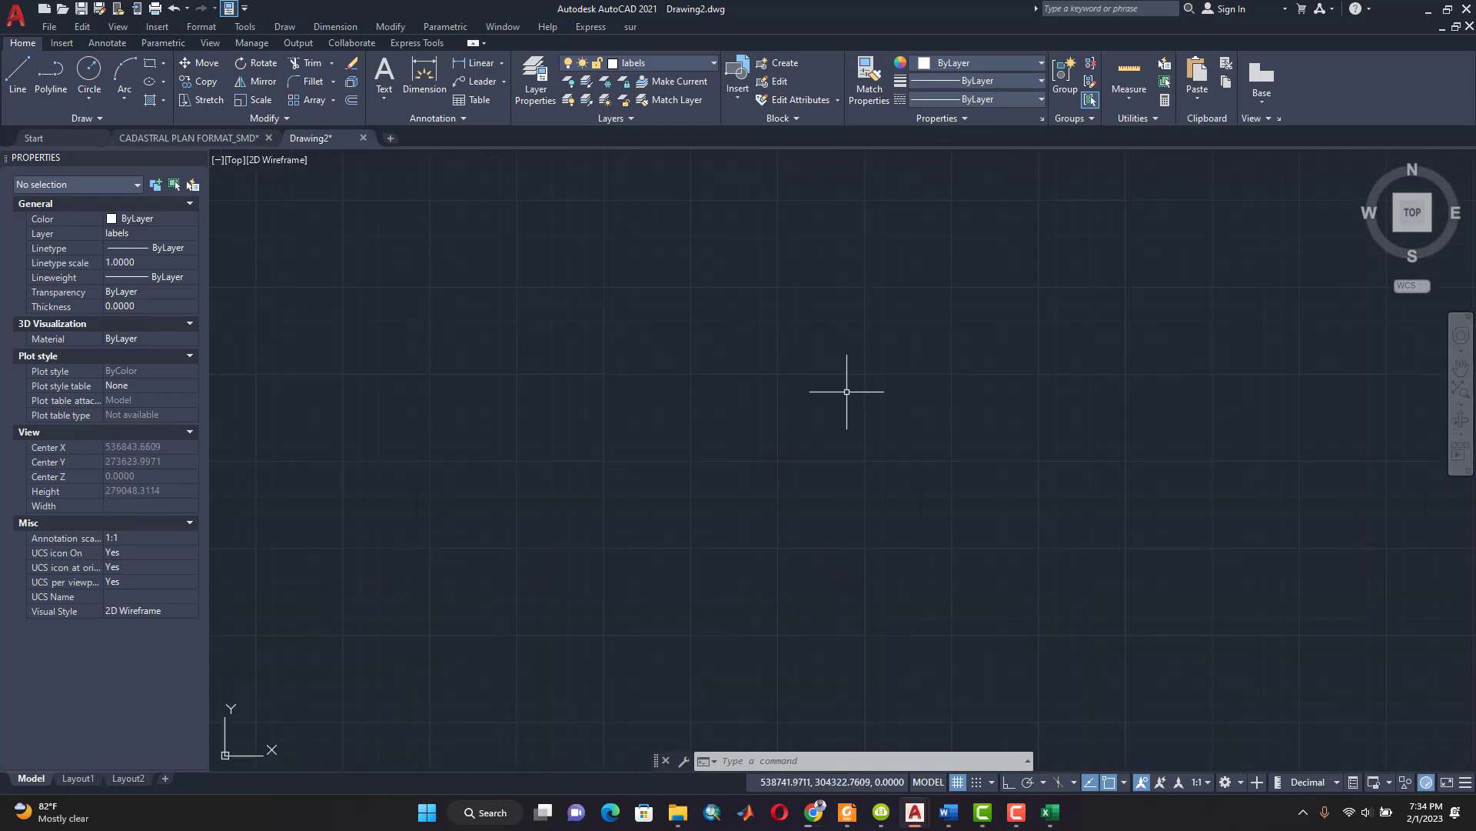
{"action": "scroll", "coordinate": [842, 591], "scroll_direction": "up", "scroll_amount": 6}
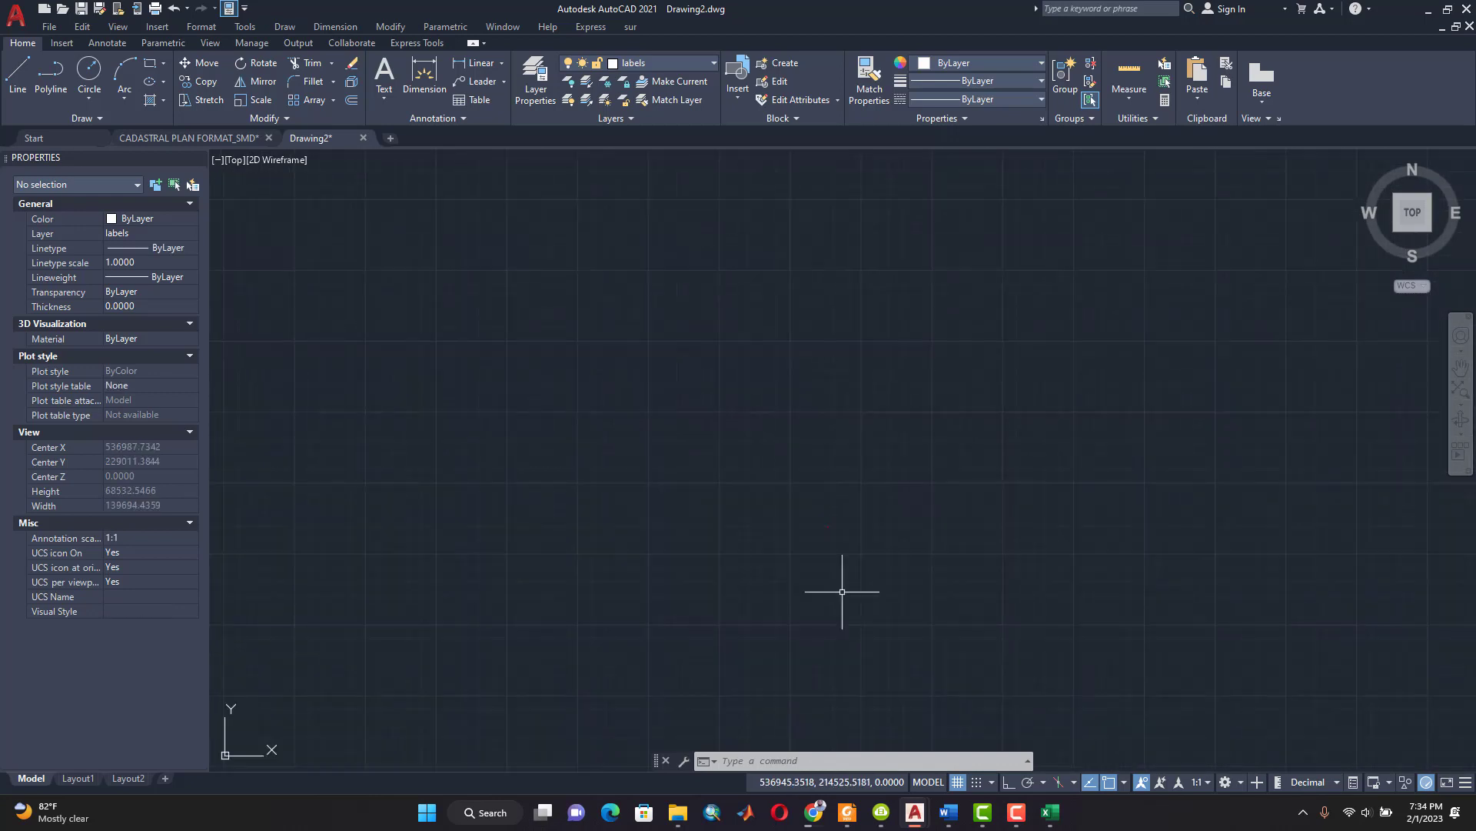
{"action": "scroll", "coordinate": [842, 591], "scroll_direction": "up", "scroll_amount": 12}
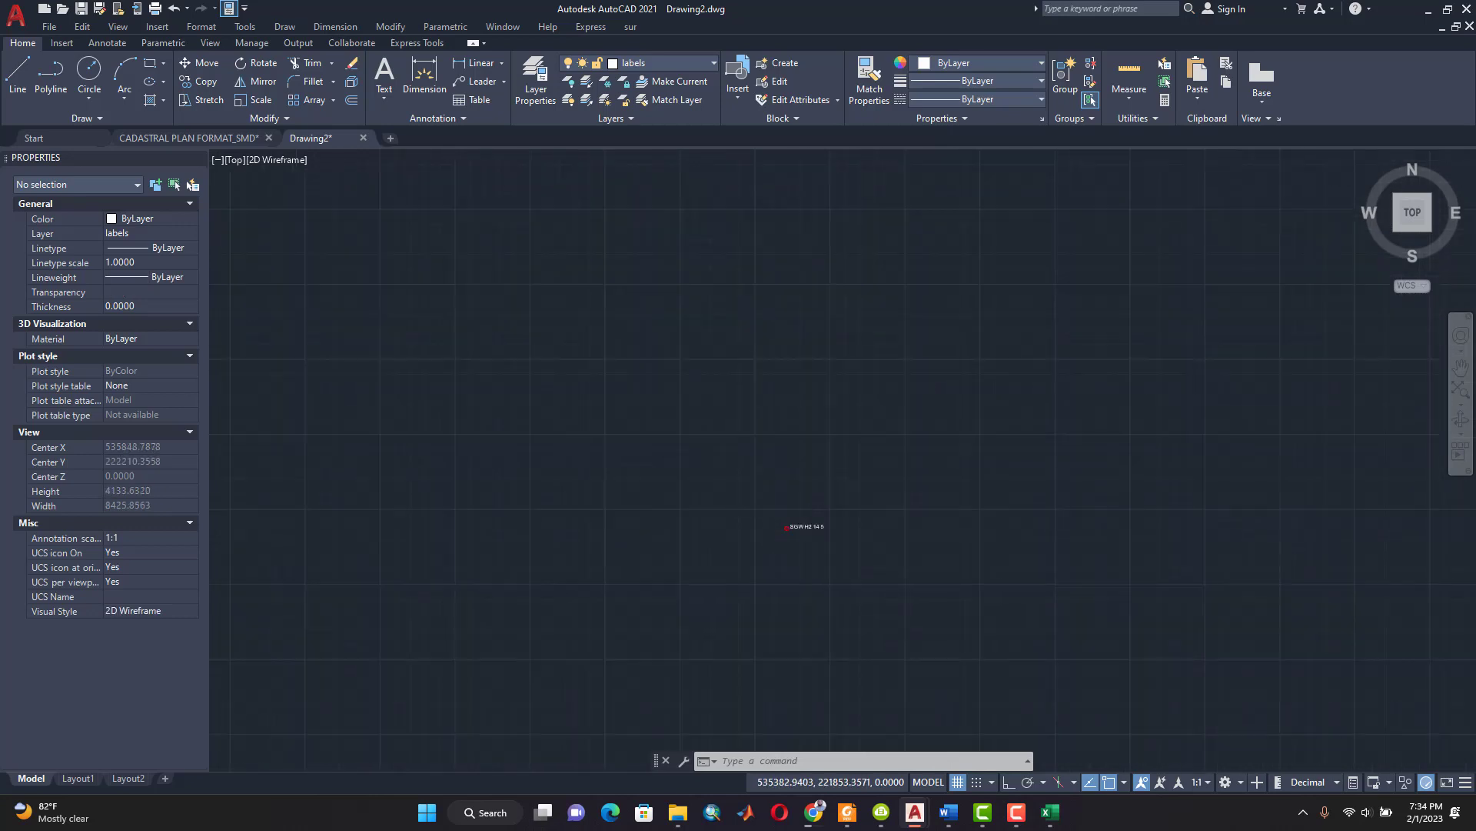
{"action": "scroll", "coordinate": [840, 567], "scroll_direction": "up", "scroll_amount": 12}
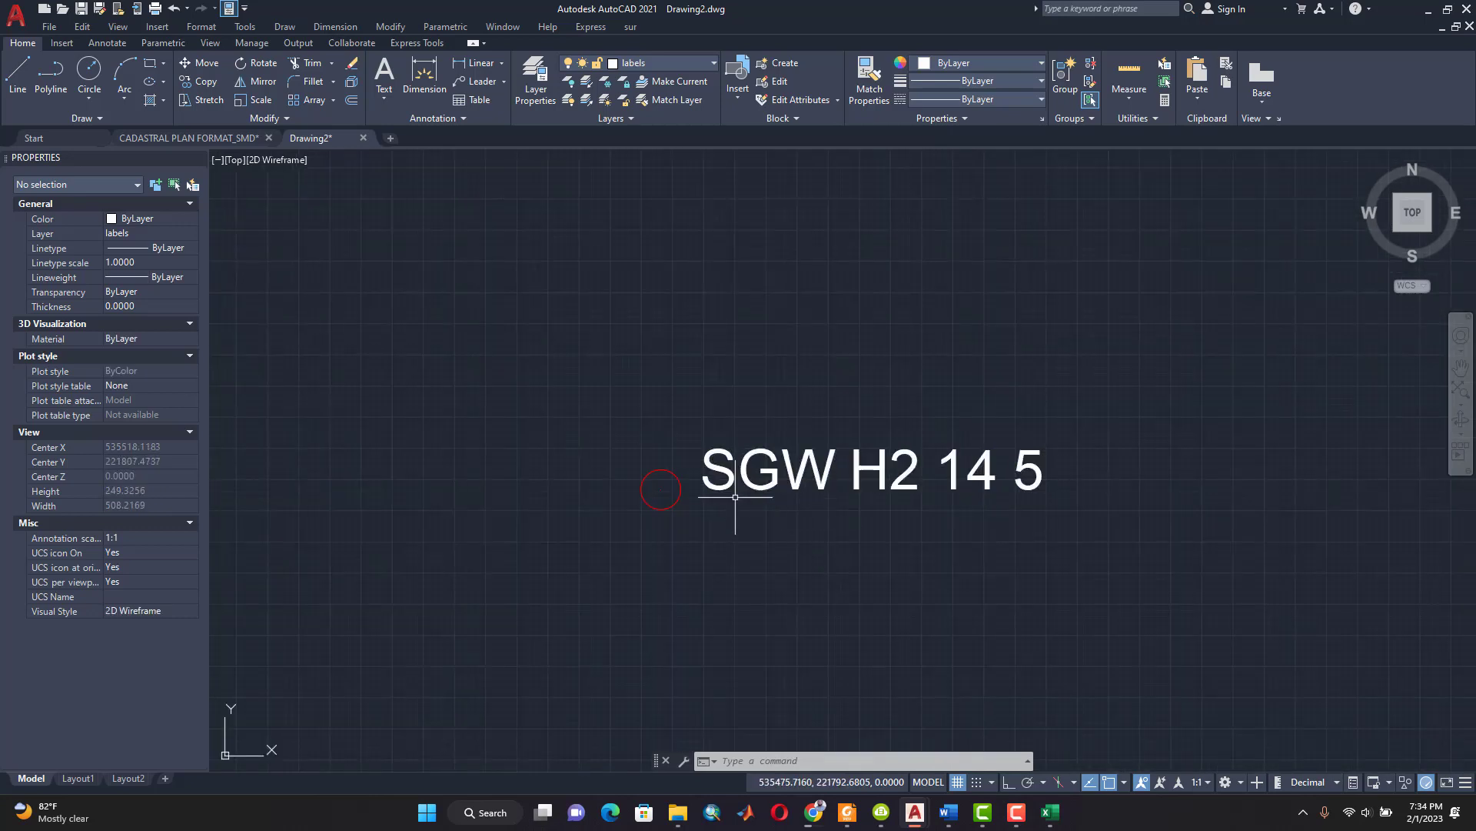
Step: Return to the four SGWR A1047 2023 points and review the arrangement of their labels
{"action": "scroll", "coordinate": [739, 495], "scroll_direction": "down", "scroll_amount": 20}
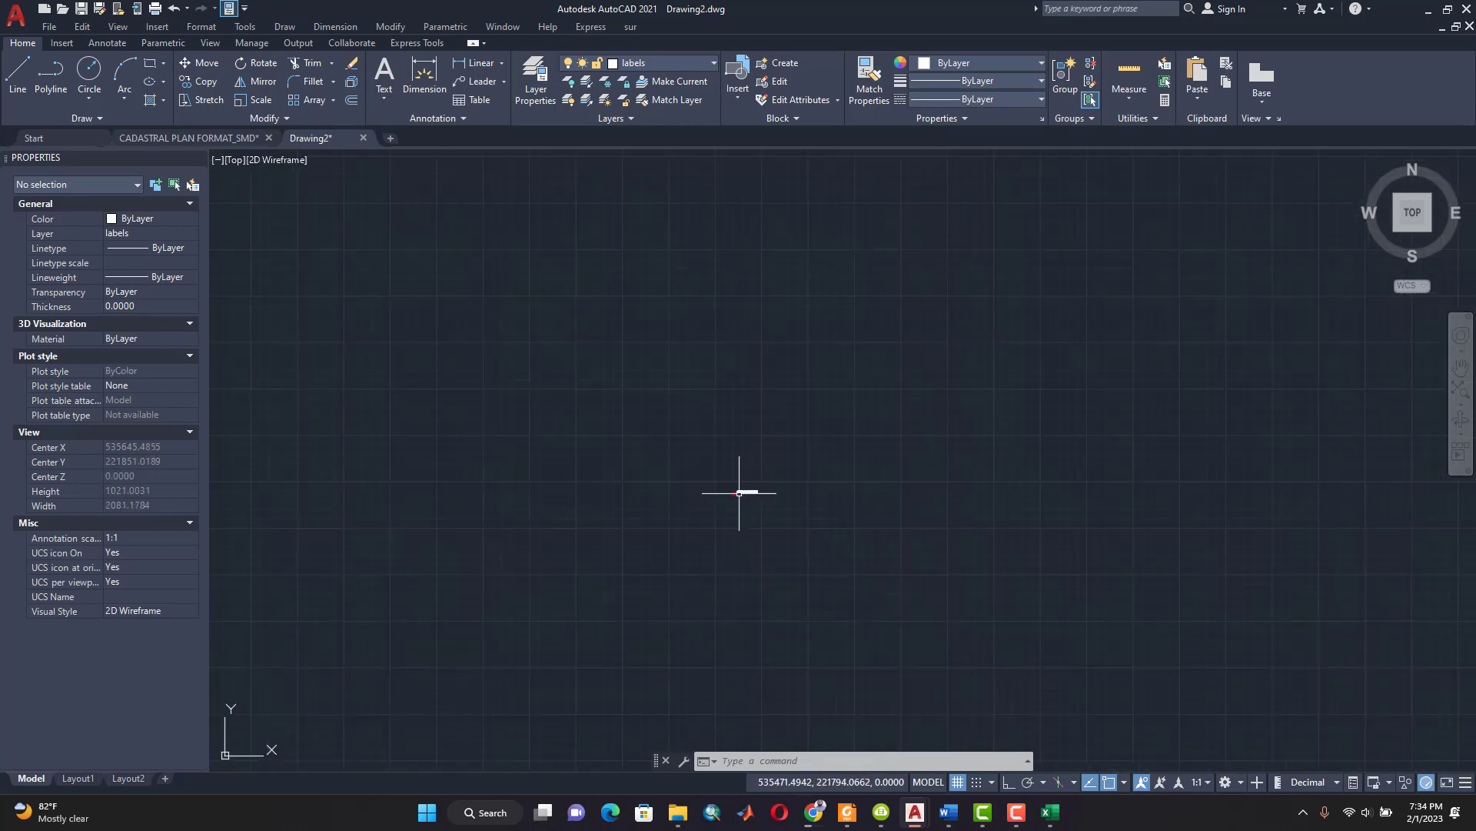
{"action": "scroll", "coordinate": [779, 459], "scroll_direction": "down", "scroll_amount": 4}
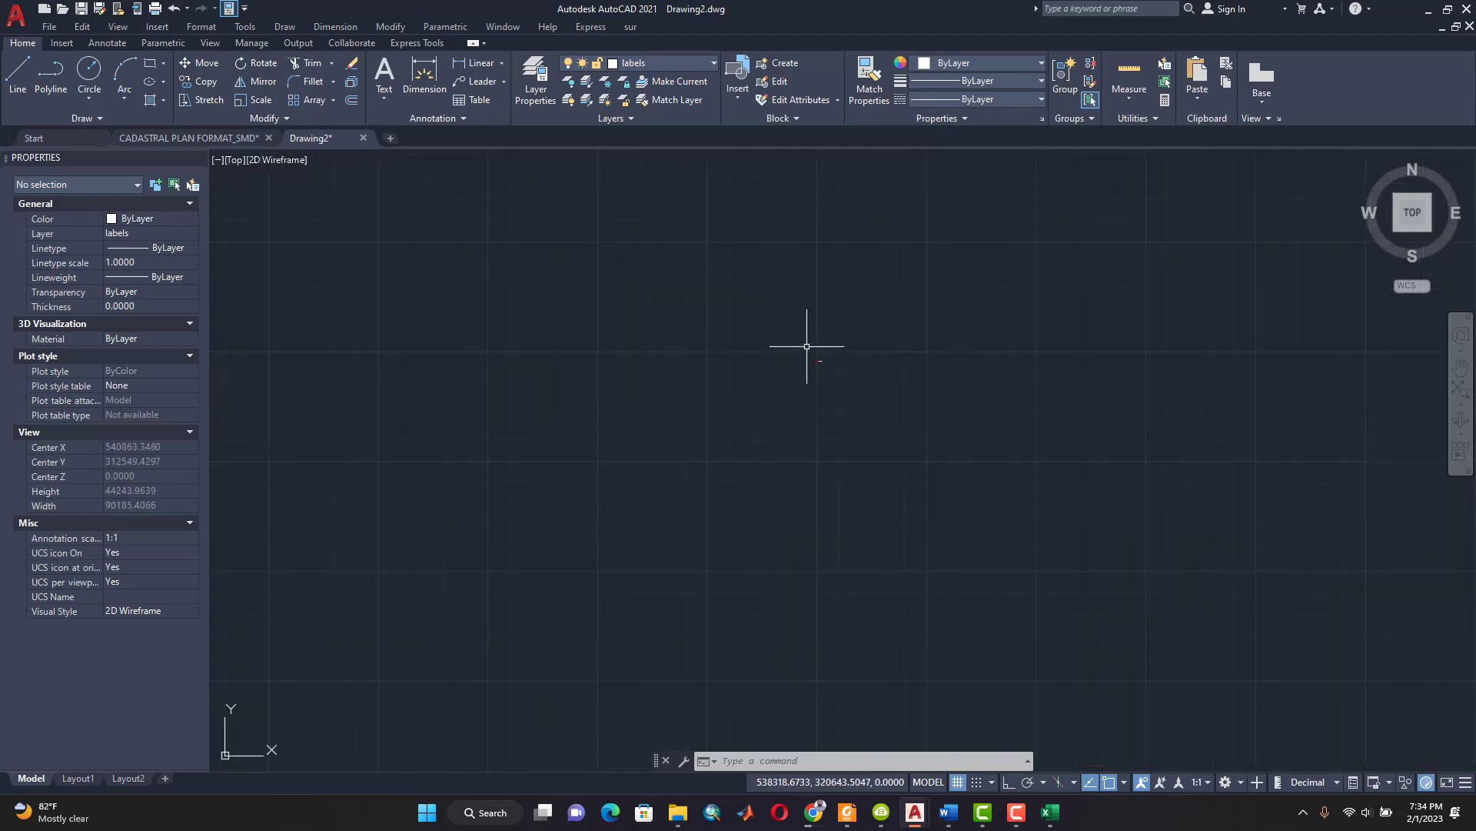
{"action": "scroll", "coordinate": [853, 420], "scroll_direction": "up", "scroll_amount": 20}
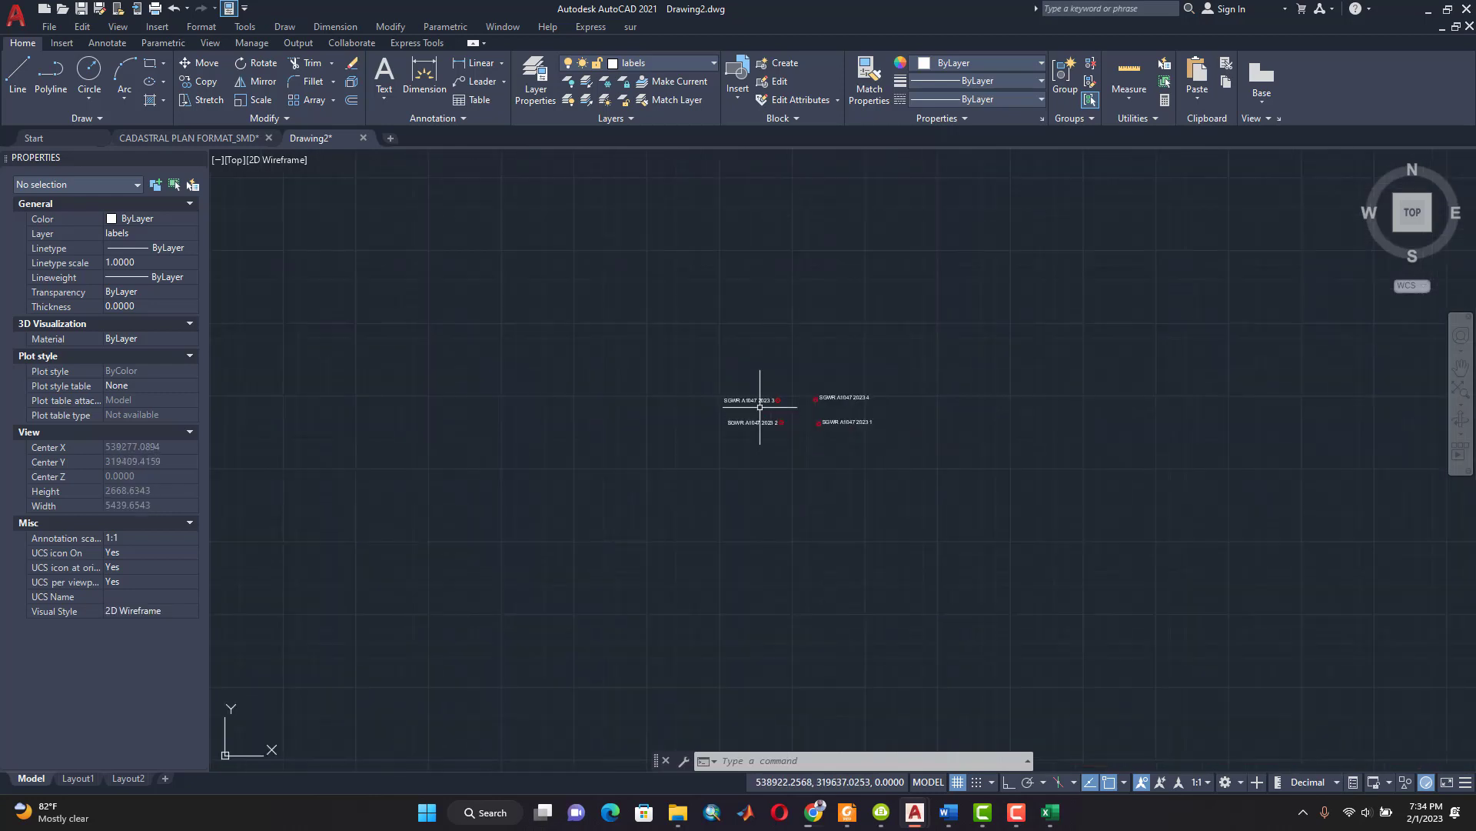
{"action": "scroll", "coordinate": [761, 408], "scroll_direction": "up", "scroll_amount": 5}
{"action": "scroll", "coordinate": [863, 442], "scroll_direction": "down", "scroll_amount": 18}
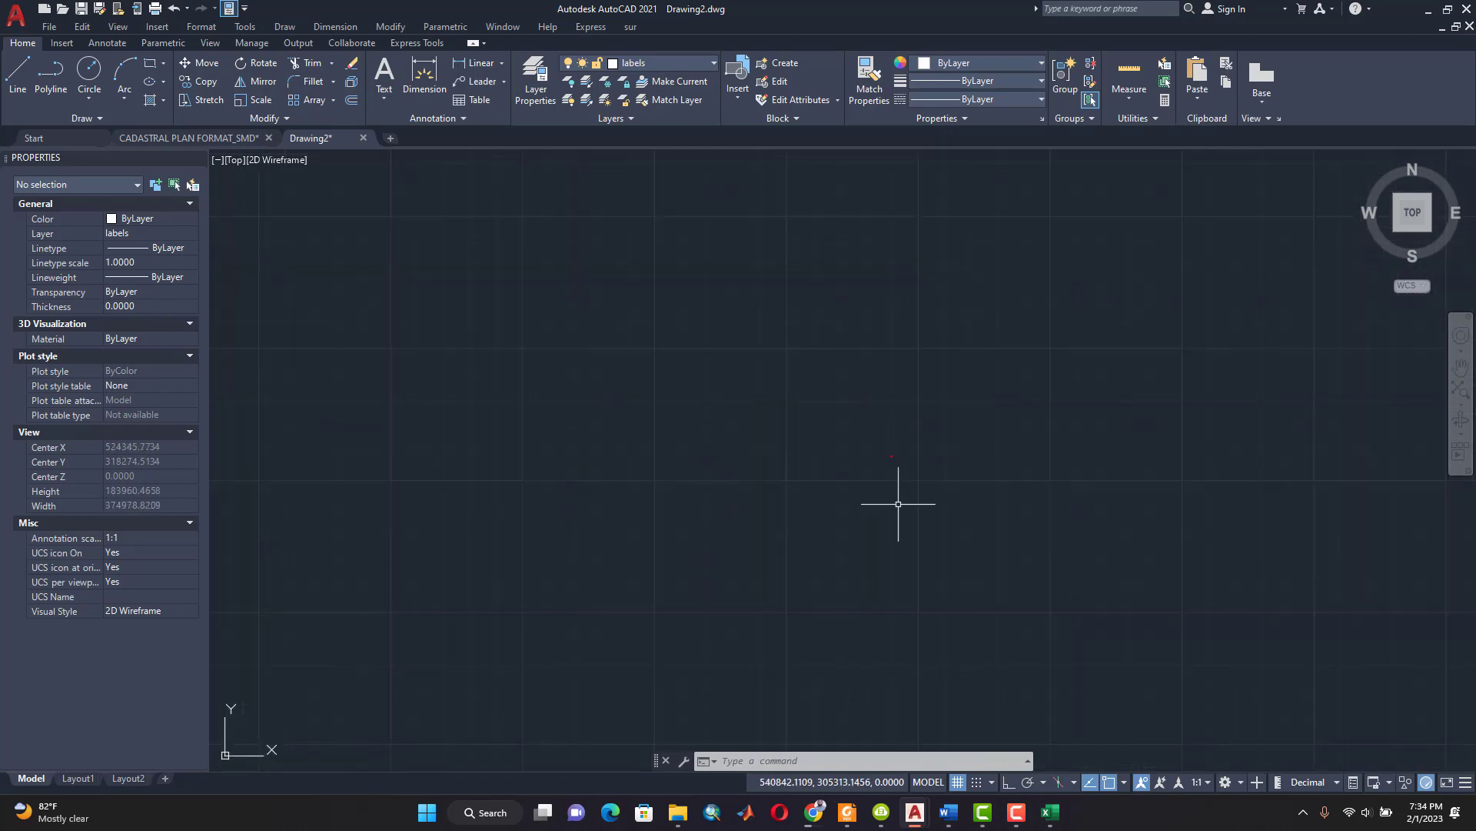
{"action": "middle_click_drag", "start_coordinate": [897, 502], "coordinate": [874, 369]}
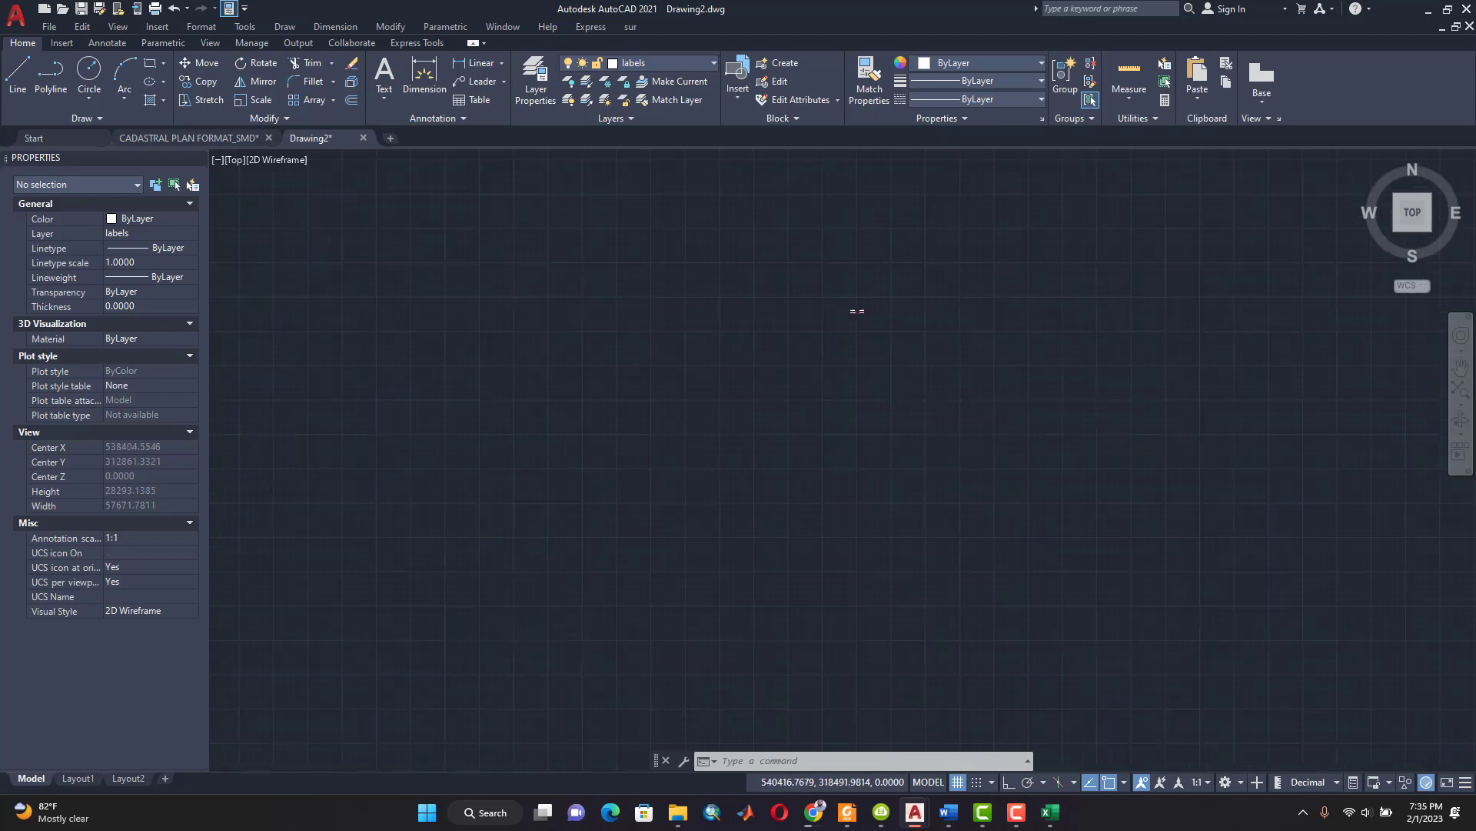
{"action": "scroll", "coordinate": [846, 286], "scroll_direction": "up", "scroll_amount": 10}
{"action": "scroll", "coordinate": [803, 346], "scroll_direction": "up", "scroll_amount": 12}
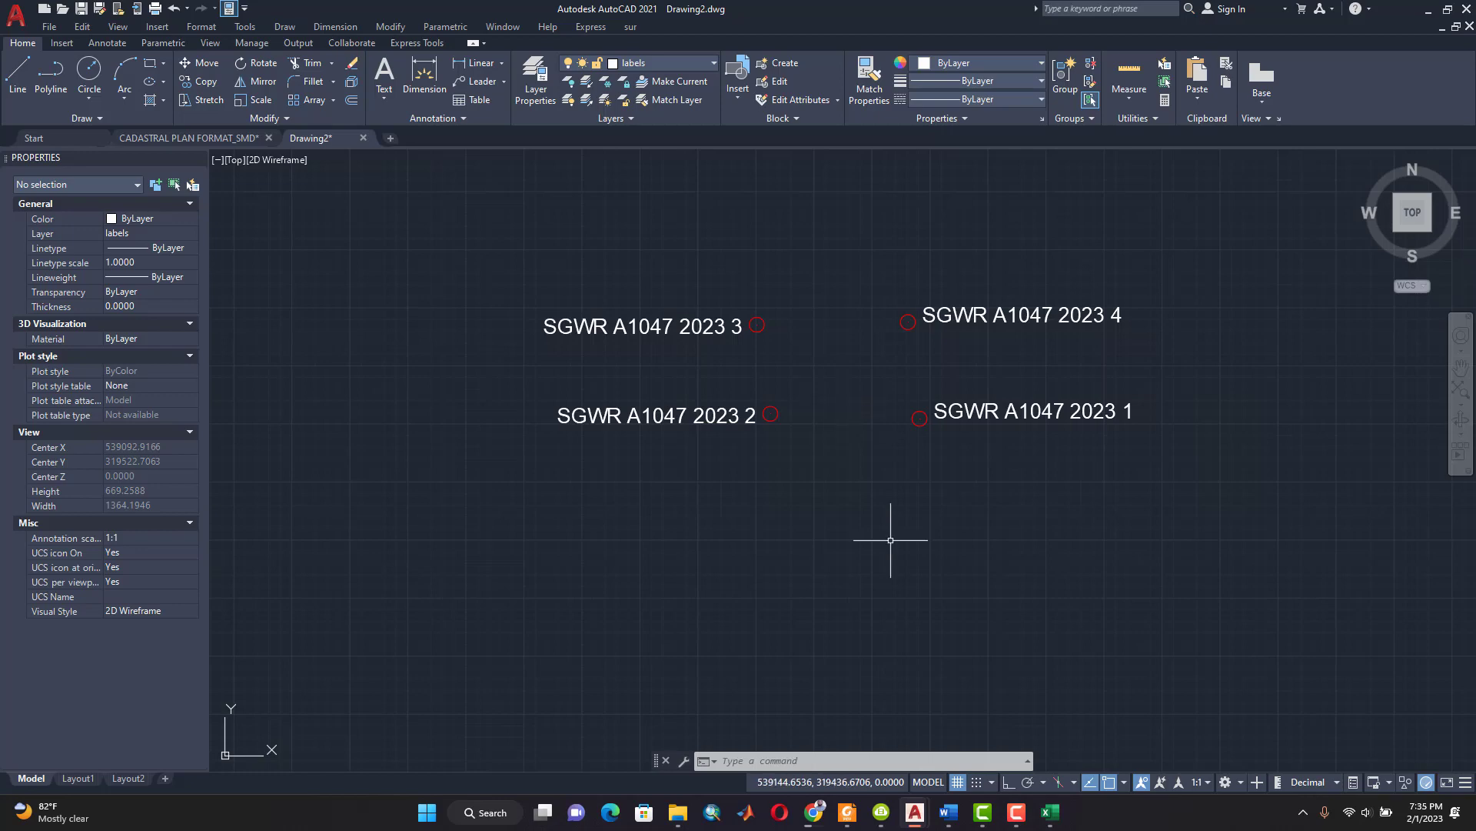
Step: Switch to Excel, check the CSV (Comma delimited) save format for POINT_NEW, and close the workbook without saving changes
{"action": "left_click", "coordinate": [1051, 817]}
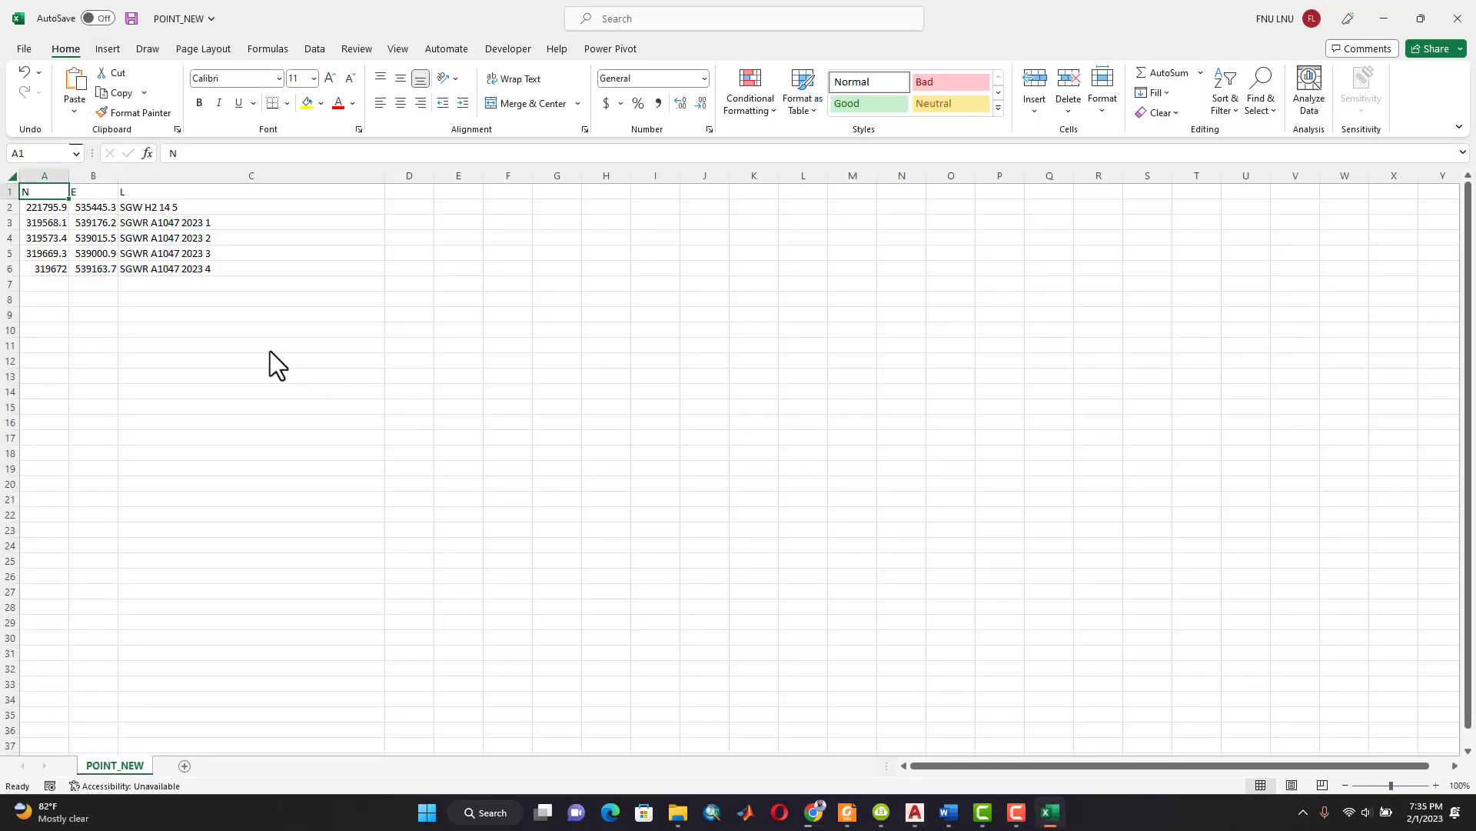
{"action": "left_click", "coordinate": [25, 51]}
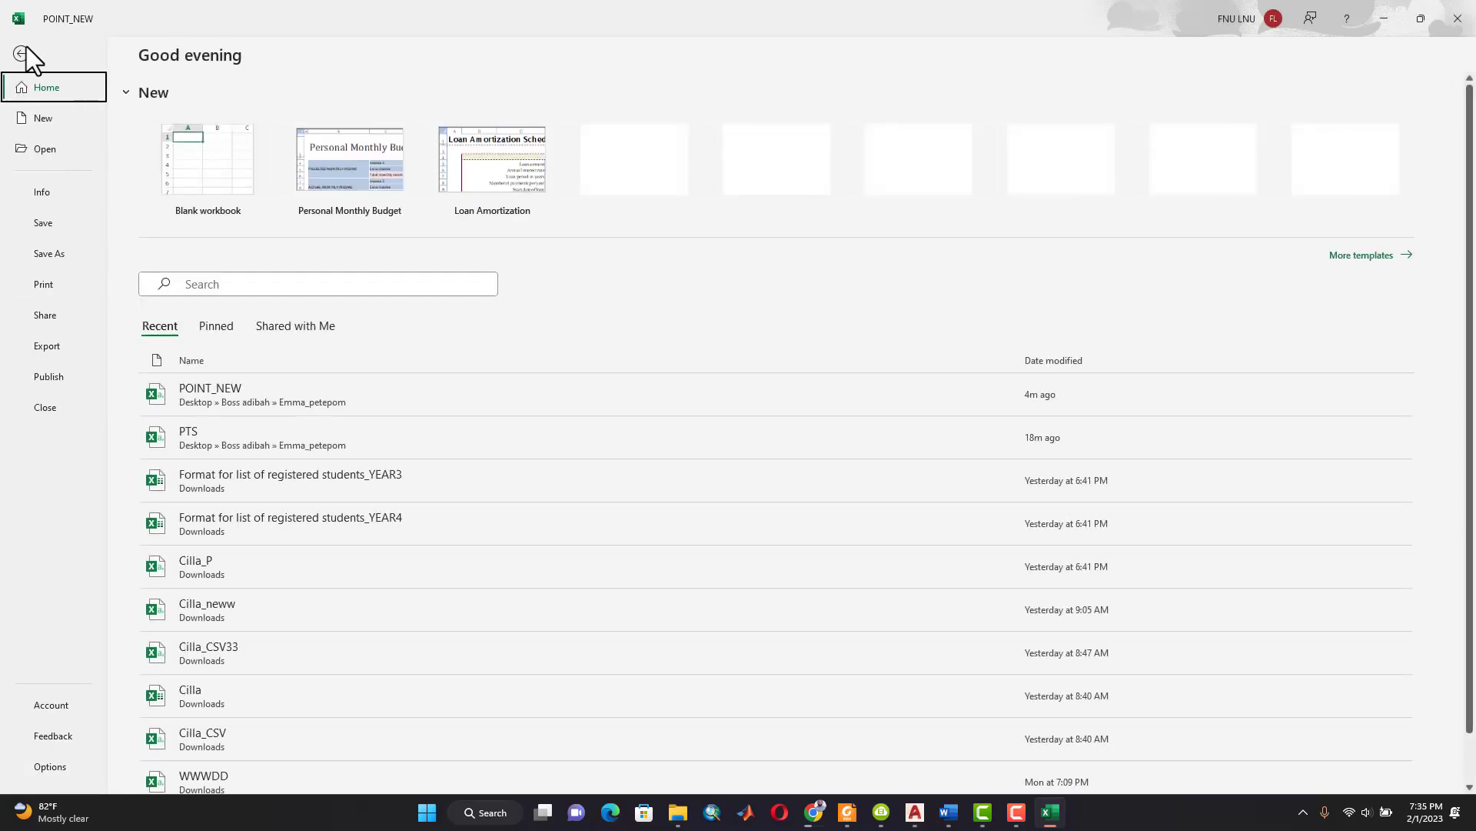
{"action": "left_click", "coordinate": [54, 253]}
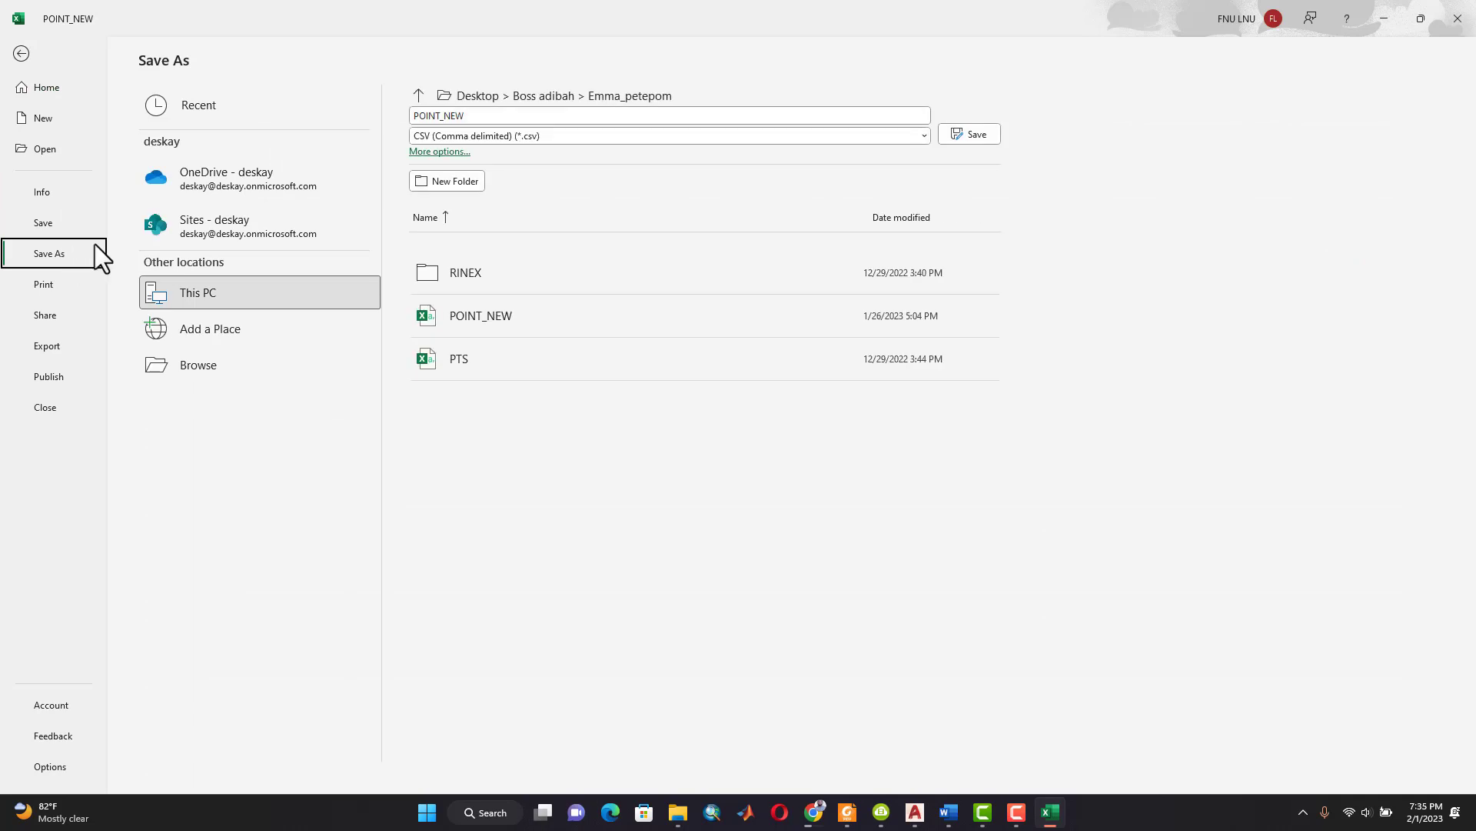
{"action": "left_click", "coordinate": [810, 137]}
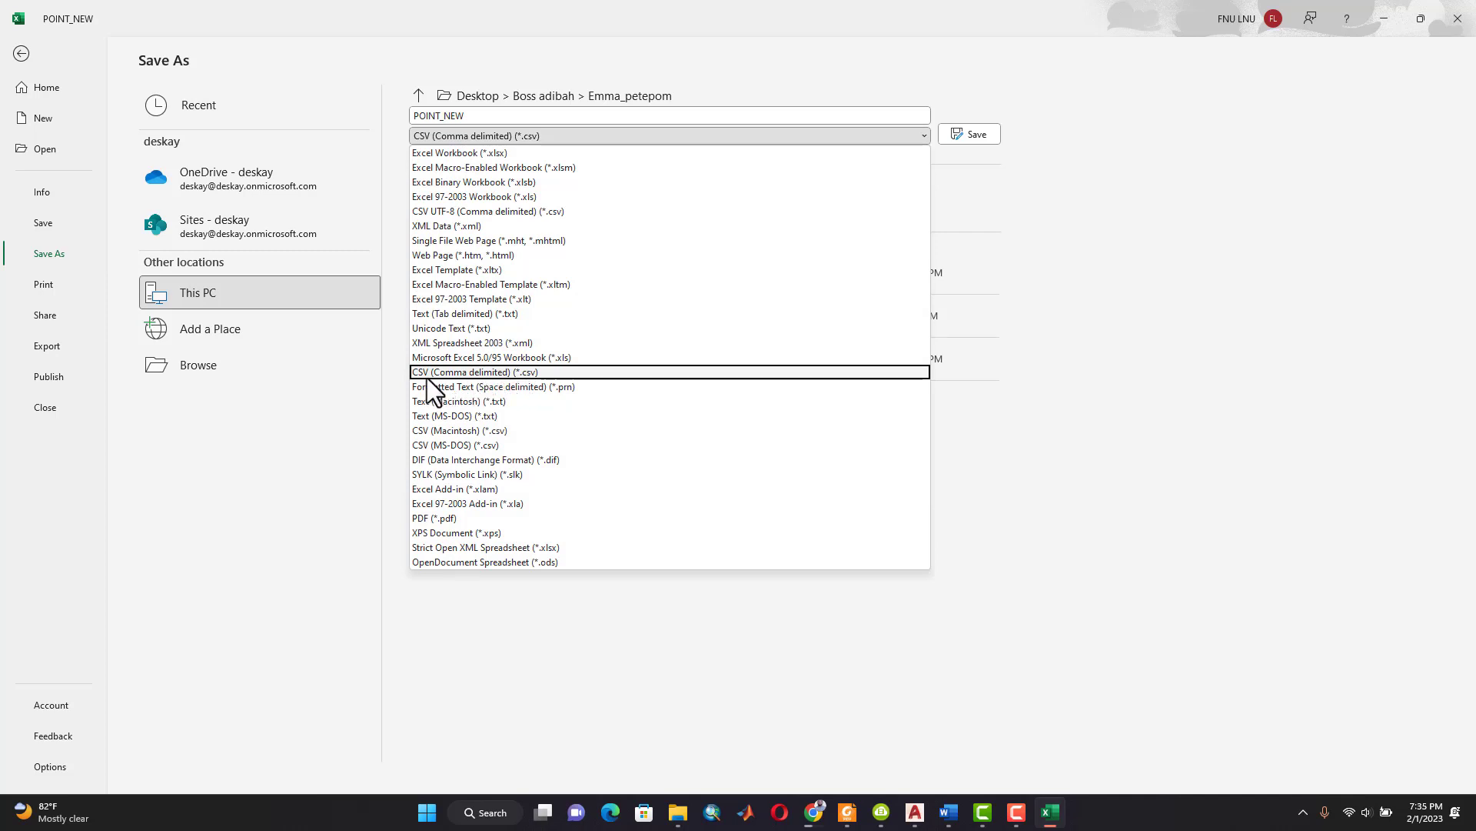
{"action": "left_click", "coordinate": [473, 372]}
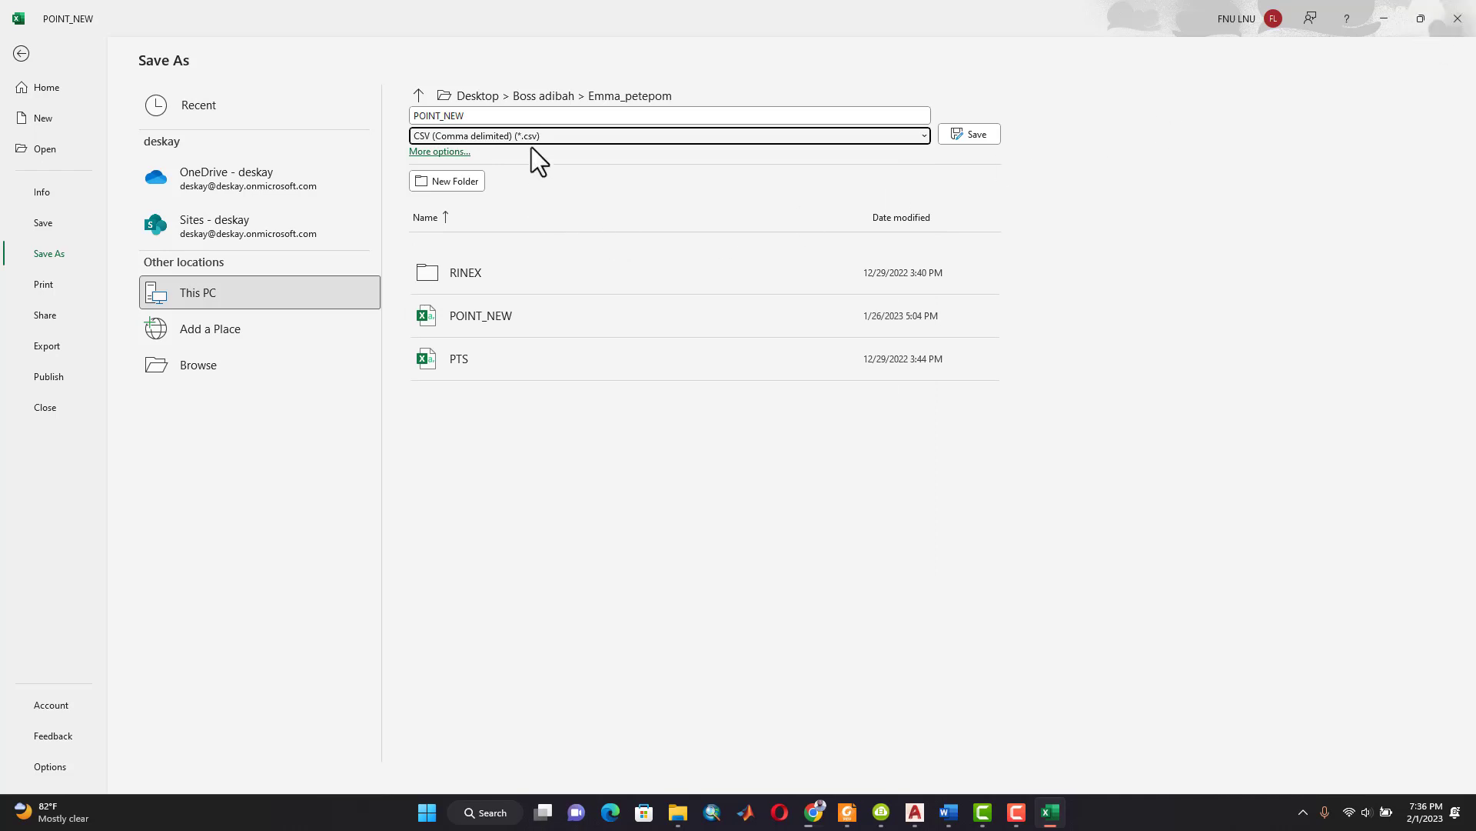
{"action": "left_click", "coordinate": [1457, 18]}
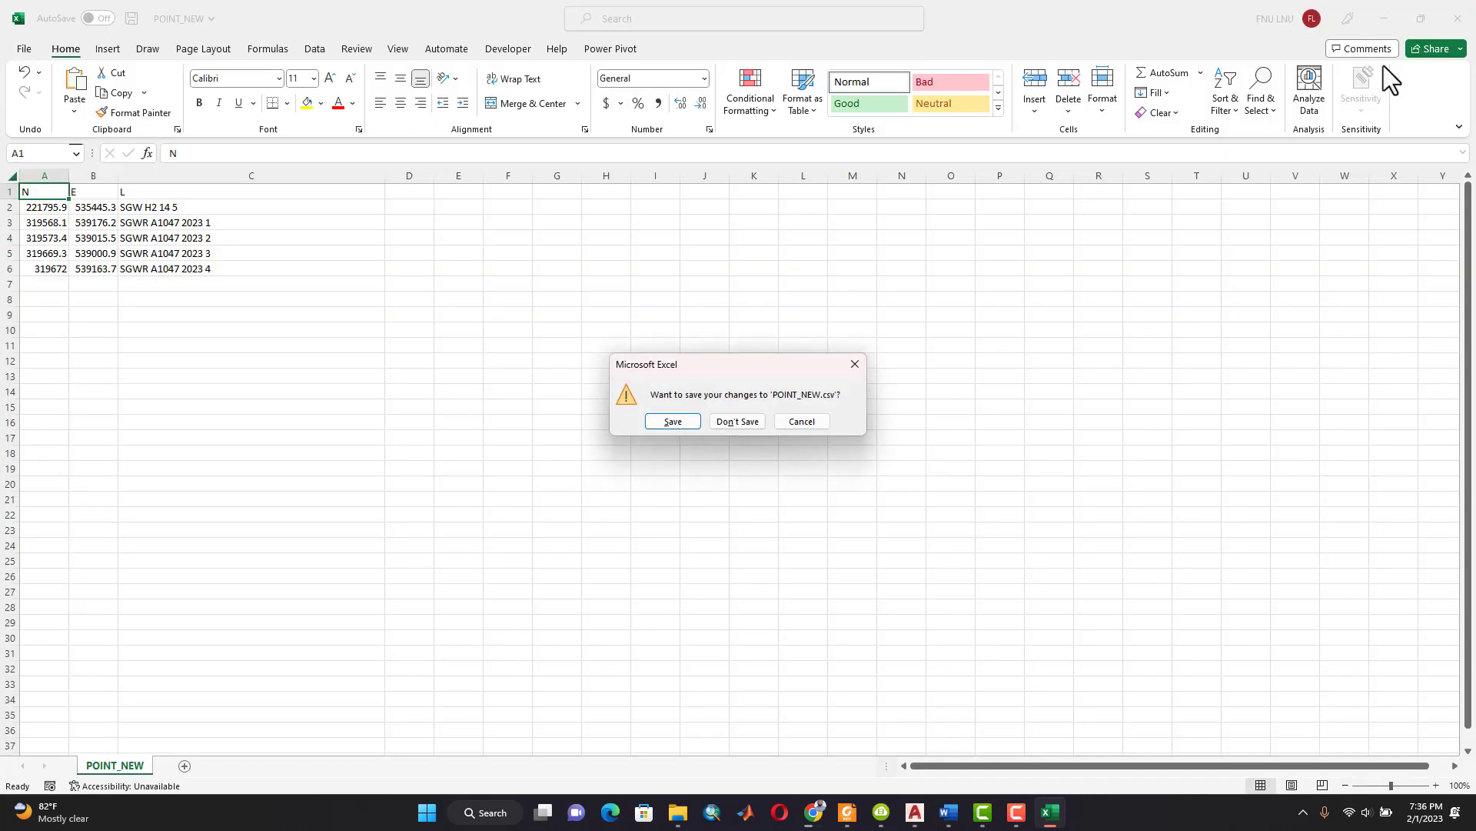
{"action": "left_click", "coordinate": [743, 421]}
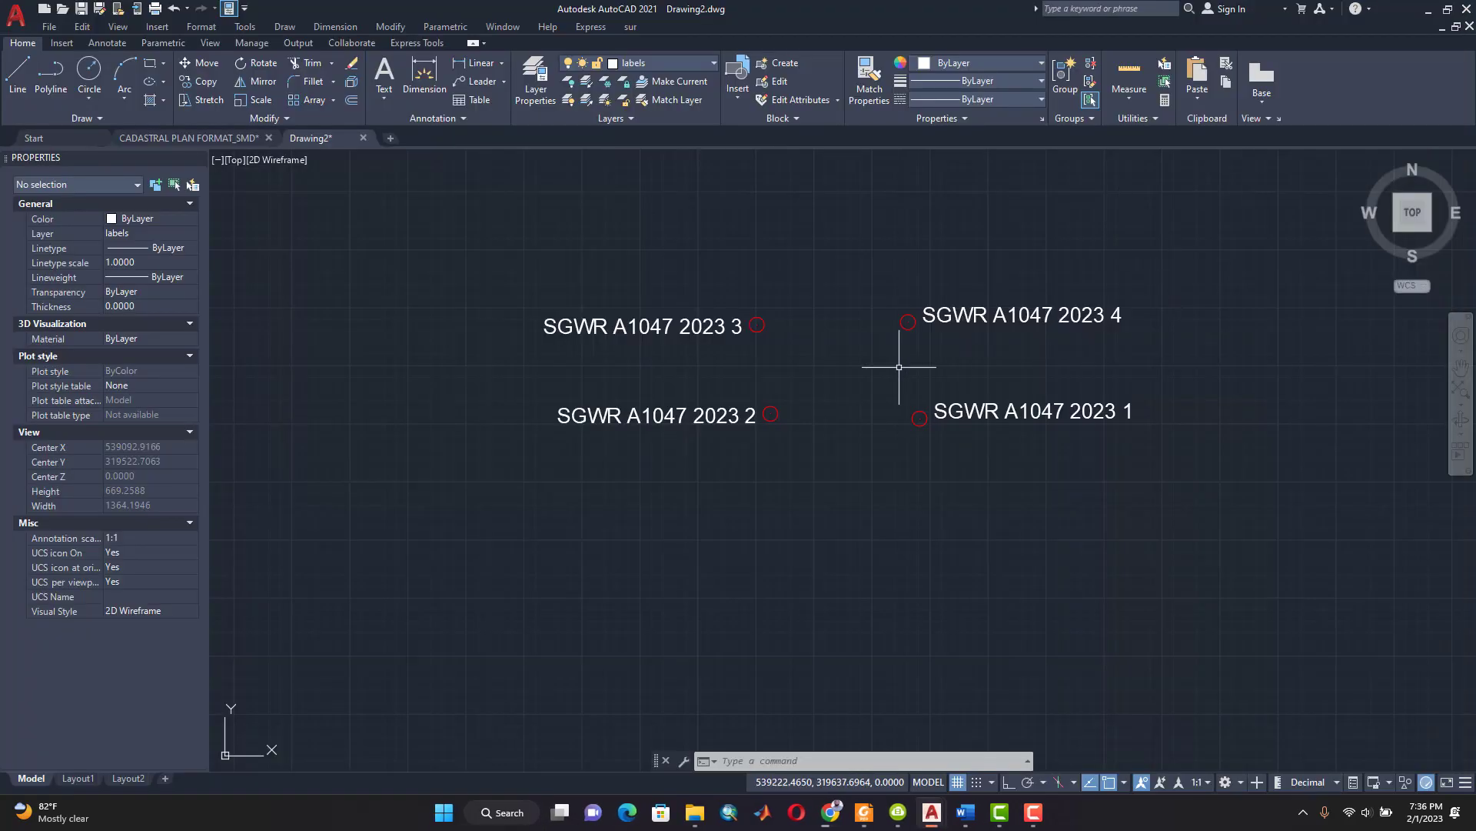
Step: Locate the SGW H2 14 5 point far south of the four SGWR A1047 2023 points as the start for a line
{"action": "scroll", "coordinate": [830, 345], "scroll_direction": "down", "scroll_amount": 4}
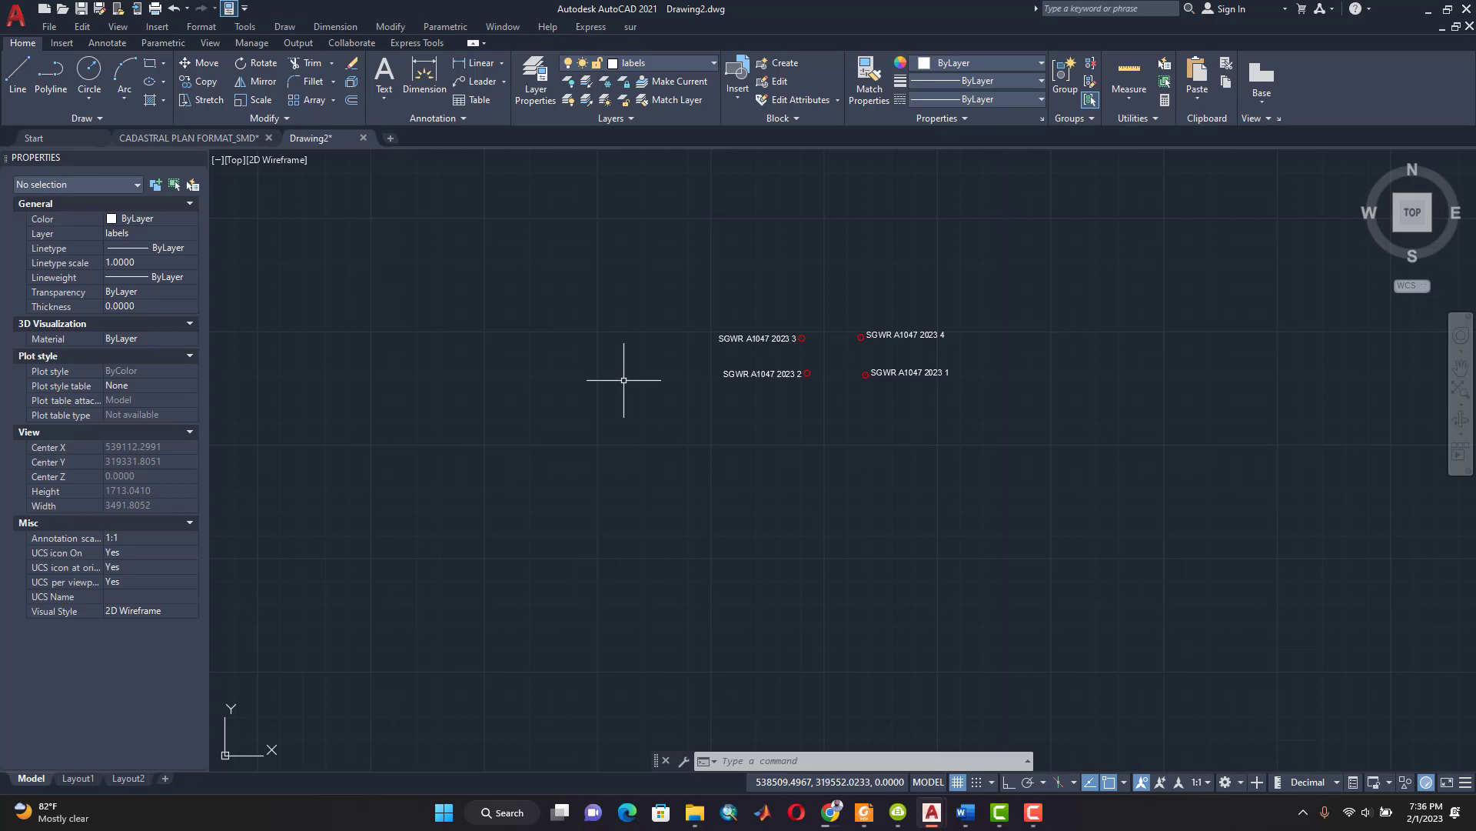
{"action": "type", "text": "L"}
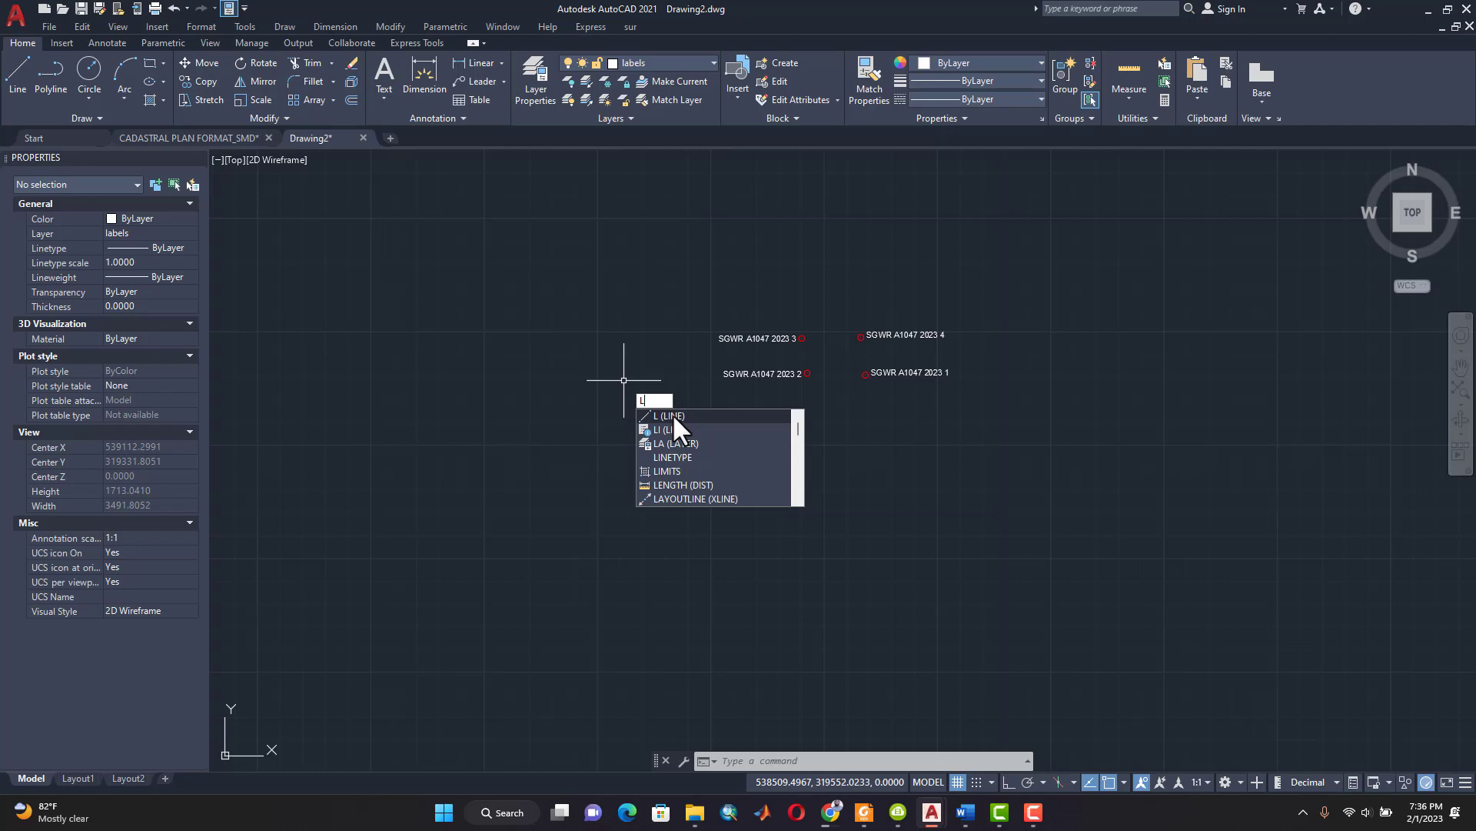
{"action": "left_click", "coordinate": [674, 416]}
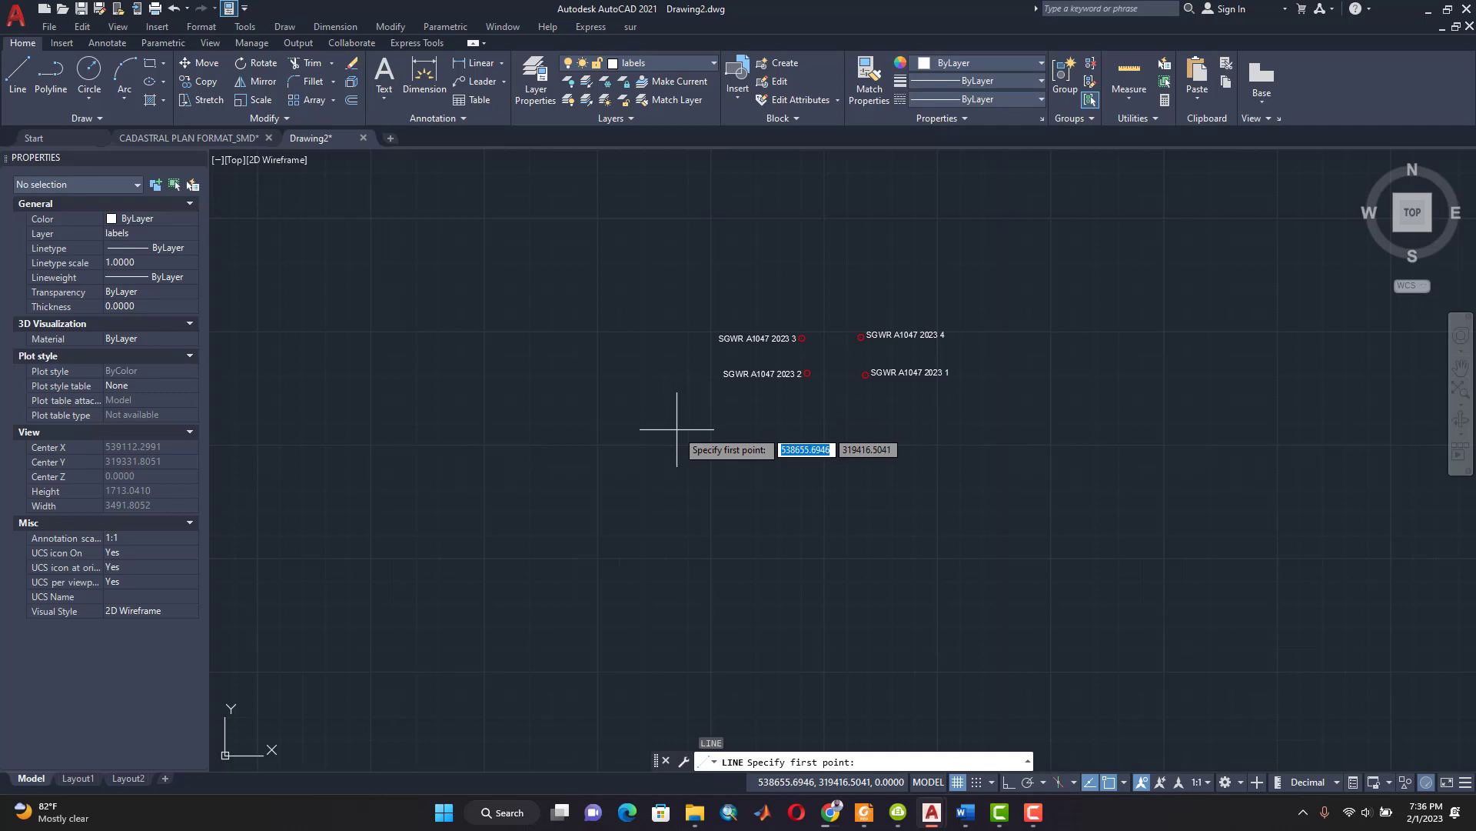
{"action": "scroll", "coordinate": [677, 429], "scroll_direction": "down", "scroll_amount": 4}
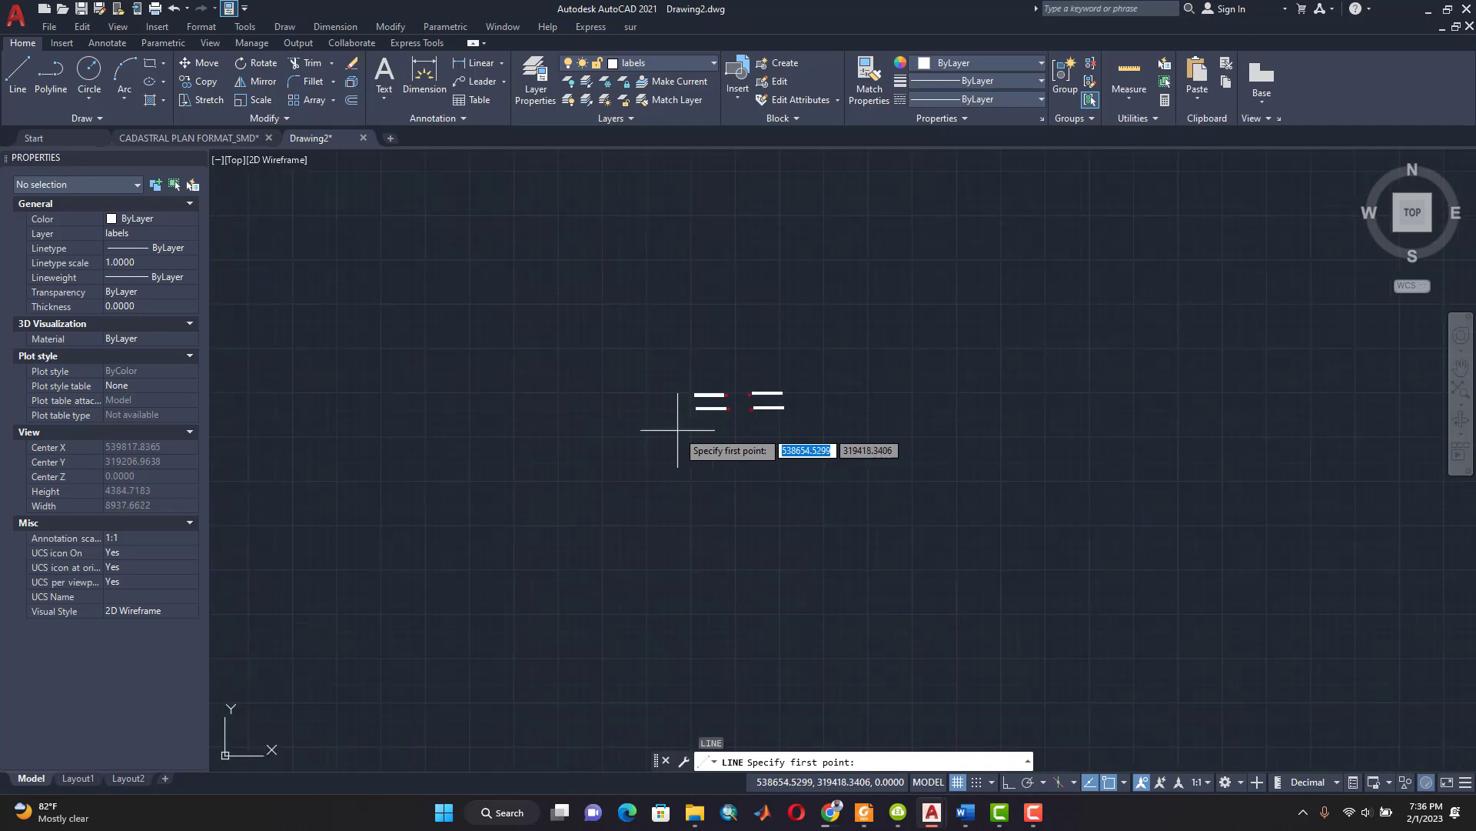
{"action": "scroll", "coordinate": [677, 430], "scroll_direction": "down", "scroll_amount": 4}
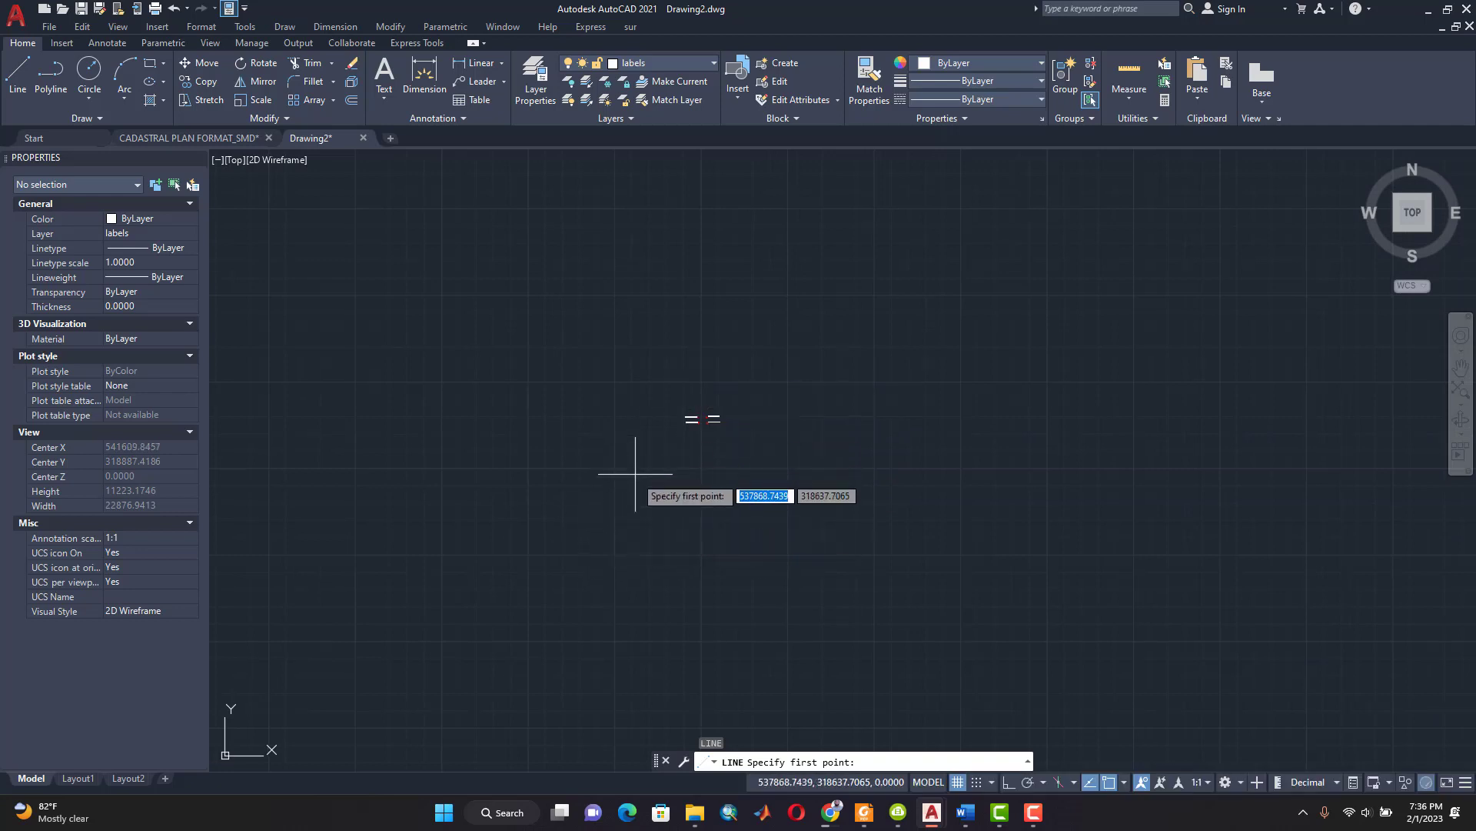
{"action": "scroll", "coordinate": [636, 480], "scroll_direction": "down", "scroll_amount": 6}
{"action": "middle_click_drag", "start_coordinate": [646, 534], "coordinate": [756, 335]}
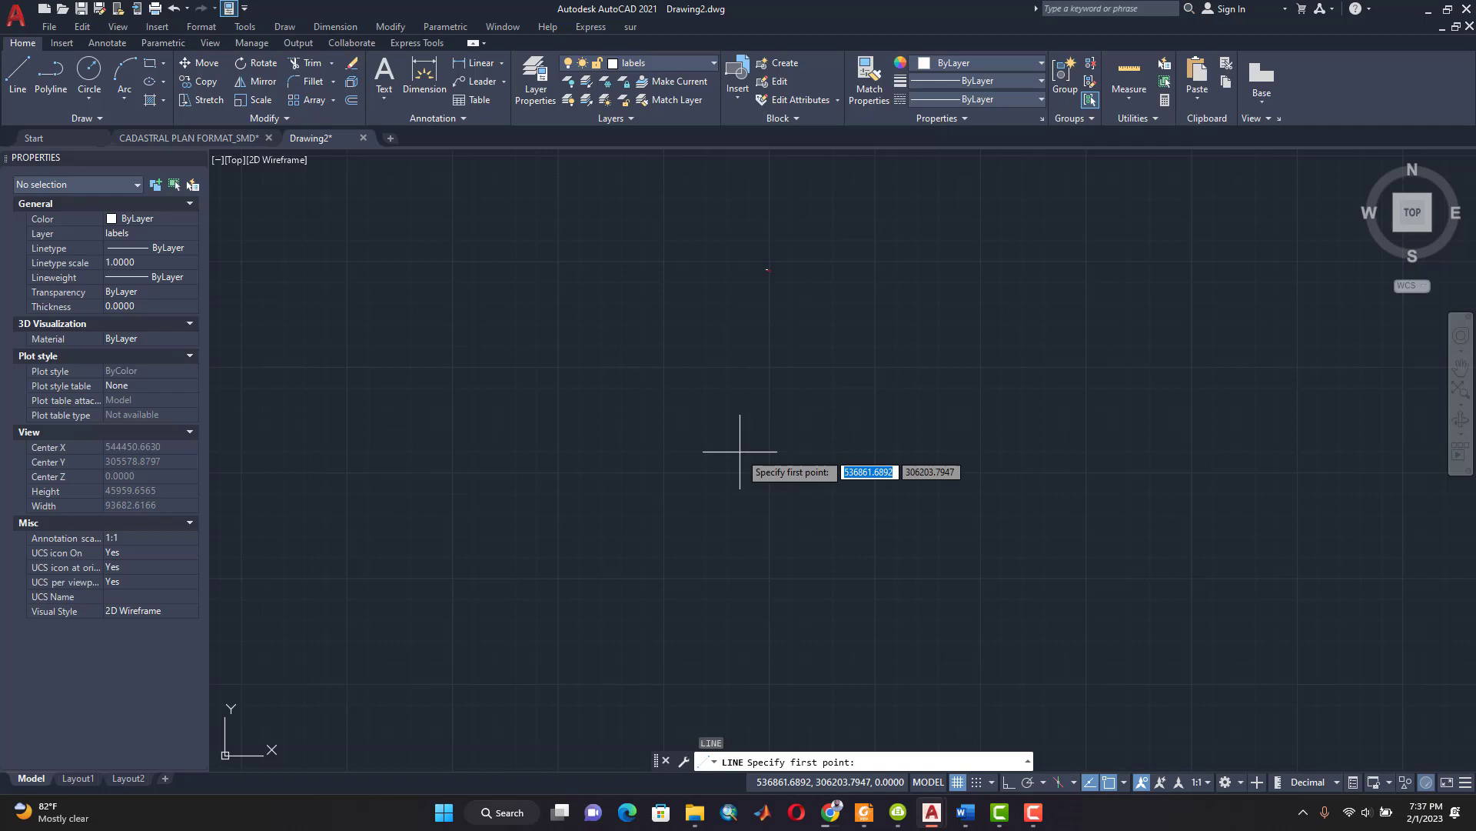
{"action": "scroll", "coordinate": [740, 452], "scroll_direction": "down", "scroll_amount": 5}
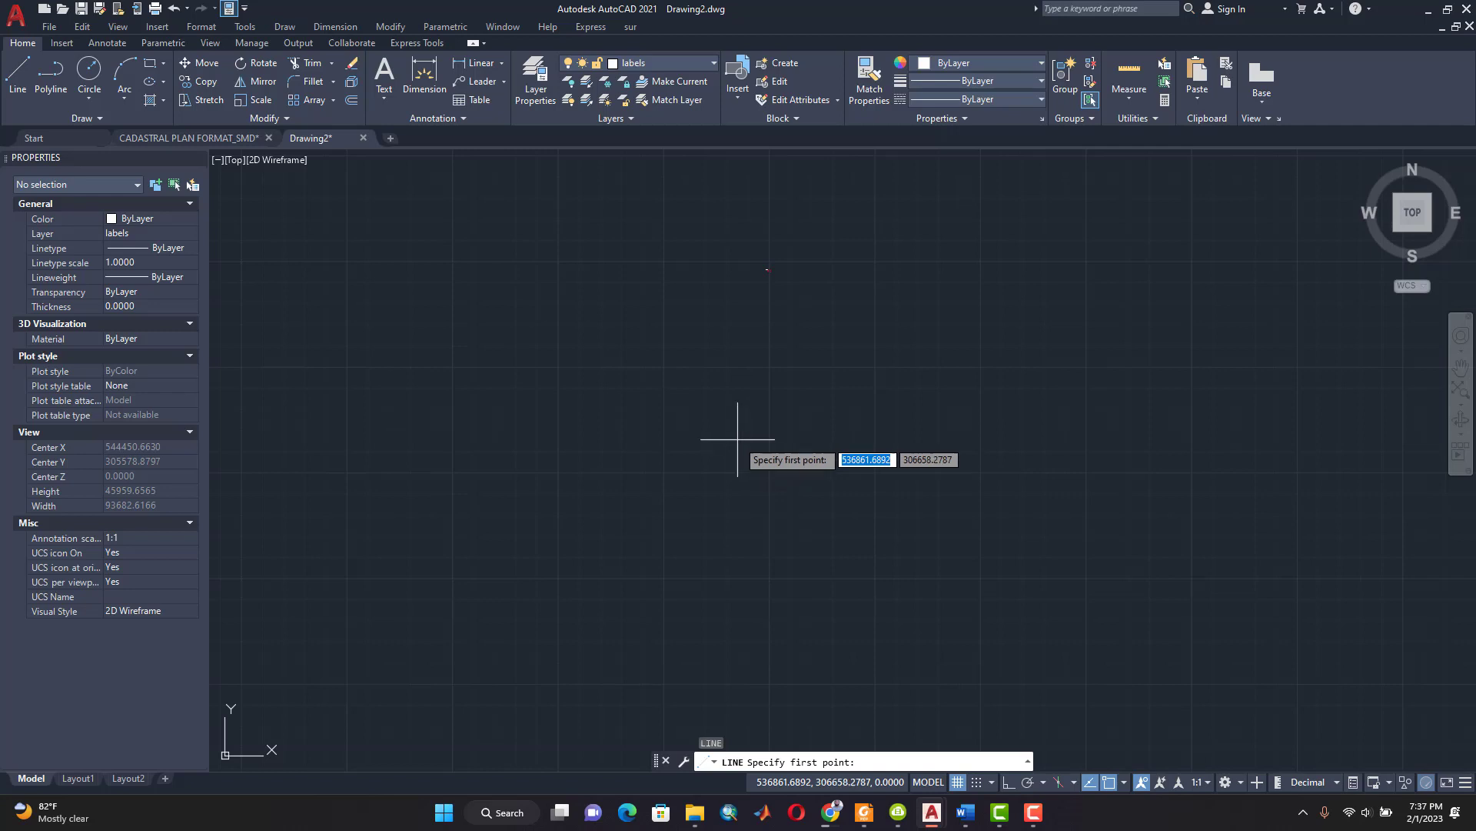
{"action": "scroll", "coordinate": [749, 611], "scroll_direction": "up", "scroll_amount": 5}
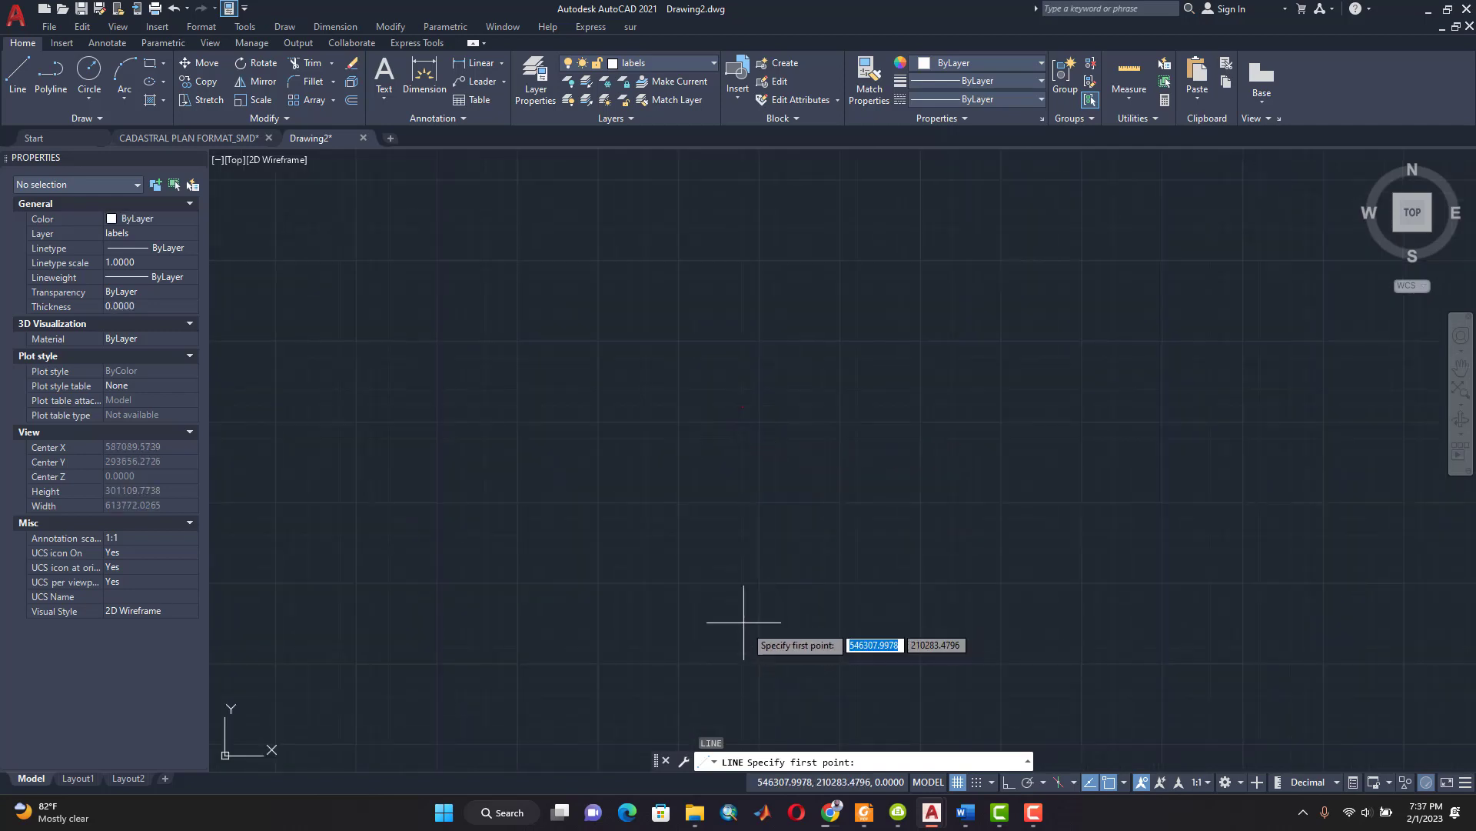
{"action": "scroll", "coordinate": [703, 569], "scroll_direction": "up", "scroll_amount": 5}
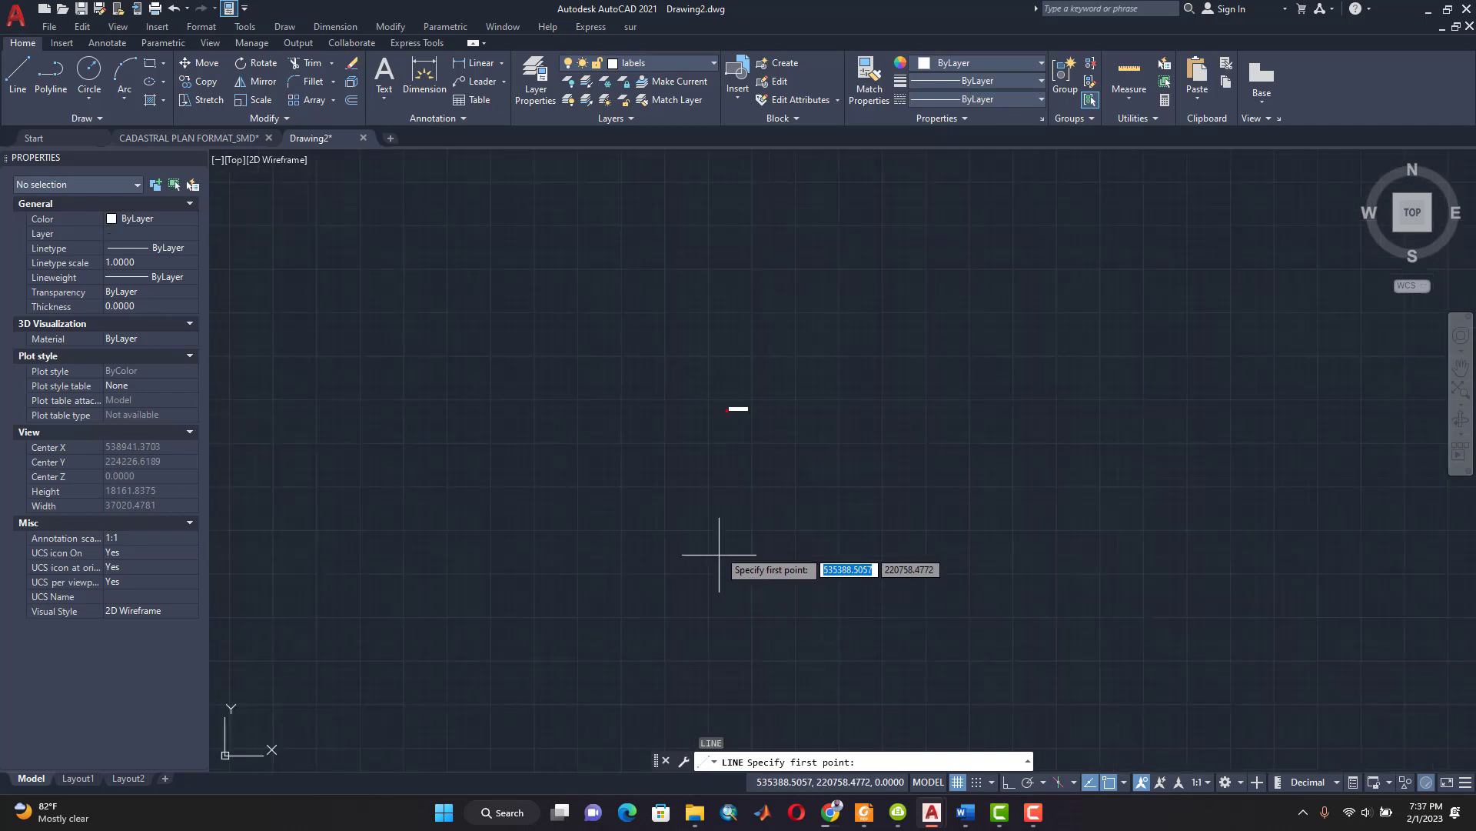
{"action": "scroll", "coordinate": [737, 192], "scroll_direction": "up", "scroll_amount": 5}
{"action": "scroll", "coordinate": [737, 308], "scroll_direction": "up", "scroll_amount": 4}
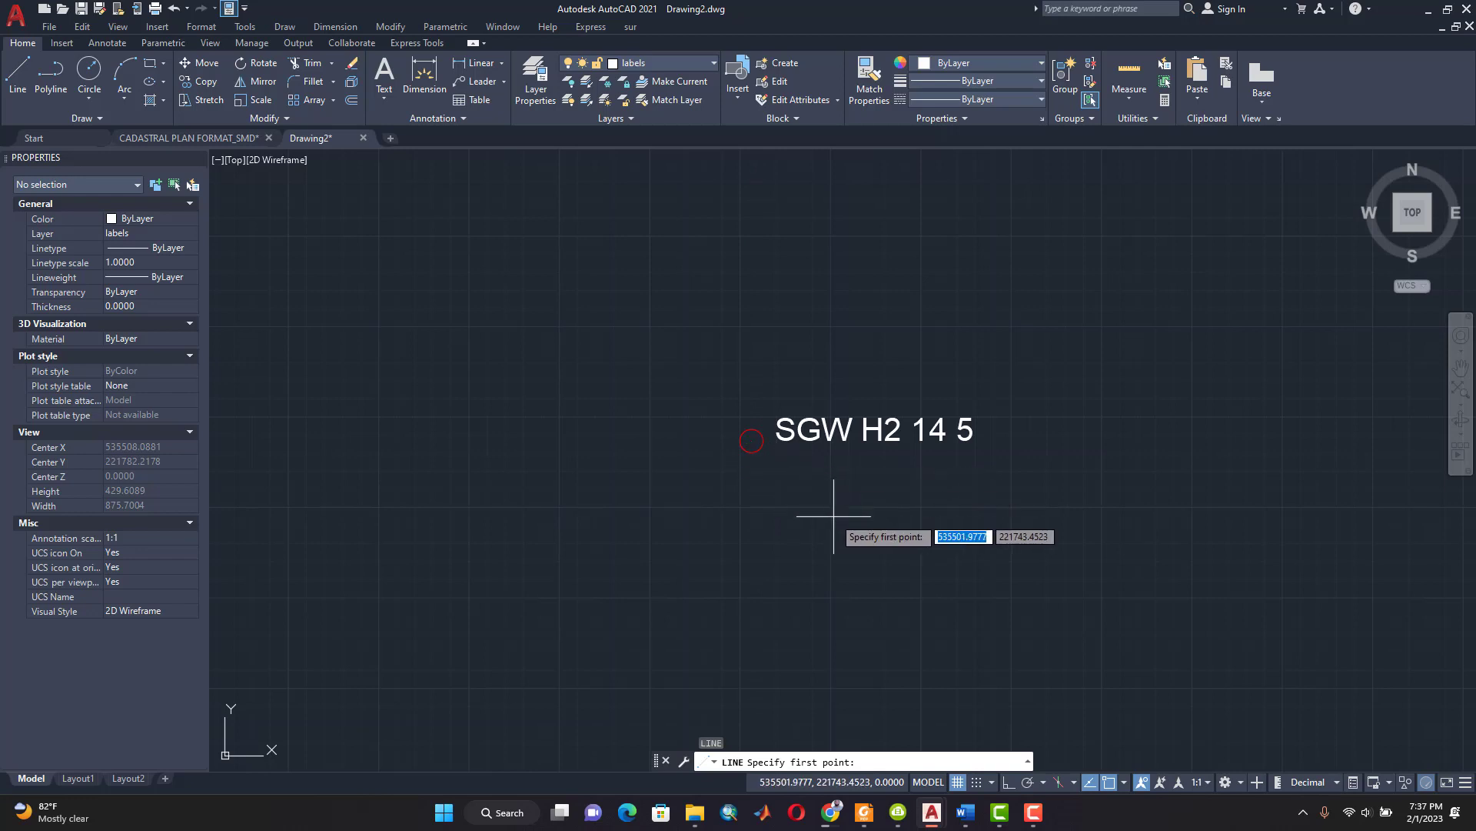
{"action": "type", "text": "OSN"}
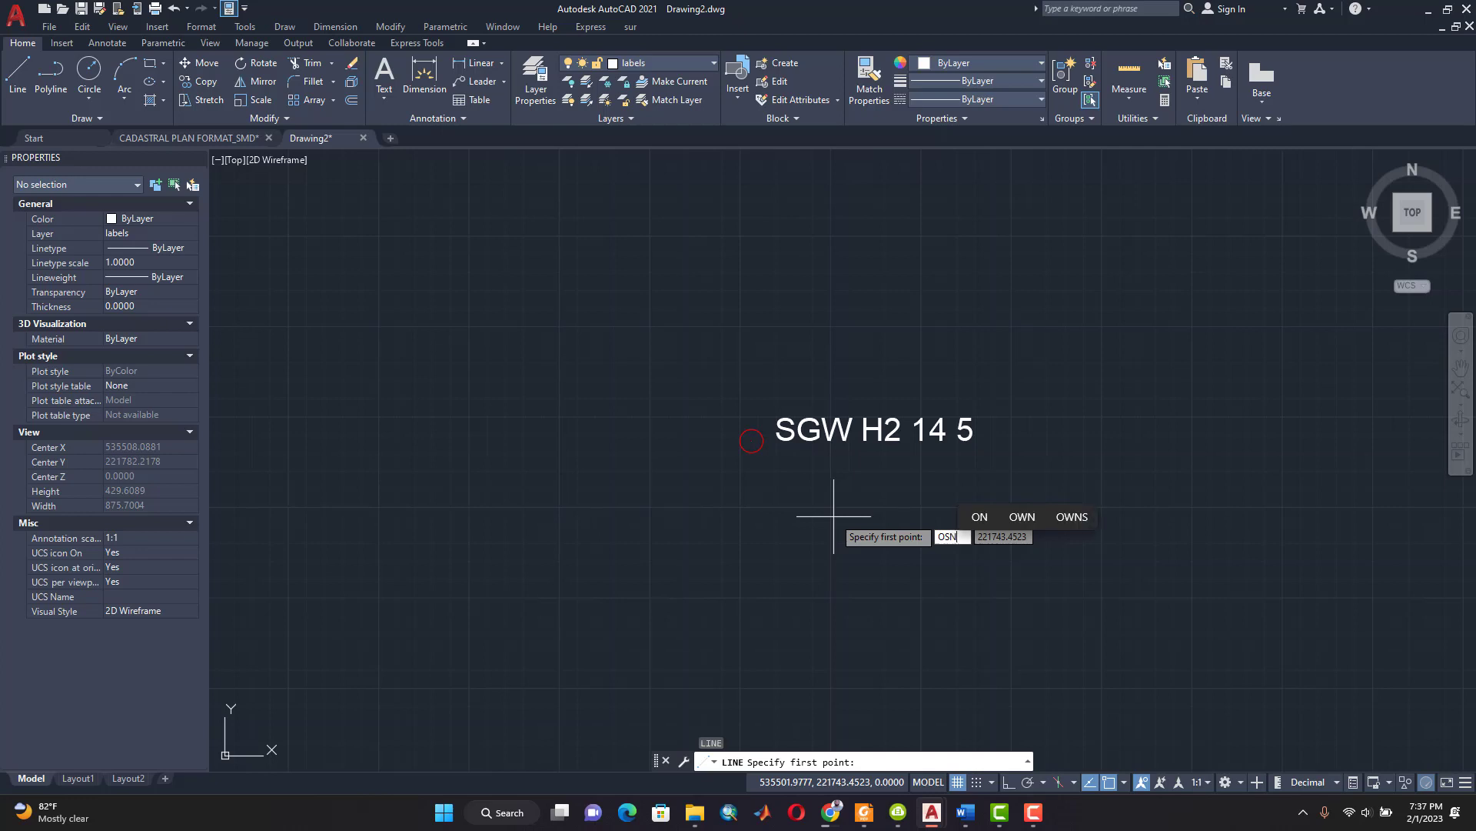
{"action": "type", "text": "AP"}
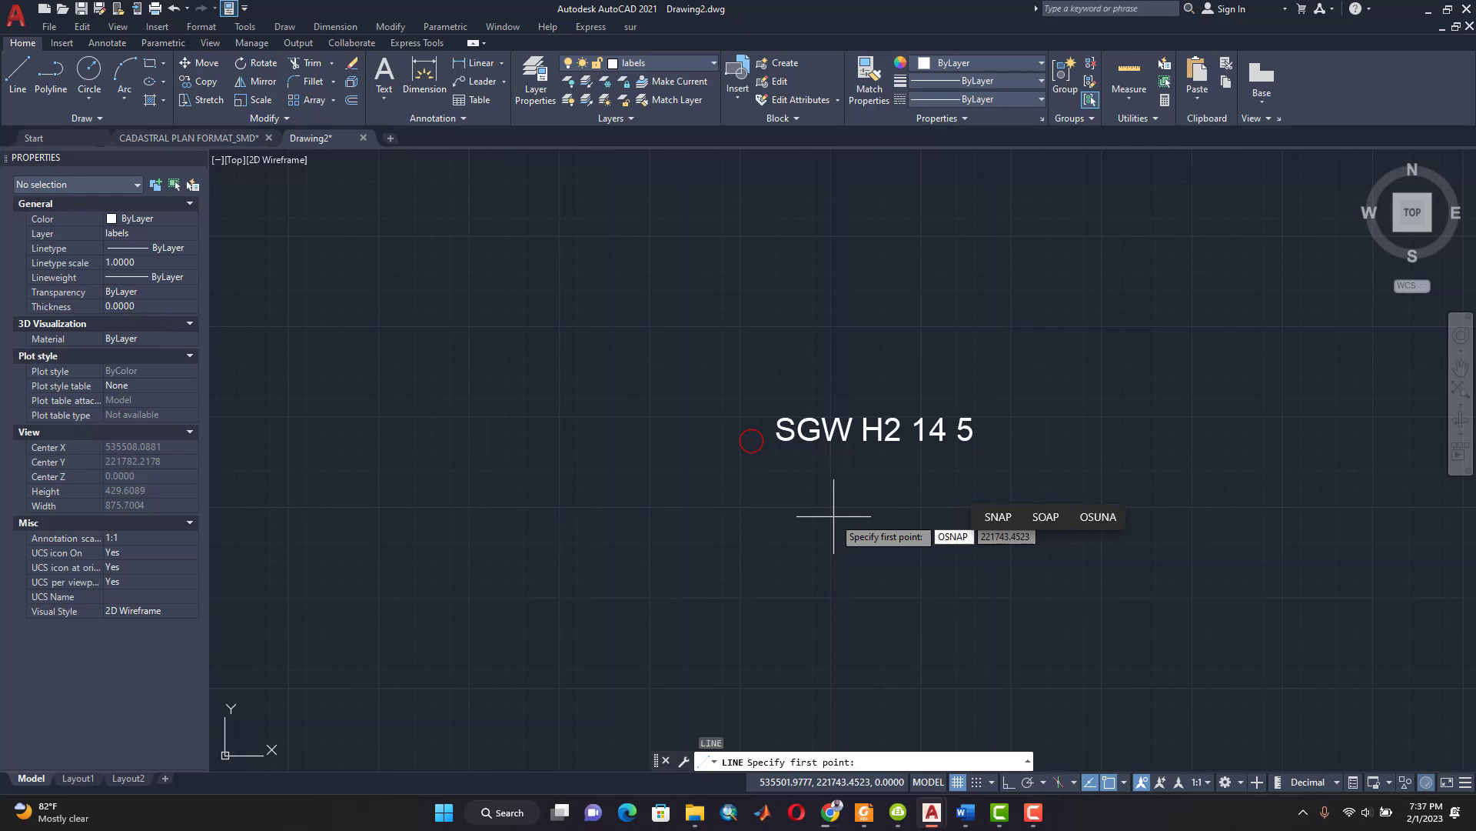
{"action": "key", "text": "Return"}
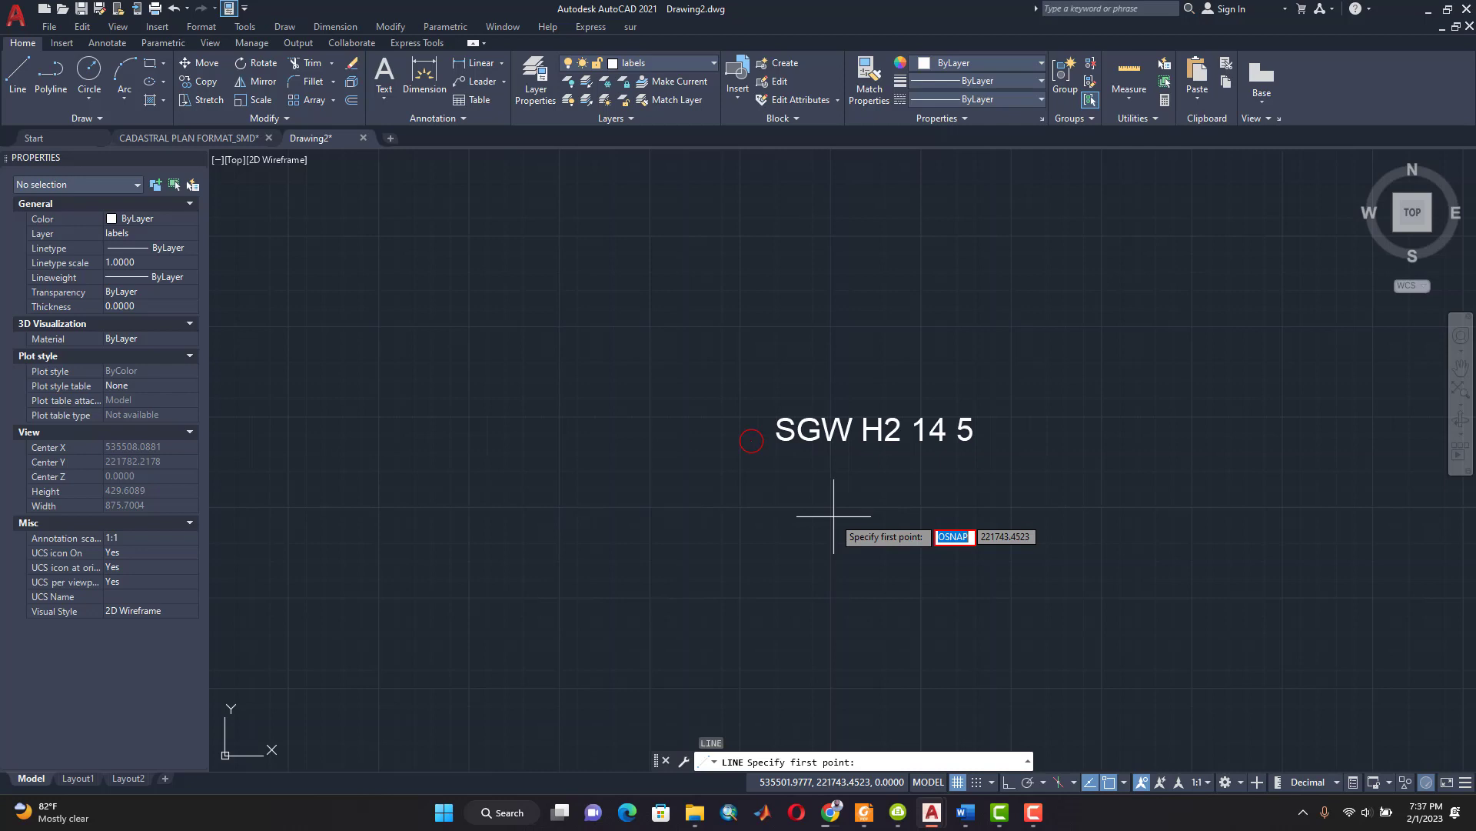
{"action": "key", "text": "Escape"}
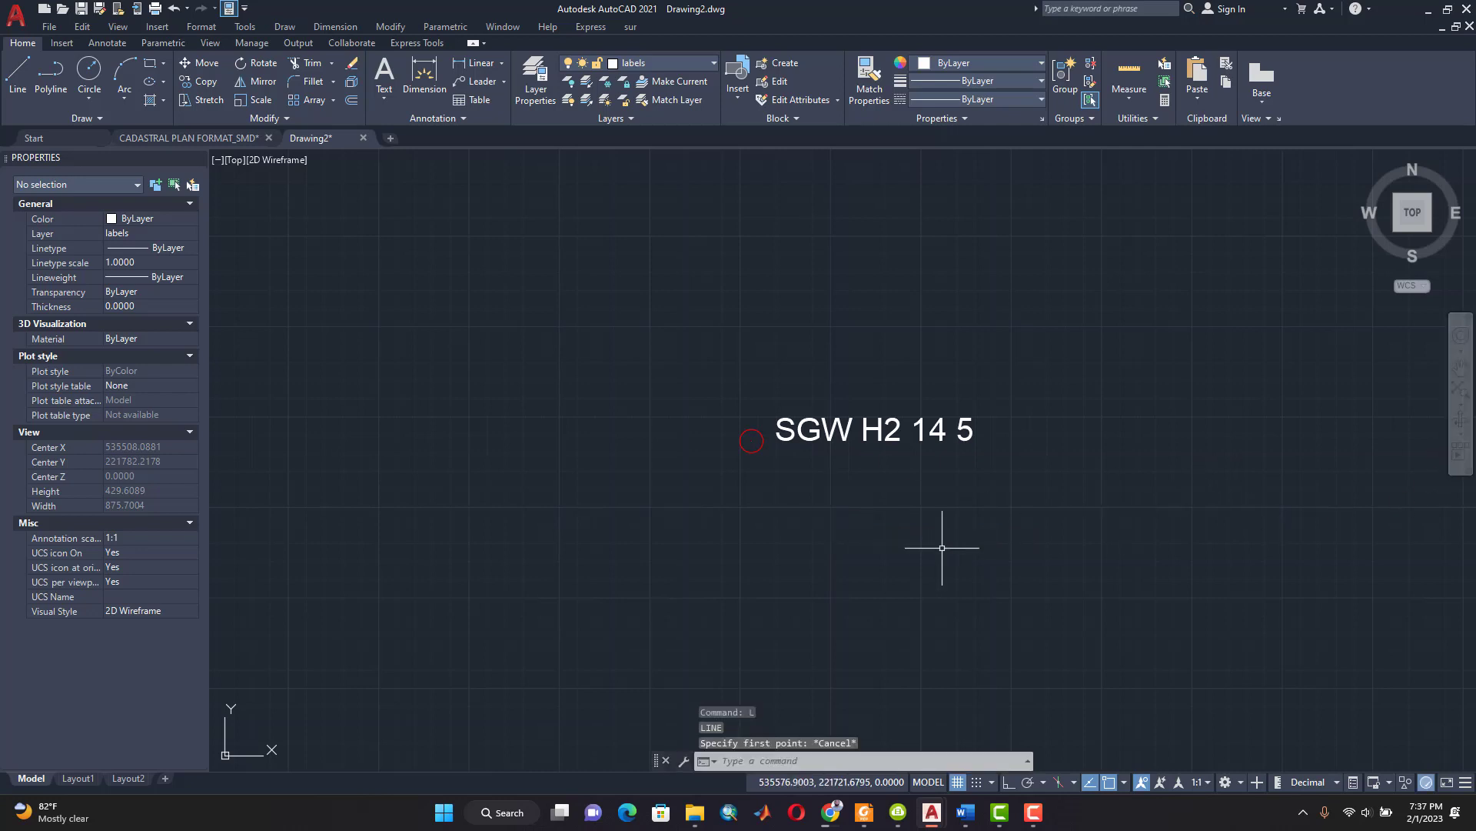
Step: Clear the object snap modes, select all of them again, and apply the drafting settings
{"action": "type", "text": "o"}
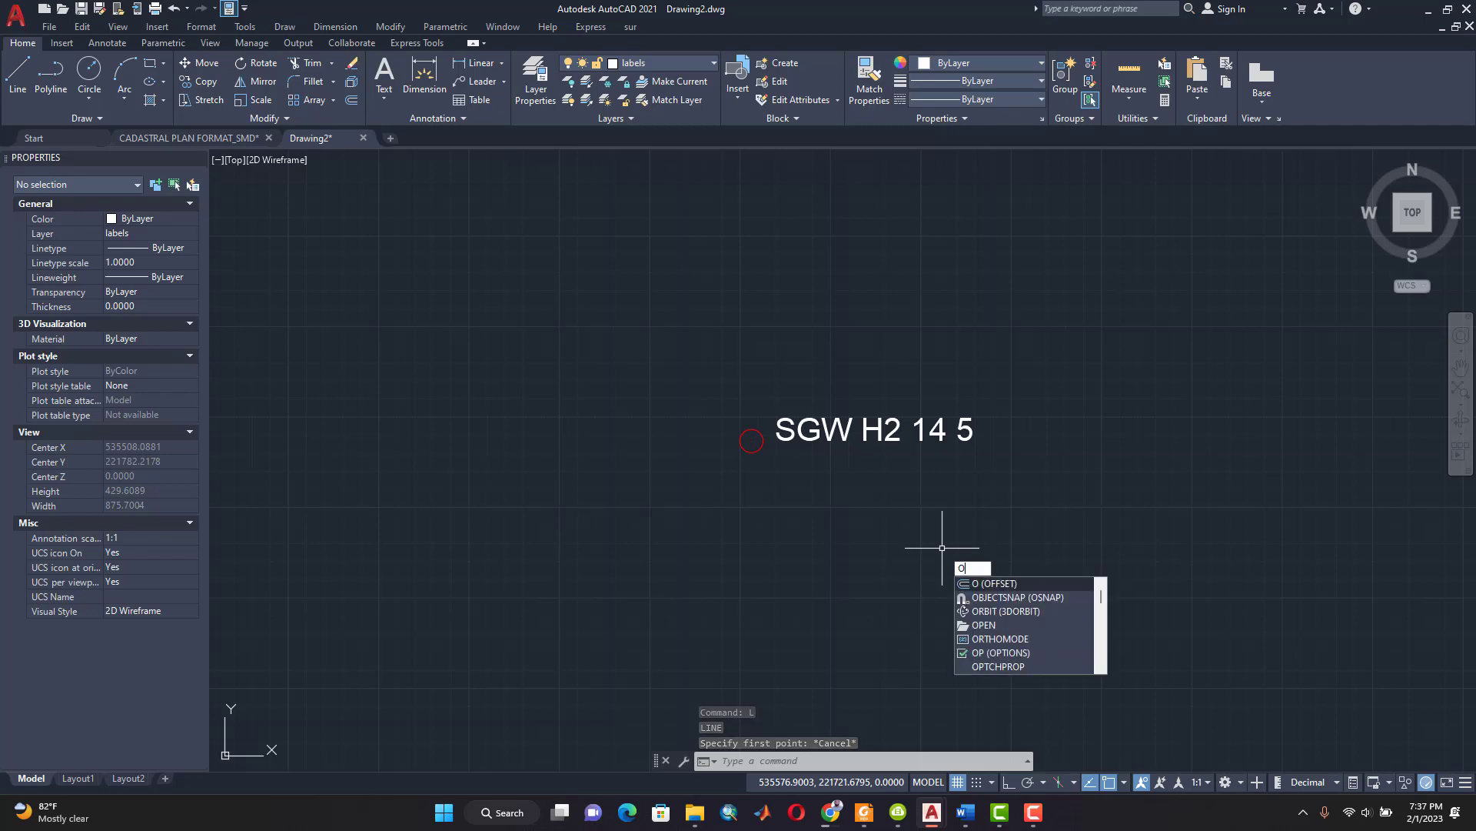
{"action": "left_click", "coordinate": [998, 596]}
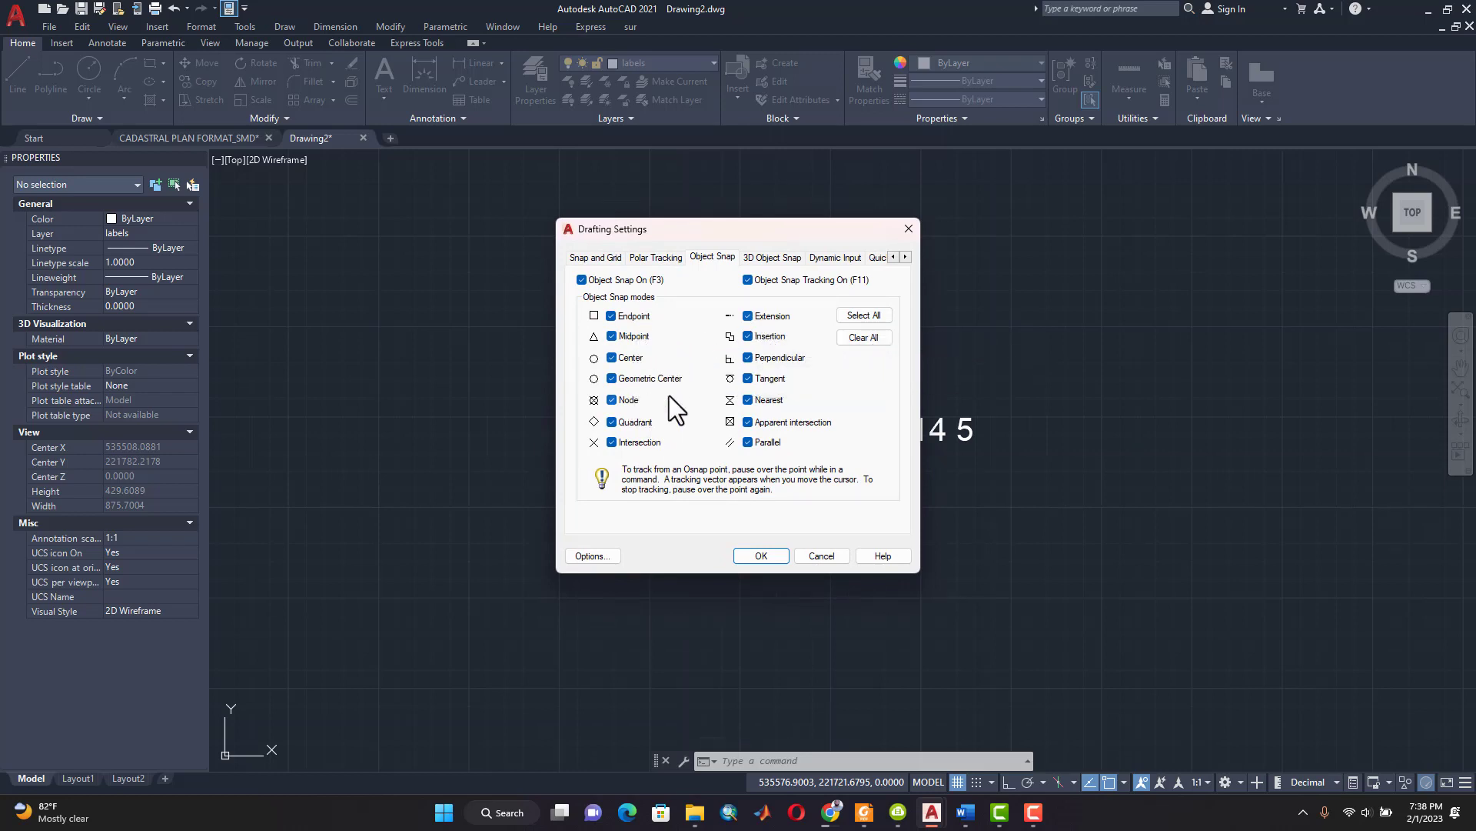
{"action": "left_click", "coordinate": [878, 316]}
{"action": "left_click", "coordinate": [868, 343]}
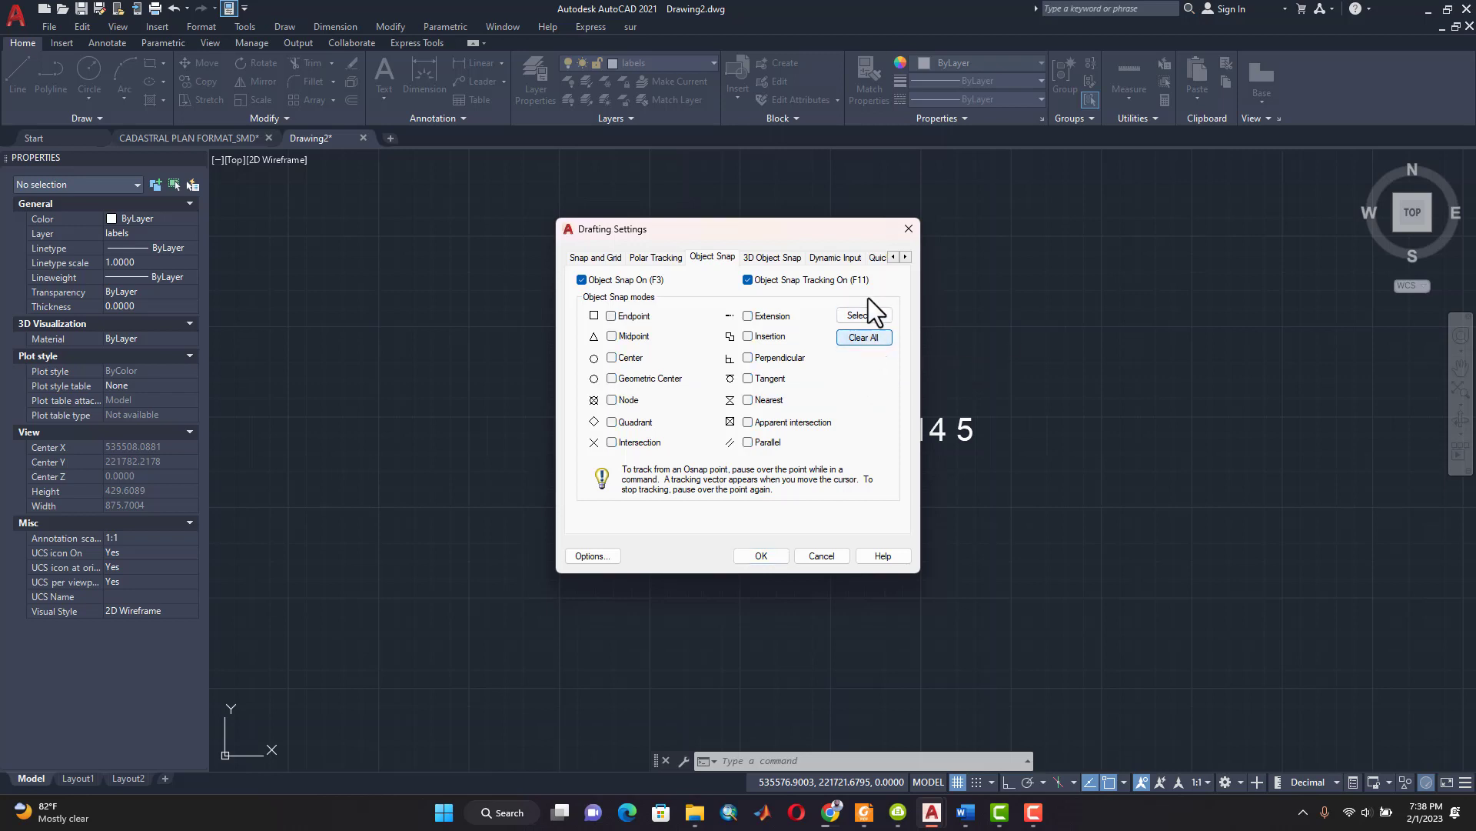
{"action": "left_click", "coordinate": [861, 320]}
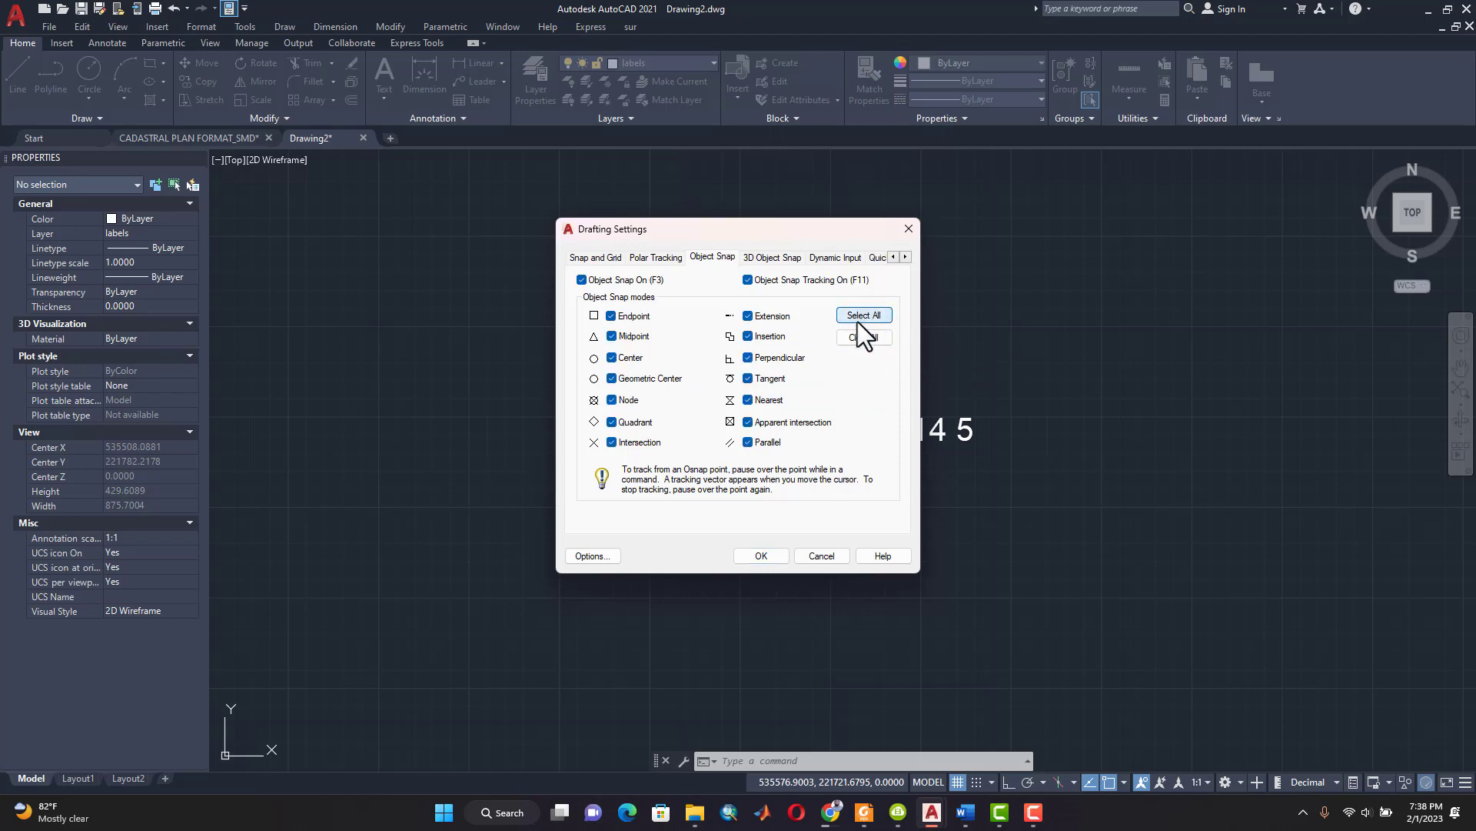
{"action": "left_click", "coordinate": [760, 555]}
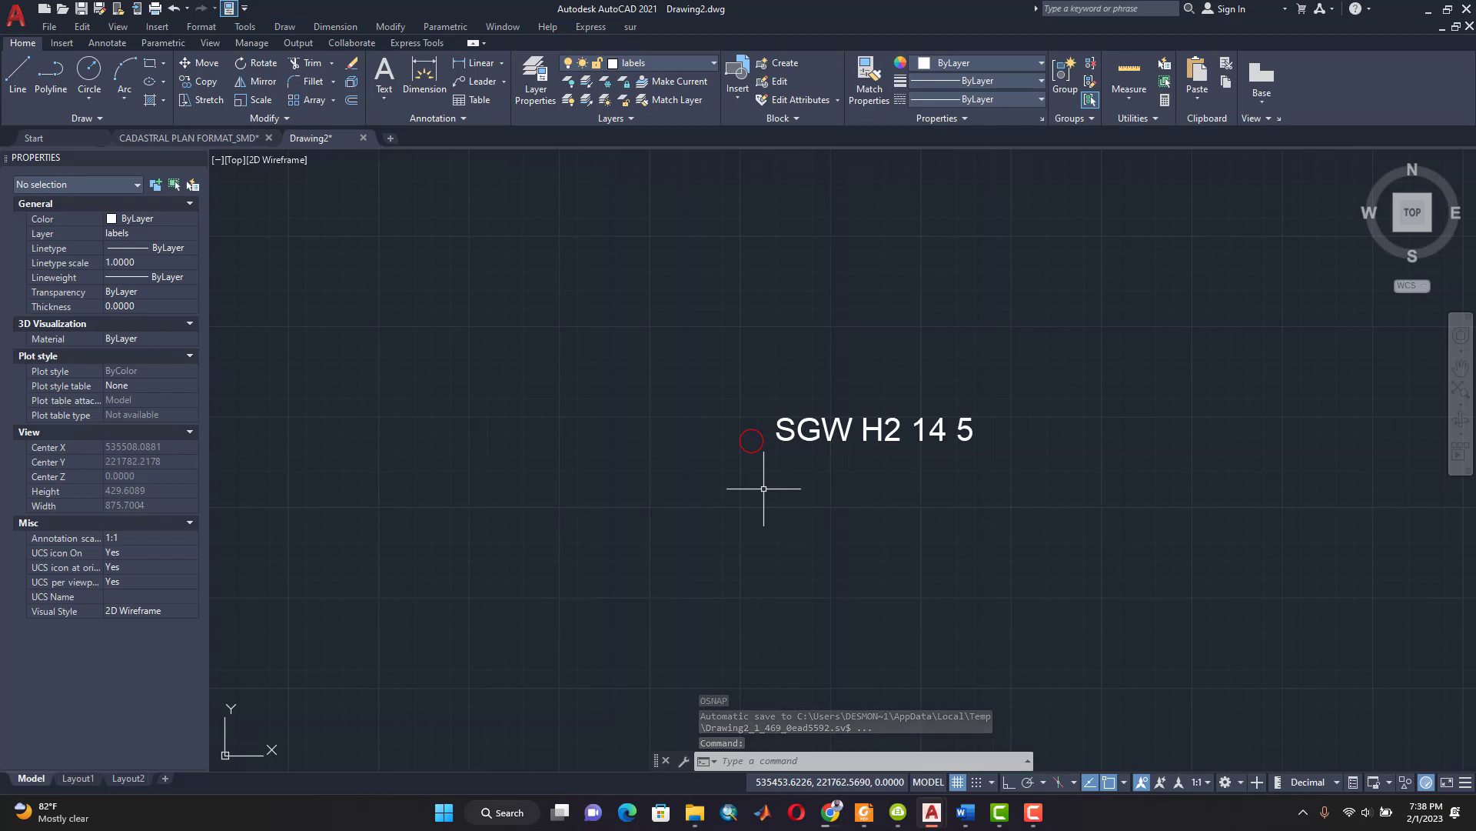
Step: Turn off every object snap mode in the drafting settings and apply the change
{"action": "type", "text": "OS"}
{"action": "key", "text": "Return"}
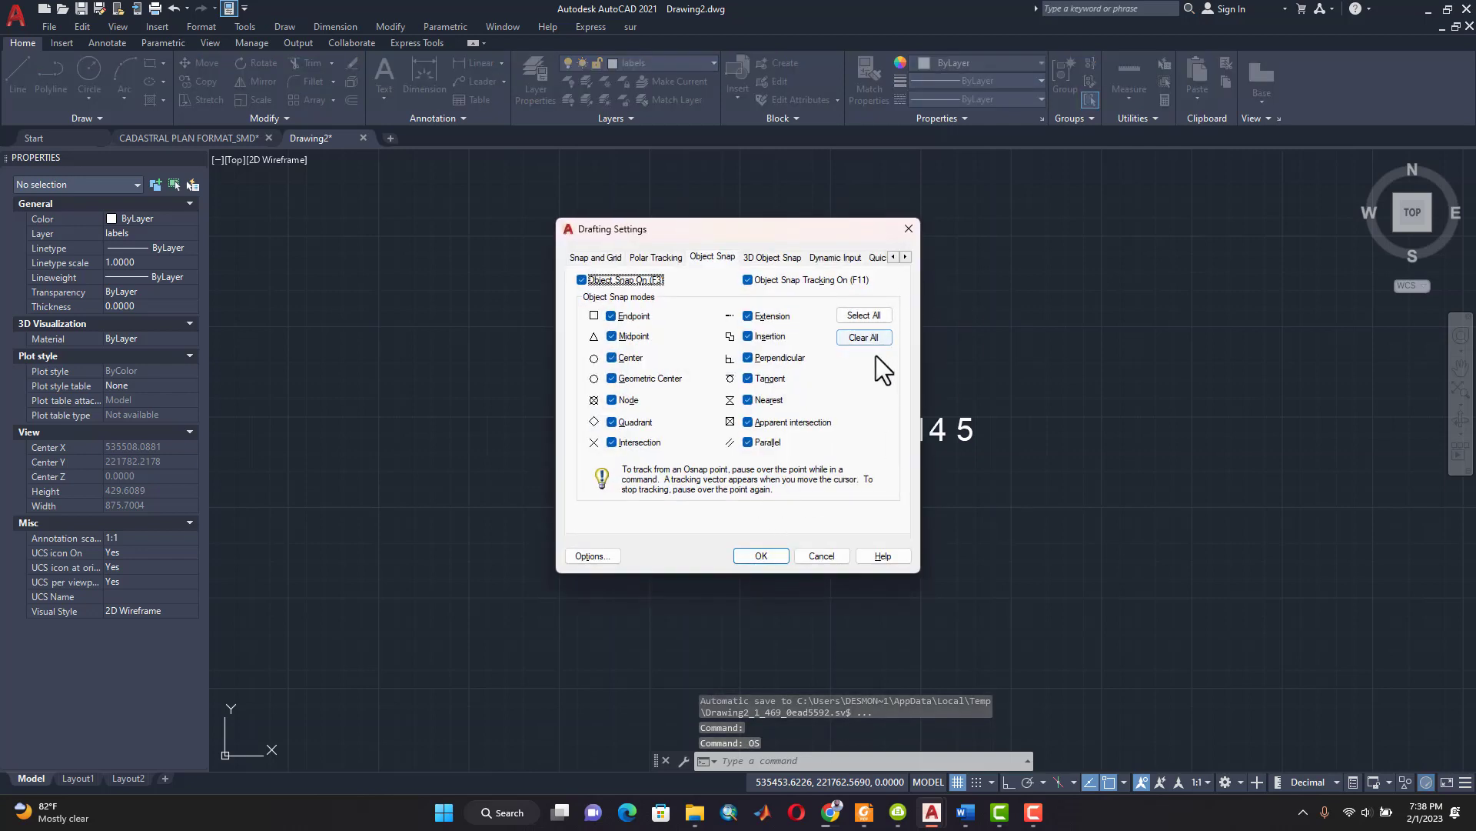
{"action": "left_click", "coordinate": [875, 339]}
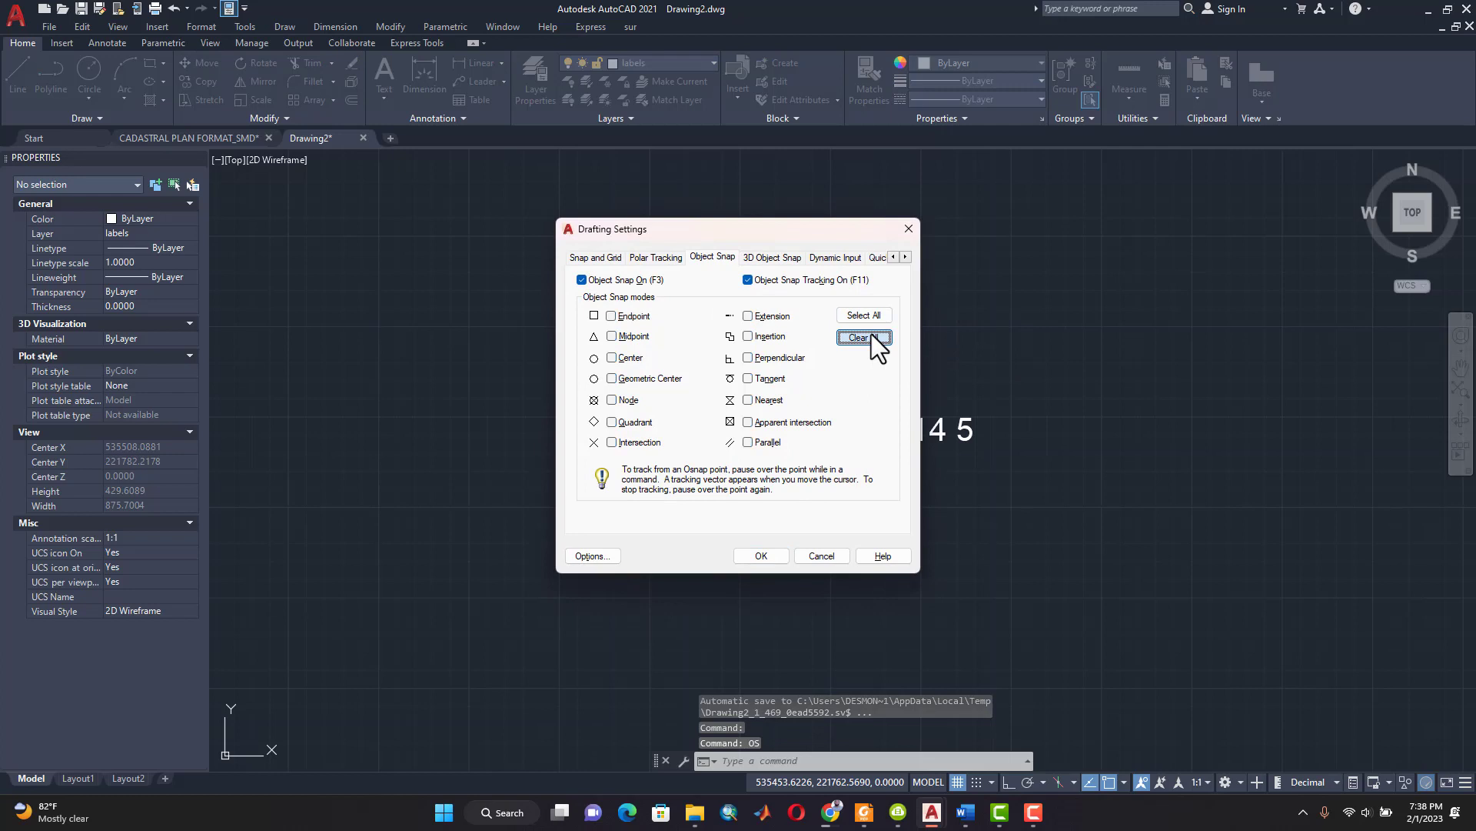
{"action": "left_click", "coordinate": [772, 556]}
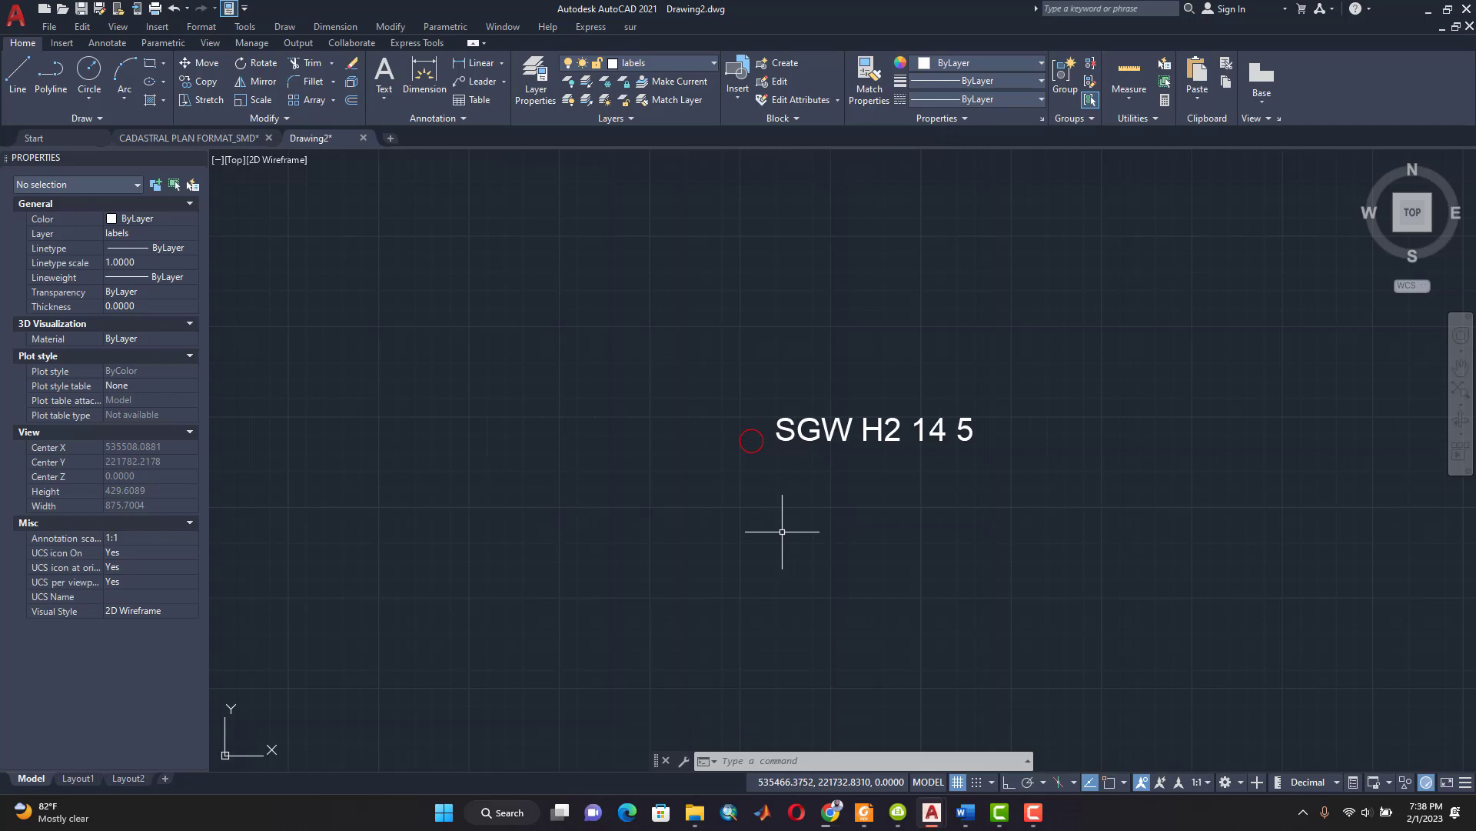
Step: Turn all object snap modes back on and apply the drafting settings
{"action": "type", "text": "OS"}
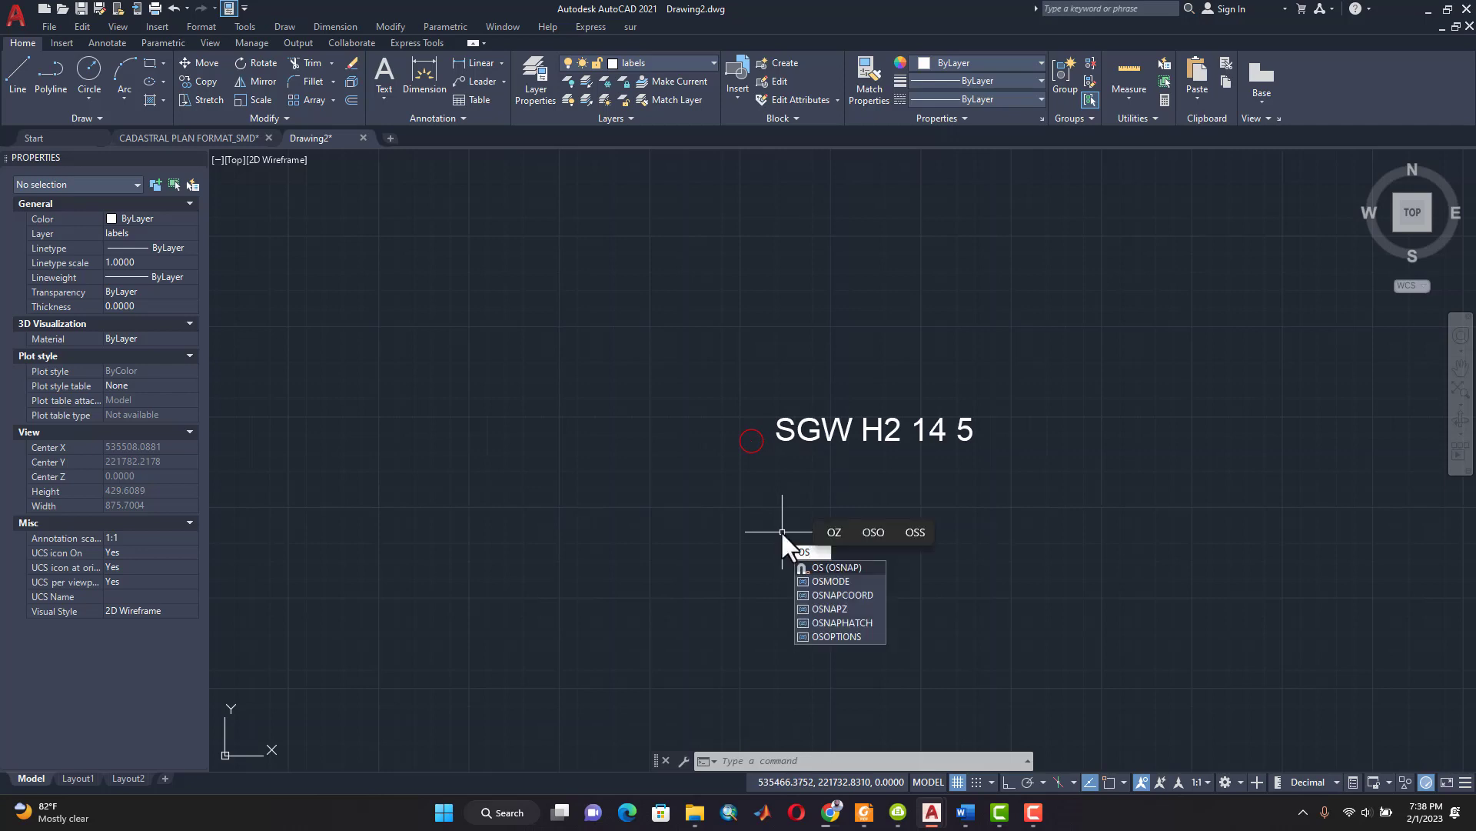
{"action": "key", "text": "Return"}
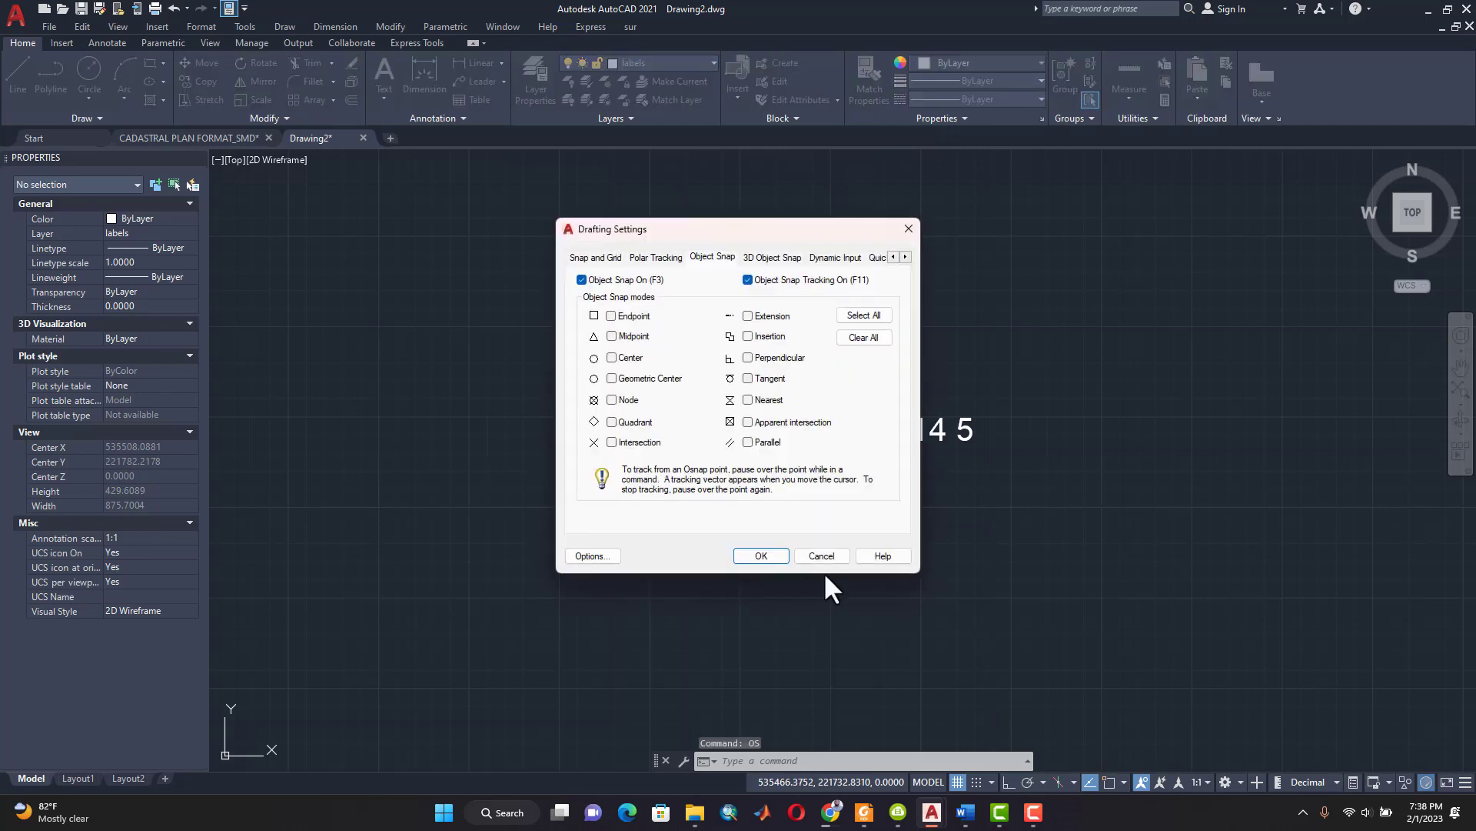
{"action": "left_click", "coordinate": [875, 316]}
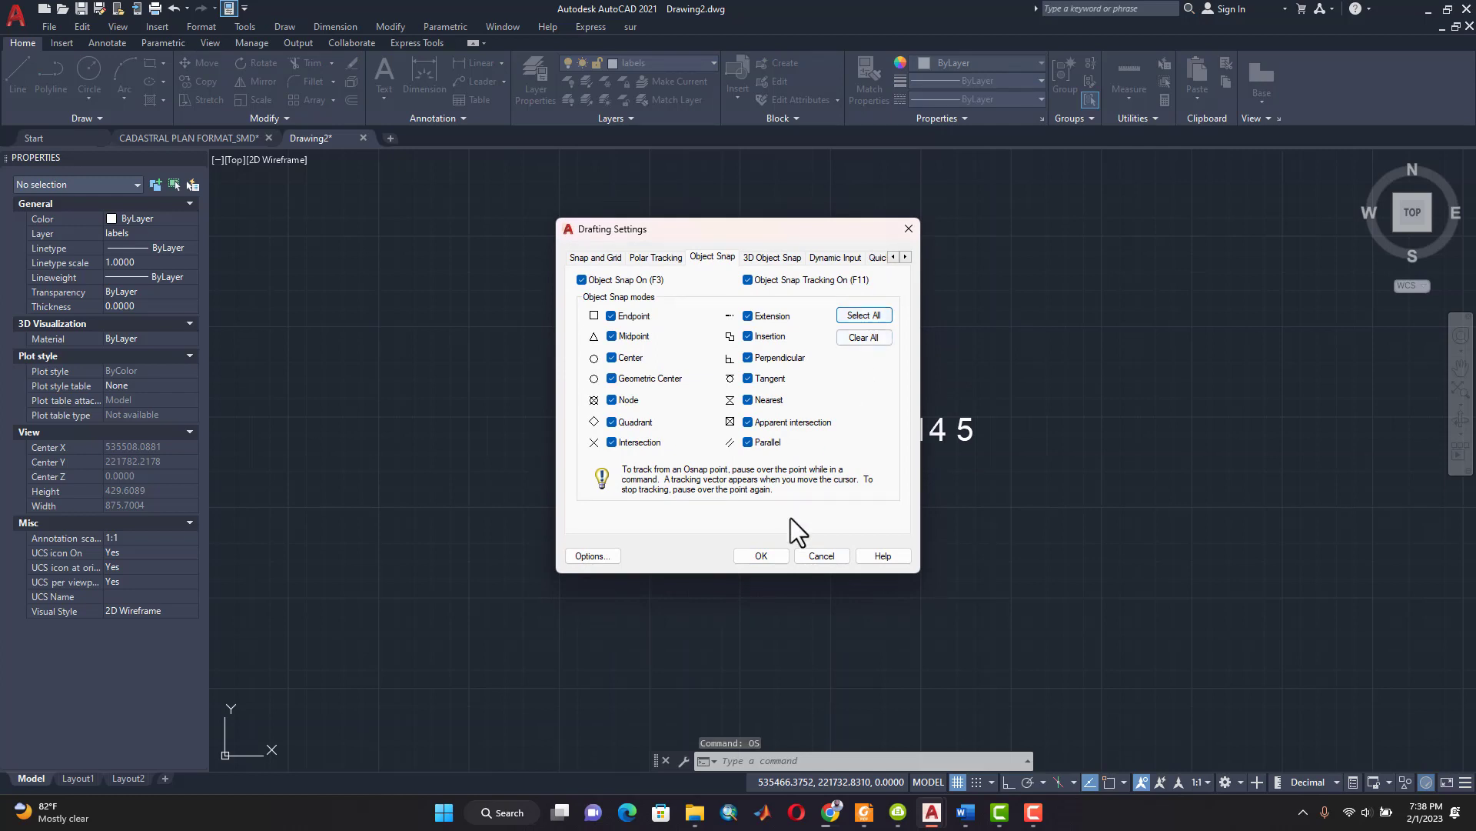
{"action": "left_click", "coordinate": [762, 556]}
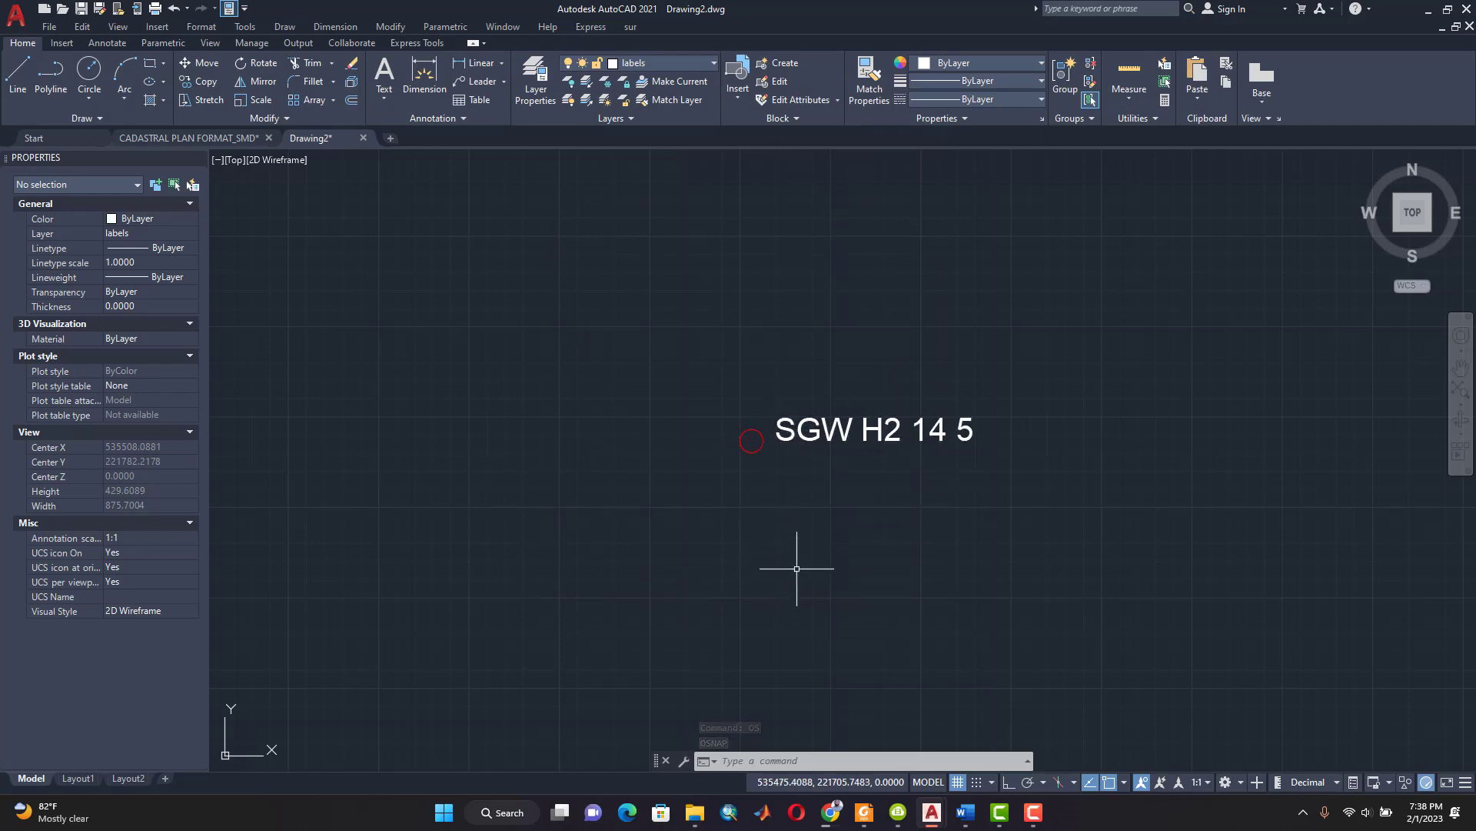
Step: Draw a line from the centre of the SGW H2 14 5 point to the centre of SGWR A1047 2023 1
{"action": "type", "text": "line"}
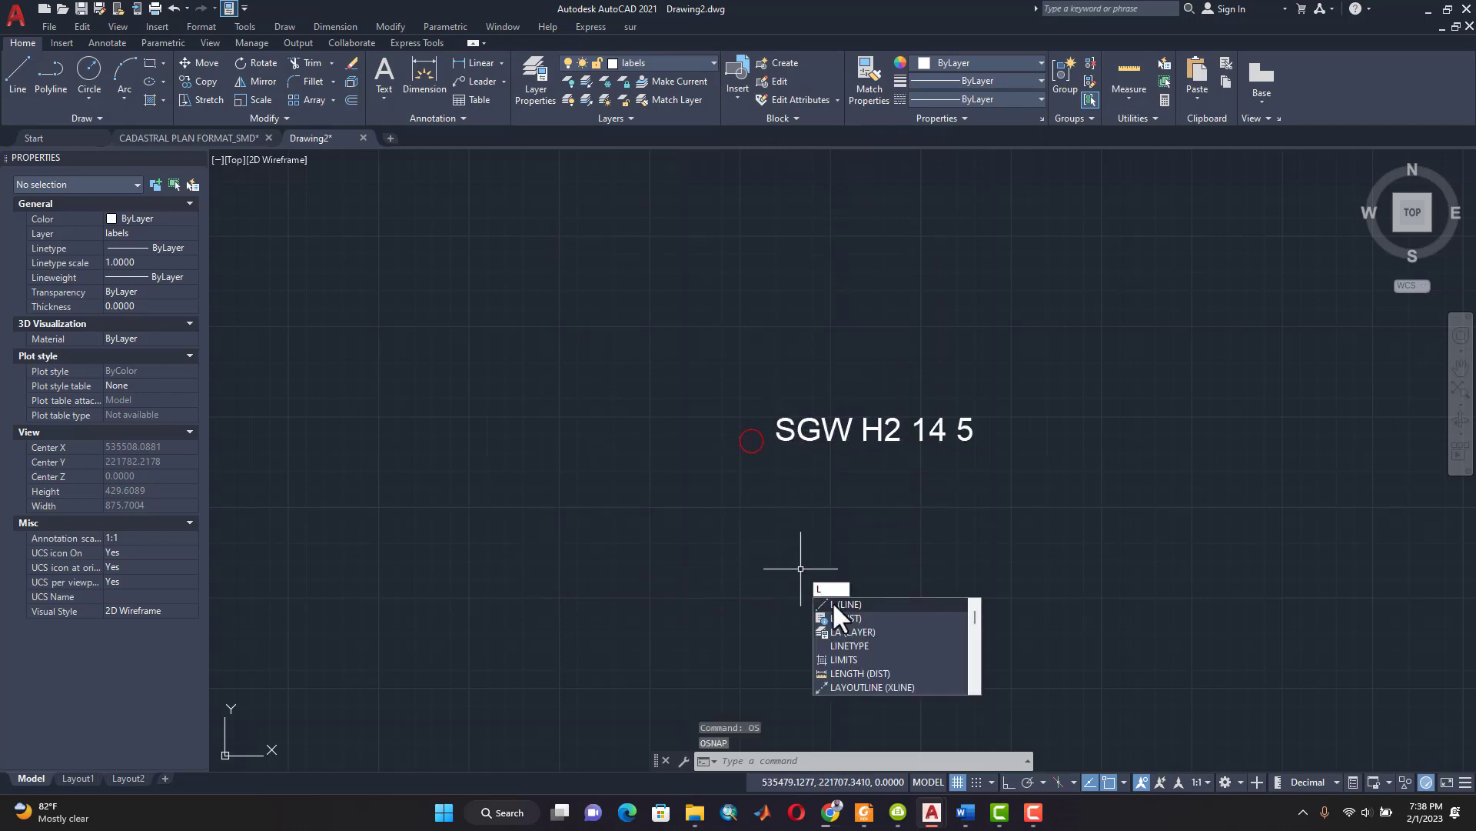
{"action": "key", "text": "Return"}
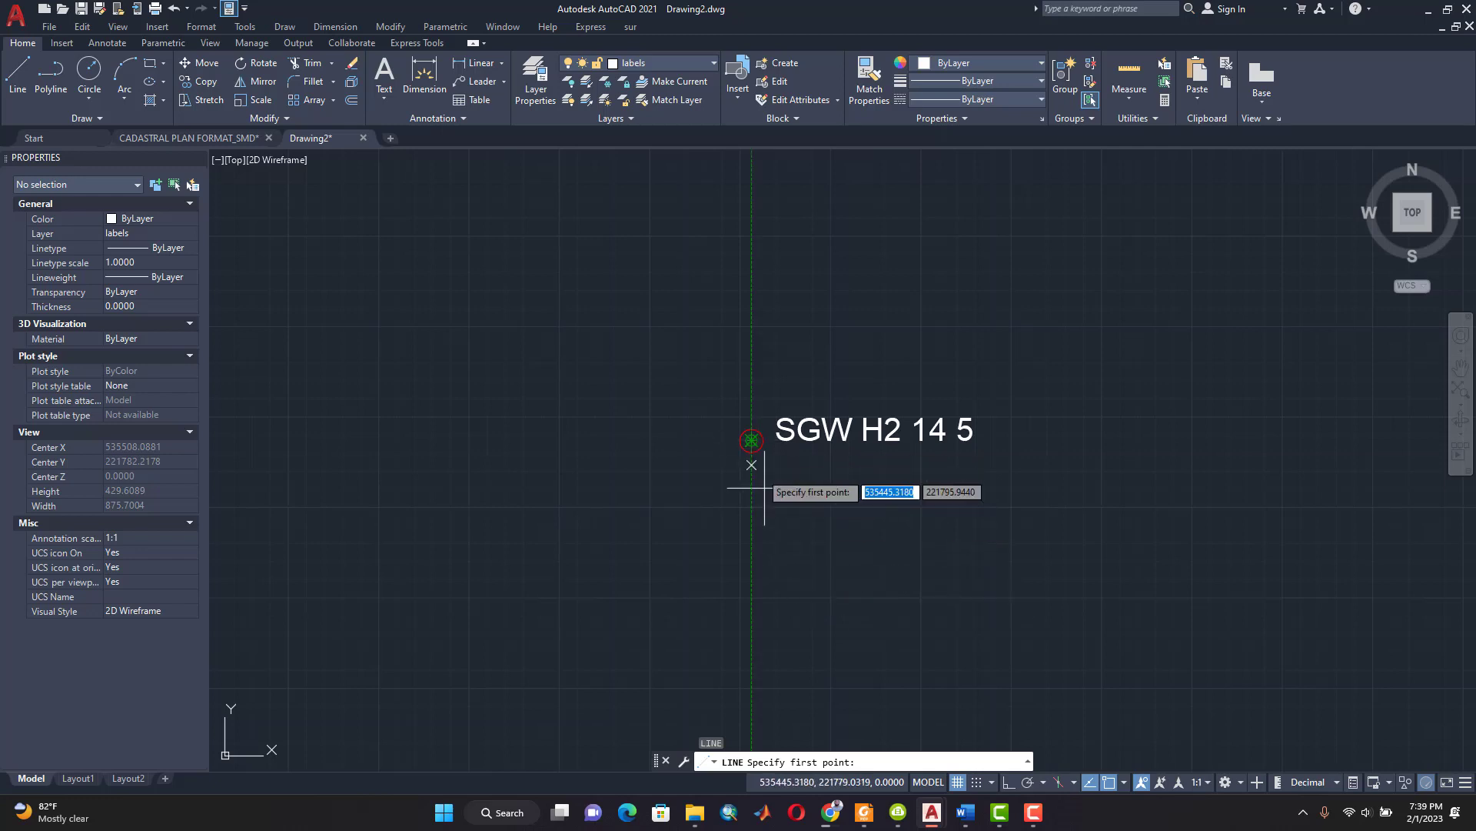
{"action": "left_click", "coordinate": [753, 438]}
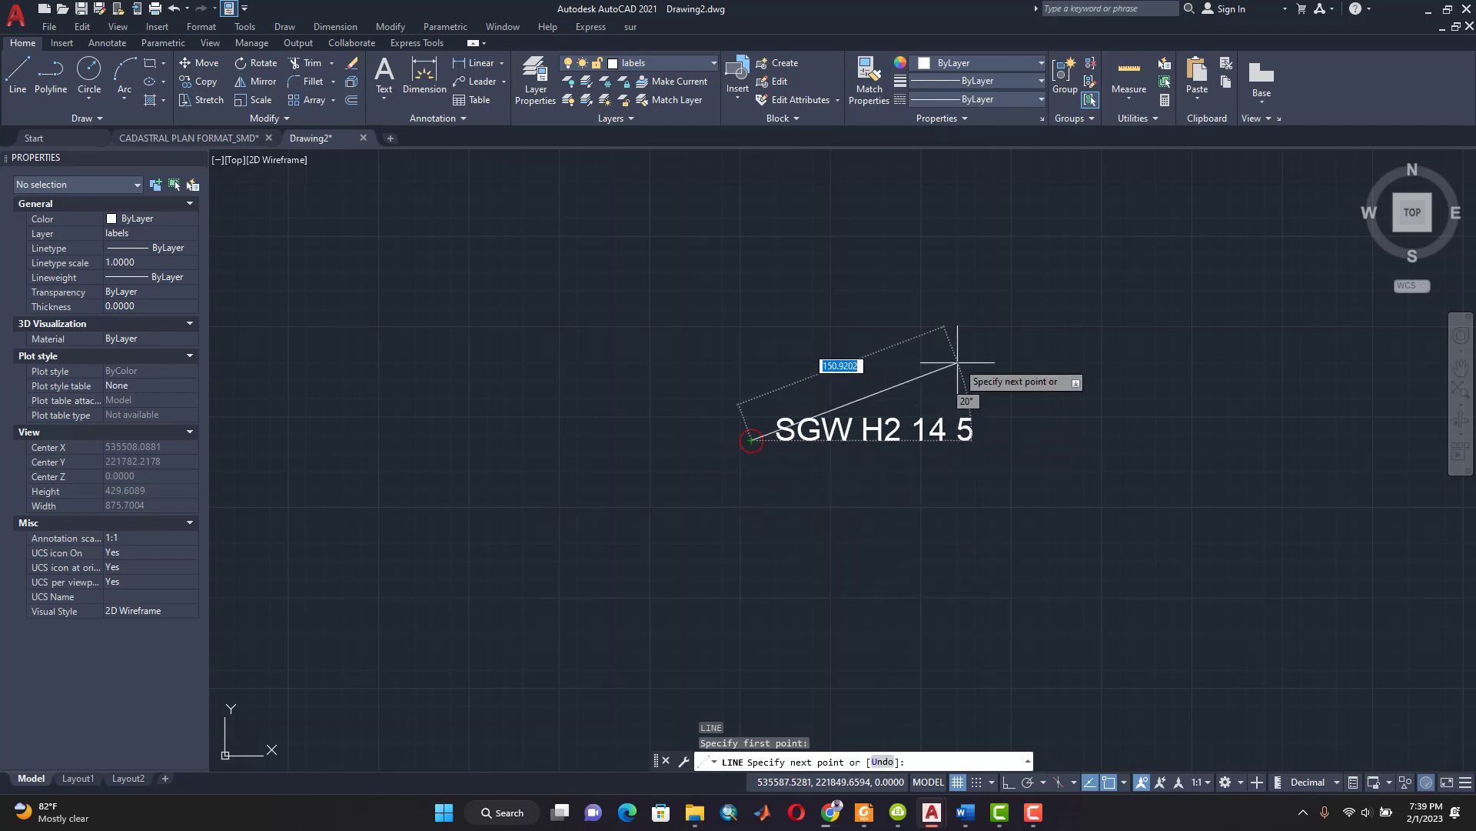
{"action": "scroll", "coordinate": [973, 332], "scroll_direction": "down", "scroll_amount": 5}
{"action": "scroll", "coordinate": [973, 333], "scroll_direction": "up", "scroll_amount": 3}
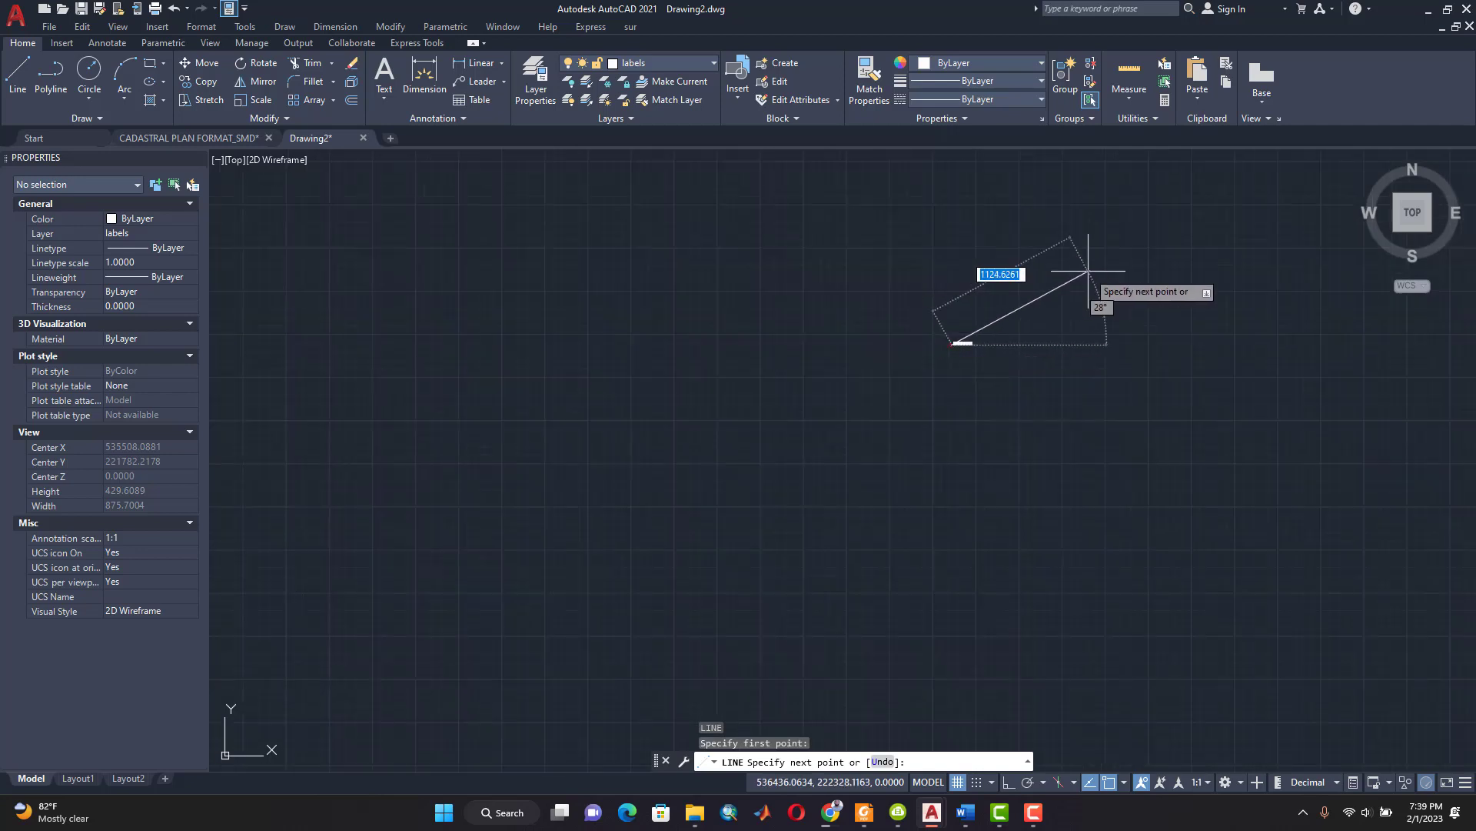
{"action": "middle_click_drag", "start_coordinate": [1144, 289], "coordinate": [714, 532]}
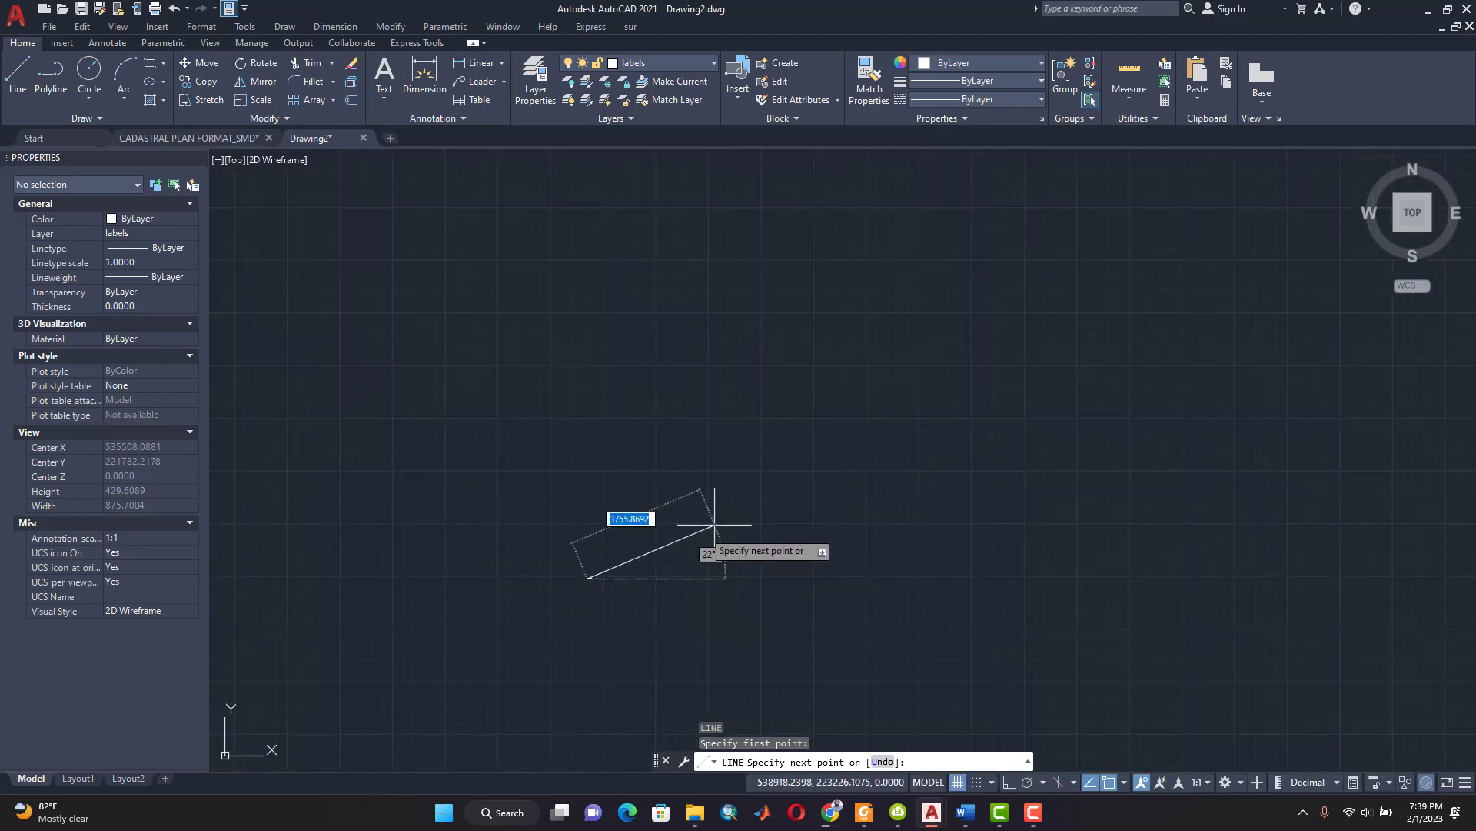
{"action": "scroll", "coordinate": [692, 539], "scroll_direction": "up", "scroll_amount": 4}
{"action": "scroll", "coordinate": [877, 428], "scroll_direction": "down", "scroll_amount": 3}
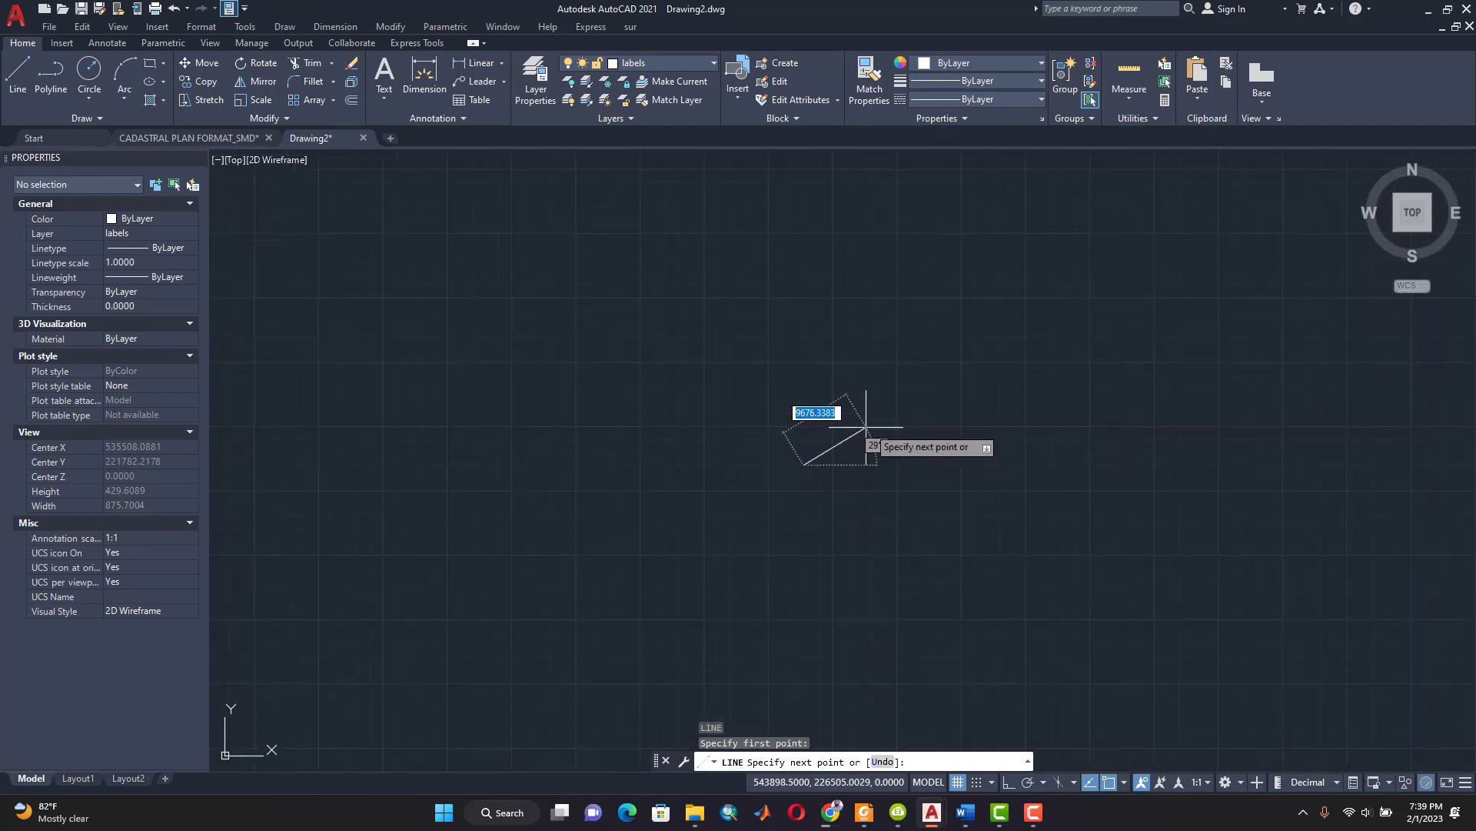
{"action": "scroll", "coordinate": [988, 357], "scroll_direction": "down", "scroll_amount": 3}
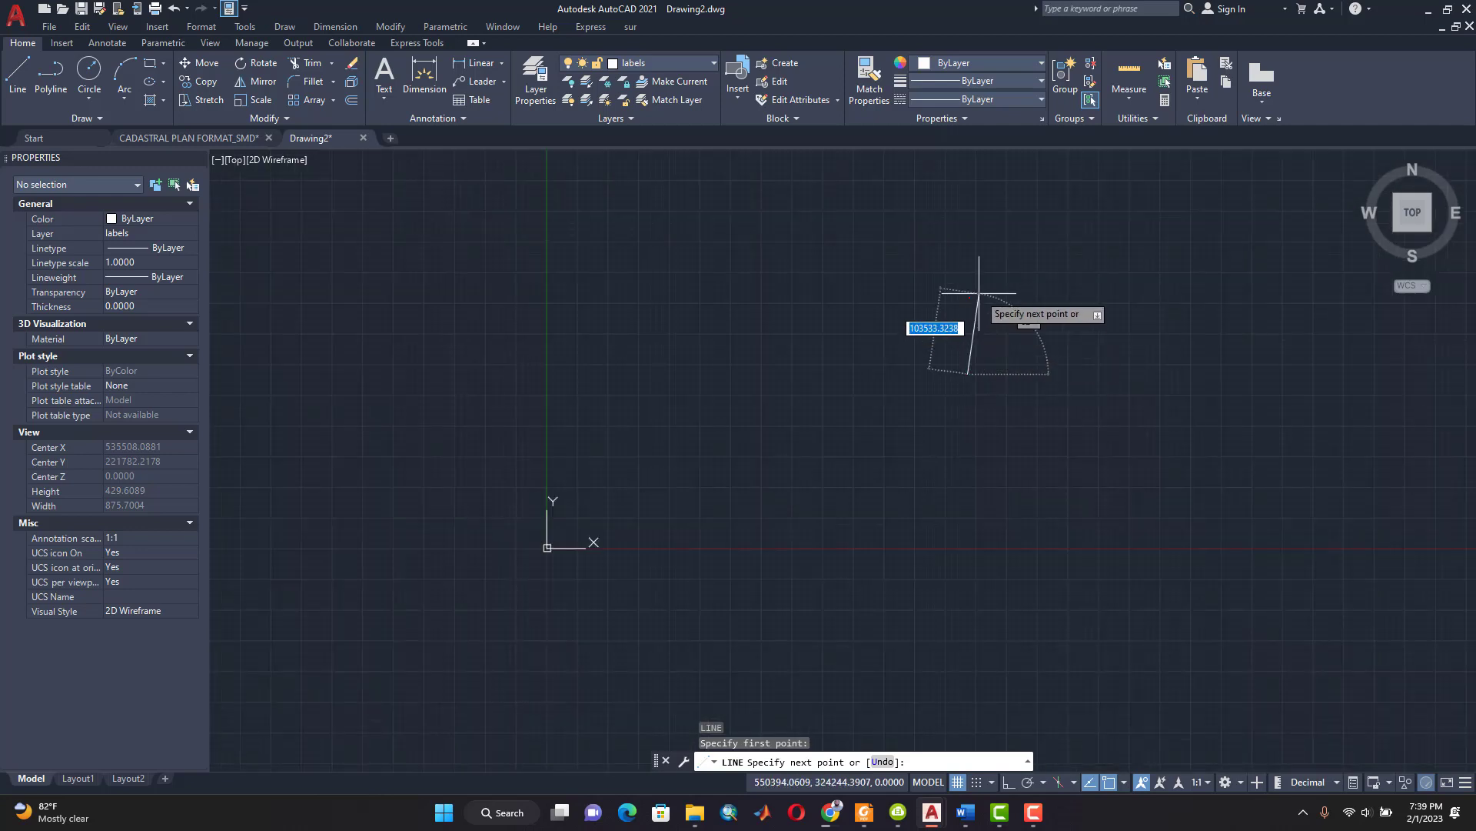
{"action": "scroll", "coordinate": [961, 305], "scroll_direction": "up", "scroll_amount": 5}
{"action": "scroll", "coordinate": [958, 296], "scroll_direction": "up", "scroll_amount": 6}
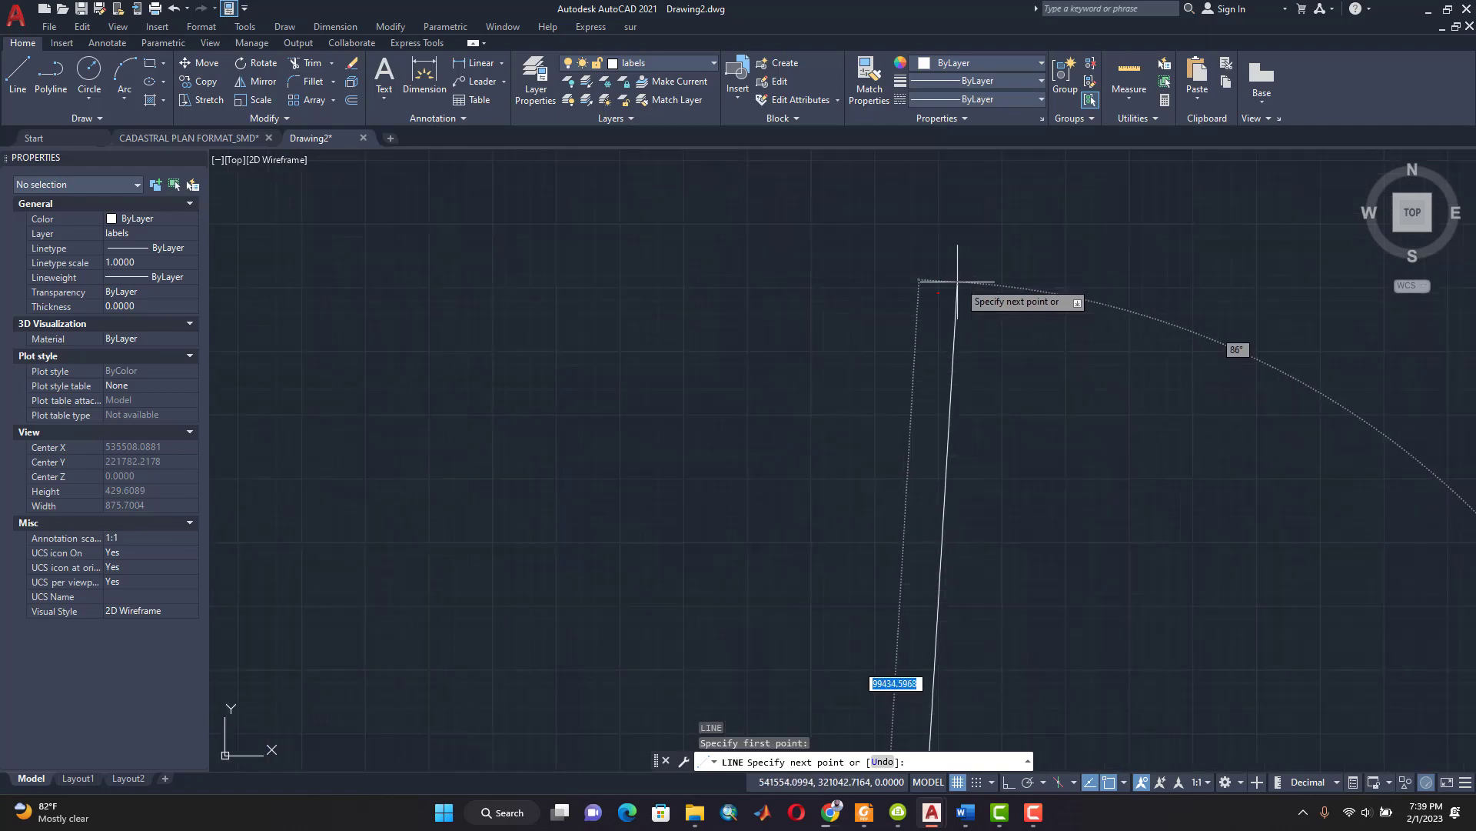
{"action": "scroll", "coordinate": [952, 311], "scroll_direction": "up", "scroll_amount": 10}
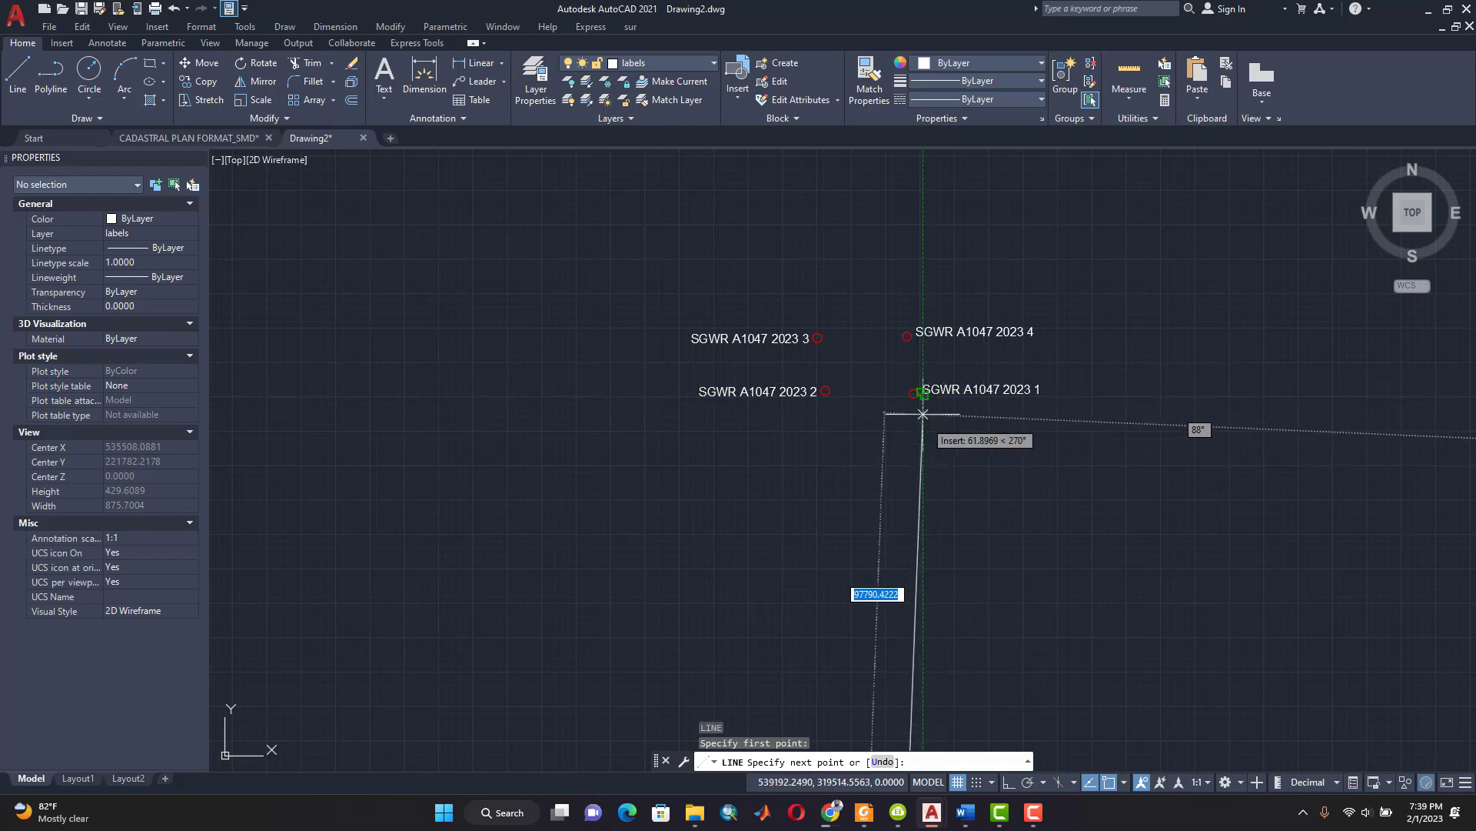
{"action": "scroll", "coordinate": [923, 414], "scroll_direction": "up", "scroll_amount": 5}
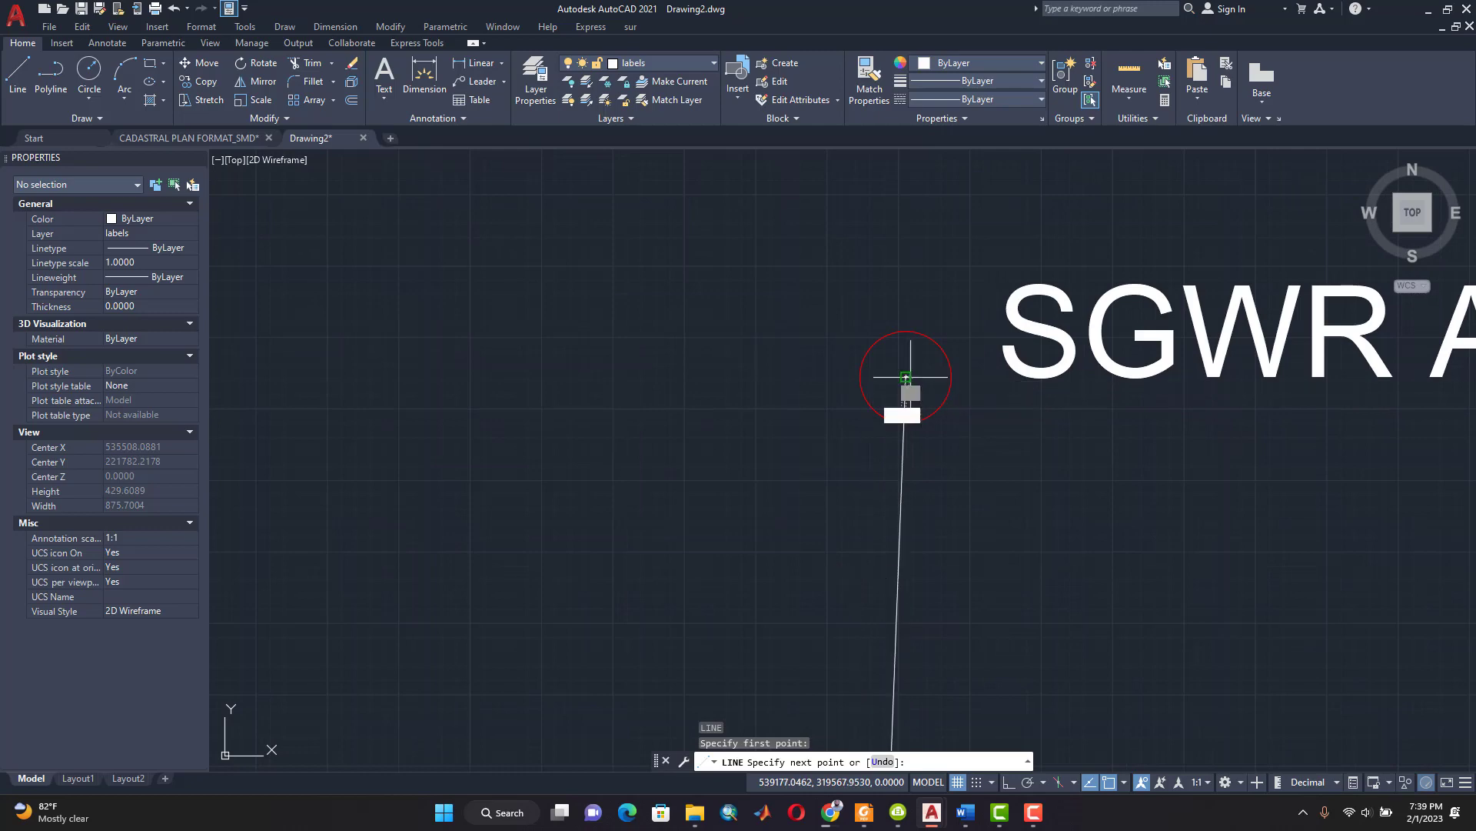
{"action": "left_click", "coordinate": [906, 376]}
Step: Continue the line from SGWR A1047 2023 1 through the centres of SGWR A1047 2023 2 and 3
{"action": "scroll", "coordinate": [787, 393], "scroll_direction": "down", "scroll_amount": 5}
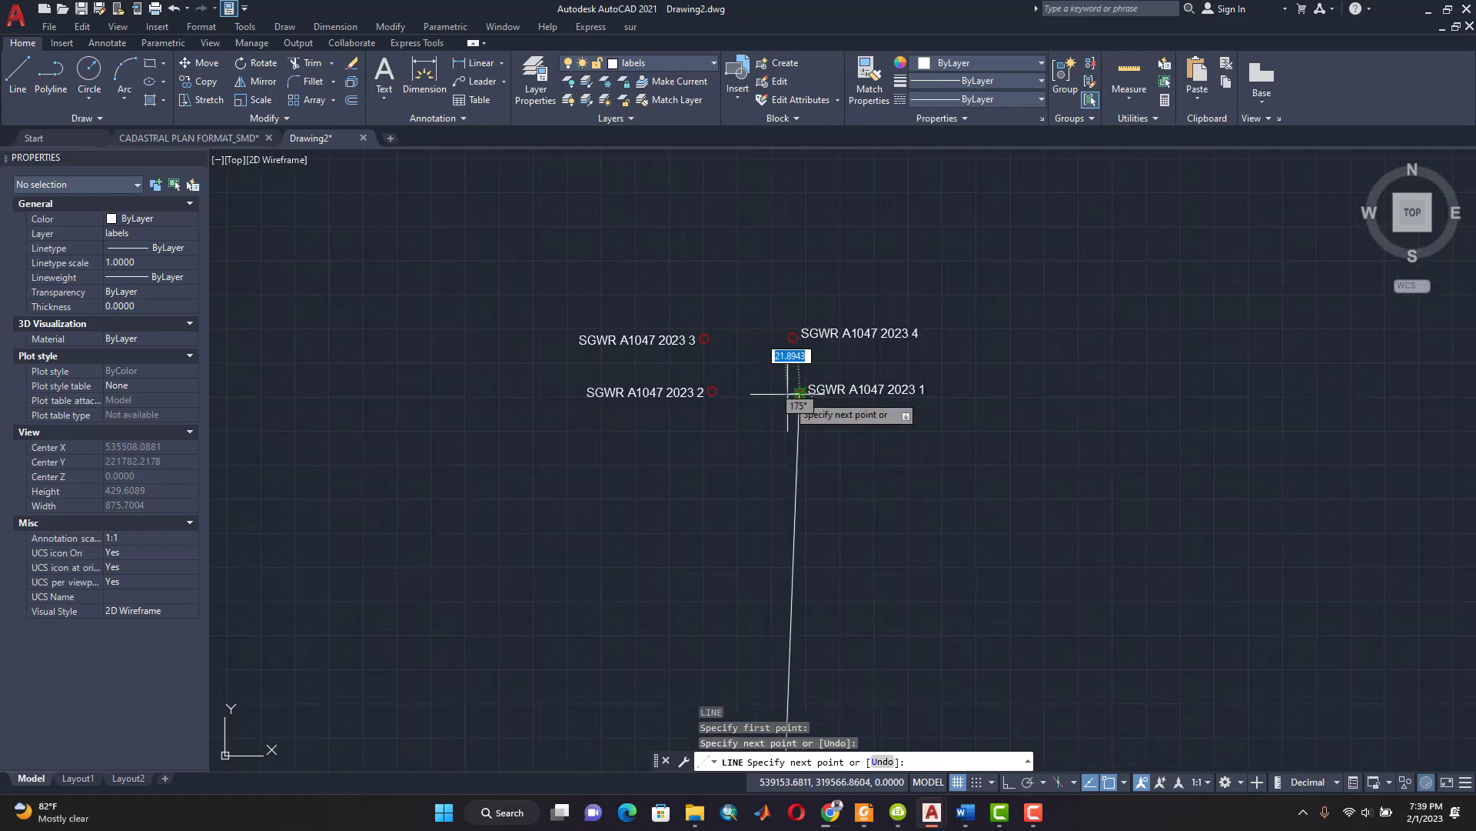
{"action": "scroll", "coordinate": [724, 405], "scroll_direction": "up", "scroll_amount": 5}
{"action": "scroll", "coordinate": [724, 406], "scroll_direction": "up", "scroll_amount": 4}
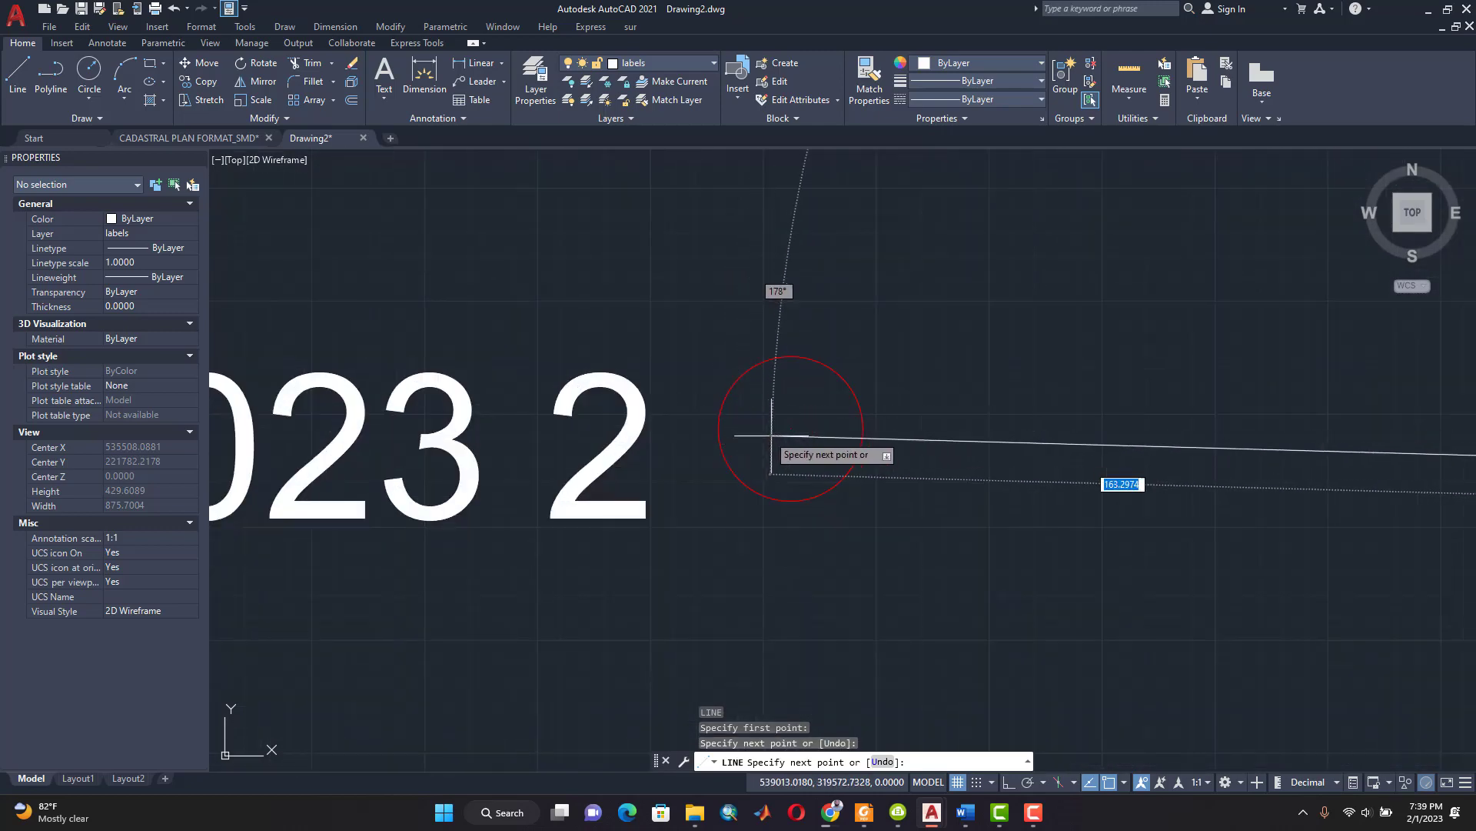
{"action": "left_click", "coordinate": [791, 427]}
{"action": "scroll", "coordinate": [855, 427], "scroll_direction": "down", "scroll_amount": 5}
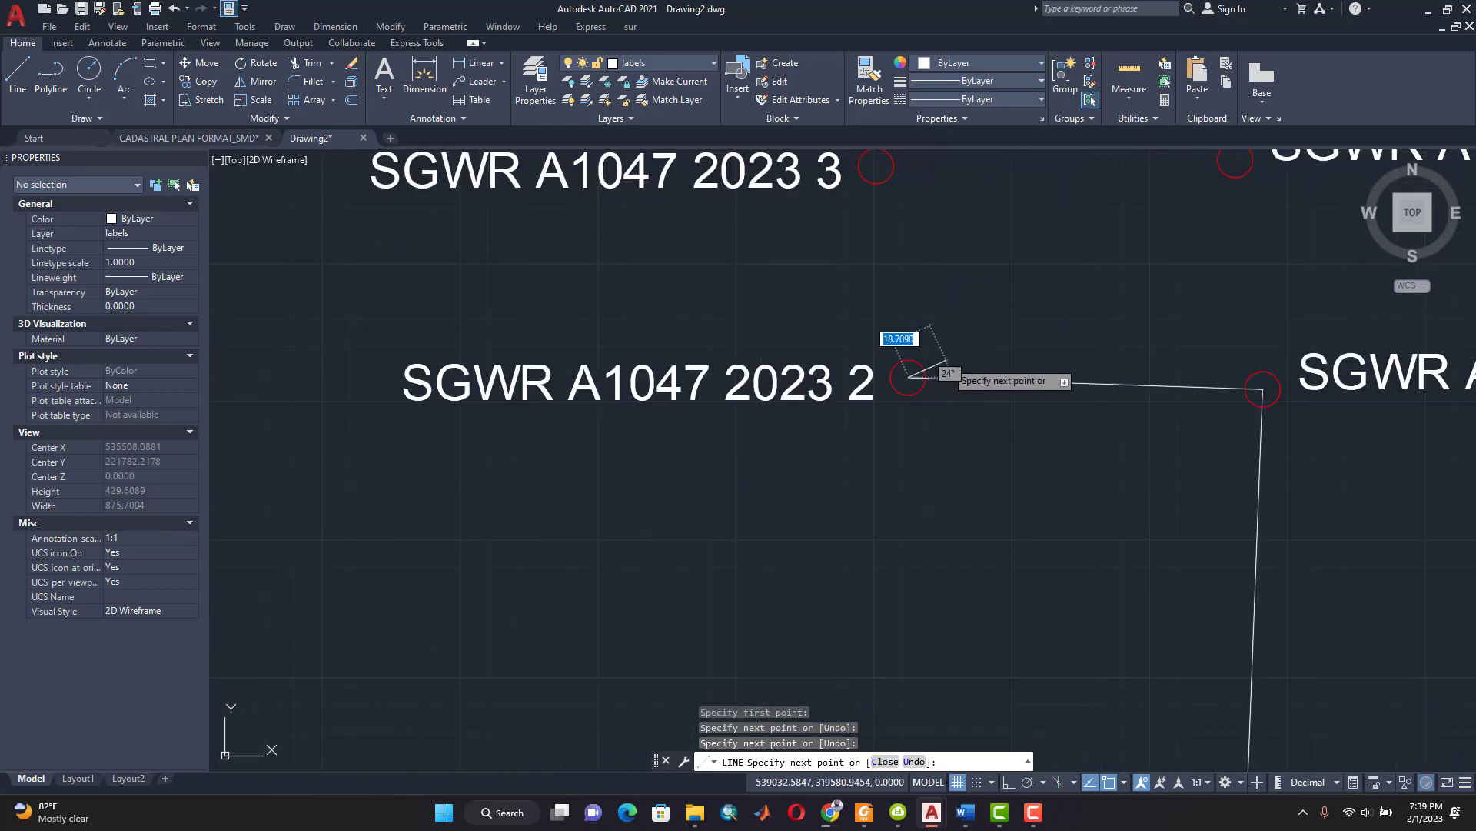
{"action": "scroll", "coordinate": [938, 346], "scroll_direction": "up", "scroll_amount": 4}
{"action": "scroll", "coordinate": [920, 285], "scroll_direction": "up", "scroll_amount": 5}
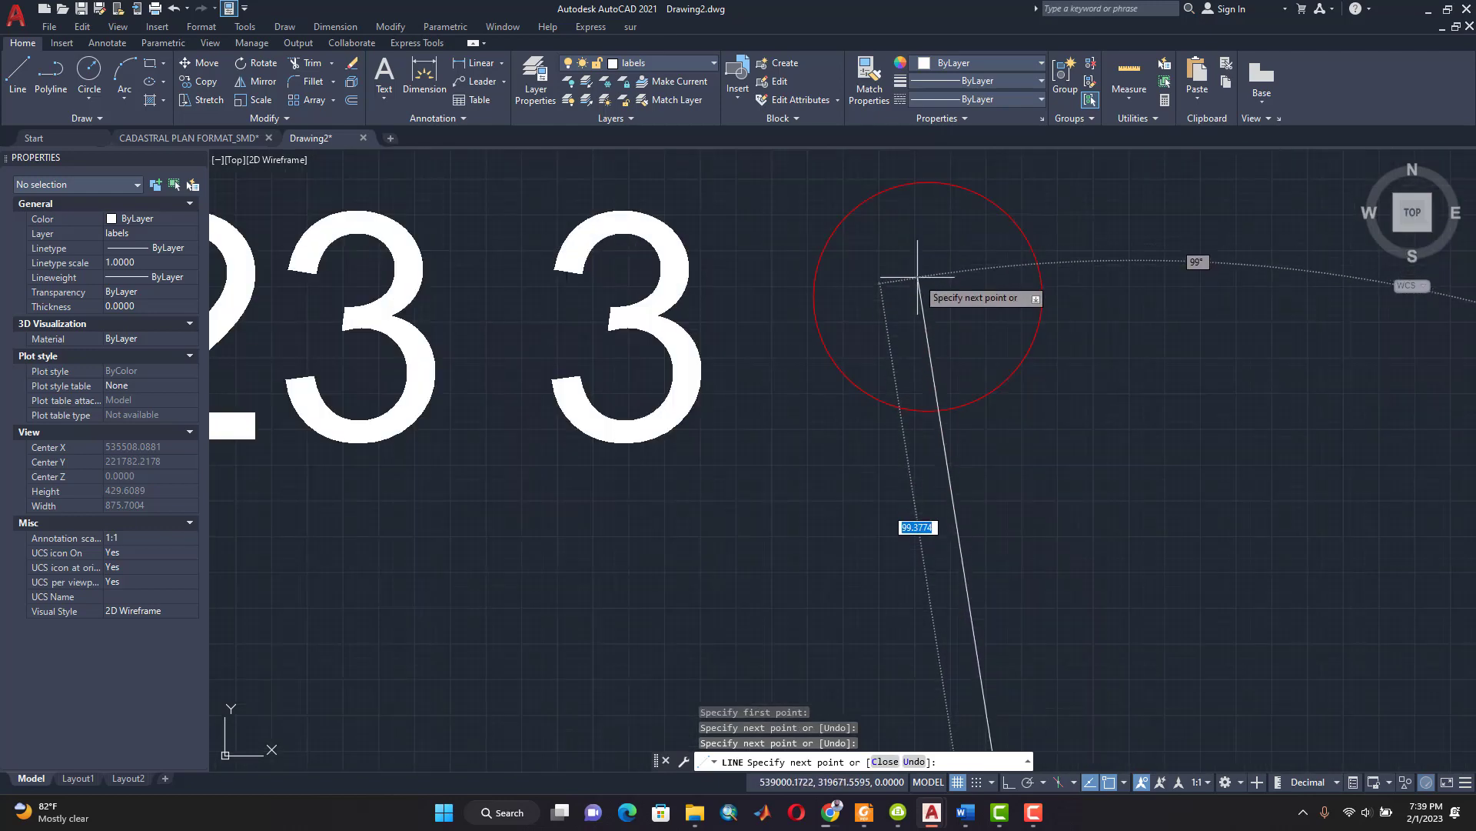
{"action": "left_click", "coordinate": [920, 285]}
Step: Close the boundary through SGWR A1047 2023 4 back to the centre of SGWR A1047 2023 1 and finish the line
{"action": "scroll", "coordinate": [951, 297], "scroll_direction": "down", "scroll_amount": 6}
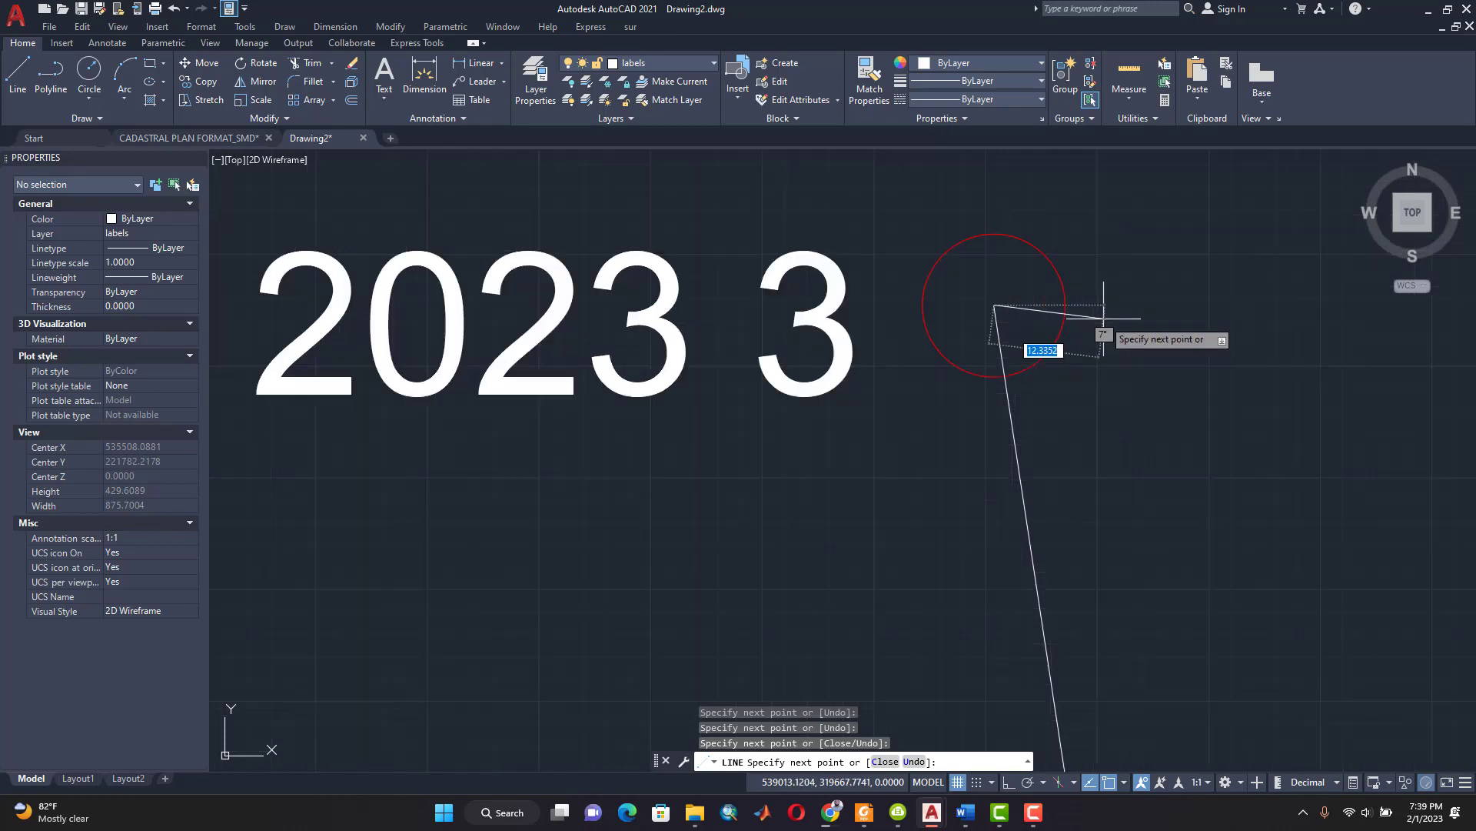
{"action": "middle_click_drag", "start_coordinate": [1146, 332], "coordinate": [818, 336]}
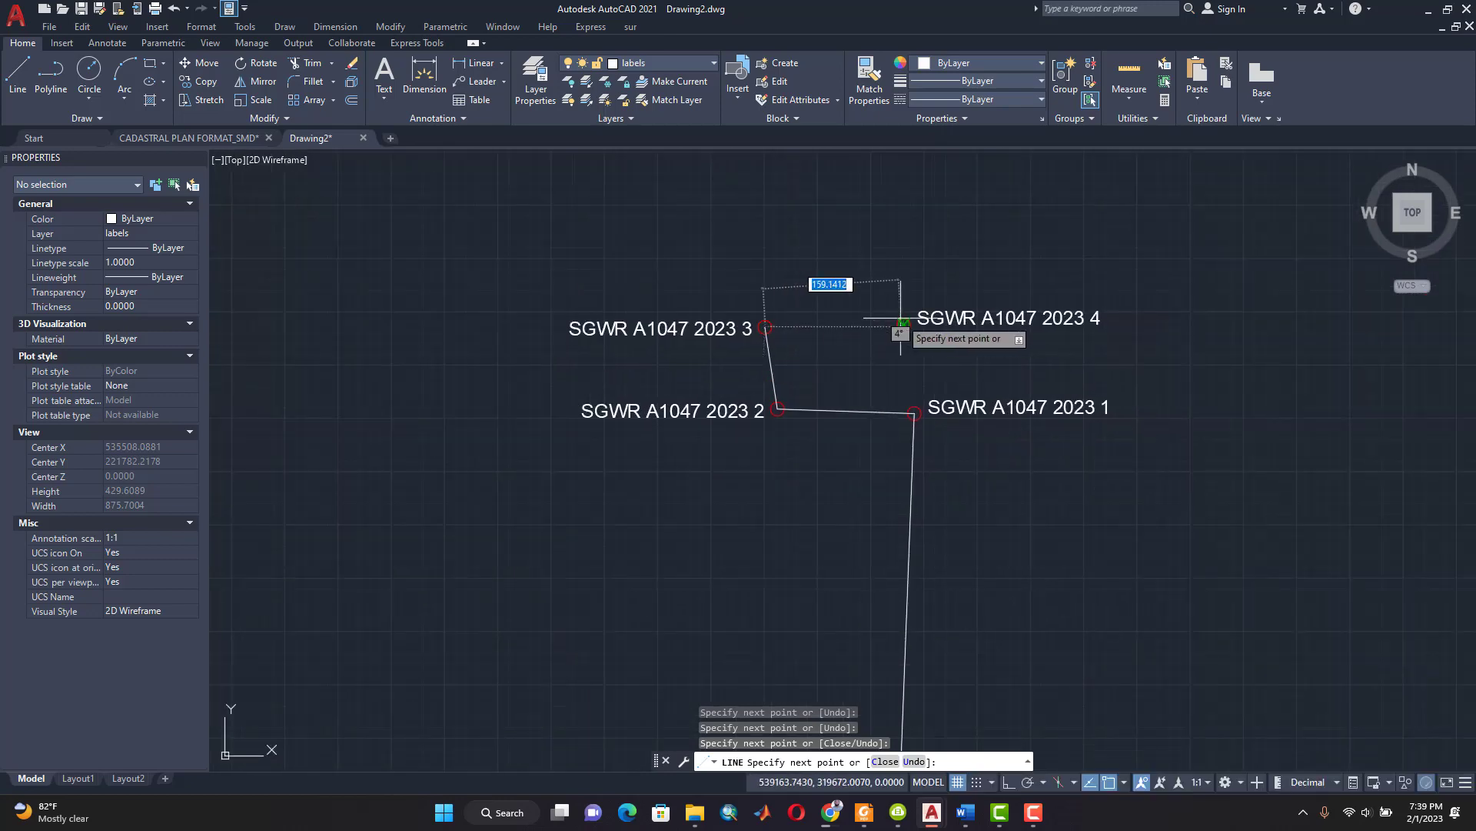
{"action": "scroll", "coordinate": [906, 324], "scroll_direction": "up", "scroll_amount": 6}
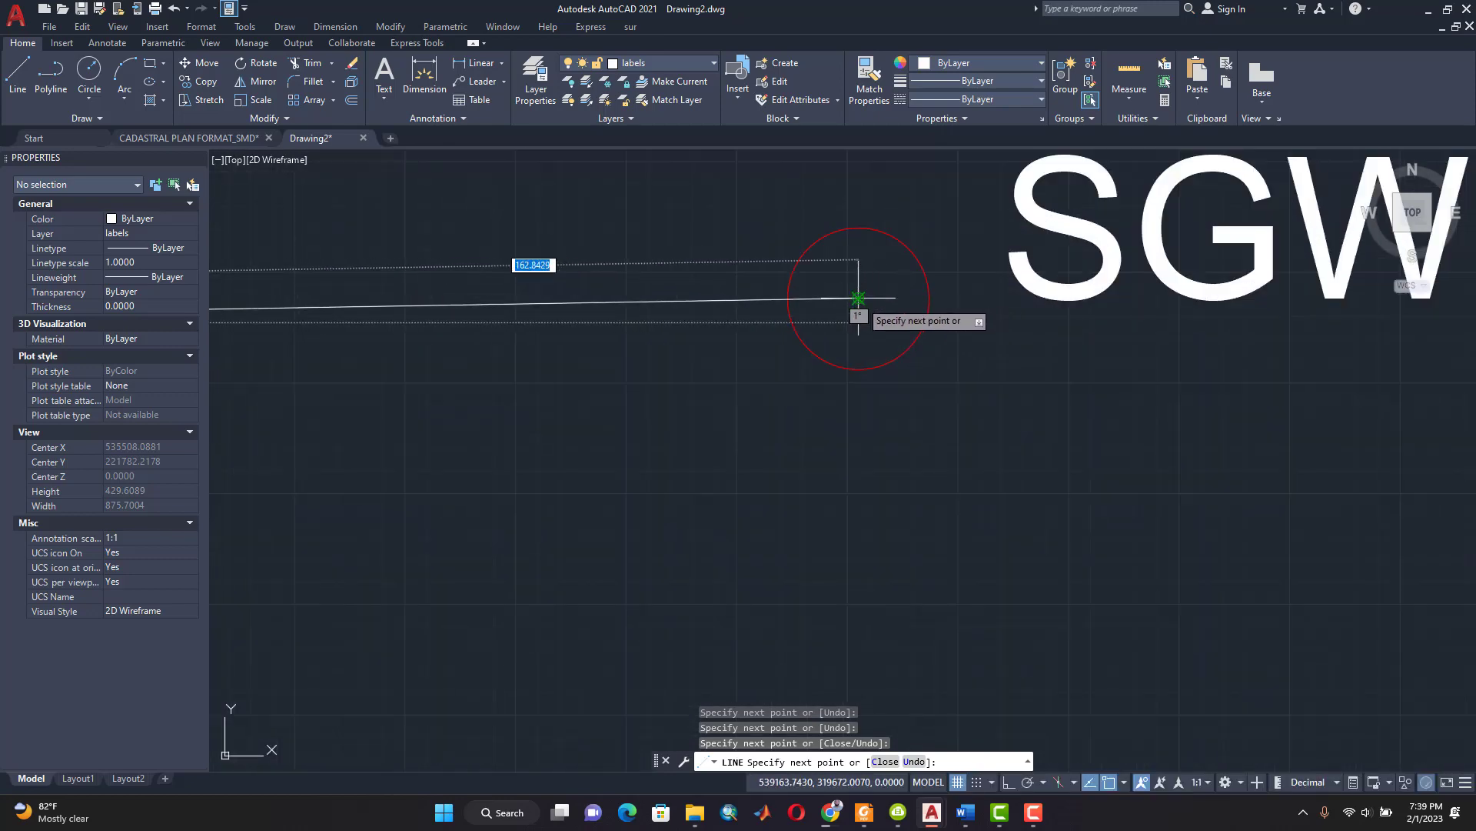
{"action": "left_click", "coordinate": [858, 298]}
{"action": "scroll", "coordinate": [985, 384], "scroll_direction": "down", "scroll_amount": 6}
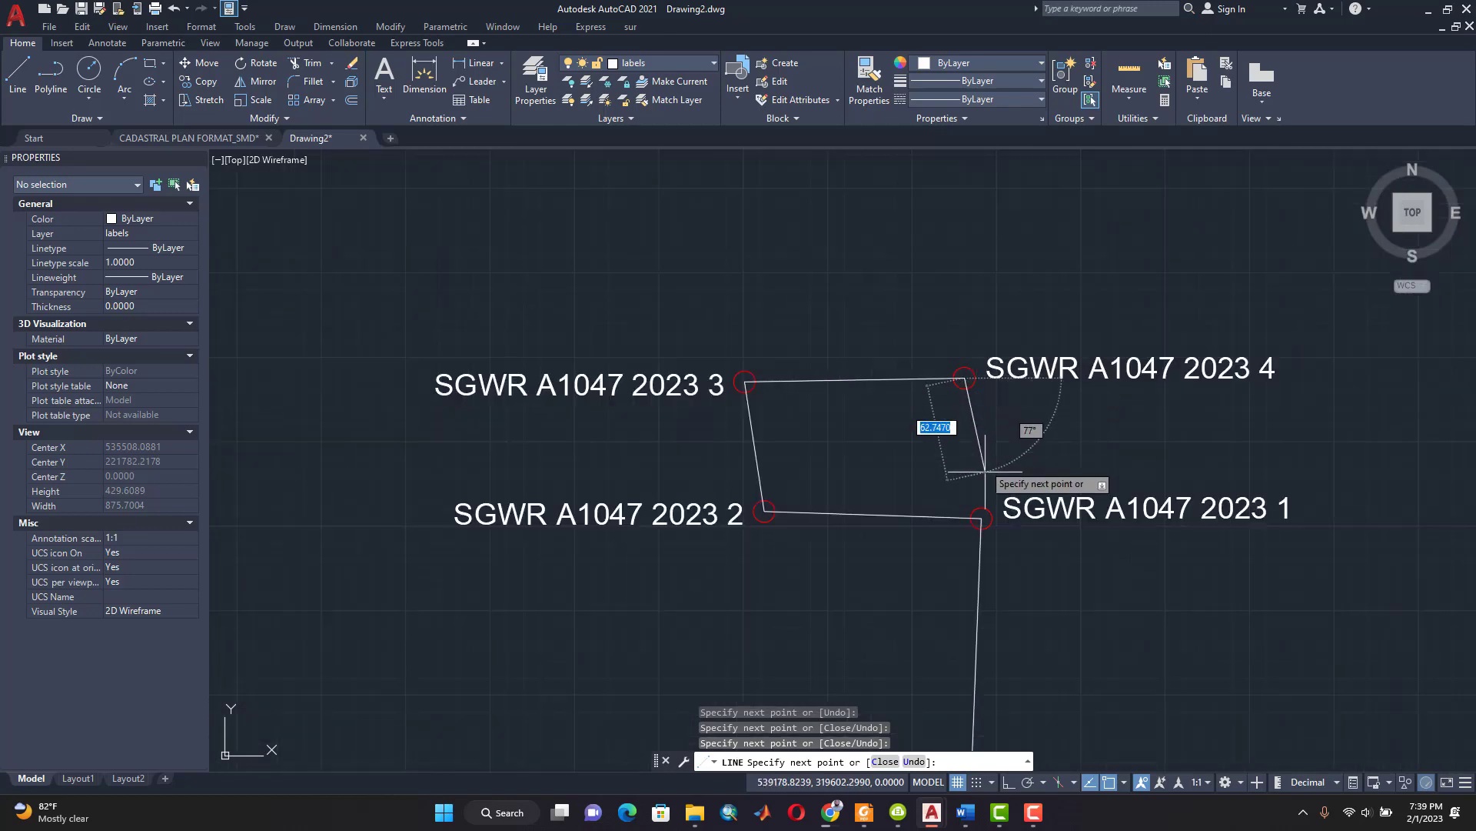
{"action": "scroll", "coordinate": [977, 507], "scroll_direction": "up", "scroll_amount": 4}
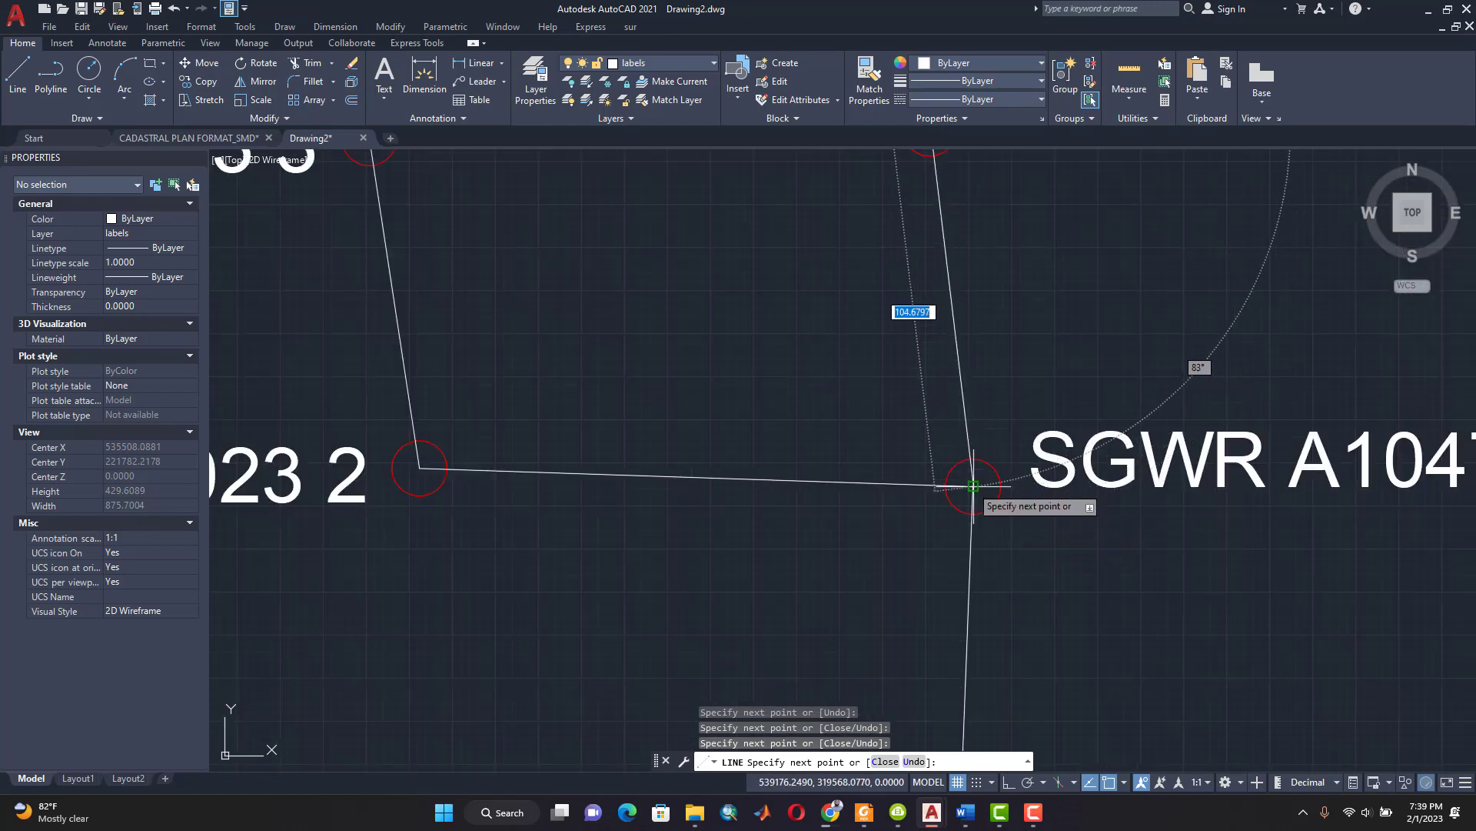
{"action": "left_click", "coordinate": [973, 486]}
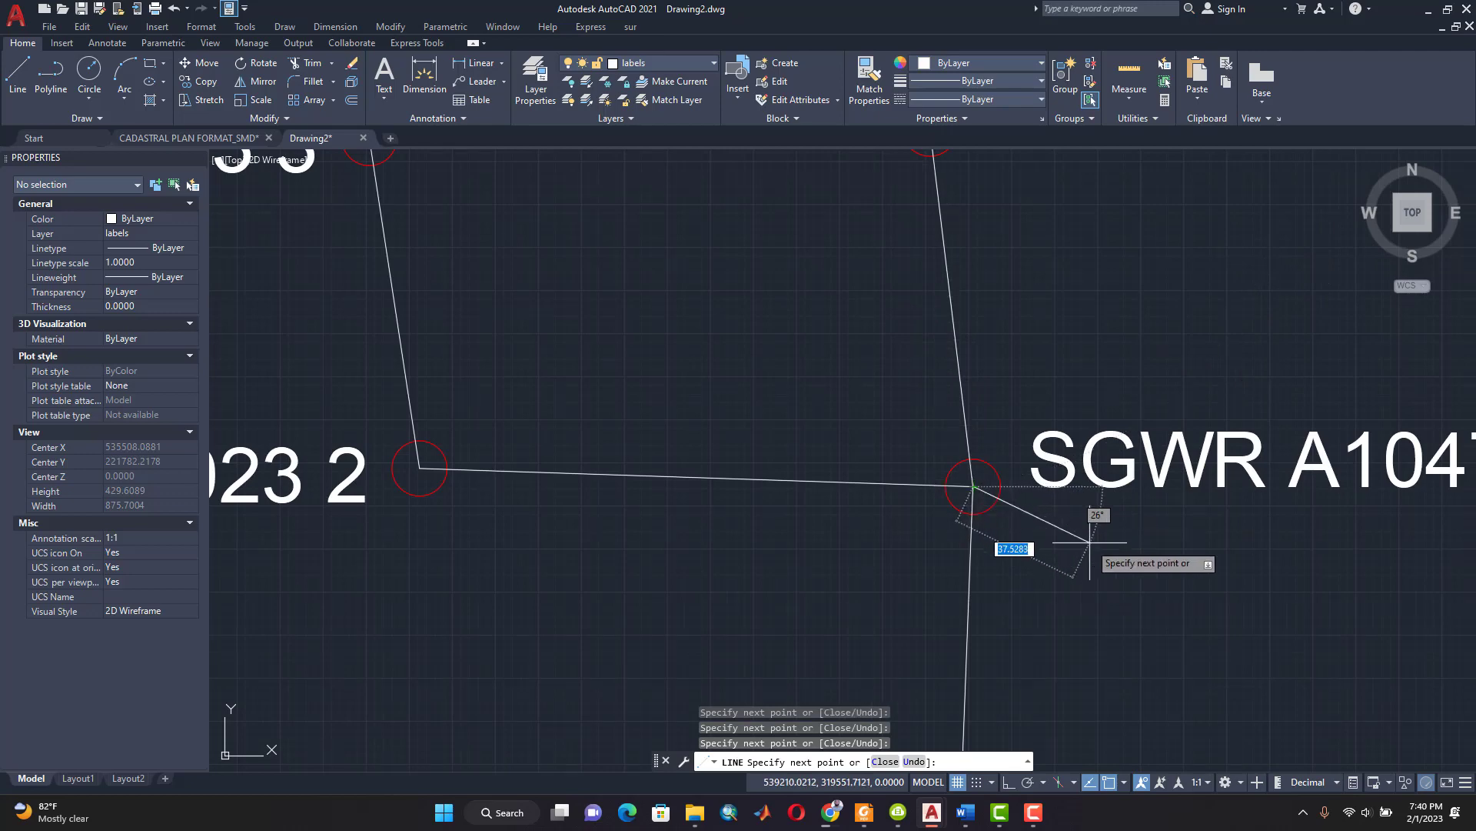
{"action": "key", "text": "Return"}
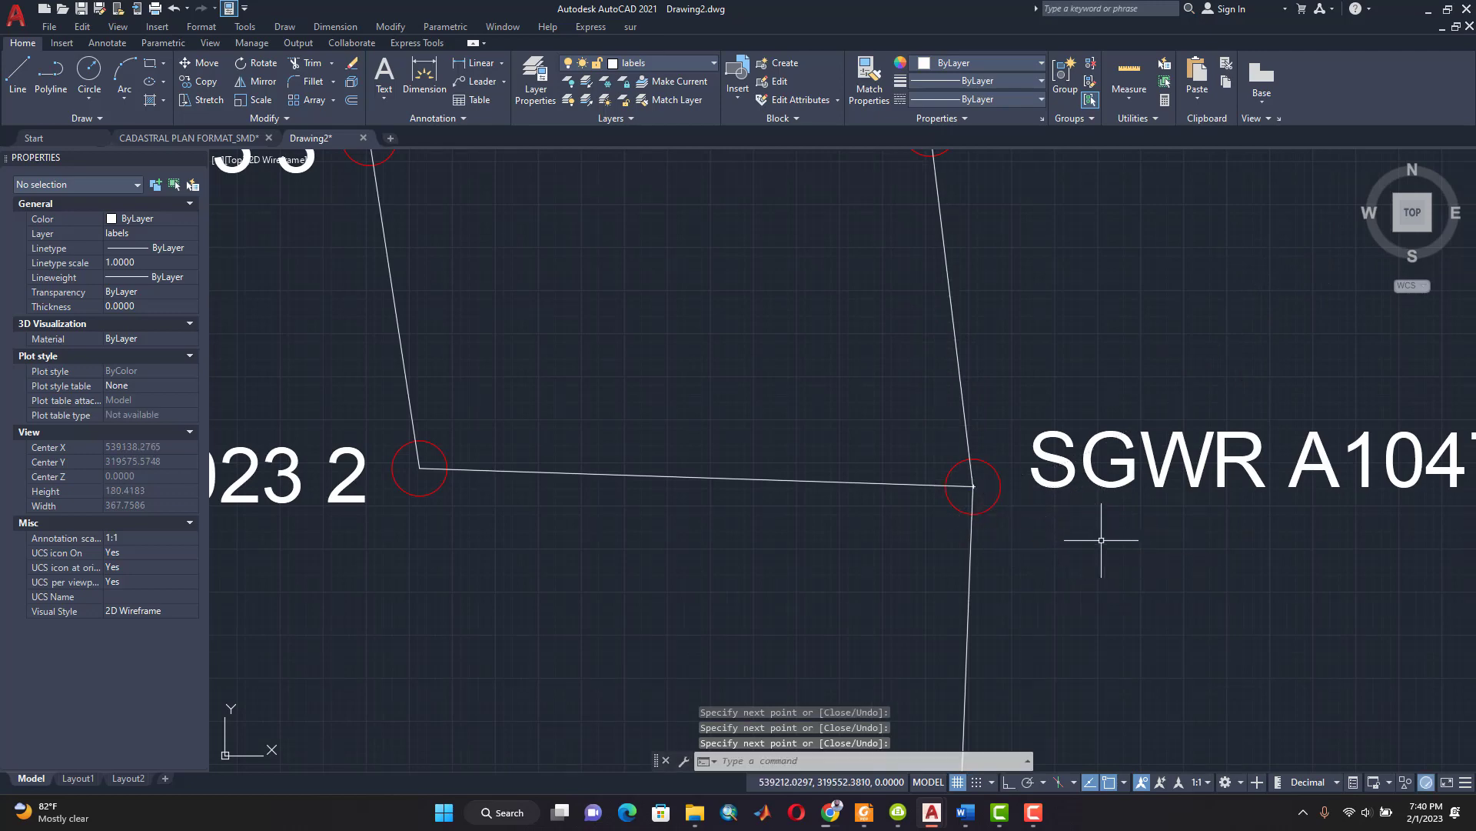
Step: Start Bearing and Distance(ft) labelling with the LR option, a text height of 8 and no reversed bearing direction
{"action": "scroll", "coordinate": [1084, 542], "scroll_direction": "down", "scroll_amount": 8}
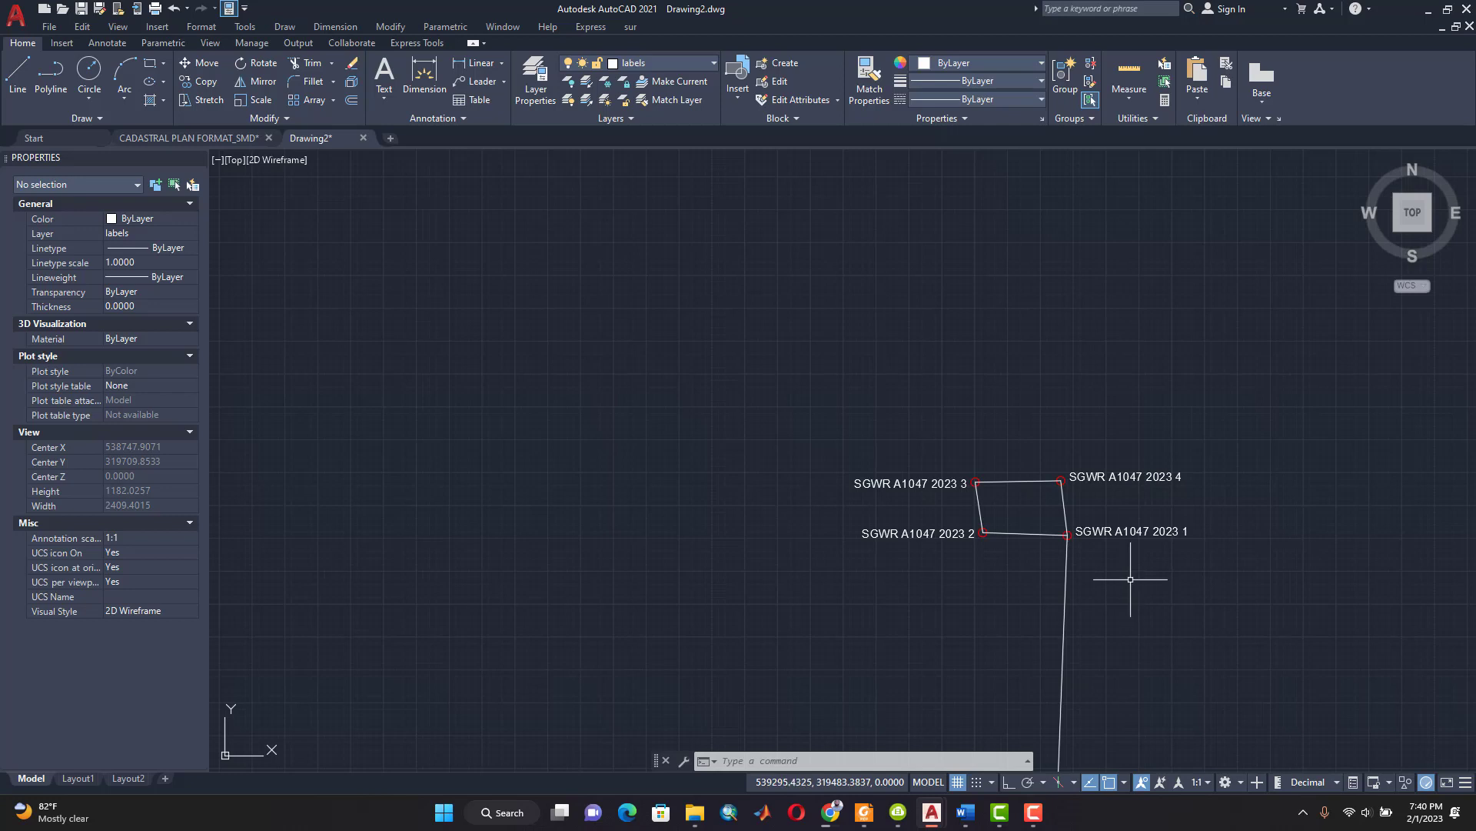
{"action": "middle_click_drag", "start_coordinate": [1132, 580], "coordinate": [989, 559]}
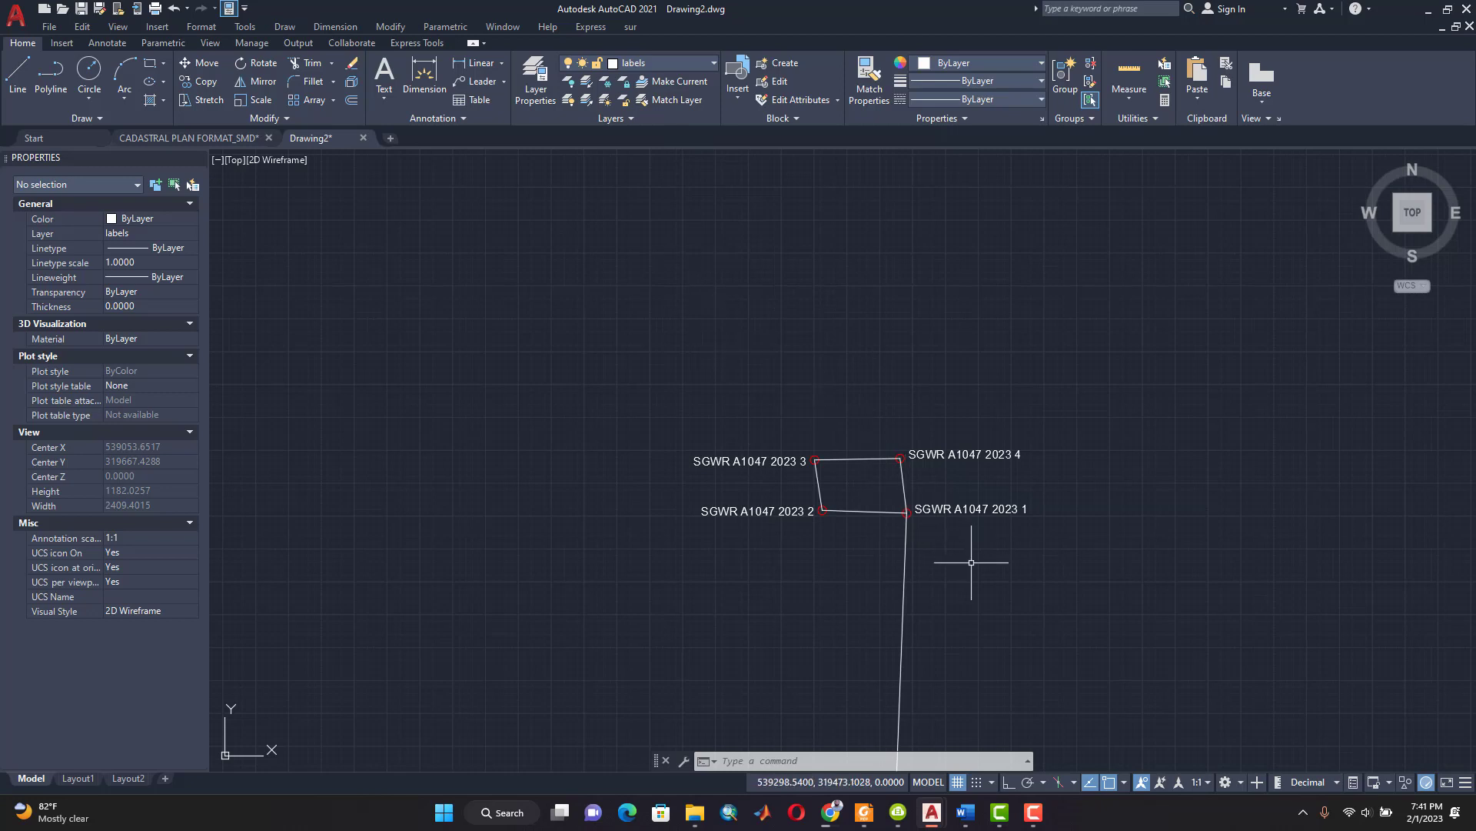
{"action": "middle_click_drag", "start_coordinate": [976, 560], "coordinate": [926, 527]}
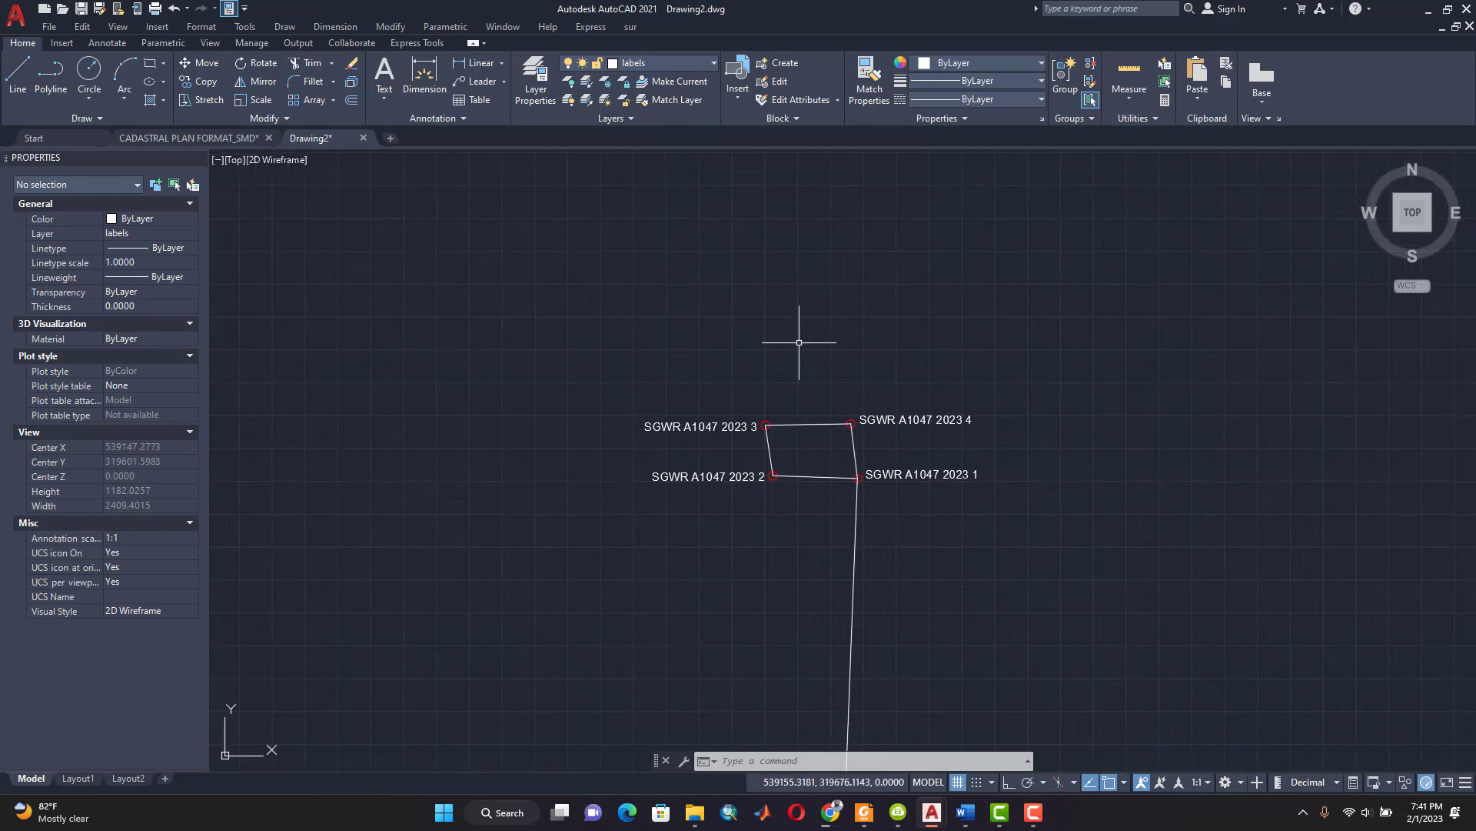
{"action": "left_click", "coordinate": [631, 28]}
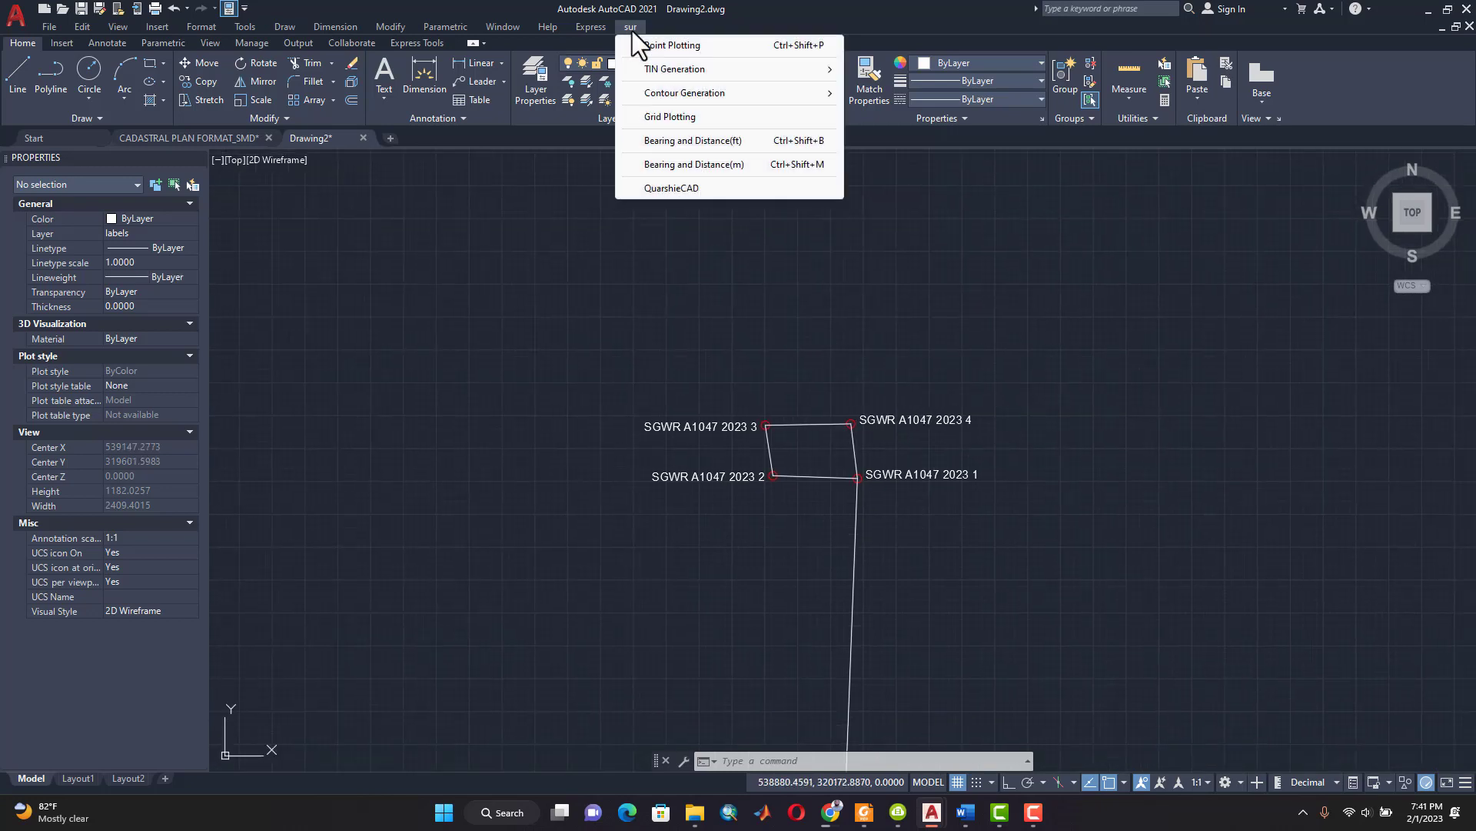
{"action": "left_click", "coordinate": [713, 143]}
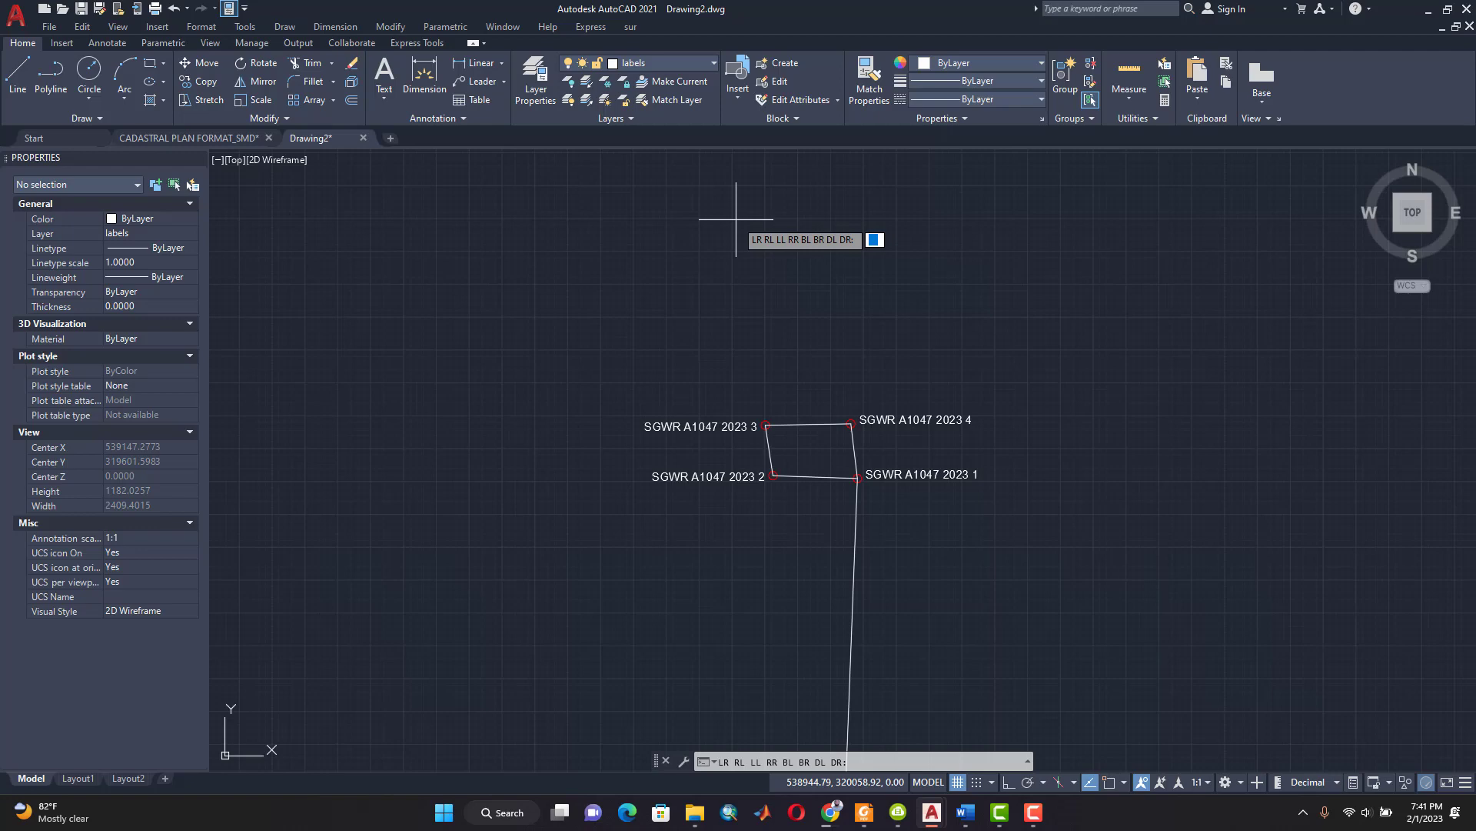
{"action": "type", "text": "LR"}
{"action": "key", "text": "Return"}
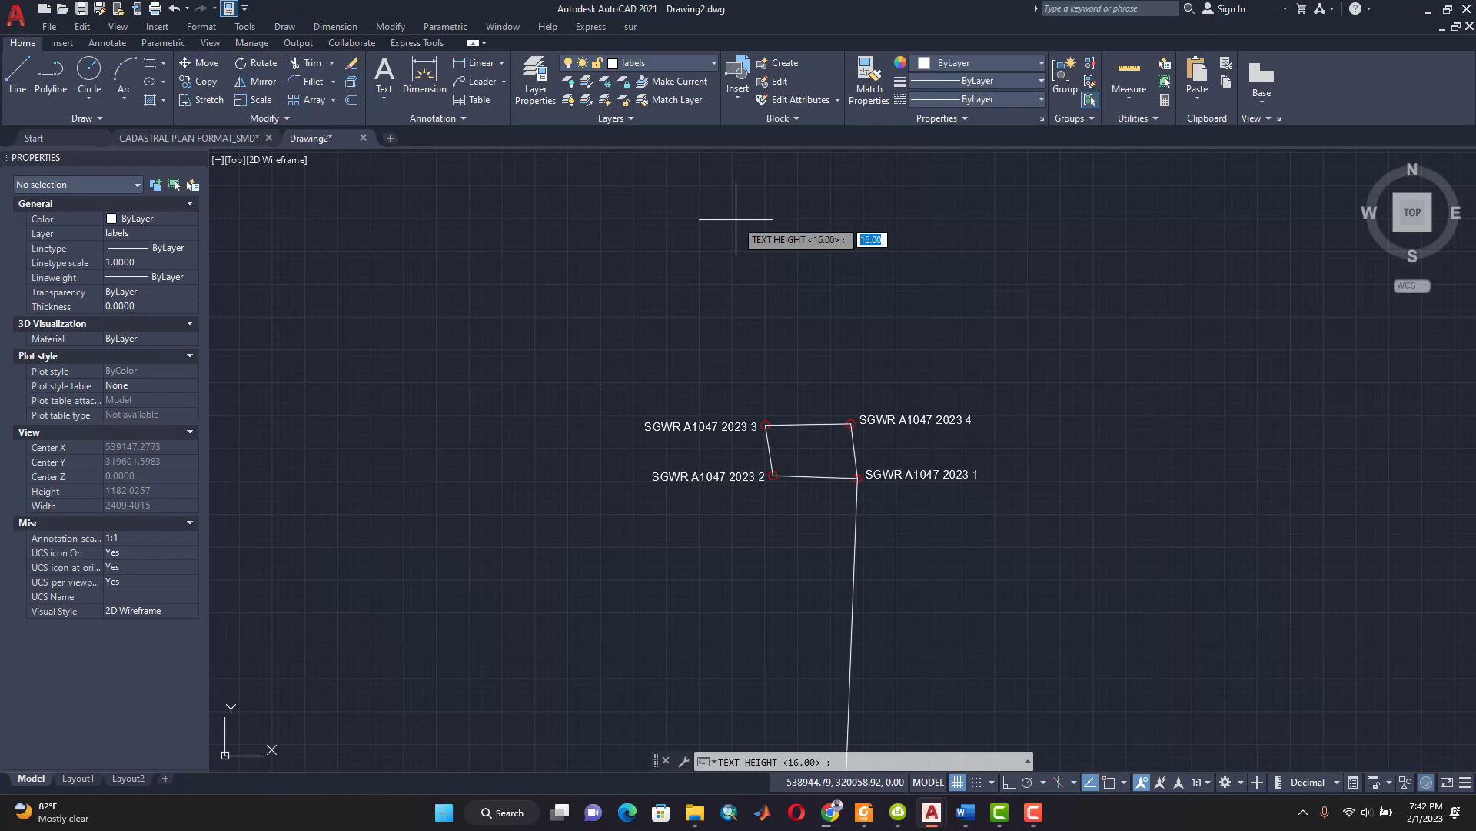
{"action": "type", "text": "8"}
{"action": "key", "text": "Return"}
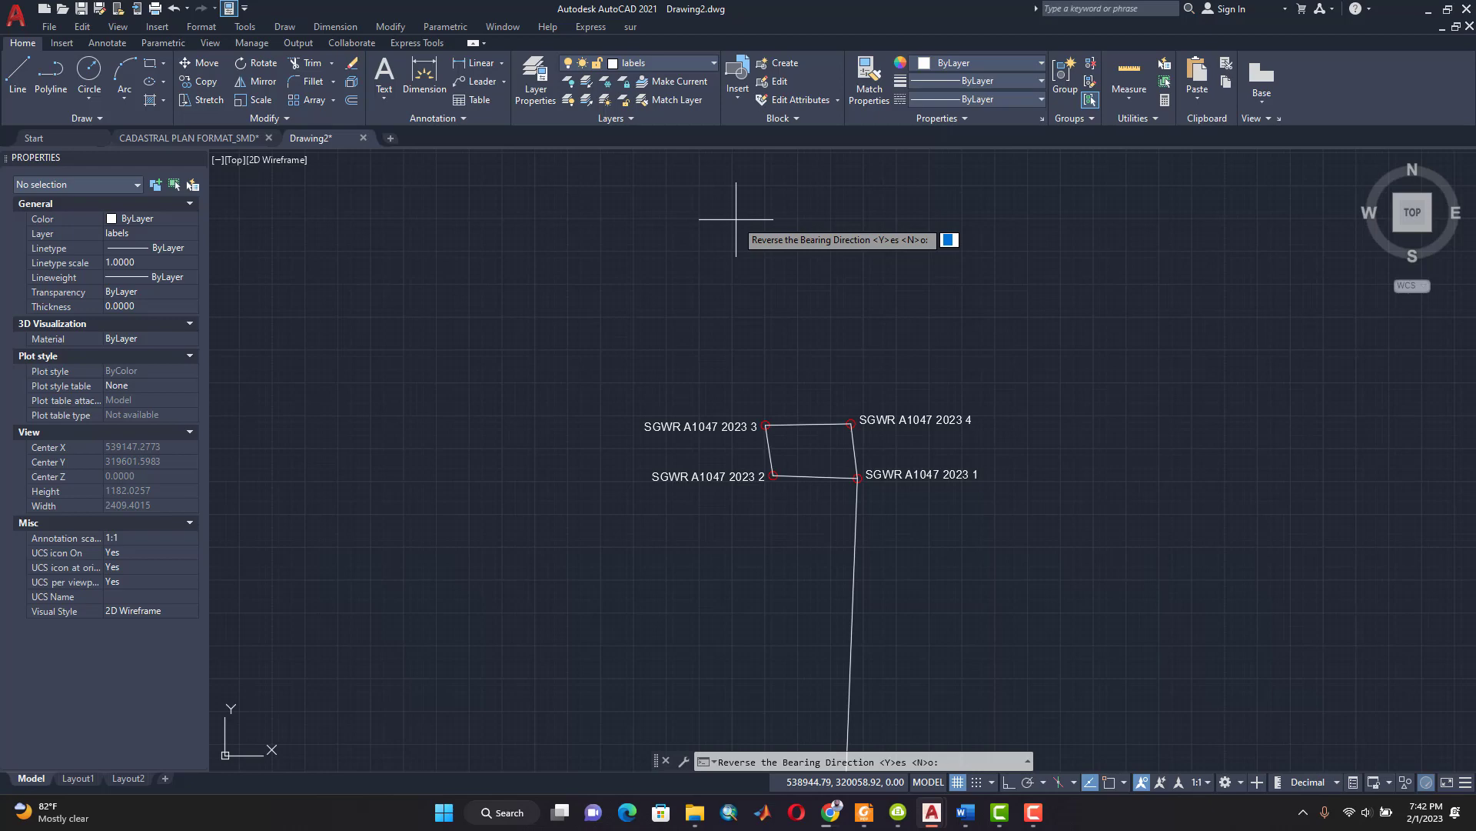
{"action": "type", "text": "N"}
{"action": "key", "text": "Return"}
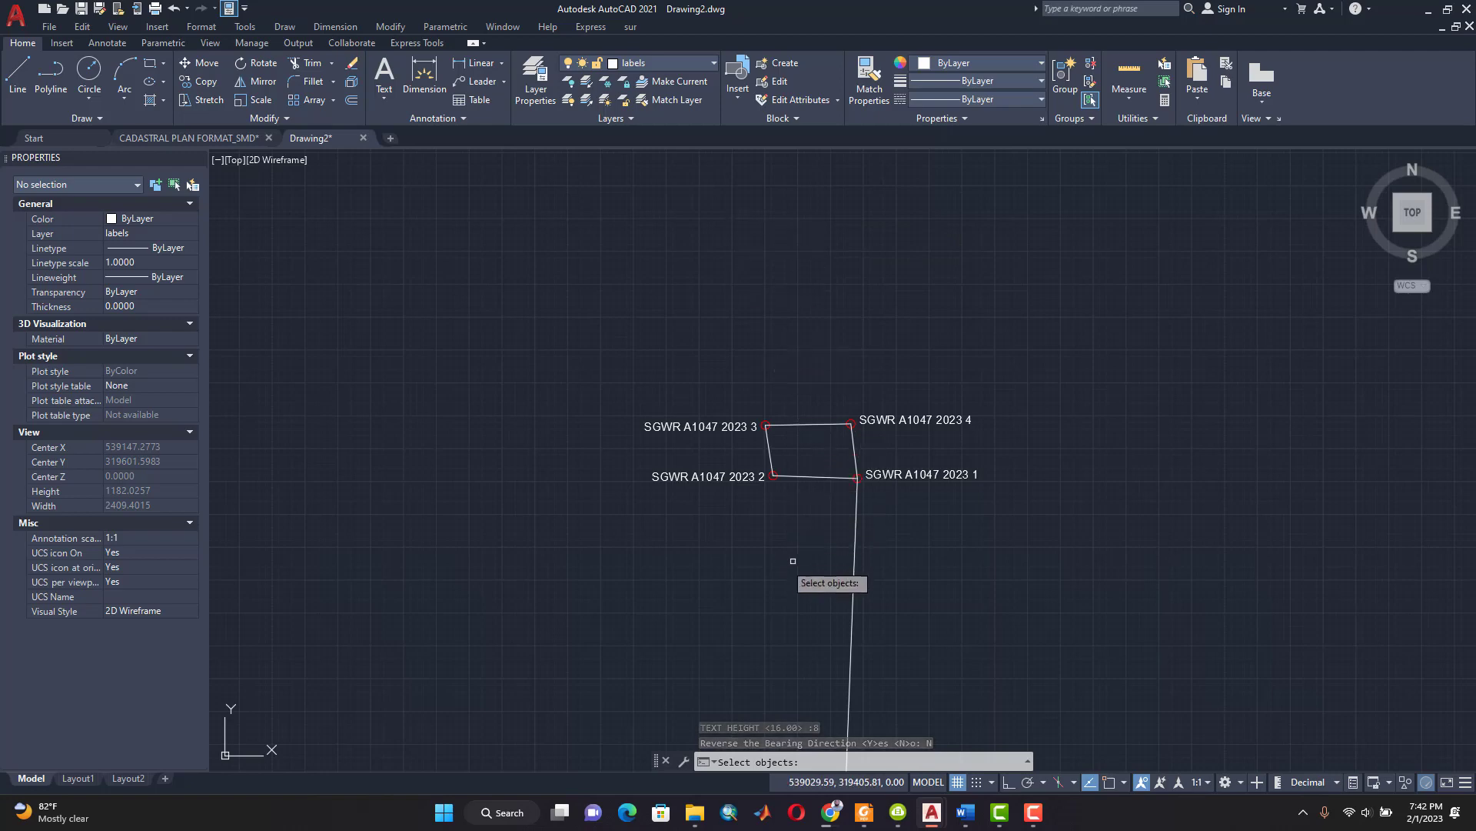
Step: Generate bearing and distance labels for the long tie line and the four boundary lines between SGWR A1047 2023 1, 2, 3 and 4
{"action": "left_click", "coordinate": [856, 537]}
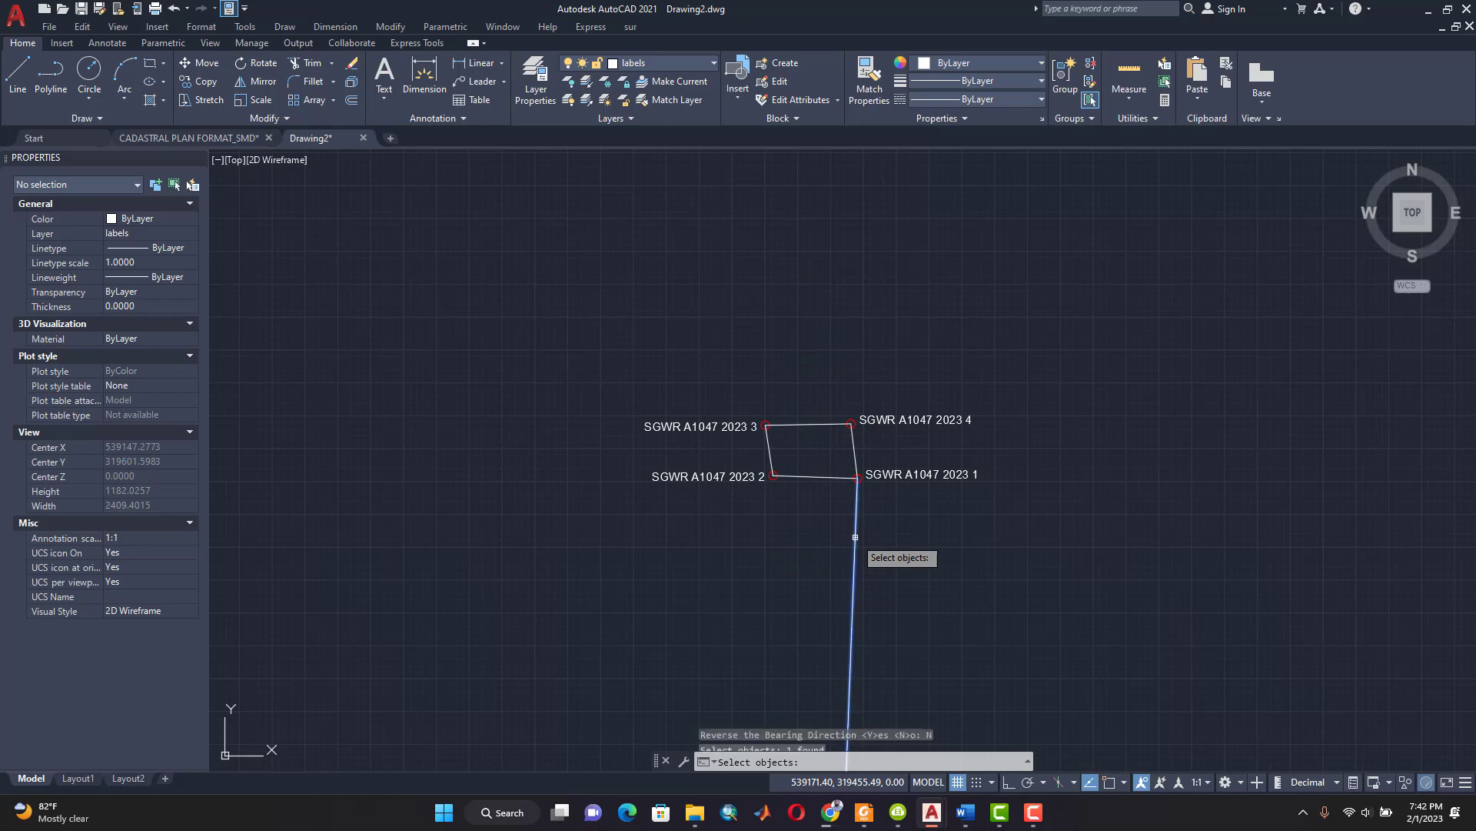
{"action": "left_click", "coordinate": [816, 475]}
{"action": "left_click", "coordinate": [807, 482]}
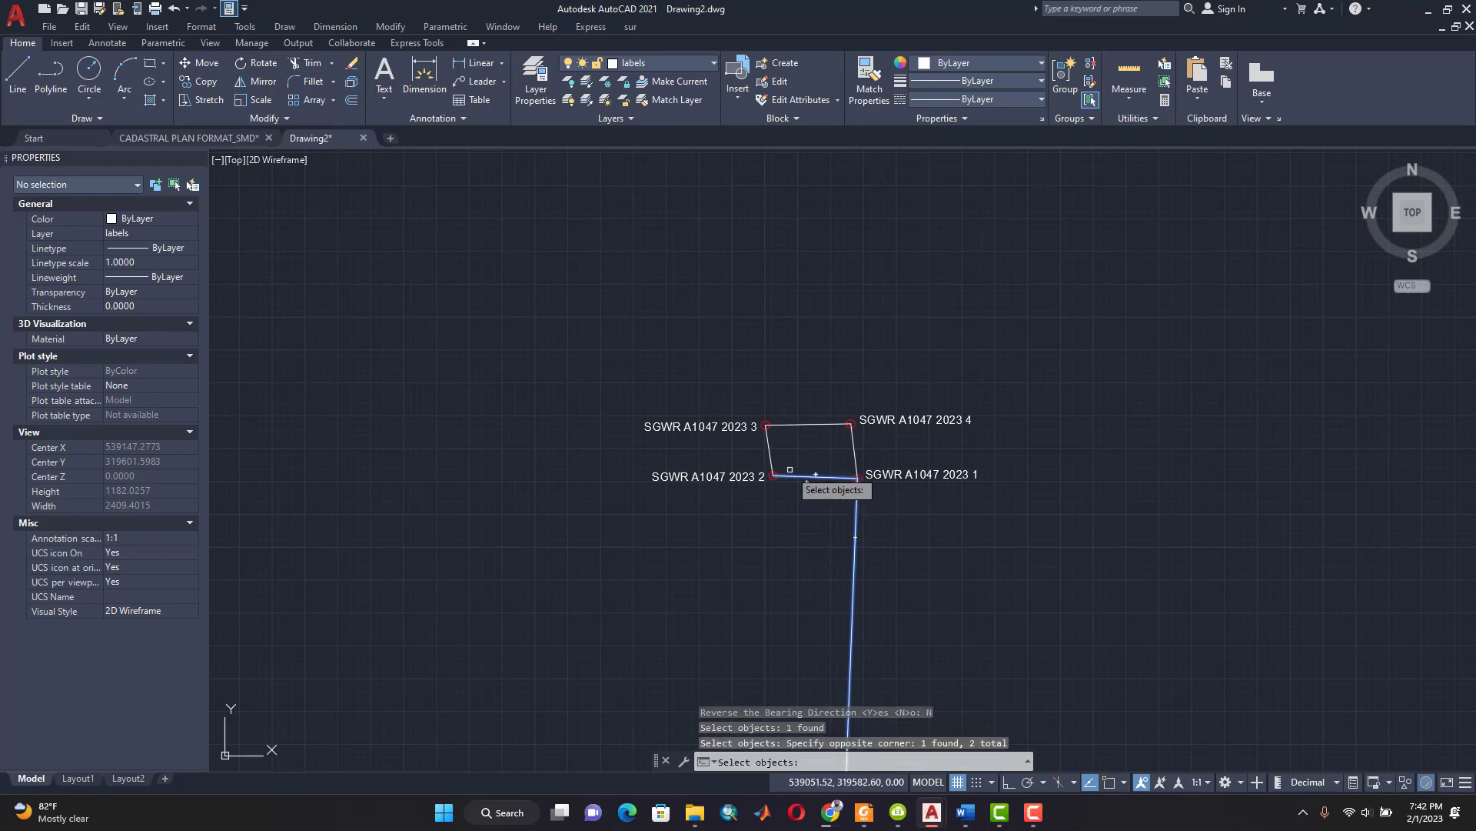
{"action": "left_click", "coordinate": [771, 449]}
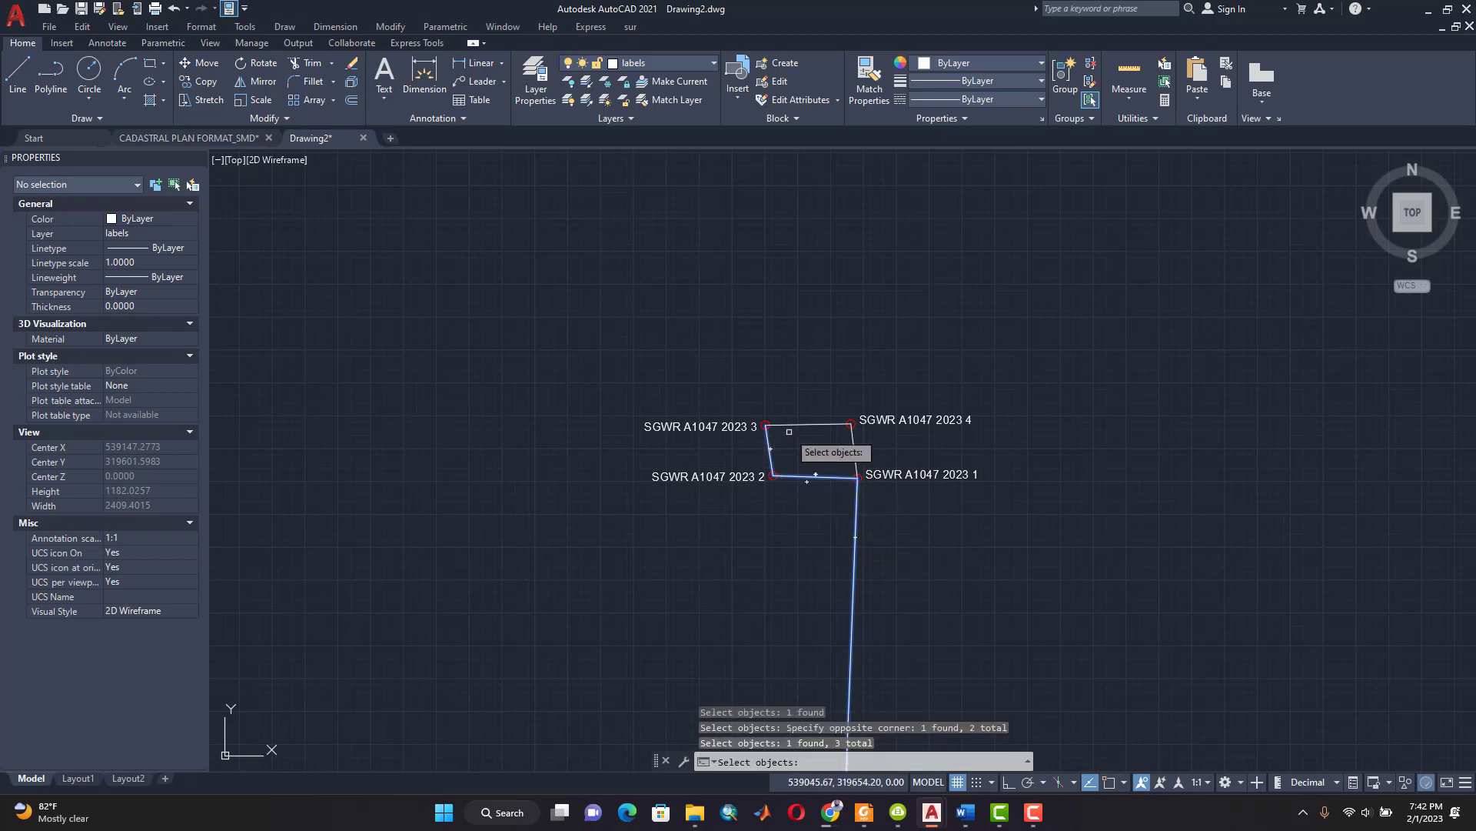
{"action": "left_click", "coordinate": [792, 423]}
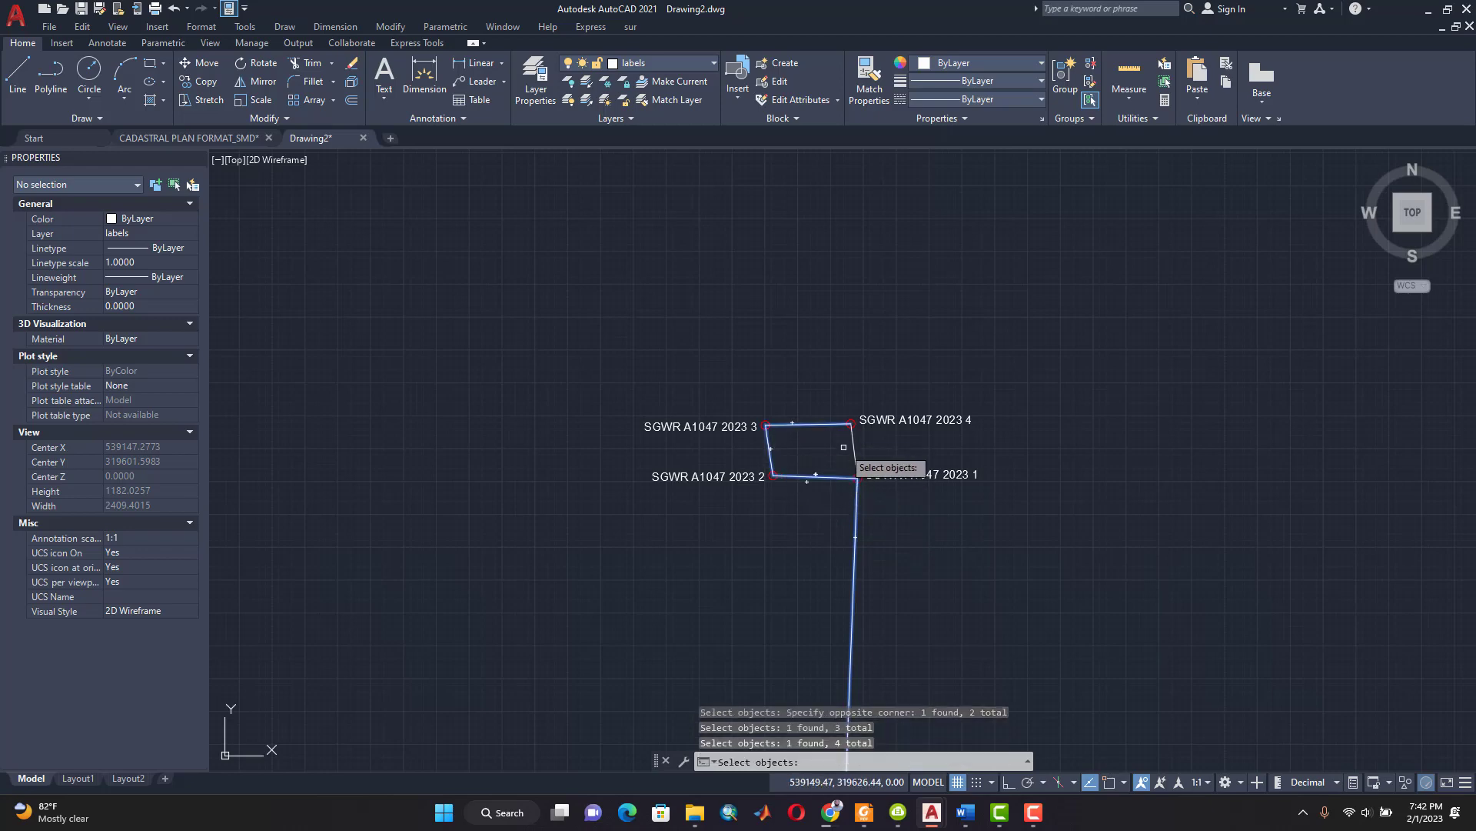
{"action": "left_click", "coordinate": [852, 442]}
{"action": "scroll", "coordinate": [852, 442], "scroll_direction": "up", "scroll_amount": 6}
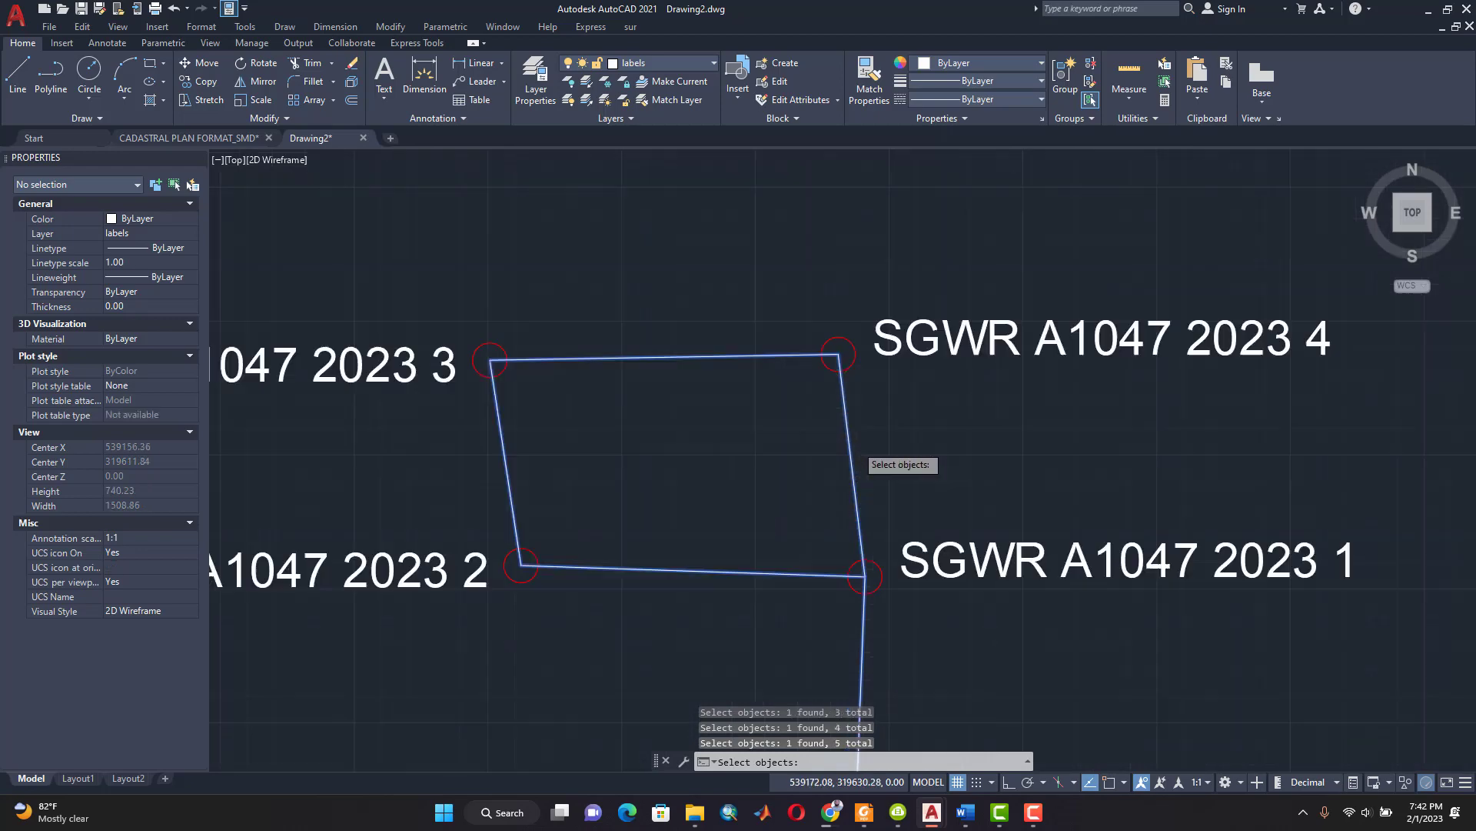
{"action": "scroll", "coordinate": [855, 444], "scroll_direction": "down", "scroll_amount": 2}
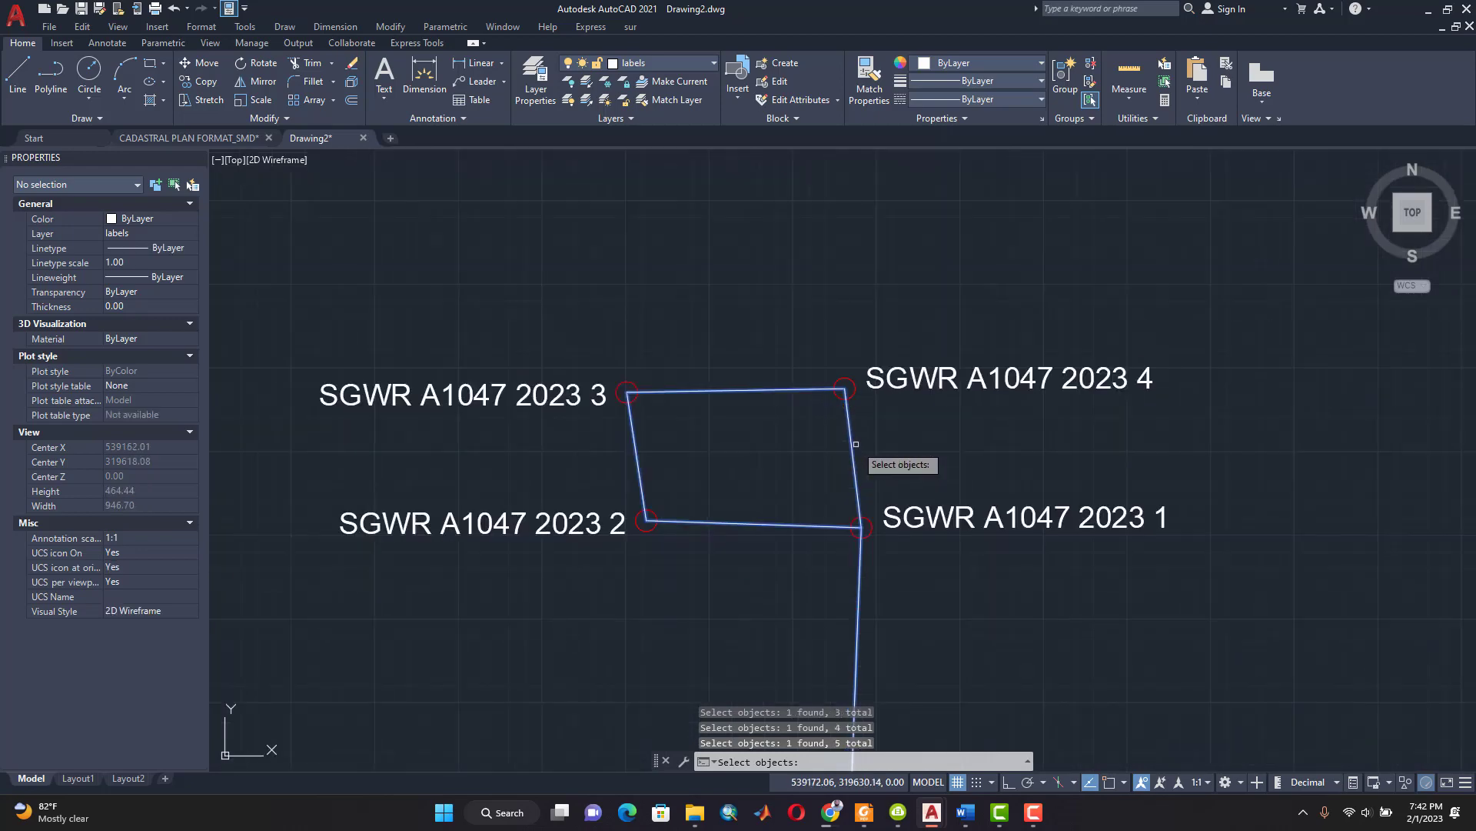
{"action": "key", "text": "Return"}
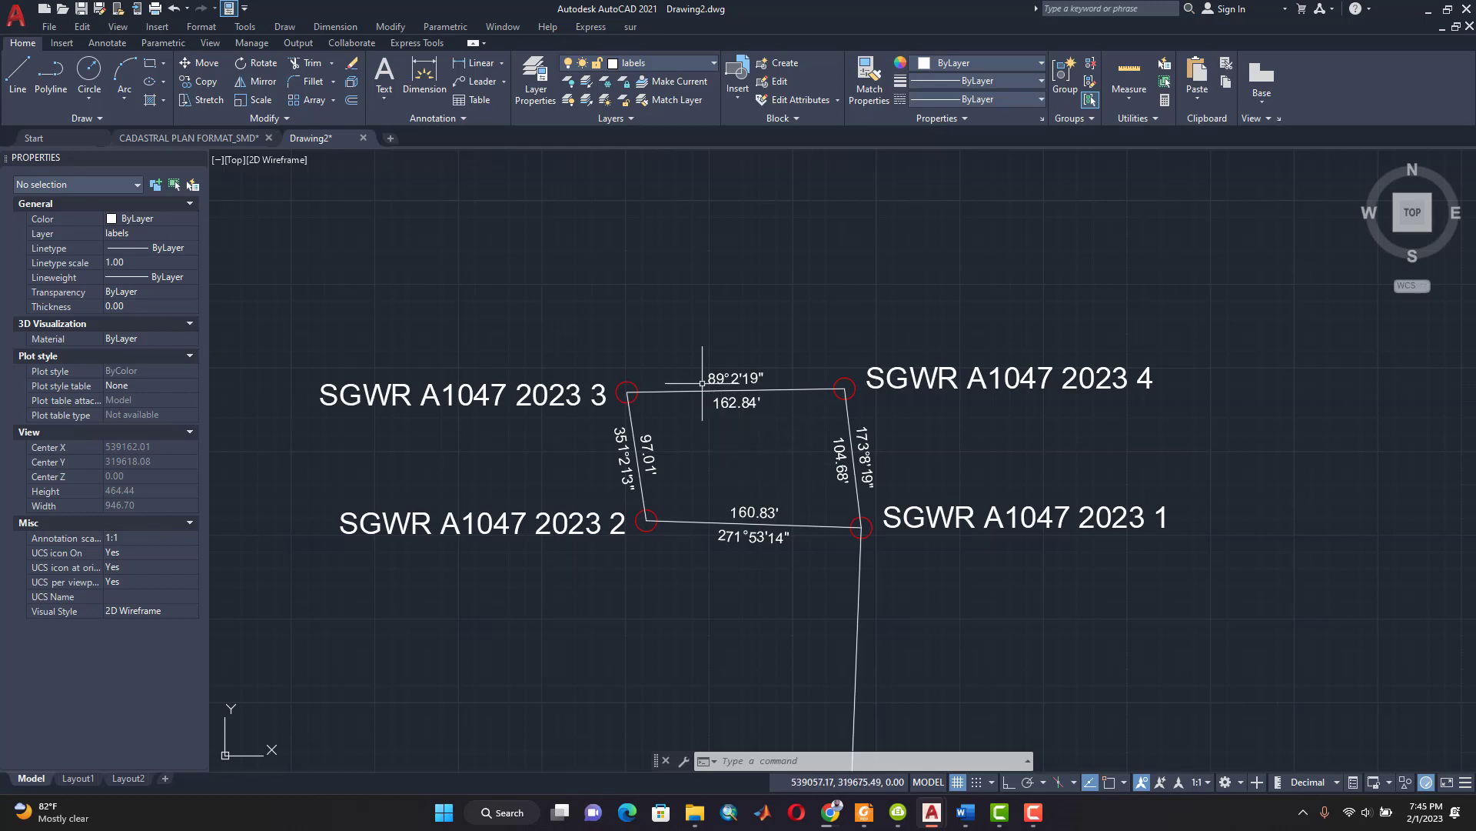
Step: Follow the long tie line south from SGWR A1047 2023 1 to locate its bearing and distance labels at the midpoint
{"action": "scroll", "coordinate": [693, 372], "scroll_direction": "down", "scroll_amount": 10}
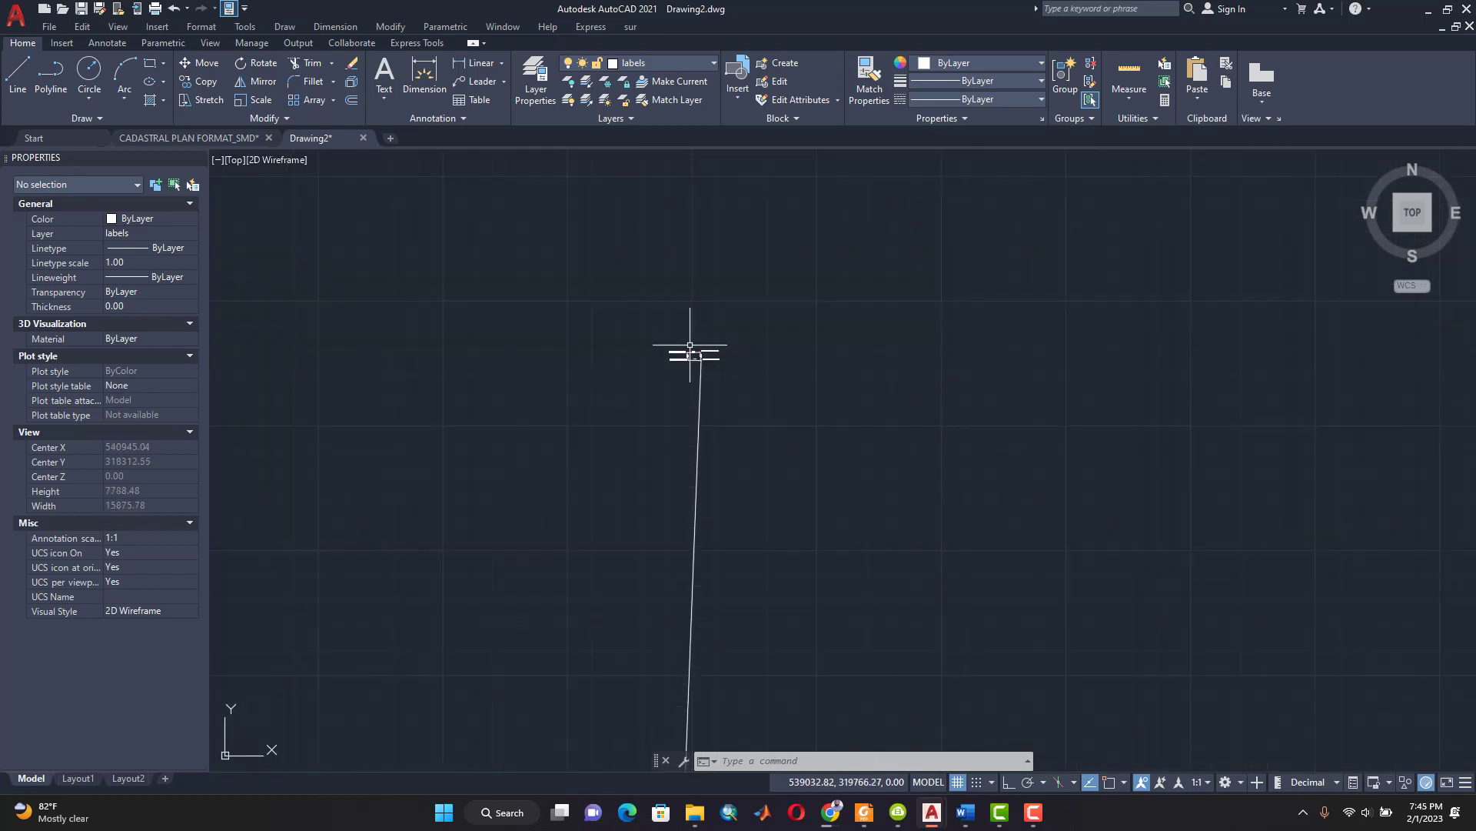
{"action": "scroll", "coordinate": [702, 385], "scroll_direction": "down", "scroll_amount": 15}
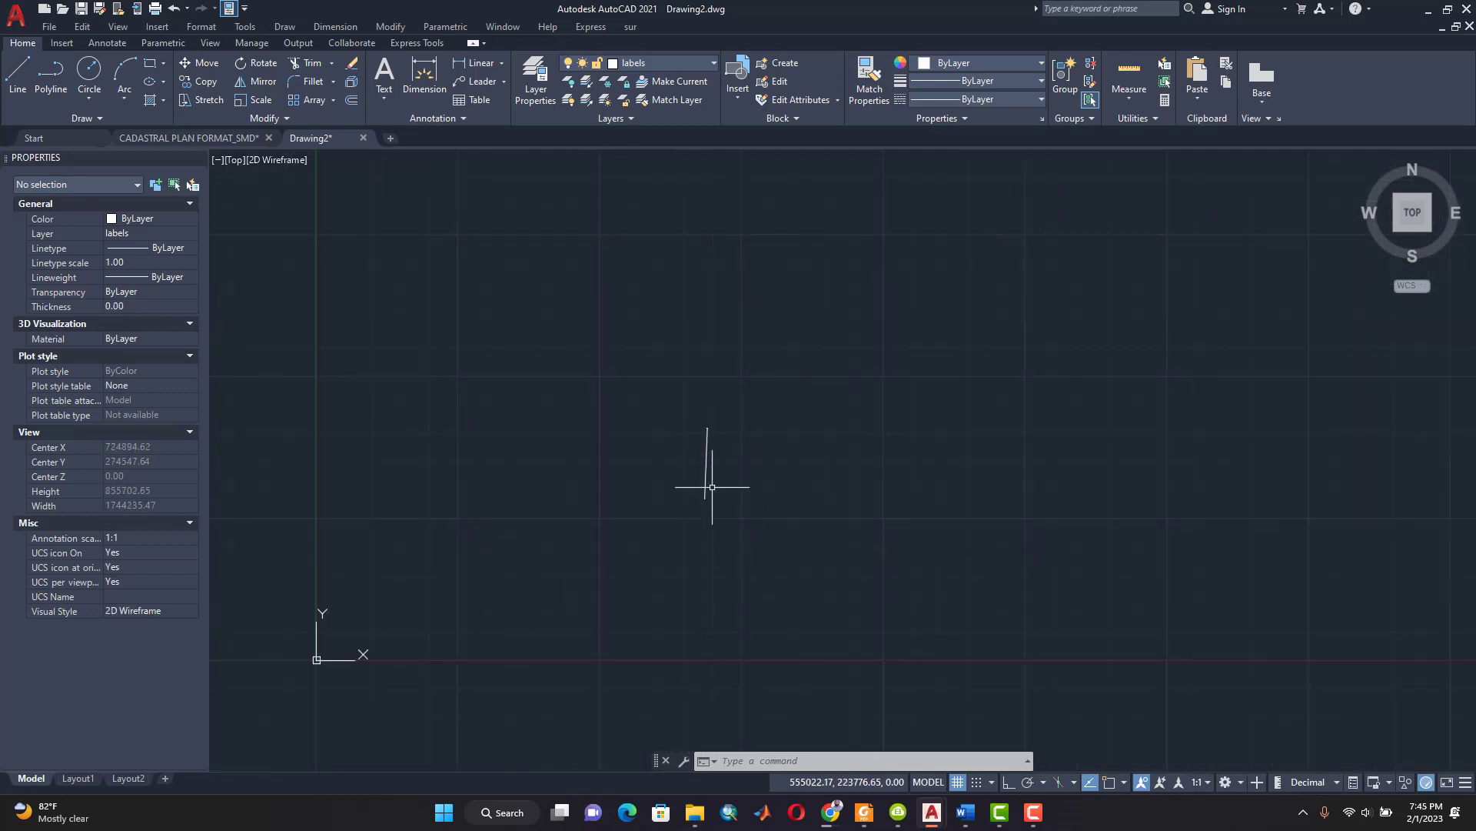
{"action": "scroll", "coordinate": [705, 477], "scroll_direction": "up", "scroll_amount": 12}
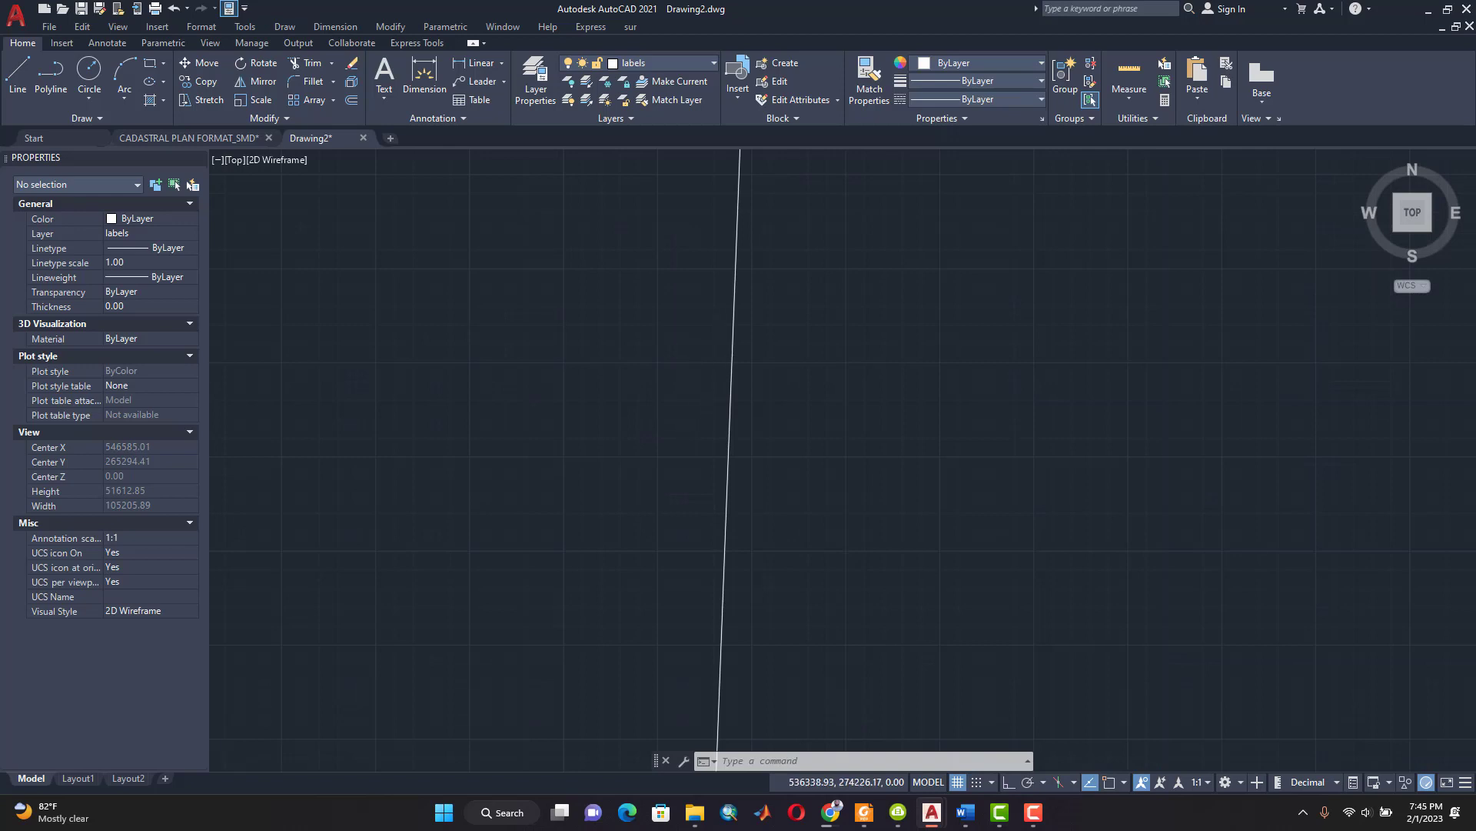
{"action": "scroll", "coordinate": [738, 500], "scroll_direction": "down", "scroll_amount": 6}
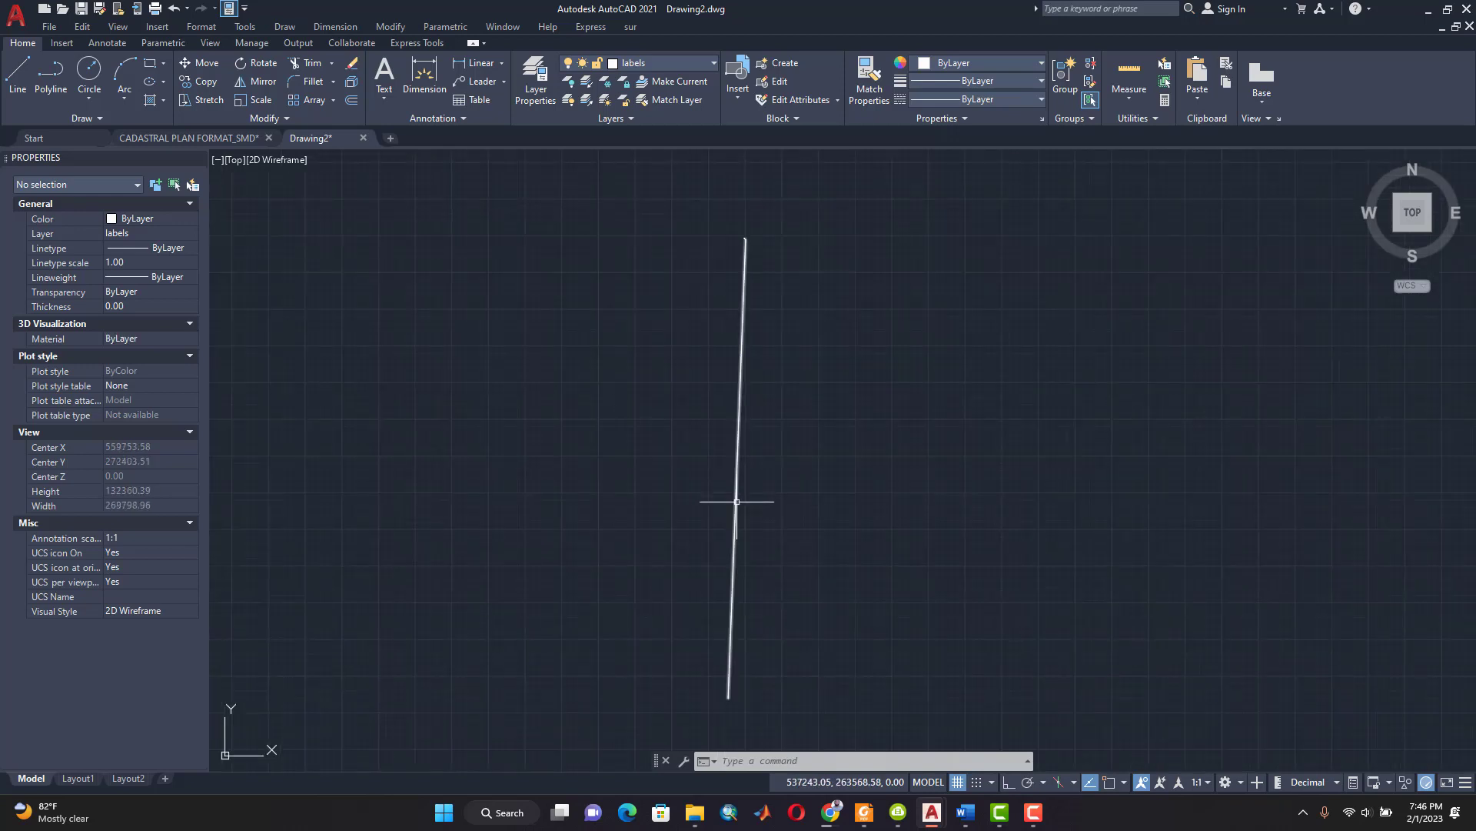
{"action": "scroll", "coordinate": [736, 502], "scroll_direction": "up", "scroll_amount": 6}
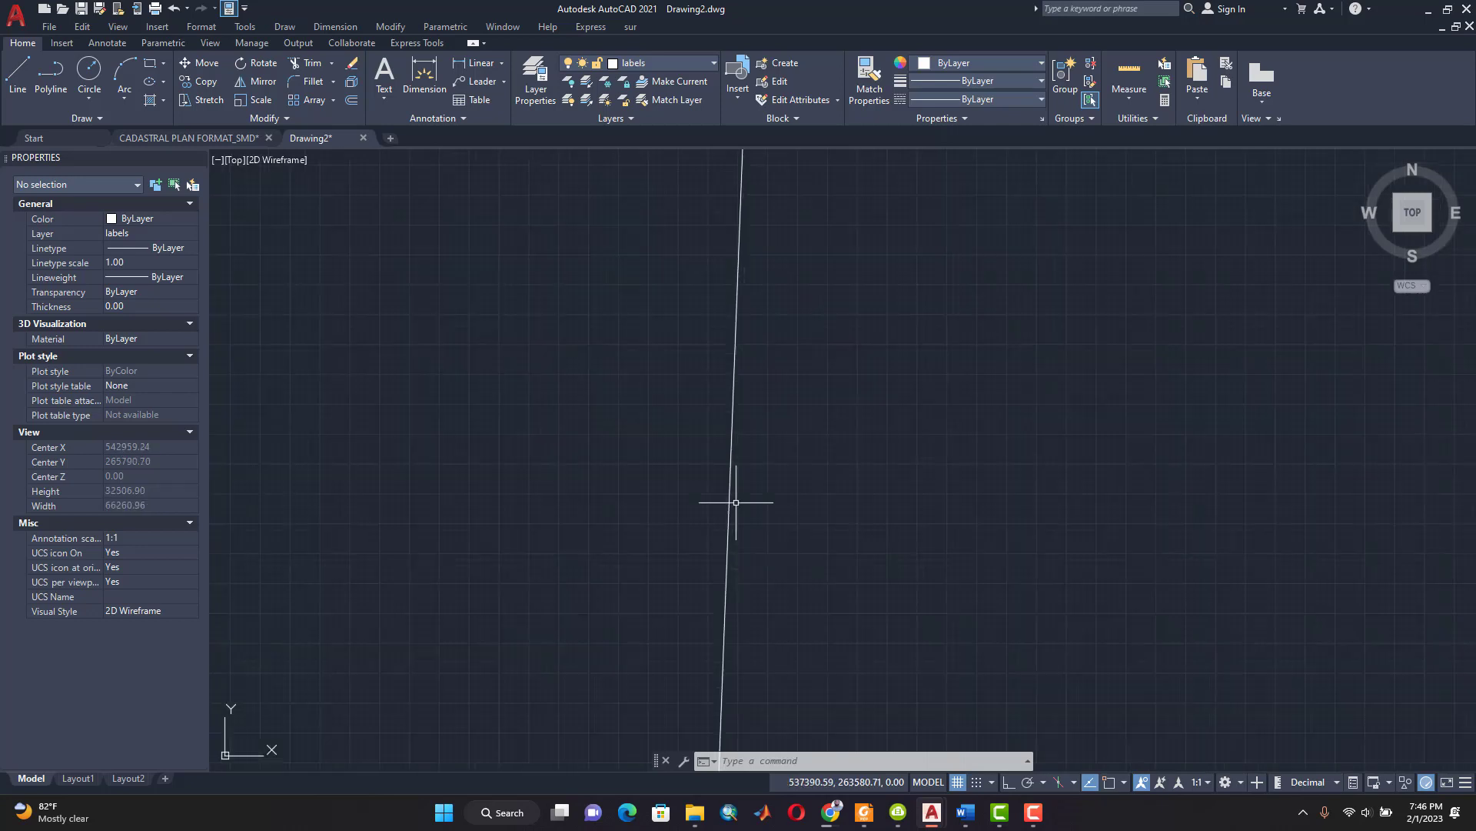
{"action": "scroll", "coordinate": [722, 407], "scroll_direction": "up", "scroll_amount": 4}
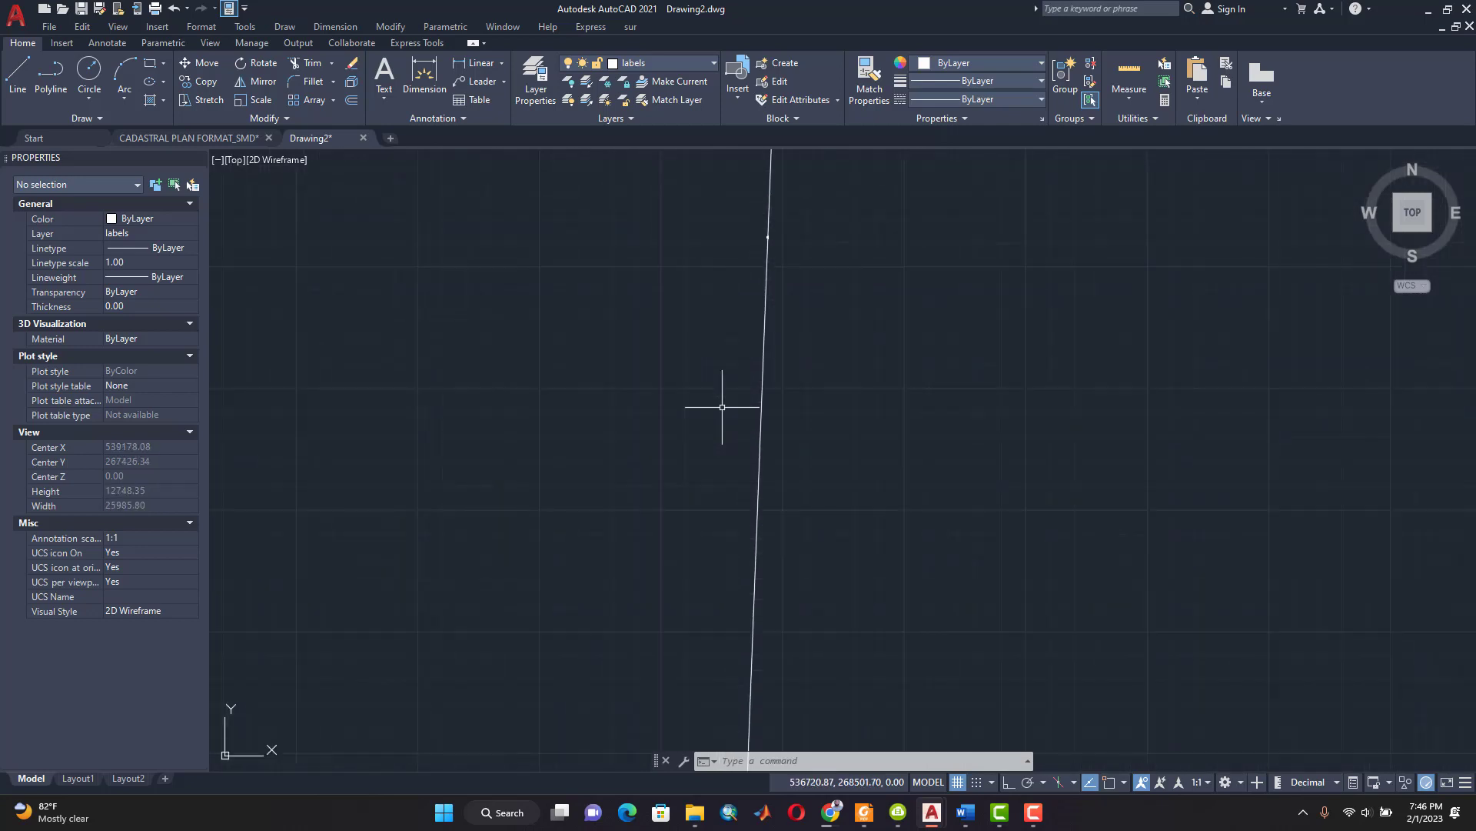
{"action": "left_click", "coordinate": [756, 377]}
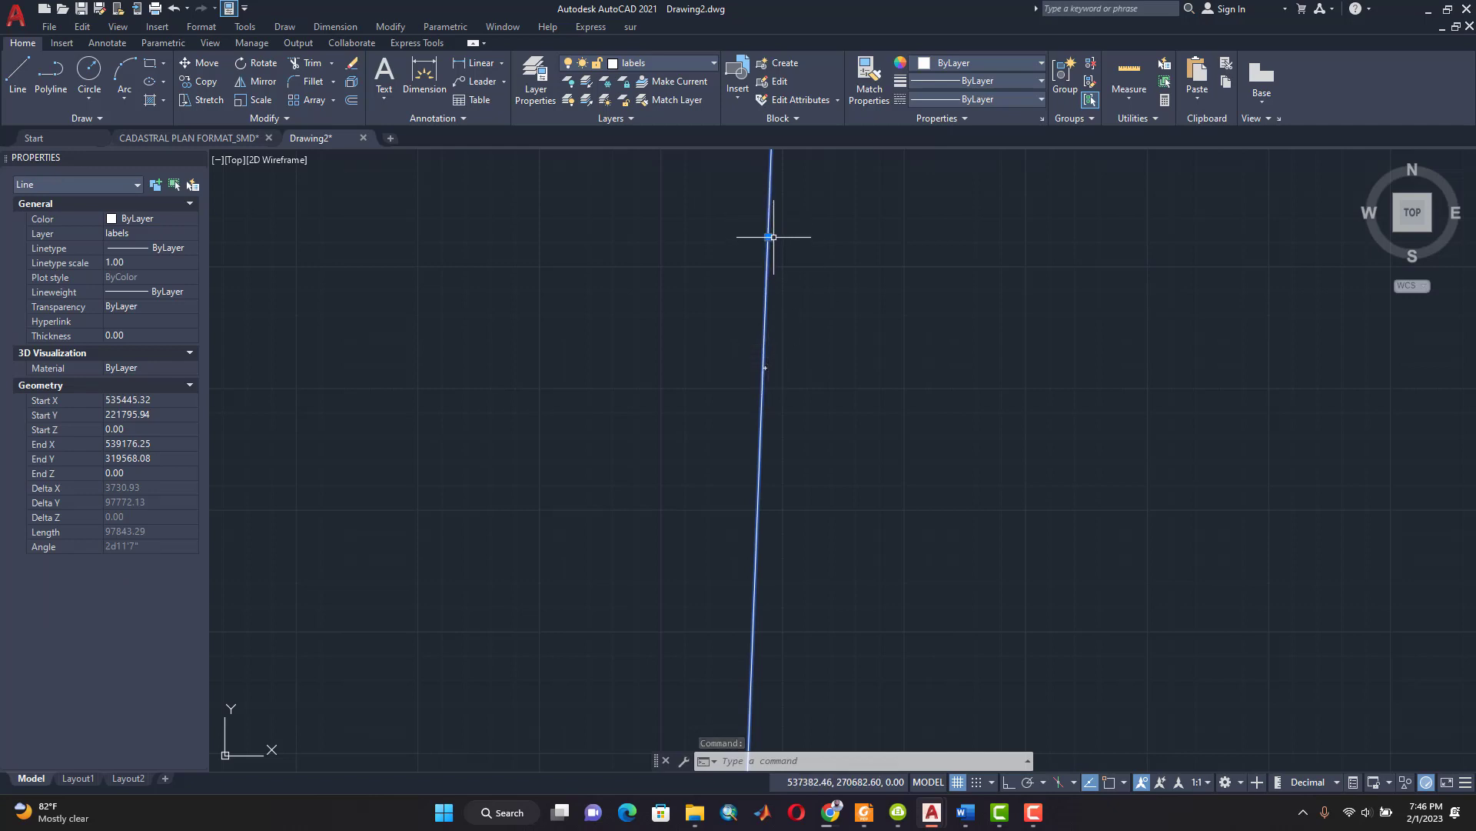
{"action": "middle_click_drag", "start_coordinate": [774, 236], "coordinate": [749, 422]}
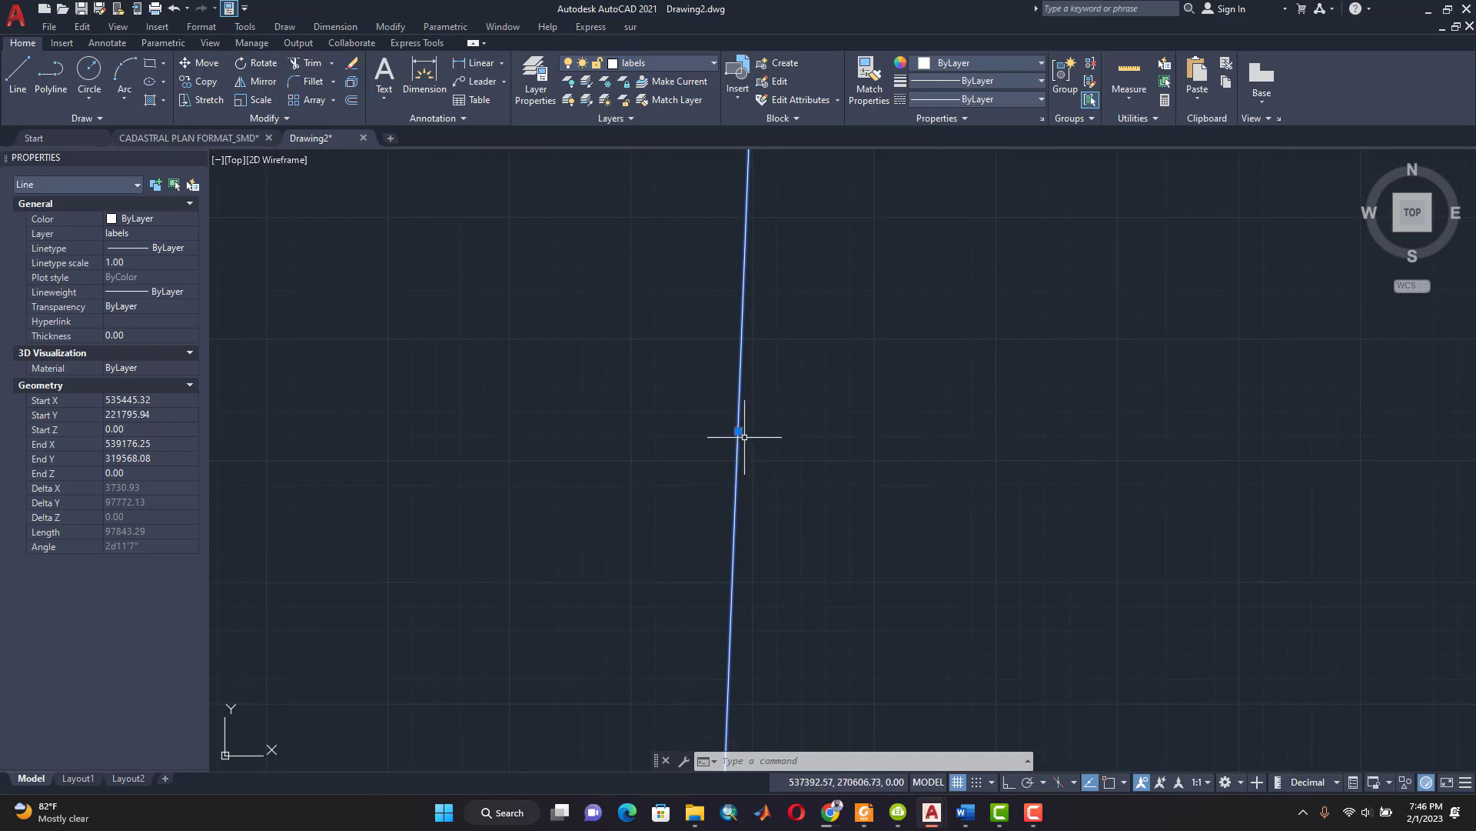
{"action": "middle_click_drag", "start_coordinate": [741, 428], "coordinate": [720, 407]}
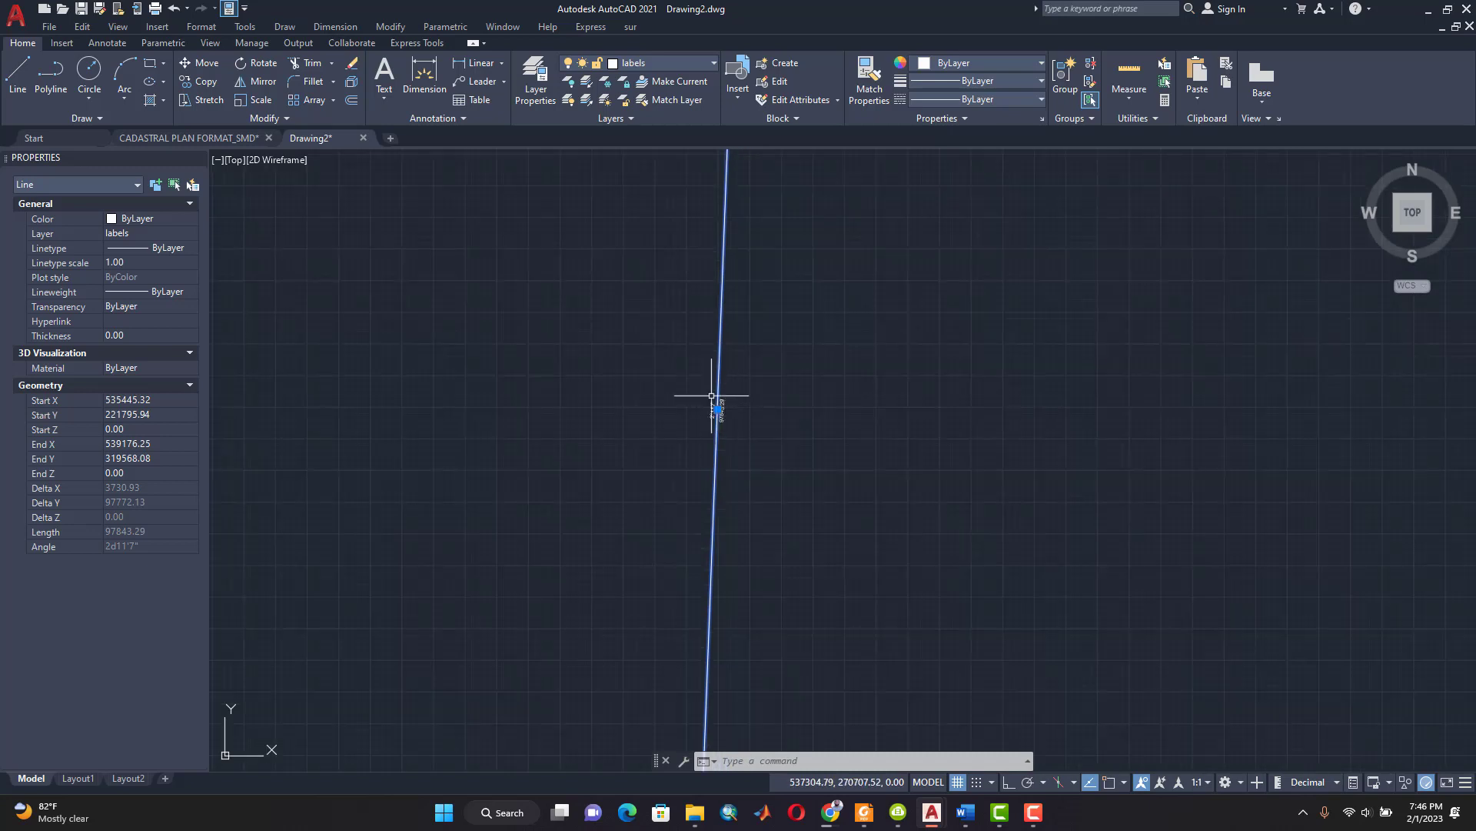
{"action": "scroll", "coordinate": [722, 419], "scroll_direction": "up", "scroll_amount": 5}
{"action": "scroll", "coordinate": [725, 428], "scroll_direction": "down", "scroll_amount": 1}
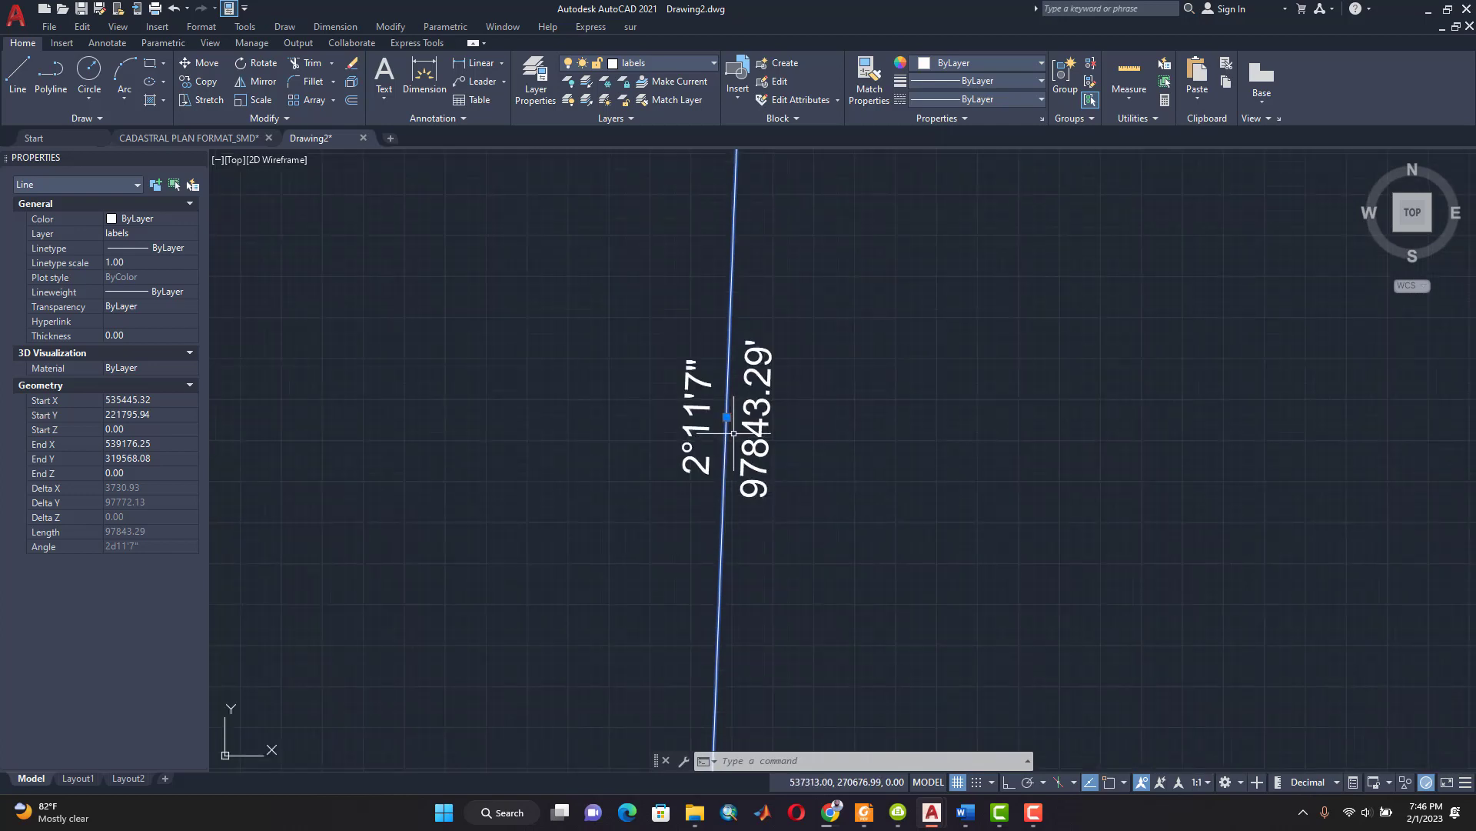
{"action": "key", "text": "Escape"}
{"action": "key", "text": "Escape"}
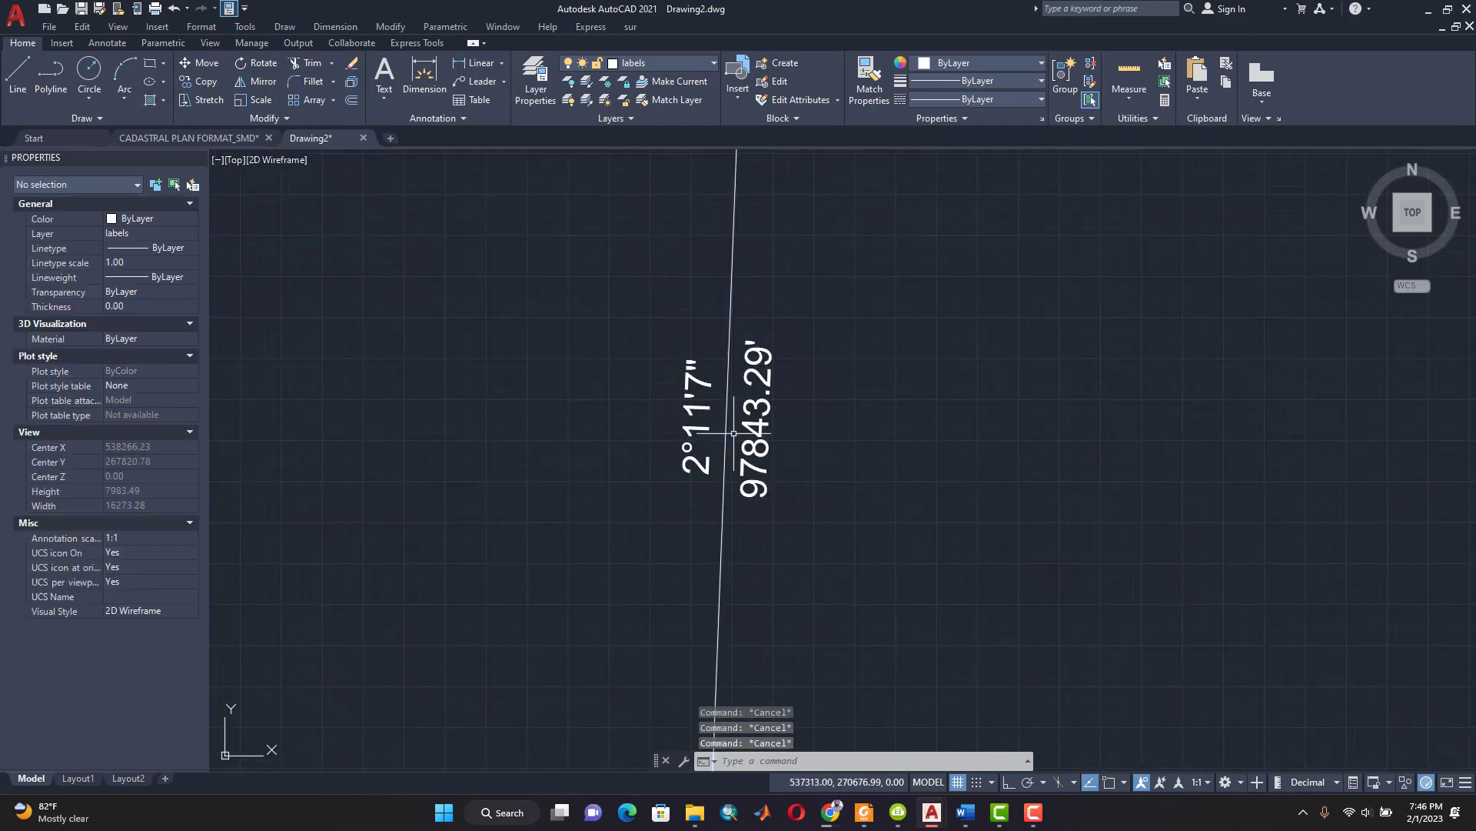
Step: Move the tie line's bearing and distance labels together along the line to just below SGWR A1047 2023 1
{"action": "left_click", "coordinate": [697, 404]}
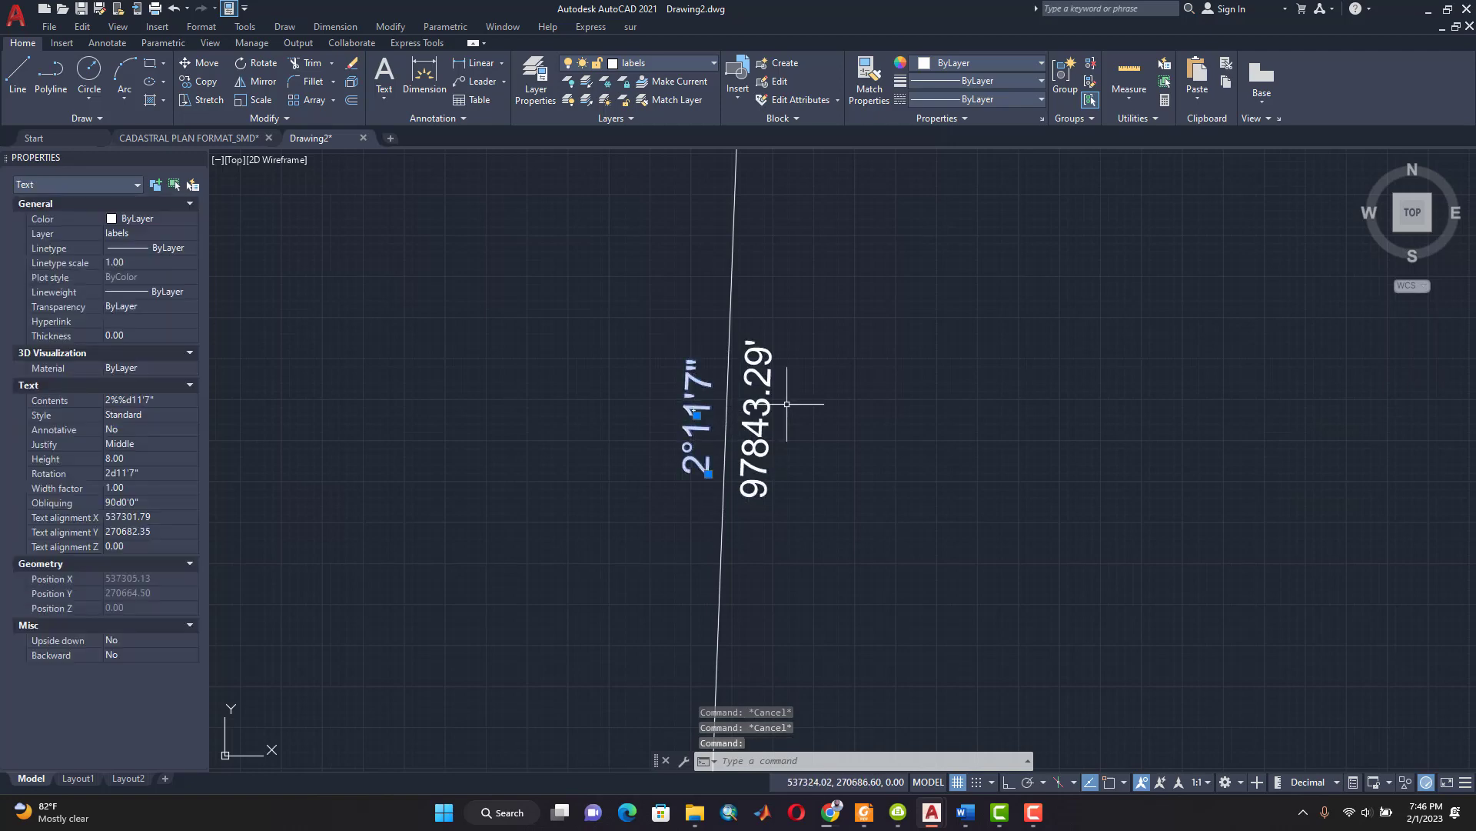
{"action": "left_click", "coordinate": [761, 403]}
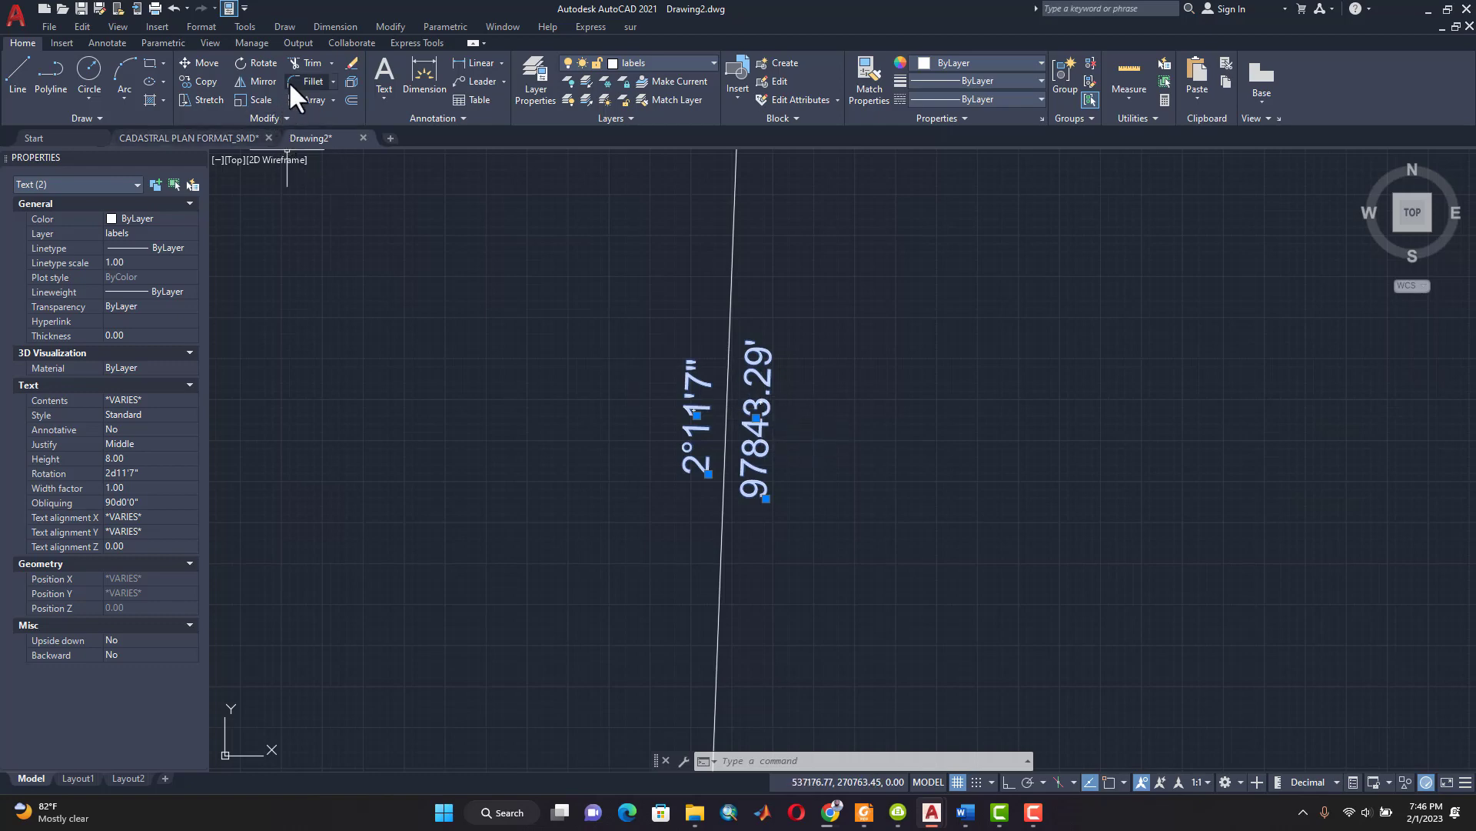
{"action": "left_click", "coordinate": [197, 62]}
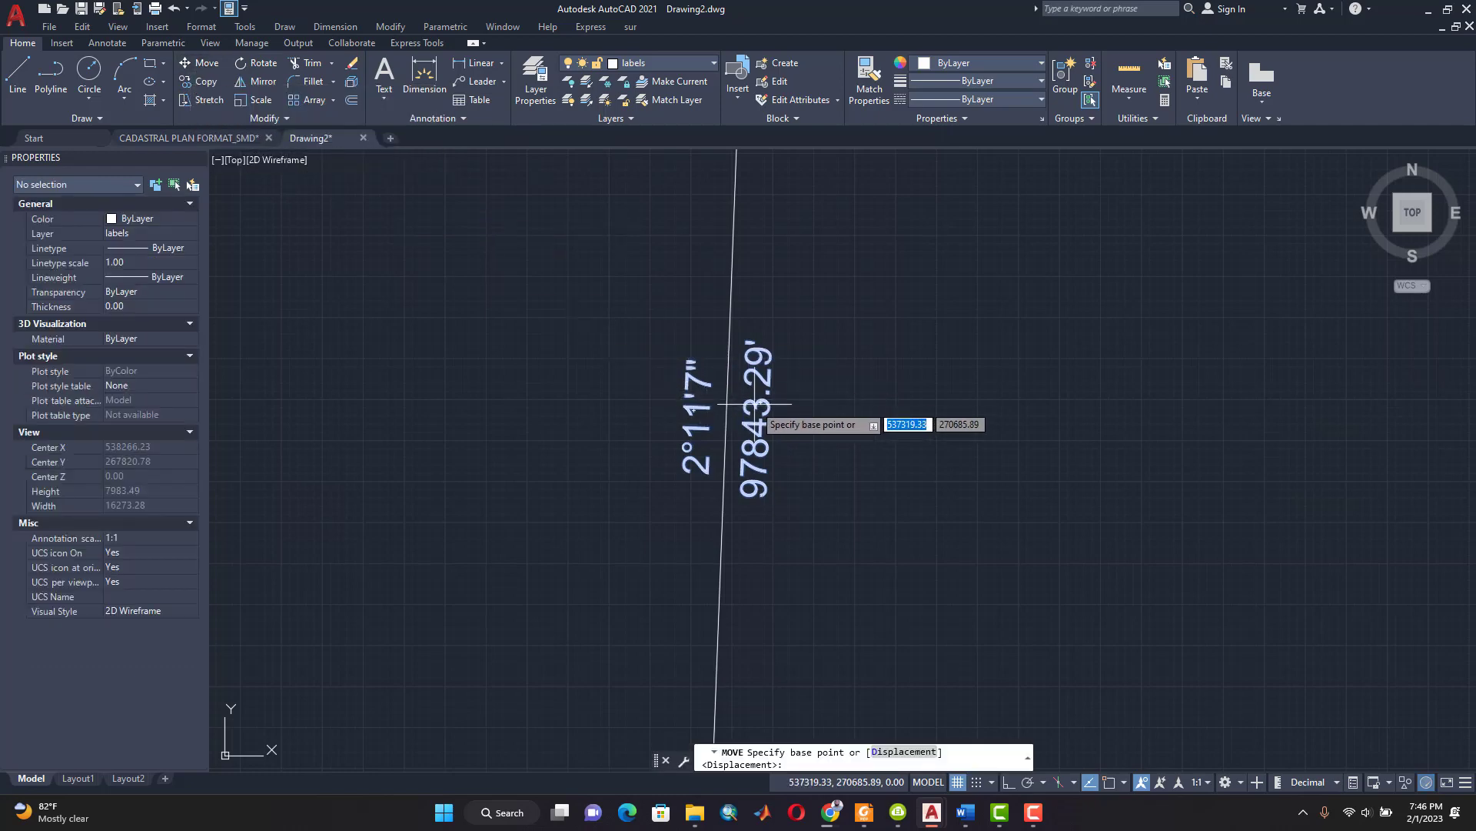
{"action": "left_click", "coordinate": [704, 362]}
{"action": "scroll", "coordinate": [837, 361], "scroll_direction": "down", "scroll_amount": 5}
{"action": "scroll", "coordinate": [846, 338], "scroll_direction": "down", "scroll_amount": 5}
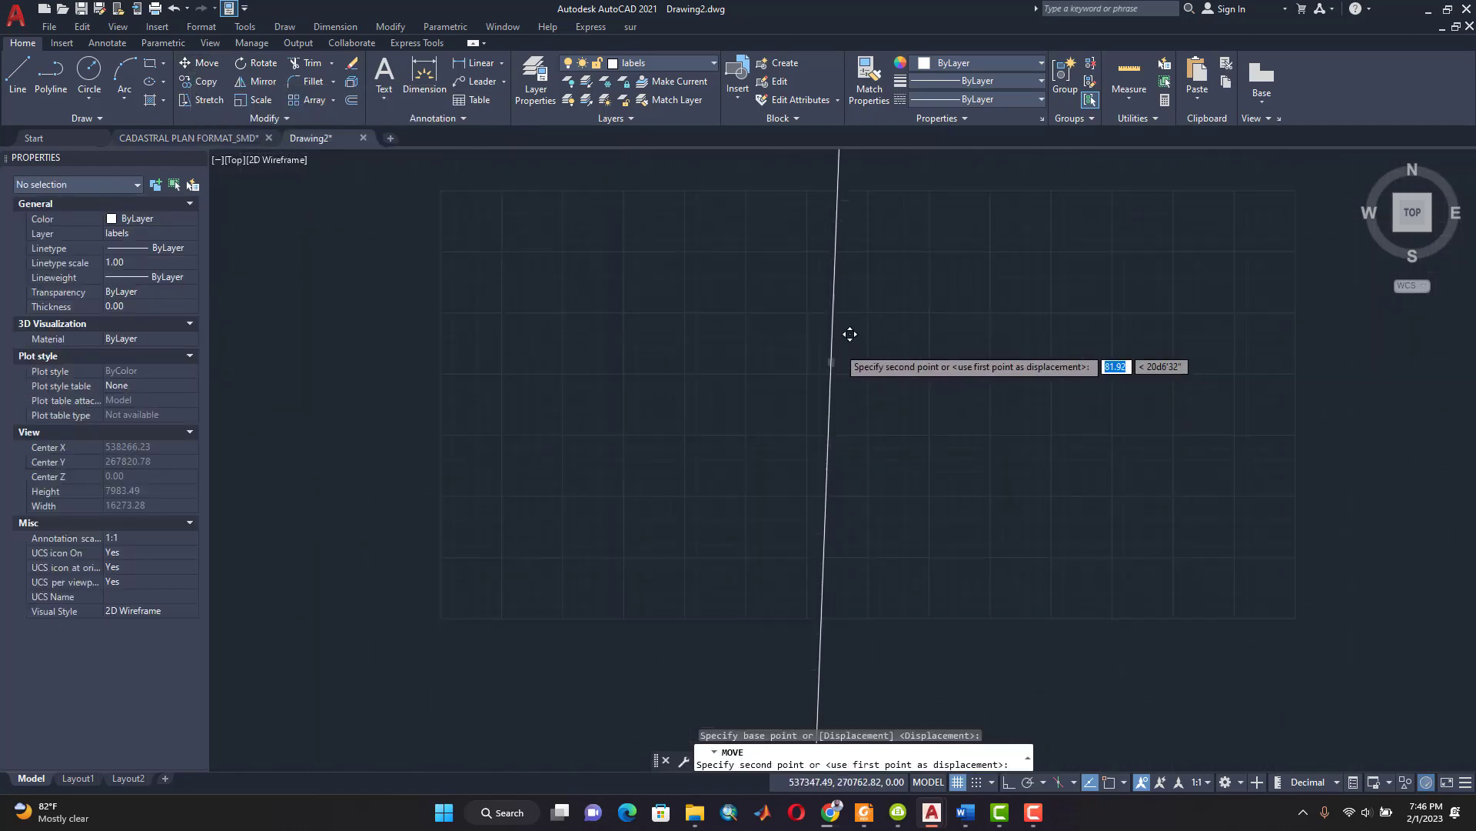
{"action": "middle_click_drag", "start_coordinate": [824, 320], "coordinate": [775, 609]}
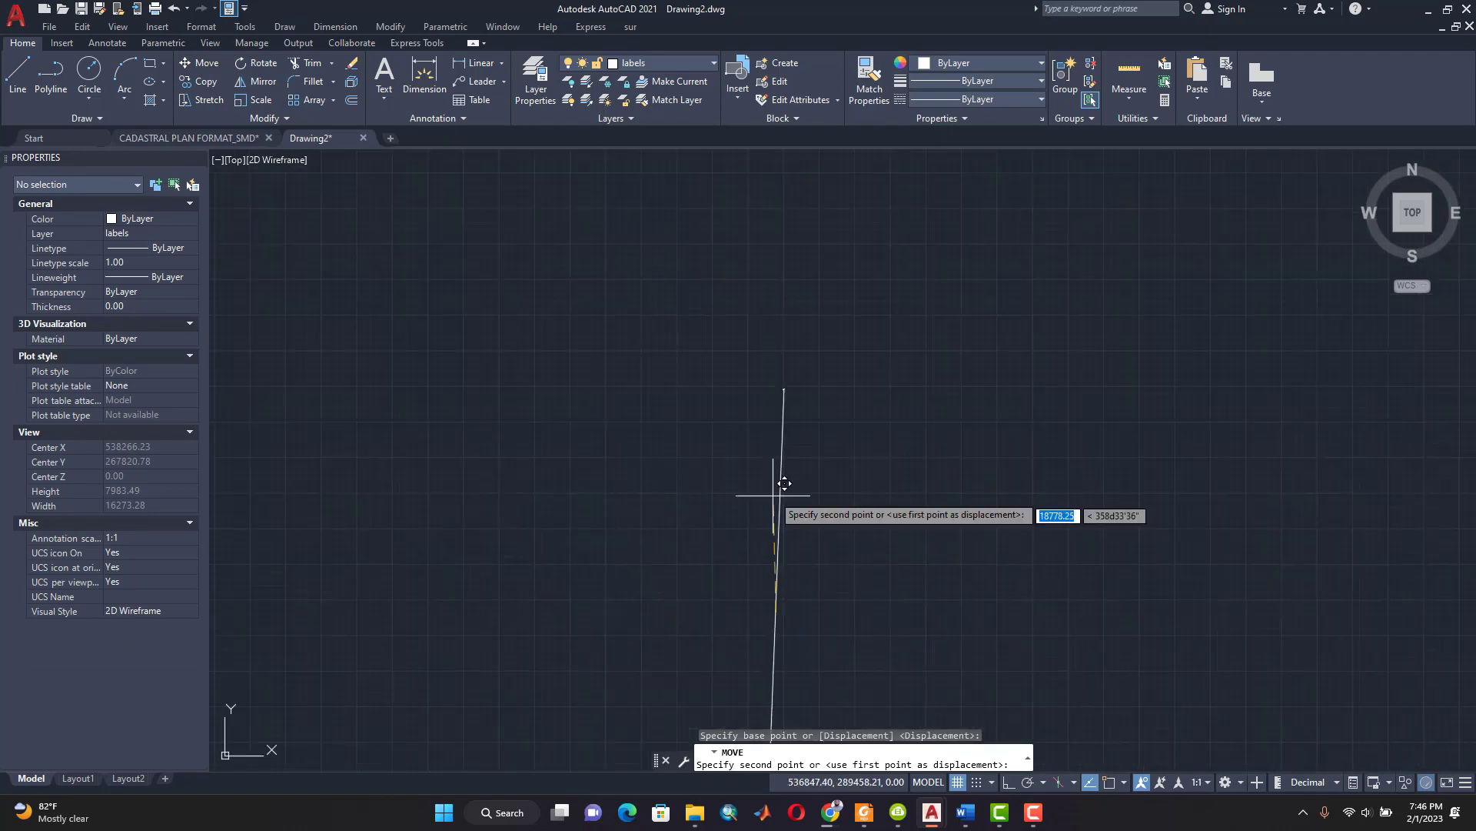
{"action": "scroll", "coordinate": [785, 396], "scroll_direction": "up", "scroll_amount": 5}
{"action": "scroll", "coordinate": [751, 363], "scroll_direction": "up", "scroll_amount": 5}
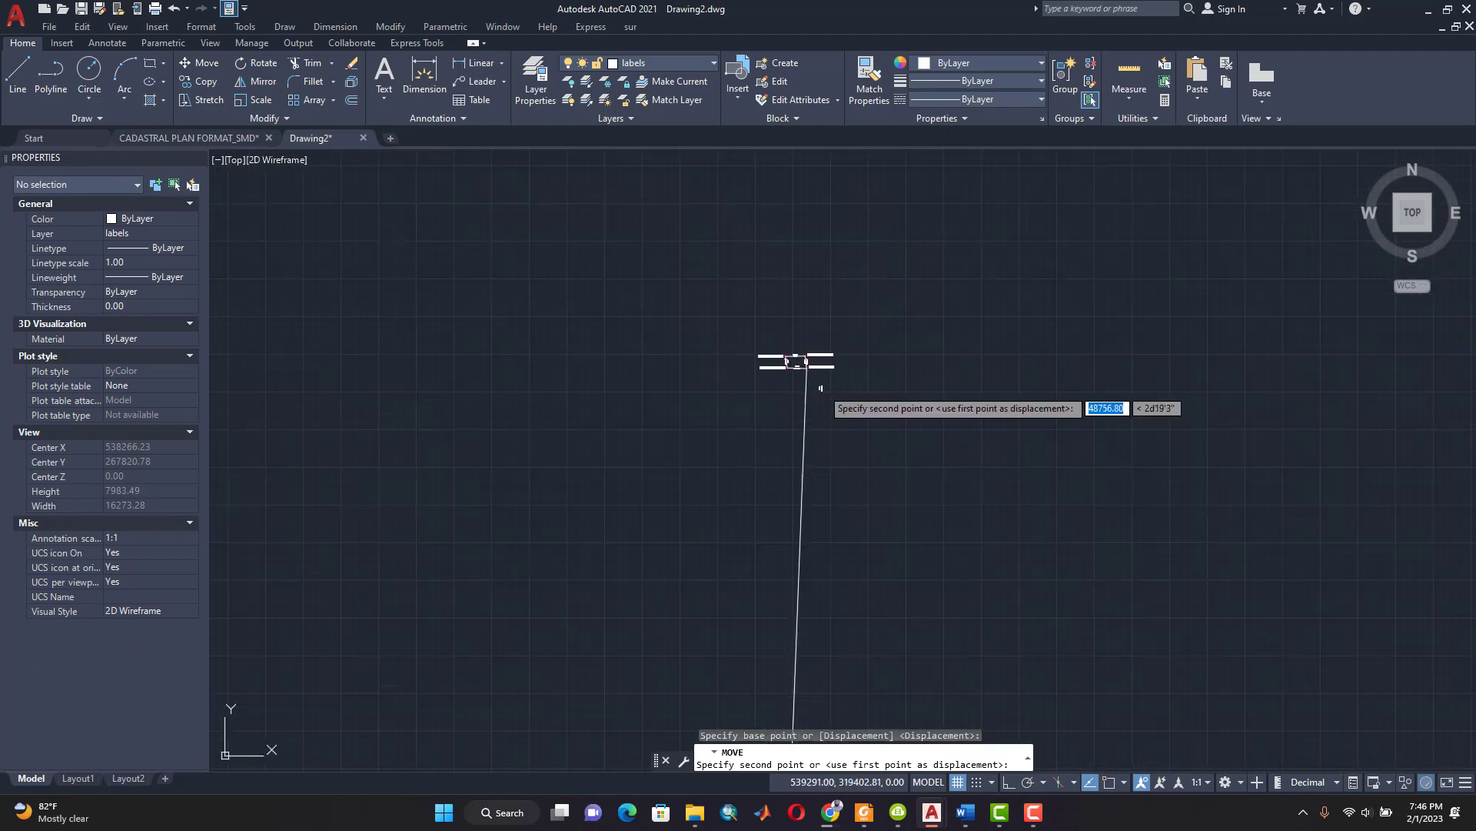
{"action": "scroll", "coordinate": [785, 350], "scroll_direction": "up", "scroll_amount": 6}
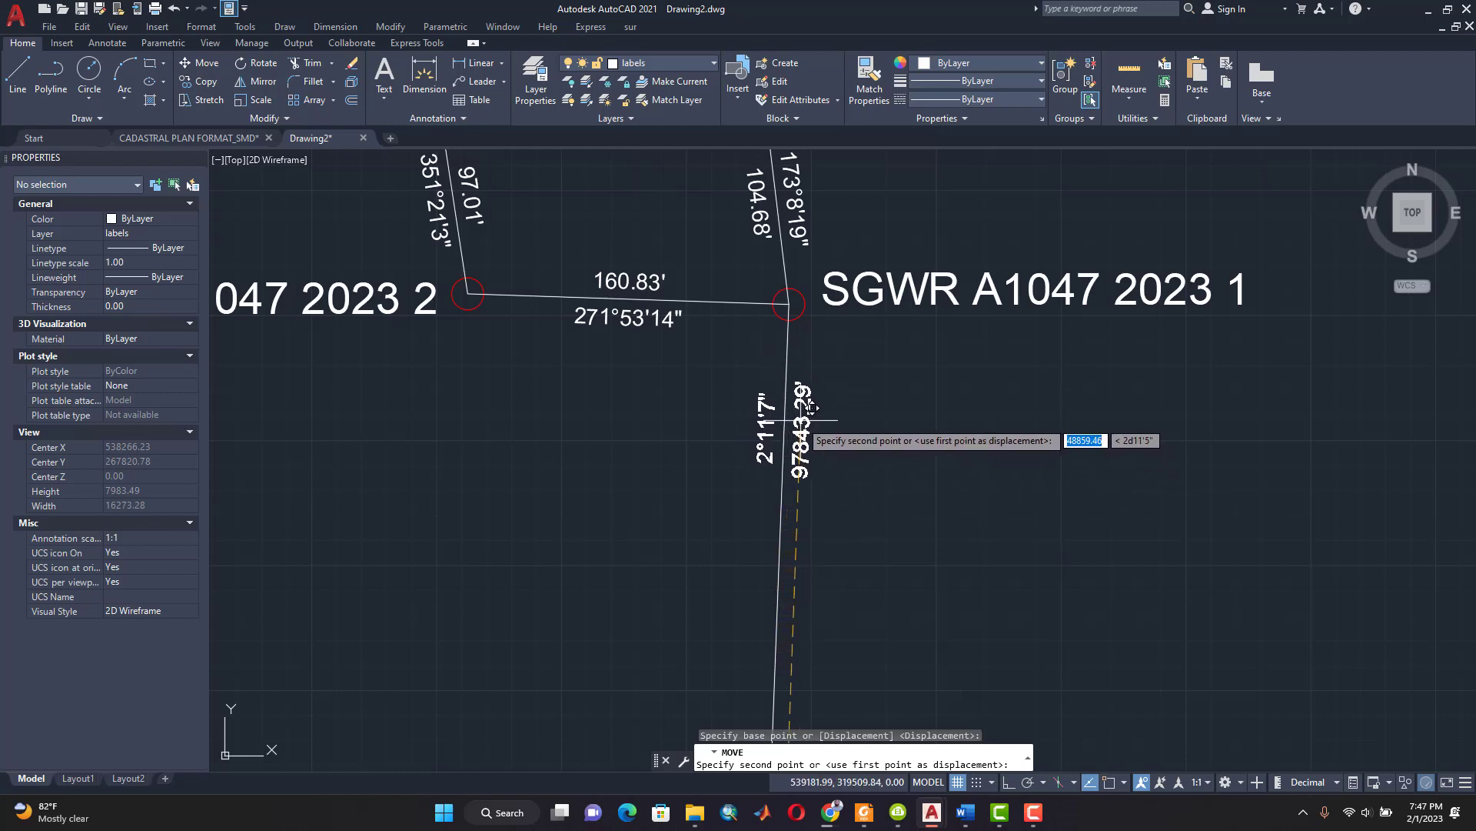
{"action": "left_click", "coordinate": [813, 419]}
Step: Check the bearing and distance labels around the boundary parcel and beside the start of the tie line
{"action": "scroll", "coordinate": [844, 423], "scroll_direction": "down", "scroll_amount": 2}
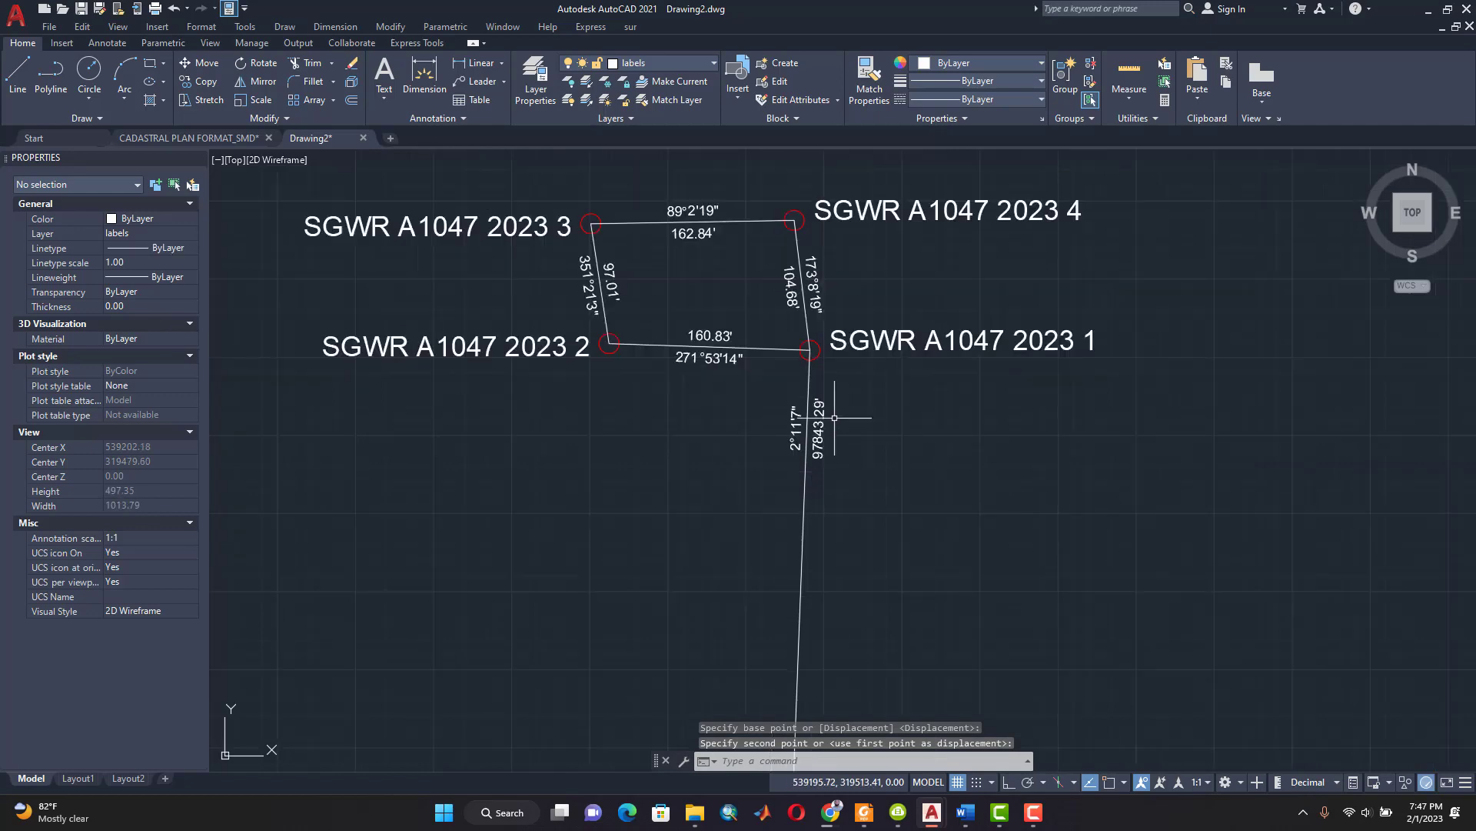
{"action": "scroll", "coordinate": [877, 446], "scroll_direction": "down", "scroll_amount": 5}
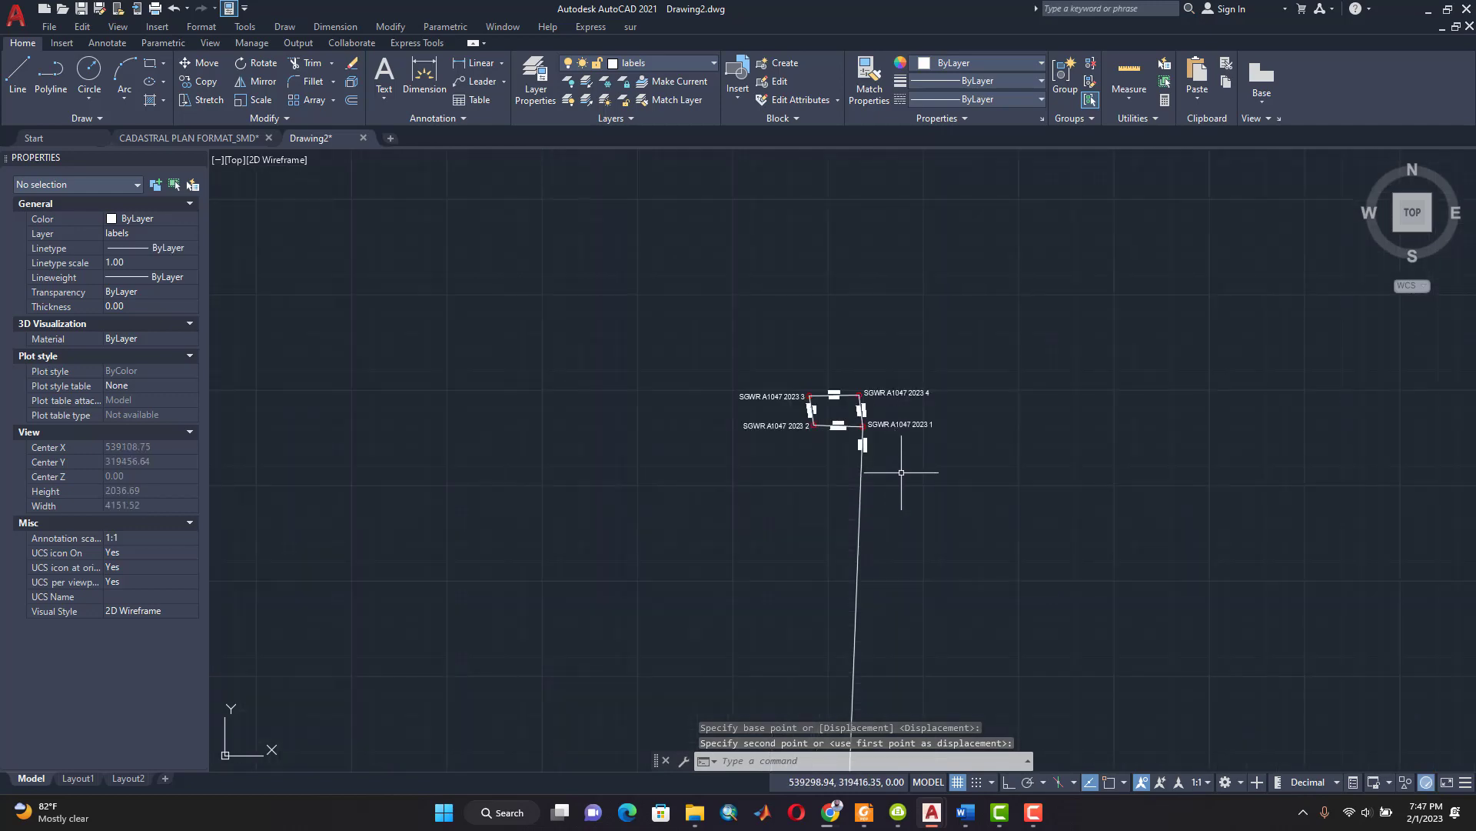
{"action": "middle_click_drag", "start_coordinate": [902, 472], "coordinate": [900, 514]}
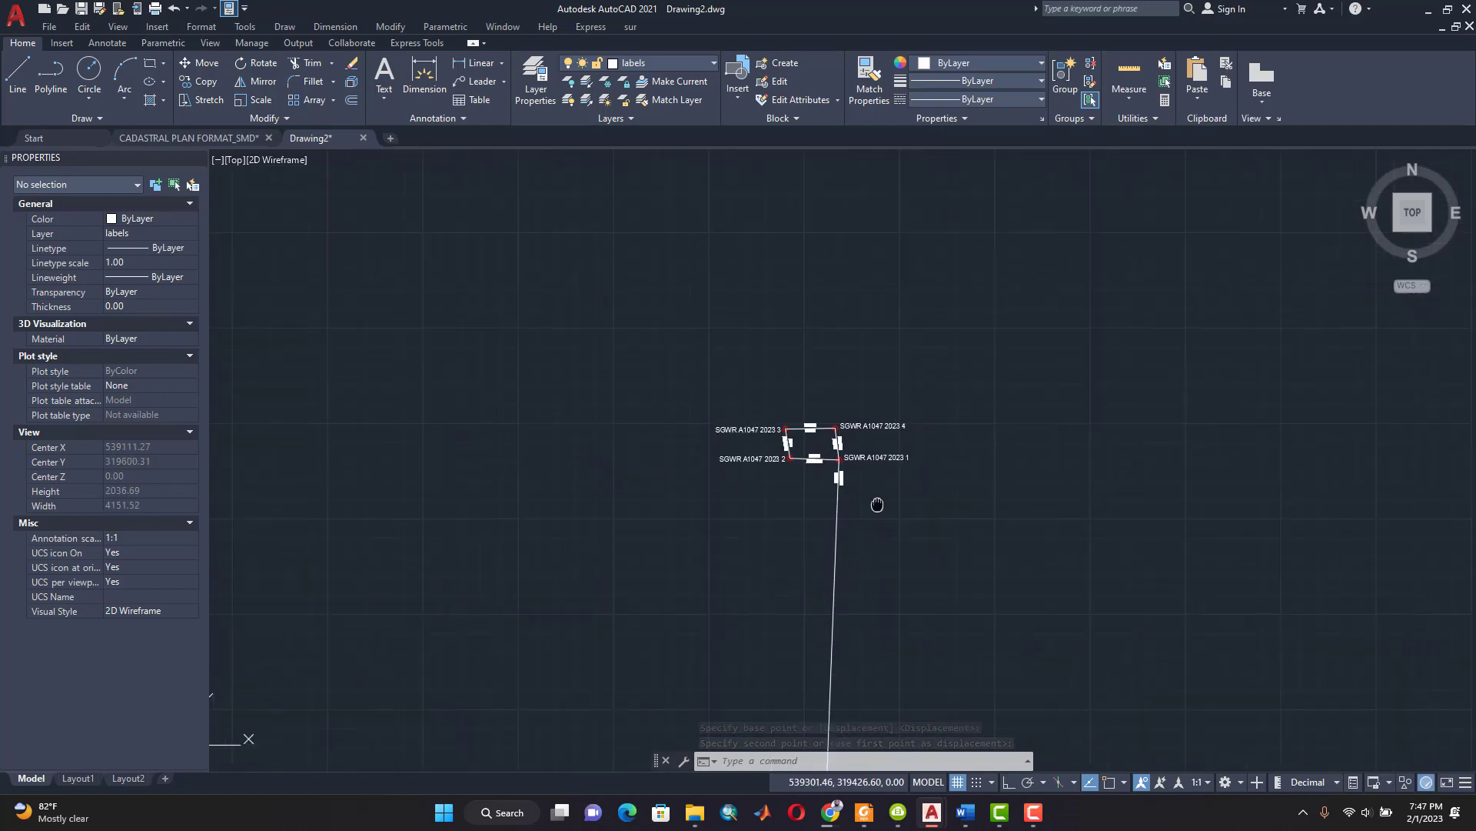
{"action": "scroll", "coordinate": [854, 458], "scroll_direction": "up", "scroll_amount": 6}
{"action": "scroll", "coordinate": [849, 444], "scroll_direction": "down", "scroll_amount": 4}
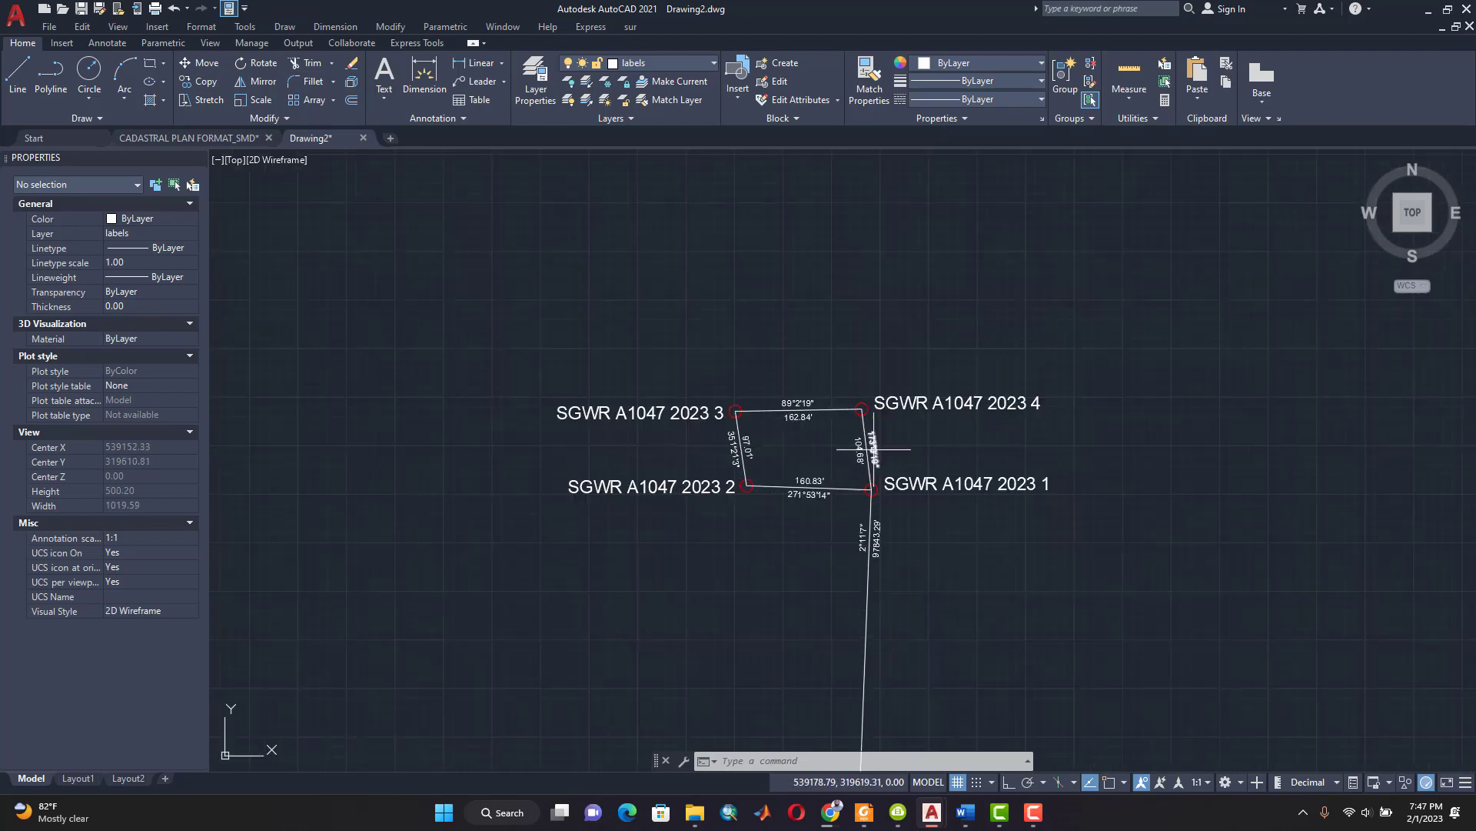
{"action": "middle_click_drag", "start_coordinate": [915, 538], "coordinate": [885, 520]}
{"action": "scroll", "coordinate": [931, 536], "scroll_direction": "down", "scroll_amount": 2}
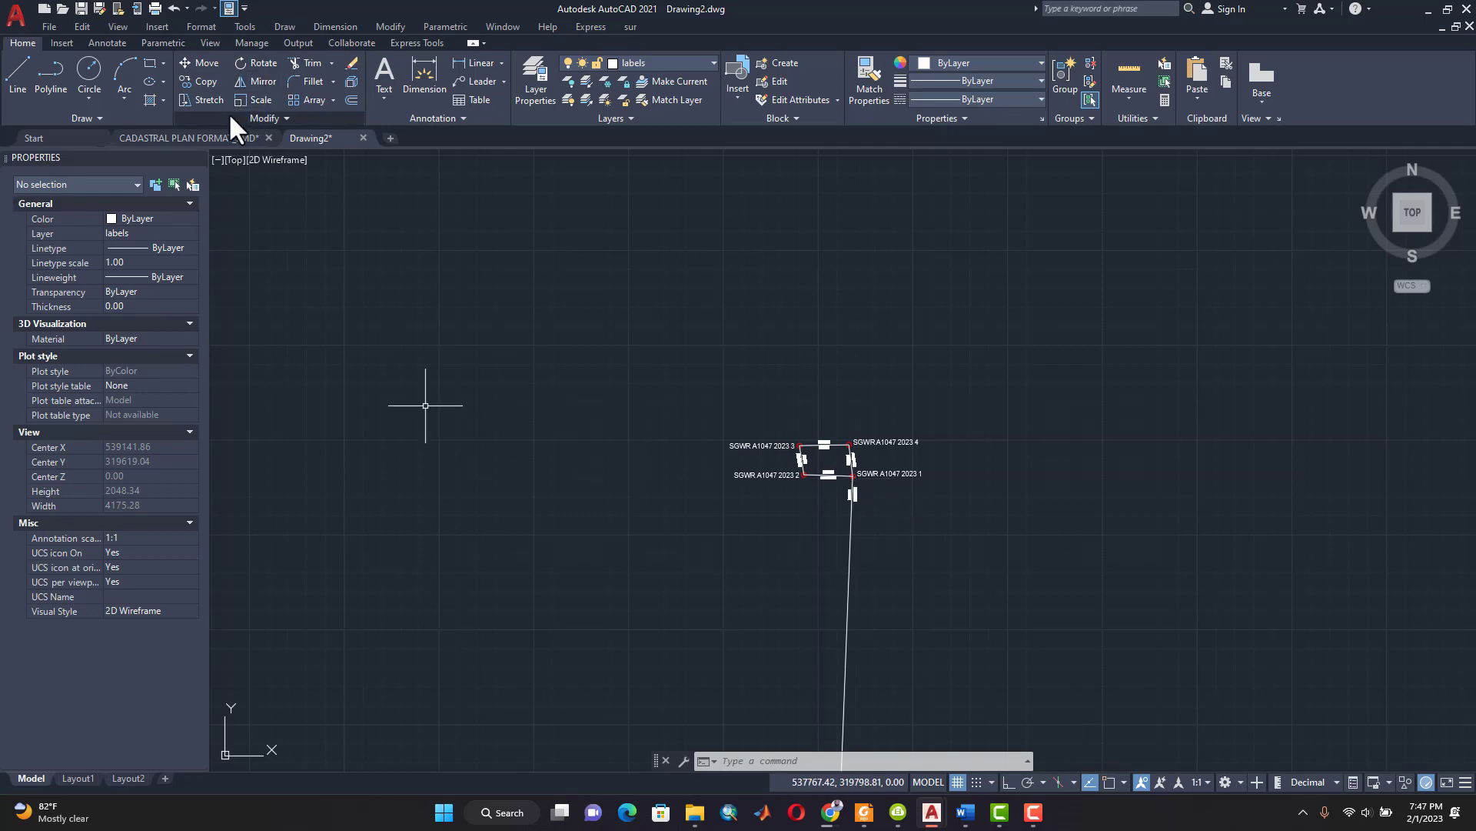
Step: Switch to the CADASTRAL PLAN FORMAT_SMD drawing and examine its title block, notes, grid and sample parcel
{"action": "left_click", "coordinate": [192, 135]}
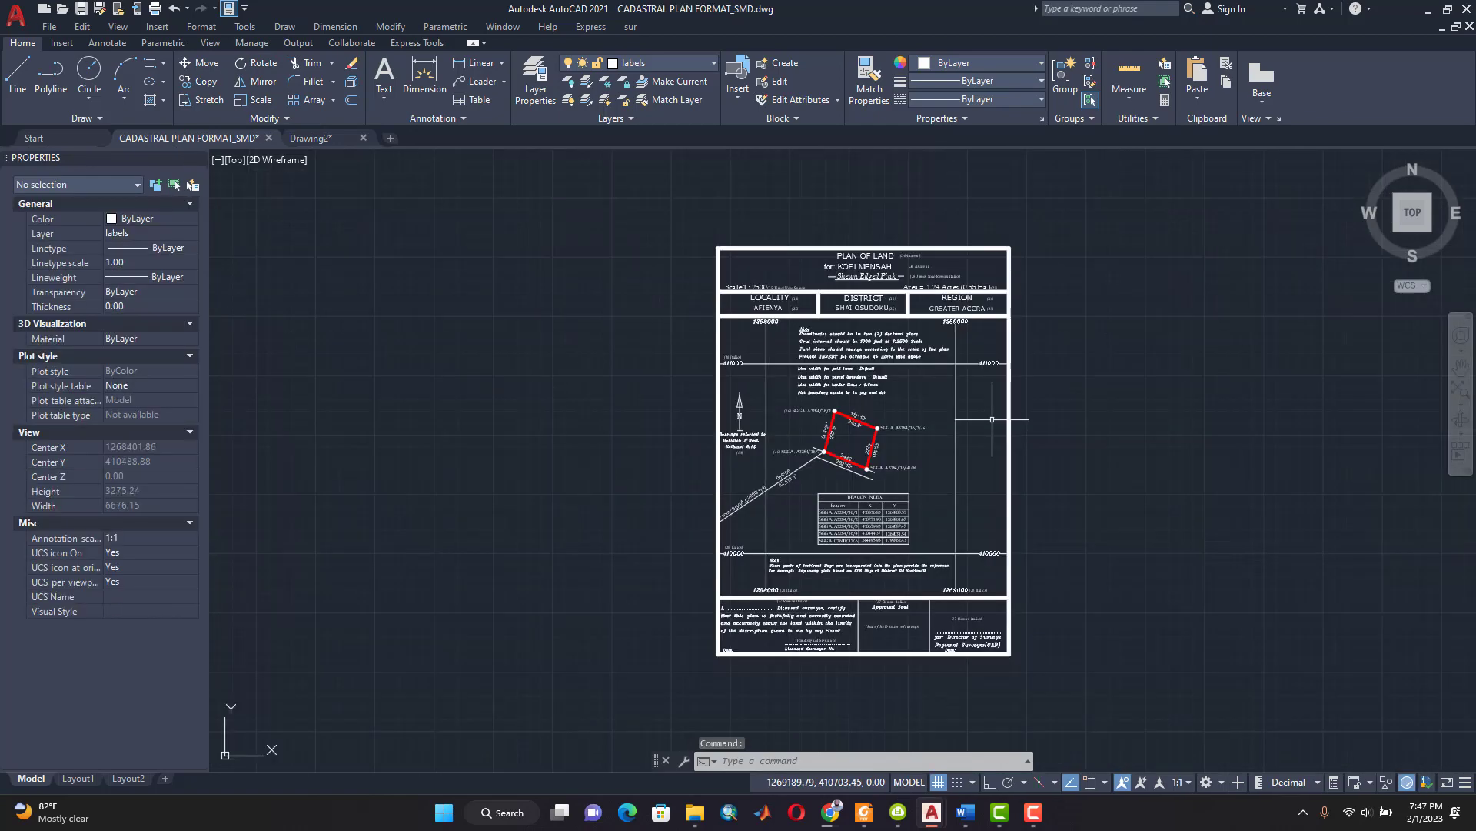
{"action": "scroll", "coordinate": [992, 412], "scroll_direction": "up", "scroll_amount": 2}
{"action": "scroll", "coordinate": [973, 325], "scroll_direction": "up", "scroll_amount": 2}
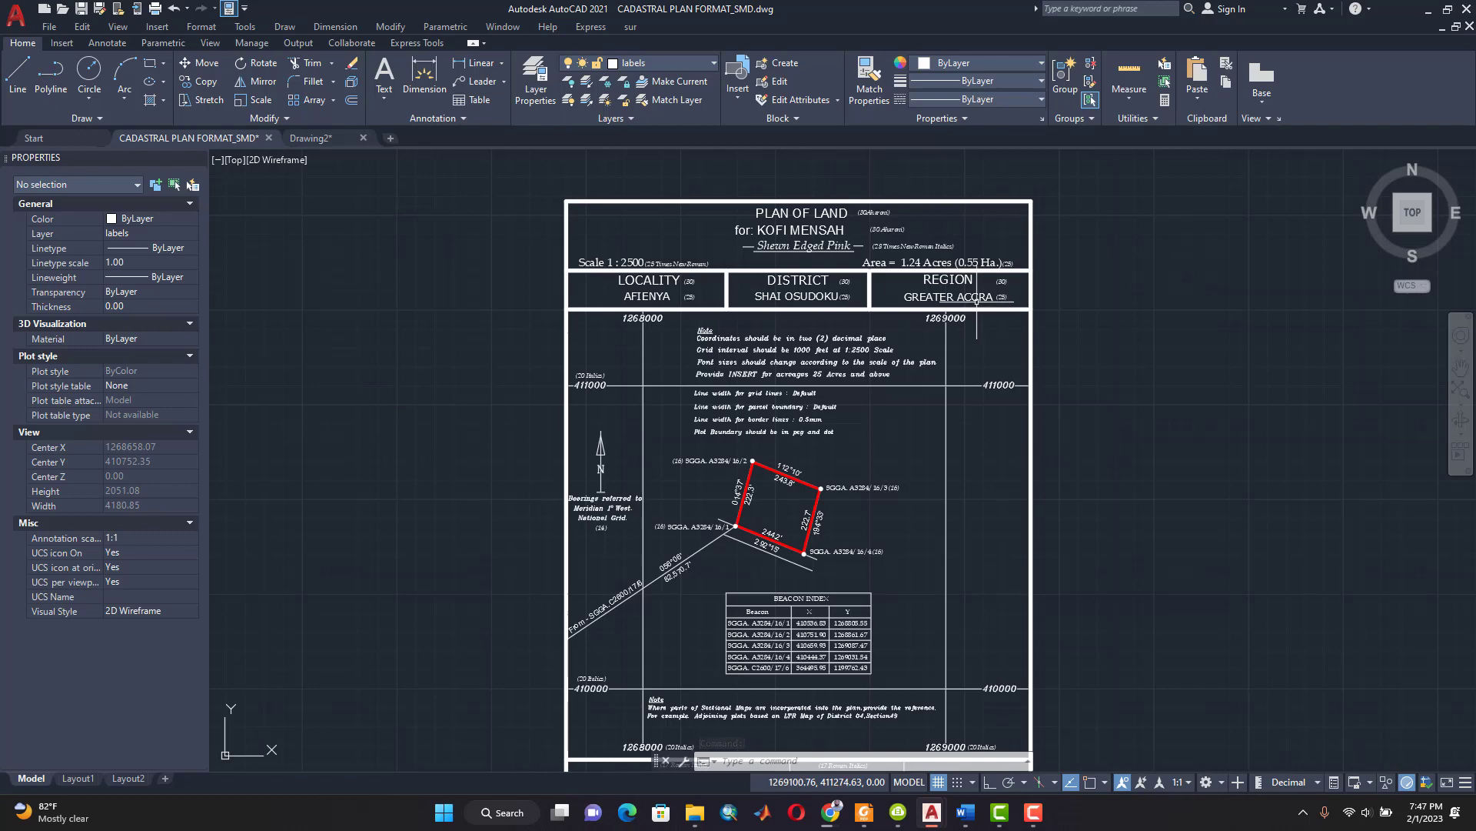
{"action": "scroll", "coordinate": [858, 229], "scroll_direction": "up", "scroll_amount": 4}
{"action": "scroll", "coordinate": [857, 229], "scroll_direction": "down", "scroll_amount": 4}
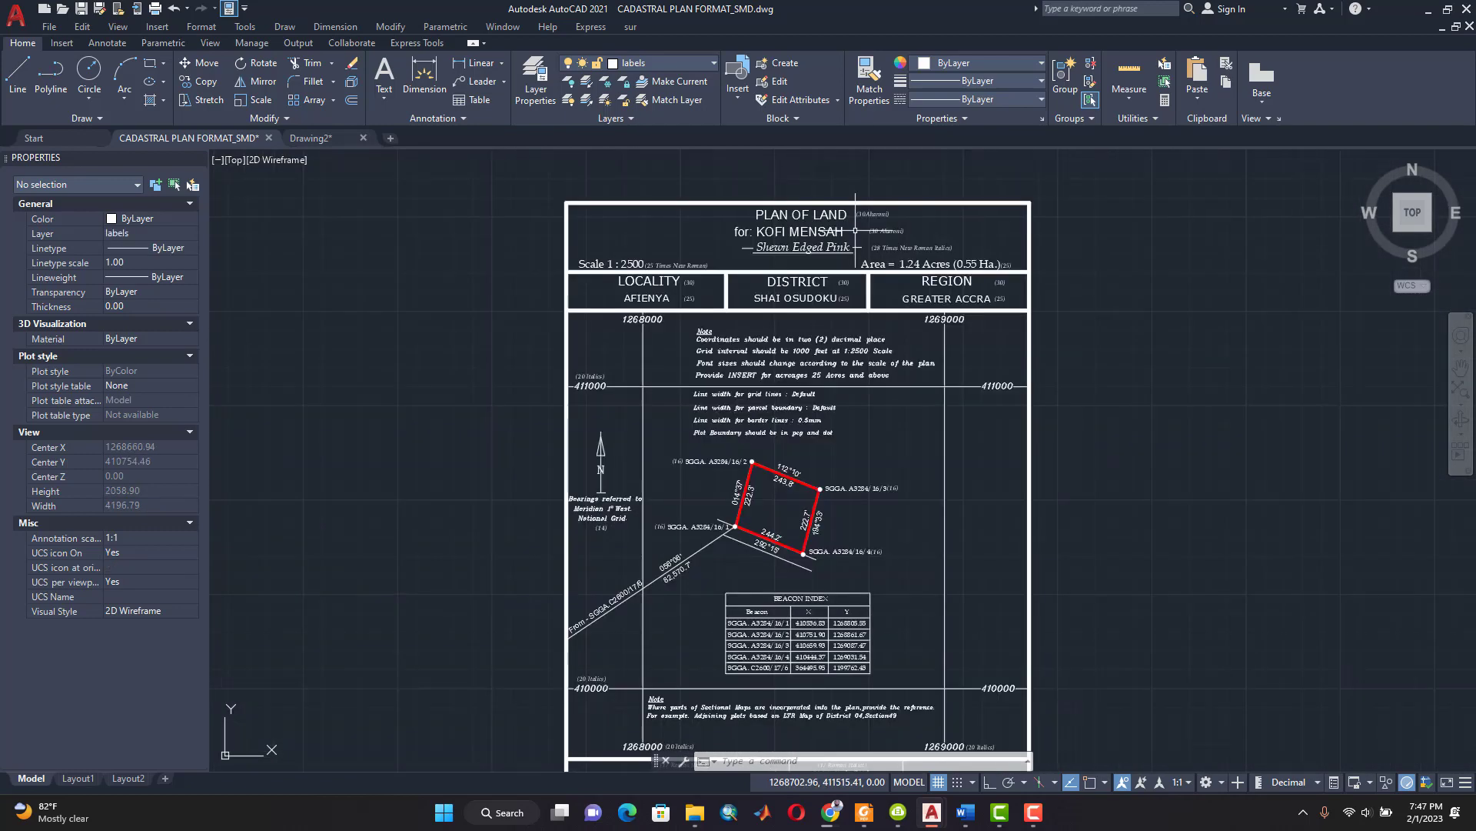
{"action": "scroll", "coordinate": [889, 230], "scroll_direction": "up", "scroll_amount": 2}
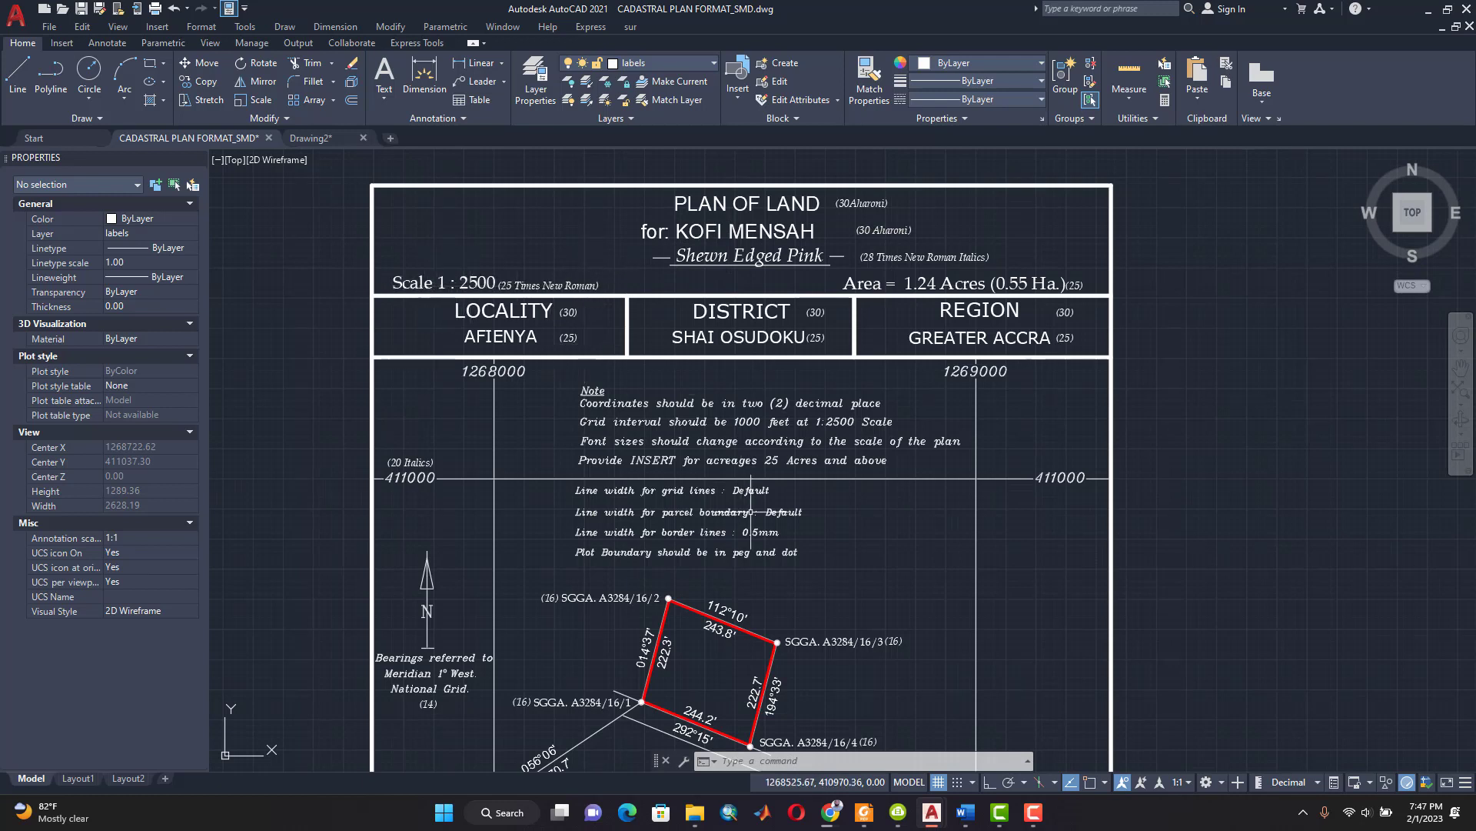
Step: Open the project folder's DWG file and examine its plan of land, coordinate table, certification block and survey diagram
{"action": "mouse_move", "coordinate": [696, 804]}
{"action": "left_click", "coordinate": [694, 733]}
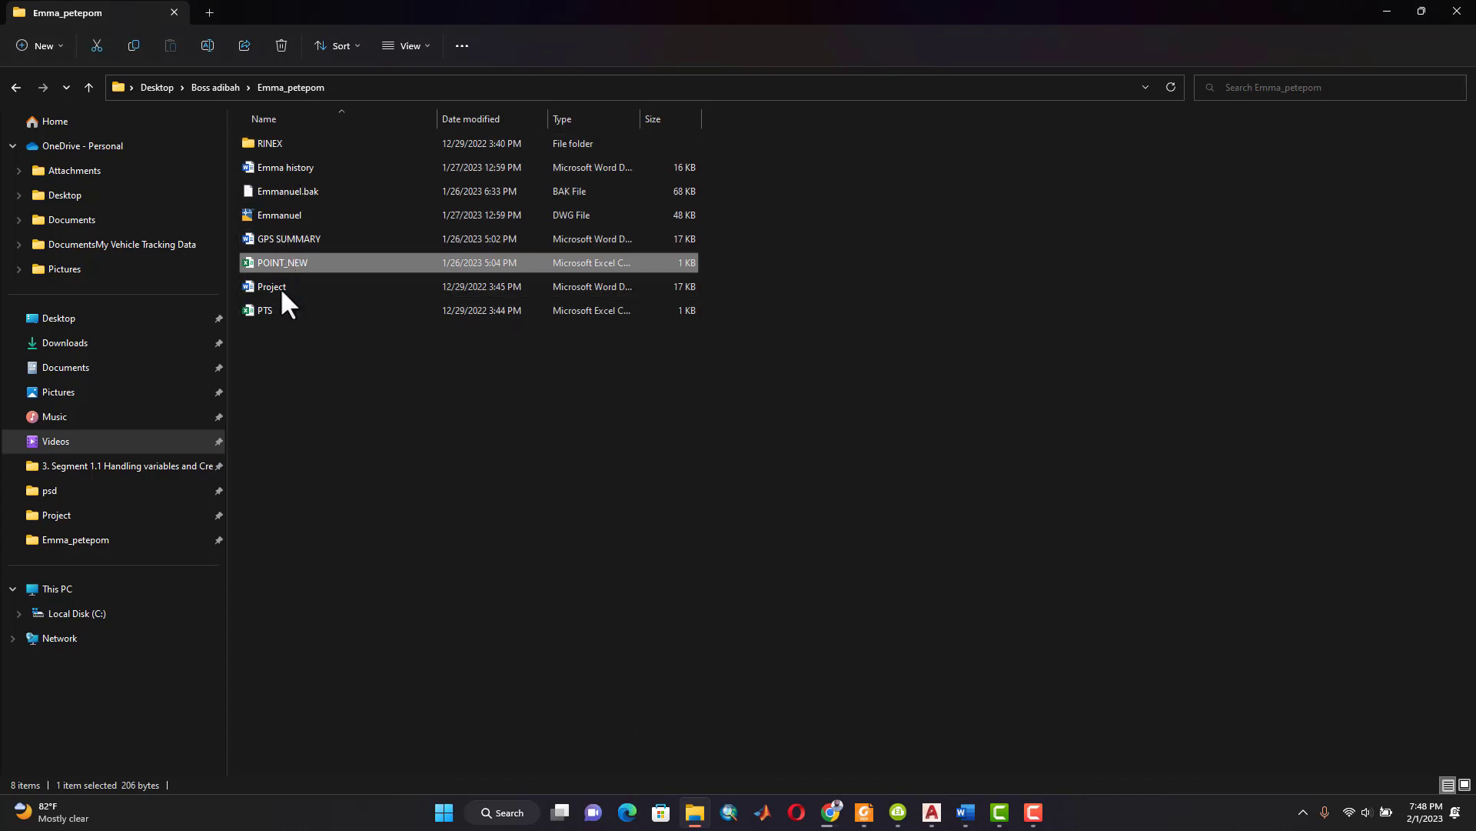
{"action": "double_click", "coordinate": [300, 214]}
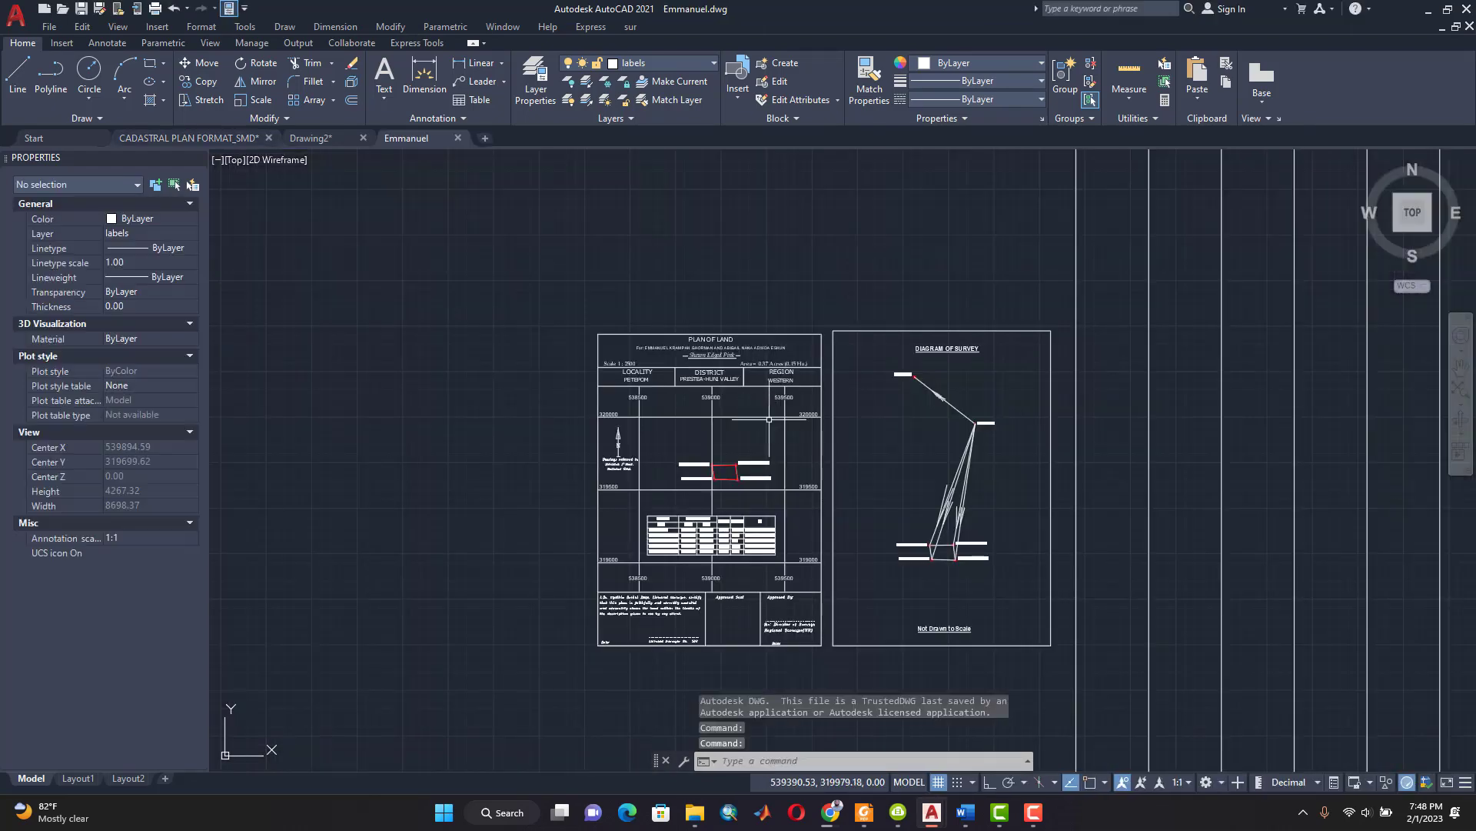
{"action": "scroll", "coordinate": [718, 469], "scroll_direction": "up", "scroll_amount": 2}
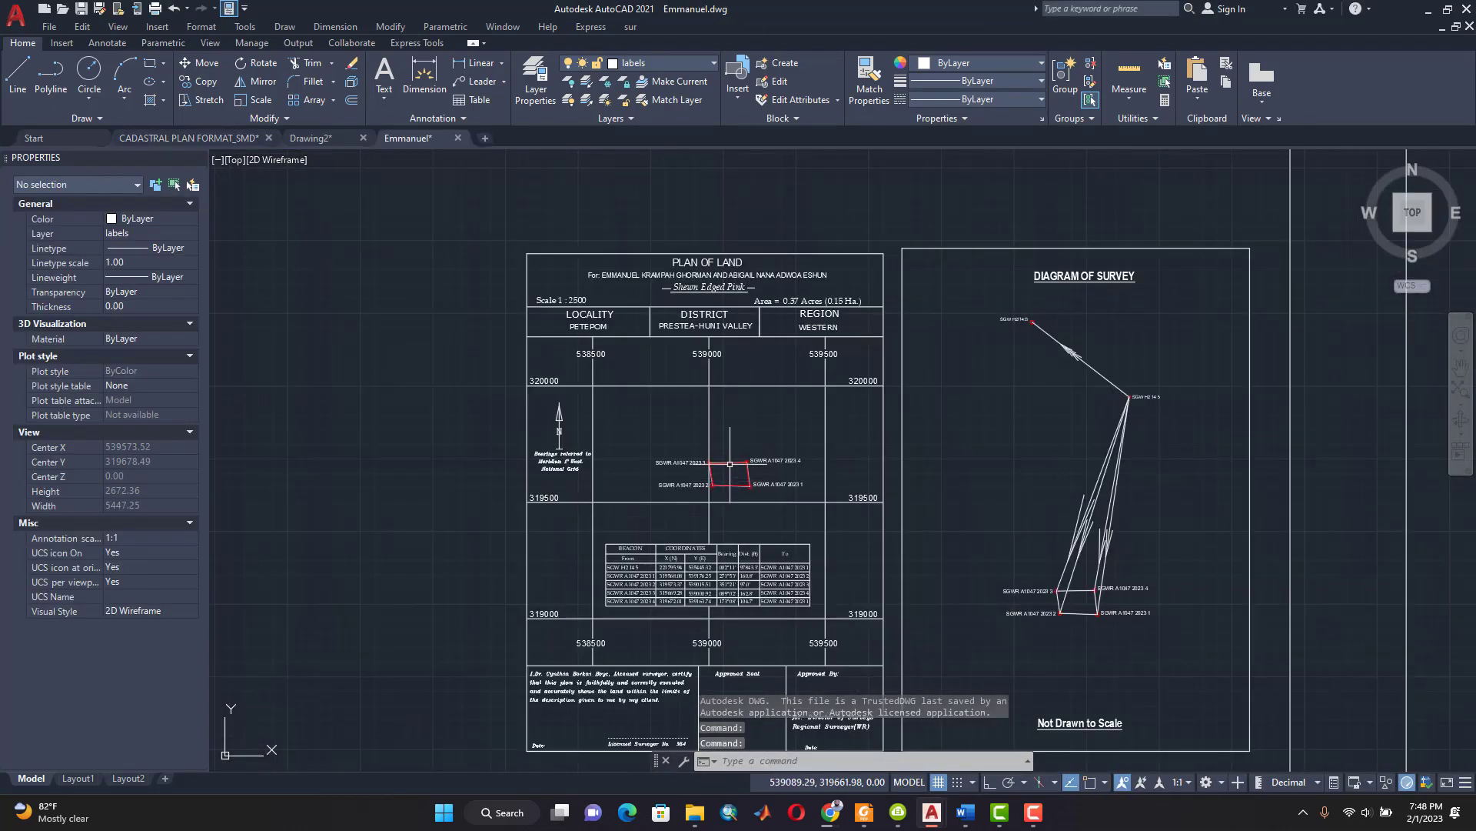
{"action": "middle_click_drag", "start_coordinate": [719, 340], "coordinate": [704, 244]}
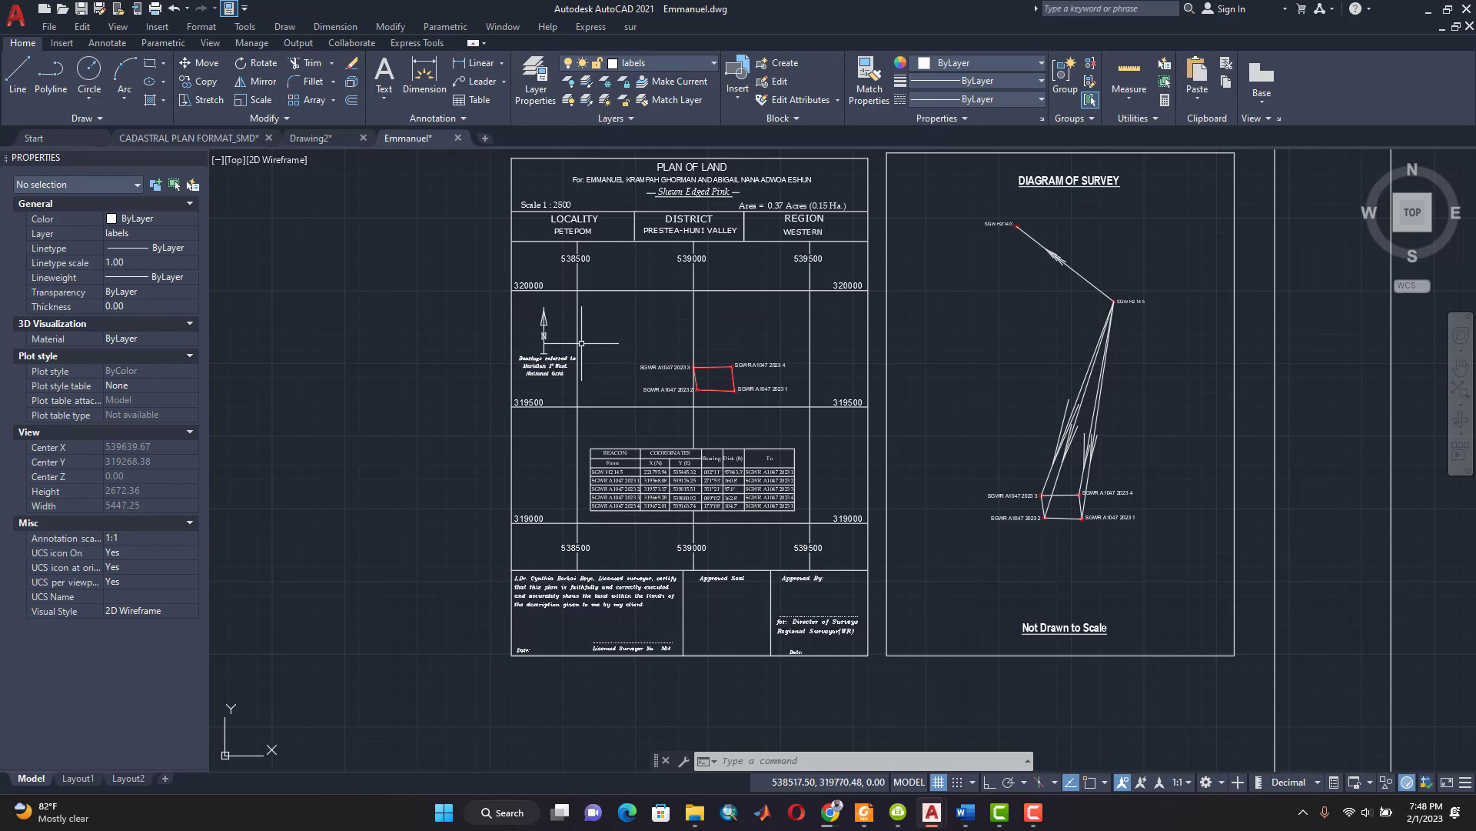
{"action": "scroll", "coordinate": [587, 243], "scroll_direction": "up", "scroll_amount": 2}
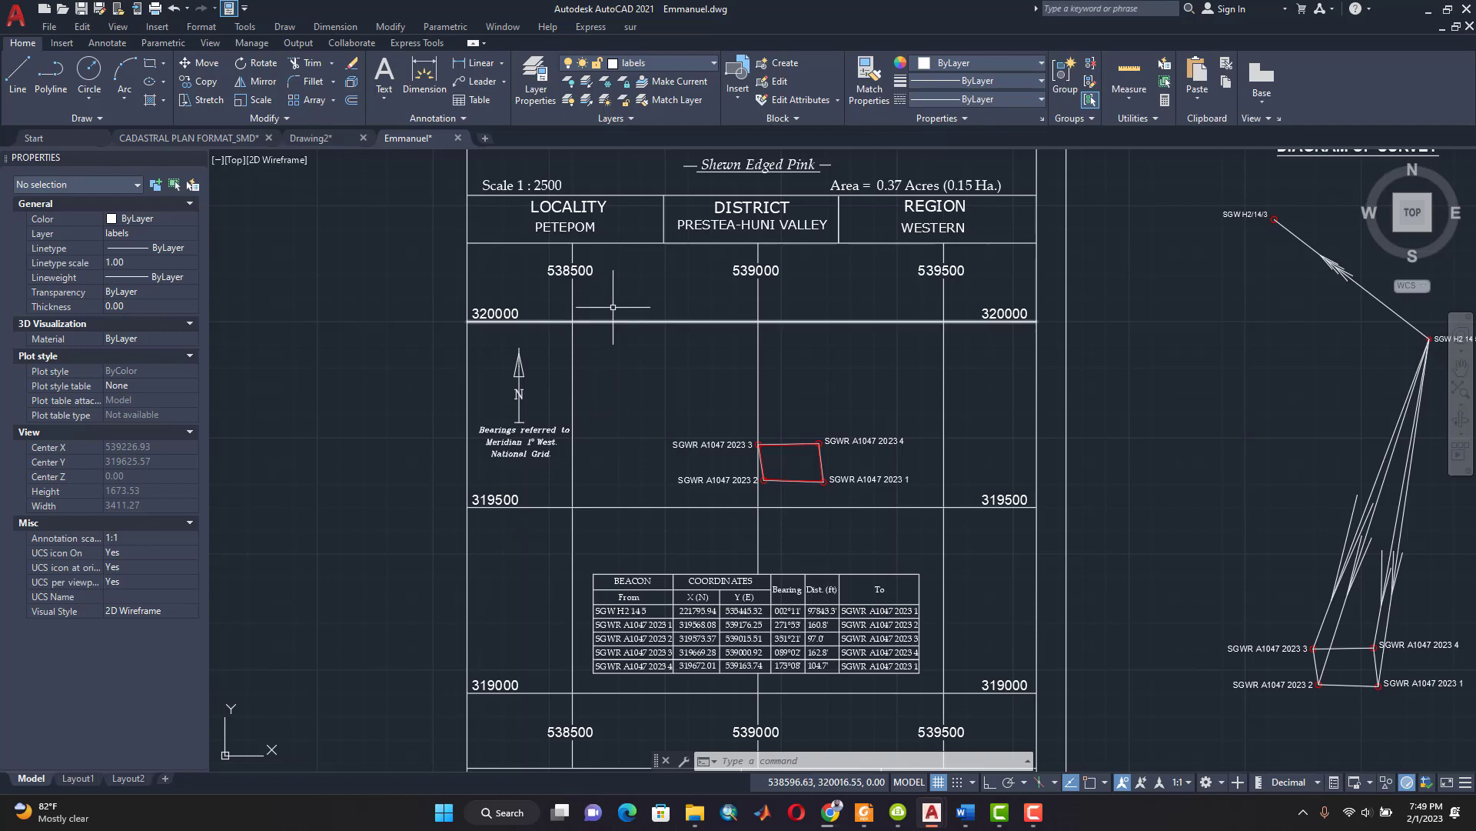
{"action": "scroll", "coordinate": [626, 250], "scroll_direction": "down", "scroll_amount": 4}
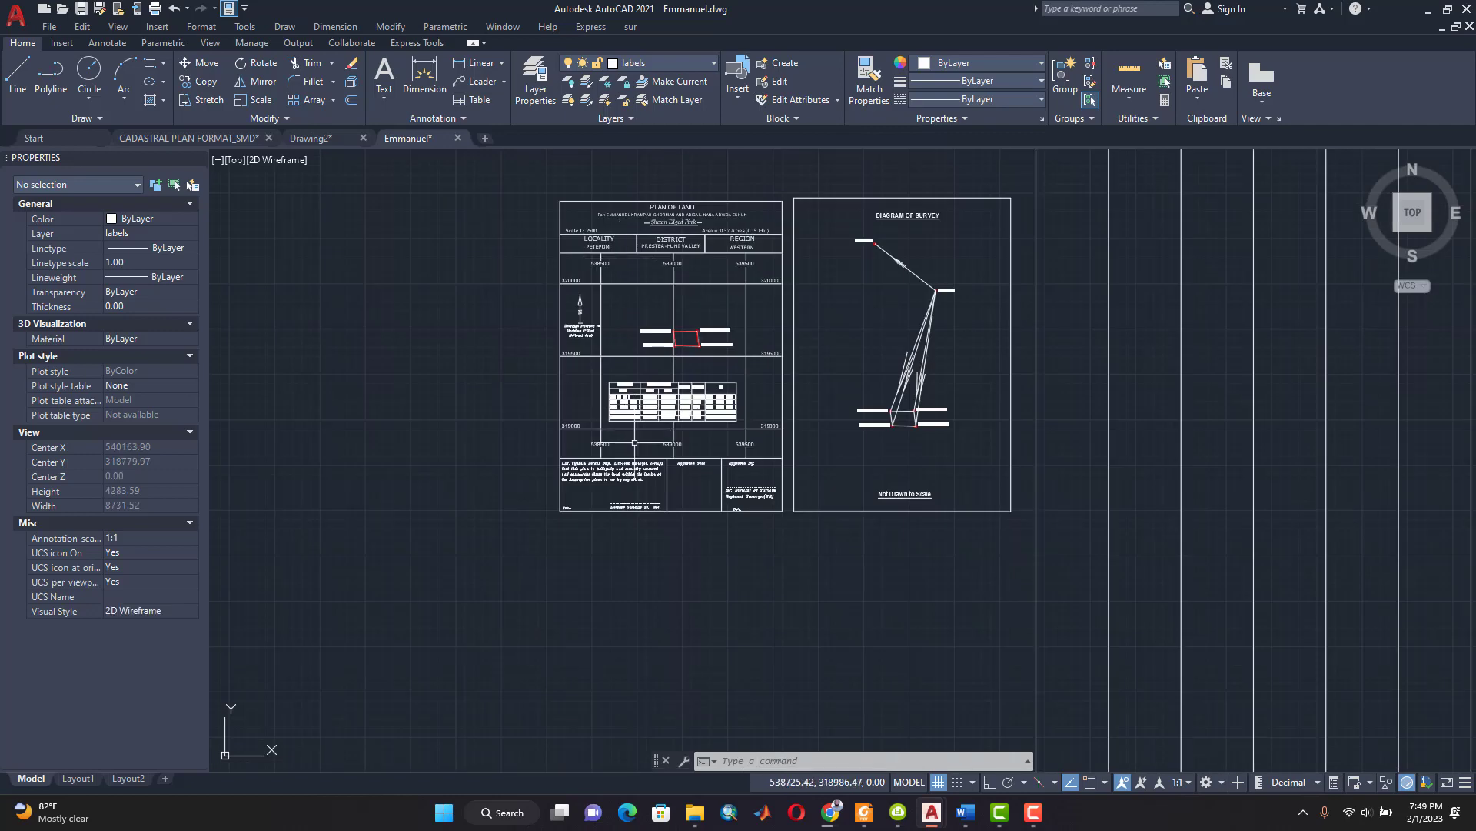
{"action": "scroll", "coordinate": [630, 419], "scroll_direction": "up", "scroll_amount": 4}
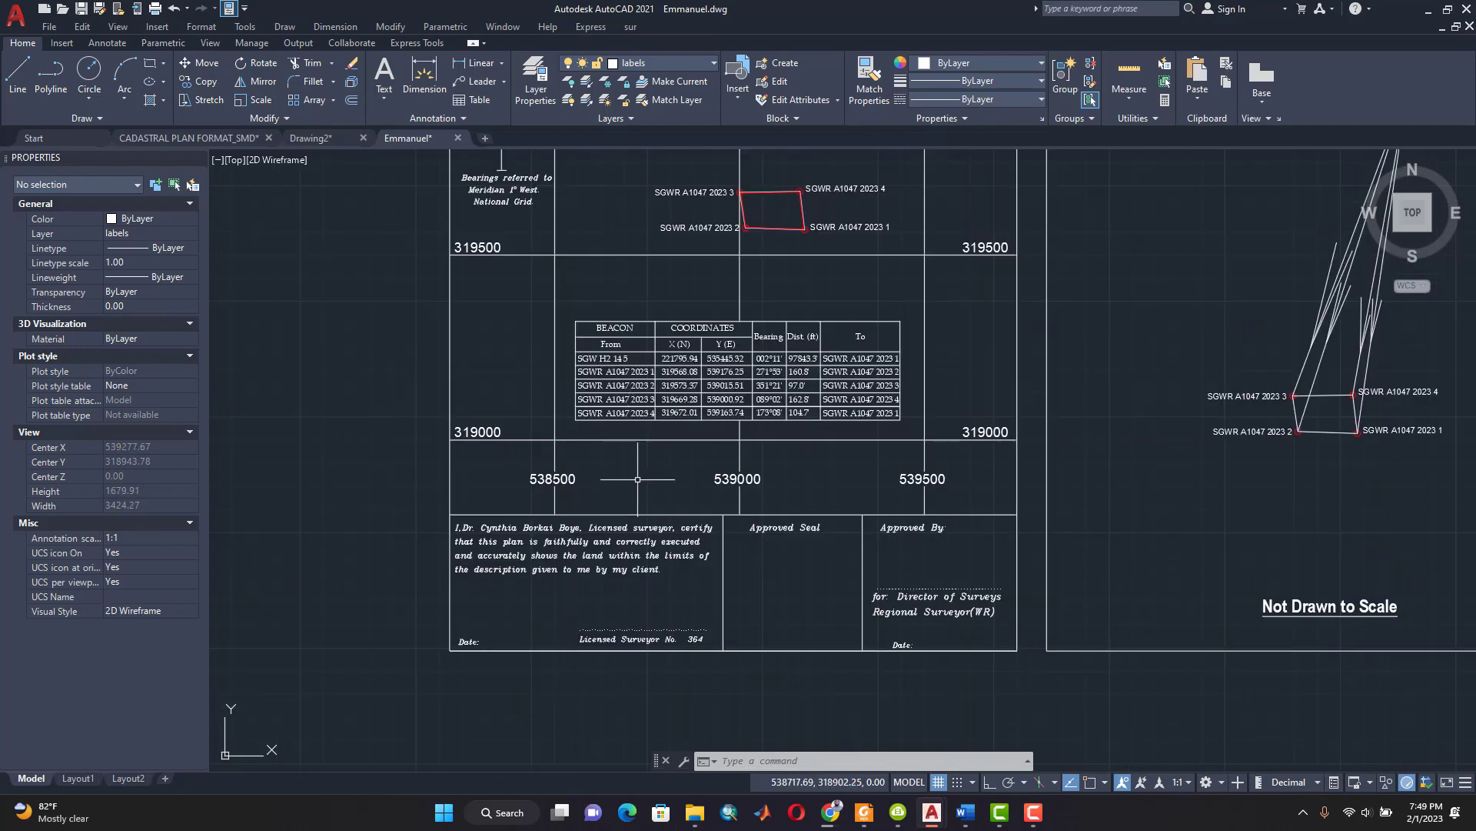
{"action": "scroll", "coordinate": [651, 520], "scroll_direction": "down", "scroll_amount": 3}
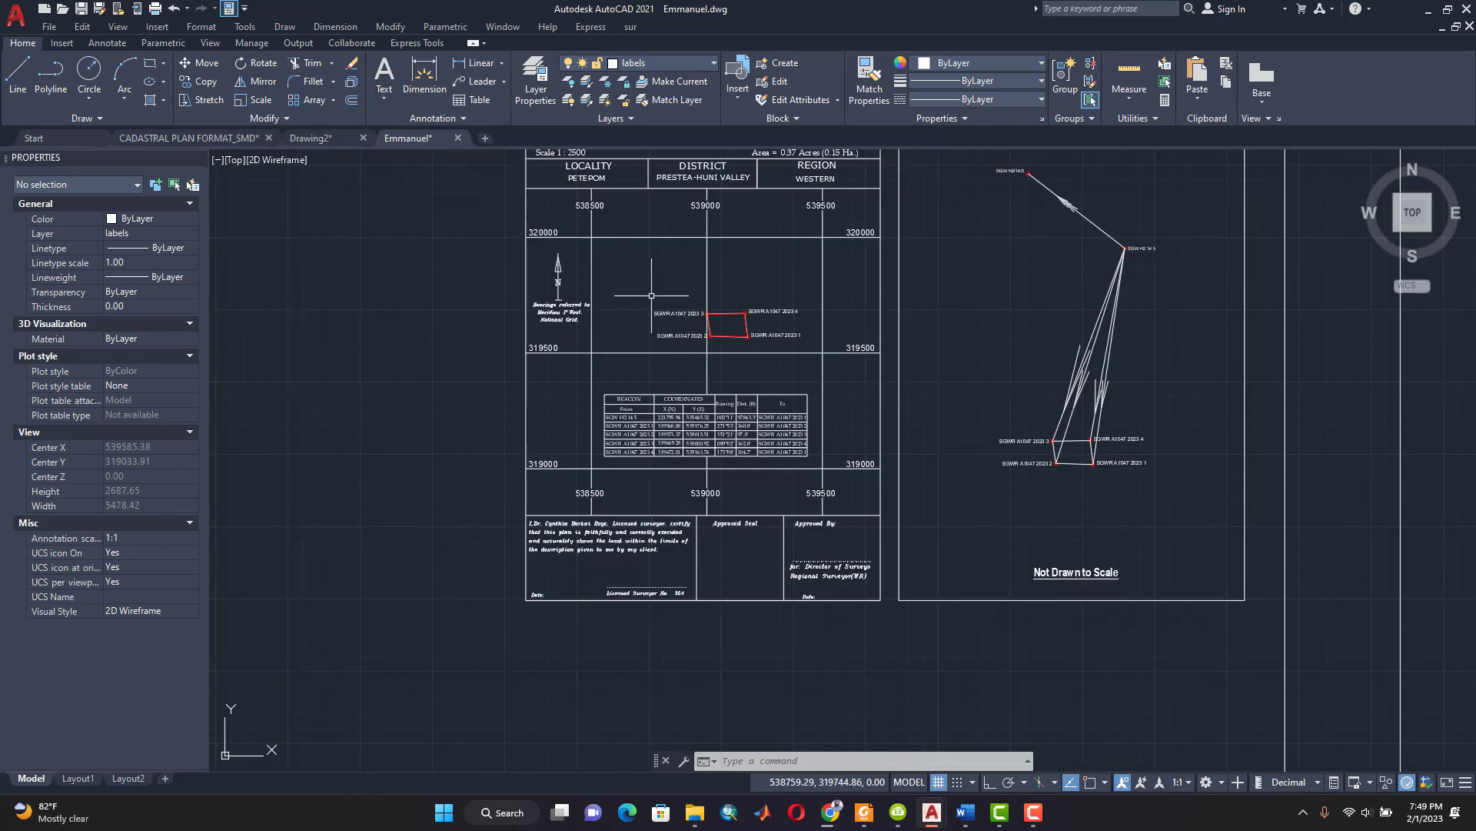
{"action": "middle_click_drag", "start_coordinate": [650, 361], "coordinate": [588, 409]}
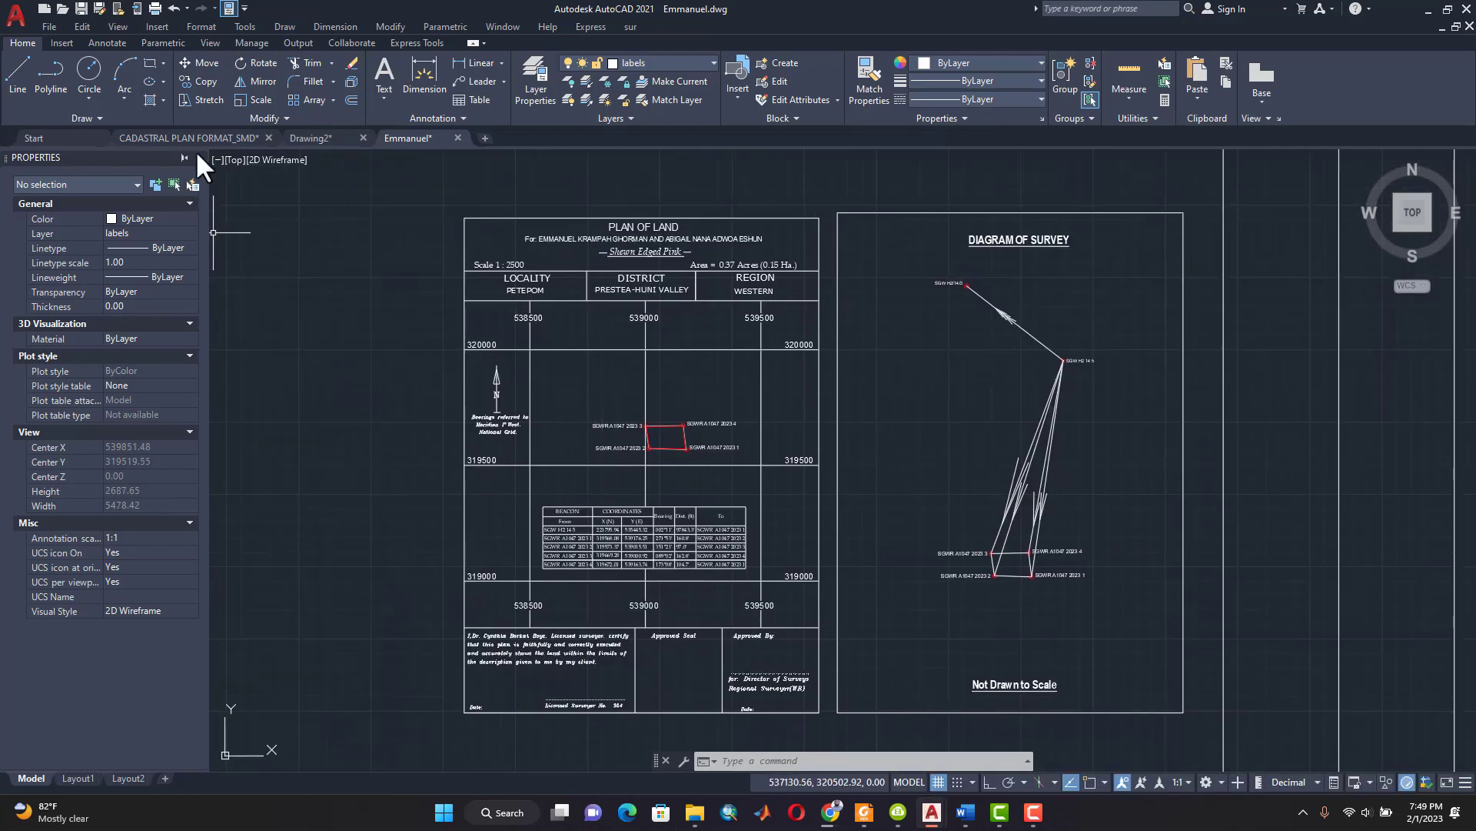
Step: In Drawing2, start Grid Plotting and define a large rectangular grid area around the boundary parcel
{"action": "left_click", "coordinate": [311, 139]}
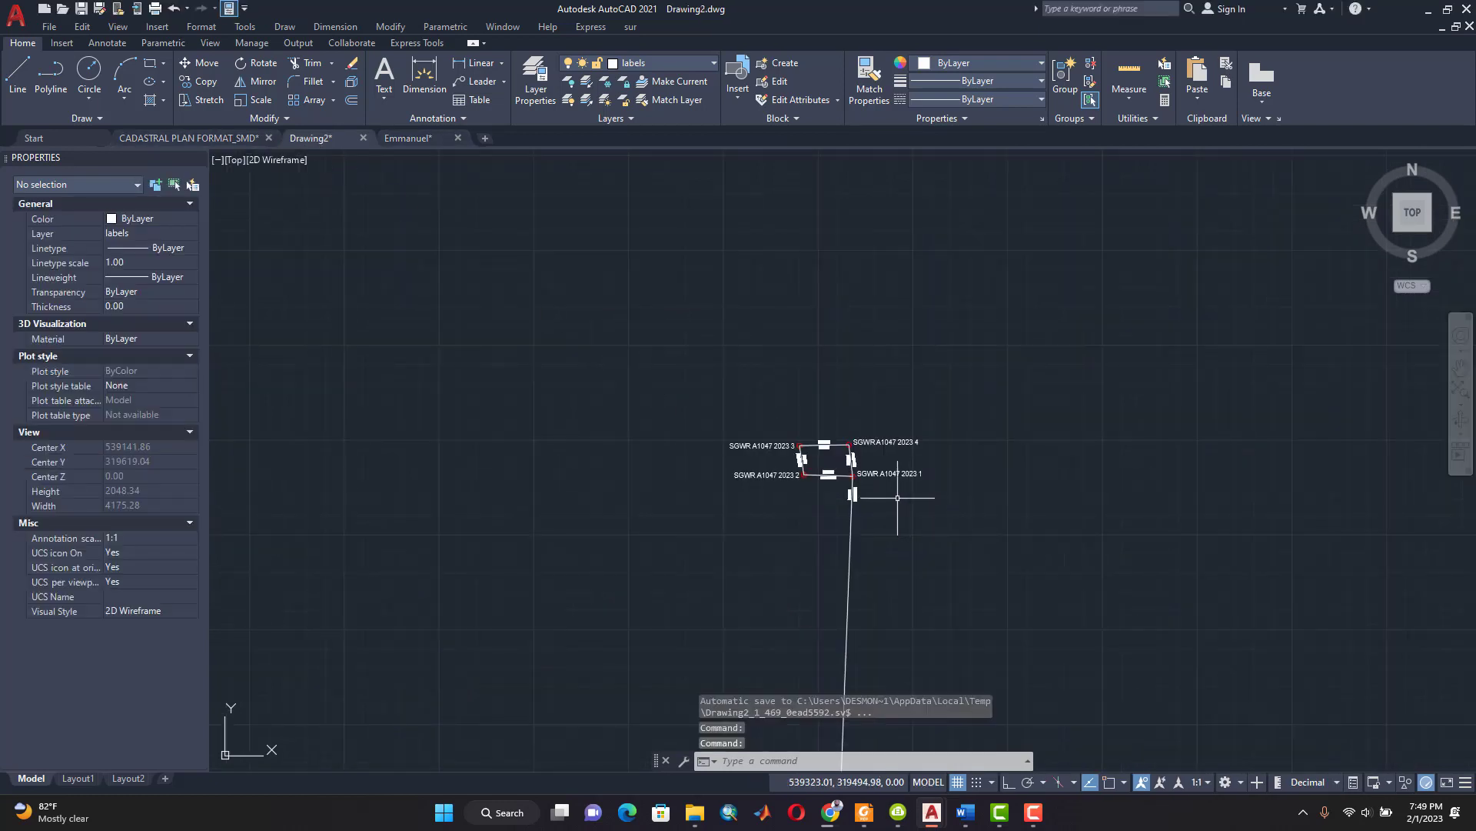
{"action": "left_click", "coordinate": [628, 27]}
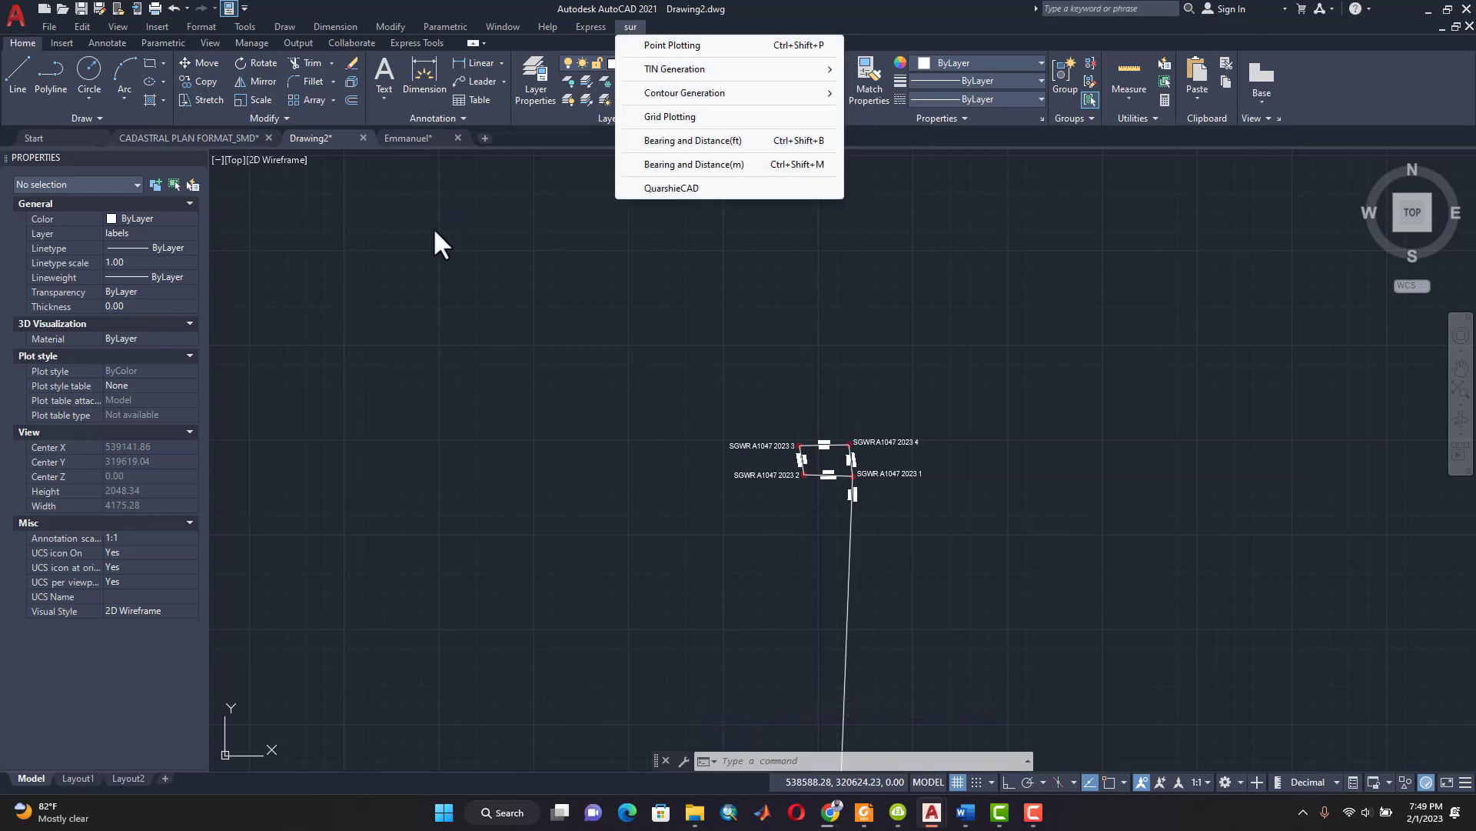
{"action": "left_click", "coordinate": [678, 118]}
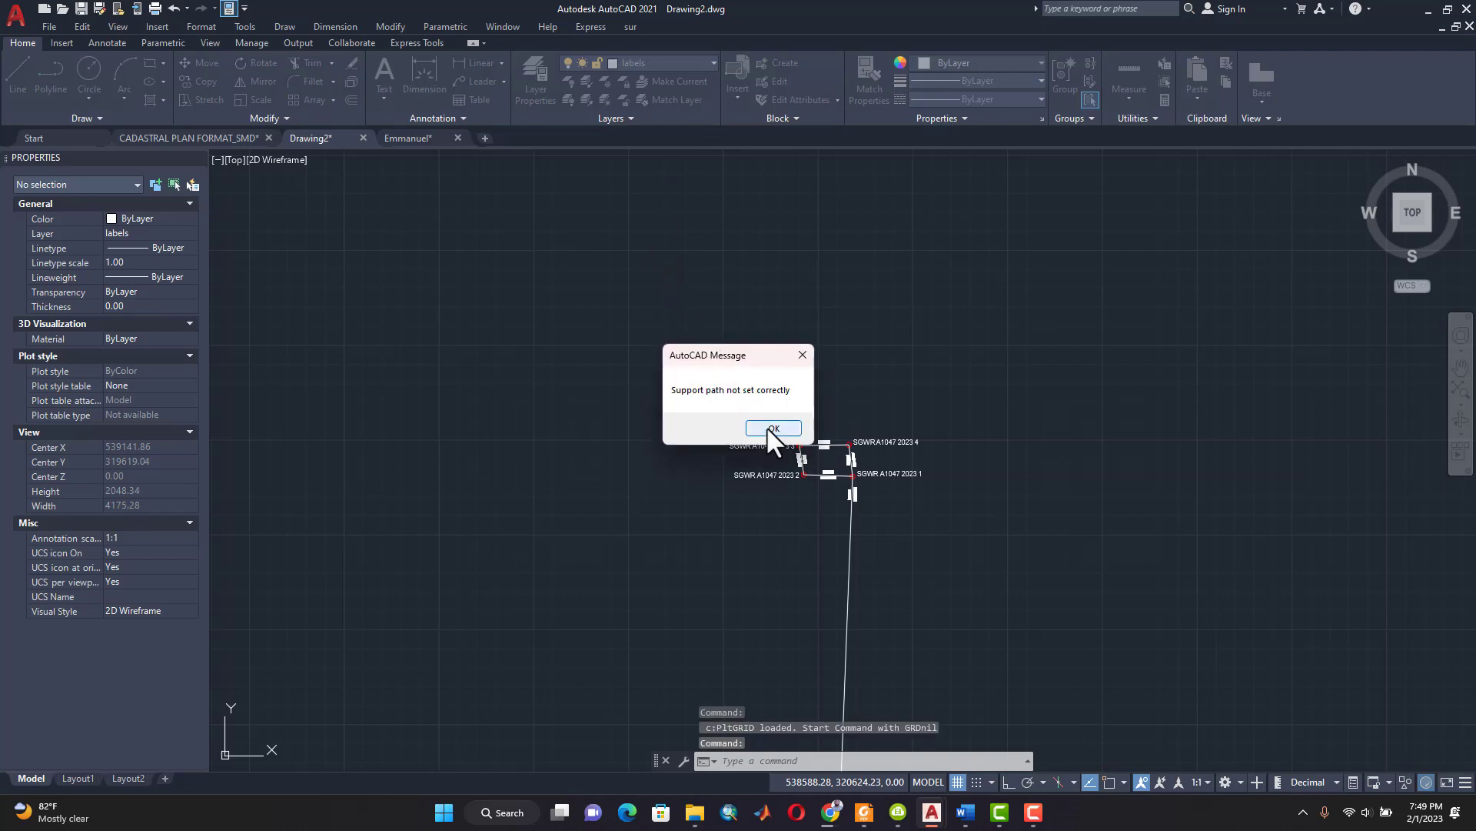
{"action": "left_click", "coordinate": [769, 426]}
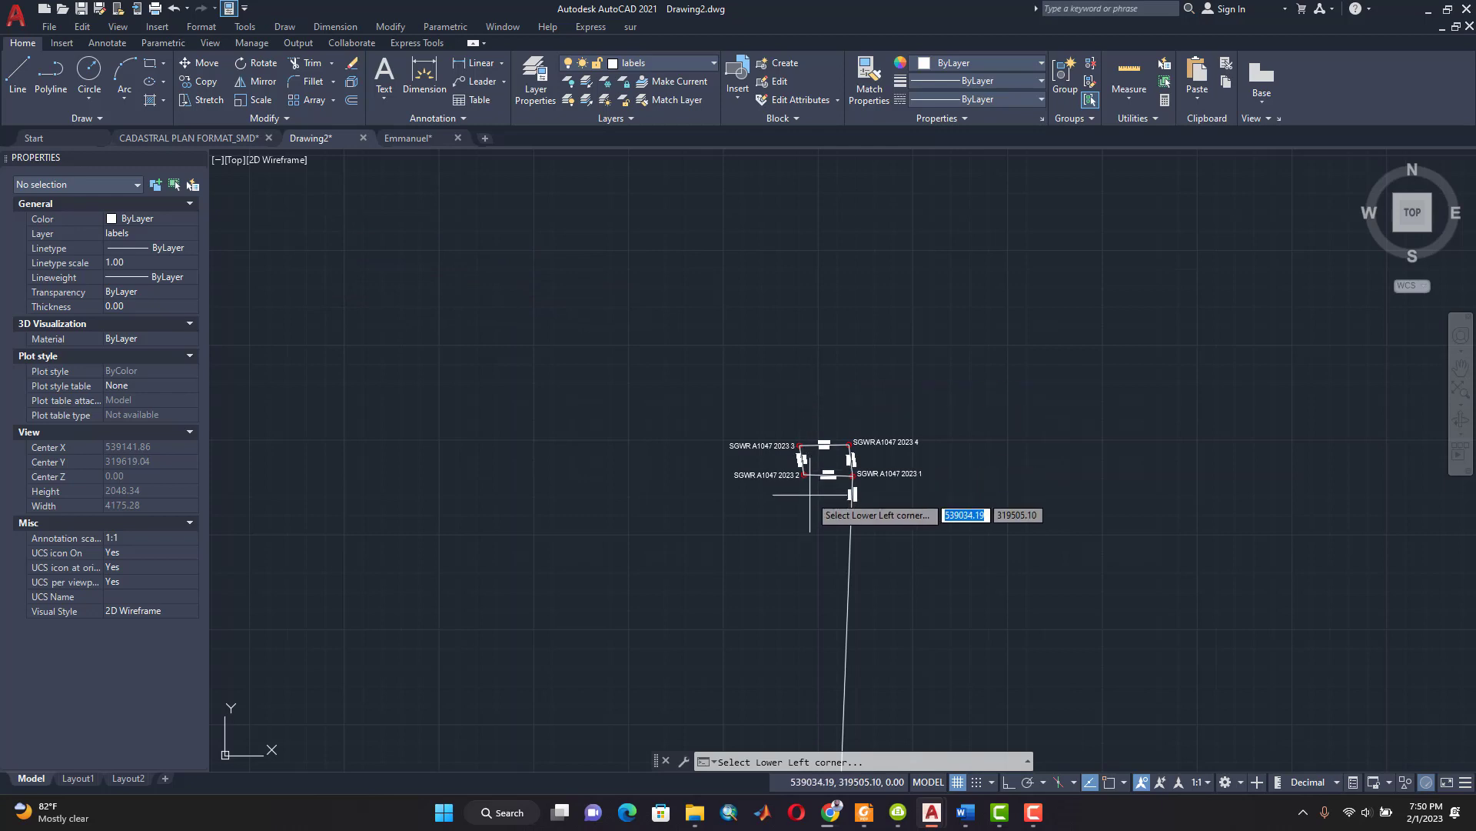
{"action": "scroll", "coordinate": [810, 495], "scroll_direction": "down", "scroll_amount": 2}
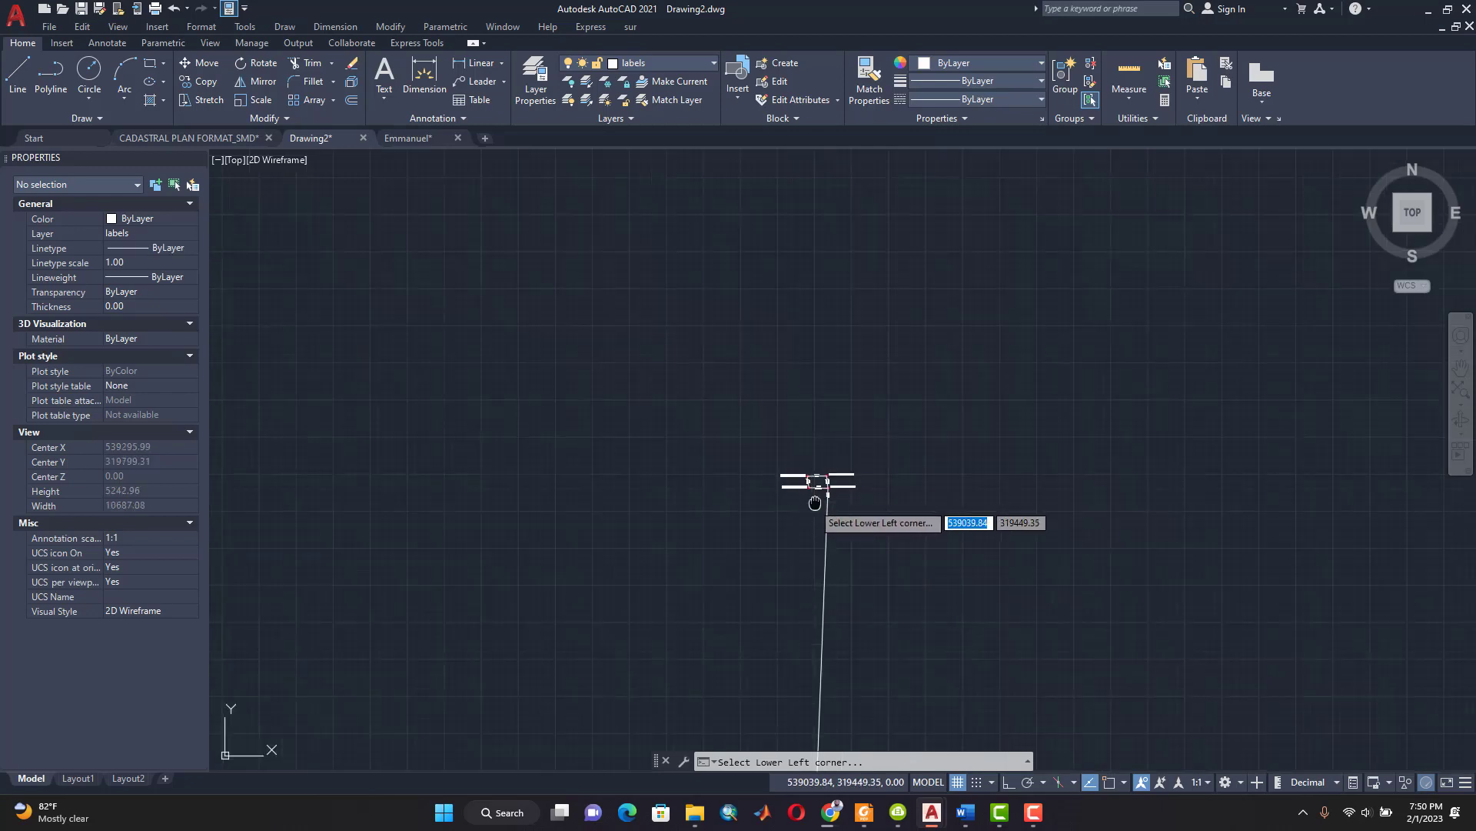
{"action": "middle_click_drag", "start_coordinate": [814, 492], "coordinate": [829, 446]}
{"action": "scroll", "coordinate": [817, 492], "scroll_direction": "down", "scroll_amount": 2}
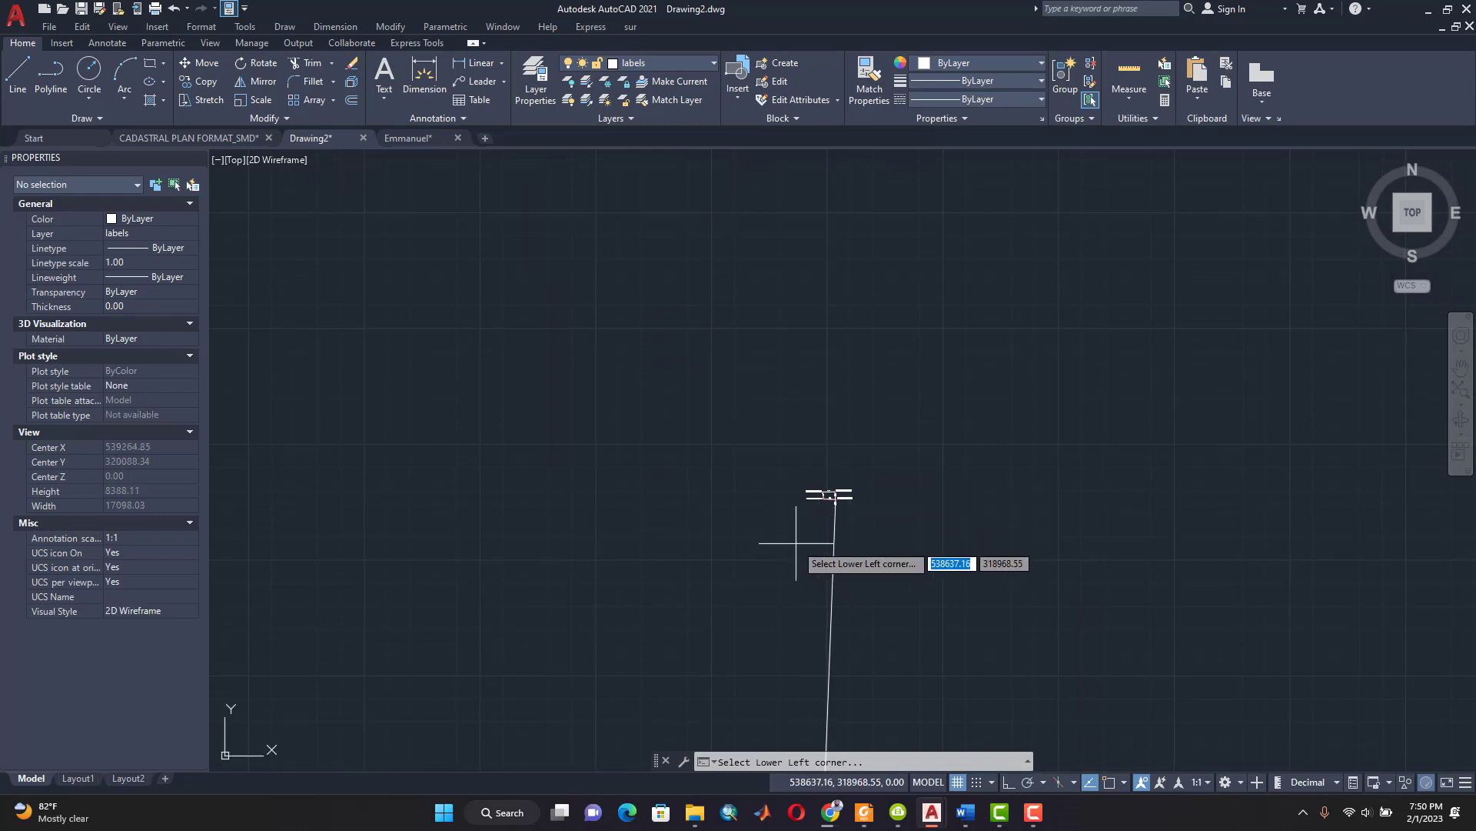
{"action": "middle_click_drag", "start_coordinate": [797, 542], "coordinate": [795, 510]}
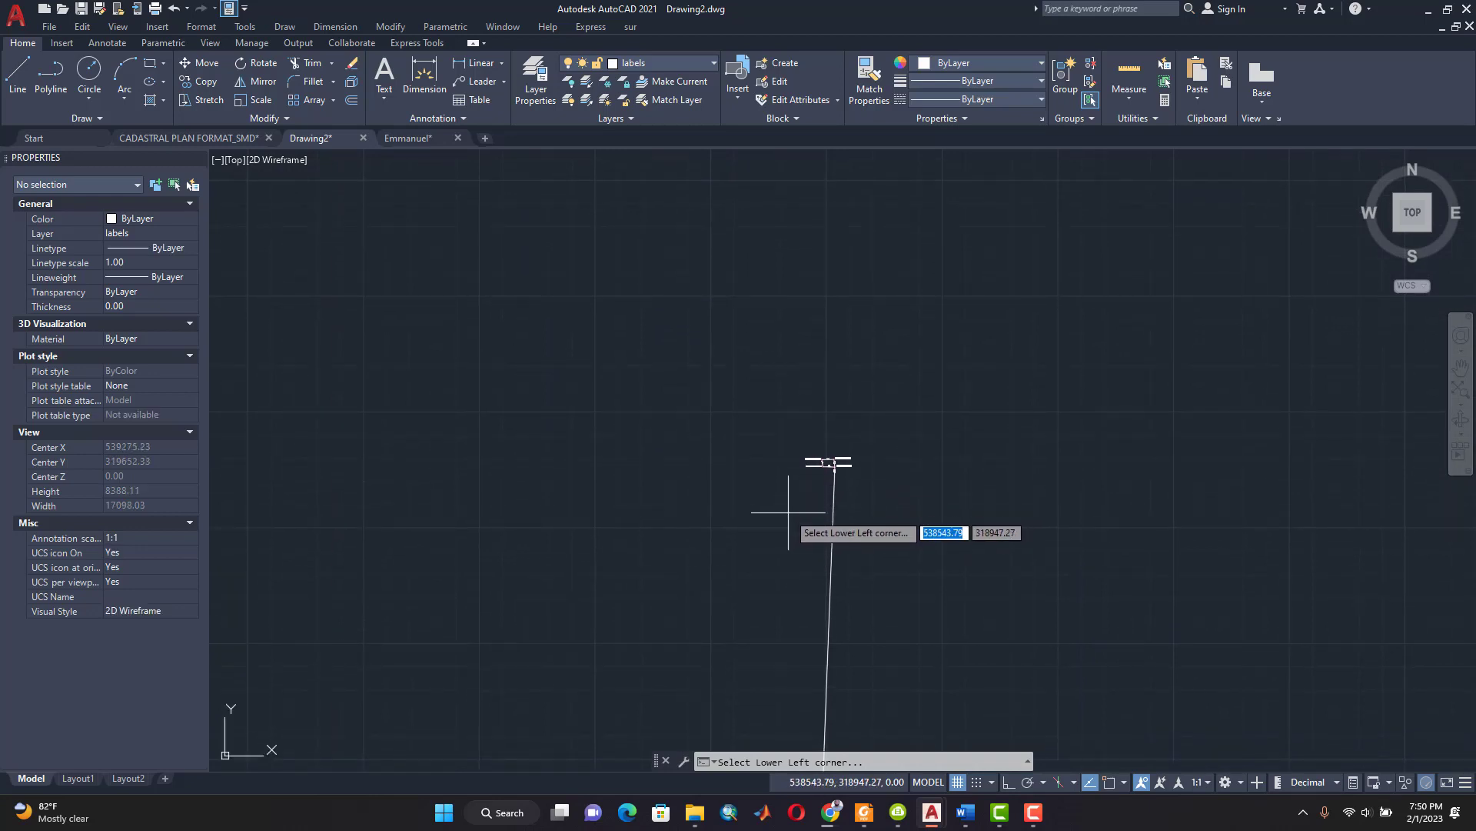
{"action": "left_click", "coordinate": [246, 182]}
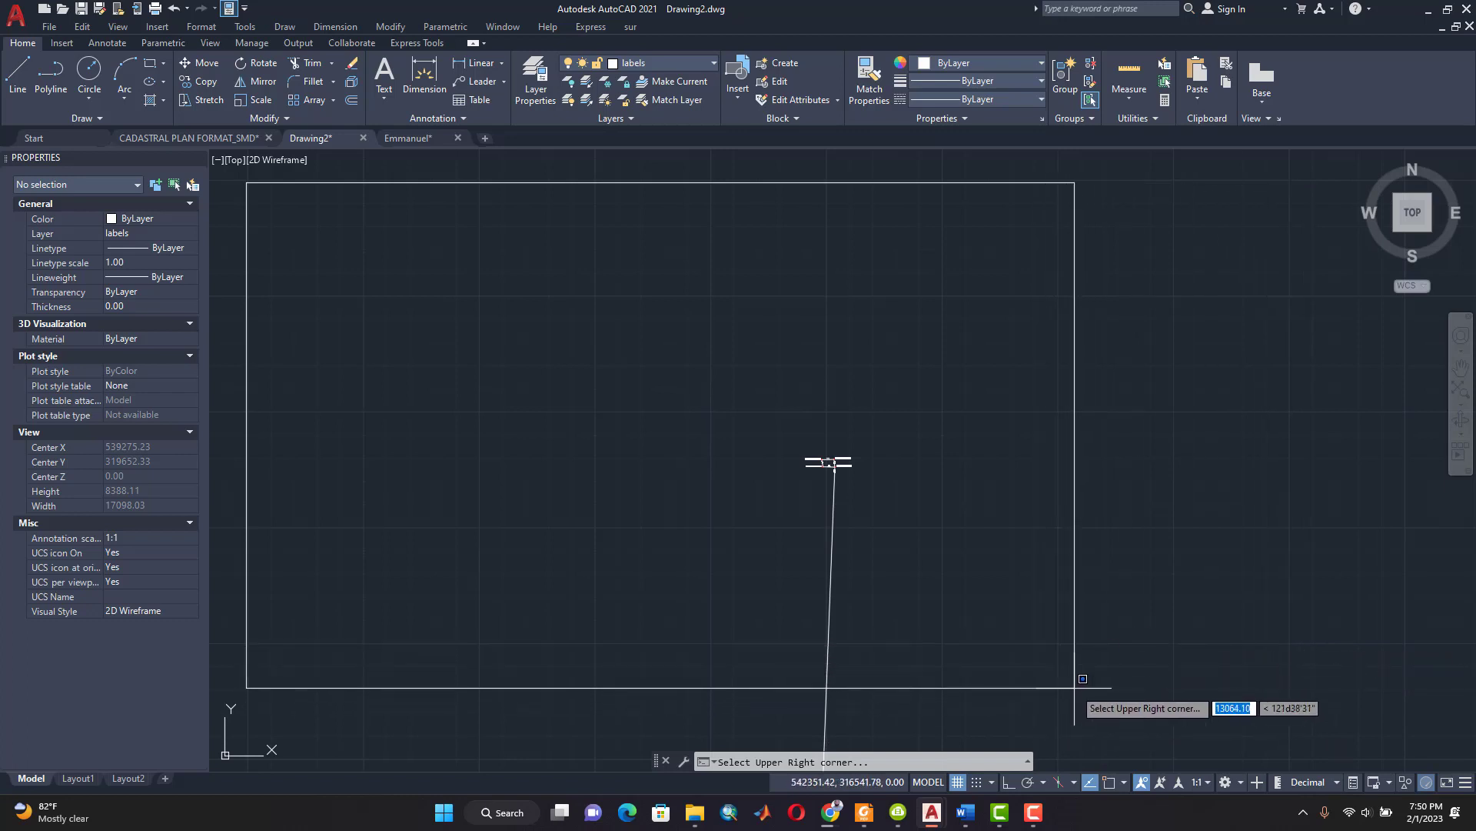
{"action": "left_click", "coordinate": [1391, 752]}
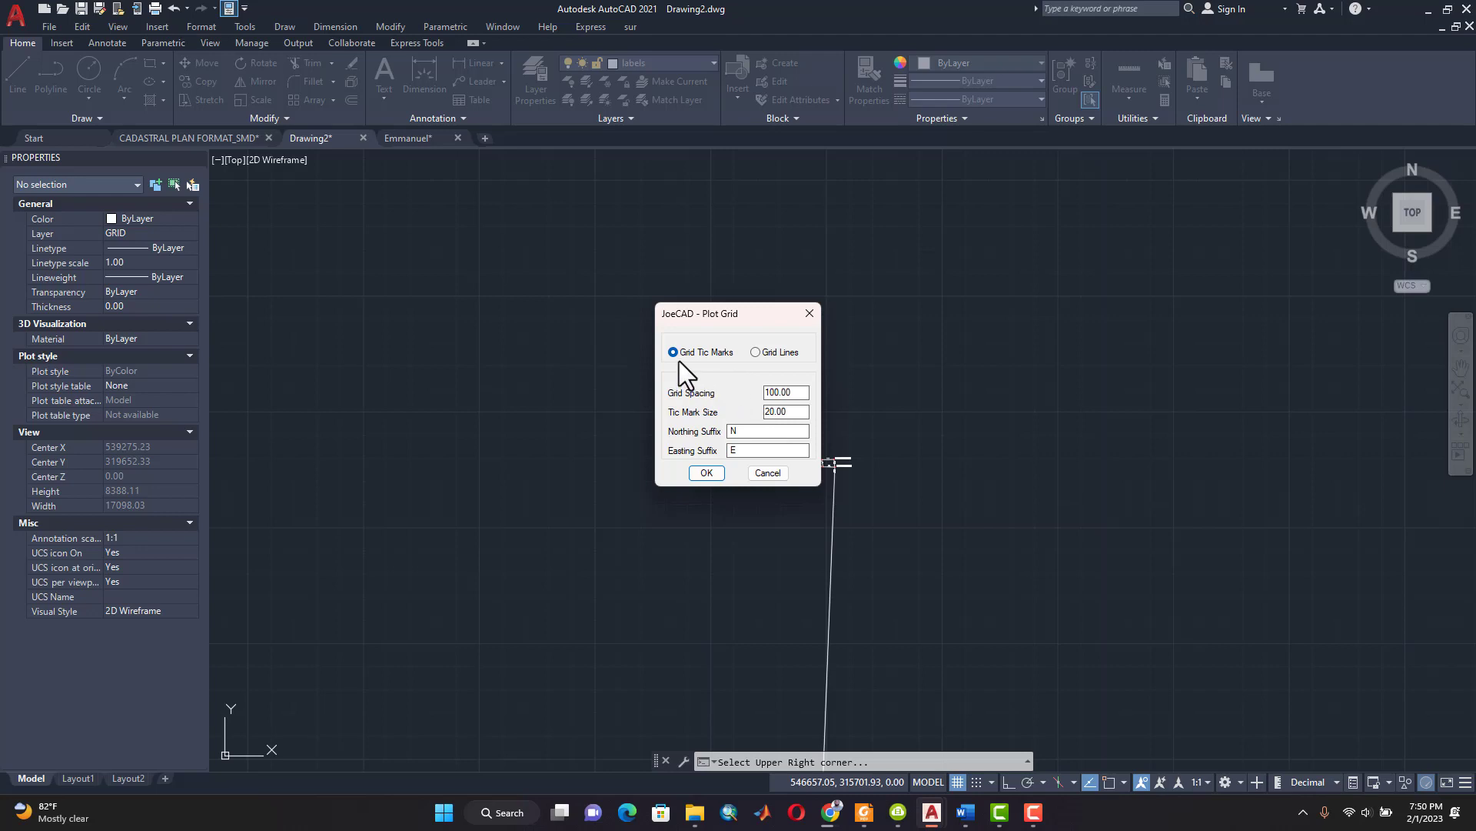
Step: Set the grid to be plotted as grid lines with a spacing of 500
{"action": "left_click", "coordinate": [754, 351]}
{"action": "left_click_drag", "start_coordinate": [801, 394], "coordinate": [696, 397]}
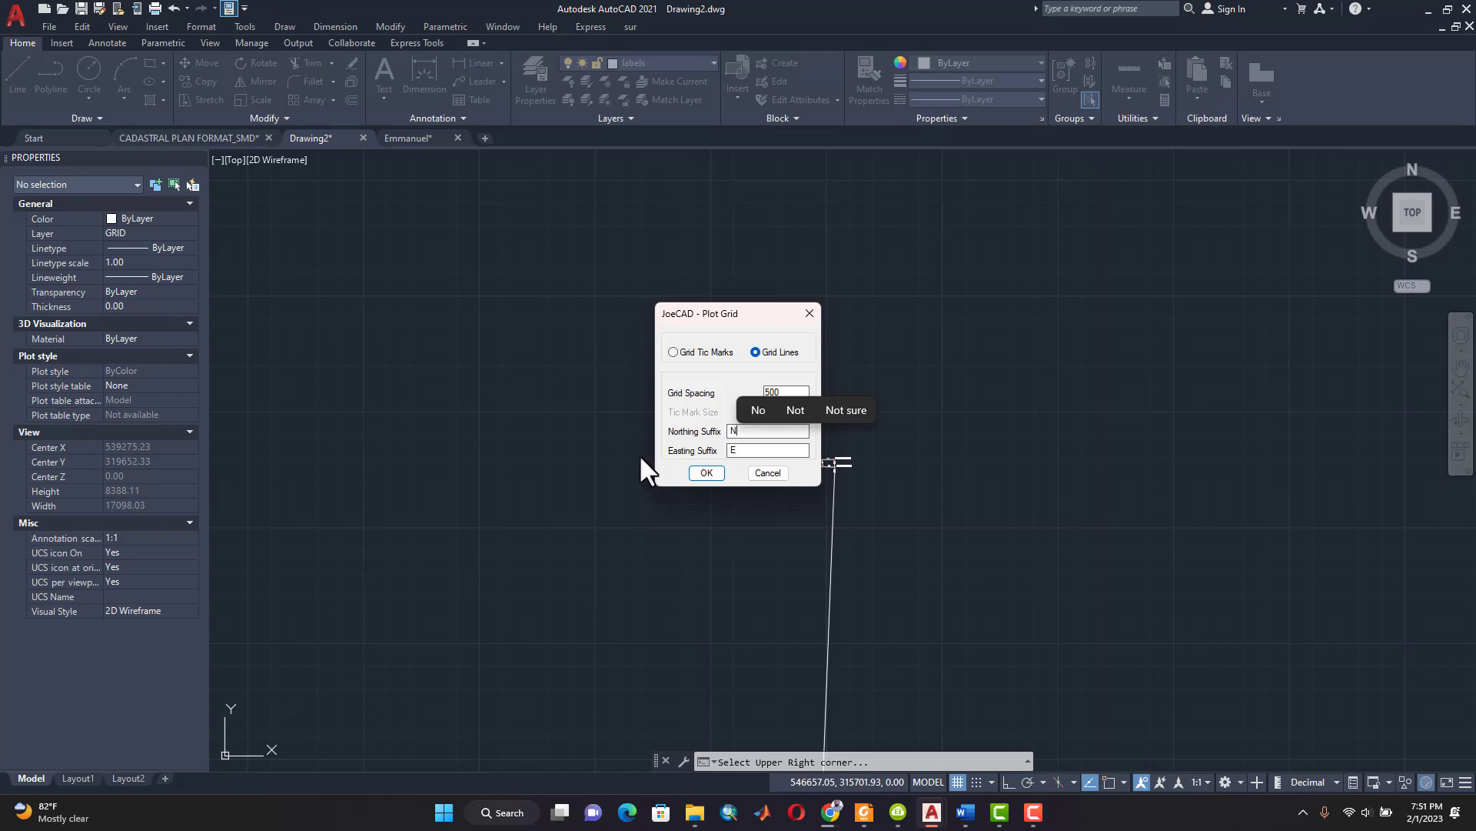
{"action": "left_click", "coordinate": [707, 471]}
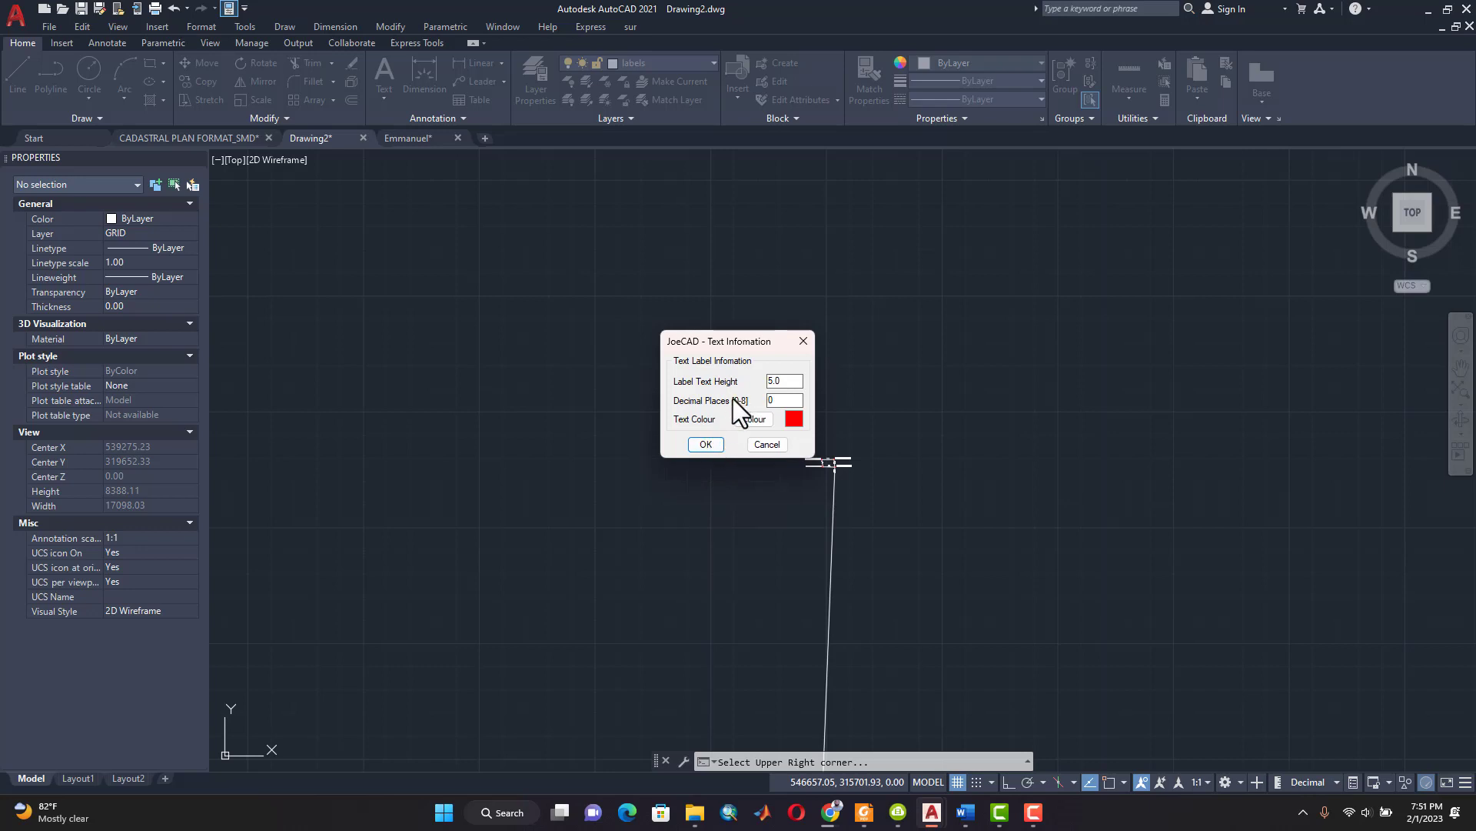
Step: Set the grid labels' text colour to white, enter their text height and plot the grid
{"action": "left_click", "coordinate": [745, 423]}
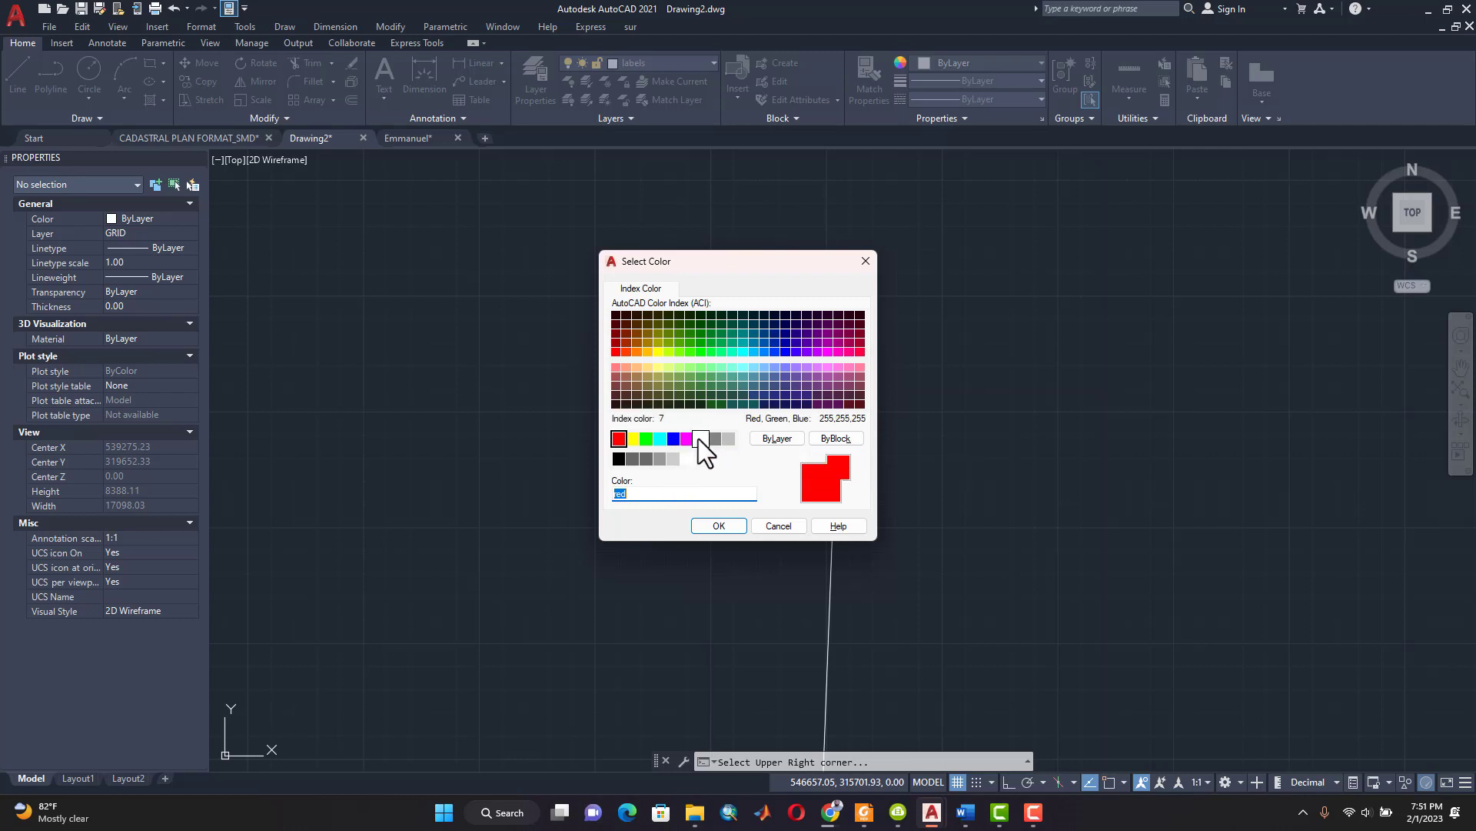
{"action": "left_click", "coordinate": [699, 437]}
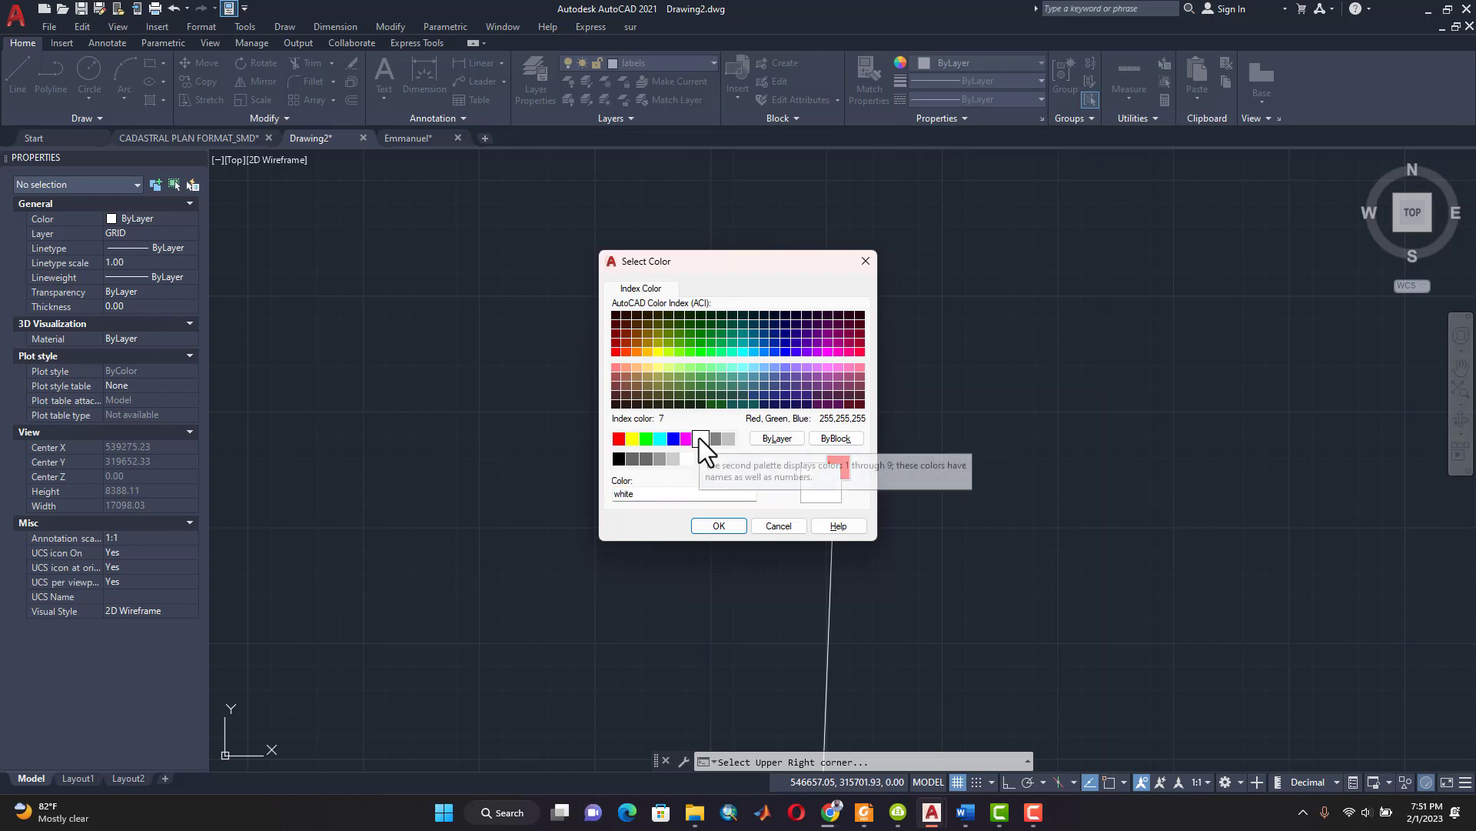
{"action": "left_click", "coordinate": [723, 523]}
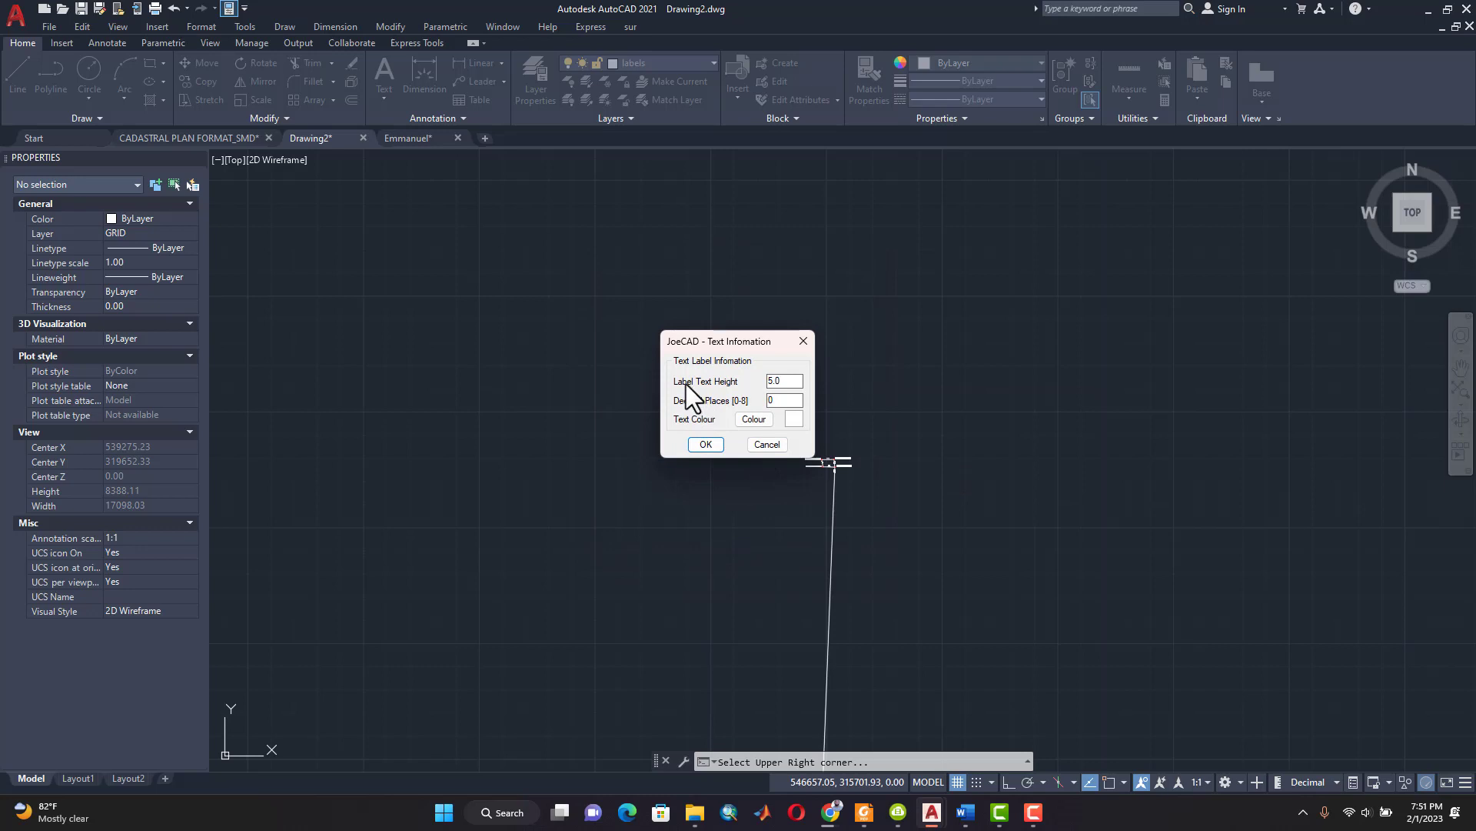
{"action": "double_click", "coordinate": [786, 381]}
{"action": "left_click", "coordinate": [706, 445]}
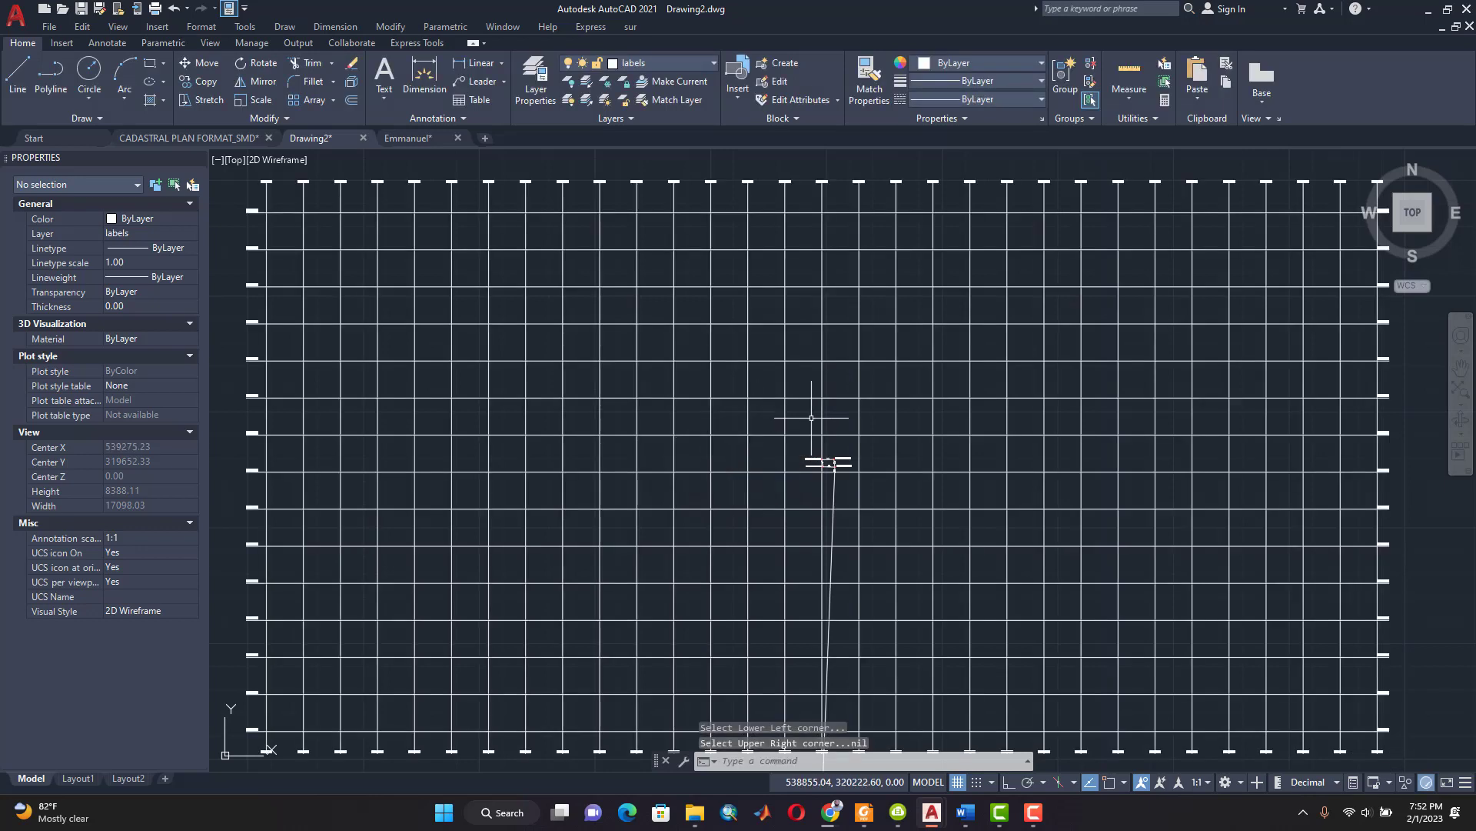
Step: Inspect the plotted grid's extent and how its lines fall around the boundary parcel and tie line
{"action": "scroll", "coordinate": [844, 464], "scroll_direction": "down", "scroll_amount": 2}
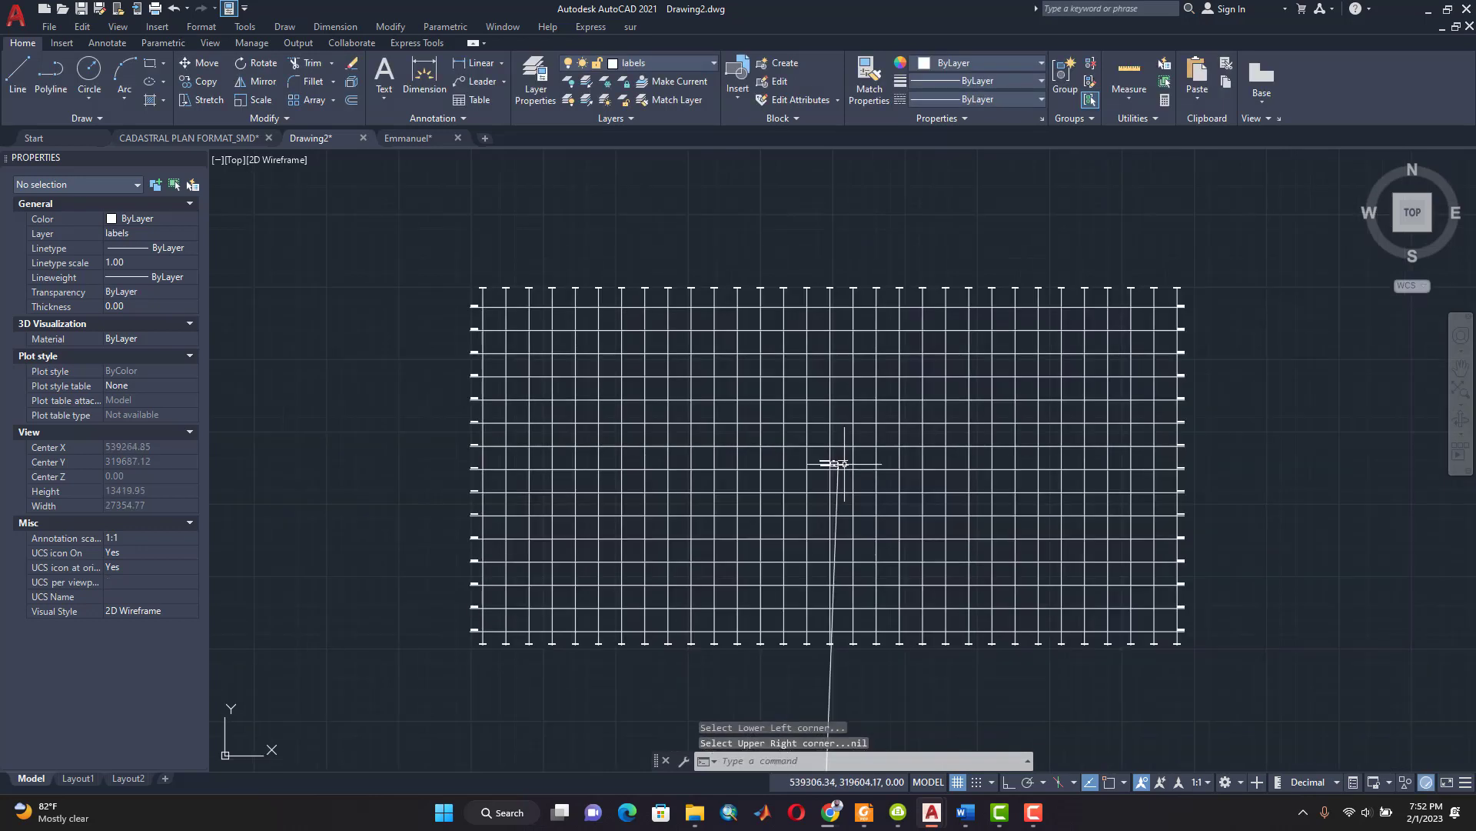
{"action": "scroll", "coordinate": [844, 464], "scroll_direction": "up", "scroll_amount": 2}
{"action": "scroll", "coordinate": [845, 463], "scroll_direction": "down", "scroll_amount": 2}
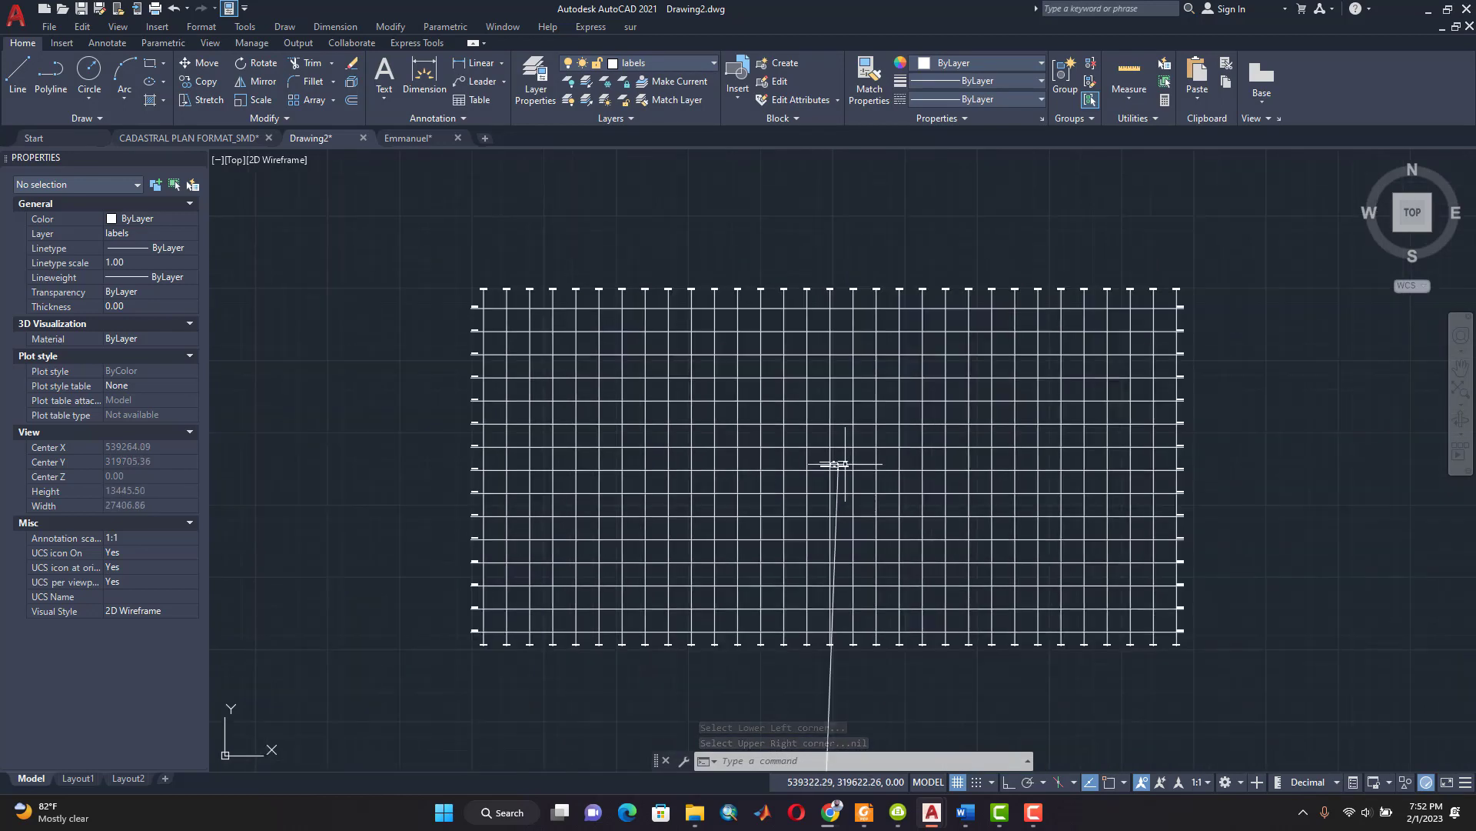
{"action": "scroll", "coordinate": [845, 465], "scroll_direction": "up", "scroll_amount": 2}
{"action": "scroll", "coordinate": [845, 465], "scroll_direction": "down", "scroll_amount": 2}
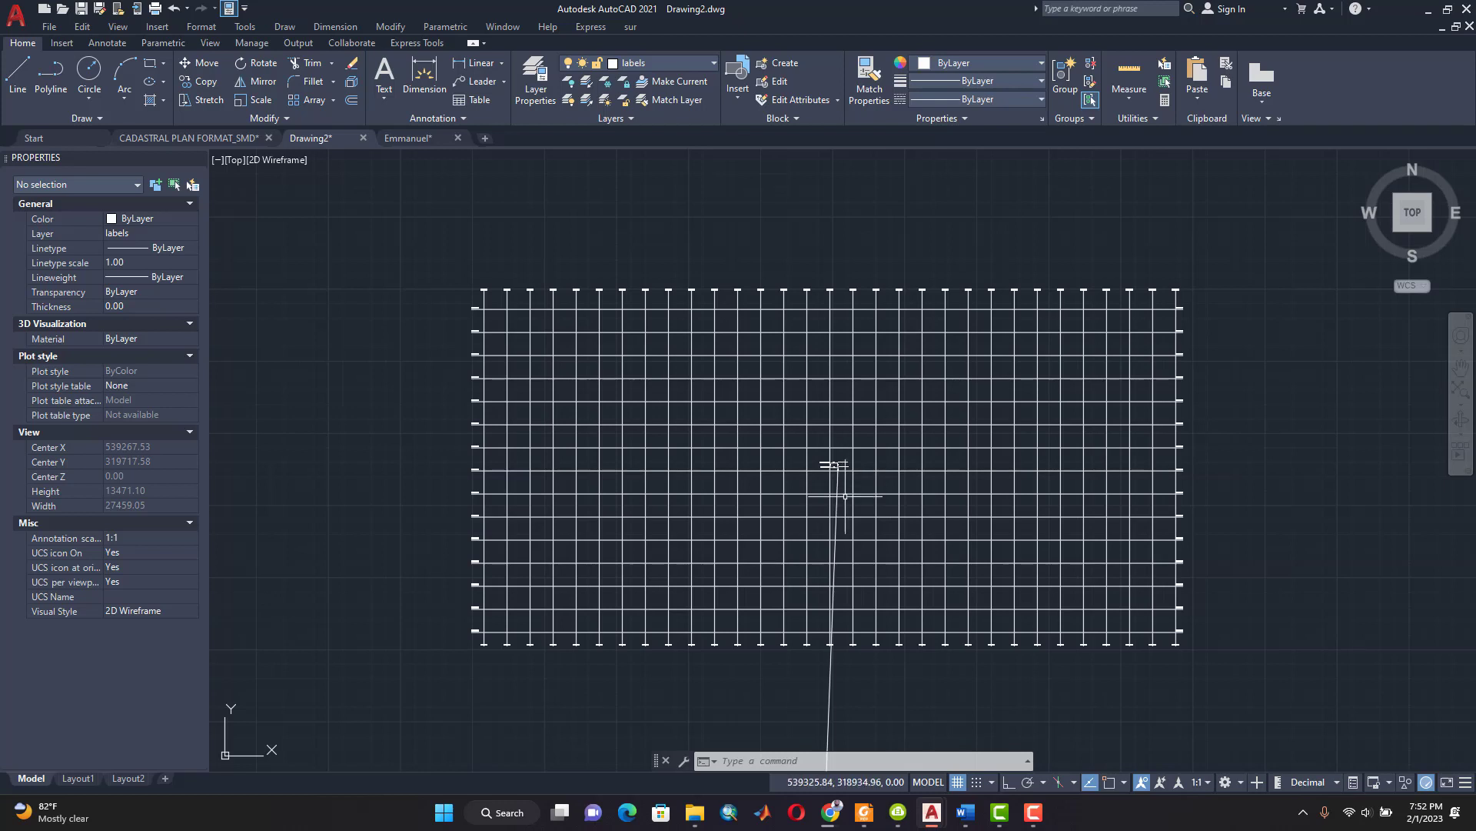
{"action": "scroll", "coordinate": [837, 489], "scroll_direction": "up", "scroll_amount": 2}
{"action": "scroll", "coordinate": [837, 489], "scroll_direction": "up", "scroll_amount": 4}
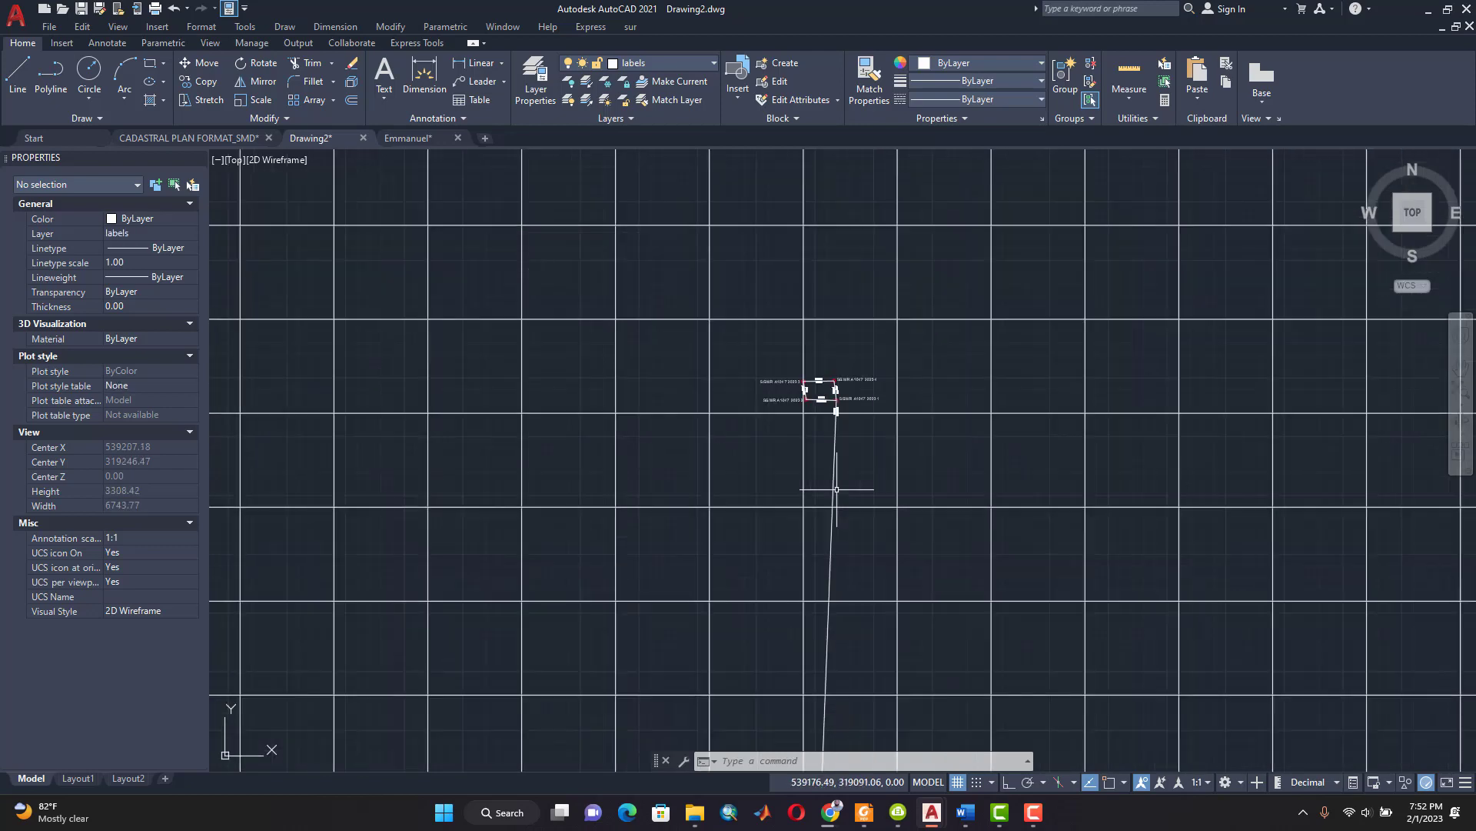
{"action": "scroll", "coordinate": [836, 489], "scroll_direction": "up", "scroll_amount": 2}
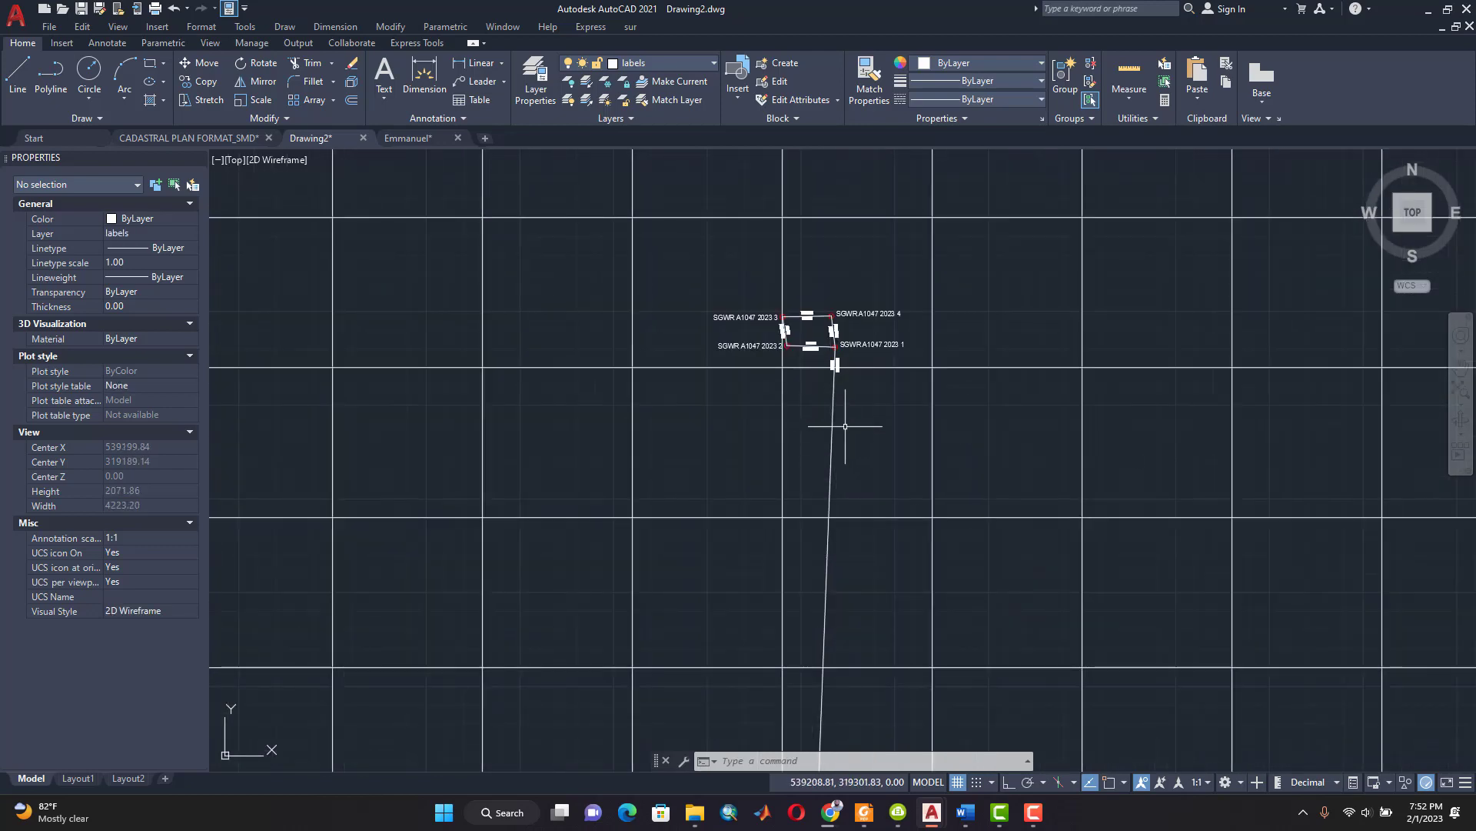
{"action": "scroll", "coordinate": [845, 426], "scroll_direction": "down", "scroll_amount": 2}
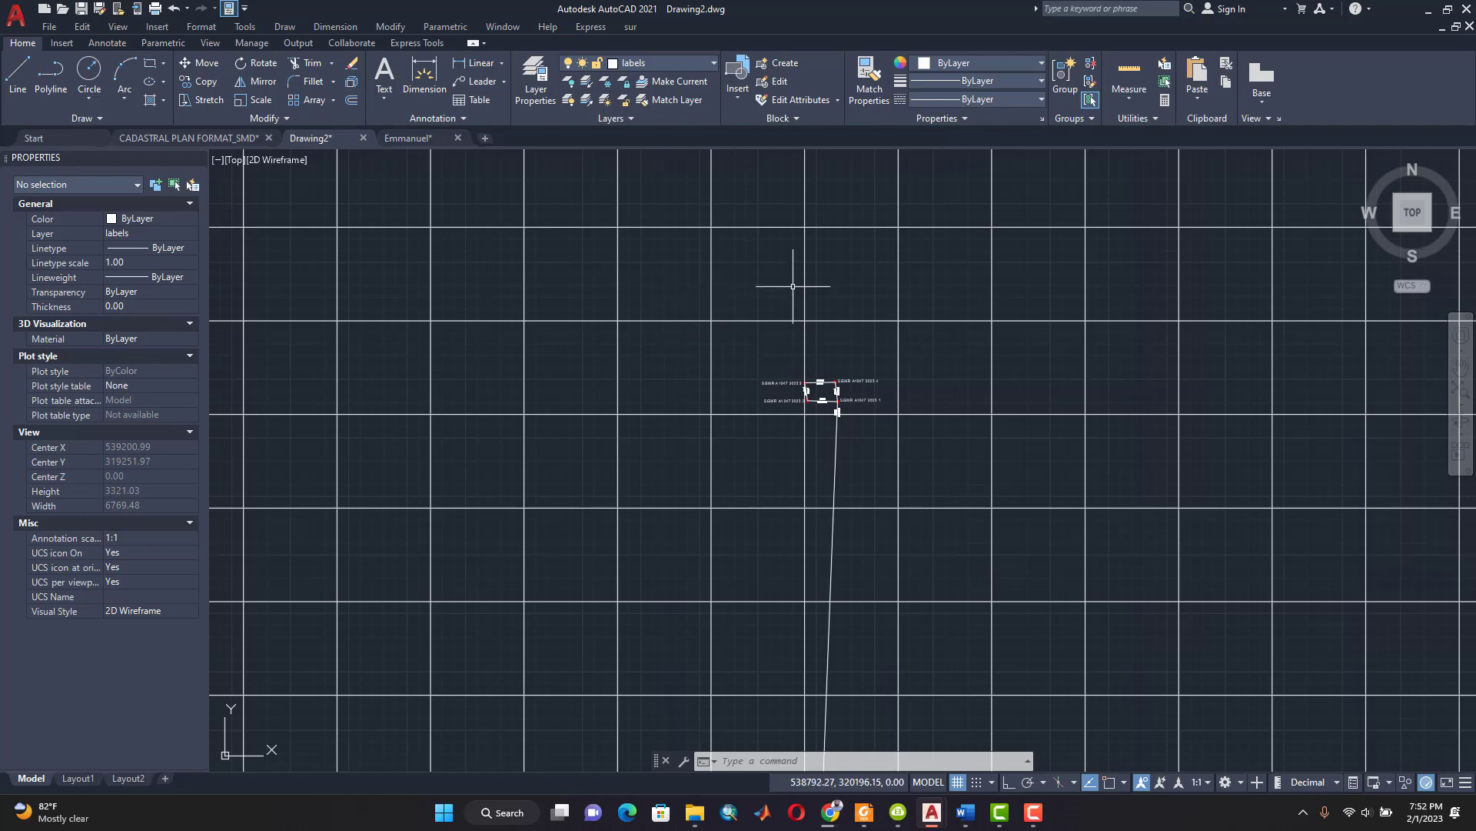
Step: Switch to the CADASTRAL PLAN FORMAT_SMD drawing and copy the upper blank plan template, including its frame, title block, north arrow and certification block
{"action": "left_click", "coordinate": [201, 138]}
{"action": "scroll", "coordinate": [1143, 531], "scroll_direction": "down", "scroll_amount": 8}
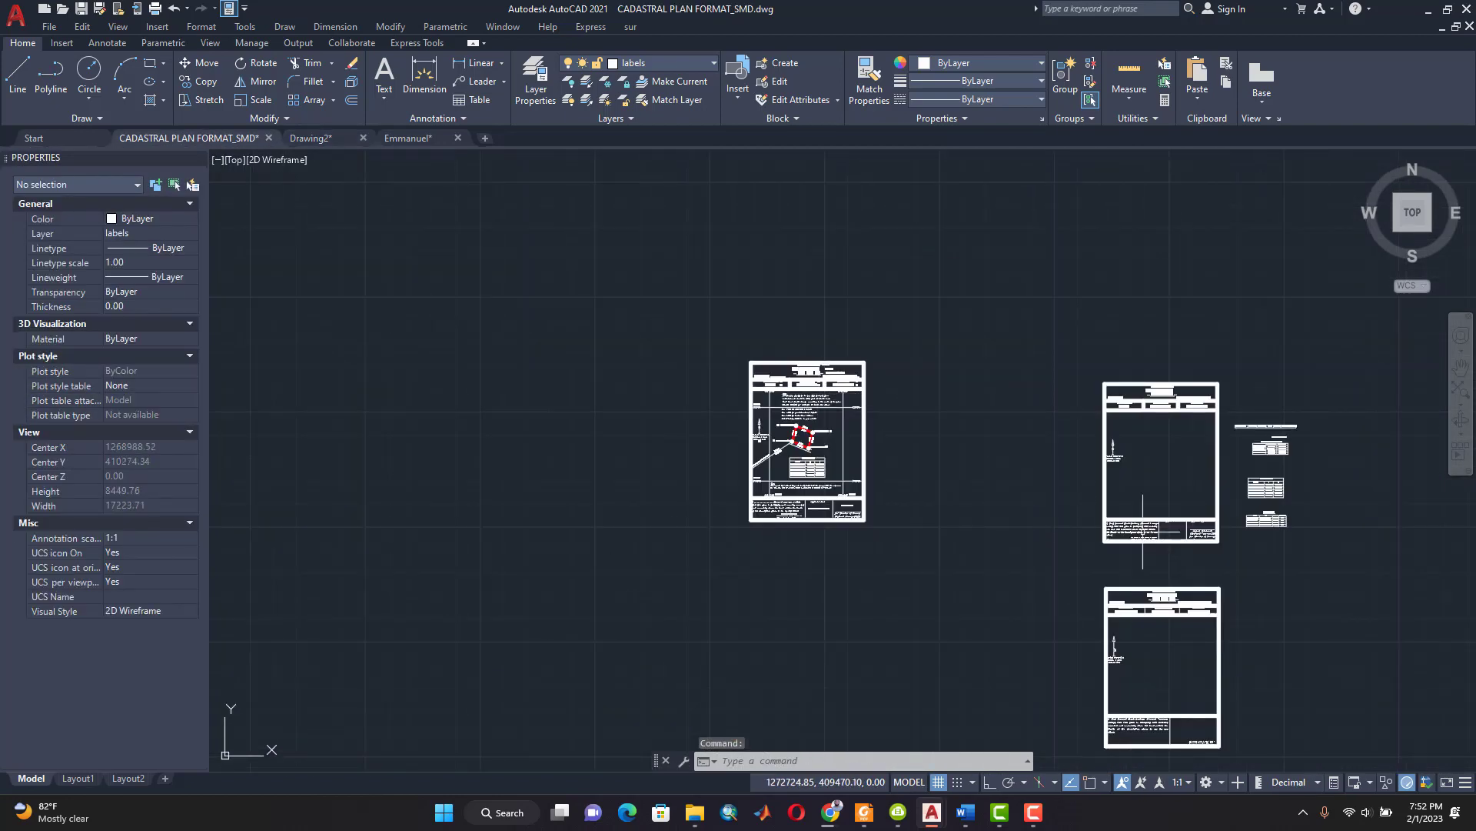
{"action": "middle_click_drag", "start_coordinate": [1246, 583], "coordinate": [988, 500]}
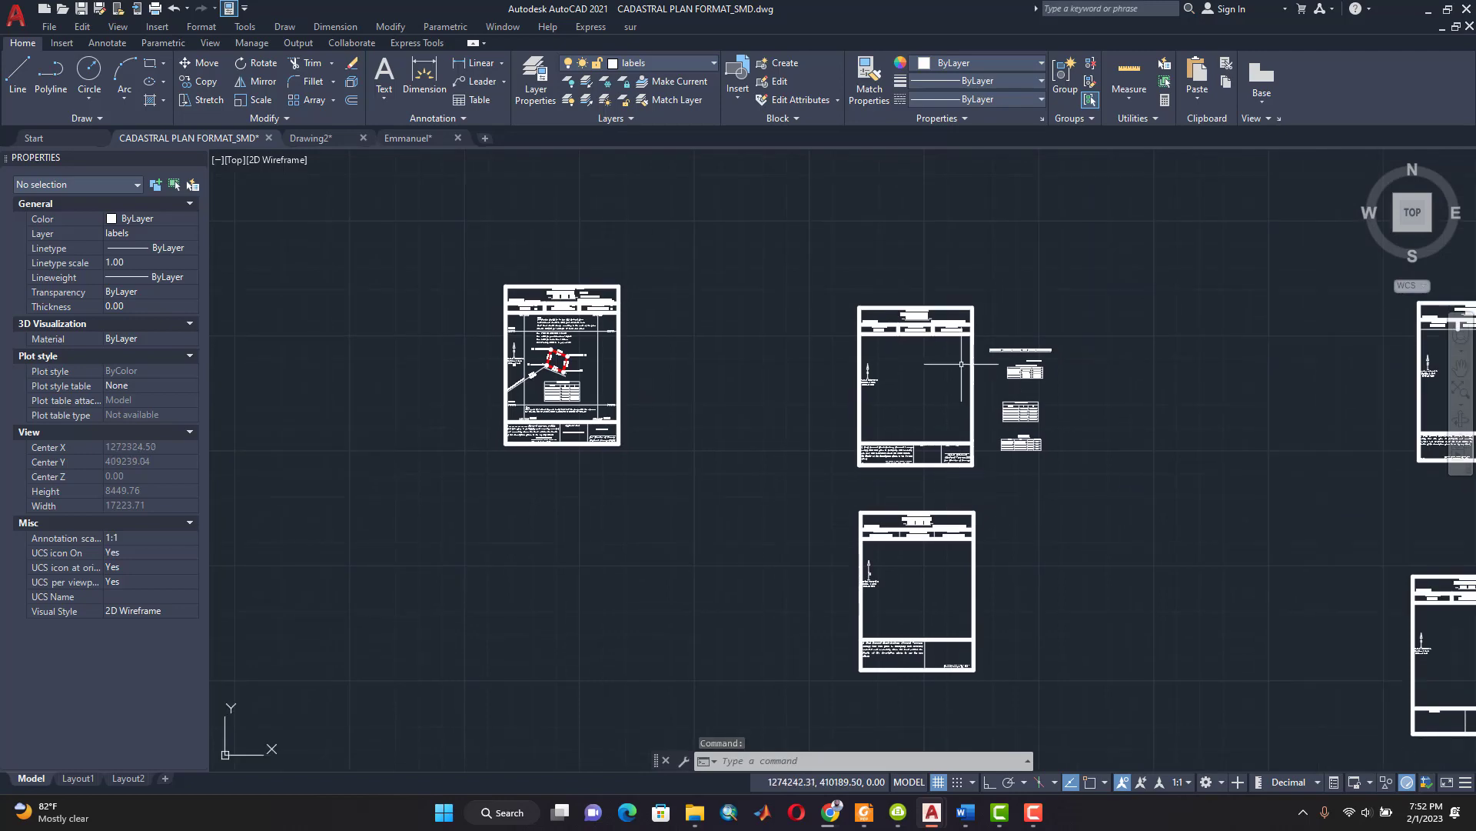
{"action": "scroll", "coordinate": [961, 364], "scroll_direction": "up", "scroll_amount": 6}
{"action": "scroll", "coordinate": [981, 413], "scroll_direction": "down", "scroll_amount": 4}
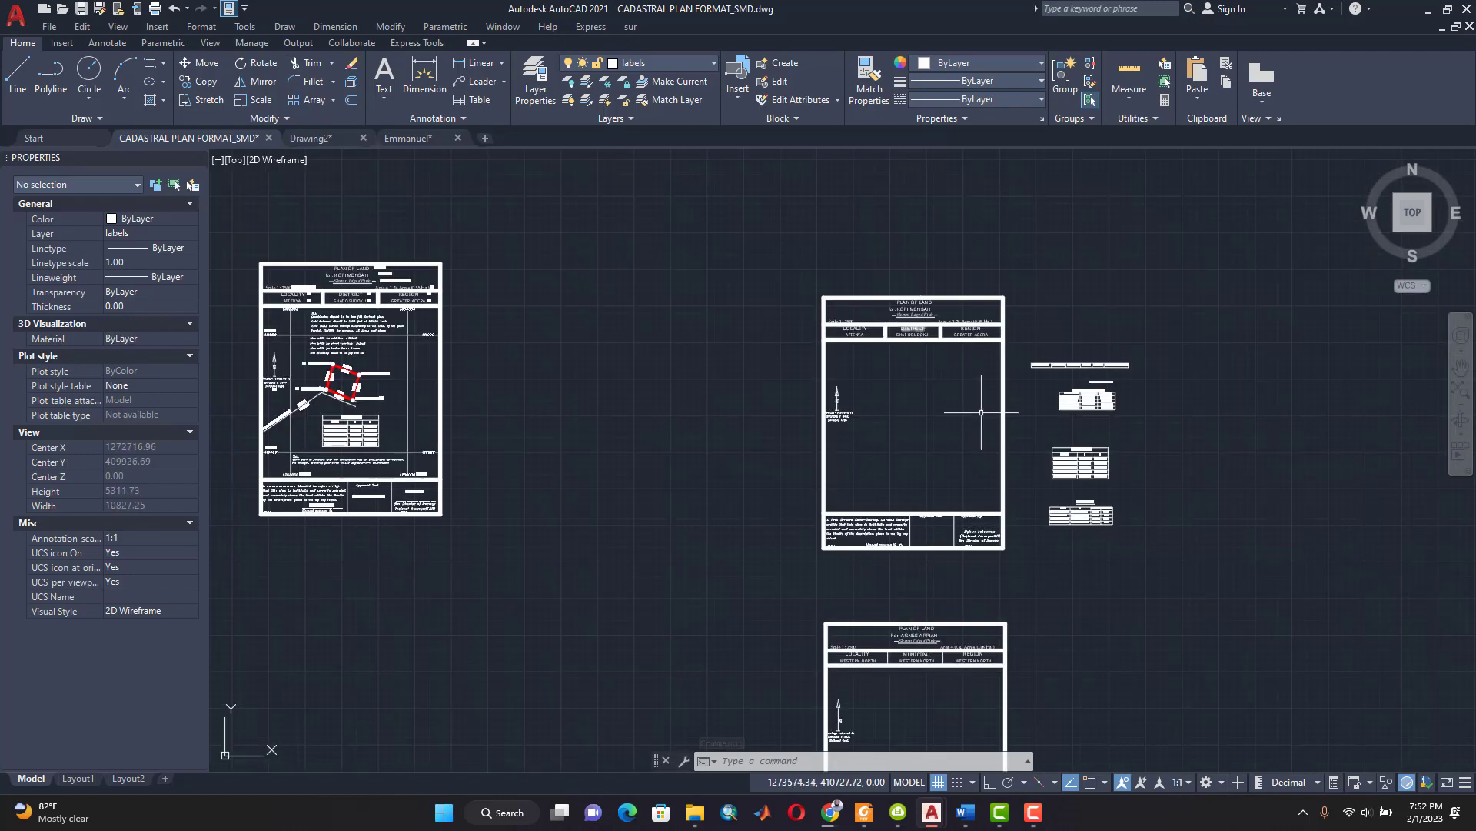
{"action": "middle_click_drag", "start_coordinate": [1018, 440], "coordinate": [996, 407]}
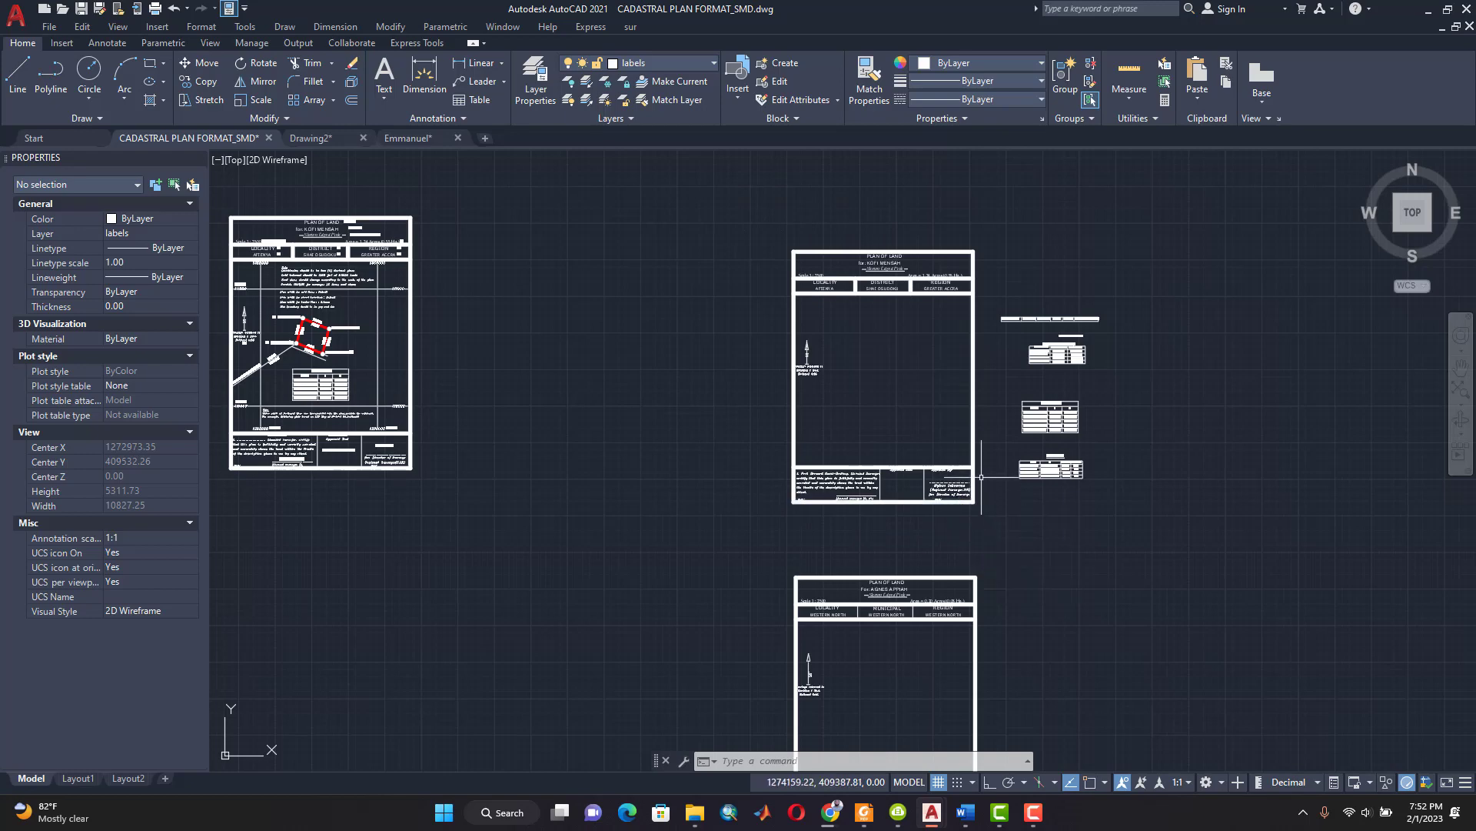
{"action": "left_click", "coordinate": [759, 224]}
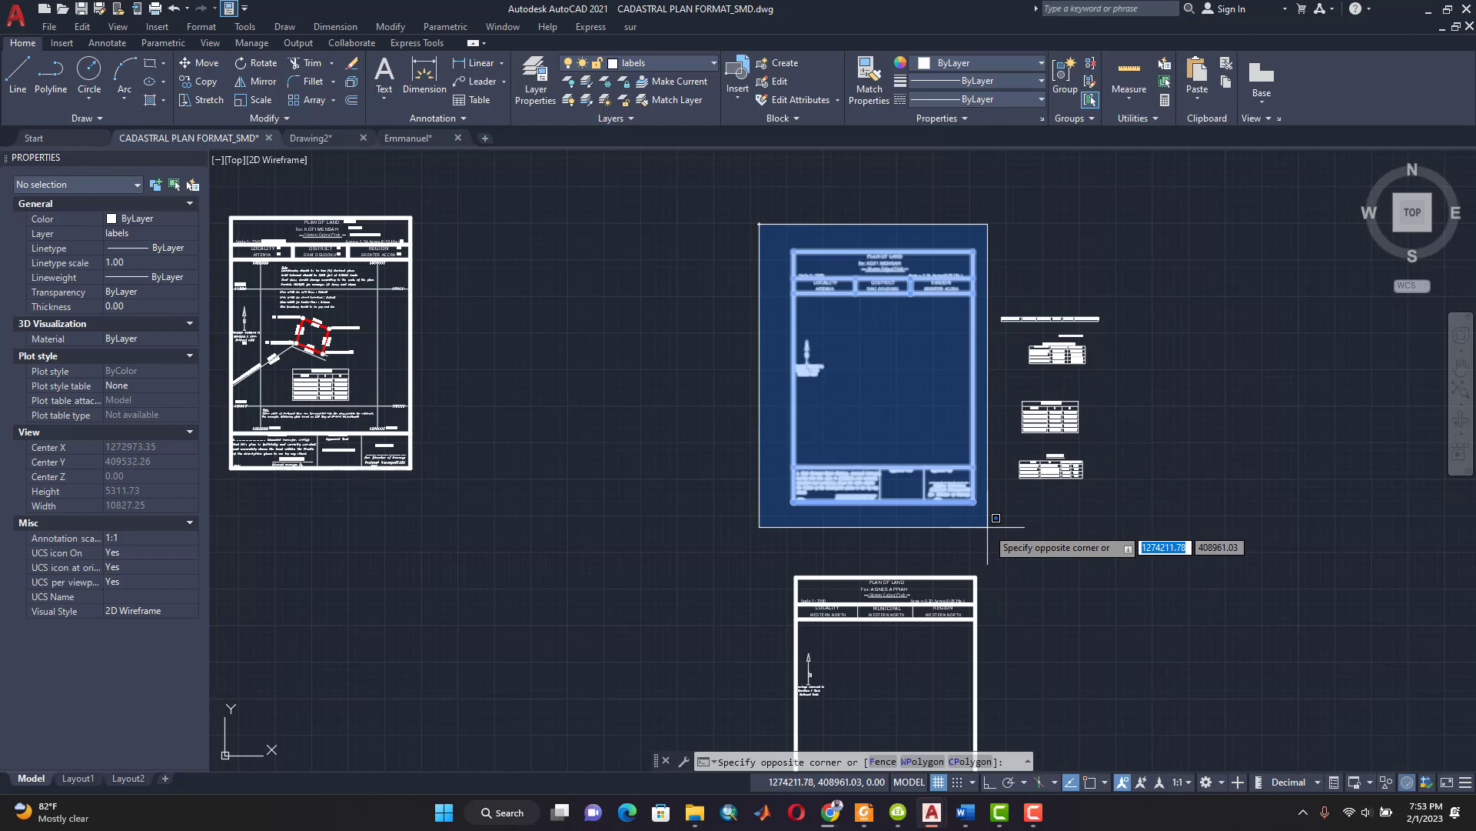
{"action": "left_click", "coordinate": [987, 527]}
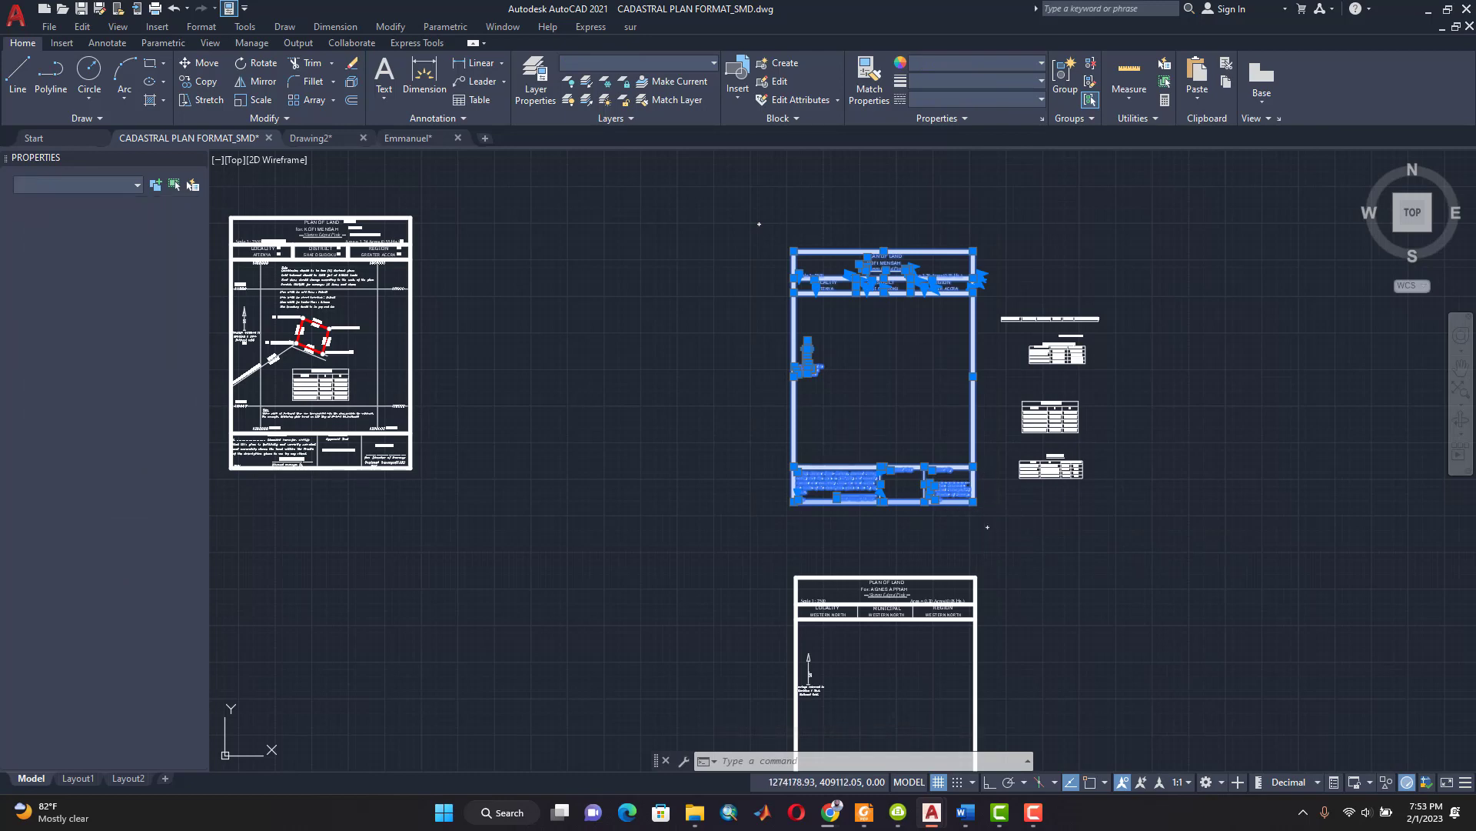
{"action": "key", "text": "ctrl+c"}
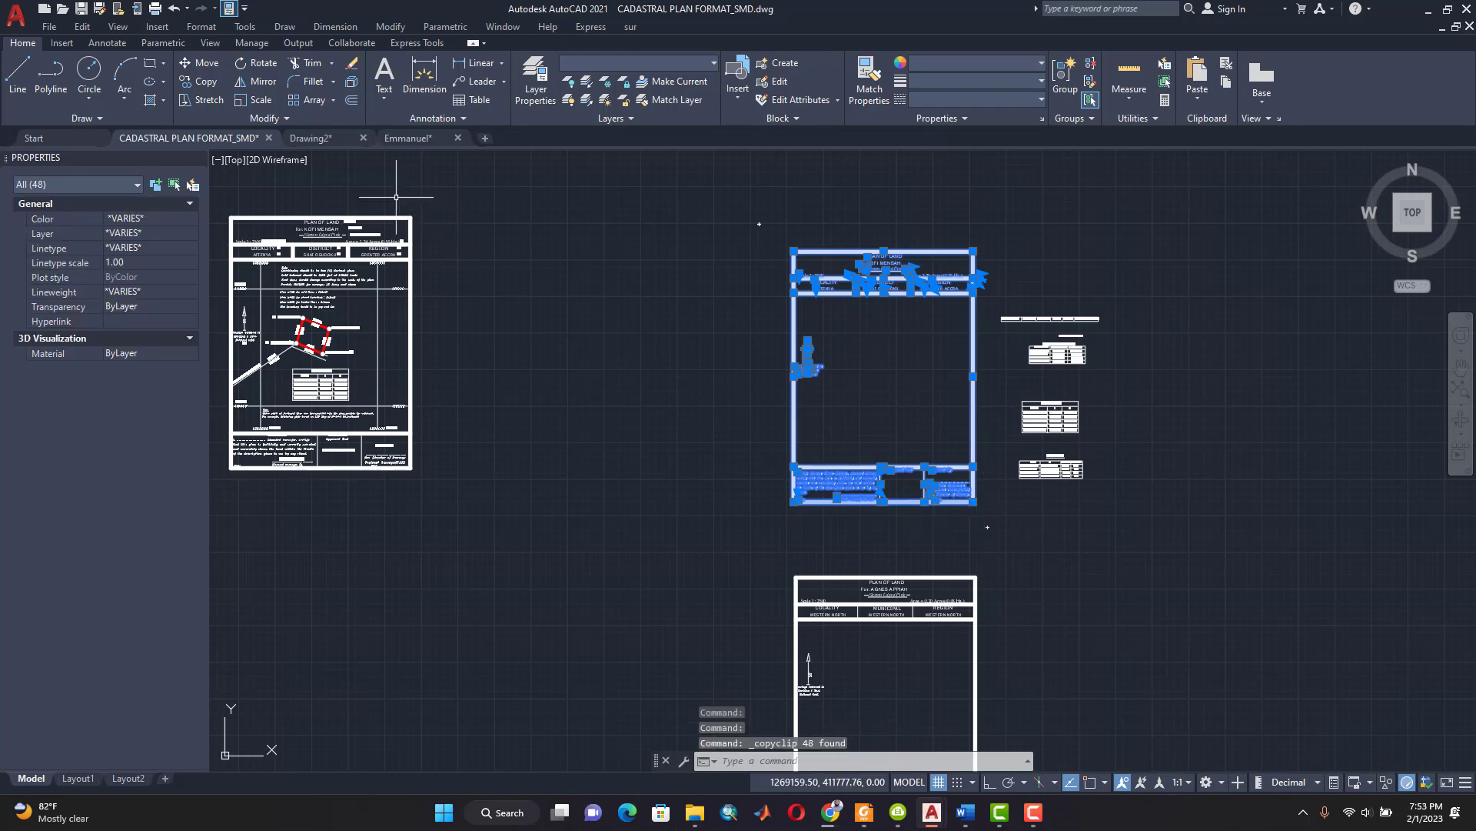
Step: Paste the plan template into Drawing2 around the boundary parcel, with its insertion point at about 538225, 318464
{"action": "left_click", "coordinate": [322, 138]}
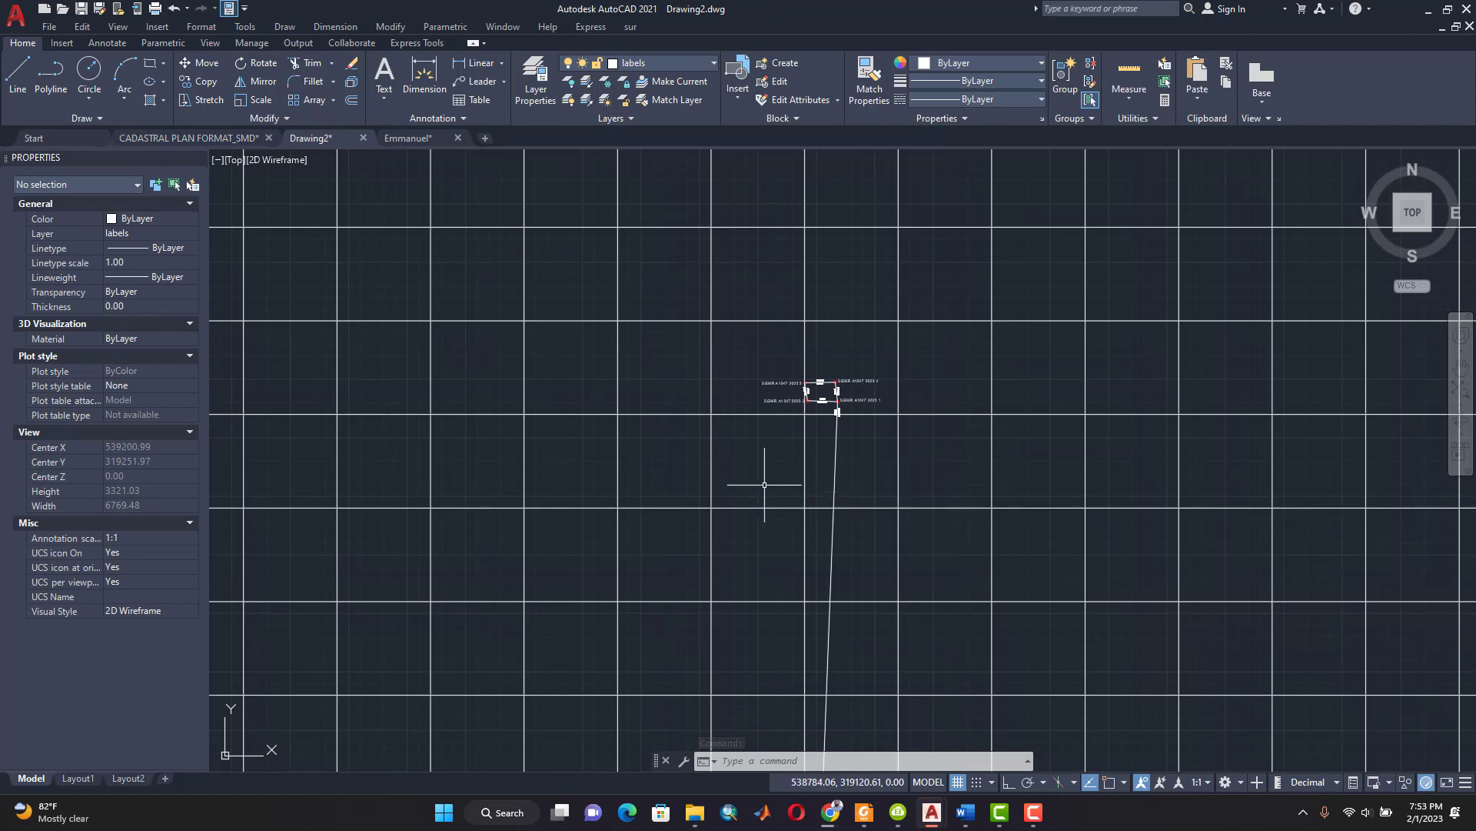
{"action": "key", "text": "ctrl+v"}
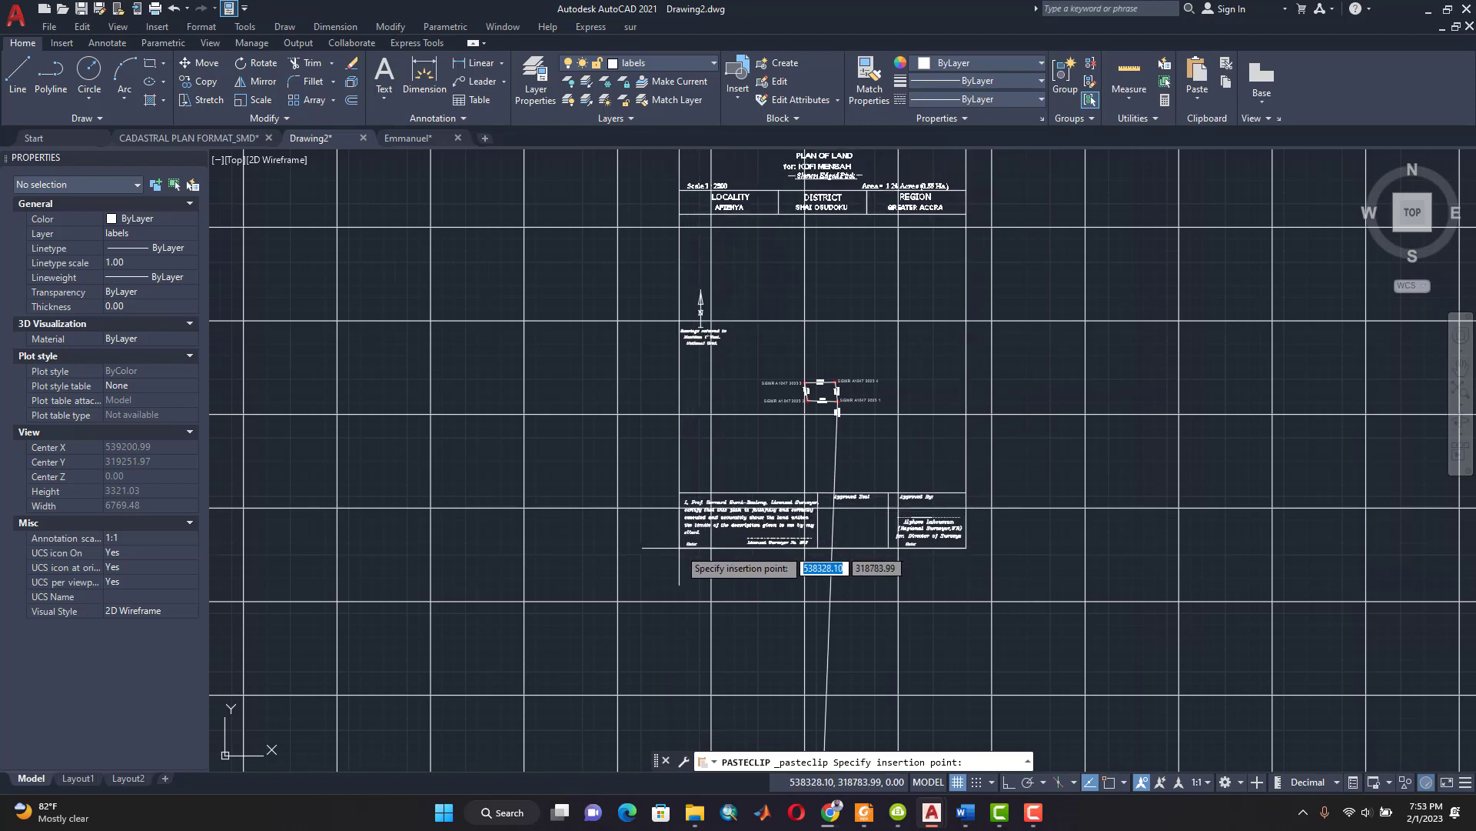
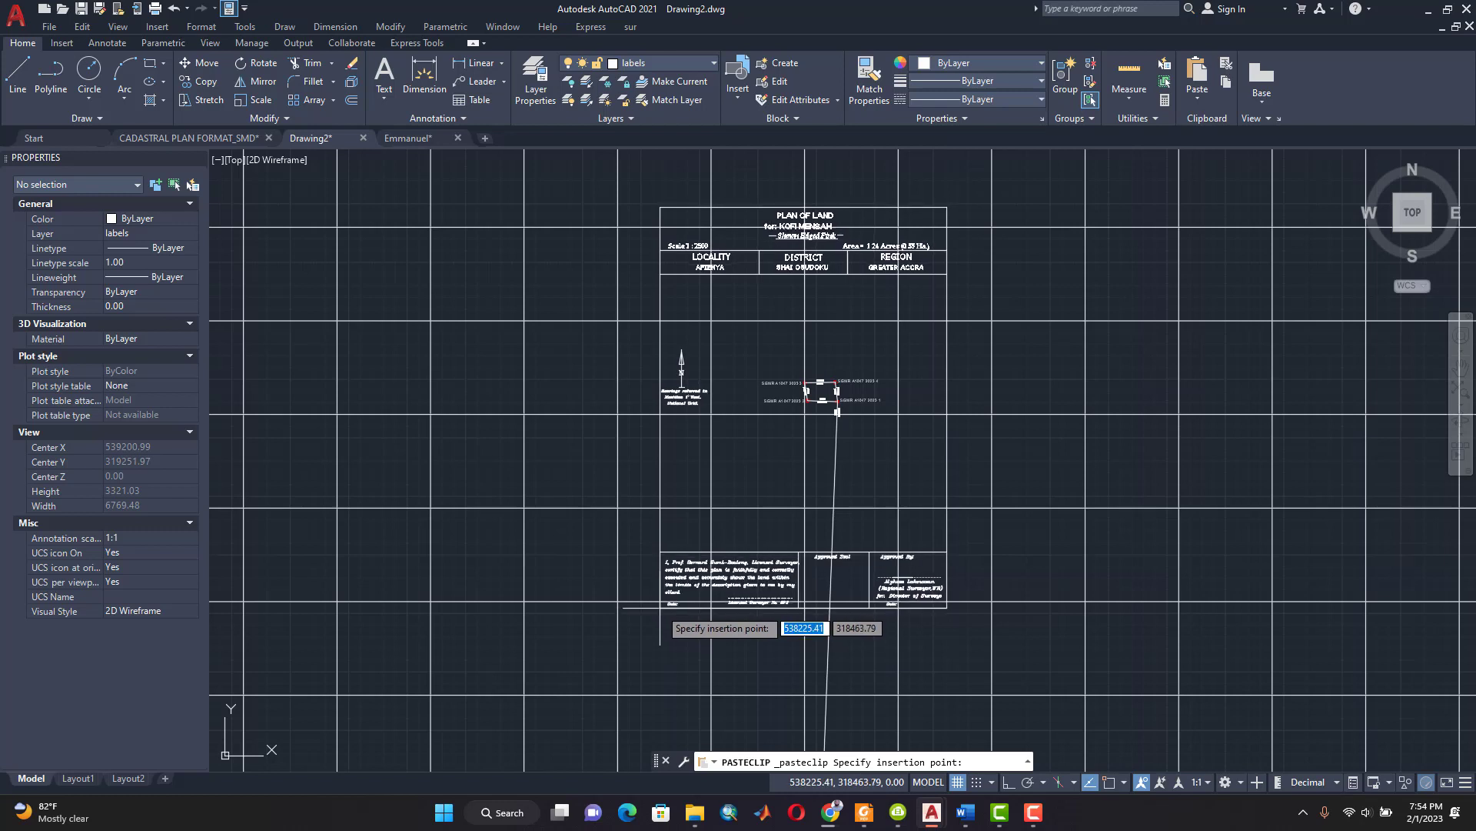
{"action": "left_click", "coordinate": [660, 606]}
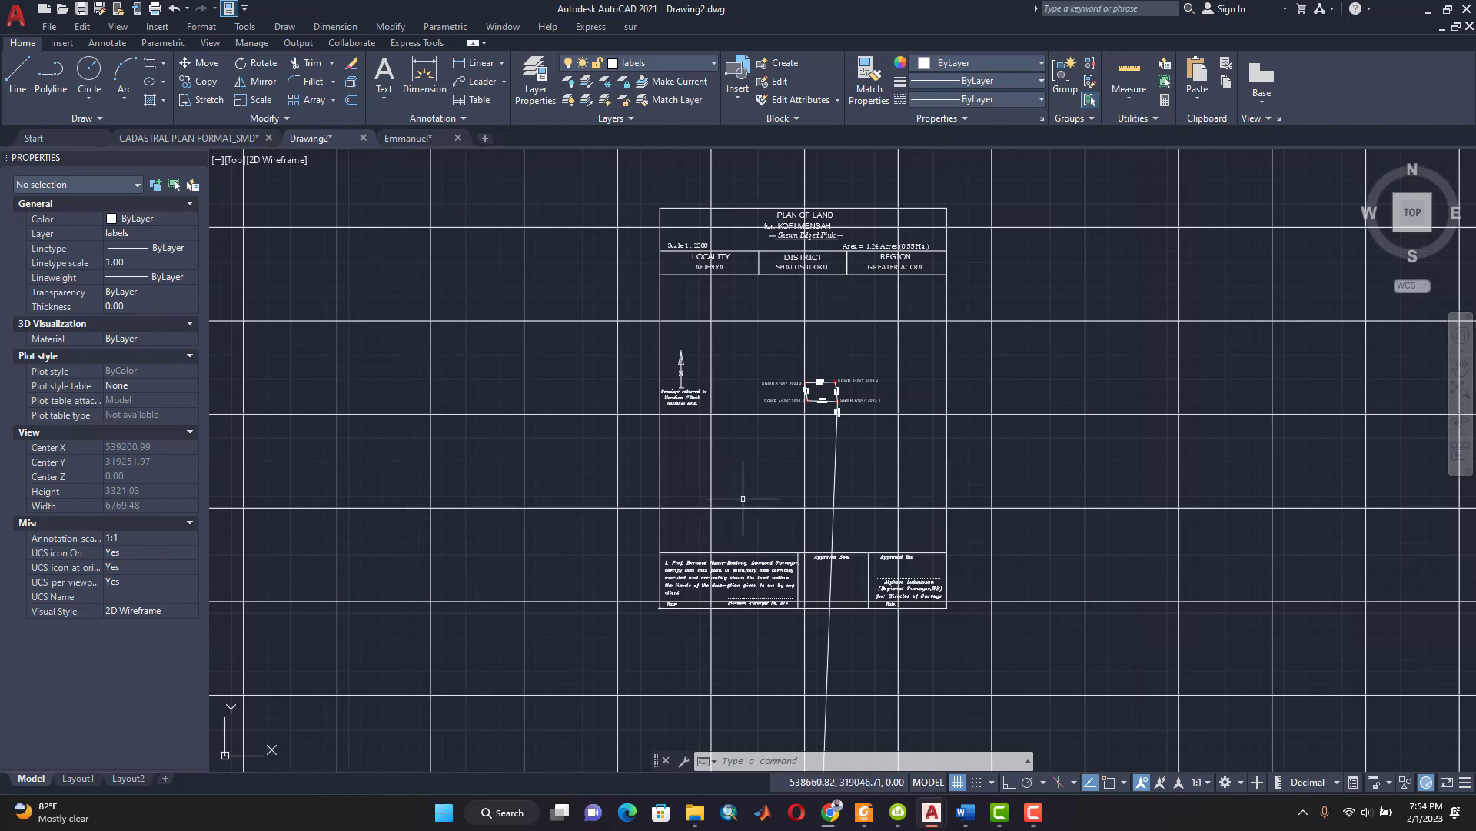
Step: Trim the grid lines and tie line crossing the pasted plan frame back to it, using its four outer border lines as cutting edges
{"action": "scroll", "coordinate": [751, 493], "scroll_direction": "down", "scroll_amount": 2}
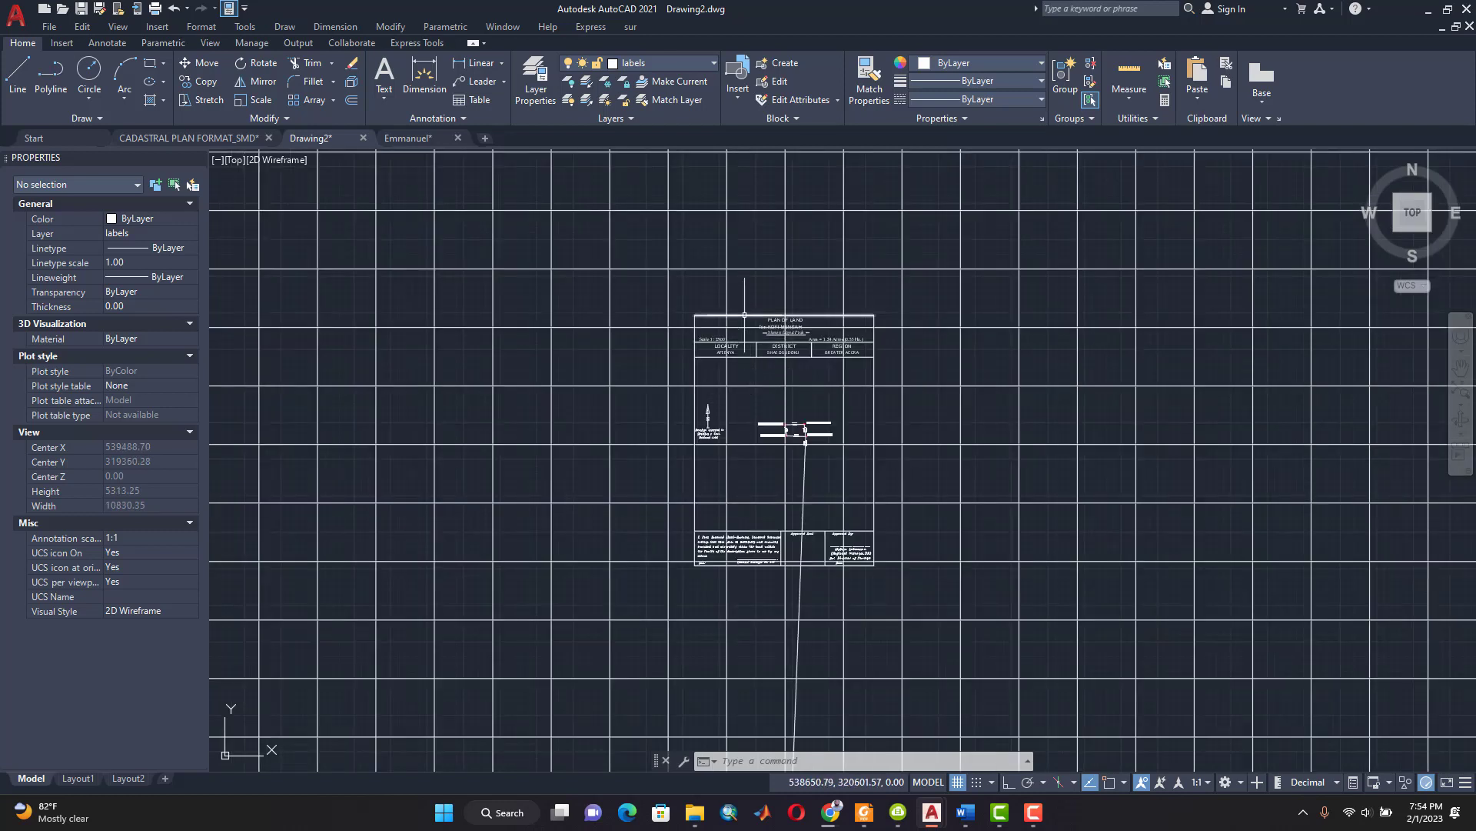
{"action": "left_click", "coordinate": [744, 315]}
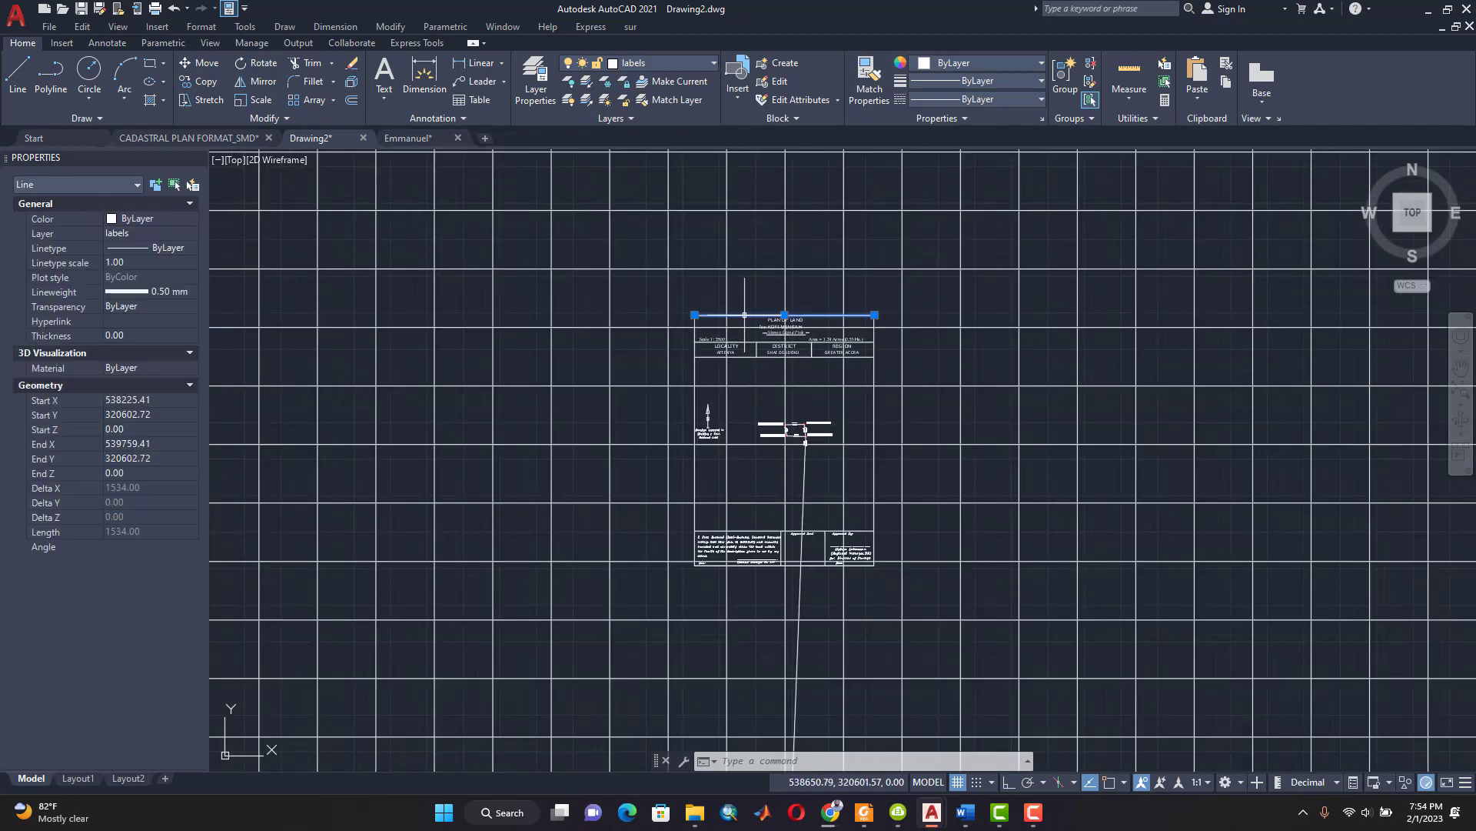
{"action": "left_click", "coordinate": [696, 360]}
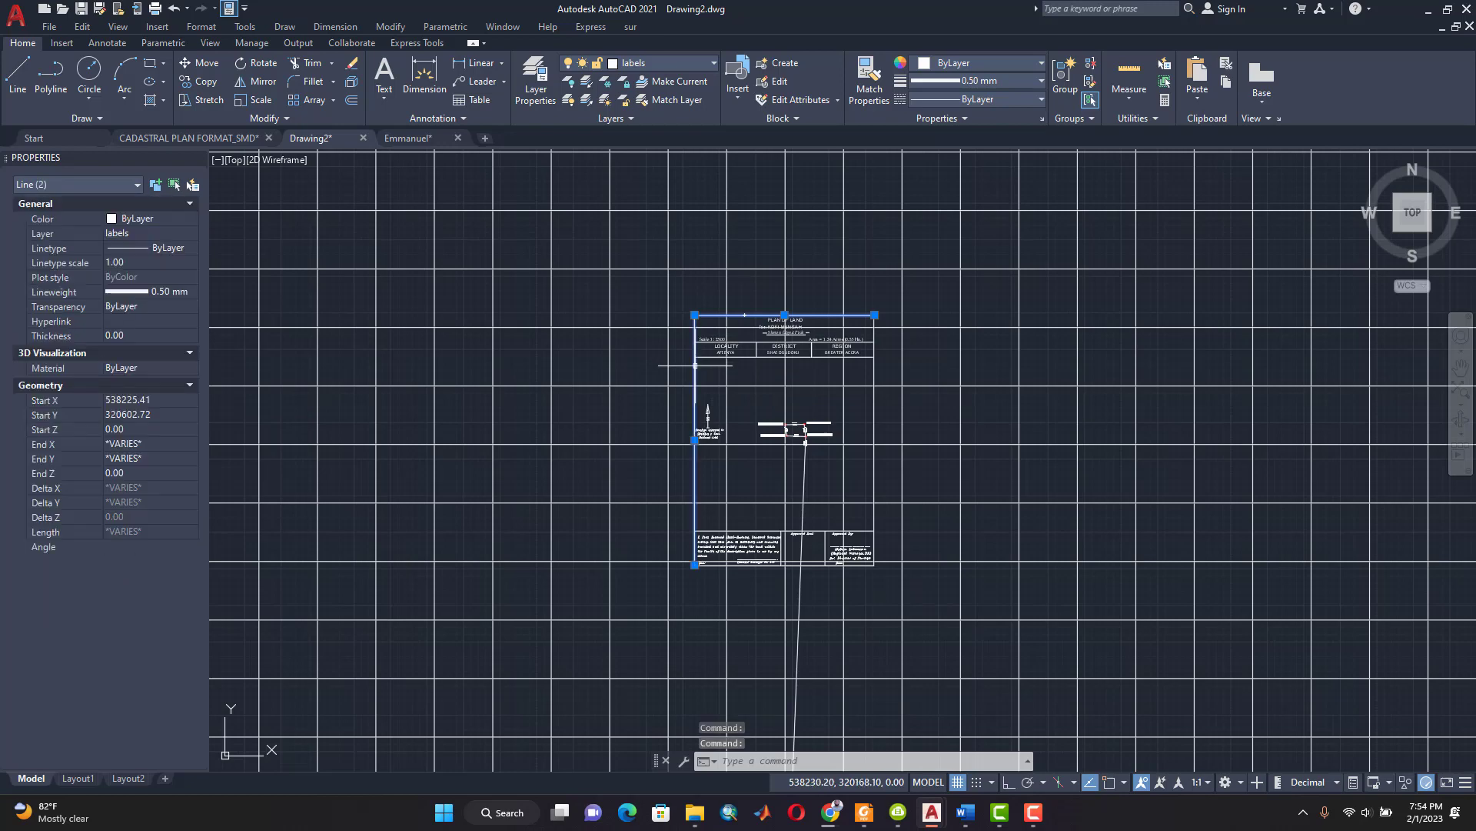
{"action": "left_click", "coordinate": [875, 410]}
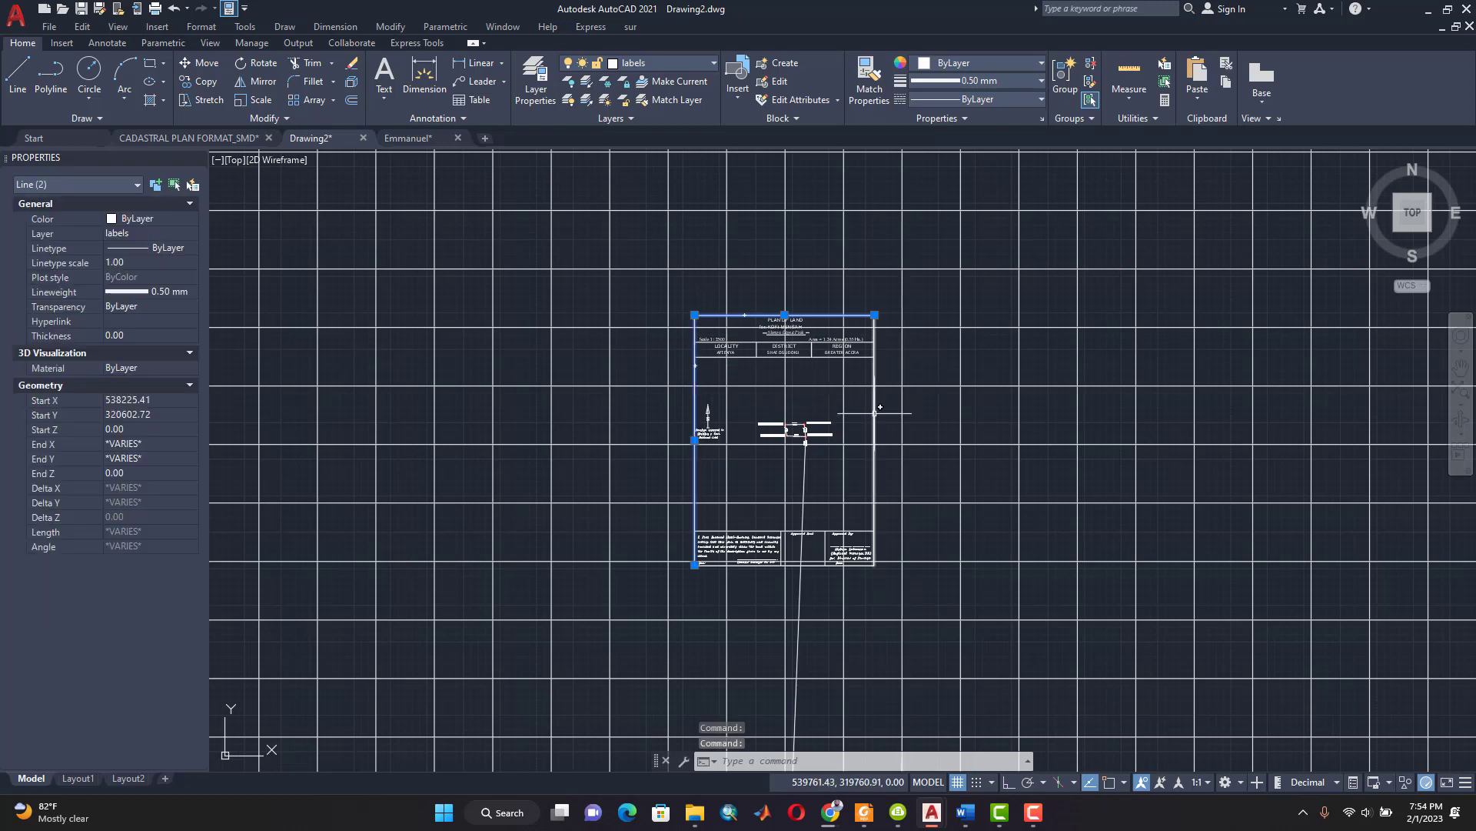
{"action": "left_click", "coordinate": [809, 564]}
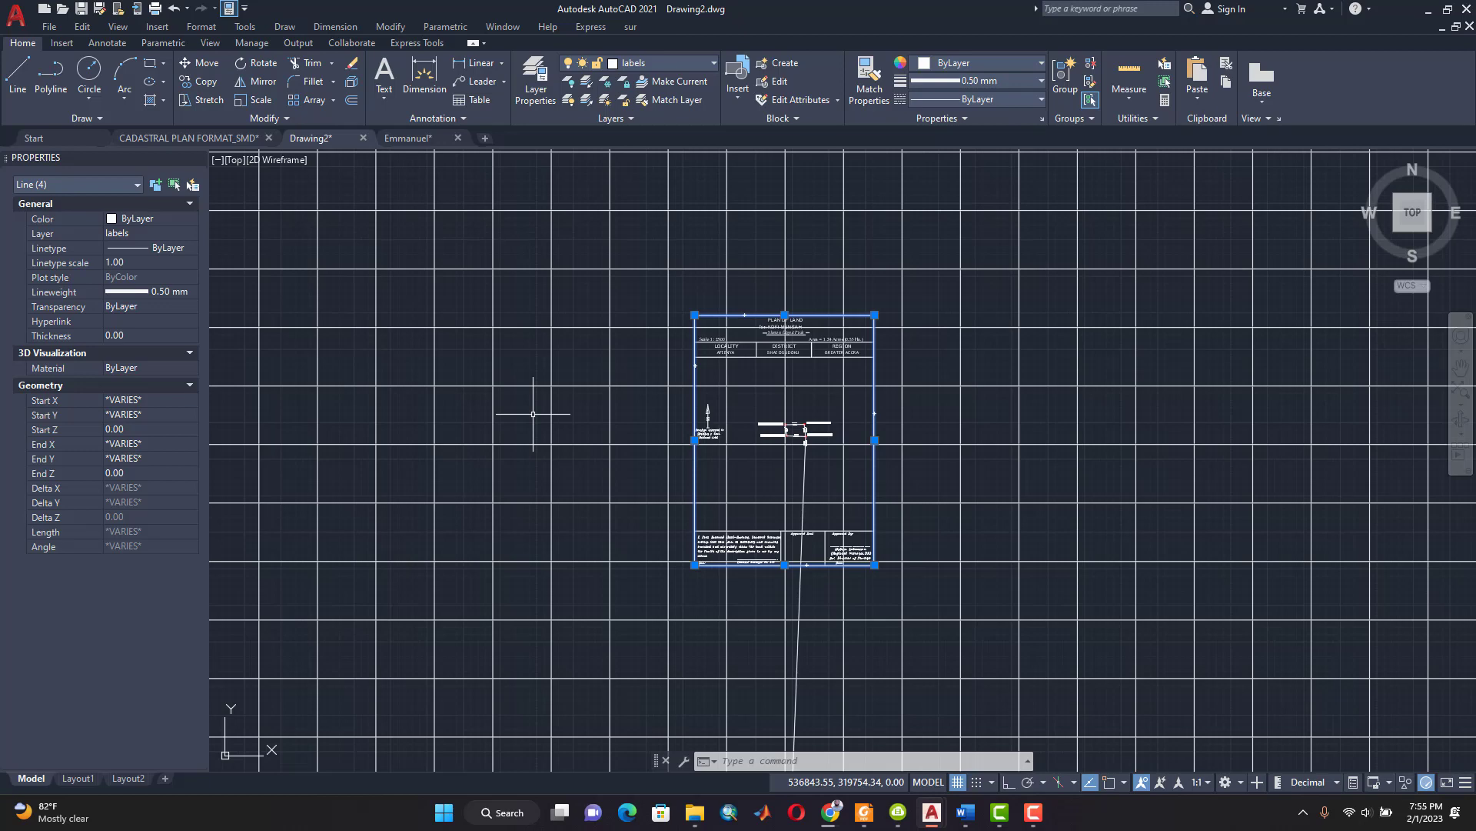
{"action": "type", "text": "R"}
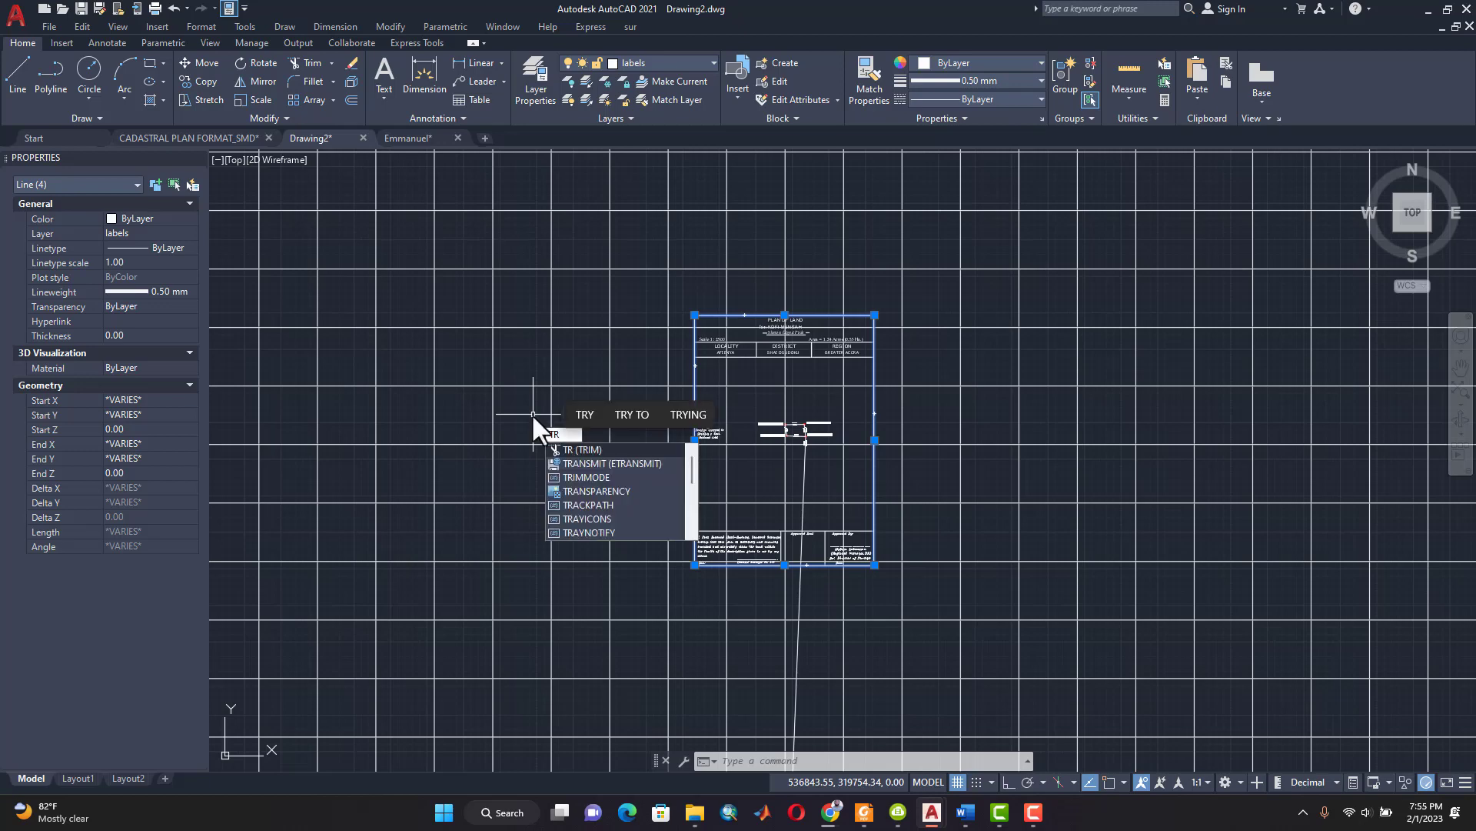
{"action": "left_click", "coordinate": [588, 451]}
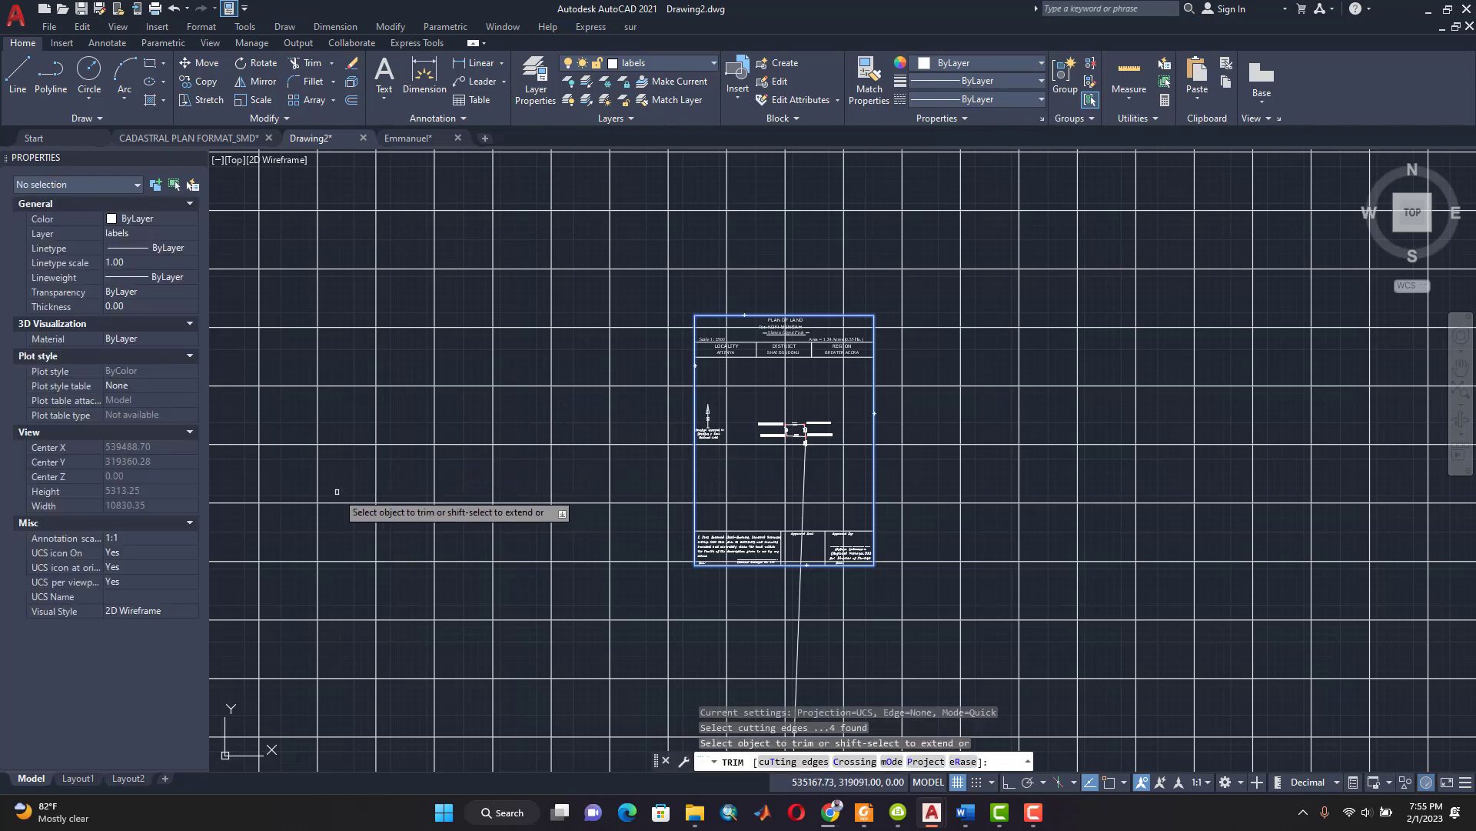
{"action": "mouse_move", "coordinate": [337, 491]}
{"action": "left_mouse_down"}
{"action": "mouse_move", "coordinate": [386, 363]}
{"action": "mouse_move", "coordinate": [494, 264]}
{"action": "mouse_move", "coordinate": [610, 224]}
{"action": "mouse_move", "coordinate": [933, 229]}
{"action": "mouse_move", "coordinate": [1105, 377]}
{"action": "mouse_move", "coordinate": [1096, 600]}
{"action": "mouse_move", "coordinate": [1042, 681]}
{"action": "mouse_move", "coordinate": [769, 723]}
{"action": "mouse_move", "coordinate": [581, 720]}
{"action": "mouse_move", "coordinate": [429, 626]}
{"action": "mouse_move", "coordinate": [340, 486]}
{"action": "left_mouse_up"}
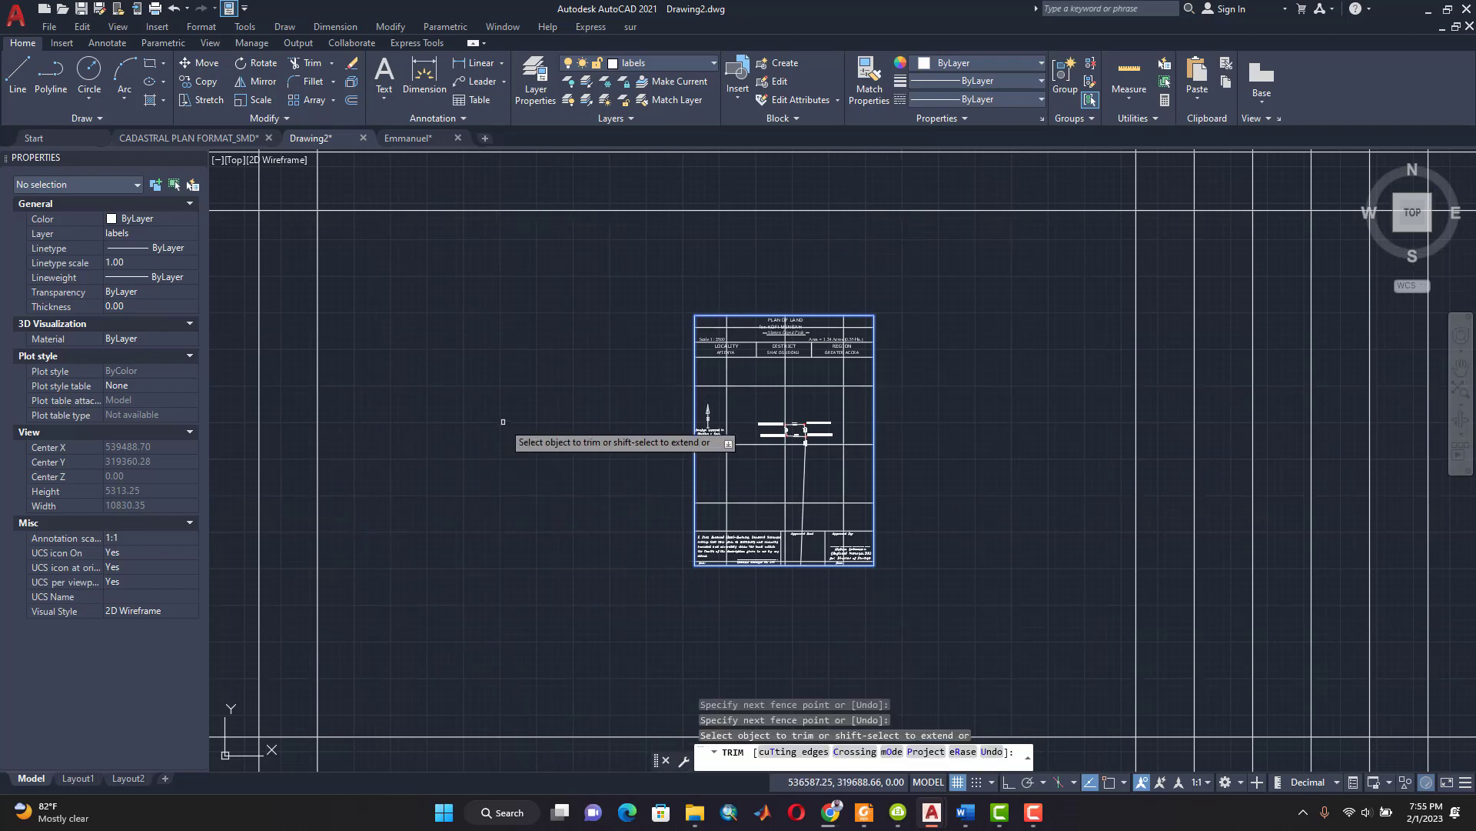
{"action": "key", "text": "Escape"}
{"action": "key", "text": "Escape"}
{"action": "key", "text": "Escape"}
{"action": "key", "text": "Escape"}
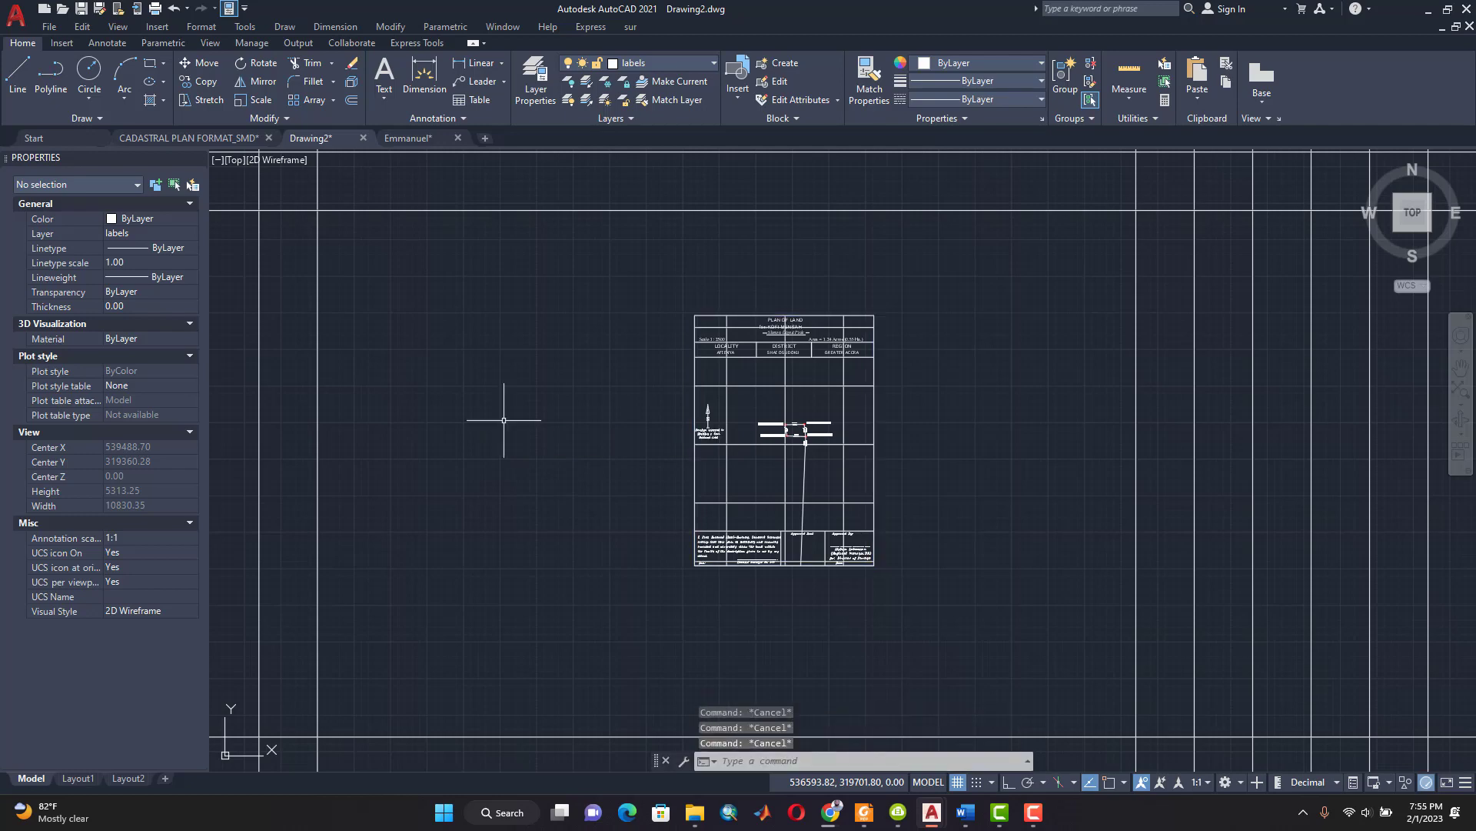
Step: Trim the grid lines out of the plan's title block, using the line beneath the locality, district and region row as the cutting edge
{"action": "scroll", "coordinate": [847, 369], "scroll_direction": "up", "scroll_amount": 2}
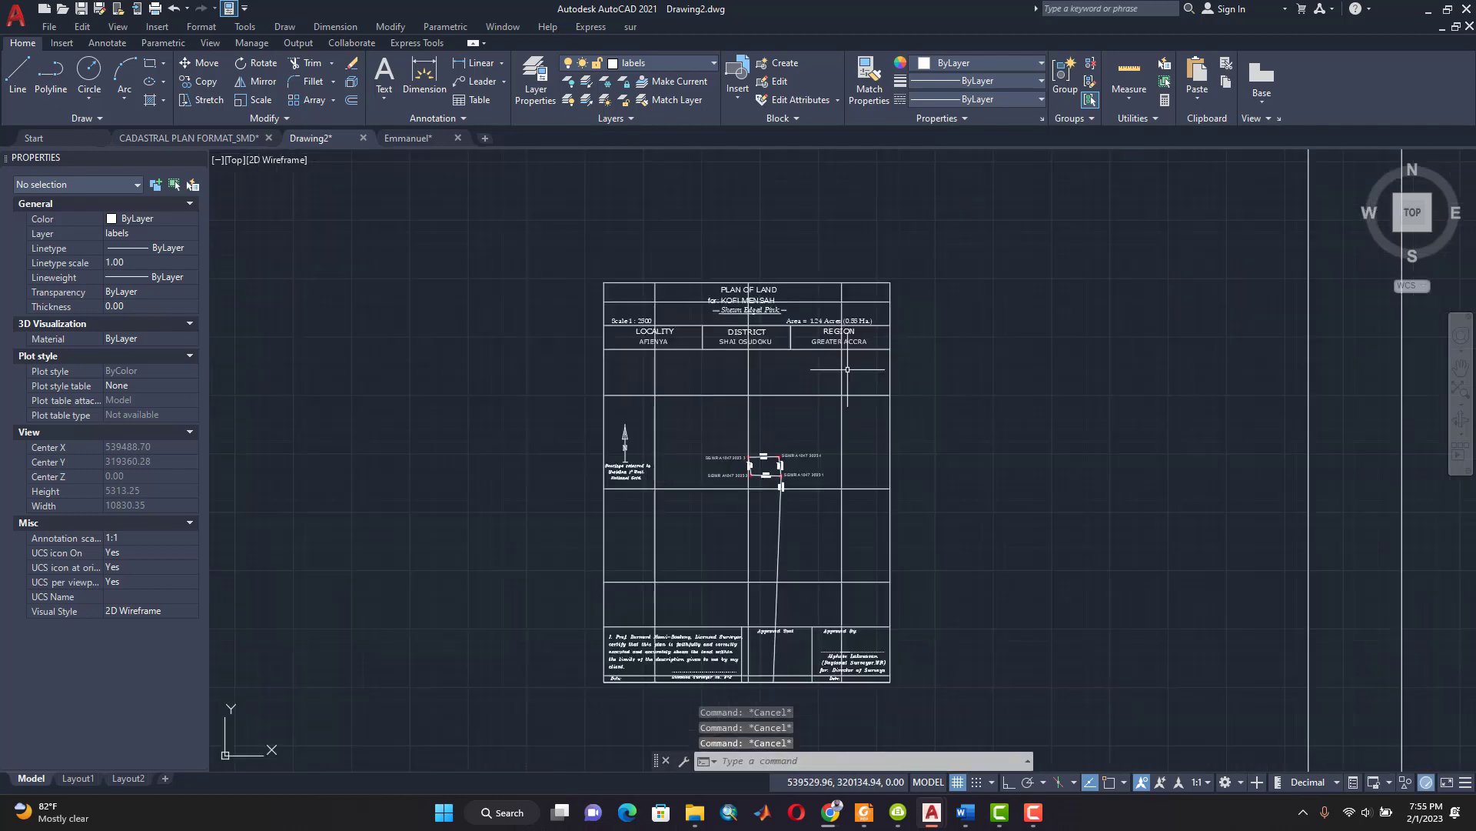
{"action": "scroll", "coordinate": [842, 369], "scroll_direction": "down", "scroll_amount": 4}
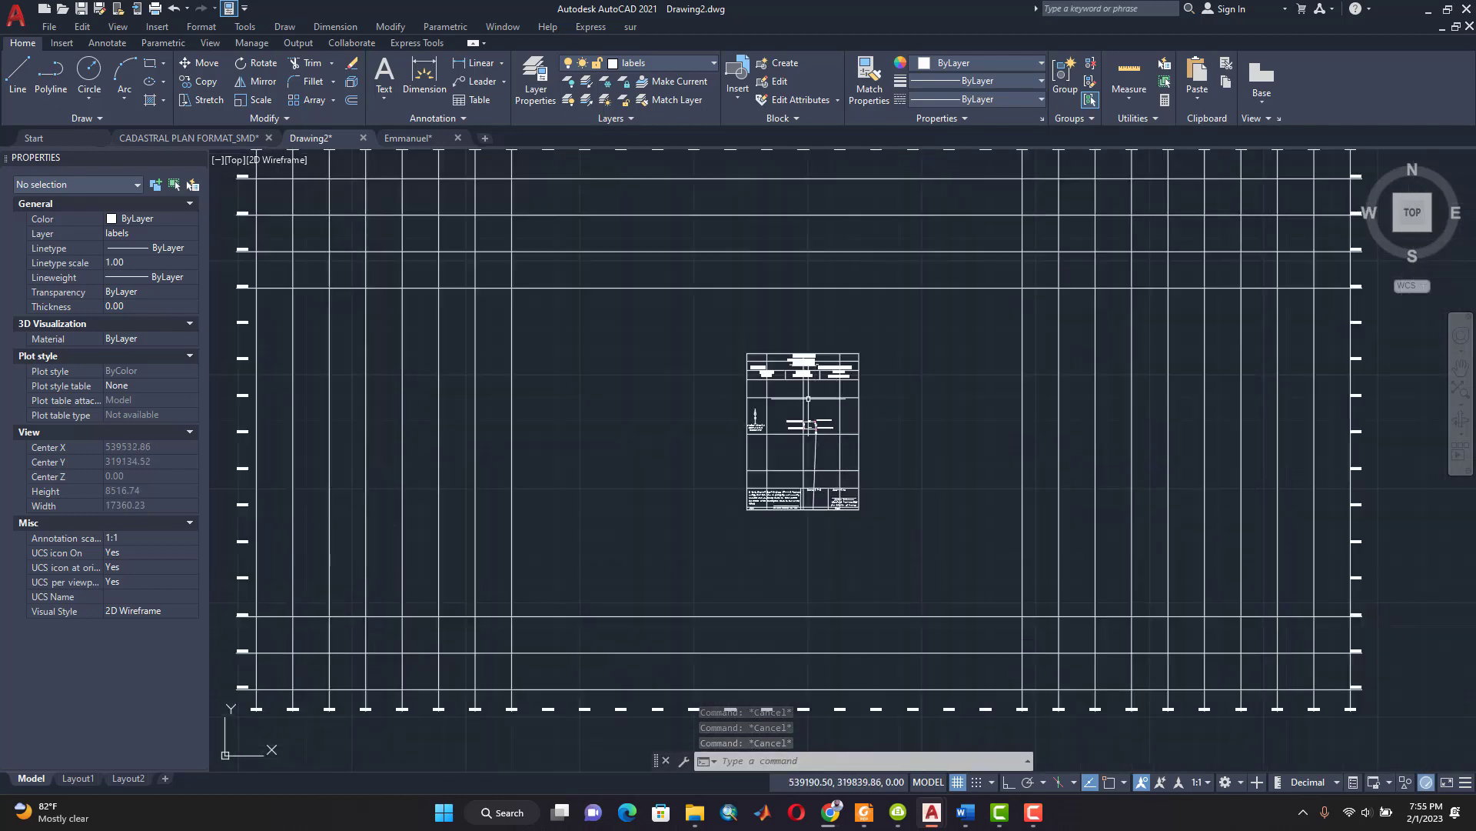
{"action": "scroll", "coordinate": [804, 366], "scroll_direction": "up", "scroll_amount": 6}
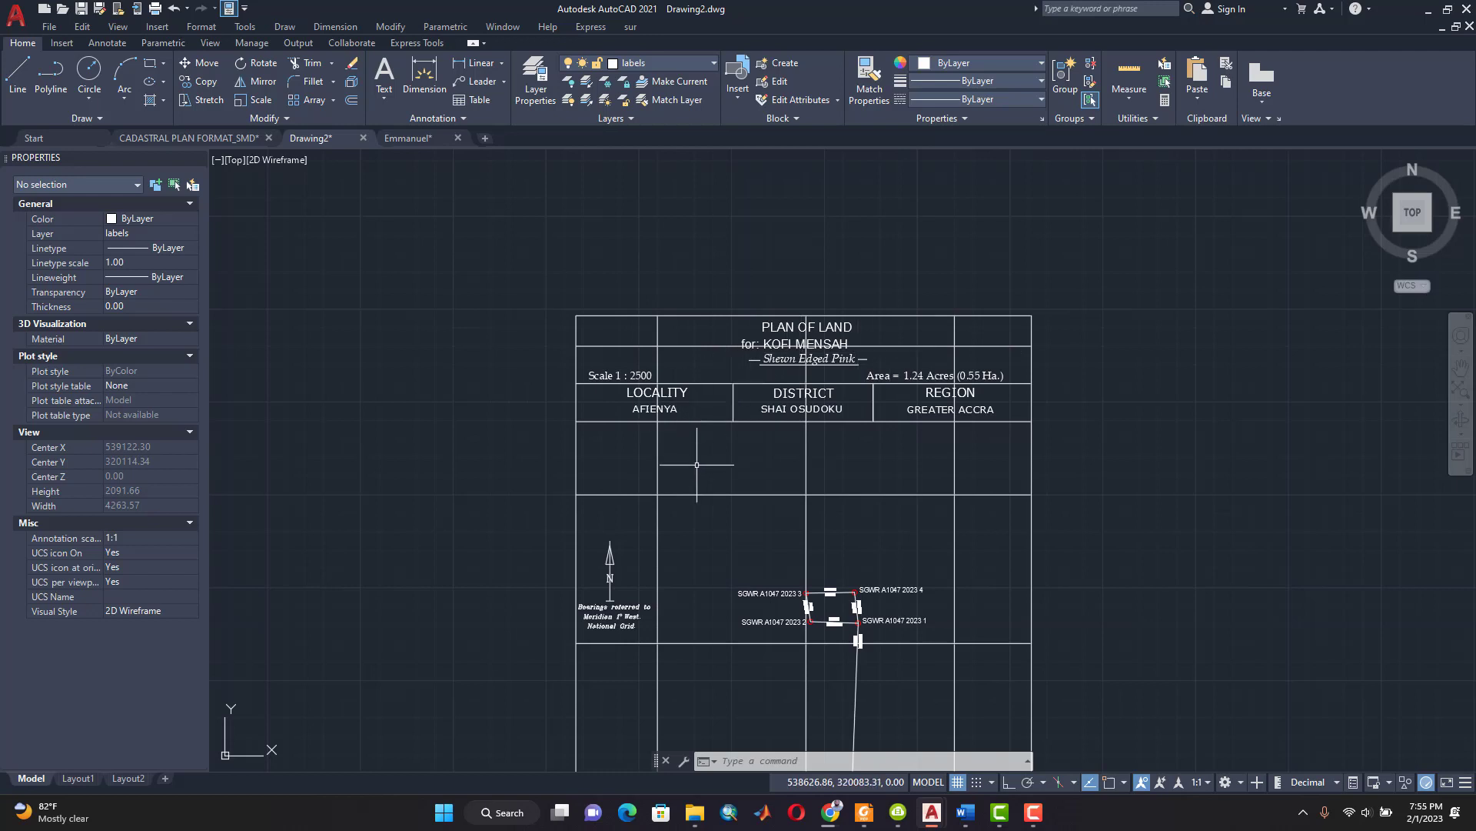
{"action": "left_click", "coordinate": [697, 421]}
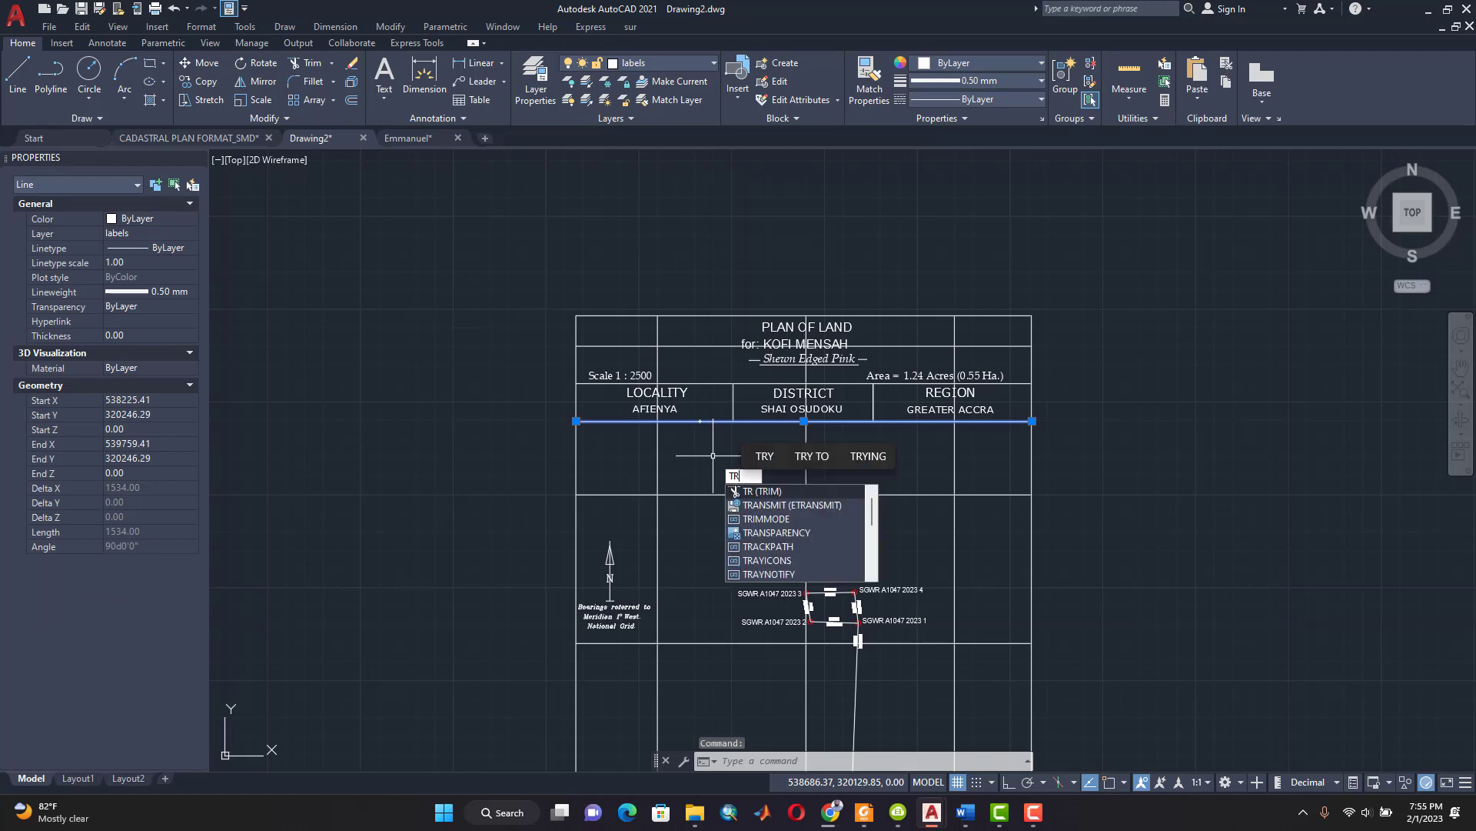
{"action": "key", "text": "Return"}
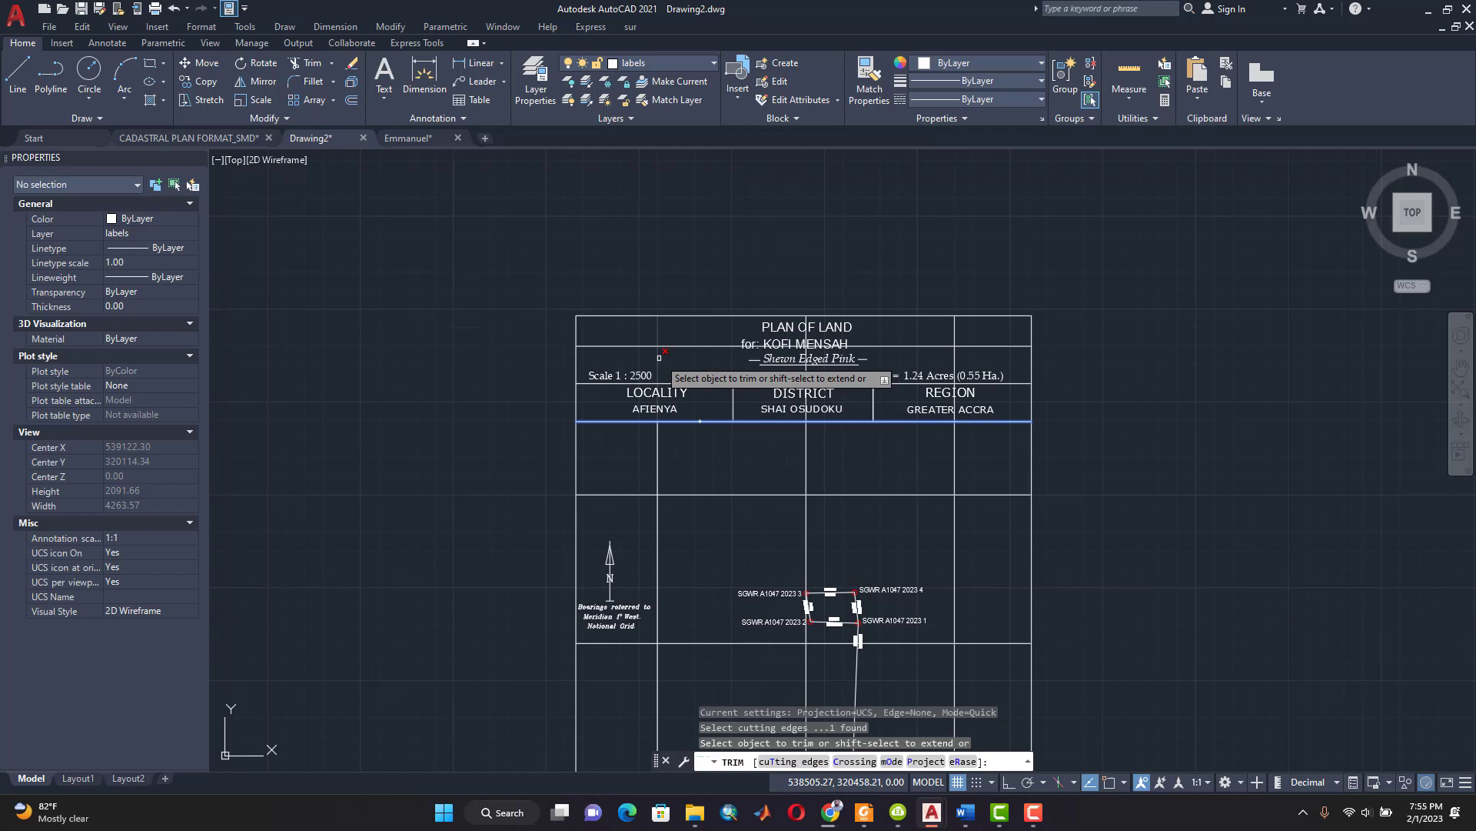
{"action": "left_click", "coordinate": [659, 358]}
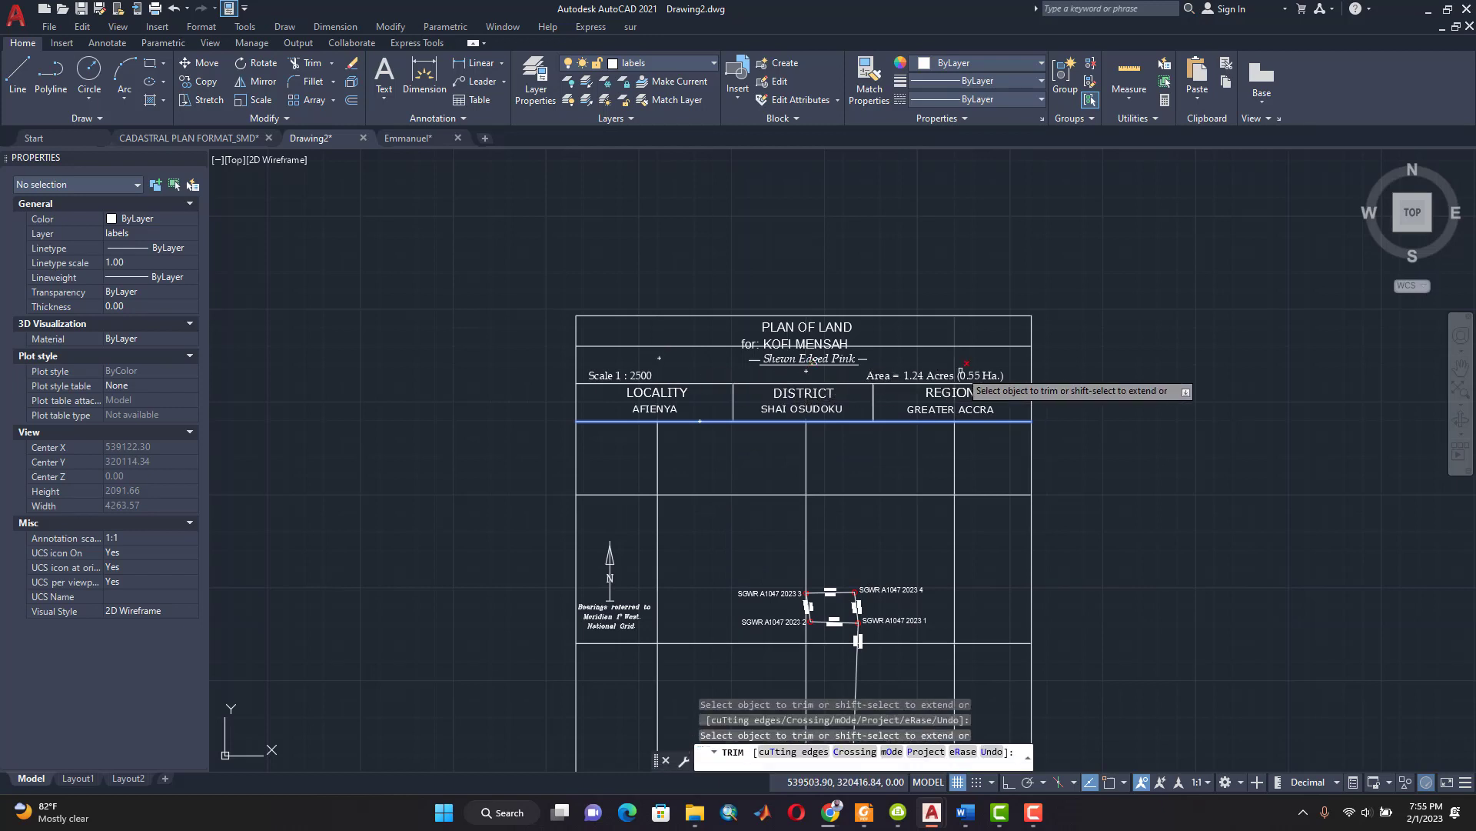
{"action": "left_click", "coordinate": [954, 367]}
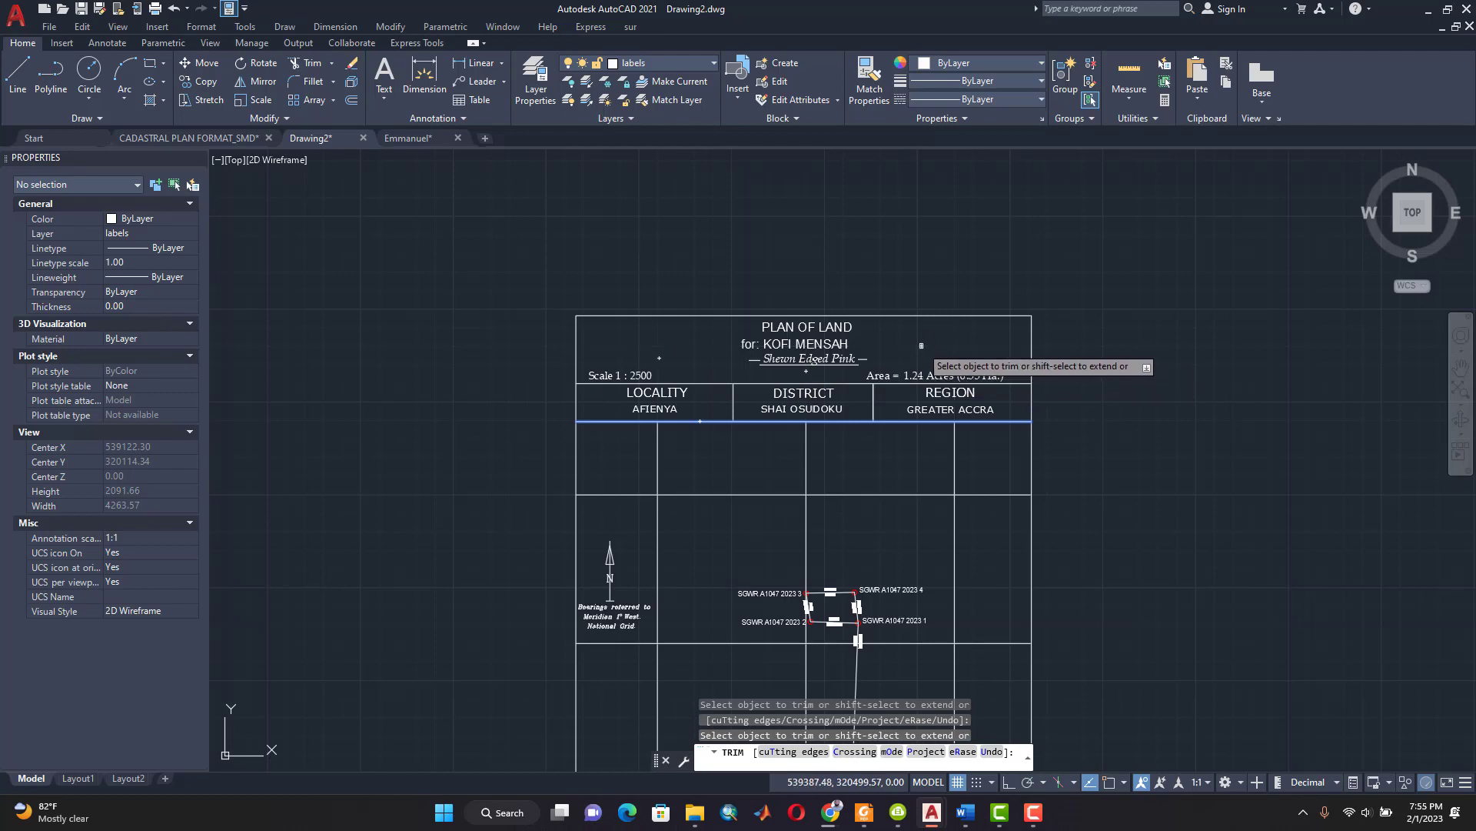
{"action": "scroll", "coordinate": [903, 362], "scroll_direction": "up", "scroll_amount": 3}
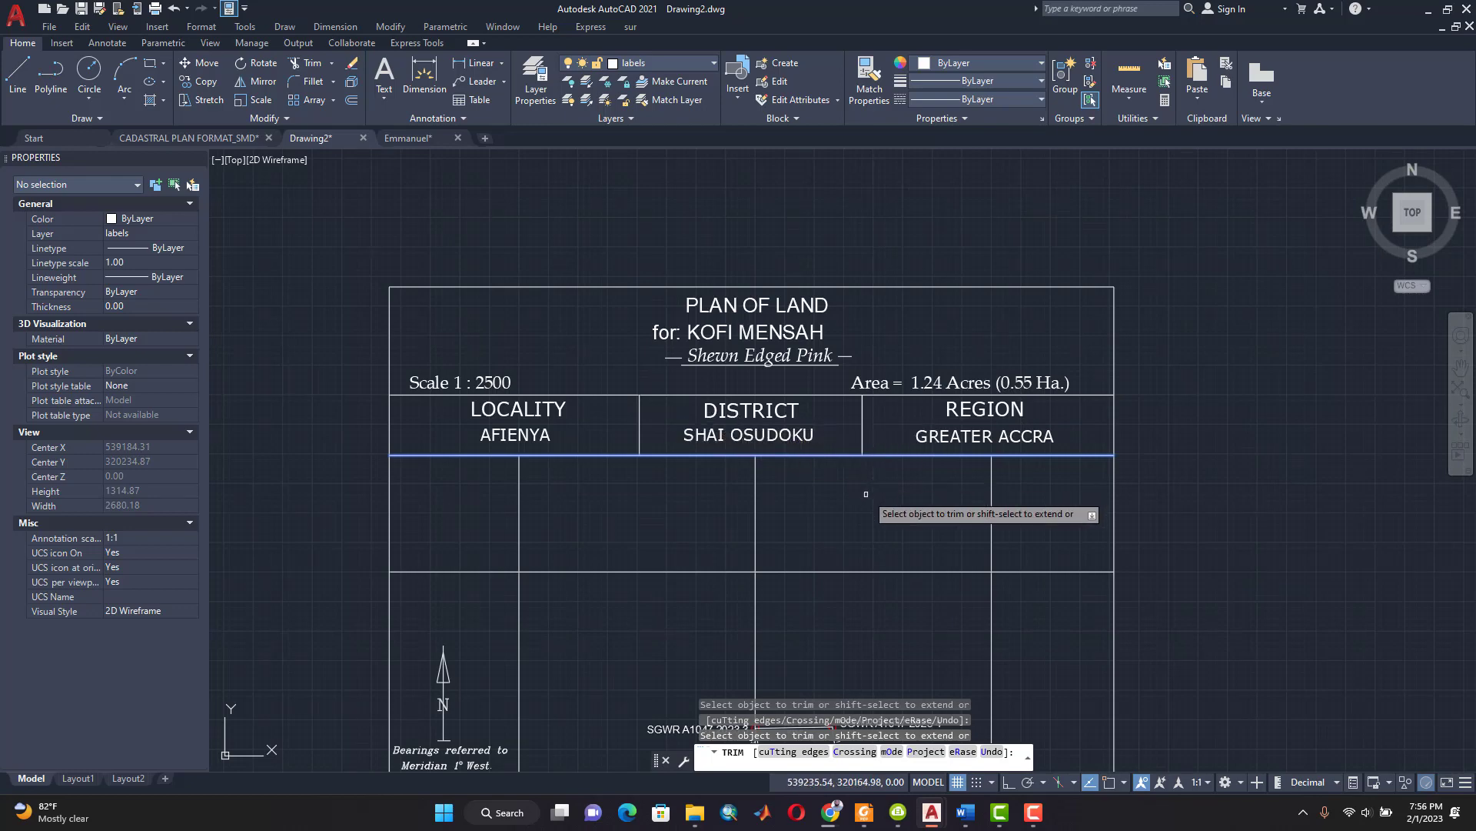
{"action": "key", "text": "Escape"}
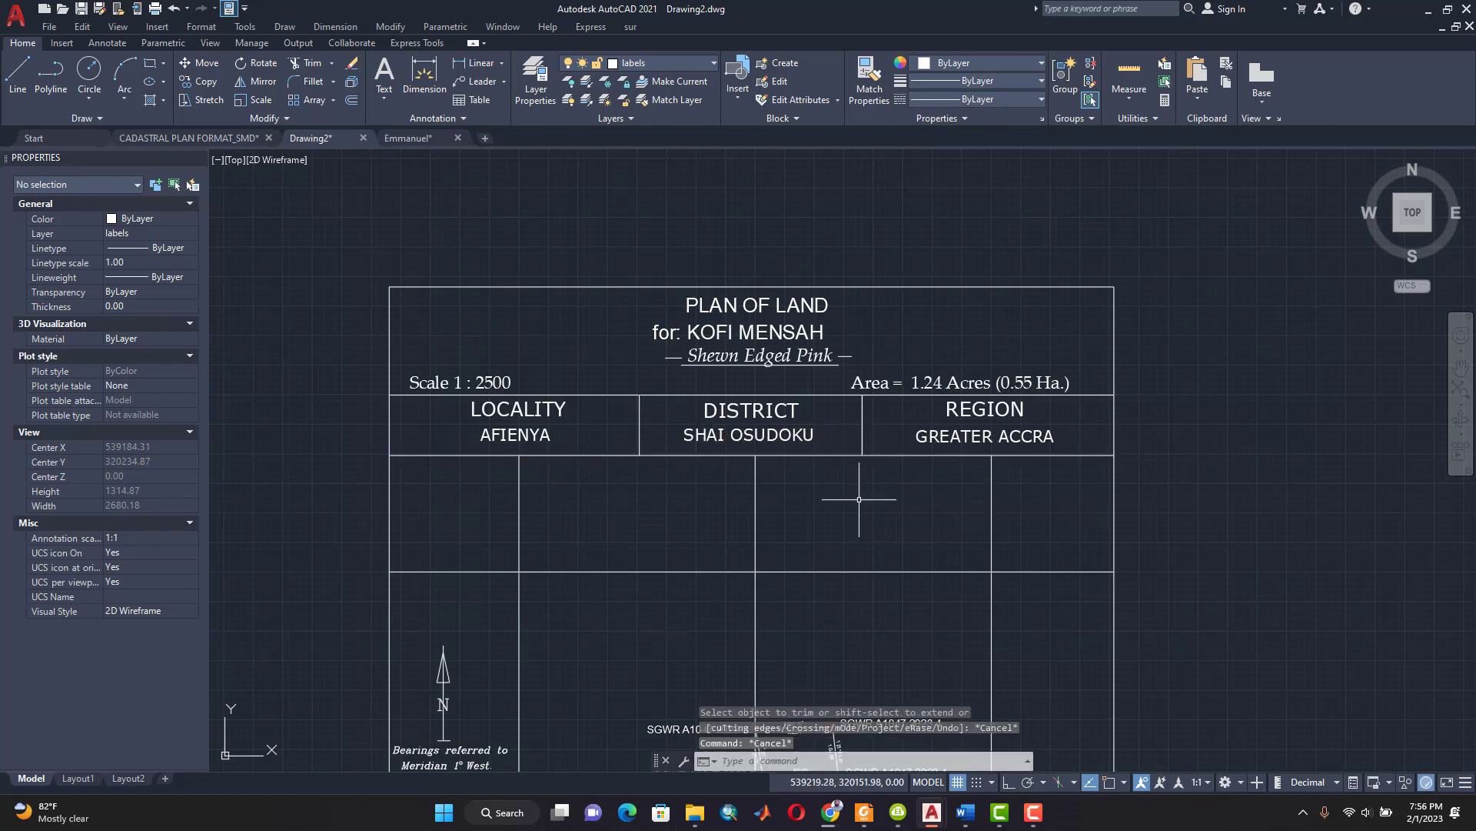
{"action": "key", "text": "Escape"}
{"action": "key", "text": "Escape"}
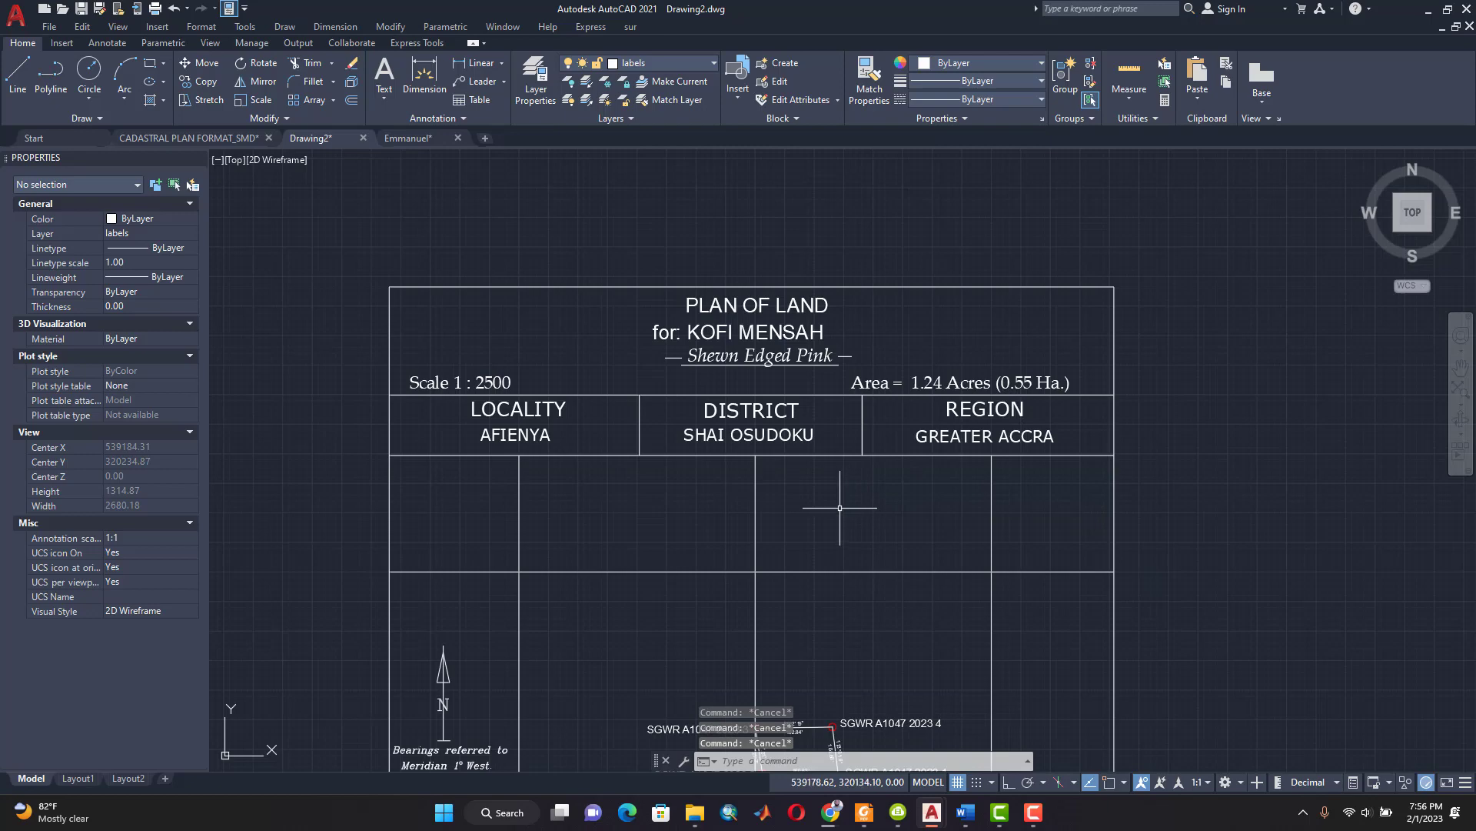
Step: Trim the grid lines and tie line out of the certification block, using the line along the block's upper edge as the cutting edge
{"action": "scroll", "coordinate": [840, 508], "scroll_direction": "down", "scroll_amount": 3}
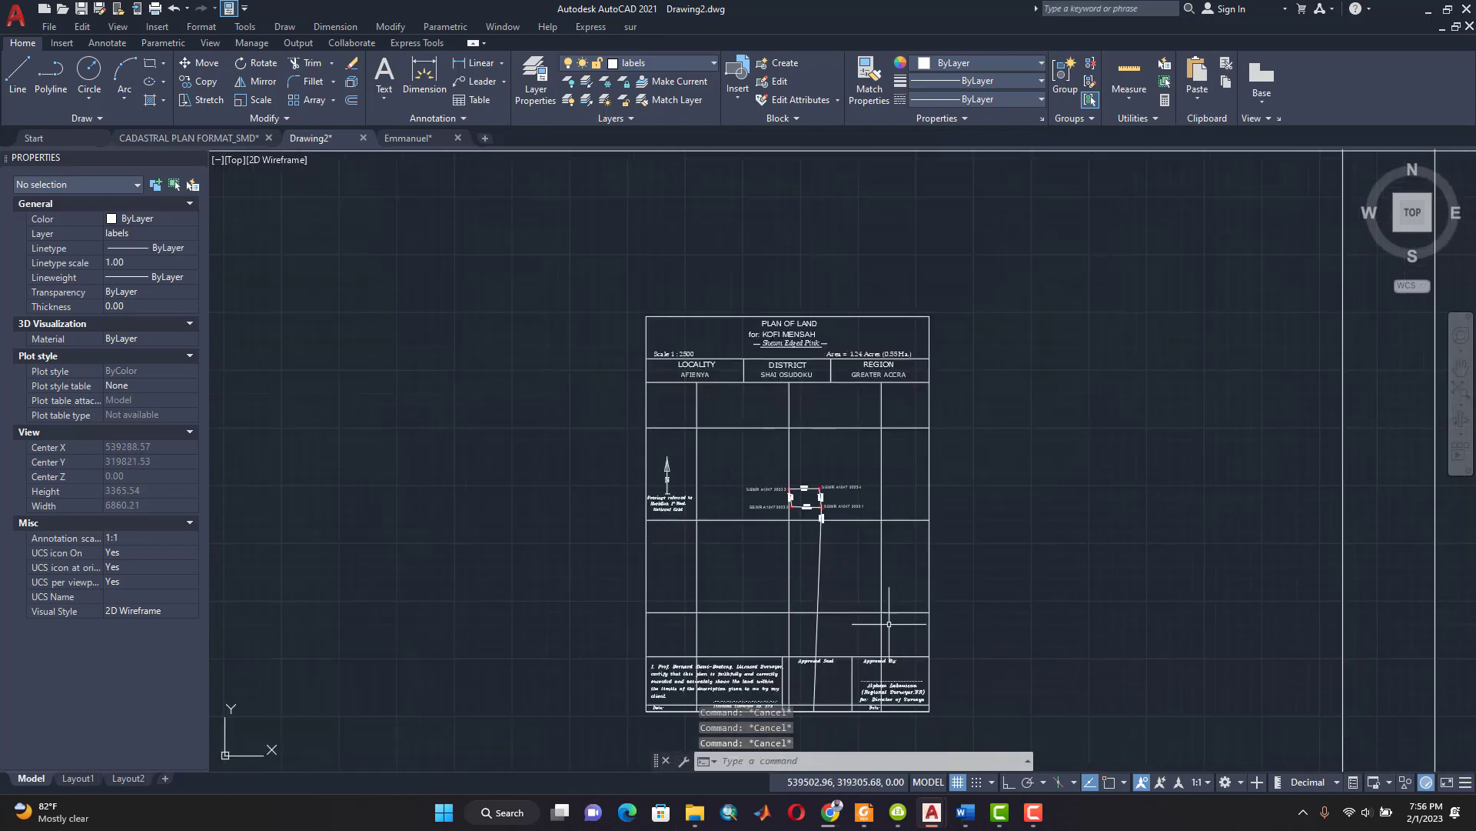
{"action": "scroll", "coordinate": [697, 469], "scroll_direction": "up", "scroll_amount": 3}
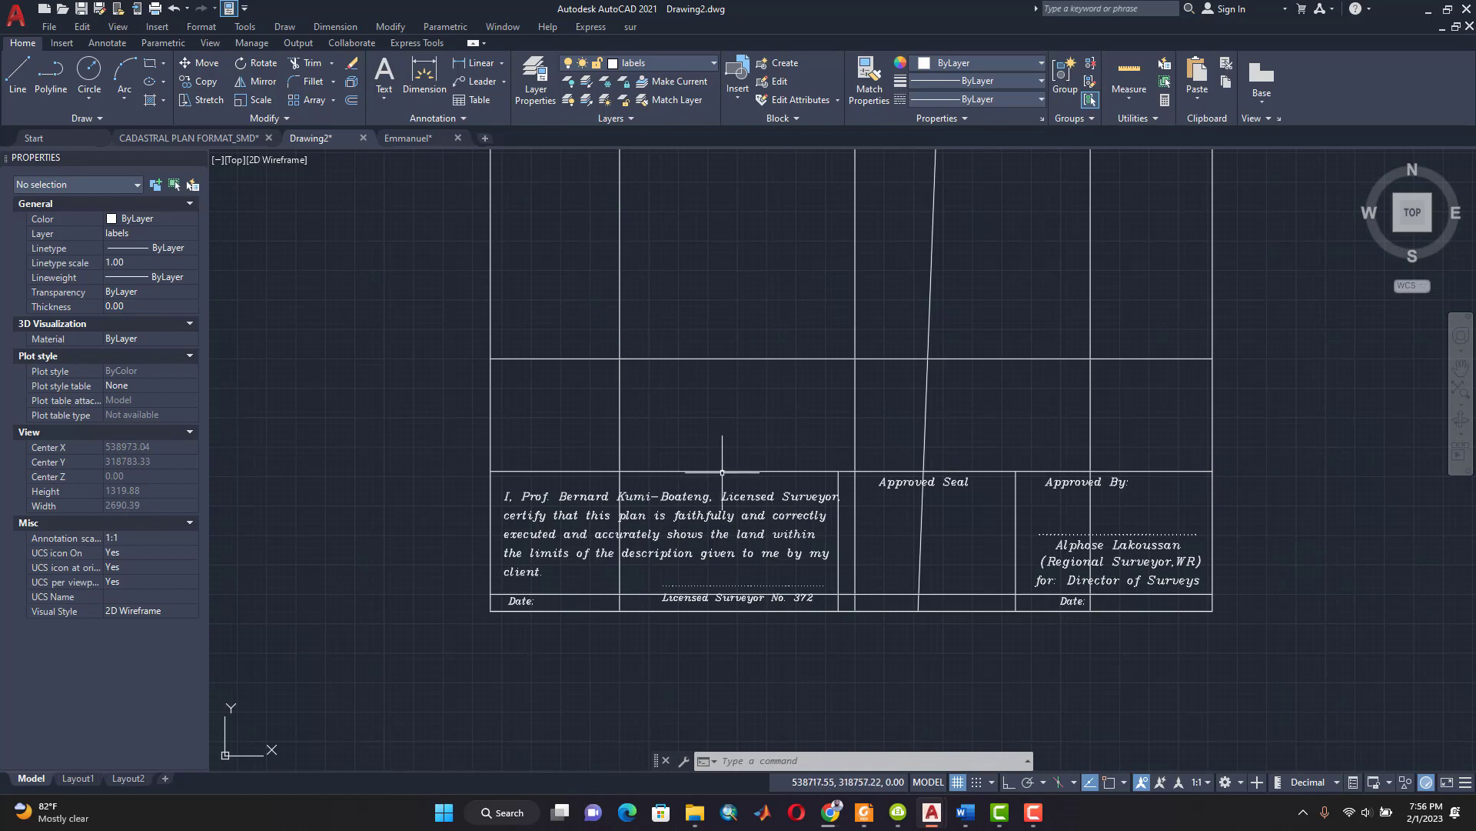
{"action": "left_click", "coordinate": [722, 471]}
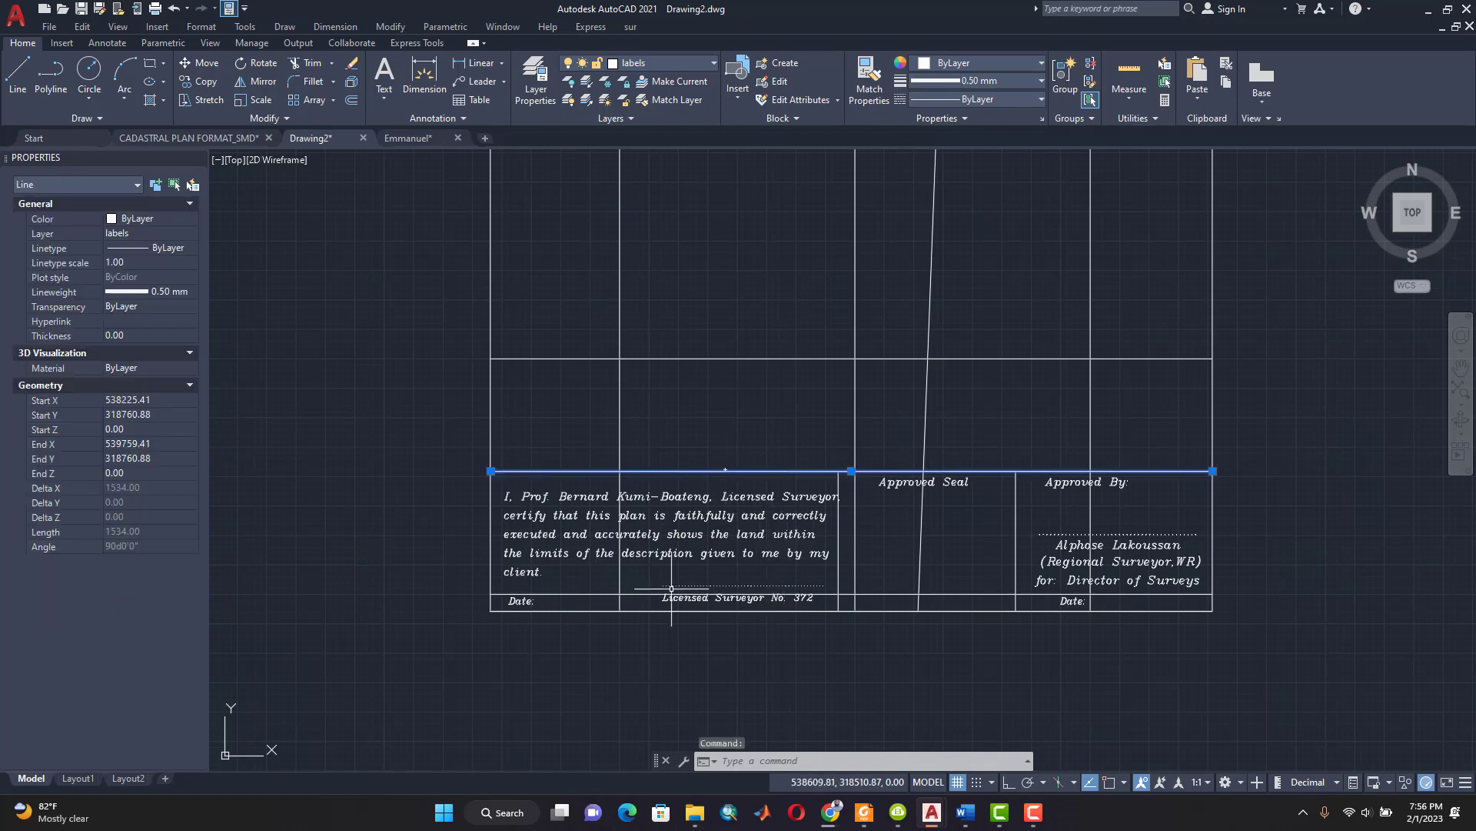
{"action": "type", "text": "tr"}
{"action": "key", "text": "Return"}
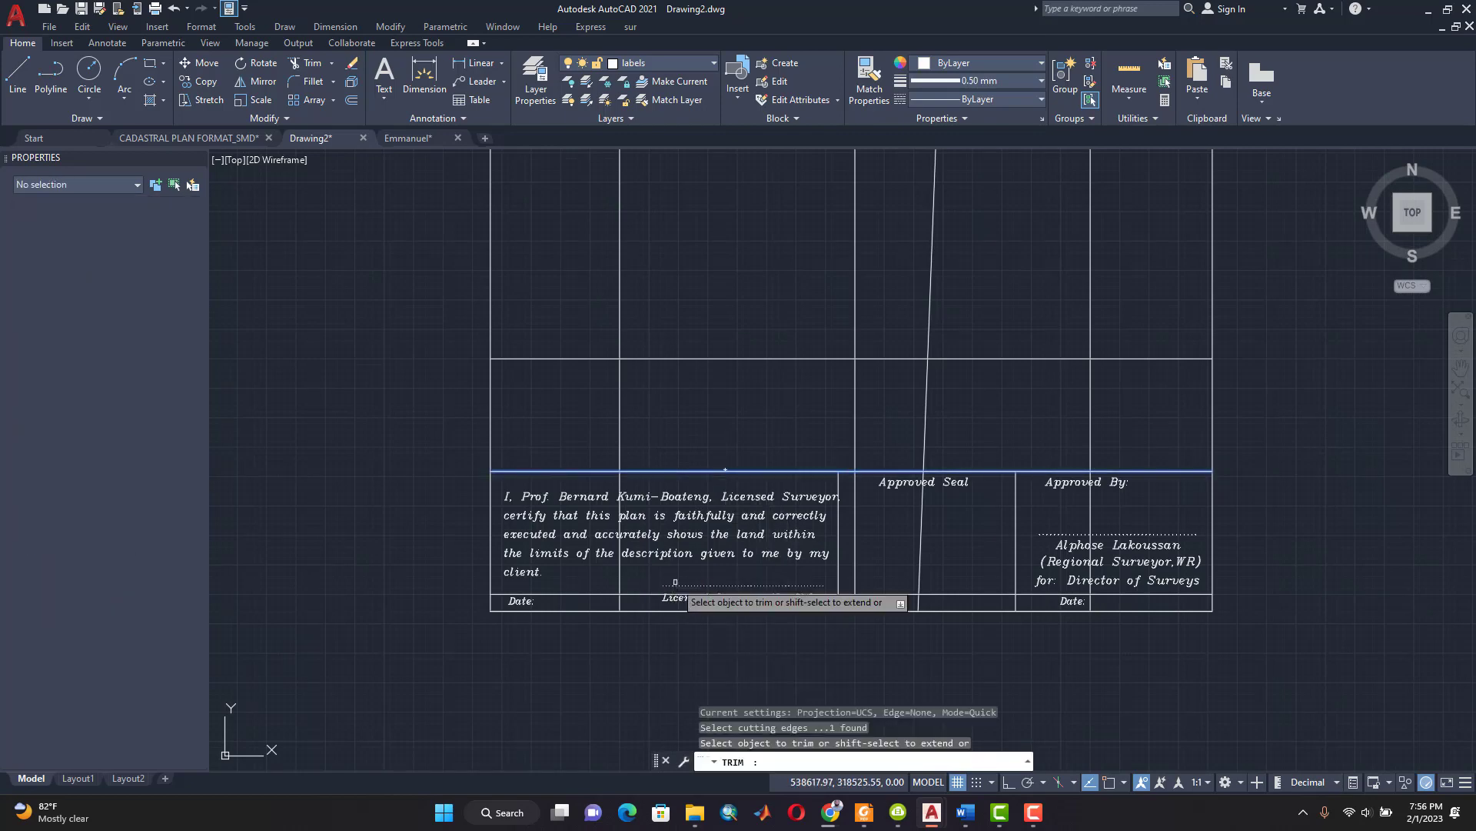
{"action": "left_click", "coordinate": [618, 575]}
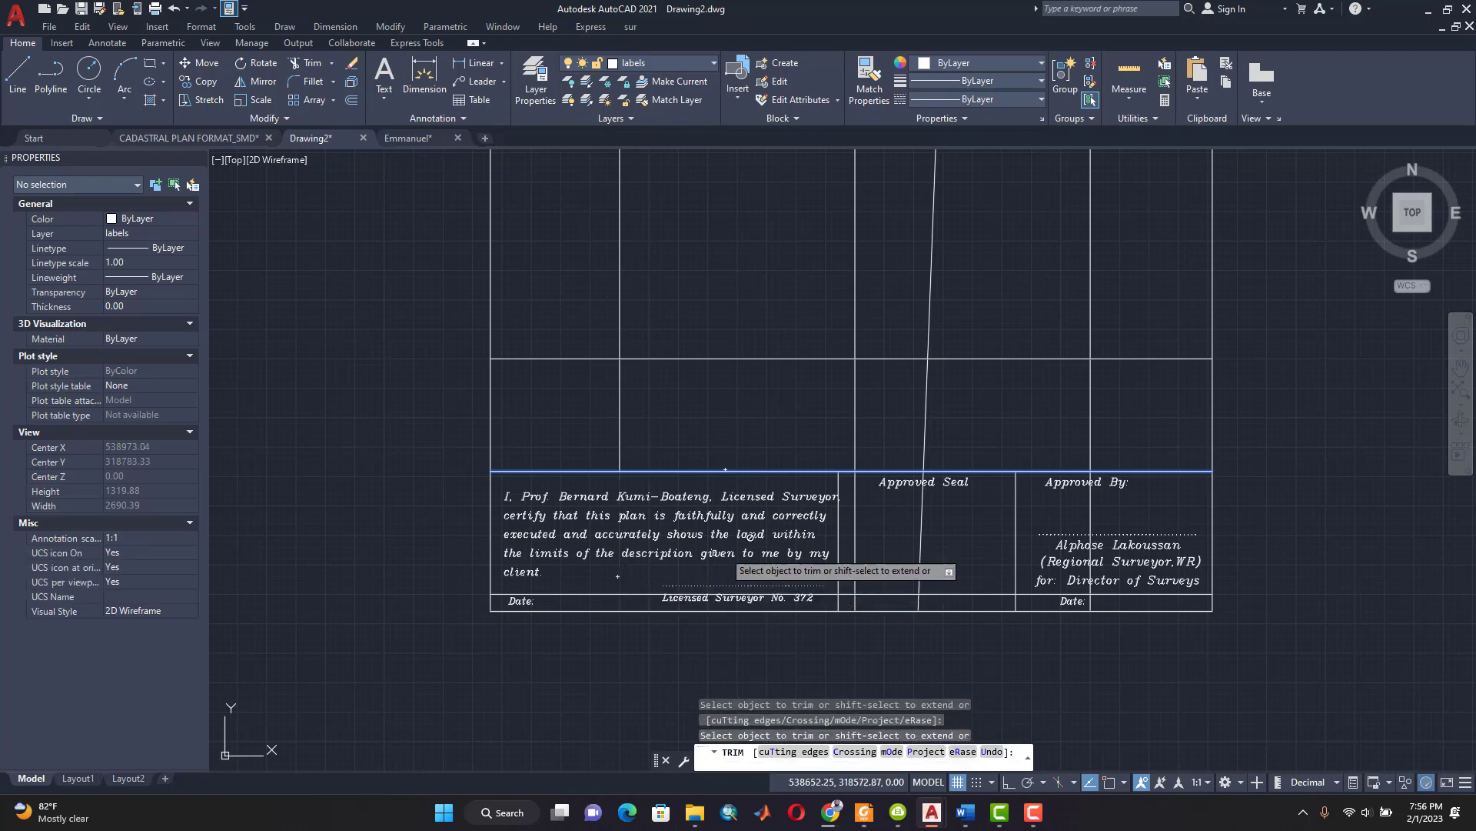
{"action": "left_click", "coordinate": [837, 527]}
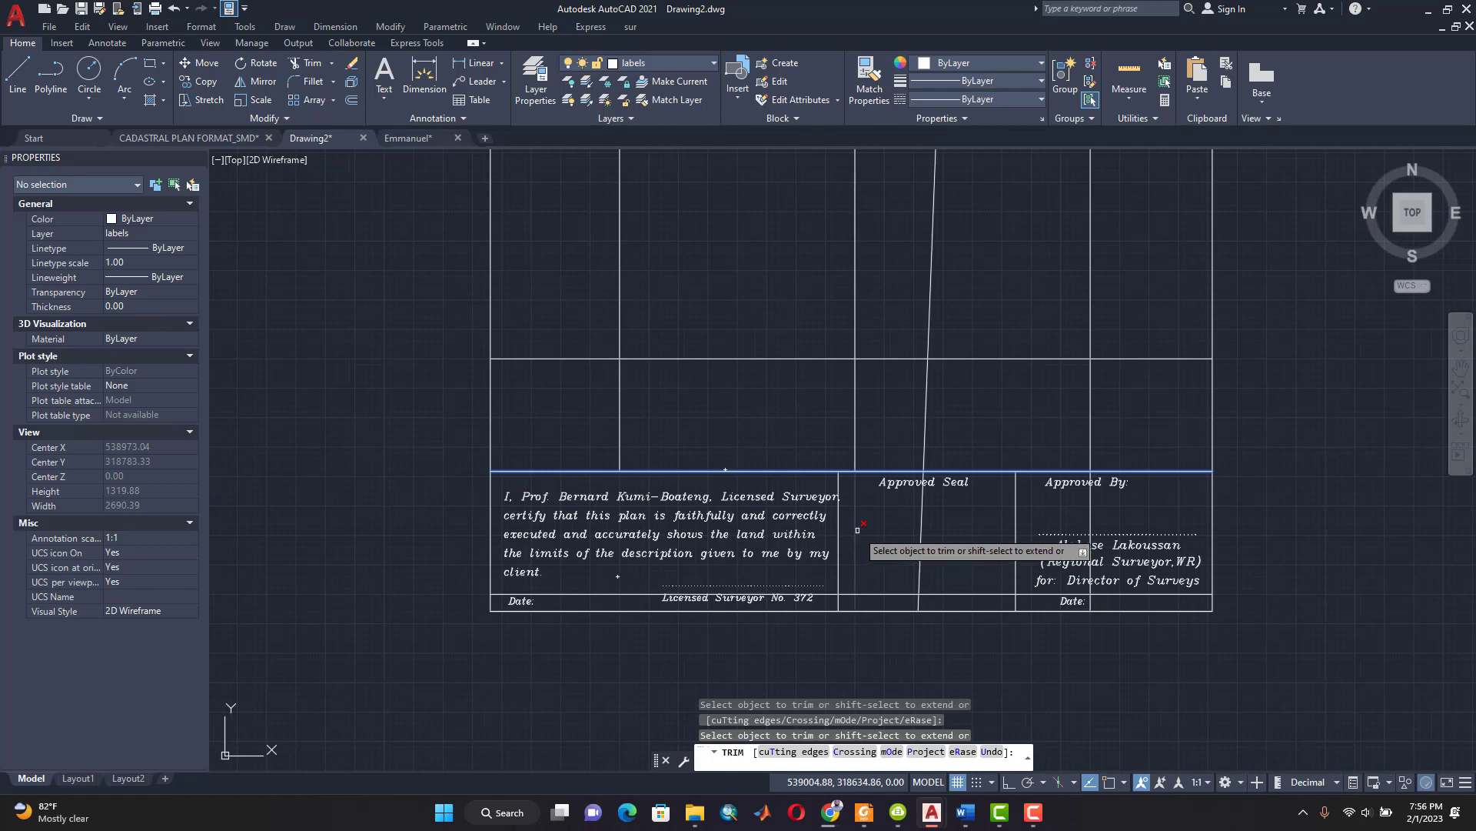
{"action": "left_click", "coordinate": [855, 530]}
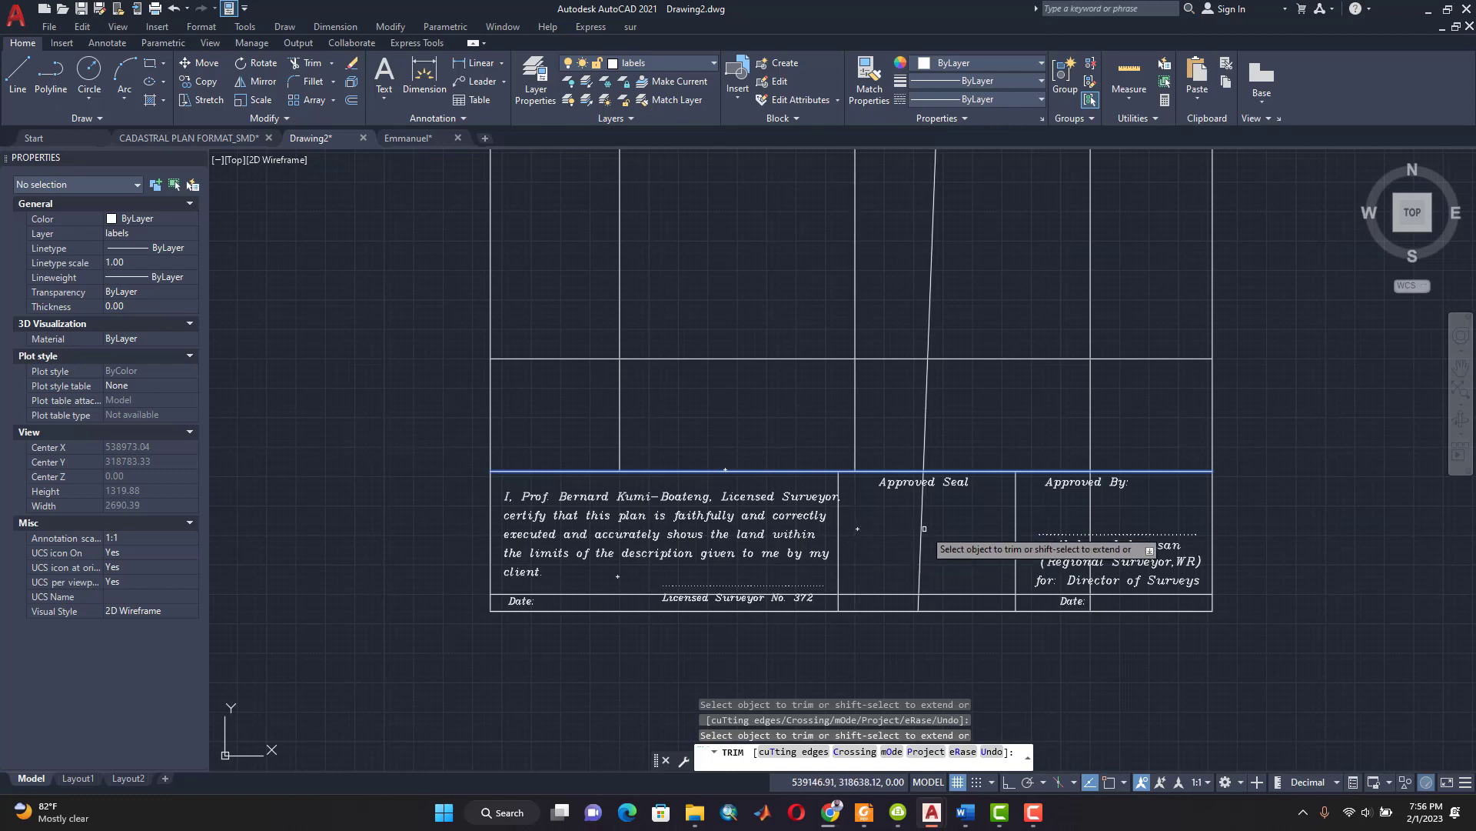
{"action": "left_click", "coordinate": [923, 527]}
{"action": "left_click", "coordinate": [1089, 506]}
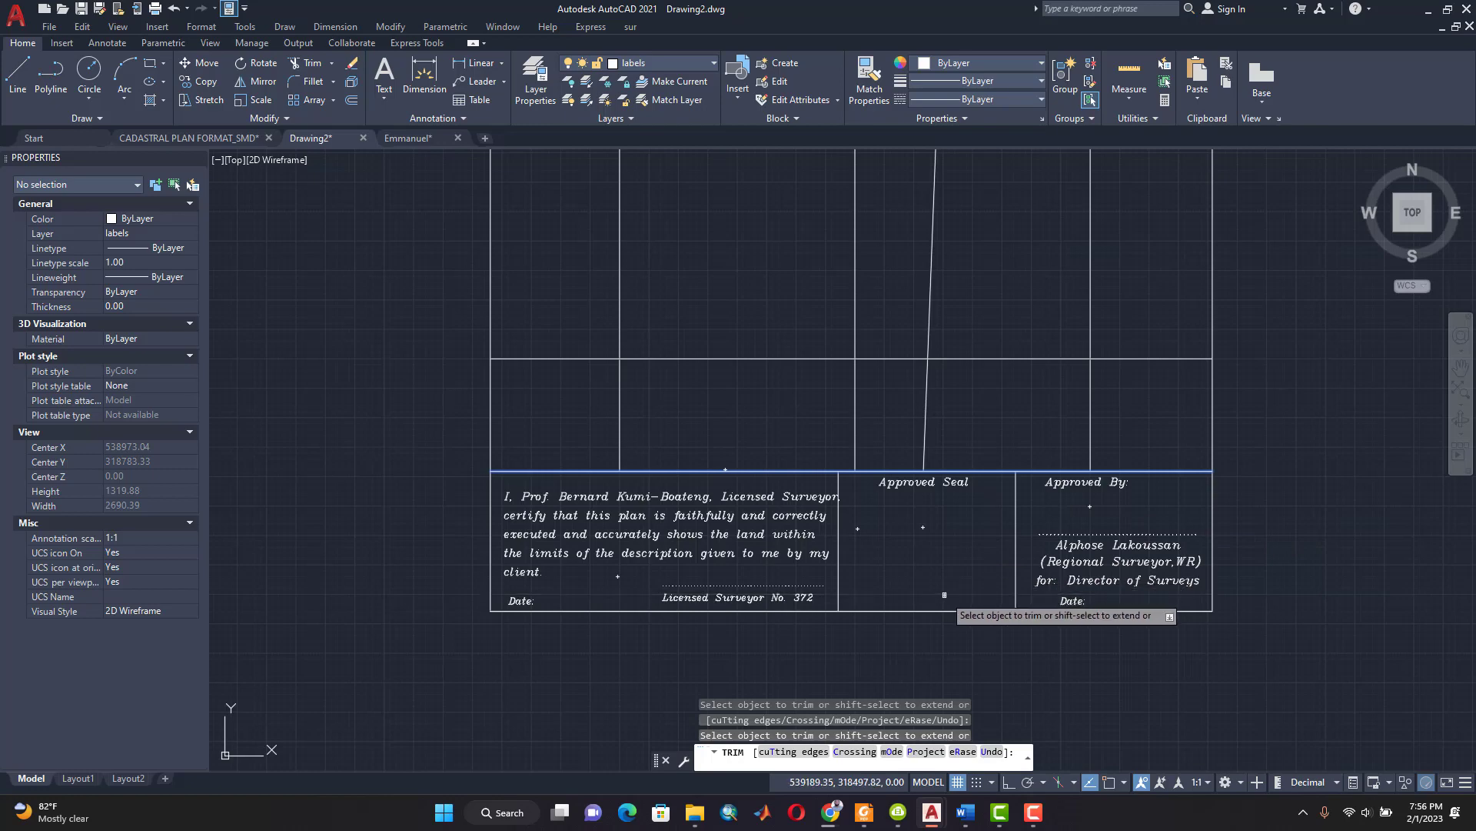
Step: Trim away the remaining tie line running south from boundary point SGWR A1047 2023 1 to the certification block
{"action": "scroll", "coordinate": [947, 574], "scroll_direction": "up", "scroll_amount": 5}
{"action": "scroll", "coordinate": [945, 570], "scroll_direction": "down", "scroll_amount": 8}
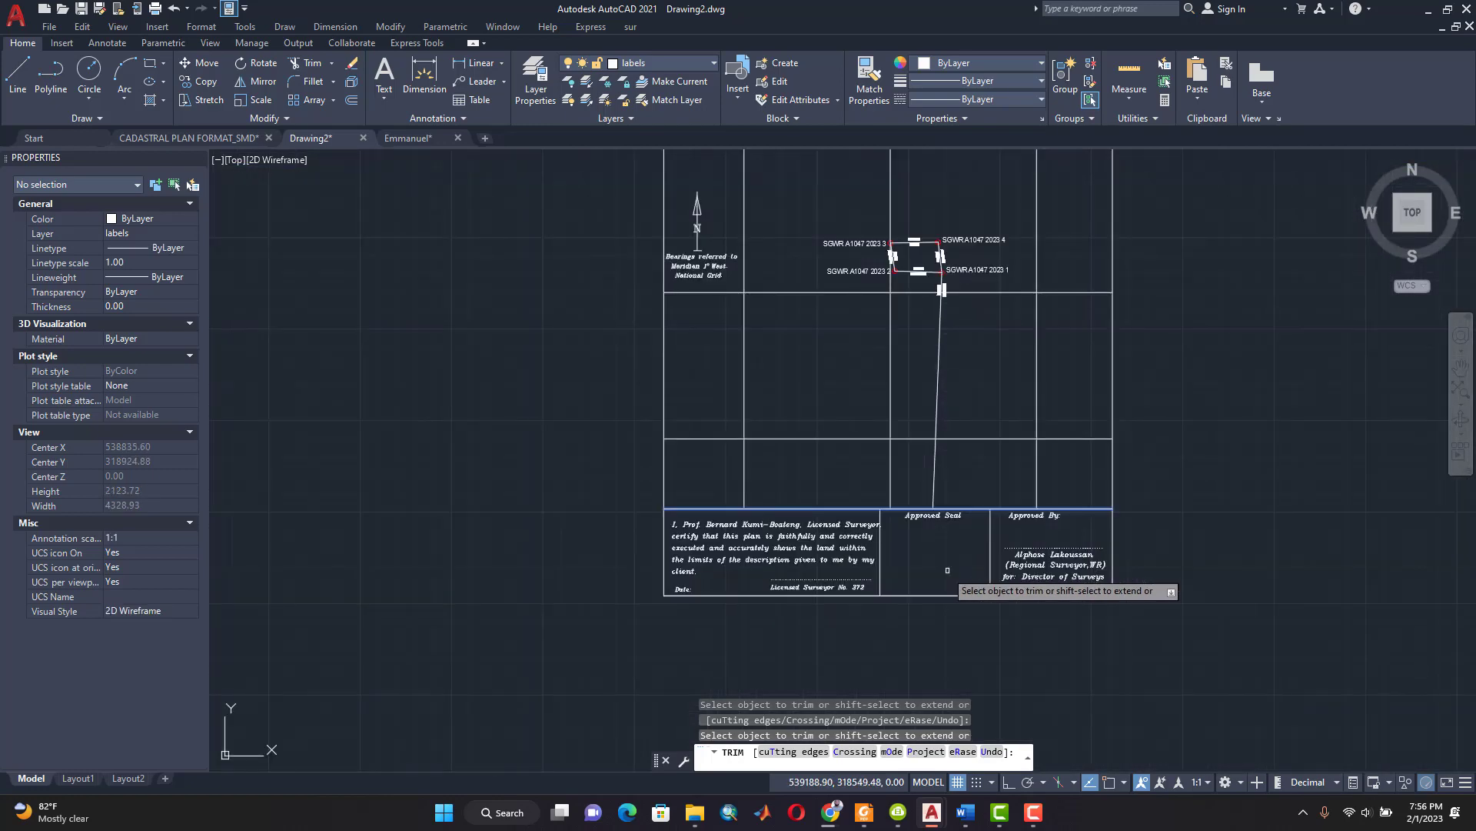
{"action": "scroll", "coordinate": [942, 251], "scroll_direction": "up", "scroll_amount": 3}
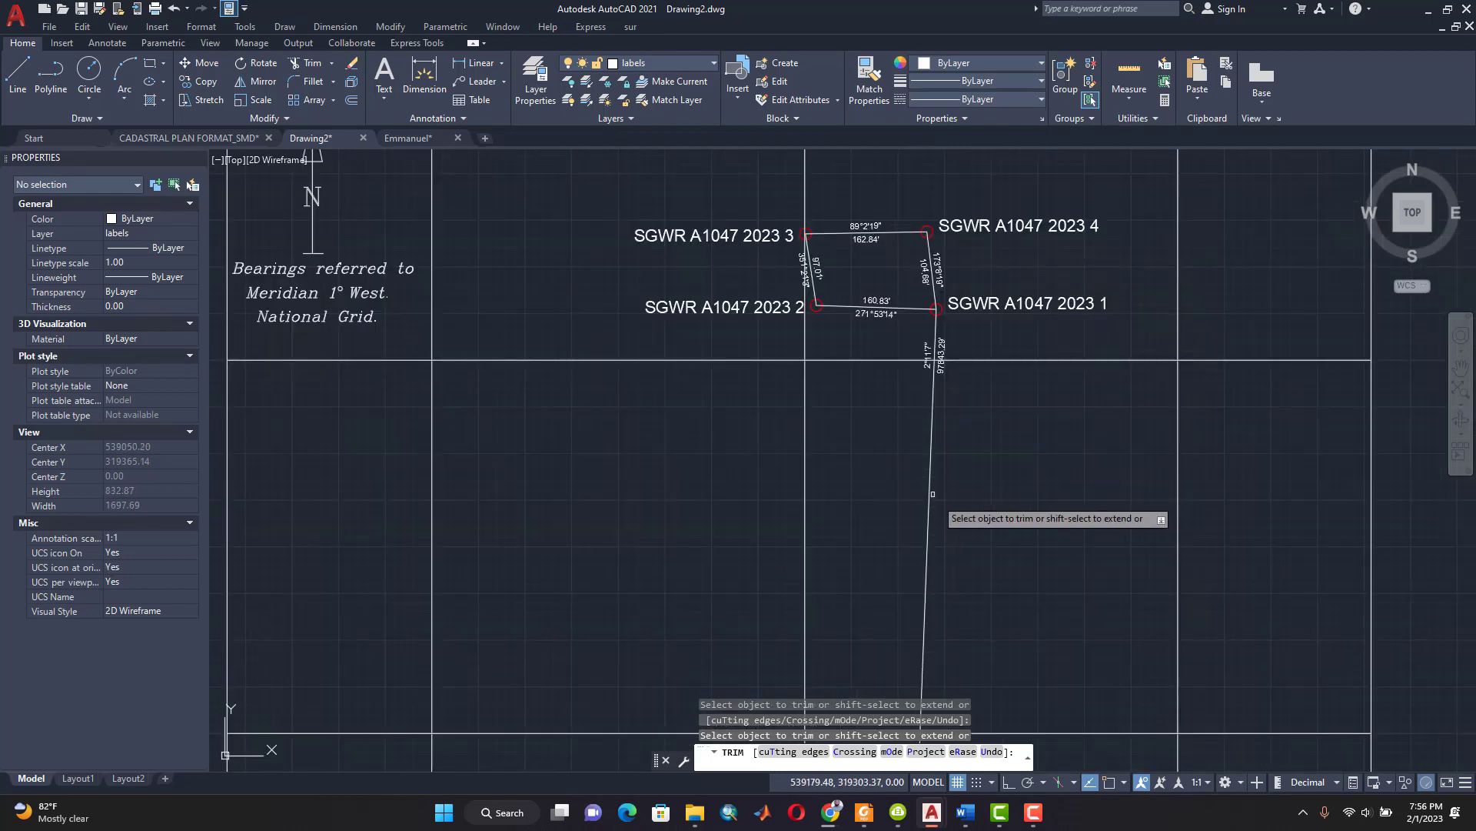
{"action": "left_click", "coordinate": [930, 436]}
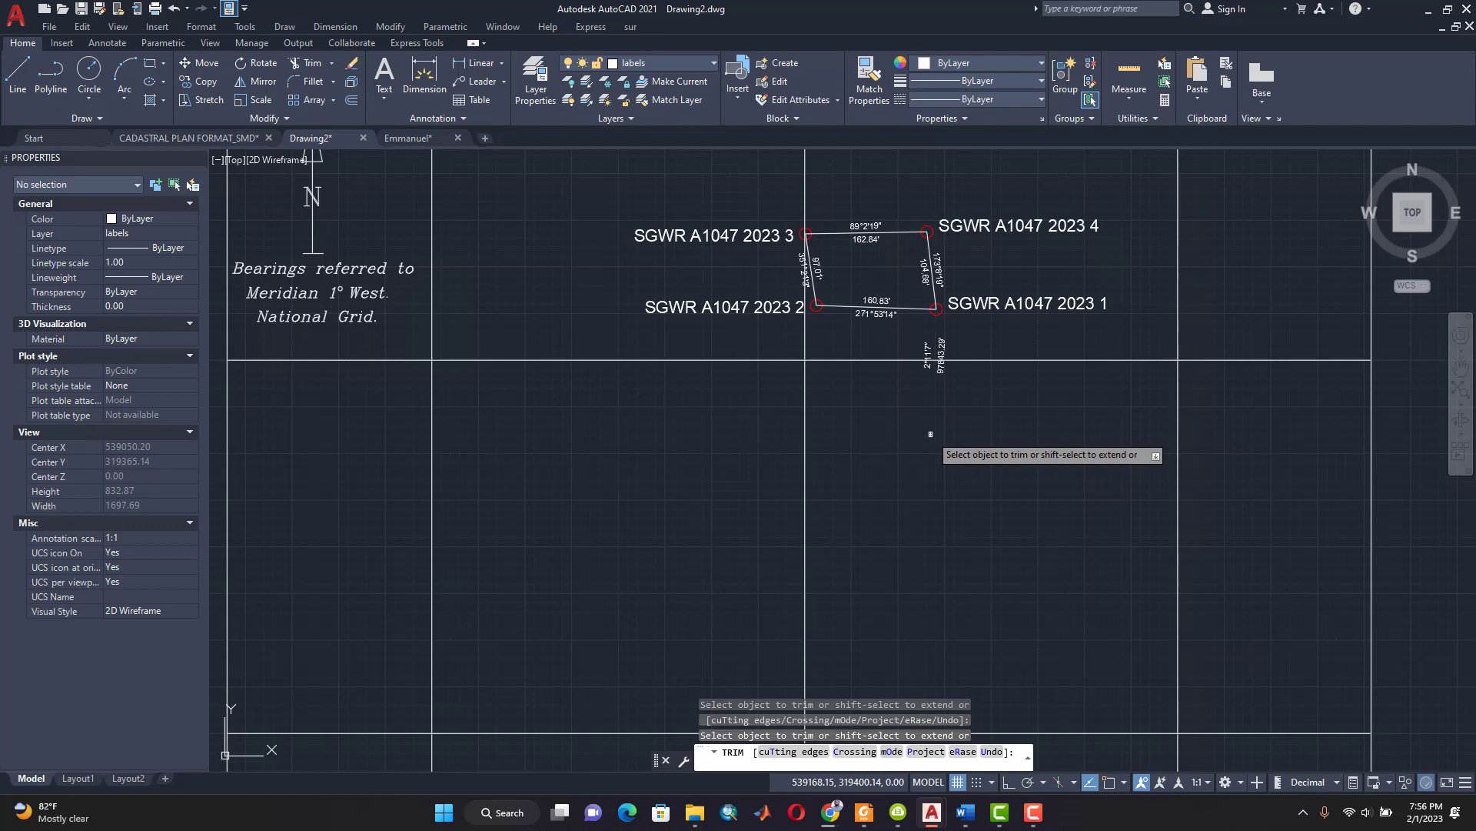
{"action": "scroll", "coordinate": [883, 244], "scroll_direction": "up", "scroll_amount": 2}
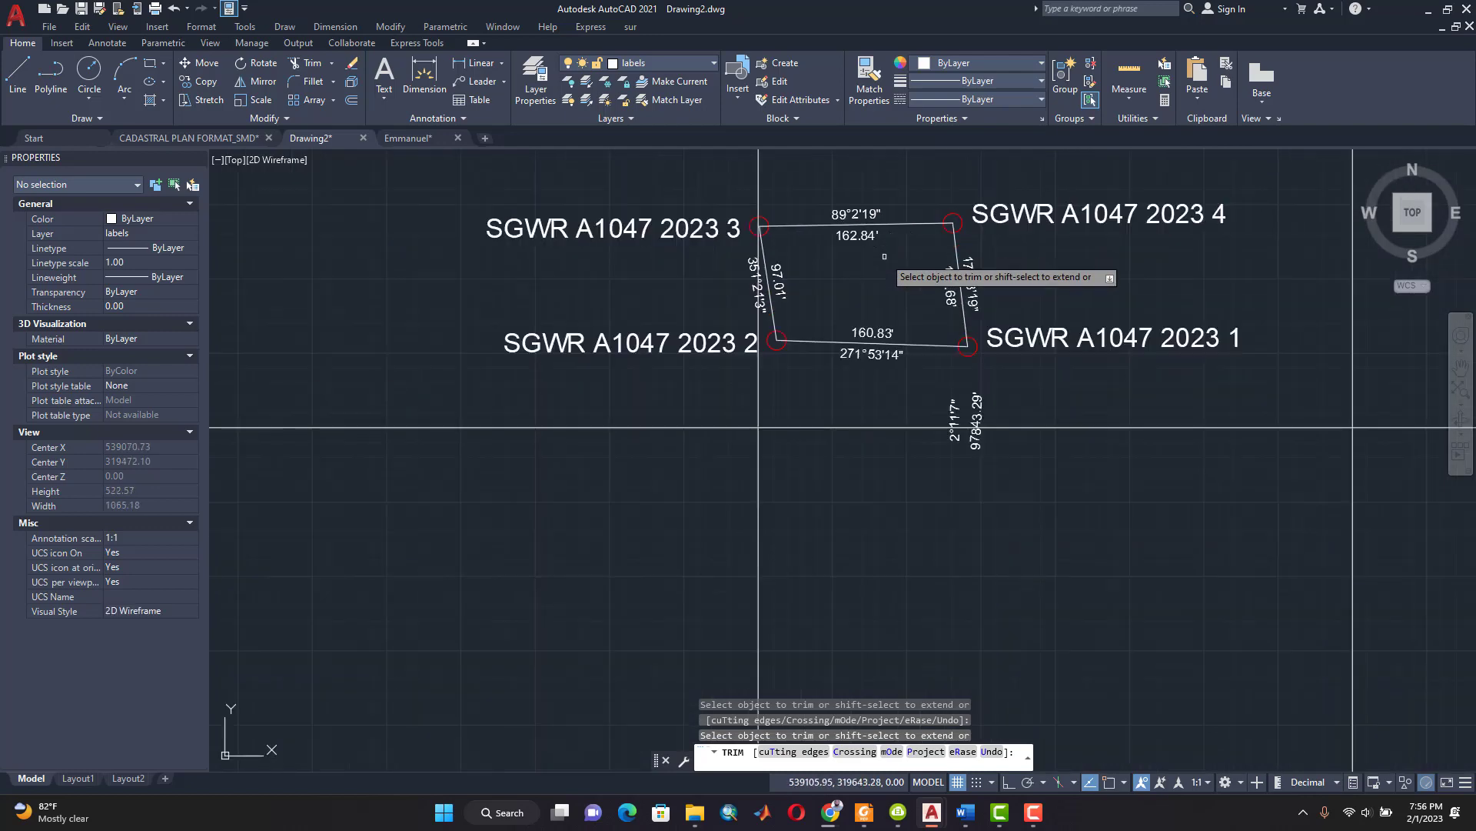
{"action": "scroll", "coordinate": [884, 256], "scroll_direction": "down", "scroll_amount": 4}
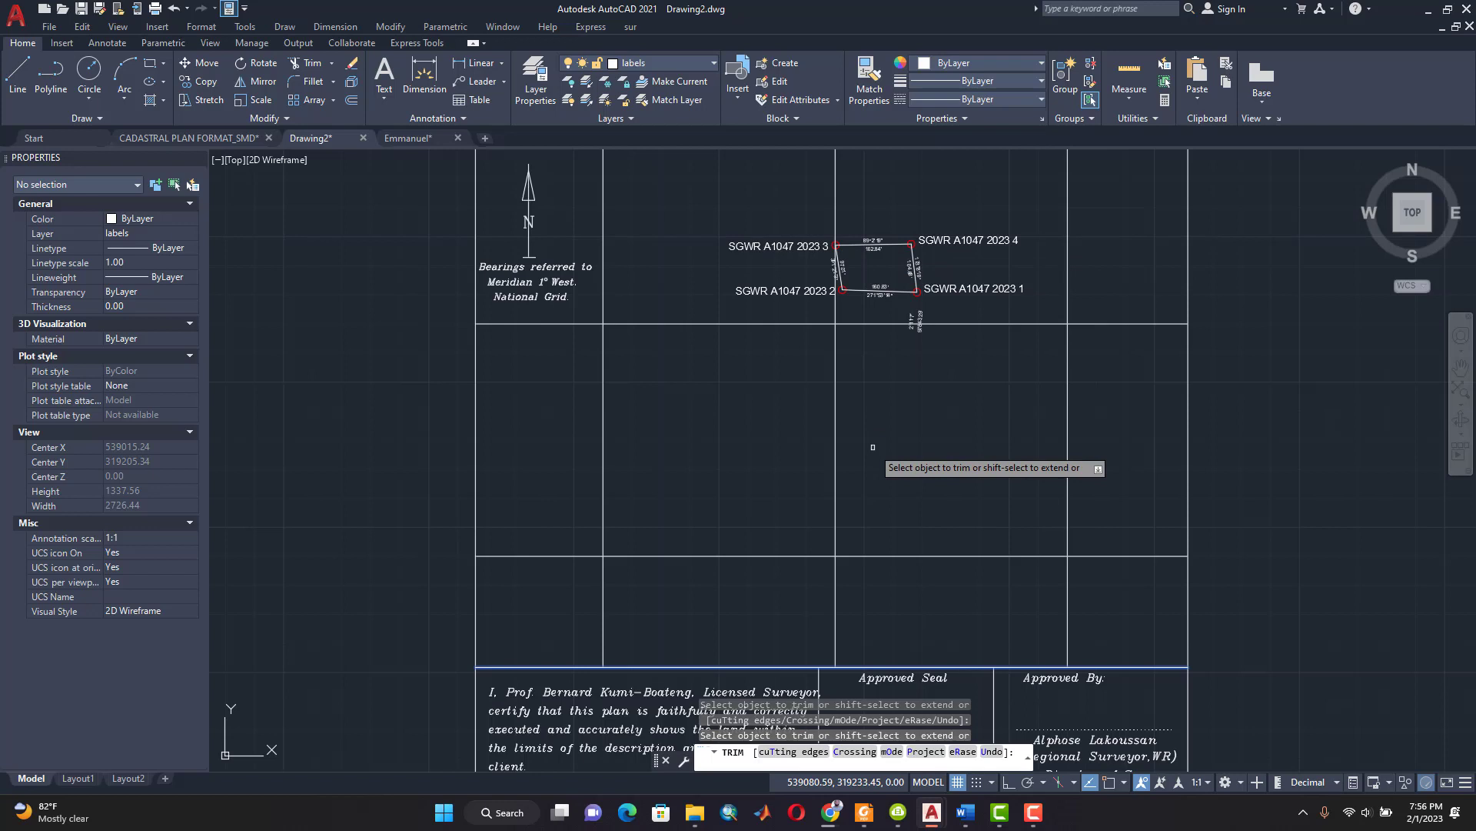
{"action": "scroll", "coordinate": [873, 447], "scroll_direction": "down", "scroll_amount": 4}
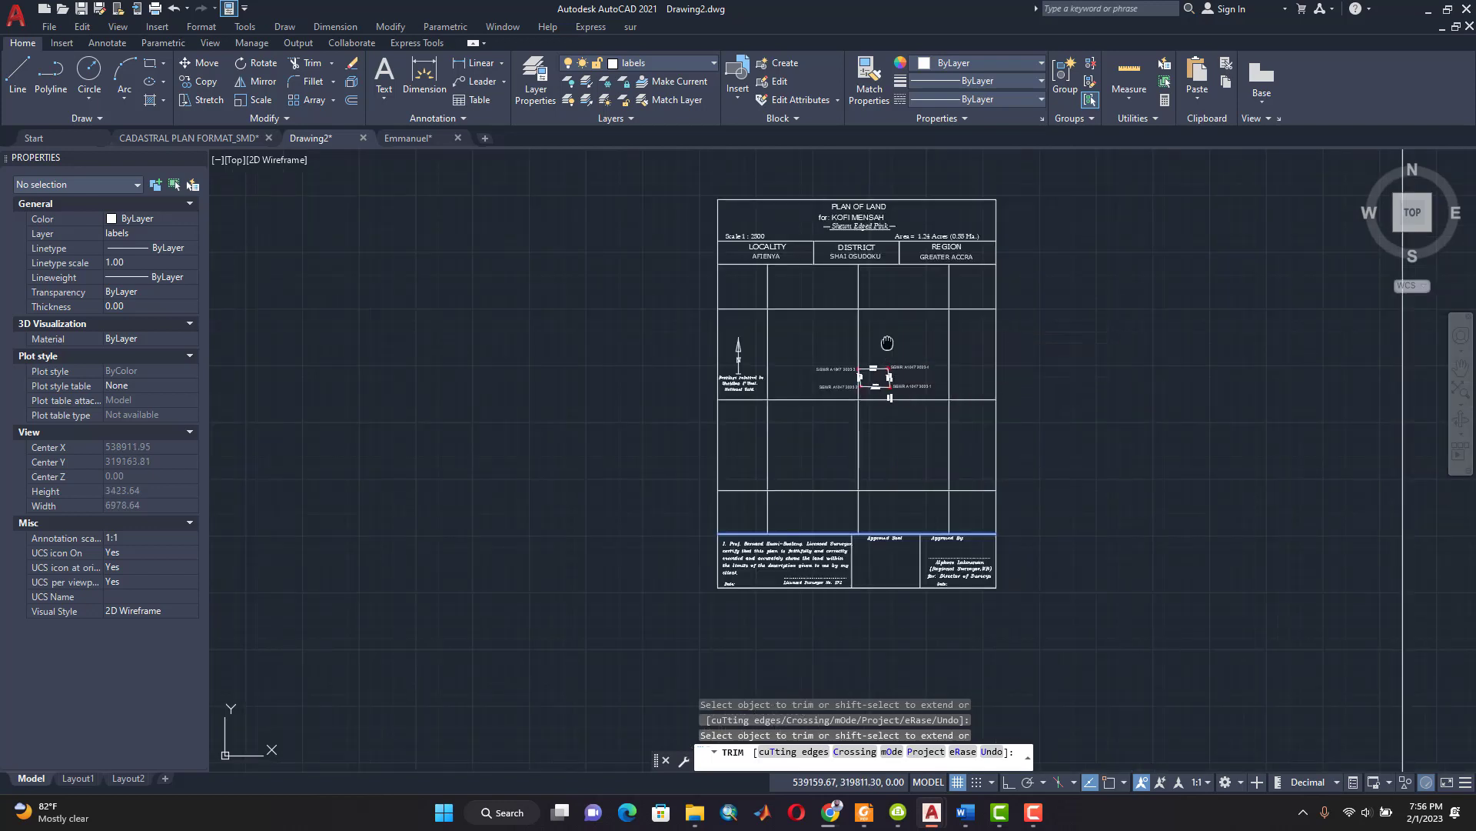
{"action": "middle_click_drag", "start_coordinate": [888, 338], "coordinate": [788, 390]}
{"action": "key", "text": "Escape"}
{"action": "key", "text": "Escape"}
{"action": "key", "text": "Escape"}
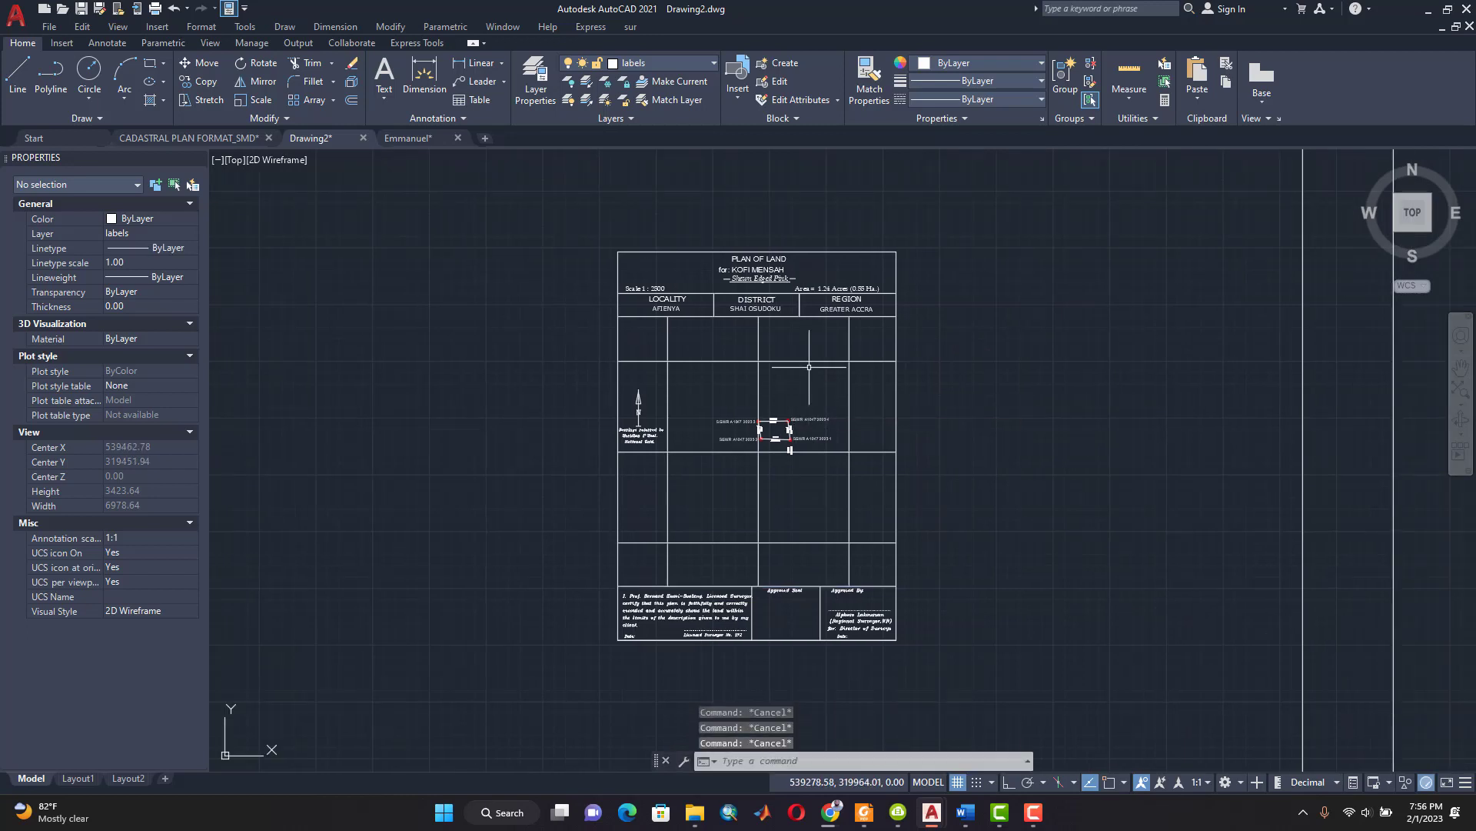
Step: With Ortho on, copy the 320000 N, 319500 N and 319000 N labels from the grid's east edge to just inside both sides of the plan frame
{"action": "scroll", "coordinate": [802, 429], "scroll_direction": "up", "scroll_amount": 3}
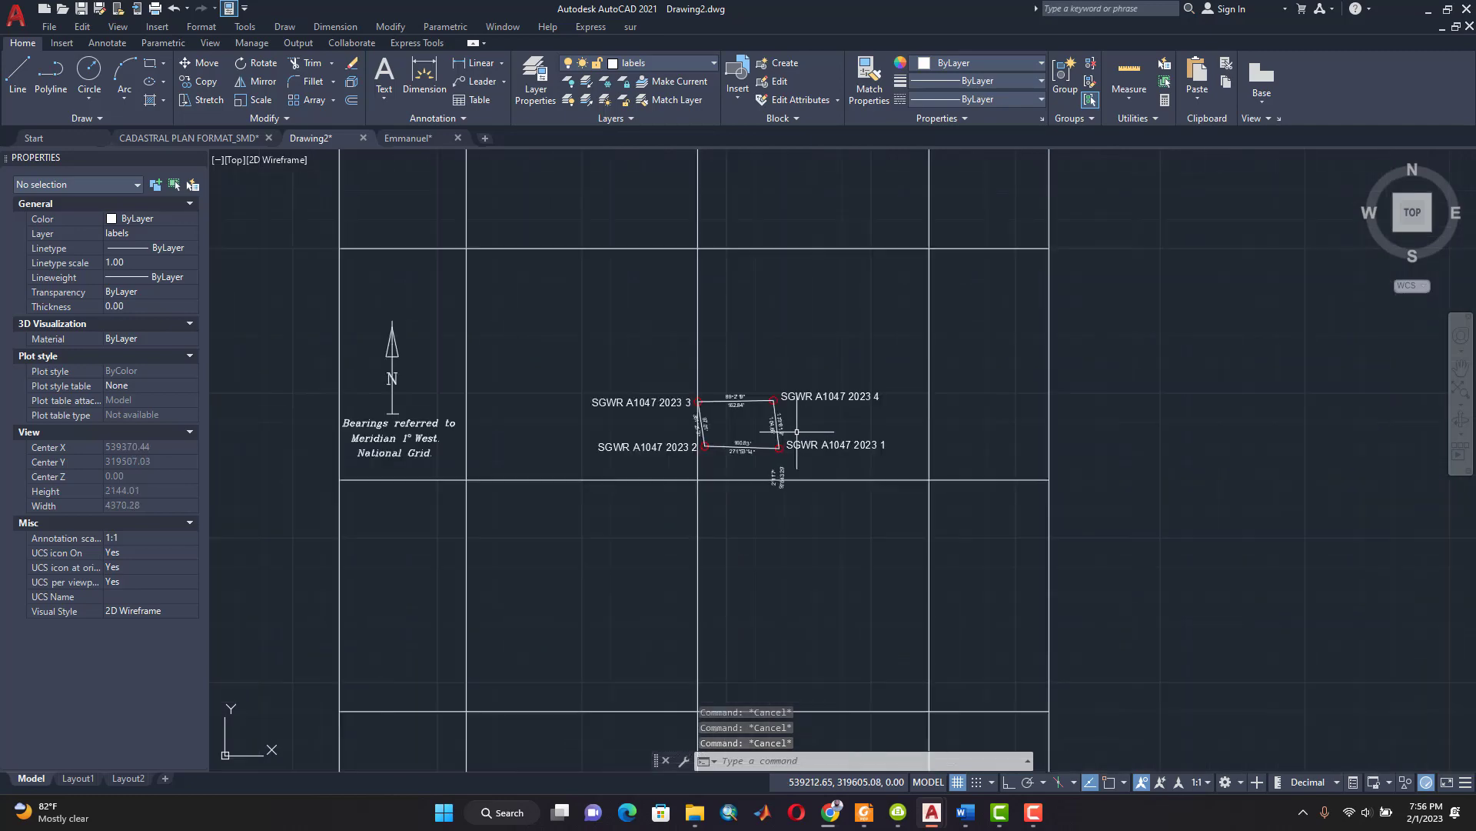
{"action": "scroll", "coordinate": [695, 361], "scroll_direction": "up", "scroll_amount": 8}
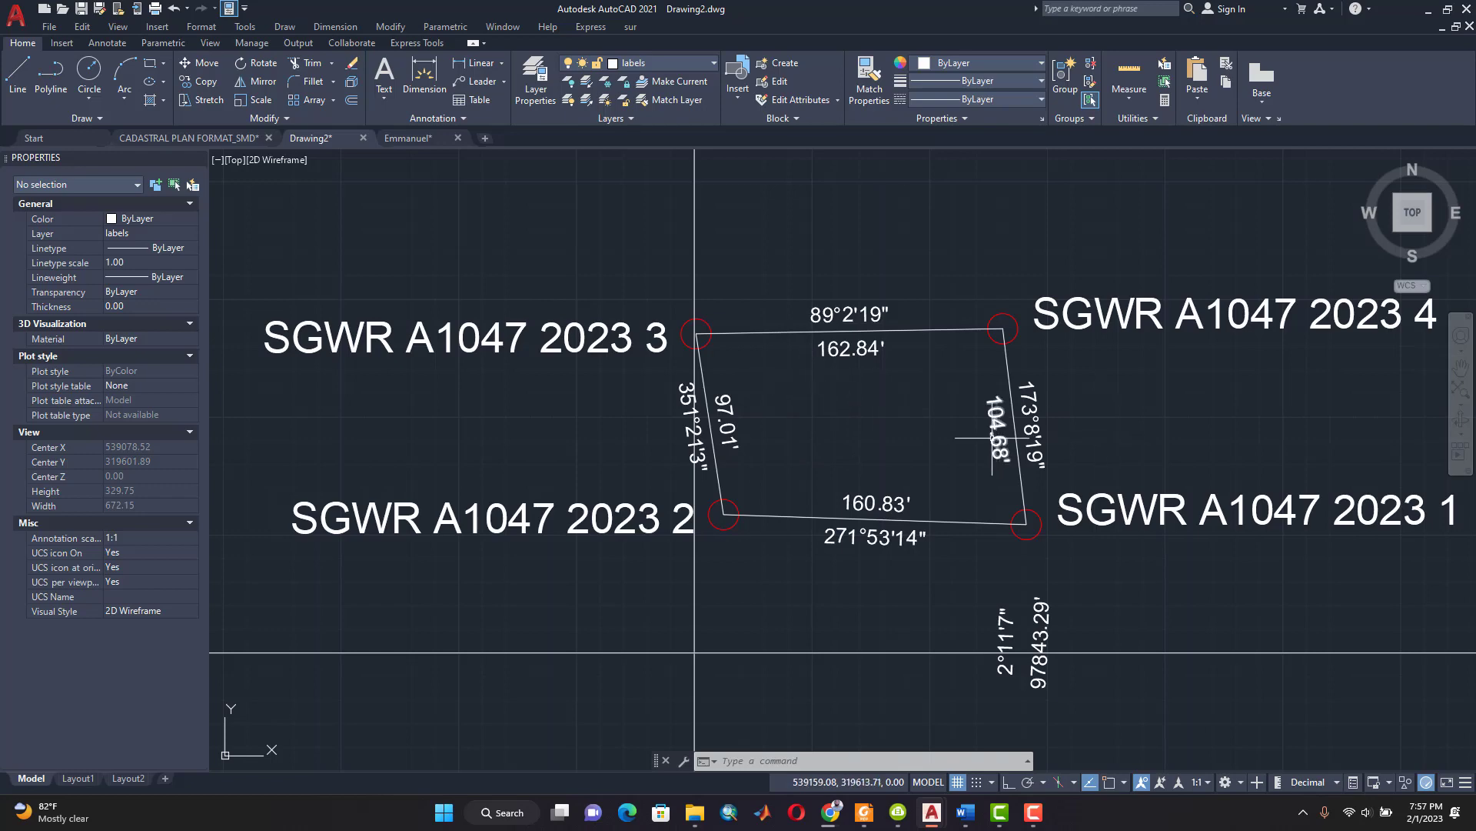
{"action": "scroll", "coordinate": [992, 438], "scroll_direction": "down", "scroll_amount": 8}
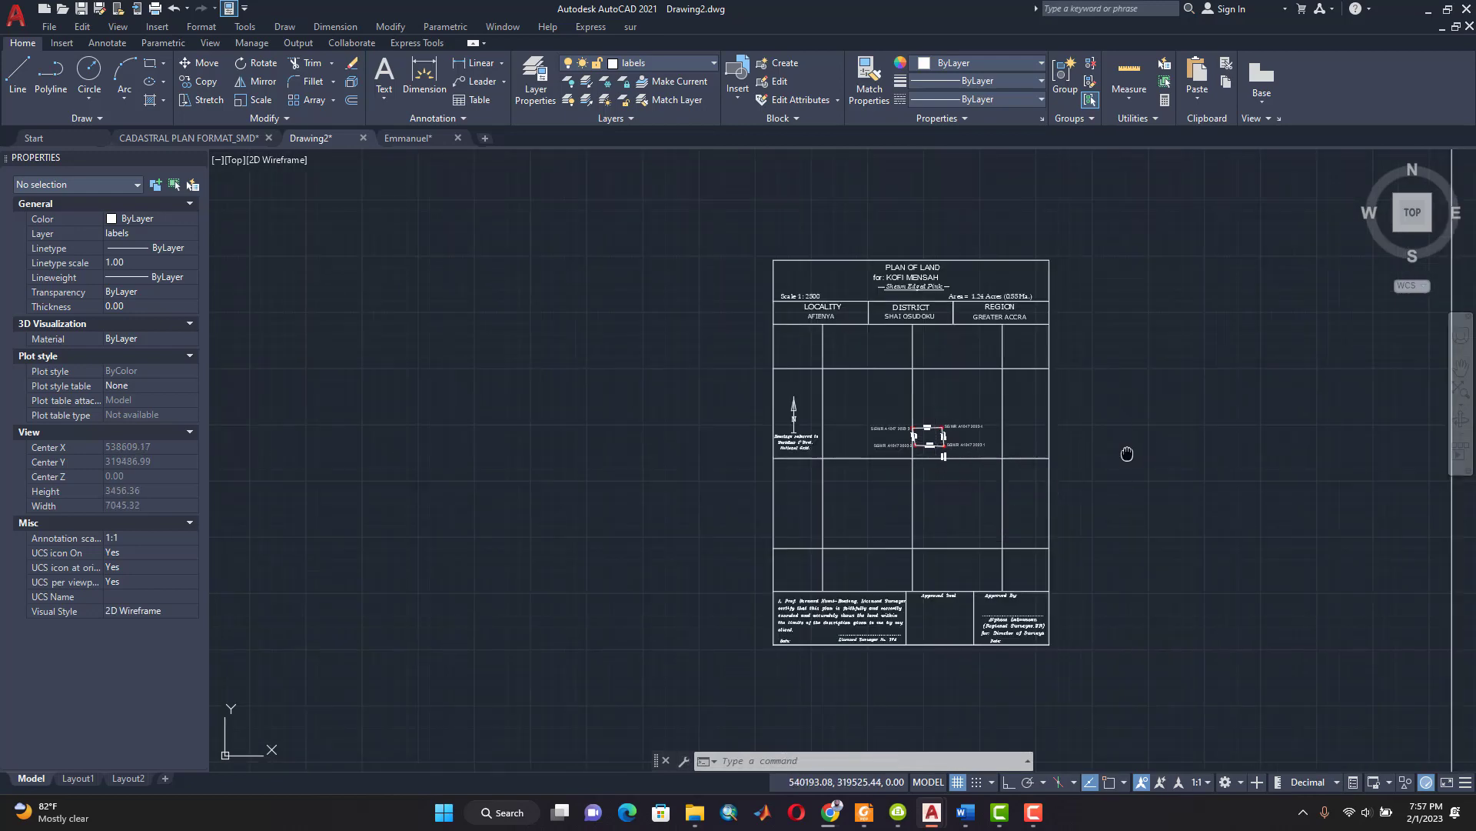
{"action": "middle_click_drag", "start_coordinate": [1128, 453], "coordinate": [1001, 448]}
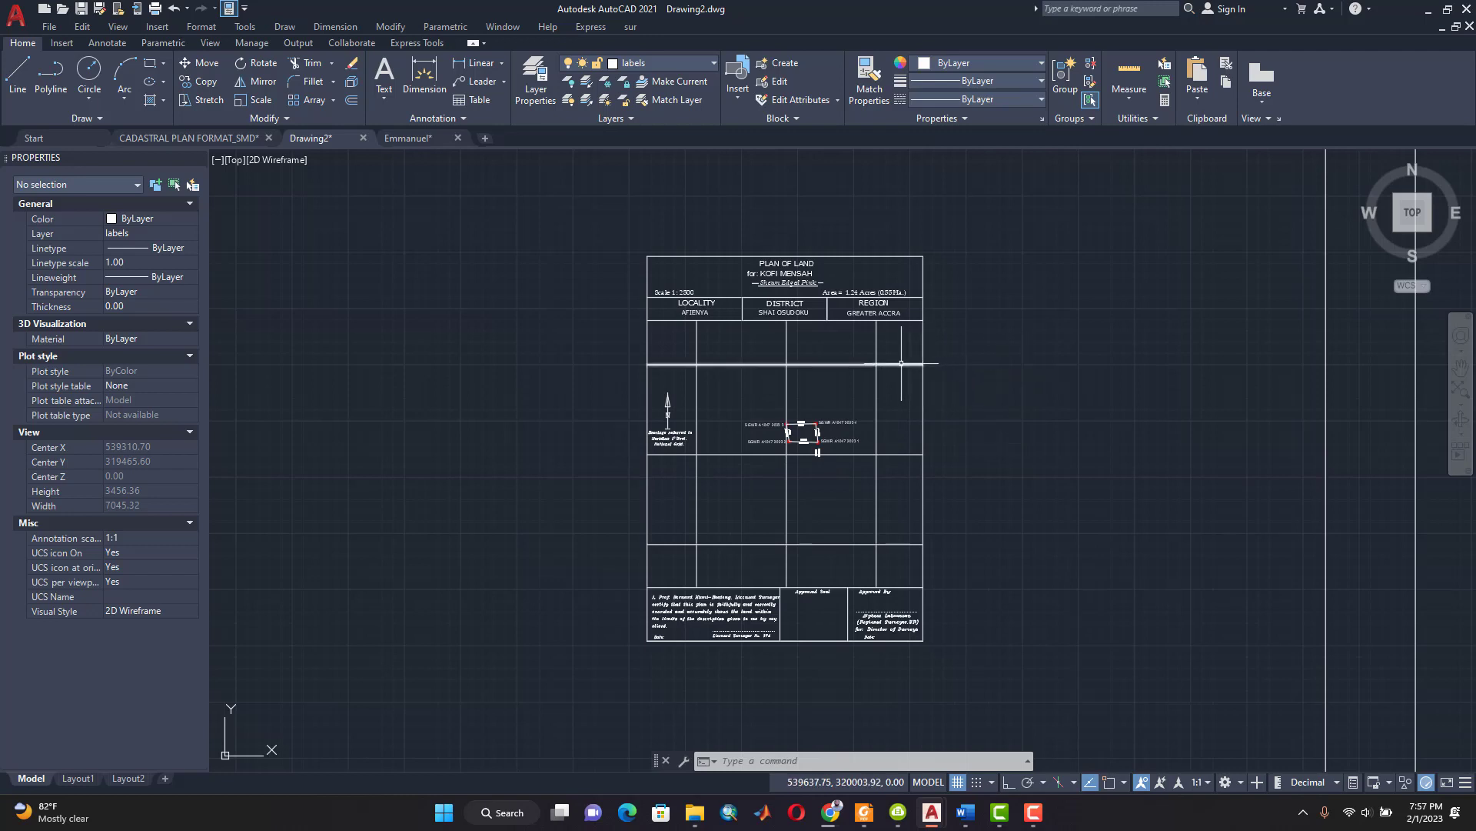
{"action": "scroll", "coordinate": [1002, 412], "scroll_direction": "down", "scroll_amount": 4}
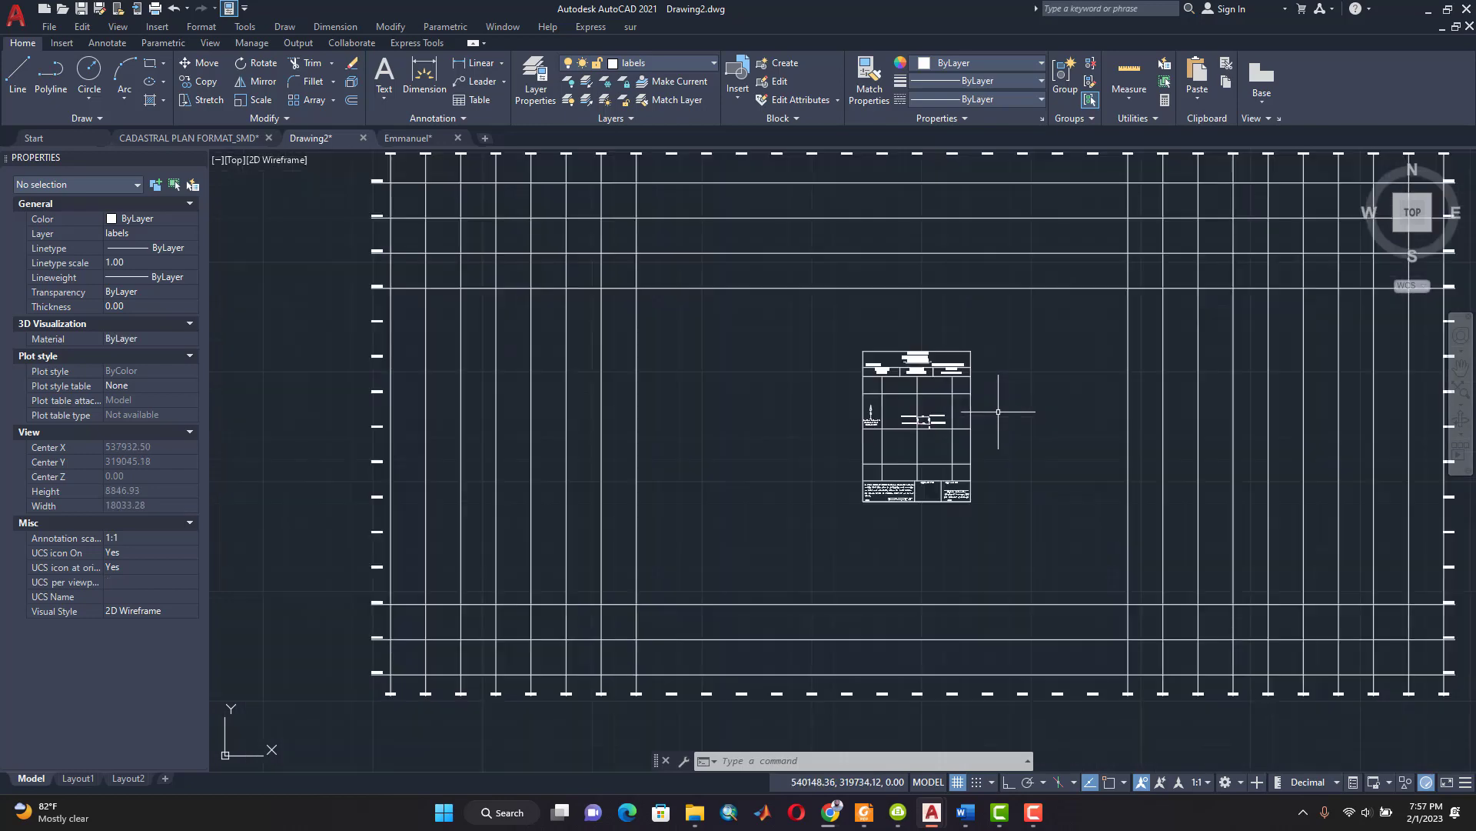
{"action": "scroll", "coordinate": [1016, 420], "scroll_direction": "down", "scroll_amount": 2}
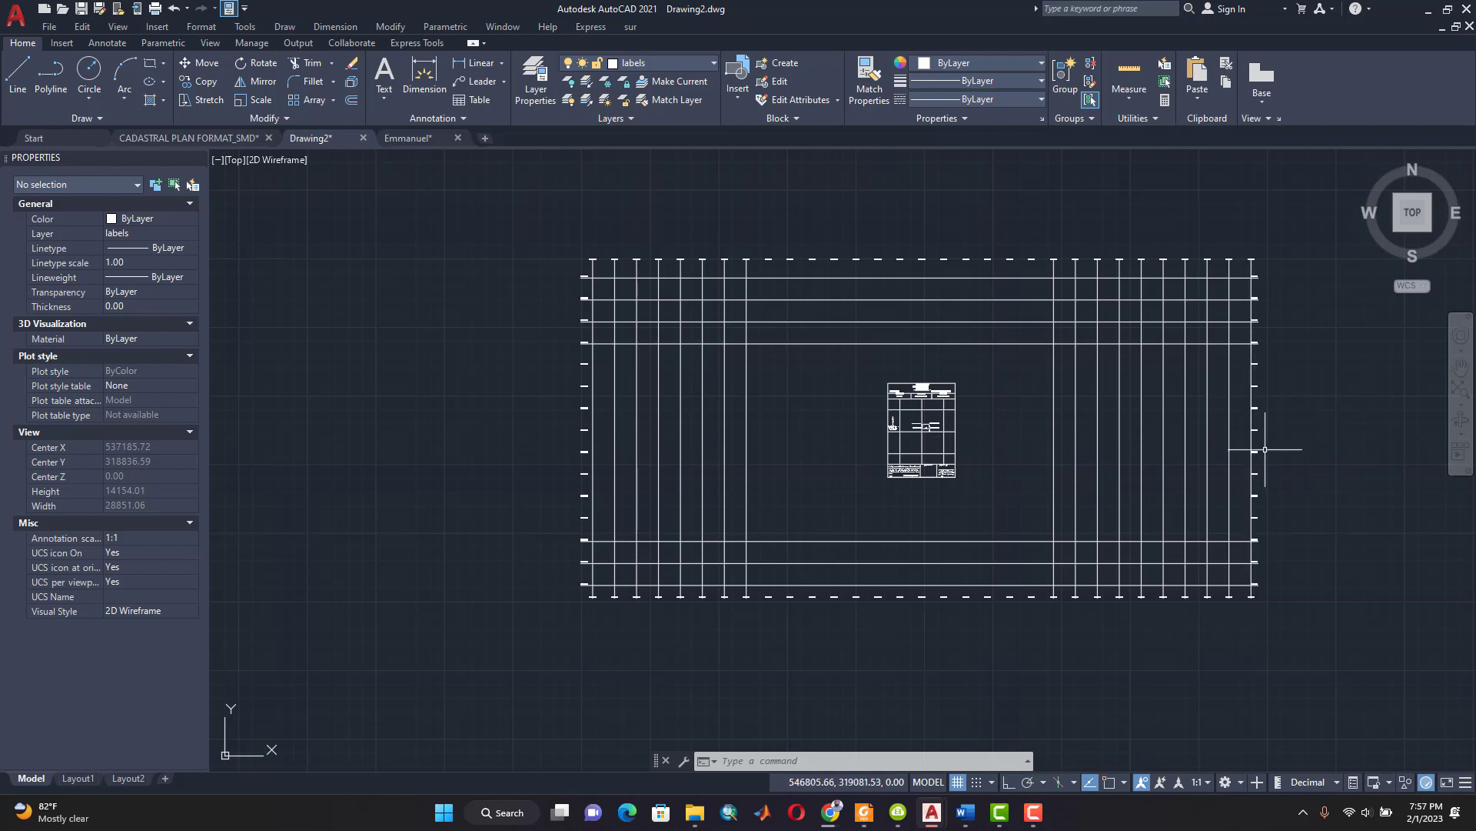
{"action": "left_click", "coordinate": [1243, 403]}
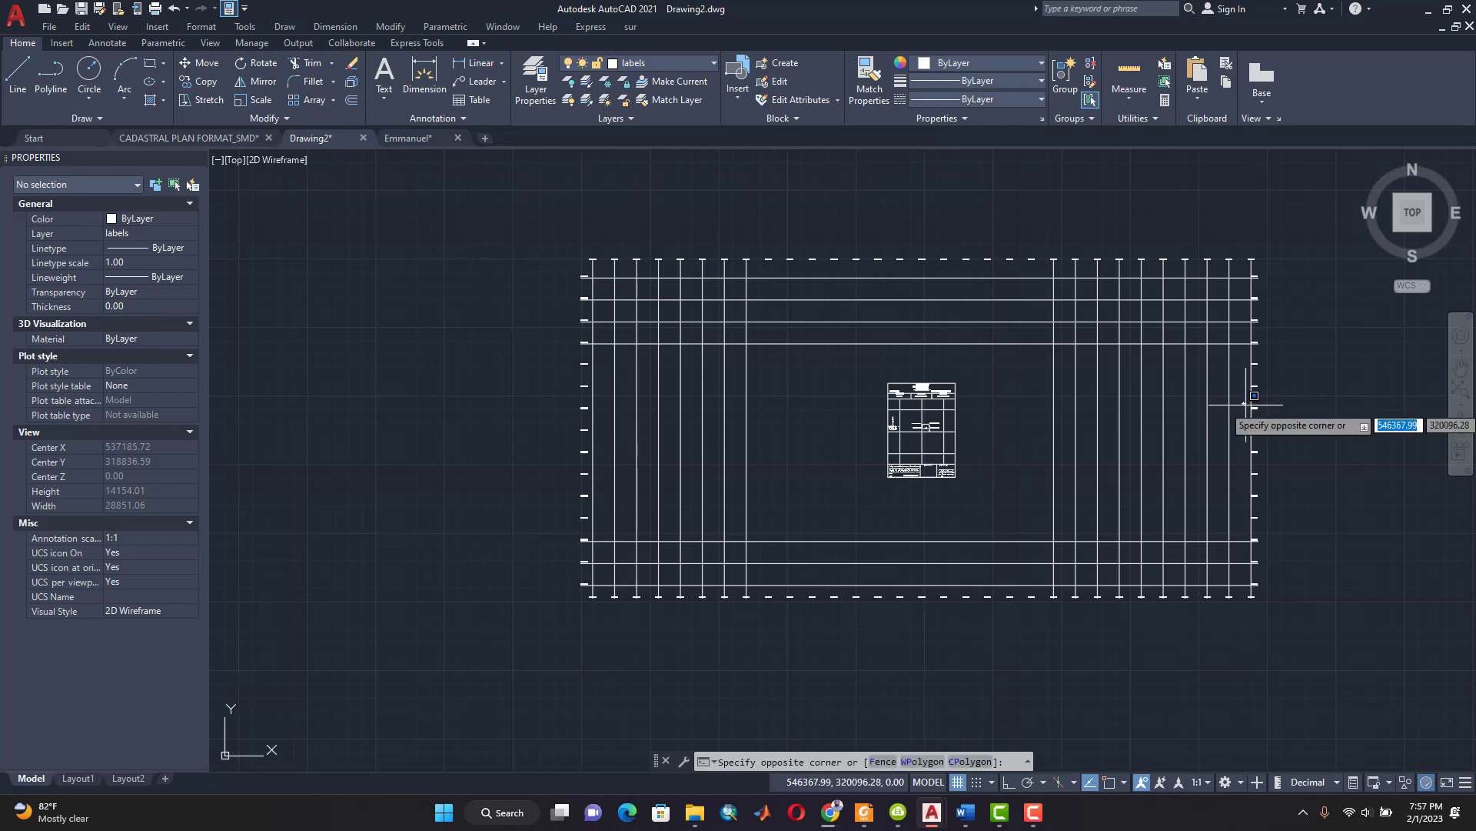
{"action": "left_click", "coordinate": [1269, 461]}
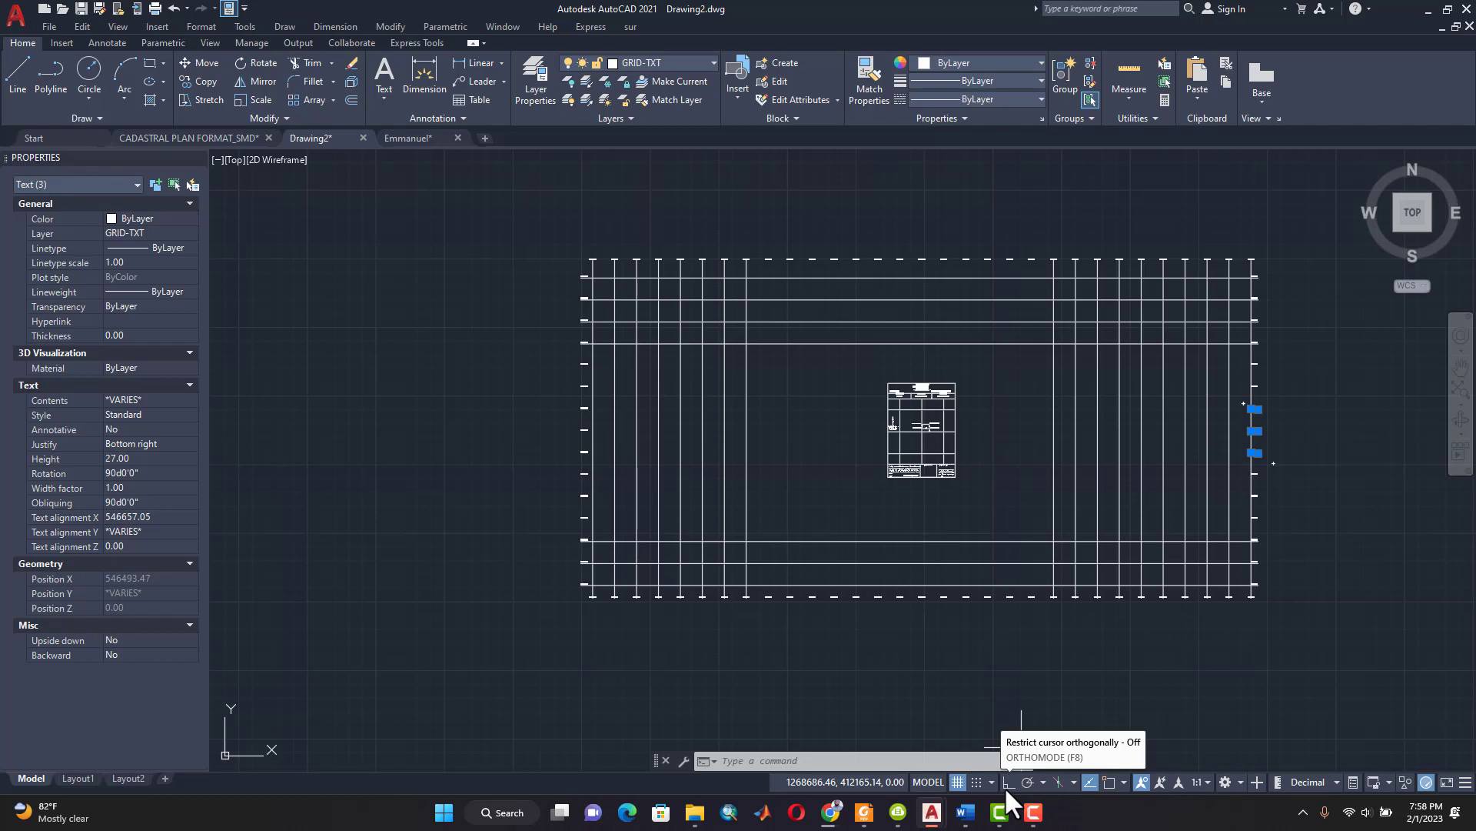
{"action": "left_click", "coordinate": [1007, 780]}
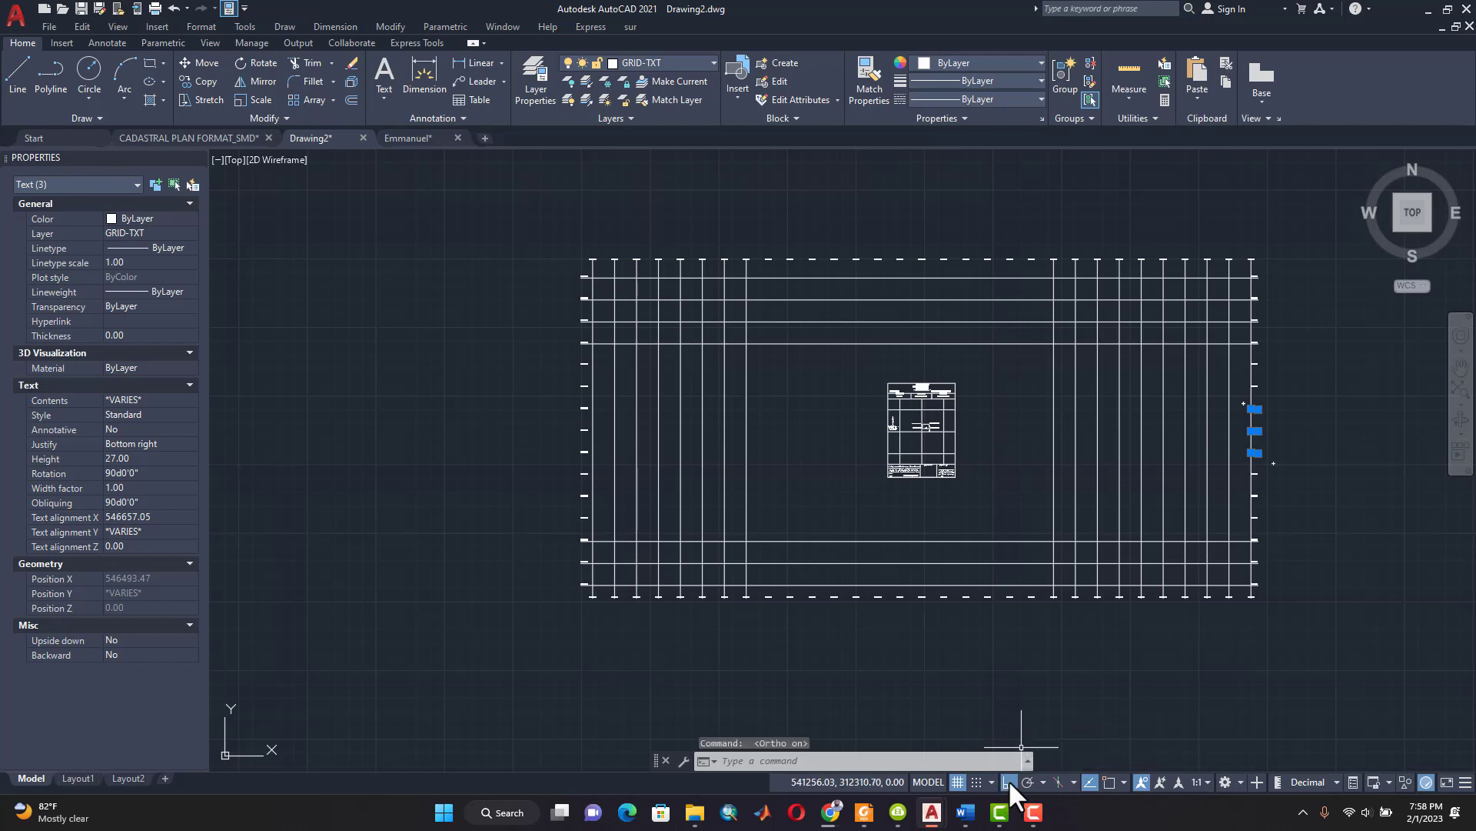
{"action": "left_click", "coordinate": [204, 83]}
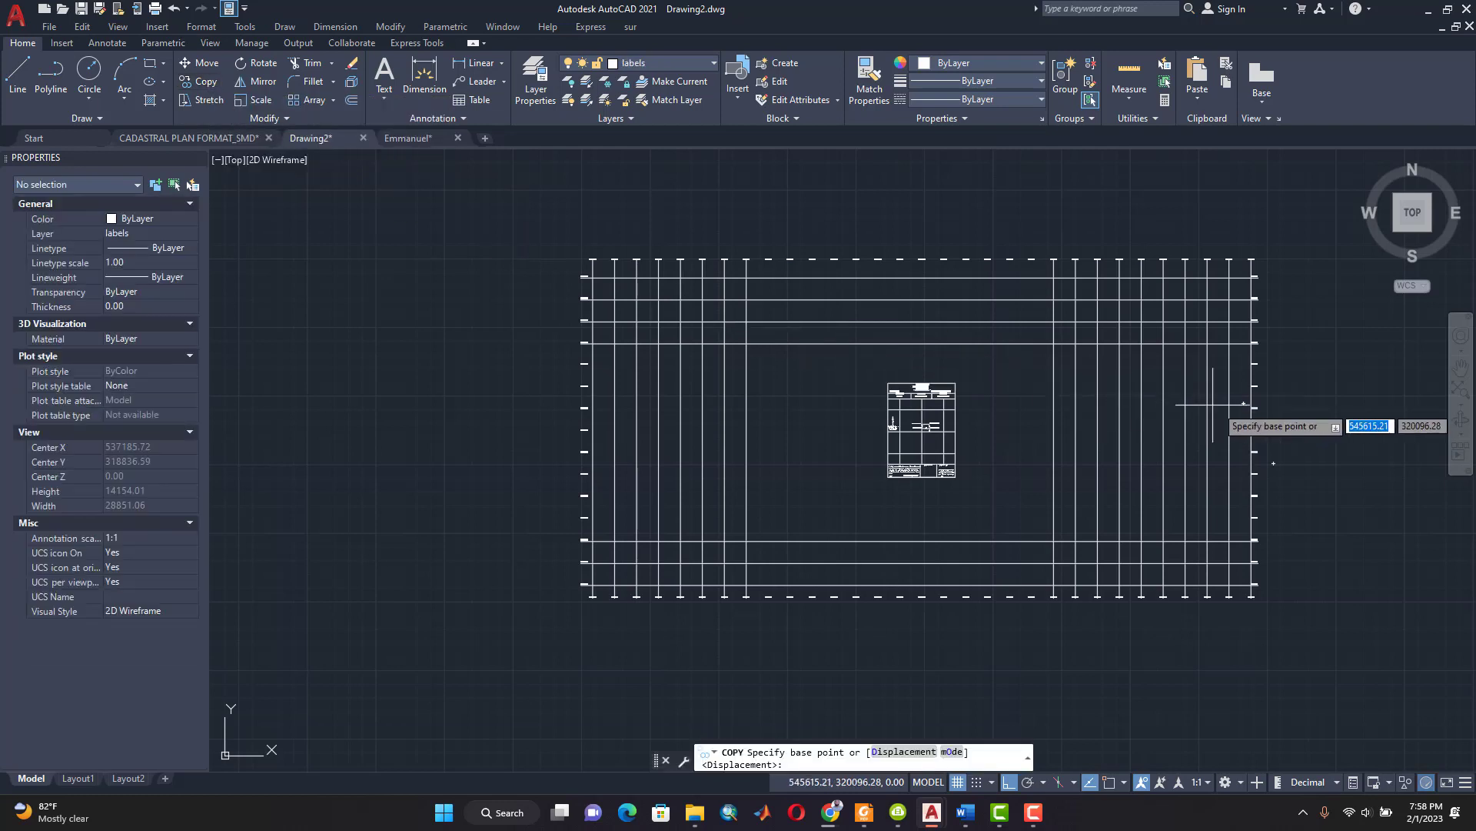
{"action": "left_click", "coordinate": [1253, 408]}
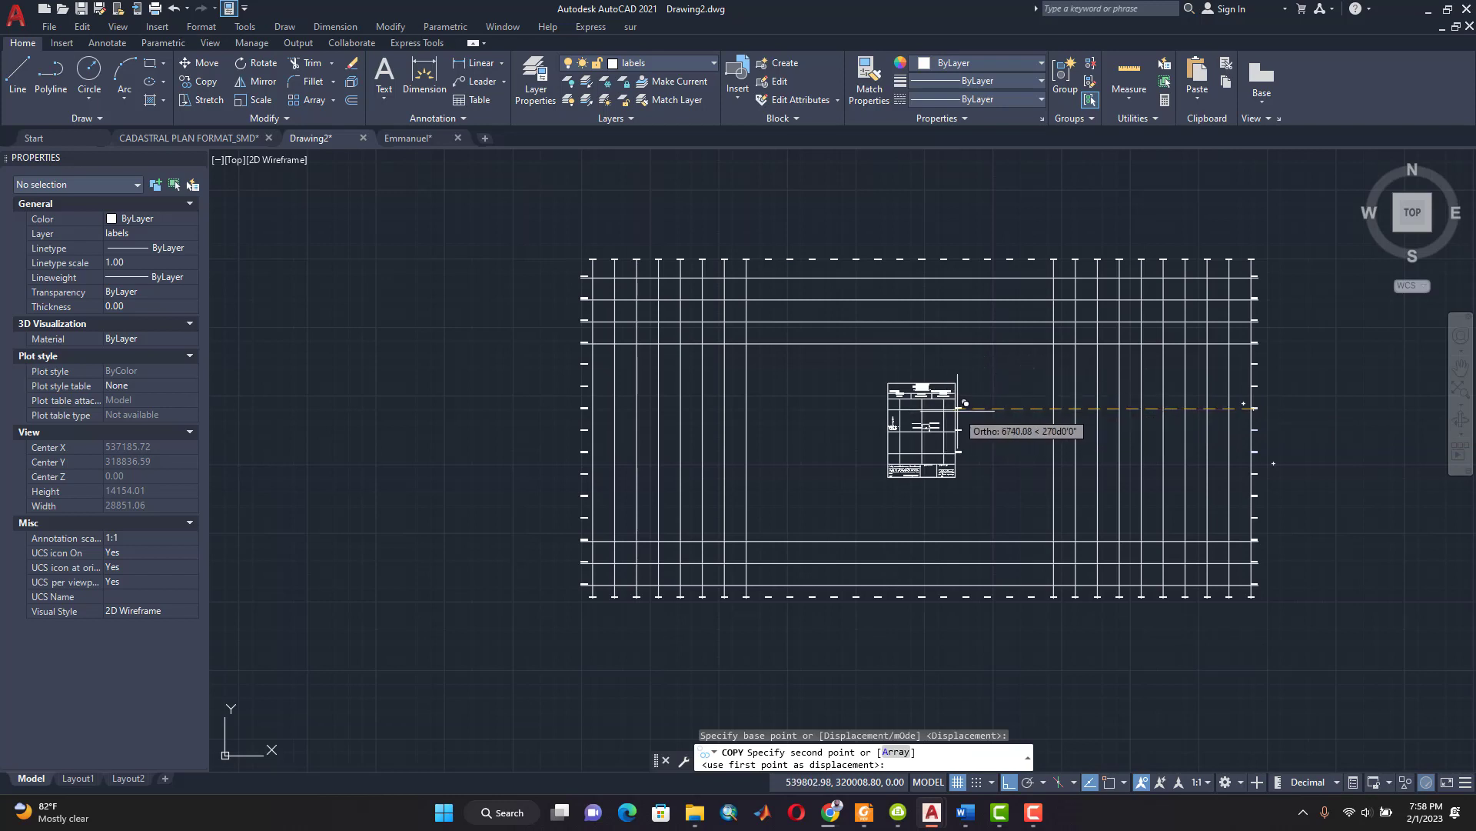
{"action": "scroll", "coordinate": [961, 402], "scroll_direction": "up", "scroll_amount": 6}
{"action": "scroll", "coordinate": [954, 402], "scroll_direction": "up", "scroll_amount": 4}
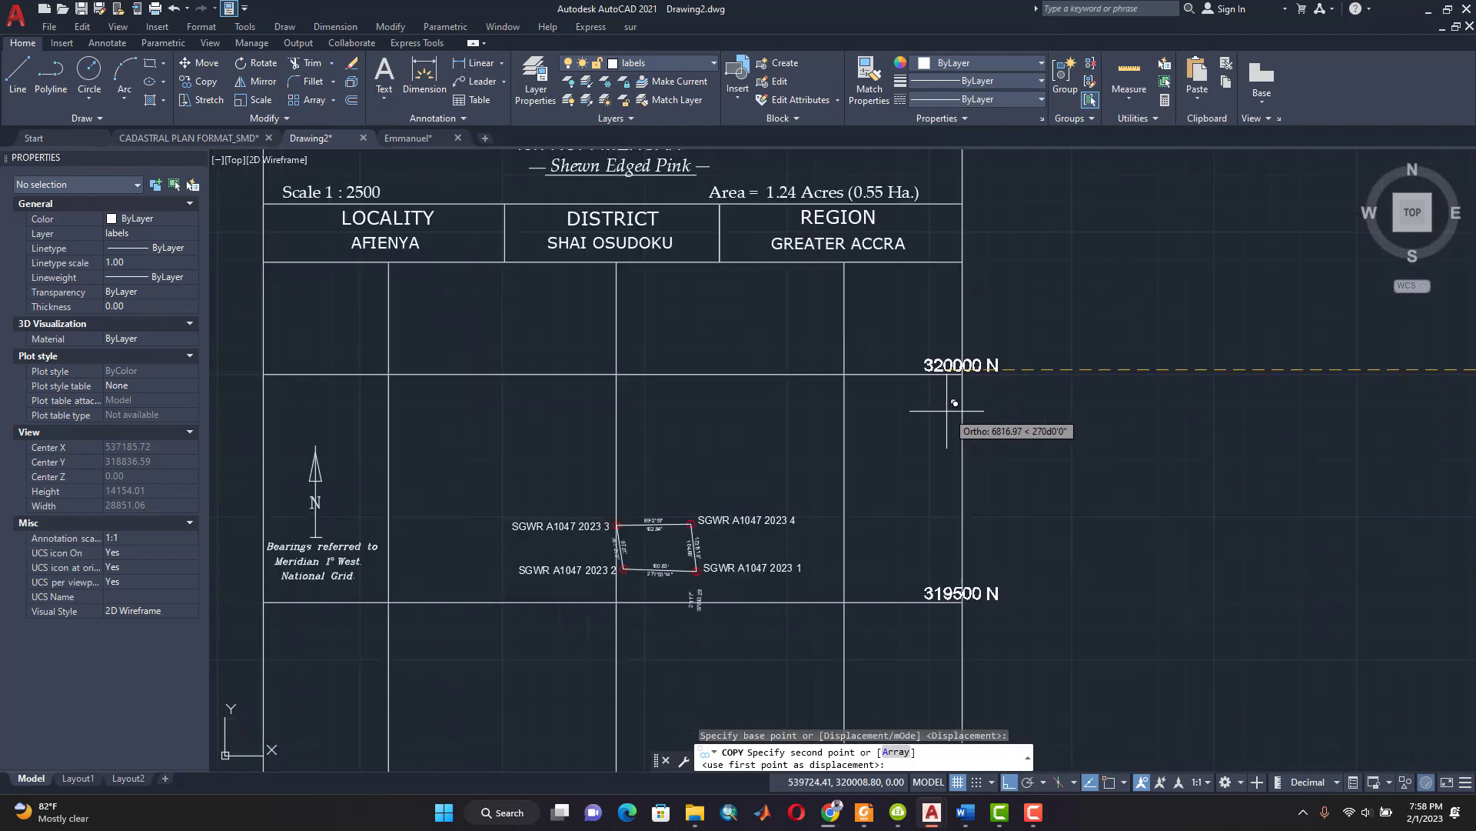
{"action": "left_click", "coordinate": [903, 410]}
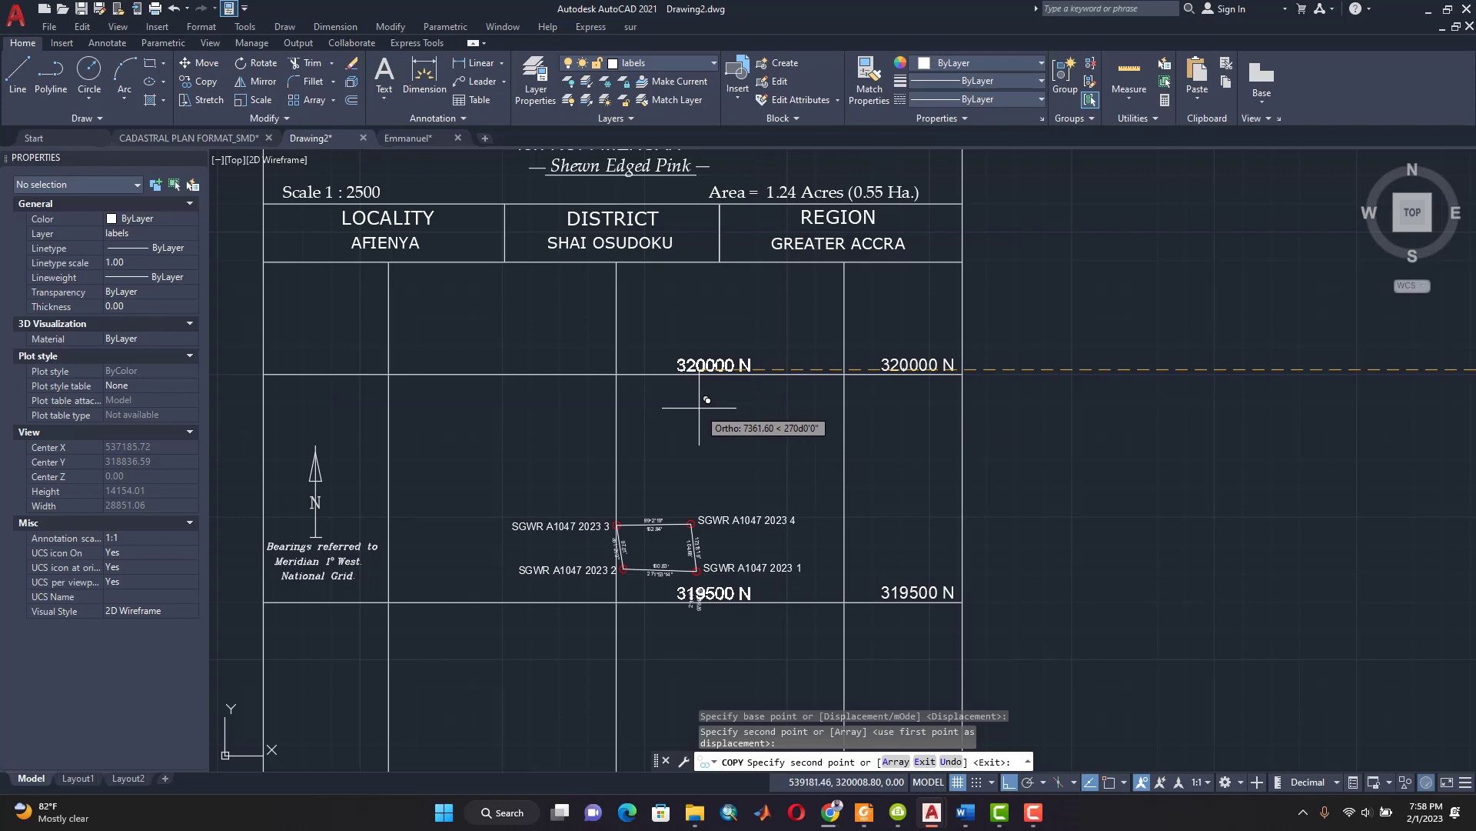
{"action": "left_click", "coordinate": [290, 388]}
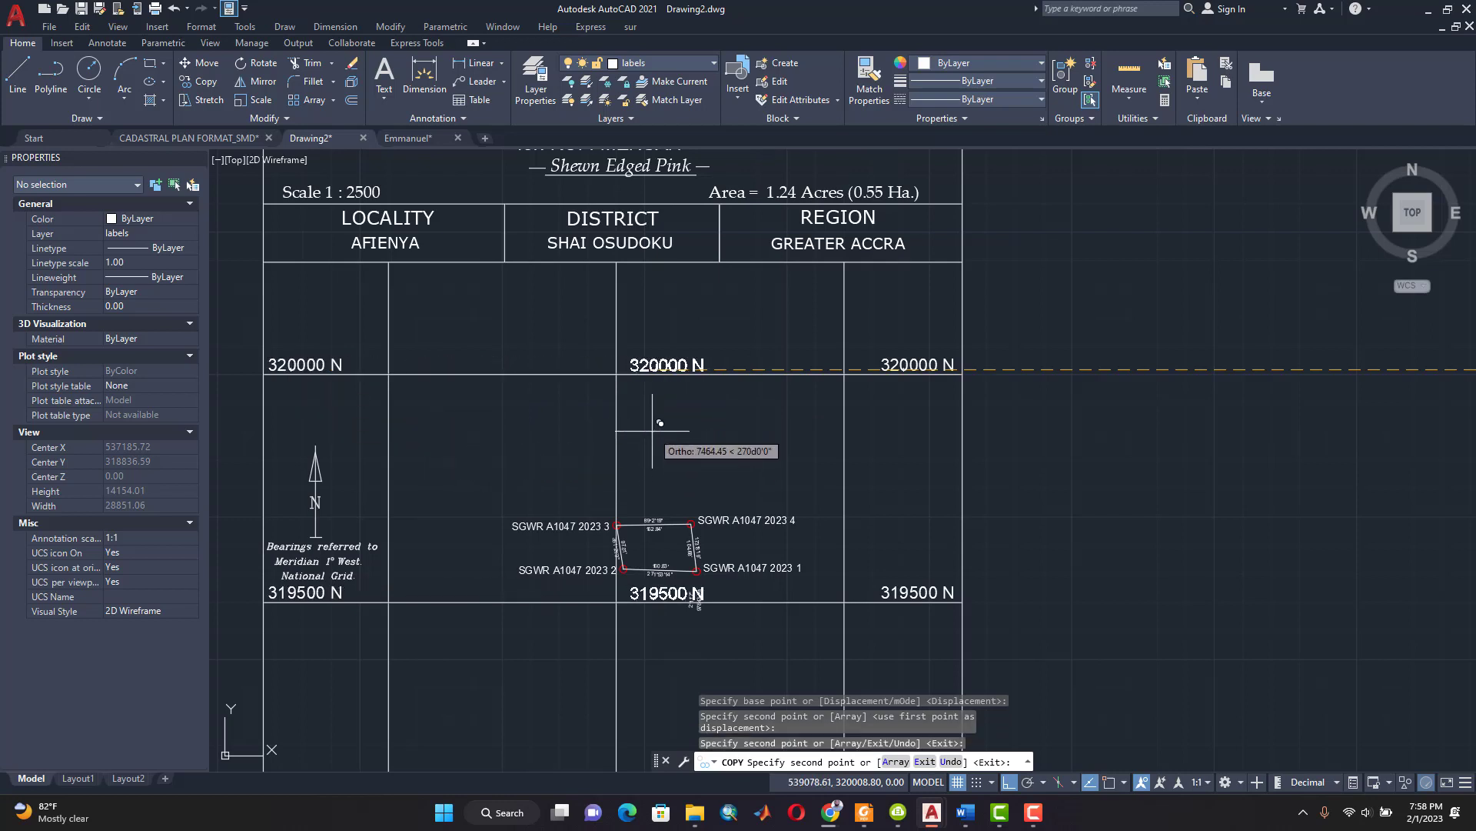
{"action": "key", "text": "Escape"}
Step: Move the north arrow and its meridian bearing note upward, clear of the 319500 N label near the plan's west edge
{"action": "scroll", "coordinate": [756, 372], "scroll_direction": "down", "scroll_amount": 4}
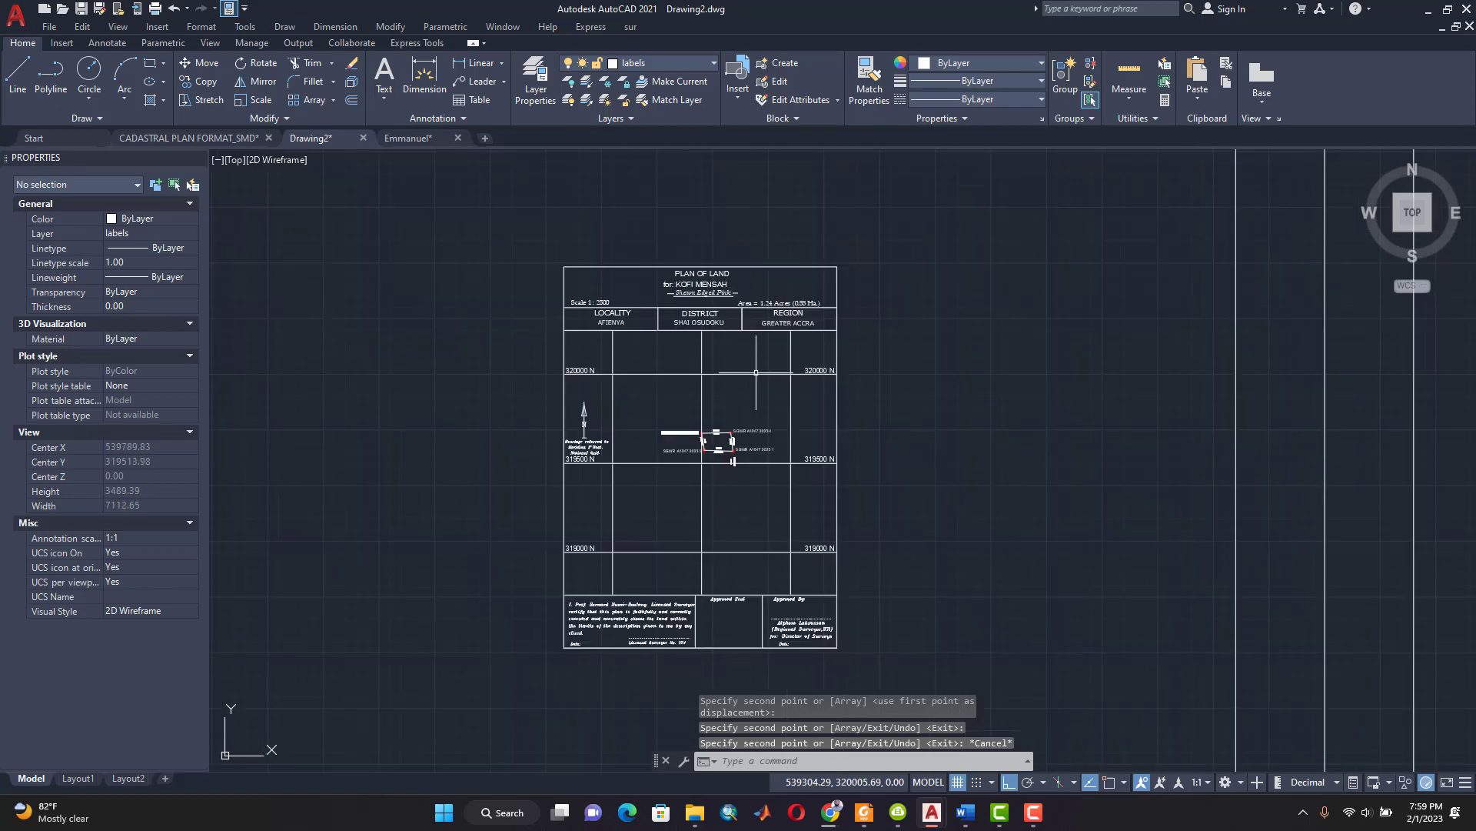
{"action": "scroll", "coordinate": [667, 396], "scroll_direction": "up", "scroll_amount": 2}
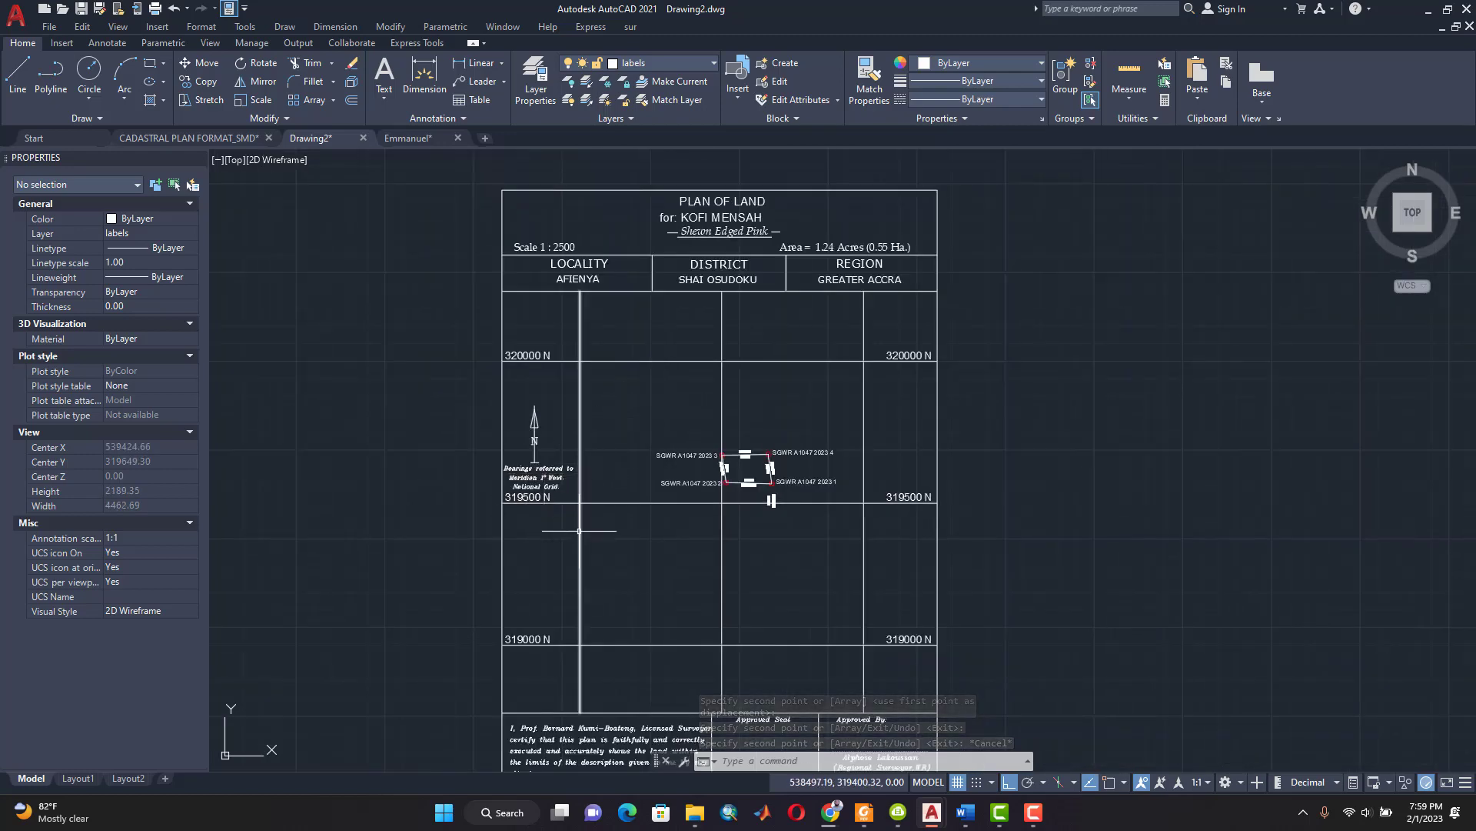
{"action": "scroll", "coordinate": [515, 507], "scroll_direction": "up", "scroll_amount": 2}
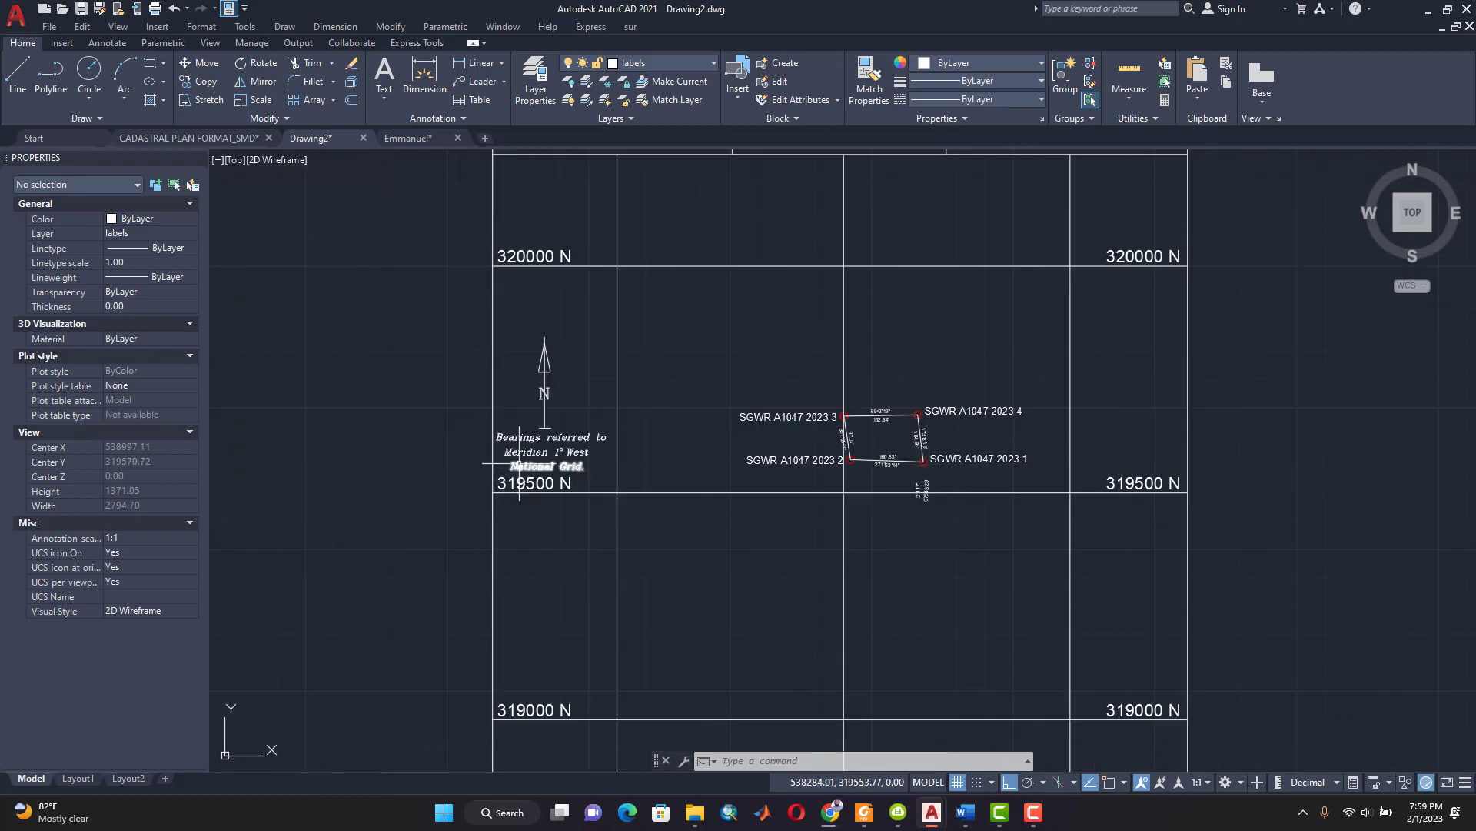
{"action": "scroll", "coordinate": [518, 468], "scroll_direction": "up", "scroll_amount": 2}
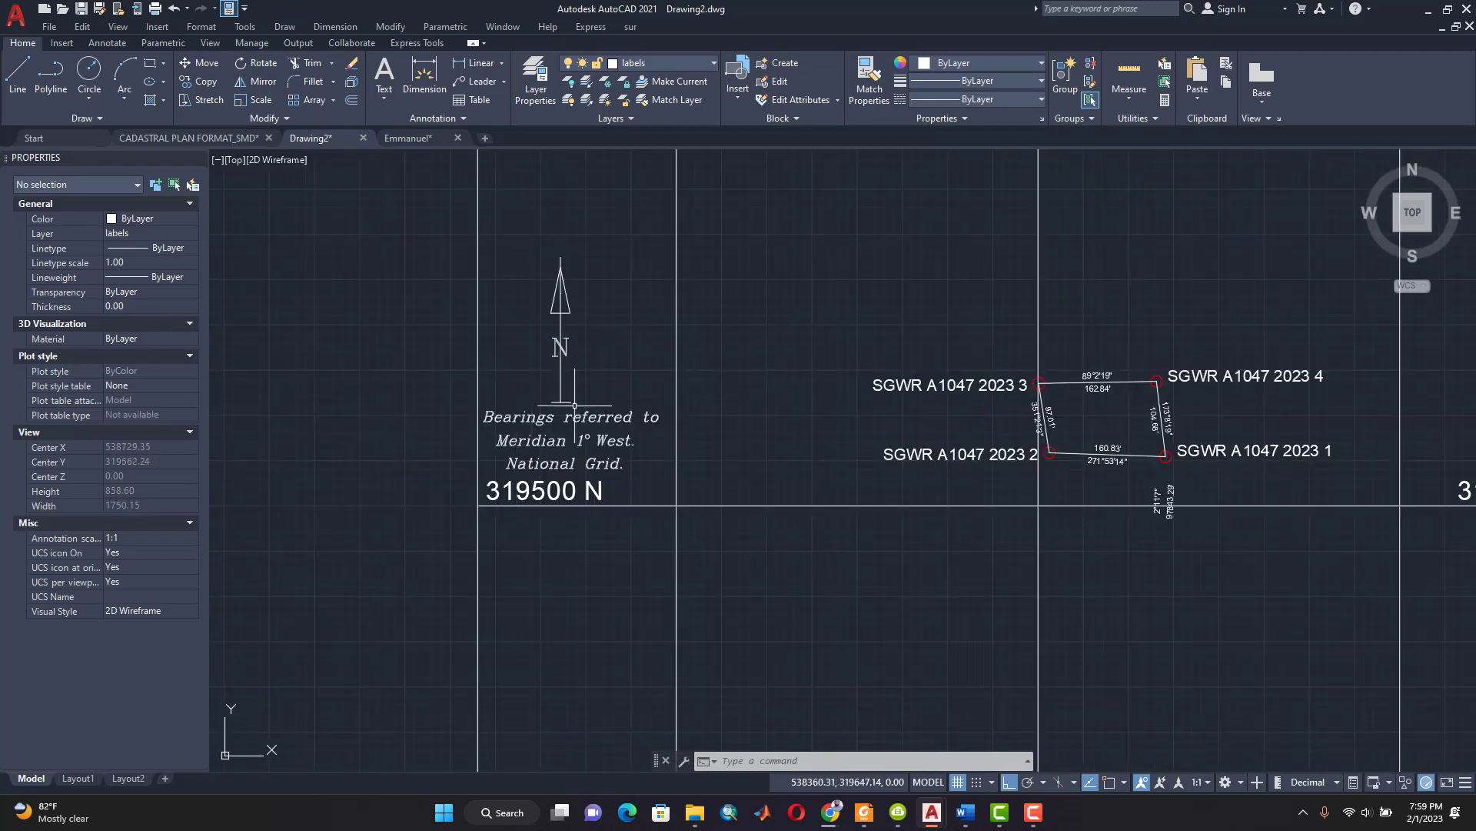
{"action": "left_click", "coordinate": [482, 223]}
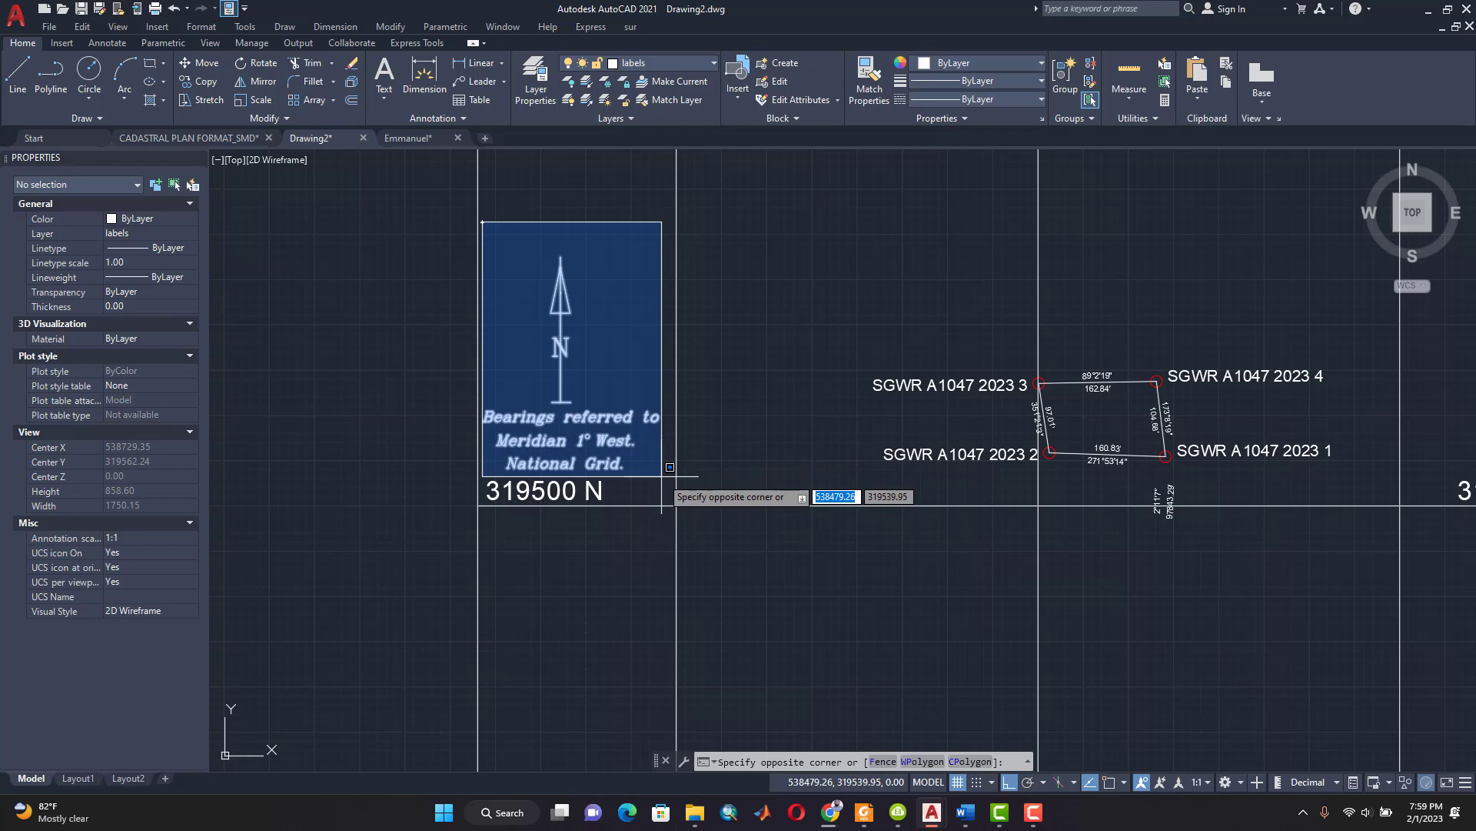
{"action": "left_click", "coordinate": [661, 476]}
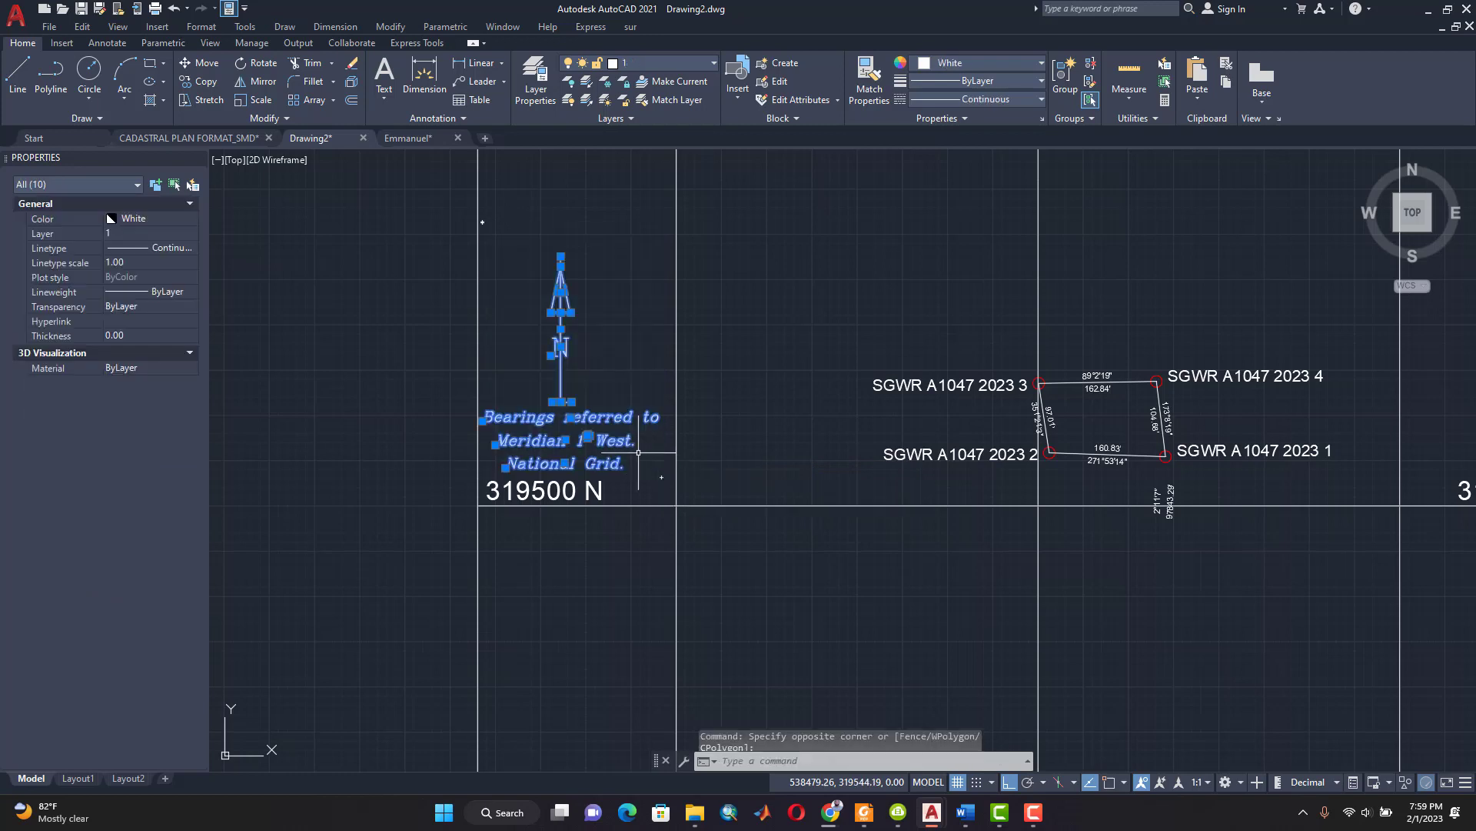
{"action": "left_click_drag", "start_coordinate": [610, 419], "coordinate": [617, 334]}
Step: Move the 320000 N label near the plan's west edge down onto its grid line
{"action": "scroll", "coordinate": [749, 364], "scroll_direction": "down", "scroll_amount": 4}
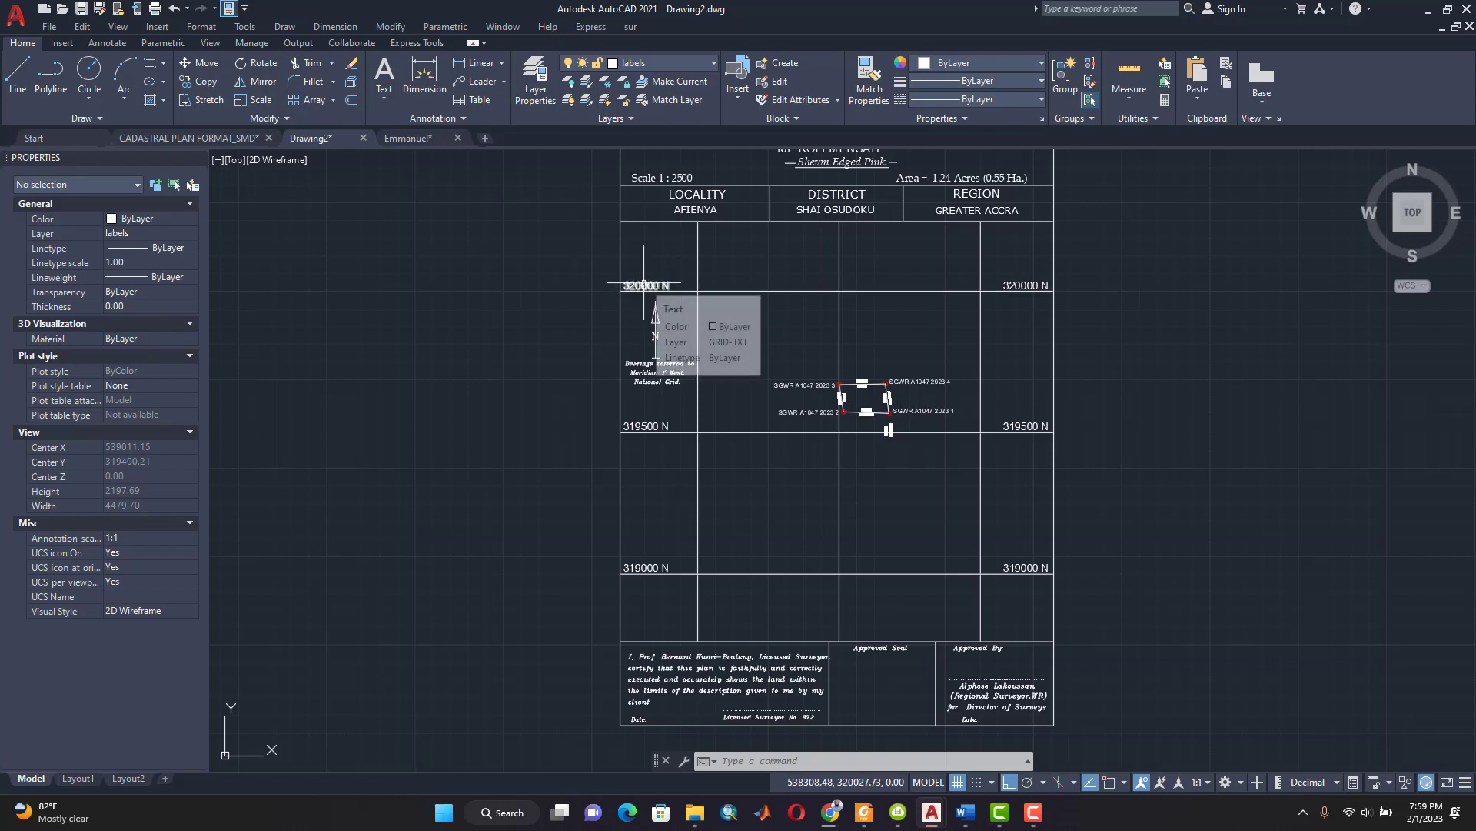
{"action": "scroll", "coordinate": [646, 284], "scroll_direction": "up", "scroll_amount": 2}
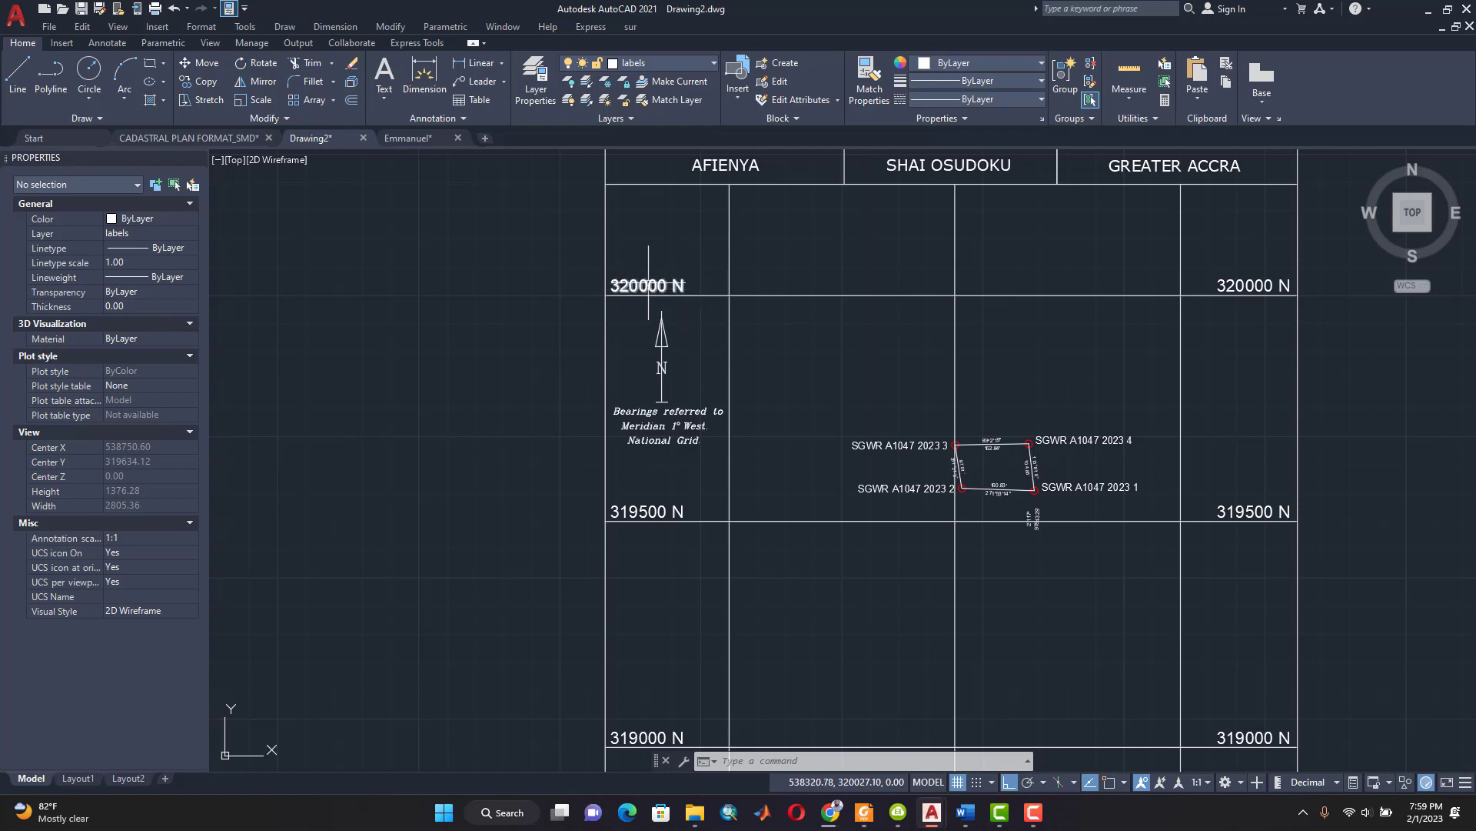
{"action": "left_click", "coordinate": [648, 284]}
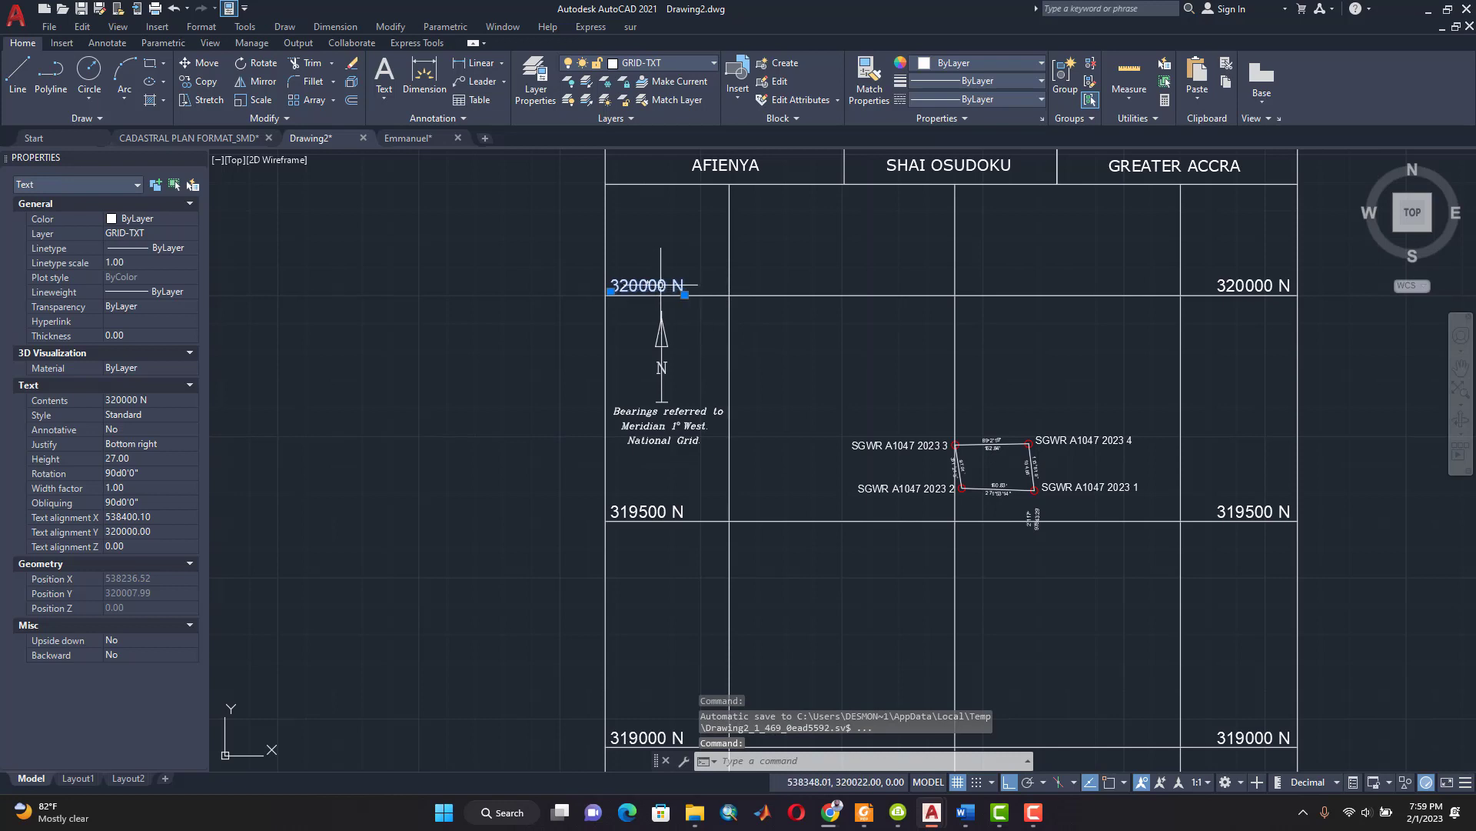
{"action": "left_click_drag", "start_coordinate": [661, 285], "coordinate": [671, 295]}
{"action": "scroll", "coordinate": [698, 284], "scroll_direction": "up", "scroll_amount": 2}
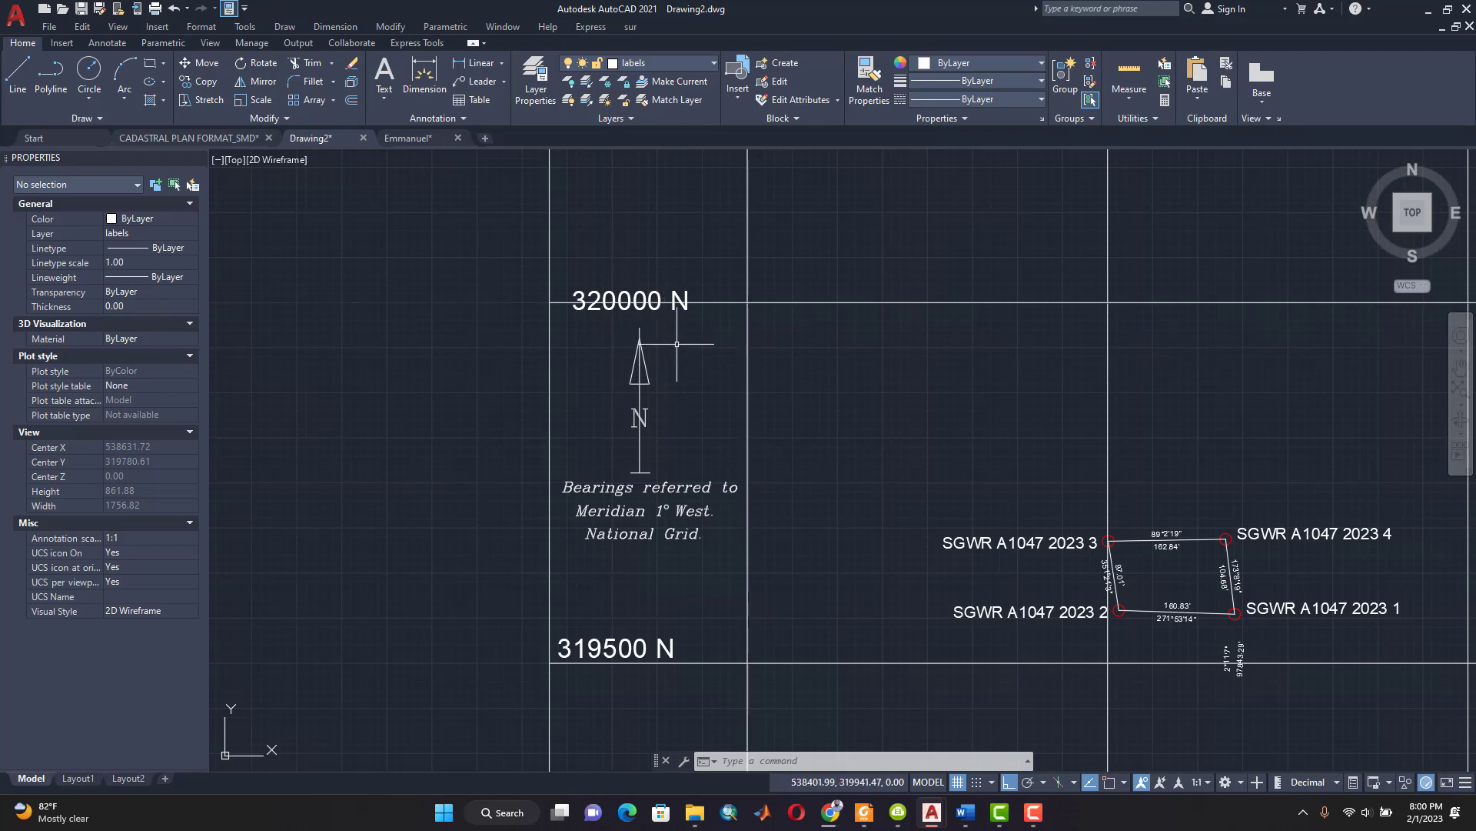
Step: Trim the part of the 320000 N grid line that runs behind its west label
{"action": "type", "text": "TR"}
{"action": "key", "text": "Return"}
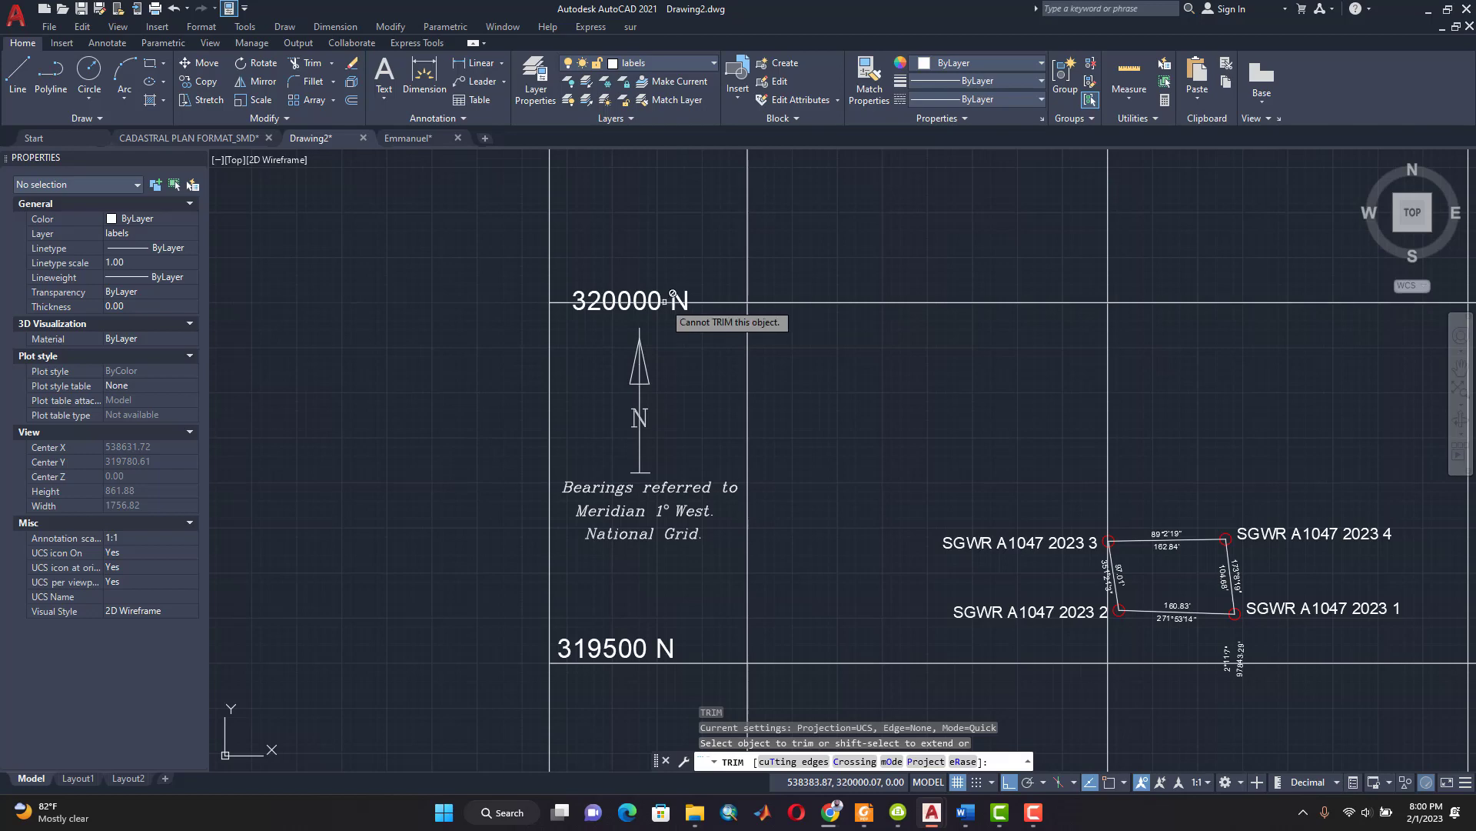
{"action": "left_click", "coordinate": [668, 309]}
{"action": "scroll", "coordinate": [669, 309], "scroll_direction": "down", "scroll_amount": 2}
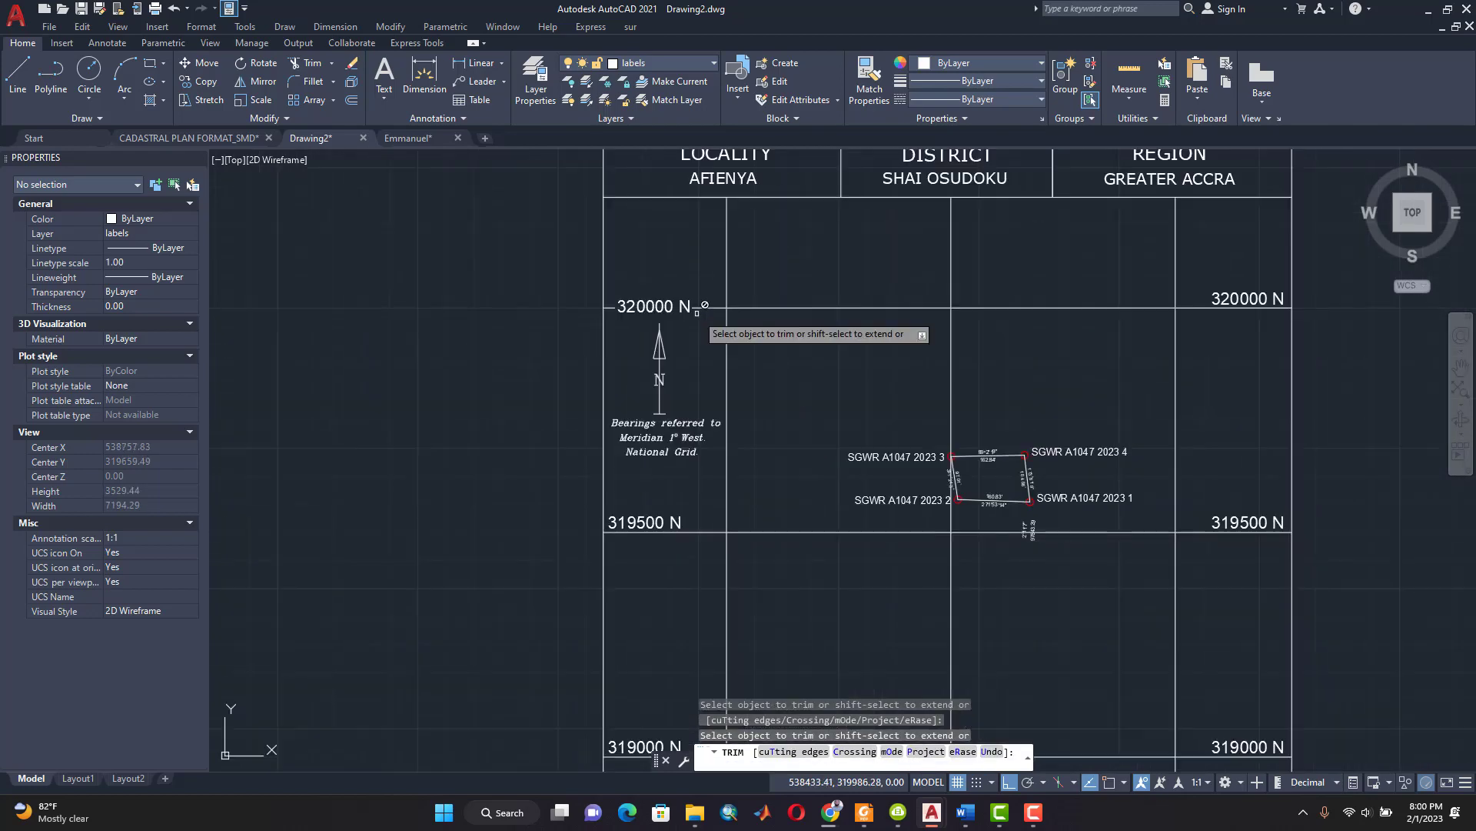
{"action": "scroll", "coordinate": [701, 339], "scroll_direction": "up", "scroll_amount": 2}
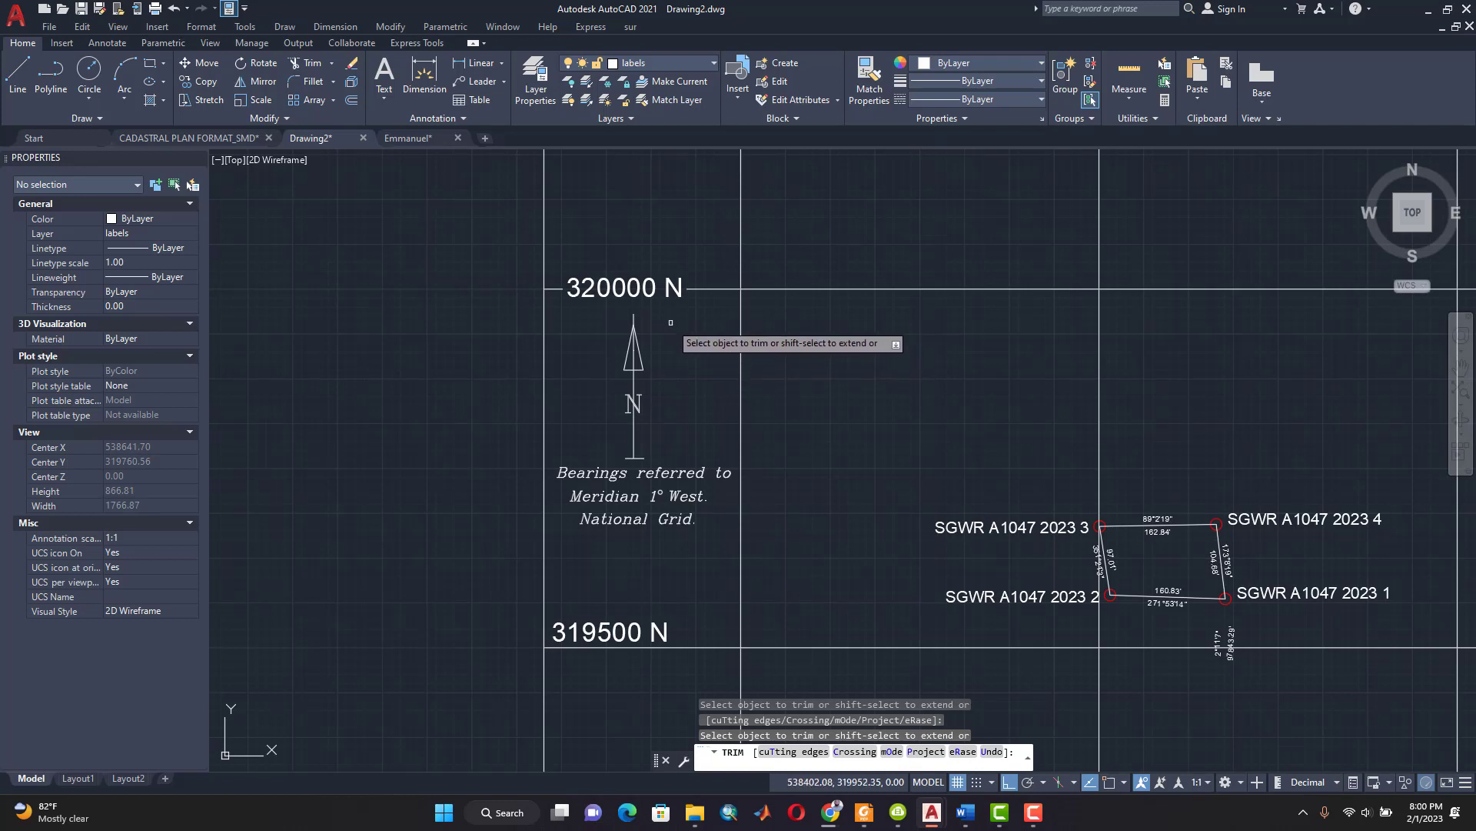
Step: Undo the grid line trim and the move of the west 320000 N label
{"action": "key", "text": "ctrl+z"}
{"action": "key", "text": "ctrl+z"}
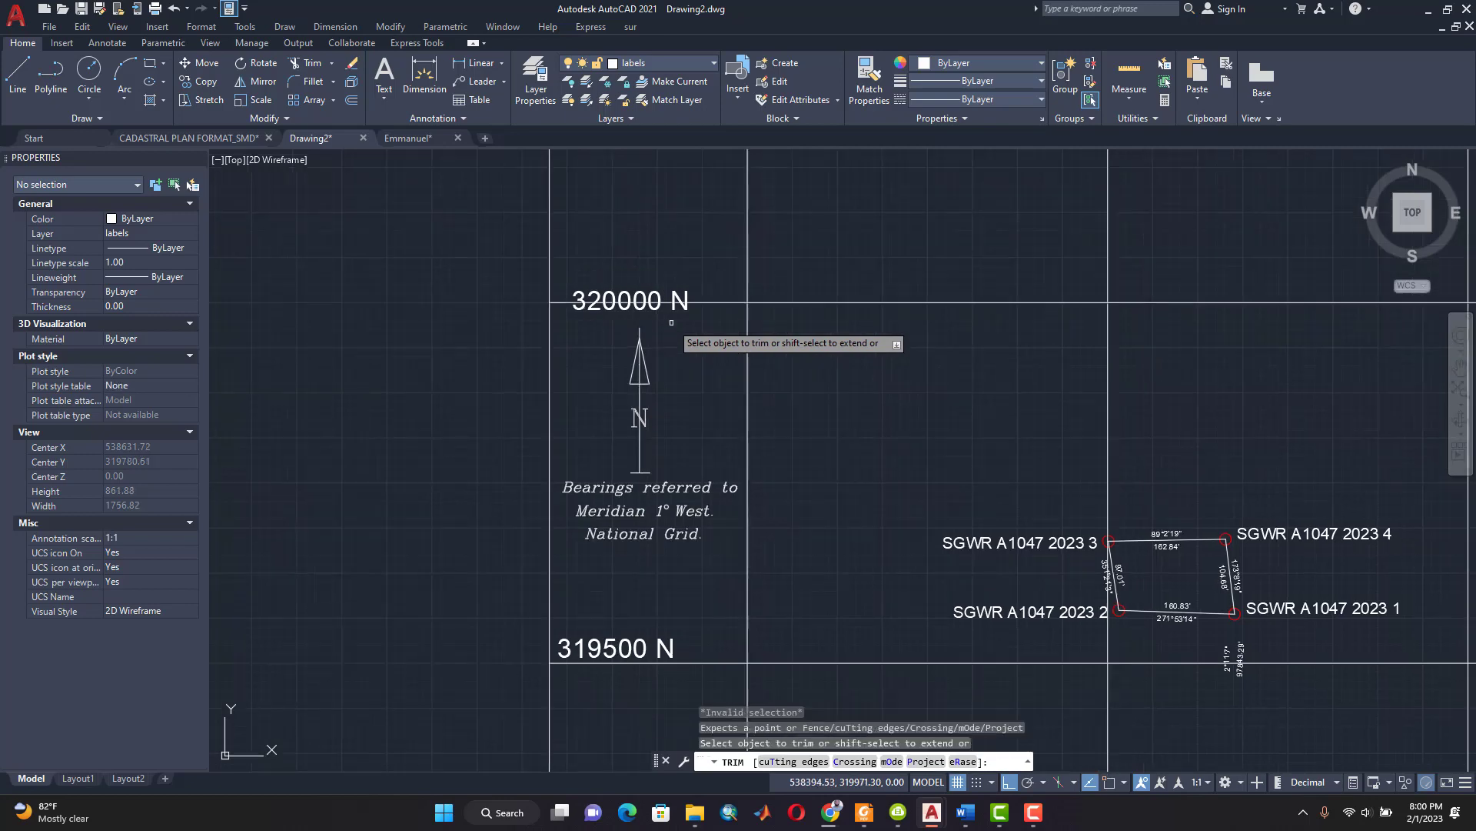
{"action": "key", "text": "Escape"}
{"action": "key", "text": "ctrl+z"}
{"action": "key", "text": "ctrl+z"}
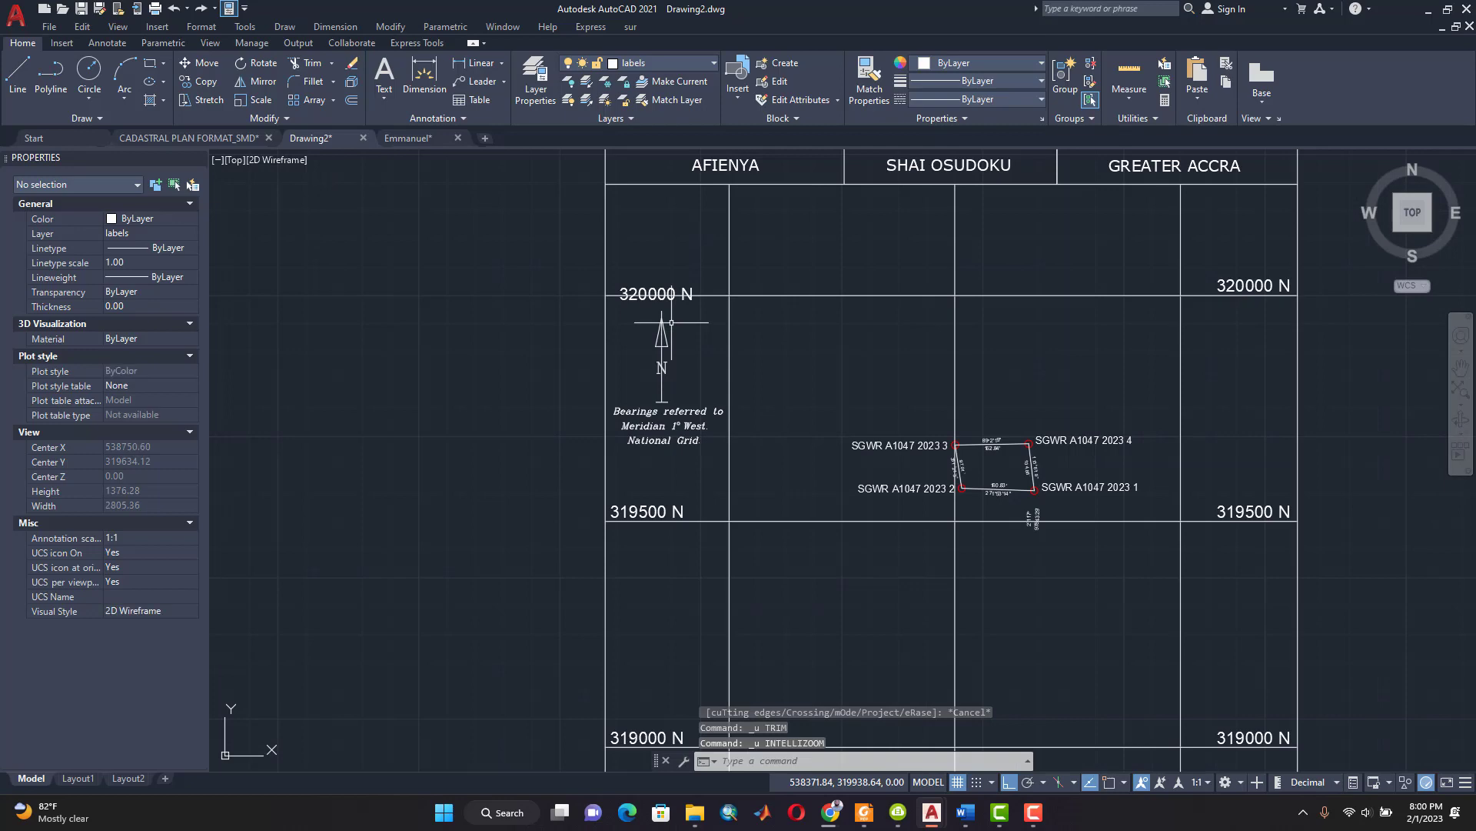
{"action": "key", "text": "ctrl+z"}
{"action": "scroll", "coordinate": [745, 341], "scroll_direction": "down", "scroll_amount": 2}
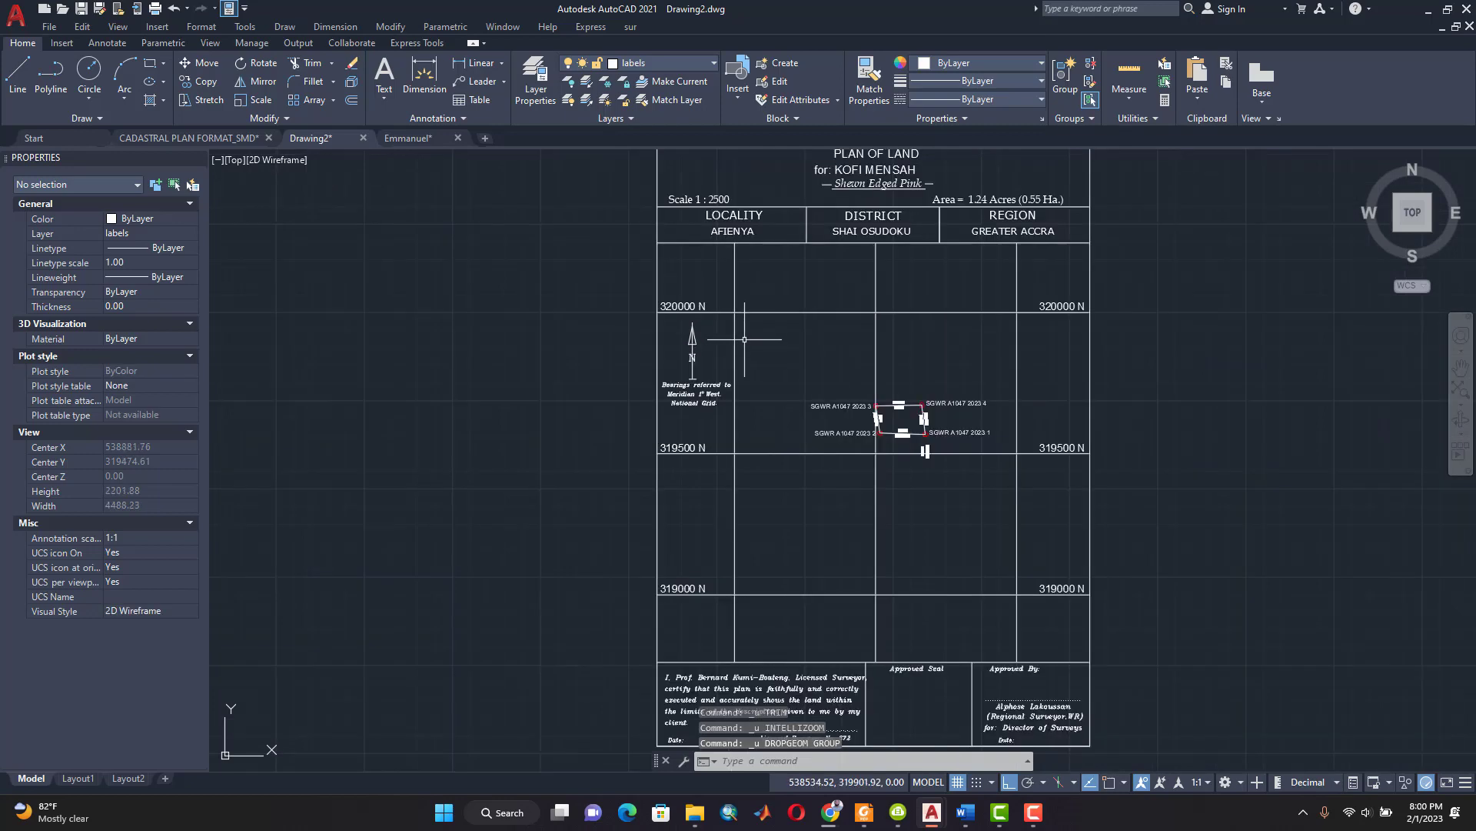
{"action": "scroll", "coordinate": [692, 296], "scroll_direction": "up", "scroll_amount": 5}
{"action": "scroll", "coordinate": [692, 297], "scroll_direction": "down", "scroll_amount": 7}
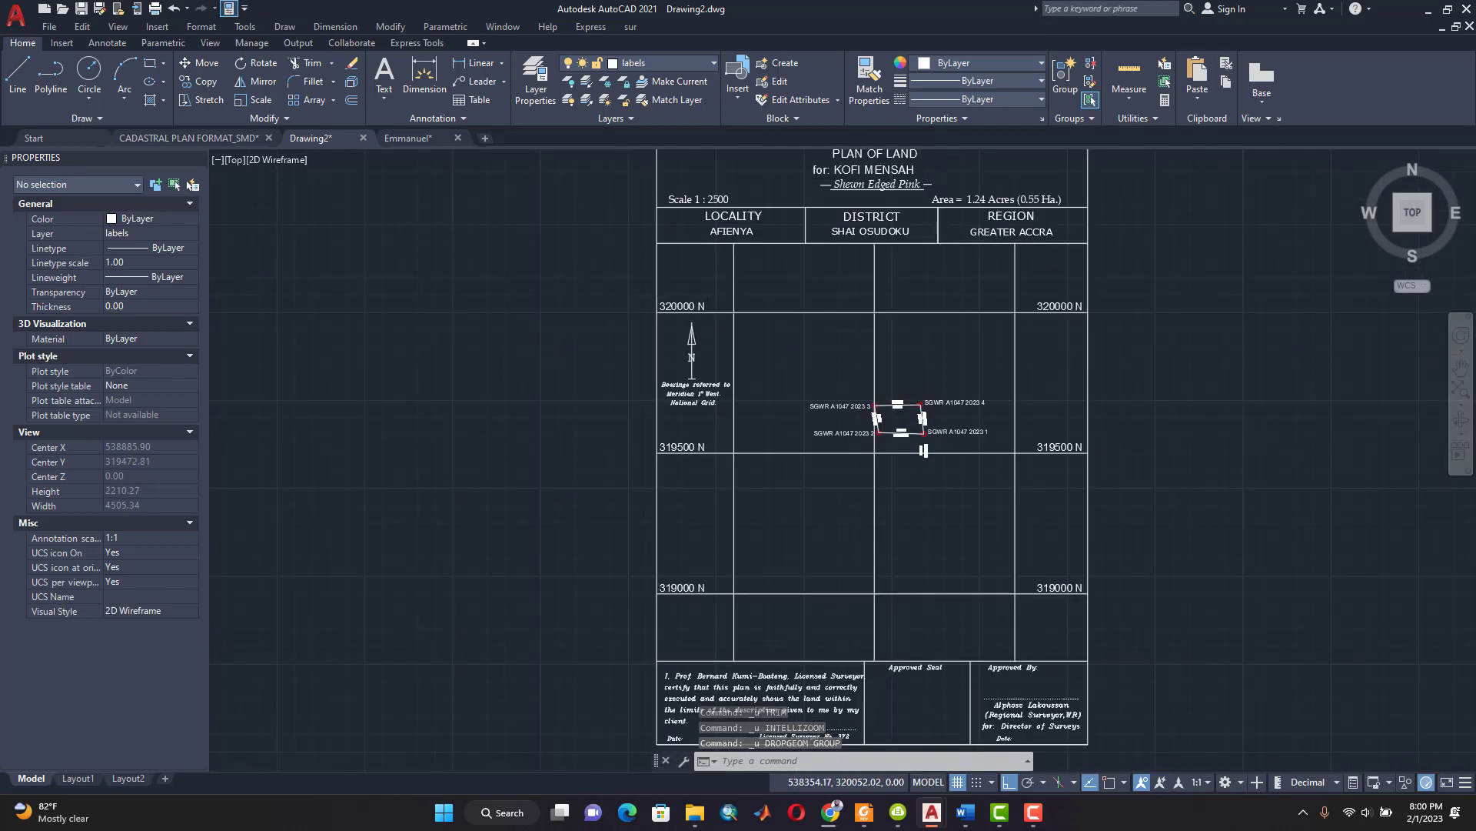
{"action": "scroll", "coordinate": [808, 308], "scroll_direction": "down", "scroll_amount": 1}
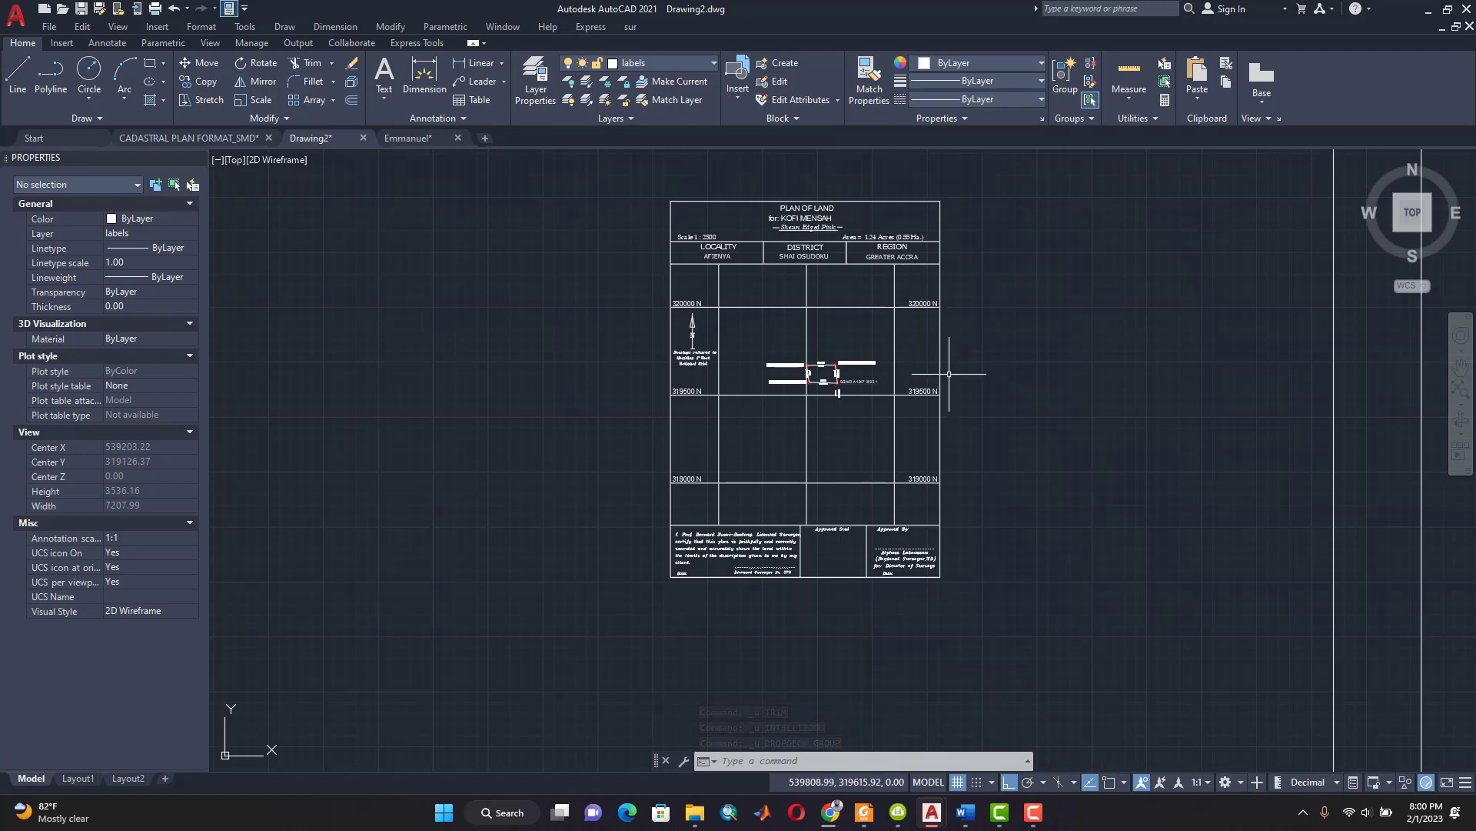
Step: With Ortho on, copy the 538500 E, 539000 E and 539500 E labels from the grid's south edge to just above the certification block
{"action": "scroll", "coordinate": [949, 373], "scroll_direction": "down", "scroll_amount": 4}
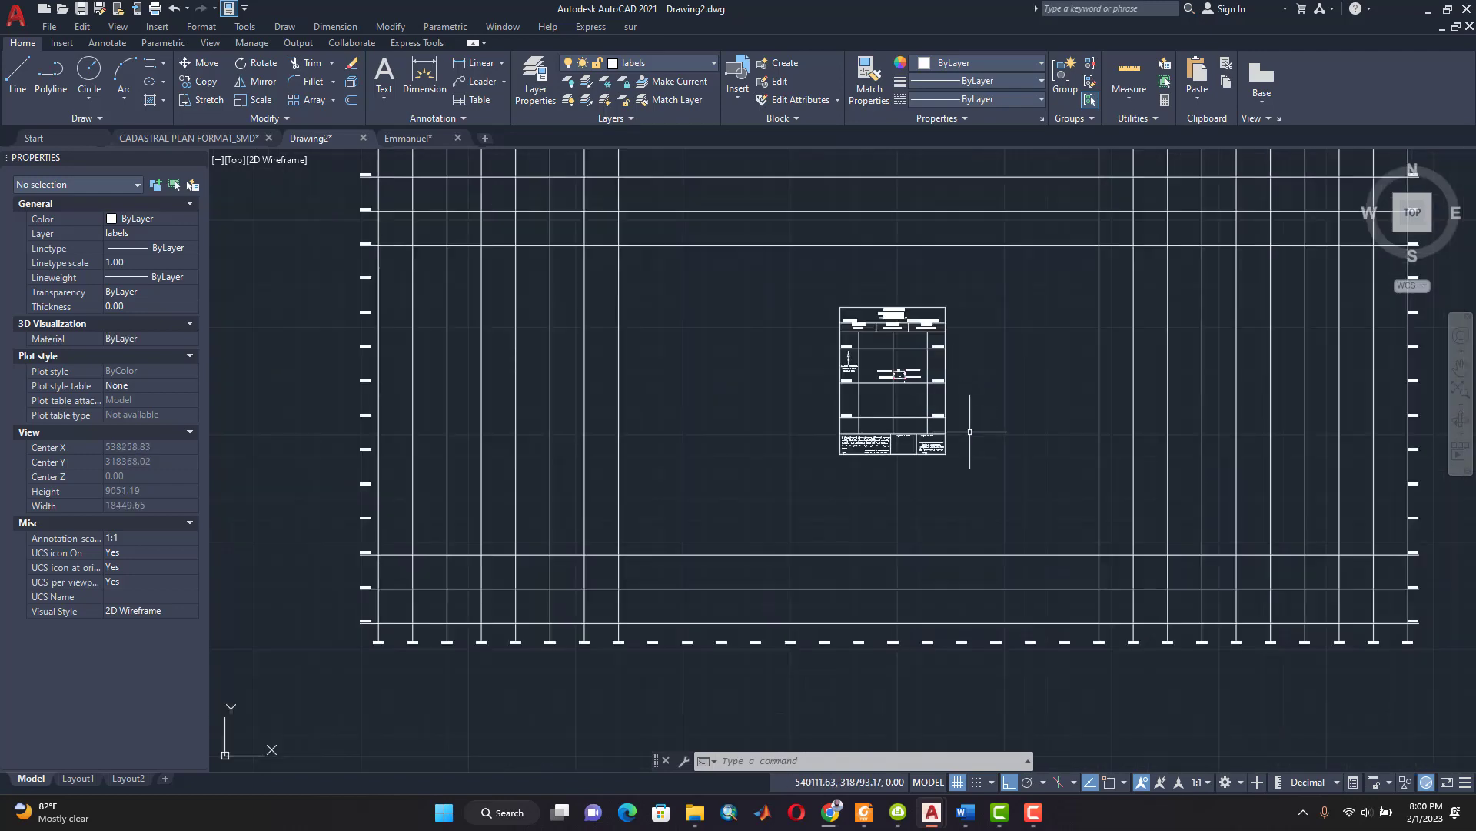
{"action": "scroll", "coordinate": [966, 554], "scroll_direction": "up", "scroll_amount": 2}
{"action": "middle_click_drag", "start_coordinate": [956, 511], "coordinate": [806, 444]}
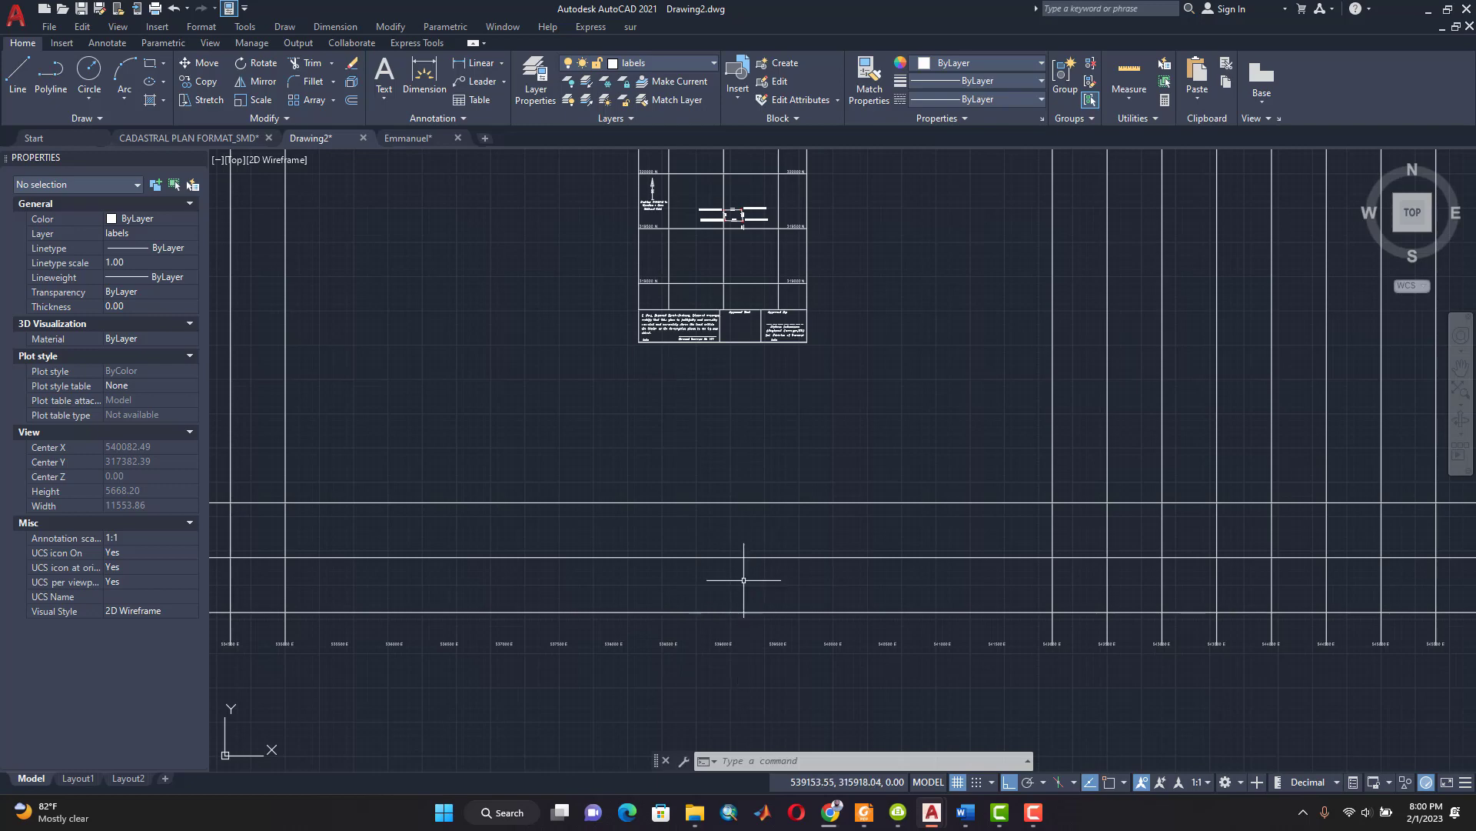
{"action": "left_click", "coordinate": [645, 625]}
{"action": "left_click", "coordinate": [807, 680]}
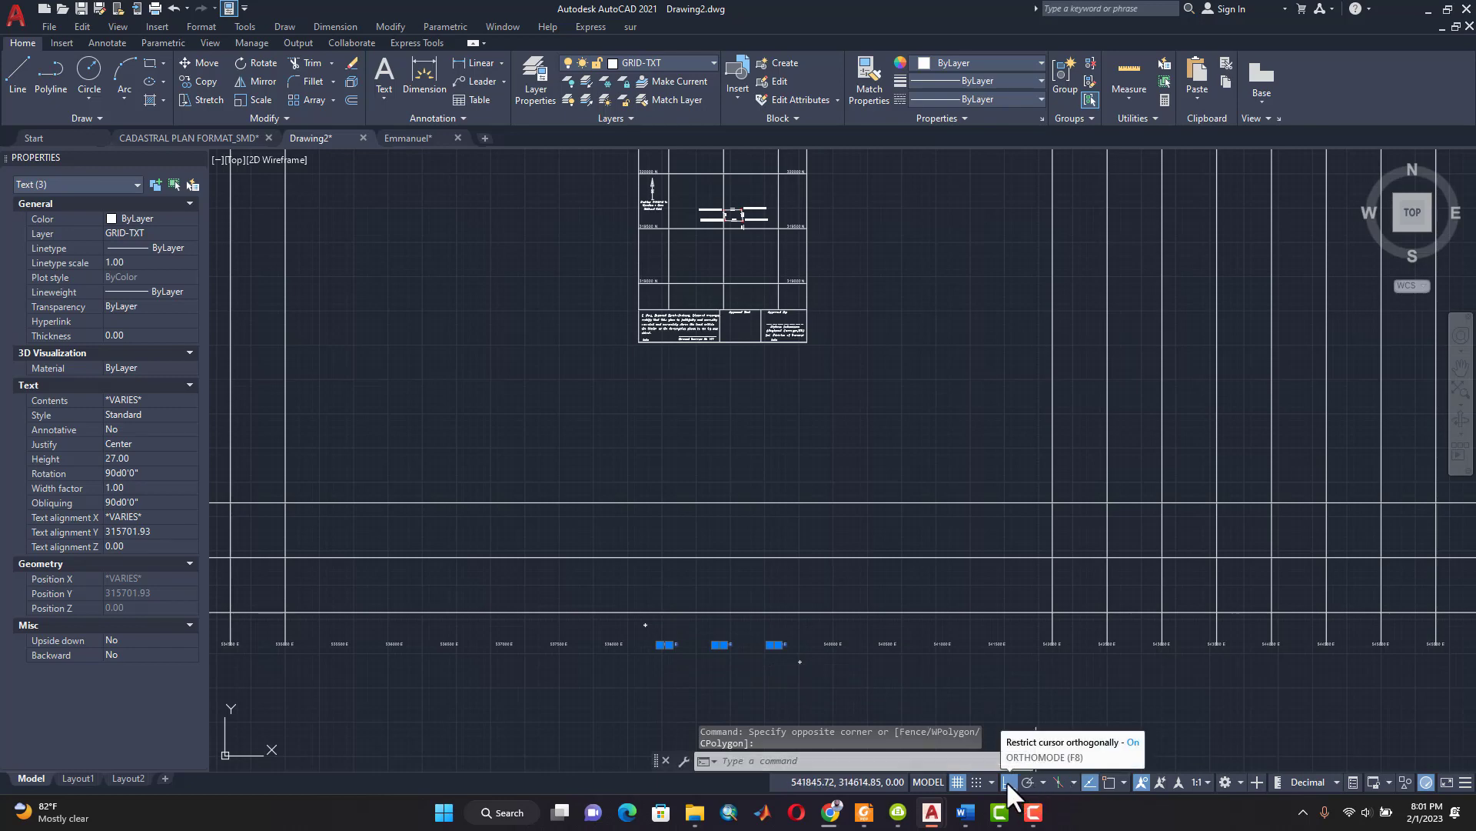
{"action": "left_click", "coordinate": [201, 82]}
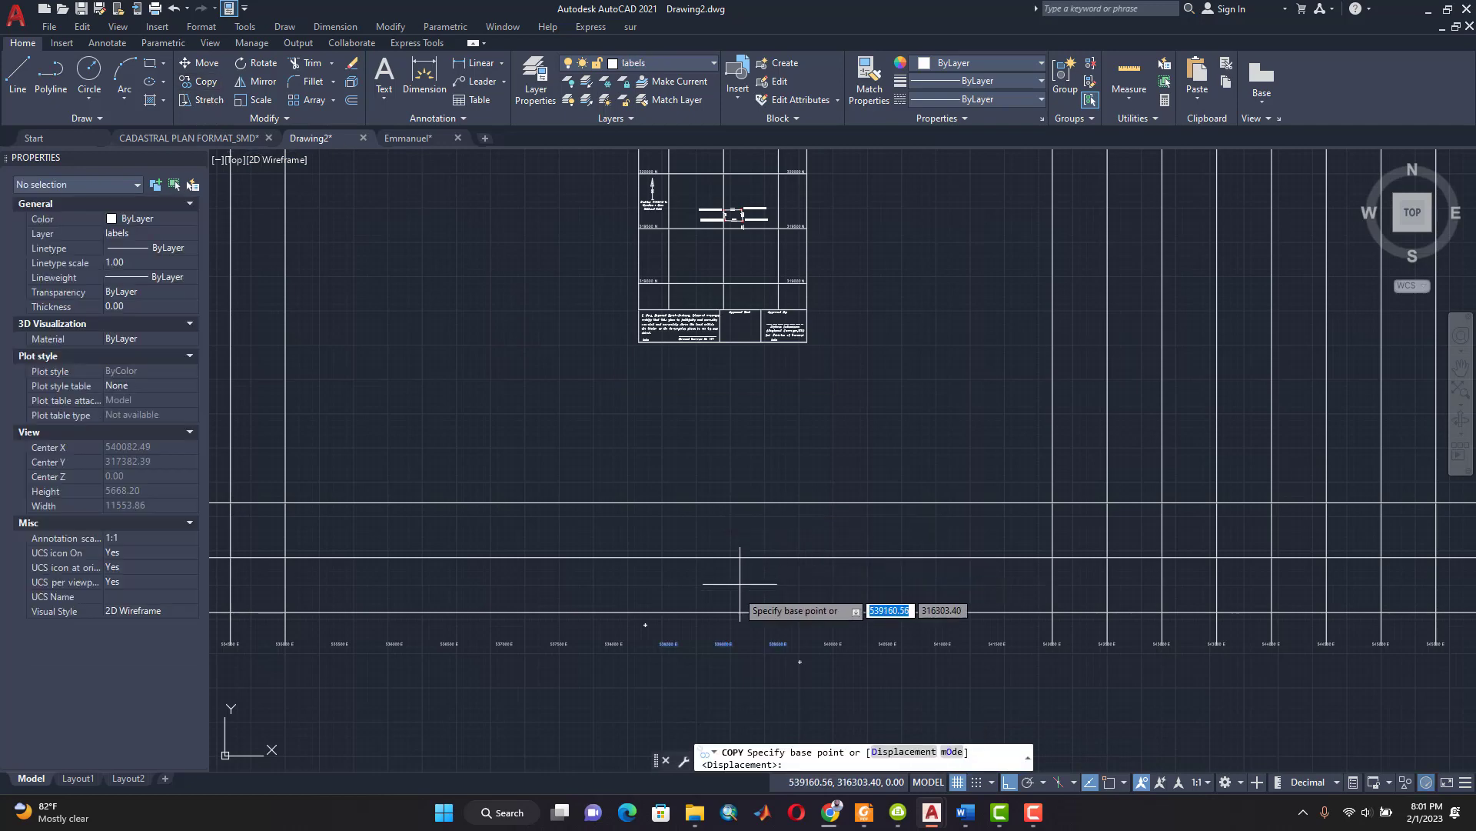
{"action": "left_click", "coordinate": [723, 642]}
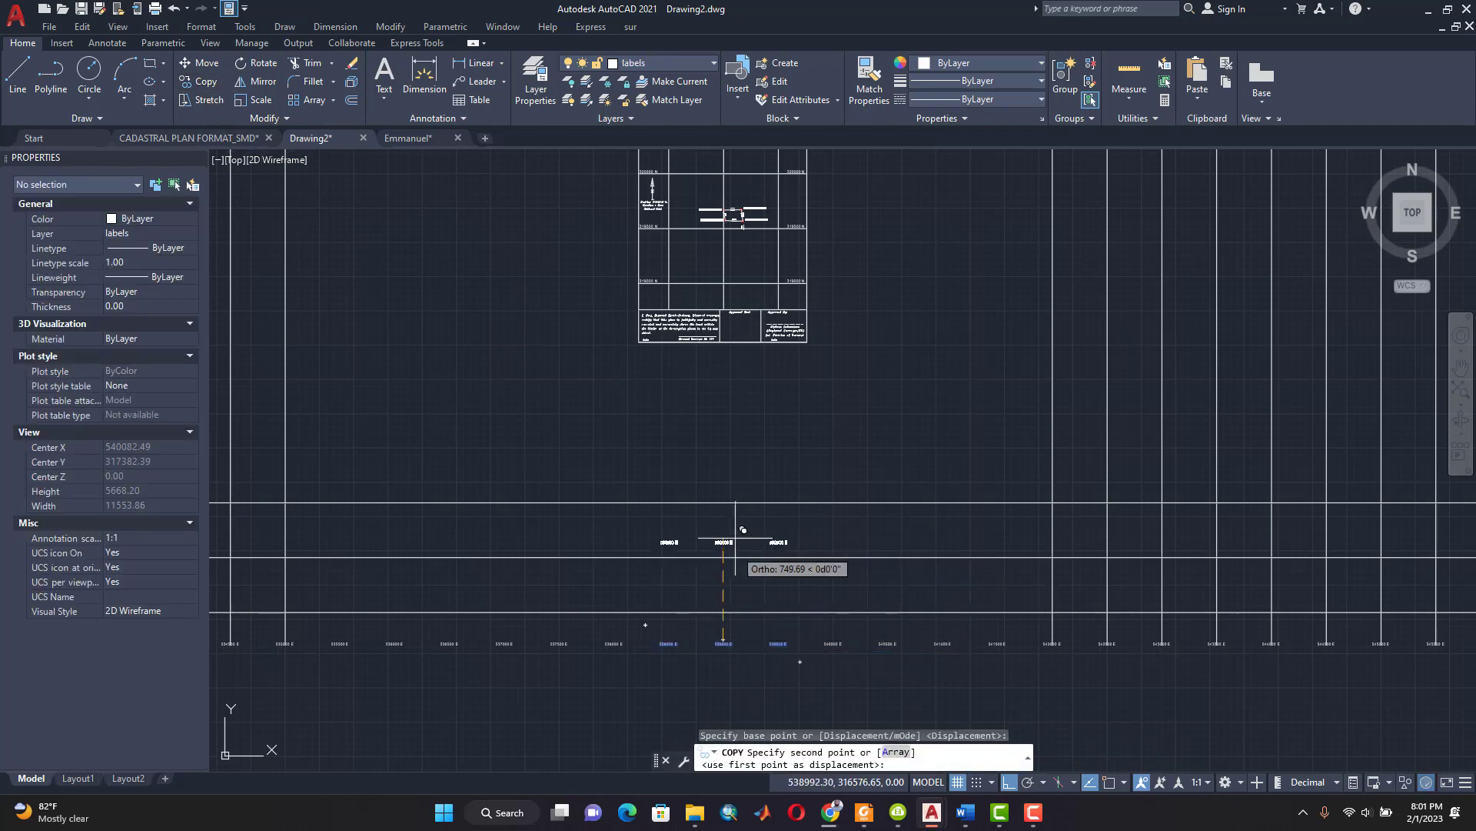
{"action": "scroll", "coordinate": [723, 283], "scroll_direction": "up", "scroll_amount": 4}
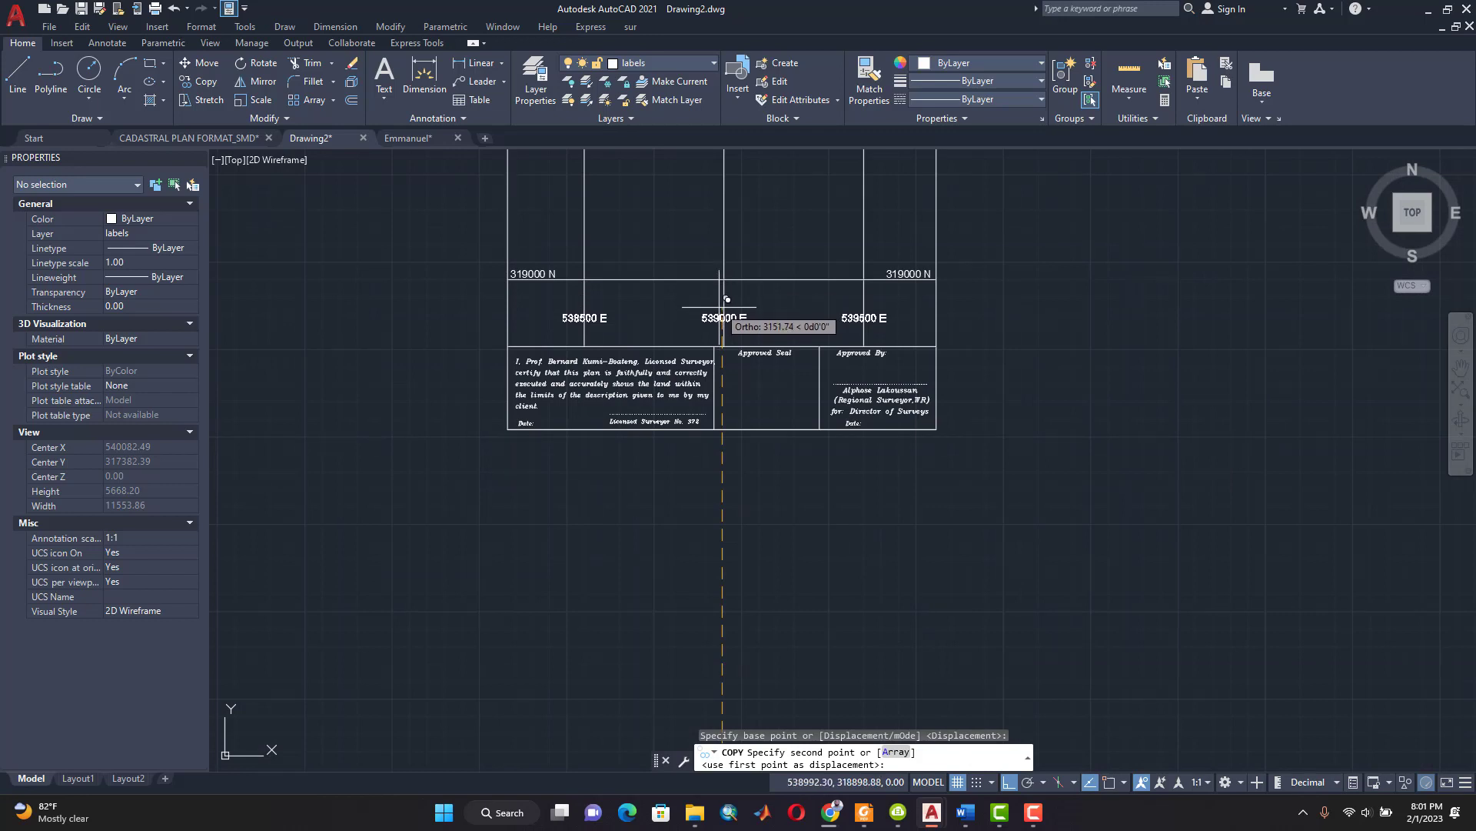
{"action": "left_click", "coordinate": [724, 303]}
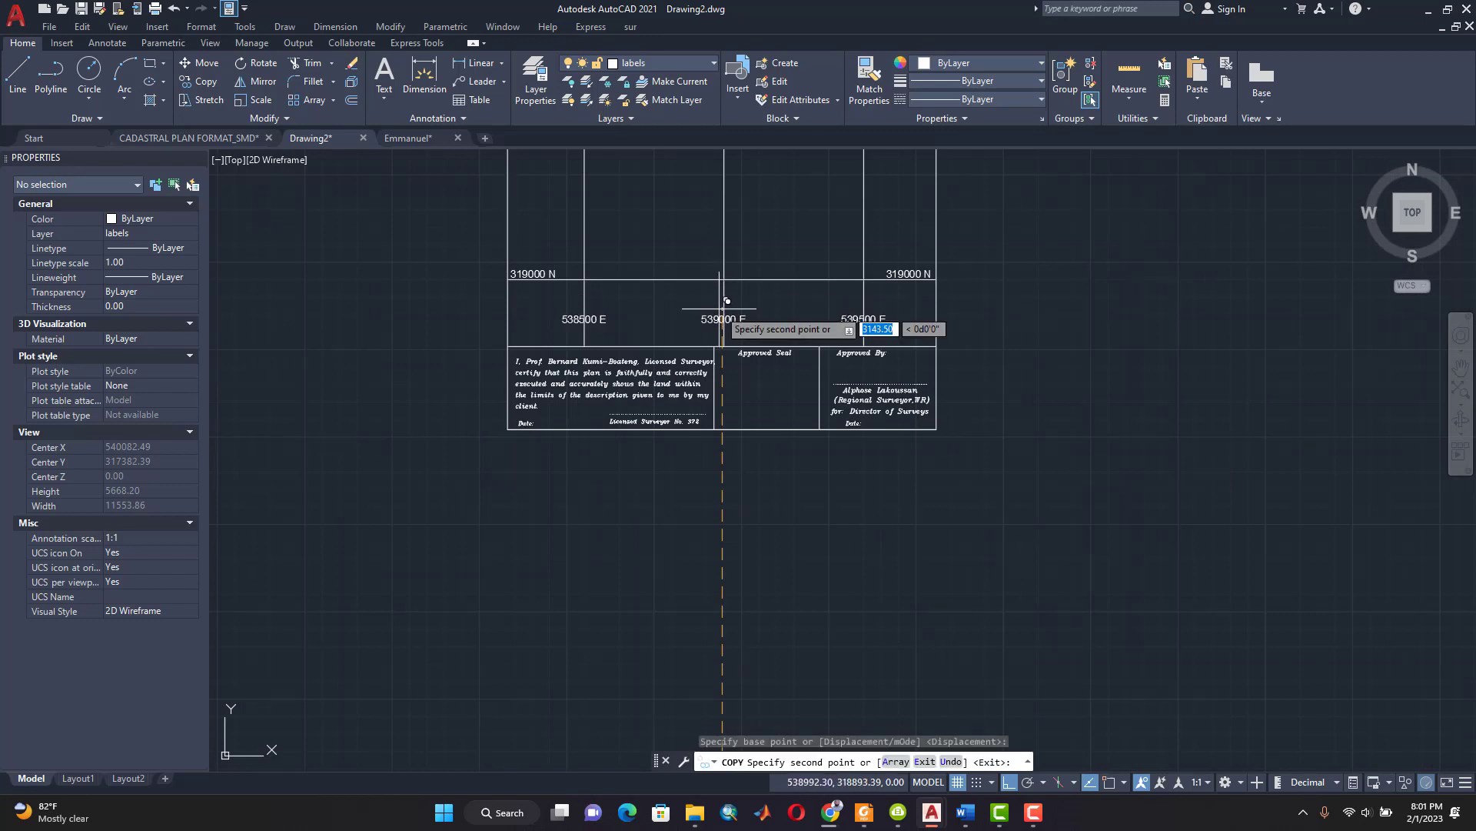
Step: Place a second copy of the three easting labels just beneath the locality, district and region row
{"action": "scroll", "coordinate": [732, 263], "scroll_direction": "down", "scroll_amount": 2}
{"action": "middle_click_drag", "start_coordinate": [731, 223], "coordinate": [719, 411]}
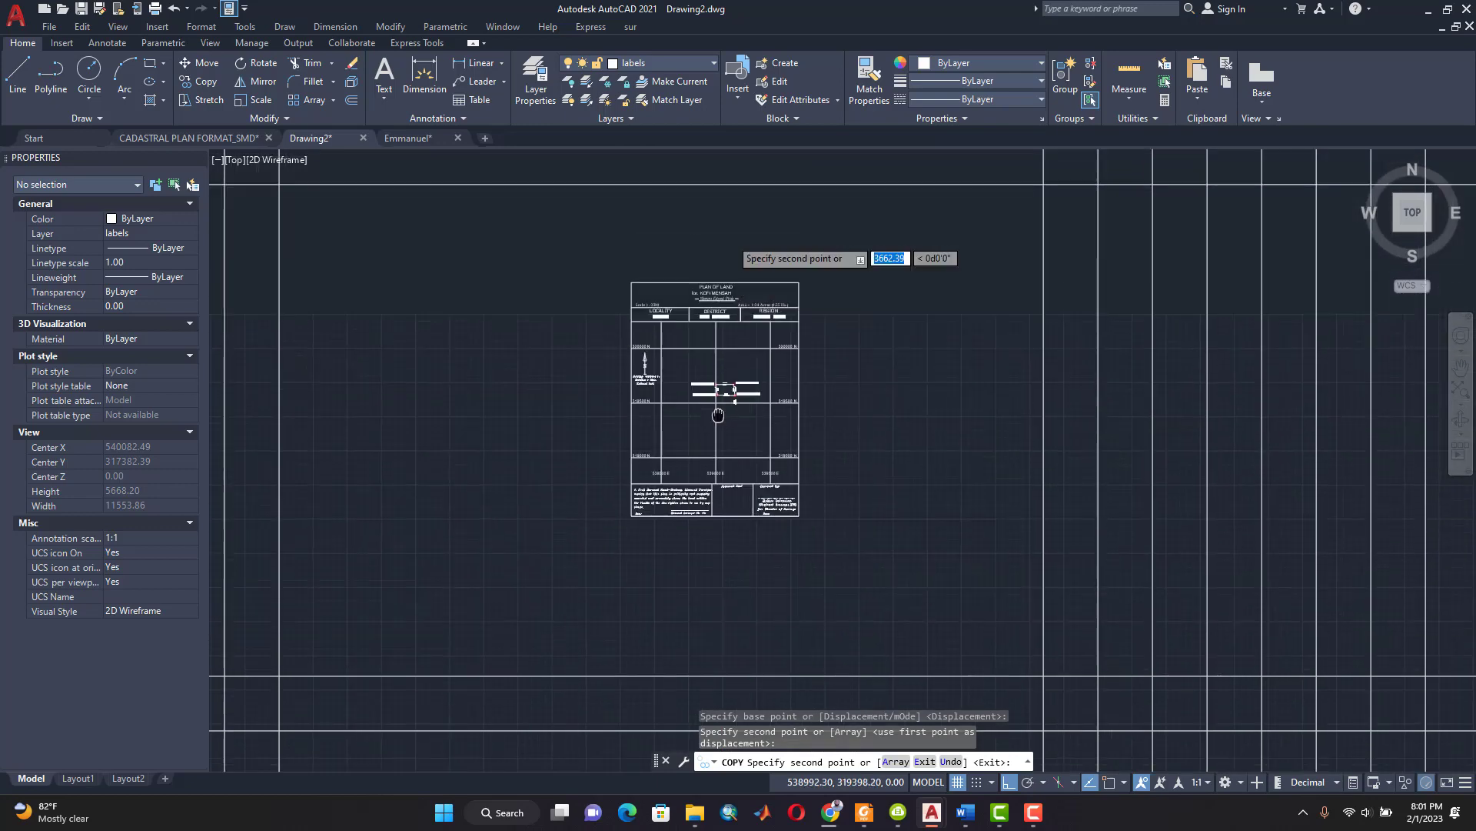
{"action": "scroll", "coordinate": [721, 306], "scroll_direction": "up", "scroll_amount": 4}
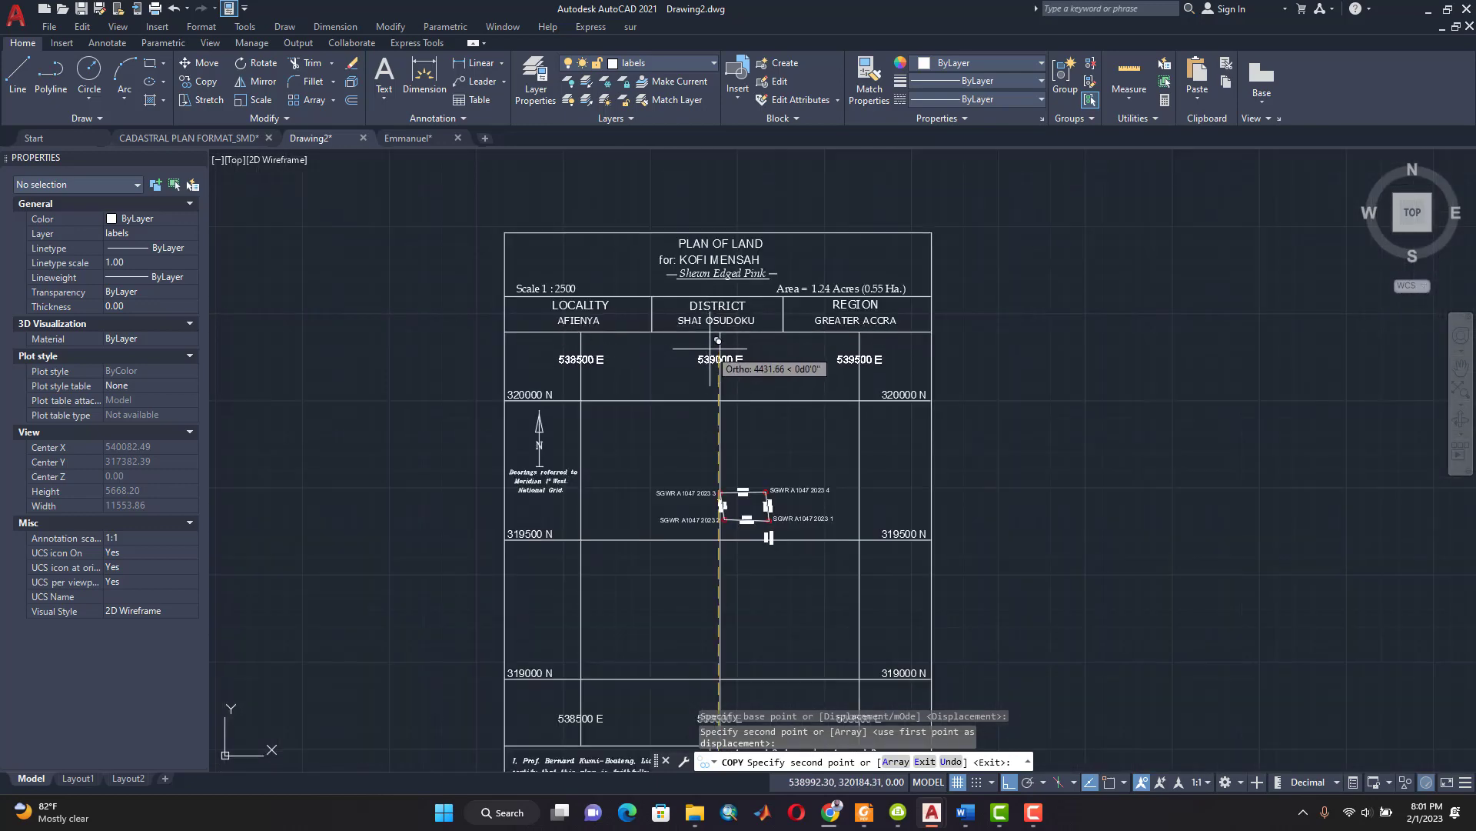
{"action": "left_click", "coordinate": [718, 343]}
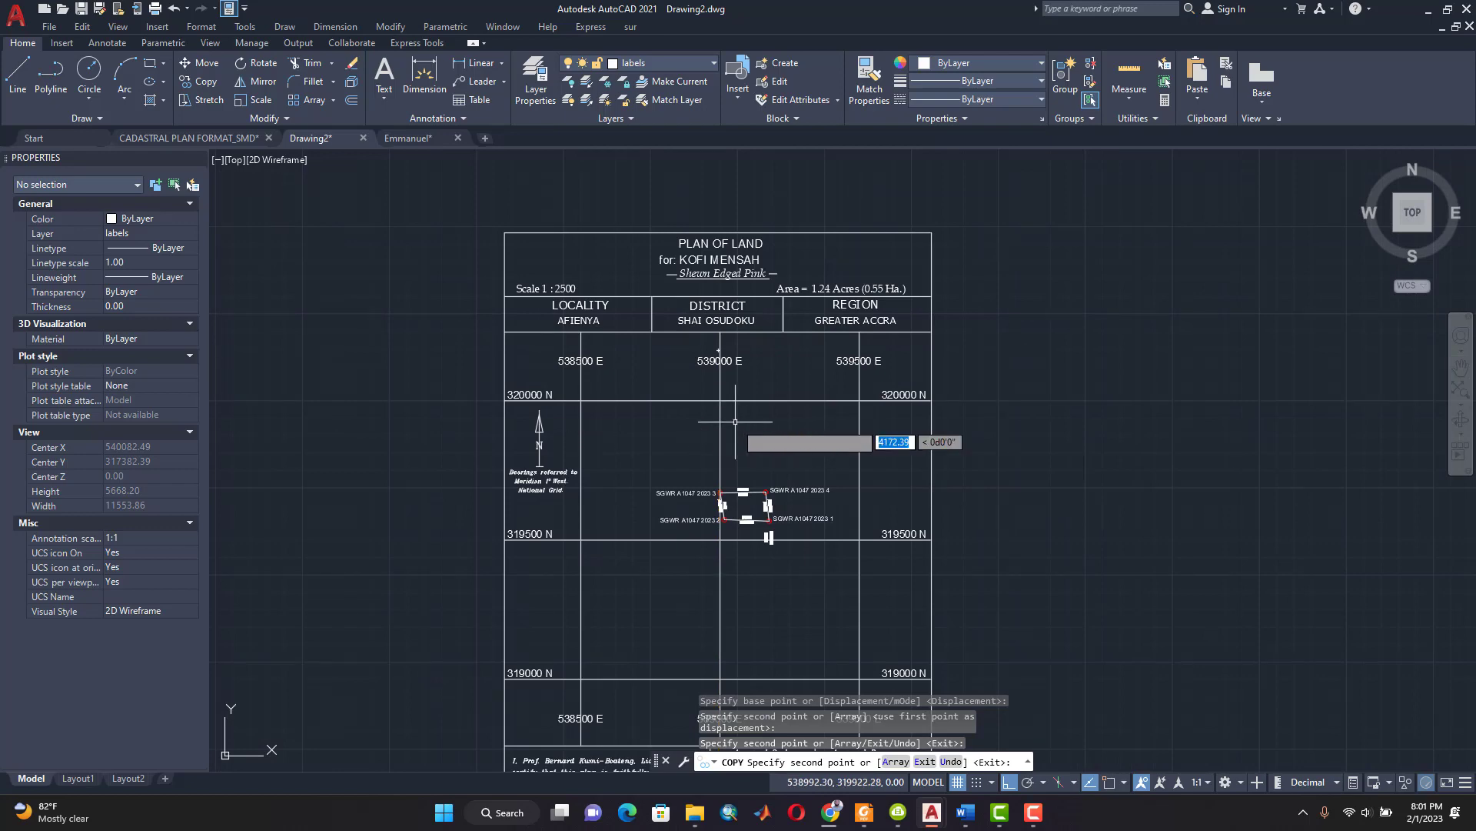
{"action": "key", "text": "Escape"}
Step: Examine the grid labels, boundary parcel and layout across the whole cadastral plan
{"action": "scroll", "coordinate": [859, 472], "scroll_direction": "down", "scroll_amount": 3}
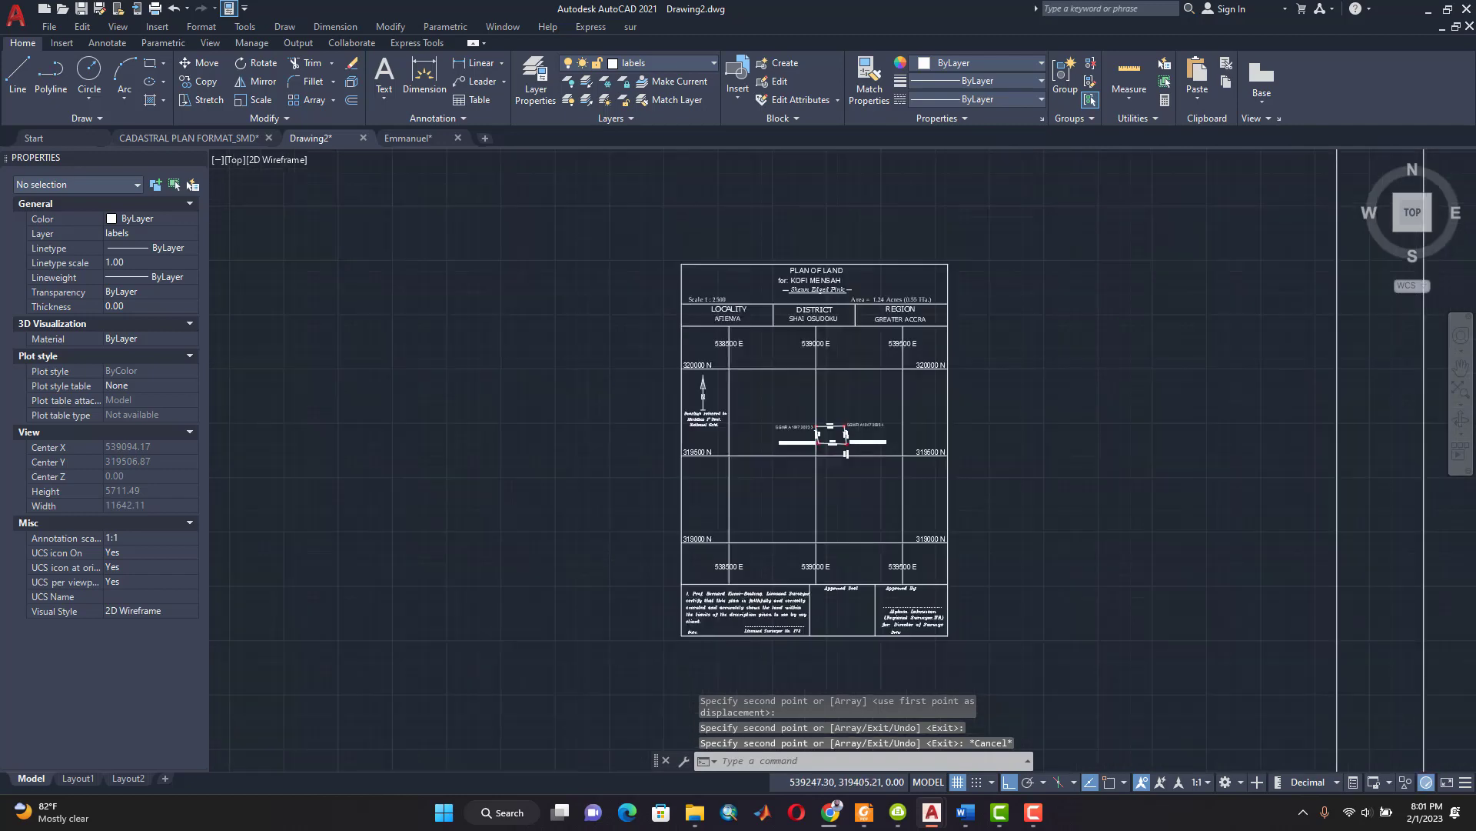
{"action": "scroll", "coordinate": [859, 471], "scroll_direction": "up", "scroll_amount": 3}
{"action": "scroll", "coordinate": [859, 471], "scroll_direction": "up", "scroll_amount": 2}
{"action": "scroll", "coordinate": [859, 471], "scroll_direction": "down", "scroll_amount": 4}
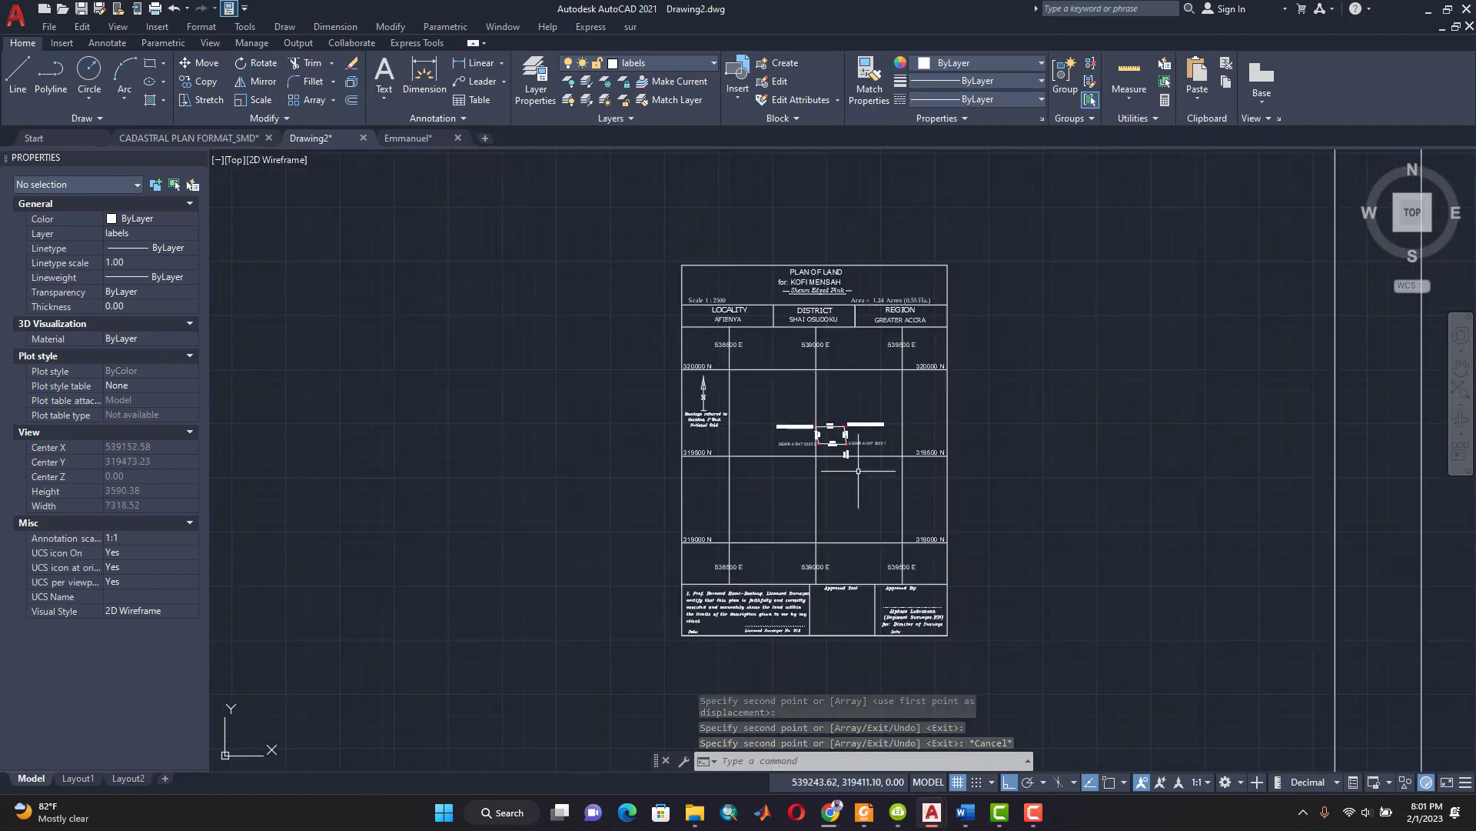
{"action": "key", "text": "Escape"}
{"action": "key", "text": "Escape"}
{"action": "key", "text": "Escape"}
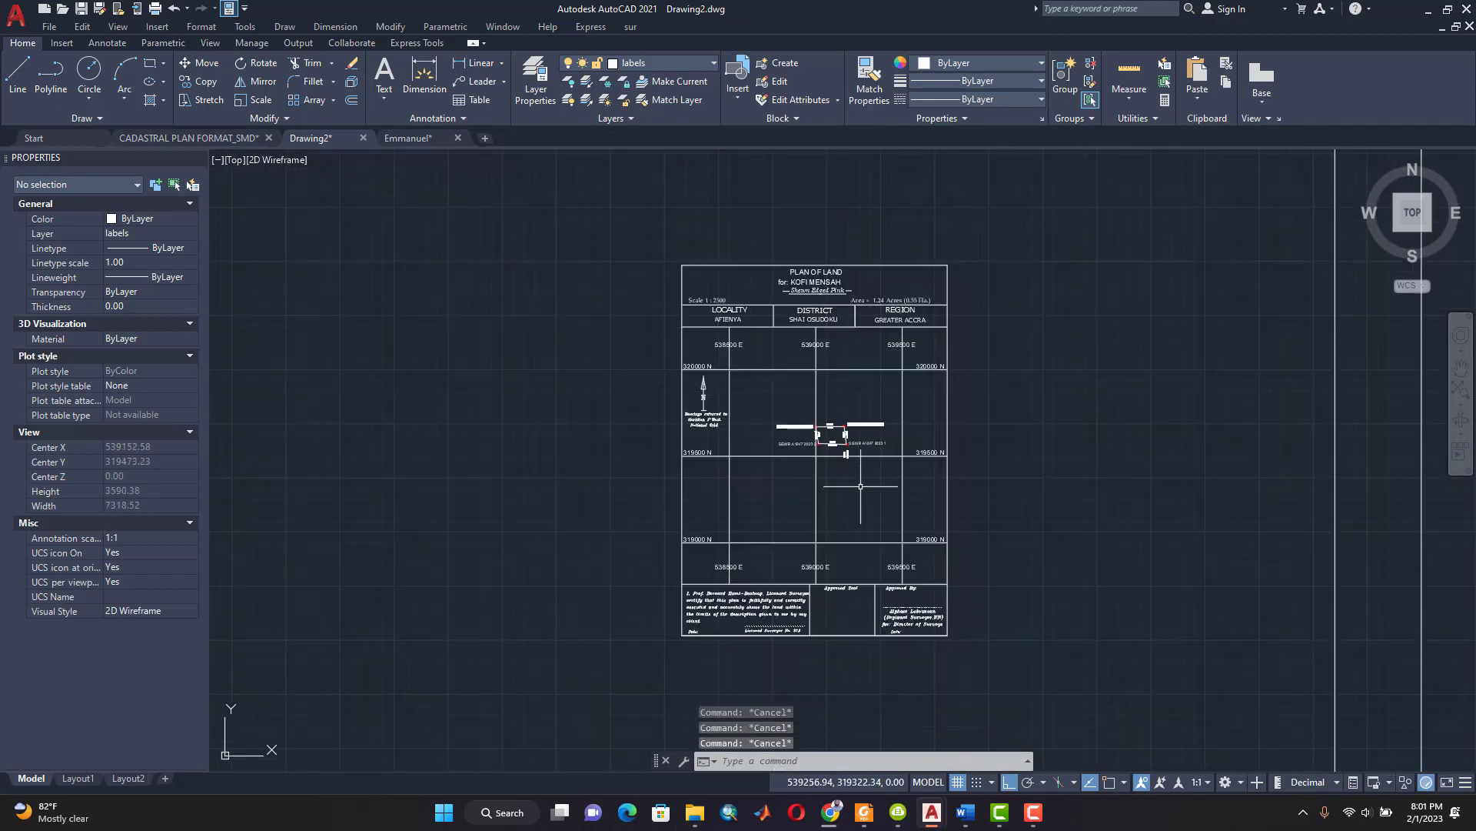
{"action": "scroll", "coordinate": [859, 469], "scroll_direction": "up", "scroll_amount": 2}
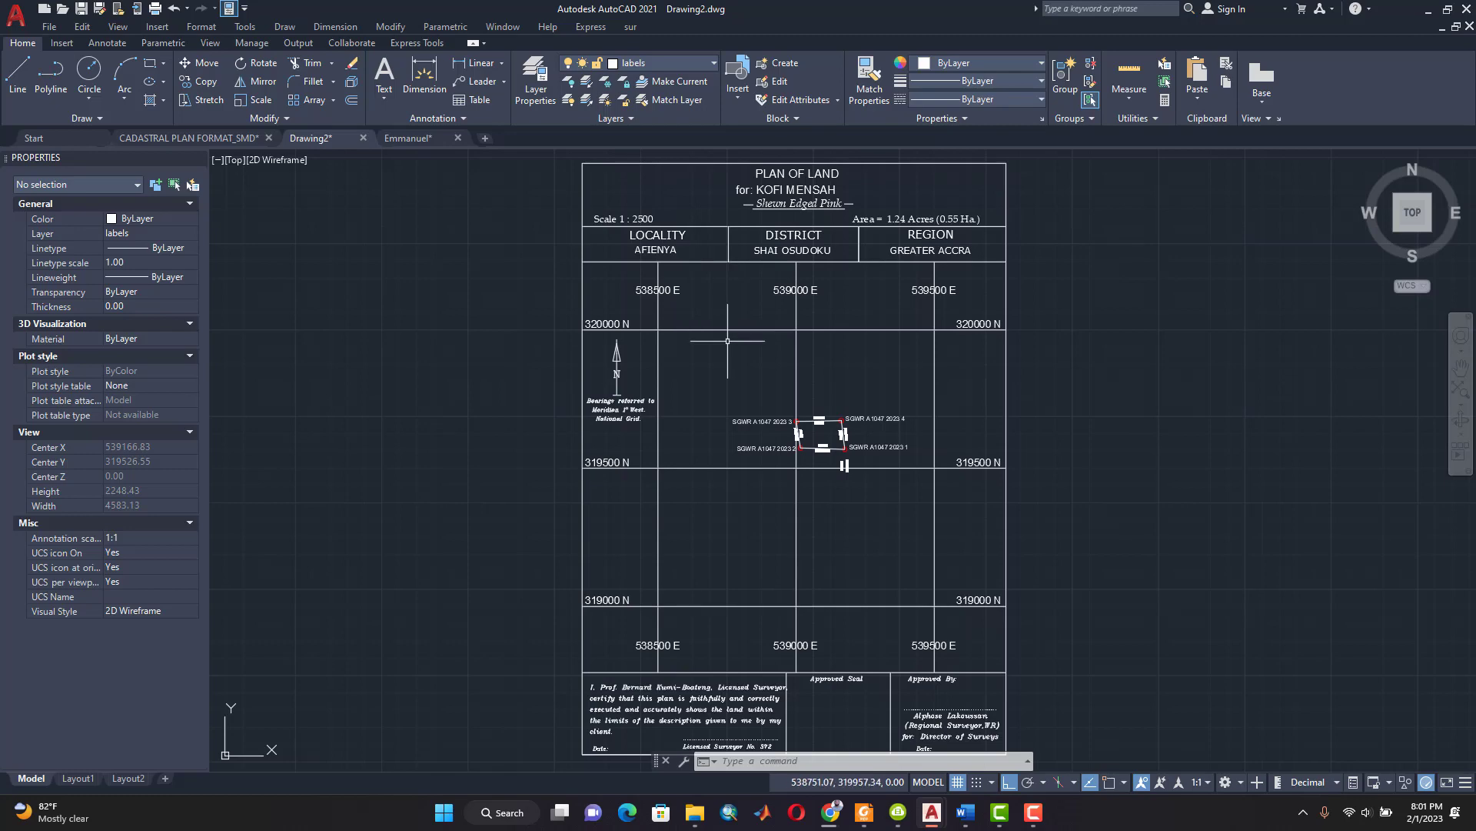
{"action": "scroll", "coordinate": [727, 341], "scroll_direction": "down", "scroll_amount": 4}
{"action": "scroll", "coordinate": [758, 341], "scroll_direction": "up", "scroll_amount": 4}
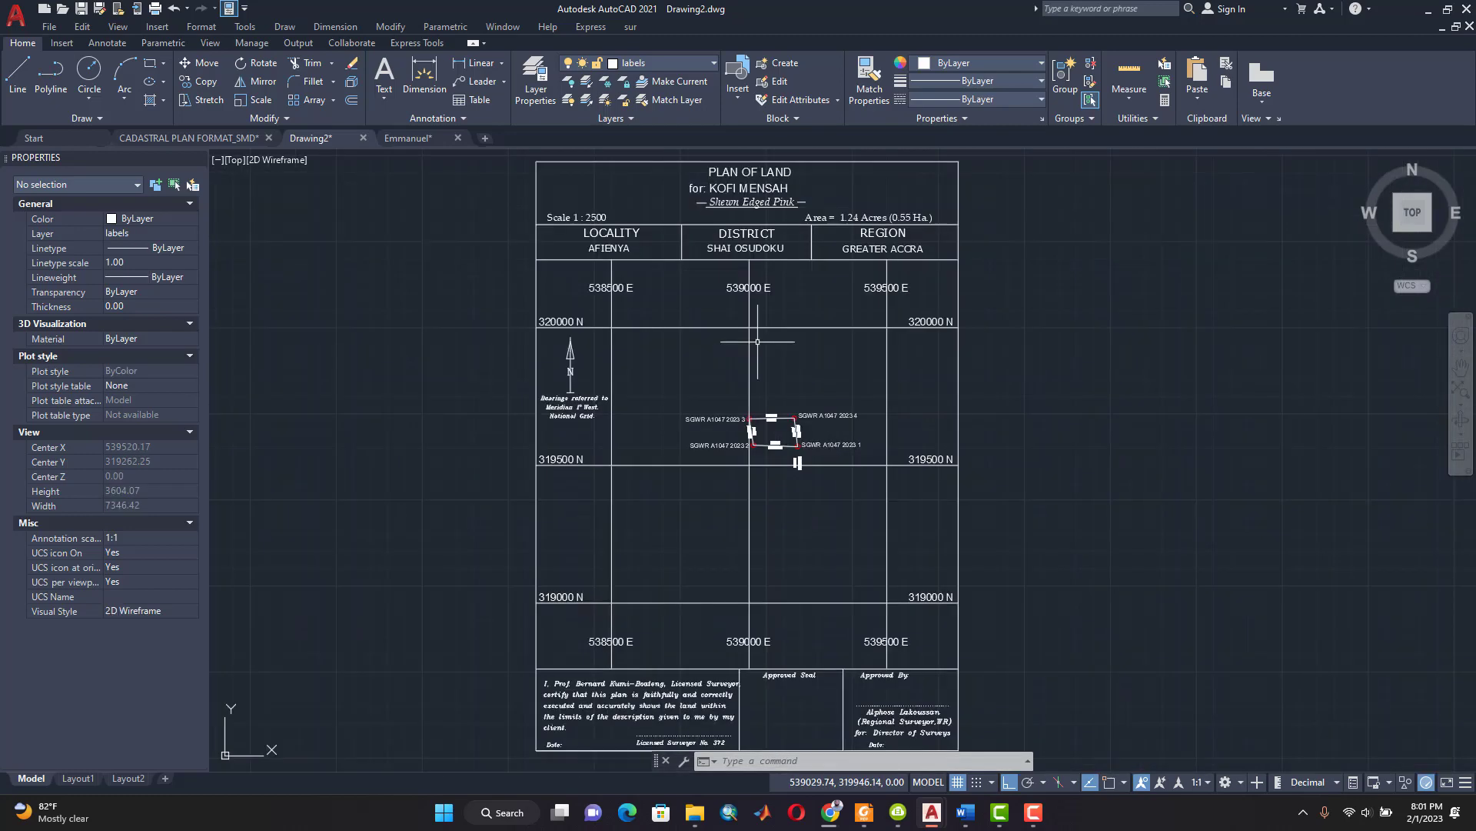
{"action": "scroll", "coordinate": [760, 342], "scroll_direction": "down", "scroll_amount": 2}
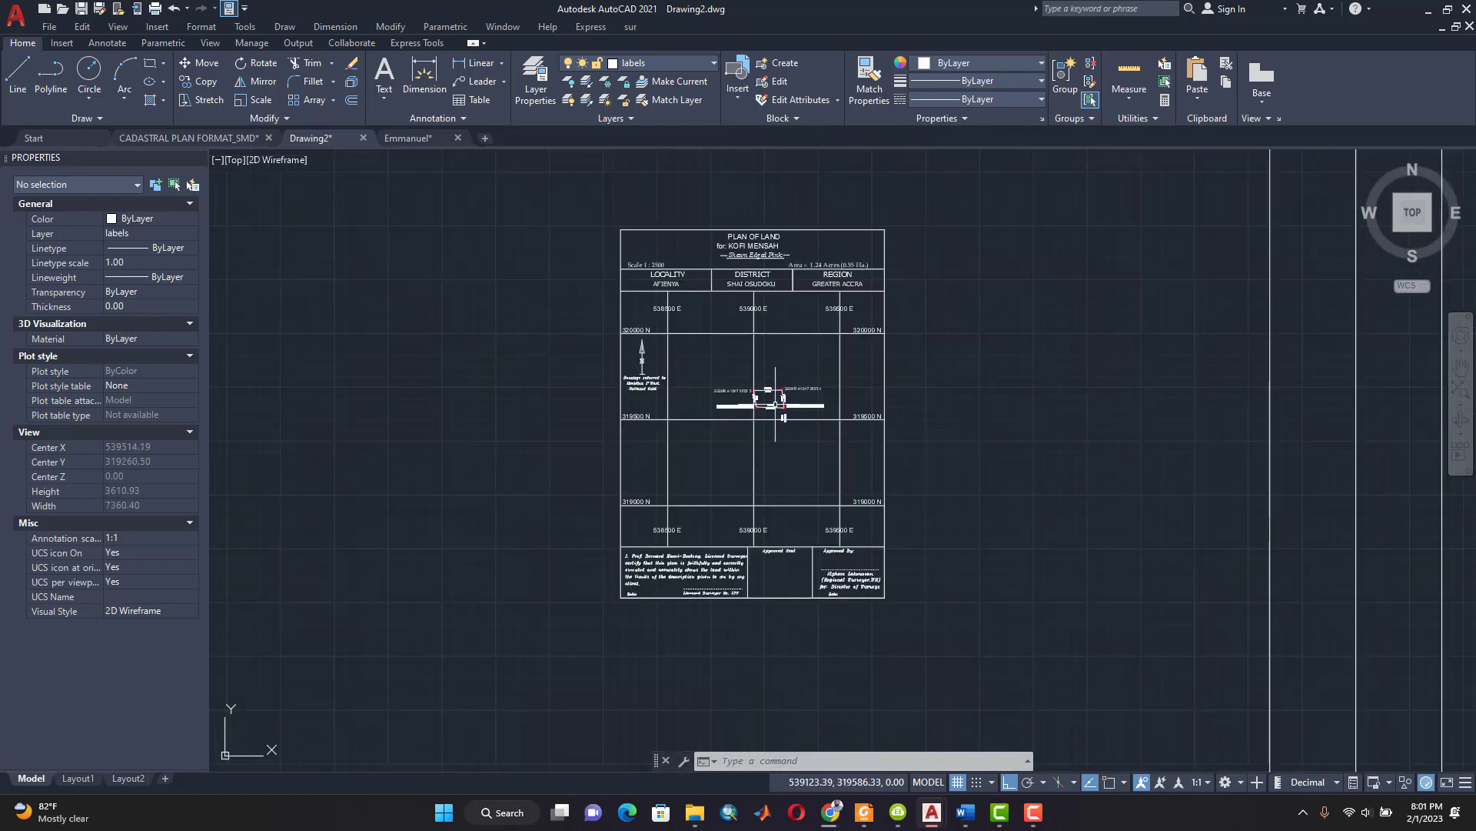
{"action": "scroll", "coordinate": [775, 405], "scroll_direction": "up", "scroll_amount": 7}
{"action": "scroll", "coordinate": [775, 396], "scroll_direction": "down", "scroll_amount": 5}
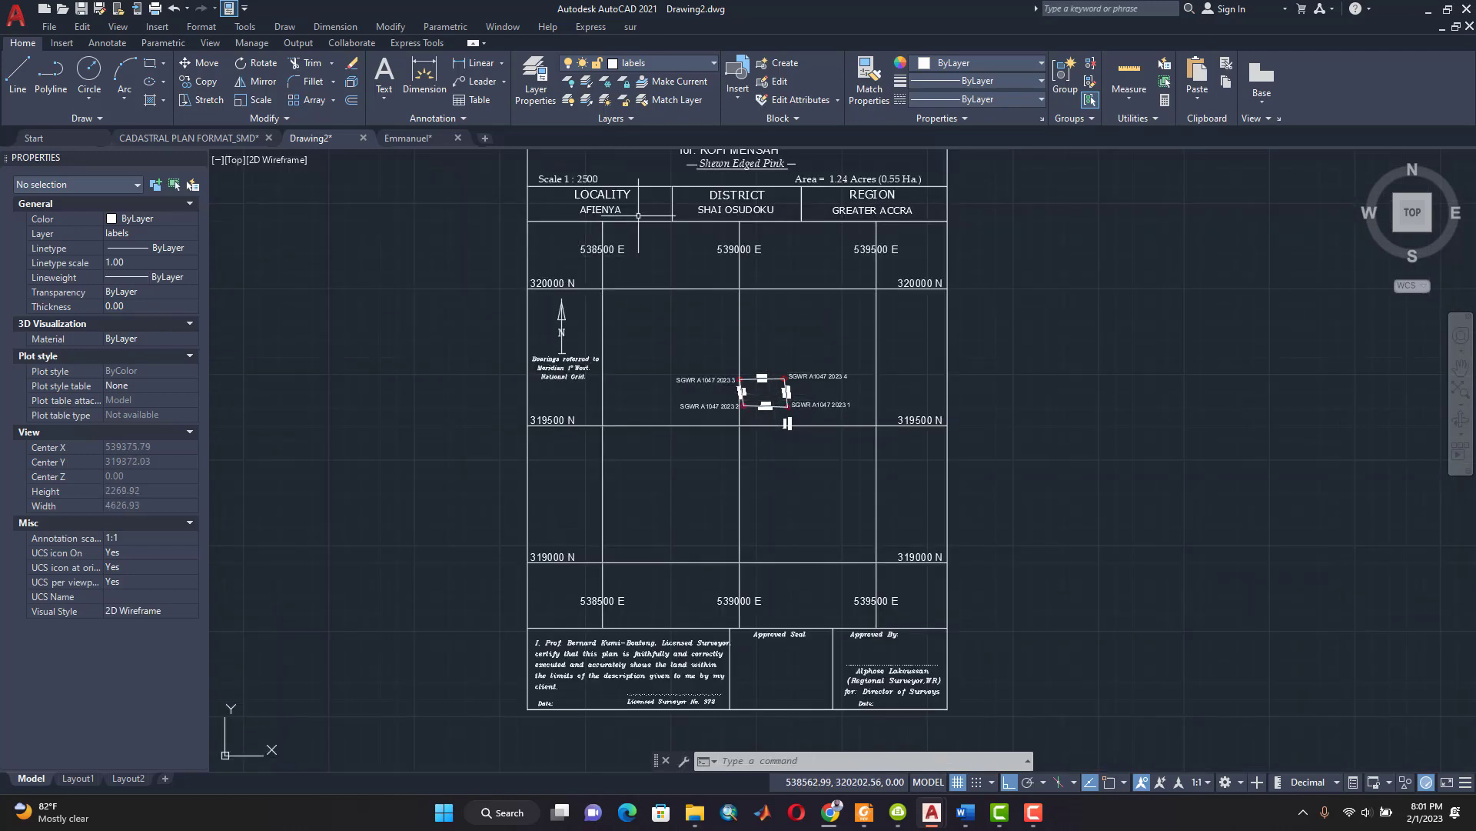
Step: Replace the locality name AFIENYA beneath the LOCALITY heading with UMaT
{"action": "middle_click_drag", "start_coordinate": [656, 202], "coordinate": [647, 273]}
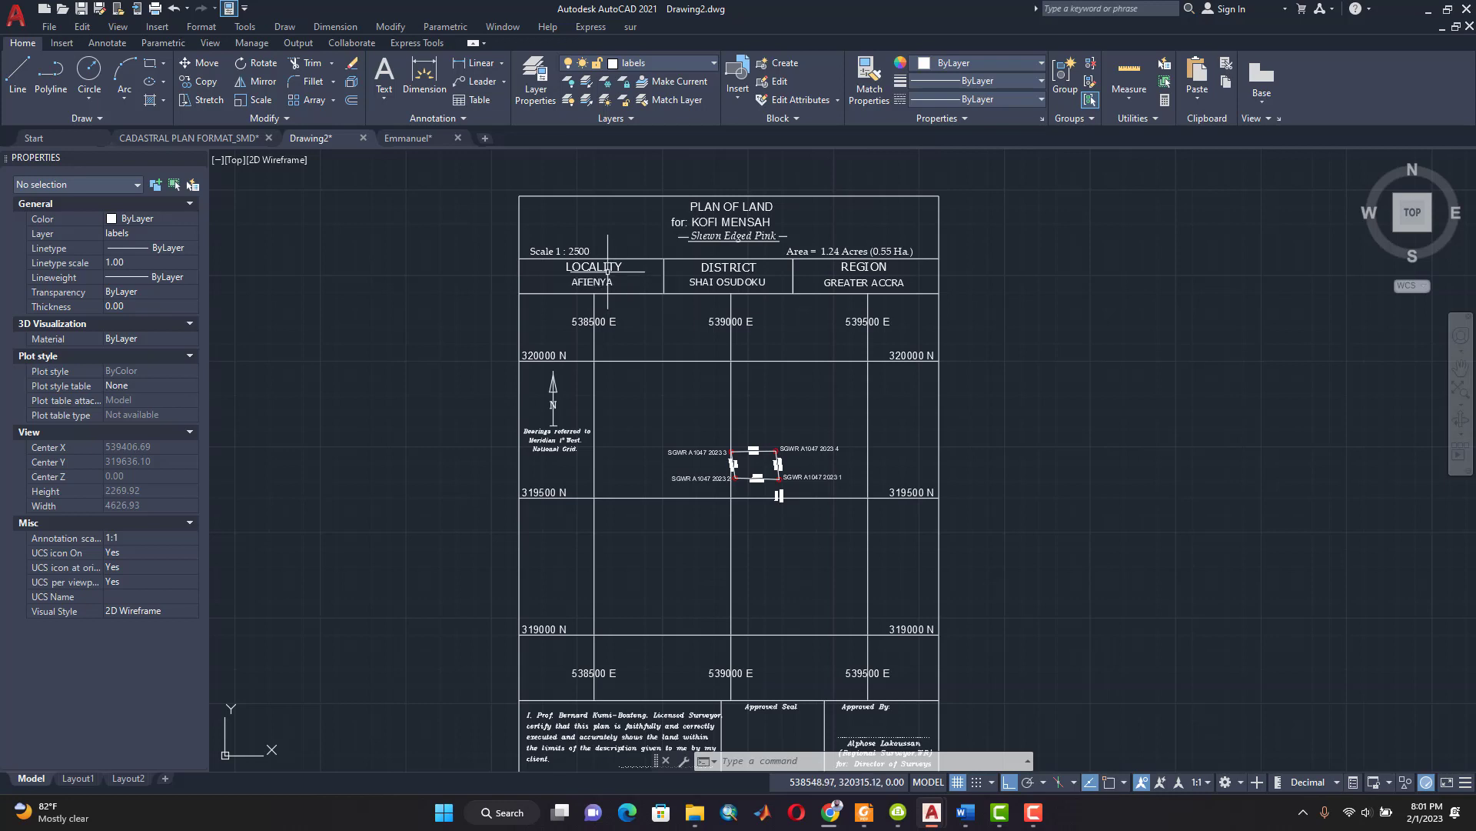
{"action": "scroll", "coordinate": [623, 281], "scroll_direction": "up", "scroll_amount": 2}
{"action": "left_click", "coordinate": [595, 290]}
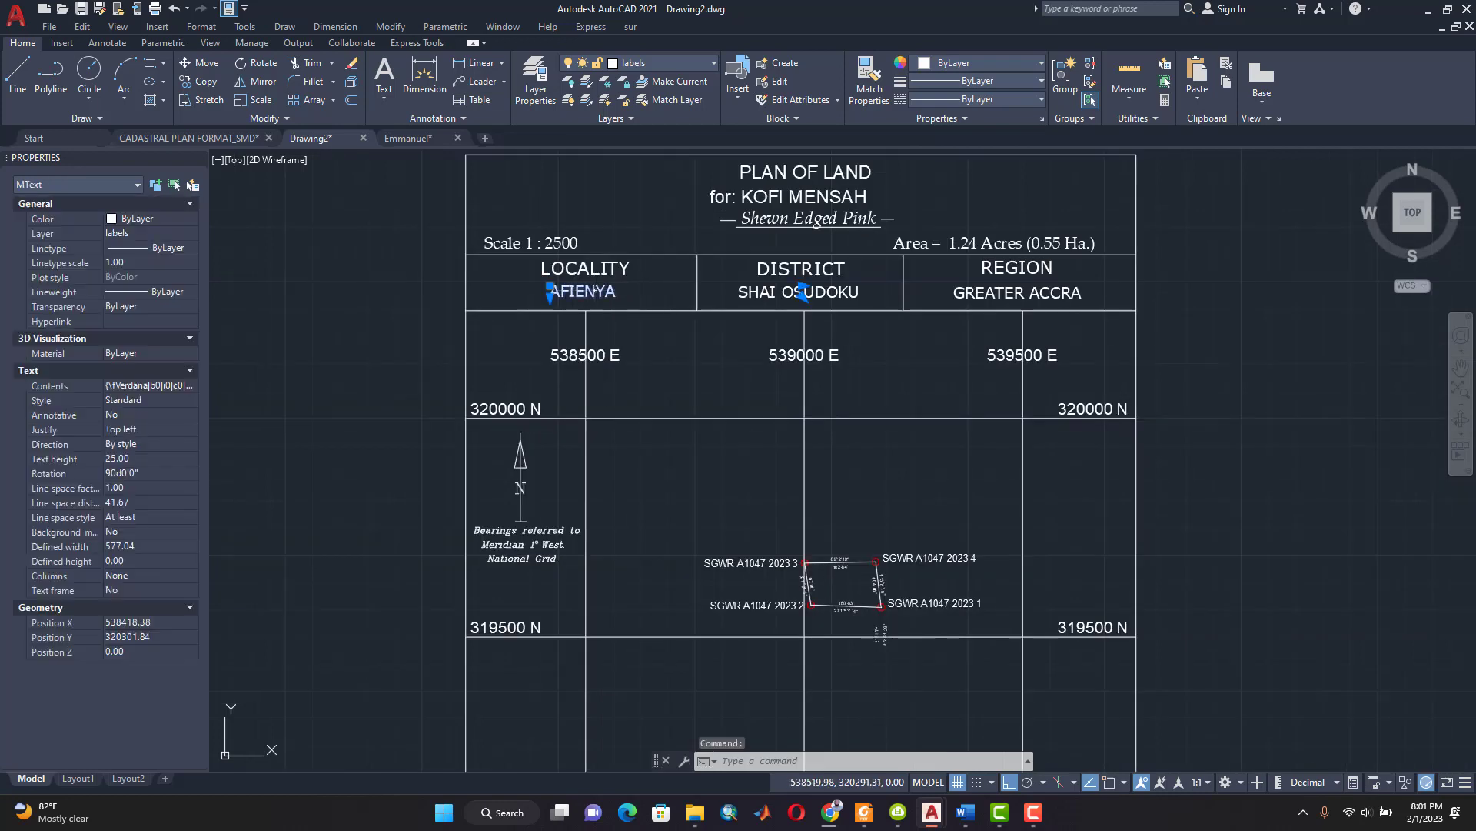
{"action": "double_click", "coordinate": [596, 292]}
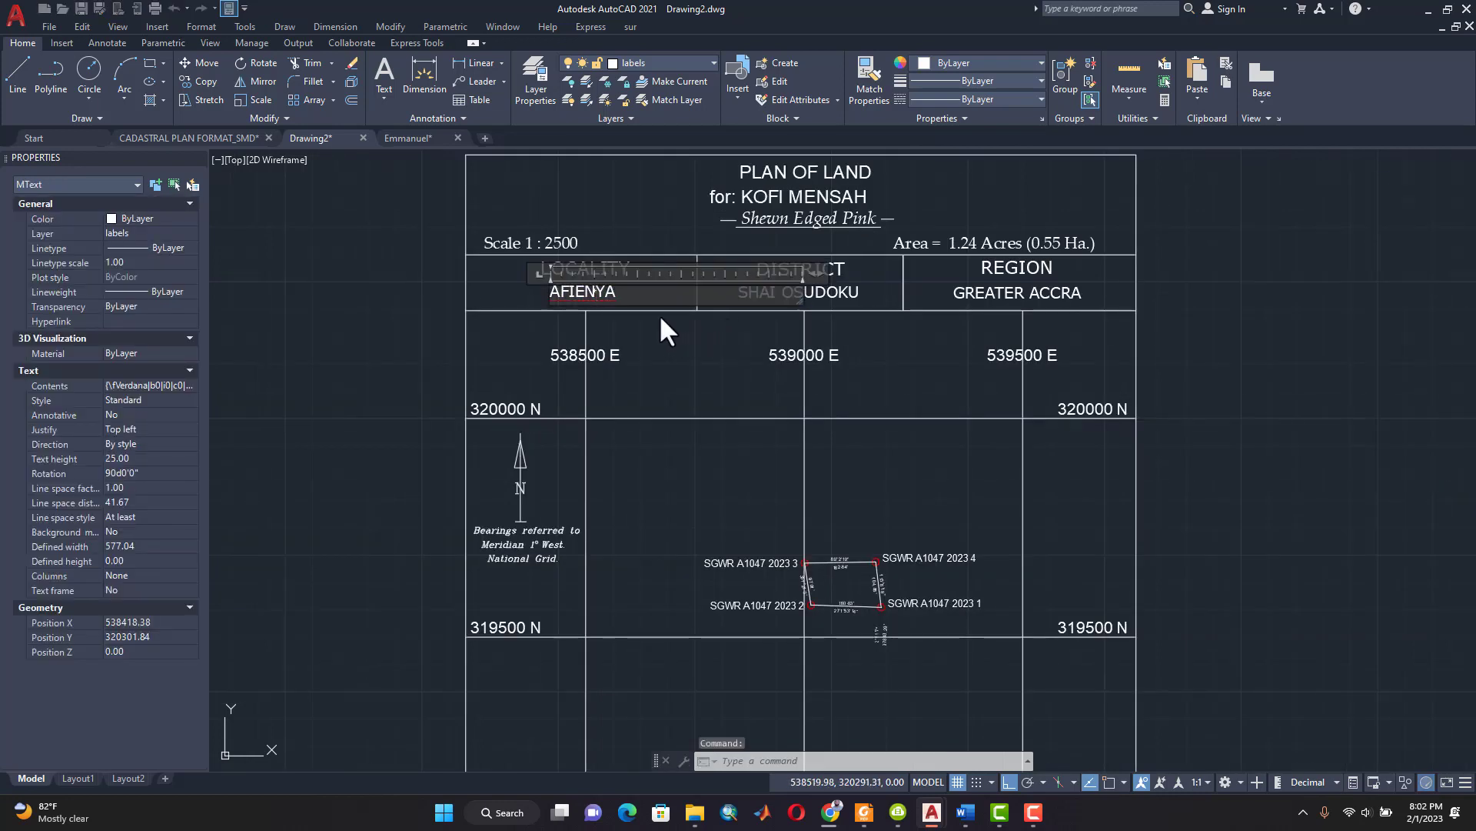
{"action": "left_click", "coordinate": [639, 341]}
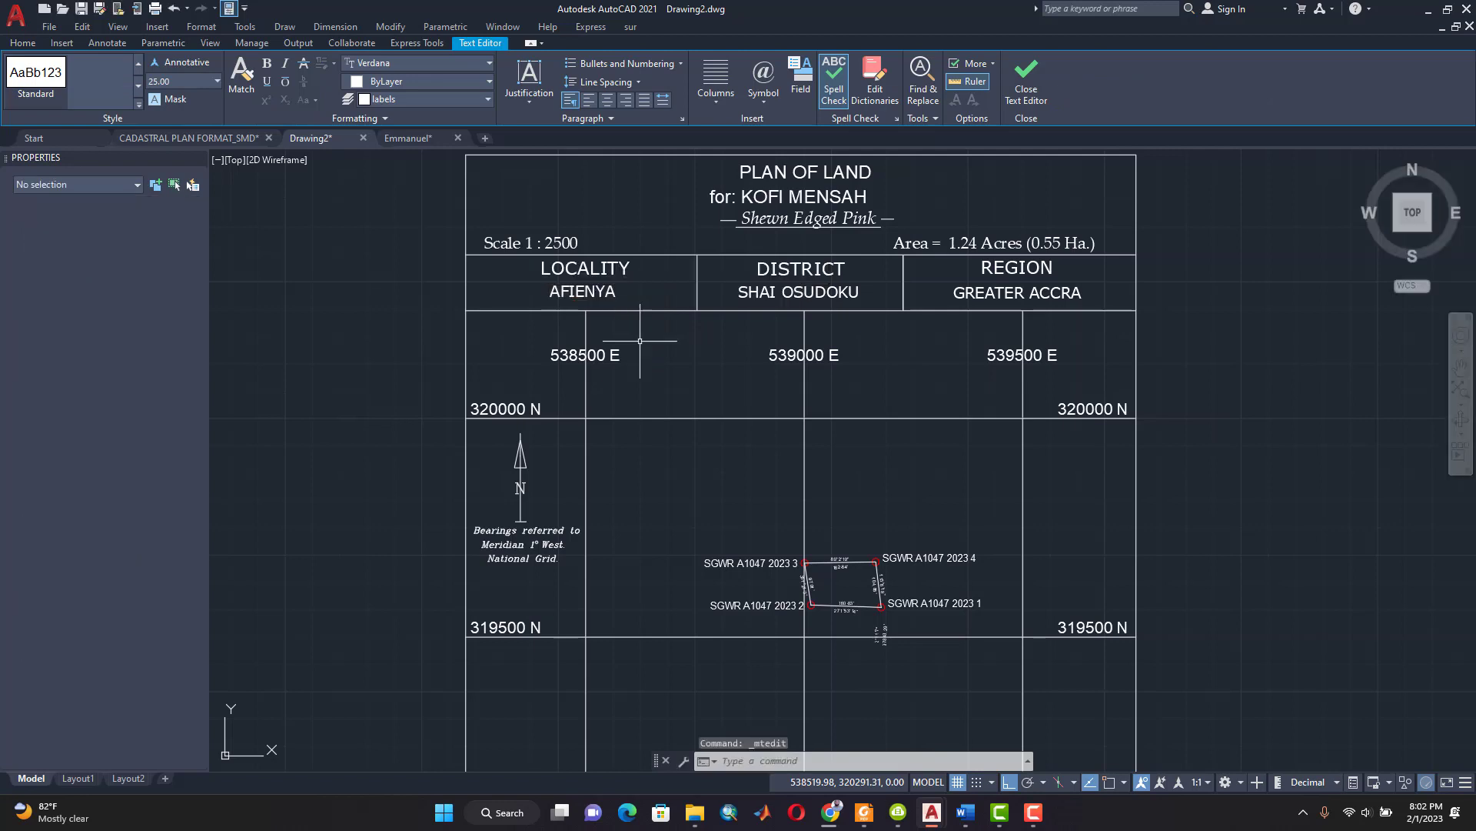
{"action": "double_click", "coordinate": [606, 293]}
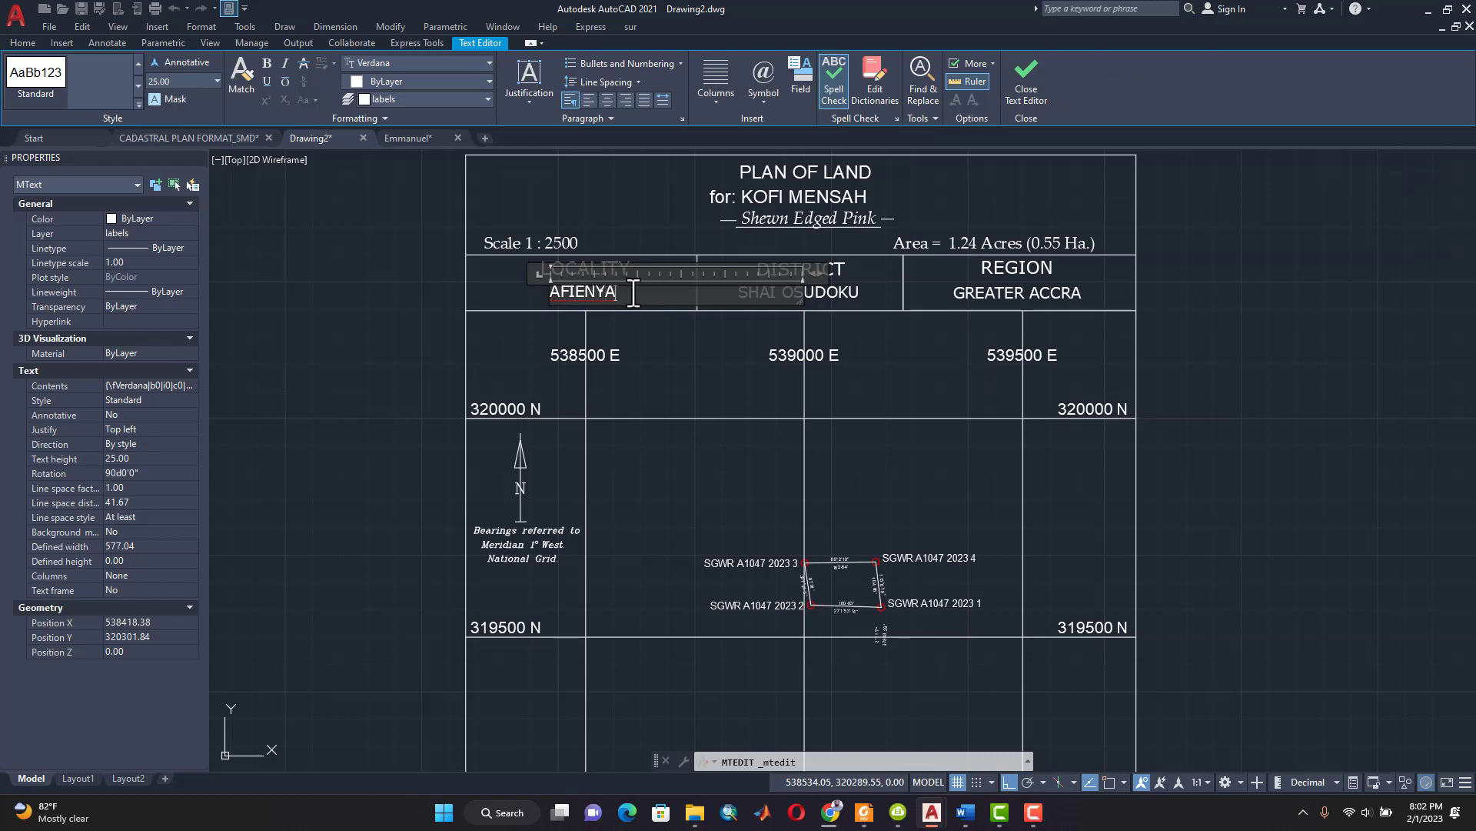
{"action": "left_click_drag", "start_coordinate": [633, 293], "coordinate": [489, 290]}
{"action": "type", "text": "UMaT"}
{"action": "left_click", "coordinate": [668, 339]}
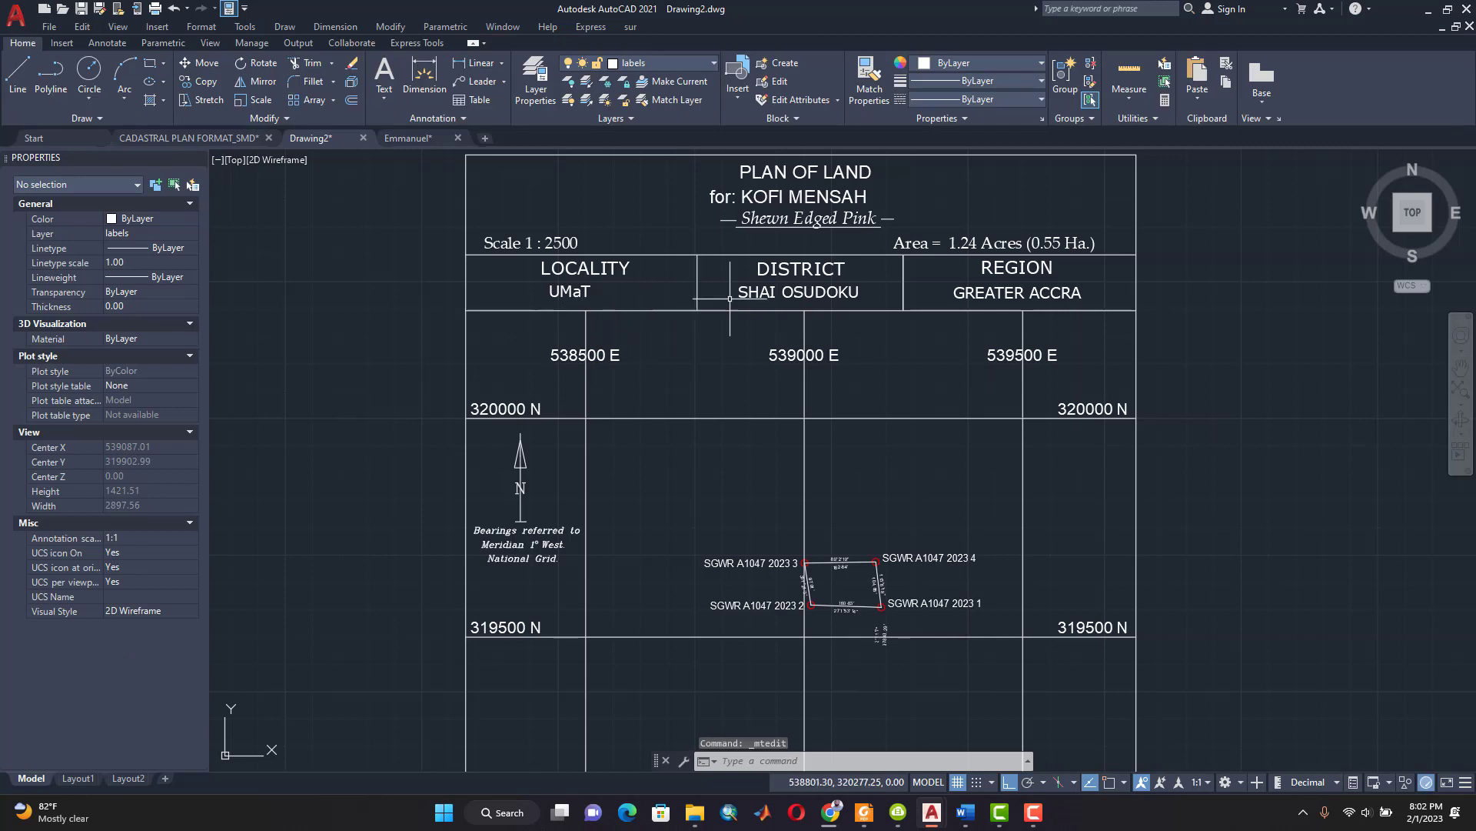
Step: Move the UMaT text so it sits centred beneath the LOCALITY heading
{"action": "left_click", "coordinate": [569, 291]}
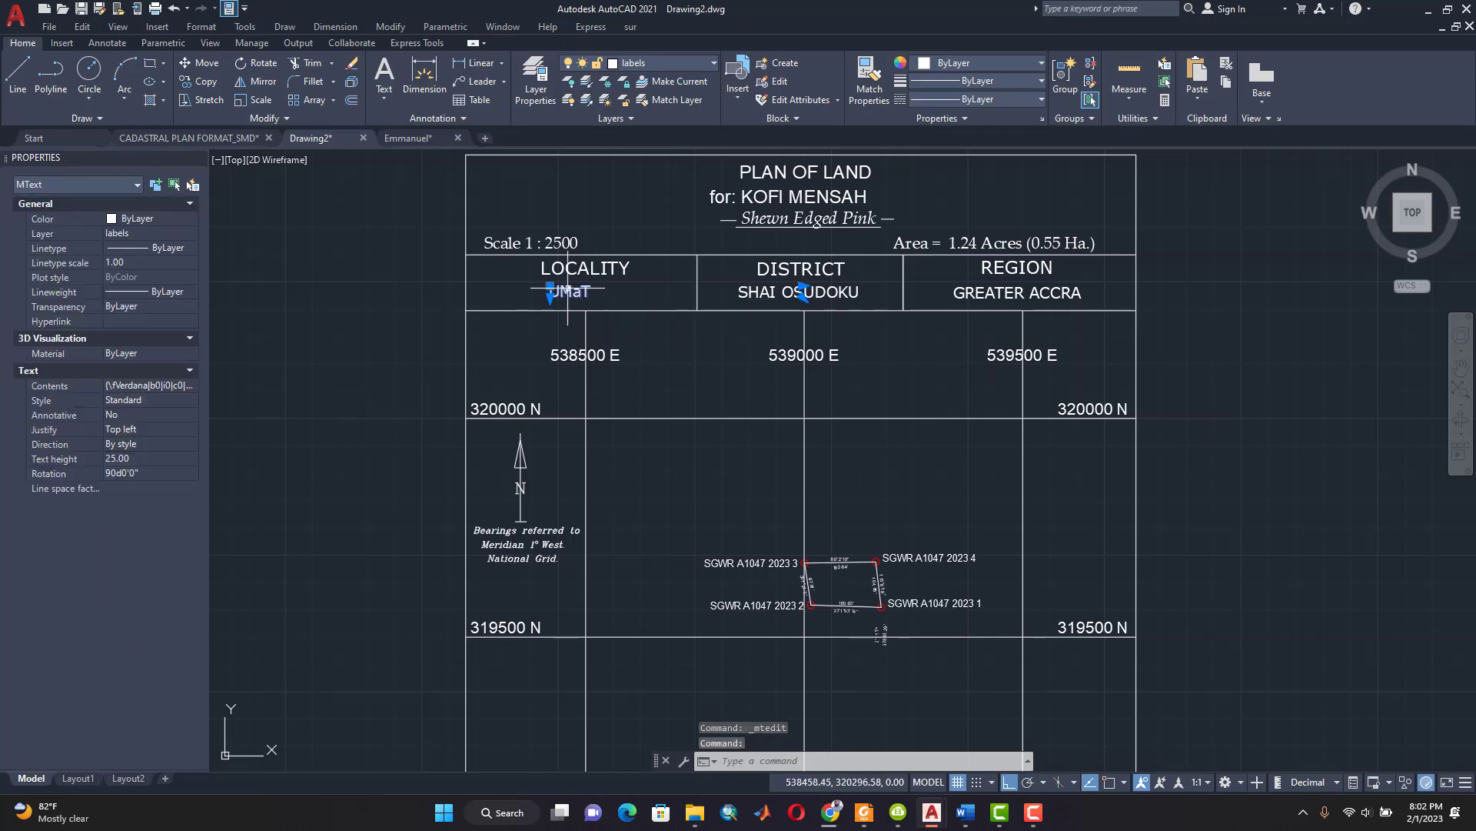
{"action": "left_click_drag", "start_coordinate": [569, 291], "coordinate": [585, 291]}
{"action": "scroll", "coordinate": [820, 295], "scroll_direction": "up", "scroll_amount": 2}
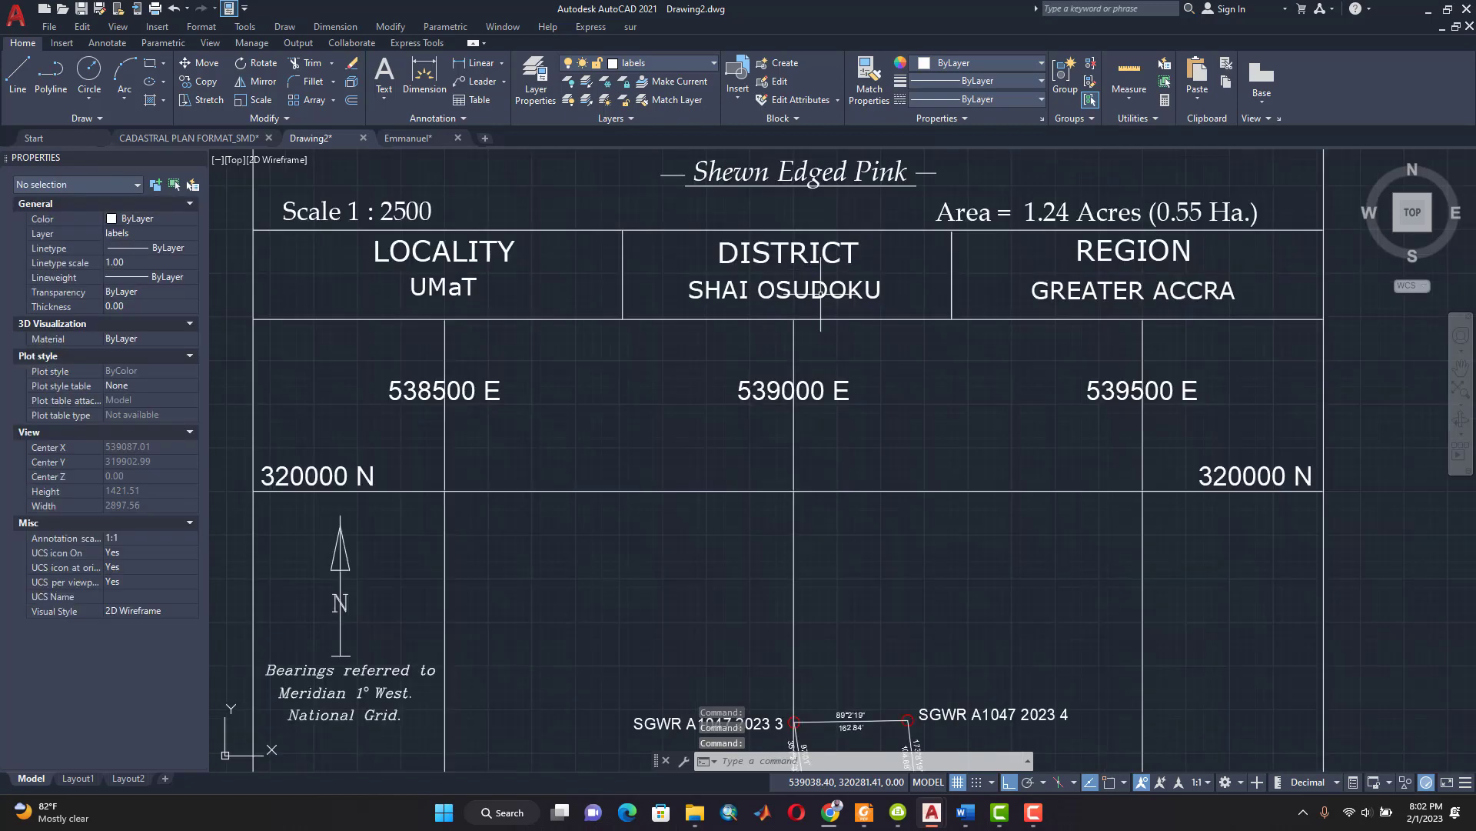
{"action": "scroll", "coordinate": [825, 294], "scroll_direction": "down", "scroll_amount": 2}
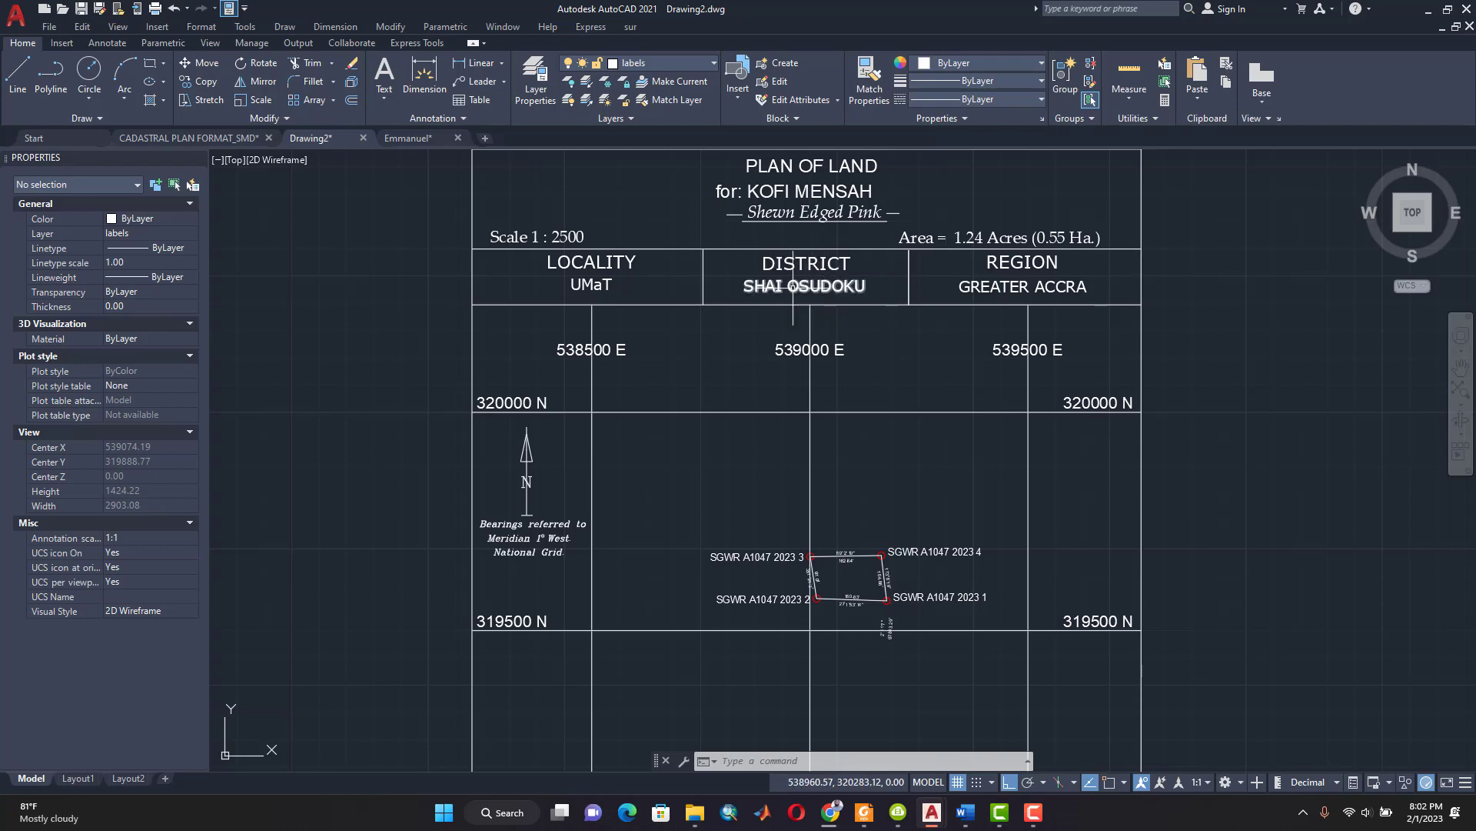
Step: Replace the region name GREATER ACCRA beneath the REGION heading with WESTERN
{"action": "left_click", "coordinate": [1045, 287]}
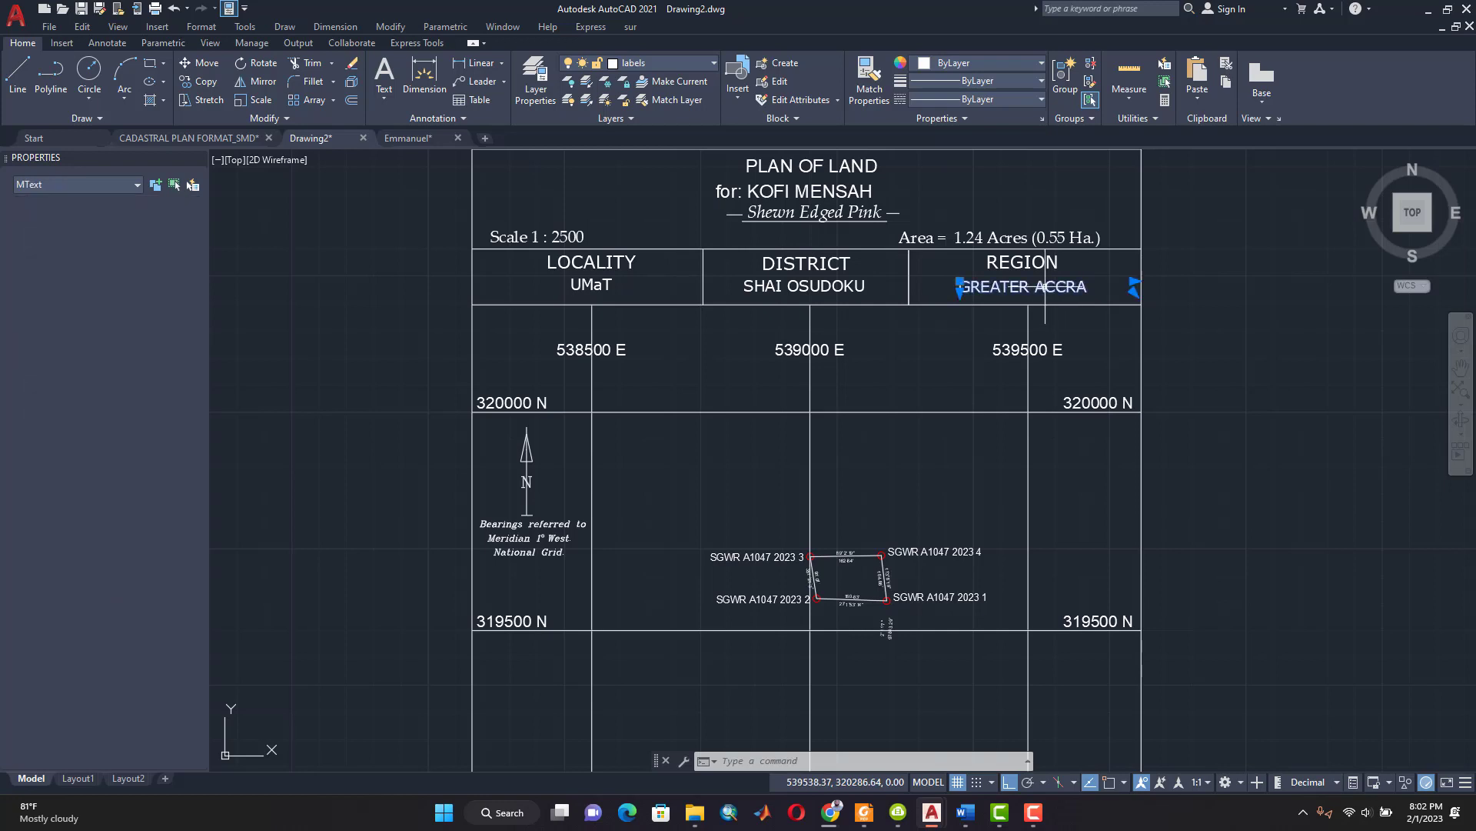
{"action": "double_click", "coordinate": [1023, 287]}
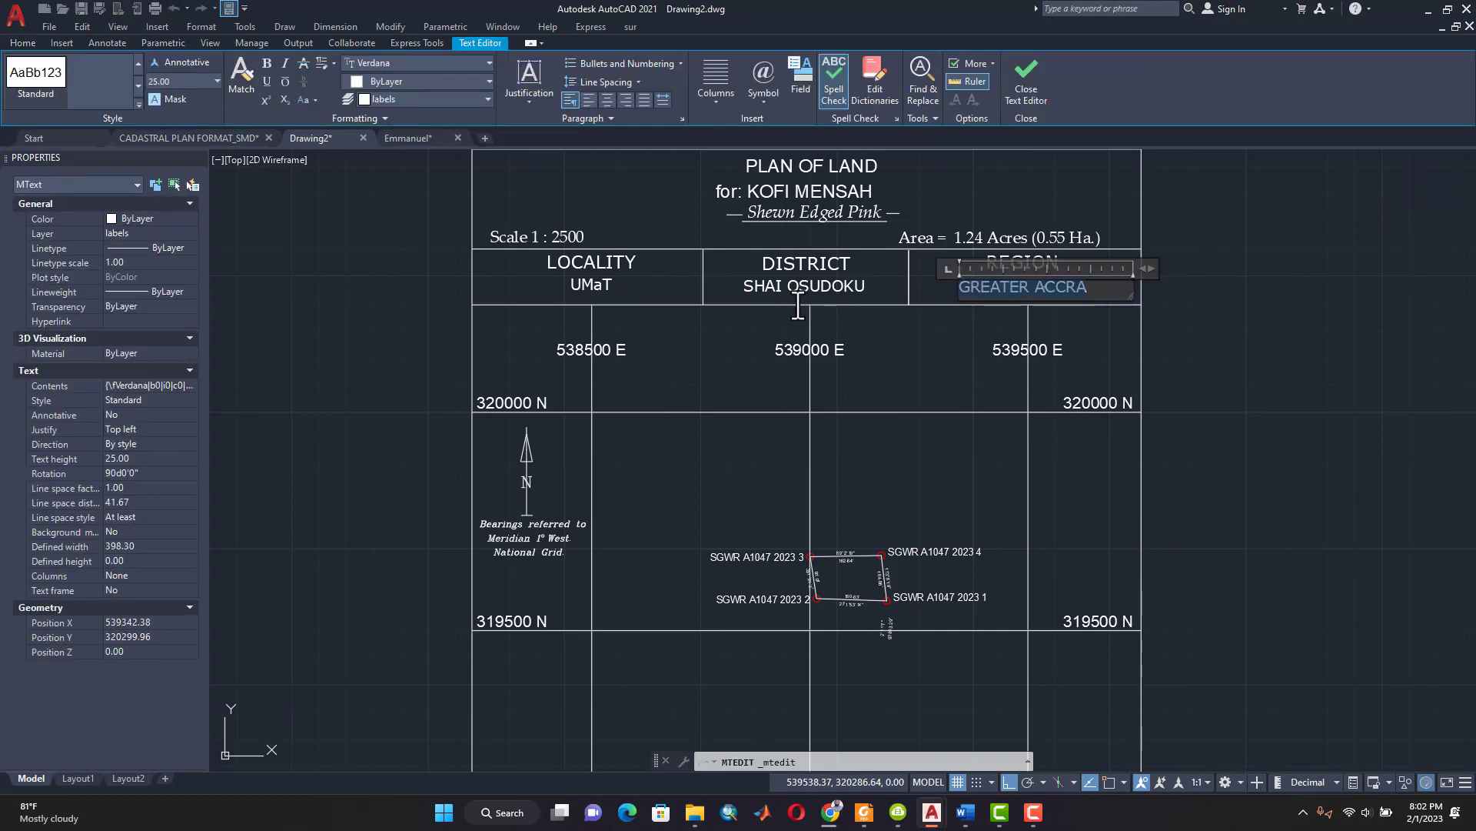
{"action": "type", "text": "WES"}
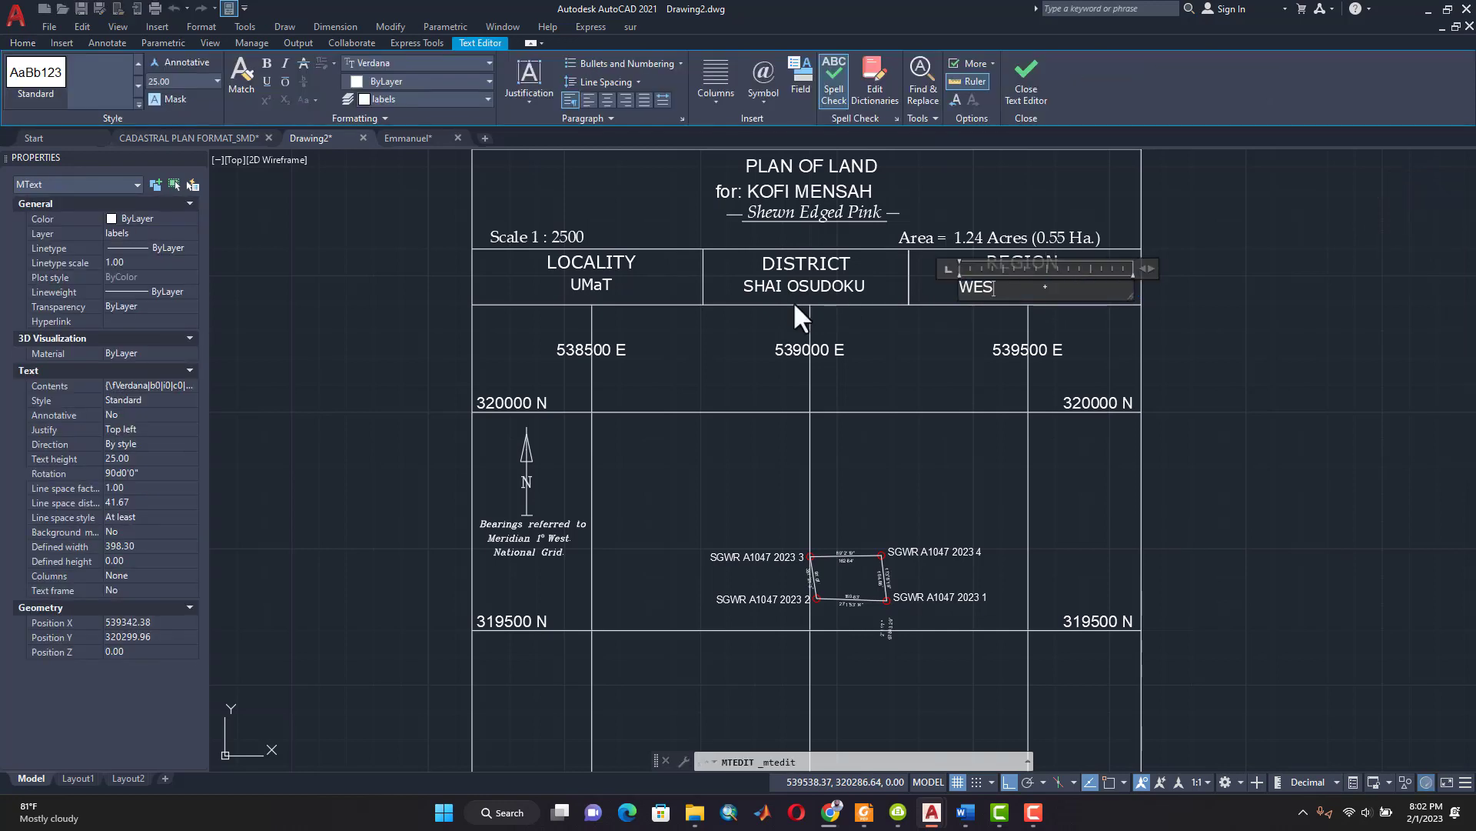
{"action": "type", "text": "TERN"}
{"action": "left_click", "coordinate": [865, 335]}
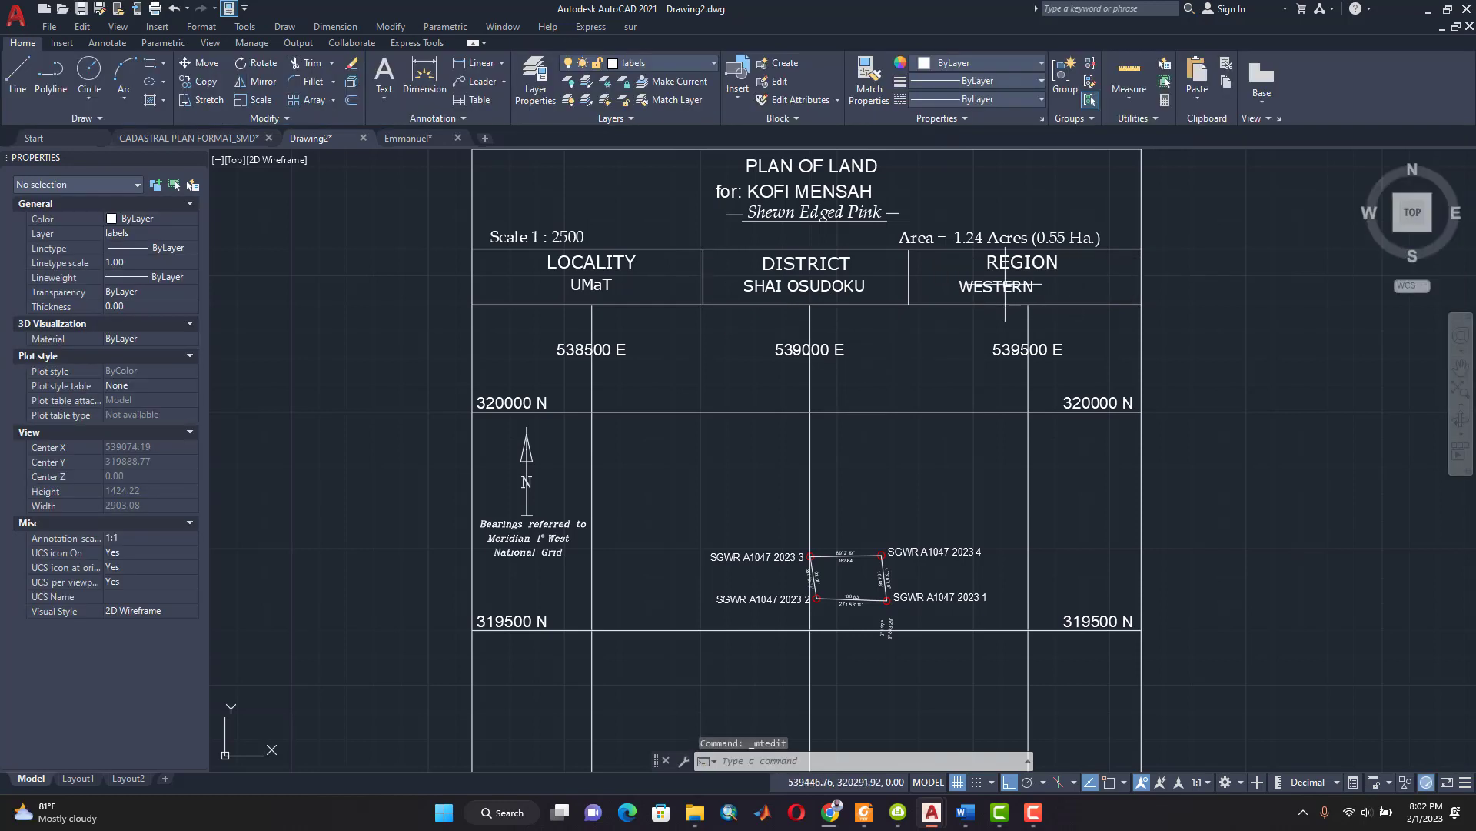
Step: Move the WESTERN text so it sits centred beneath the REGION heading
{"action": "left_click", "coordinate": [1005, 286]}
{"action": "left_click_drag", "start_coordinate": [1007, 286], "coordinate": [1033, 288]}
{"action": "scroll", "coordinate": [1019, 263], "scroll_direction": "up", "scroll_amount": 4}
{"action": "scroll", "coordinate": [1019, 262], "scroll_direction": "down", "scroll_amount": 4}
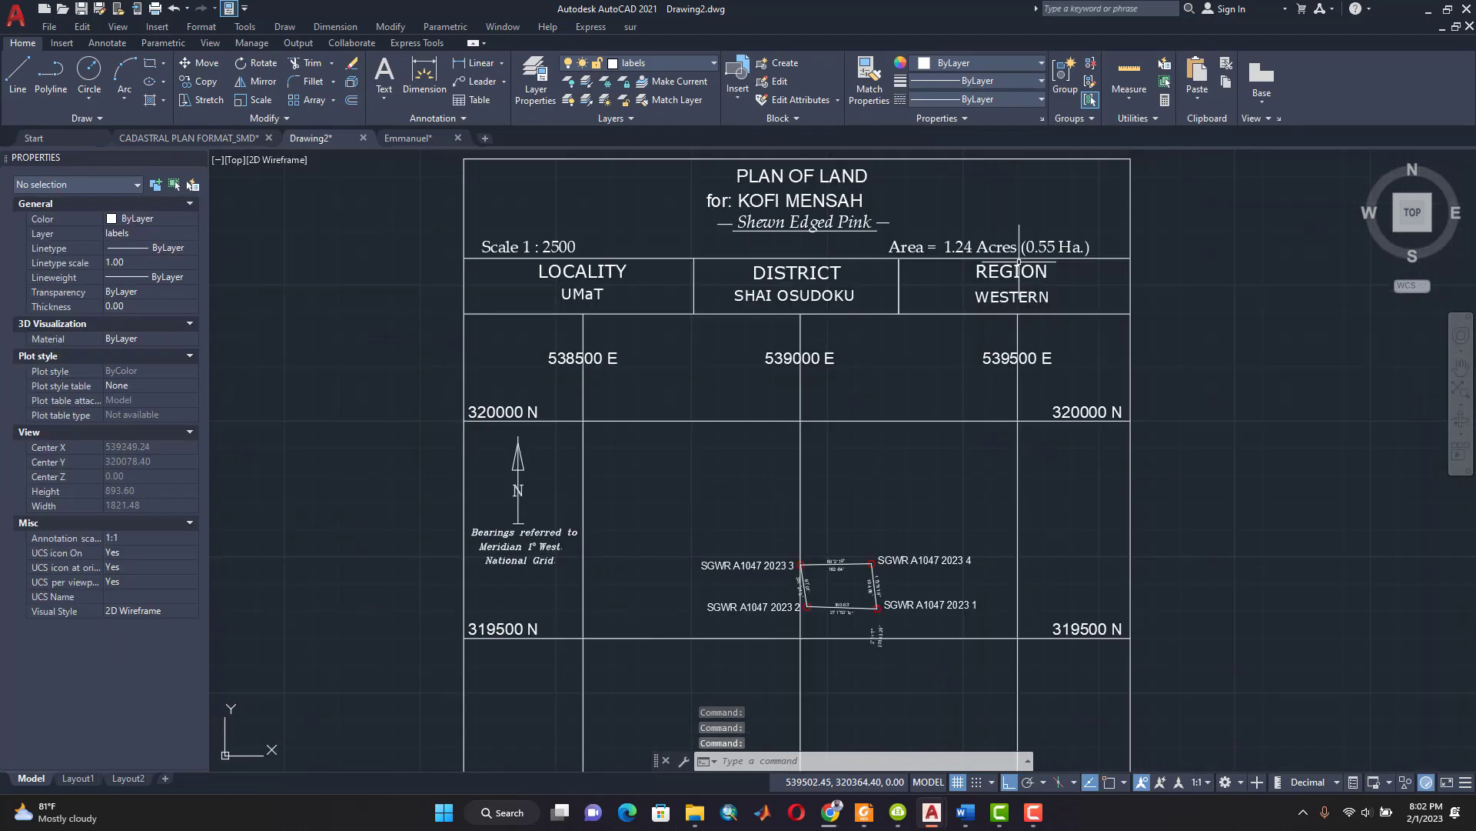
Step: Trim the vertical grid line where it crosses the 539500 E label beneath the region cell
{"action": "middle_click_drag", "start_coordinate": [898, 201], "coordinate": [895, 283]}
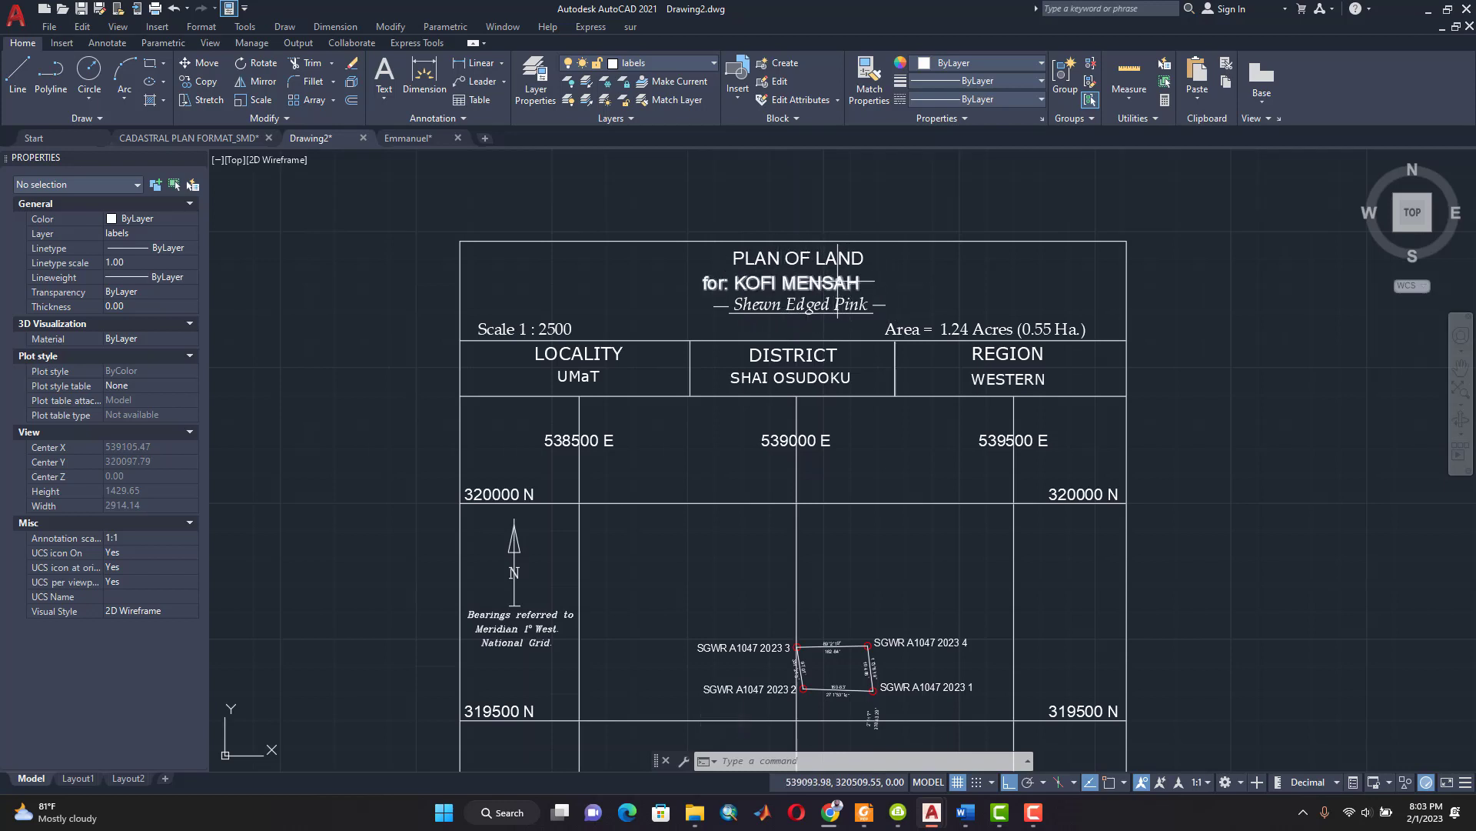
{"action": "scroll", "coordinate": [837, 280], "scroll_direction": "down", "scroll_amount": 4}
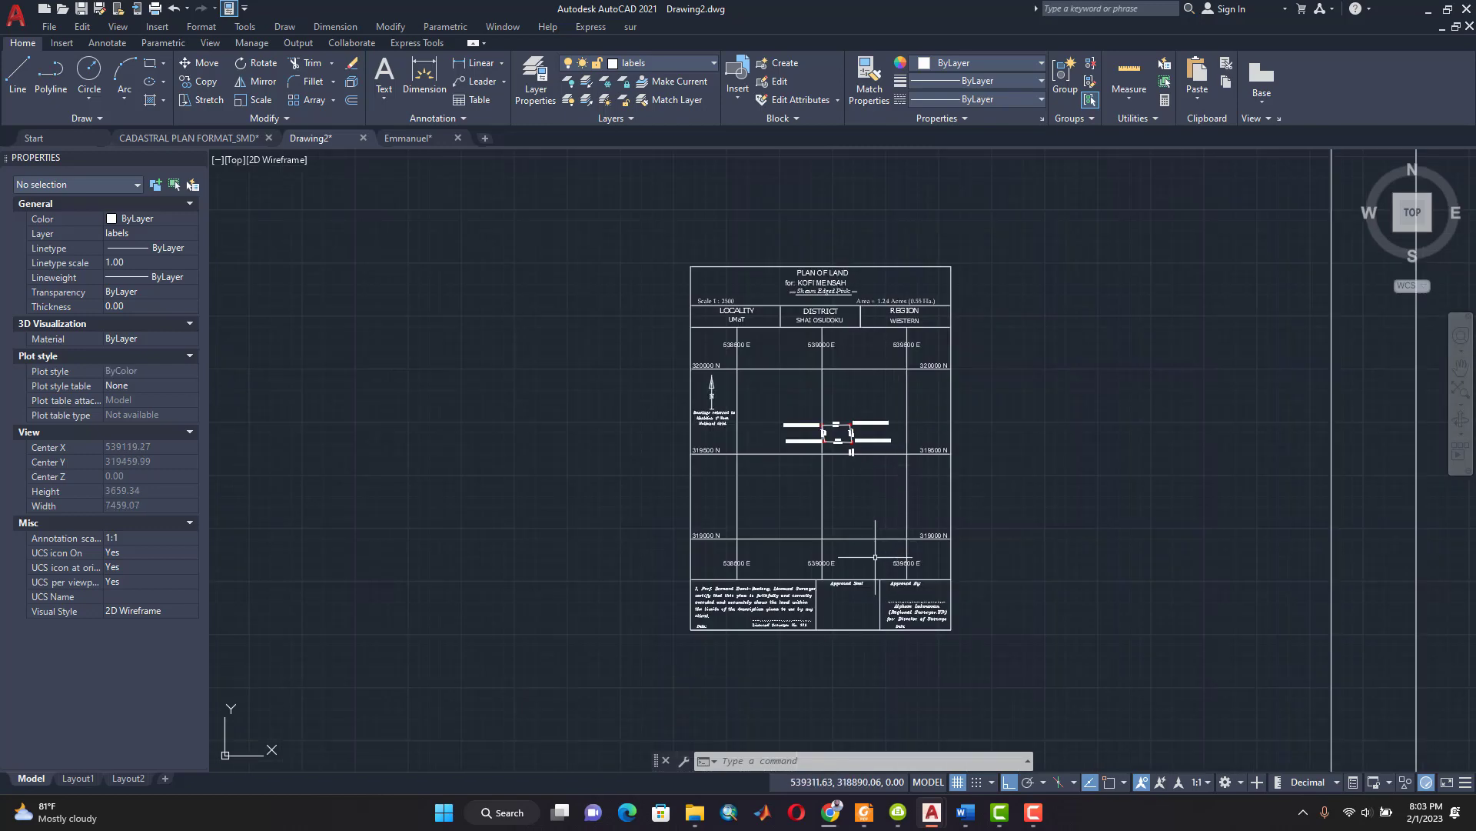
{"action": "scroll", "coordinate": [904, 347], "scroll_direction": "up", "scroll_amount": 5}
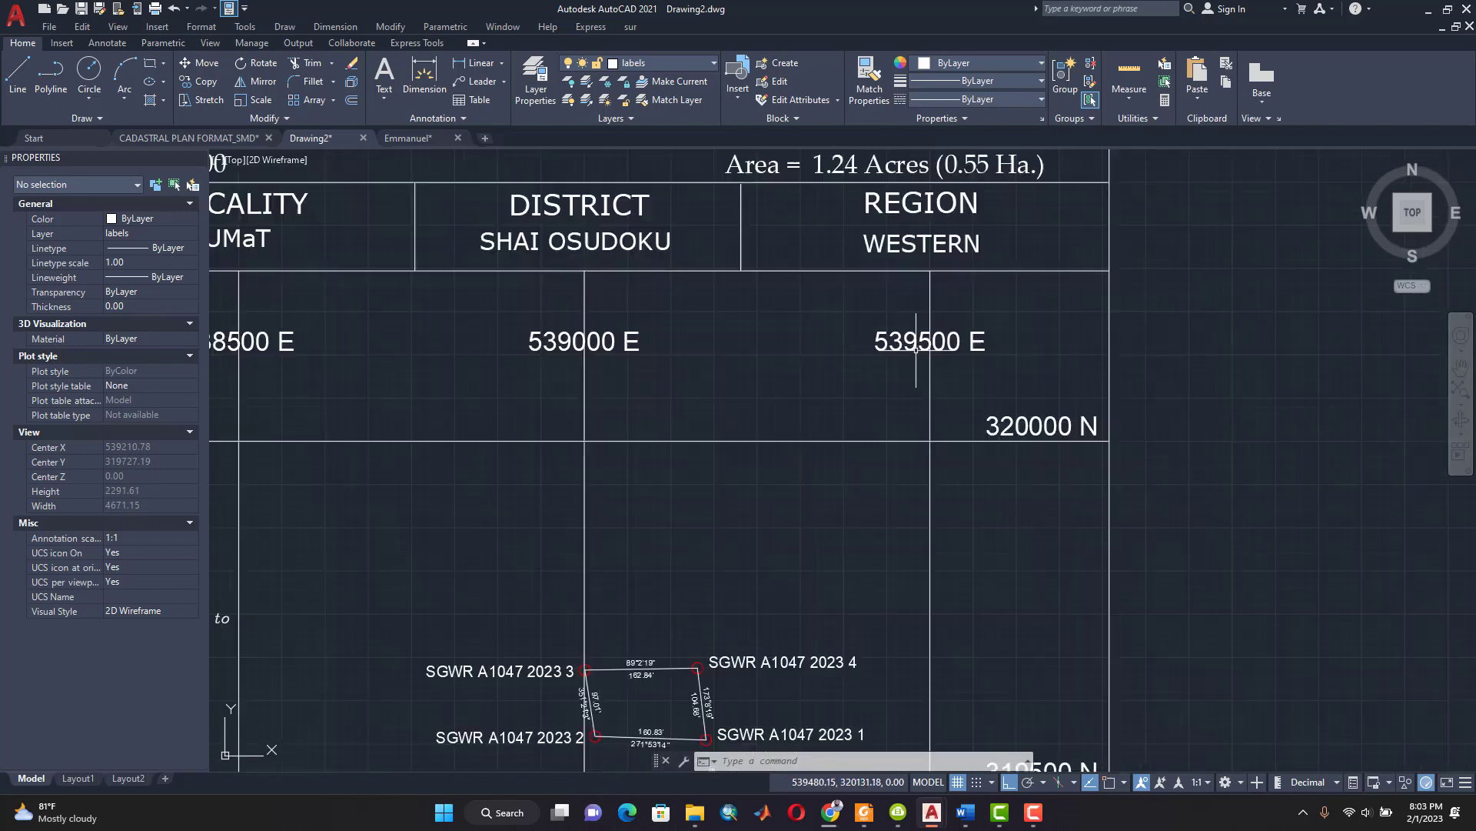
{"action": "scroll", "coordinate": [965, 319], "scroll_direction": "up", "scroll_amount": 2}
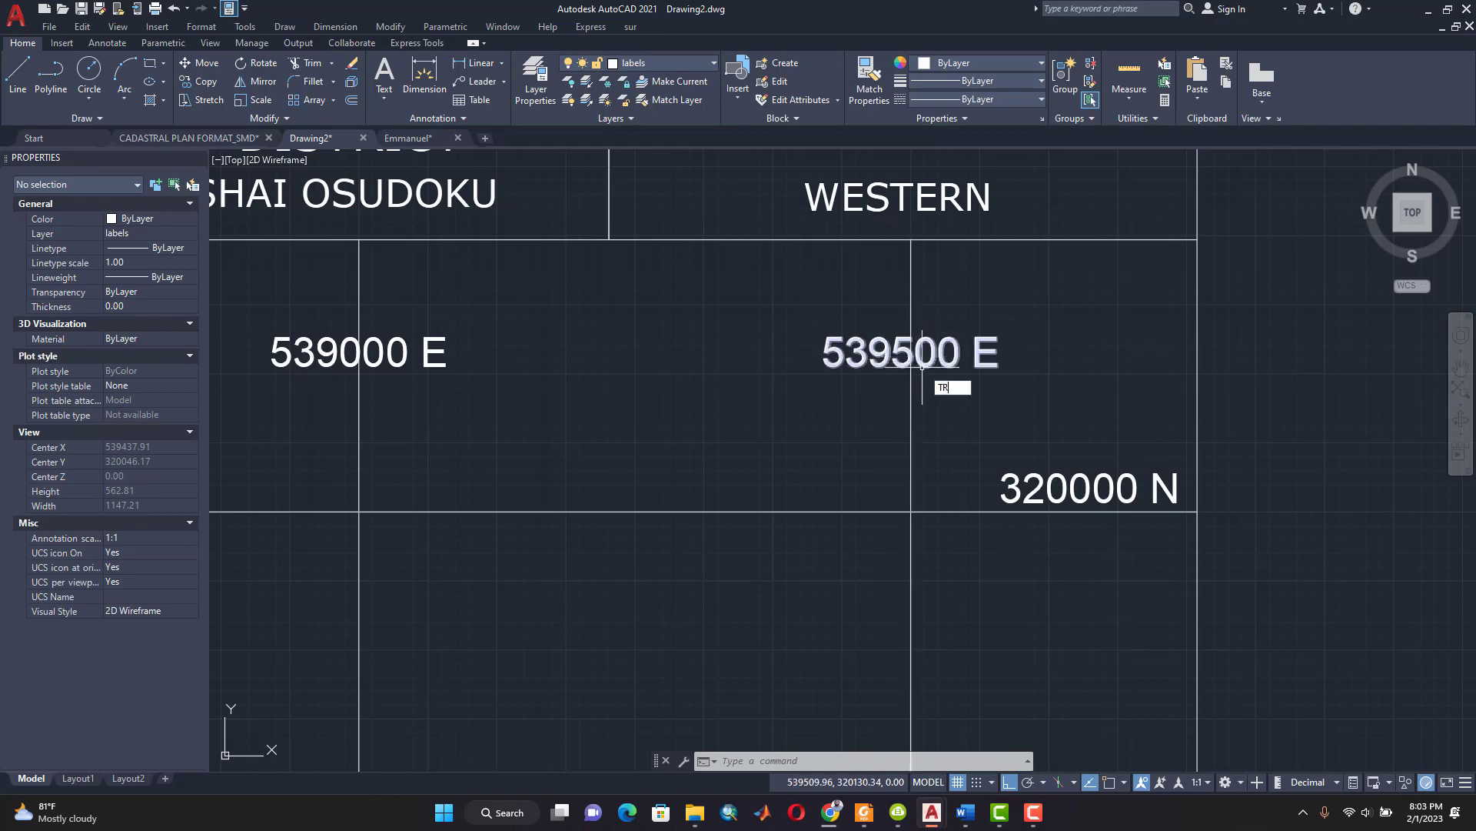
{"action": "key", "text": "Return"}
{"action": "scroll", "coordinate": [915, 342], "scroll_direction": "up", "scroll_amount": 4}
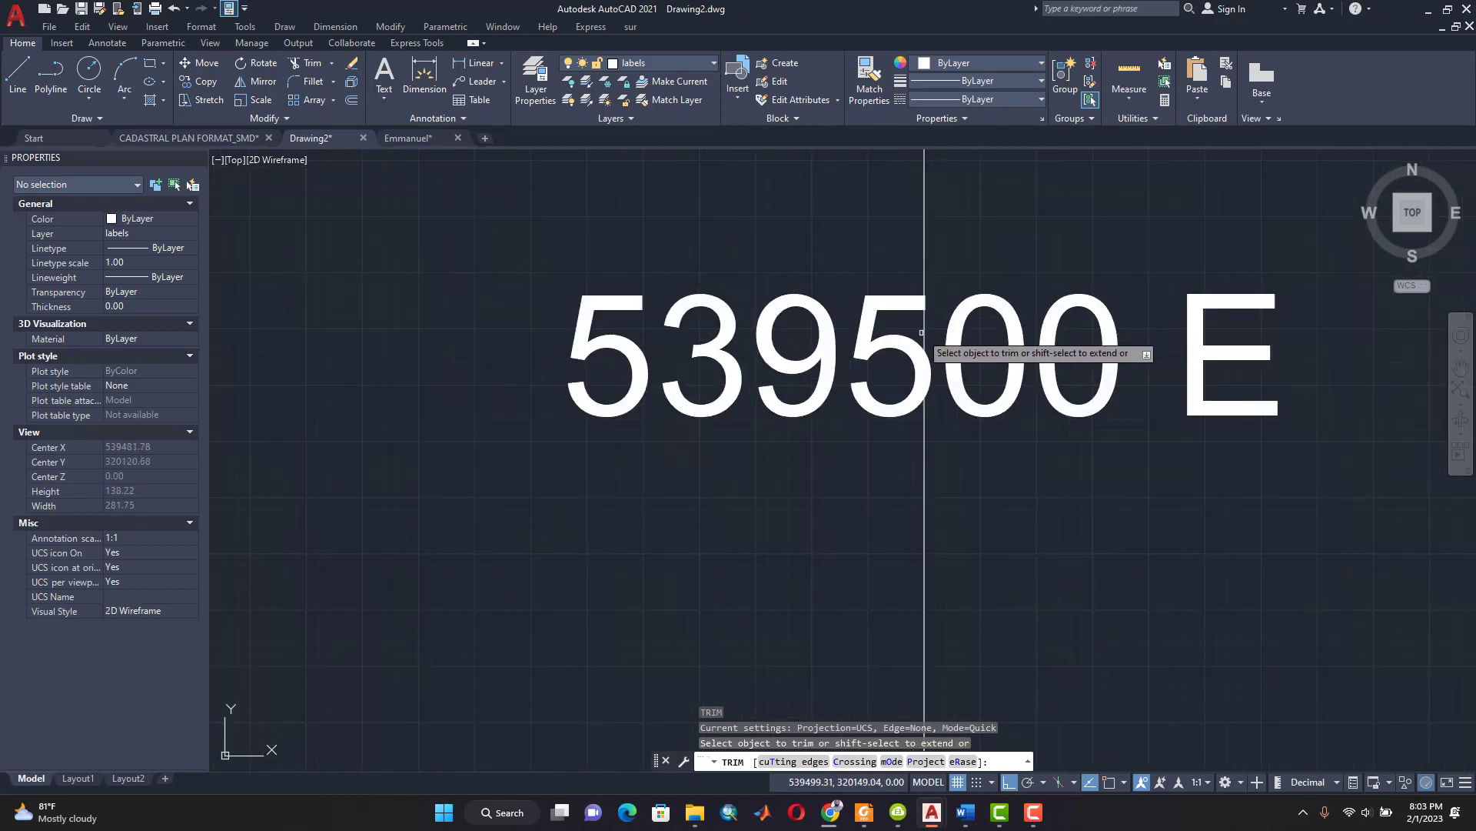
{"action": "left_click", "coordinate": [922, 333]}
{"action": "scroll", "coordinate": [922, 332], "scroll_direction": "down", "scroll_amount": 6}
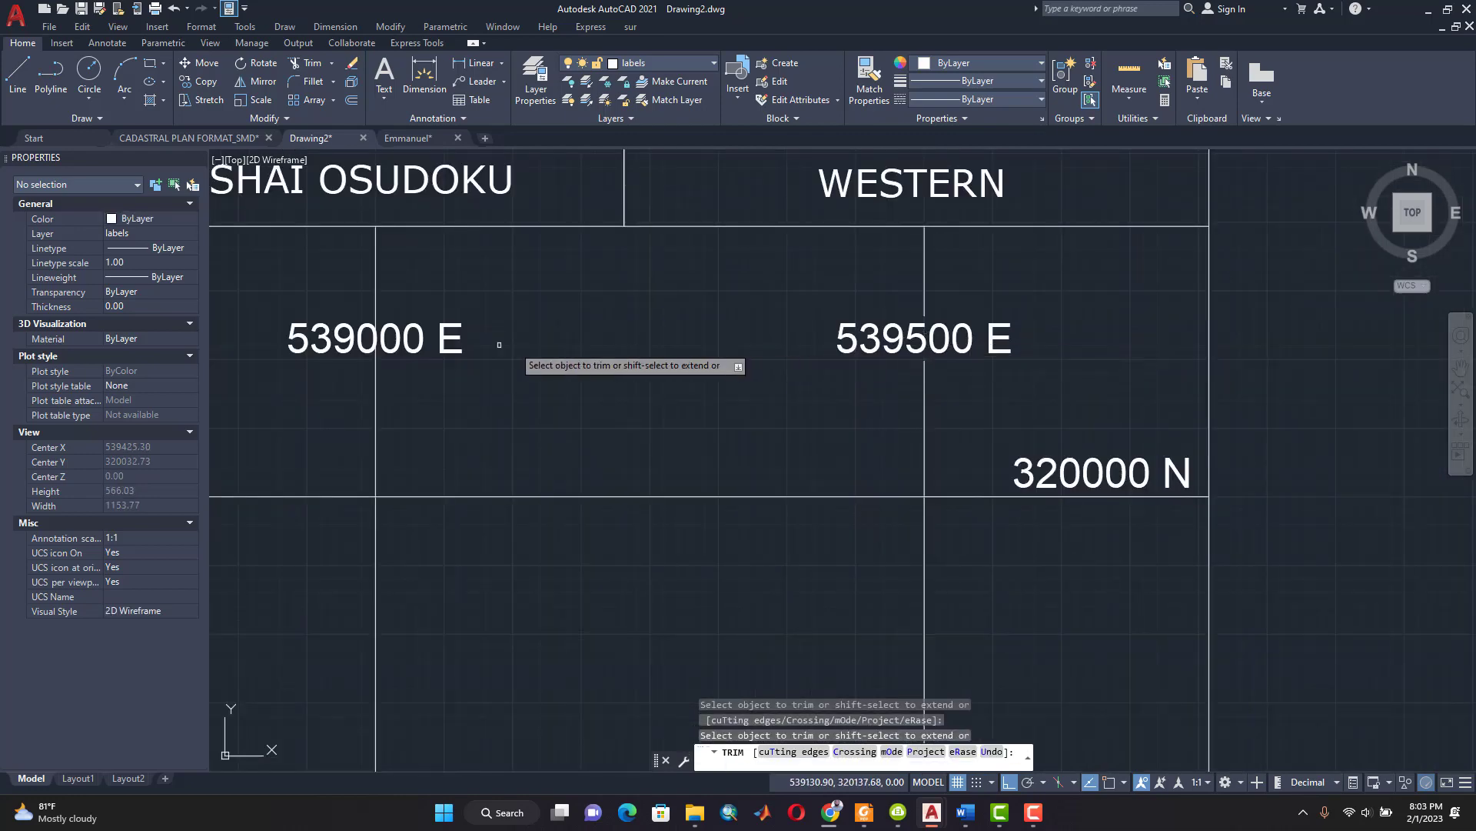
Step: Trim the vertical grid lines where they cross the northern 539000 E and 538500 E labels
{"action": "scroll", "coordinate": [377, 321], "scroll_direction": "up", "scroll_amount": 2}
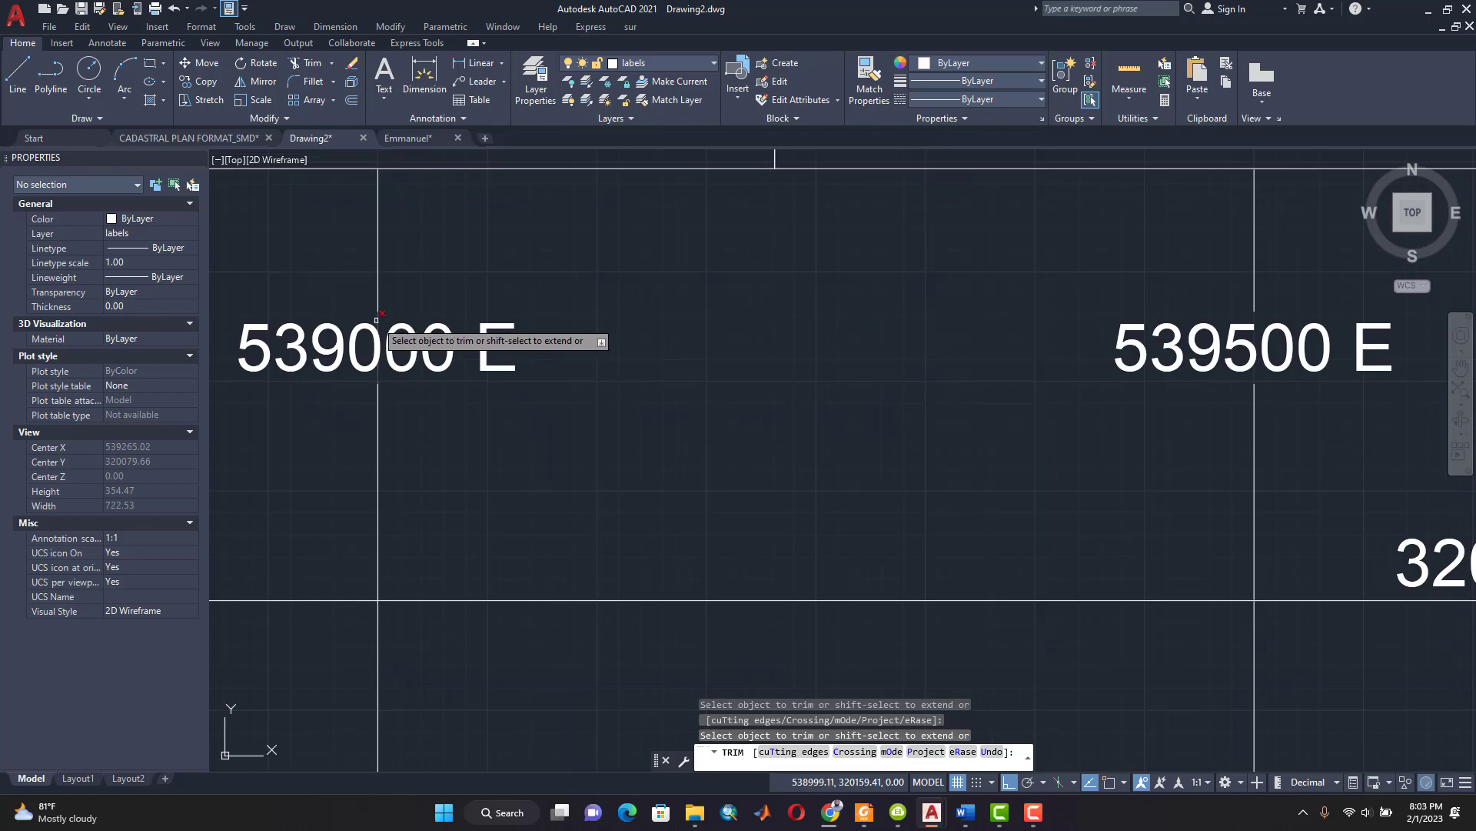
{"action": "scroll", "coordinate": [677, 369], "scroll_direction": "down", "scroll_amount": 2}
{"action": "scroll", "coordinate": [538, 377], "scroll_direction": "down", "scroll_amount": 6}
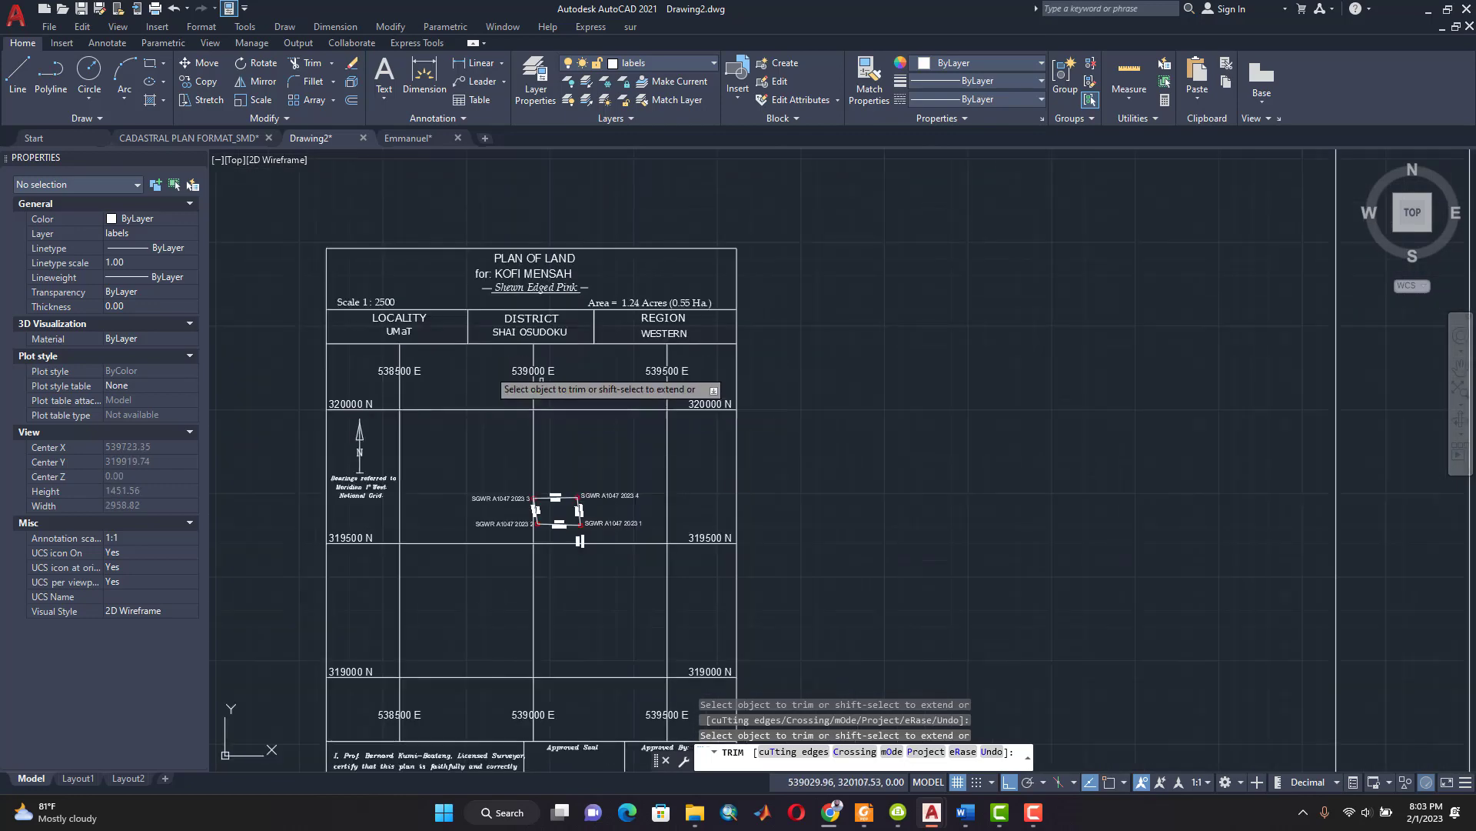
{"action": "scroll", "coordinate": [404, 369], "scroll_direction": "up", "scroll_amount": 10}
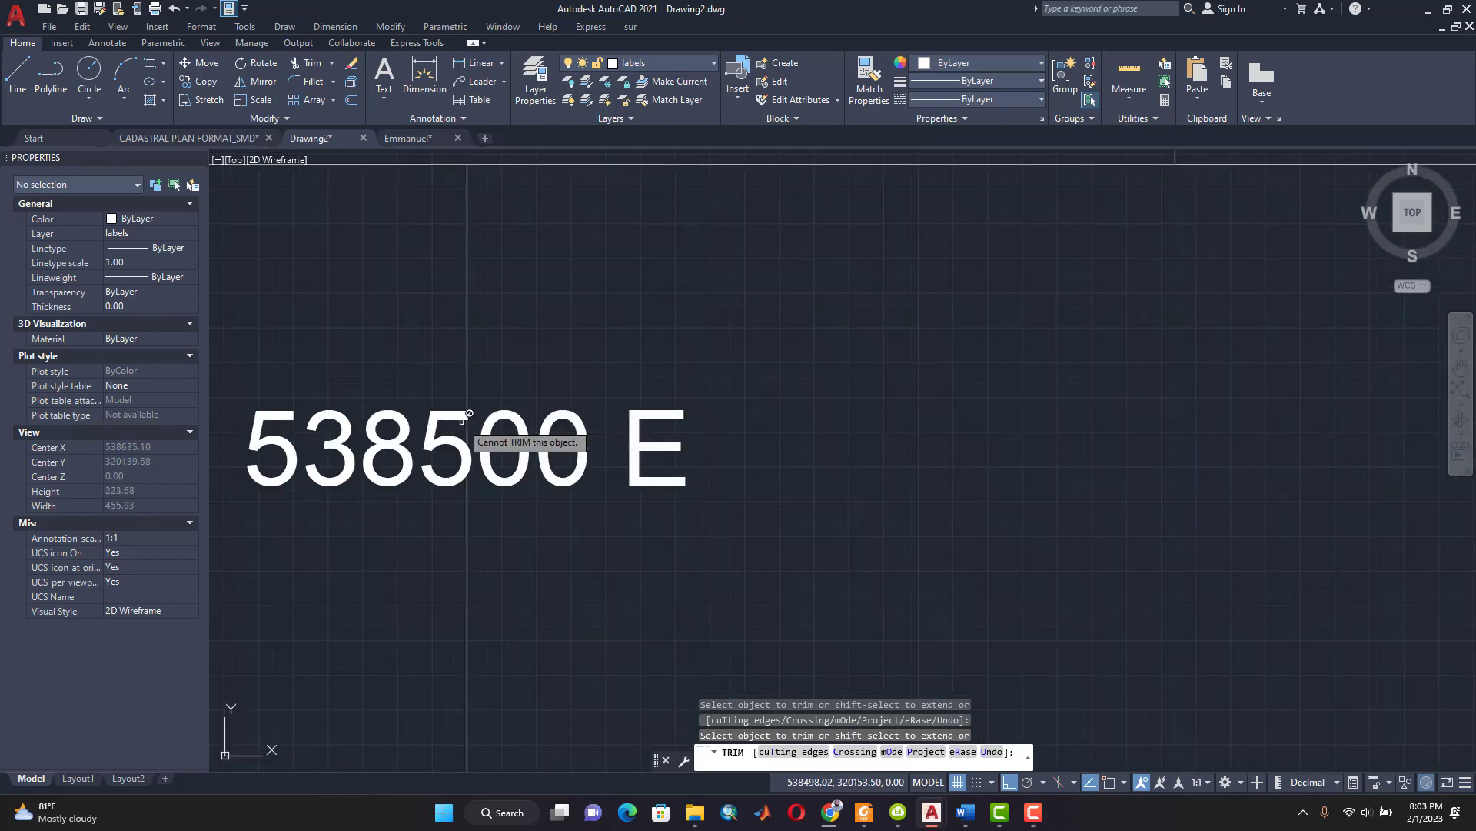
{"action": "scroll", "coordinate": [585, 415], "scroll_direction": "down", "scroll_amount": 10}
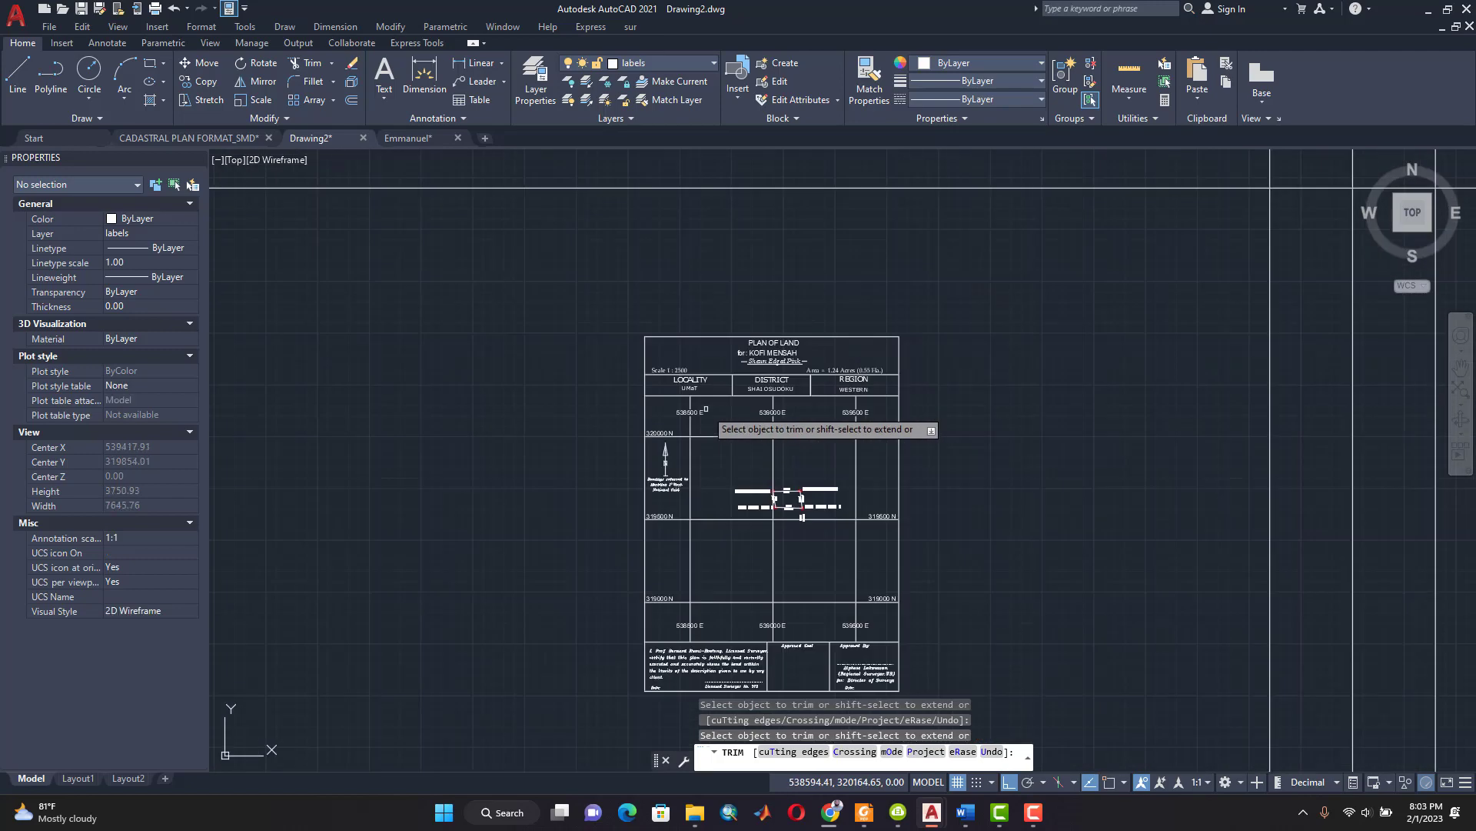
Step: Trim the vertical grid lines where they cross the 539500 E and 539000 E labels above the approval blocks
{"action": "scroll", "coordinate": [862, 647], "scroll_direction": "up", "scroll_amount": 6}
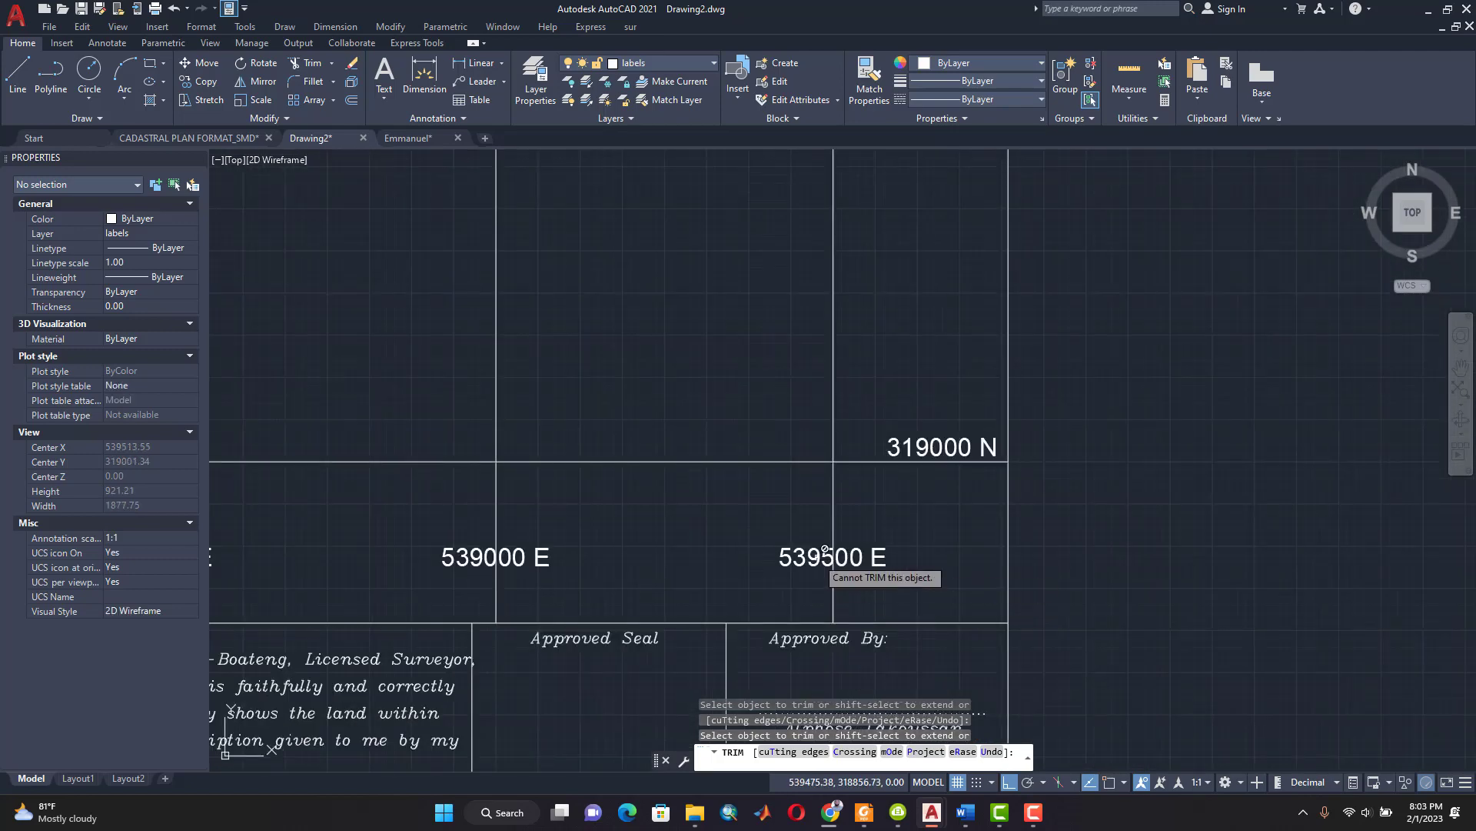
{"action": "scroll", "coordinate": [825, 549], "scroll_direction": "up", "scroll_amount": 5}
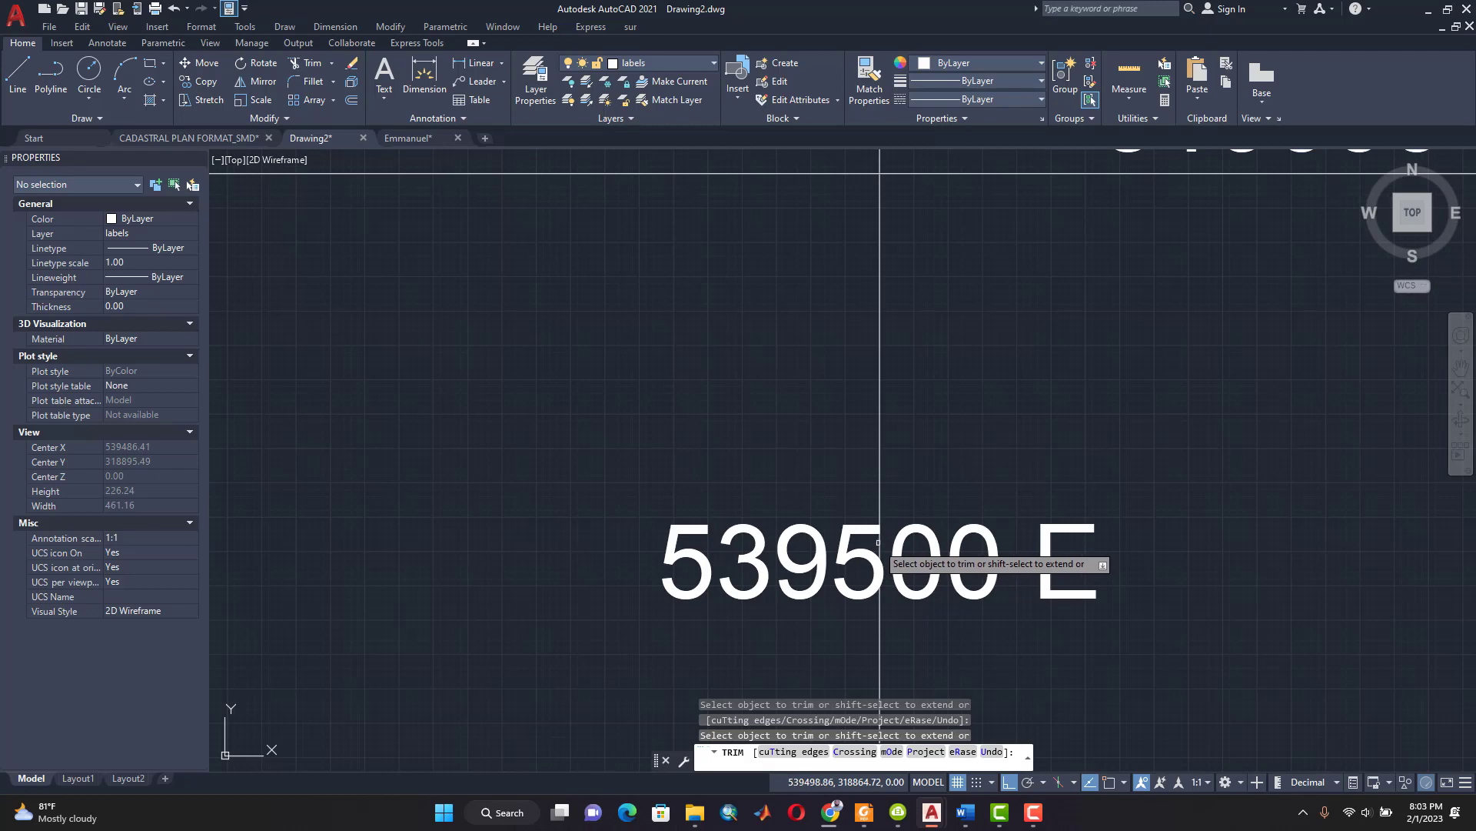
{"action": "scroll", "coordinate": [782, 527], "scroll_direction": "down", "scroll_amount": 8}
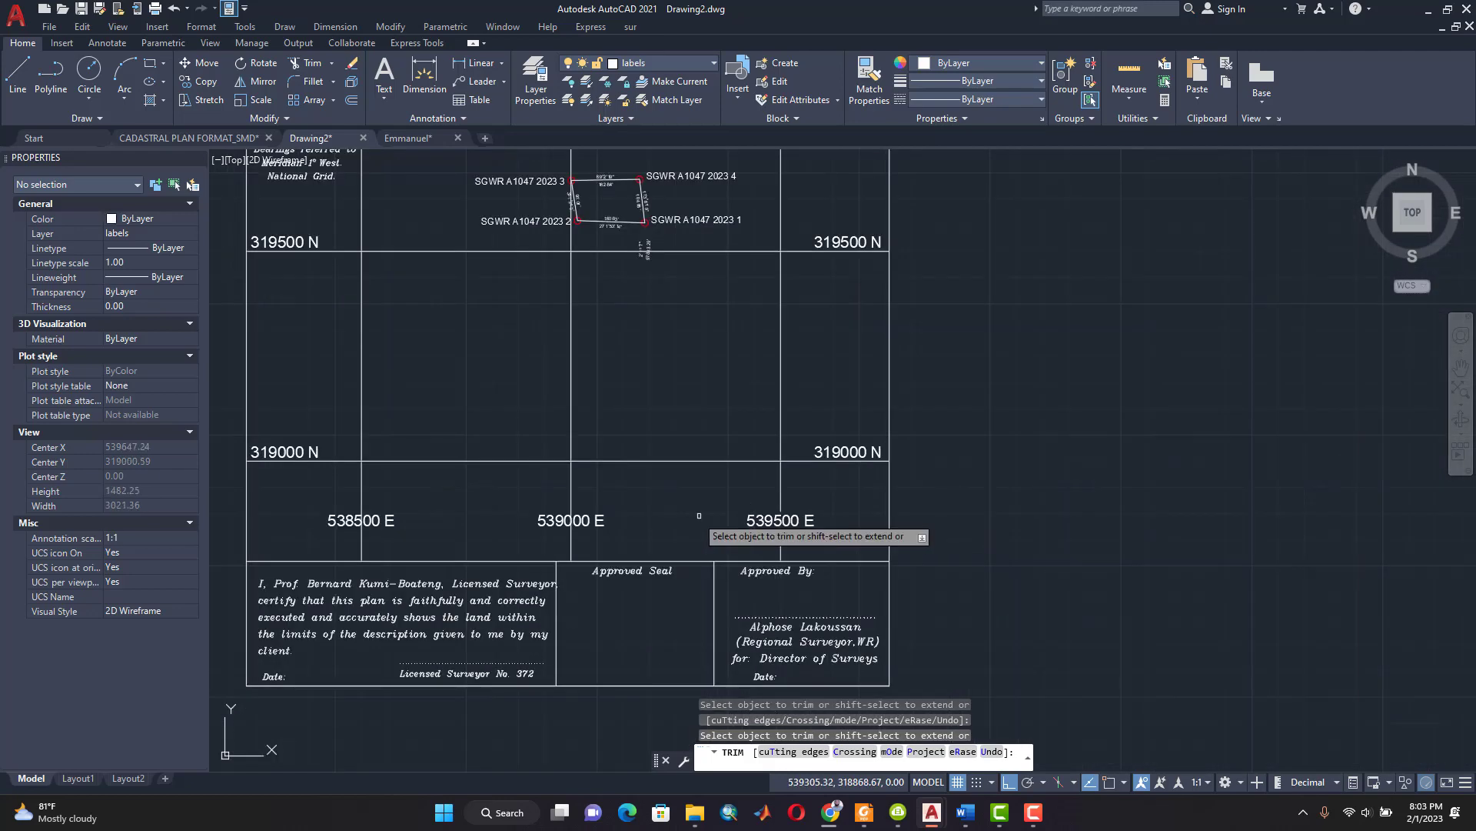
{"action": "scroll", "coordinate": [573, 515], "scroll_direction": "up", "scroll_amount": 10}
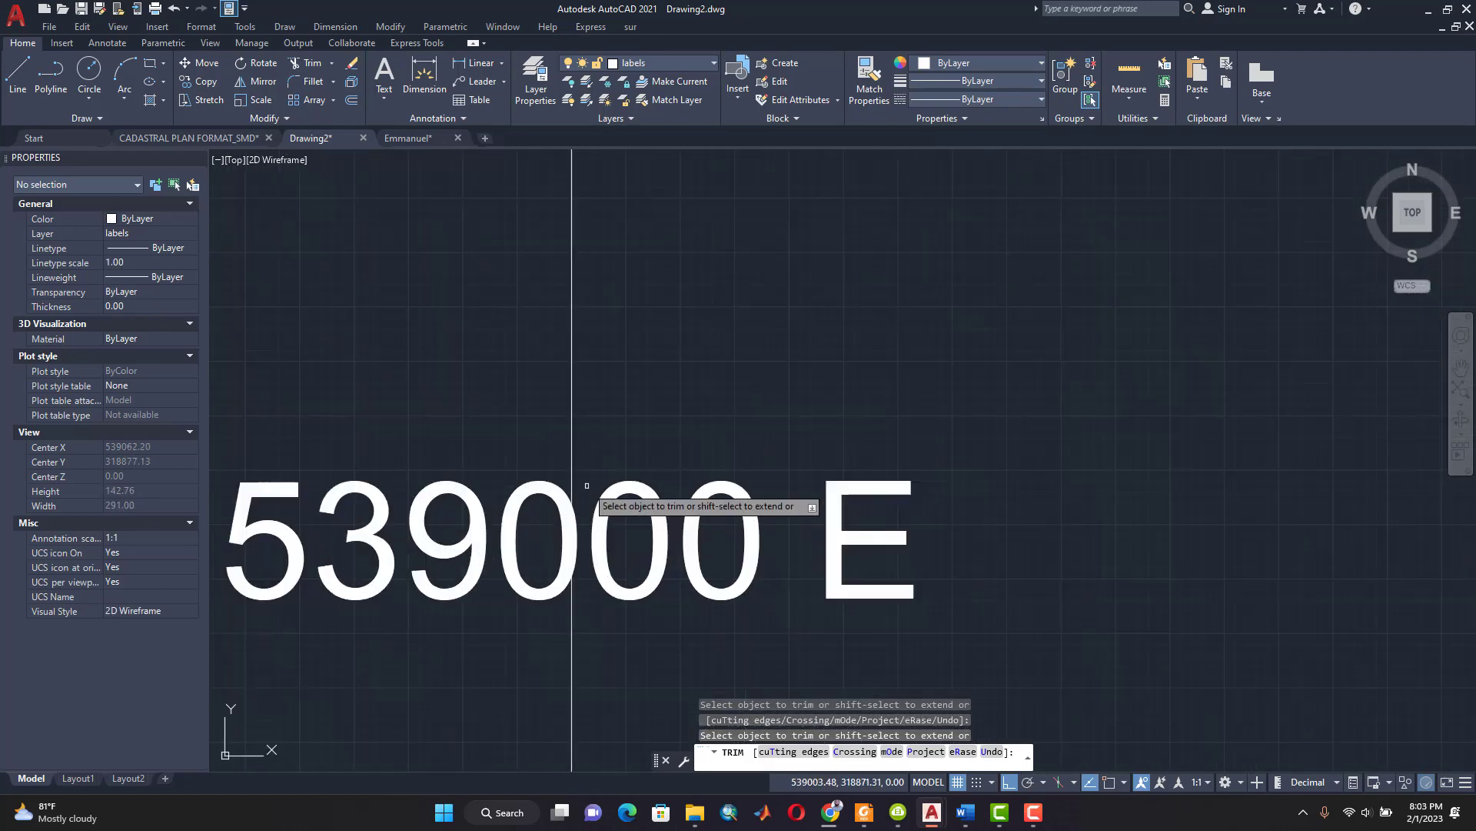
{"action": "left_click", "coordinate": [571, 490]}
{"action": "scroll", "coordinate": [571, 489], "scroll_direction": "down", "scroll_amount": 14}
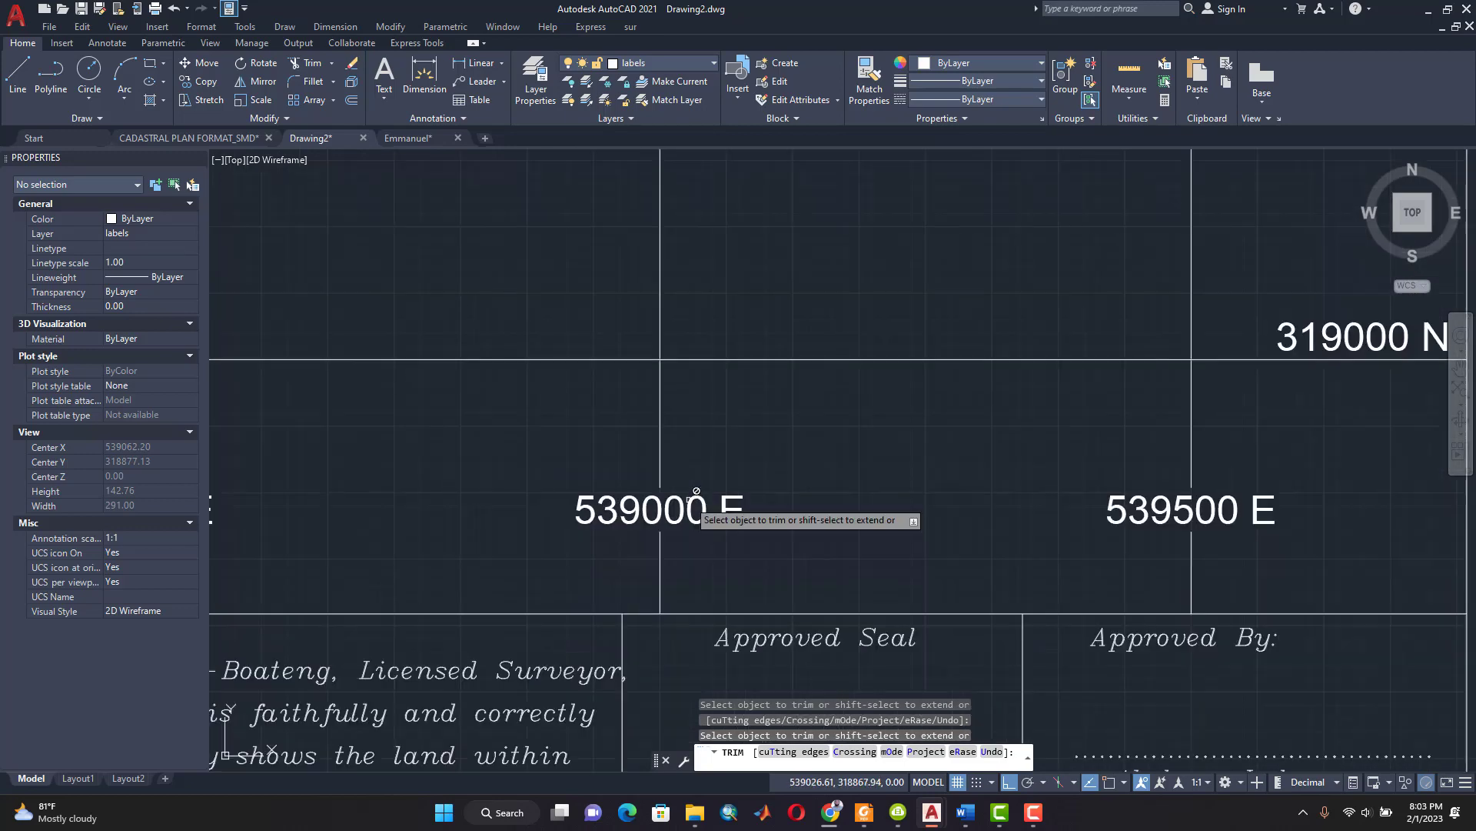
Step: Trim the vertical grid line crossing the 538500 E label above the surveyor's certification, and end the trimming
{"action": "scroll", "coordinate": [467, 501], "scroll_direction": "up", "scroll_amount": 3}
{"action": "scroll", "coordinate": [469, 507], "scroll_direction": "up", "scroll_amount": 8}
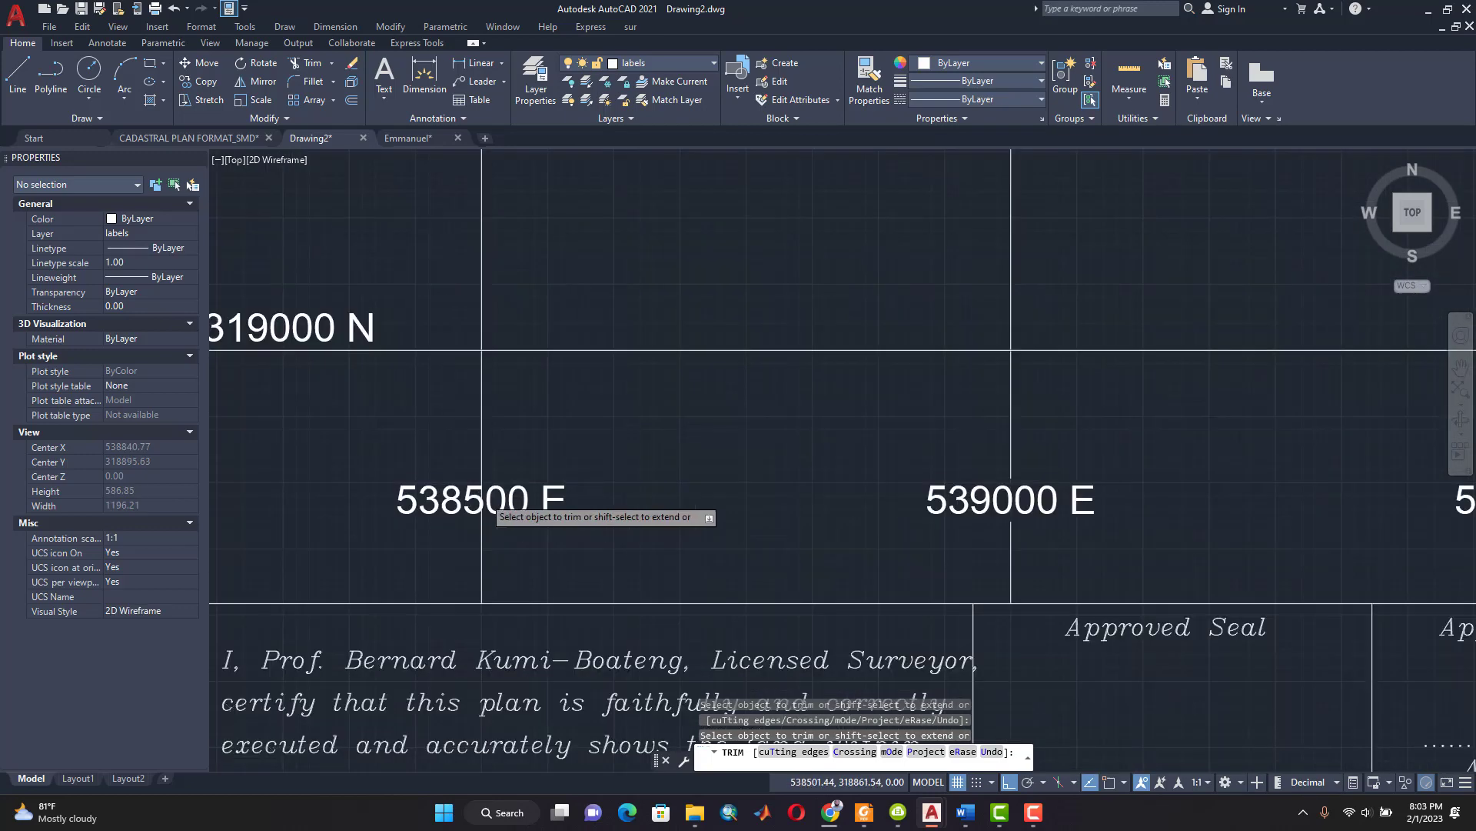
{"action": "left_click", "coordinate": [477, 490]}
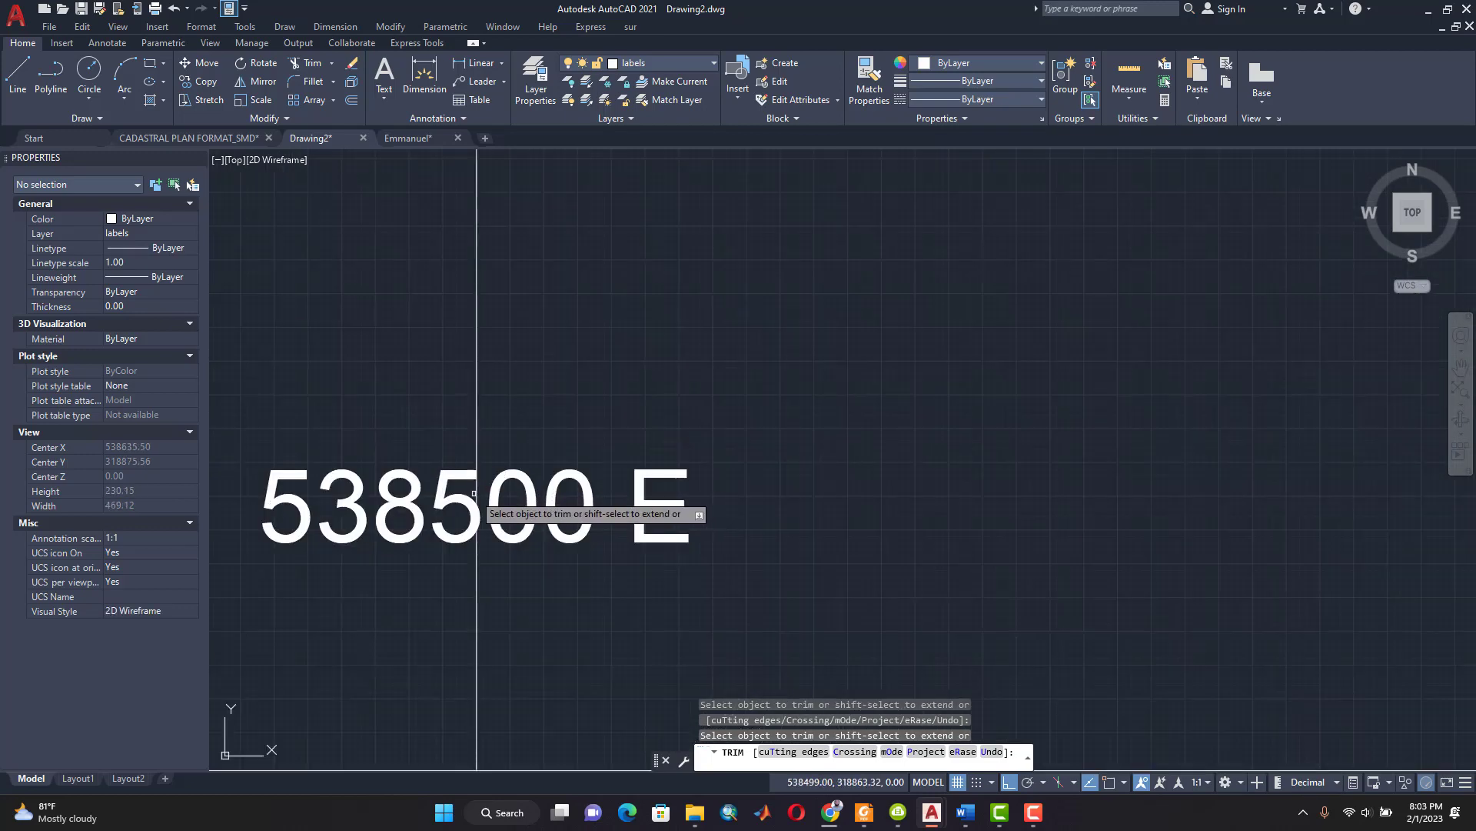
{"action": "scroll", "coordinate": [711, 486], "scroll_direction": "down", "scroll_amount": 6}
{"action": "scroll", "coordinate": [717, 484], "scroll_direction": "down", "scroll_amount": 2}
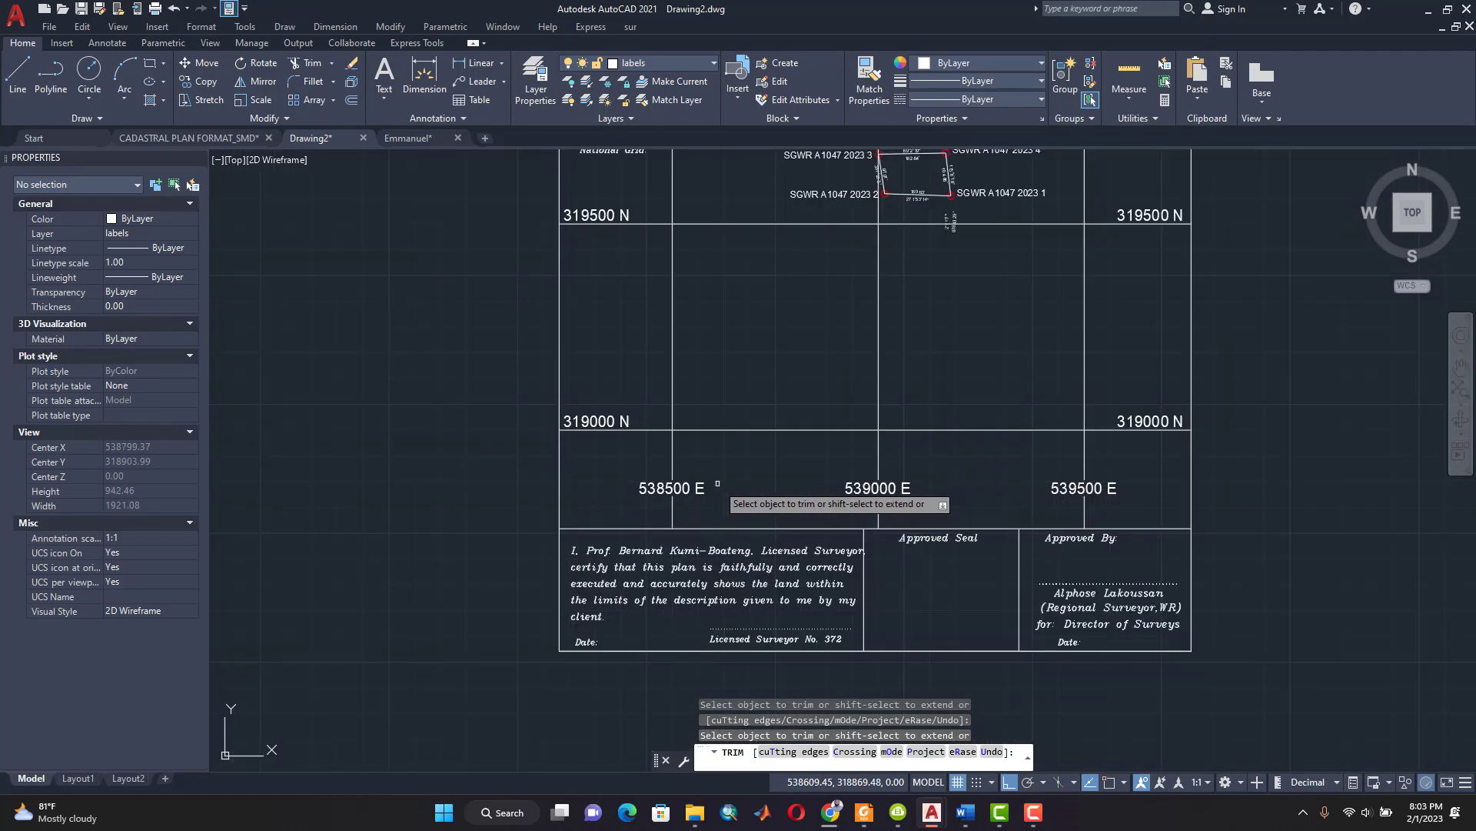
{"action": "scroll", "coordinate": [750, 504], "scroll_direction": "down", "scroll_amount": 4}
{"action": "scroll", "coordinate": [846, 277], "scroll_direction": "up", "scroll_amount": 2}
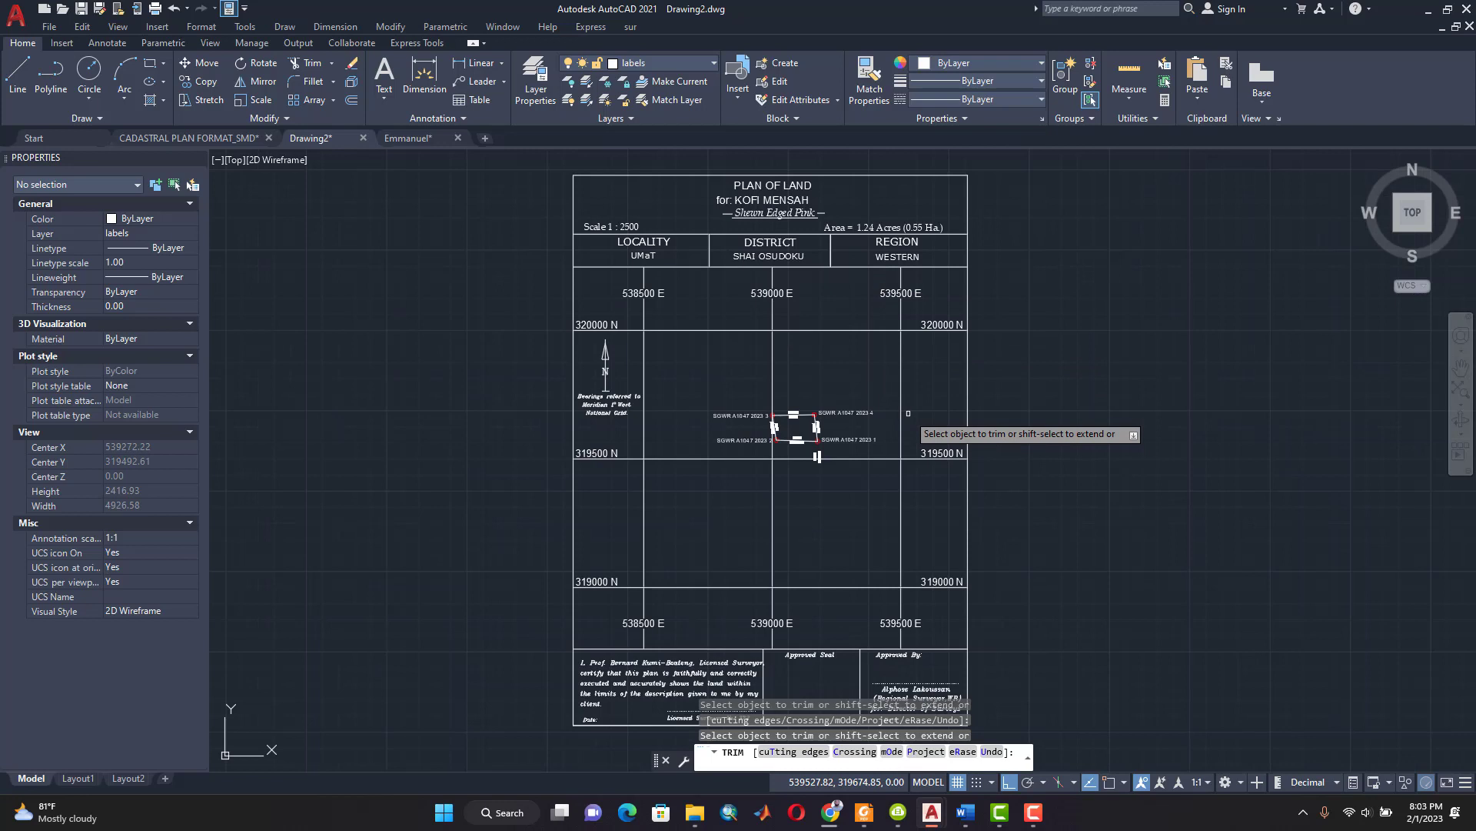
{"action": "key", "text": "Escape"}
{"action": "key", "text": "Escape"}
{"action": "key", "text": "Escape"}
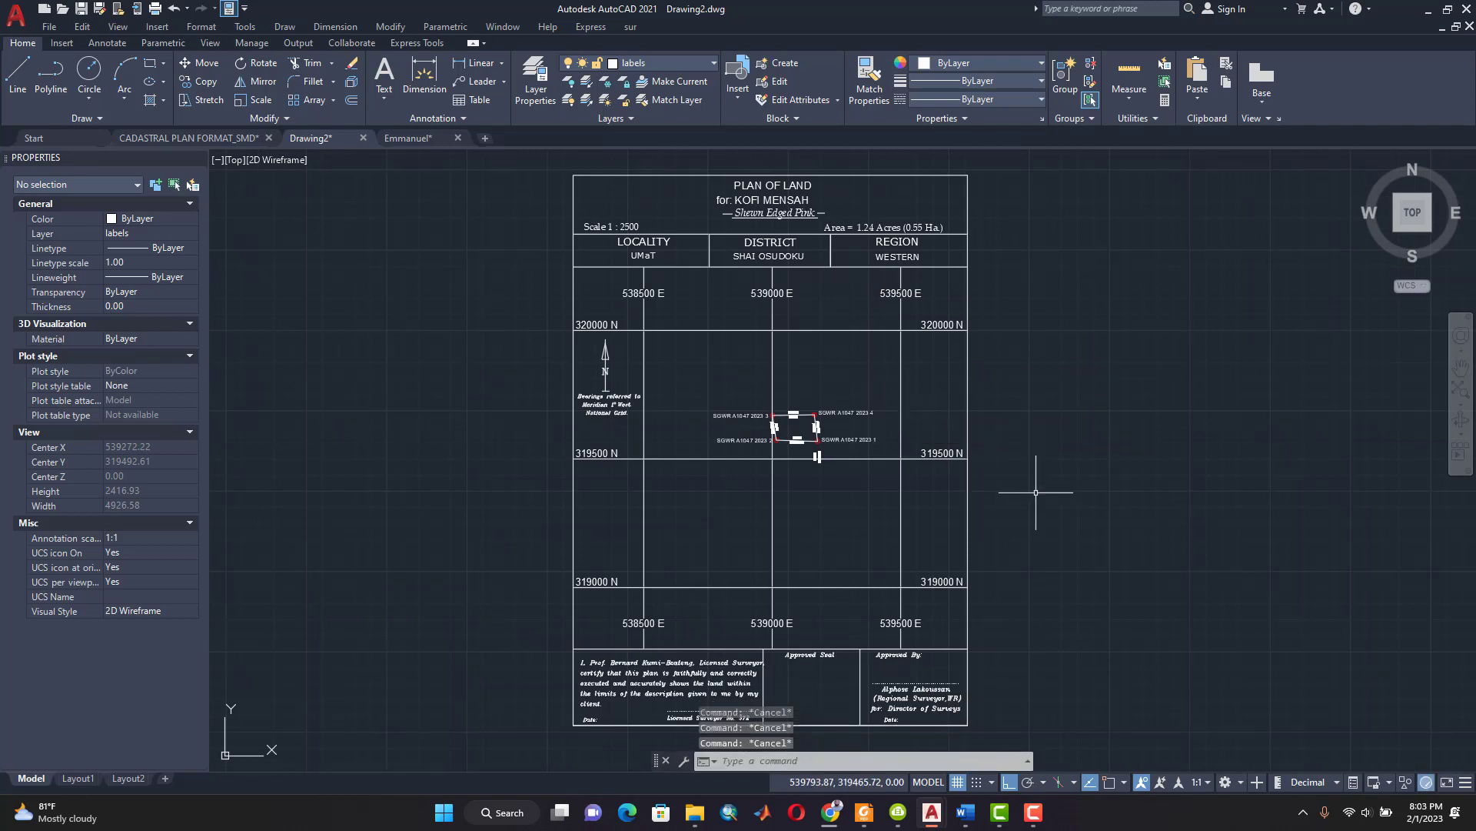
Step: Examine the land plan sheet and its "Approved By" signature block
{"action": "scroll", "coordinate": [1005, 484], "scroll_direction": "down", "scroll_amount": 2}
{"action": "middle_click_drag", "start_coordinate": [921, 517], "coordinate": [918, 461]}
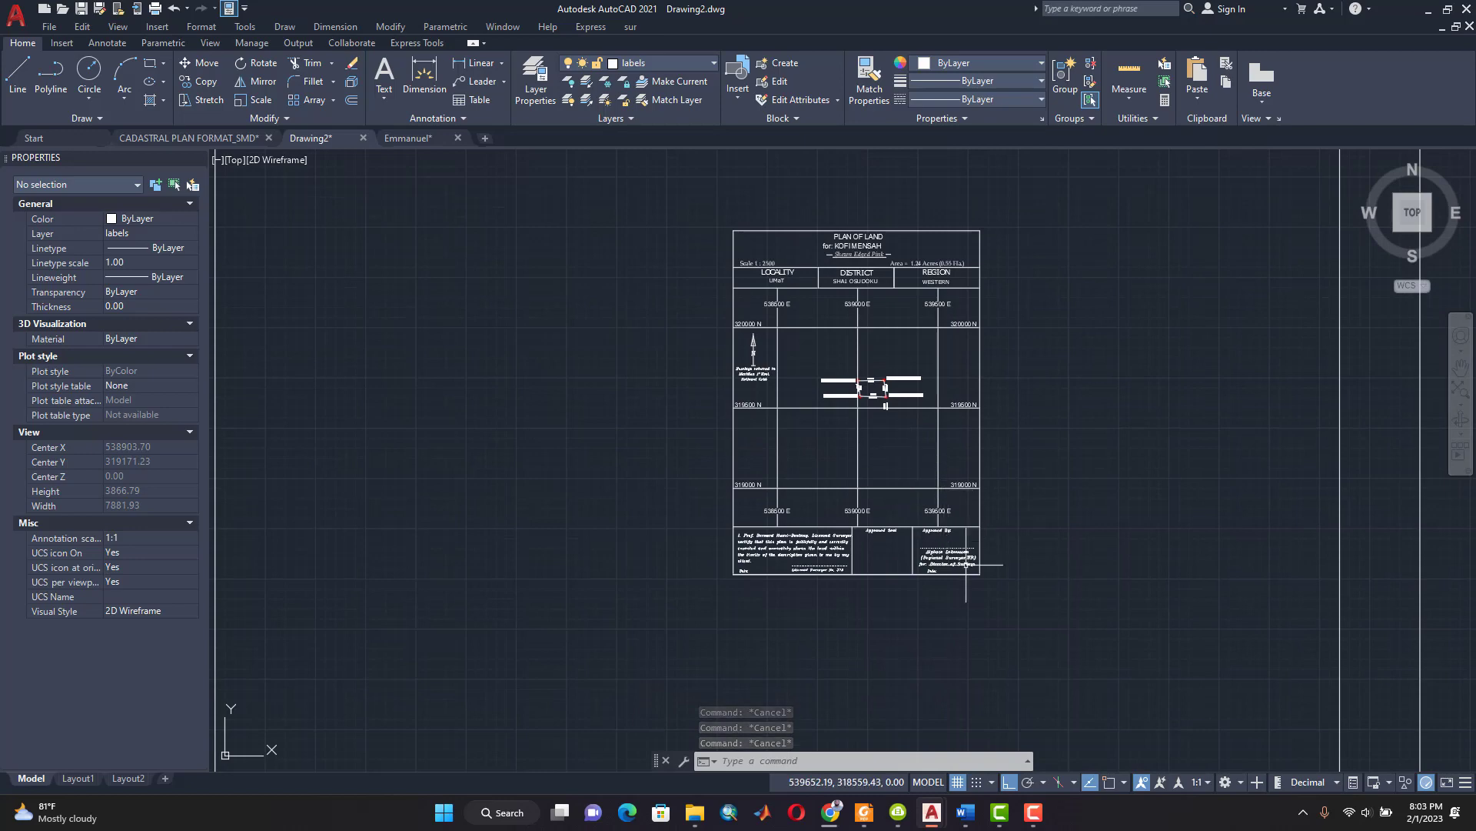
{"action": "scroll", "coordinate": [942, 555], "scroll_direction": "up", "scroll_amount": 6}
{"action": "scroll", "coordinate": [940, 514], "scroll_direction": "up", "scroll_amount": 2}
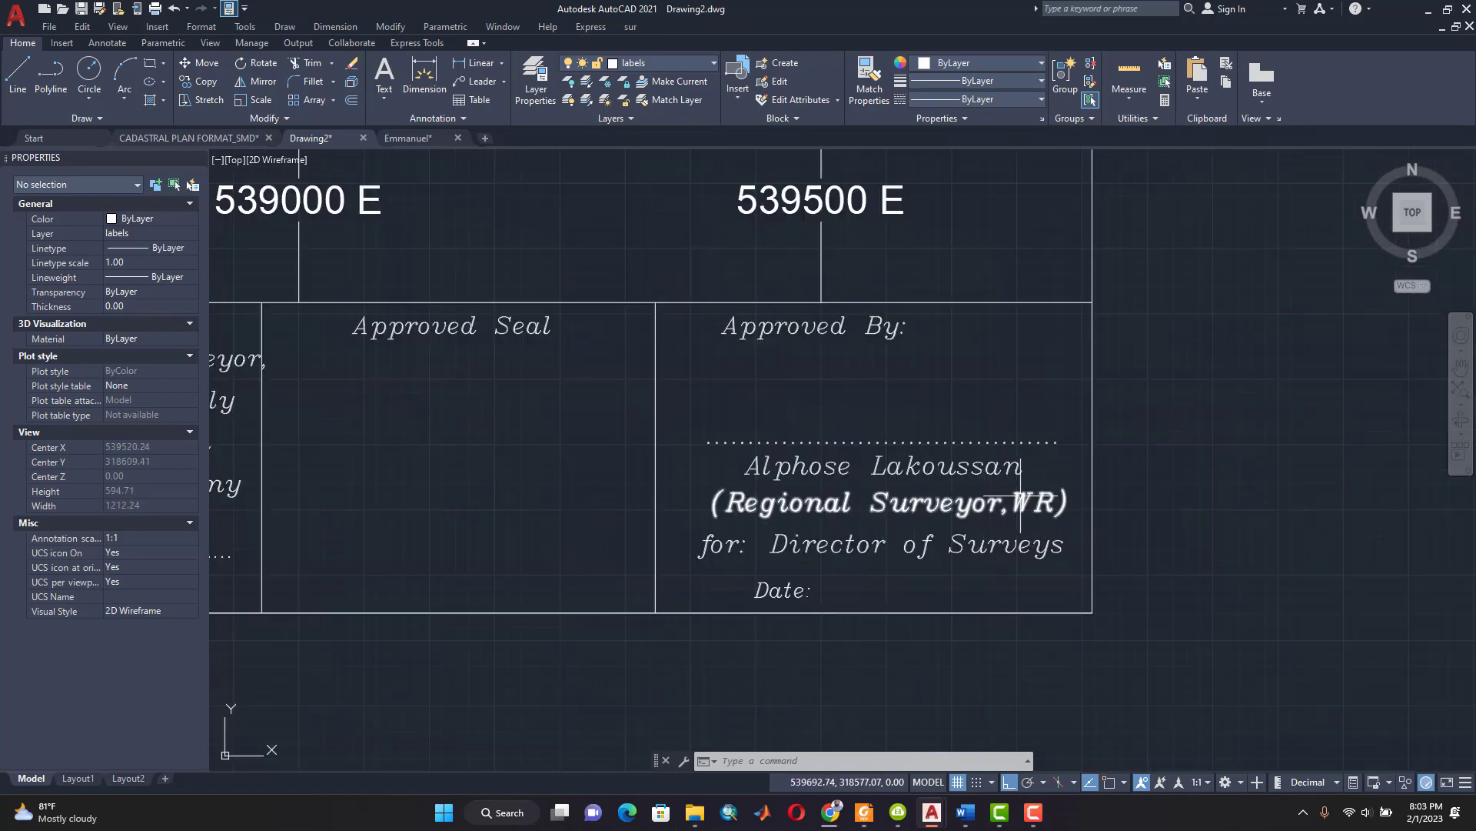
{"action": "scroll", "coordinate": [1048, 506], "scroll_direction": "down", "scroll_amount": 8}
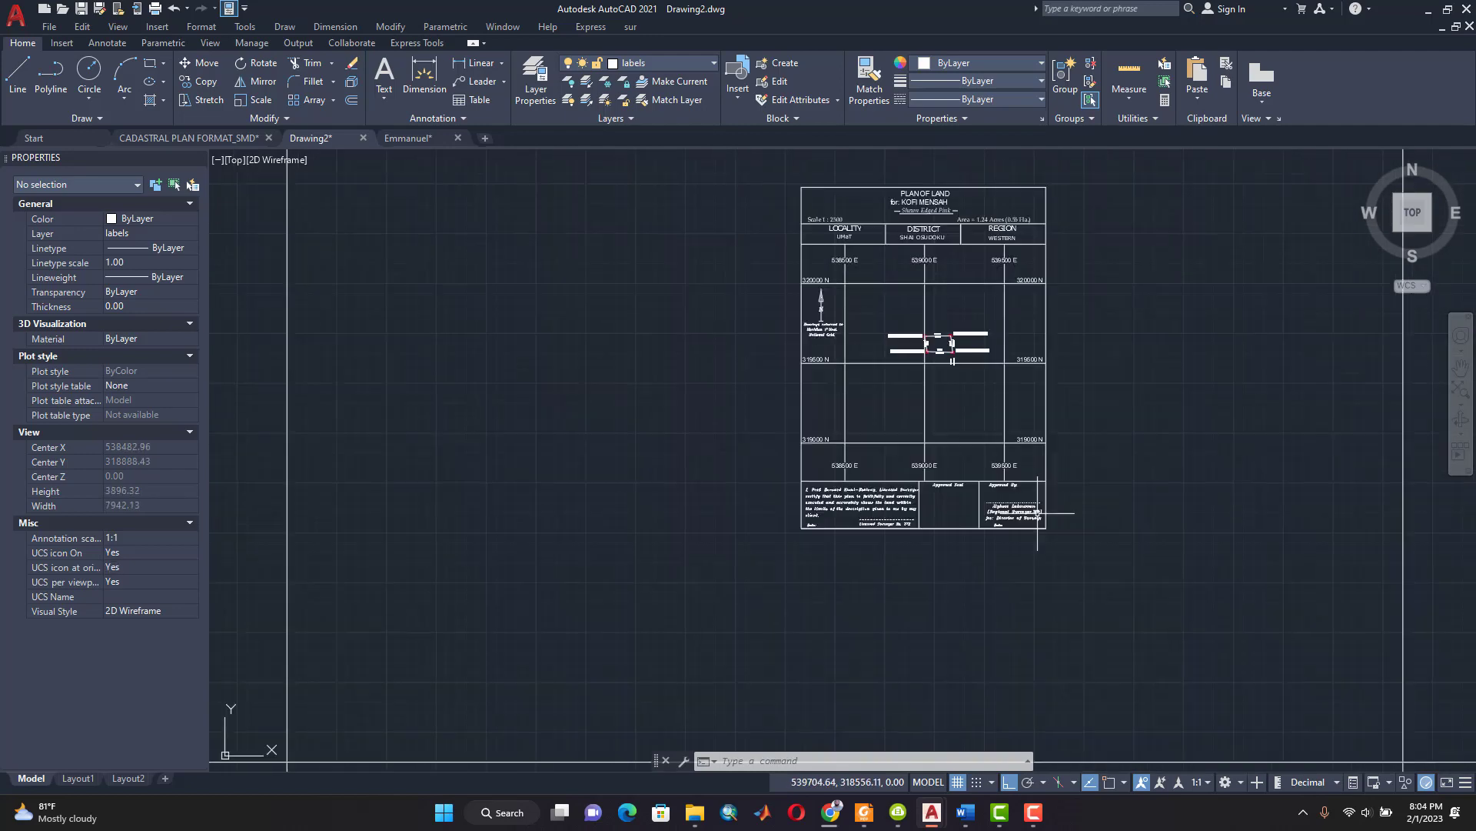
{"action": "middle_click_drag", "start_coordinate": [979, 435], "coordinate": [836, 489]}
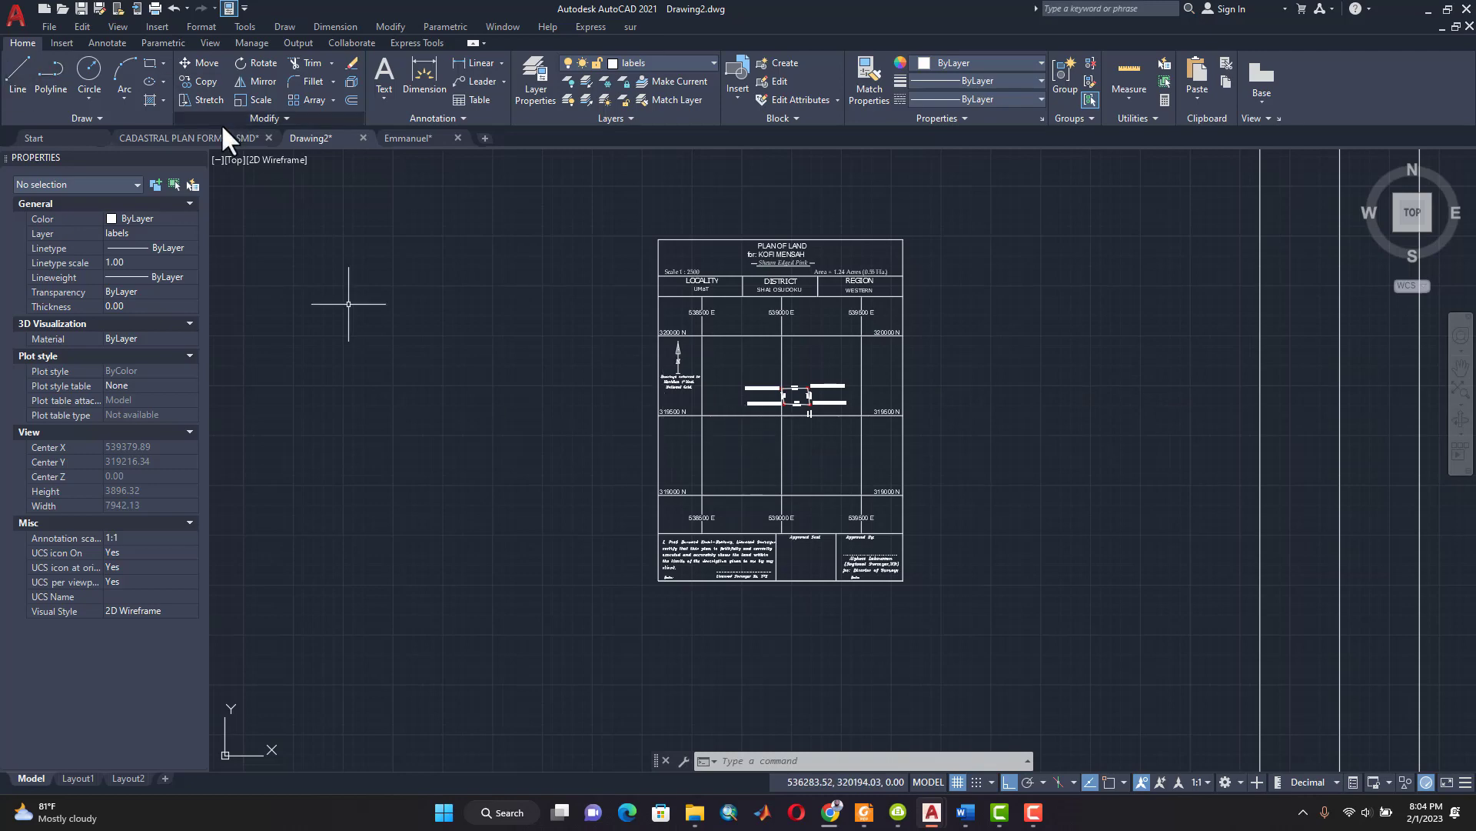
Step: Examine the sample Cartesian Coordinates, Beacon Index and Plan Data tables in the CADASTRAL PLAN FORMAT_SMD drawing
{"action": "left_click", "coordinate": [196, 137]}
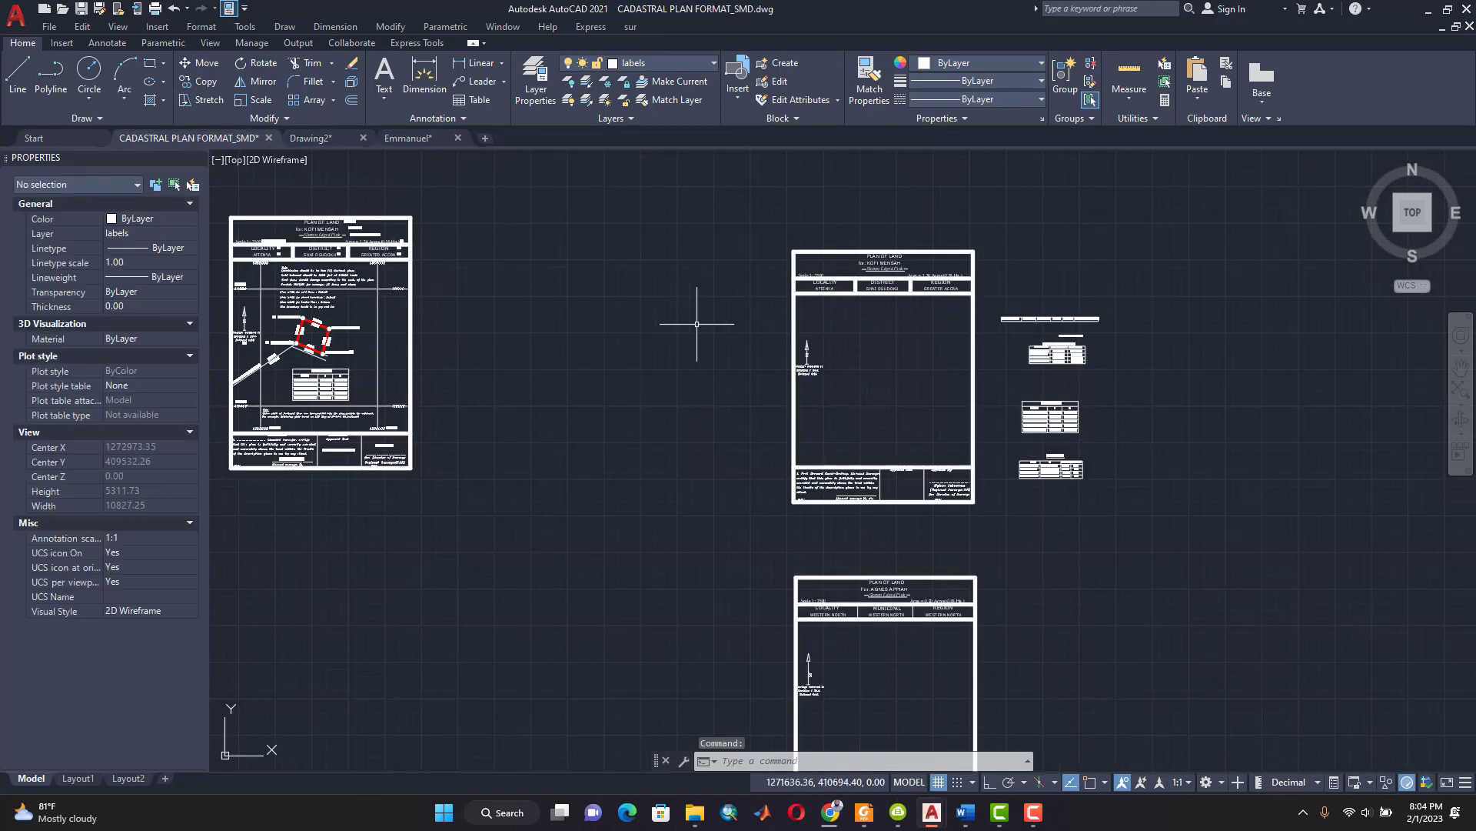
{"action": "scroll", "coordinate": [980, 342], "scroll_direction": "up", "scroll_amount": 8}
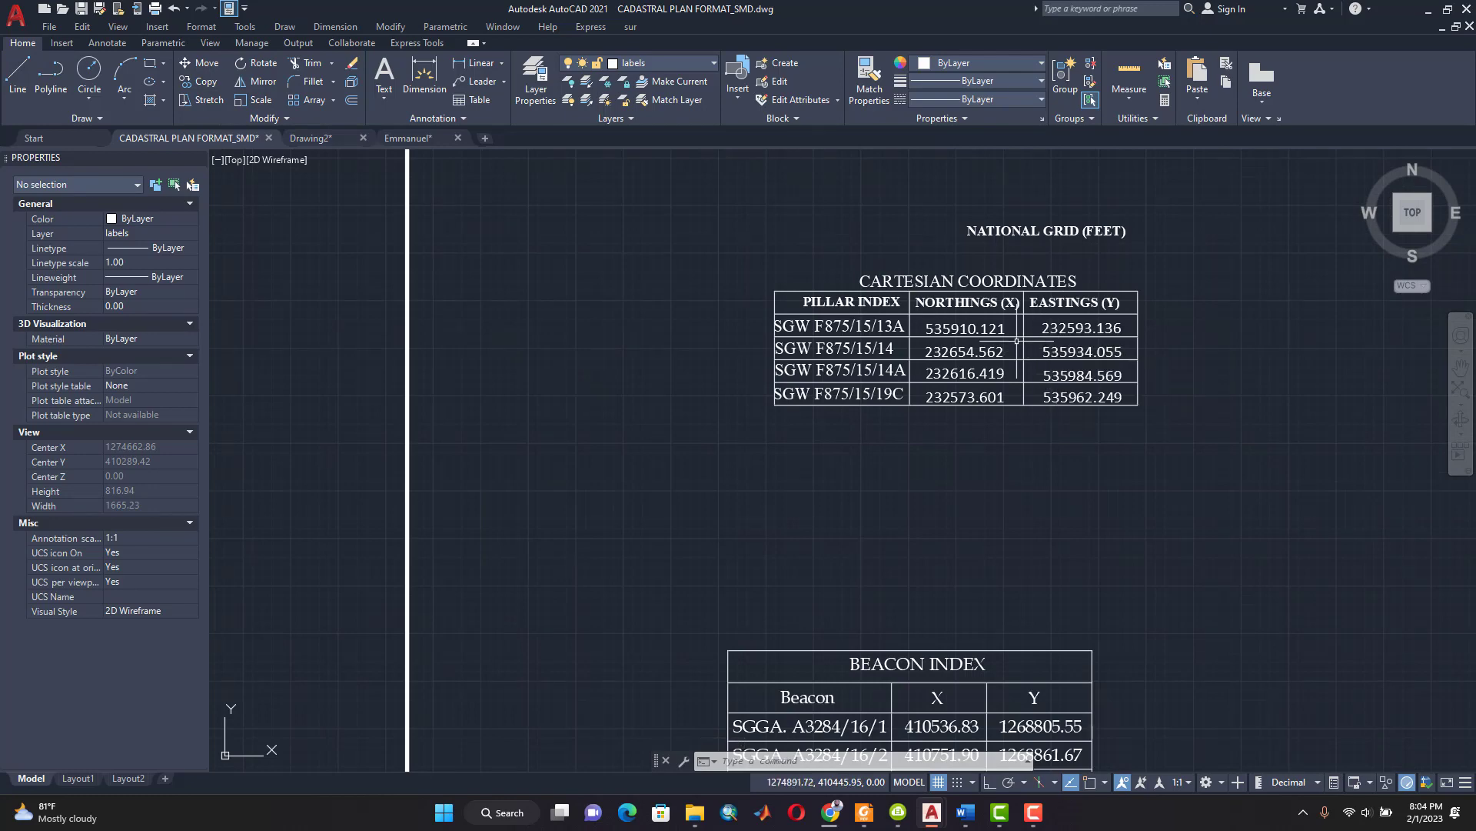
{"action": "scroll", "coordinate": [1017, 343], "scroll_direction": "down", "scroll_amount": 4}
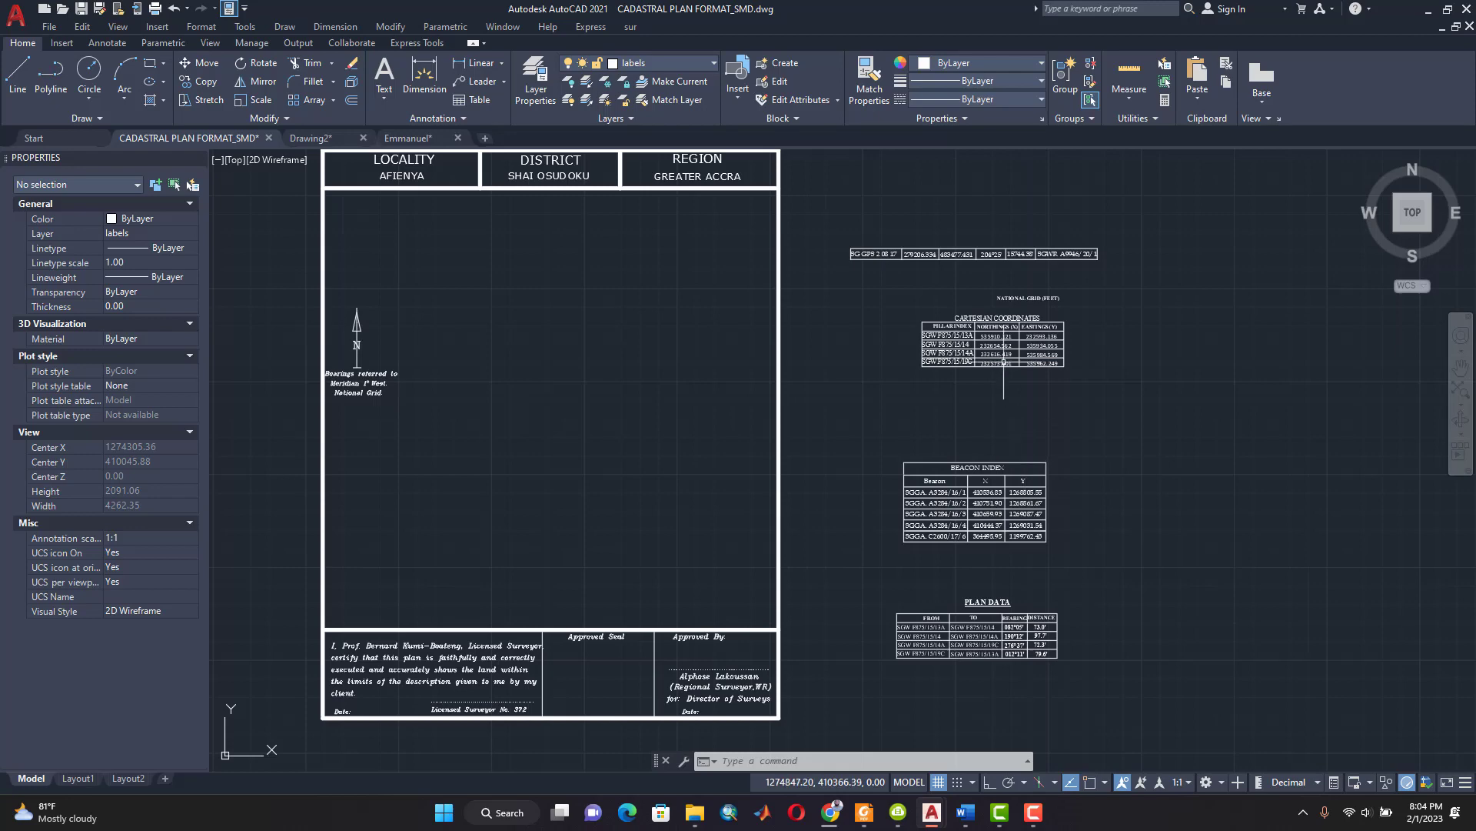
{"action": "scroll", "coordinate": [1009, 347], "scroll_direction": "up", "scroll_amount": 4}
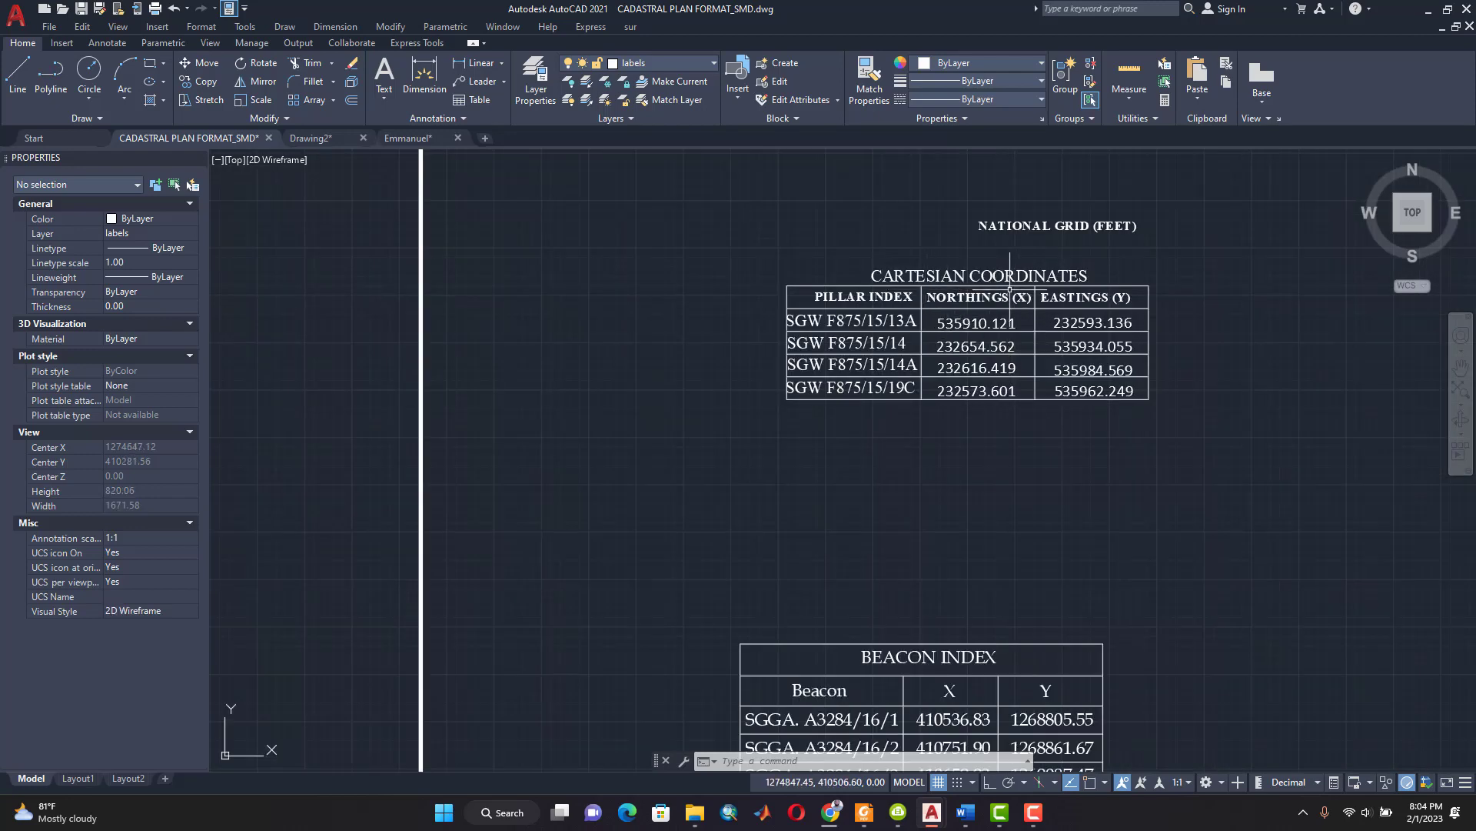
{"action": "scroll", "coordinate": [1071, 296], "scroll_direction": "down", "scroll_amount": 4}
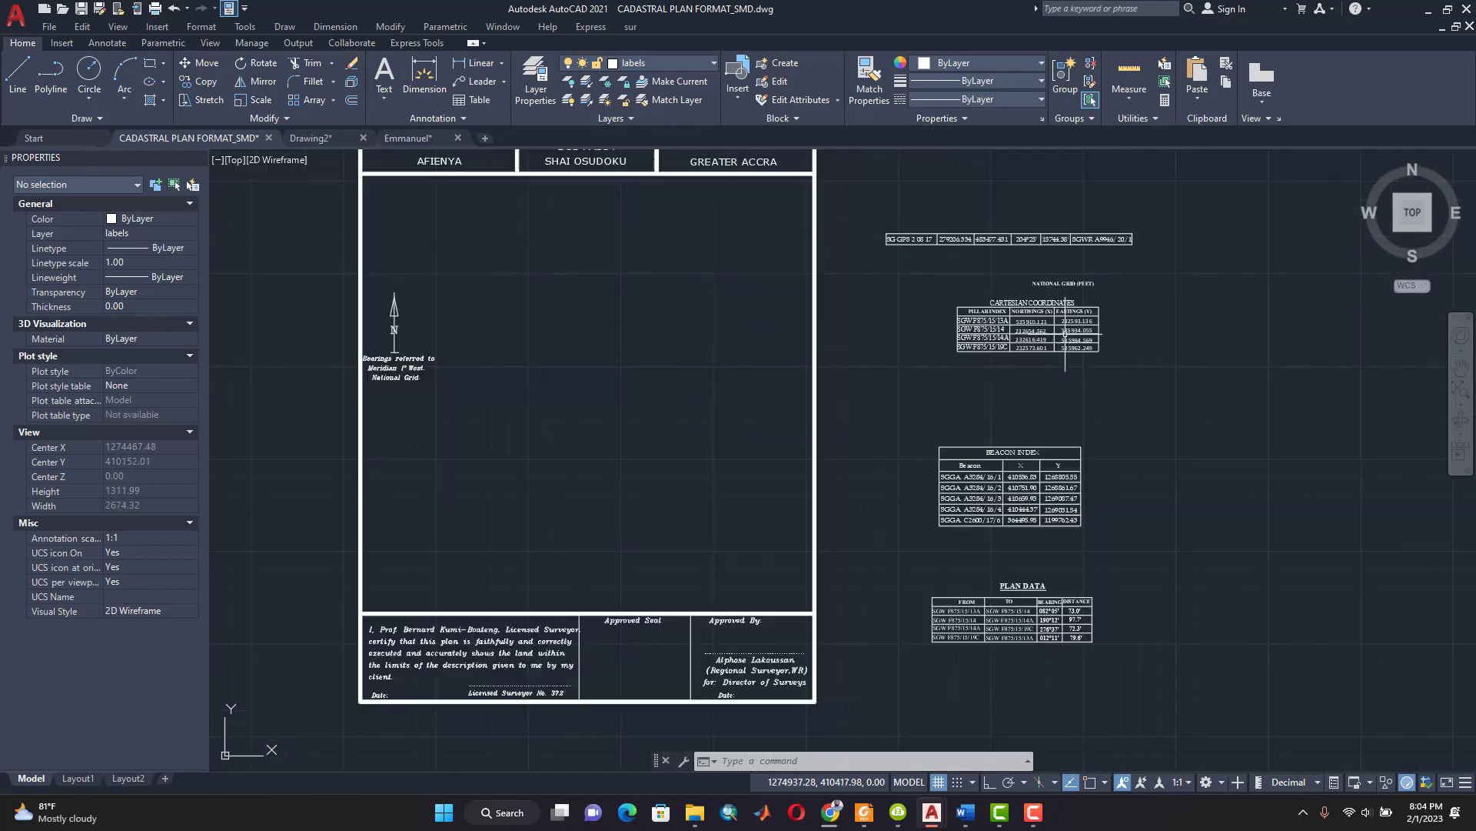
{"action": "scroll", "coordinate": [1019, 467], "scroll_direction": "up", "scroll_amount": 4}
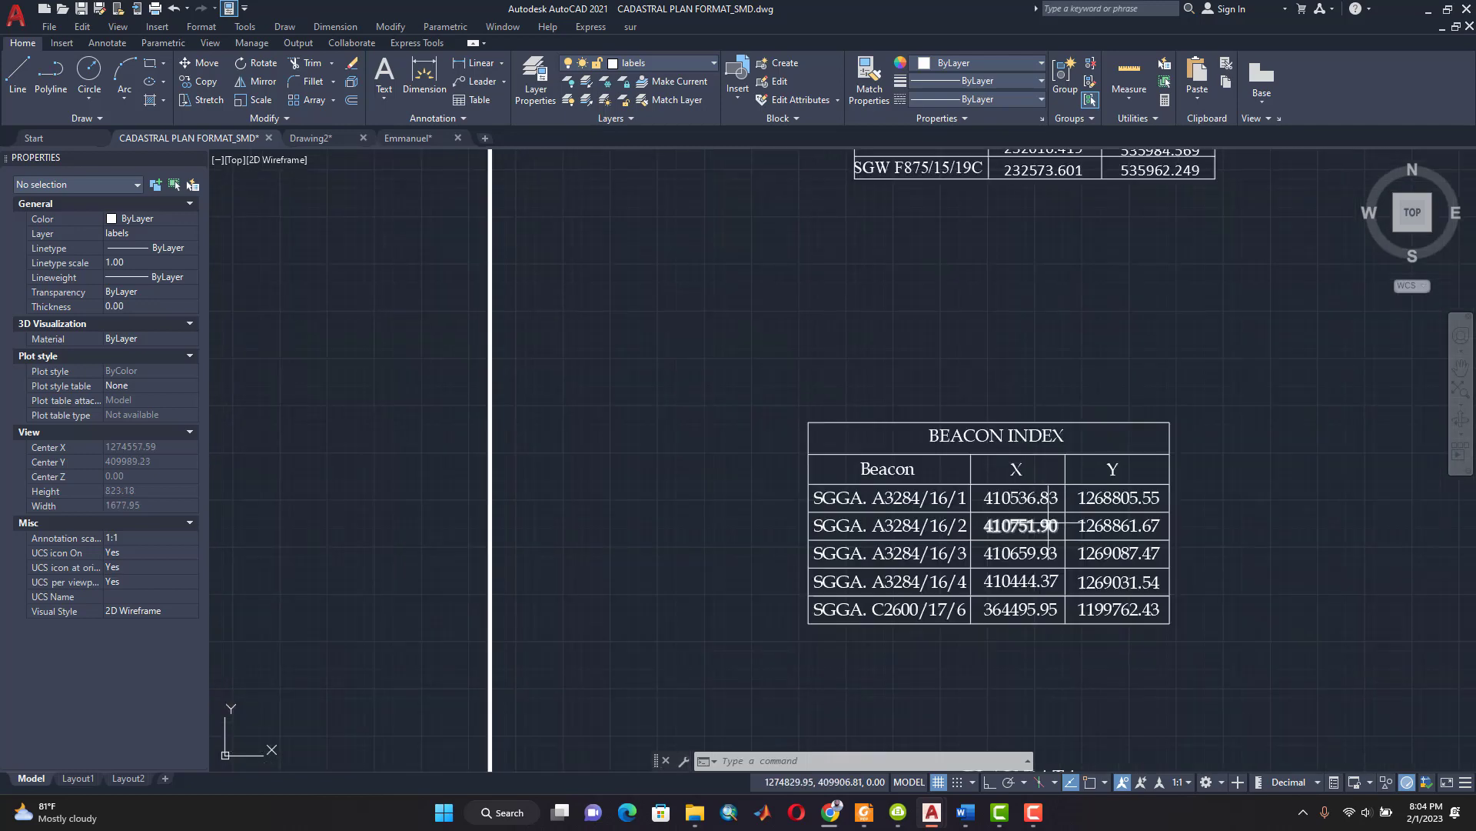
{"action": "scroll", "coordinate": [1040, 388], "scroll_direction": "down", "scroll_amount": 2}
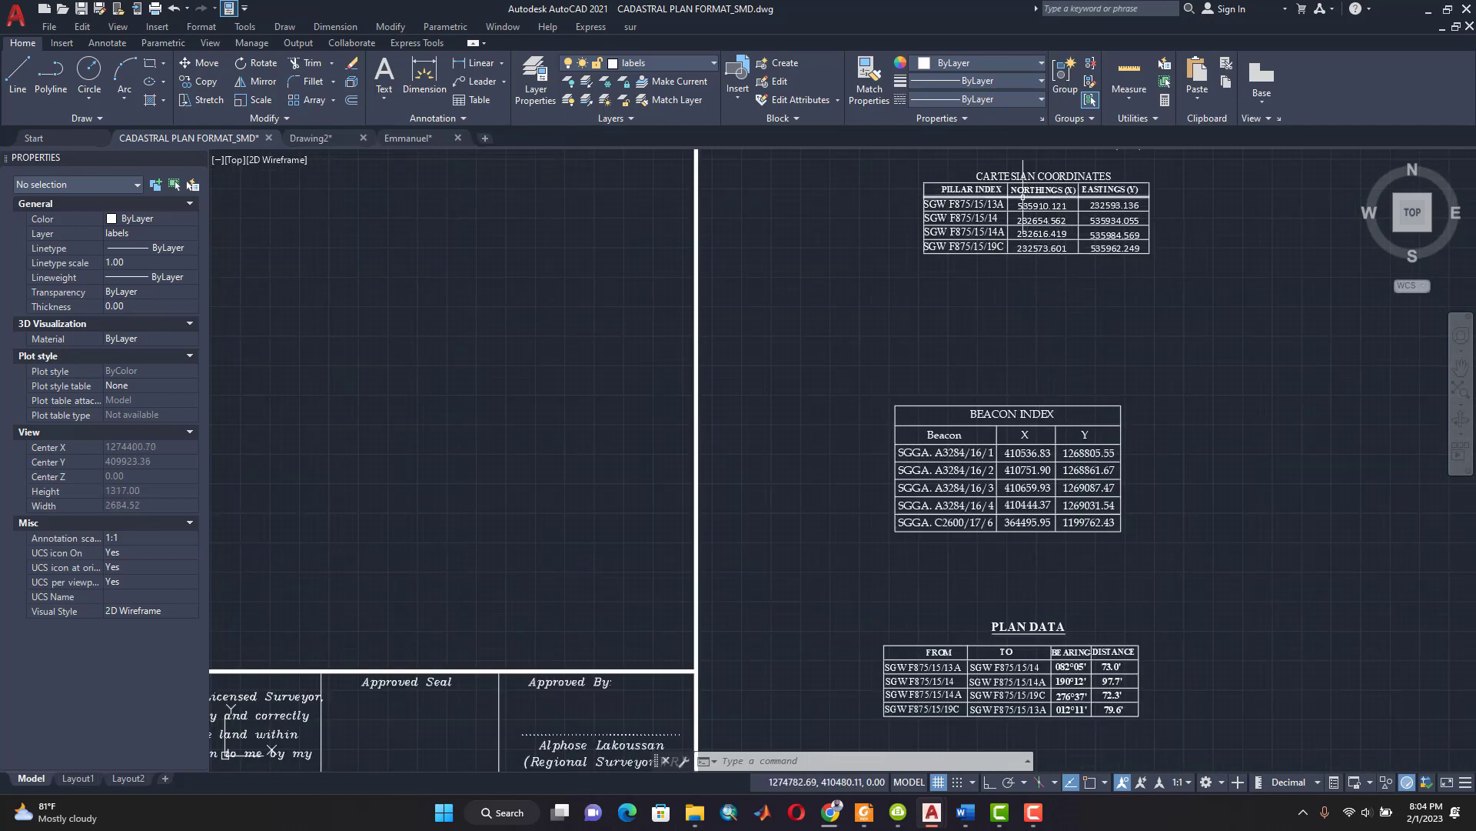
{"action": "scroll", "coordinate": [1022, 196], "scroll_direction": "down", "scroll_amount": 1}
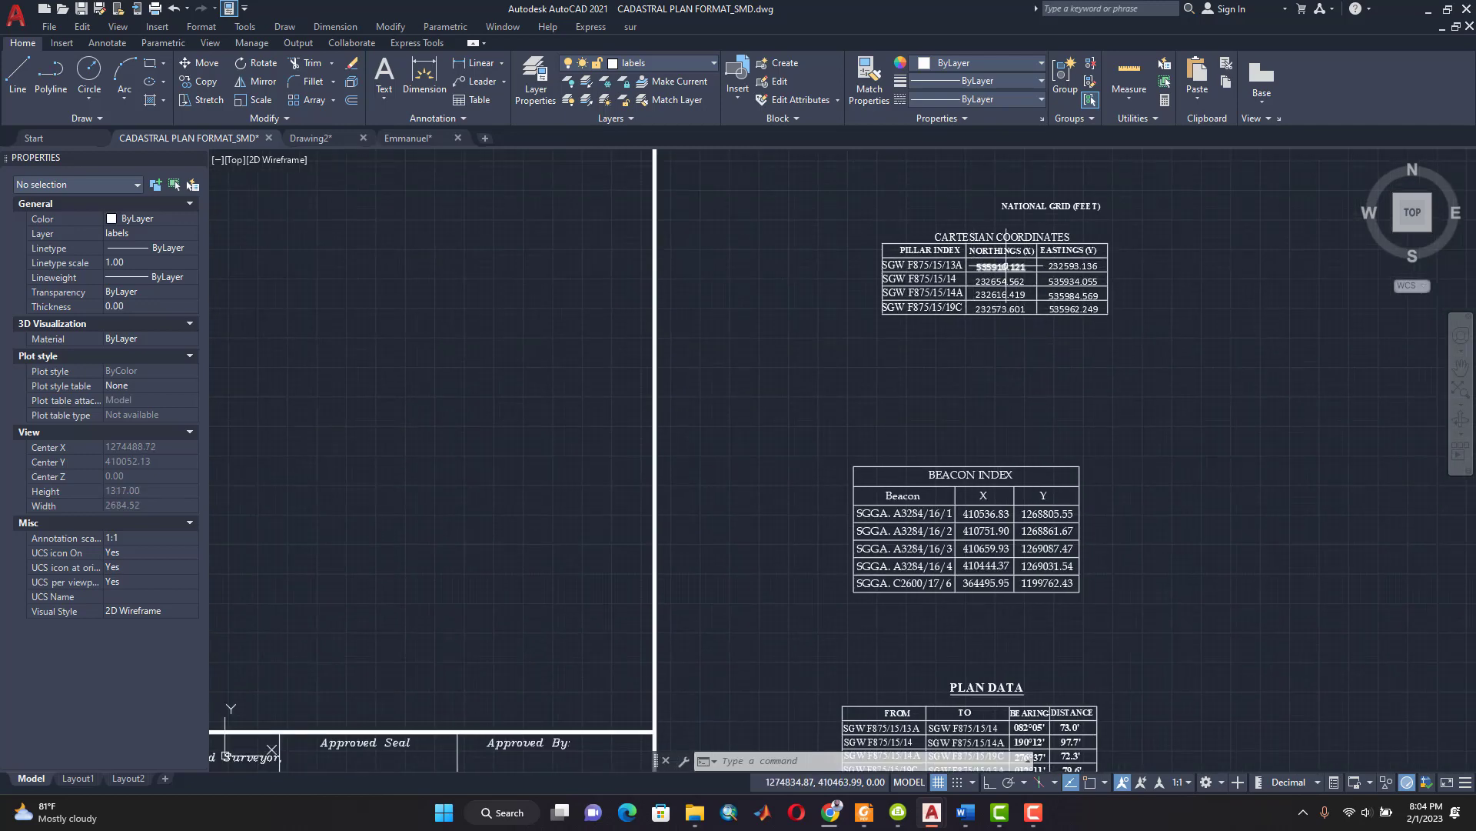
{"action": "scroll", "coordinate": [1009, 264], "scroll_direction": "up", "scroll_amount": 3}
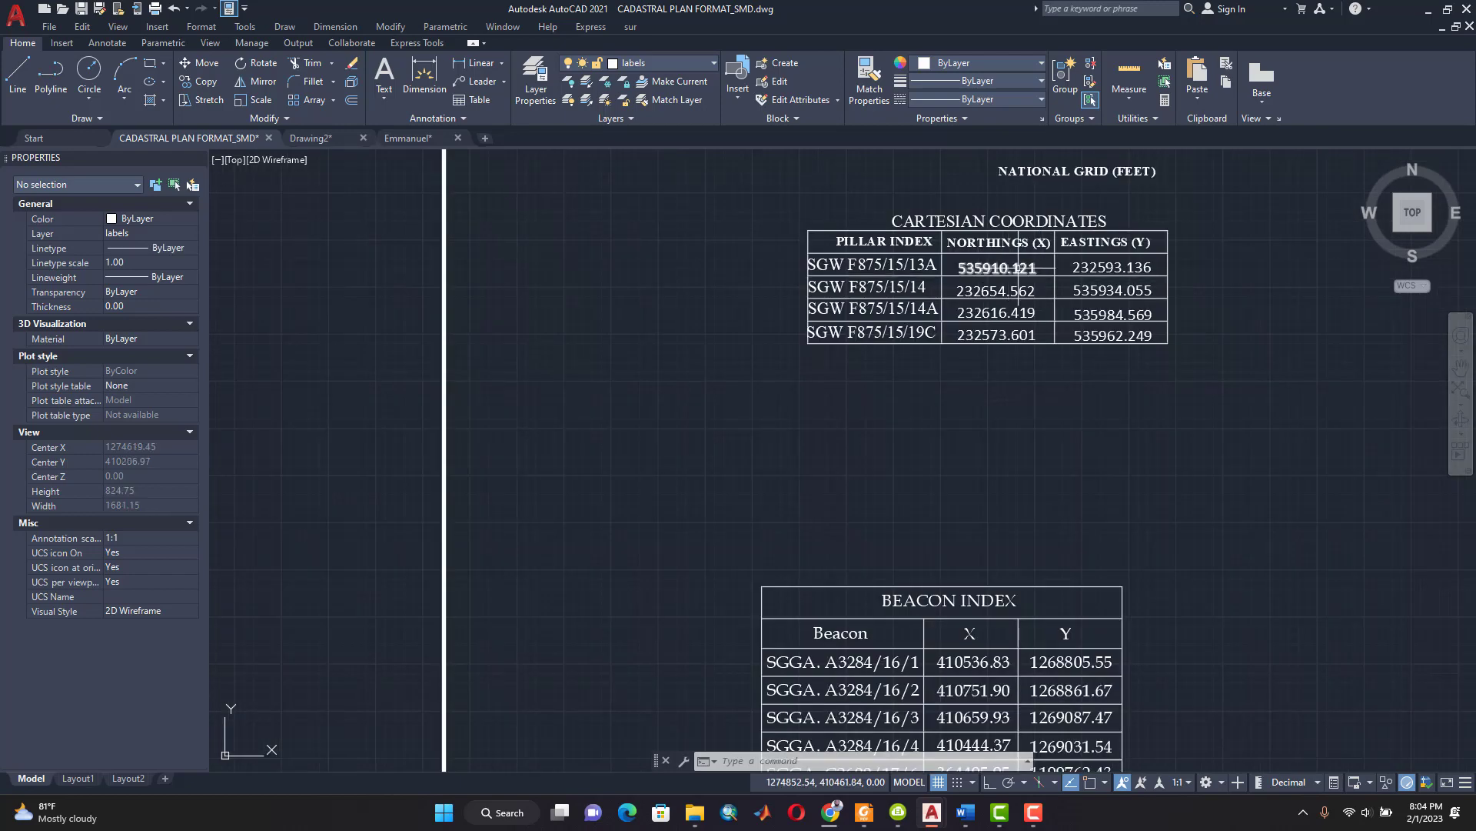
{"action": "scroll", "coordinate": [955, 300], "scroll_direction": "down", "scroll_amount": 2}
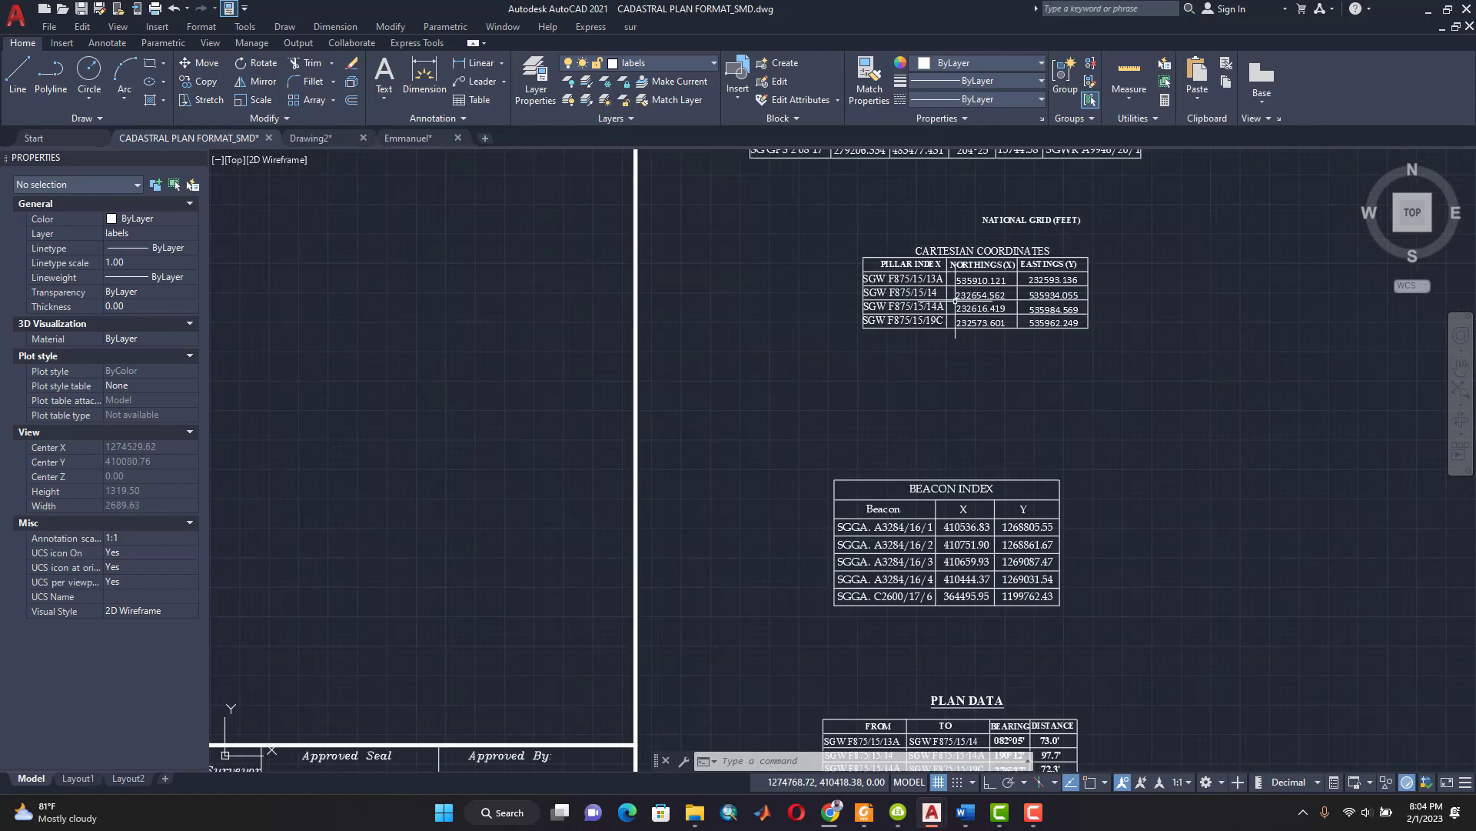
{"action": "middle_click_drag", "start_coordinate": [981, 589], "coordinate": [926, 522]}
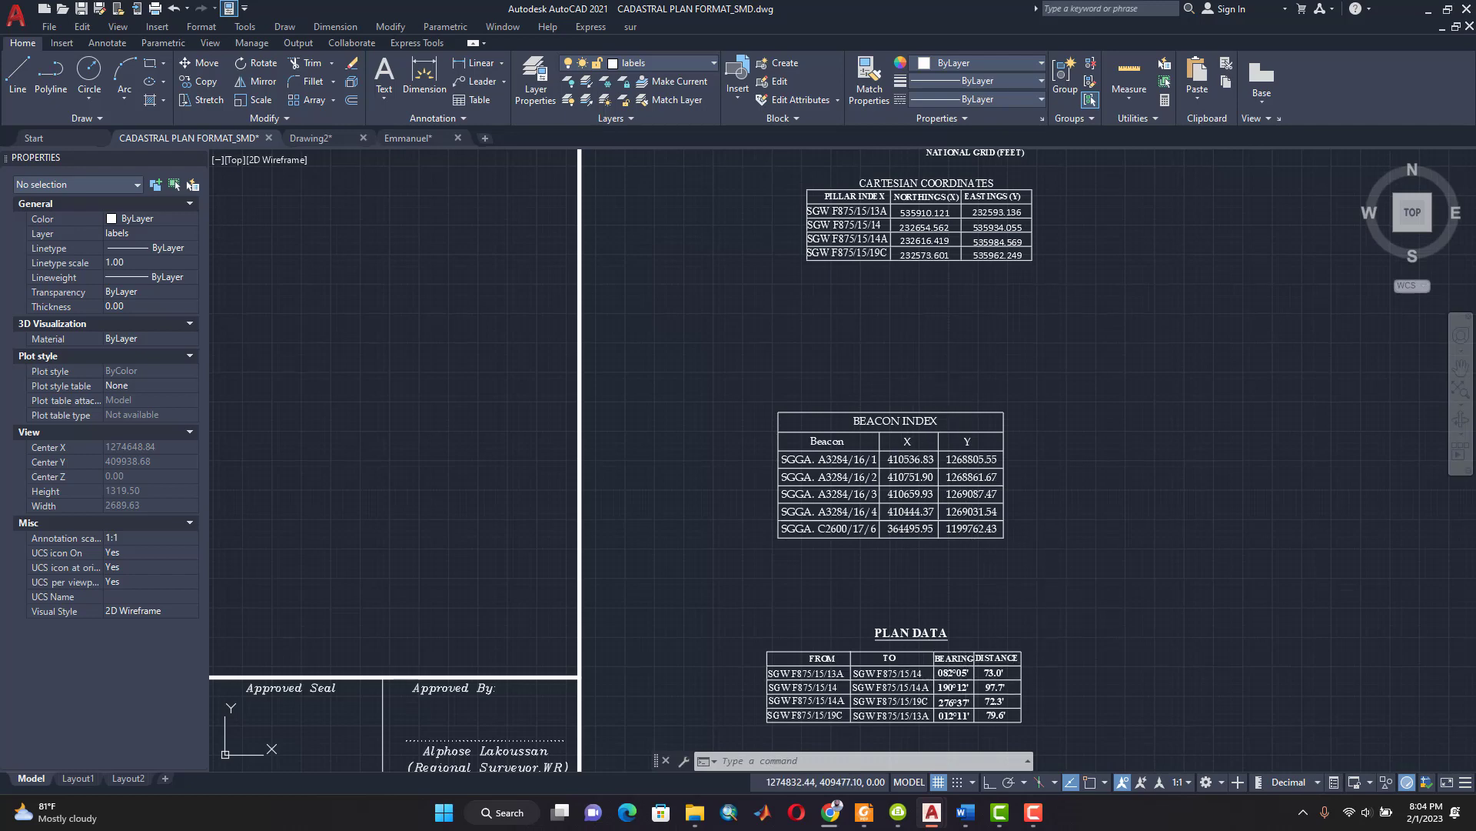
{"action": "middle_click_drag", "start_coordinate": [1011, 659], "coordinate": [973, 458]}
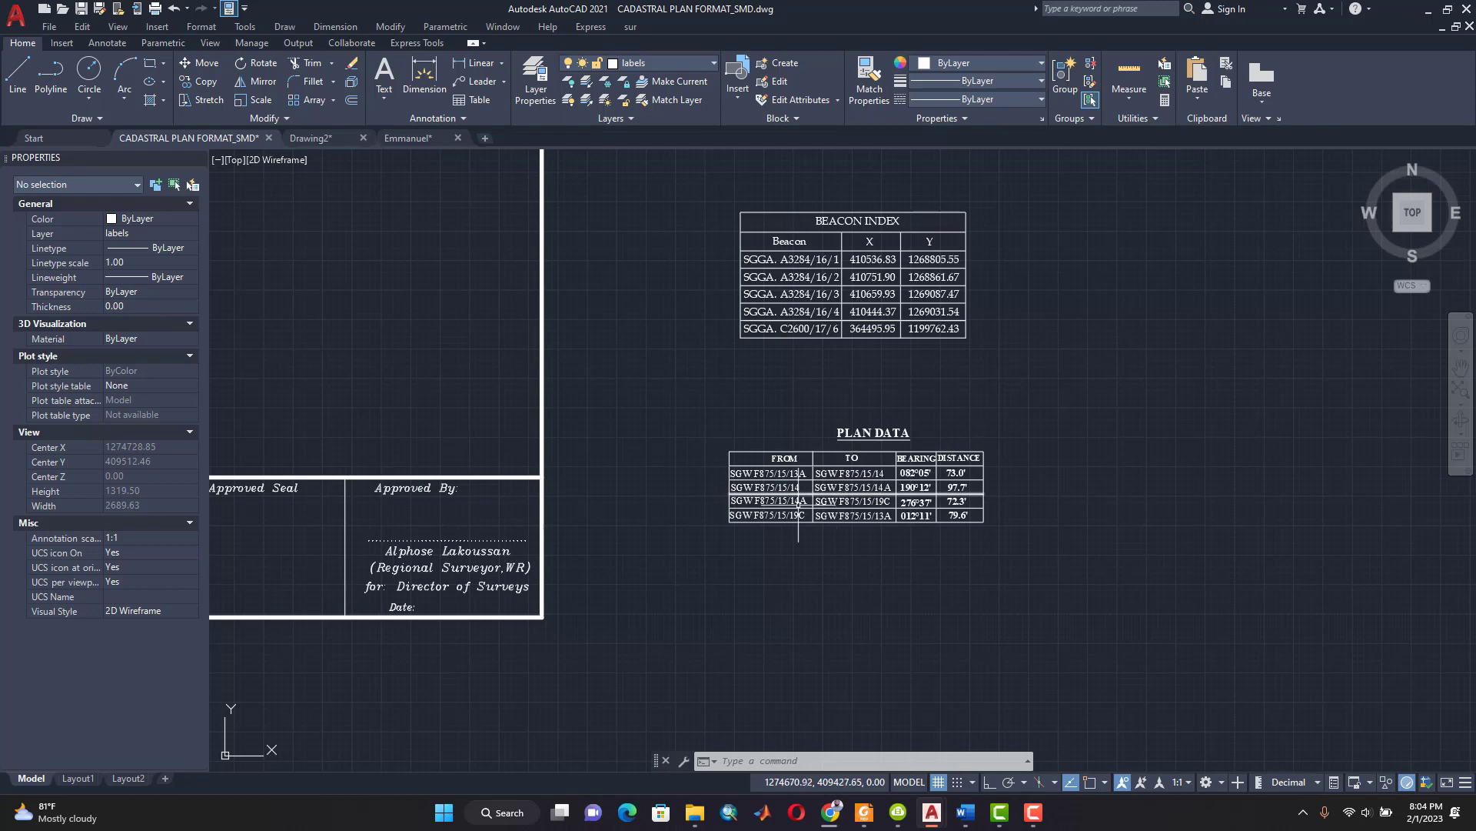
{"action": "scroll", "coordinate": [988, 469], "scroll_direction": "up", "scroll_amount": 2}
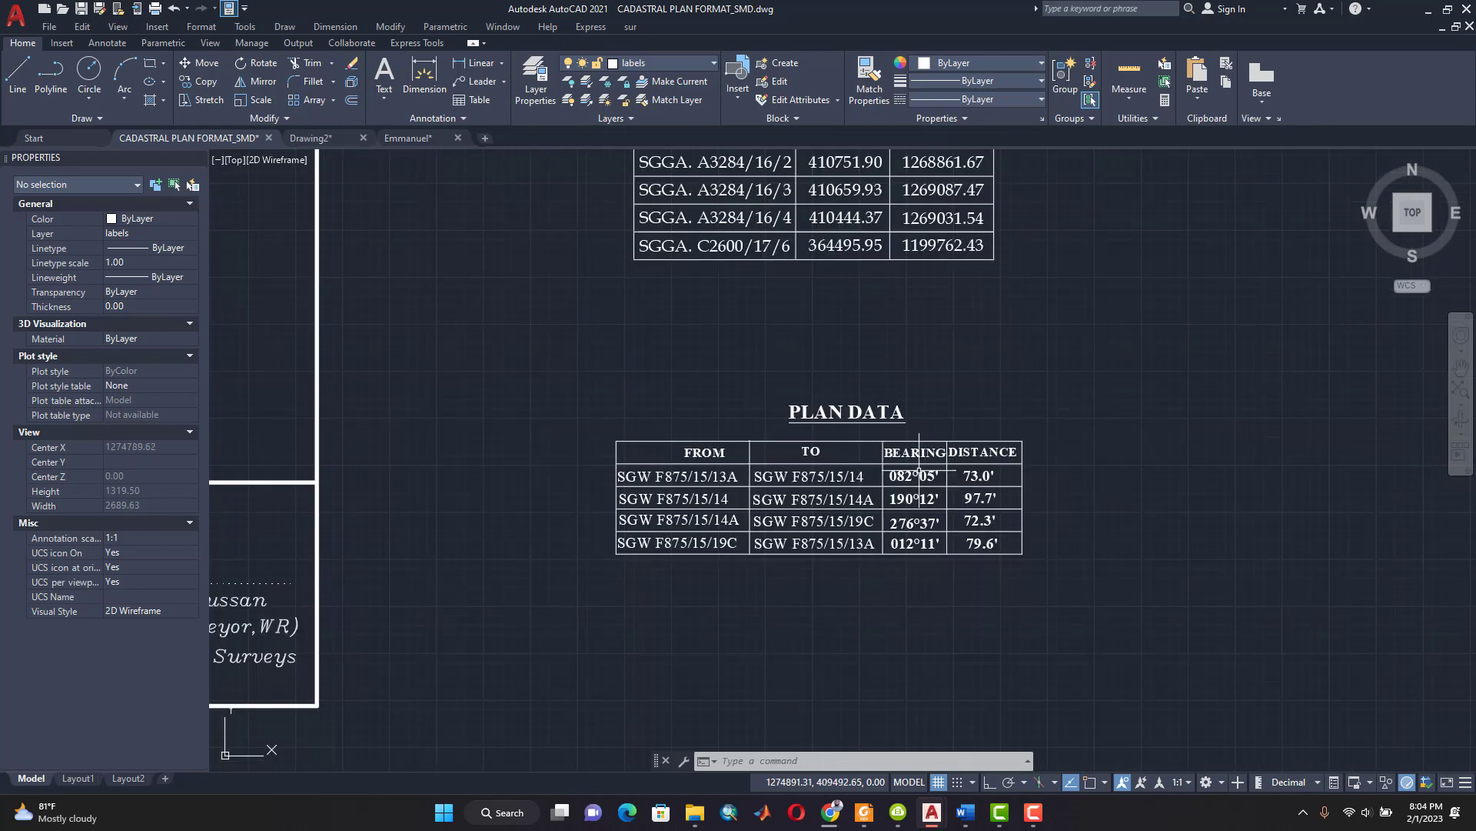
{"action": "scroll", "coordinate": [988, 469], "scroll_direction": "down", "scroll_amount": 2}
{"action": "scroll", "coordinate": [933, 463], "scroll_direction": "down", "scroll_amount": 8}
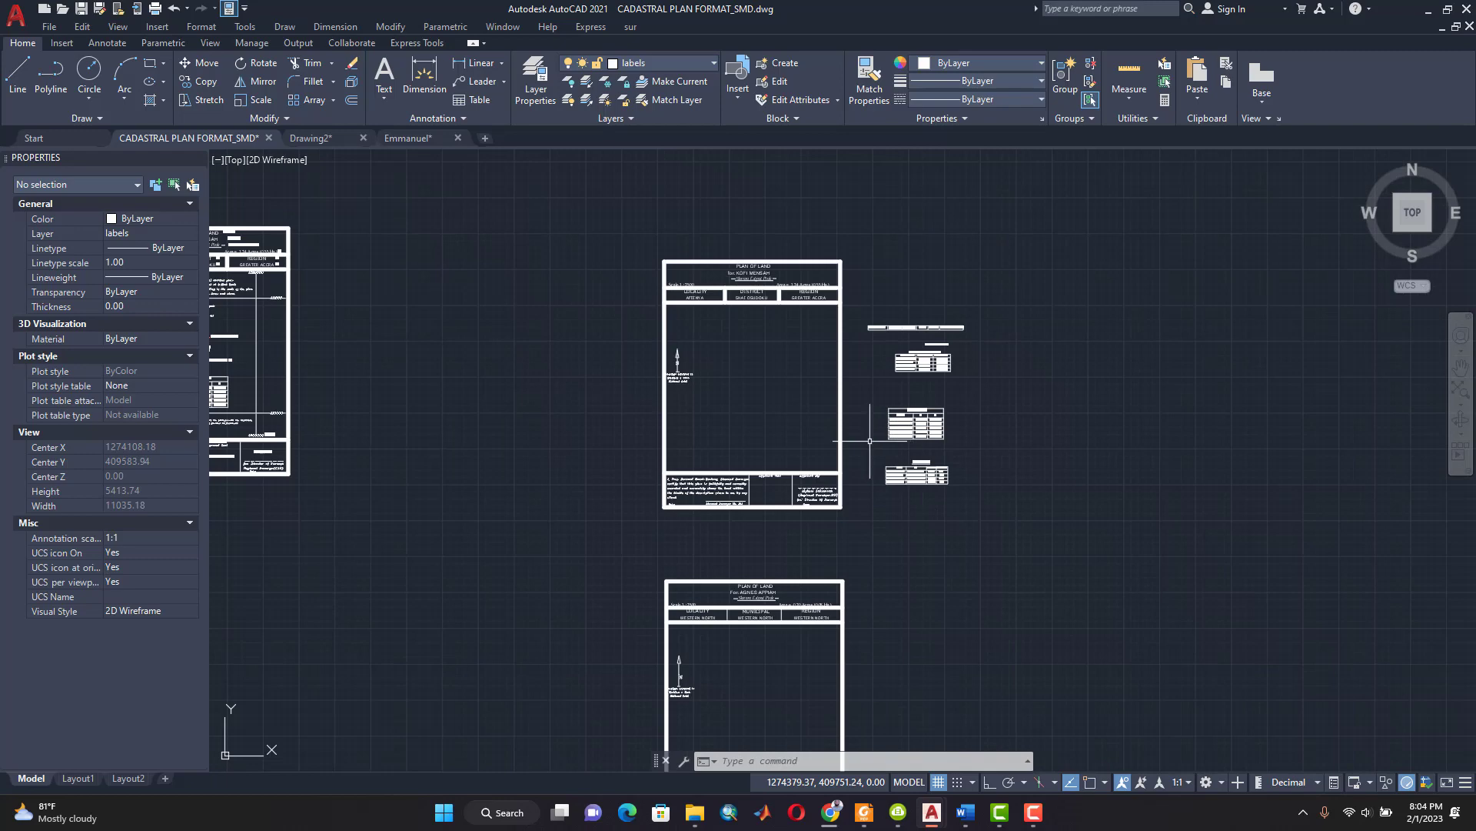
{"action": "scroll", "coordinate": [776, 428], "scroll_direction": "down", "scroll_amount": 4}
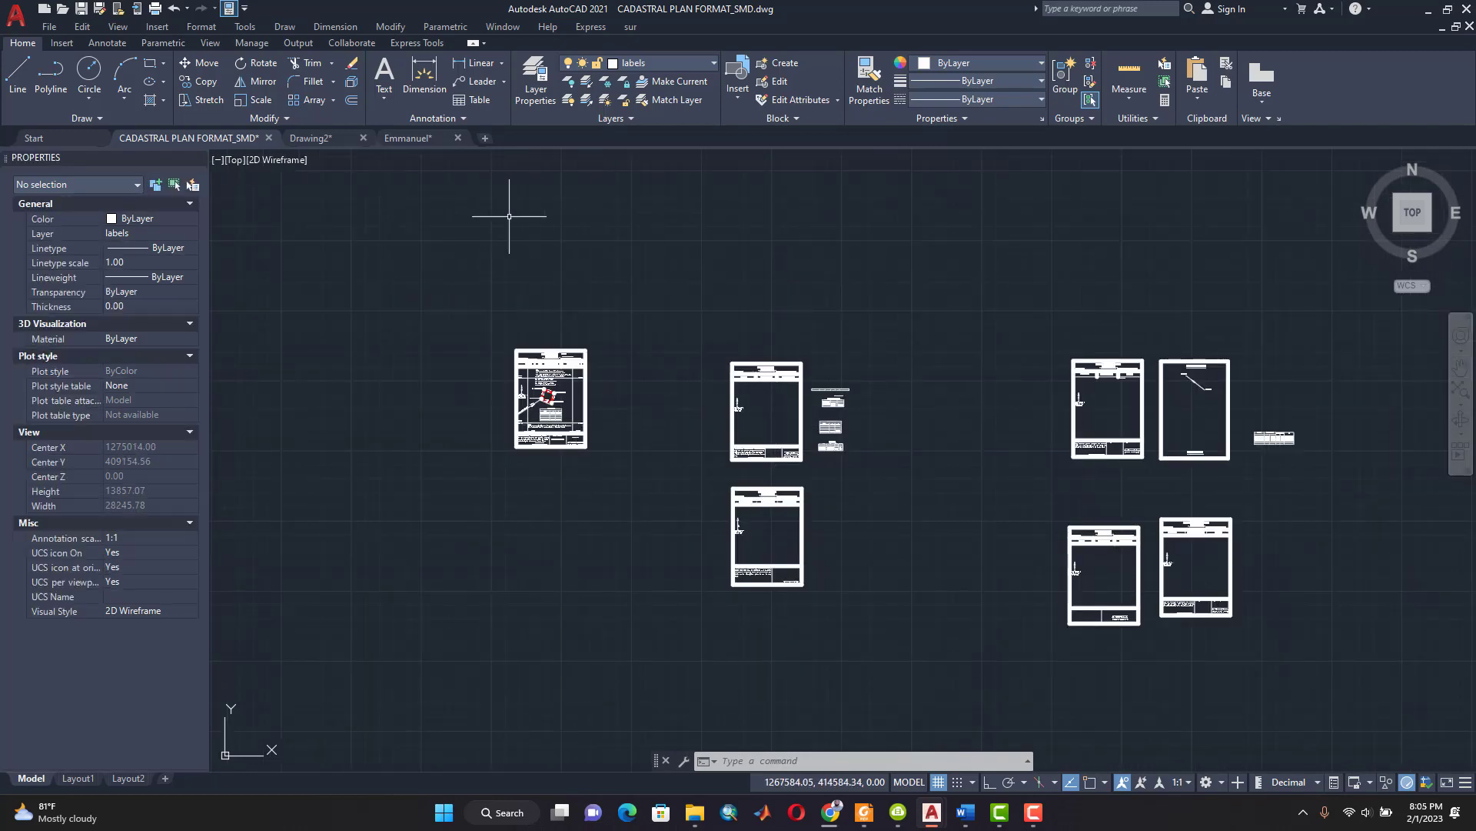
Step: Copy the entire beacon, coordinates, bearing and distance table from the finished survey plan that includes a Diagram of Survey
{"action": "left_click", "coordinate": [317, 137]}
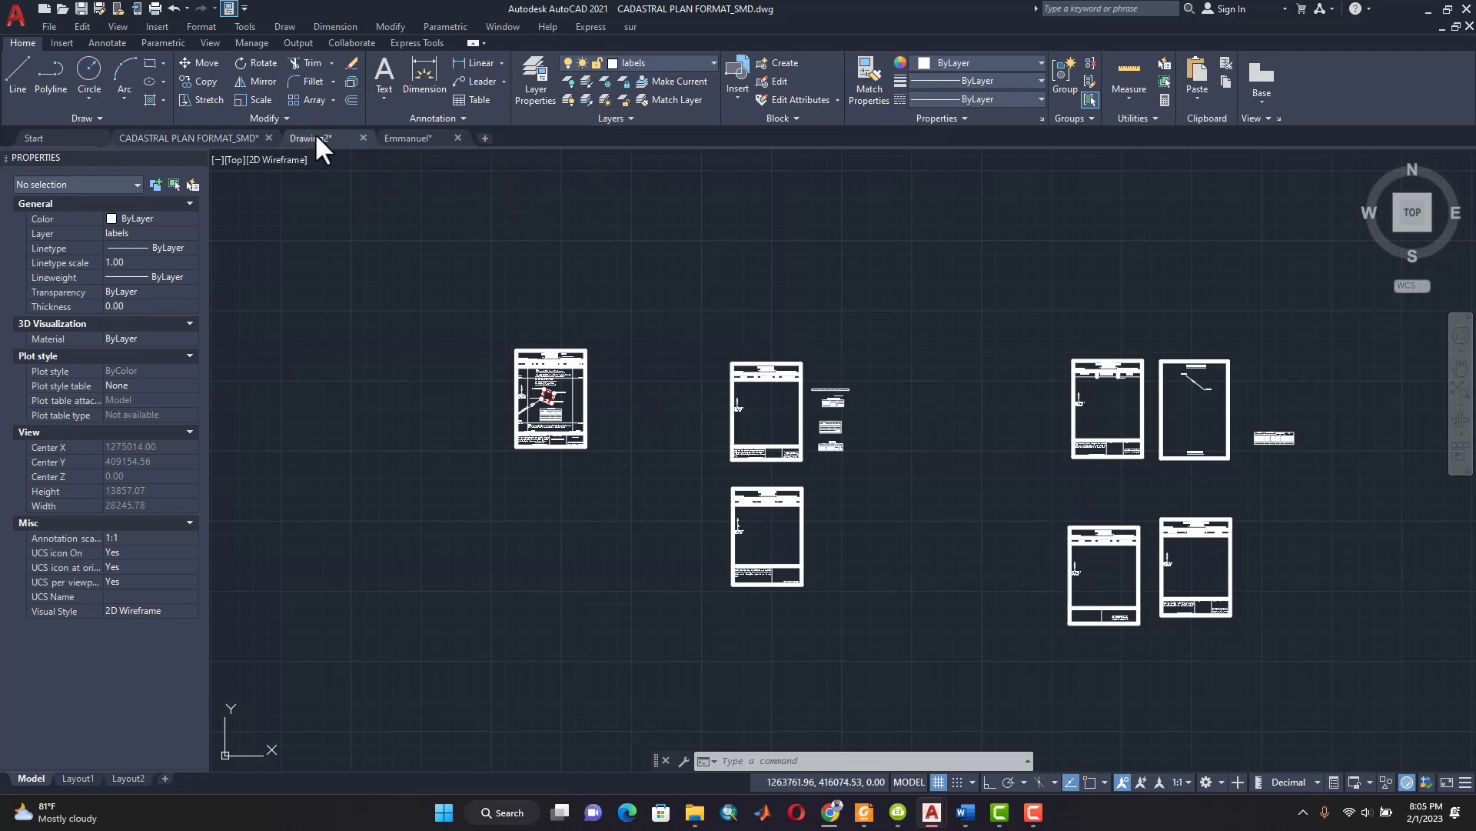
{"action": "left_click", "coordinate": [405, 137]}
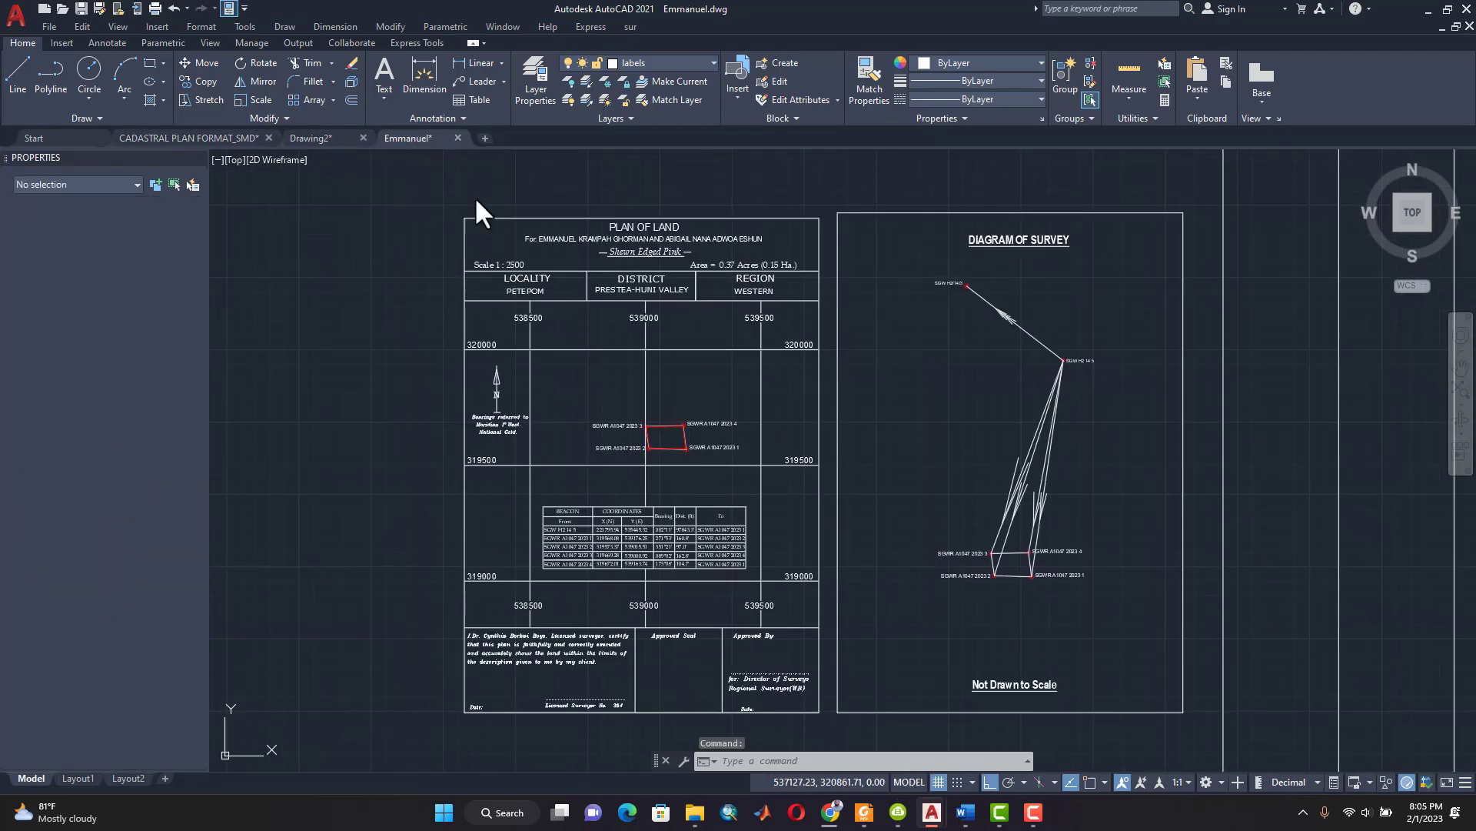
{"action": "scroll", "coordinate": [605, 568], "scroll_direction": "up", "scroll_amount": 3}
{"action": "scroll", "coordinate": [605, 568], "scroll_direction": "up", "scroll_amount": 2}
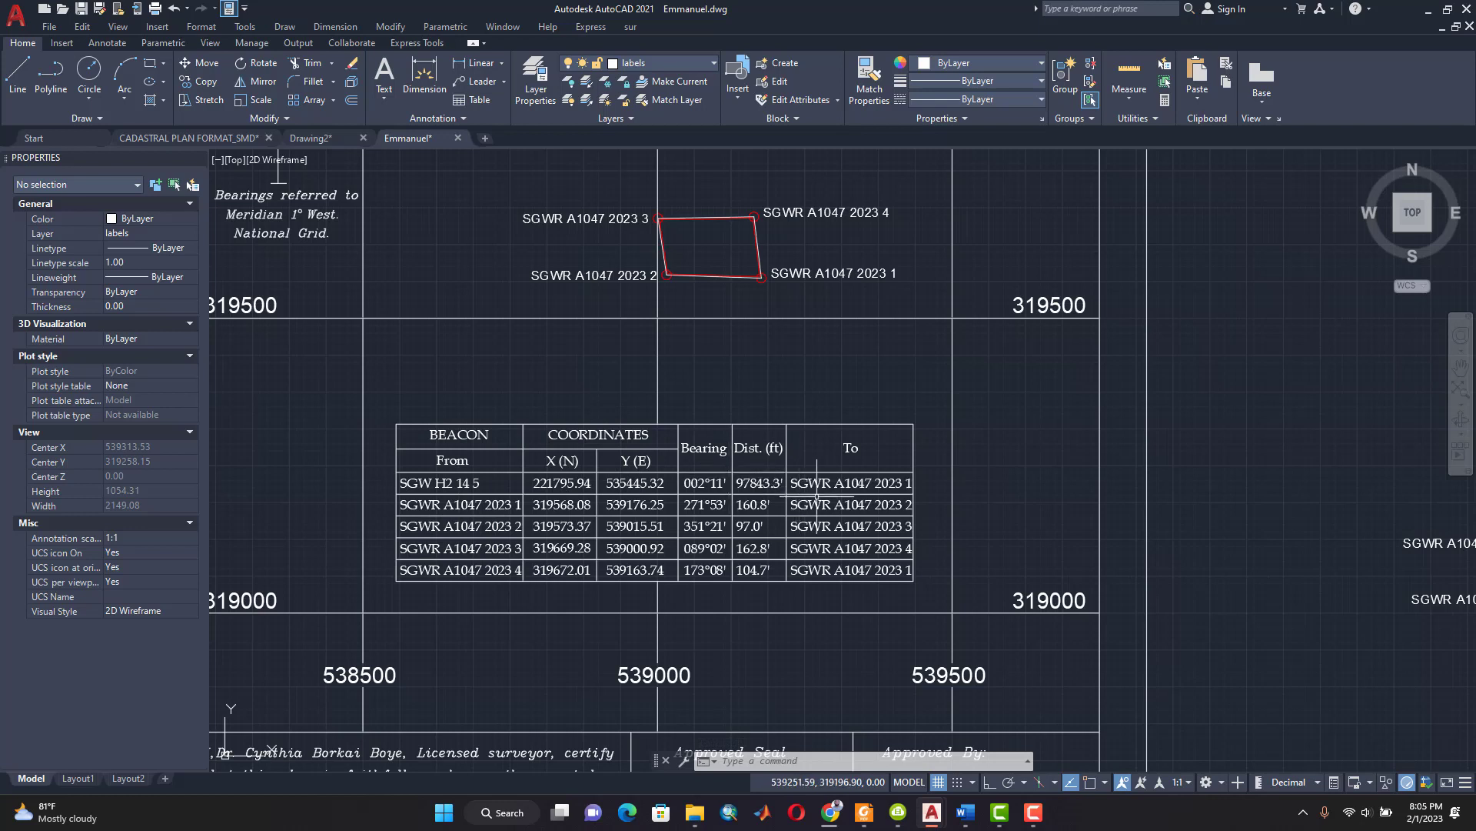
{"action": "left_click", "coordinate": [386, 410]}
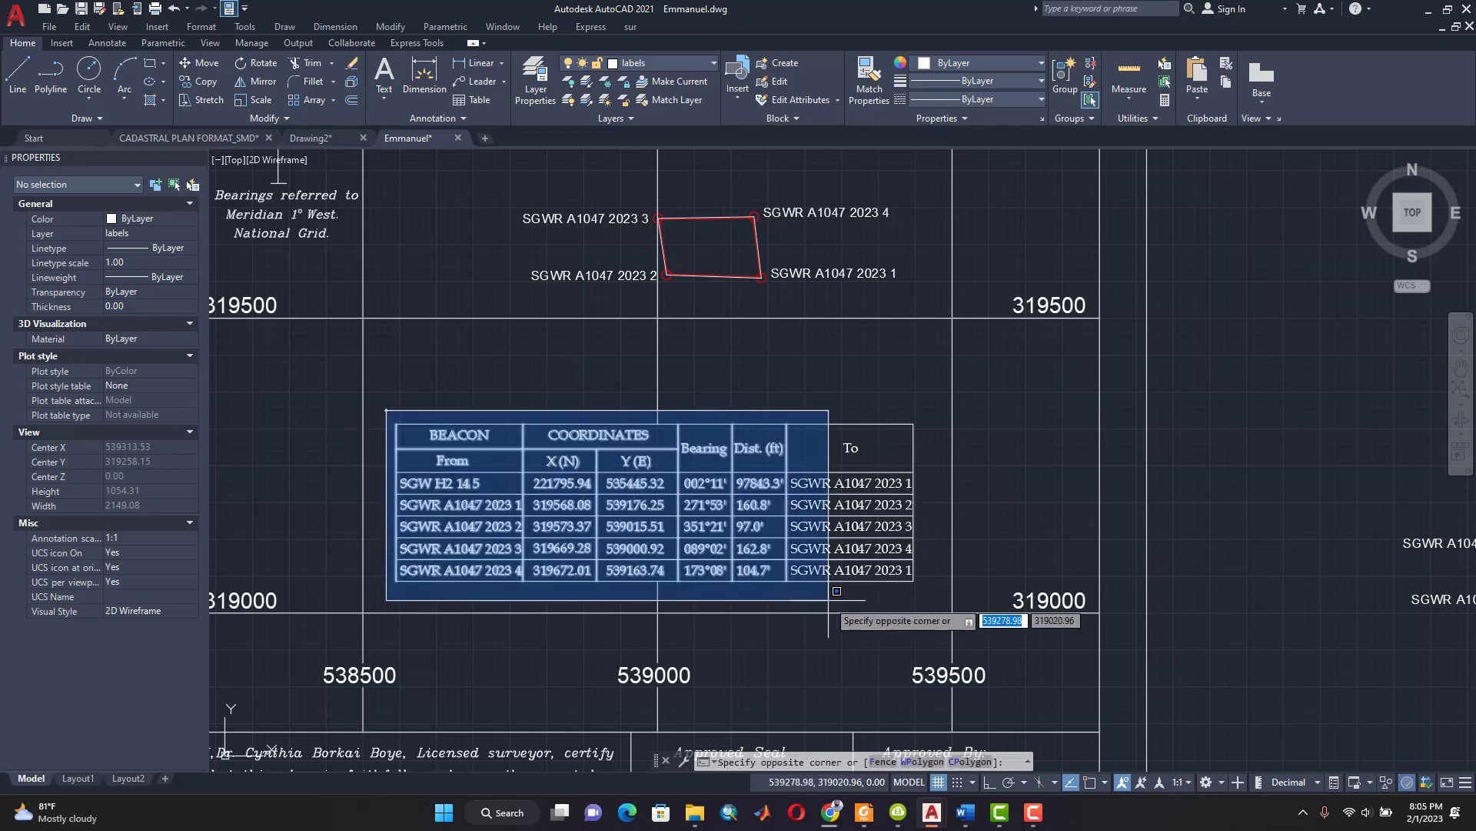
{"action": "left_click", "coordinate": [924, 593]}
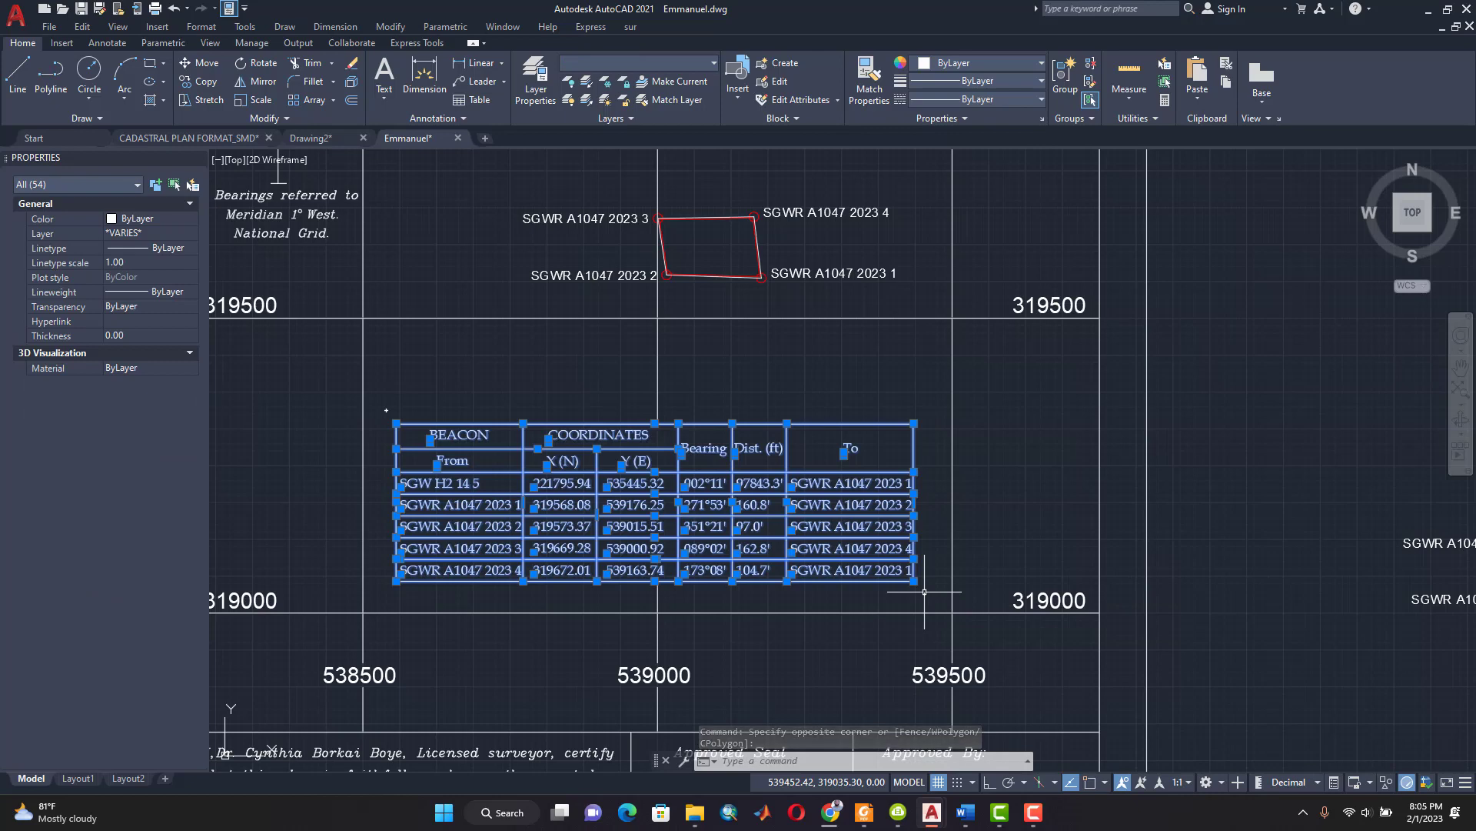
{"action": "key", "text": "ctrl+c"}
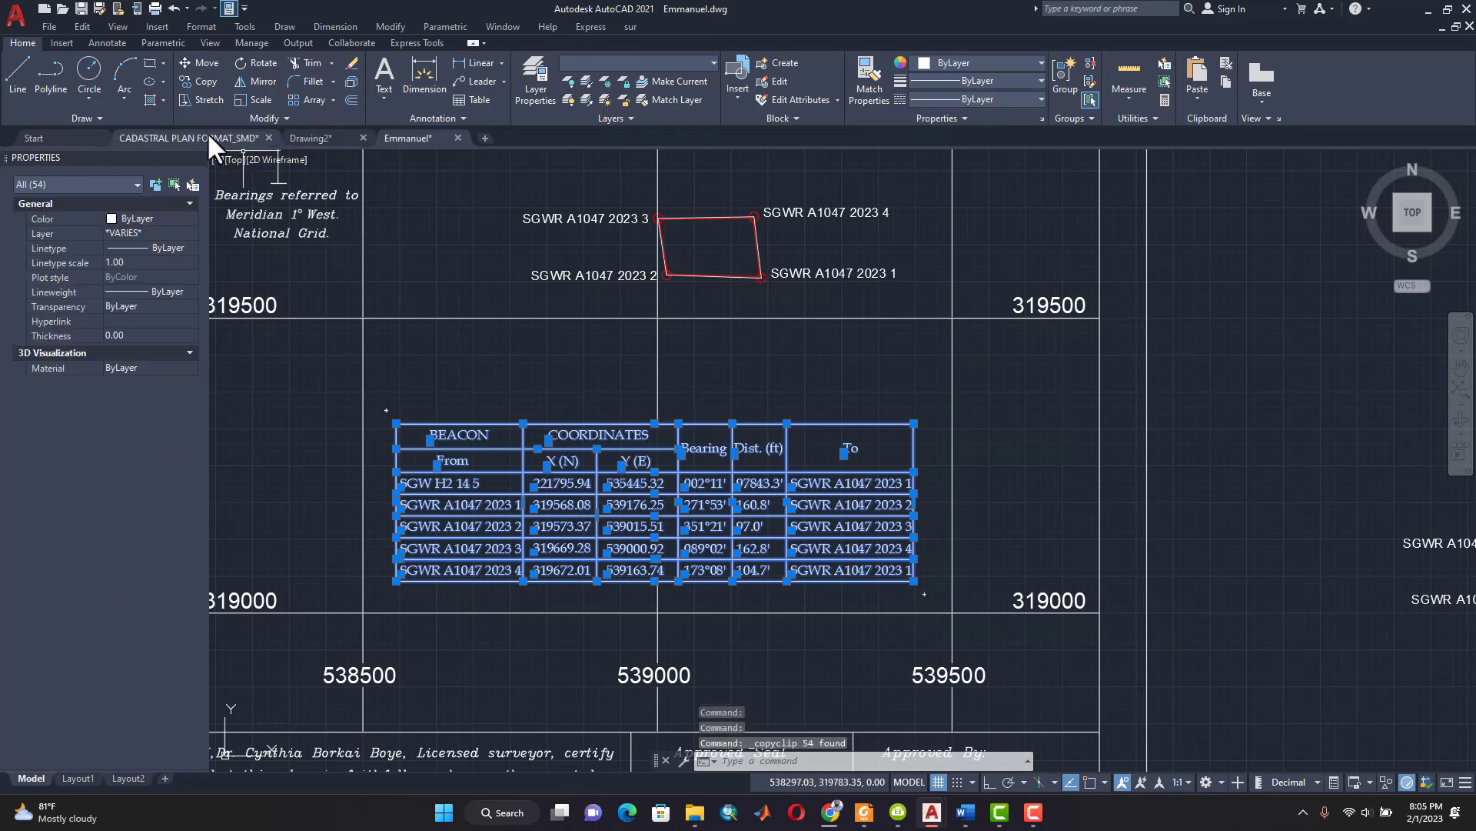
Step: Paste the copied beacon table into Drawing2, between the 319500 N and 319000 N grid lines below the parcel
{"action": "left_click", "coordinate": [317, 136]}
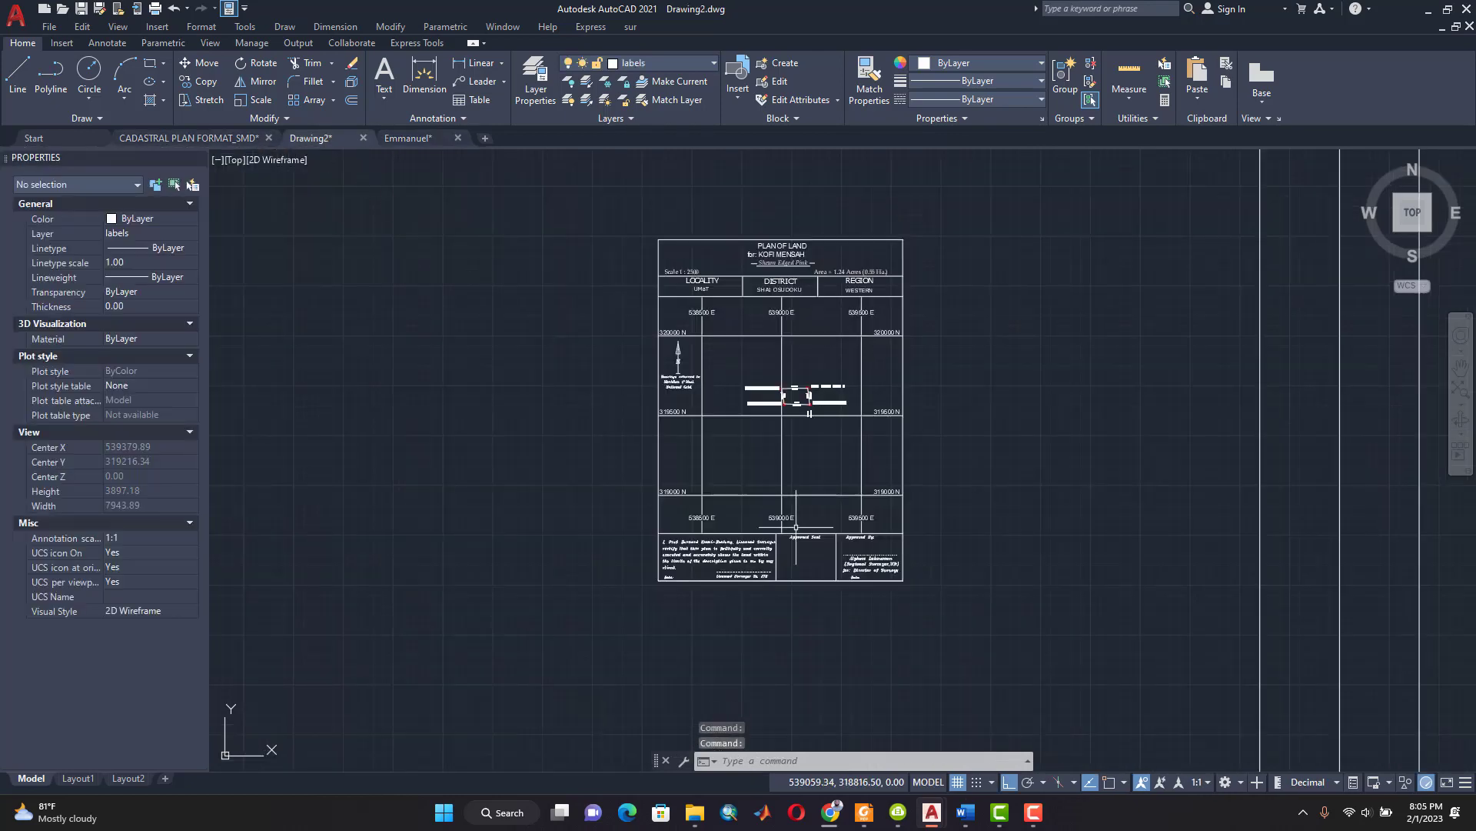
{"action": "key", "text": "ctrl+v"}
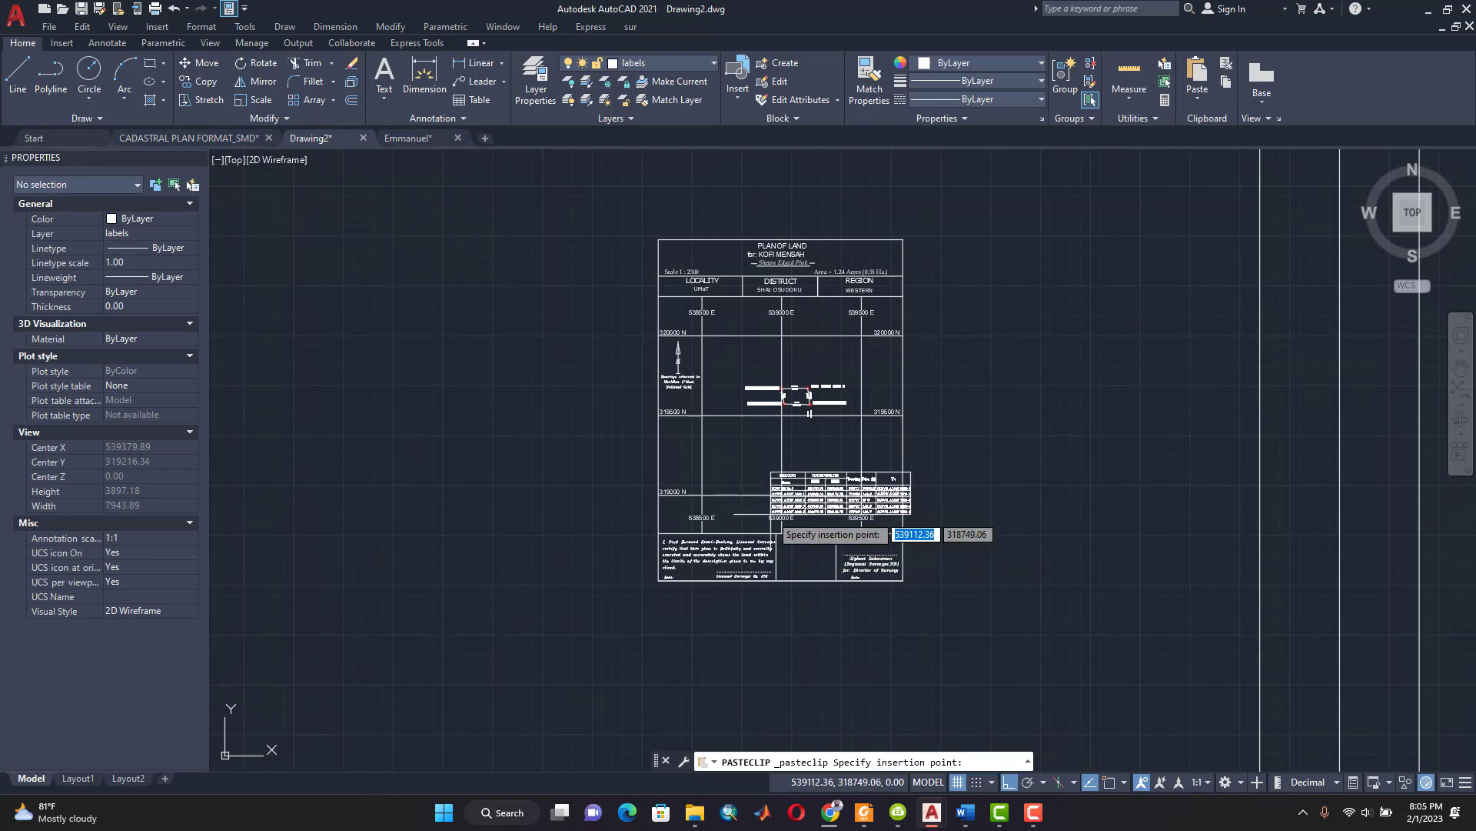
{"action": "left_click", "coordinate": [713, 486]}
{"action": "scroll", "coordinate": [775, 470], "scroll_direction": "up", "scroll_amount": 8}
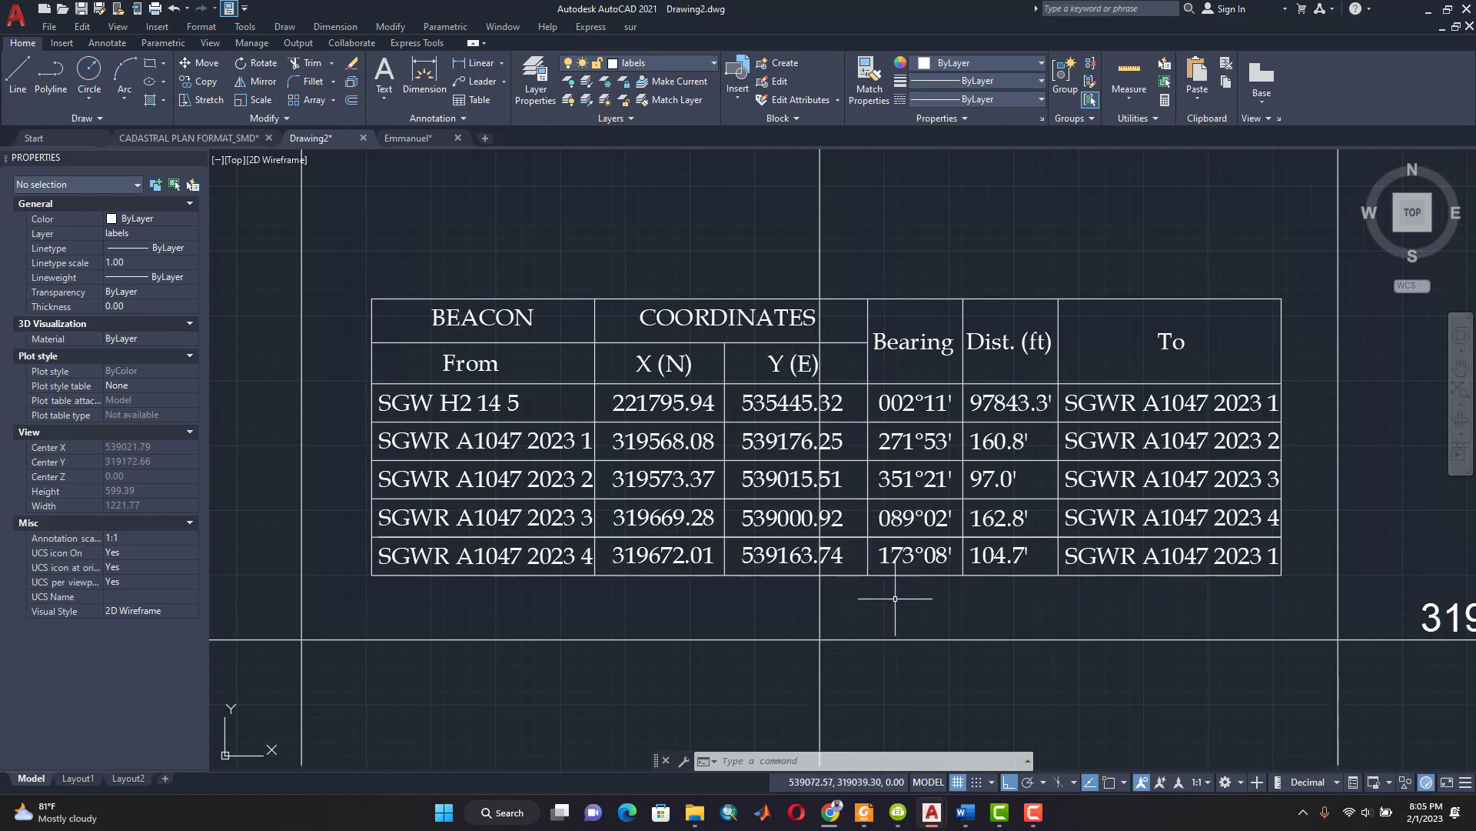
Step: Try to trim the 539000 E grid line within the table's header without choosing cutting edges
{"action": "key", "text": "Return"}
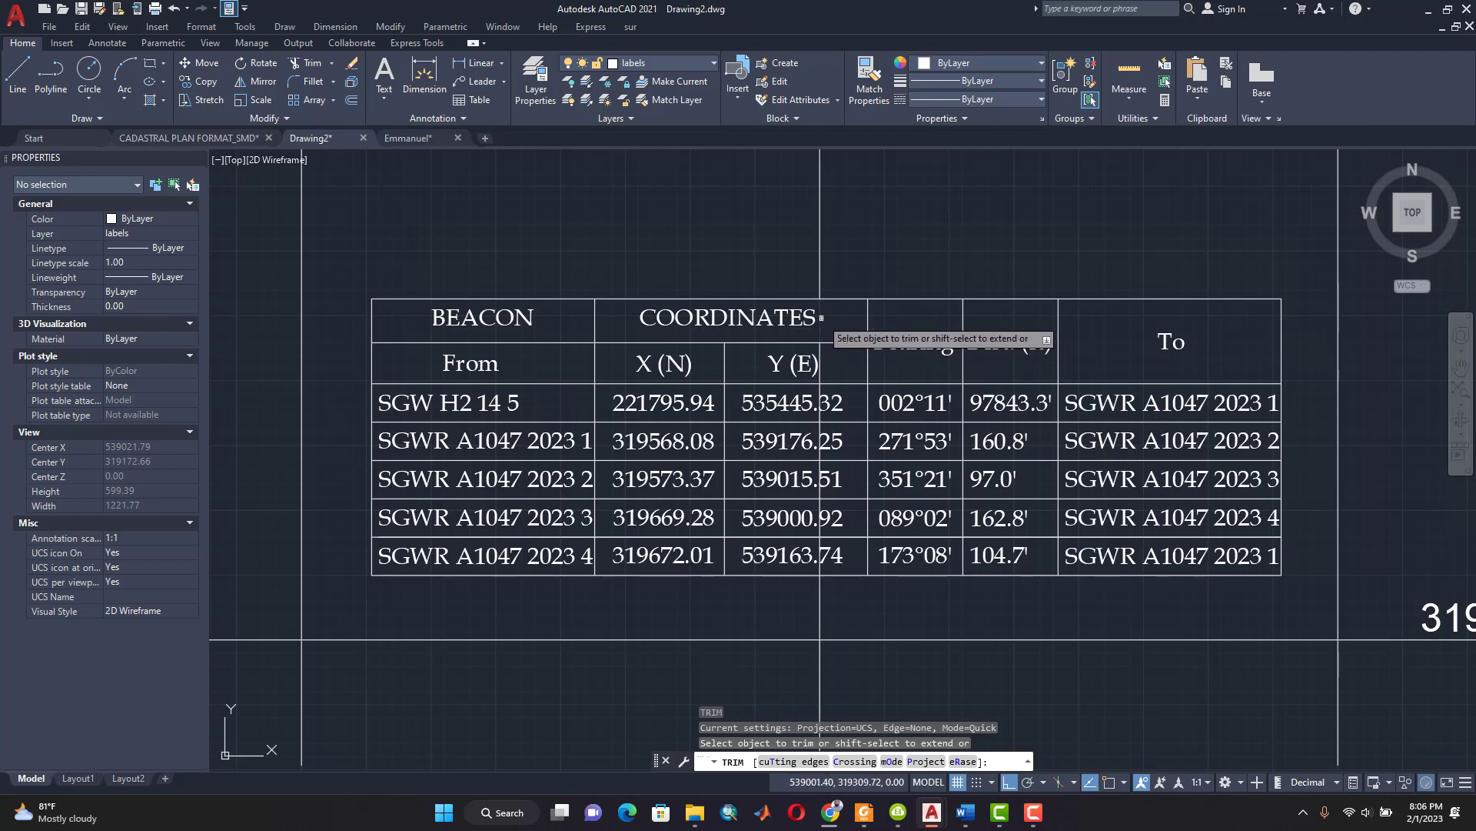
{"action": "left_click", "coordinate": [847, 338]}
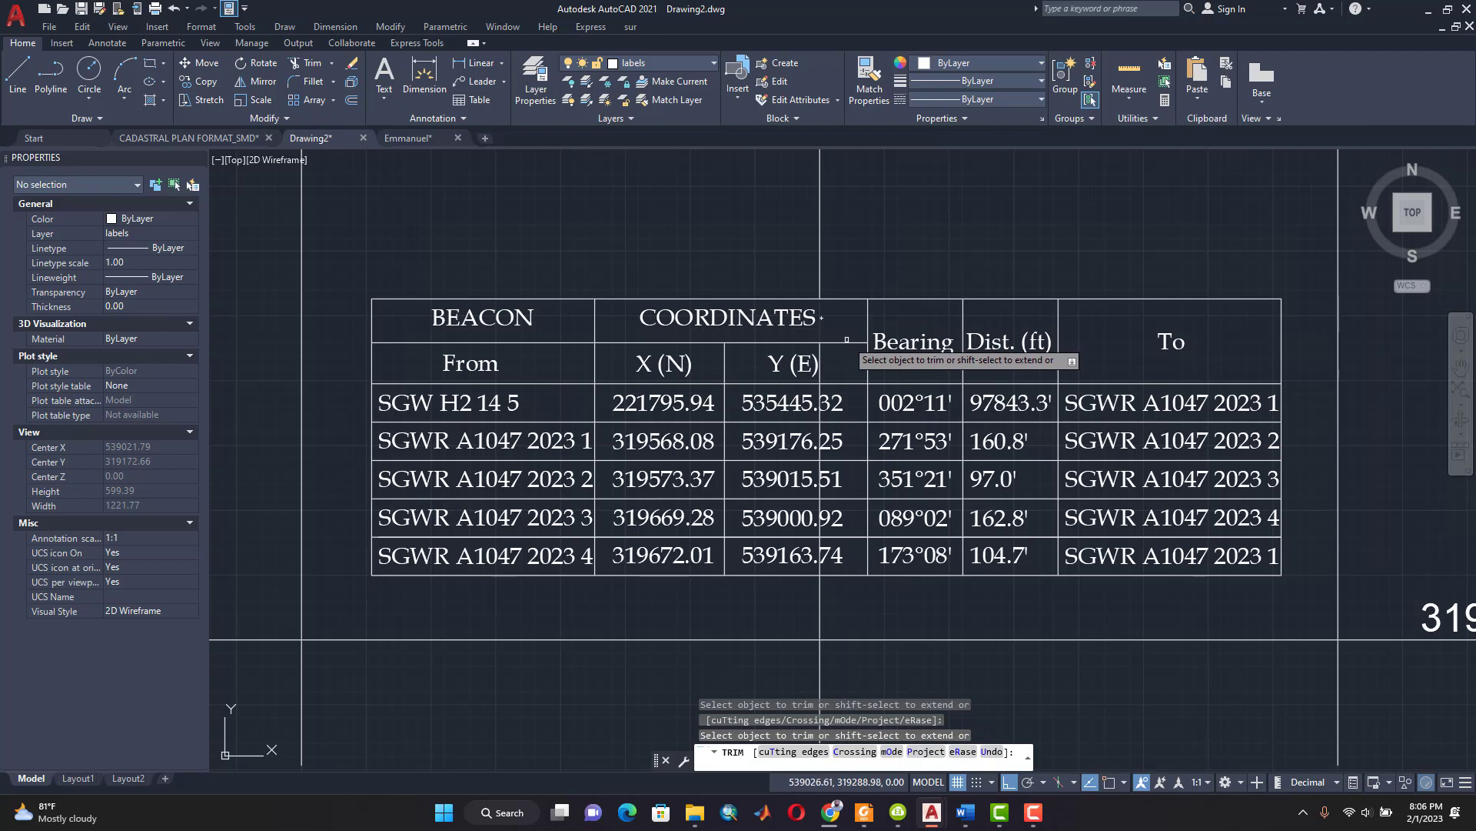
{"action": "key", "text": "Escape"}
{"action": "key", "text": "Escape"}
{"action": "key", "text": "Escape"}
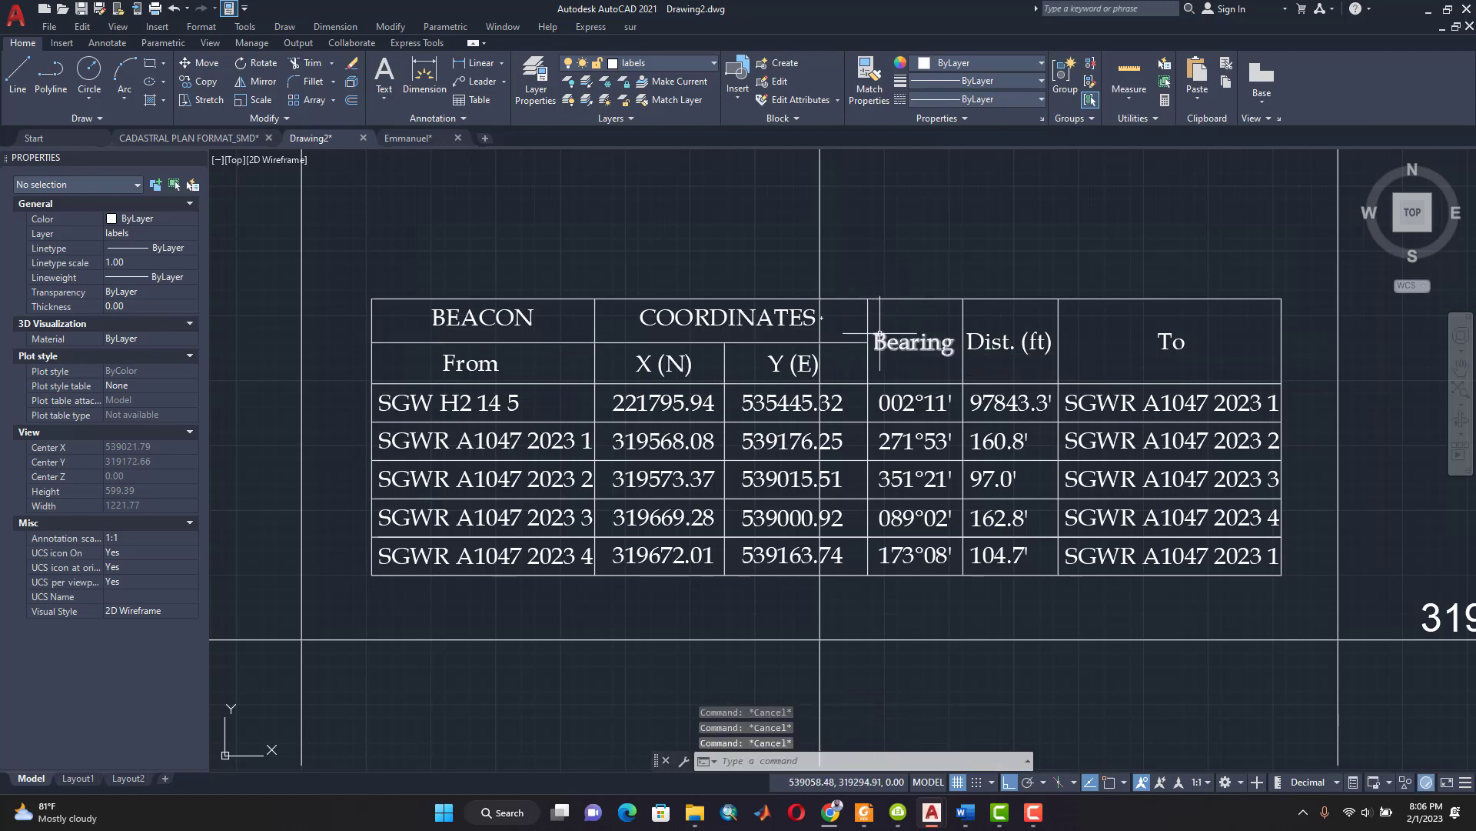
Step: Trim the 539000 E grid line inside the beacon table, using the table's outer horizontal borders as cutting edges
{"action": "left_click", "coordinate": [916, 299]}
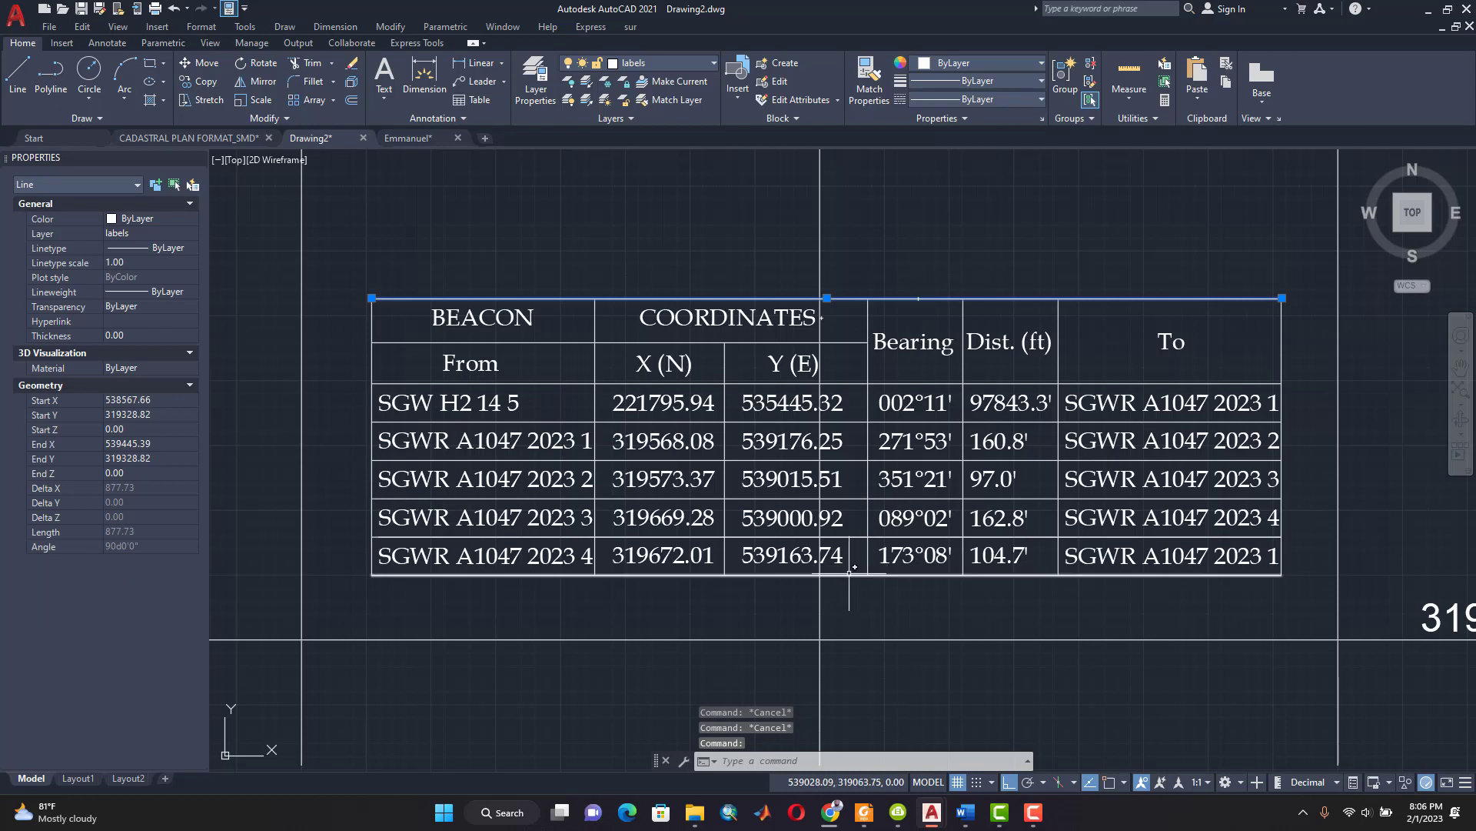
{"action": "left_click", "coordinate": [851, 575]}
{"action": "type", "text": "tr"}
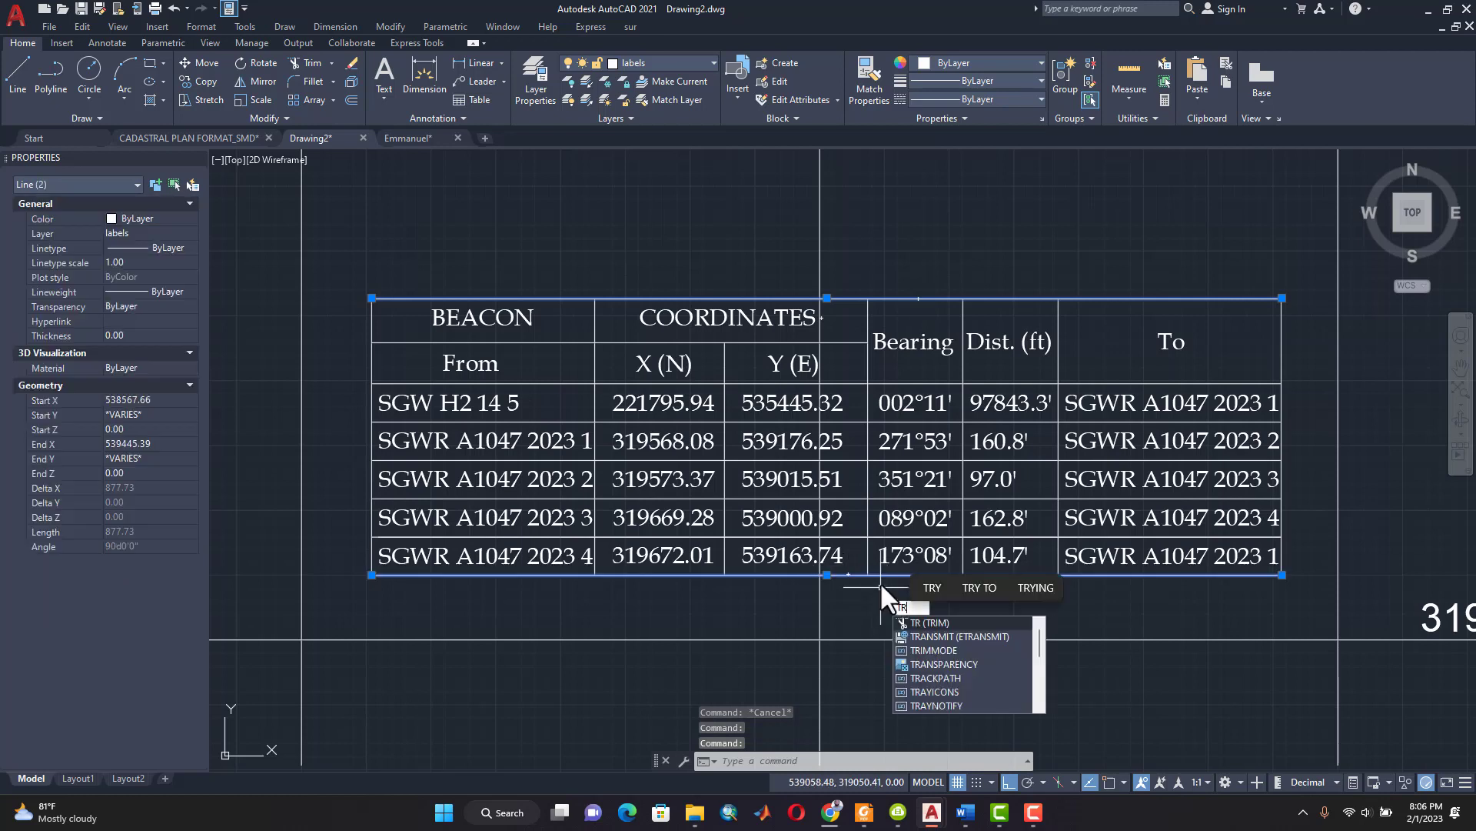
{"action": "key", "text": "Return"}
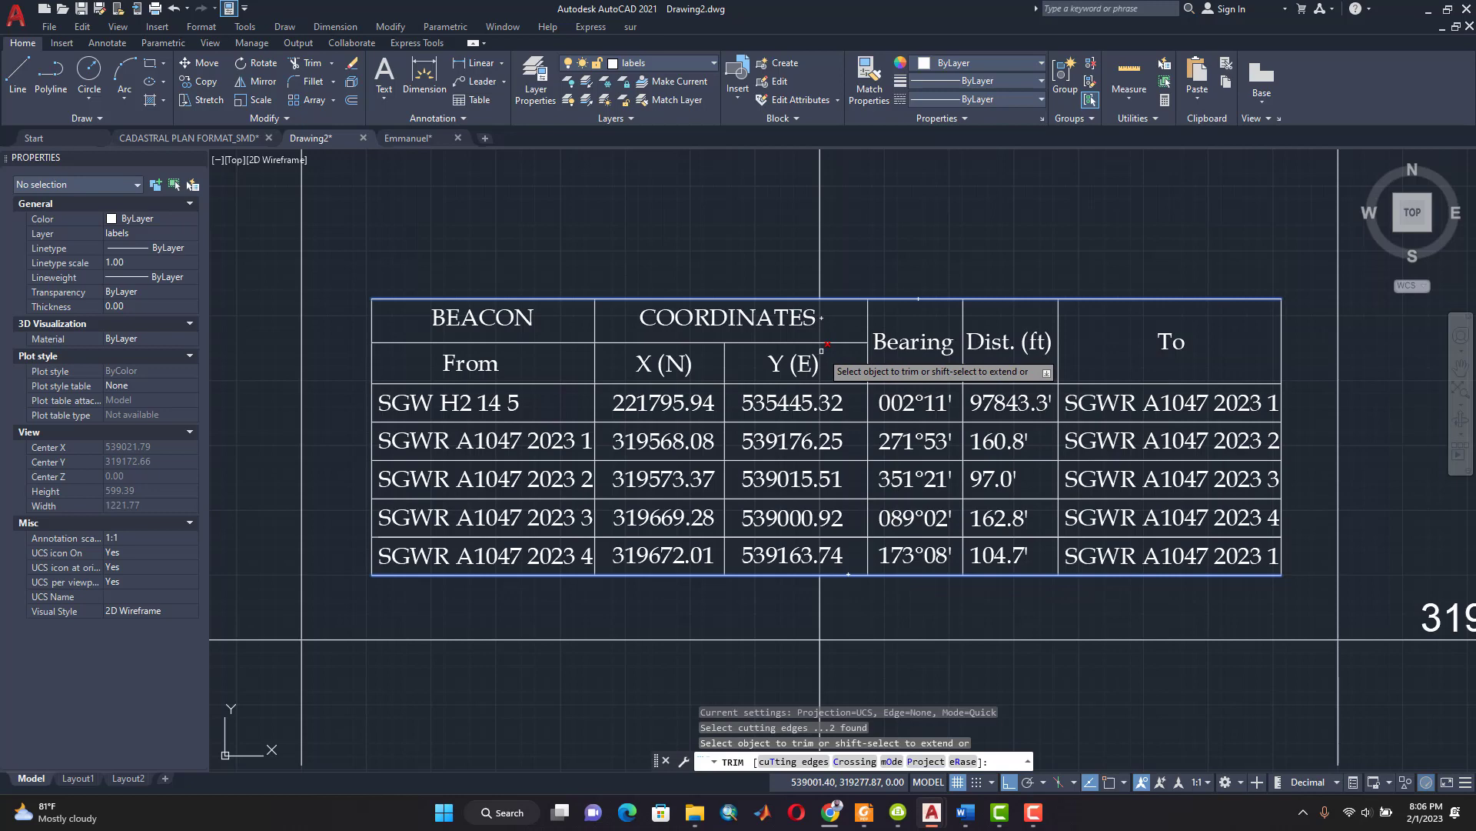
{"action": "left_click", "coordinate": [821, 348]}
{"action": "scroll", "coordinate": [847, 419], "scroll_direction": "up", "scroll_amount": 3}
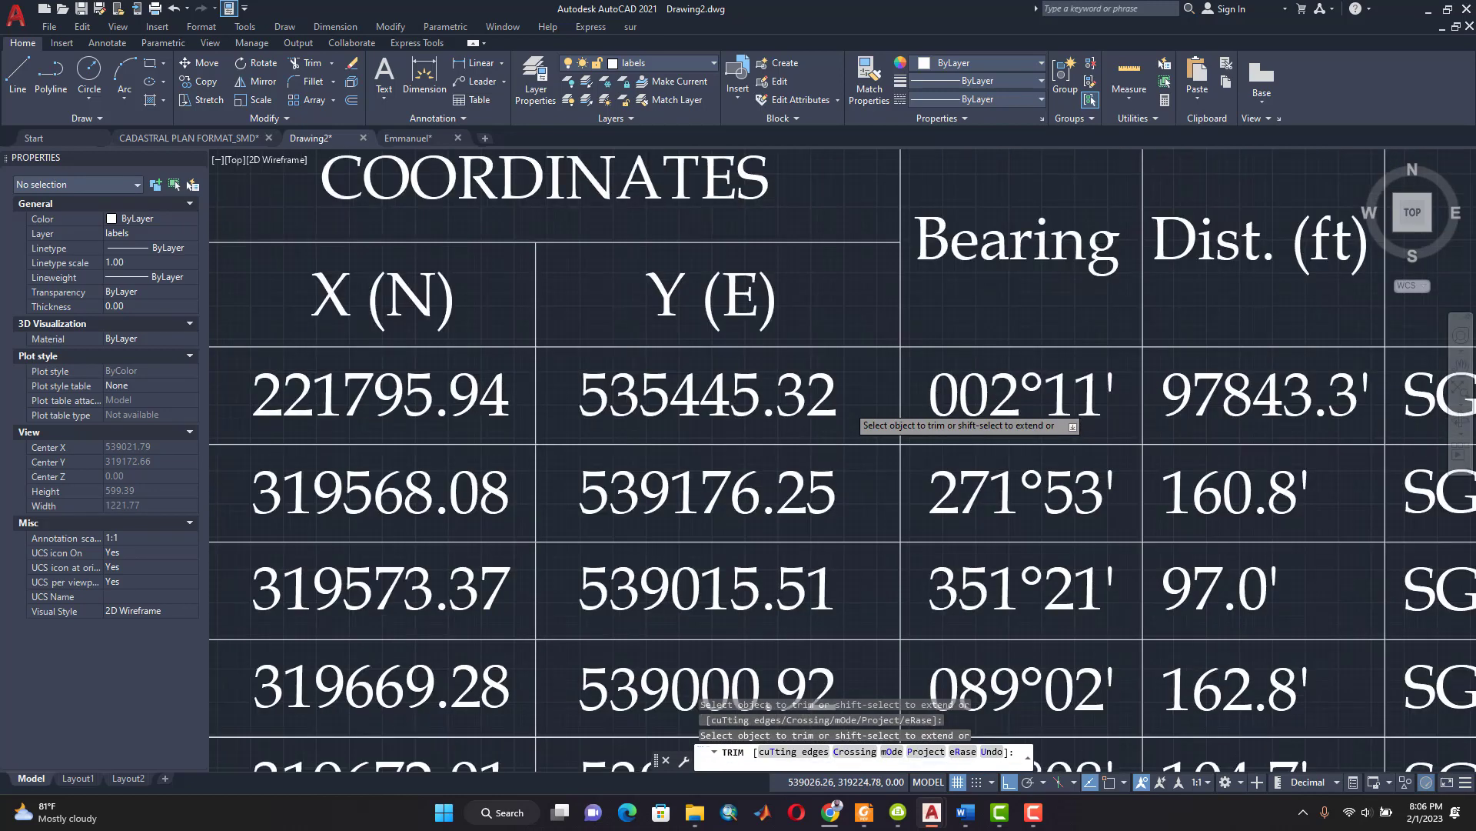
Step: End the Trim command and check the beacon table beneath the parcel
{"action": "scroll", "coordinate": [847, 408], "scroll_direction": "down", "scroll_amount": 3}
{"action": "key", "text": "Escape"}
{"action": "key", "text": "Escape"}
{"action": "key", "text": "Escape"}
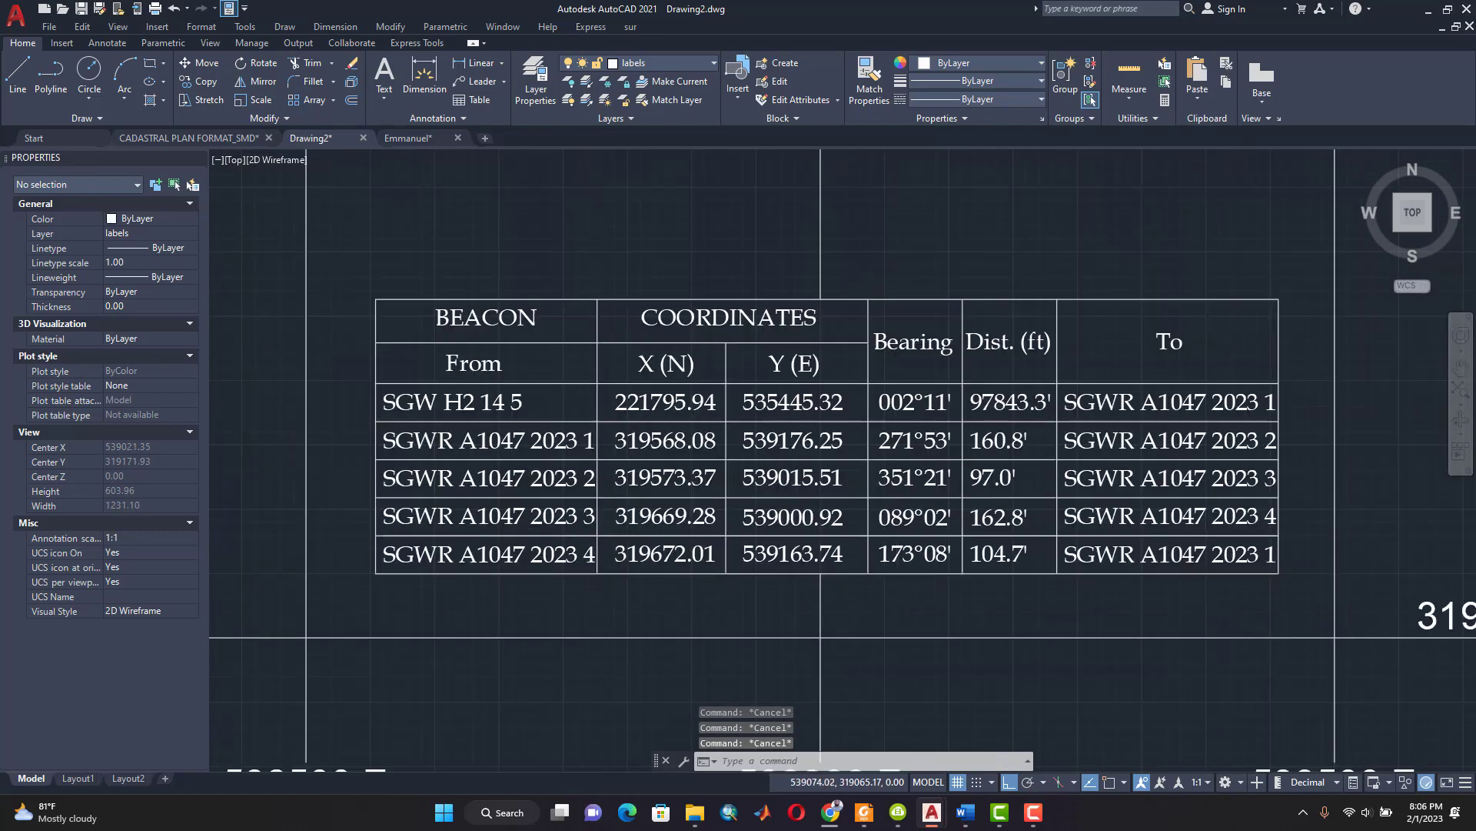
{"action": "scroll", "coordinate": [898, 573], "scroll_direction": "down", "scroll_amount": 2}
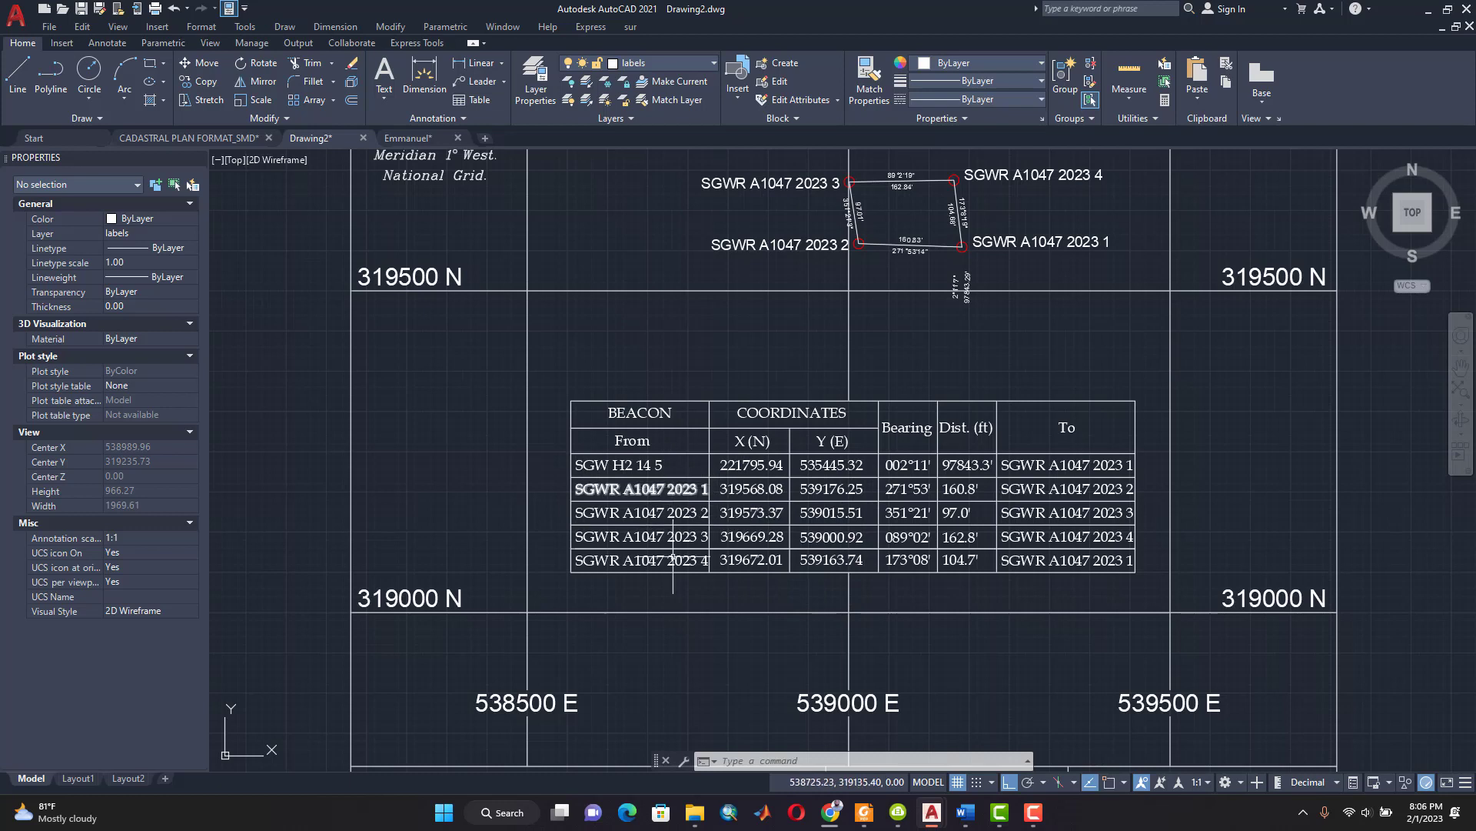
{"action": "middle_click_drag", "start_coordinate": [774, 306], "coordinate": [766, 340]}
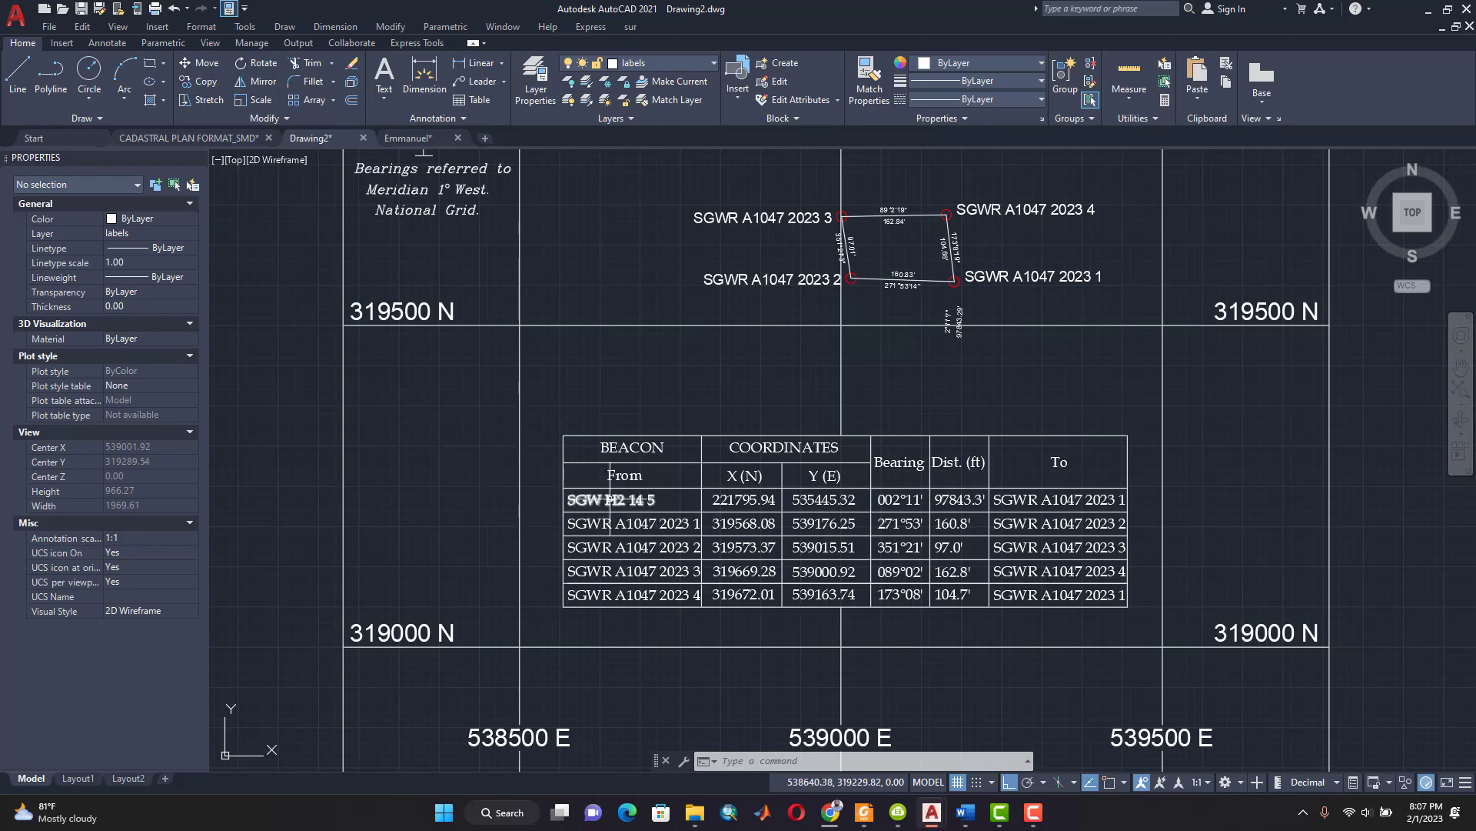
Step: Locate the SGW H2 14 5 control beacon far south of the parcel, and return to the beacon table
{"action": "scroll", "coordinate": [611, 500], "scroll_direction": "down", "scroll_amount": 20}
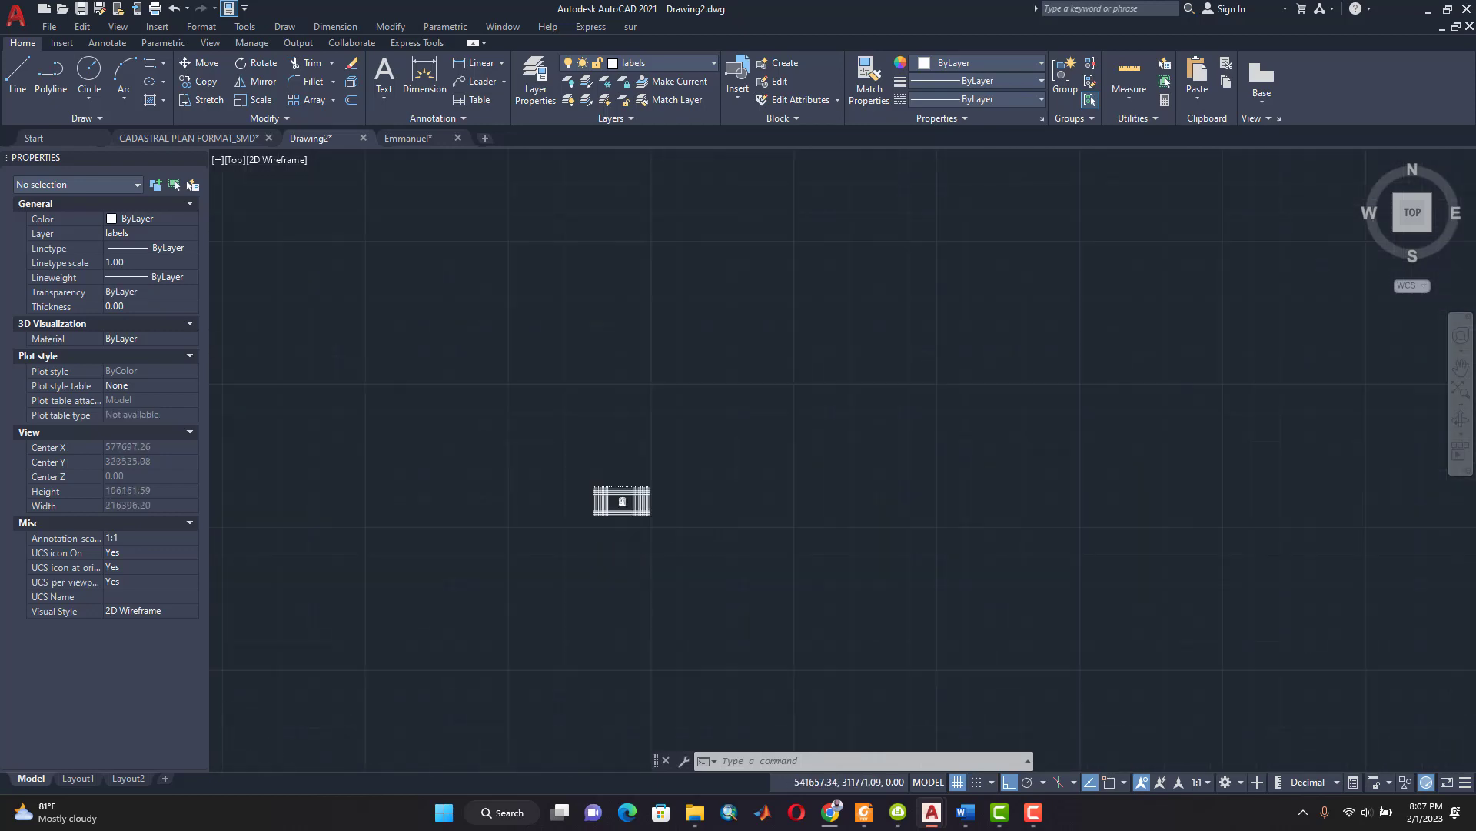
{"action": "scroll", "coordinate": [628, 615], "scroll_direction": "up", "scroll_amount": 15}
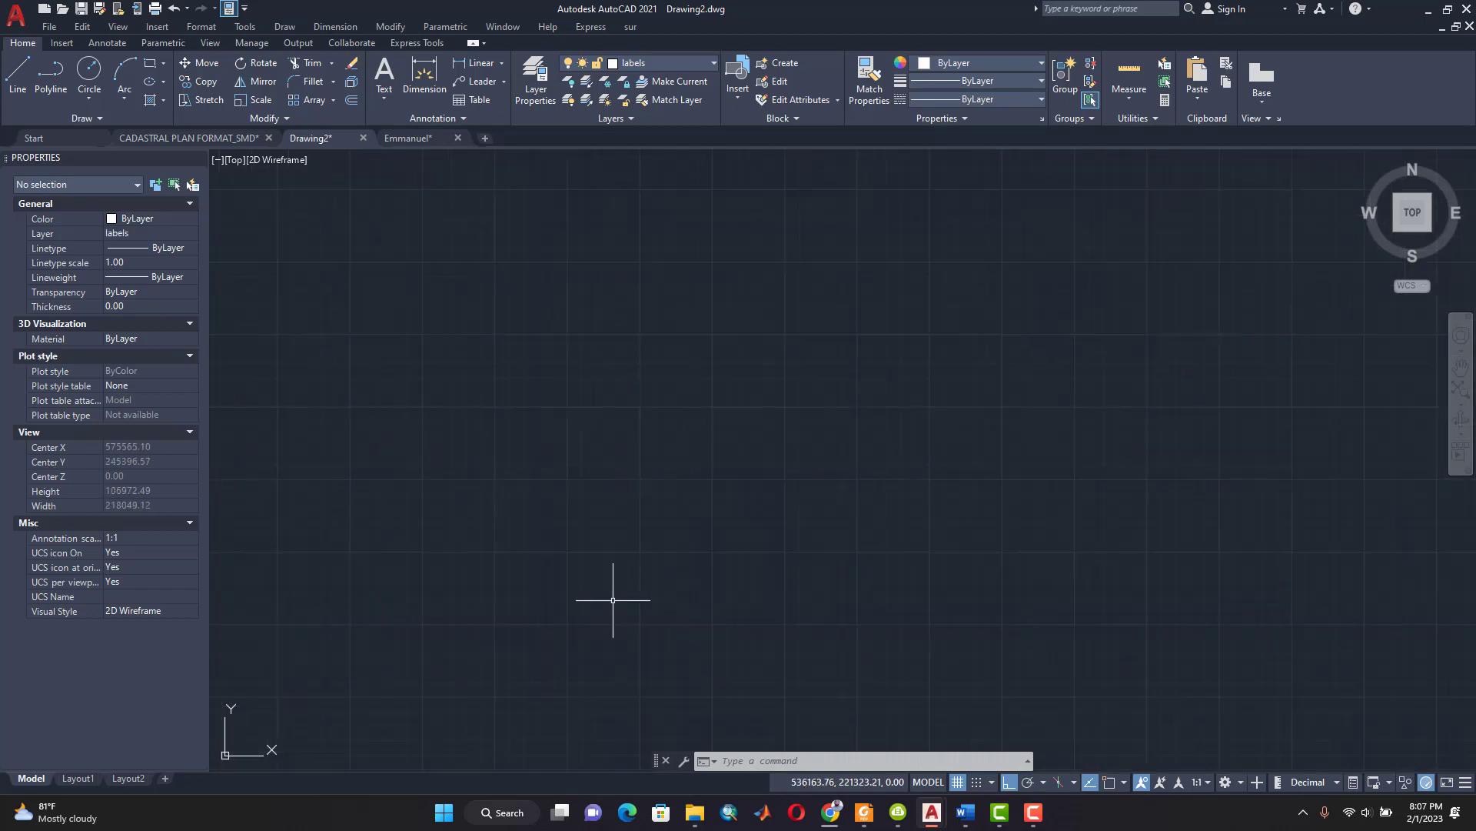
{"action": "scroll", "coordinate": [584, 573], "scroll_direction": "up", "scroll_amount": 13}
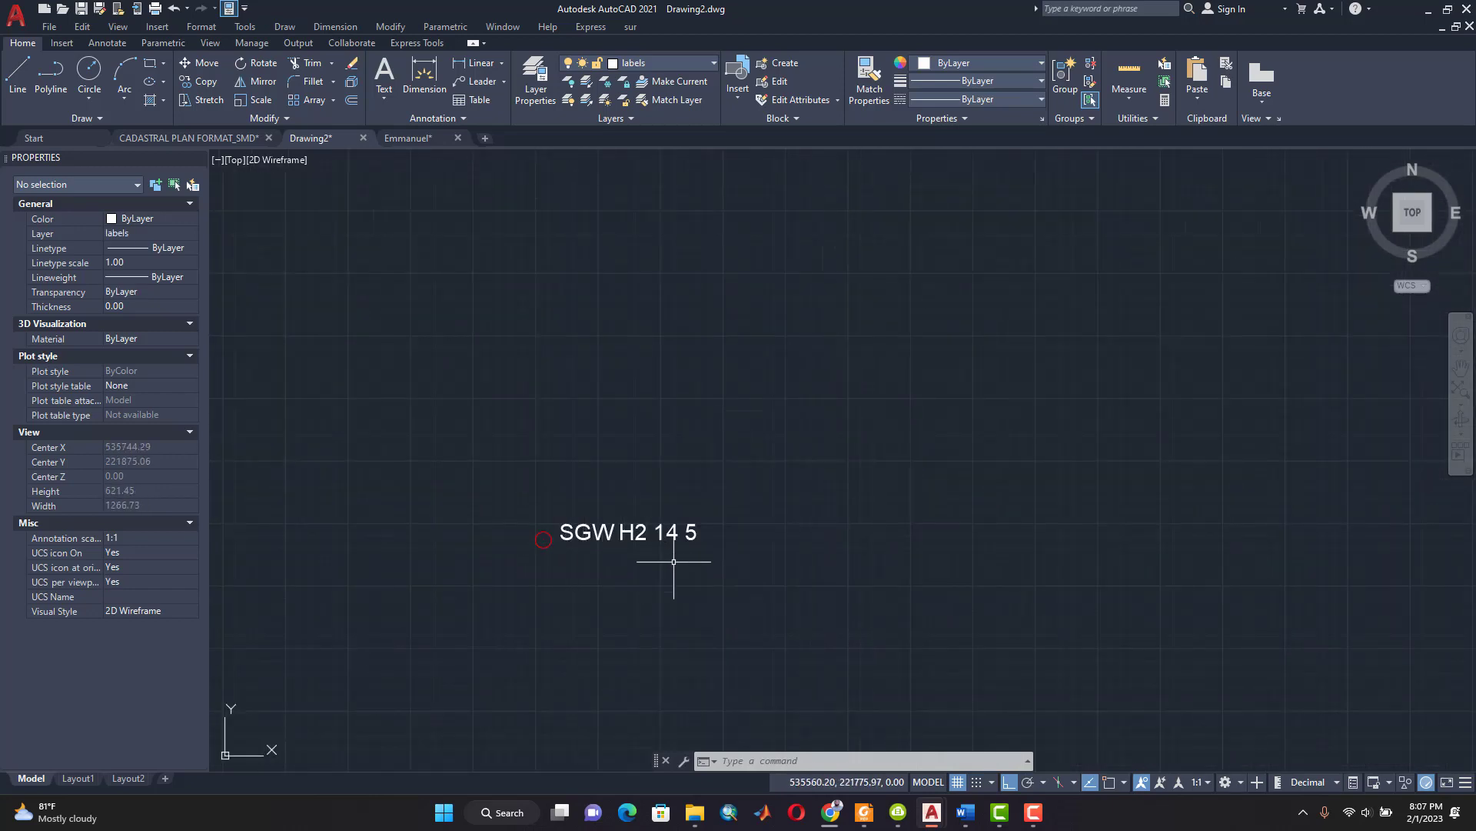
{"action": "scroll", "coordinate": [674, 562], "scroll_direction": "down", "scroll_amount": 20}
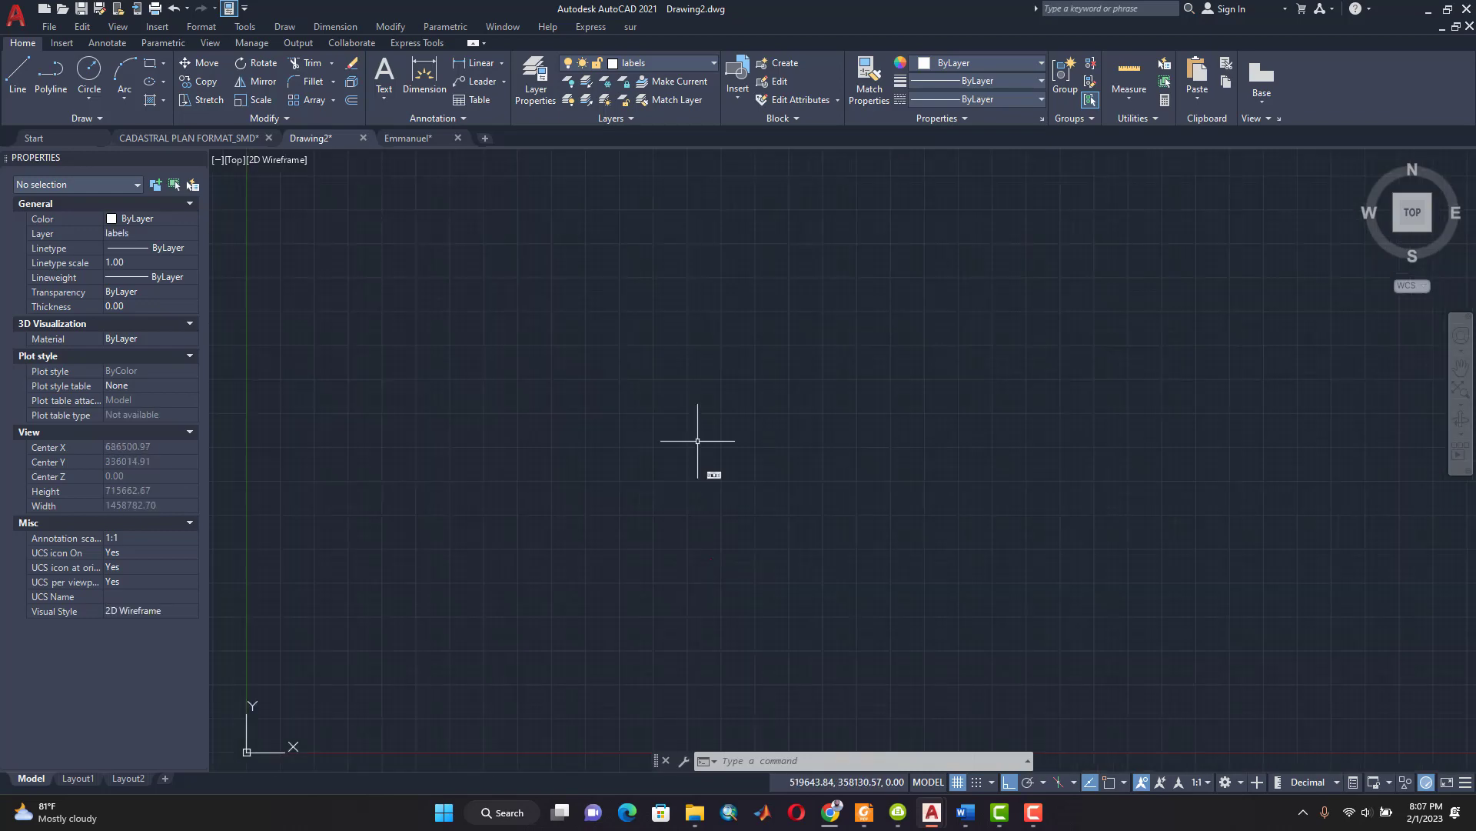
{"action": "scroll", "coordinate": [706, 400], "scroll_direction": "up", "scroll_amount": 15}
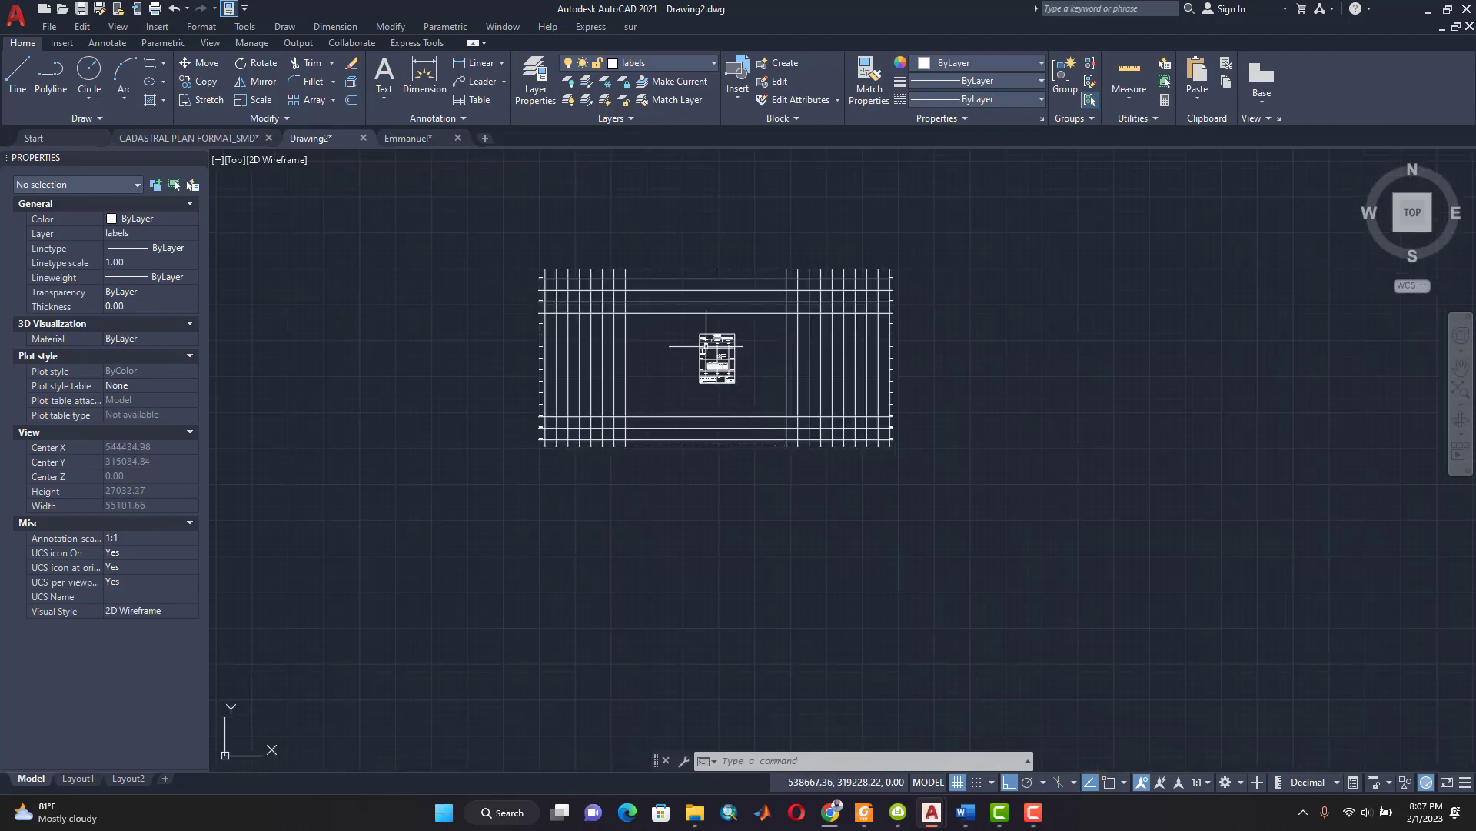
{"action": "scroll", "coordinate": [706, 346], "scroll_direction": "up", "scroll_amount": 13}
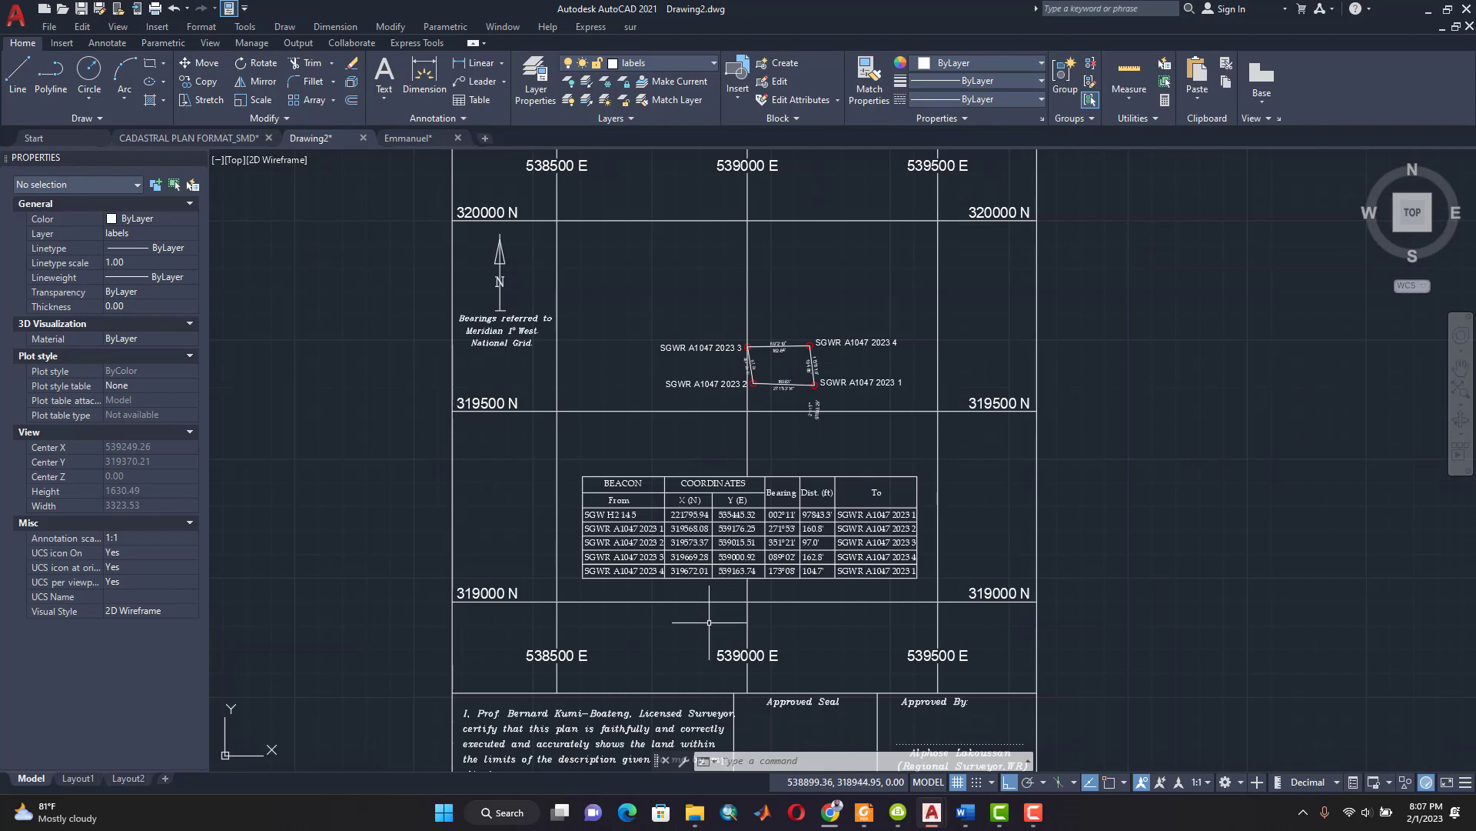
{"action": "scroll", "coordinate": [709, 622], "scroll_direction": "up", "scroll_amount": 2}
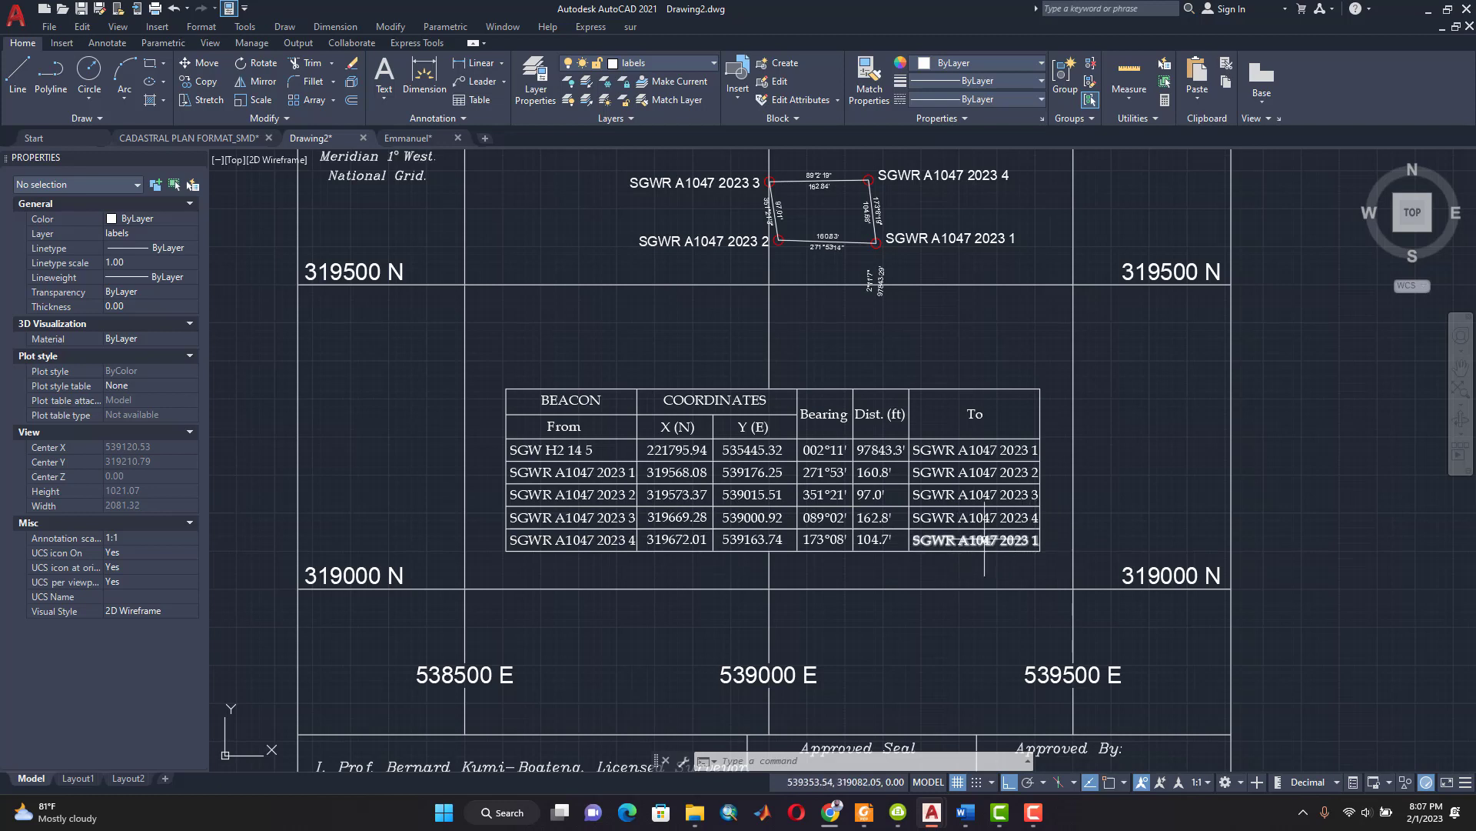
Step: List the geometry of the parcel's southern boundary line between beacons SGWR A1047 2023 1 and SGWR A1047 2023 2
{"action": "mouse_move", "coordinate": [985, 541]}
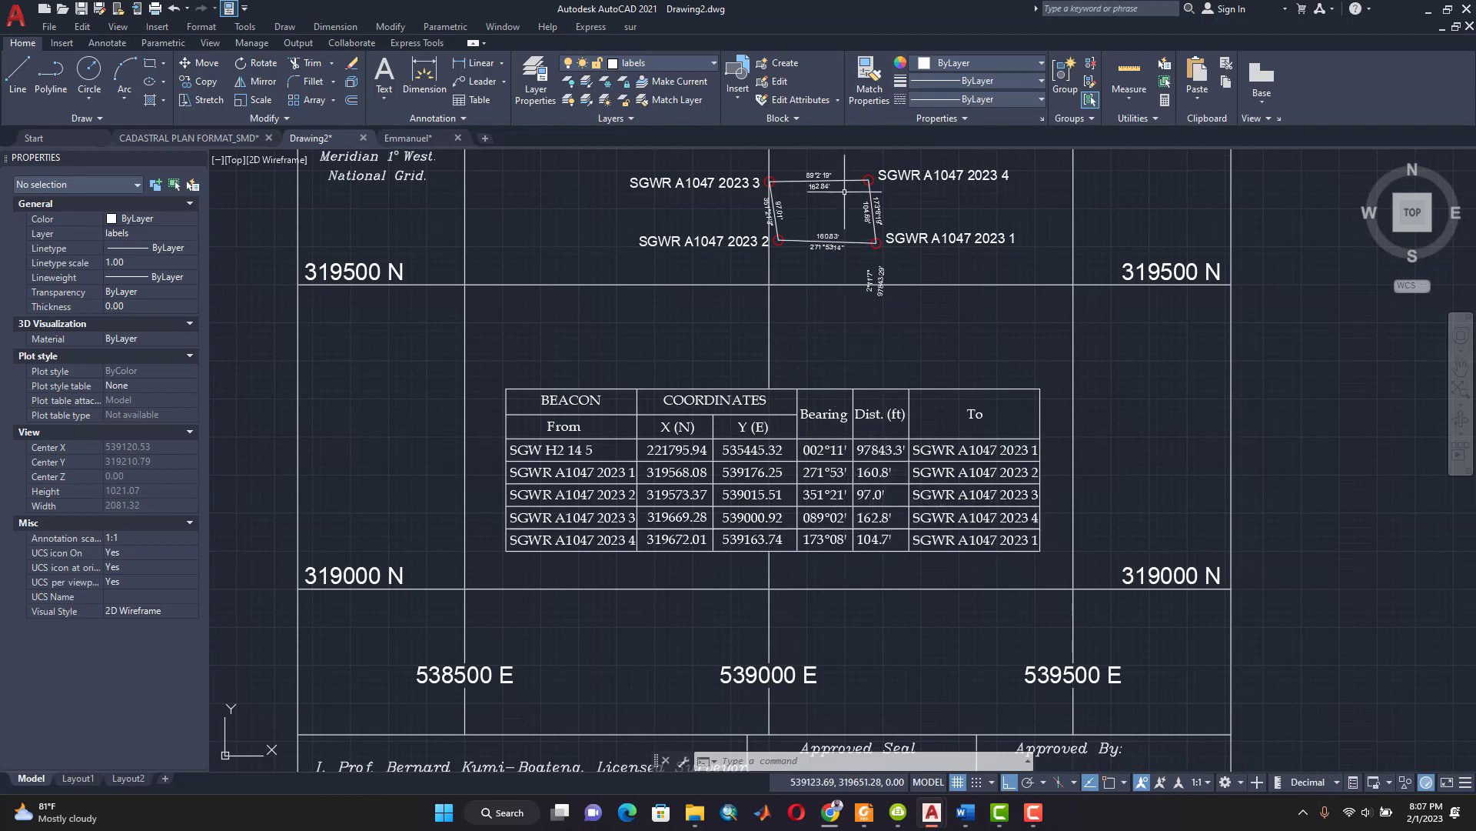
{"action": "scroll", "coordinate": [842, 200], "scroll_direction": "up", "scroll_amount": 2}
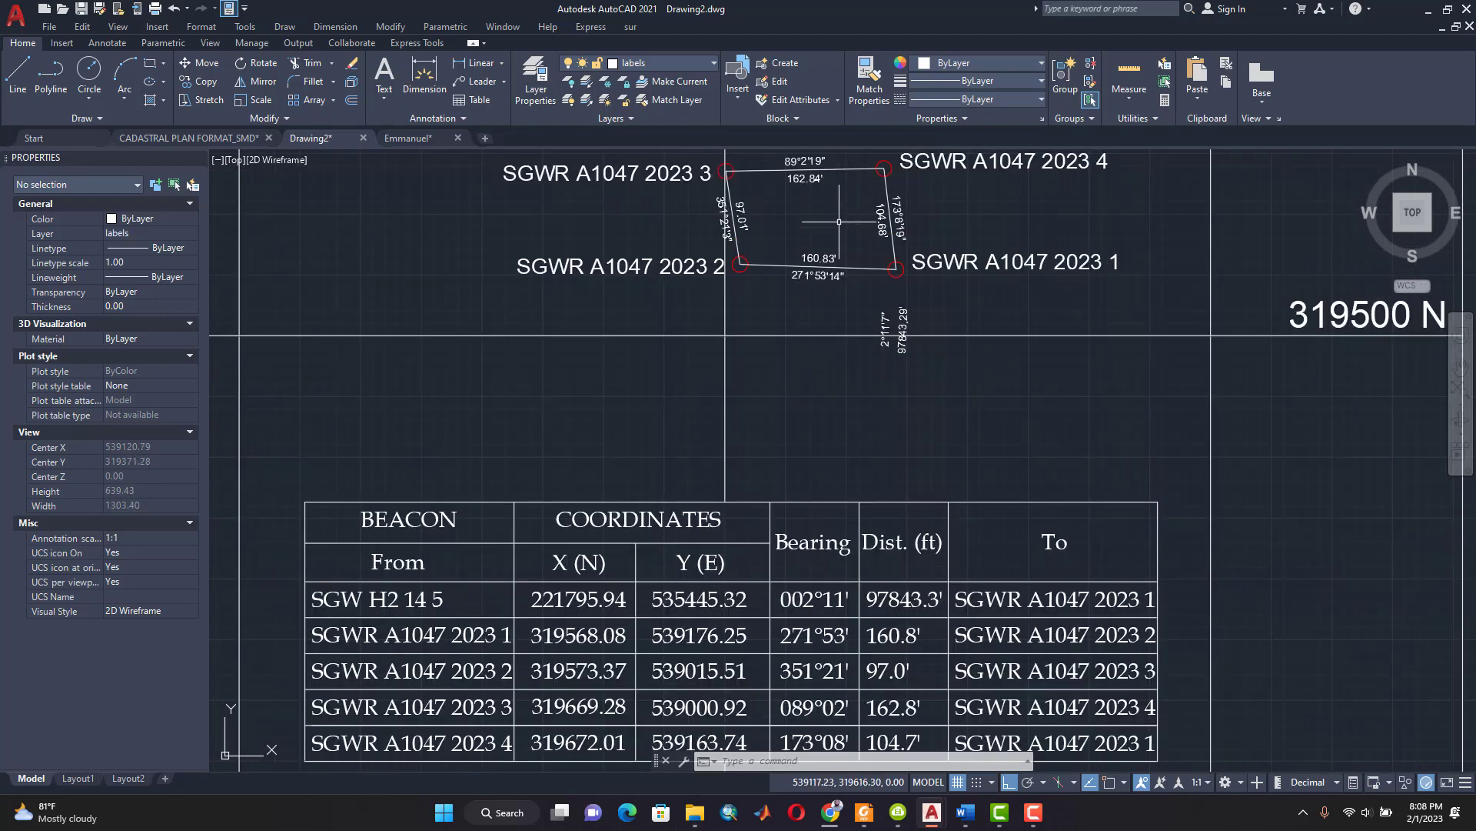
{"action": "scroll", "coordinate": [831, 245], "scroll_direction": "up", "scroll_amount": 2}
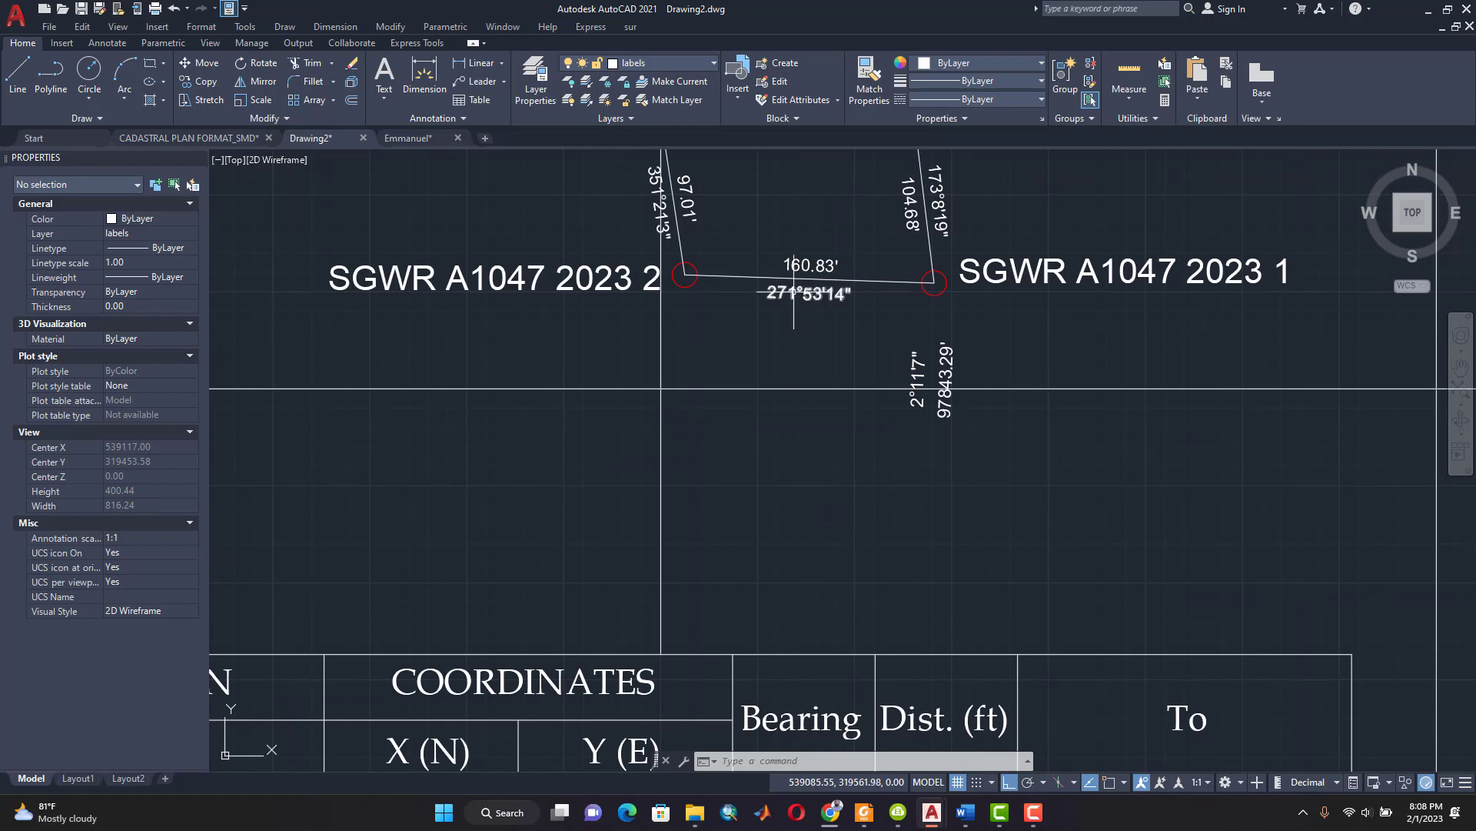
{"action": "mouse_move", "coordinate": [794, 293]}
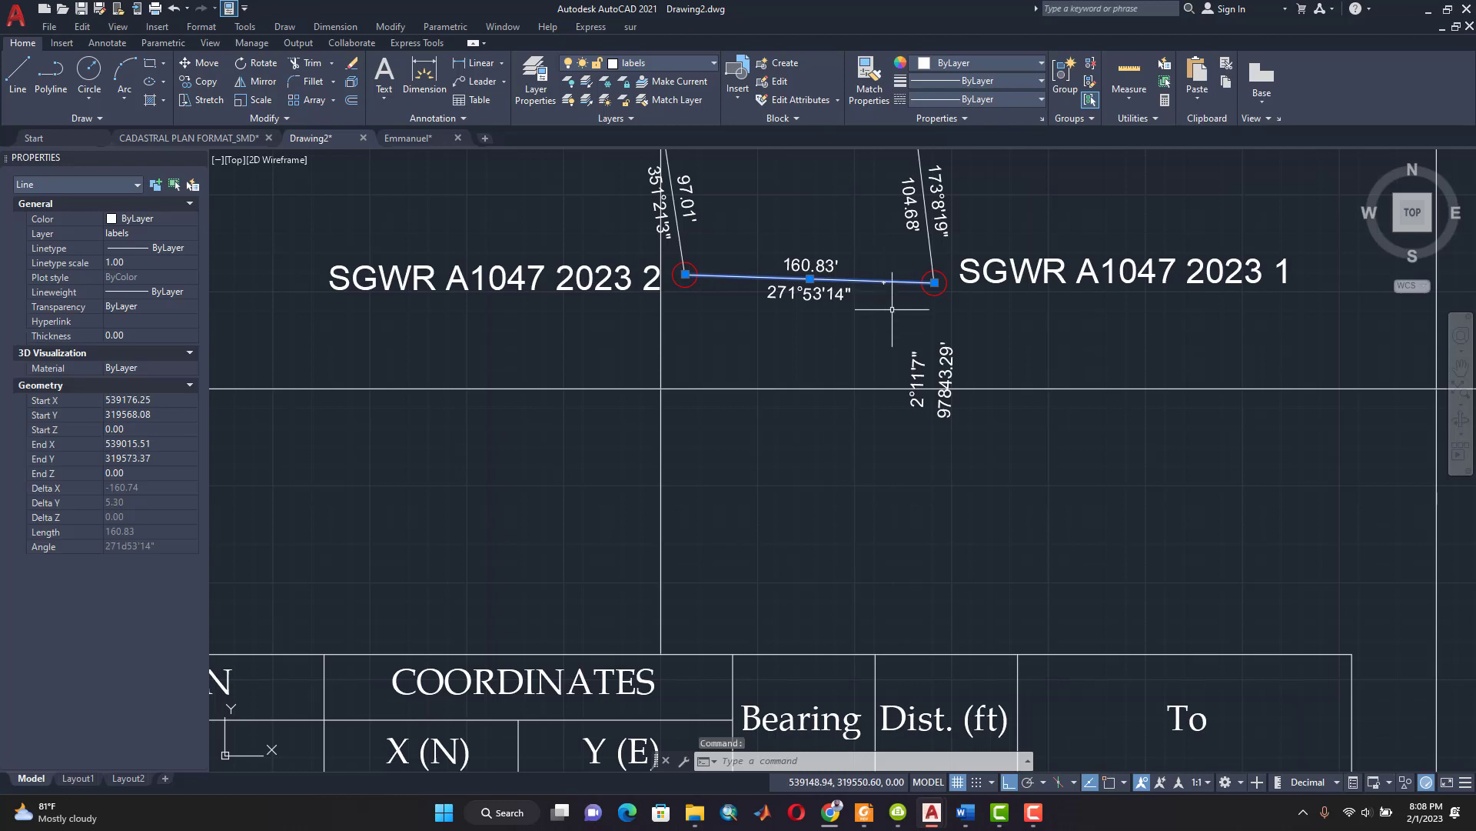
{"action": "type", "text": "L"}
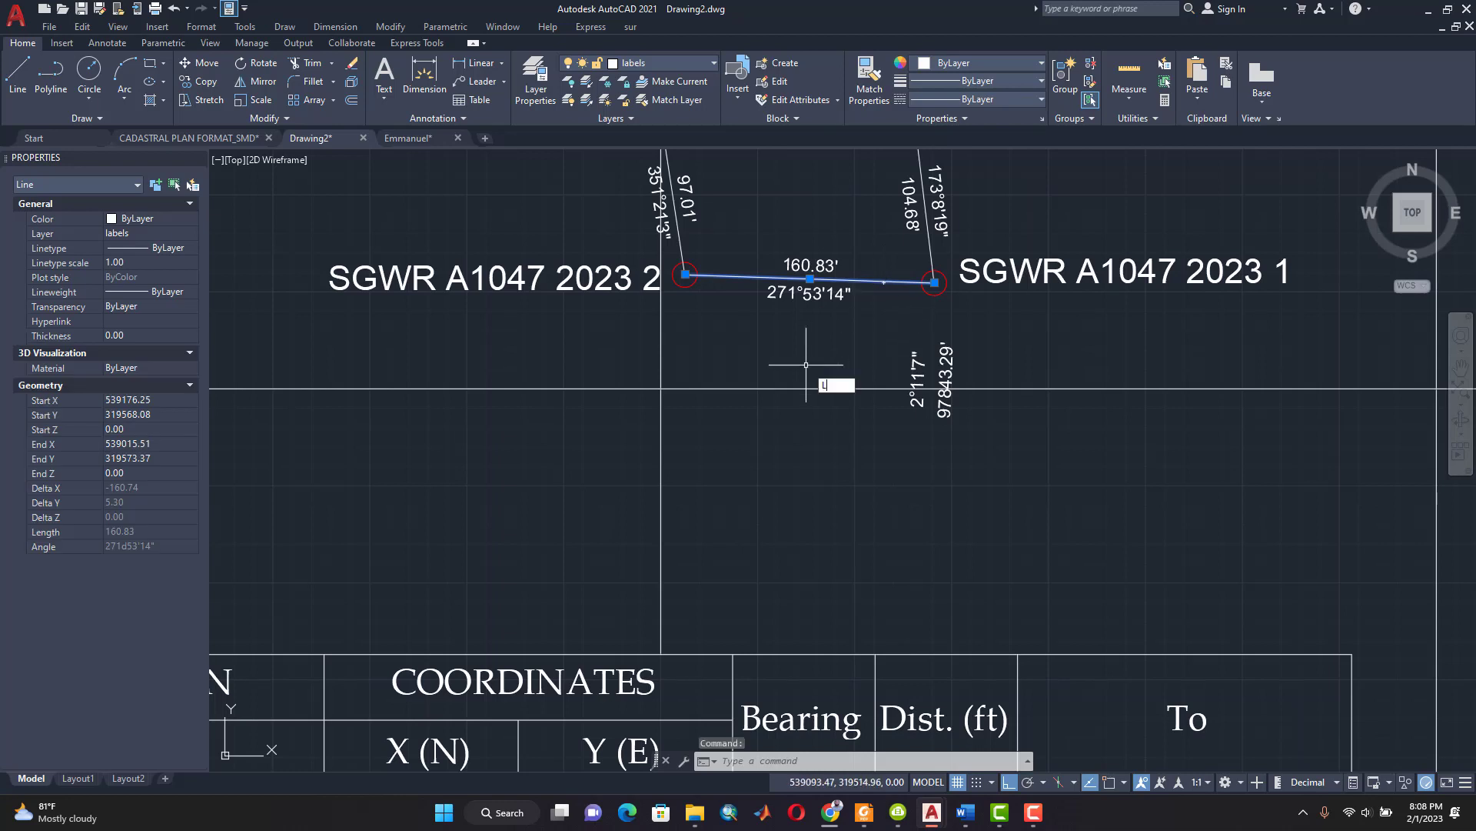
{"action": "type", "text": "IST"}
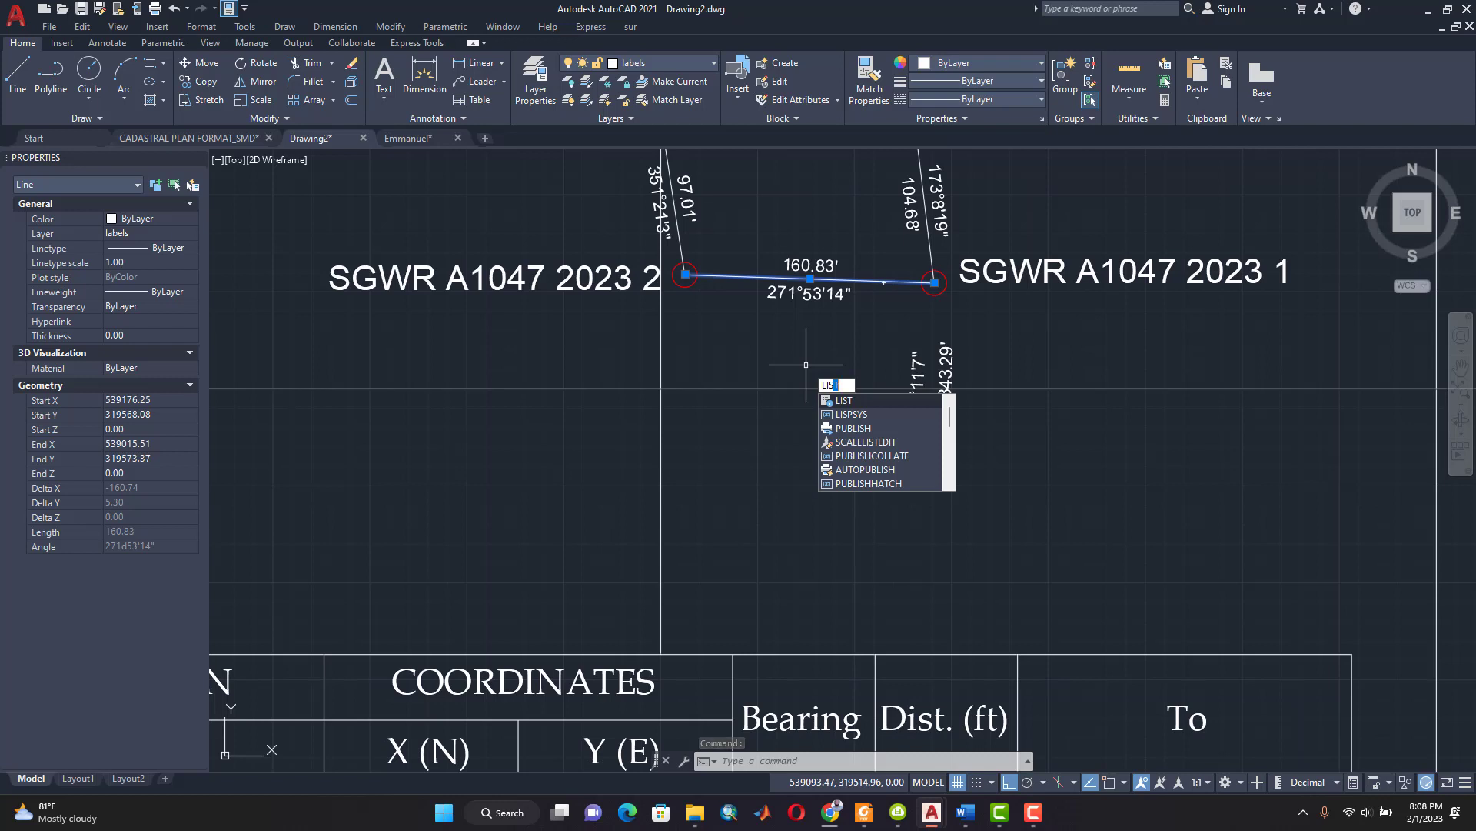
{"action": "key", "text": "Return"}
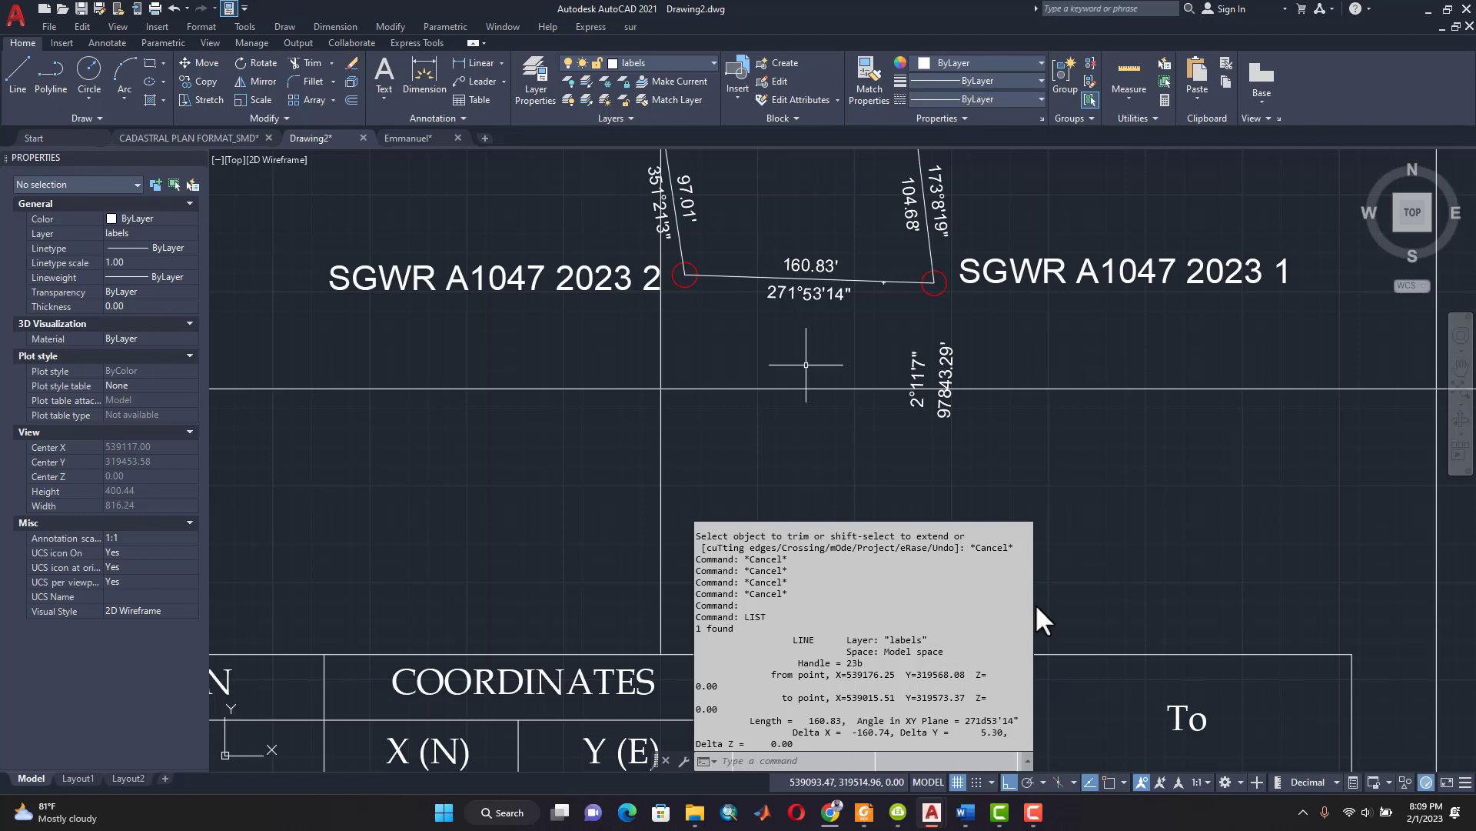
Step: Return to the whole beacon table and open the POINT_NEW spreadsheet from the project folder in Excel
{"action": "scroll", "coordinate": [1028, 521], "scroll_direction": "down", "scroll_amount": 4}
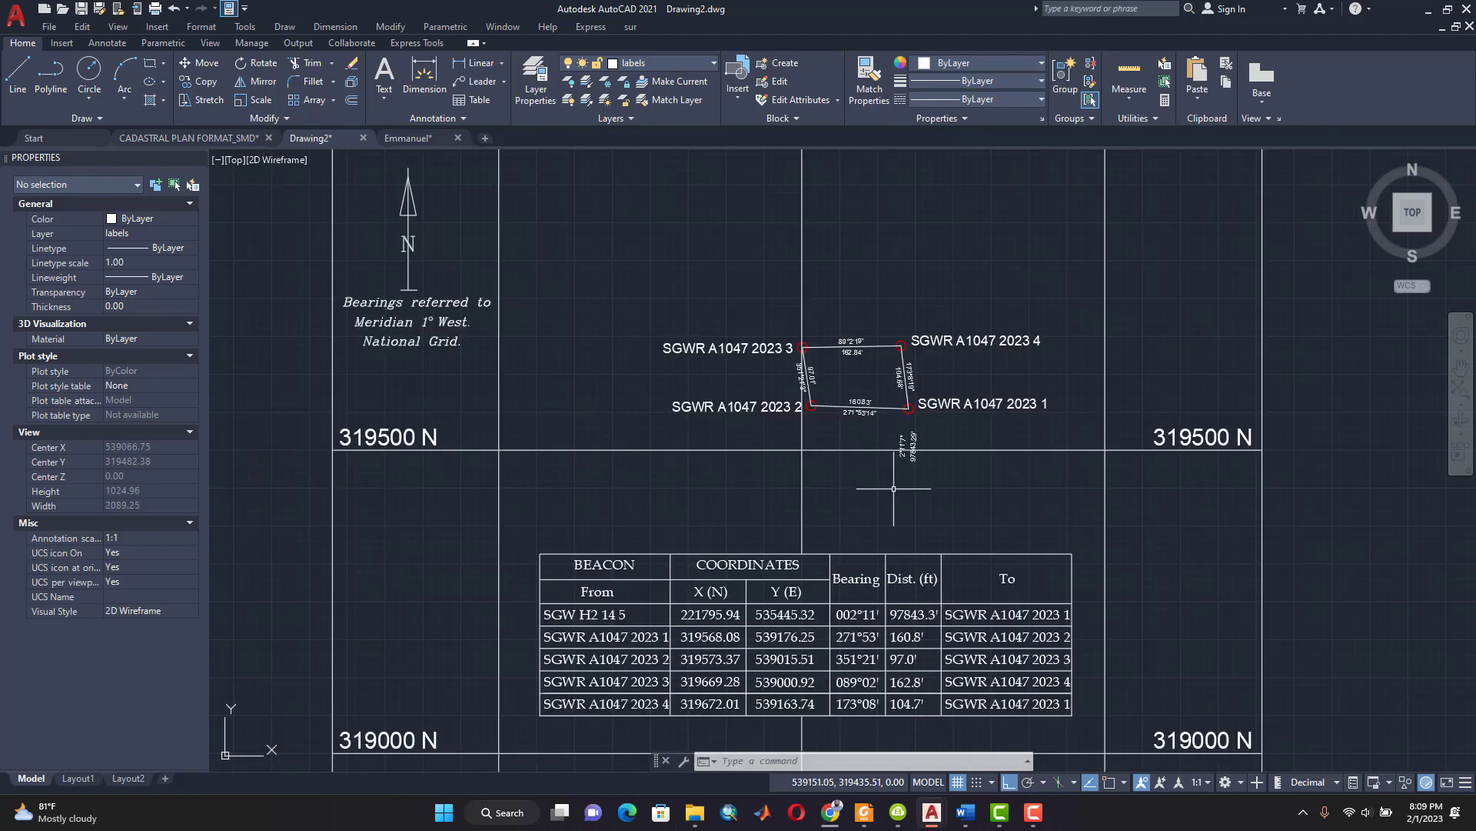
{"action": "scroll", "coordinate": [894, 488], "scroll_direction": "down", "scroll_amount": 2}
{"action": "scroll", "coordinate": [872, 642], "scroll_direction": "up", "scroll_amount": 5}
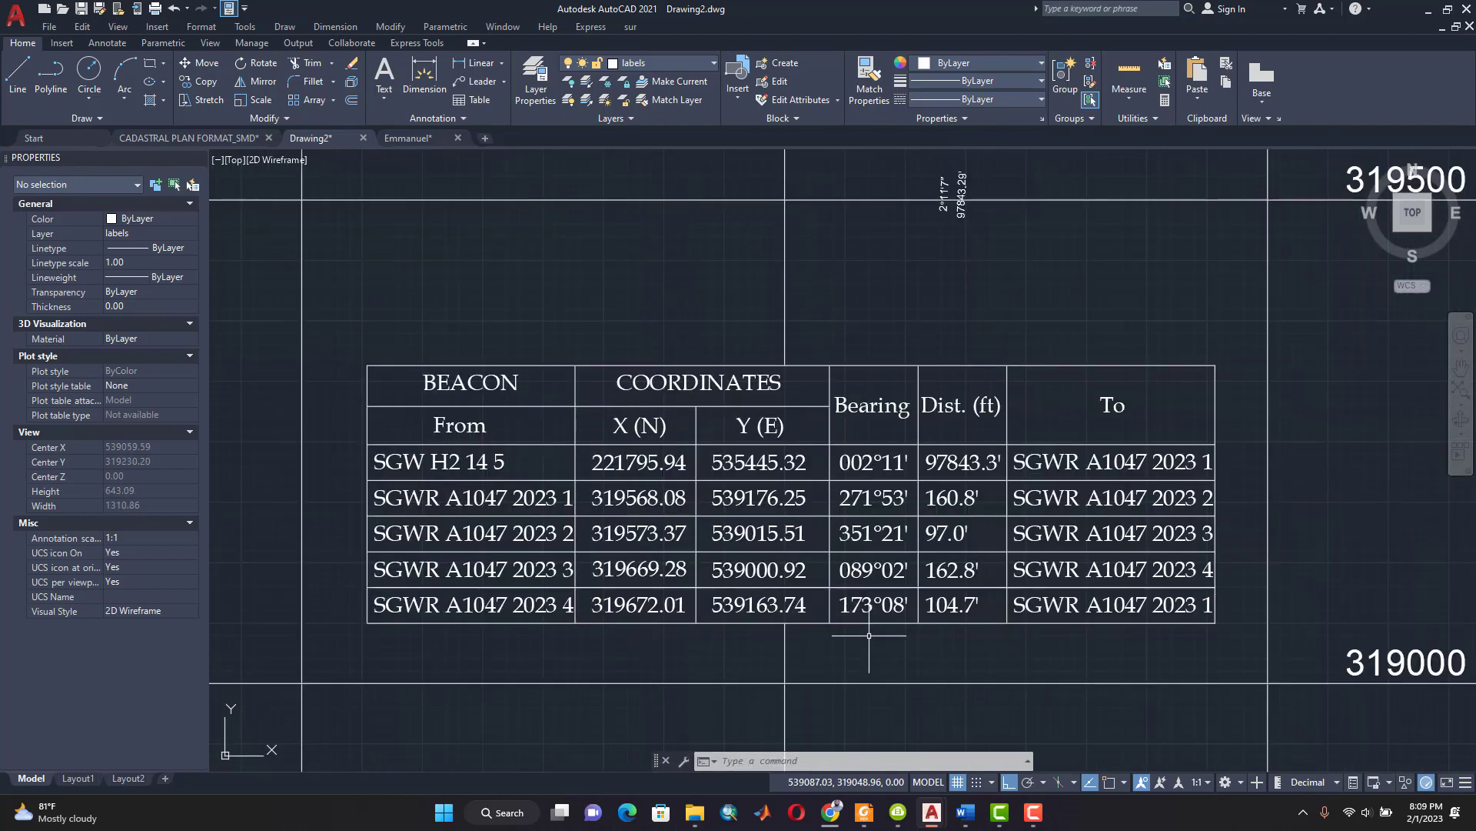
{"action": "scroll", "coordinate": [869, 636], "scroll_direction": "down", "scroll_amount": 2}
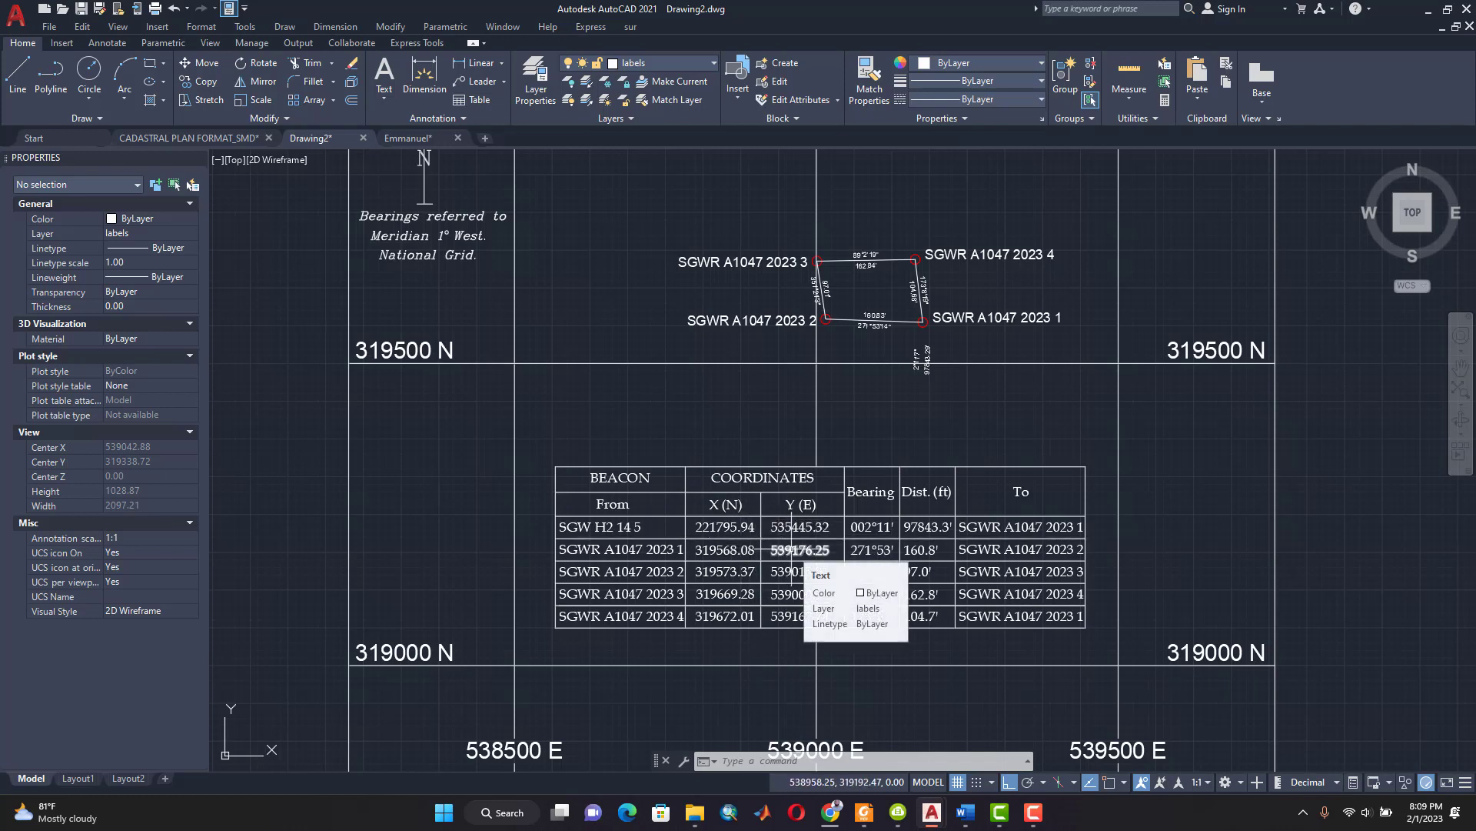
{"action": "left_click", "coordinate": [695, 812]}
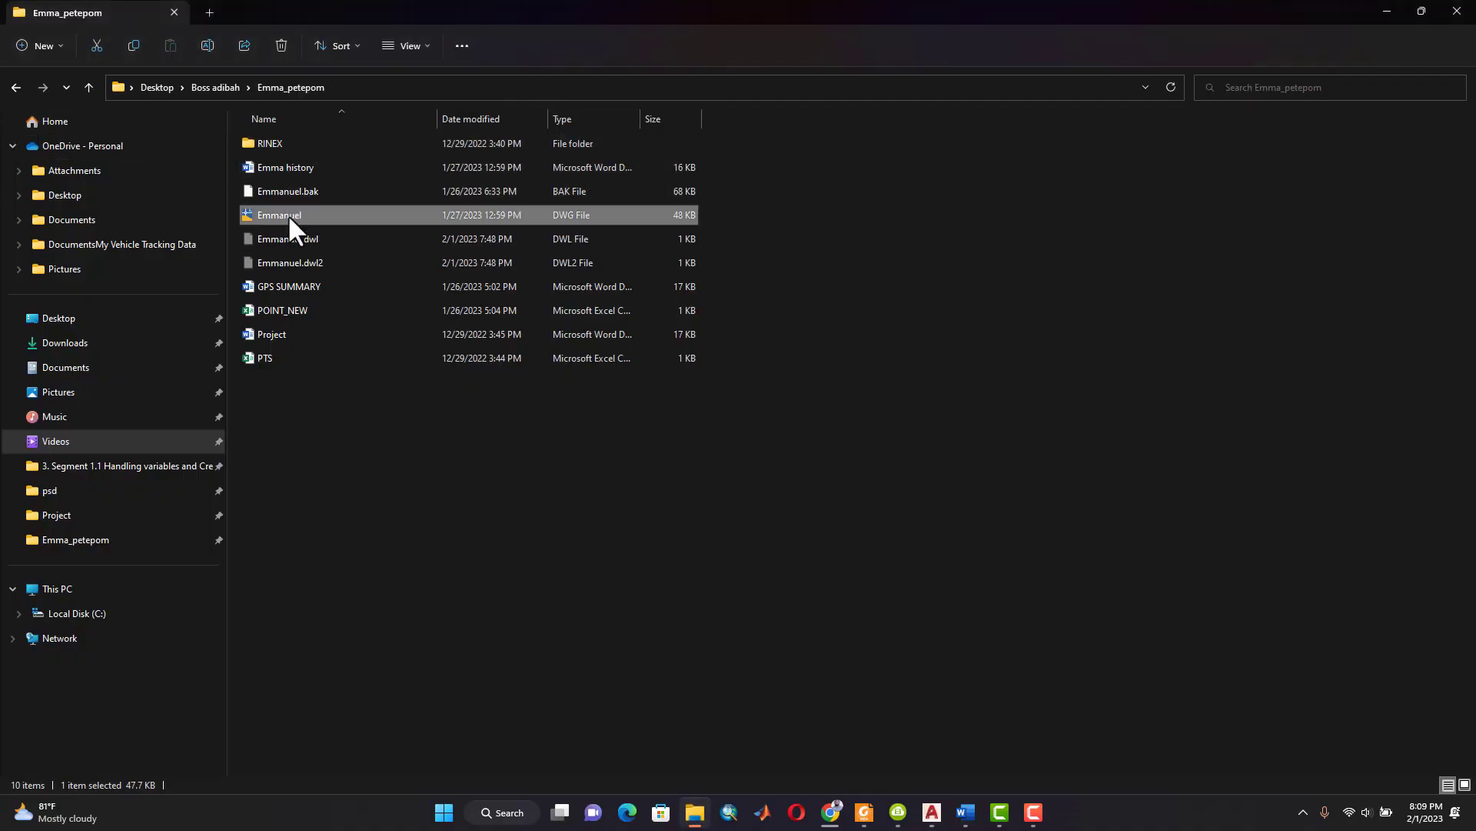
{"action": "double_click", "coordinate": [305, 311]}
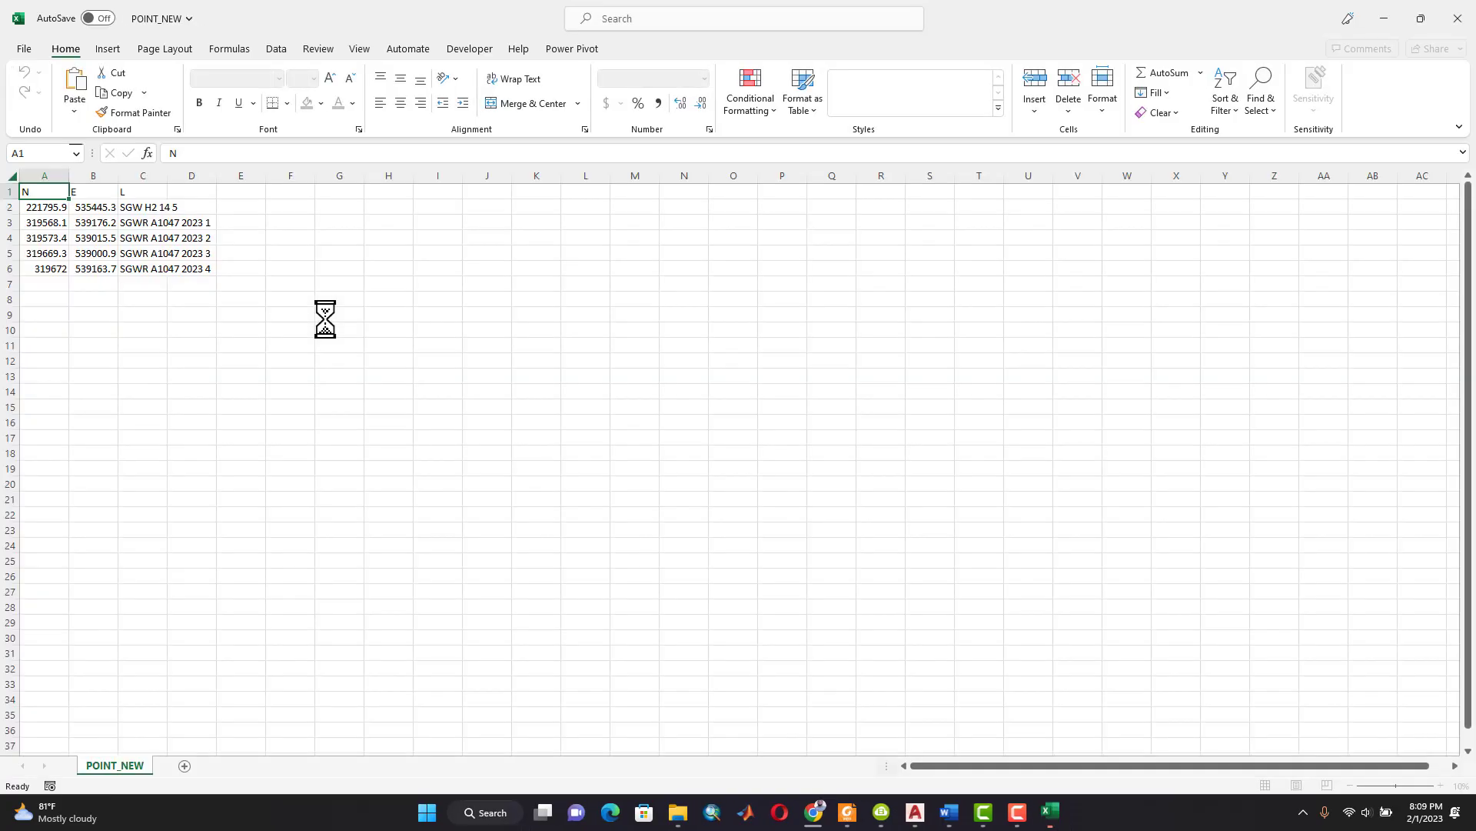
Step: Float the POINT_NEW window at reduced size beside the beacon table in the drawing, with its northing, easting and label columns widened
{"action": "left_click_drag", "start_coordinate": [167, 175], "coordinate": [317, 206]}
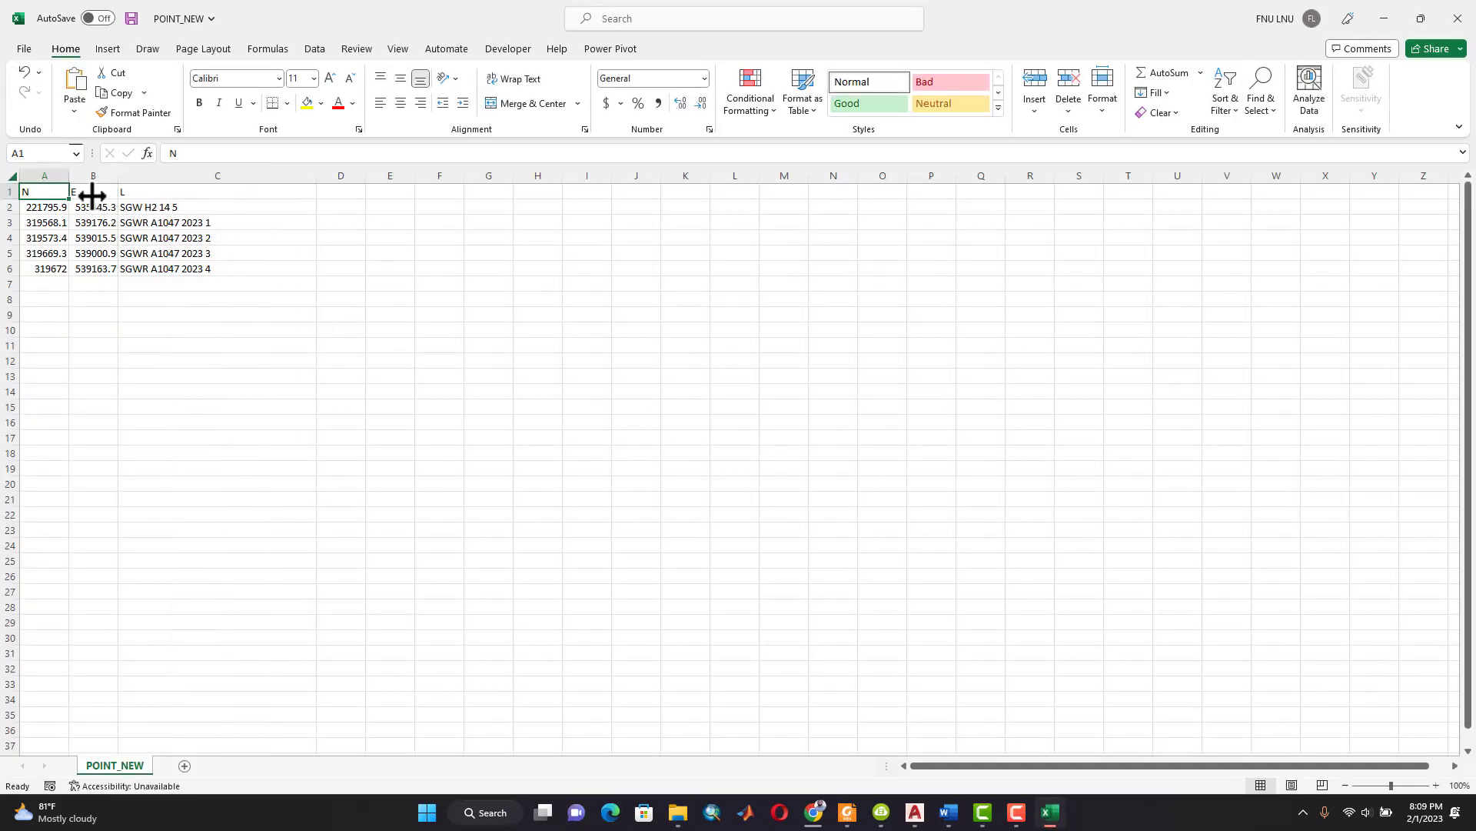
{"action": "left_click", "coordinate": [1419, 20]}
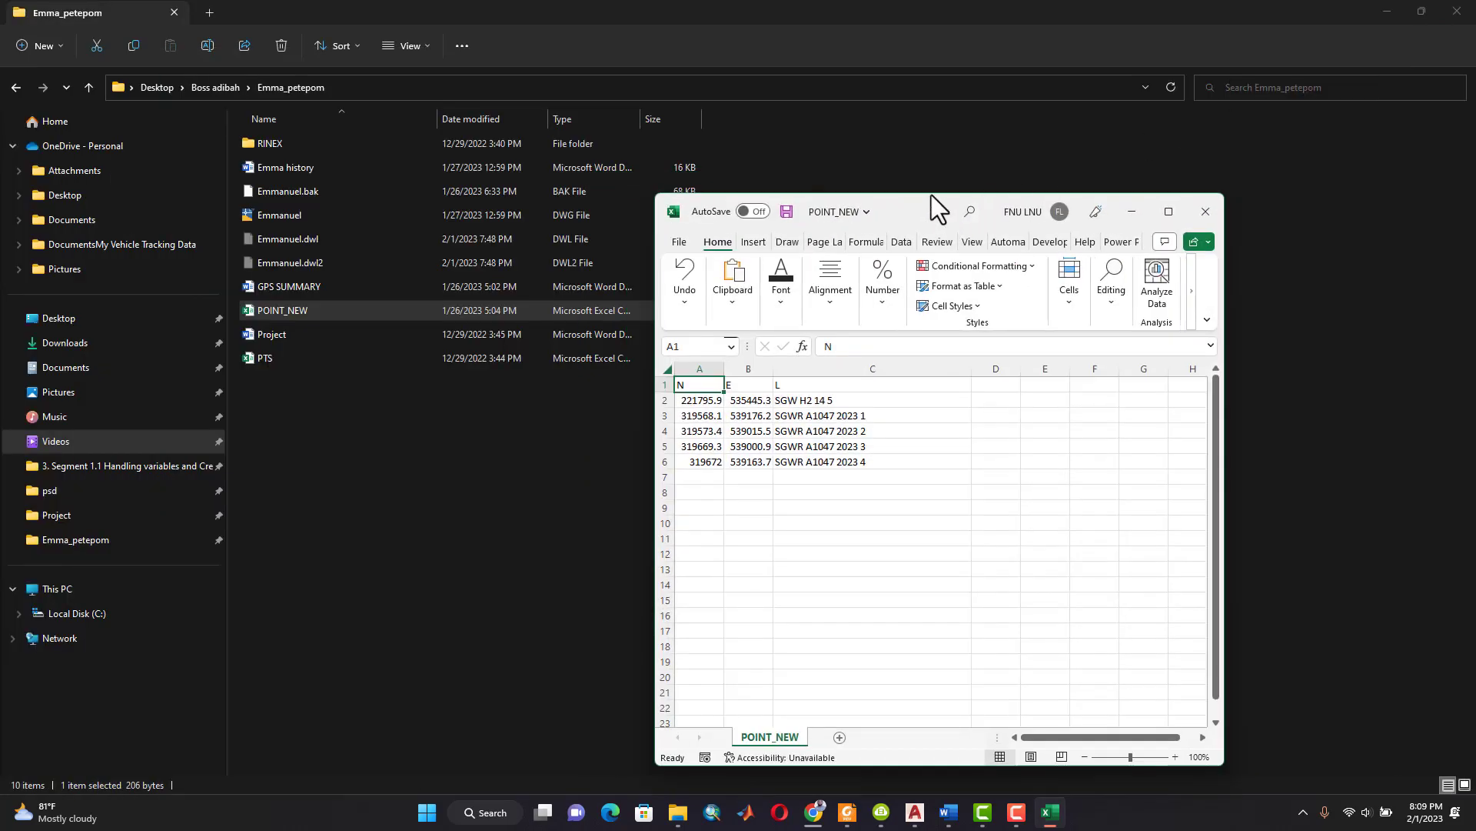
{"action": "left_click", "coordinate": [1377, 5]}
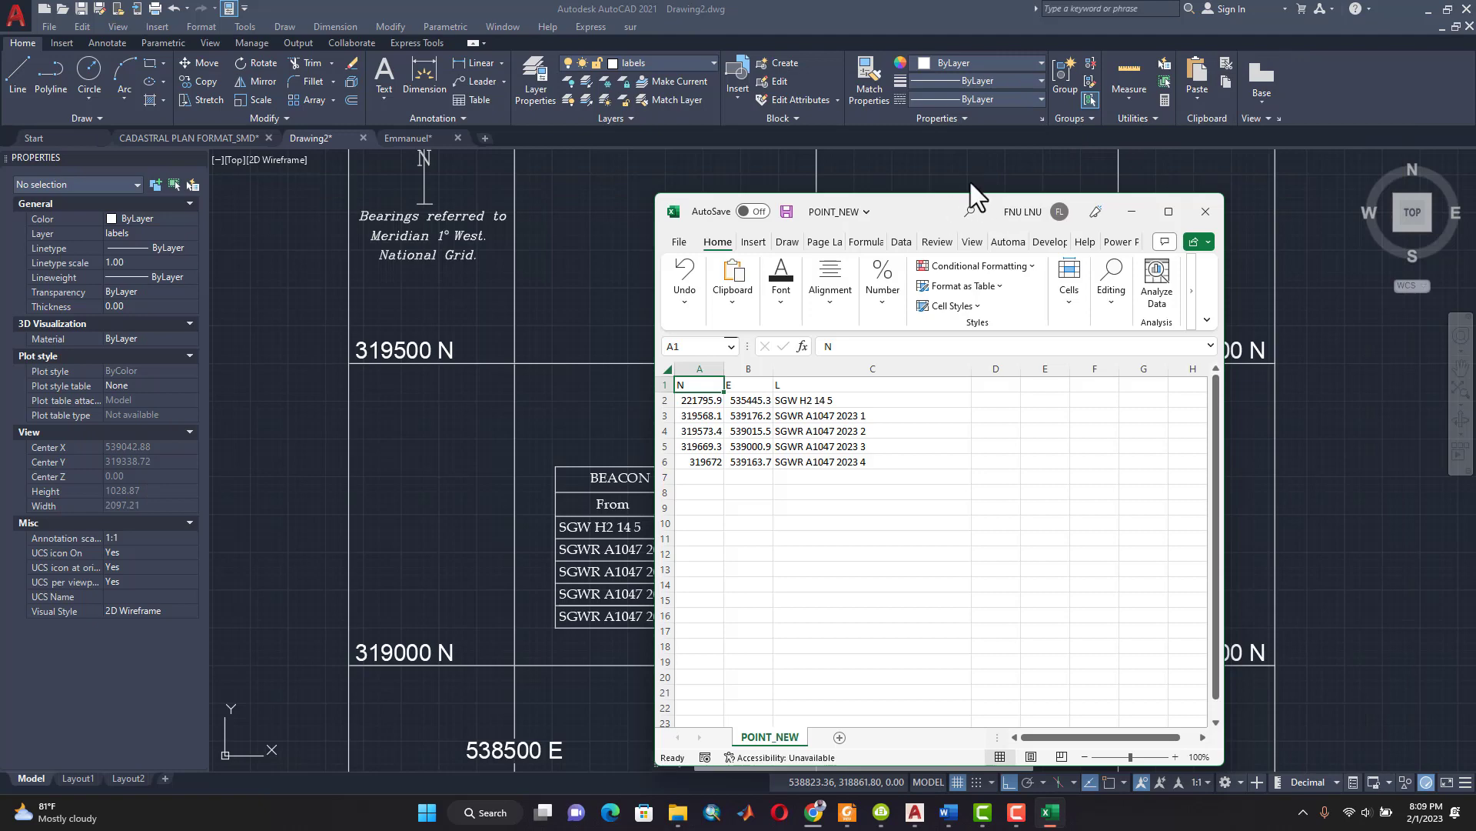
{"action": "left_click_drag", "start_coordinate": [928, 203], "coordinate": [1159, 85]}
{"action": "left_click_drag", "start_coordinate": [956, 250], "coordinate": [1138, 243]}
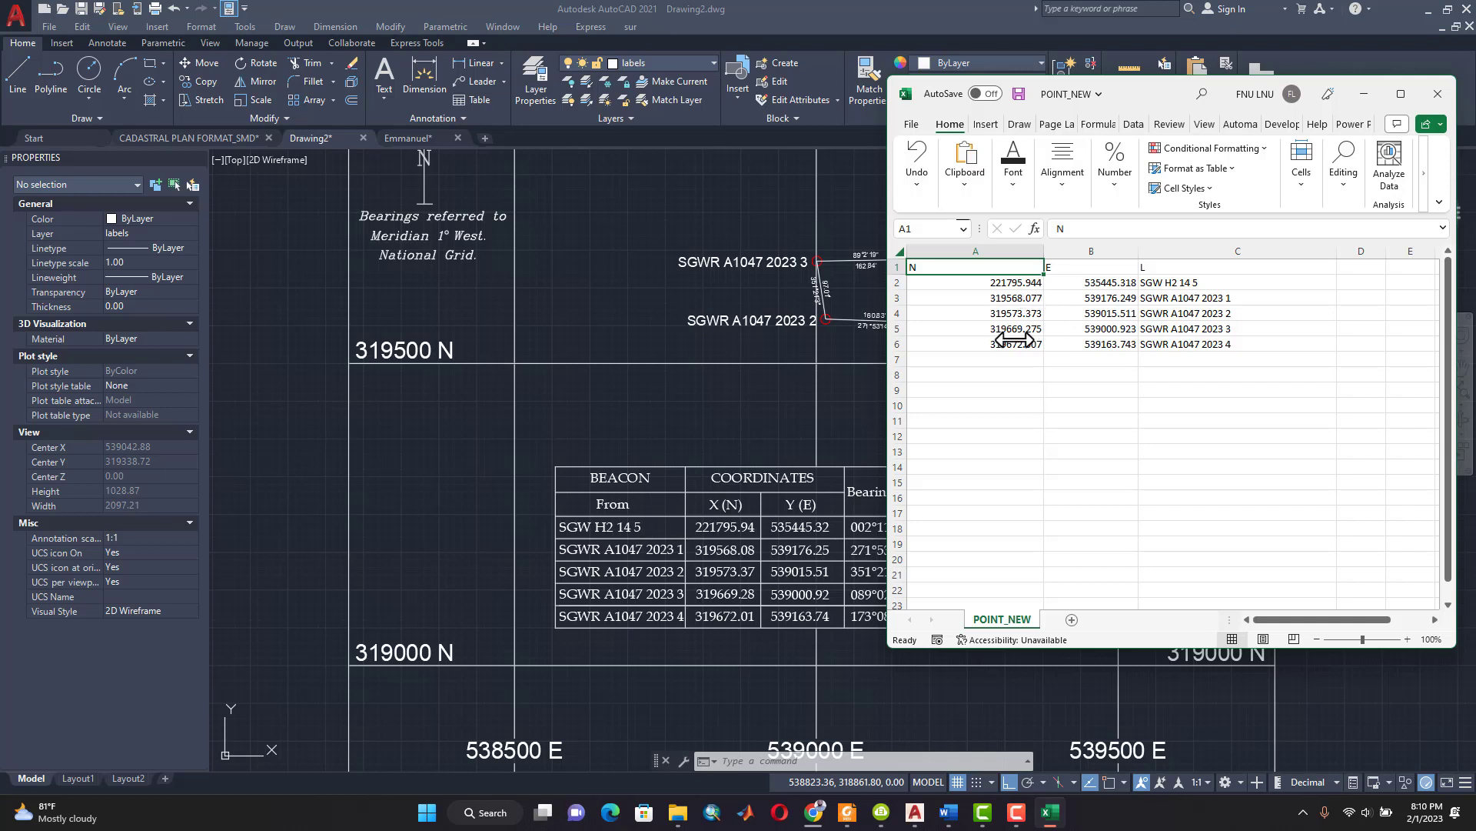
Step: Take the SGW H2 14 5 northing from cell A2 of POINT_NEW and enter it in the table's X (N) column as 221795.94
{"action": "double_click", "coordinate": [985, 283]}
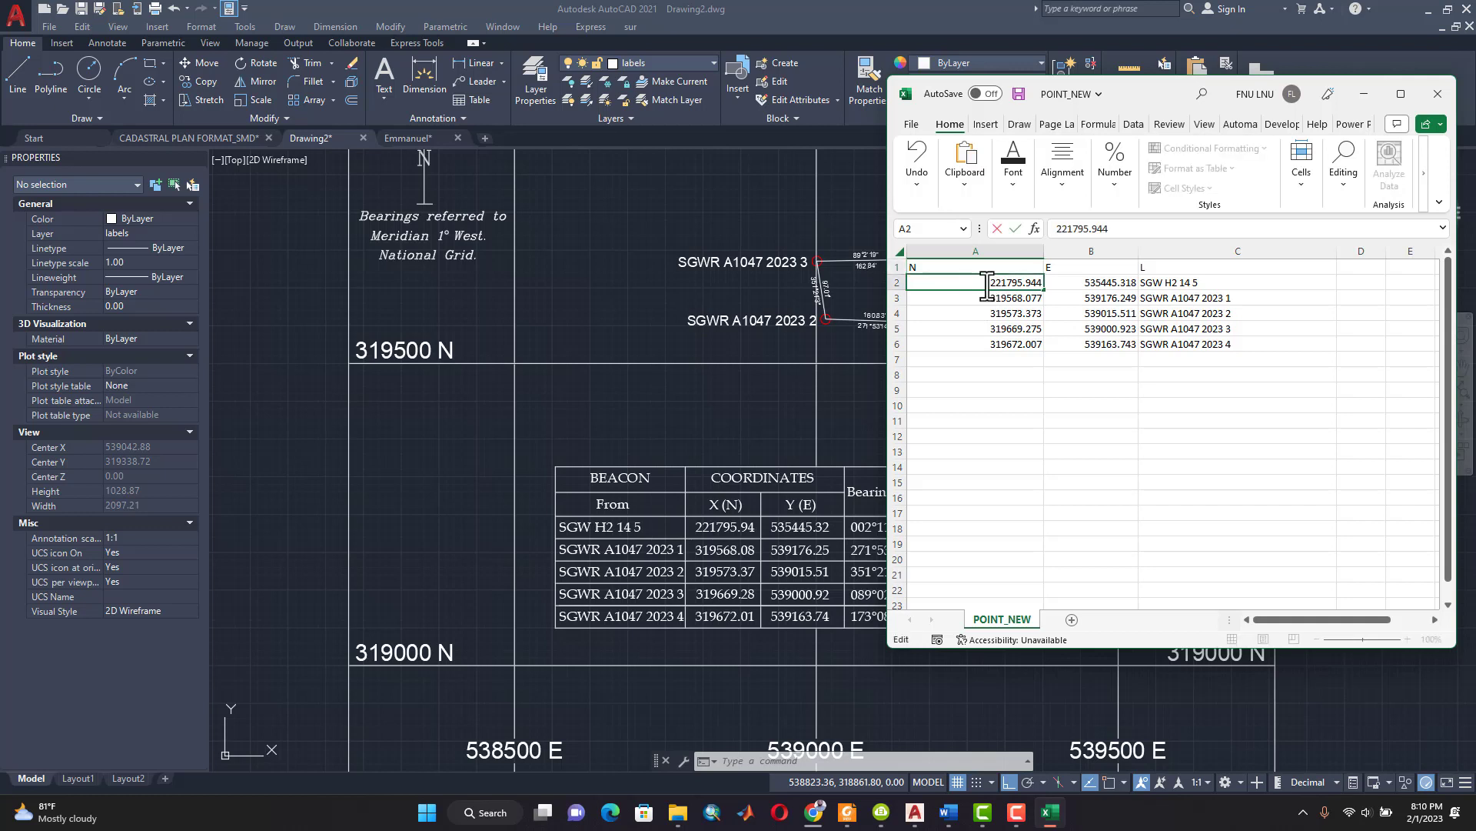
{"action": "left_click_drag", "start_coordinate": [984, 283], "coordinate": [1104, 294]}
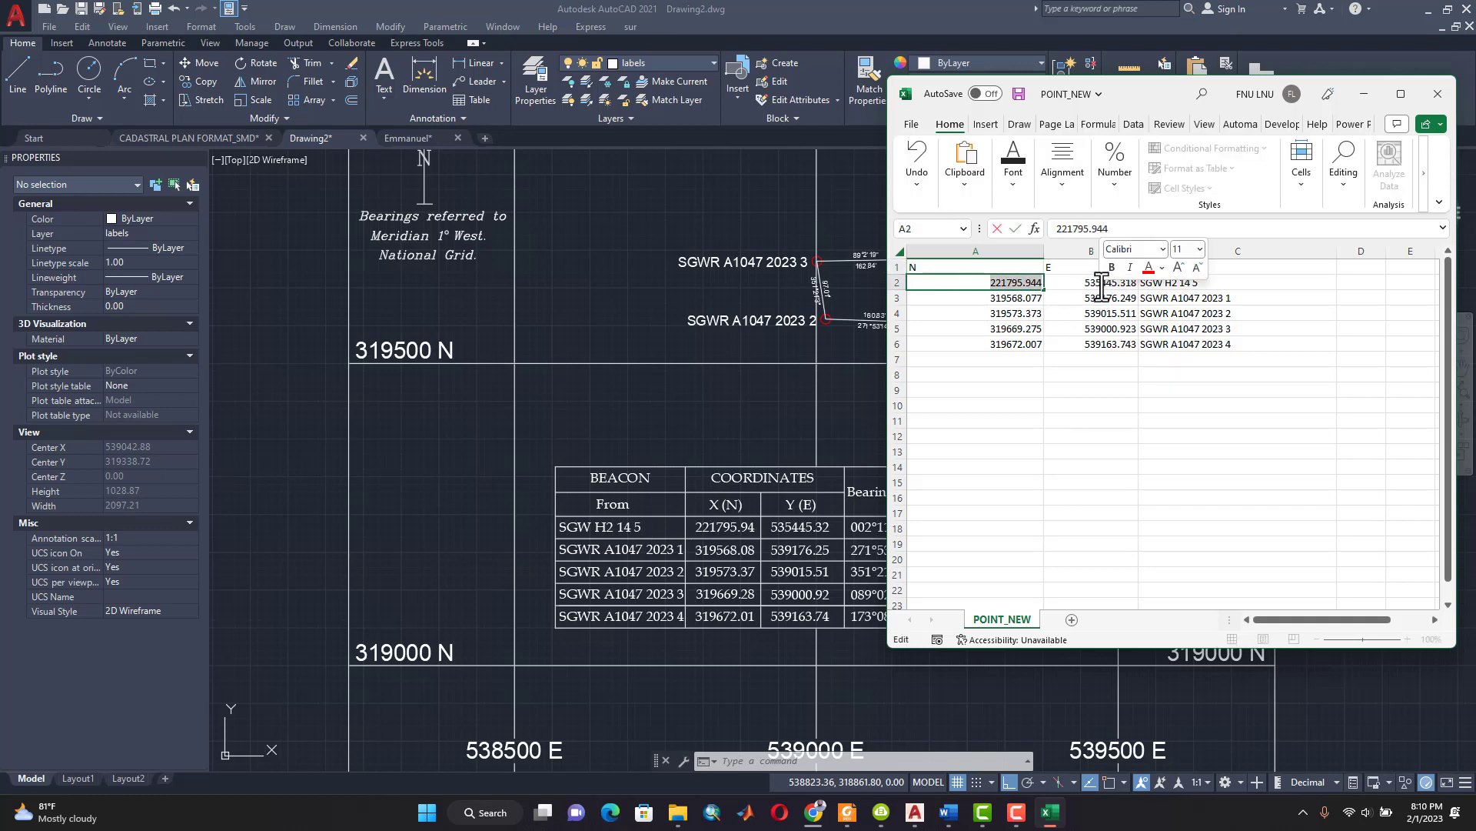
{"action": "left_click", "coordinate": [713, 522]}
{"action": "left_click", "coordinate": [726, 527]}
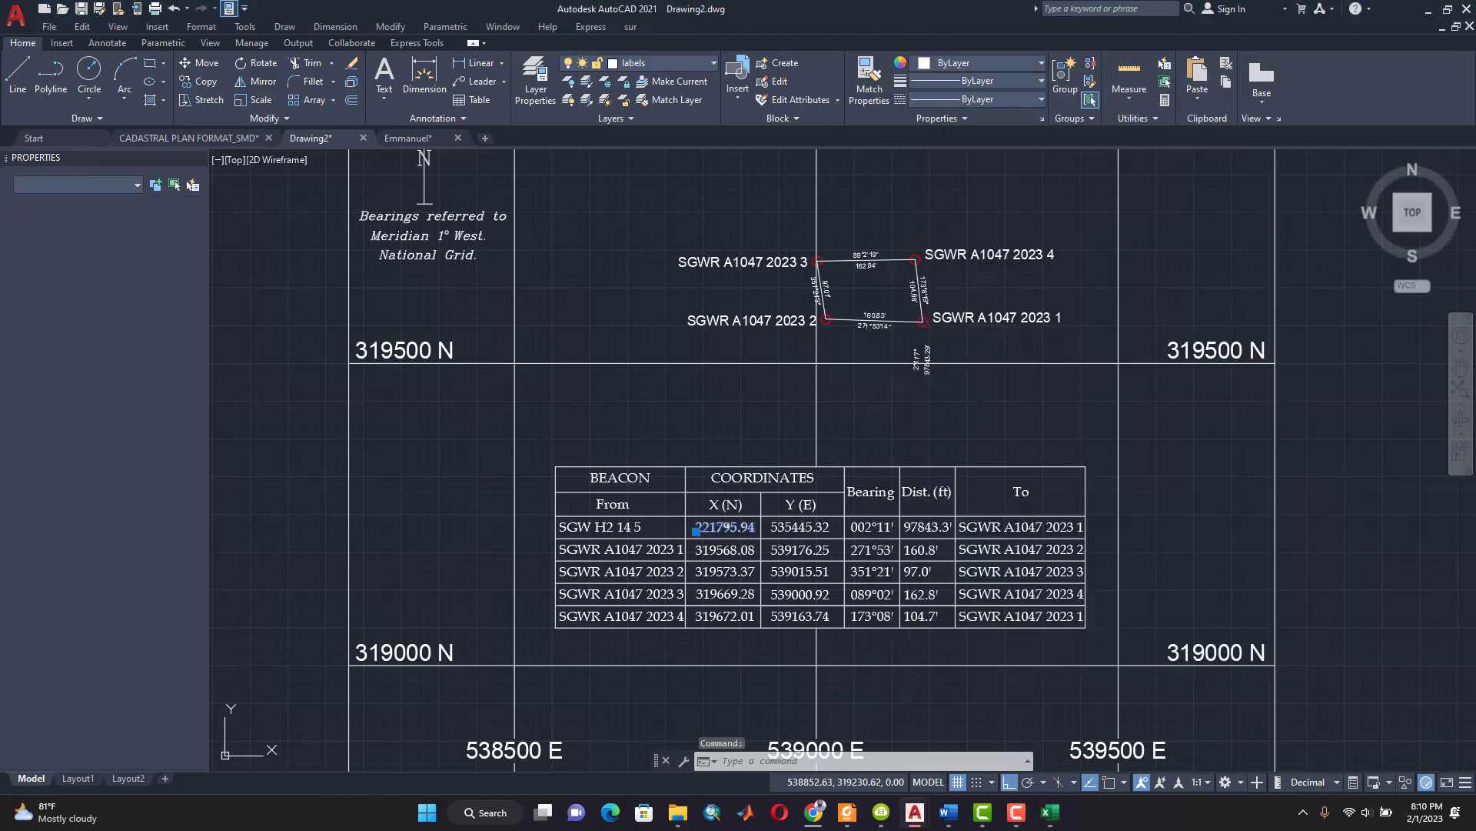
{"action": "double_click", "coordinate": [725, 527]}
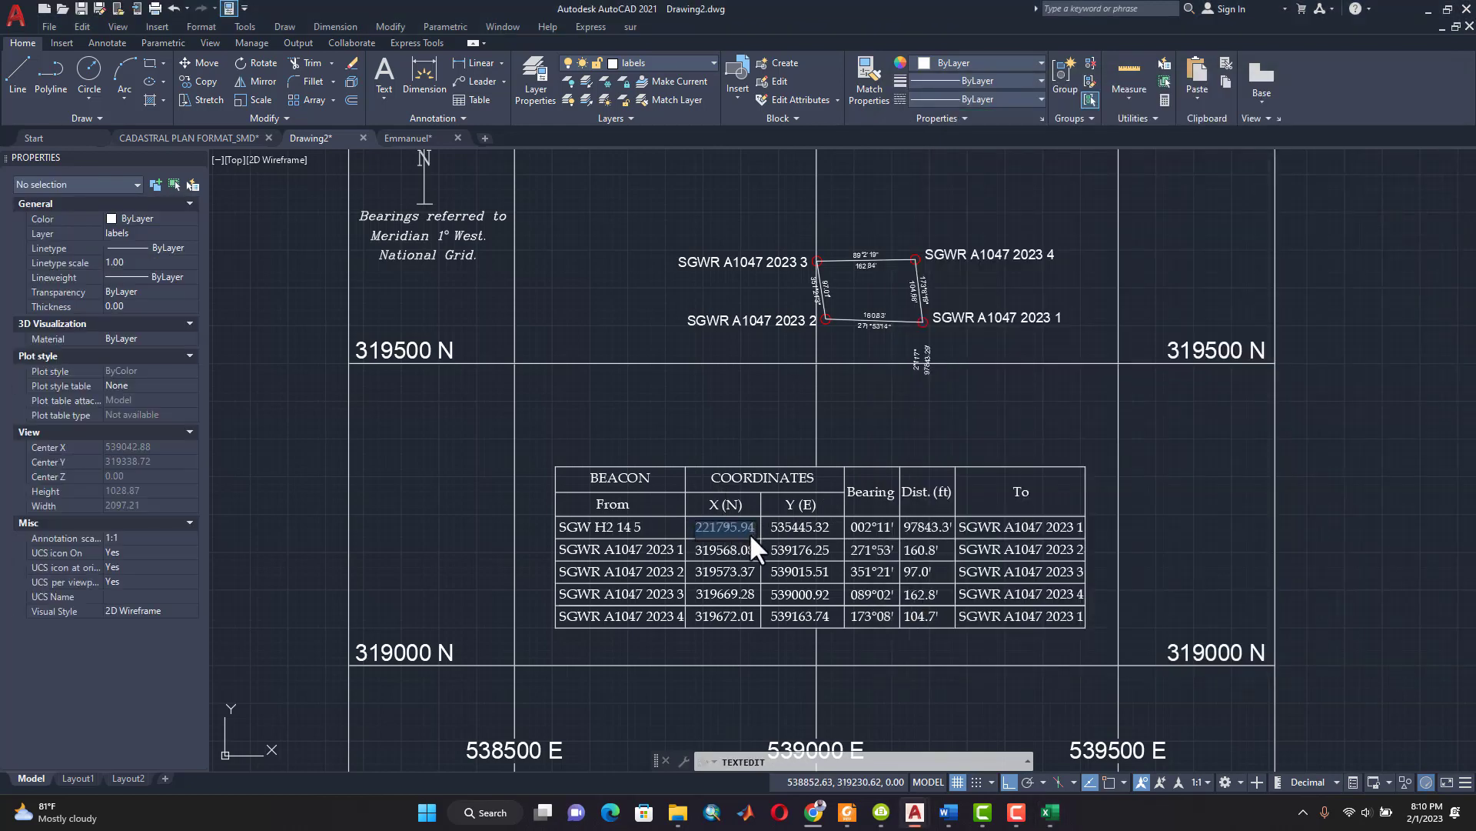
{"action": "left_click", "coordinate": [754, 532]}
{"action": "type", "text": "4"}
{"action": "left_click", "coordinate": [619, 422]}
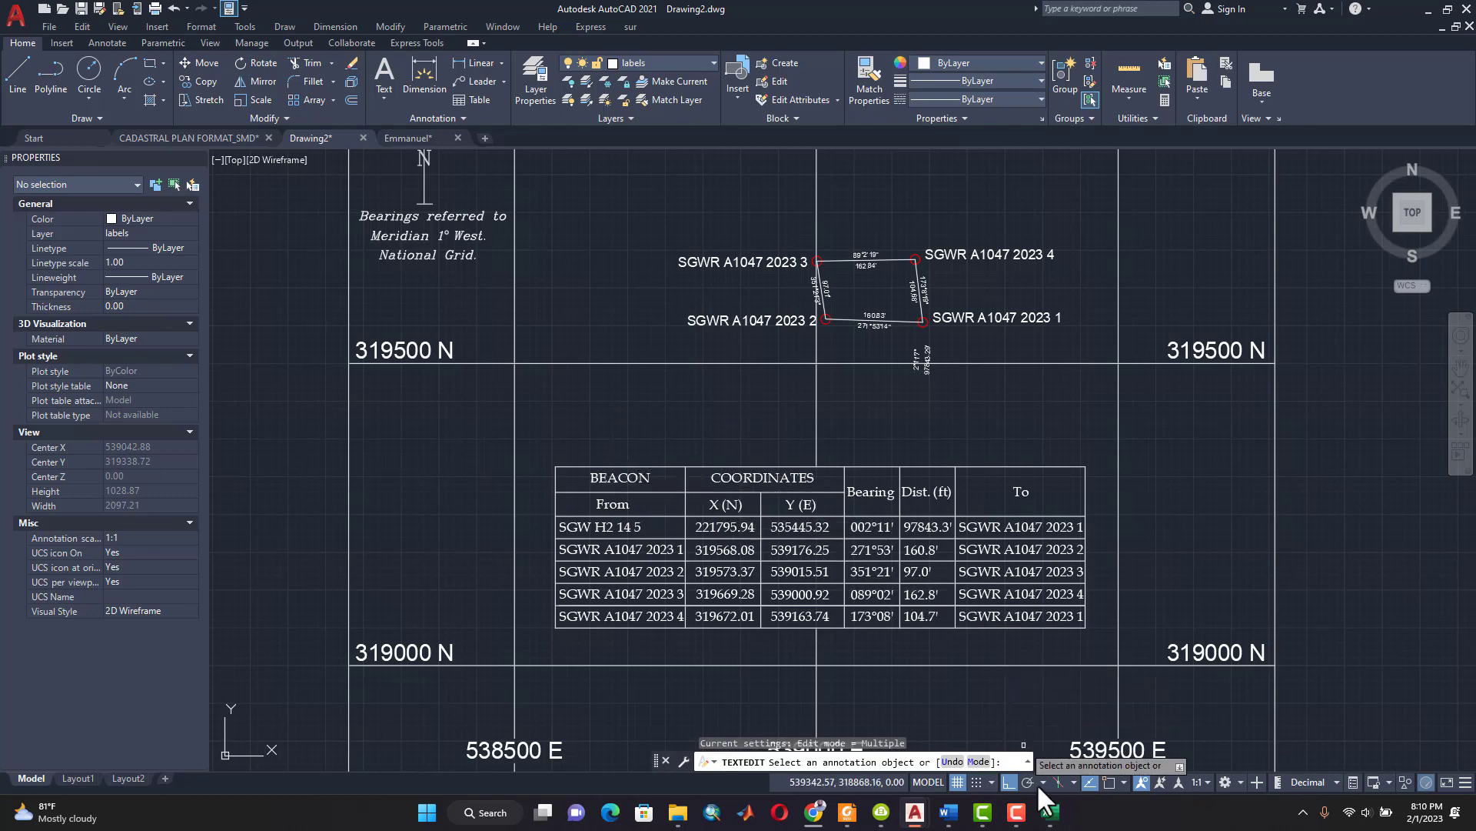
Step: Take the SGW H2 14 5 easting from cell B2 of POINT_NEW and enter it in the table's Y (E) column as 535445.32
{"action": "left_click", "coordinate": [1050, 817]}
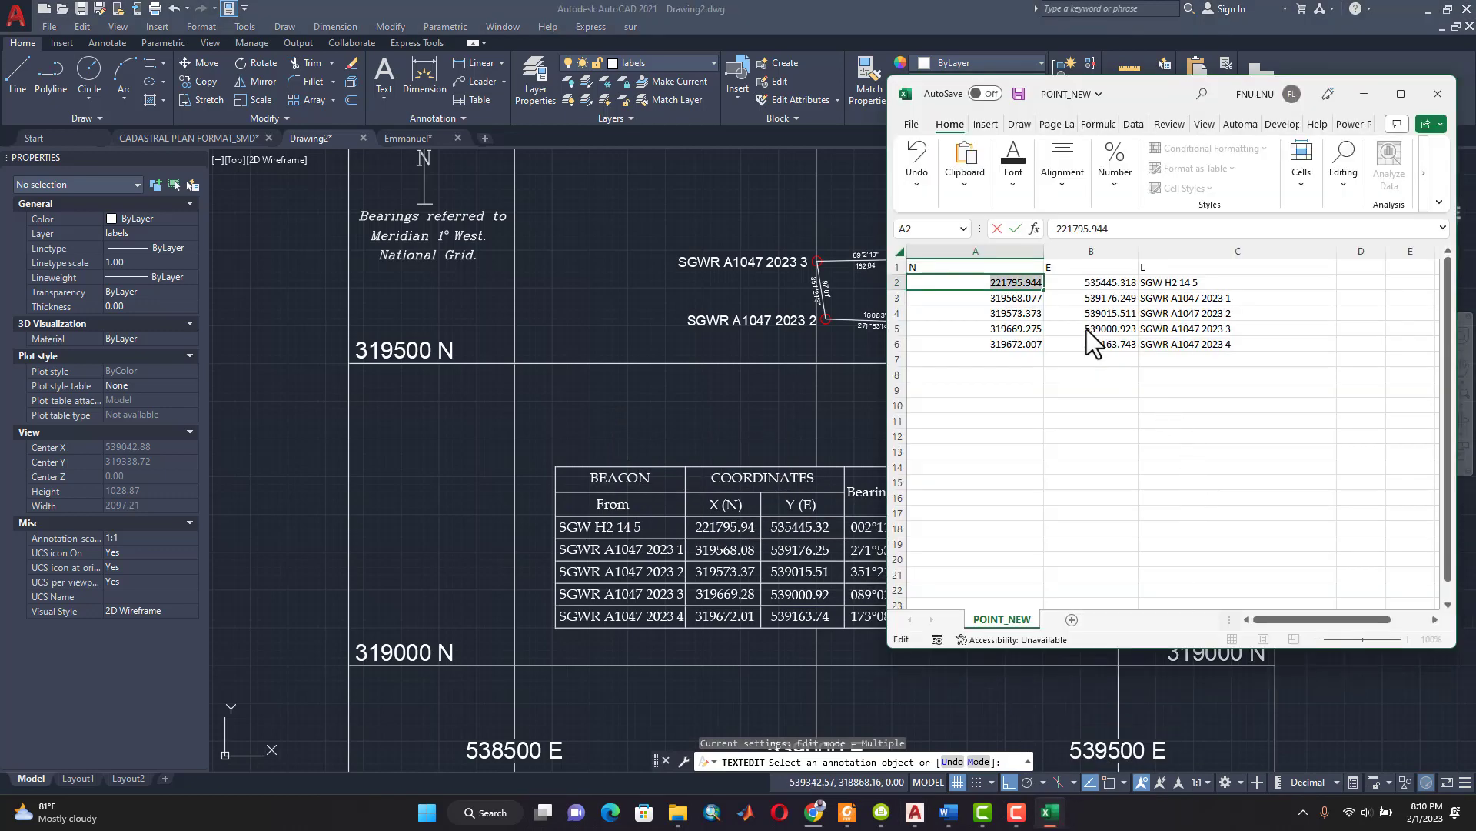
{"action": "left_click", "coordinate": [1069, 281]}
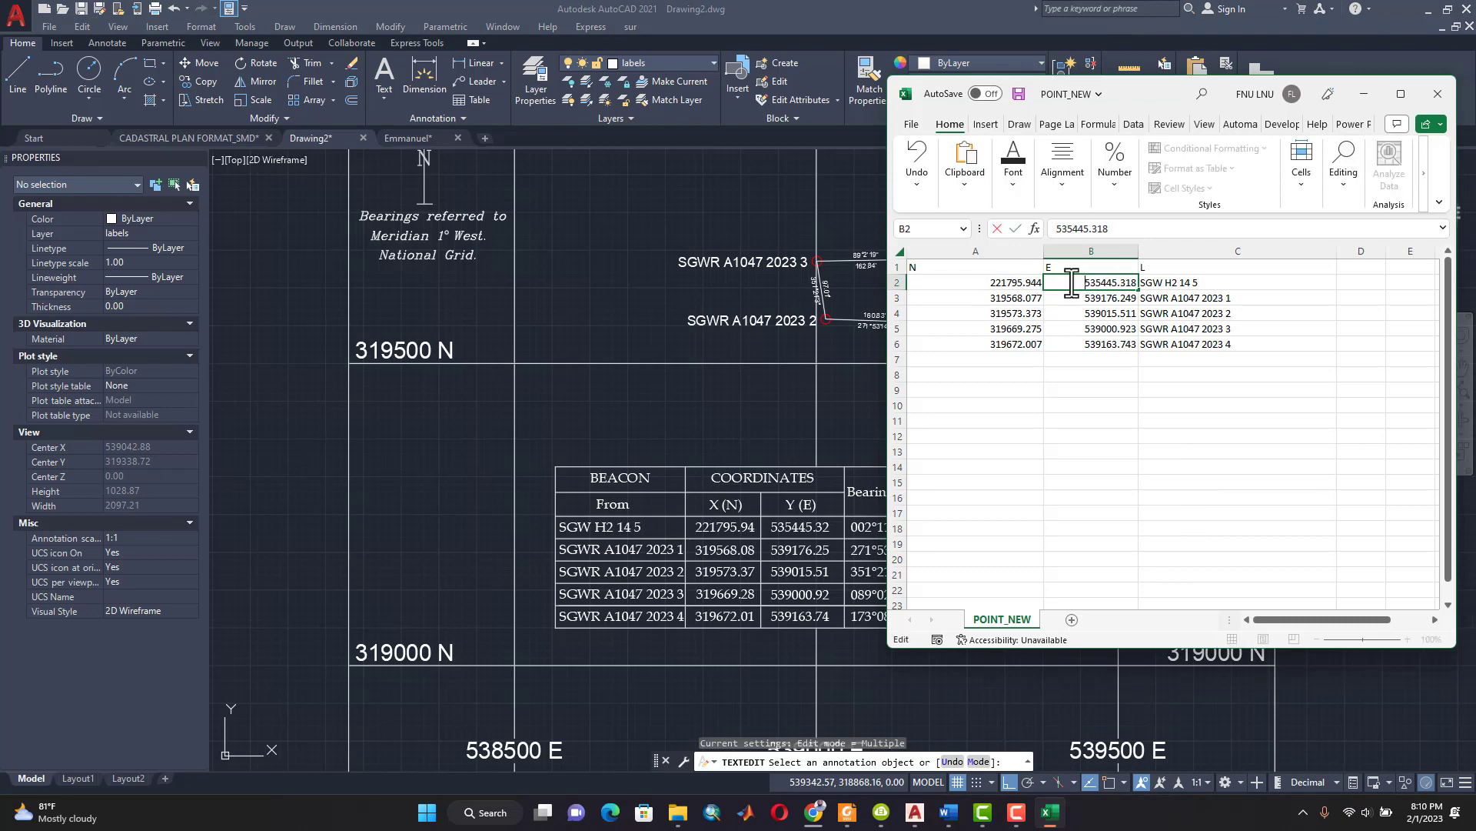
{"action": "left_click_drag", "start_coordinate": [1072, 282], "coordinate": [1169, 293]}
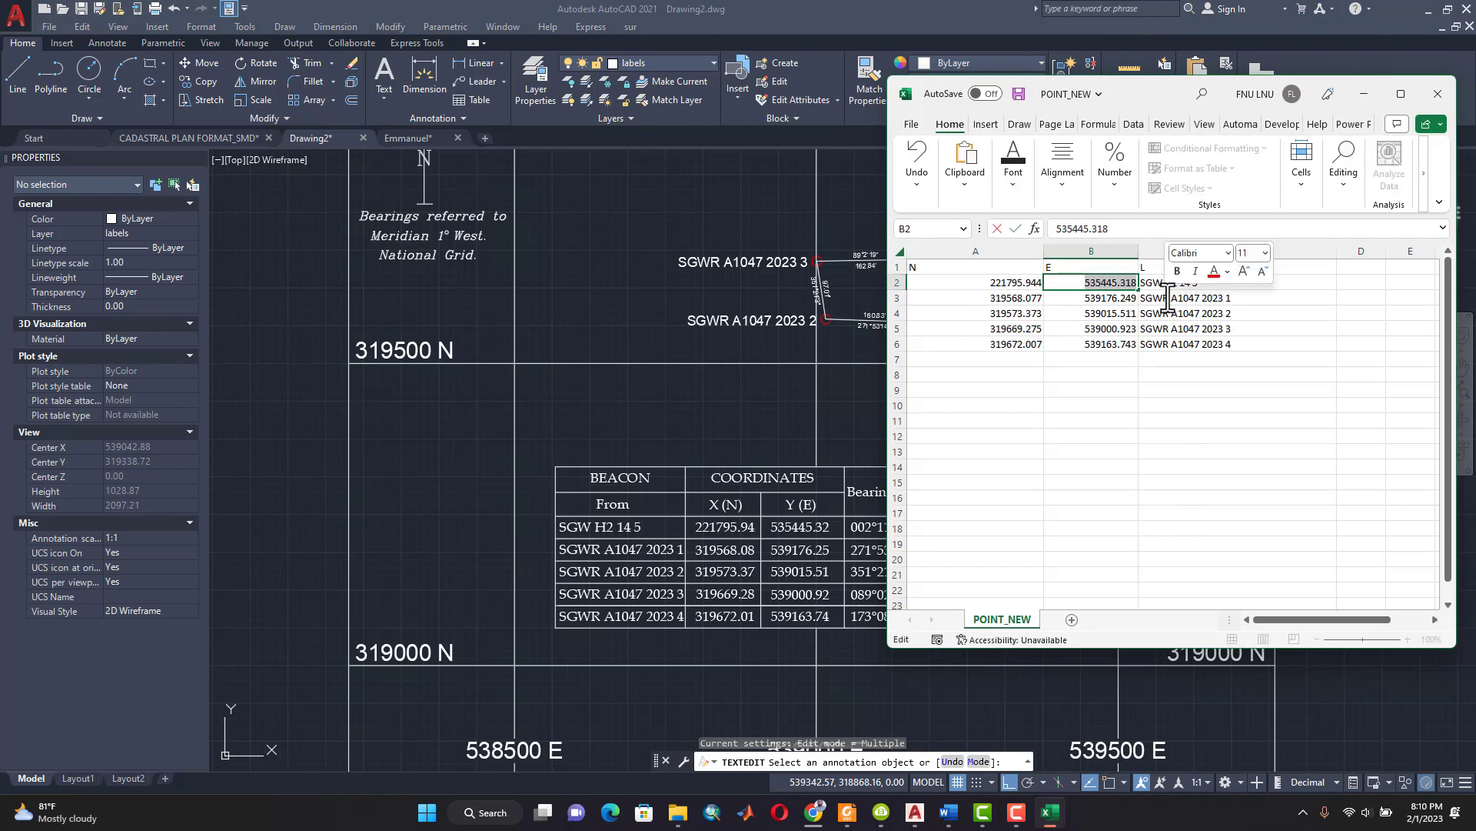
{"action": "left_click", "coordinate": [797, 519]}
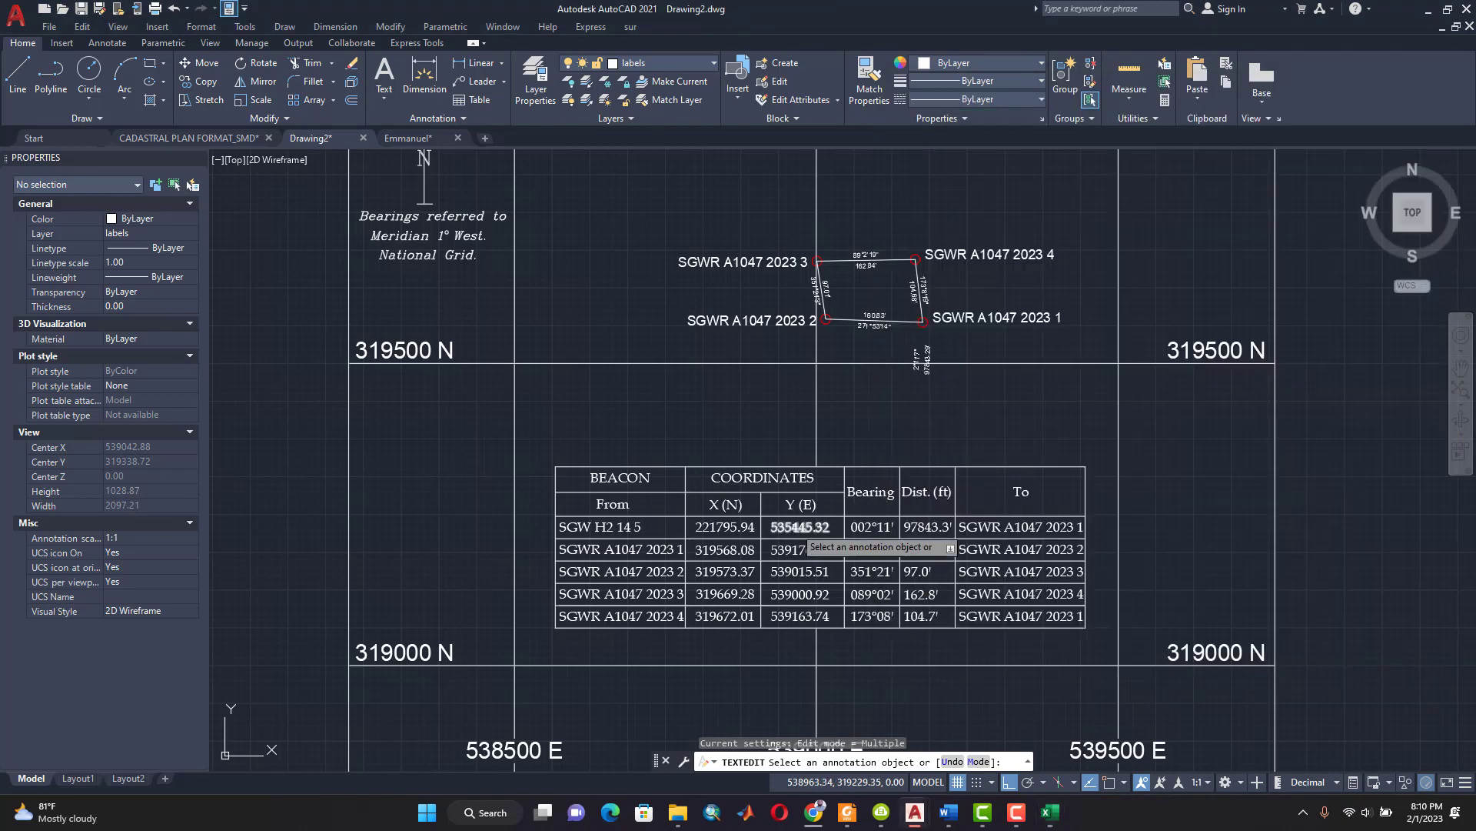
{"action": "left_click", "coordinate": [802, 527]}
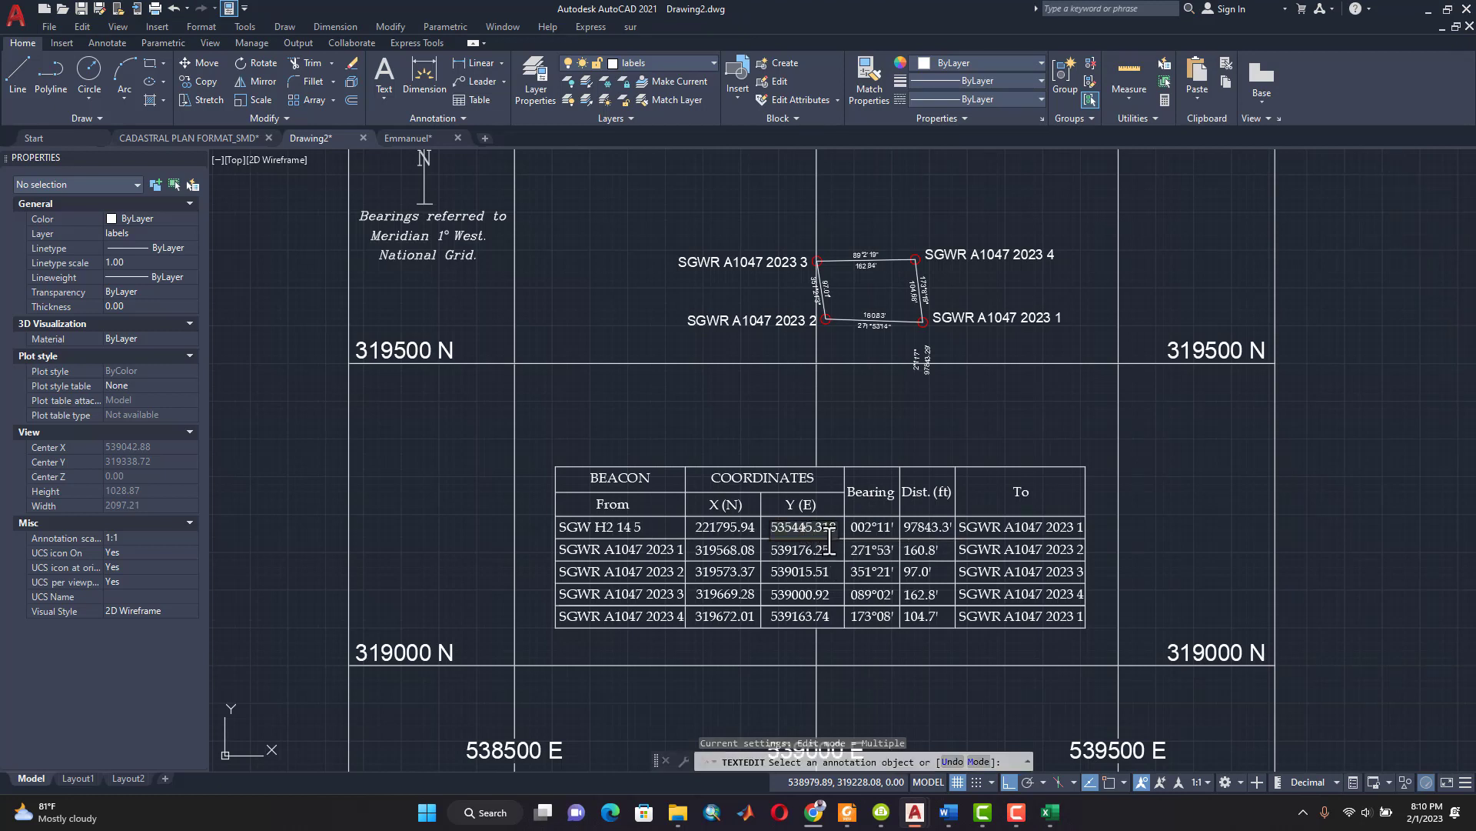
{"action": "key", "text": "BackSpace"}
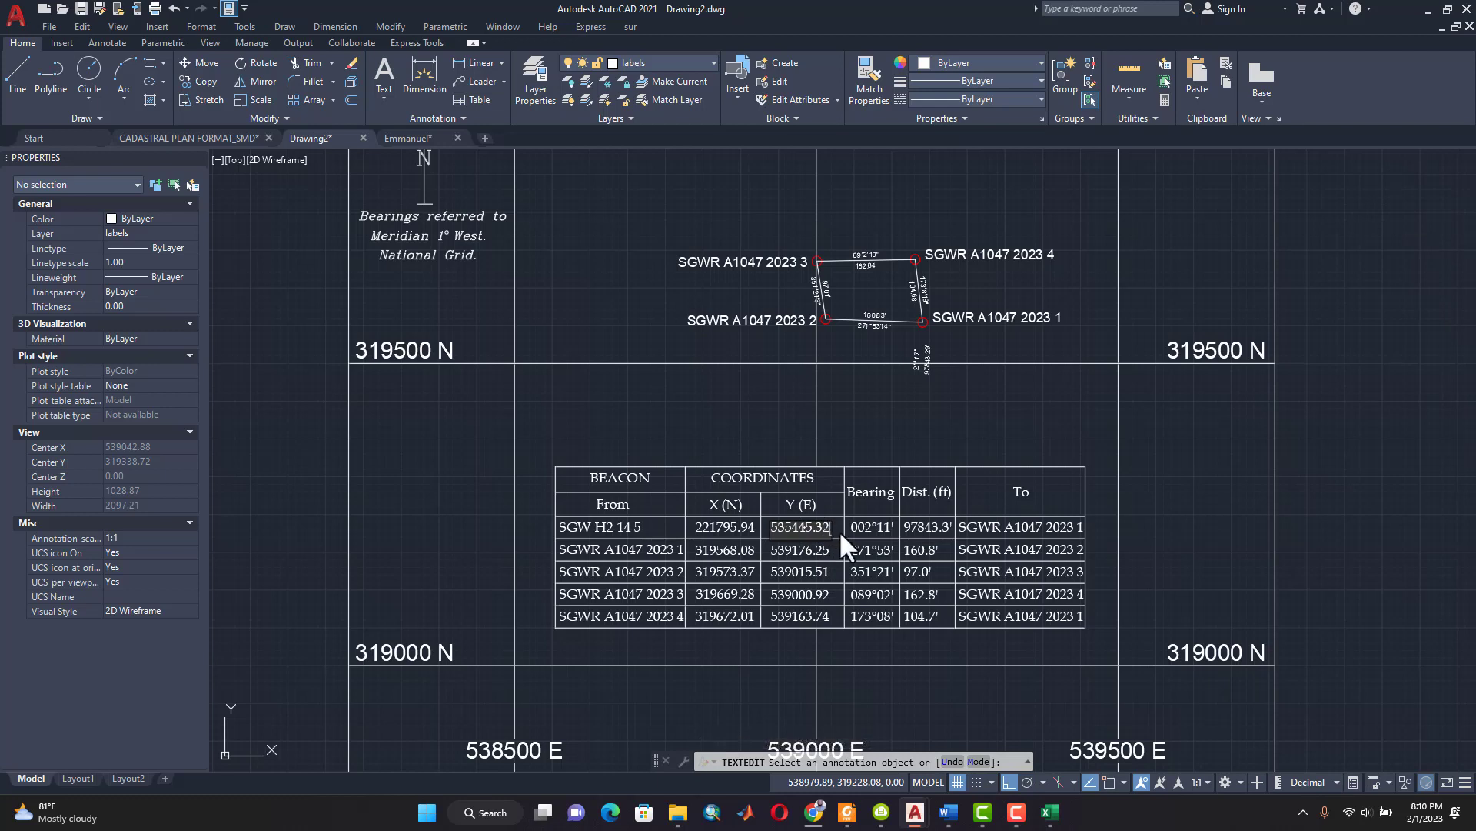
{"action": "left_click", "coordinate": [885, 432]}
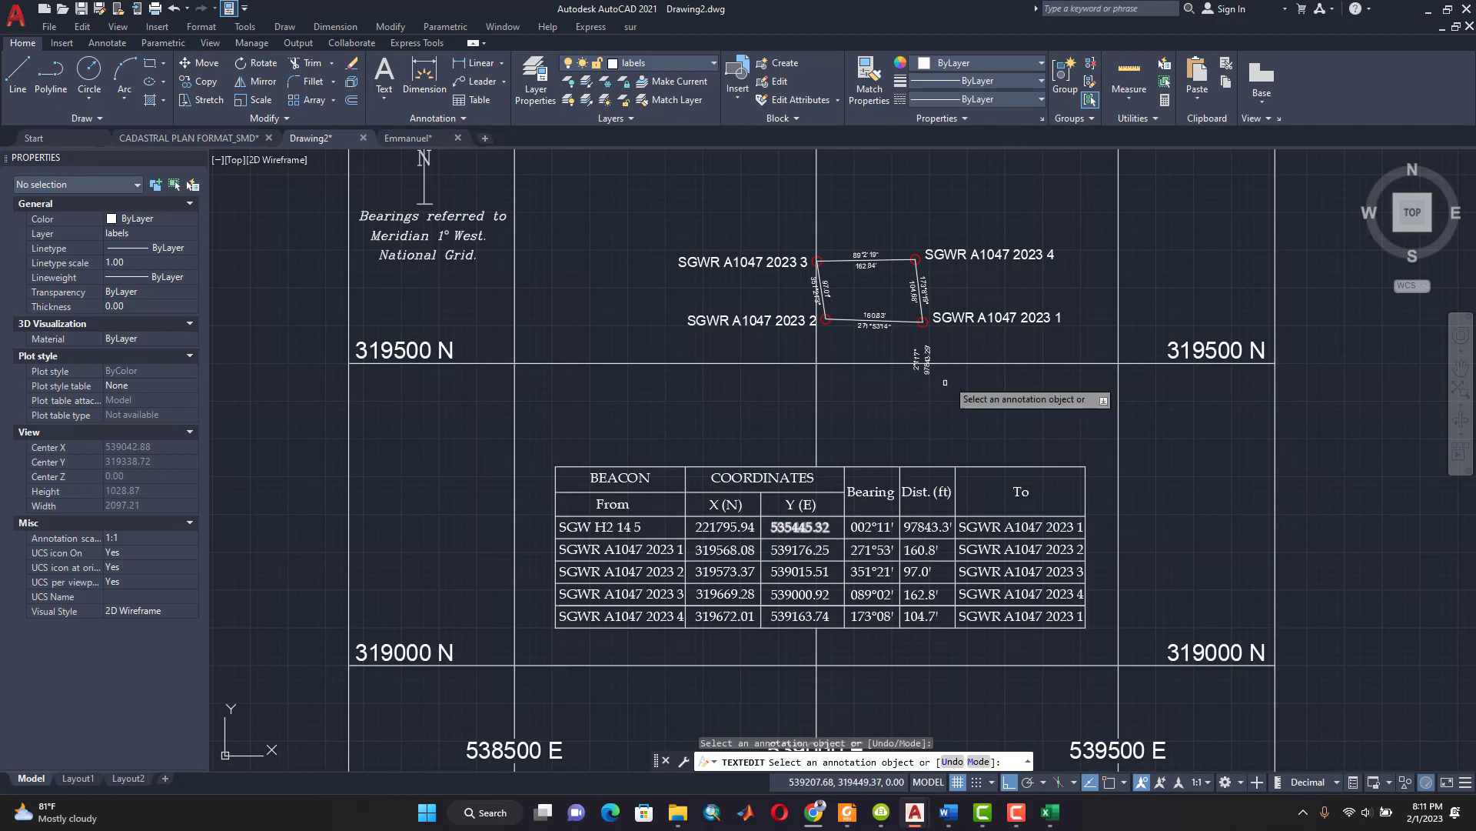
Step: Copy the text of the 2°11'7" bearing label below beacon SGWR A1047 2023 1
{"action": "scroll", "coordinate": [939, 350], "scroll_direction": "up", "scroll_amount": 6}
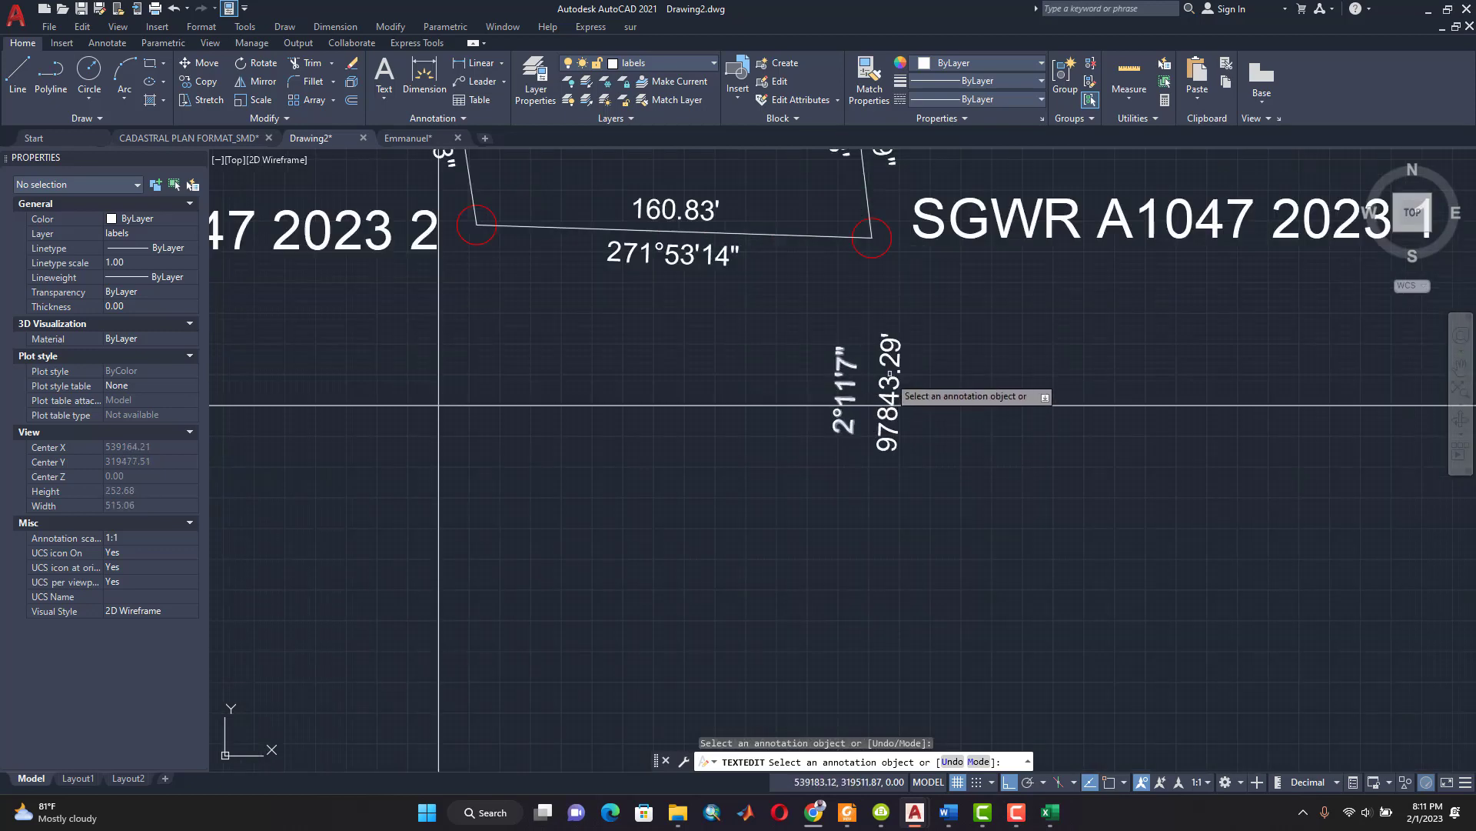
{"action": "scroll", "coordinate": [908, 399], "scroll_direction": "down", "scroll_amount": 2}
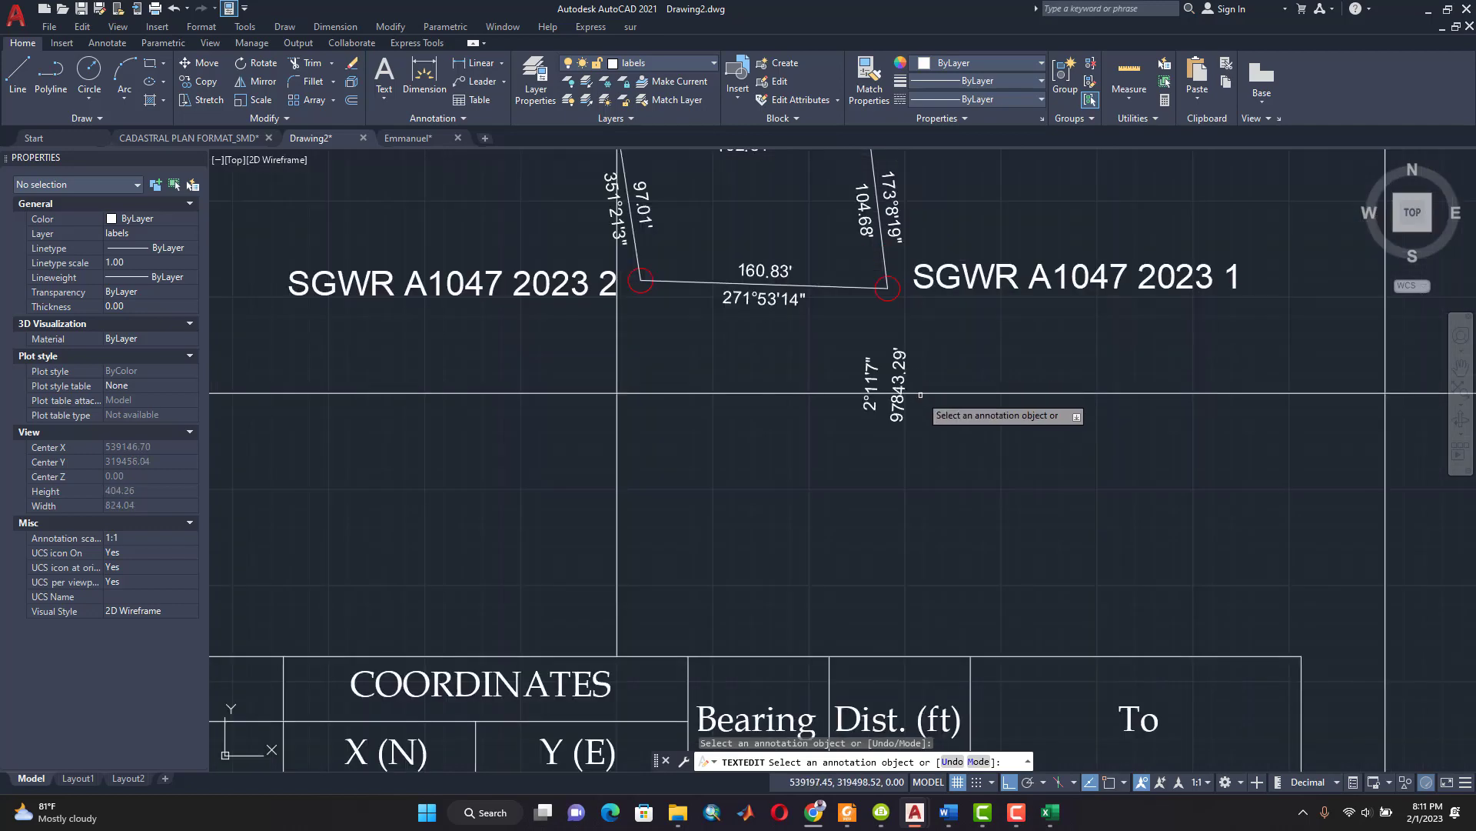
{"action": "scroll", "coordinate": [921, 395], "scroll_direction": "down", "scroll_amount": 6}
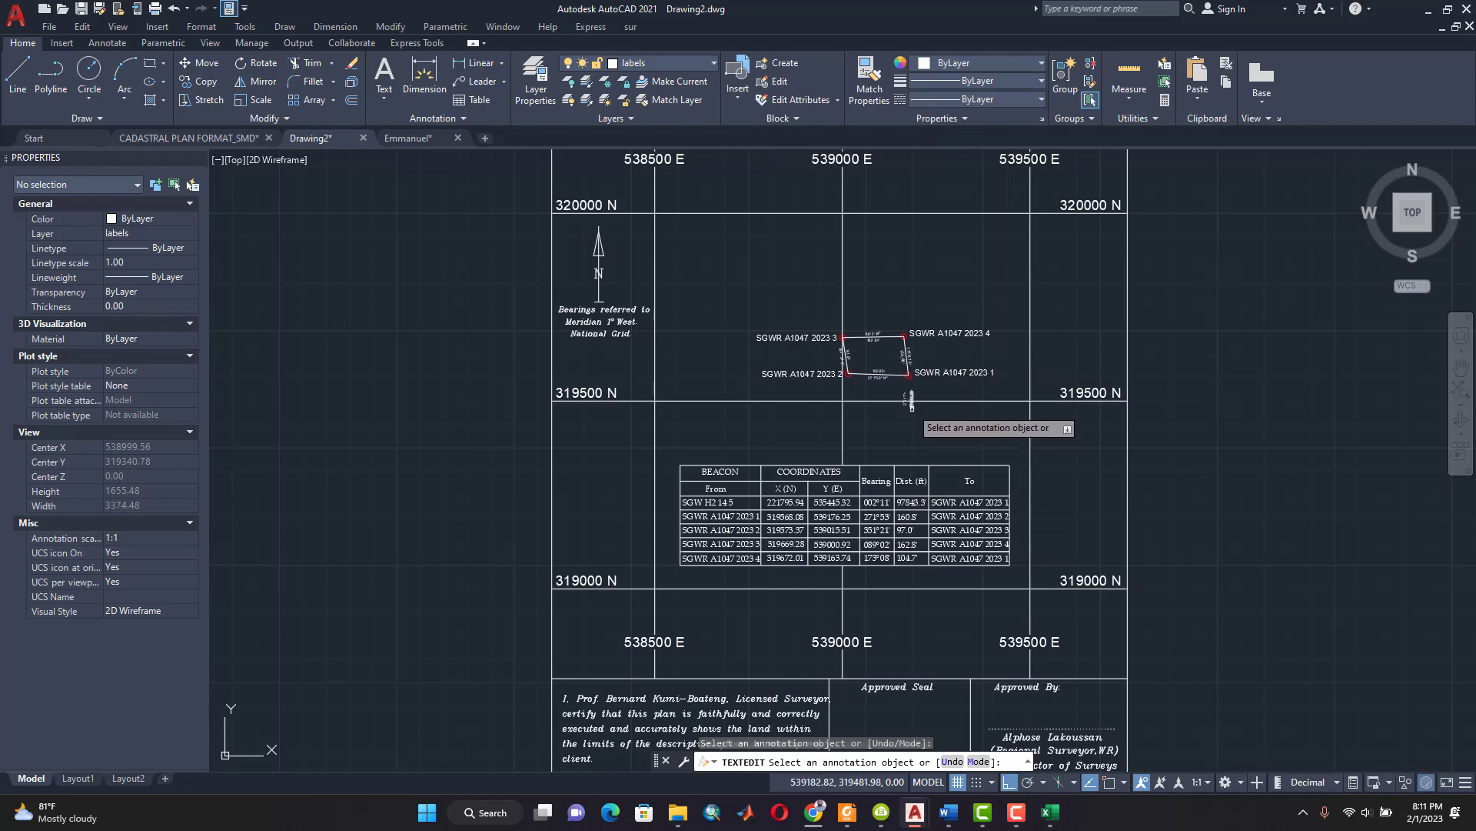
{"action": "scroll", "coordinate": [883, 522], "scroll_direction": "up", "scroll_amount": 2}
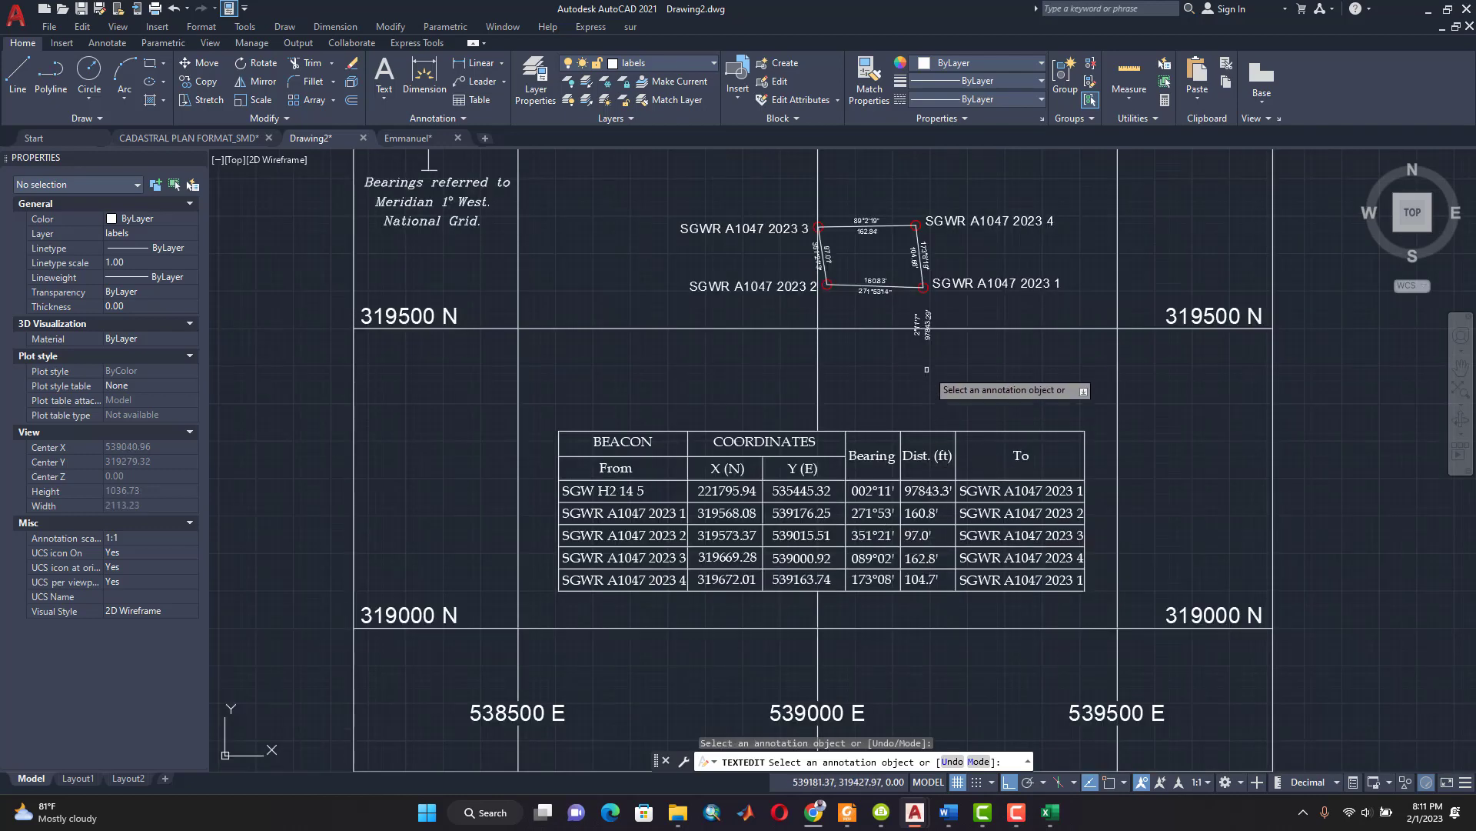
{"action": "scroll", "coordinate": [919, 327], "scroll_direction": "up", "scroll_amount": 4}
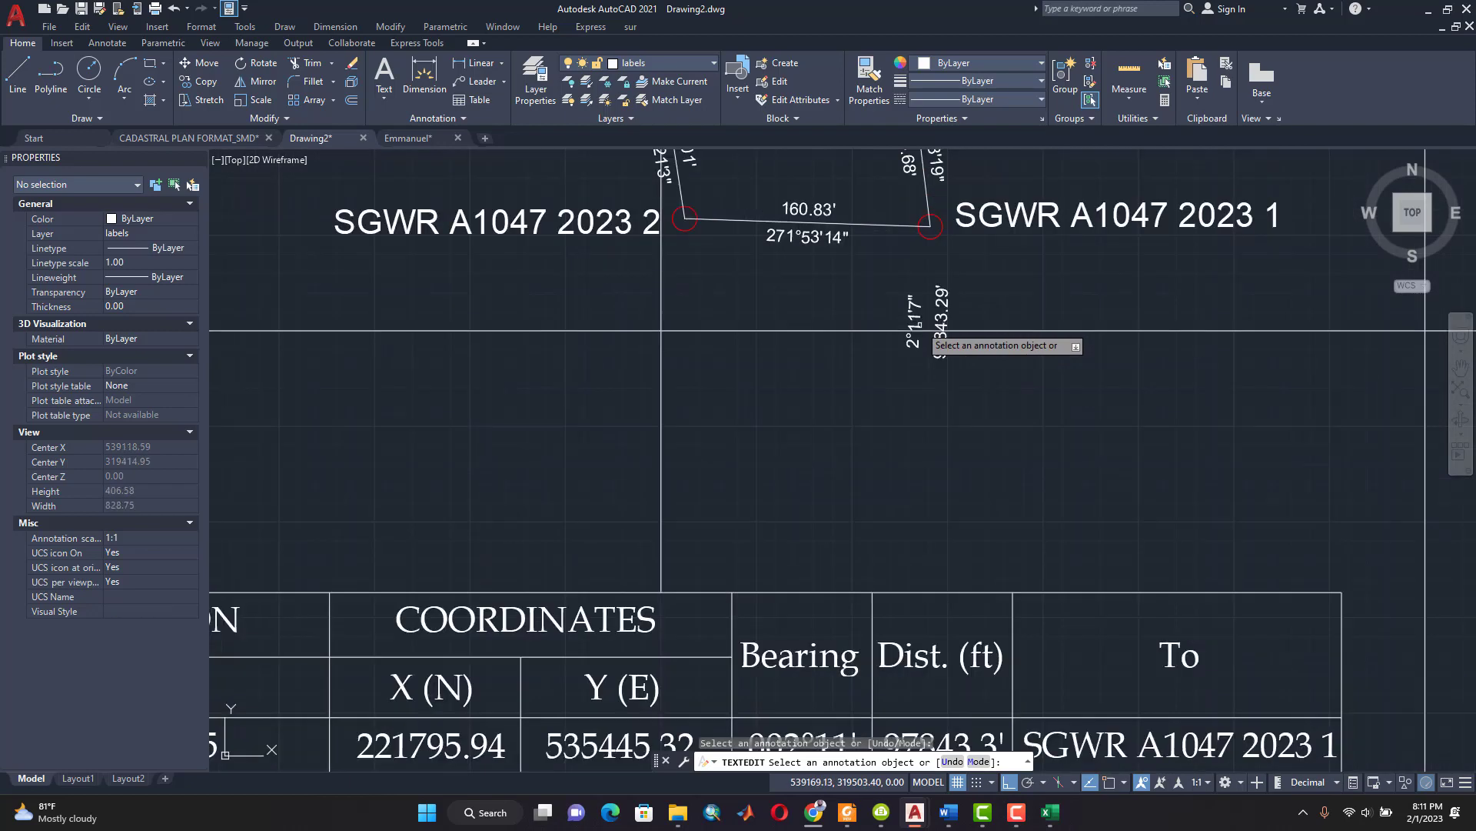
{"action": "left_click", "coordinate": [916, 323]}
{"action": "key", "text": "ctrl+c"}
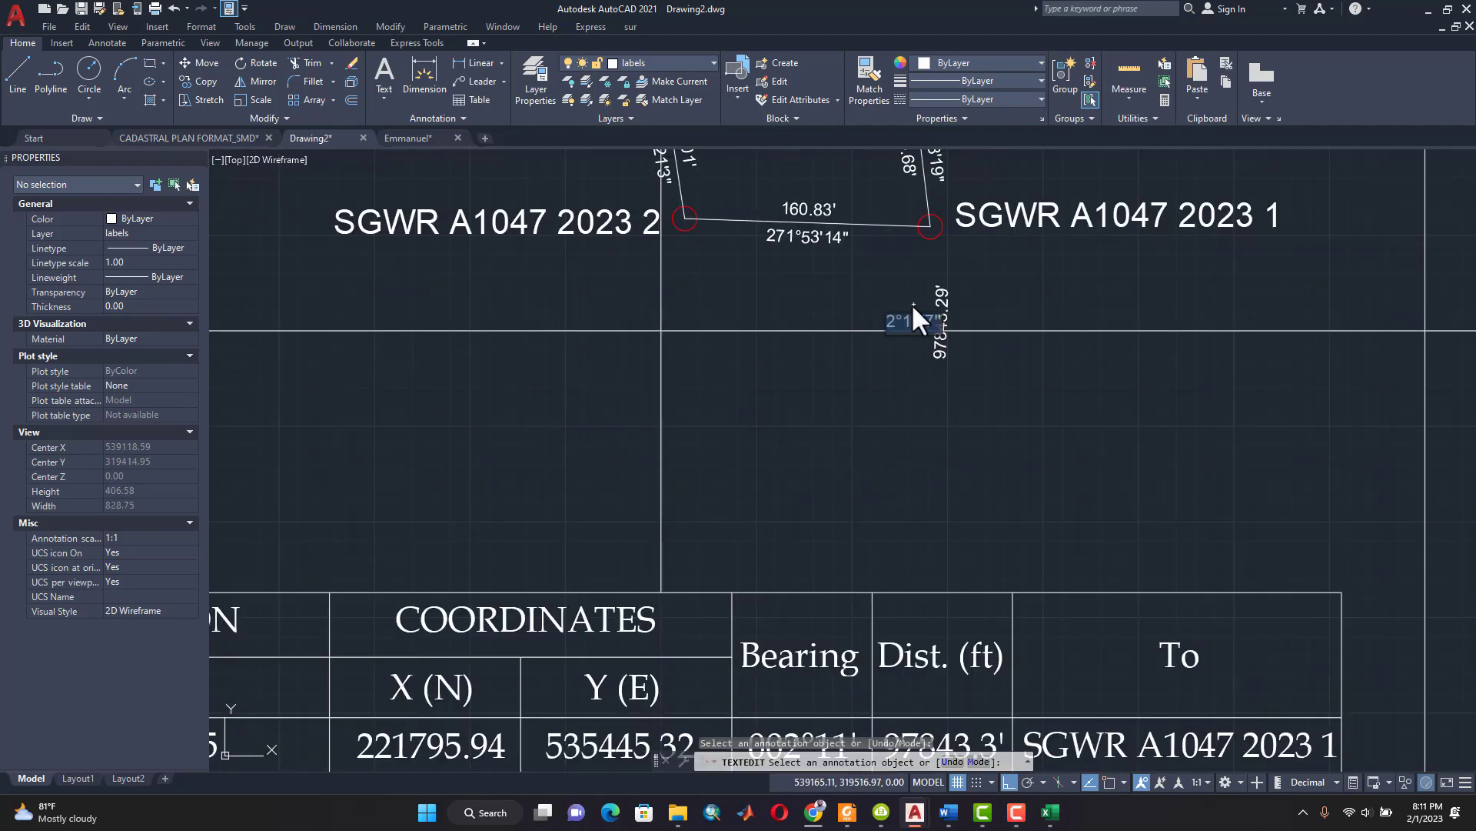
Step: Replace the Bearing entry in the SGW H2 14 5 row with the copied bearing, edited to read 002°11'
{"action": "scroll", "coordinate": [902, 400], "scroll_direction": "down", "scroll_amount": 5}
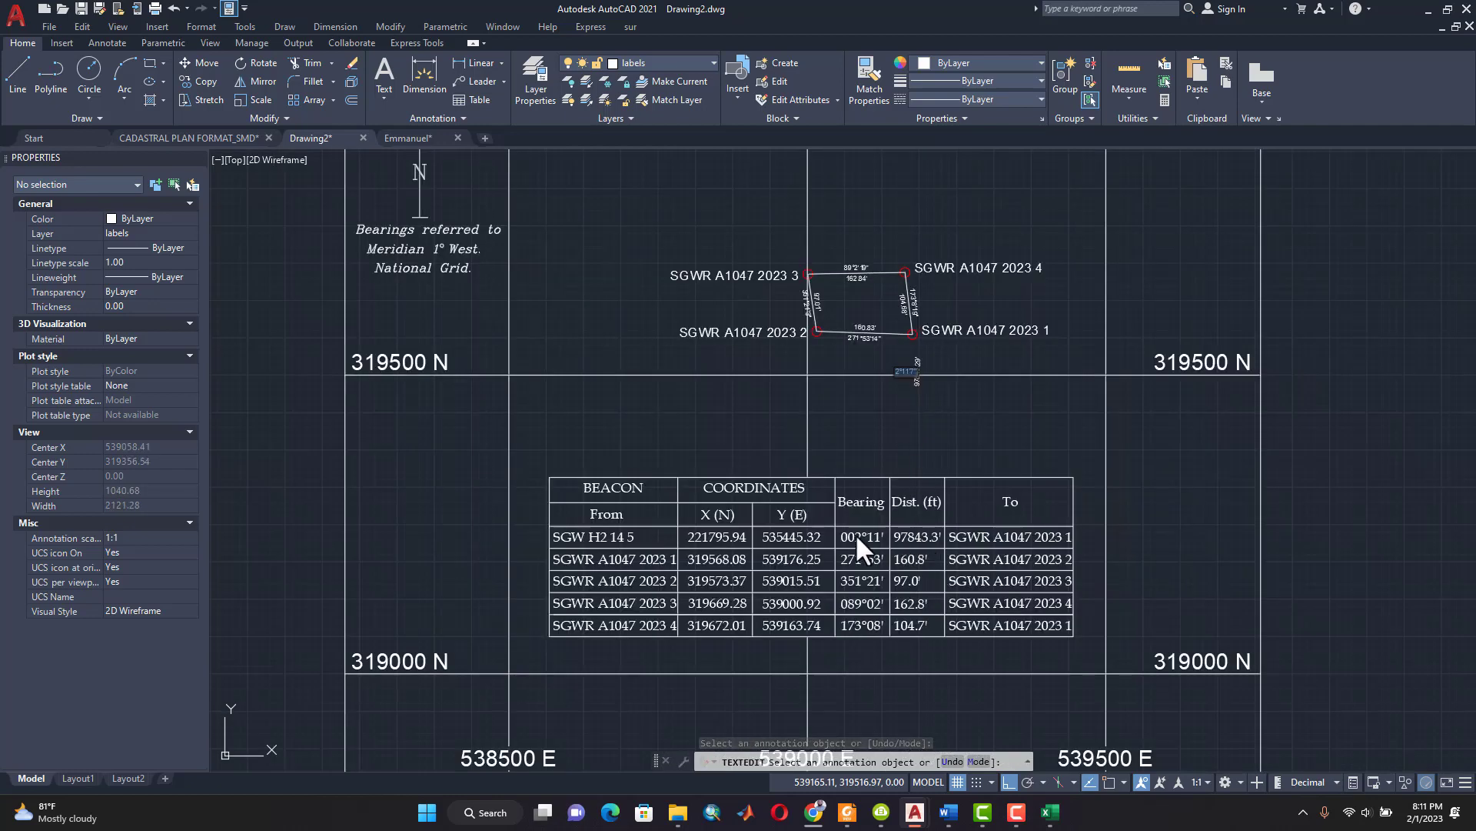
{"action": "scroll", "coordinate": [857, 531], "scroll_direction": "up", "scroll_amount": 4}
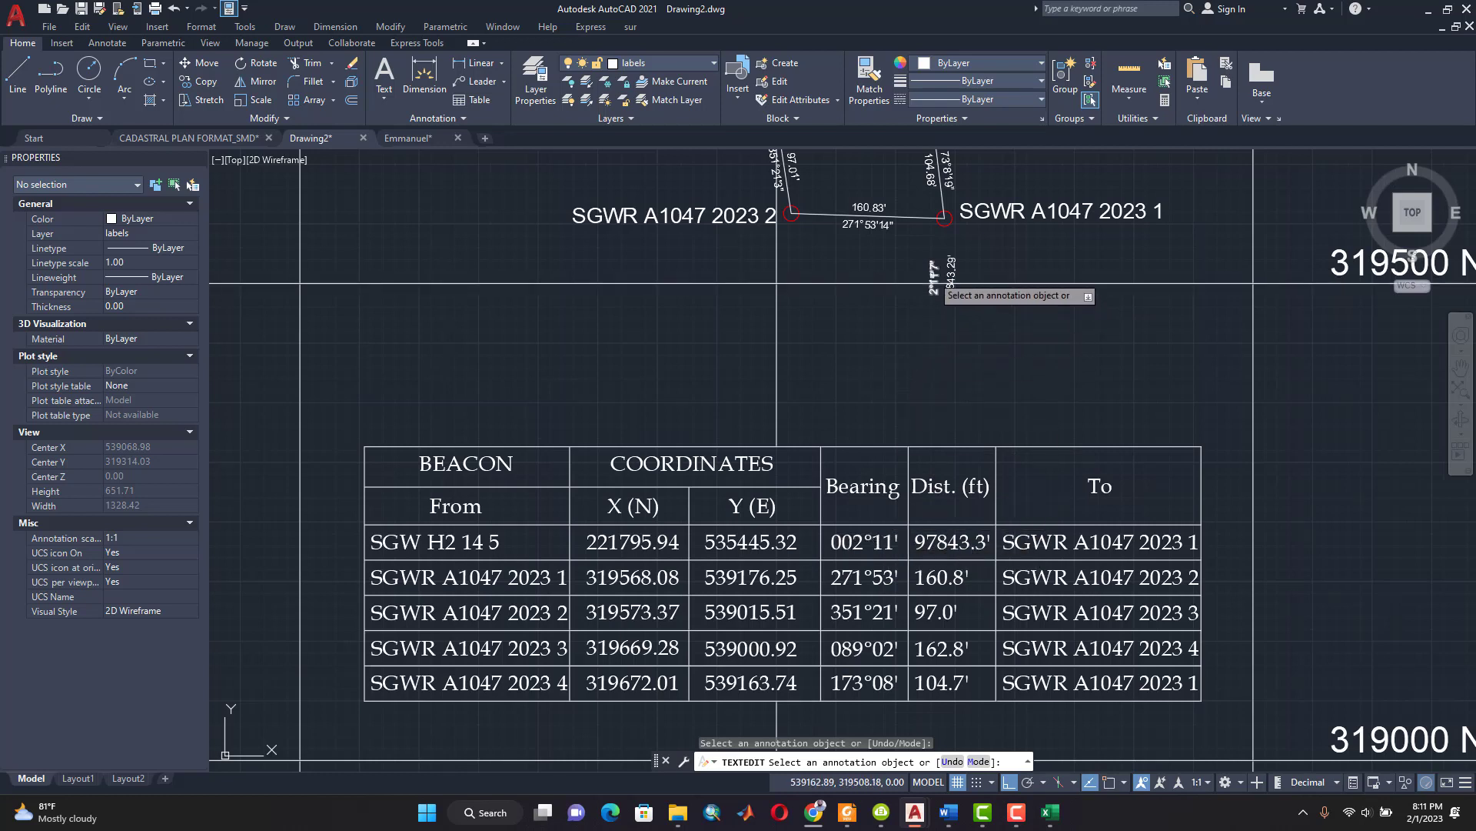
{"action": "left_click", "coordinate": [878, 543]}
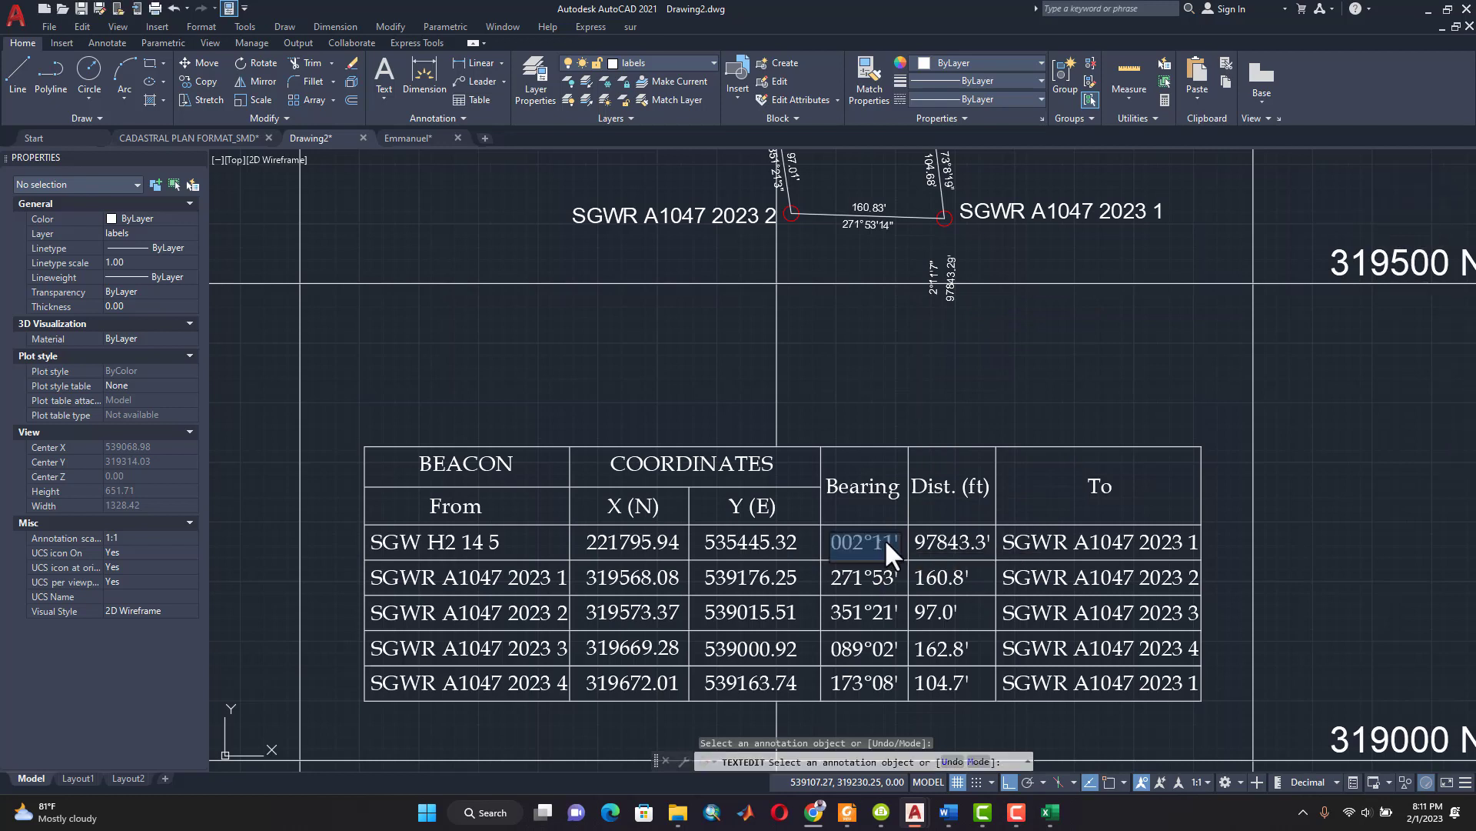
{"action": "key", "text": "ctrl+v"}
{"action": "left_click", "coordinate": [835, 544]}
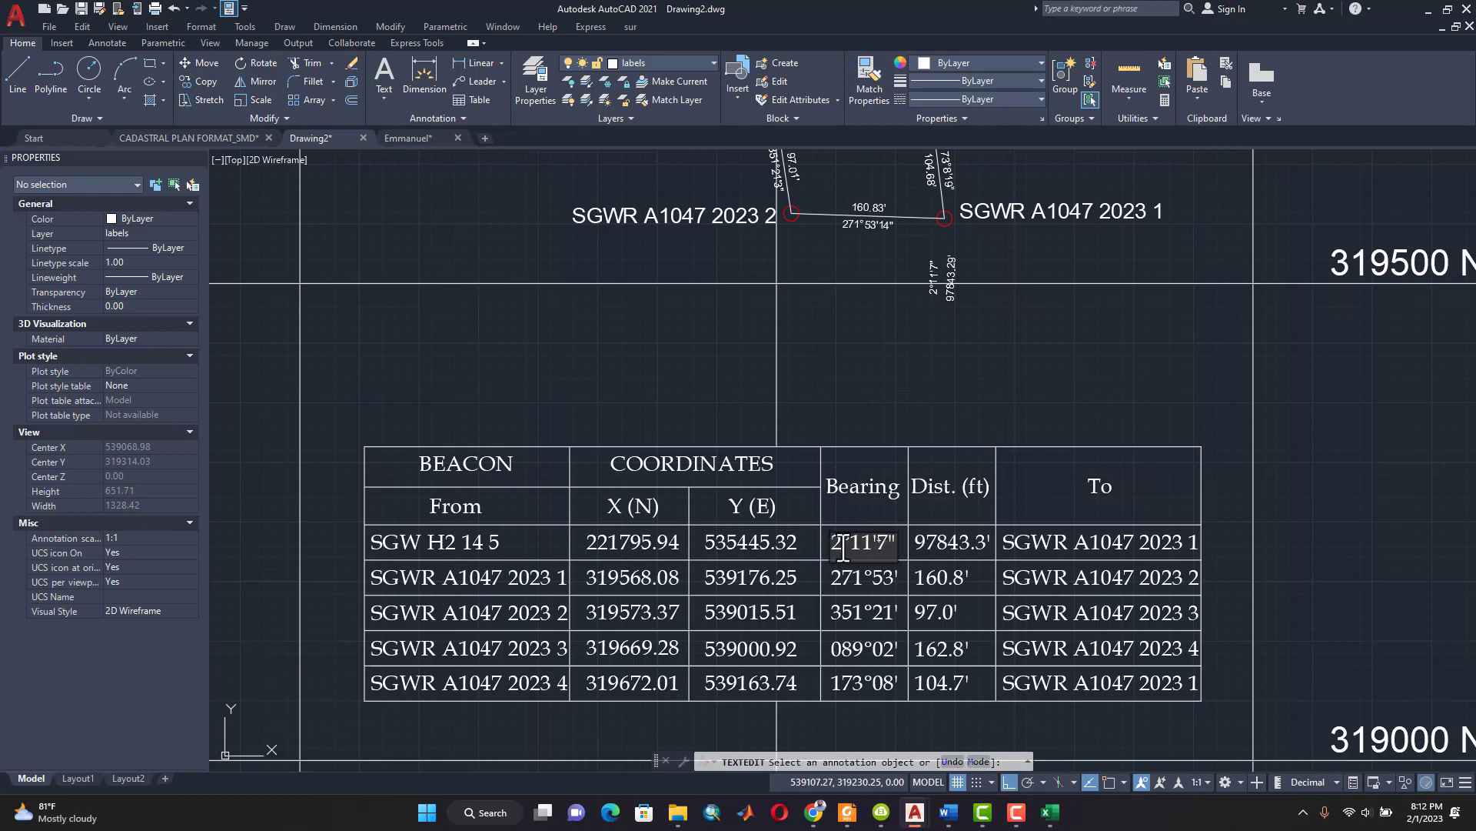
{"action": "key", "text": "BackSpace"}
{"action": "key", "text": "BackSpace"}
{"action": "left_click", "coordinate": [833, 541]}
{"action": "type", "text": "00"}
{"action": "left_click", "coordinate": [897, 412]}
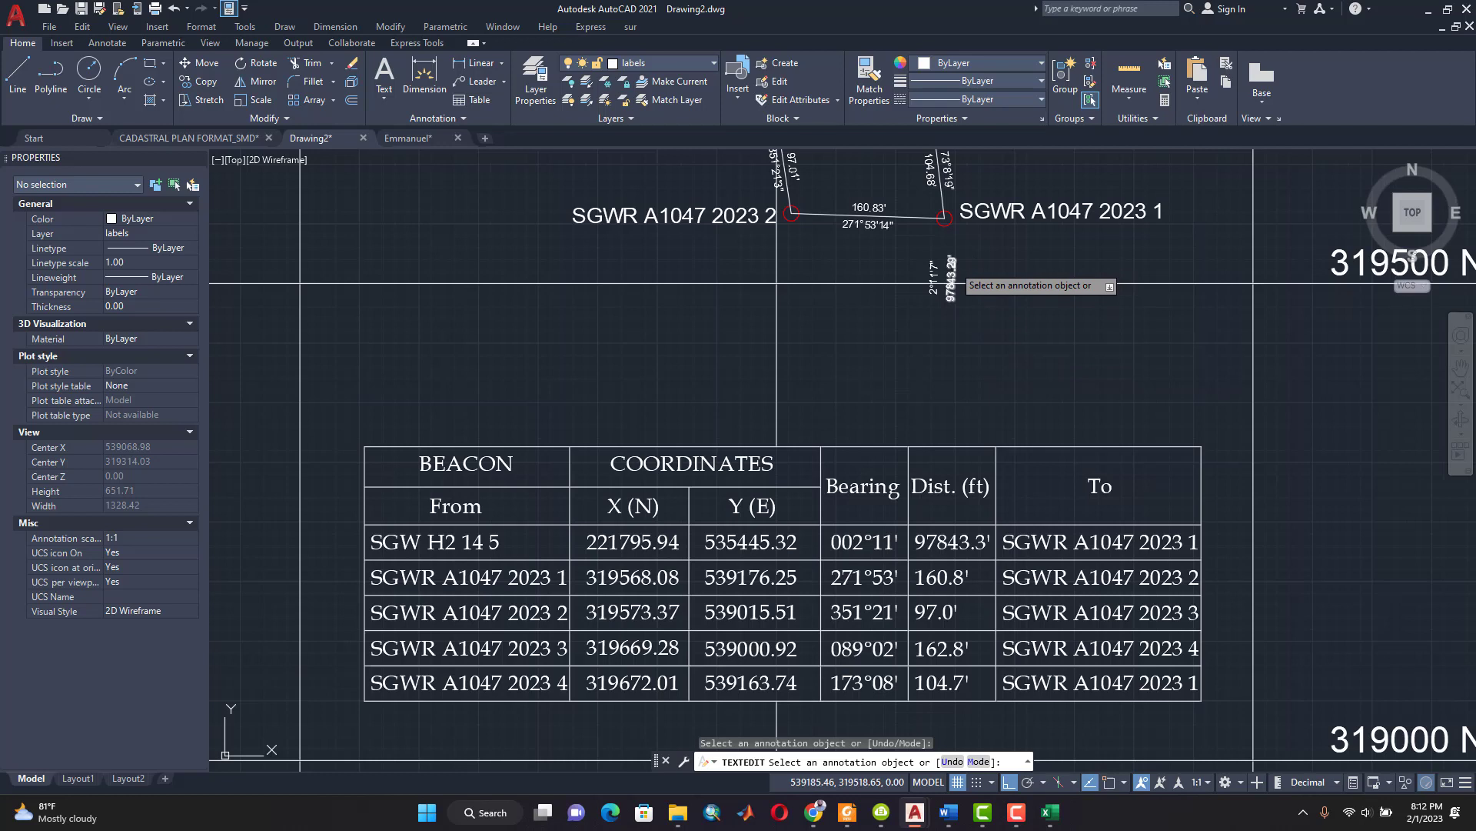
Step: Copy the 97843.29' distance label into the SGW H2 14 5 row's Dist. (ft) entry, round it to 97843.3', and leave text editing
{"action": "left_click", "coordinate": [951, 274]}
{"action": "key", "text": "ctrl+c"}
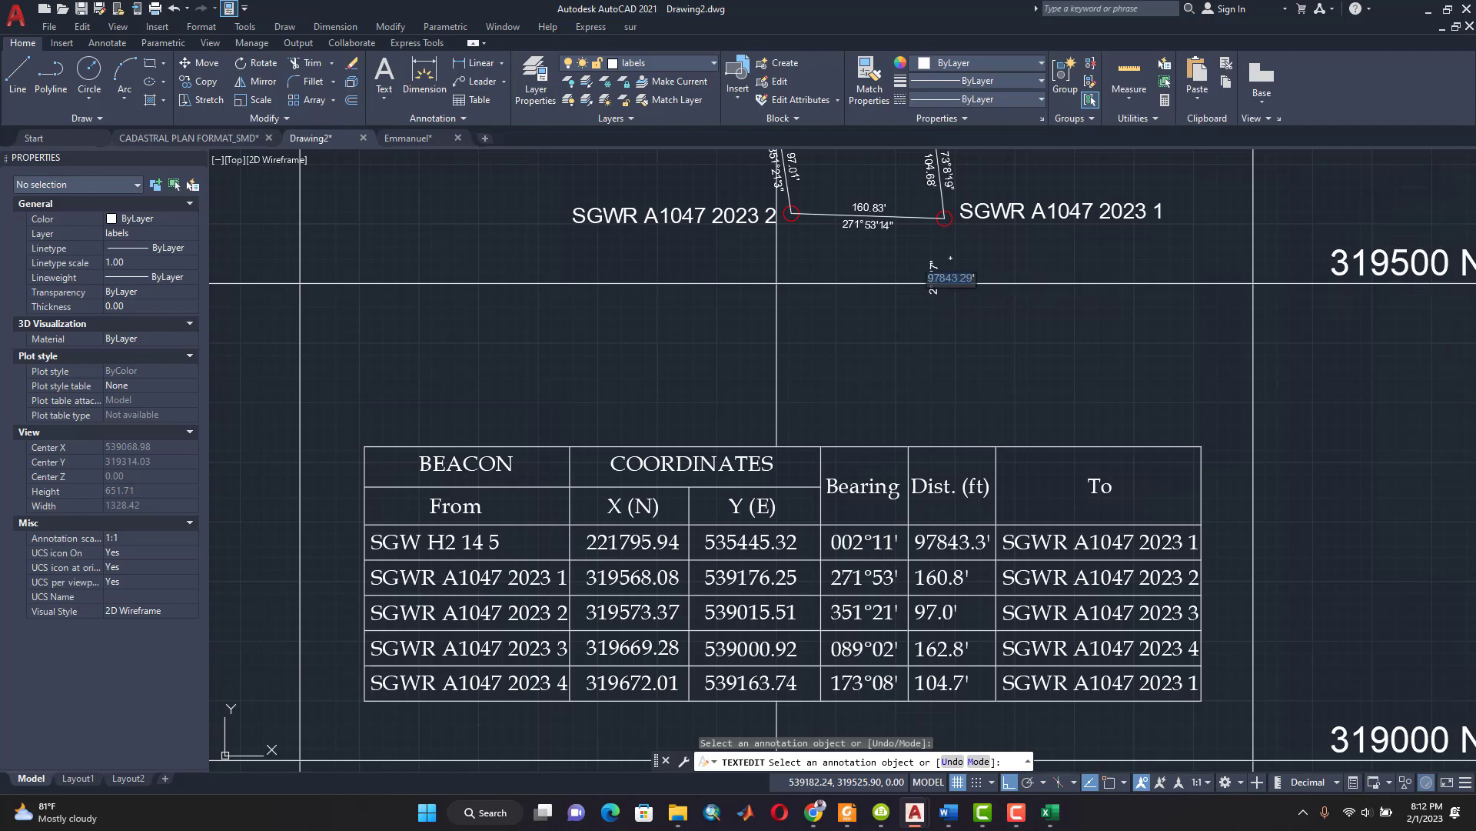
{"action": "left_click", "coordinate": [964, 537]}
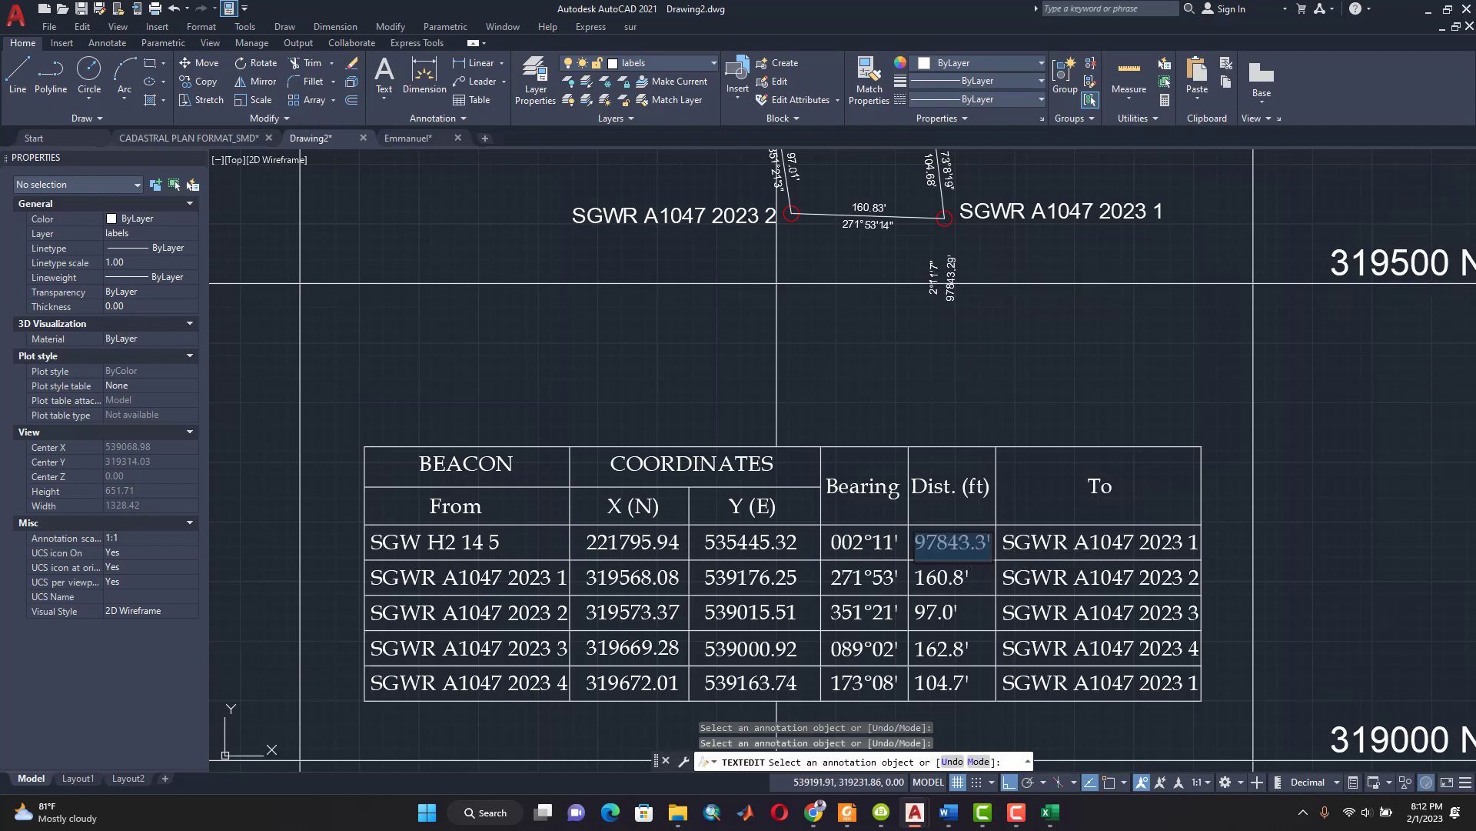
{"action": "key", "text": "ctrl+v"}
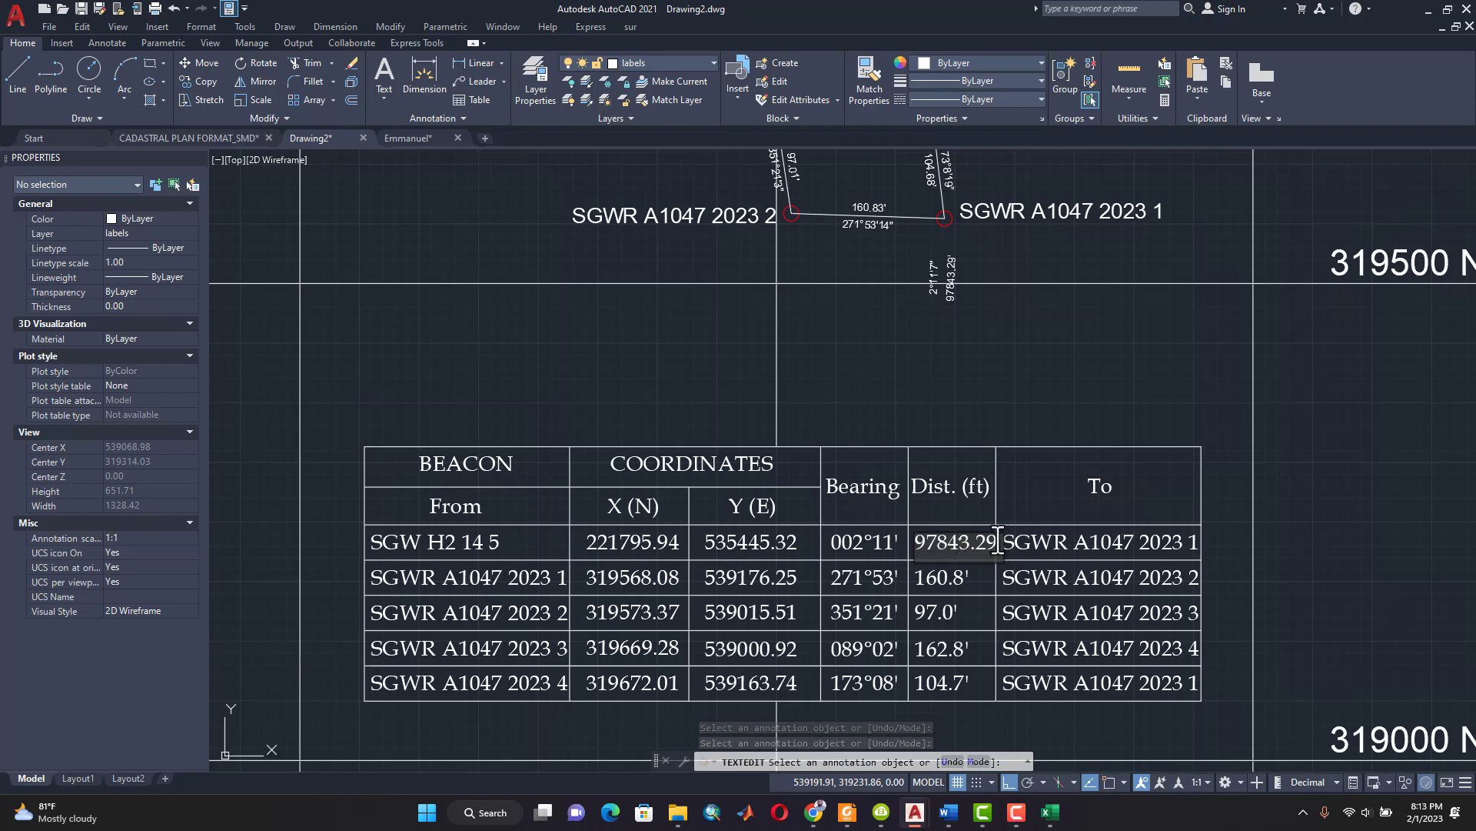
{"action": "key", "text": "BackSpace"}
{"action": "key", "text": "BackSpace"}
{"action": "key", "text": "BackSpace"}
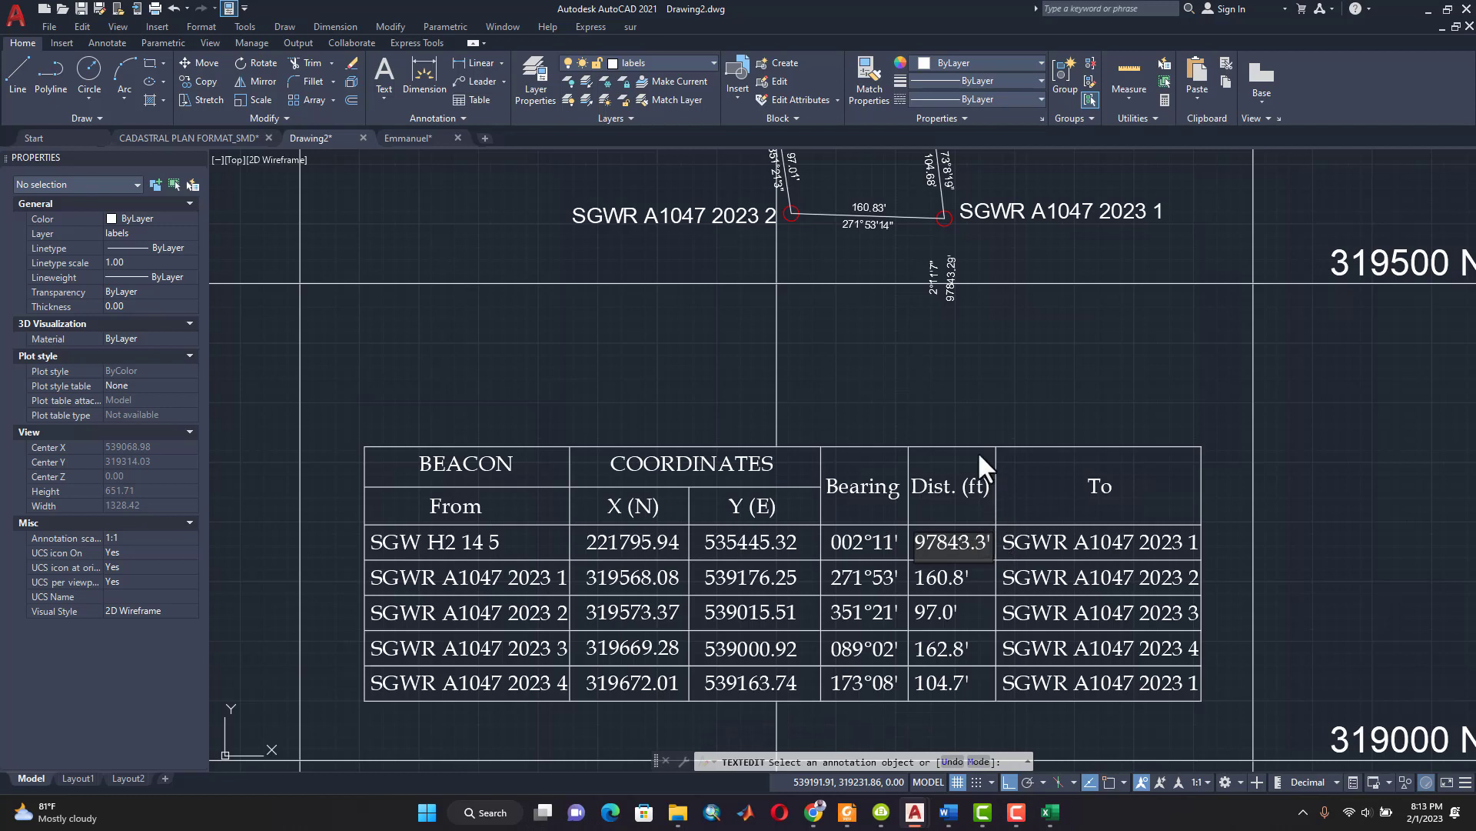
{"action": "left_click", "coordinate": [941, 357]}
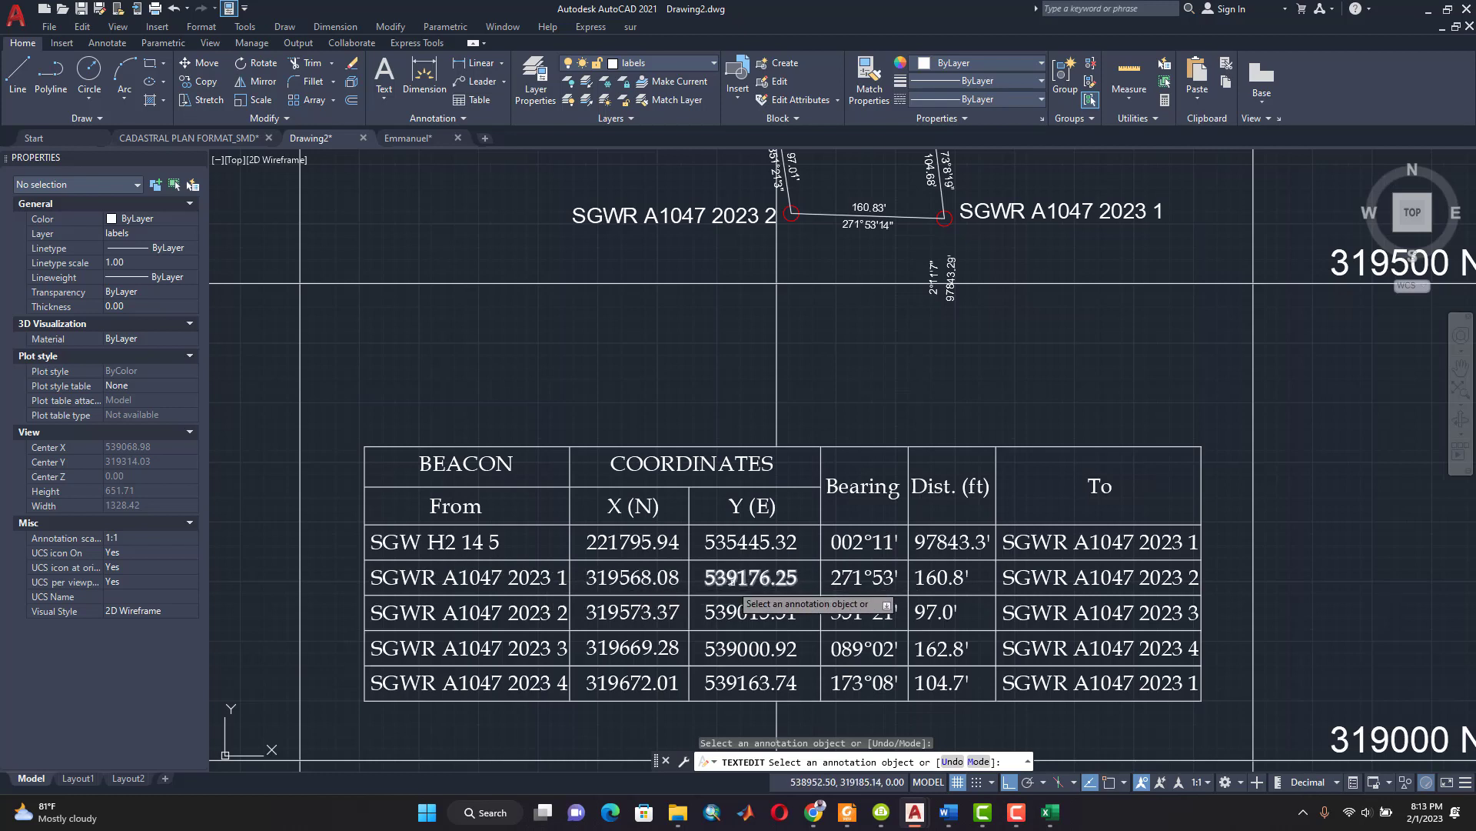
{"action": "key", "text": "Escape"}
{"action": "key", "text": "Escape"}
{"action": "key", "text": "Escape"}
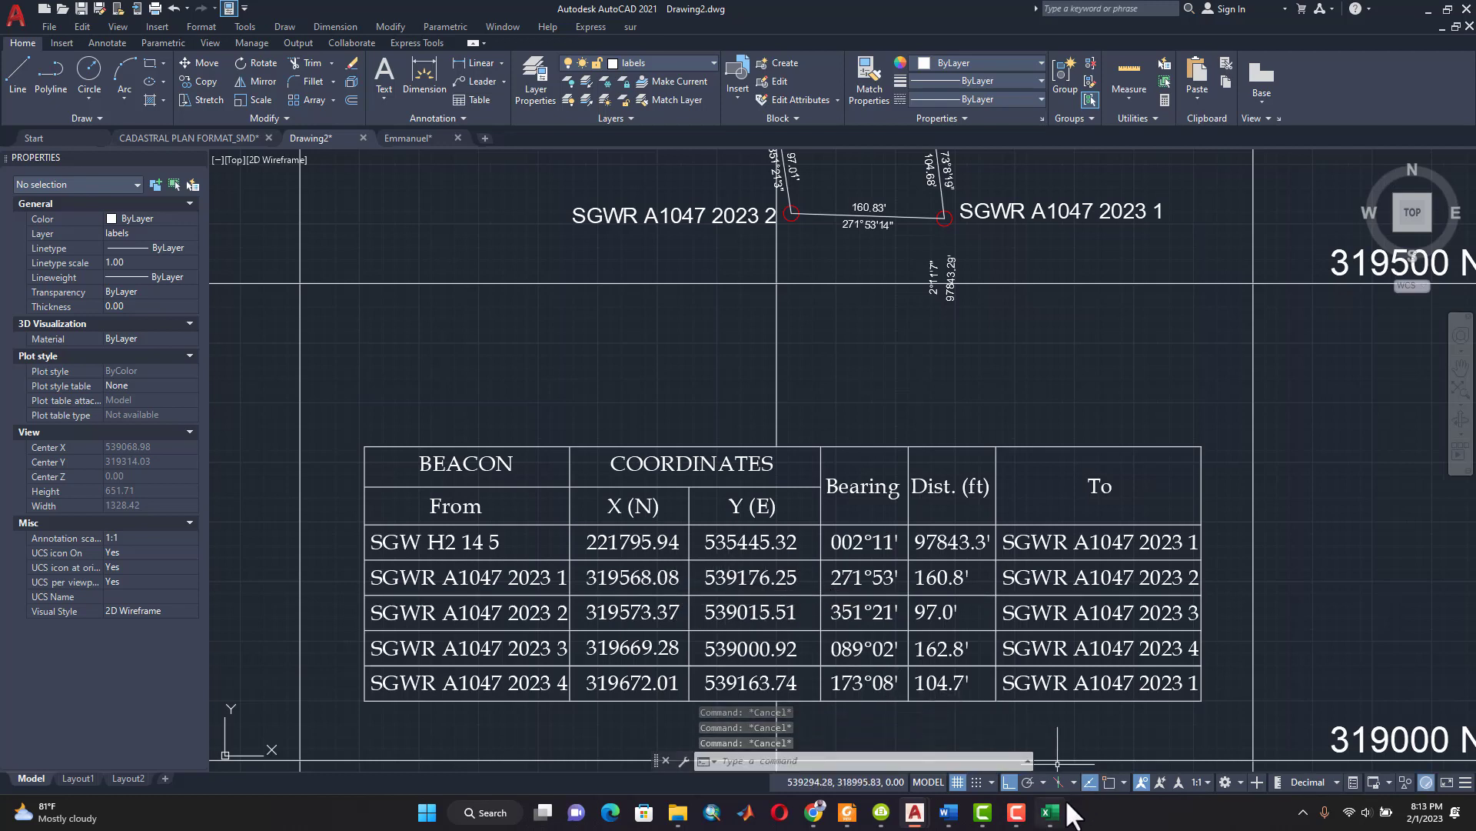
Step: Select the point object at beacon SGWR A1047 2023 1 and take its Position X value from its properties
{"action": "mouse_move", "coordinate": [1063, 821]}
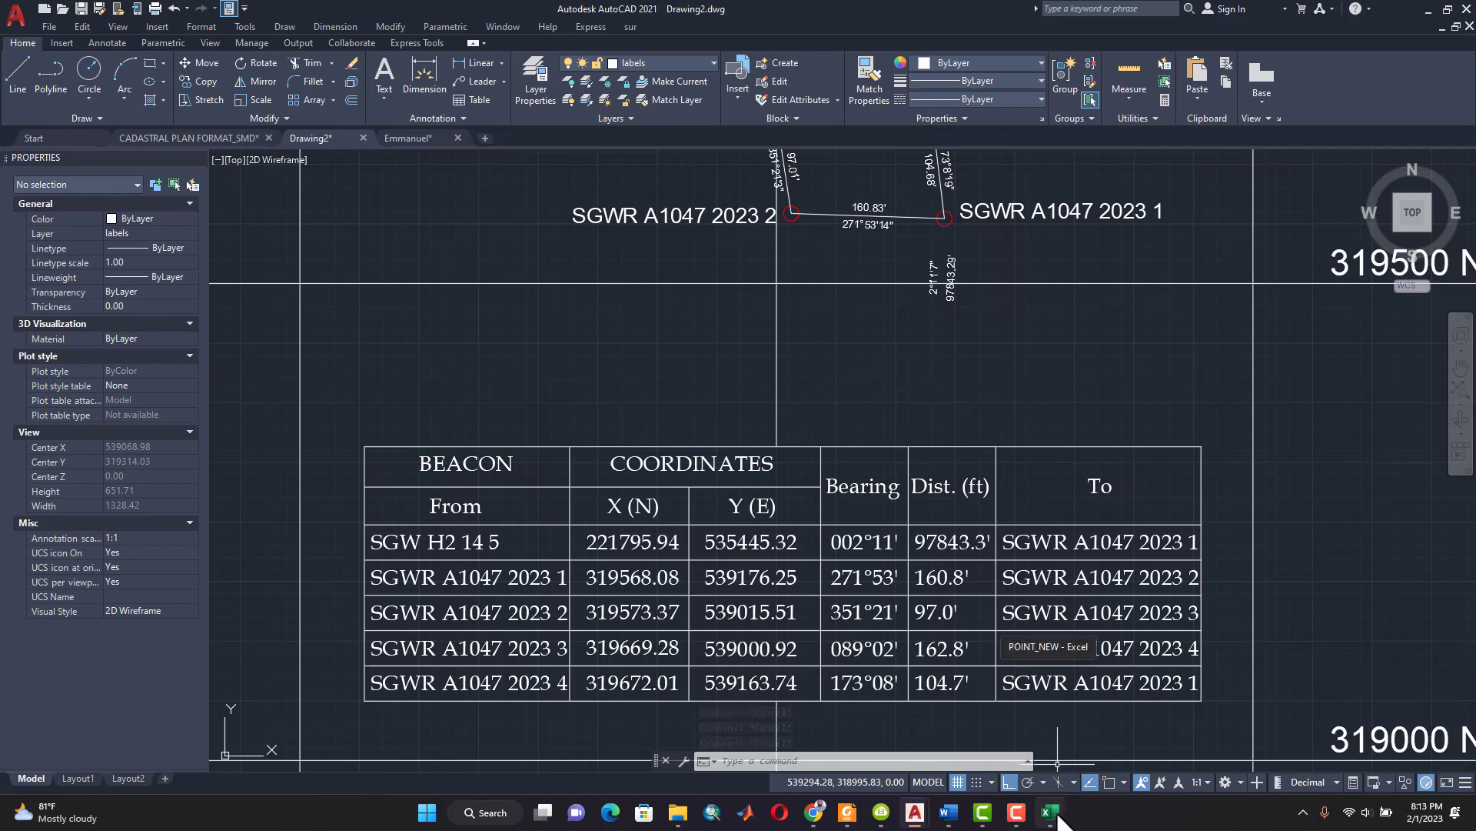
{"action": "left_click", "coordinate": [952, 217]}
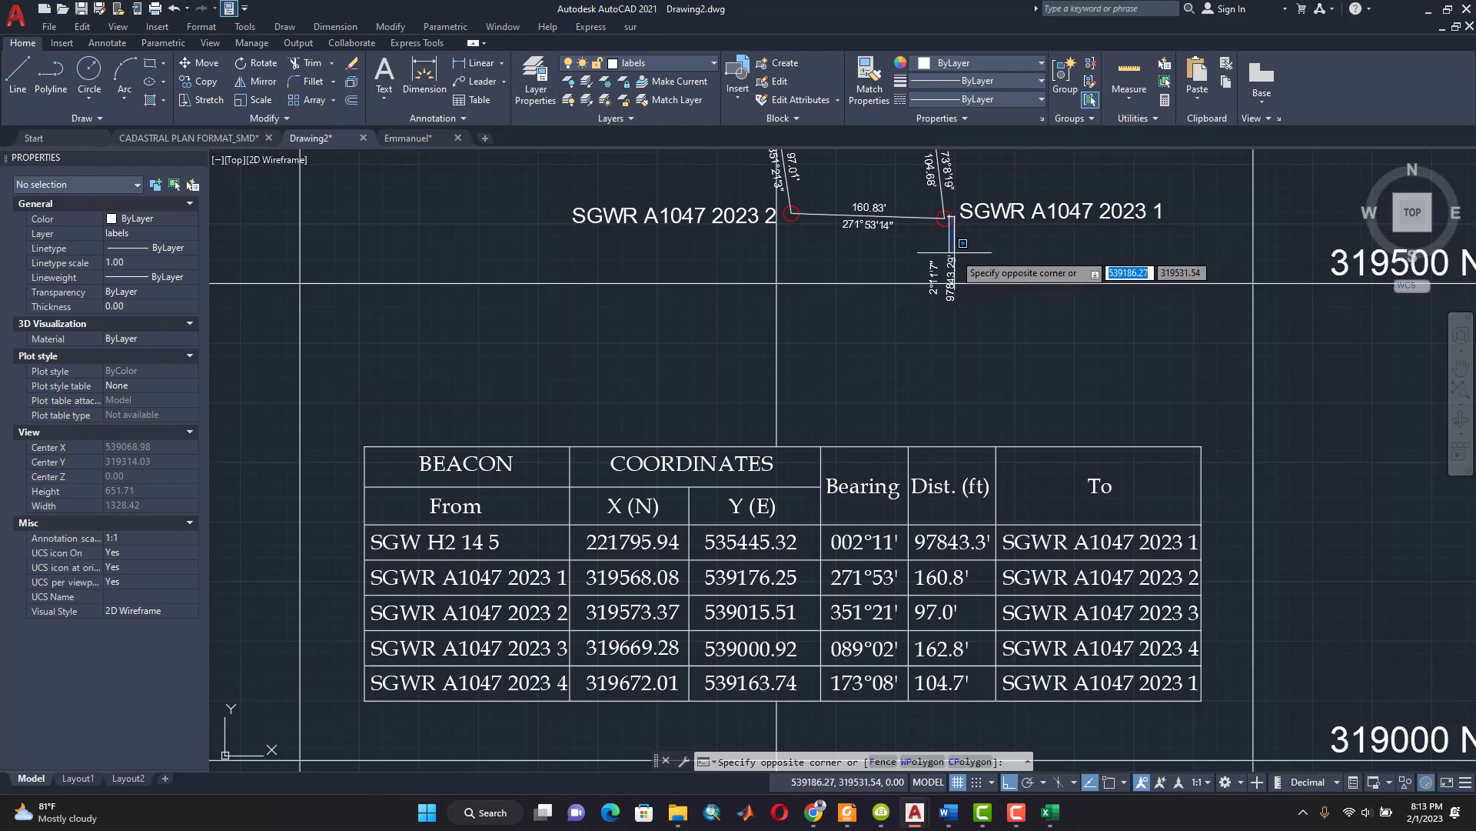
{"action": "left_click", "coordinate": [963, 243]}
{"action": "scroll", "coordinate": [951, 222], "scroll_direction": "up", "scroll_amount": 5}
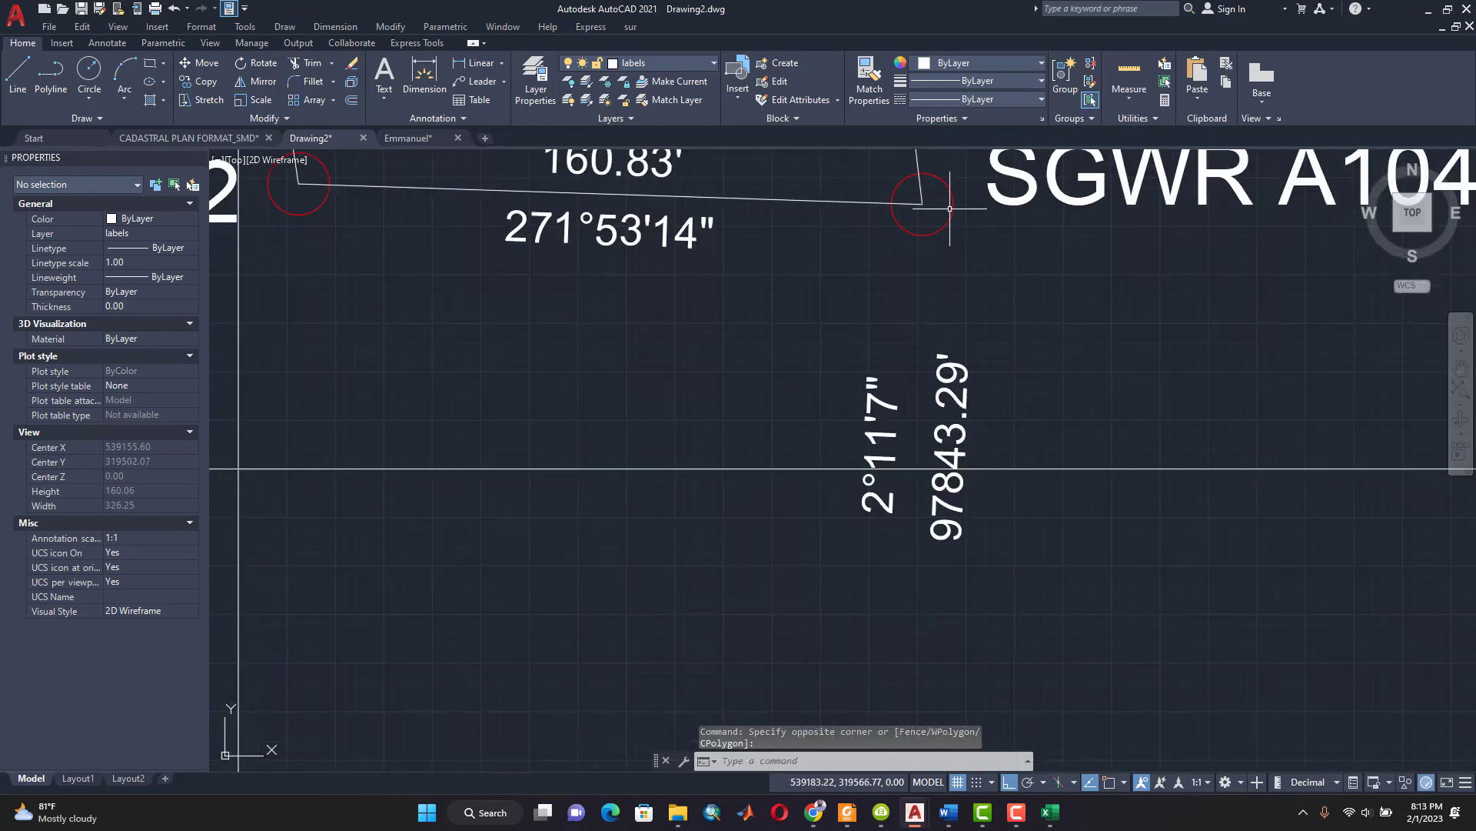
{"action": "left_click", "coordinate": [952, 208]}
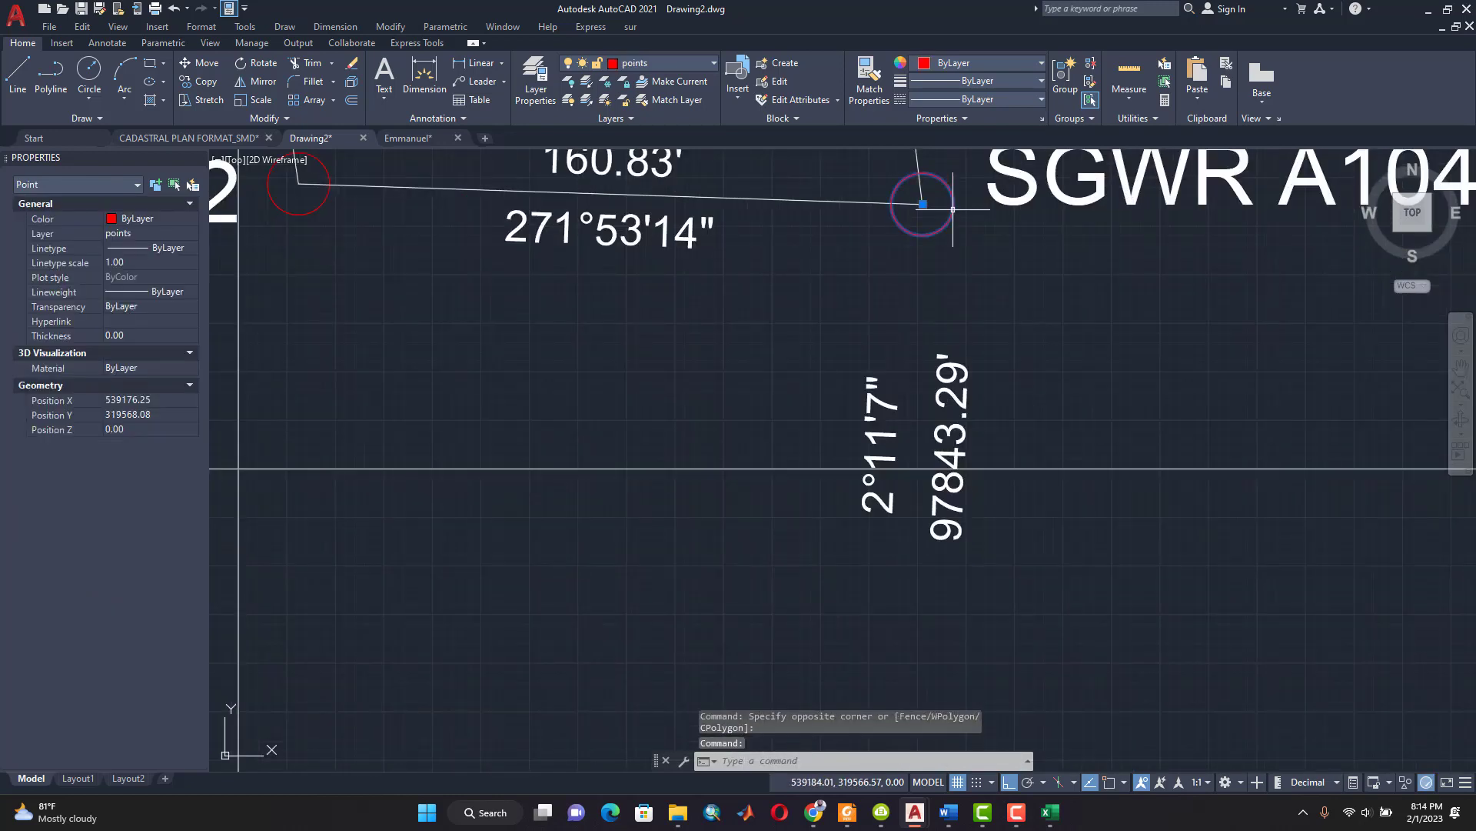
{"action": "right_click", "coordinate": [953, 208]}
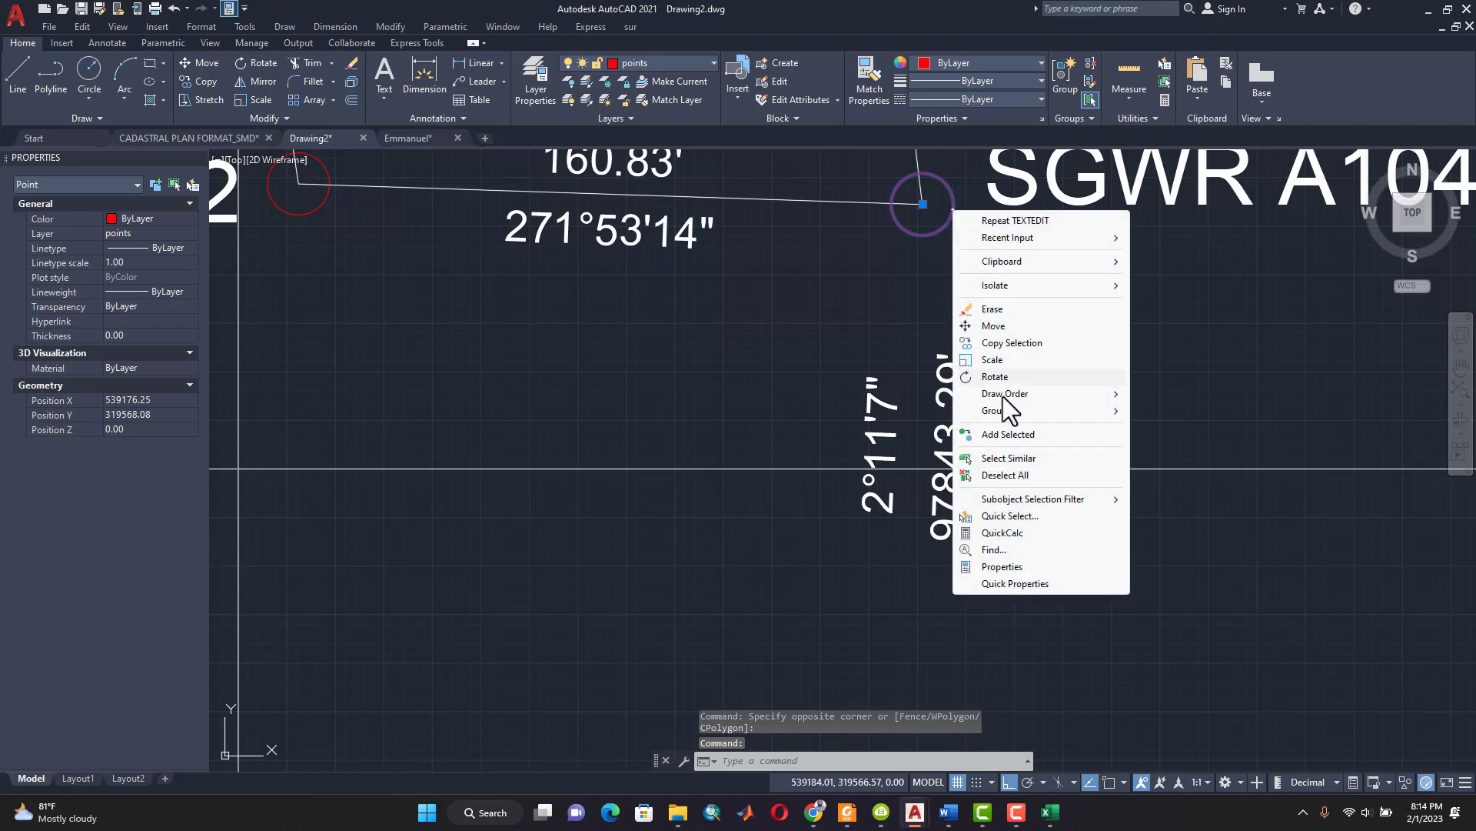
{"action": "left_click", "coordinate": [1017, 561]}
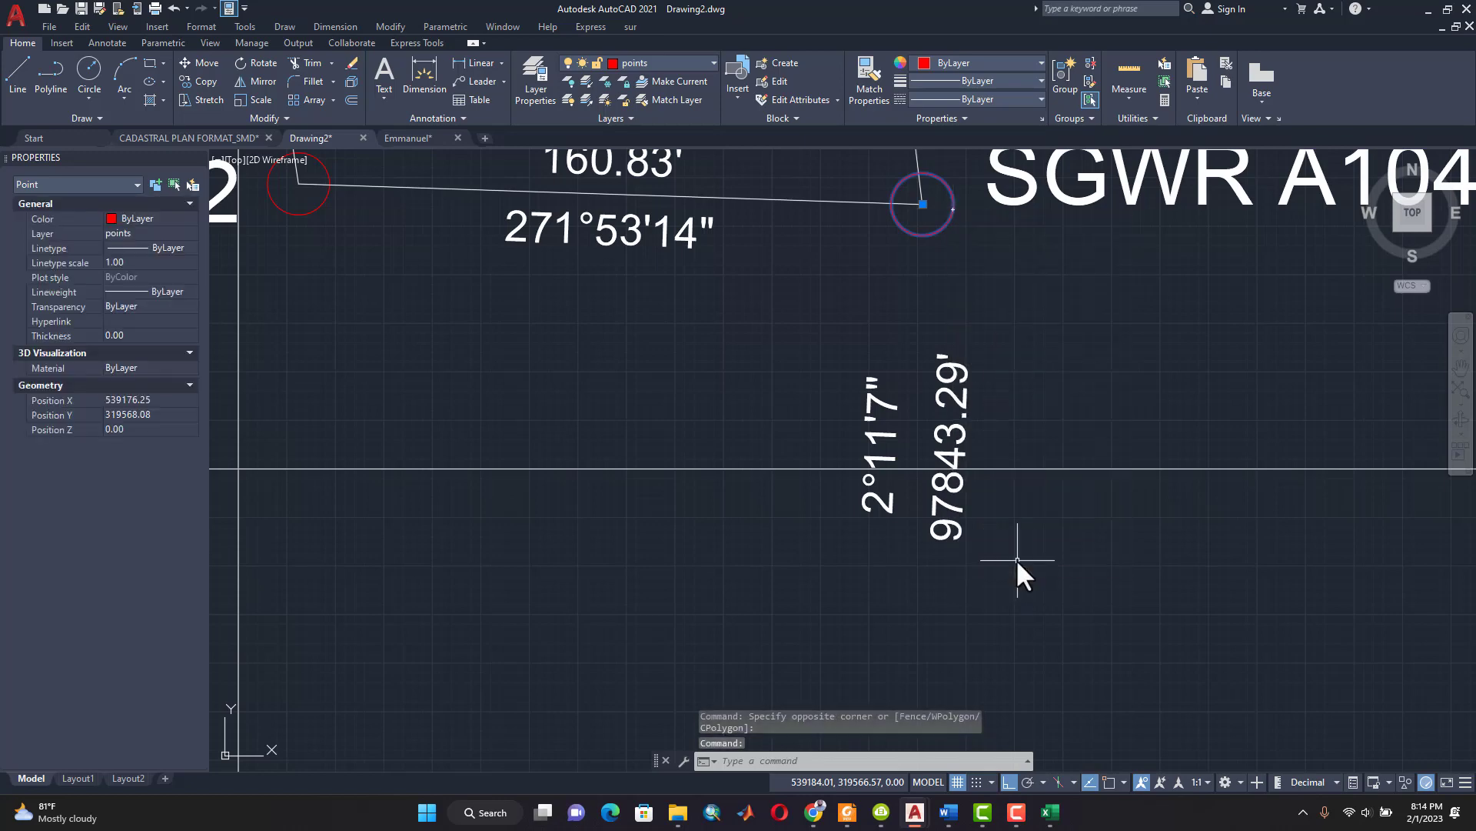
{"action": "left_click", "coordinate": [156, 400]}
{"action": "left_click_drag", "start_coordinate": [157, 399], "coordinate": [36, 402]}
{"action": "scroll", "coordinate": [826, 590], "scroll_direction": "down", "scroll_amount": 10}
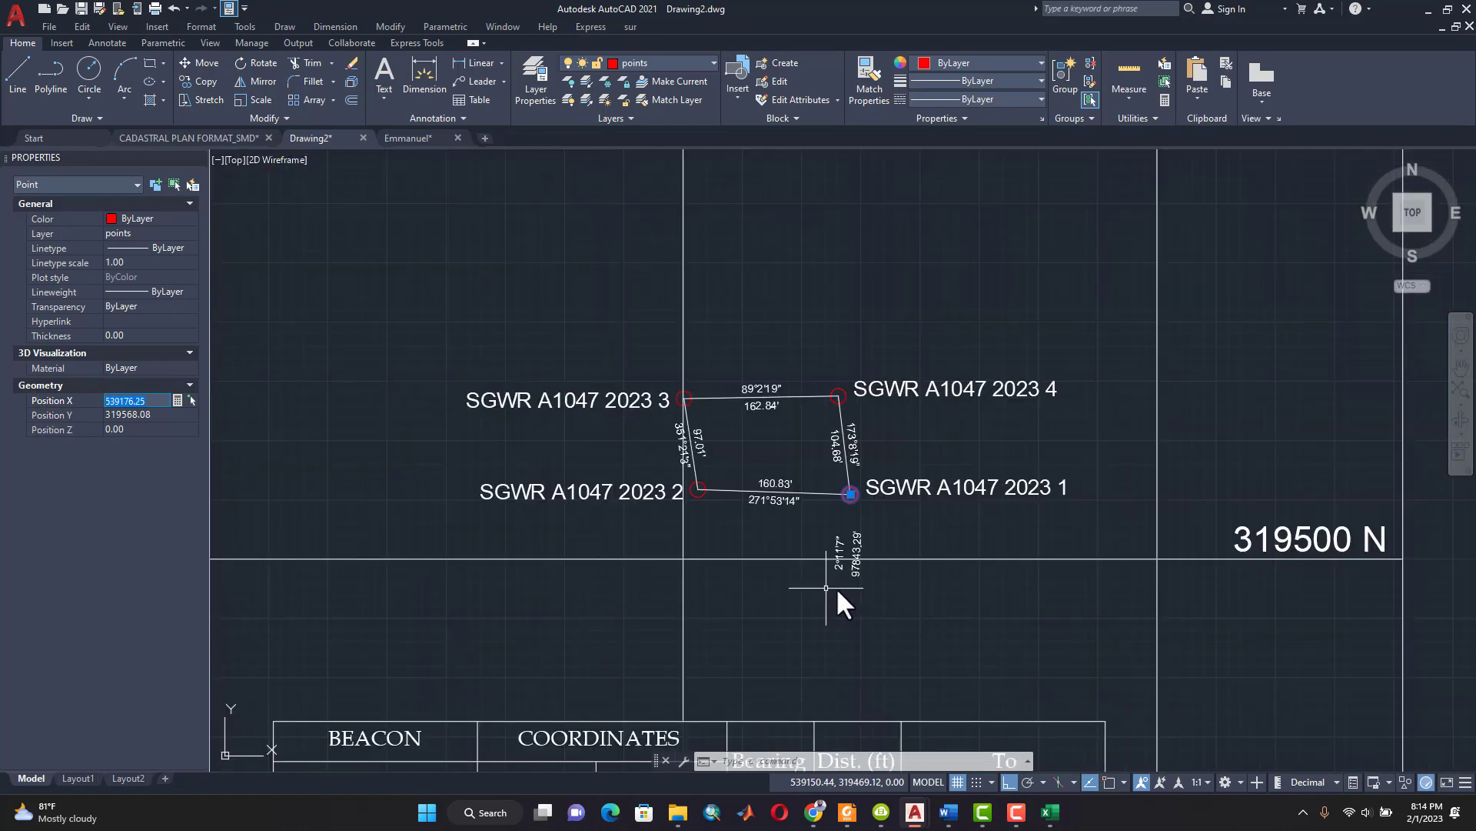
Step: Open the Y (E) entry in the SGWR A1047 2023 1 row, check it against the beacon's Position X, and leave text editing
{"action": "scroll", "coordinate": [732, 709], "scroll_direction": "up", "scroll_amount": 3}
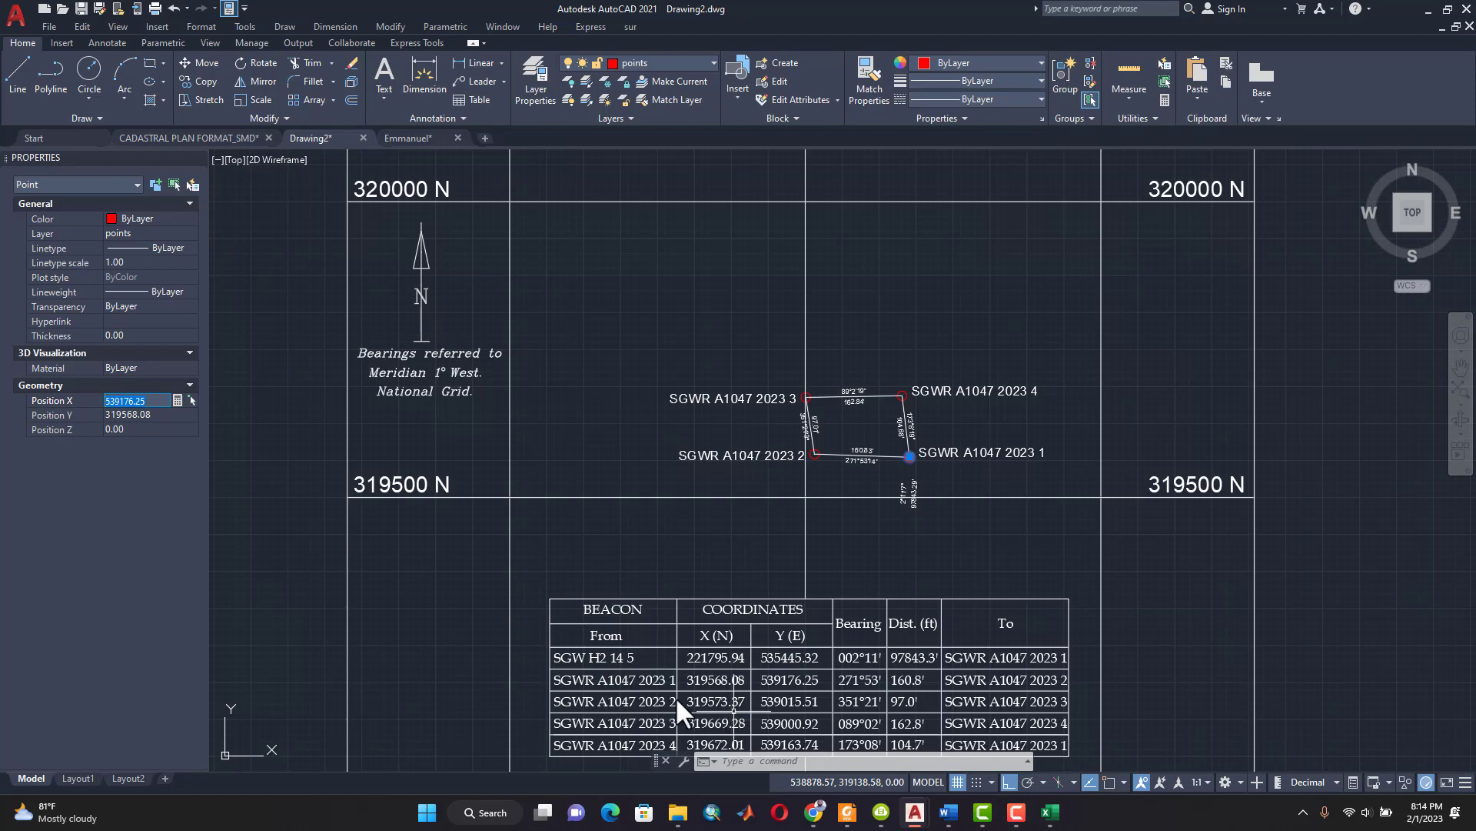
{"action": "scroll", "coordinate": [716, 689], "scroll_direction": "up", "scroll_amount": 2}
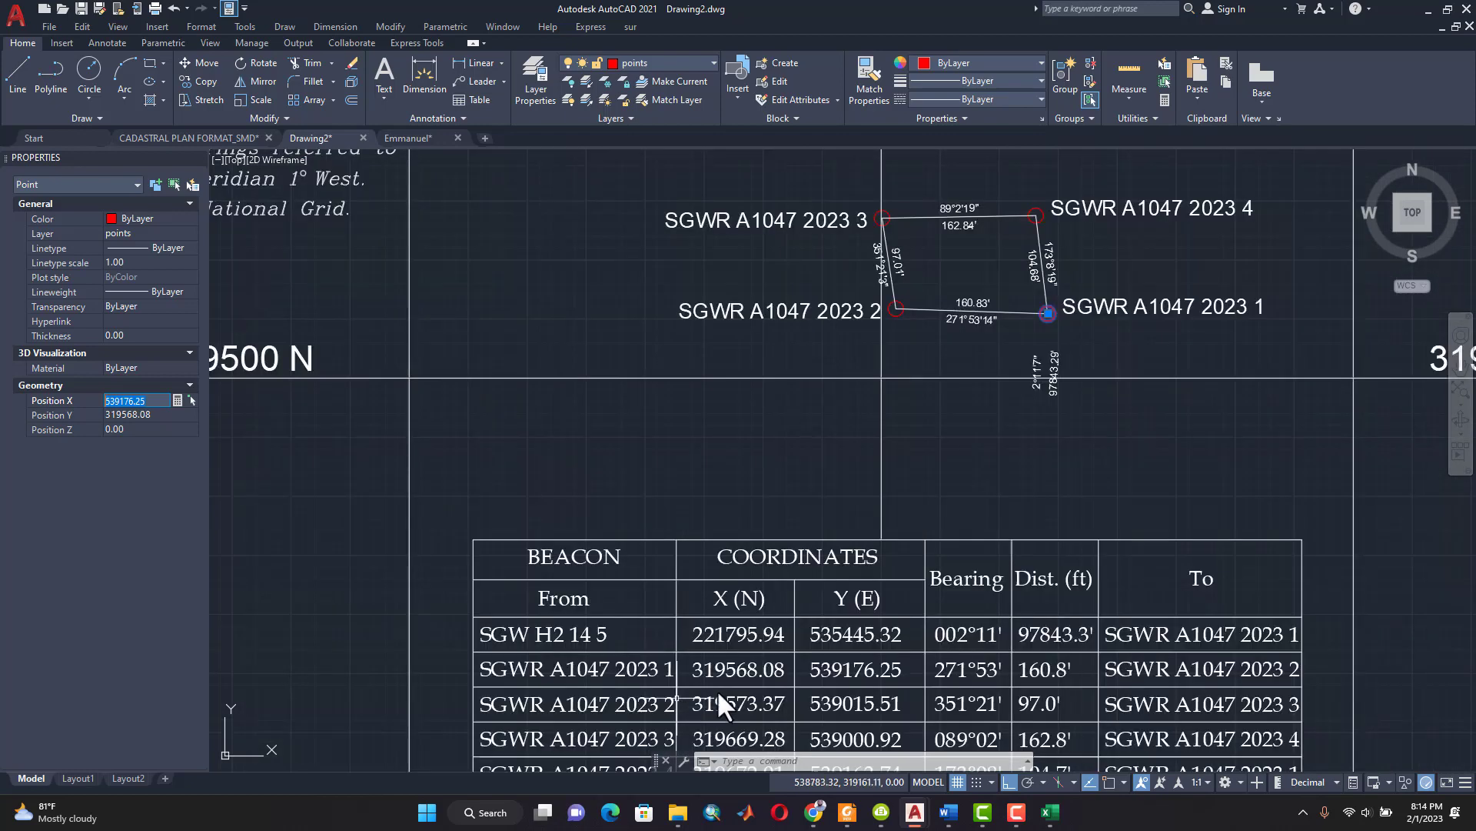
{"action": "left_click", "coordinate": [855, 671]}
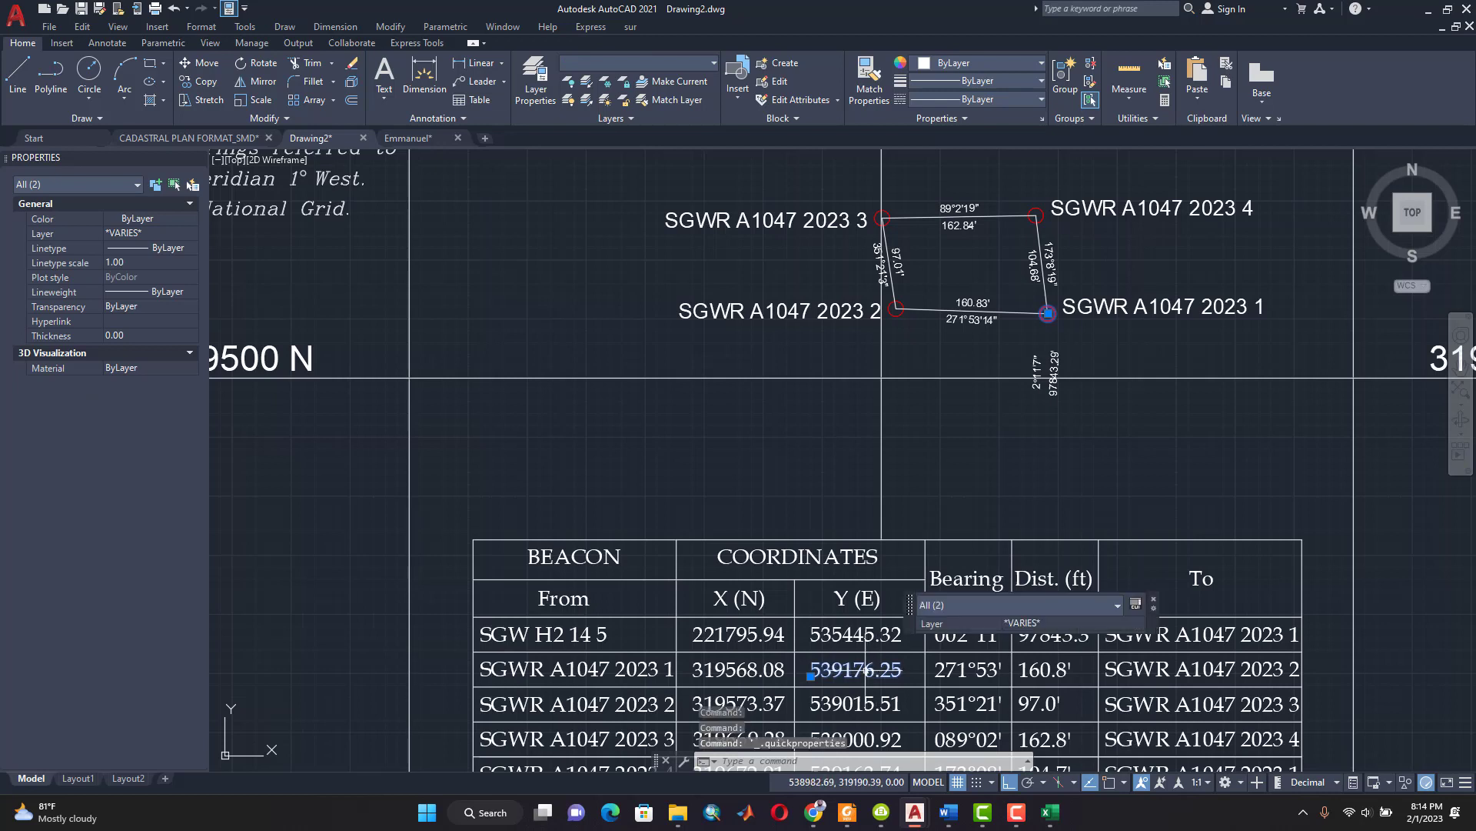
{"action": "key", "text": "Escape"}
{"action": "left_click", "coordinate": [891, 669]}
{"action": "key", "text": "Escape"}
{"action": "left_click", "coordinate": [893, 670]}
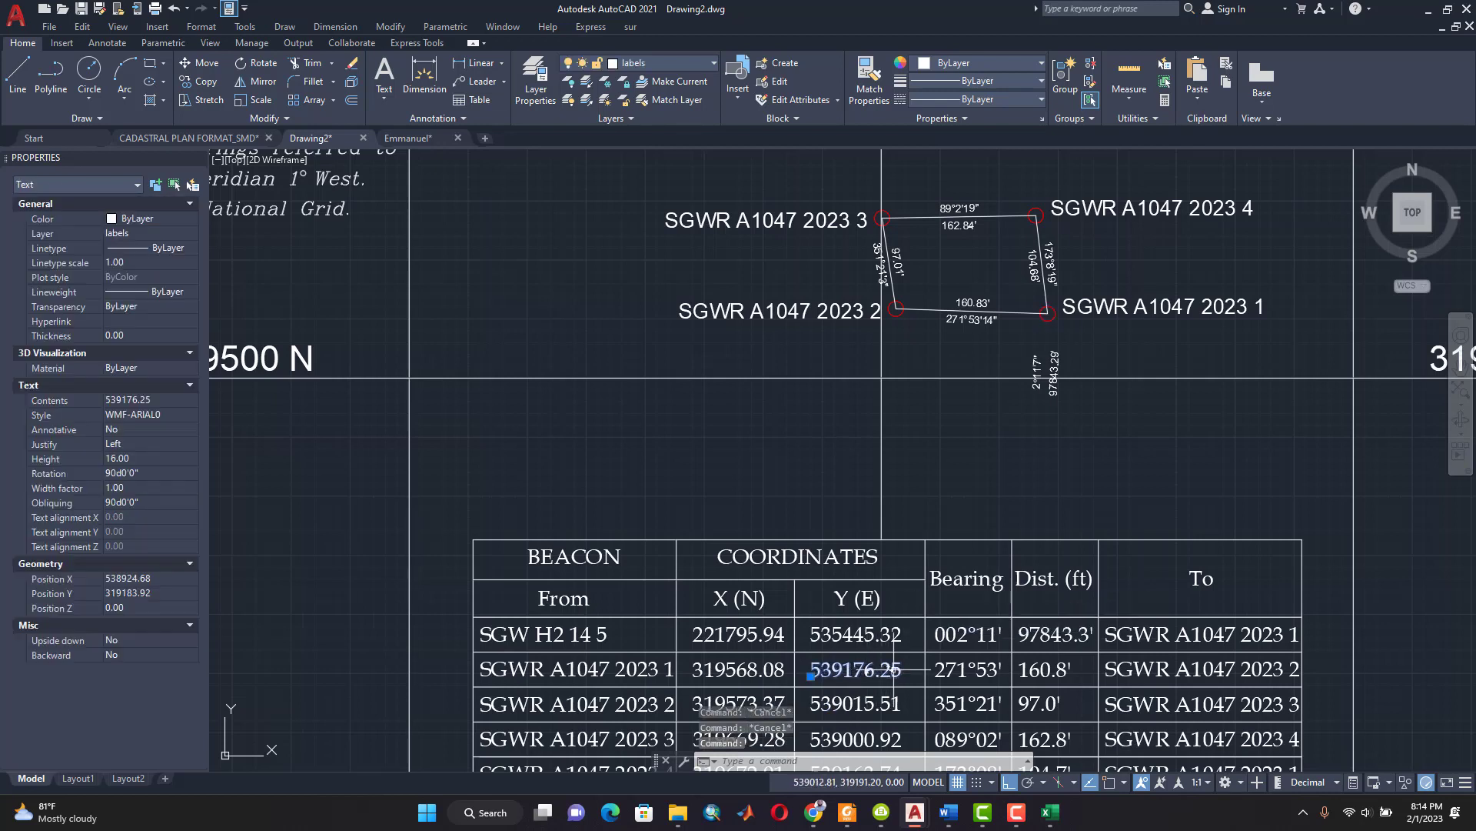
{"action": "double_click", "coordinate": [894, 668]}
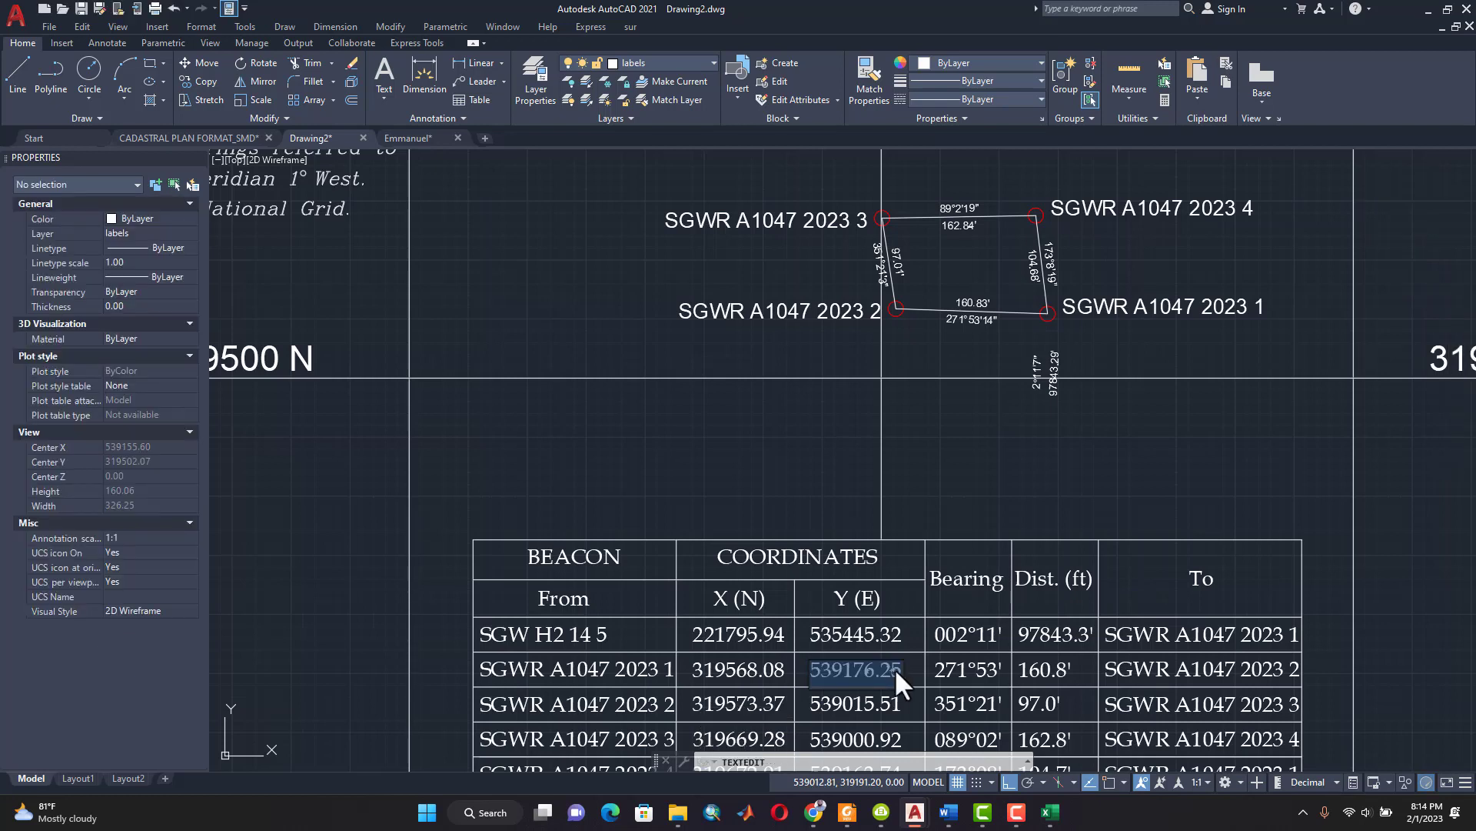
{"action": "left_click", "coordinate": [912, 671]}
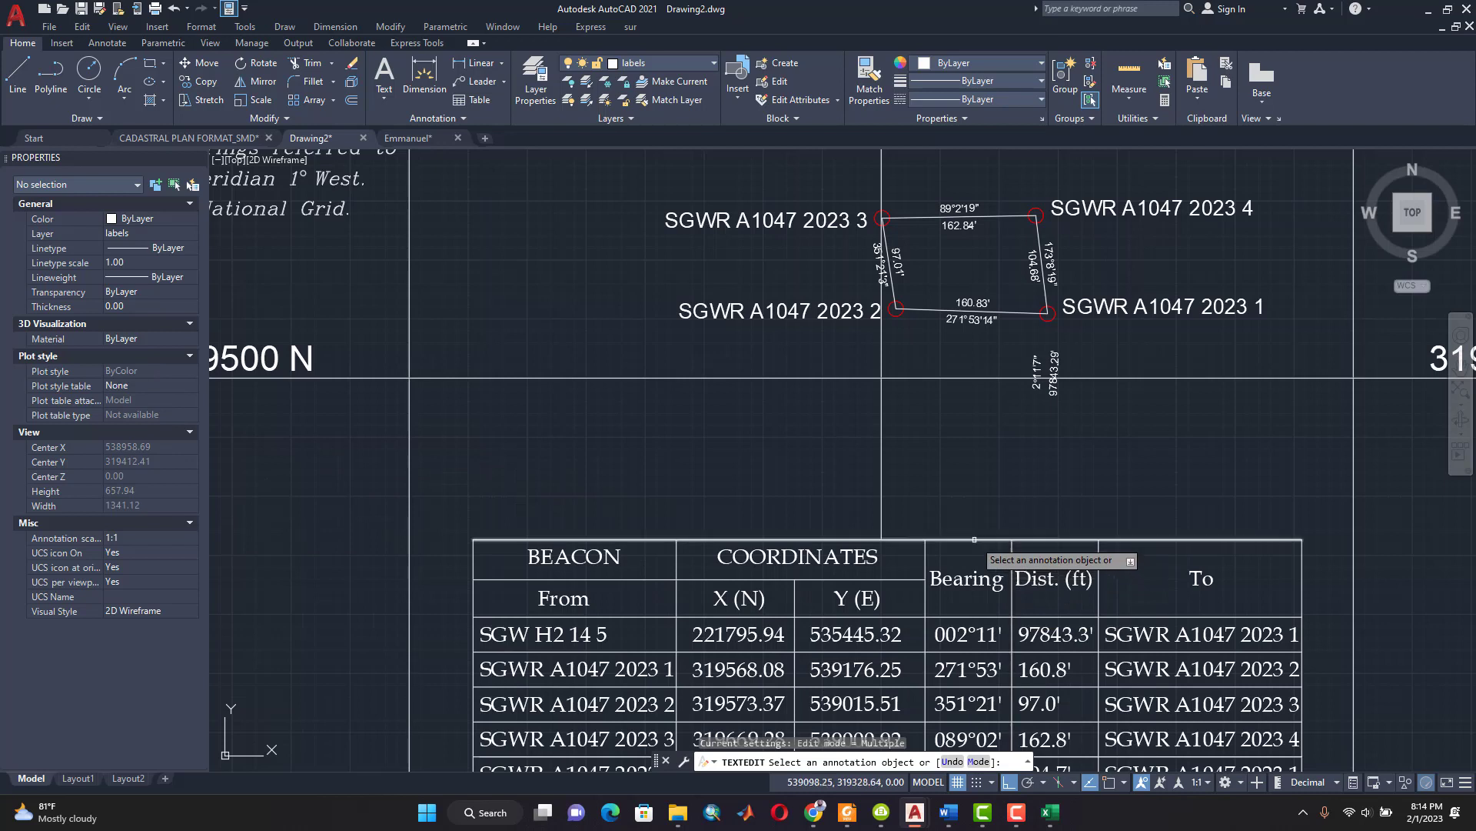
{"action": "key", "text": "Escape"}
{"action": "key", "text": "Escape"}
{"action": "key", "text": "Escape"}
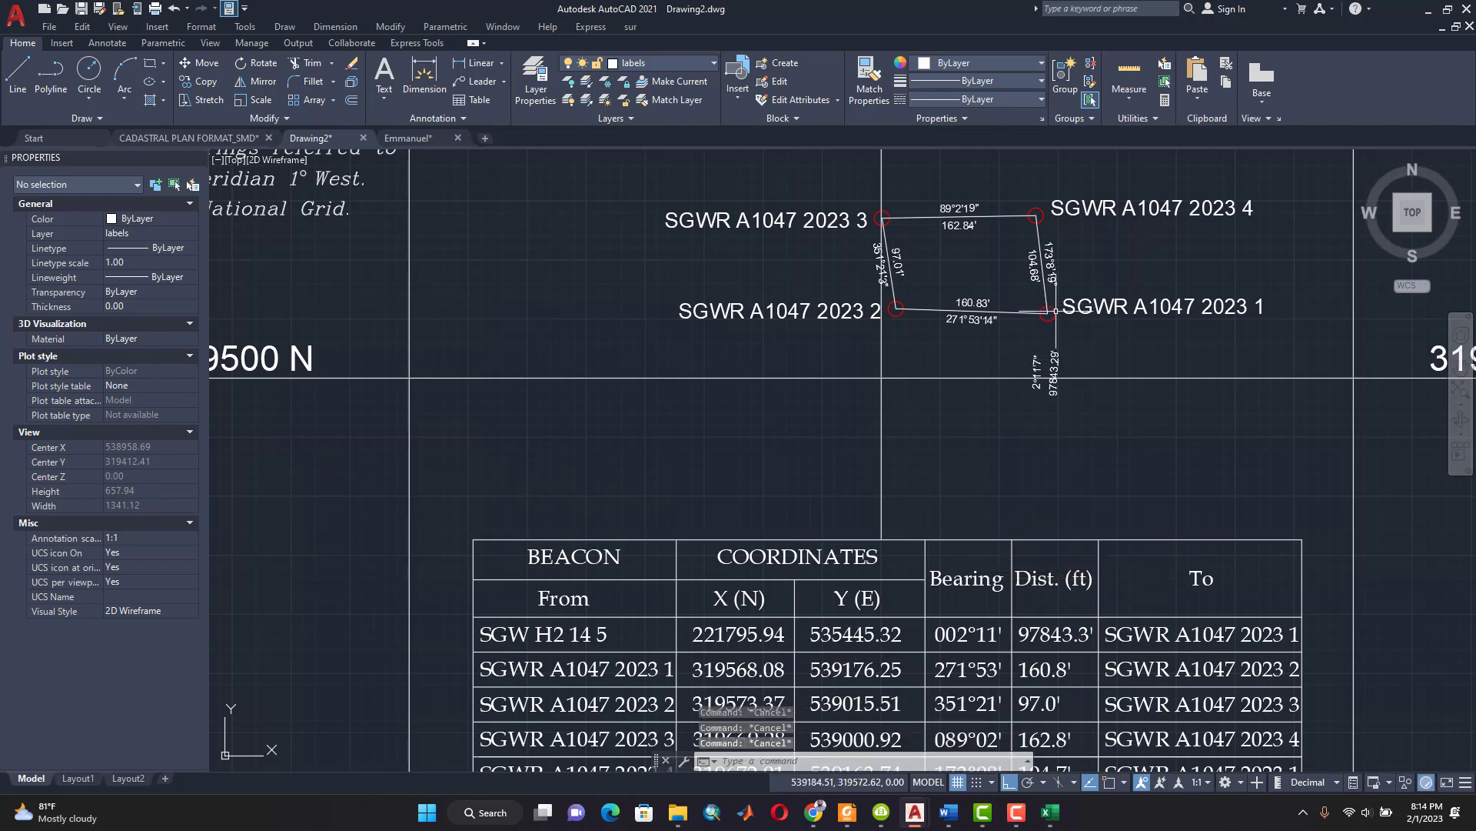
Step: Select the point at beacon SGWR A1047 2023 1, compare its Position X and Y with the table's coordinates, and deselect it
{"action": "left_click", "coordinate": [1049, 312]}
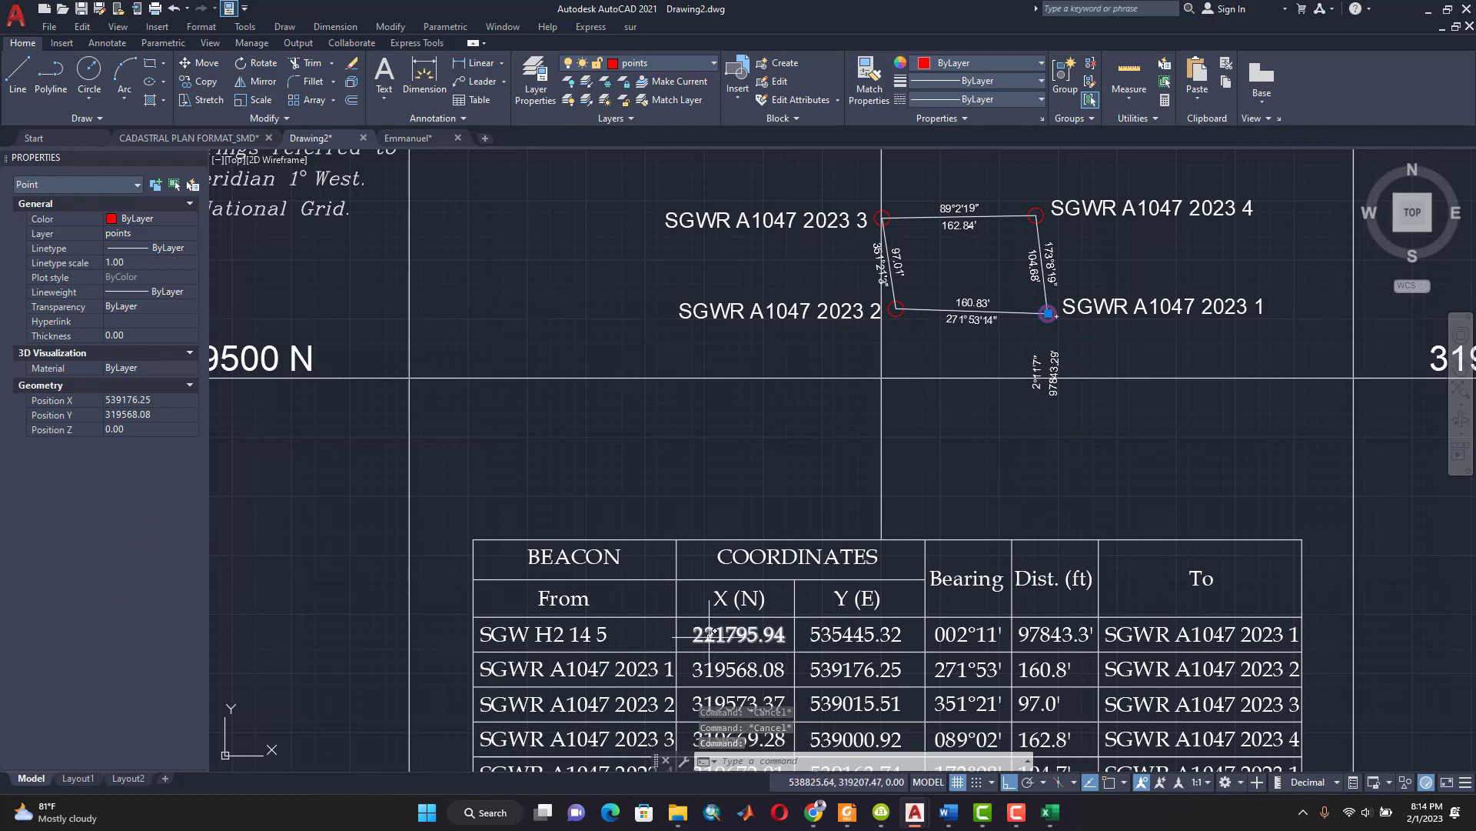
{"action": "scroll", "coordinate": [845, 514], "scroll_direction": "down", "scroll_amount": 2}
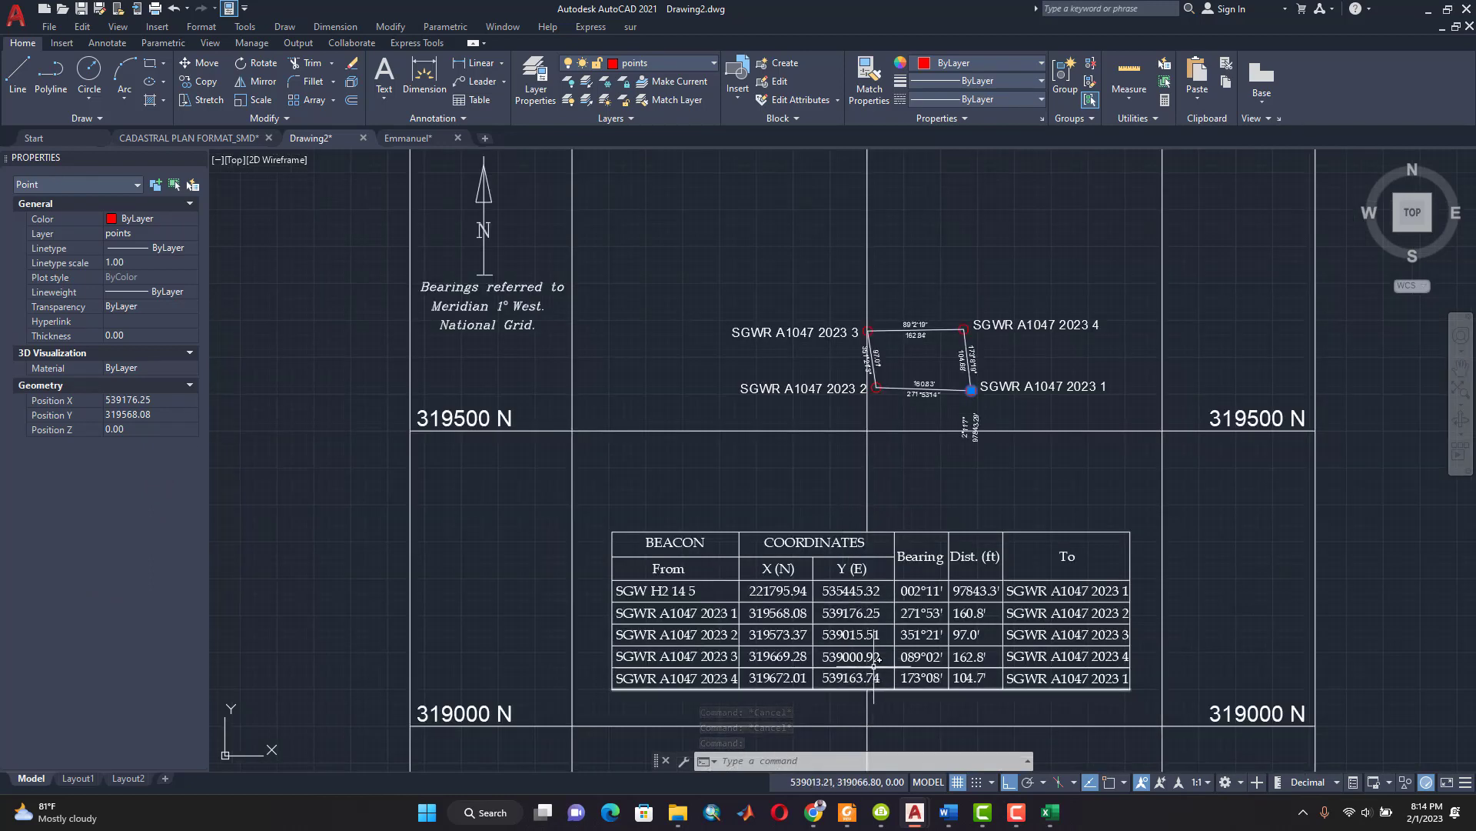
{"action": "middle_click_drag", "start_coordinate": [874, 663], "coordinate": [858, 572]}
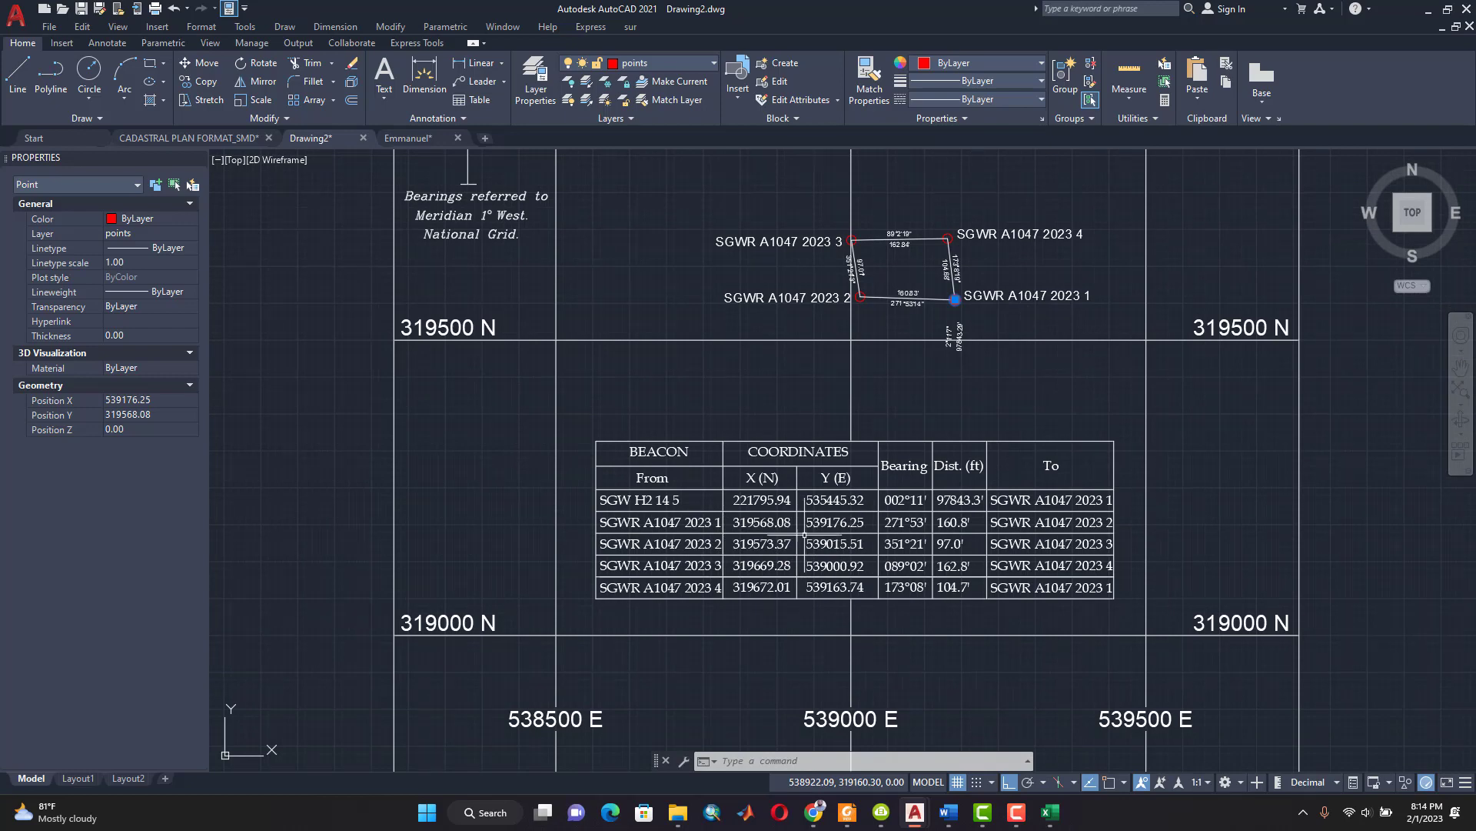
{"action": "key", "text": "Escape"}
{"action": "key", "text": "Escape"}
{"action": "key", "text": "Escape"}
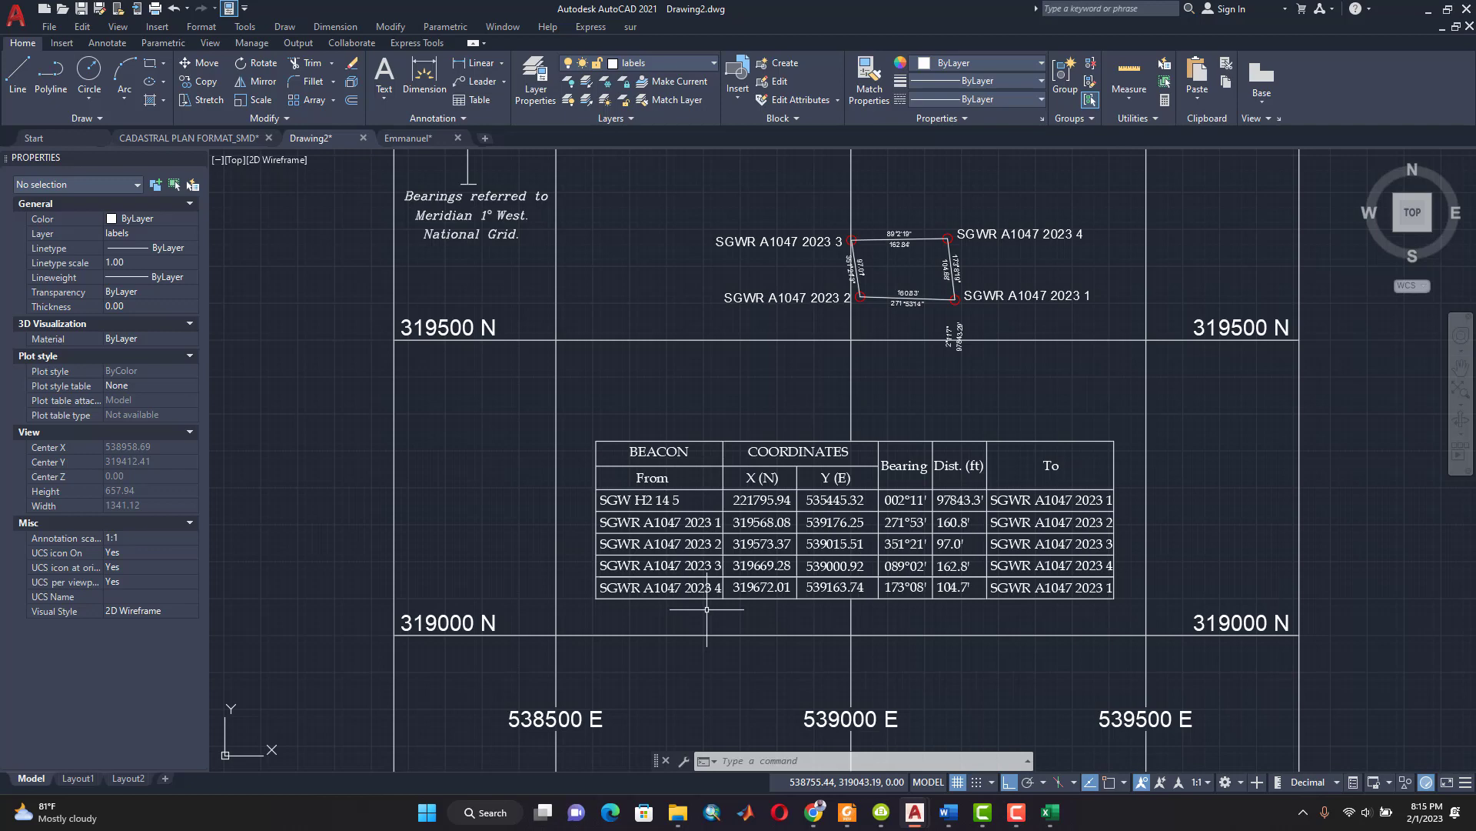
Step: Offset the table's bottom border downward by one row height, picking the distance between the last row's two horizontal lines
{"action": "scroll", "coordinate": [699, 612], "scroll_direction": "up", "scroll_amount": 2}
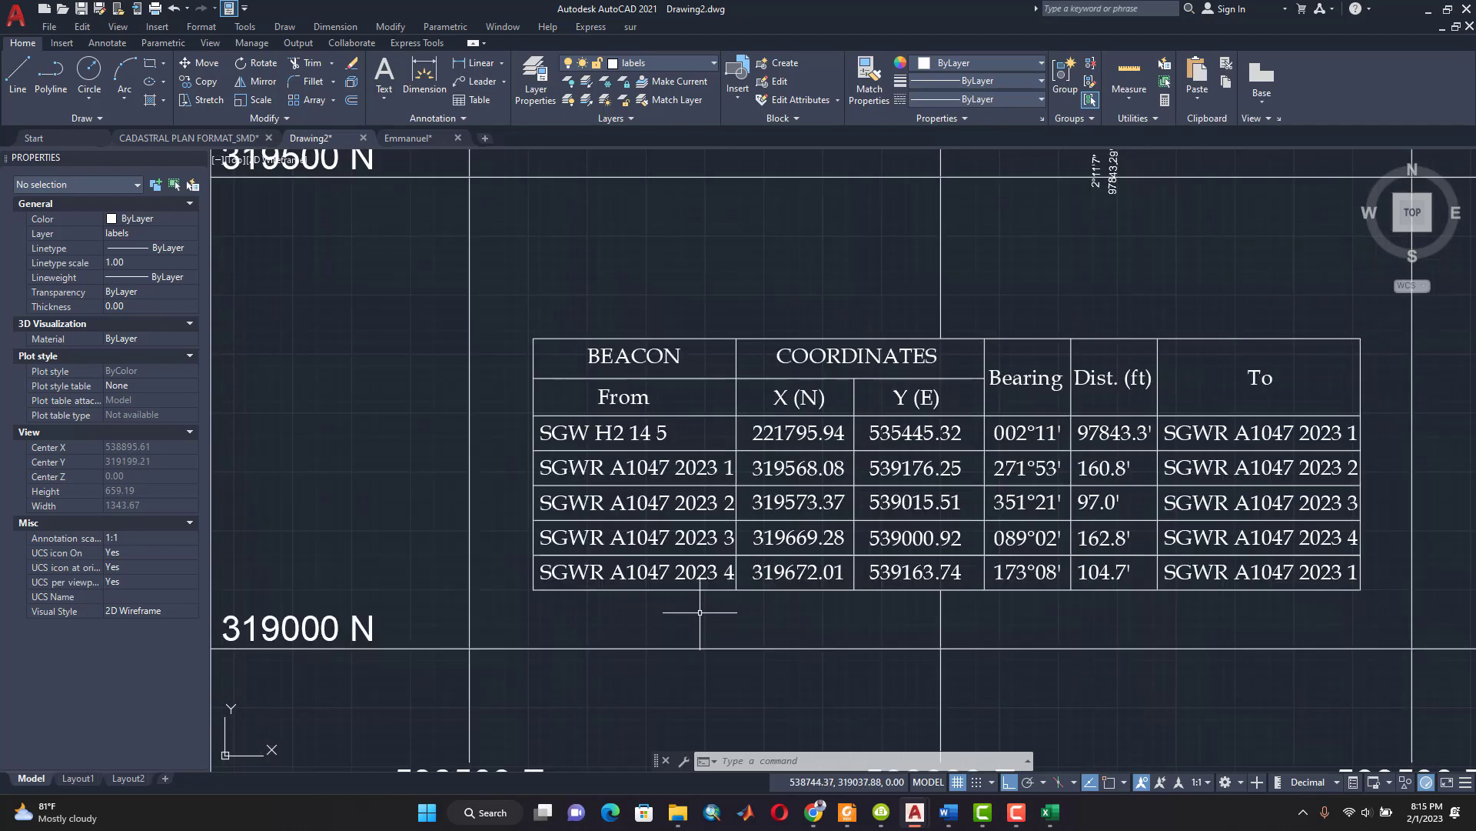
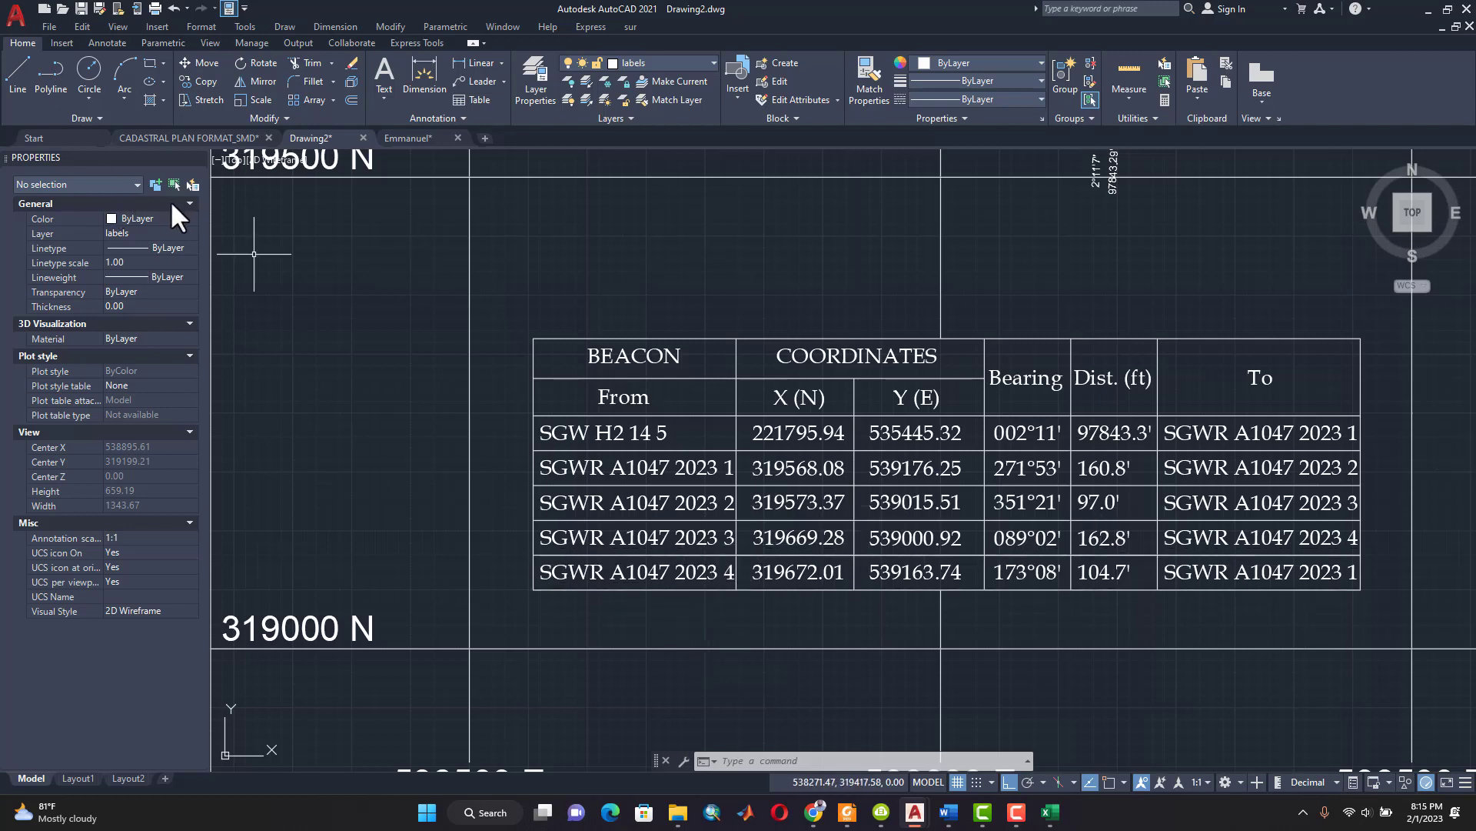
{"action": "left_click", "coordinate": [352, 100]}
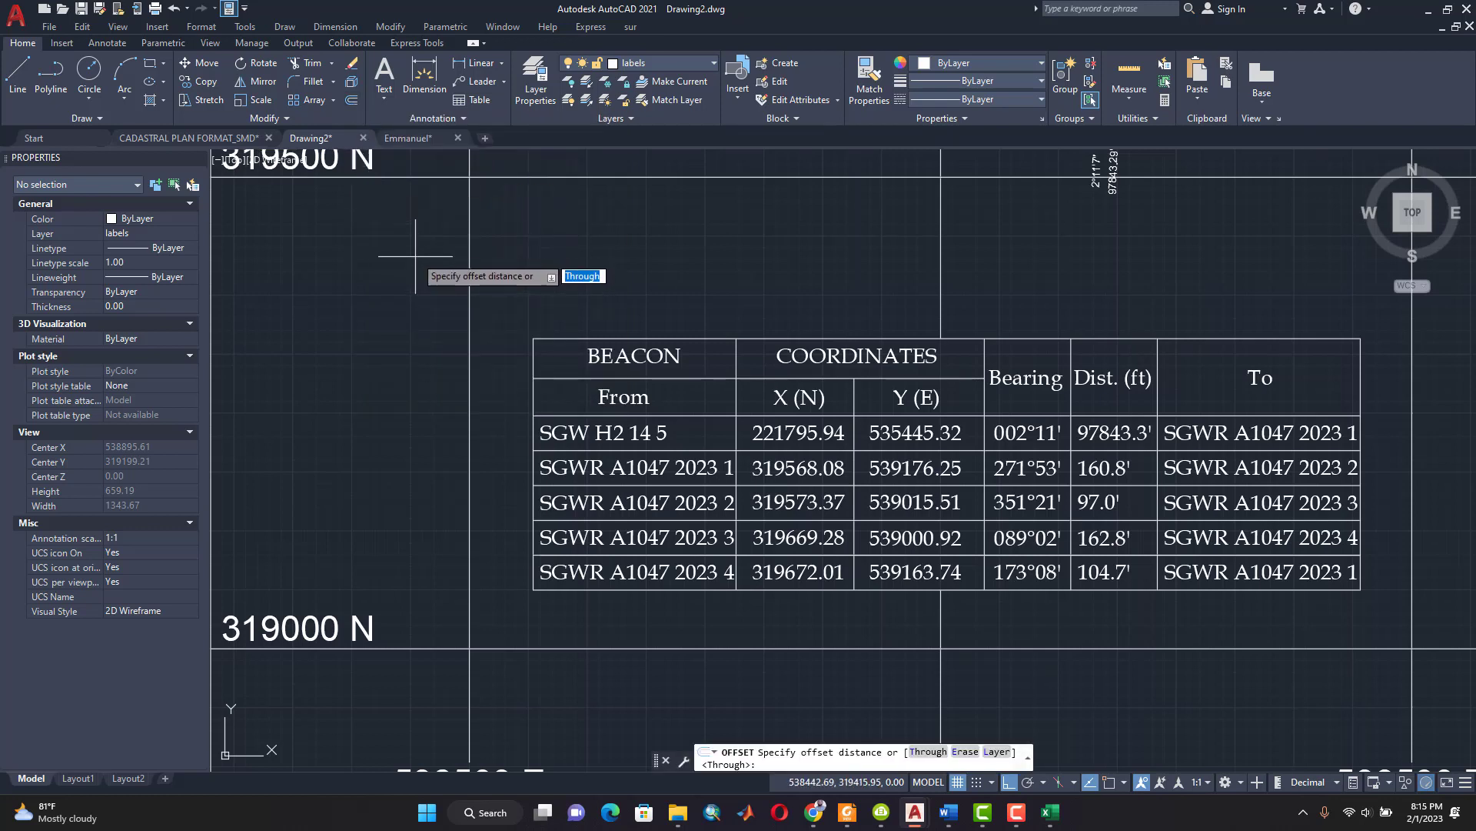
{"action": "left_click", "coordinate": [685, 555]}
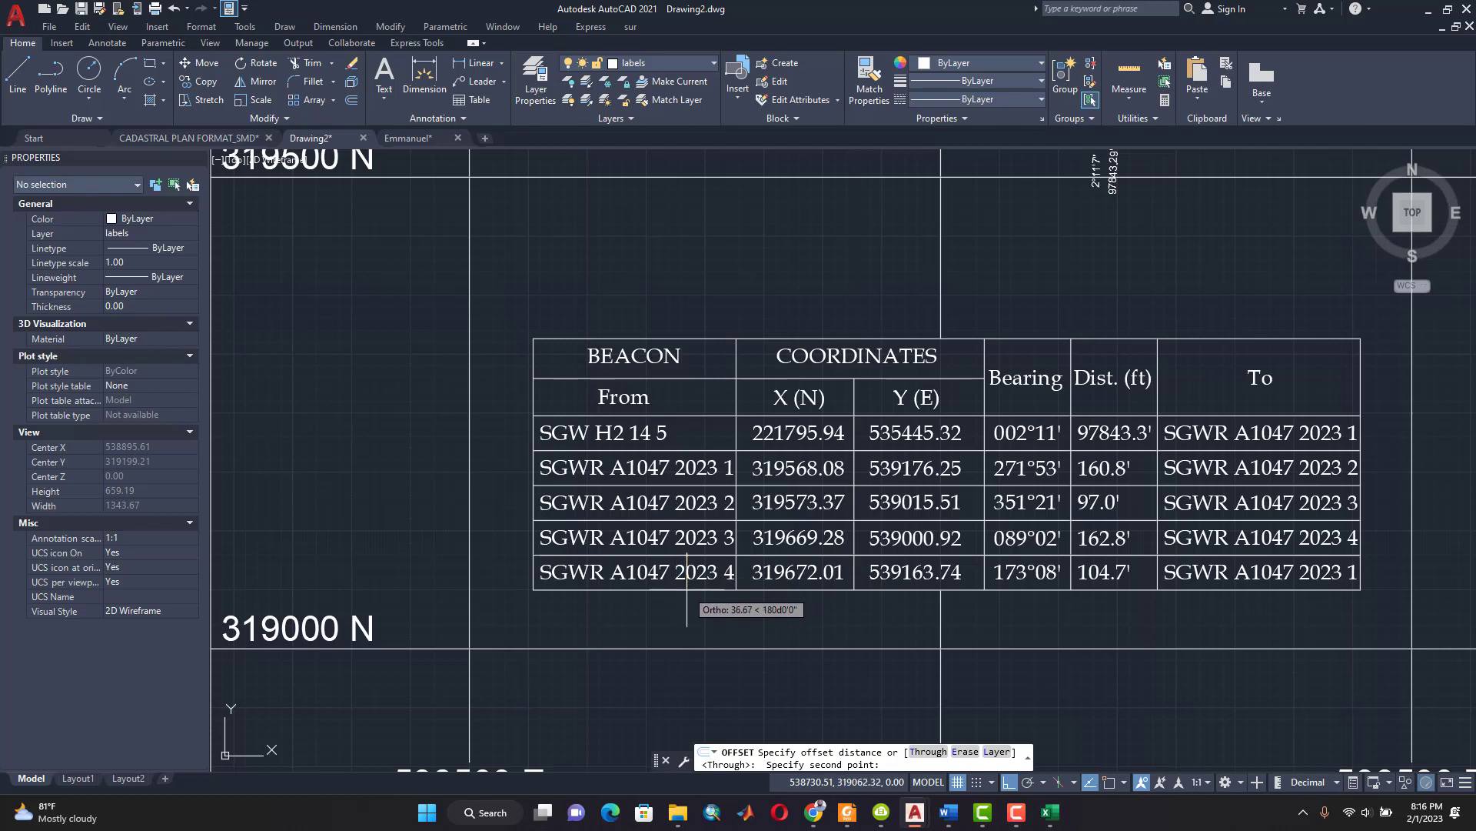
{"action": "left_click", "coordinate": [687, 589]}
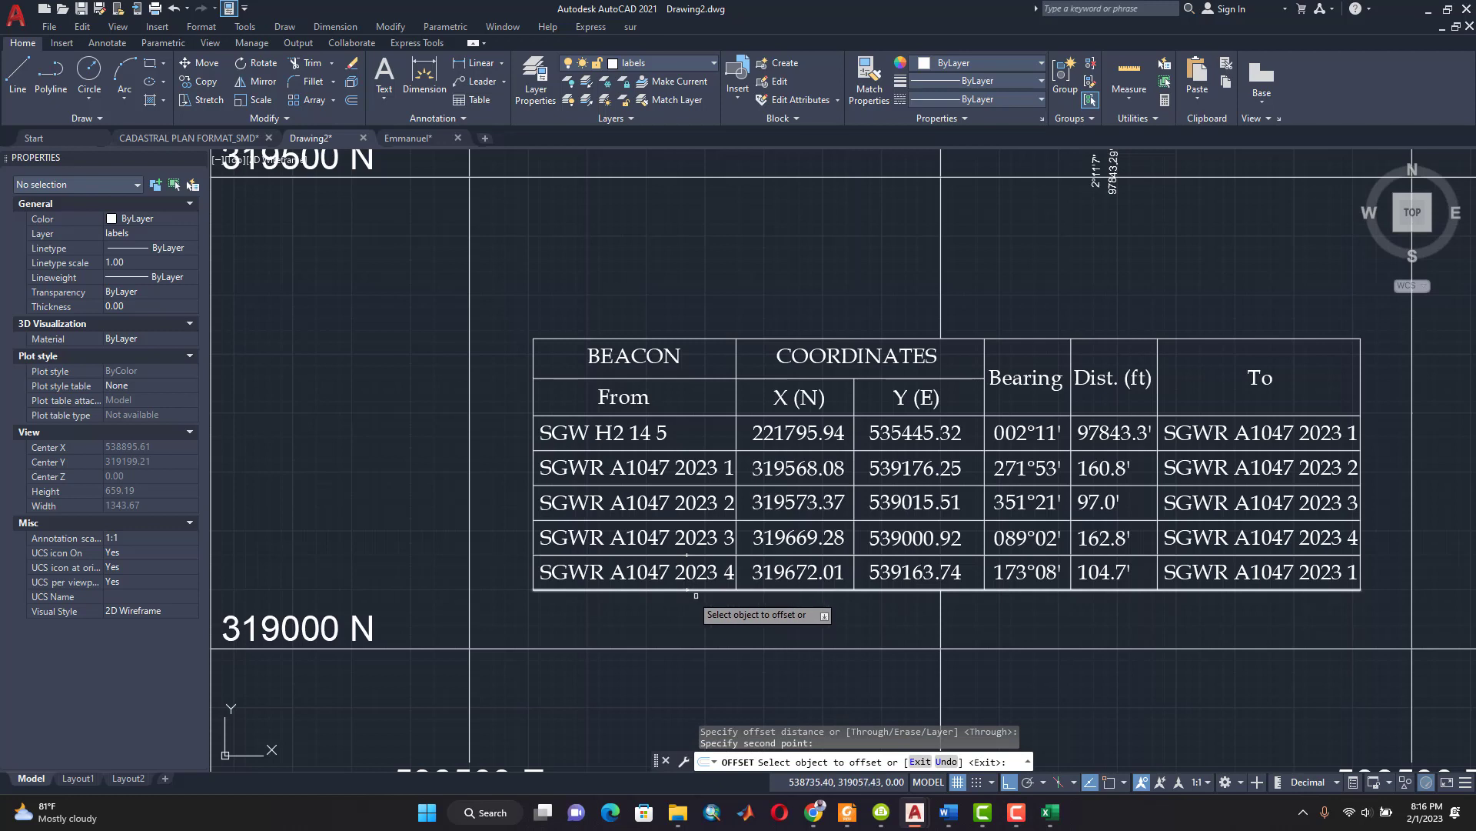
{"action": "left_click", "coordinate": [790, 590]}
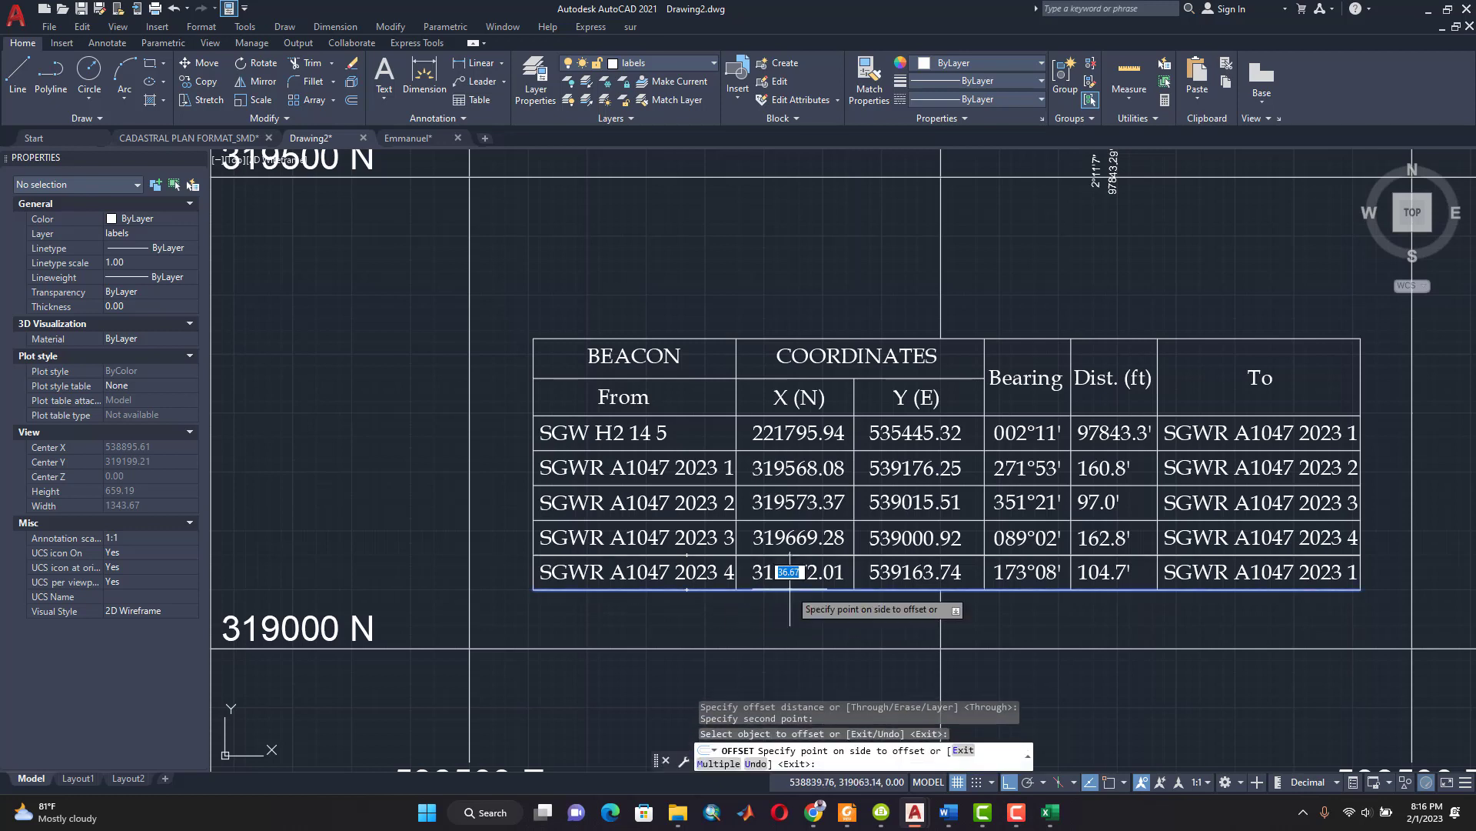
{"action": "left_click", "coordinate": [761, 629]}
{"action": "scroll", "coordinate": [767, 634], "scroll_direction": "up", "scroll_amount": 2}
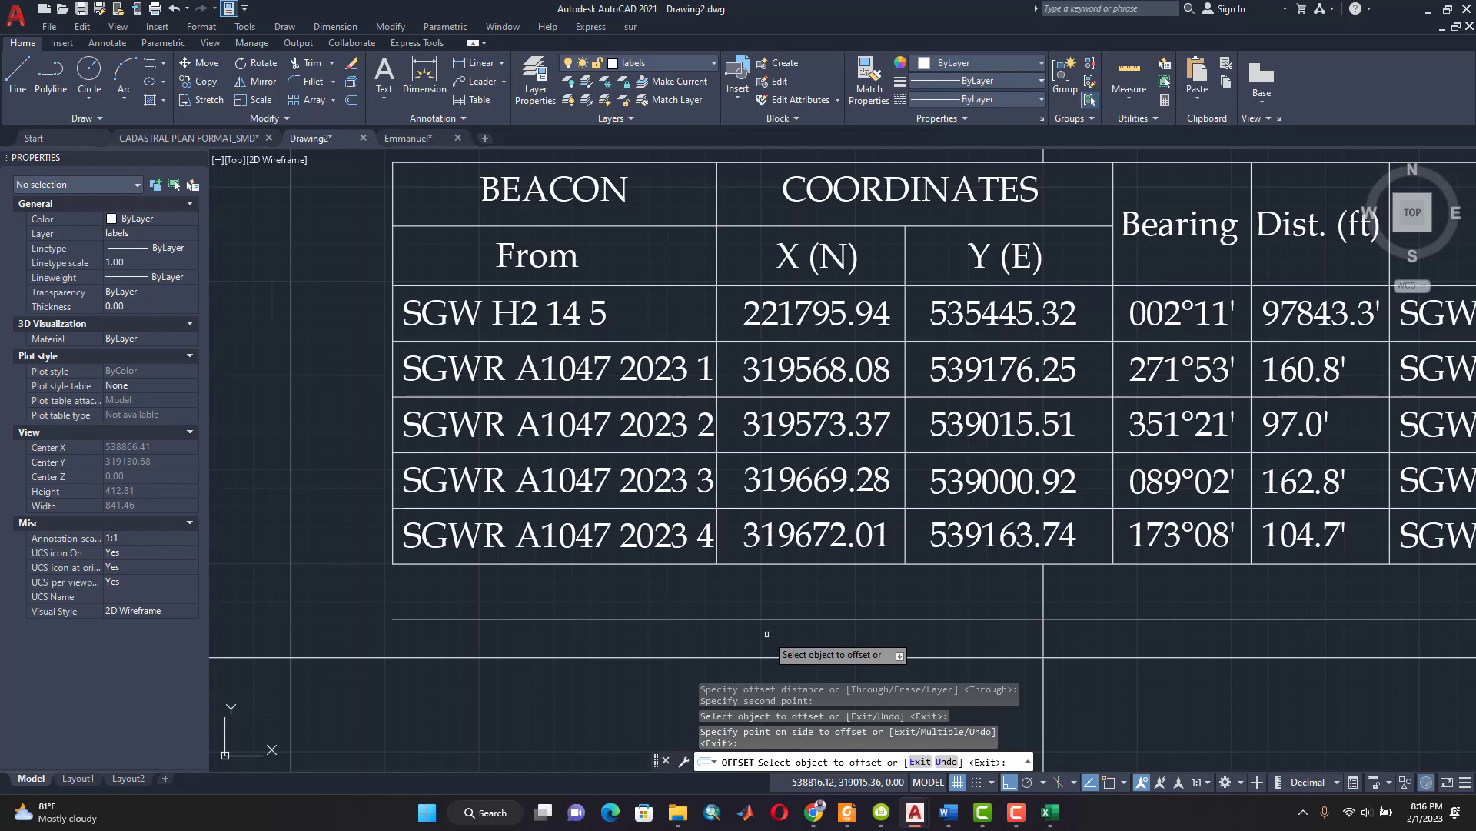
{"action": "scroll", "coordinate": [767, 634], "scroll_direction": "down", "scroll_amount": 2}
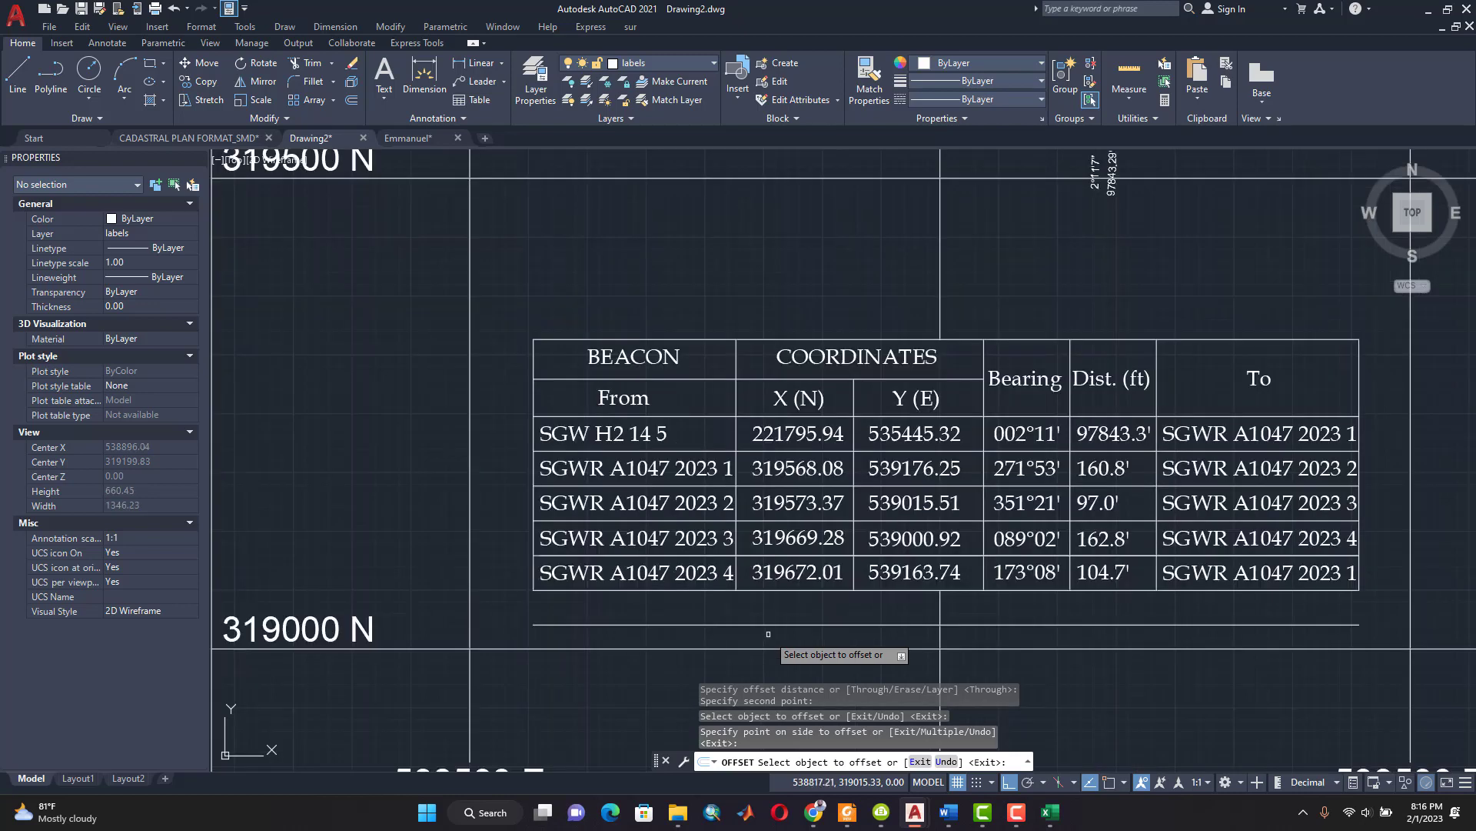
{"action": "key", "text": "Escape"}
{"action": "key", "text": "Escape"}
{"action": "key", "text": "Escape"}
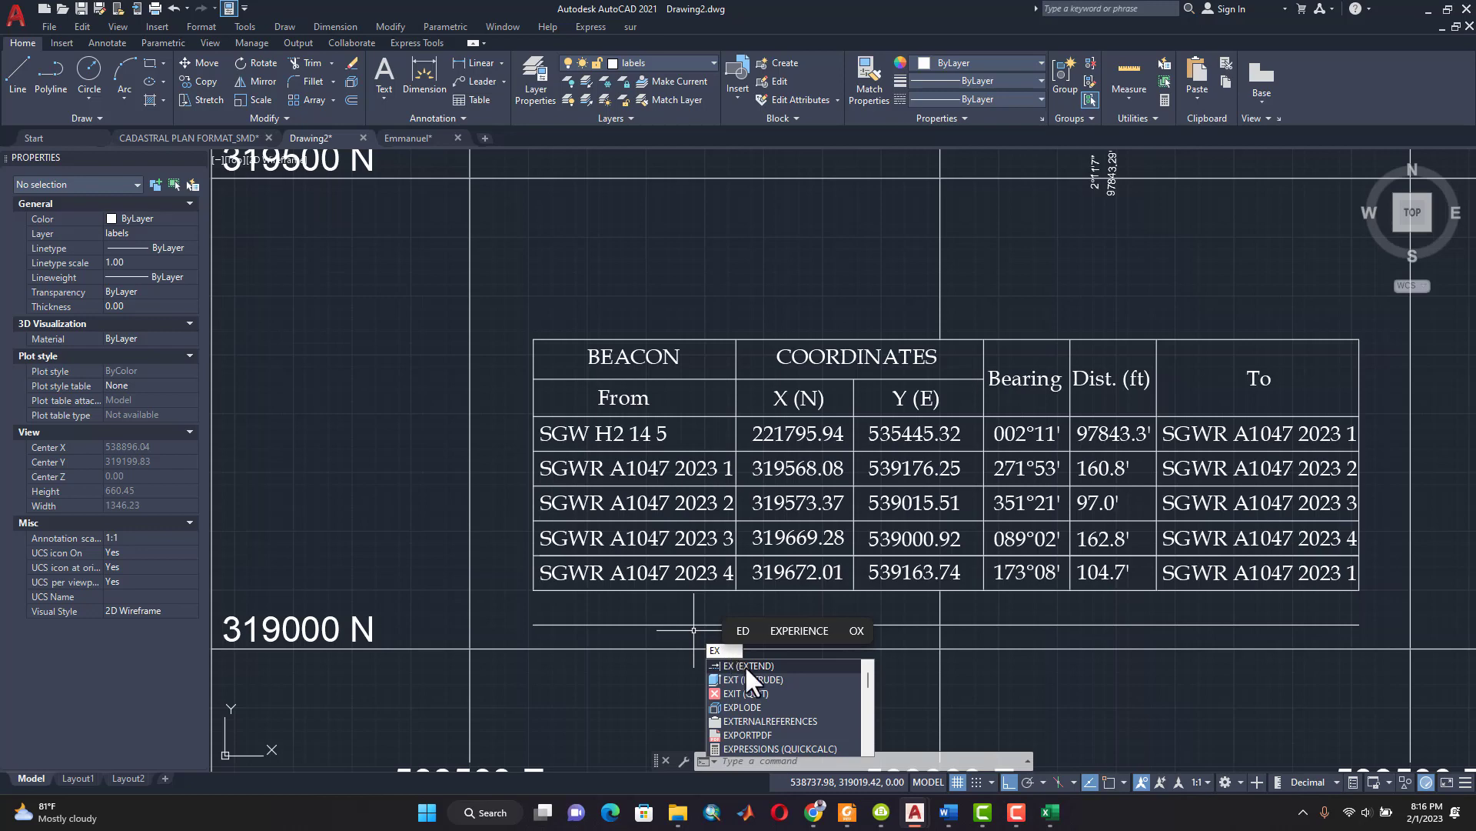
Step: Extend the table's vertical column lines down to the offset line to form an empty row below SGWR A1047 2023 4
{"action": "left_click", "coordinate": [754, 665]}
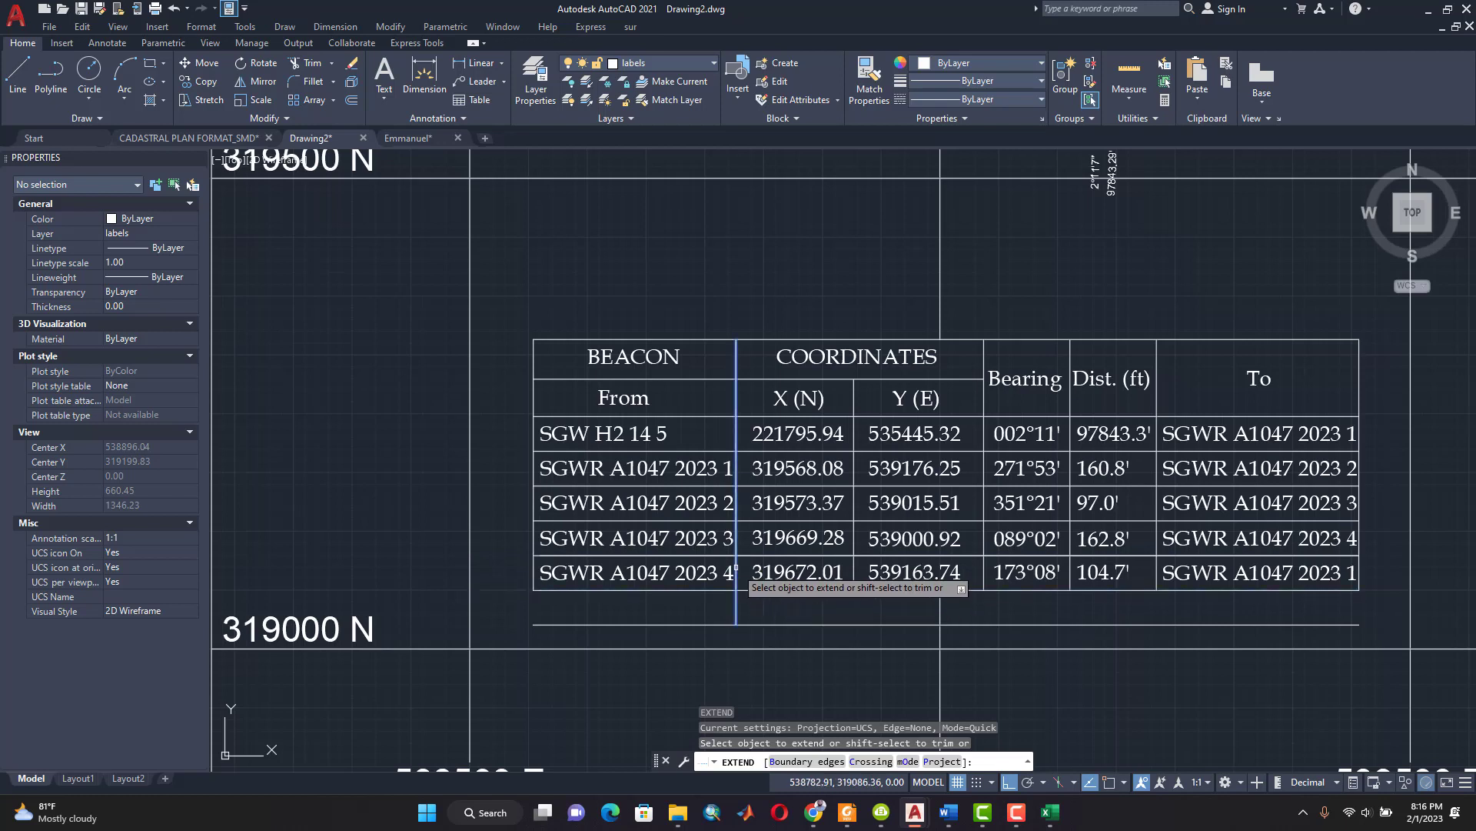
{"action": "left_click", "coordinate": [736, 570]}
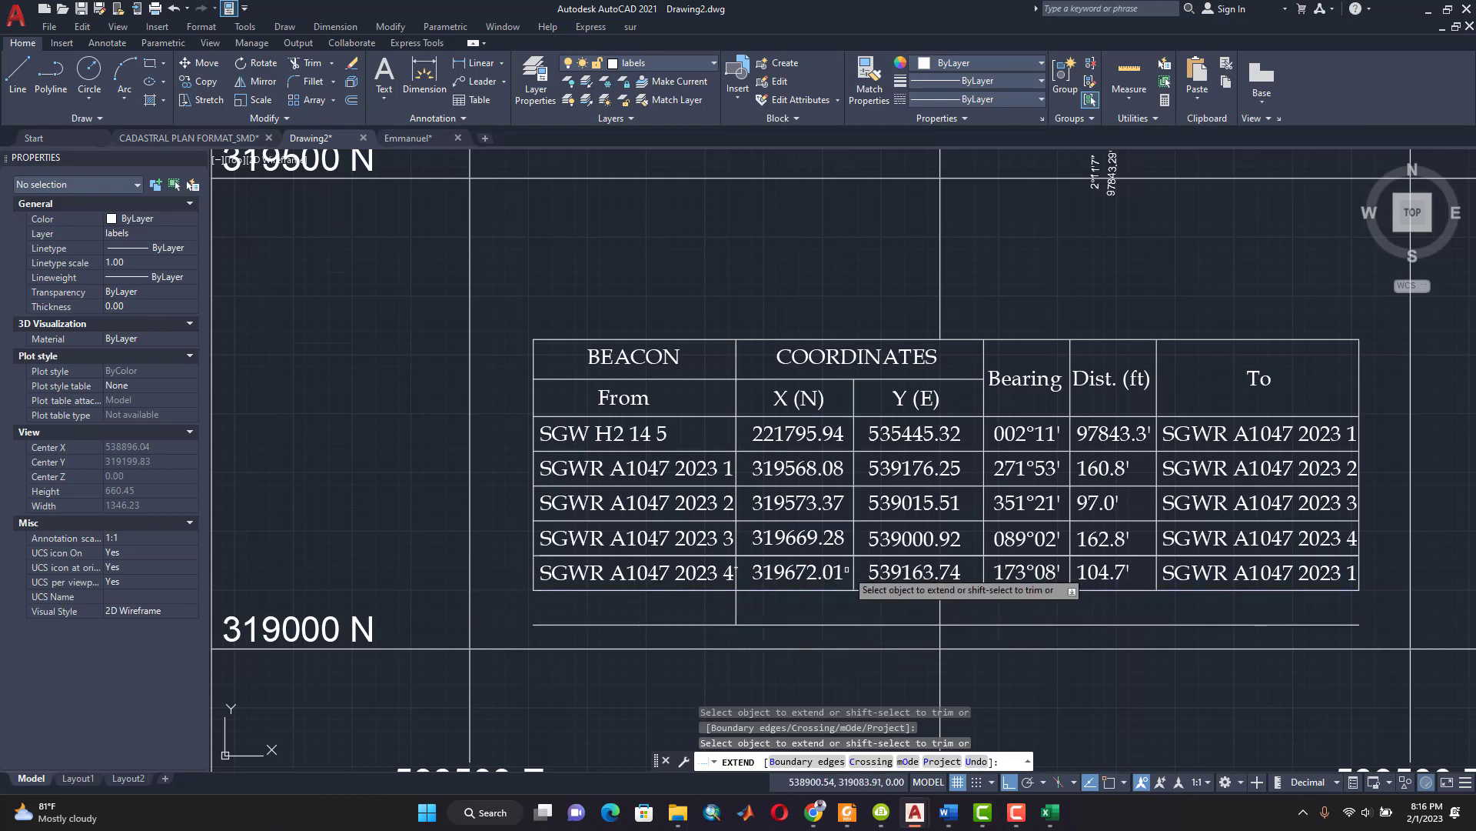
{"action": "left_click", "coordinate": [495, 570]}
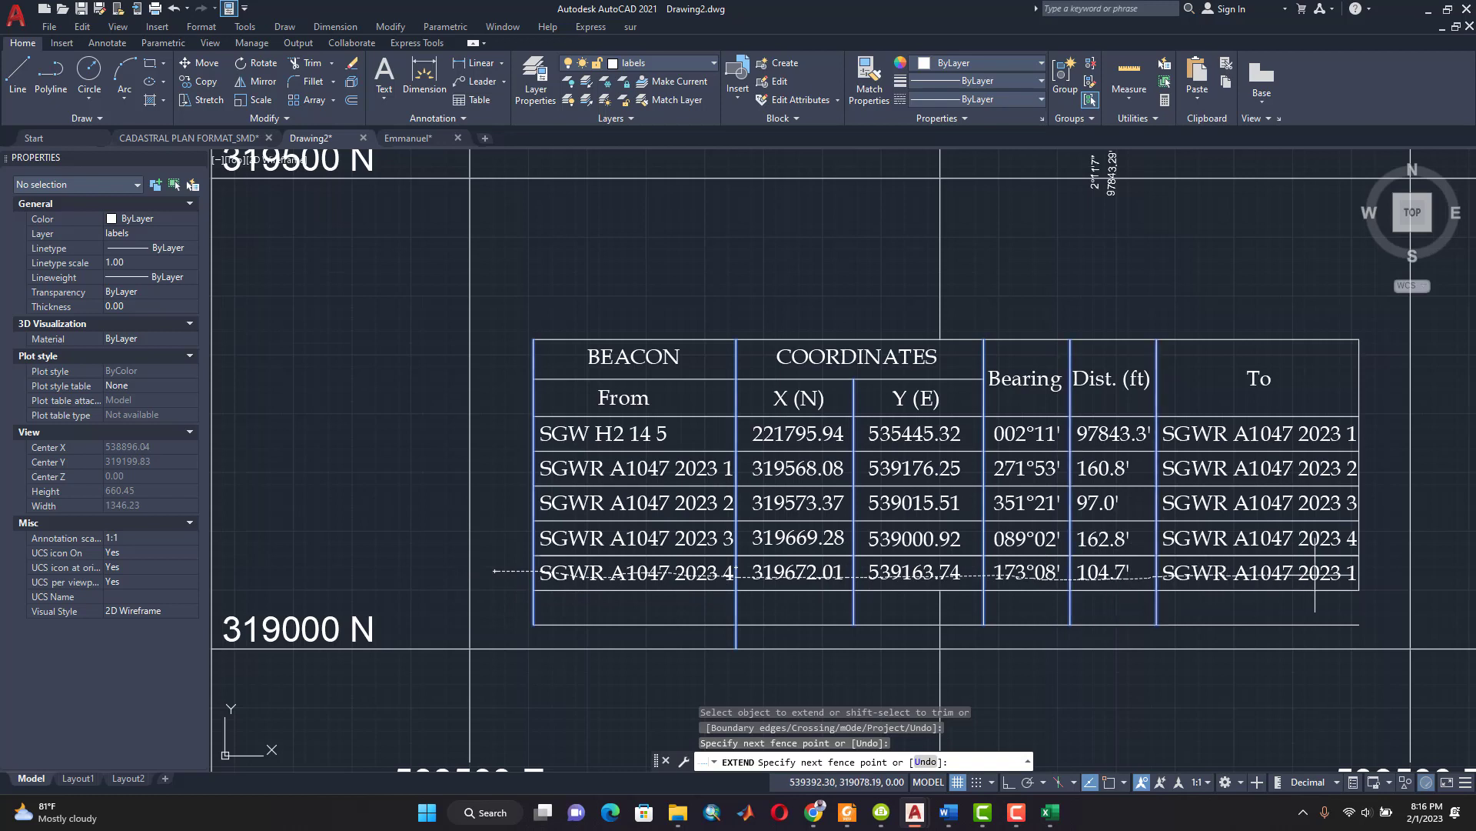
{"action": "left_click", "coordinate": [1363, 573]}
{"action": "key", "text": "Return"}
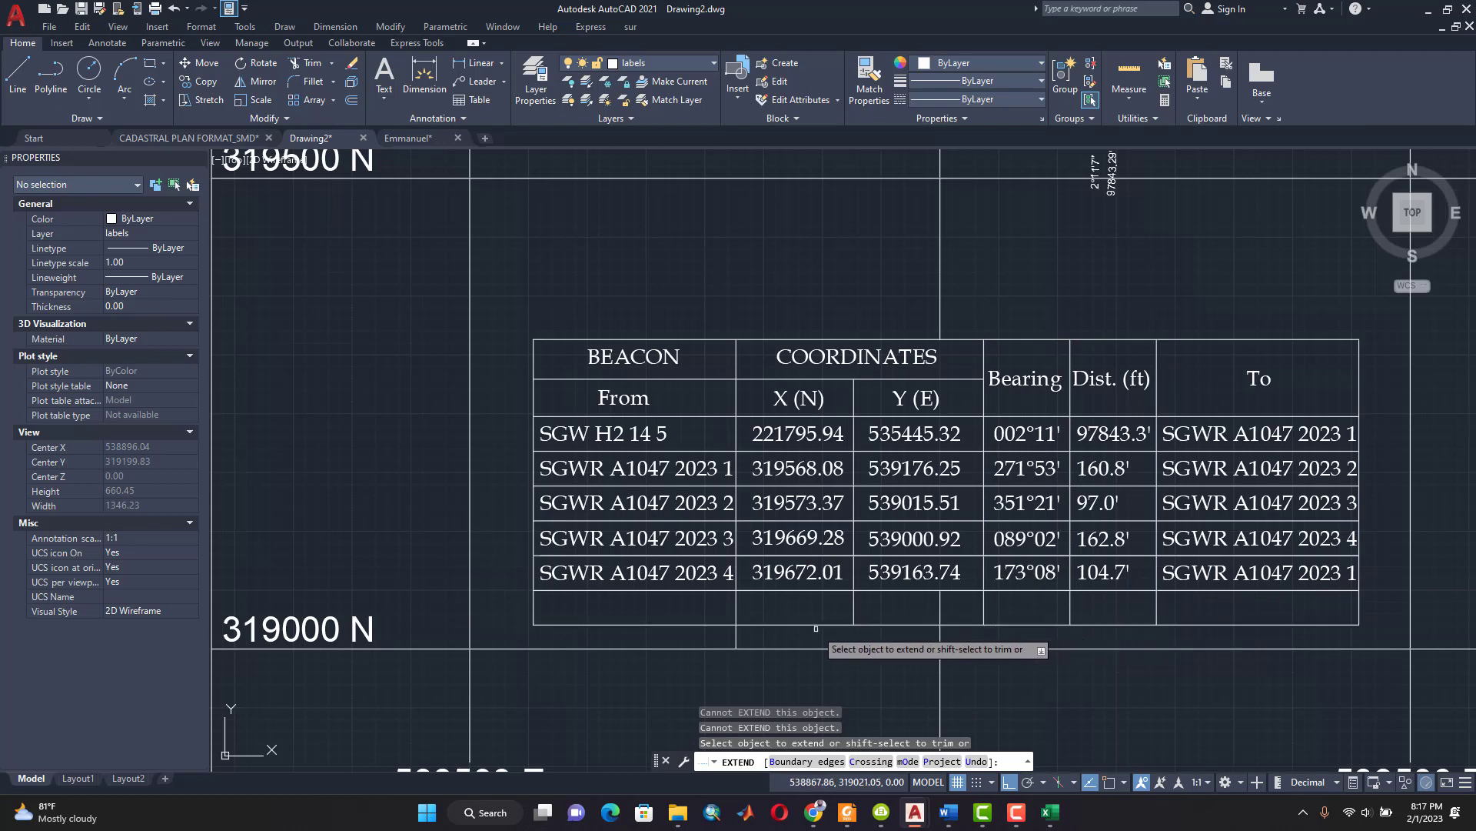
{"action": "key", "text": "Escape"}
{"action": "key", "text": "Escape"}
{"action": "key", "text": "Escape"}
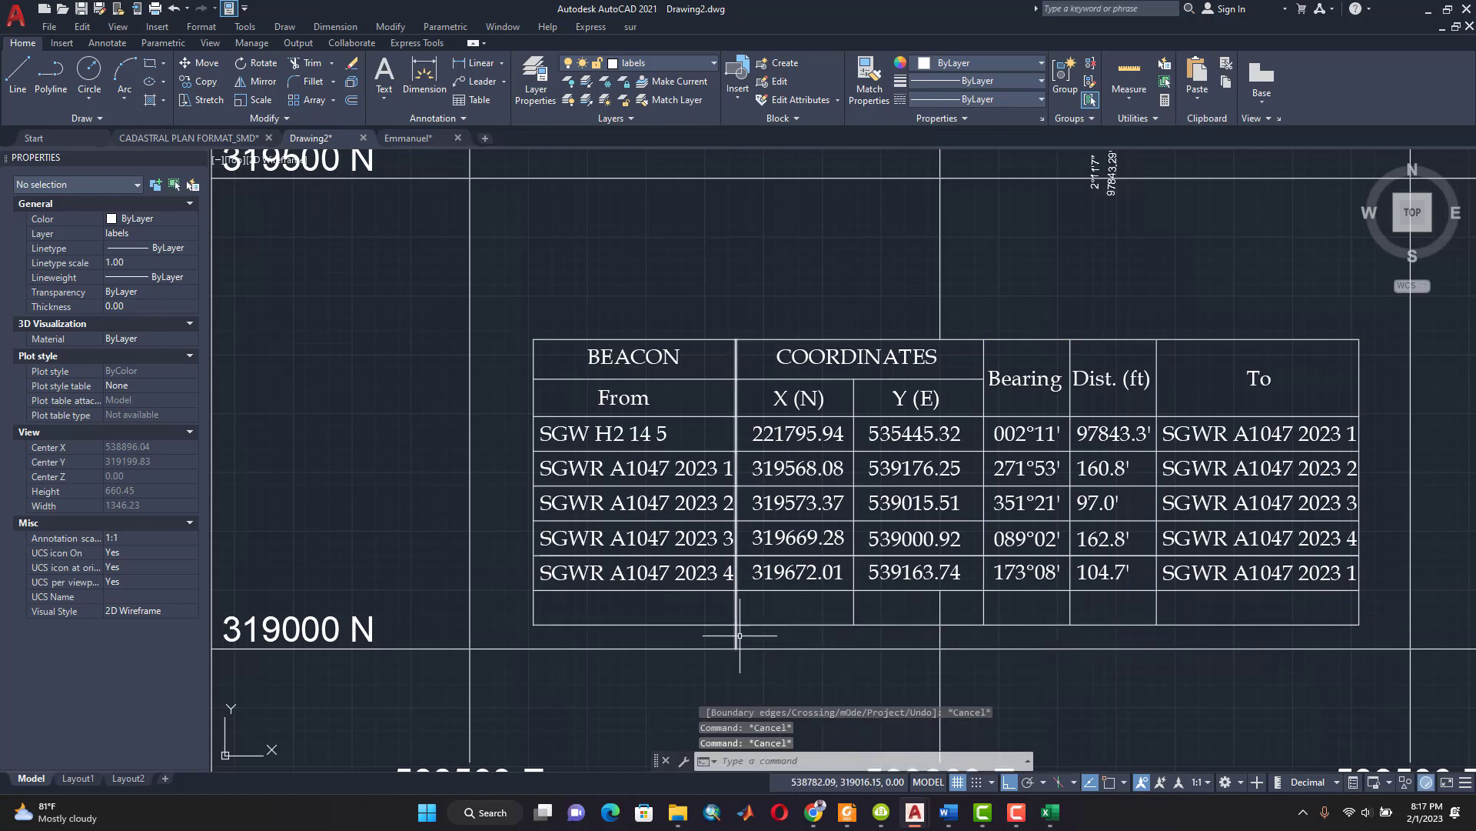
Step: Try to trim the overhanging column line below the empty row and the grid line crossing that row, and undo the trim
{"action": "key", "text": "Return"}
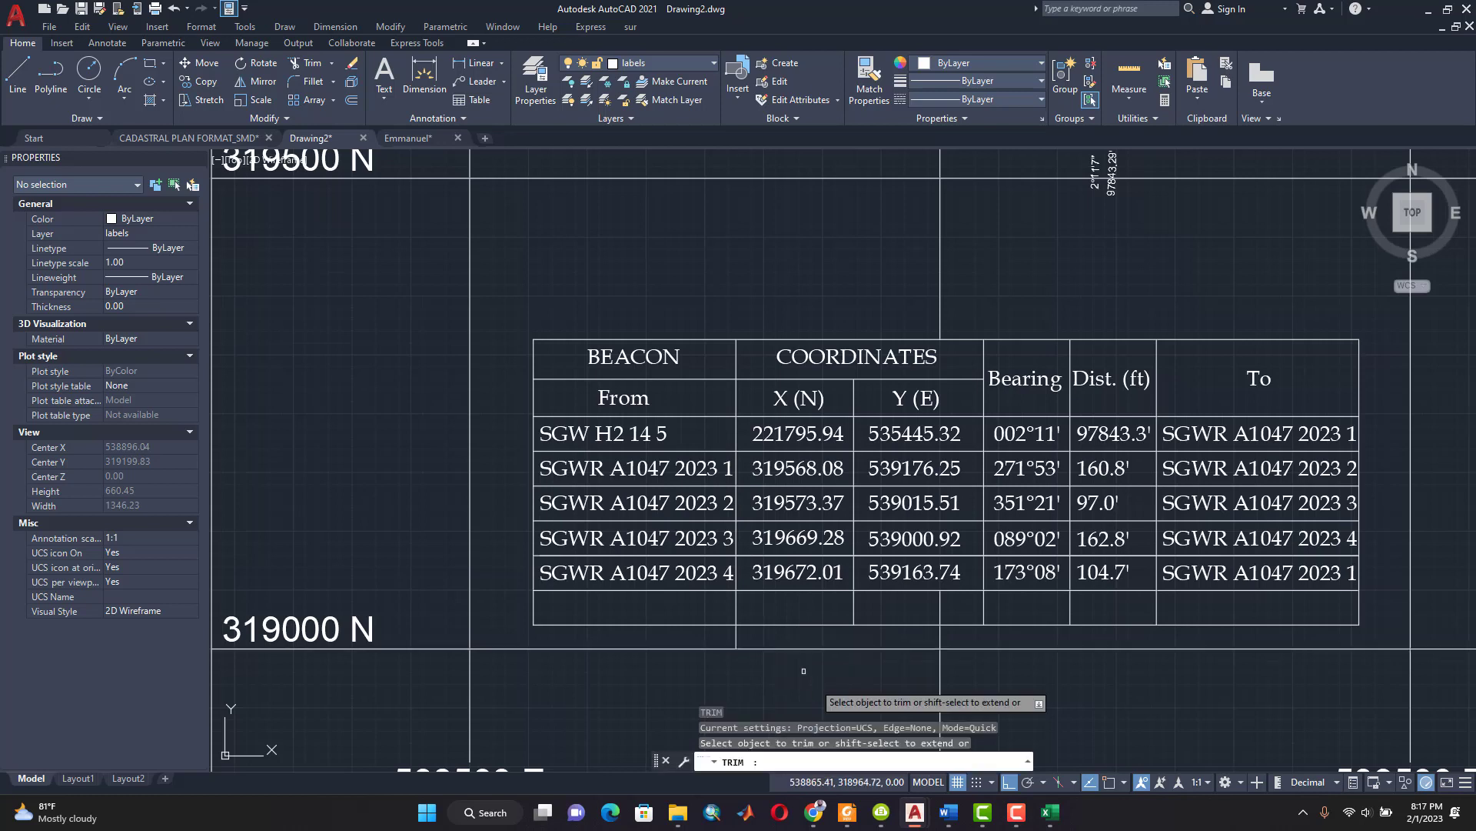
{"action": "left_click", "coordinate": [735, 634]}
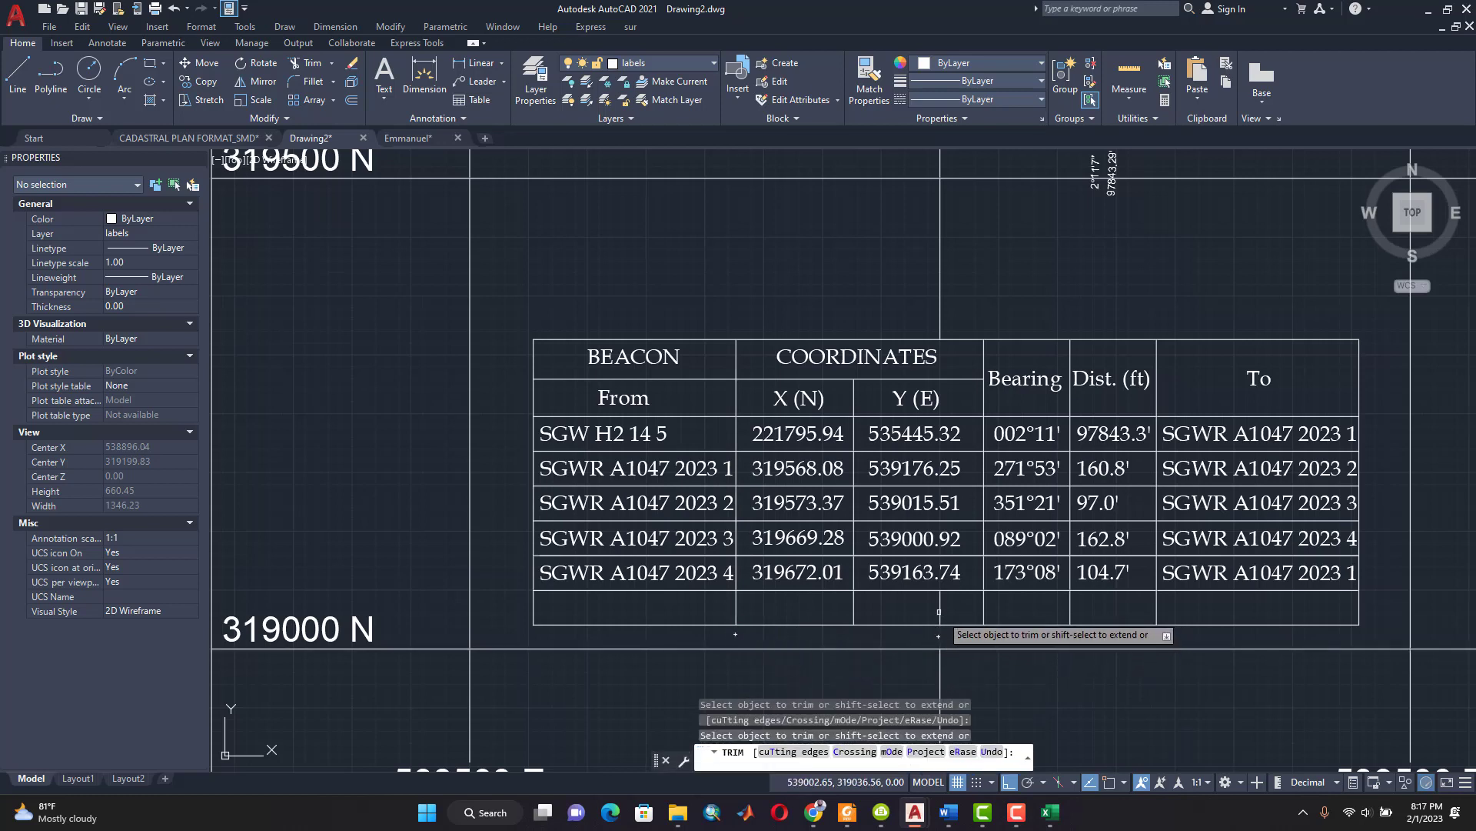
{"action": "left_click_drag", "start_coordinate": [937, 609], "coordinate": [1023, 631]}
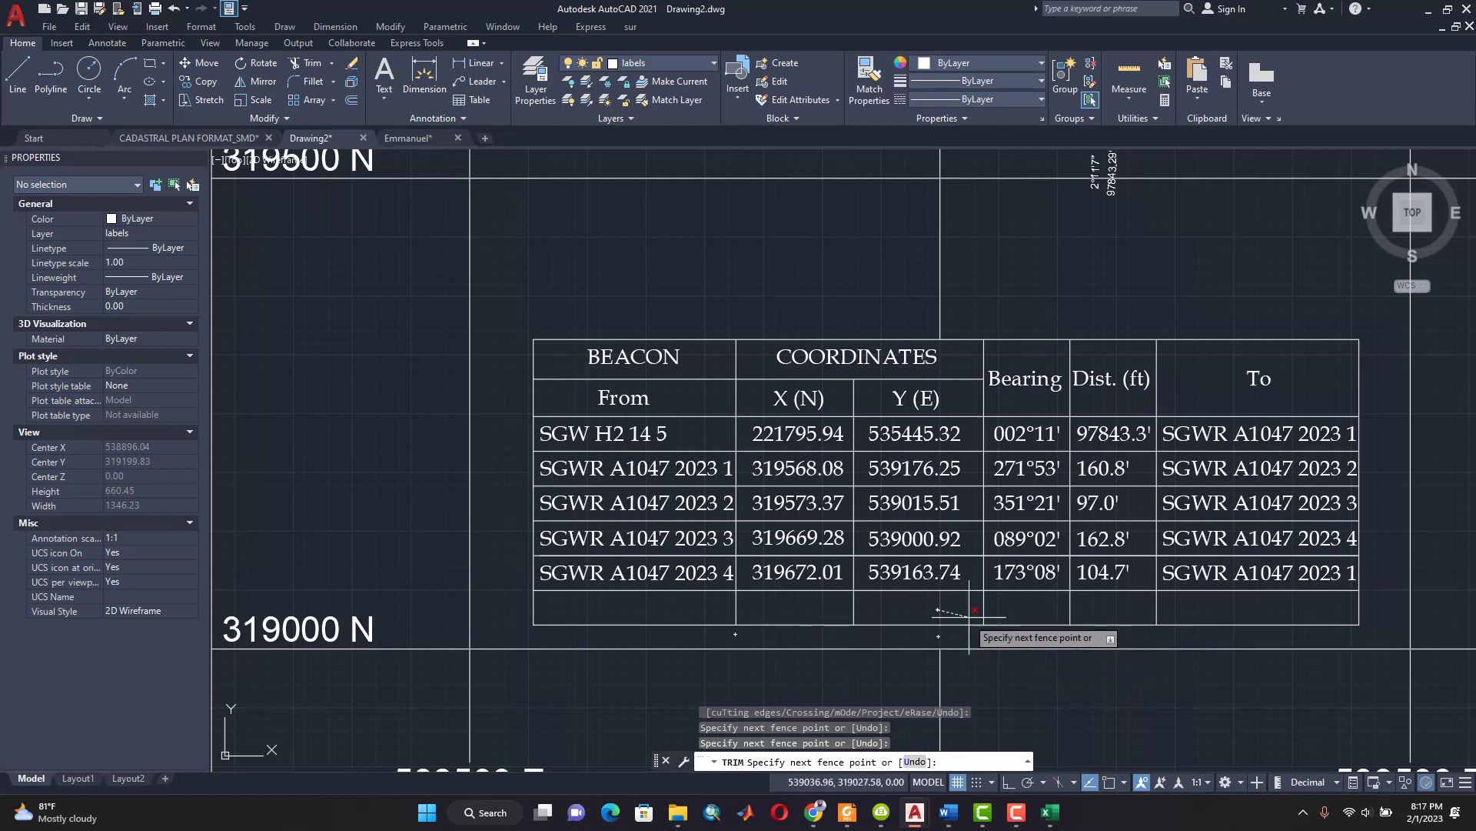
{"action": "key", "text": "ctrl+z"}
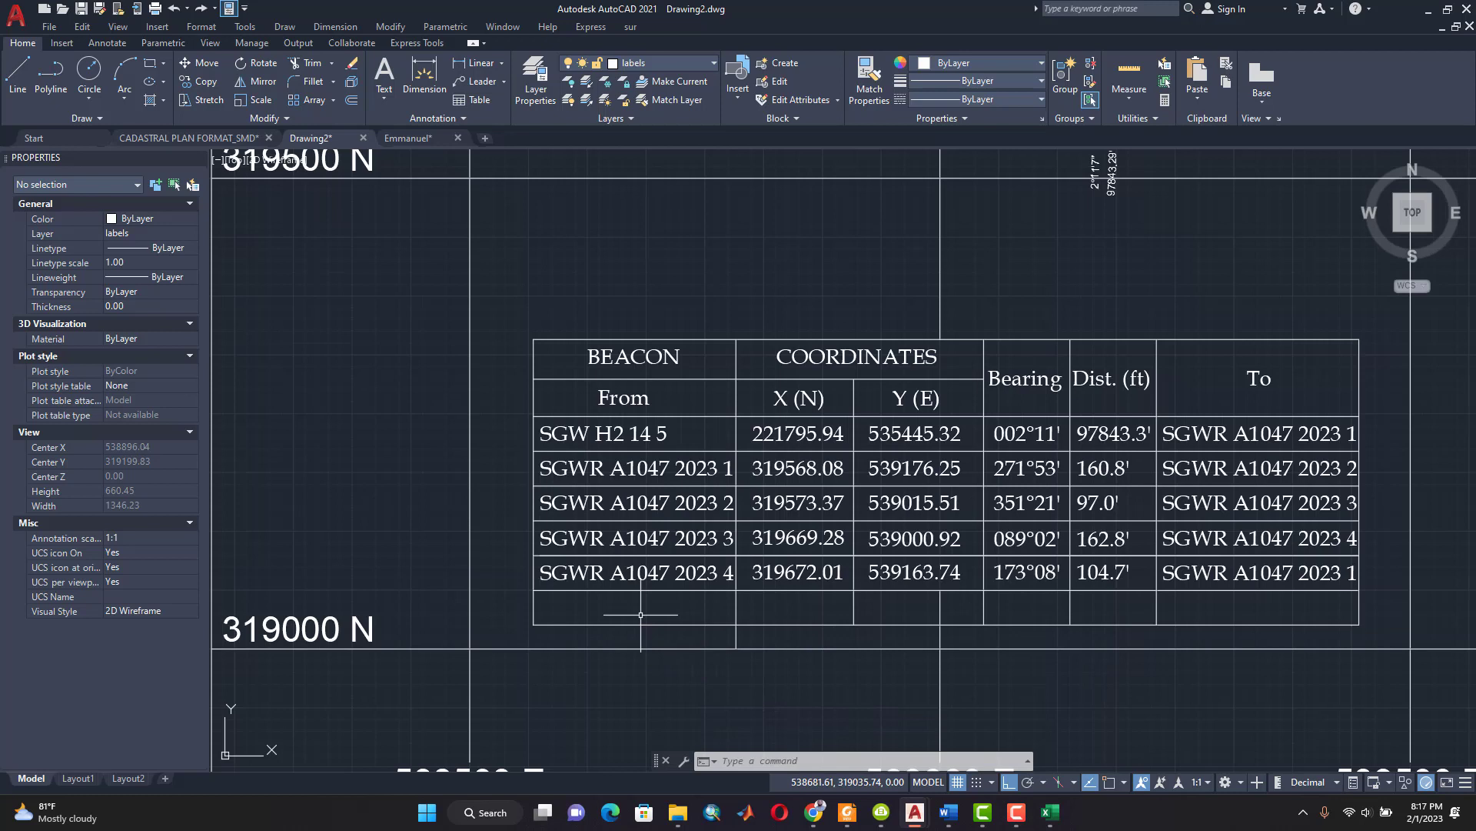
Step: Copy the SGWR A1047 2023 4 text from the From column straight down into the empty row
{"action": "left_click", "coordinate": [655, 573]}
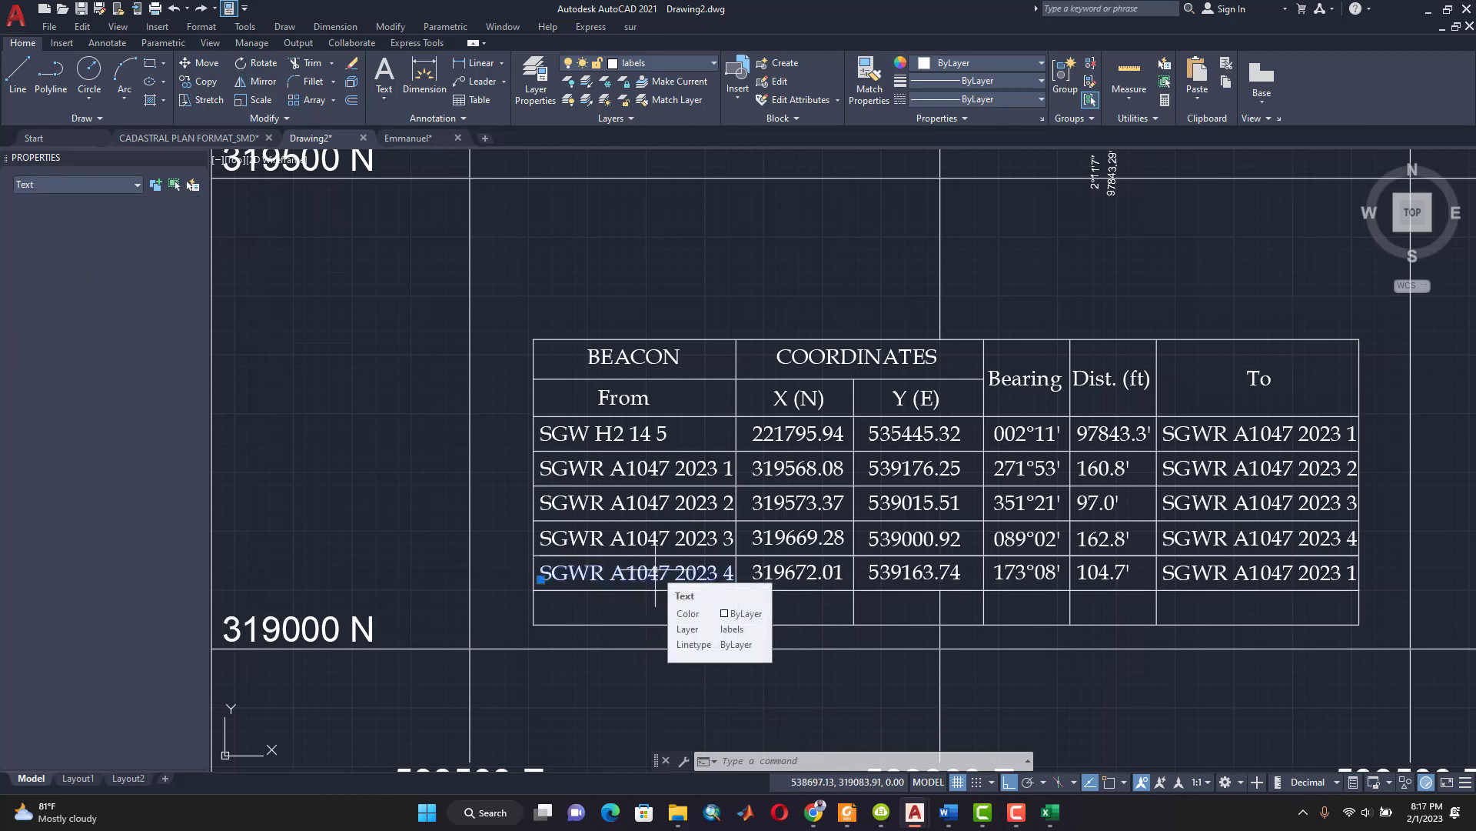
{"action": "left_click", "coordinate": [205, 80]}
{"action": "left_click", "coordinate": [647, 563]}
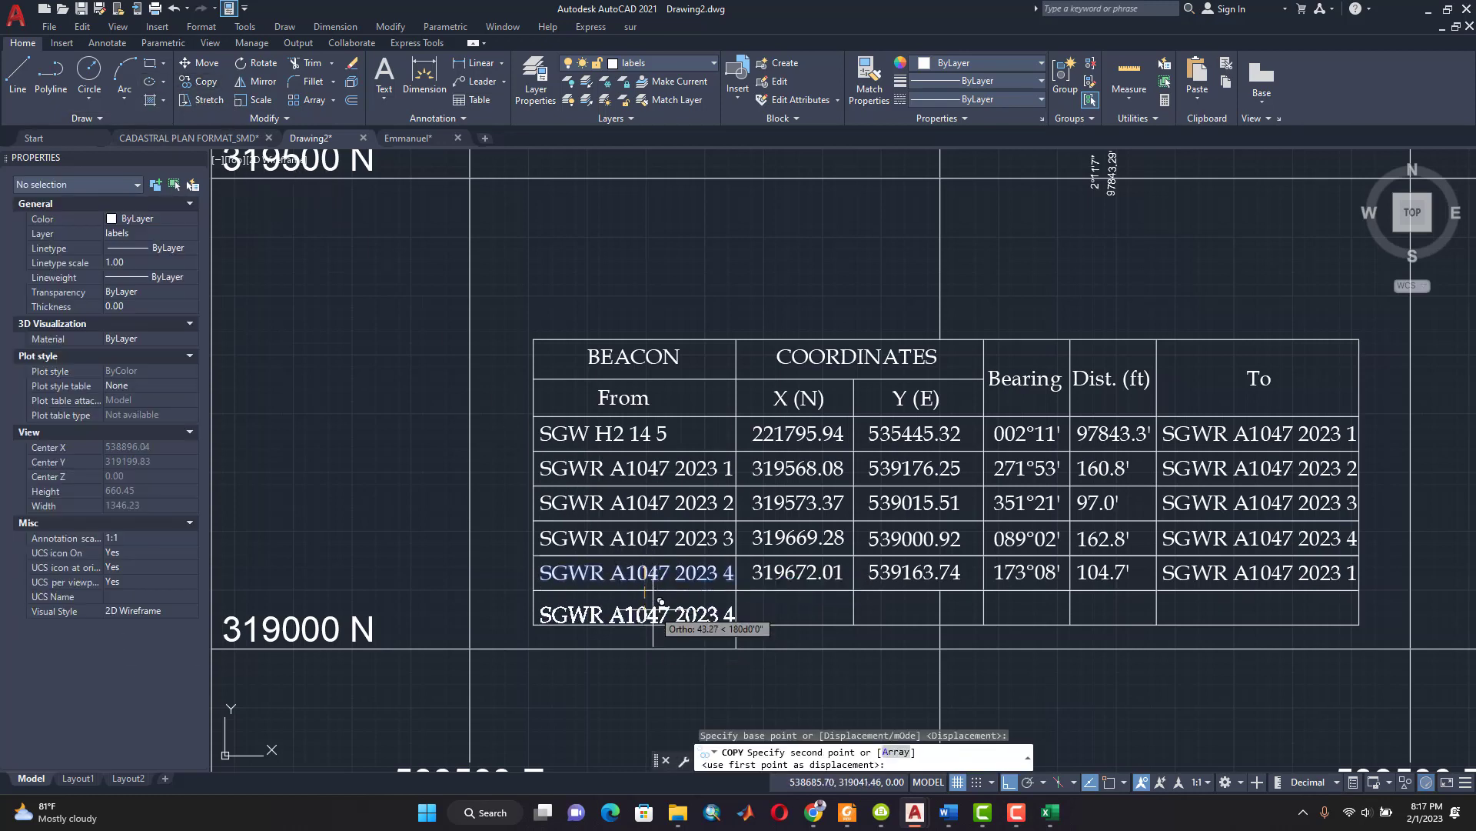
{"action": "left_click", "coordinate": [652, 595]}
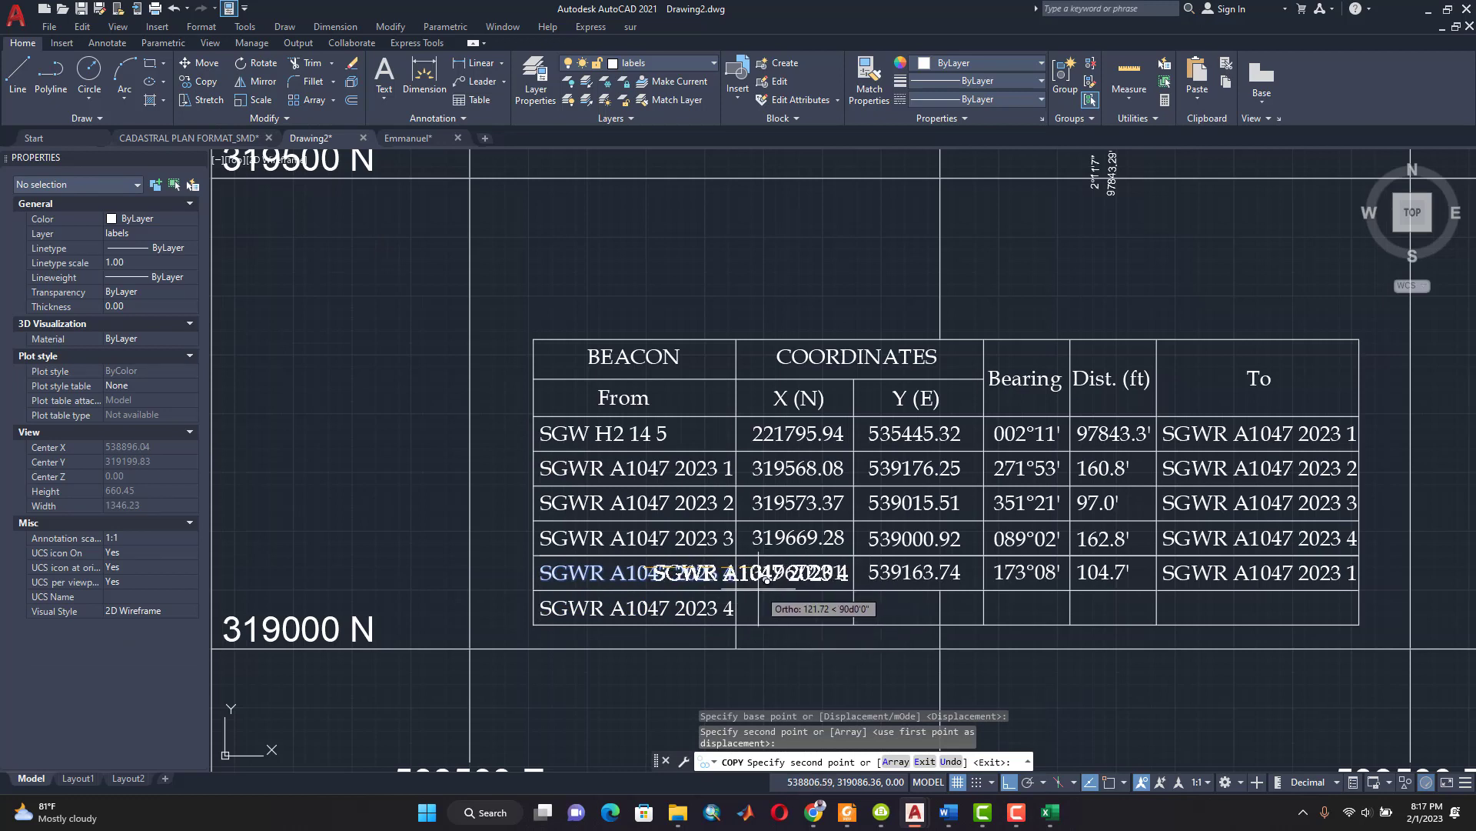
{"action": "key", "text": "Escape"}
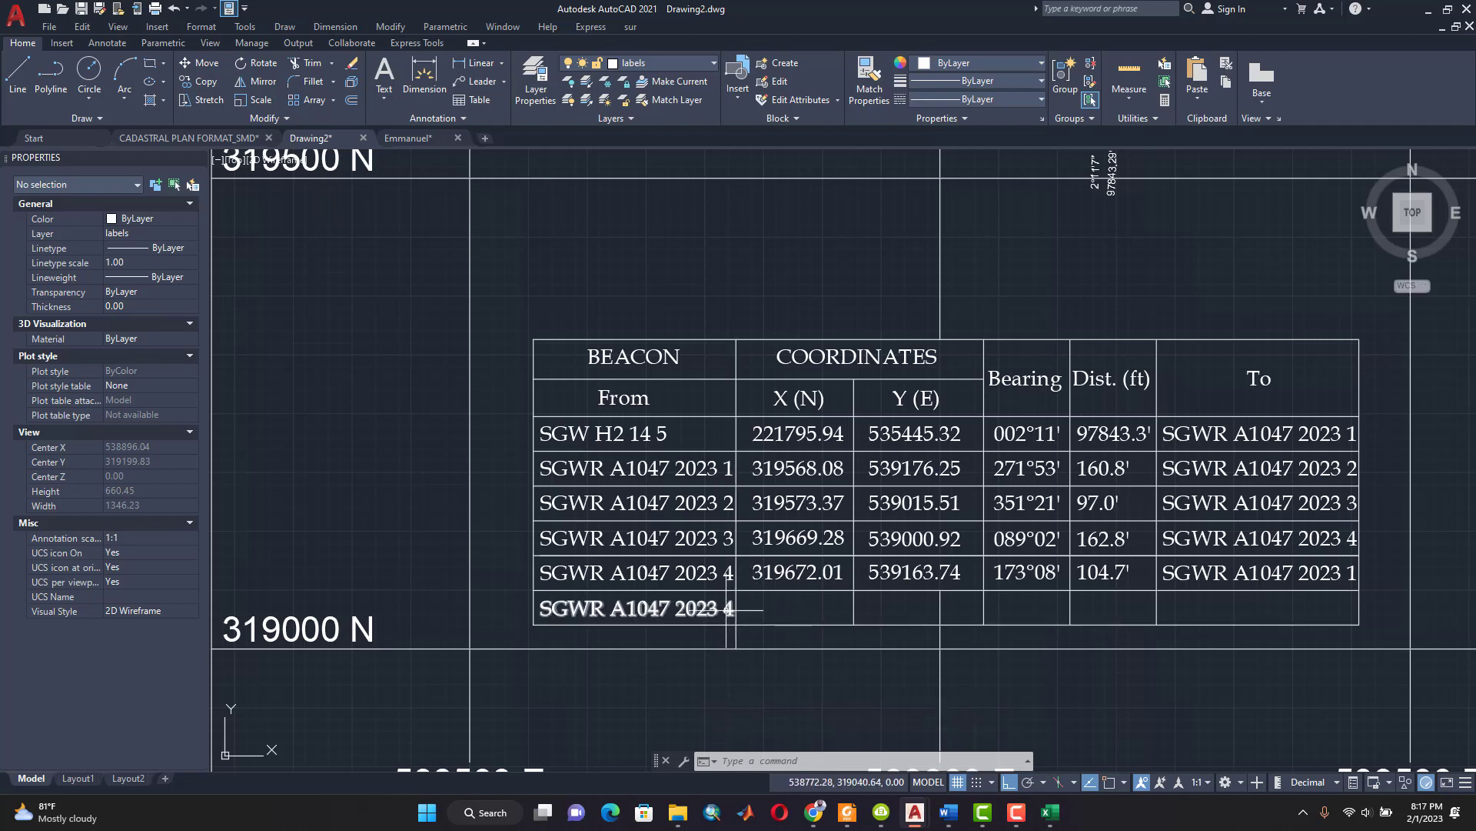
Step: Undo the copied beacon text, the extended column lines and the offset bottom border of the table
{"action": "key", "text": "ctrl+z"}
{"action": "key", "text": "ctrl+z"}
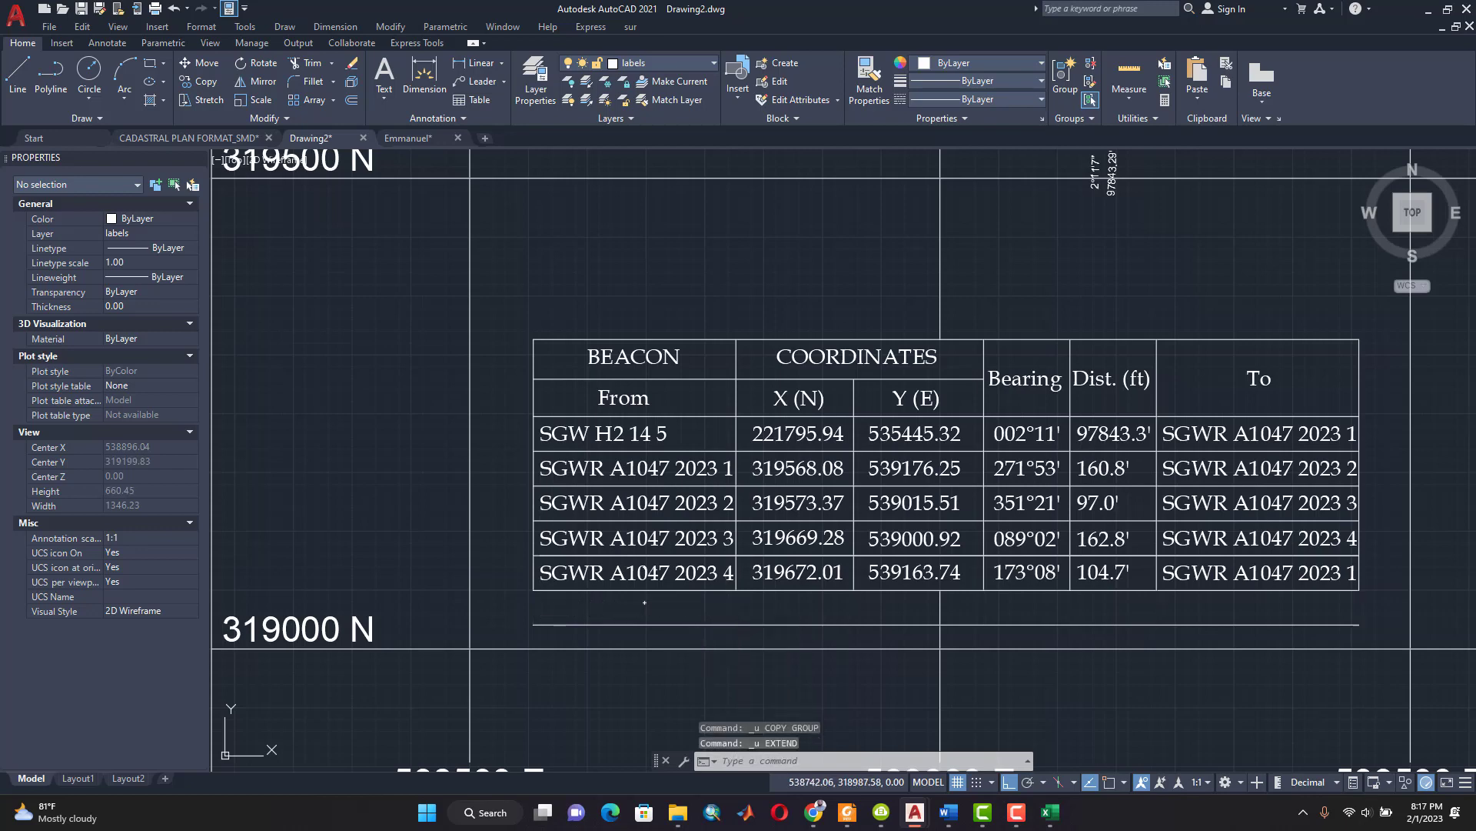
{"action": "key", "text": "ctrl+z"}
{"action": "key", "text": "ctrl+z"}
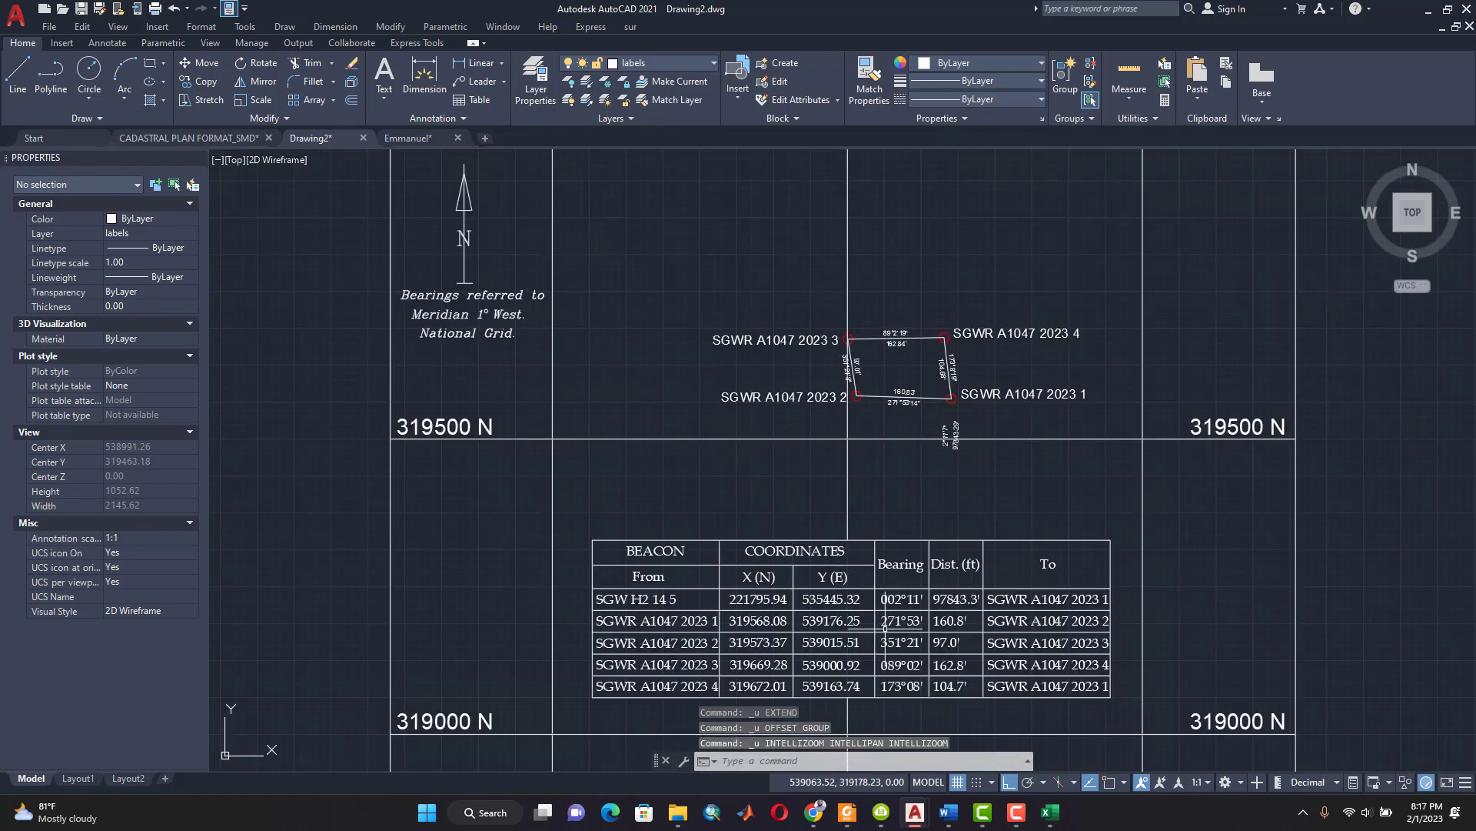
{"action": "scroll", "coordinate": [885, 629], "scroll_direction": "down", "scroll_amount": 5}
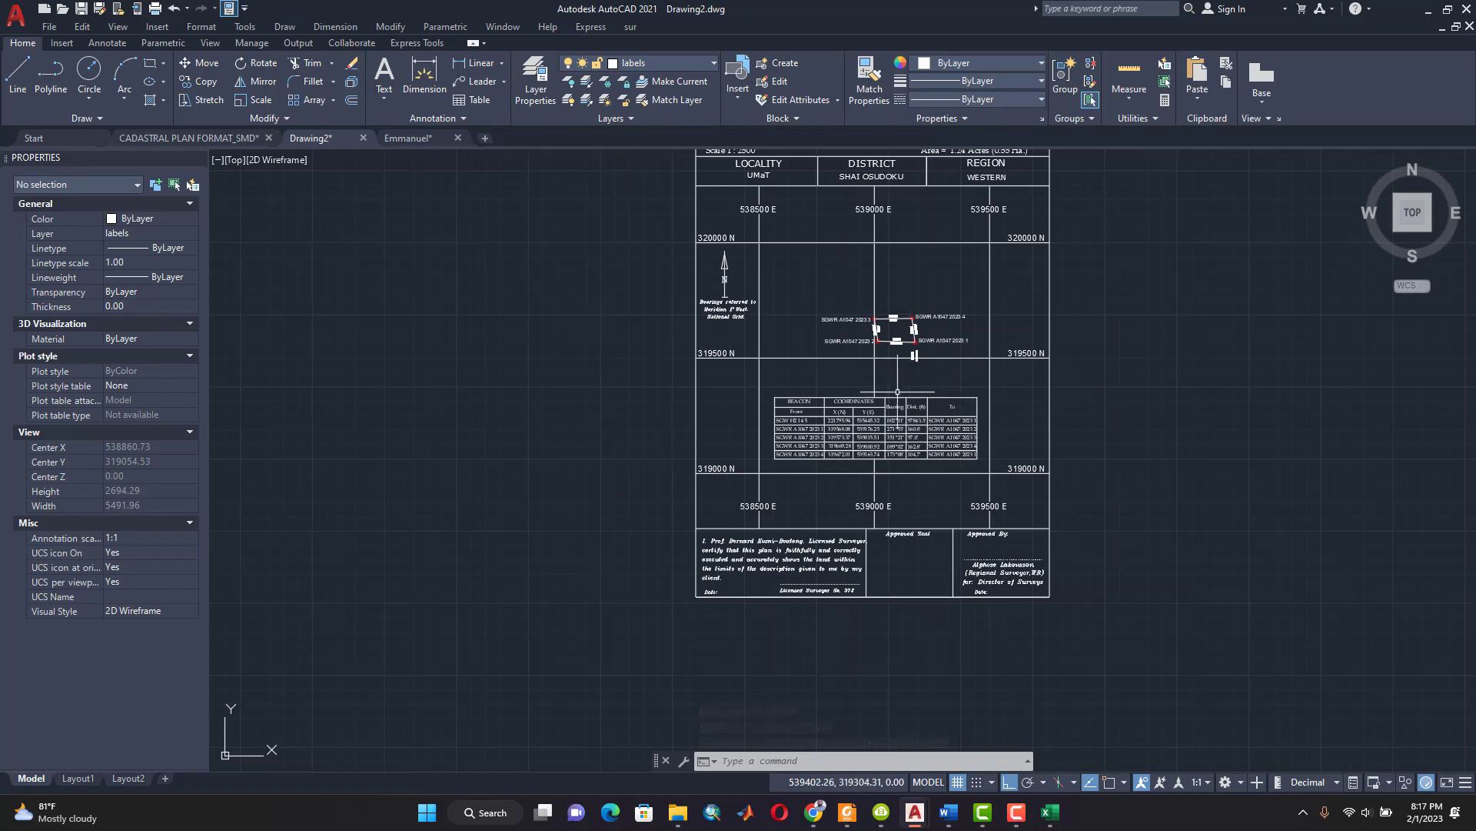
{"action": "scroll", "coordinate": [908, 284], "scroll_direction": "up", "scroll_amount": 6}
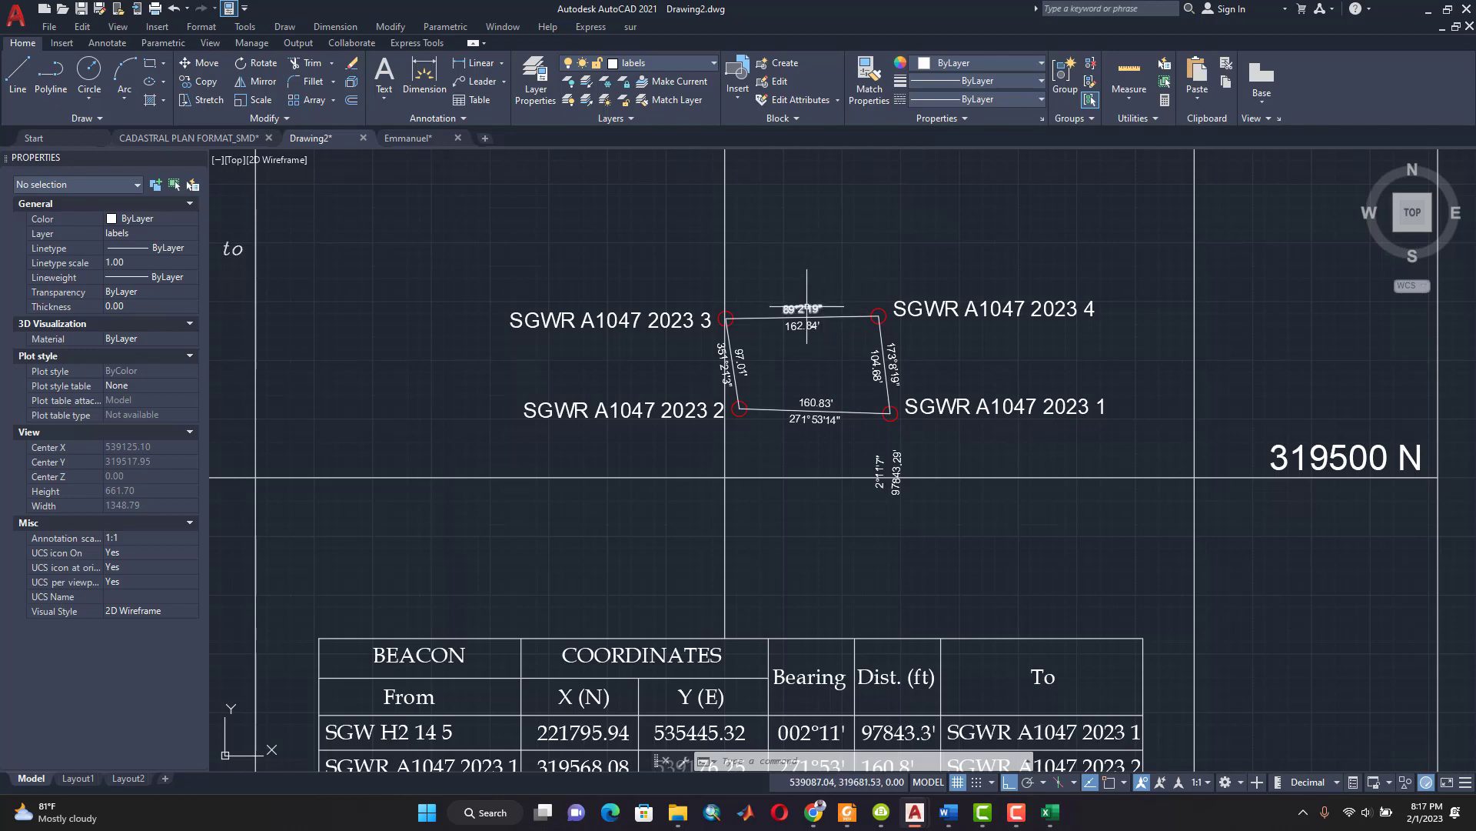
{"action": "scroll", "coordinate": [812, 306], "scroll_direction": "down", "scroll_amount": 3}
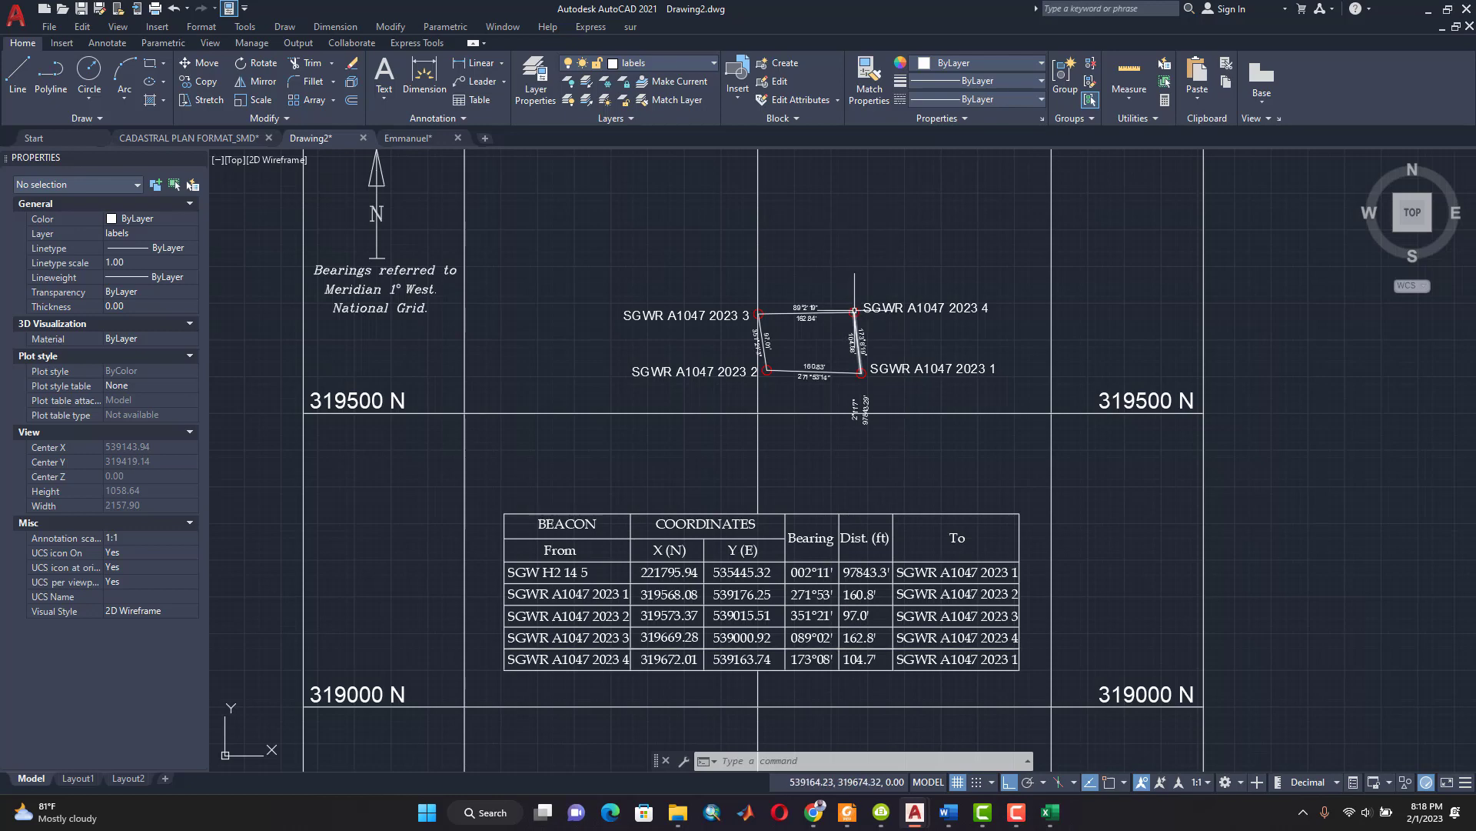
{"action": "scroll", "coordinate": [848, 306], "scroll_direction": "up", "scroll_amount": 2}
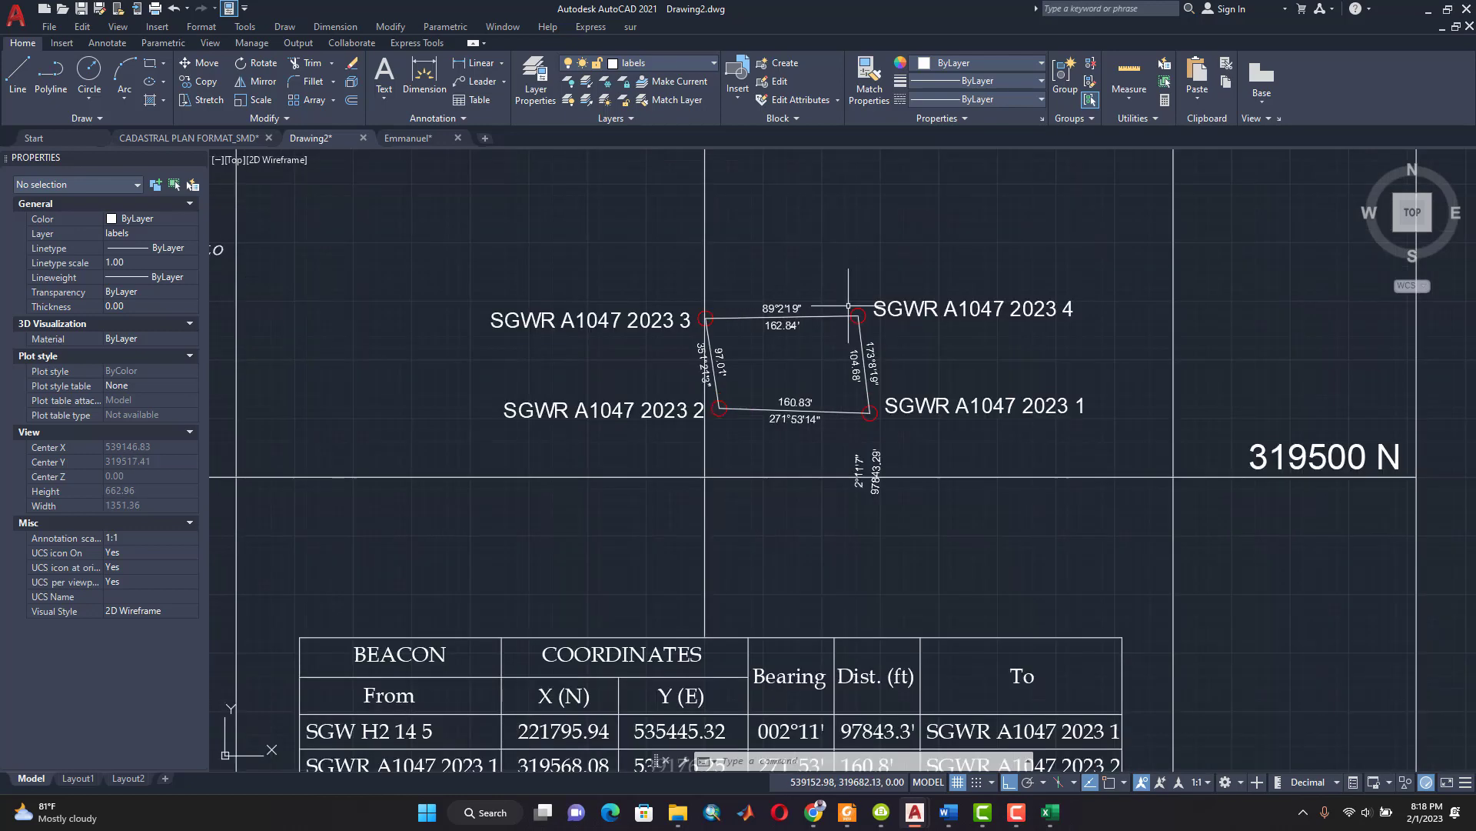
{"action": "left_click", "coordinate": [793, 315]}
{"action": "left_click", "coordinate": [792, 325]}
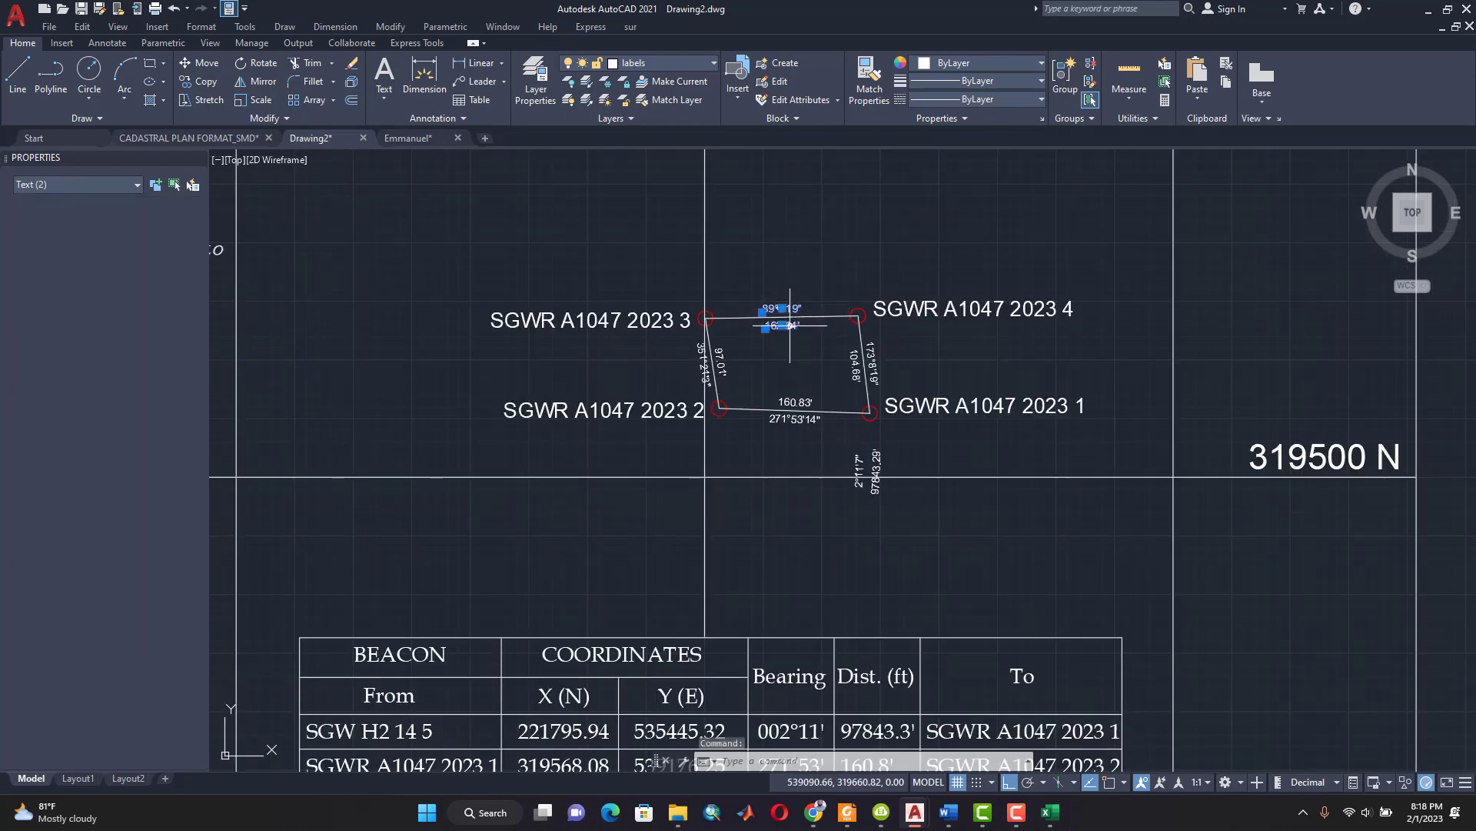
{"action": "left_click", "coordinate": [869, 365]}
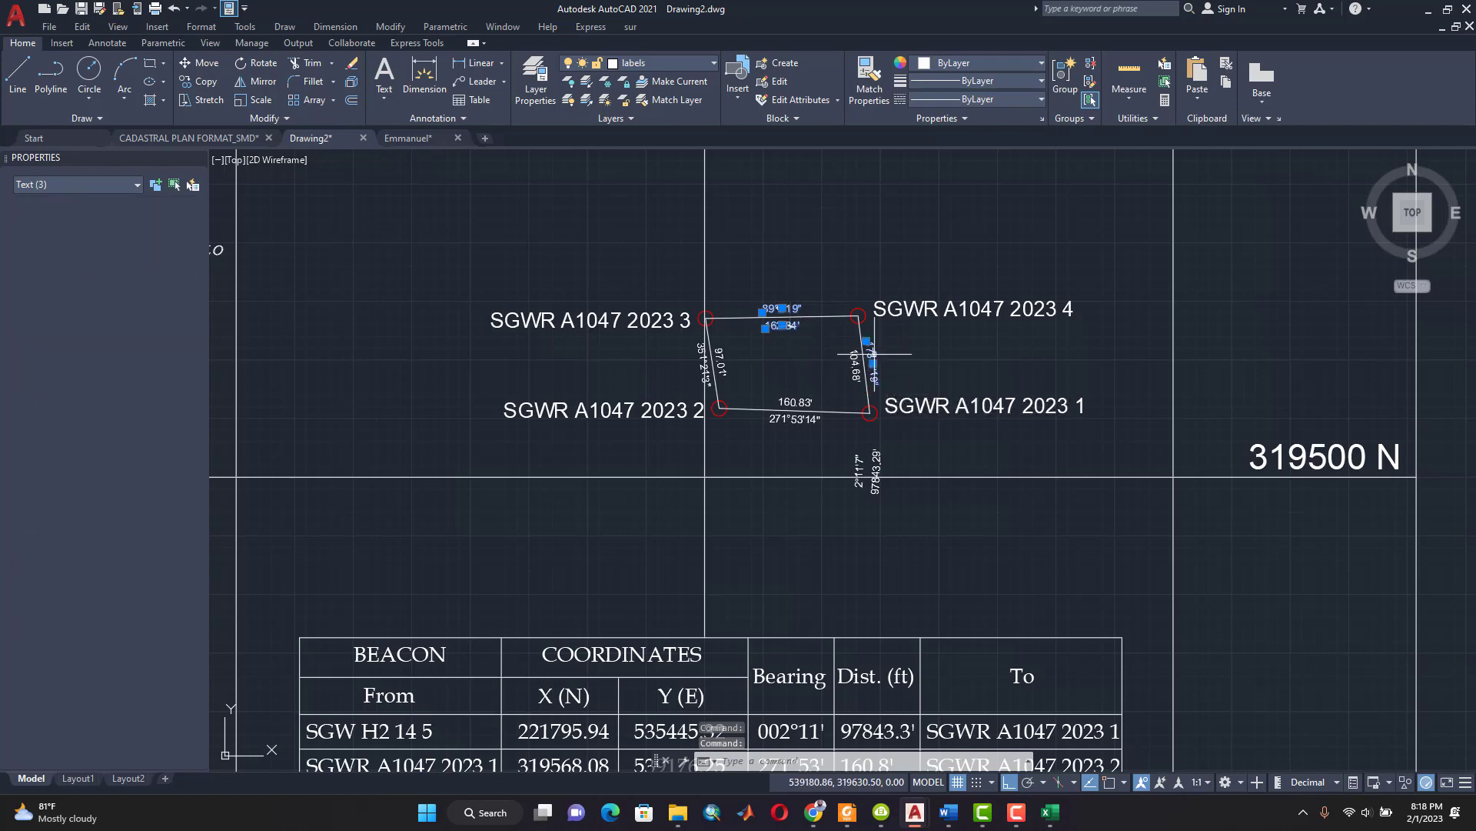
{"action": "left_click", "coordinate": [854, 359]}
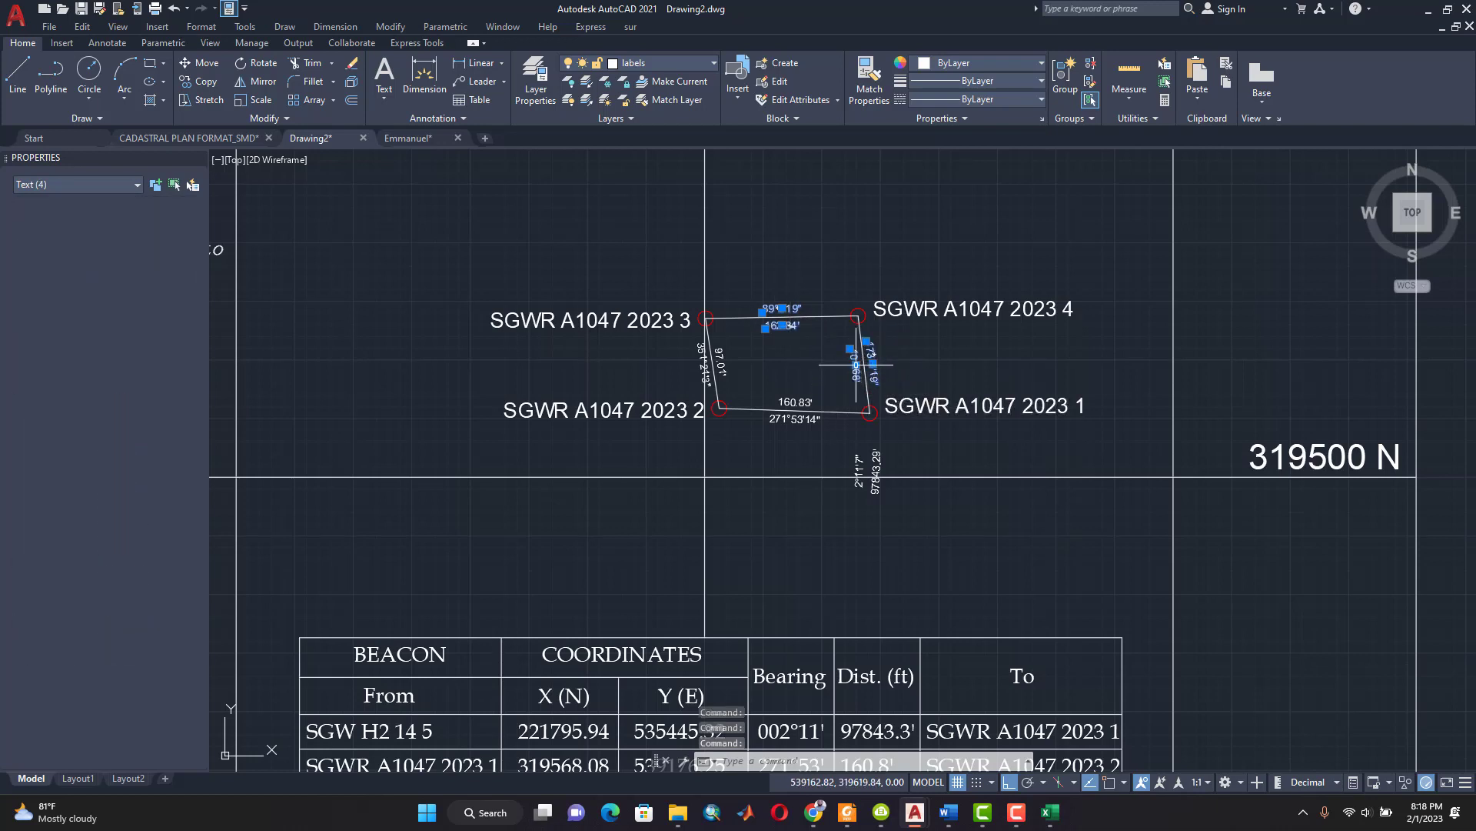
{"action": "left_click", "coordinate": [797, 410]}
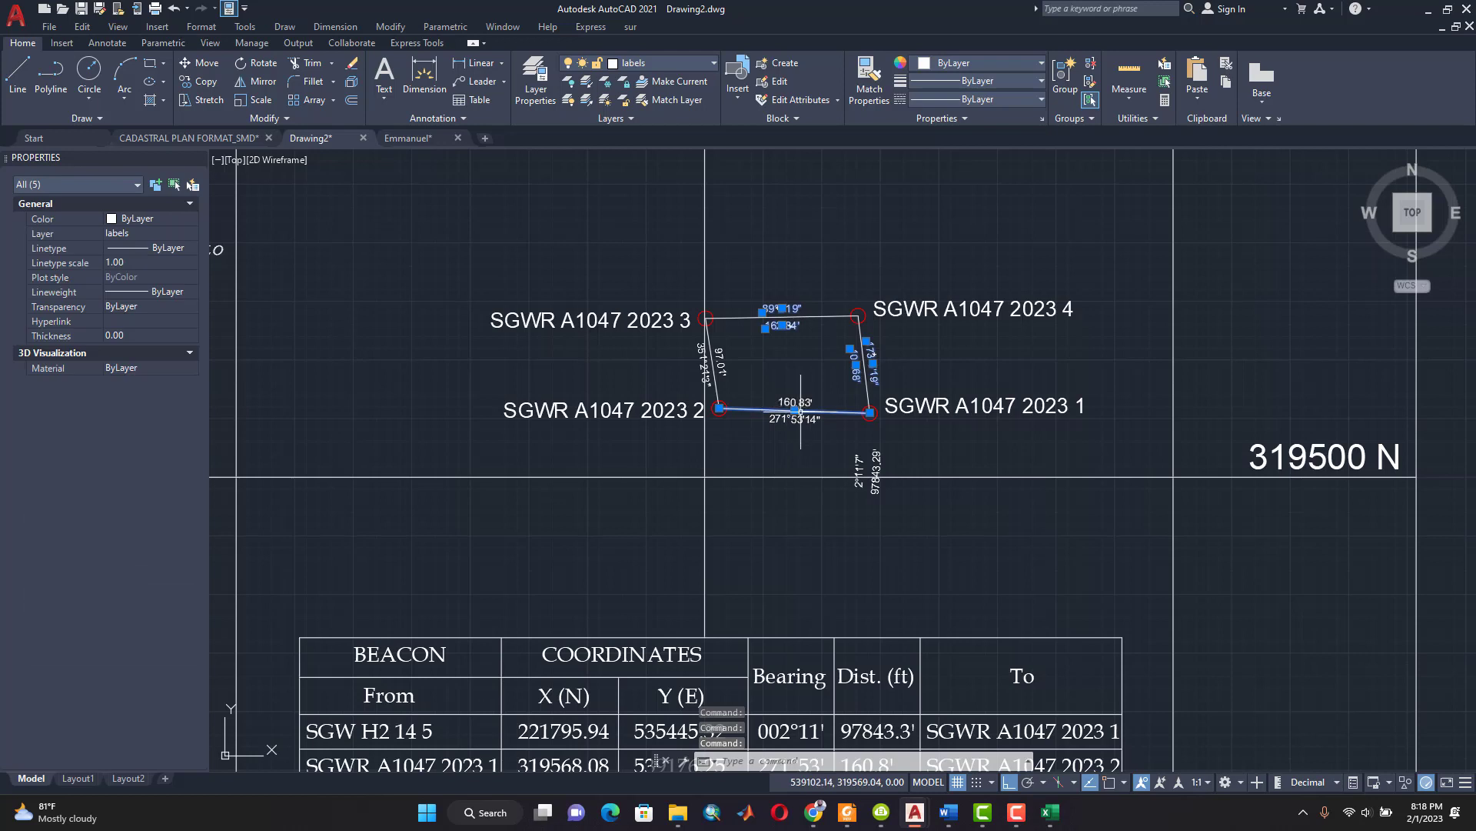
{"action": "key", "text": "Escape"}
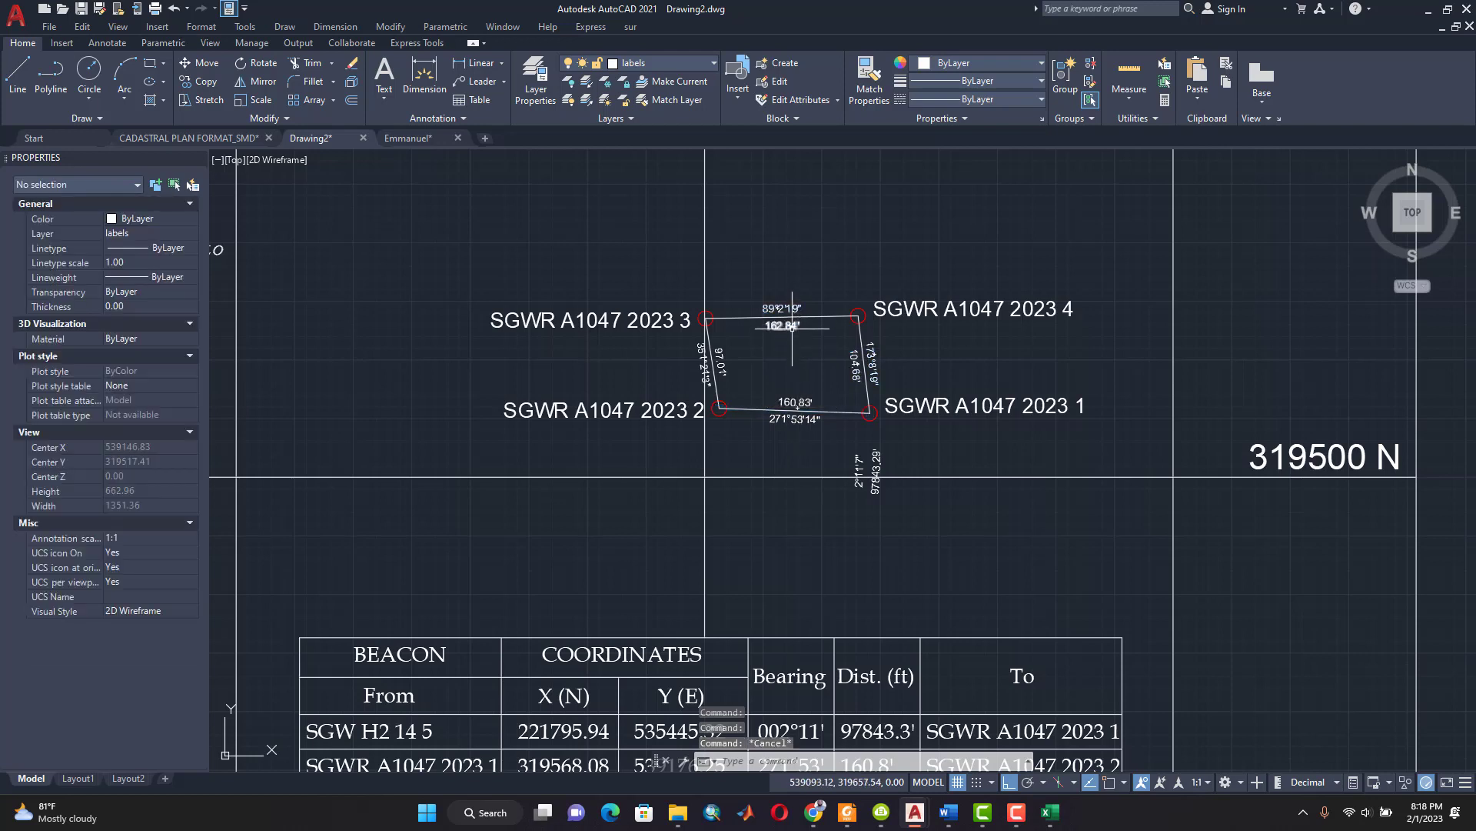
Step: Delete the eight bearing and distance labels along the four sides of the parcel
{"action": "left_click", "coordinate": [789, 324]}
{"action": "left_click", "coordinate": [781, 308]}
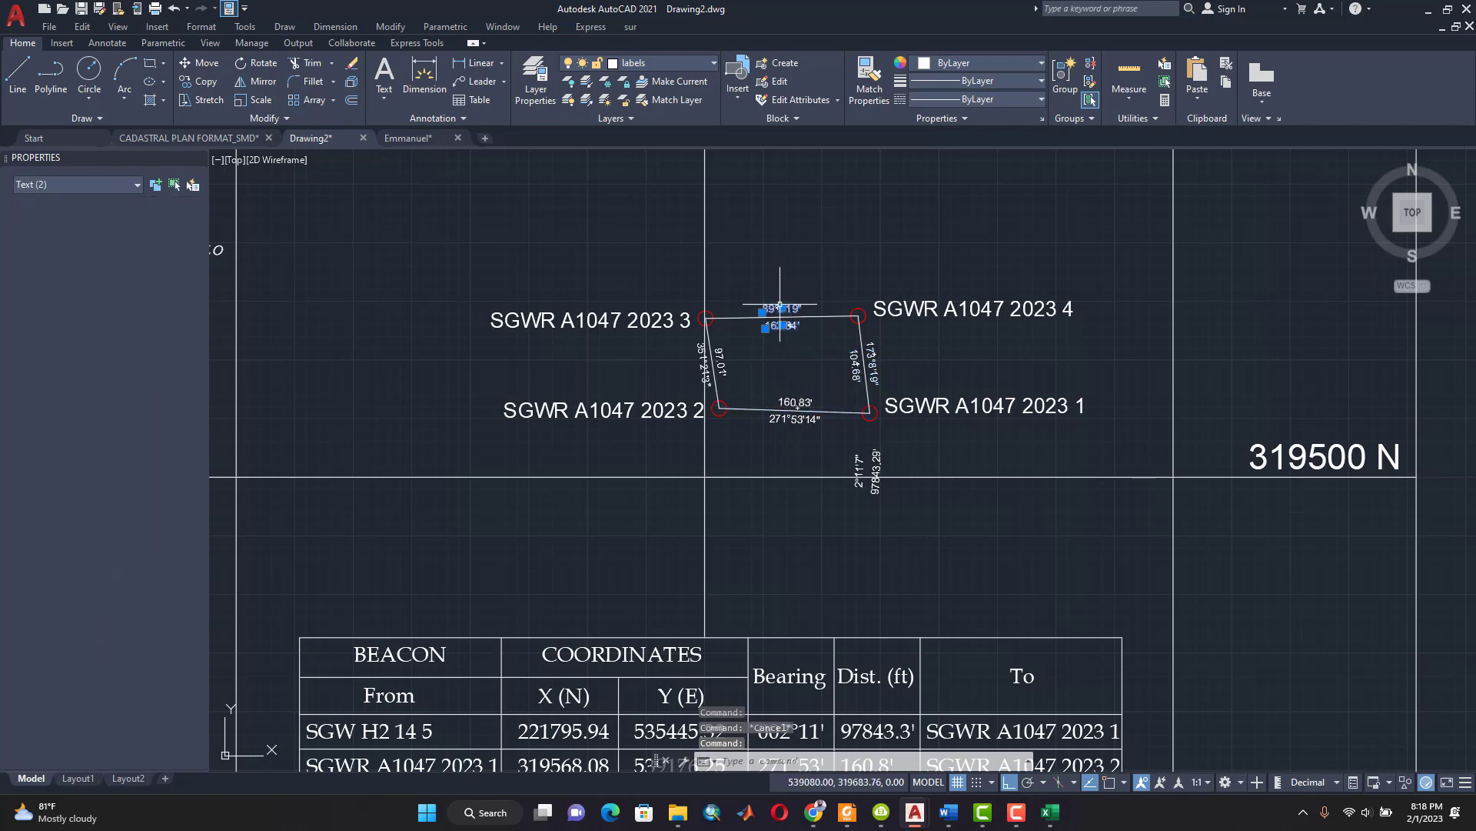
{"action": "left_click", "coordinate": [855, 369]}
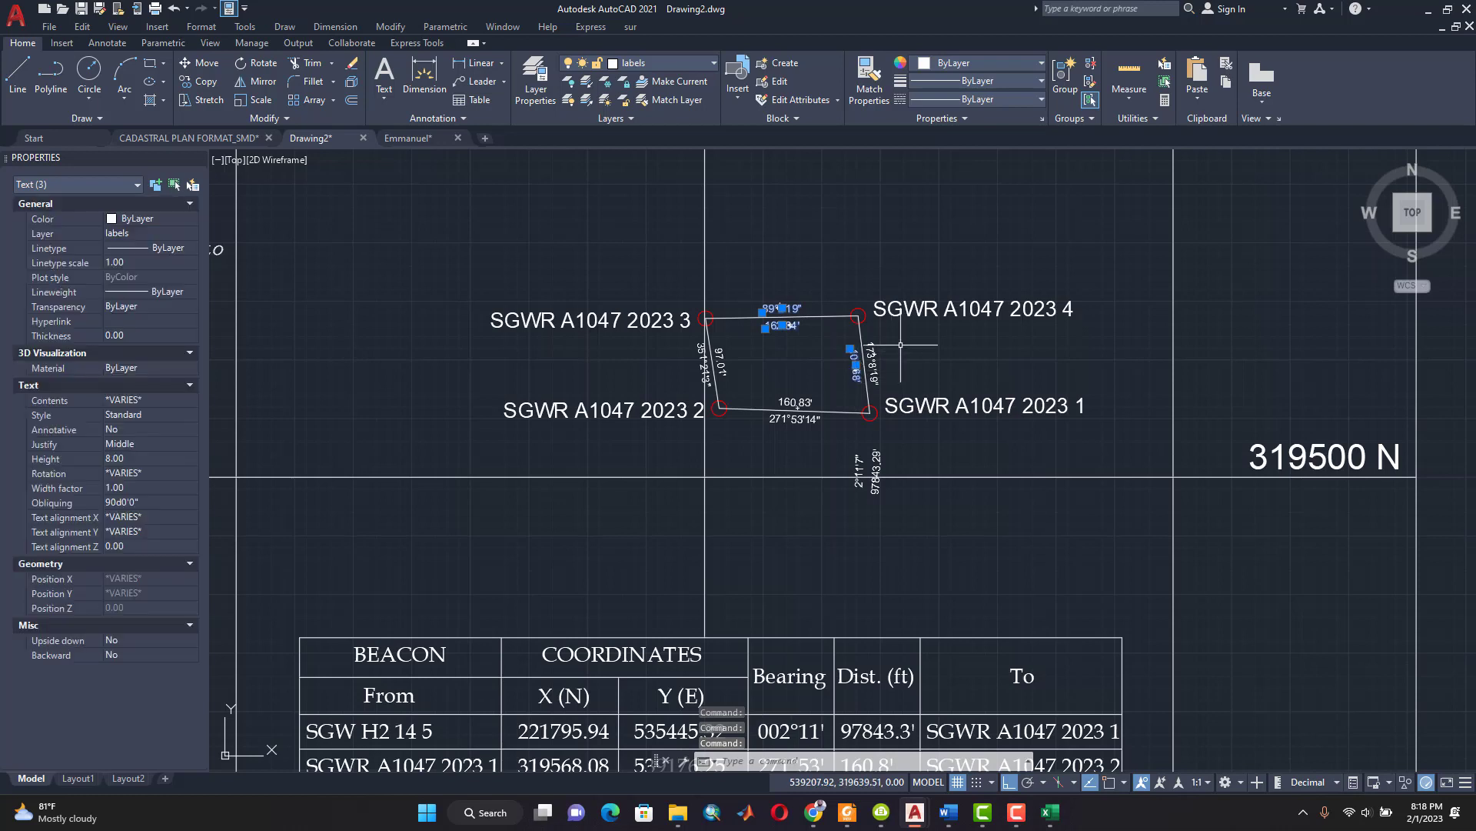
{"action": "left_click", "coordinate": [873, 368]}
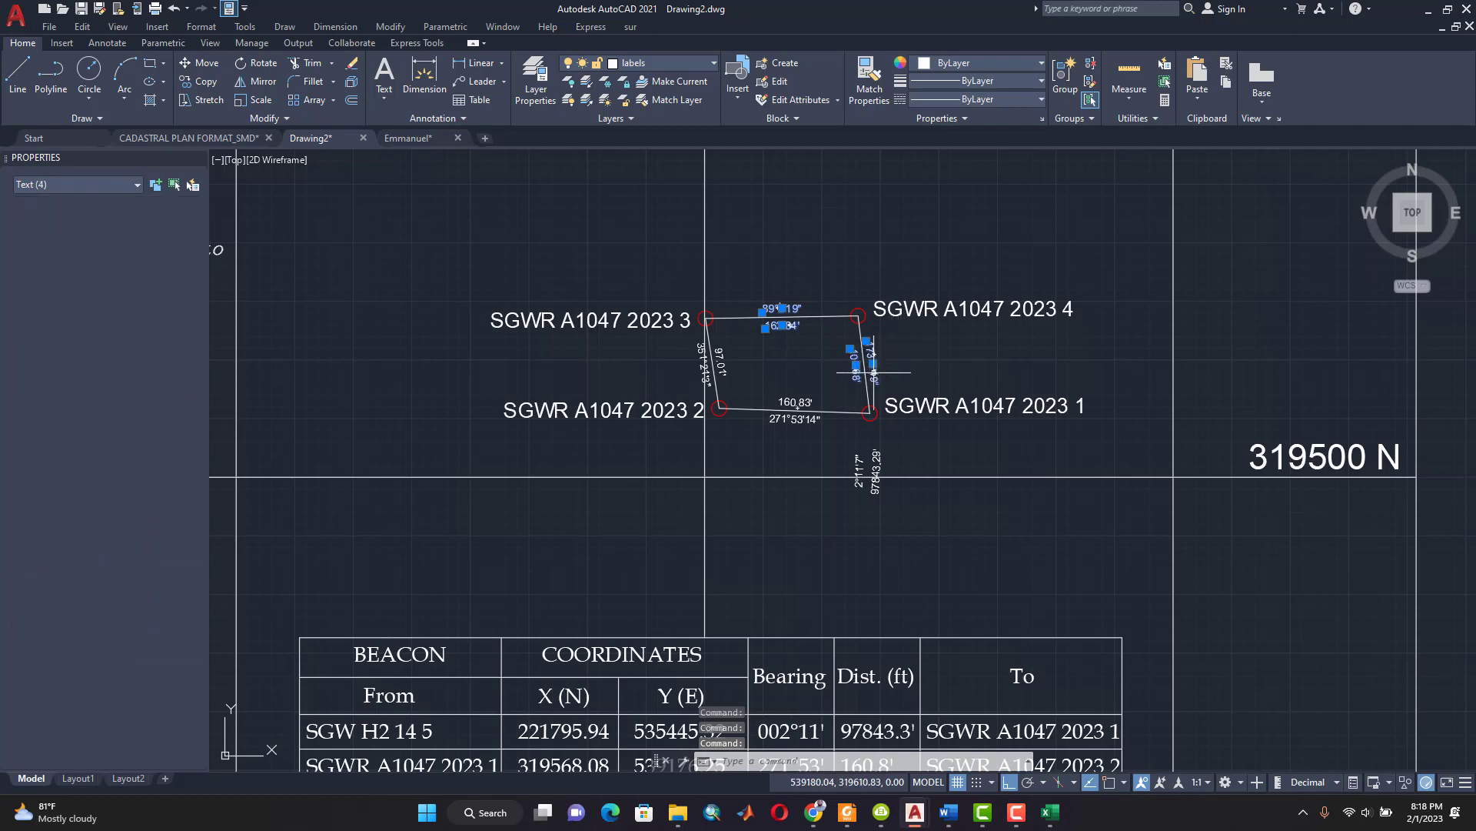
{"action": "left_click", "coordinate": [800, 403]}
{"action": "left_click", "coordinate": [804, 420]}
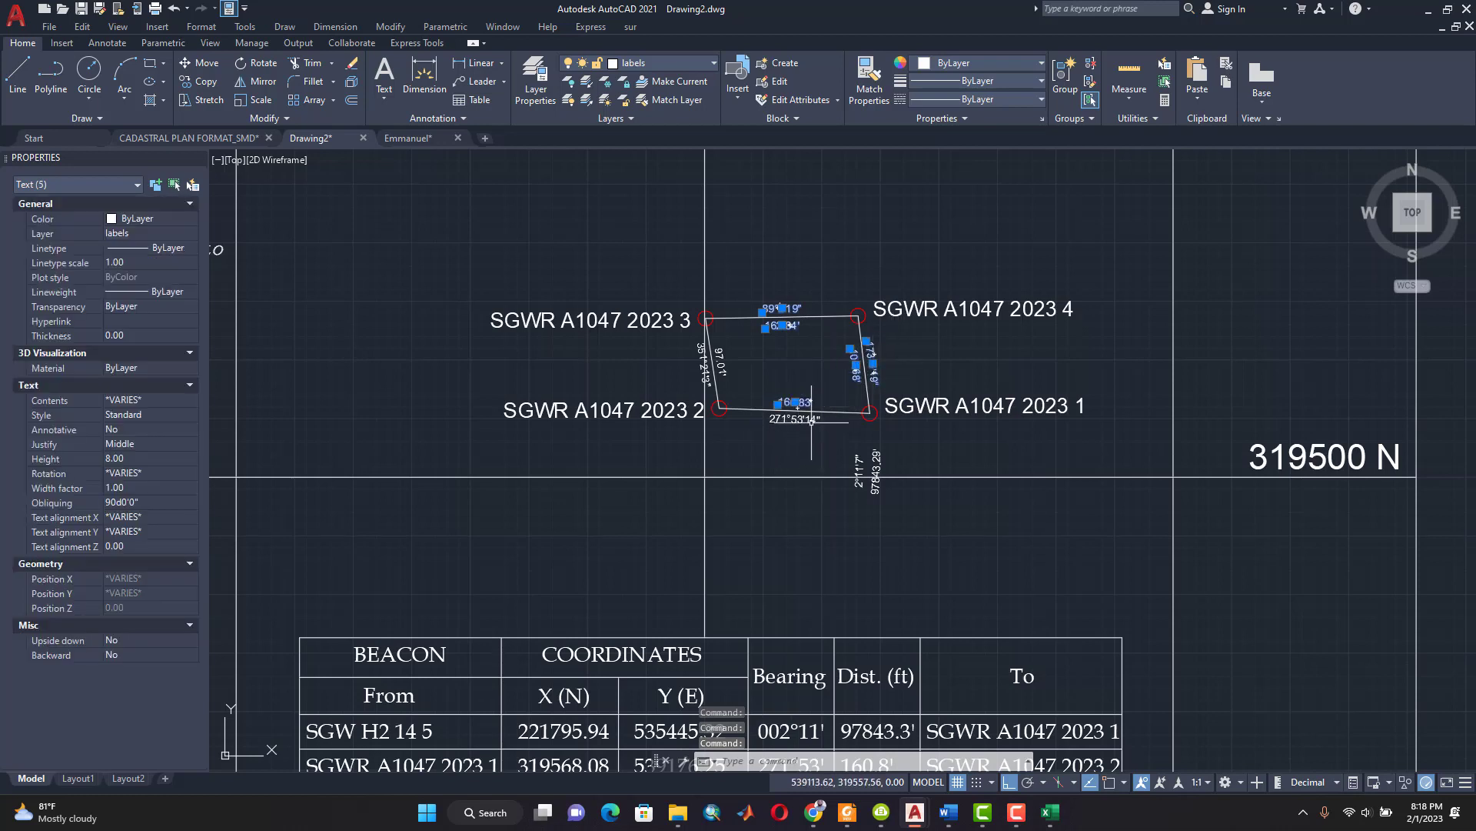
{"action": "left_click", "coordinate": [719, 358]}
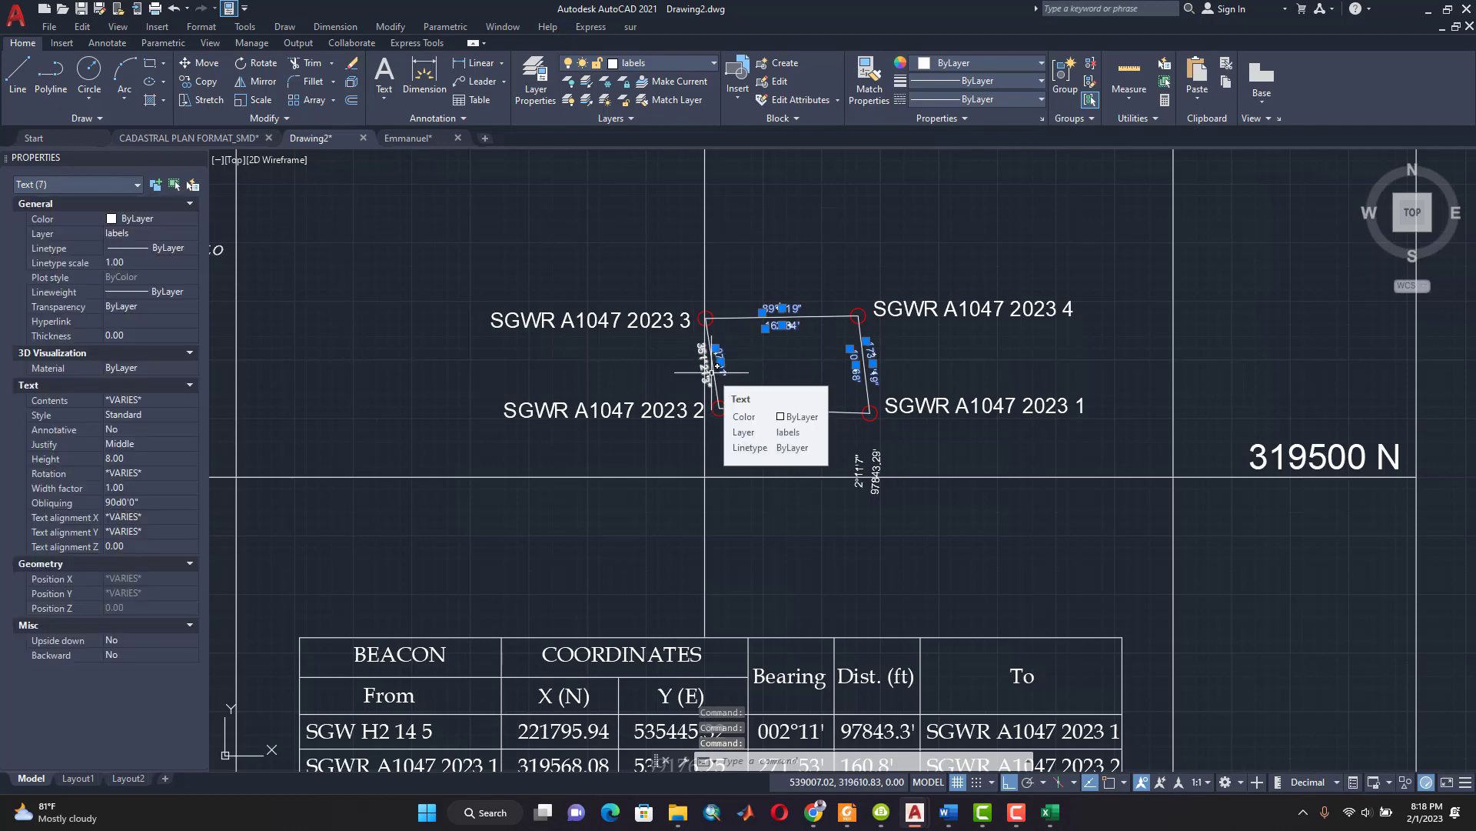
{"action": "scroll", "coordinate": [718, 367], "scroll_direction": "up", "scroll_amount": 4}
{"action": "left_click", "coordinate": [700, 375]}
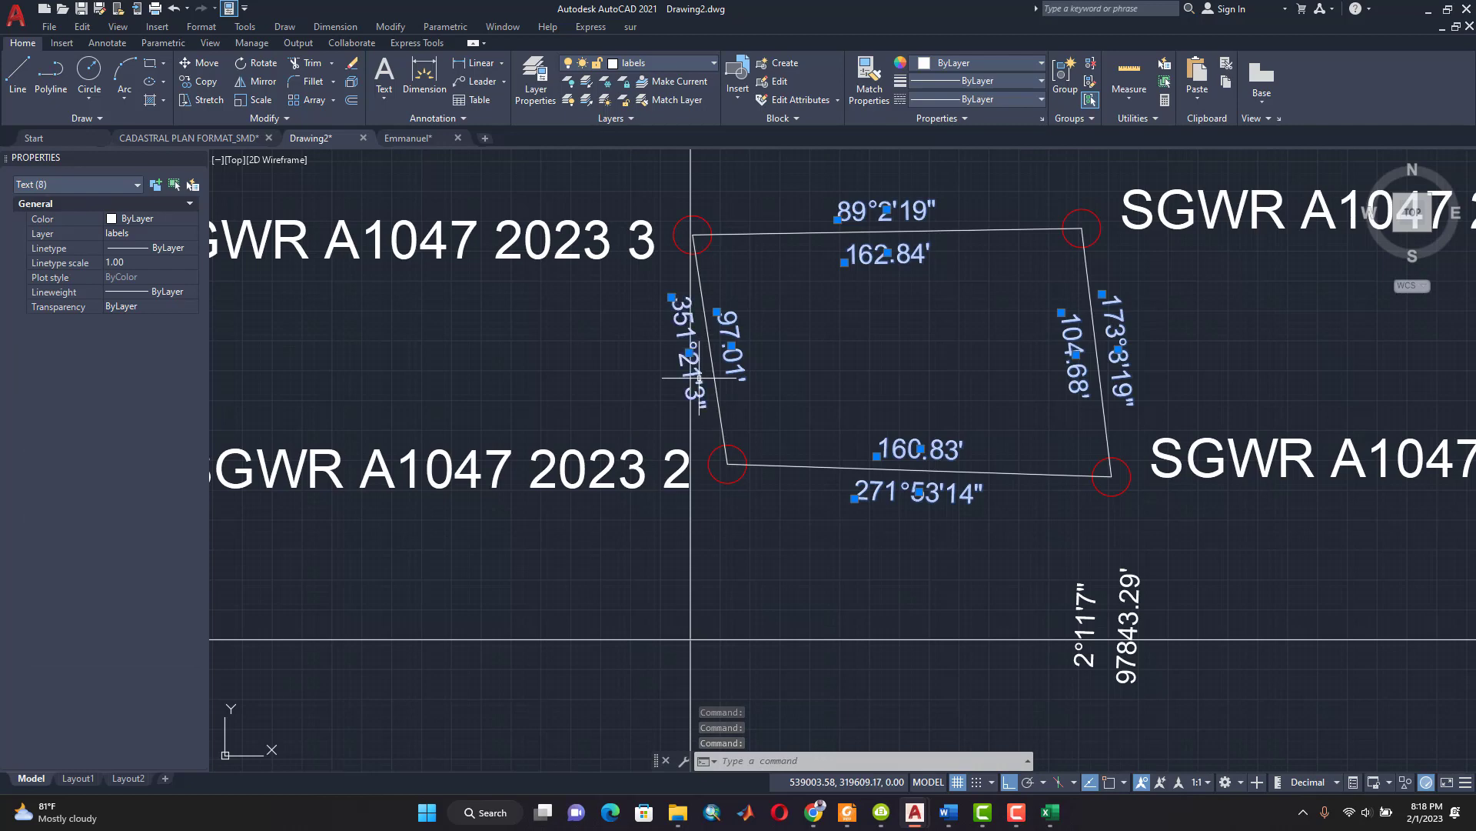
{"action": "key", "text": "Delete"}
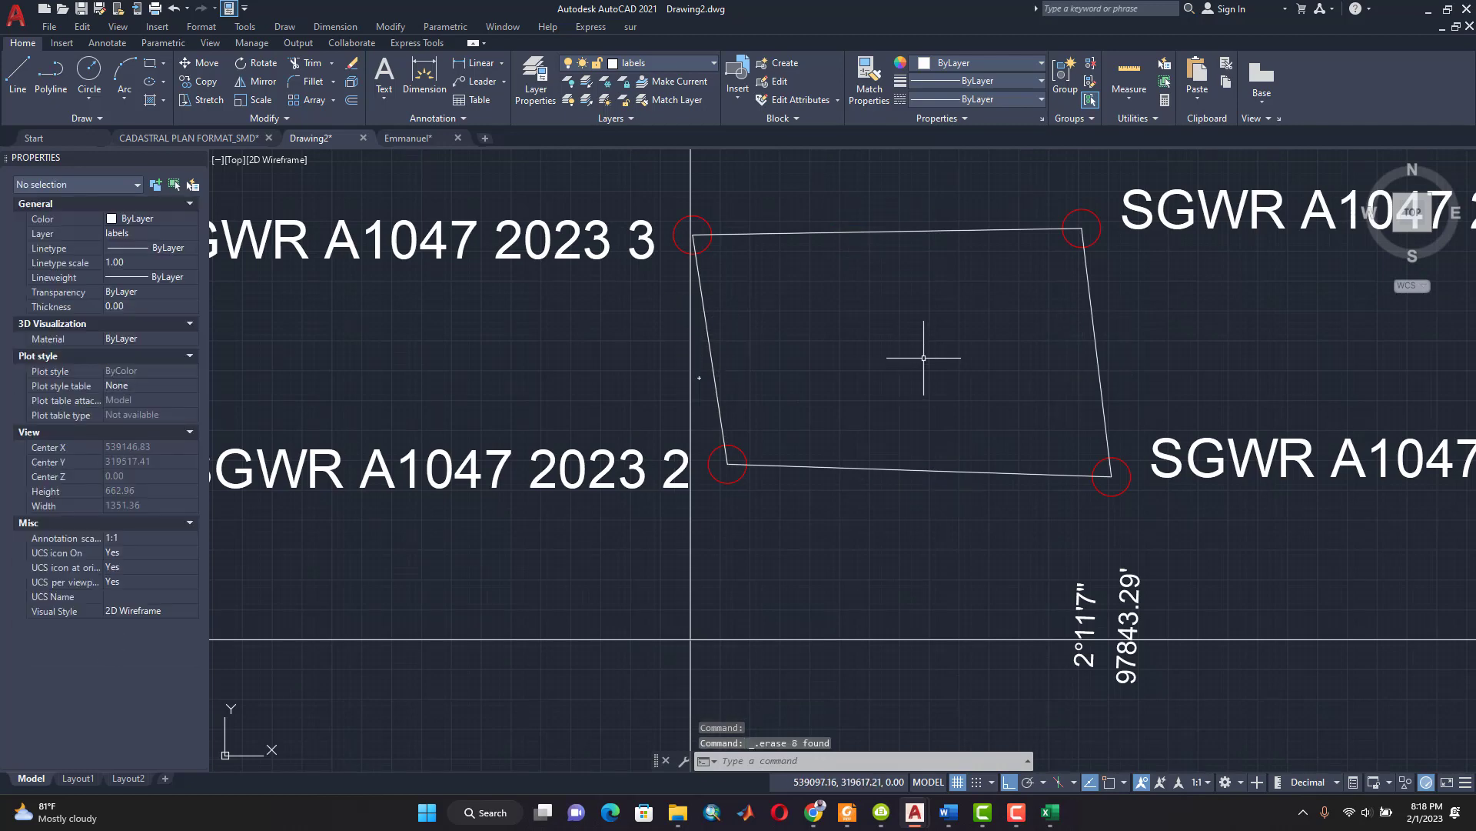
Step: Delete the remaining bearing and distance labels below beacon SGWR A1047 2023 1
{"action": "scroll", "coordinate": [936, 344], "scroll_direction": "down", "scroll_amount": 4}
{"action": "scroll", "coordinate": [922, 337], "scroll_direction": "up", "scroll_amount": 2}
{"action": "scroll", "coordinate": [920, 337], "scroll_direction": "down", "scroll_amount": 4}
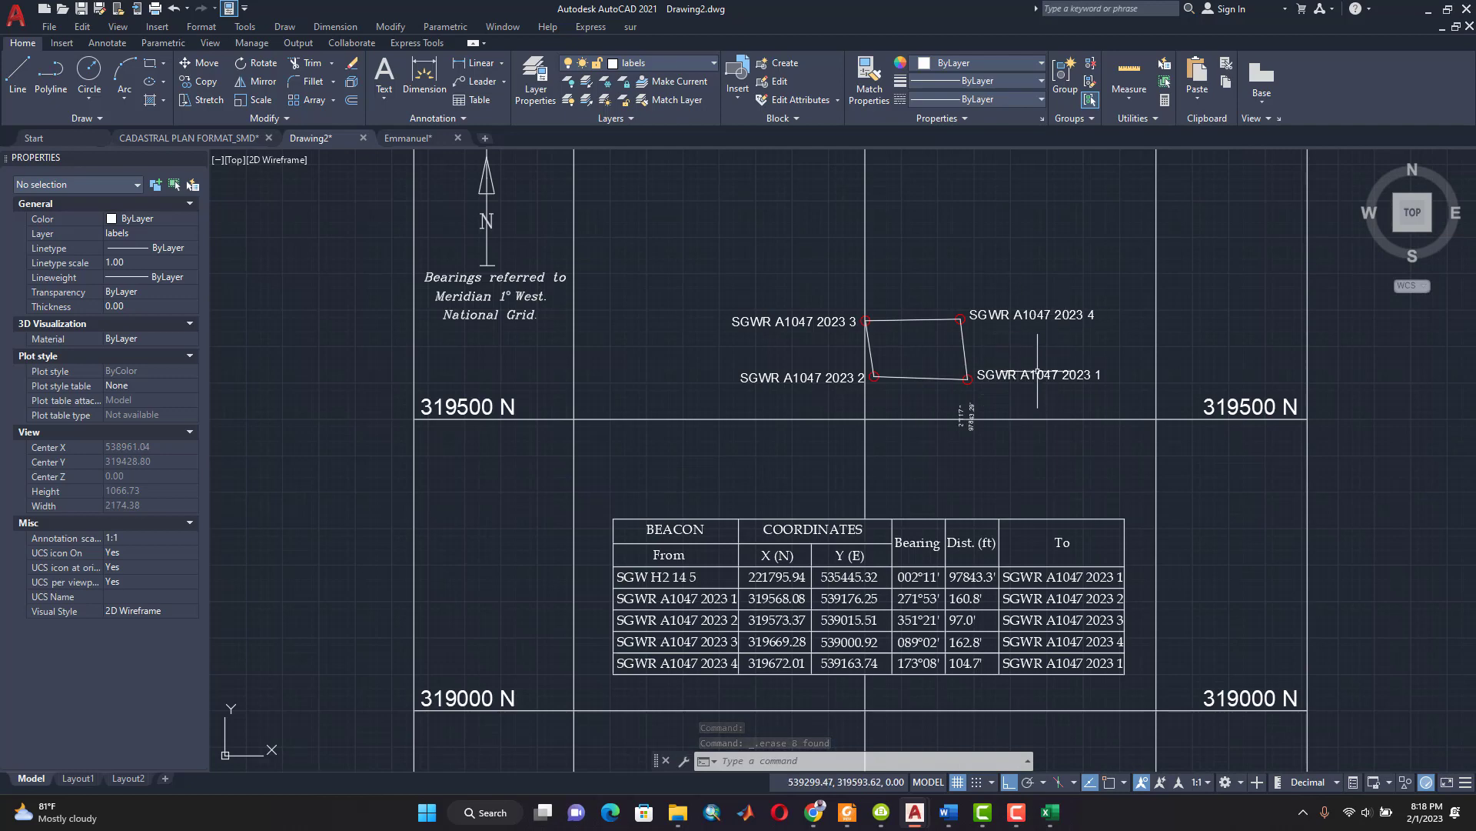
{"action": "scroll", "coordinate": [971, 408], "scroll_direction": "up", "scroll_amount": 2}
{"action": "left_click", "coordinate": [967, 410]}
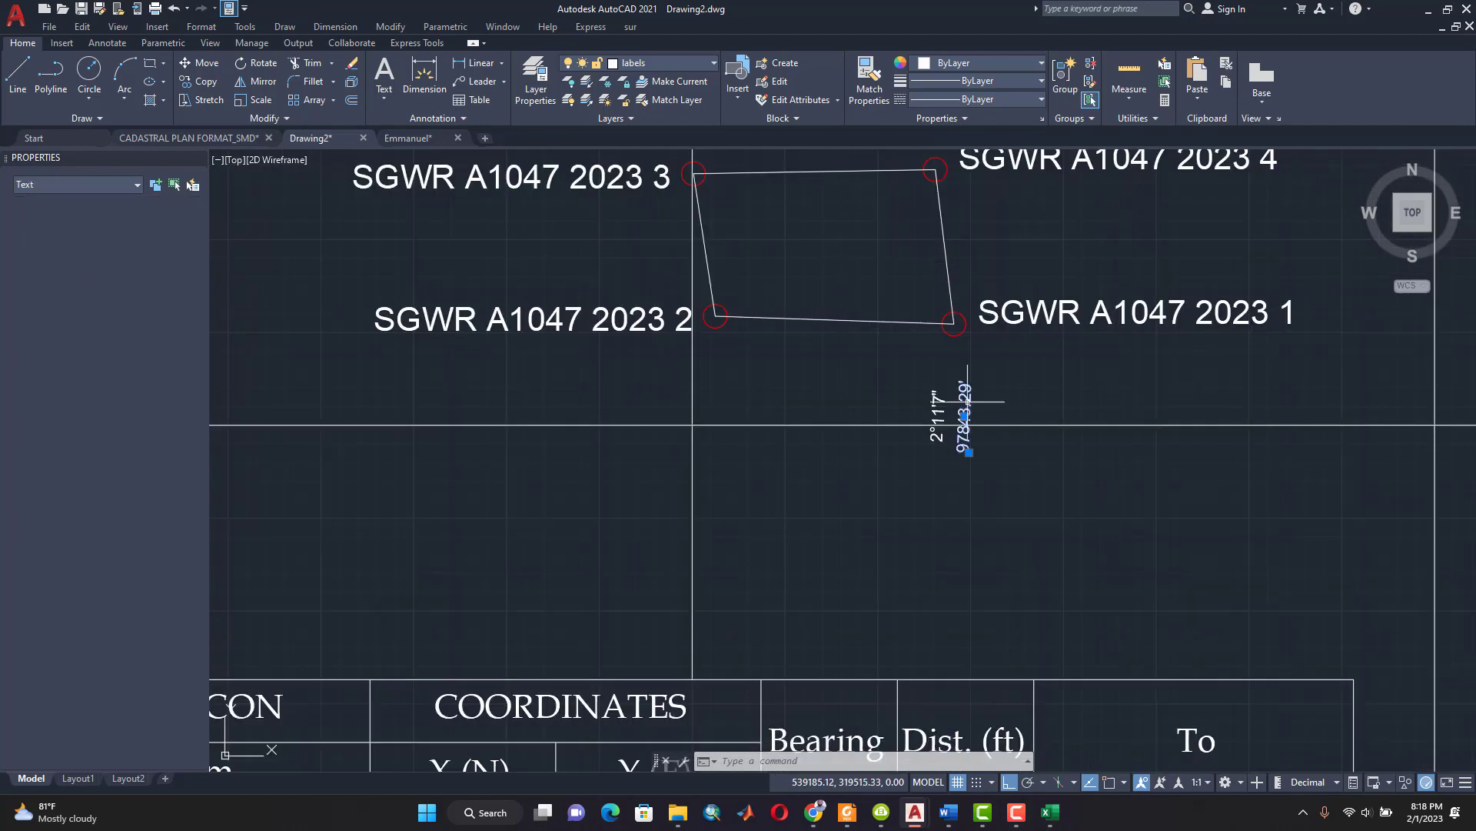
{"action": "left_click", "coordinate": [937, 408]}
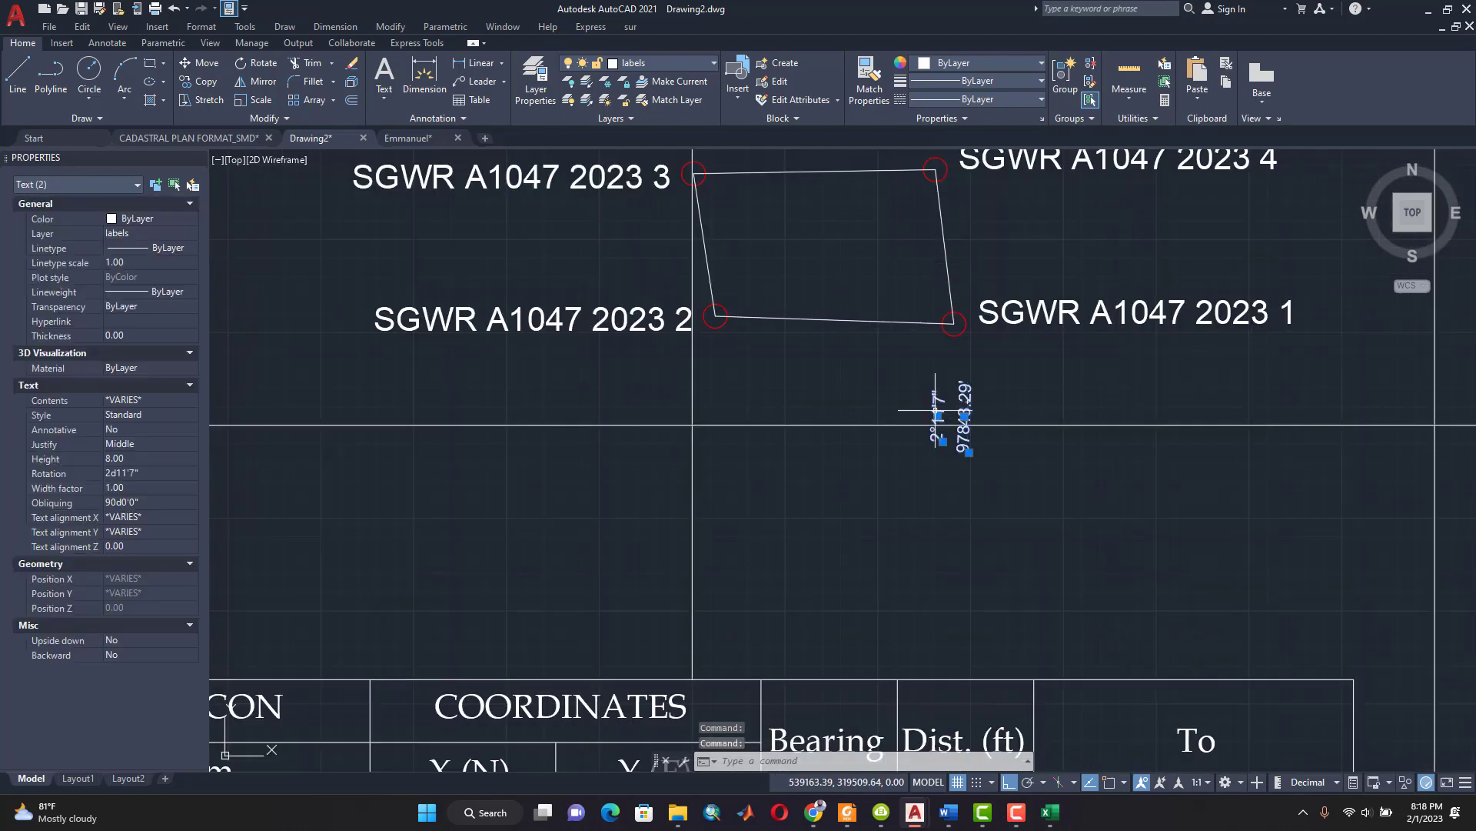
{"action": "key", "text": "Delete"}
{"action": "scroll", "coordinate": [1064, 433], "scroll_direction": "down", "scroll_amount": 5}
{"action": "scroll", "coordinate": [1064, 431], "scroll_direction": "down", "scroll_amount": 2}
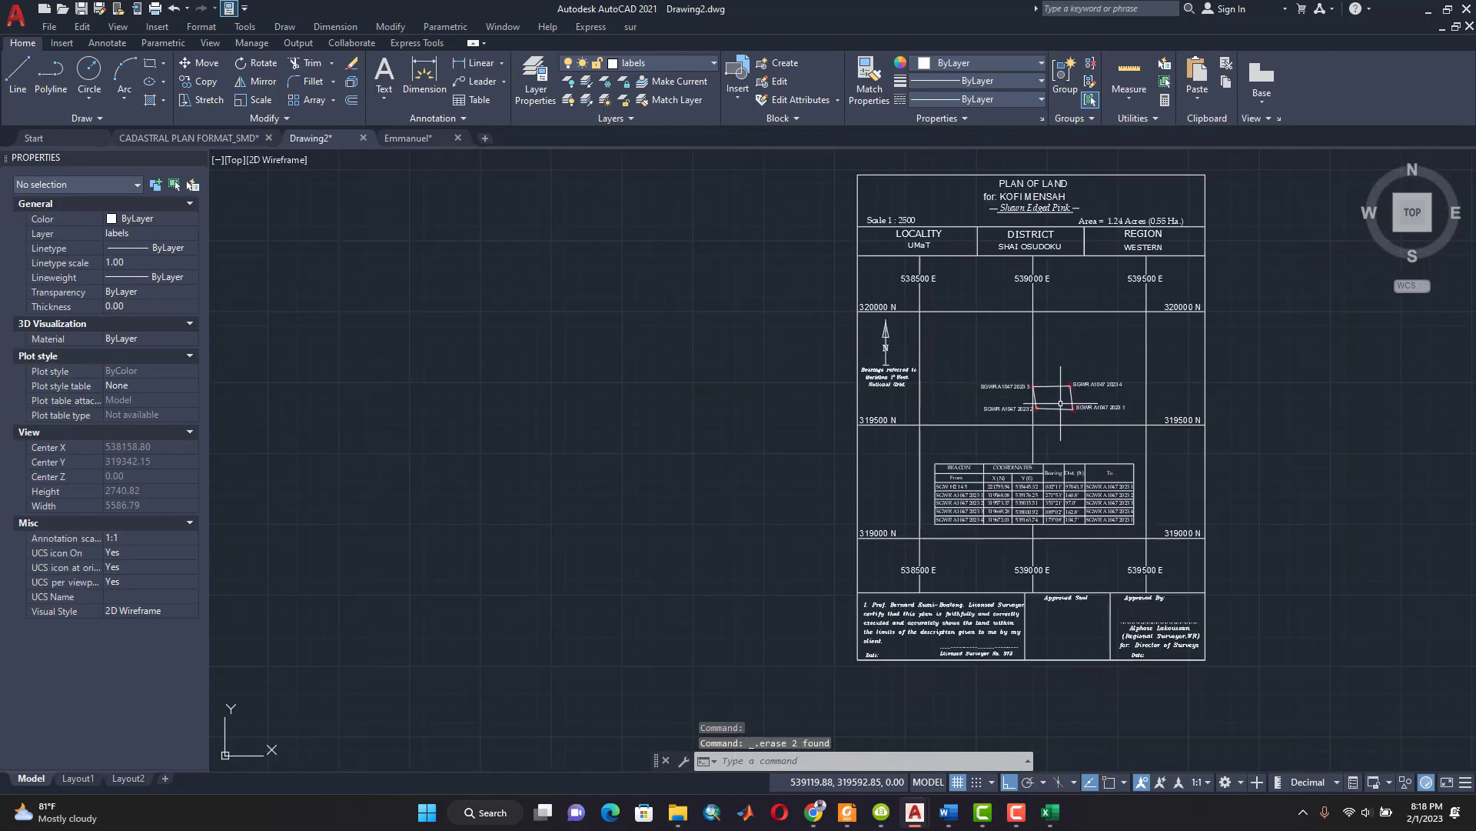
{"action": "middle_click_drag", "start_coordinate": [1054, 343], "coordinate": [898, 380]}
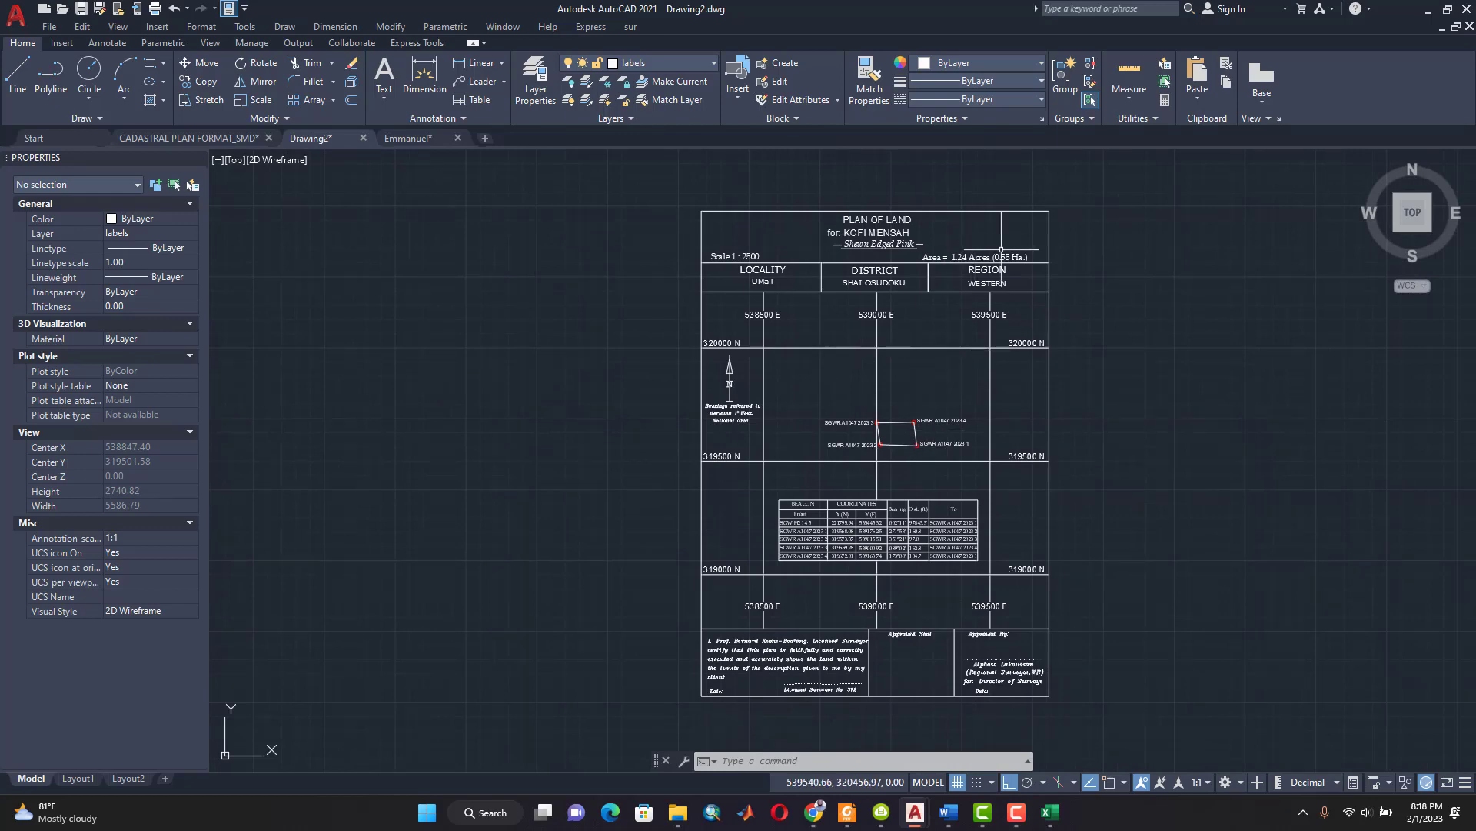
{"action": "scroll", "coordinate": [999, 258], "scroll_direction": "up", "scroll_amount": 2}
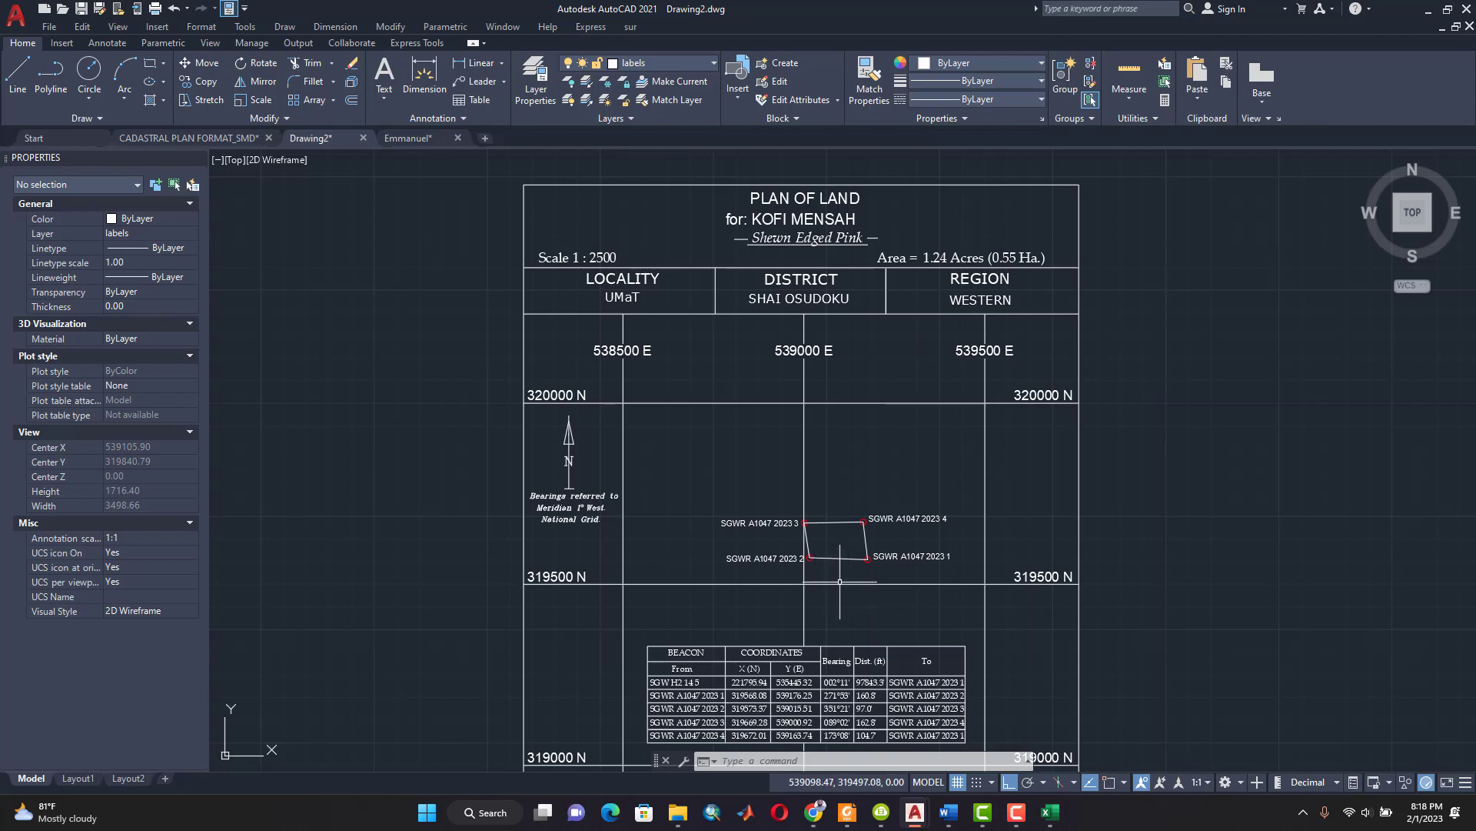
{"action": "scroll", "coordinate": [839, 581], "scroll_direction": "up", "scroll_amount": 2}
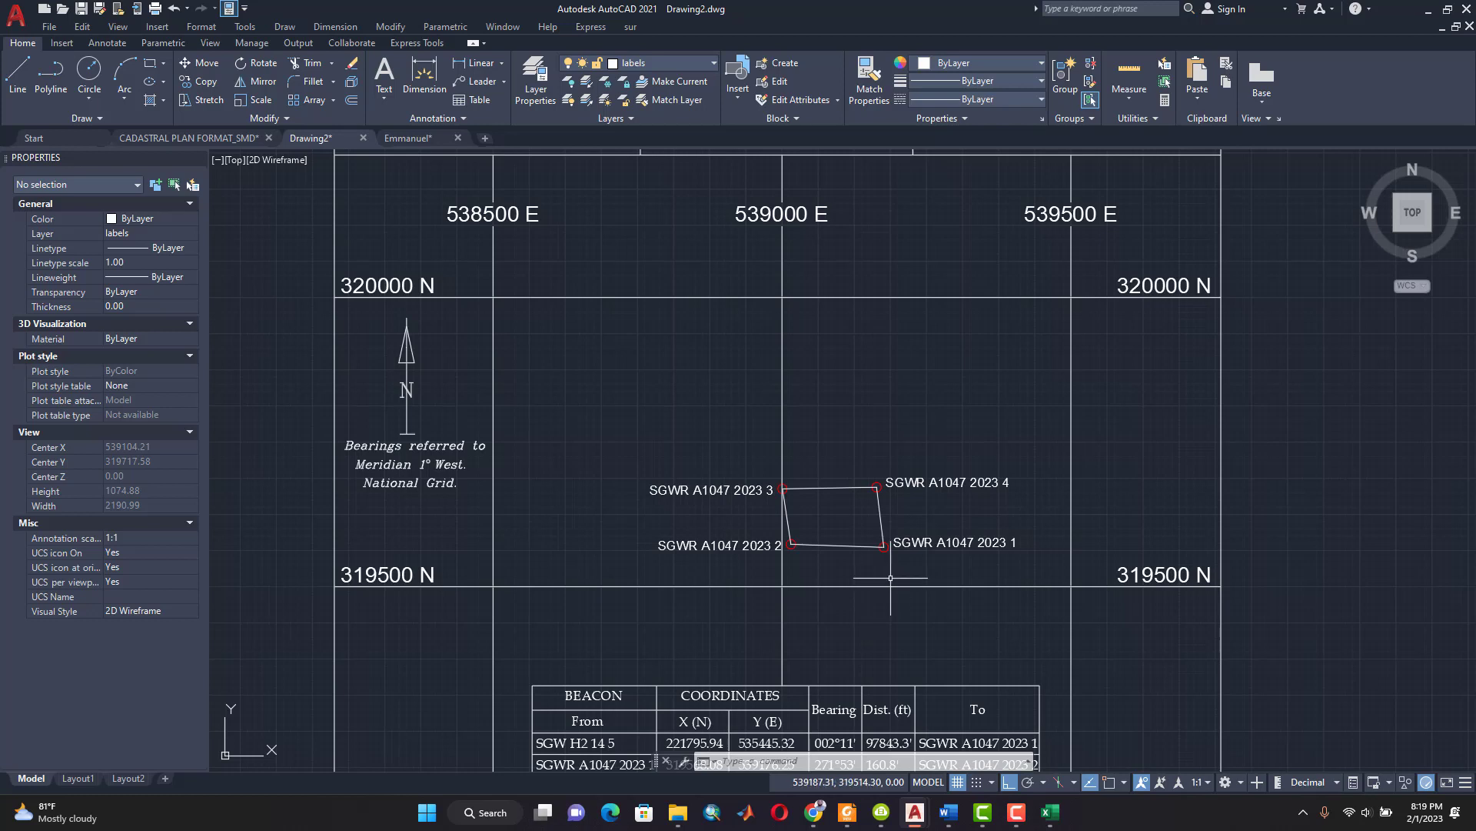
{"action": "scroll", "coordinate": [891, 578], "scroll_direction": "up", "scroll_amount": 2}
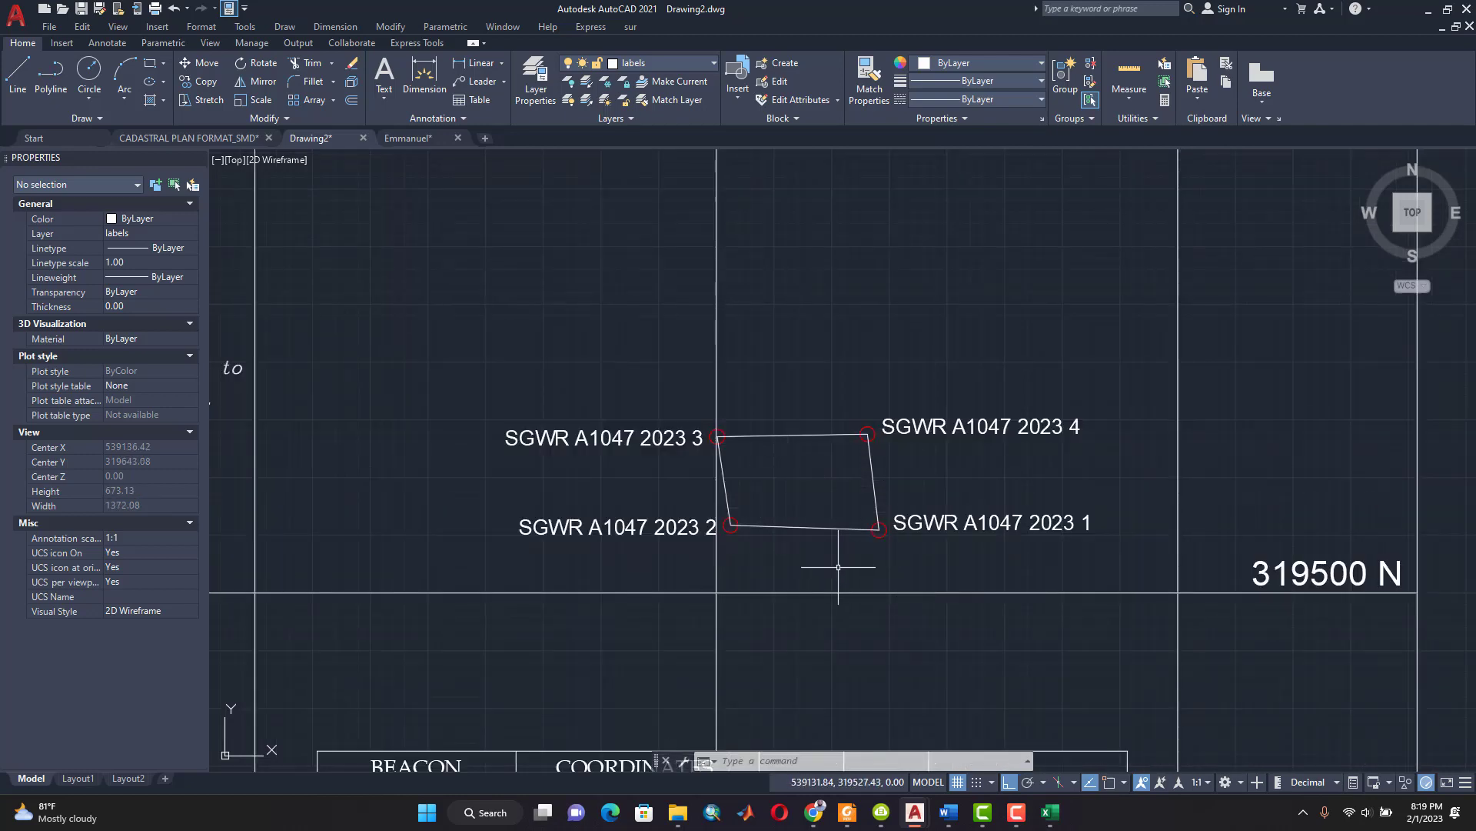
{"action": "type", "text": "AREA"}
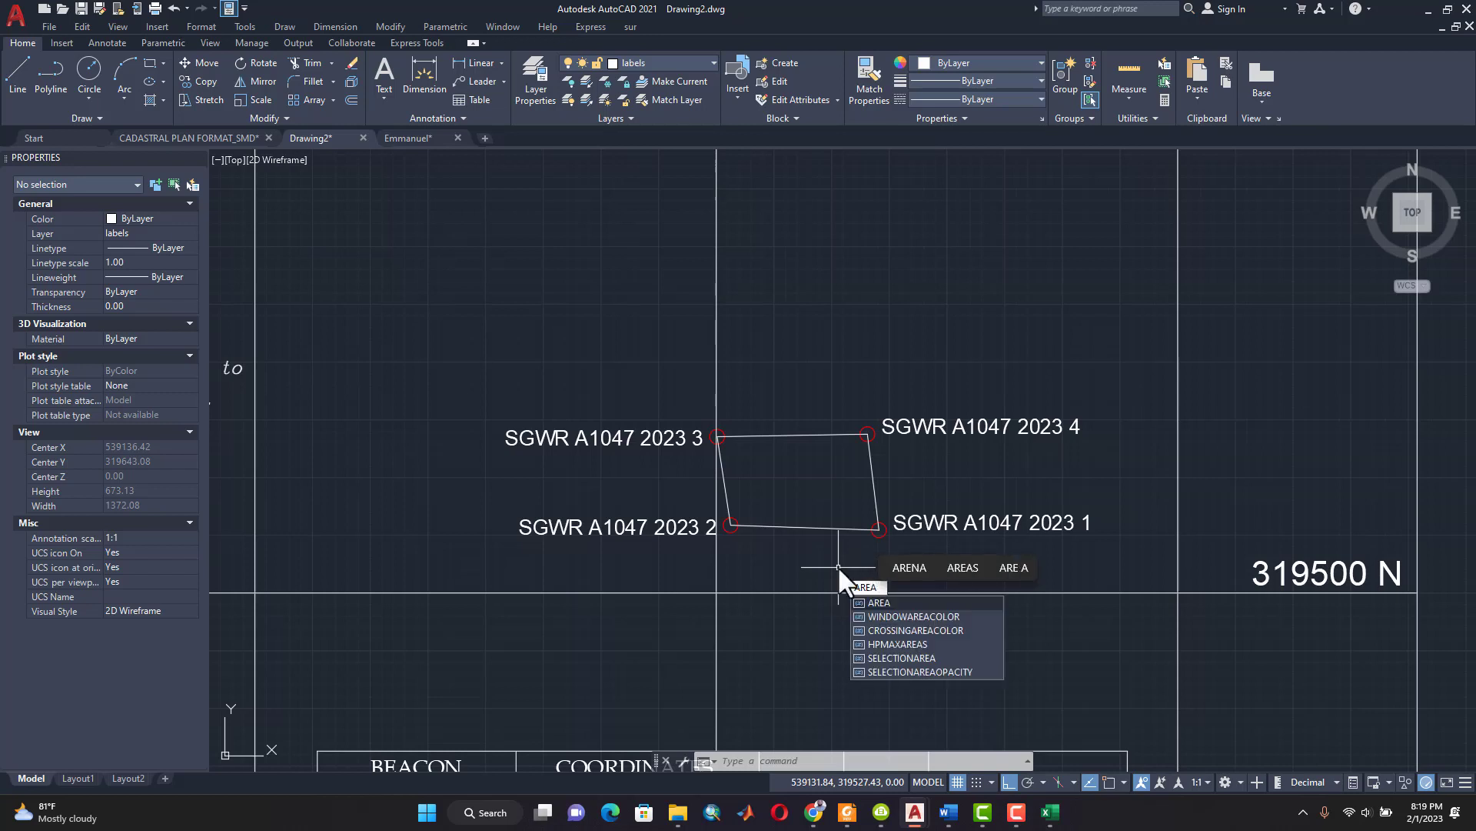
{"action": "key", "text": "Return"}
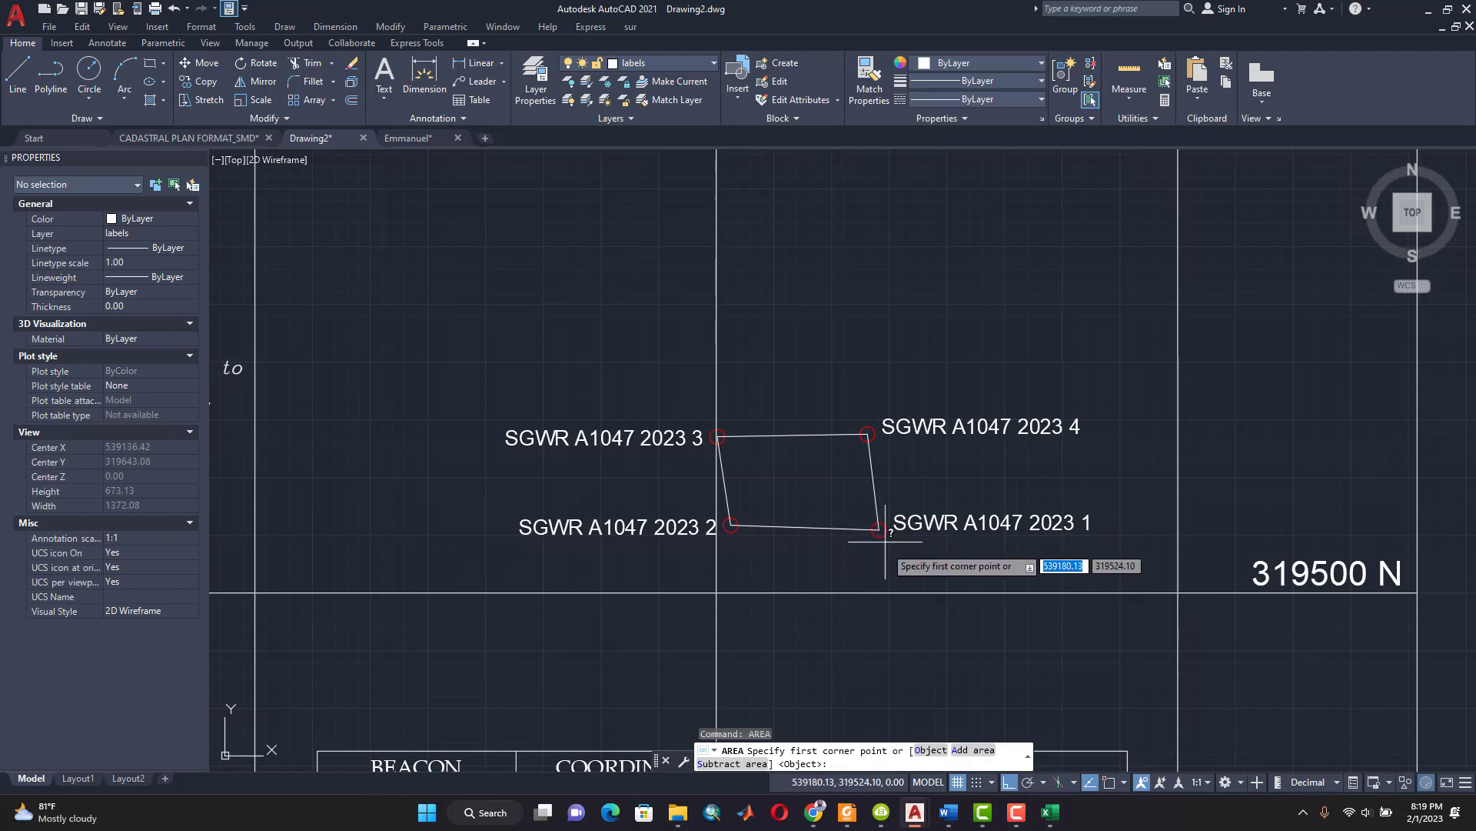
{"action": "scroll", "coordinate": [885, 542], "scroll_direction": "up", "scroll_amount": 4}
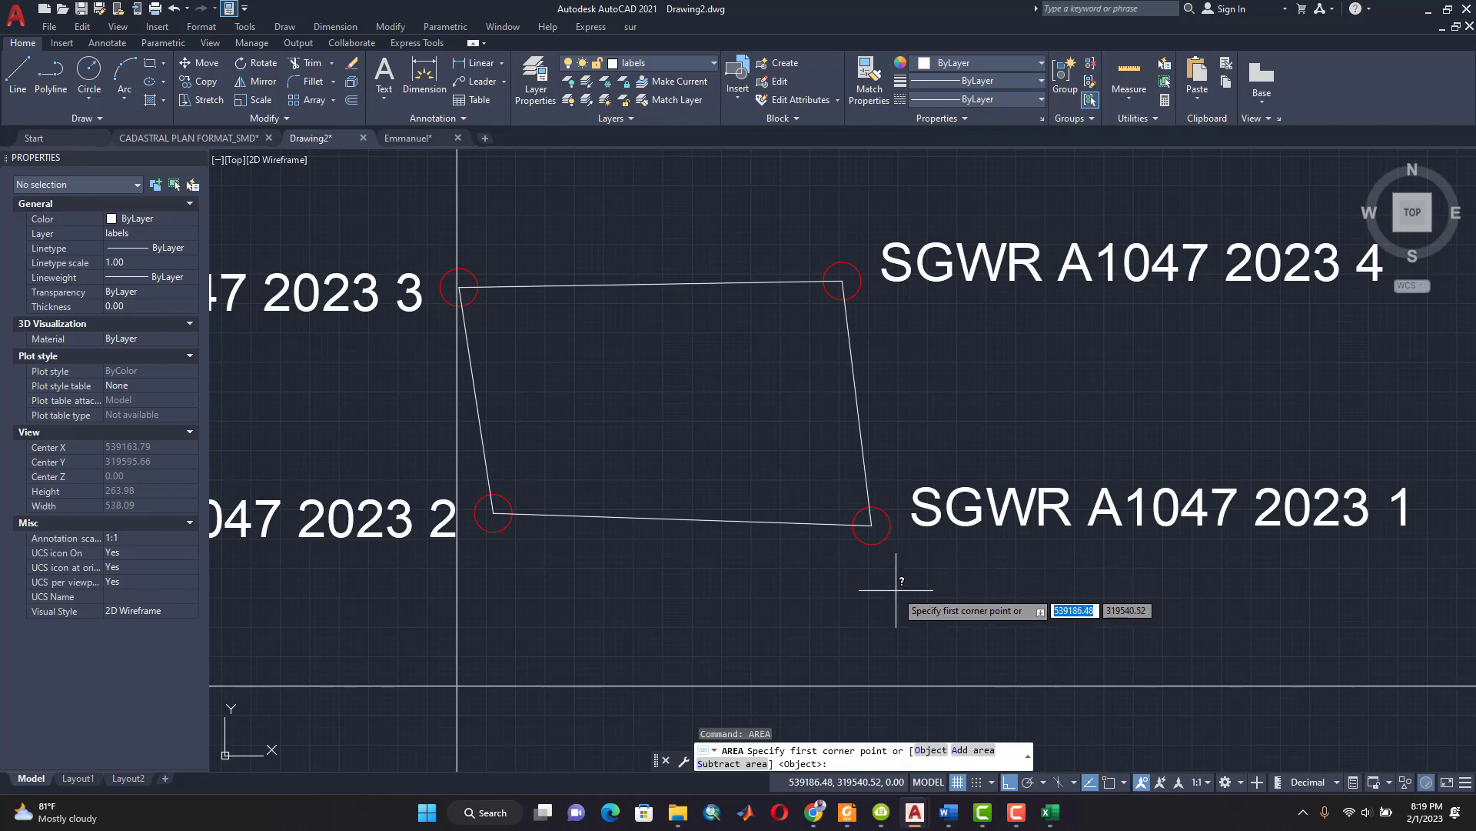
{"action": "key", "text": "Escape"}
{"action": "key", "text": "Escape"}
{"action": "key", "text": "Escape"}
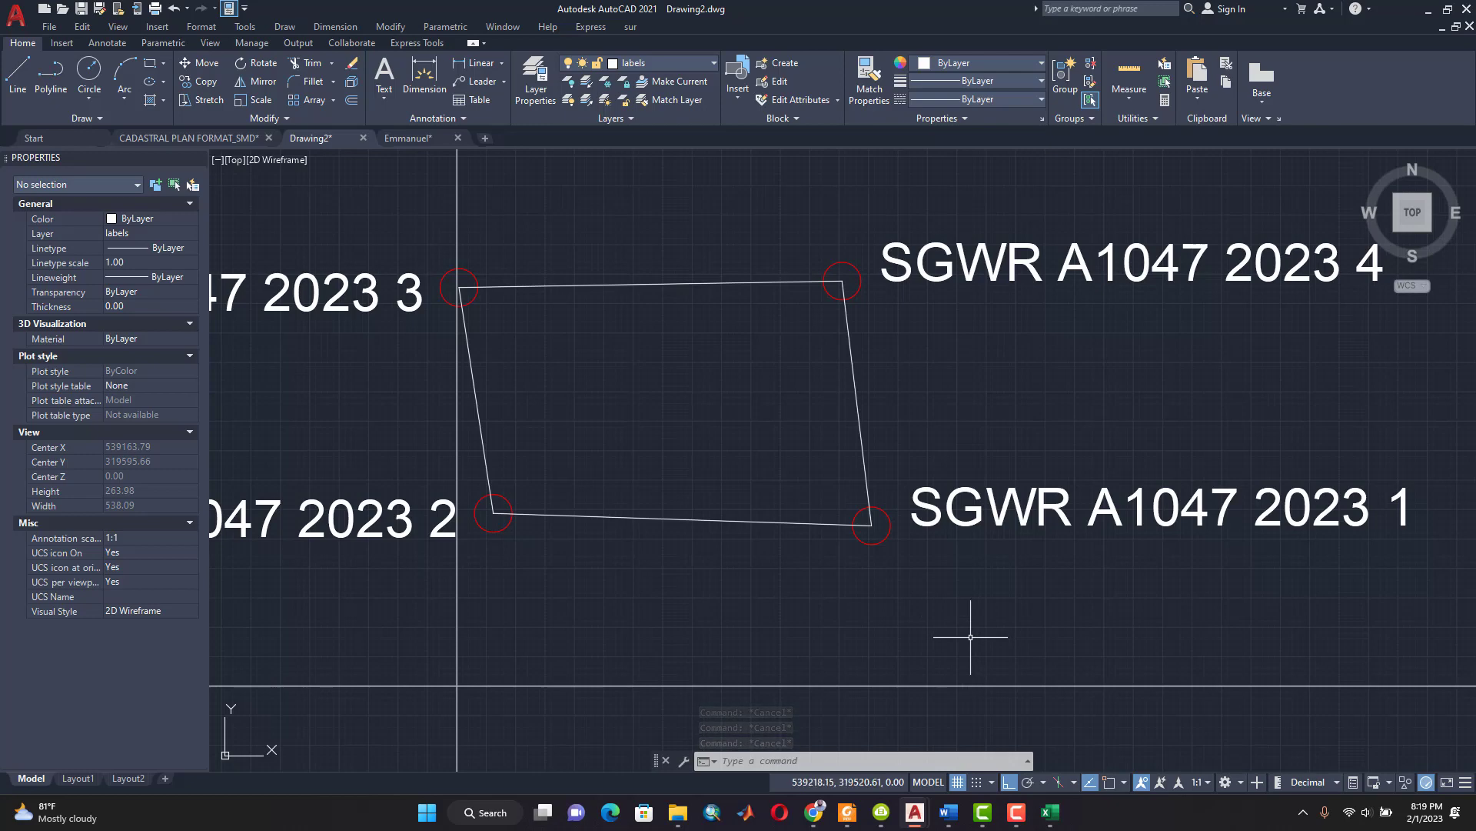
Step: Enable all object snap modes in the drafting settings
{"action": "type", "text": "OS"}
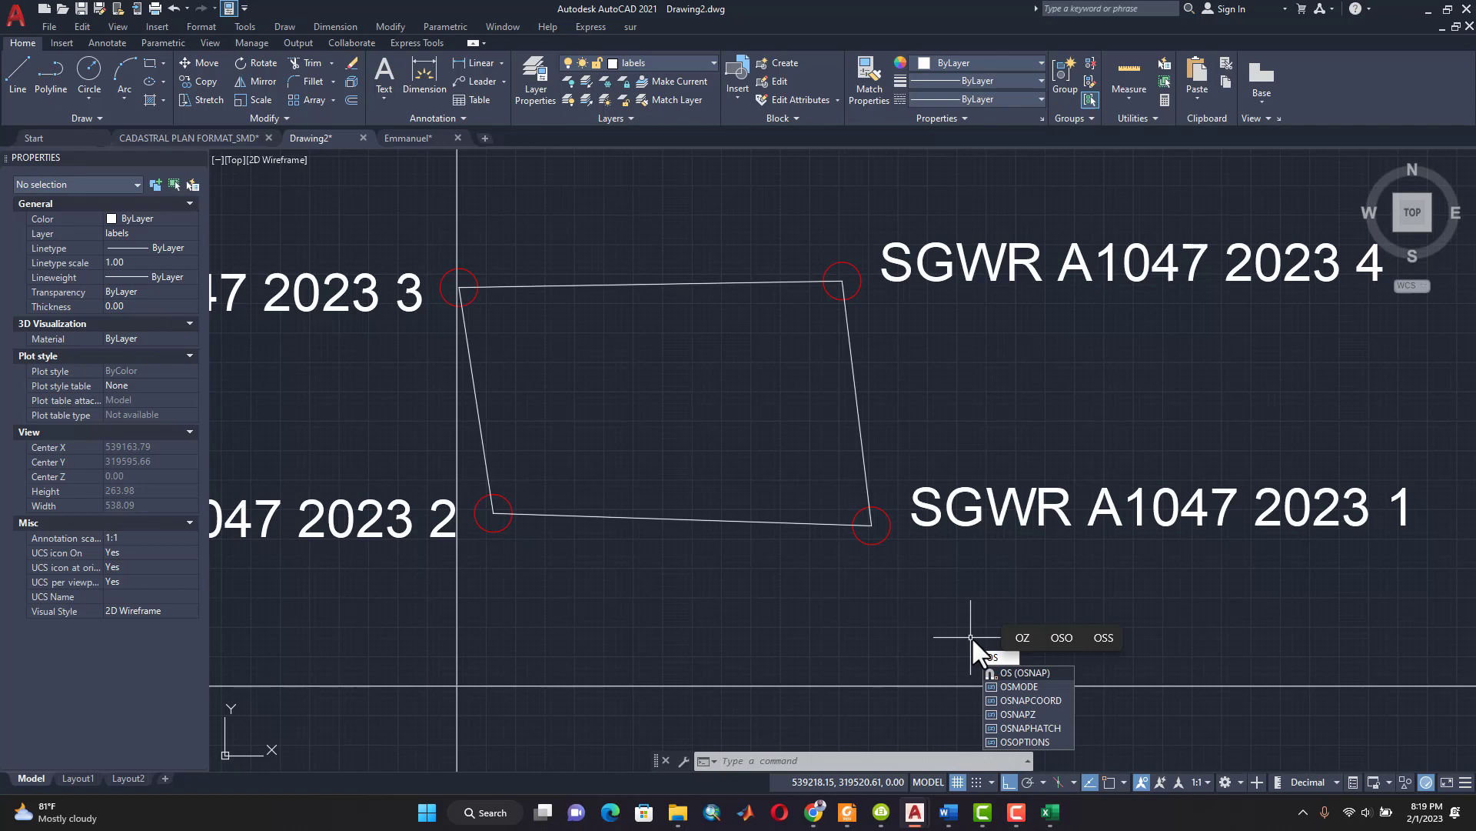
{"action": "key", "text": "Return"}
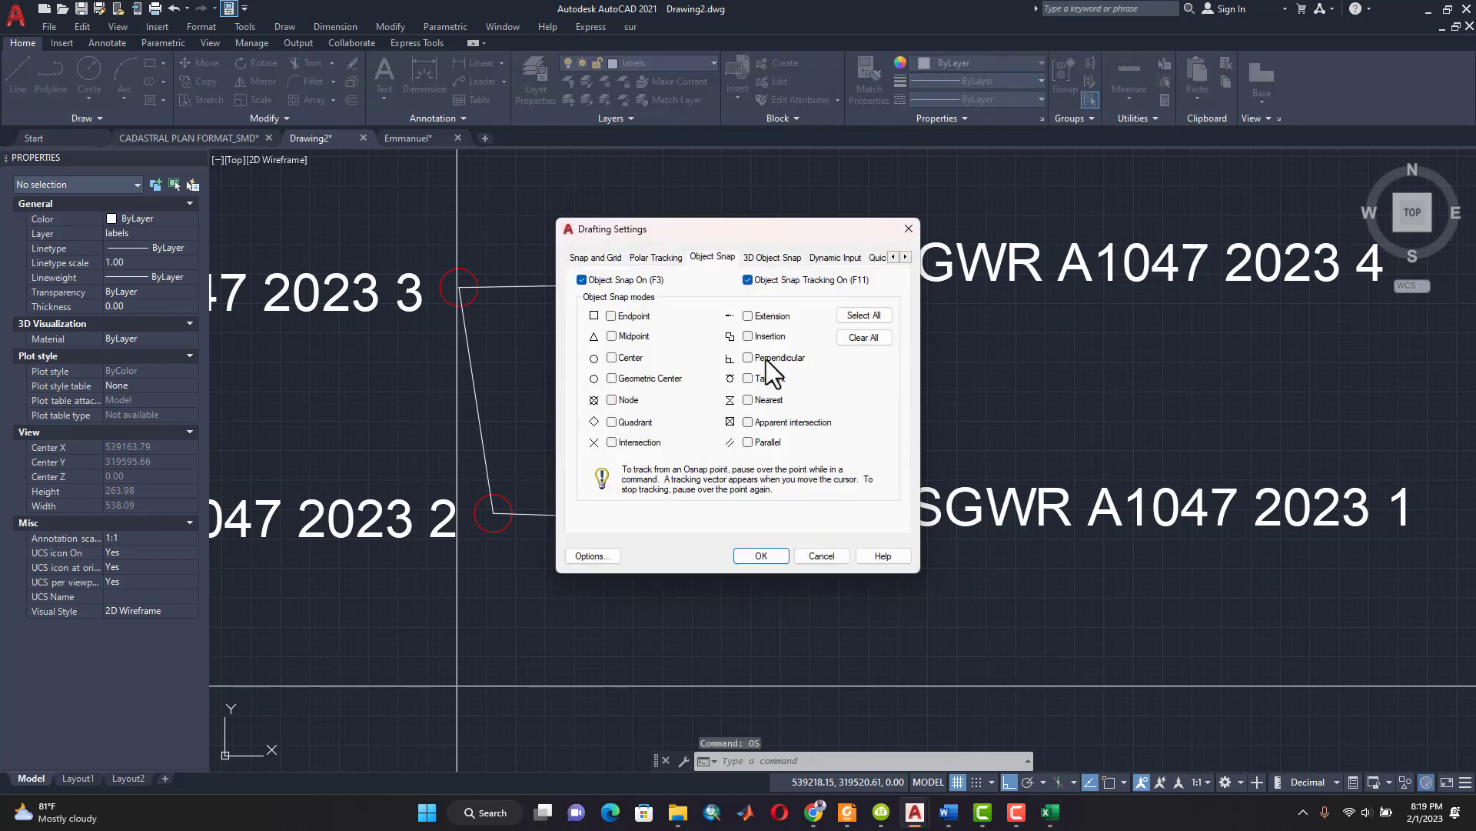
{"action": "left_click", "coordinate": [863, 314]}
{"action": "left_click", "coordinate": [760, 555]}
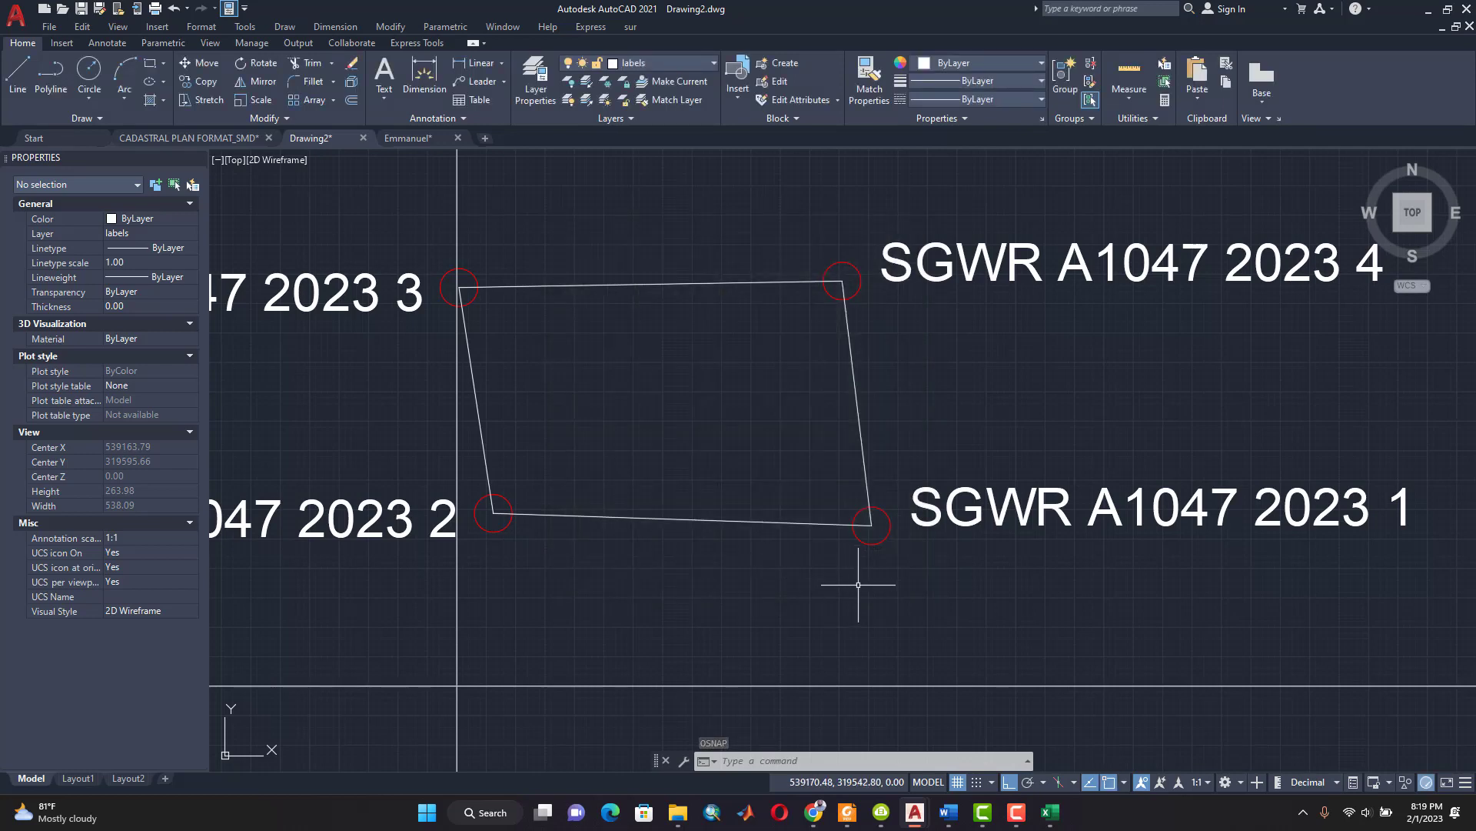
Step: Measure the parcel's area with the AREA command, picking the corners at beacons 1, 2, 3 and 4 and closing back at beacon 1
{"action": "type", "text": "area"}
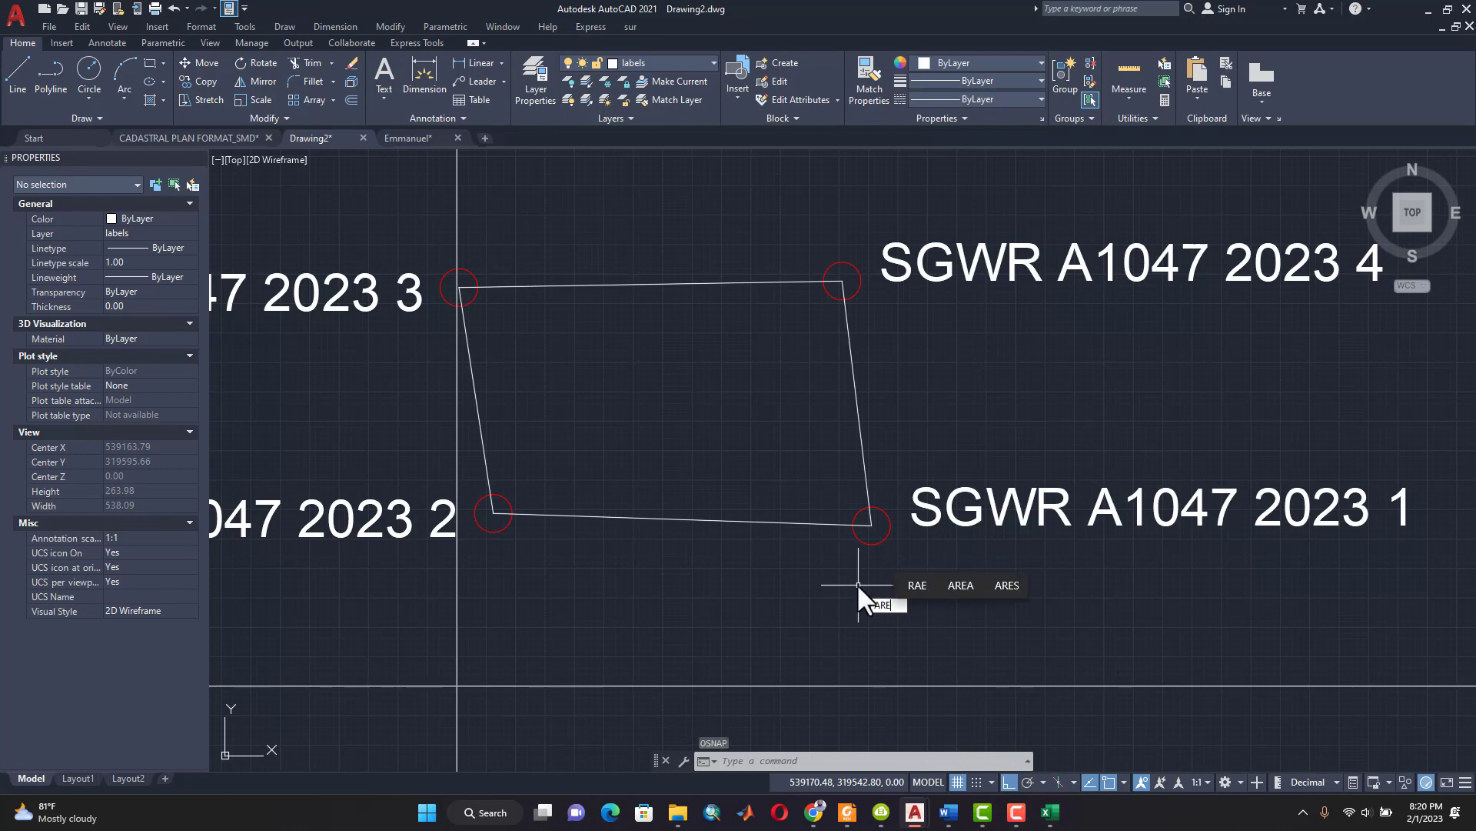
{"action": "key", "text": "Return"}
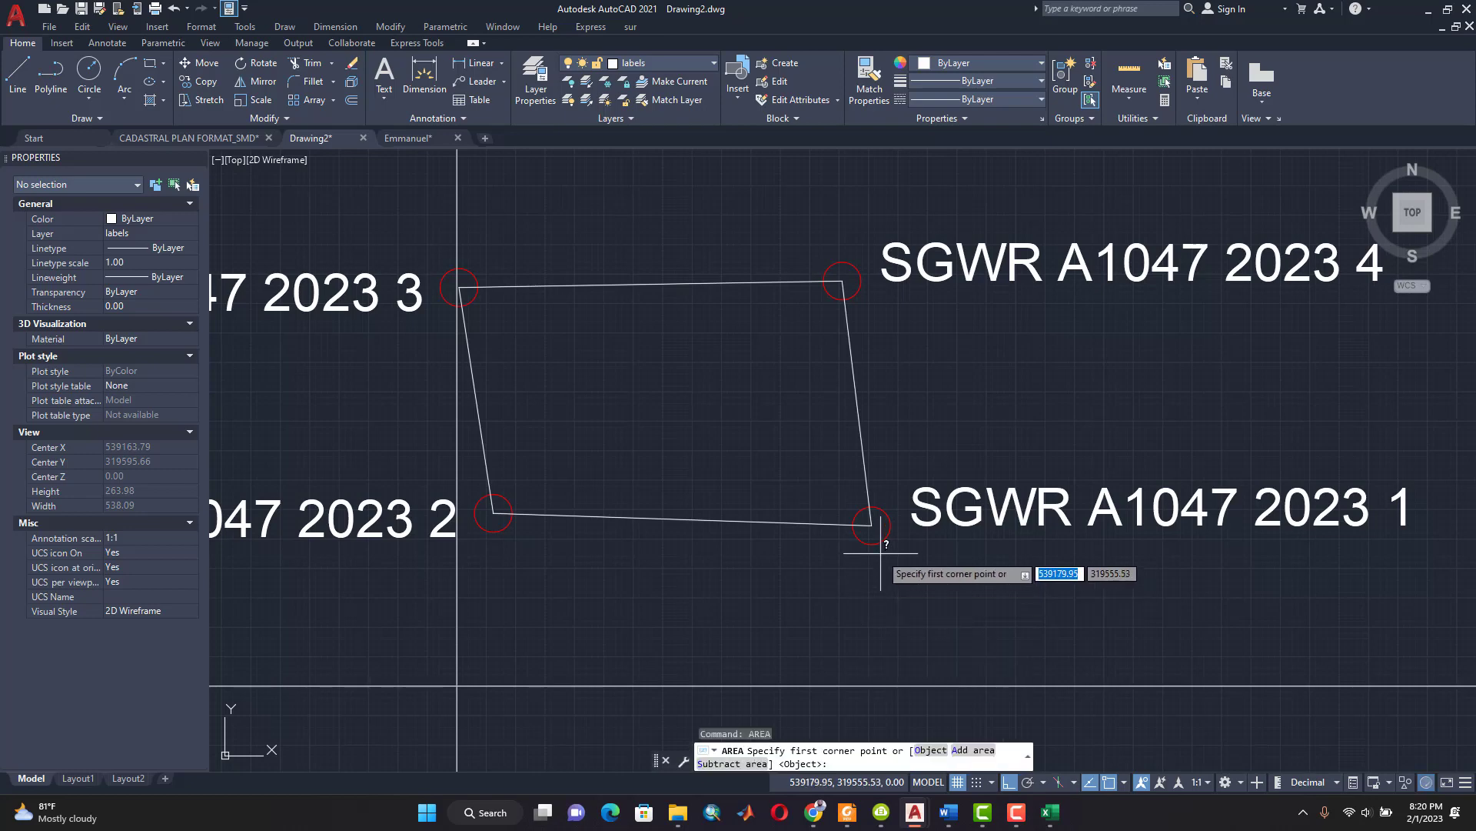
{"action": "left_click", "coordinate": [872, 523]}
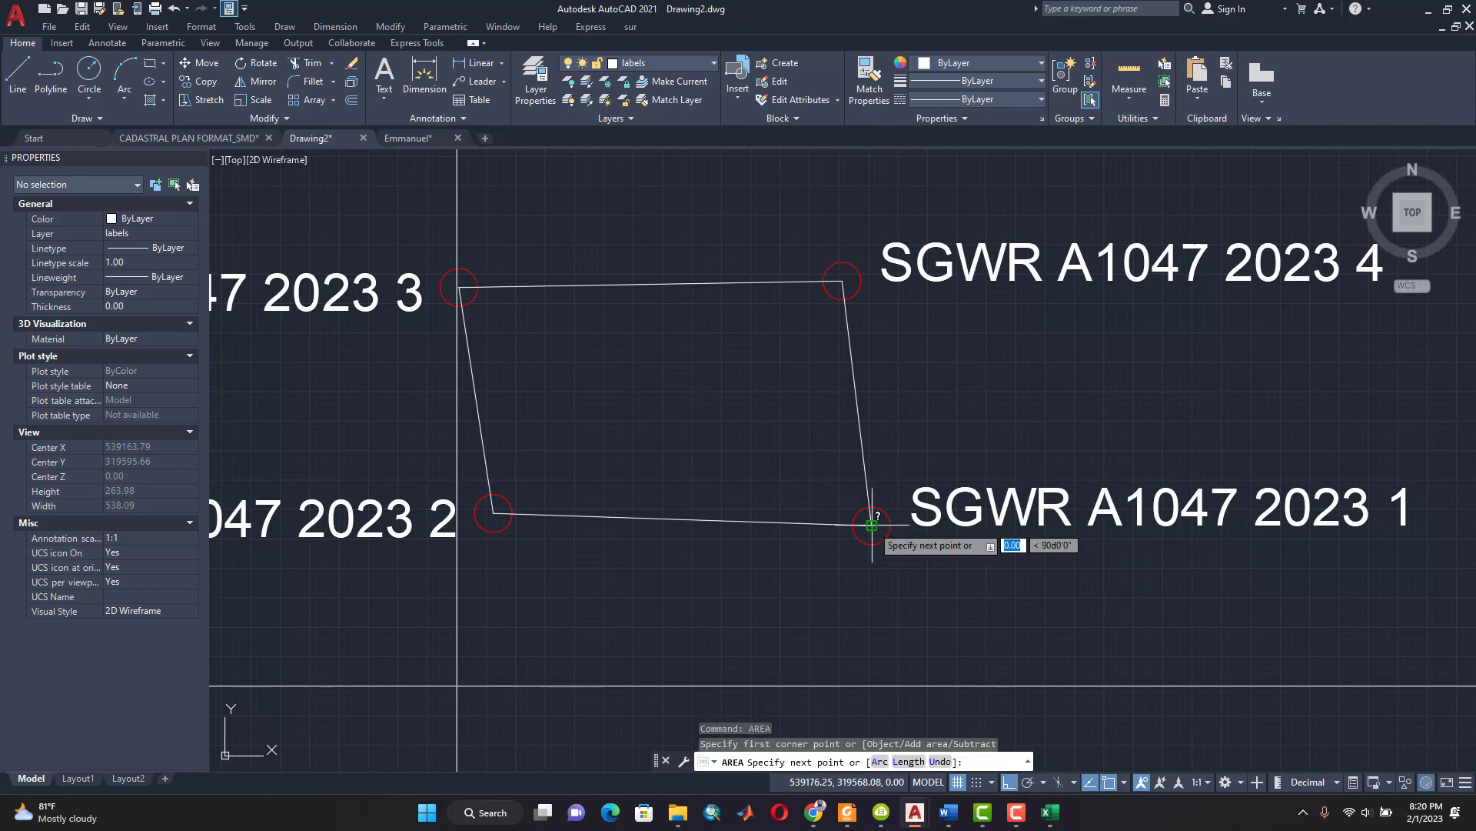
{"action": "left_click", "coordinate": [842, 281]}
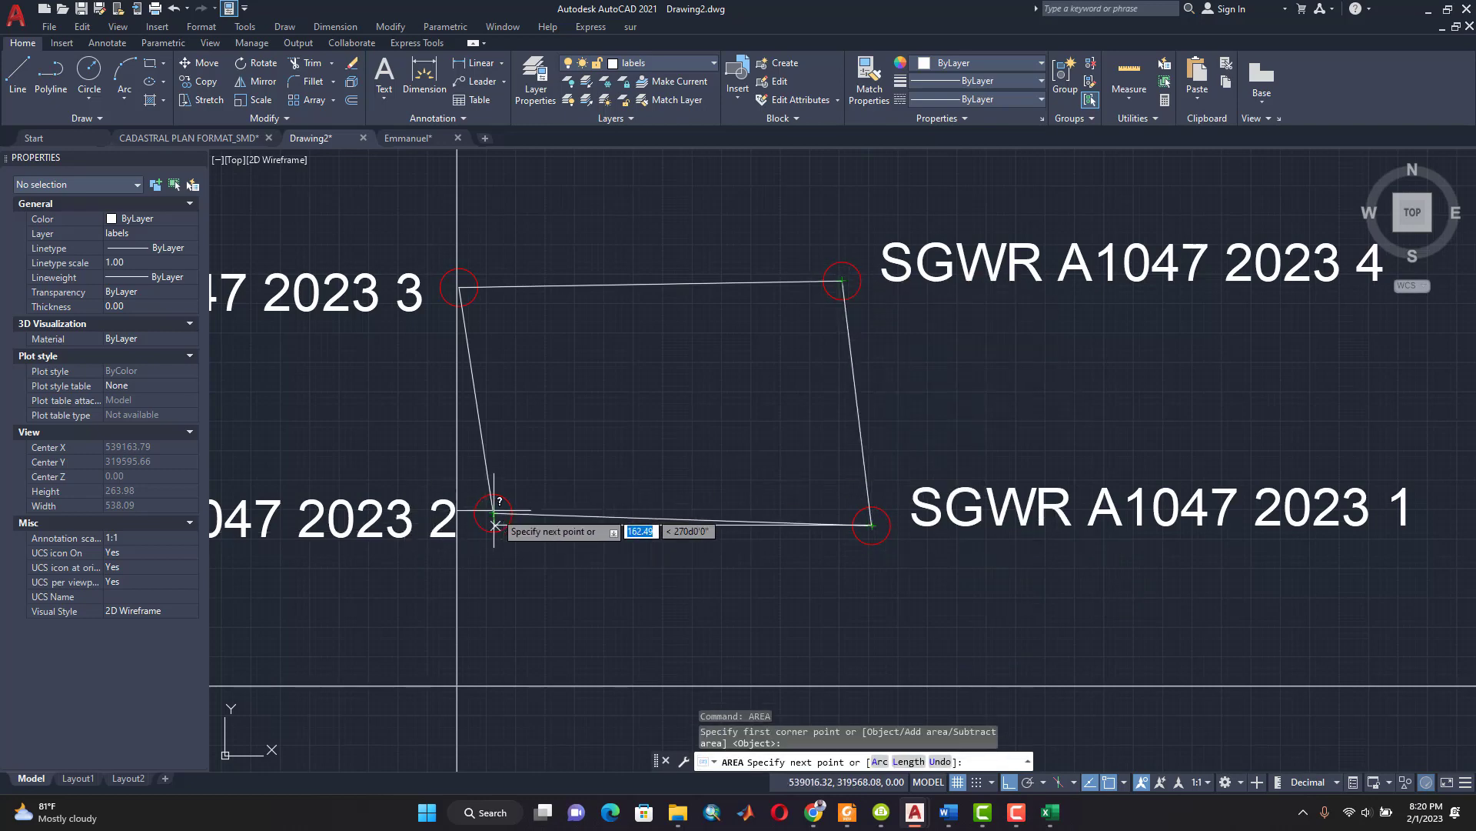
{"action": "scroll", "coordinate": [492, 514], "scroll_direction": "up", "scroll_amount": 4}
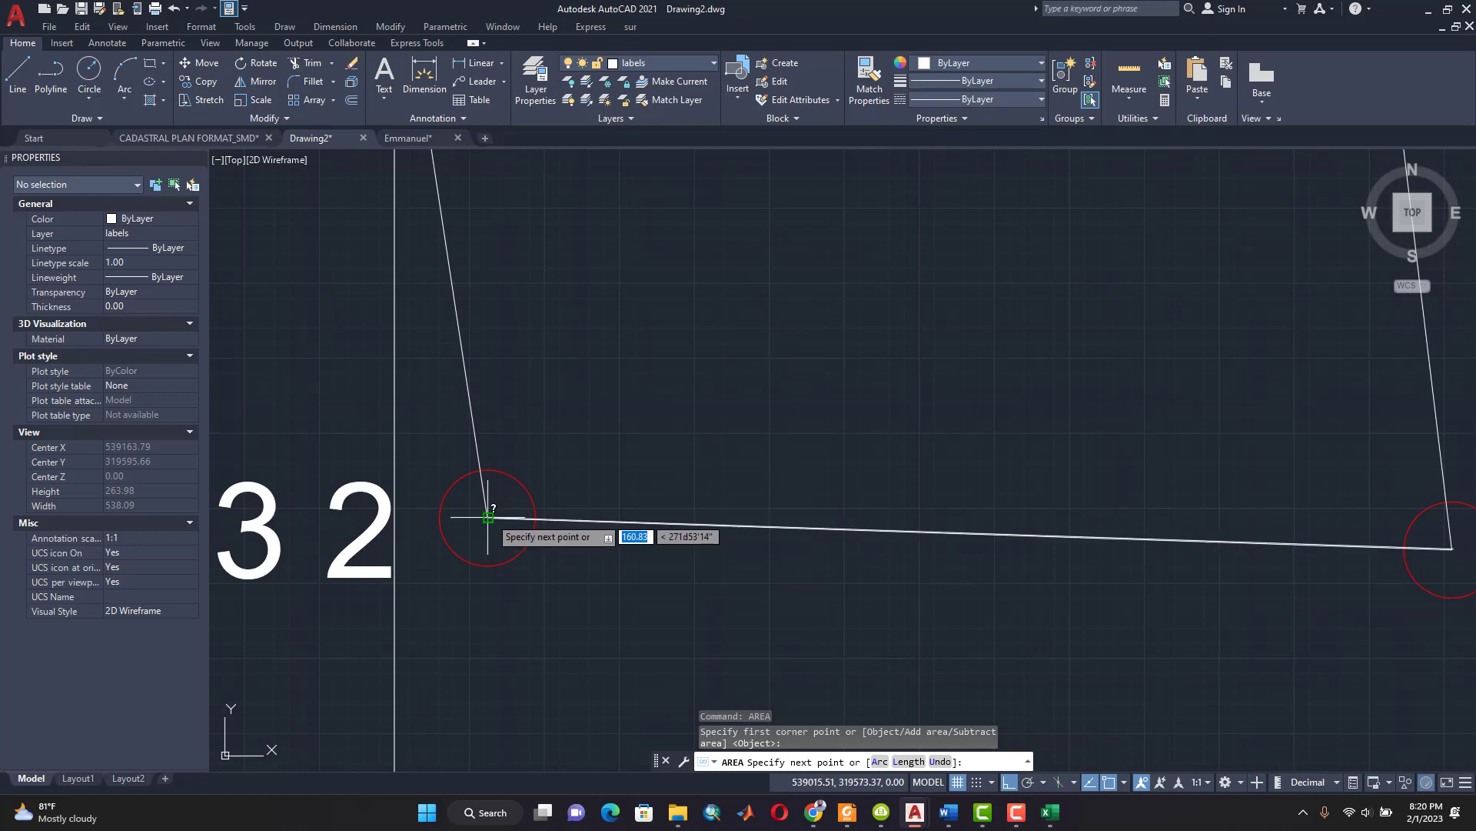
{"action": "left_click", "coordinate": [497, 515]}
{"action": "scroll", "coordinate": [520, 514], "scroll_direction": "down", "scroll_amount": 2}
{"action": "scroll", "coordinate": [522, 513], "scroll_direction": "down", "scroll_amount": 6}
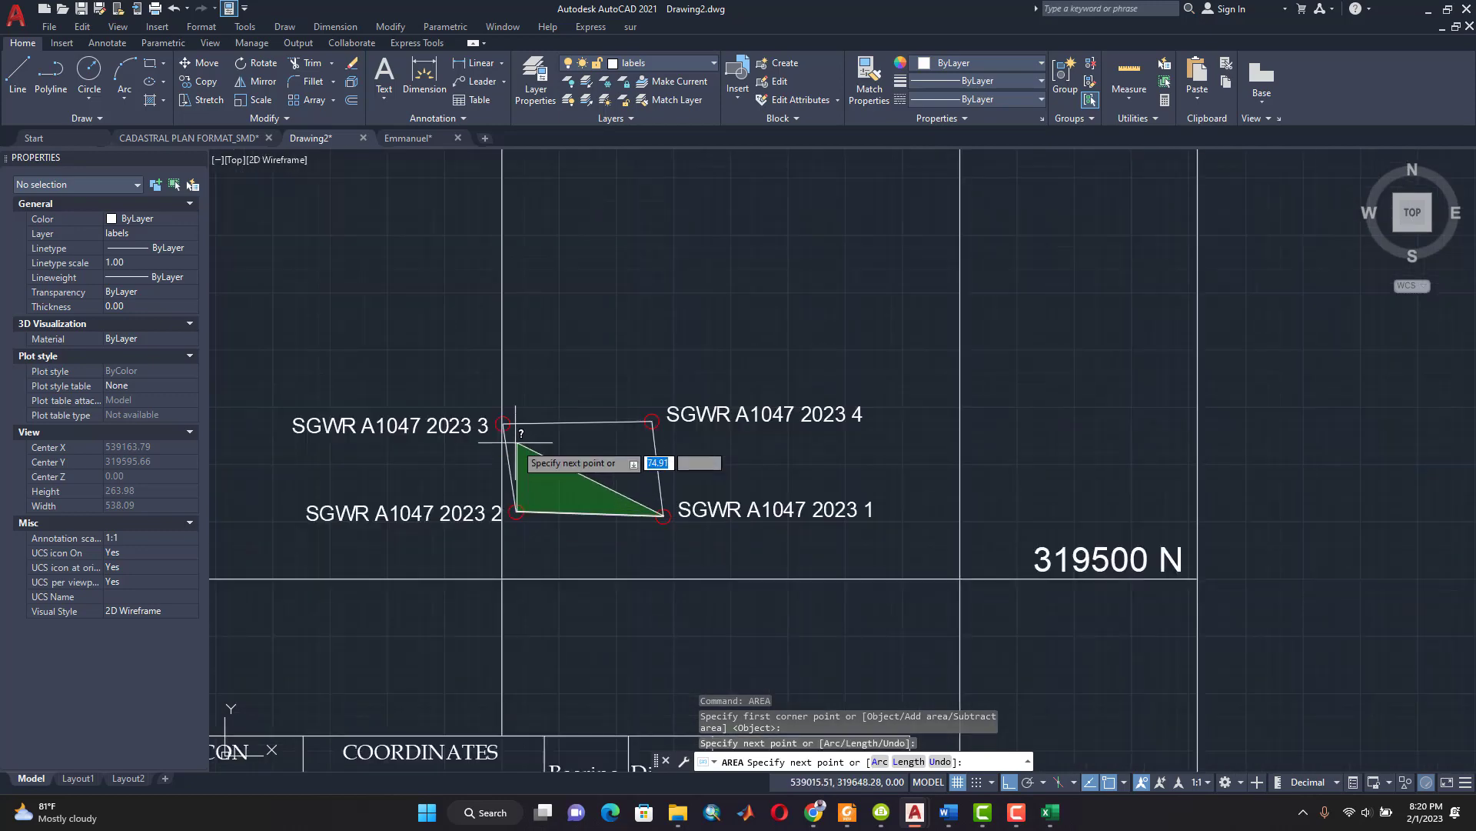
{"action": "scroll", "coordinate": [503, 423], "scroll_direction": "up", "scroll_amount": 6}
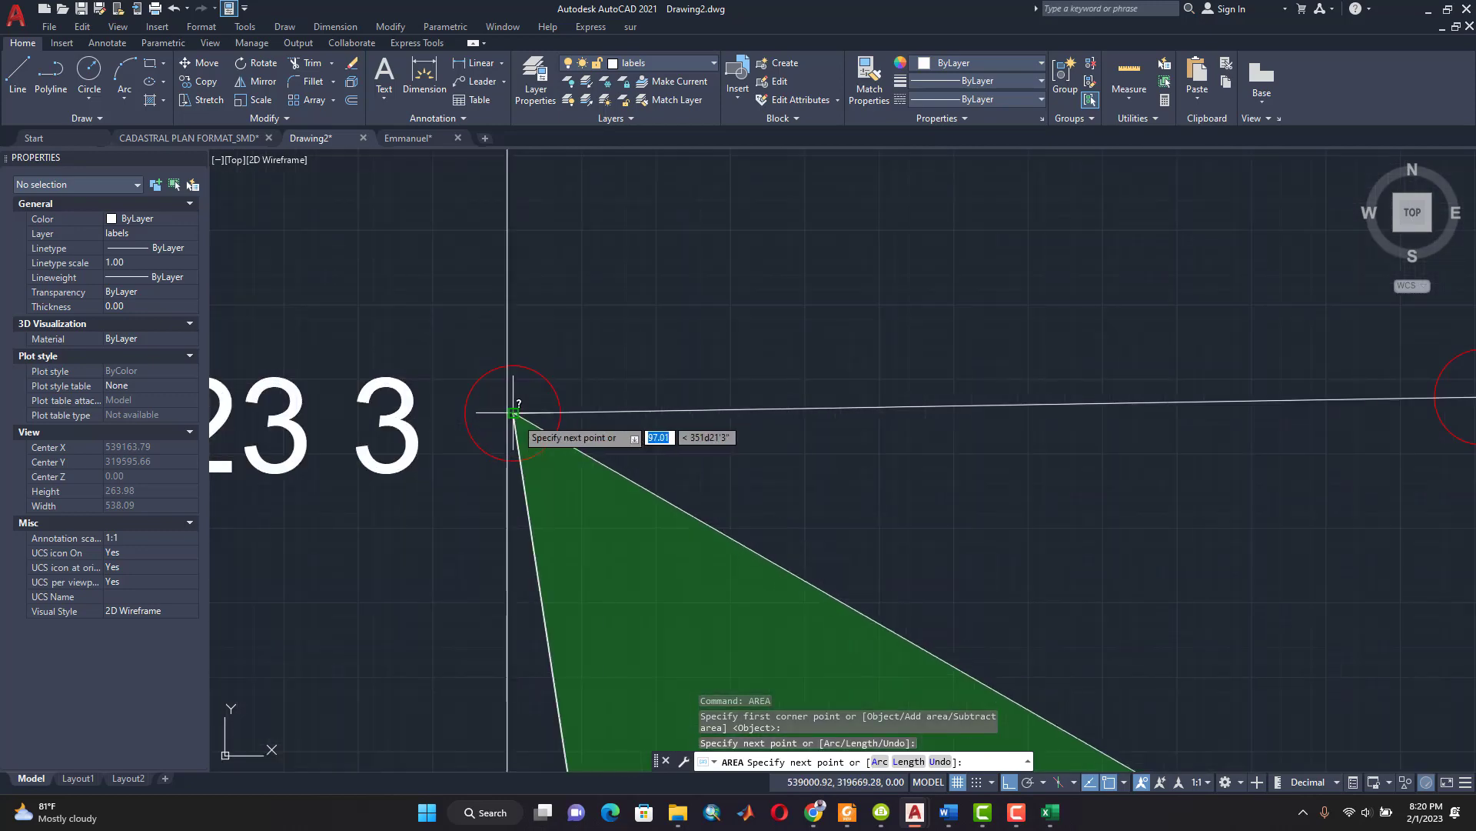
{"action": "left_click", "coordinate": [502, 423]}
{"action": "scroll", "coordinate": [854, 415], "scroll_direction": "down", "scroll_amount": 2}
{"action": "scroll", "coordinate": [714, 419], "scroll_direction": "down", "scroll_amount": 4}
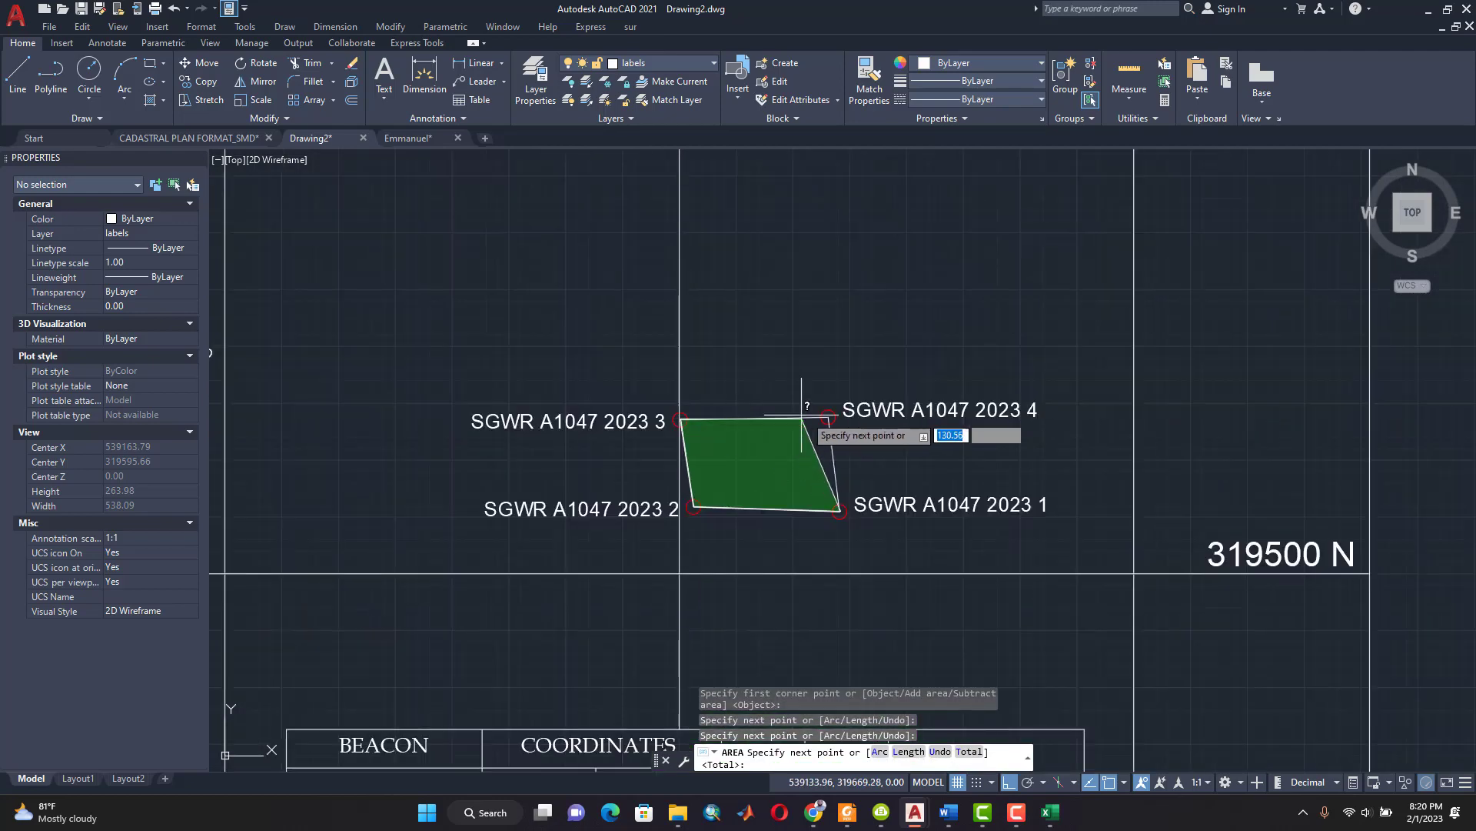
{"action": "scroll", "coordinate": [834, 419], "scroll_direction": "up", "scroll_amount": 4}
{"action": "scroll", "coordinate": [823, 420], "scroll_direction": "up", "scroll_amount": 2}
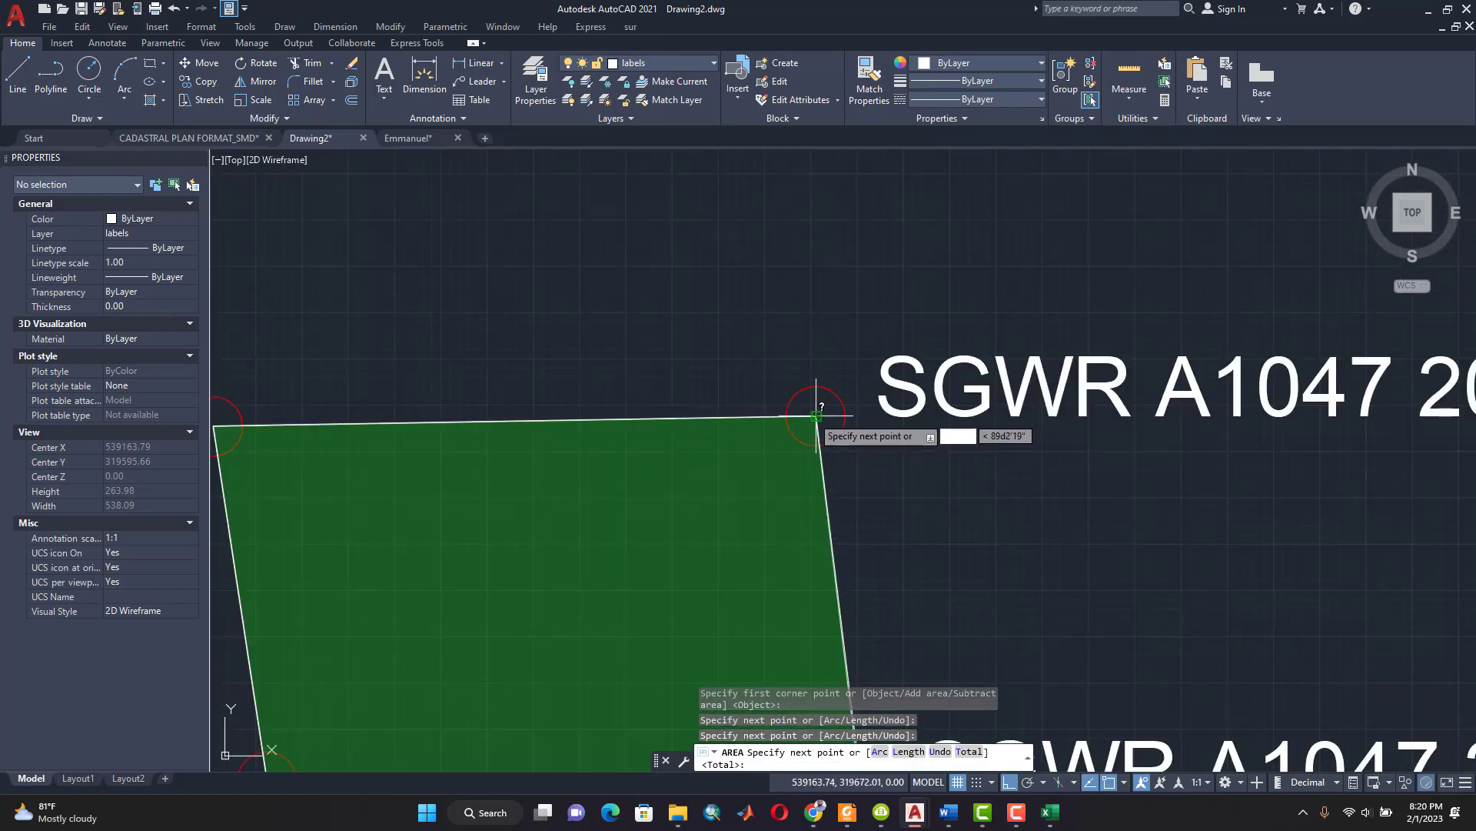
{"action": "left_click", "coordinate": [821, 419]}
{"action": "scroll", "coordinate": [829, 432], "scroll_direction": "down", "scroll_amount": 7}
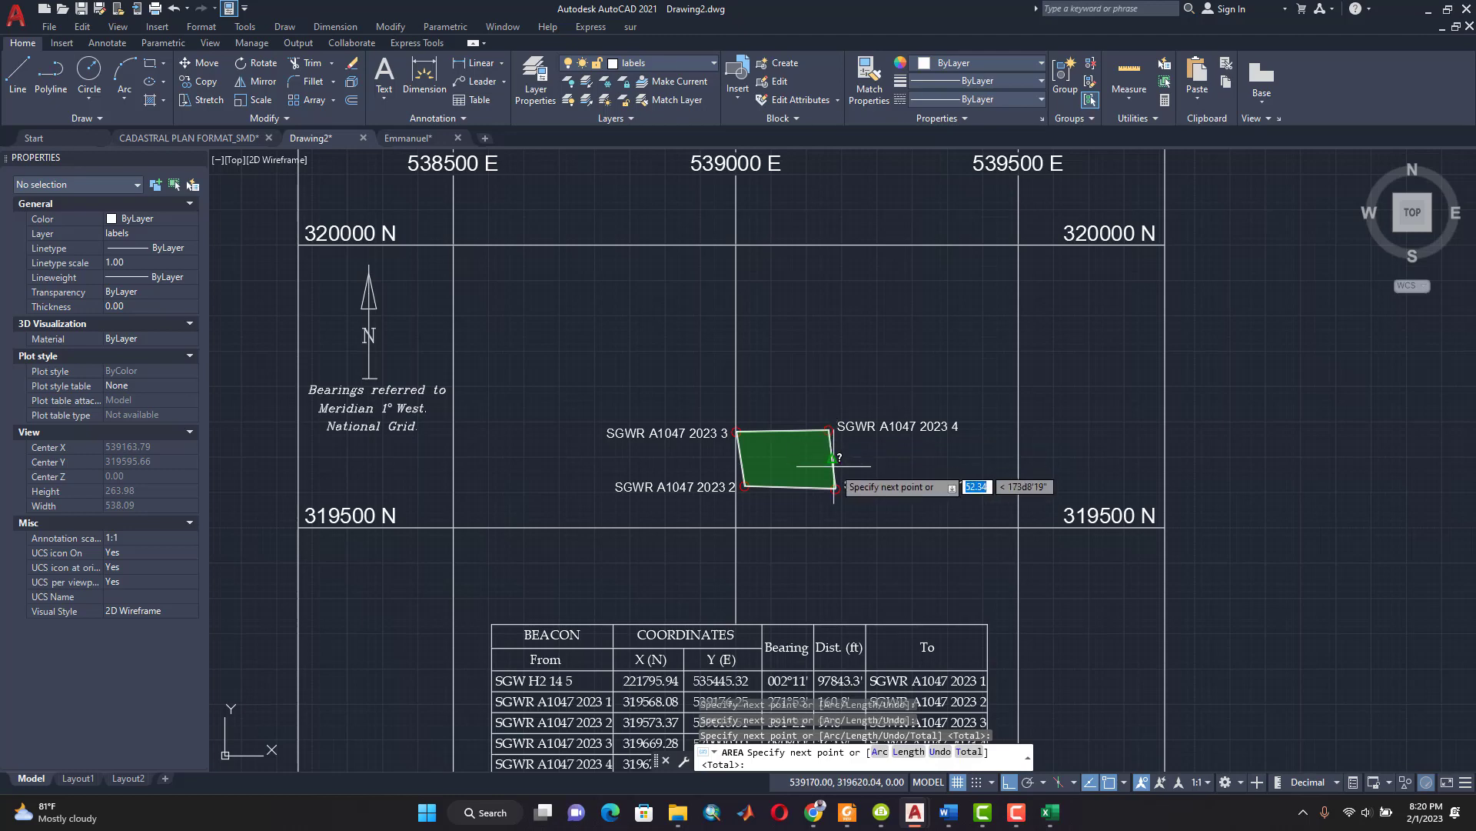
{"action": "scroll", "coordinate": [835, 495], "scroll_direction": "up", "scroll_amount": 2}
{"action": "scroll", "coordinate": [837, 486], "scroll_direction": "up", "scroll_amount": 6}
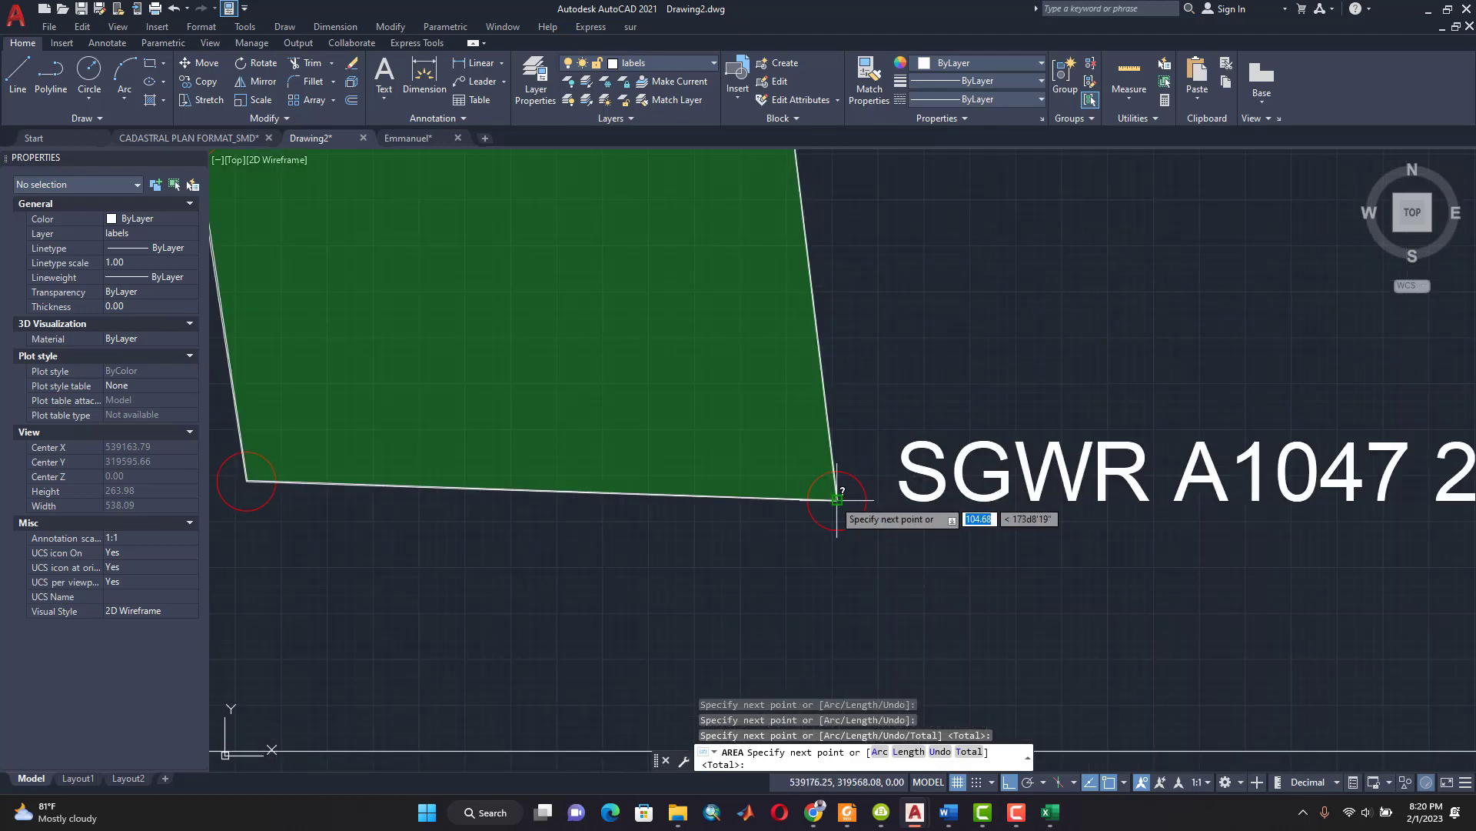
{"action": "left_click", "coordinate": [836, 500]}
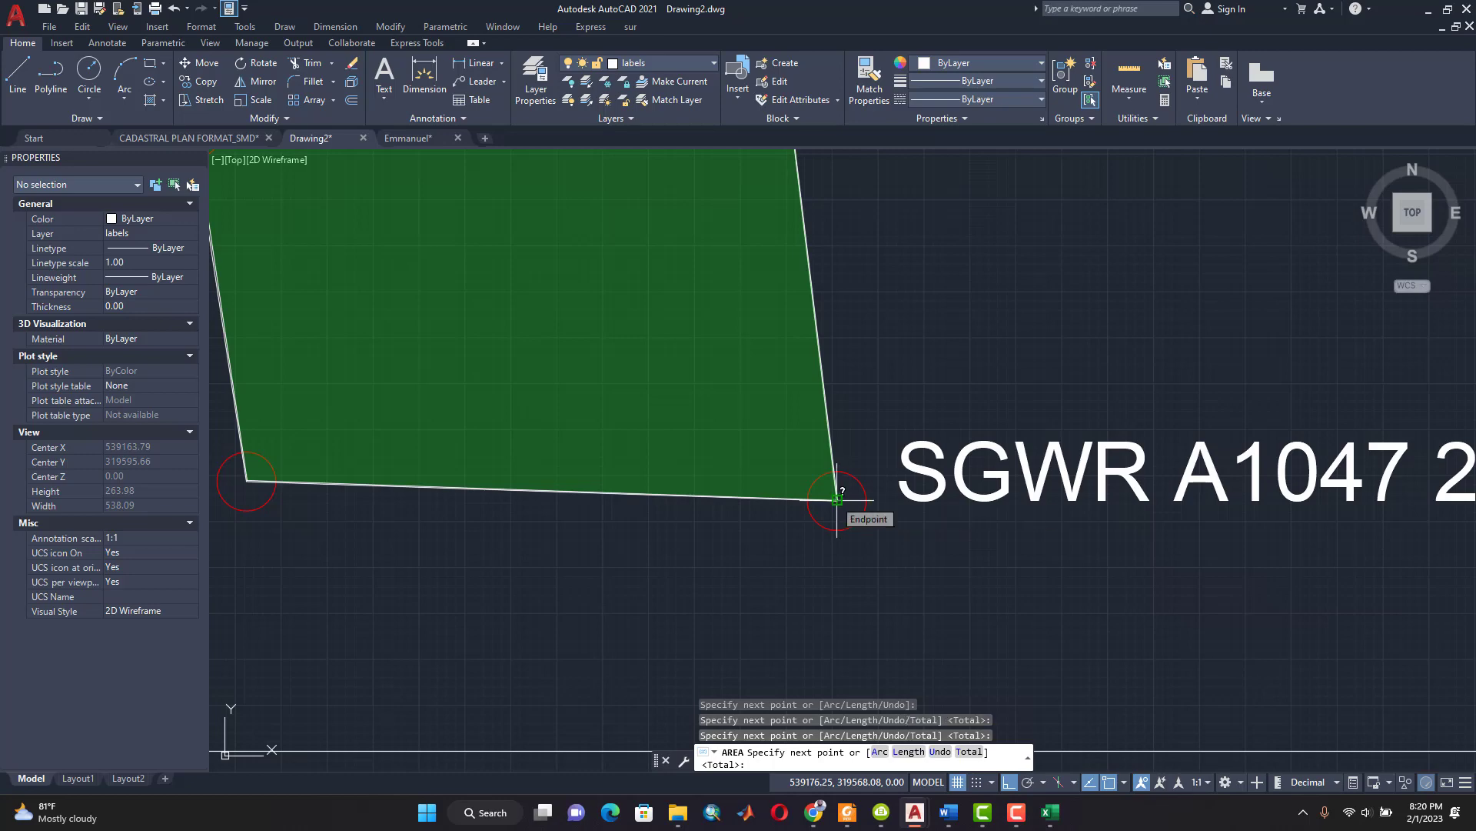
{"action": "key", "text": "Return"}
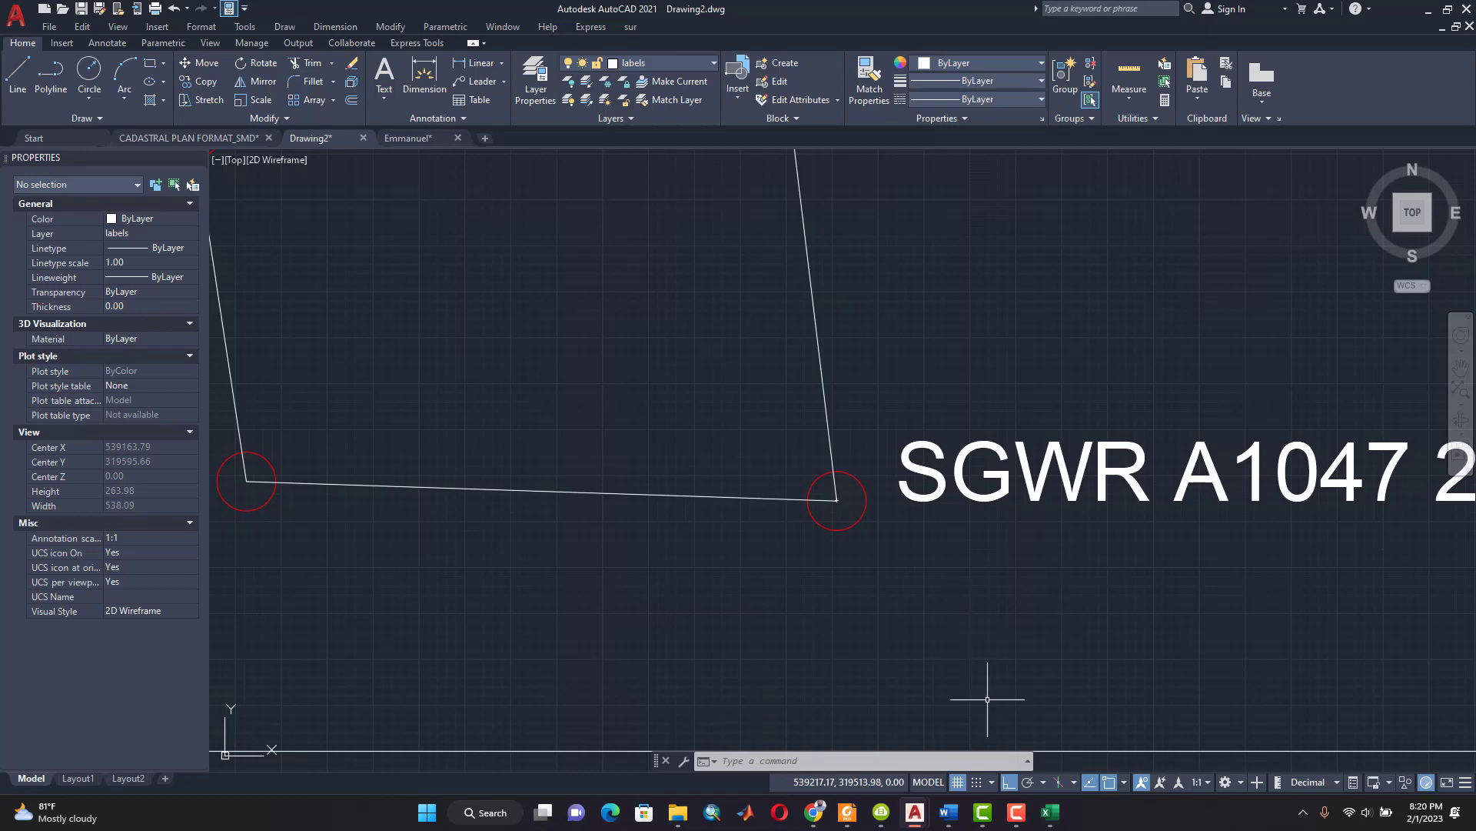
Step: Open the Windows Calculator in its area converter mode with square feet as the input unit
{"action": "left_click", "coordinate": [481, 812]}
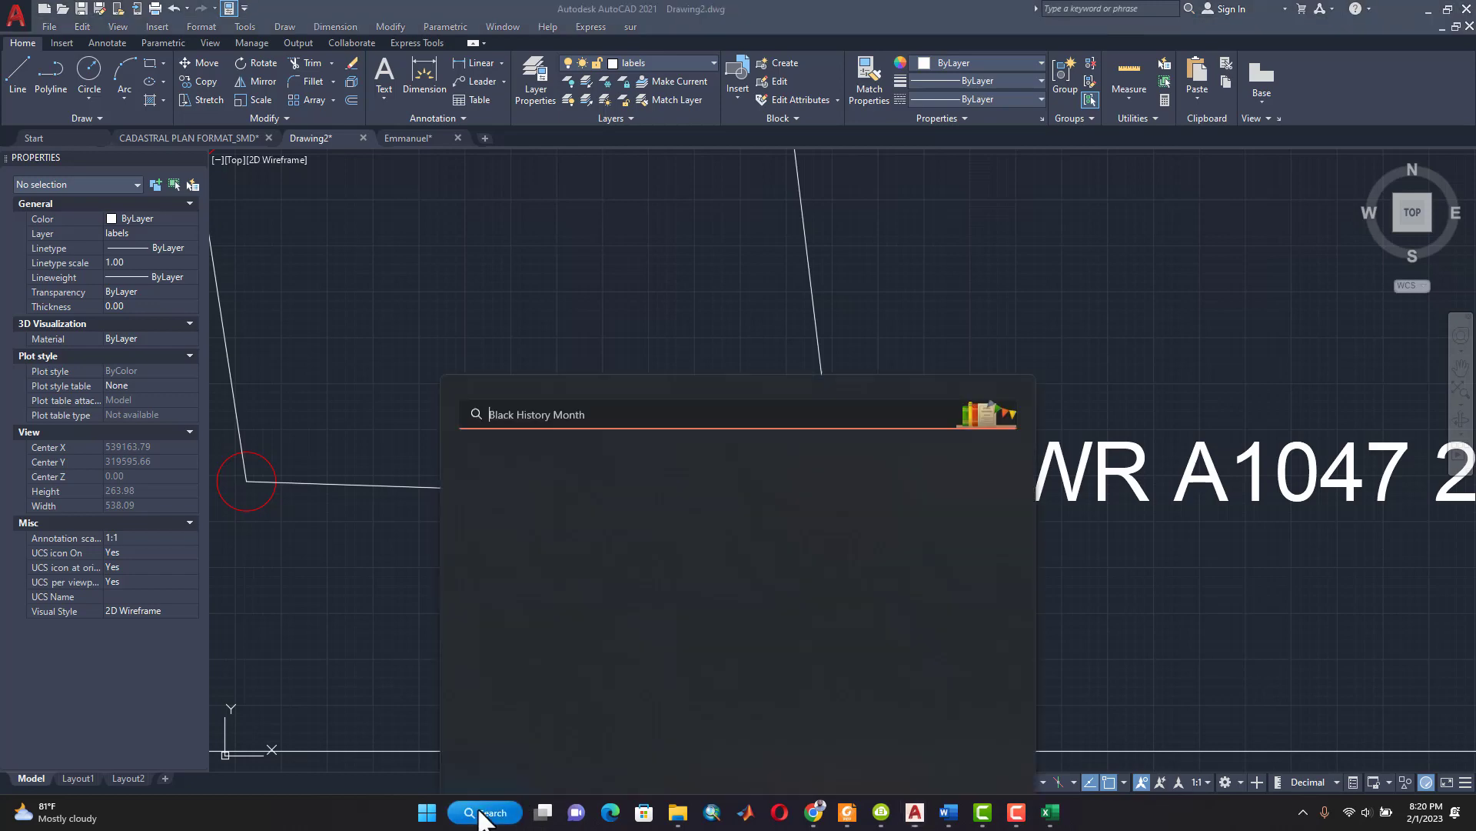
{"action": "type", "text": "c"}
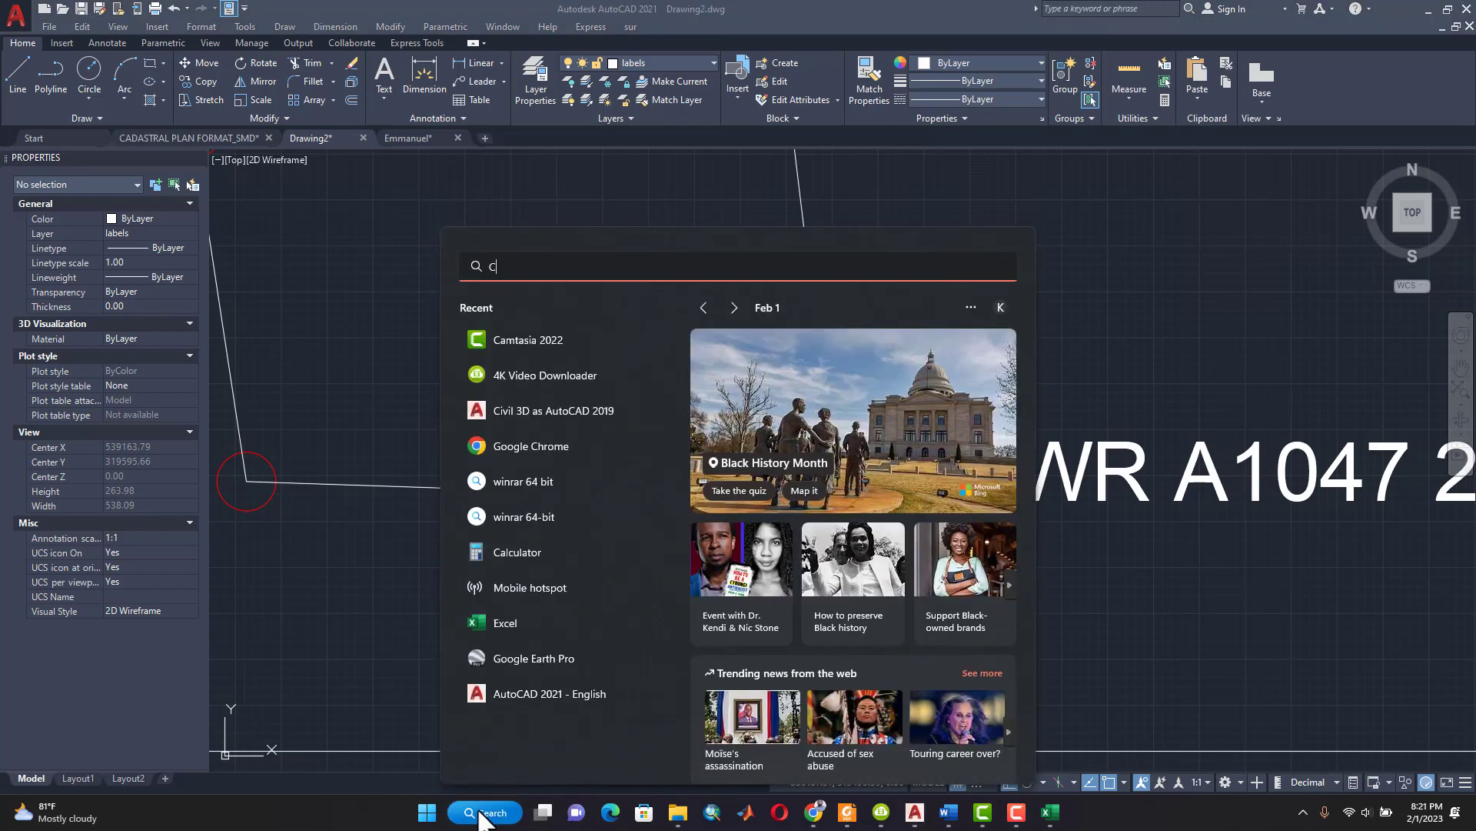
{"action": "type", "text": "A"}
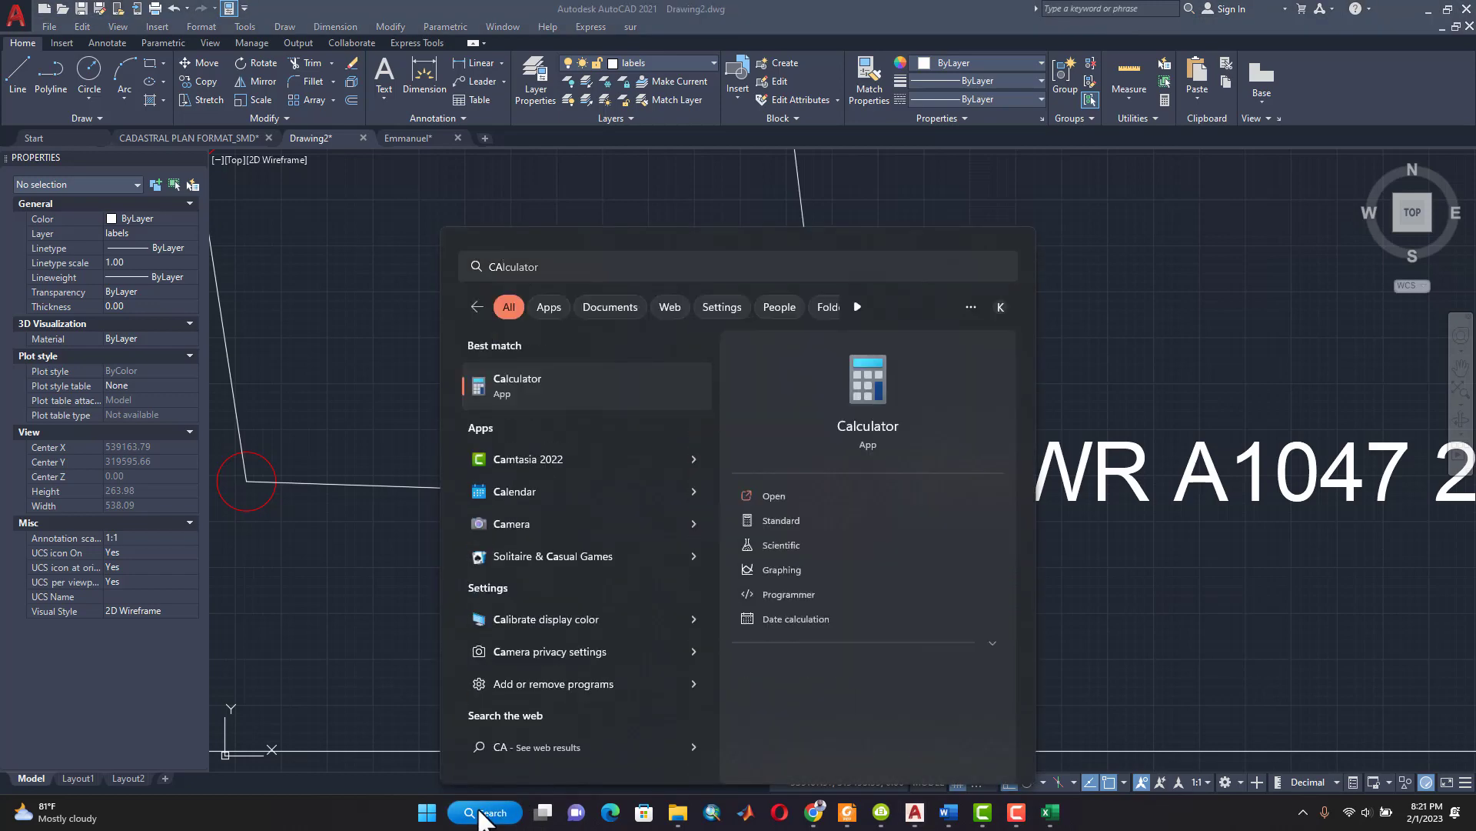
{"action": "key", "text": "Return"}
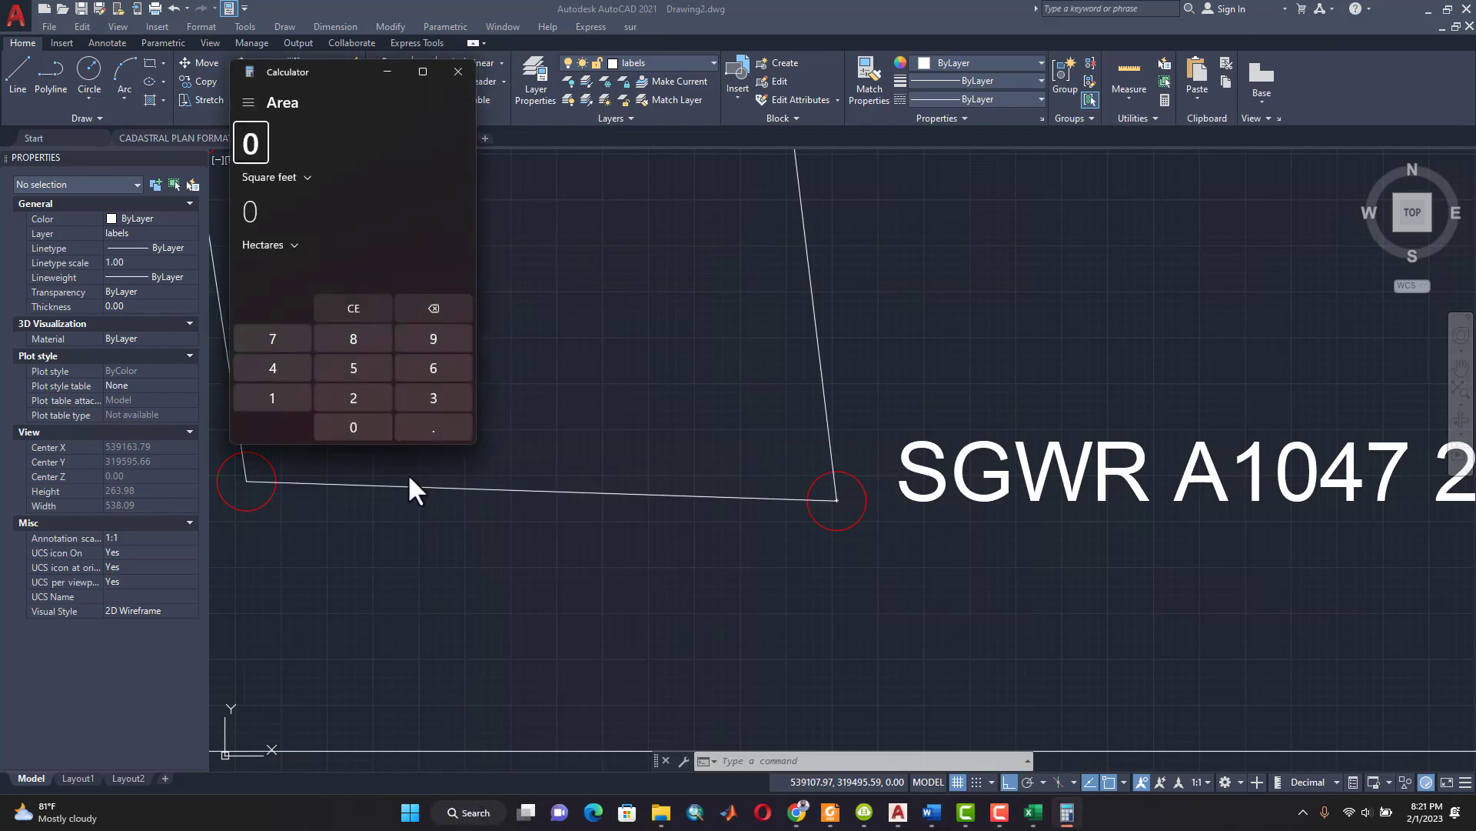
{"action": "left_click", "coordinate": [244, 100]}
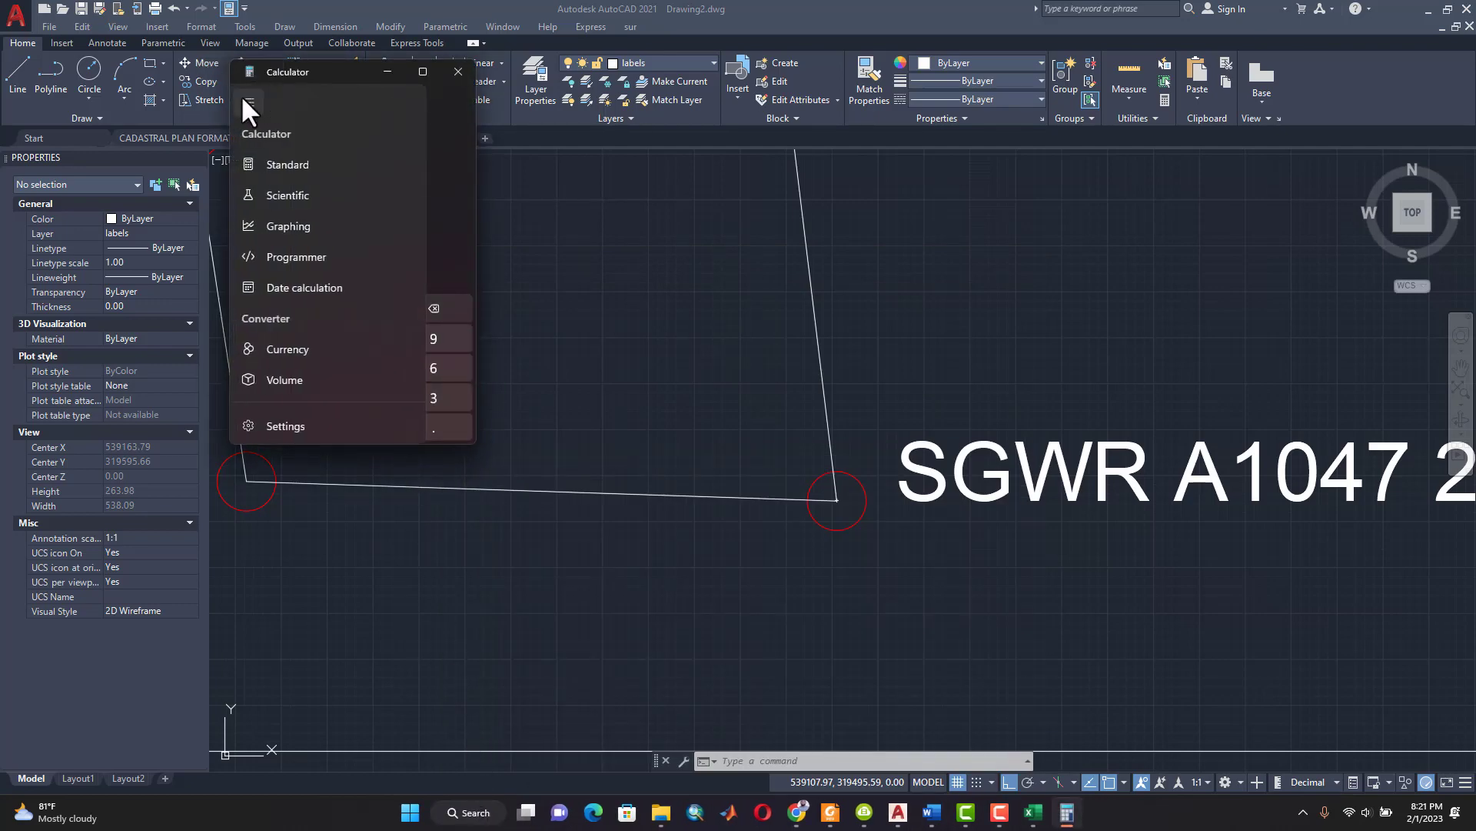
{"action": "scroll", "coordinate": [289, 307], "scroll_direction": "down", "scroll_amount": 5}
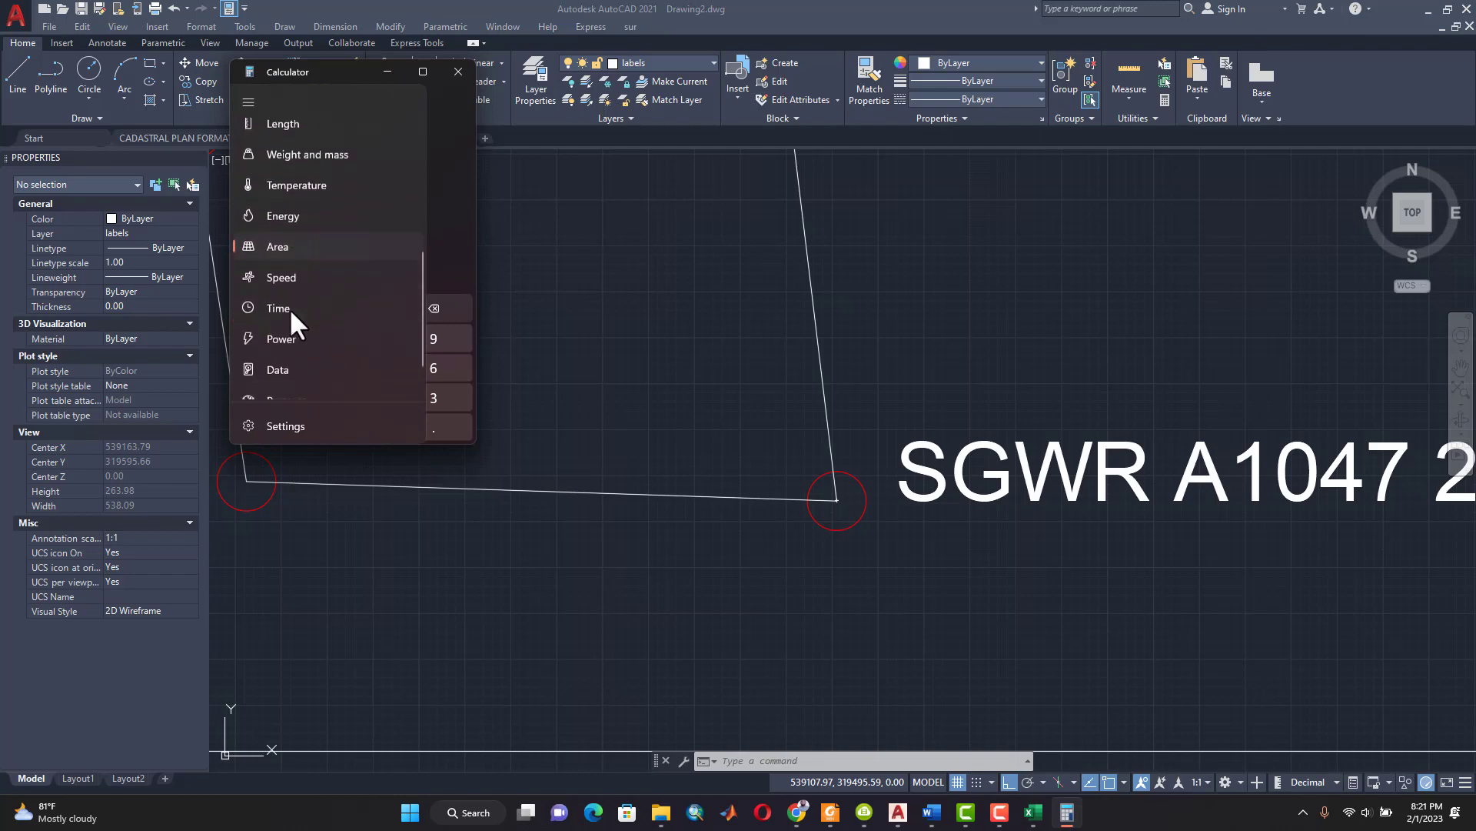
{"action": "left_click", "coordinate": [298, 245]}
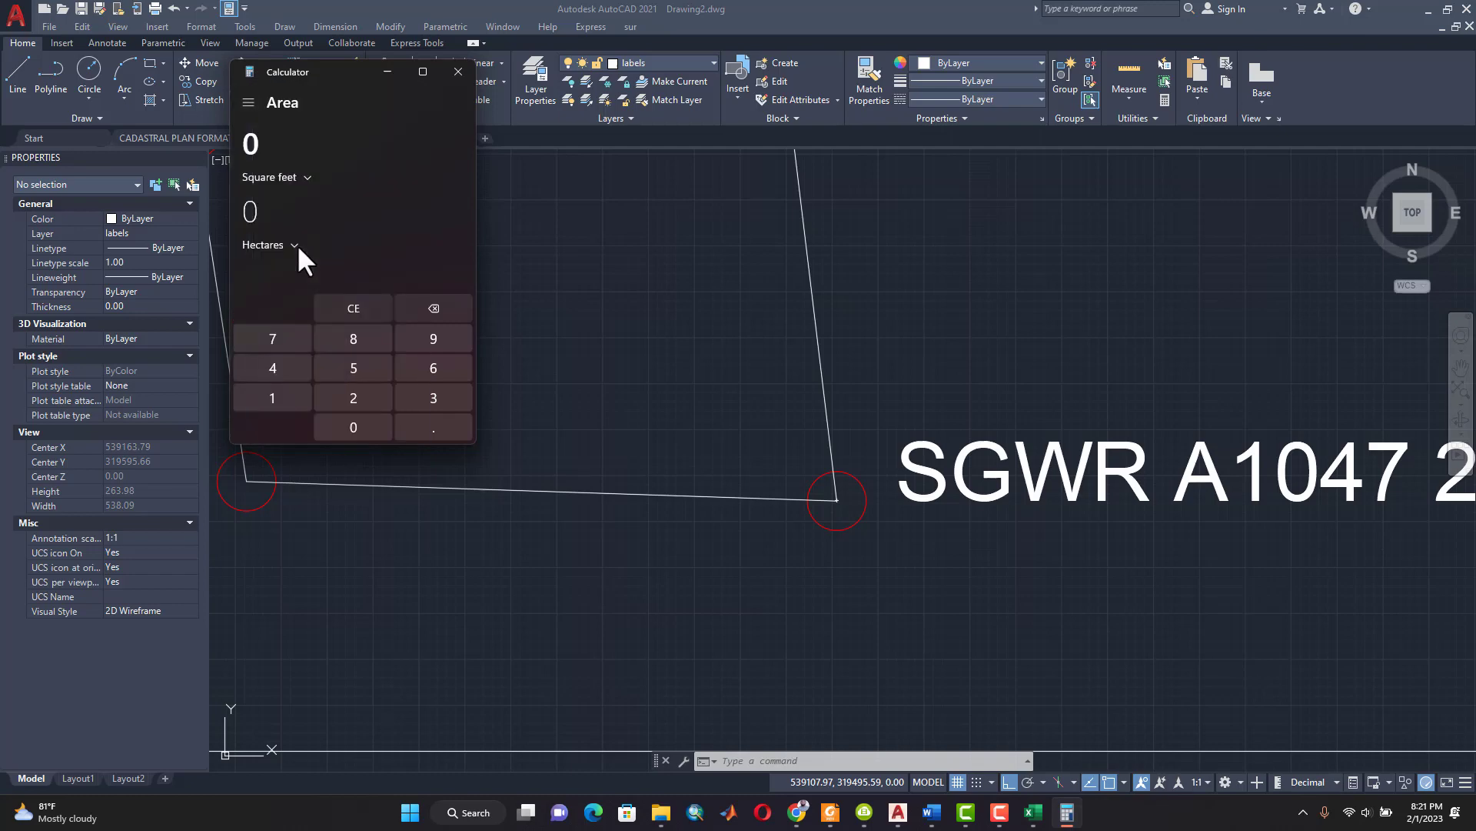
{"action": "left_click", "coordinate": [308, 183]}
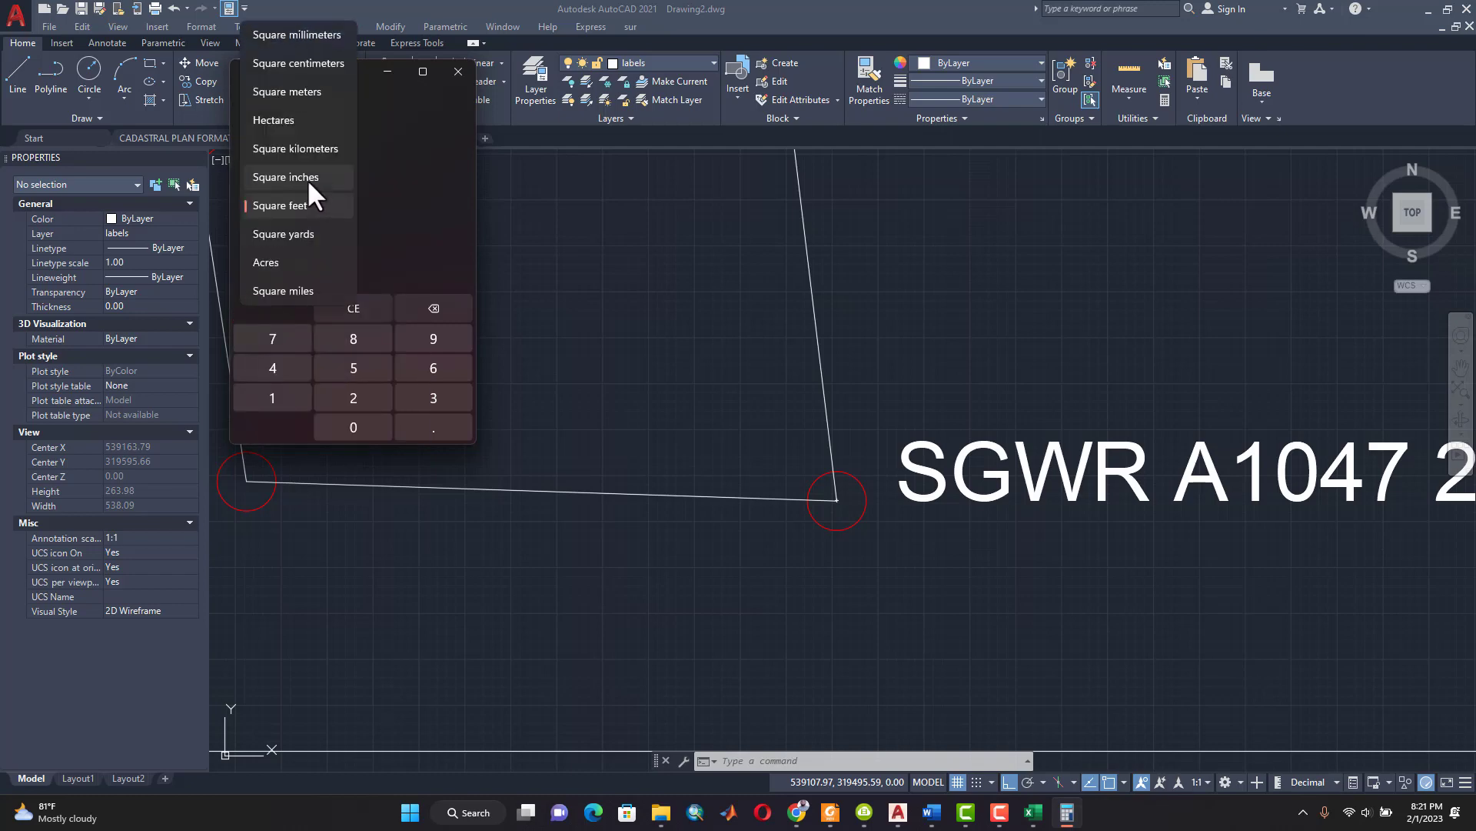
{"action": "left_click", "coordinate": [302, 205]}
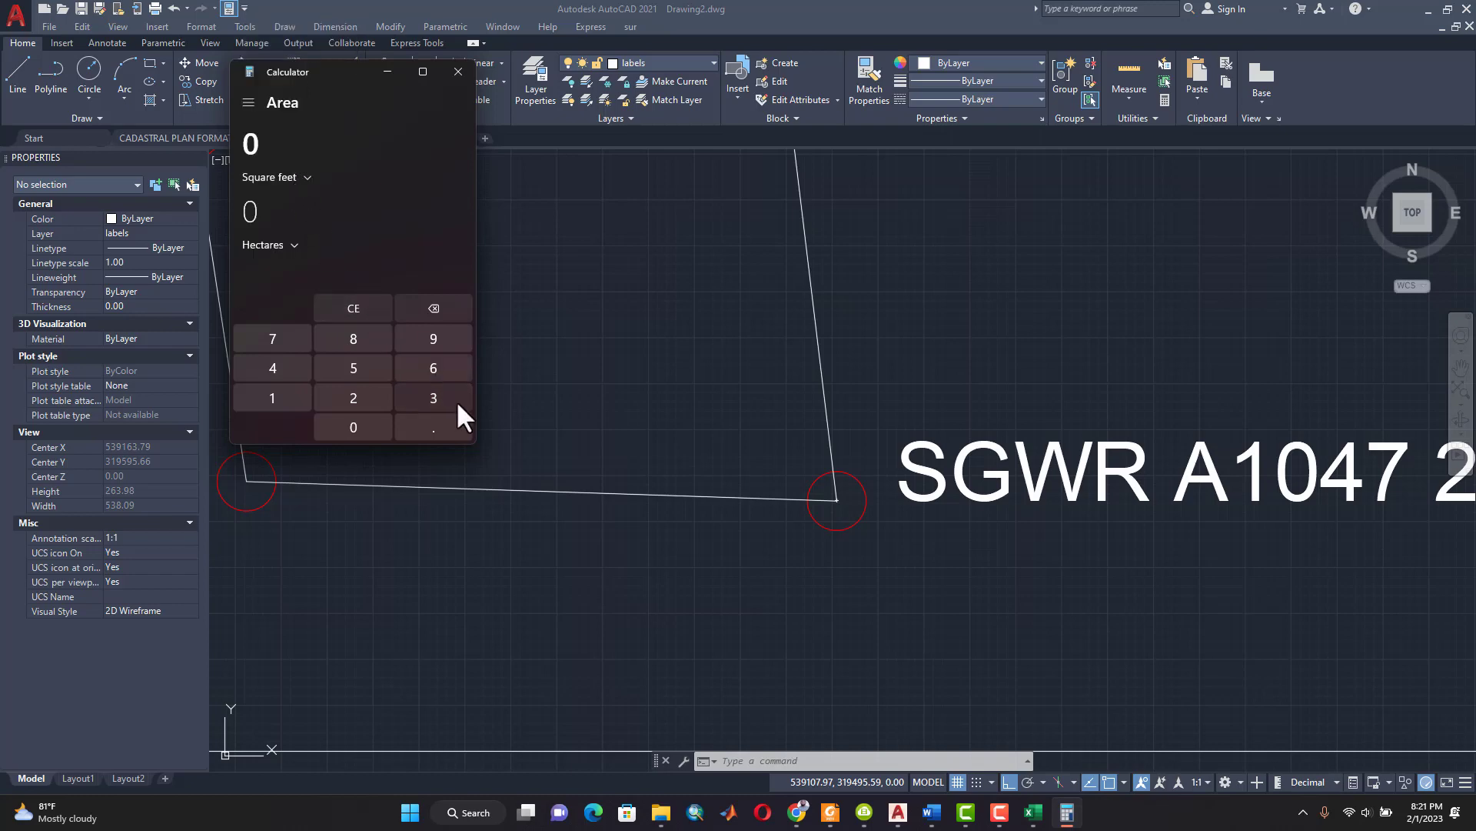
Step: Convert 16,146.94 square feet to acres and to hectares, and close the Calculator
{"action": "left_click", "coordinate": [272, 396]}
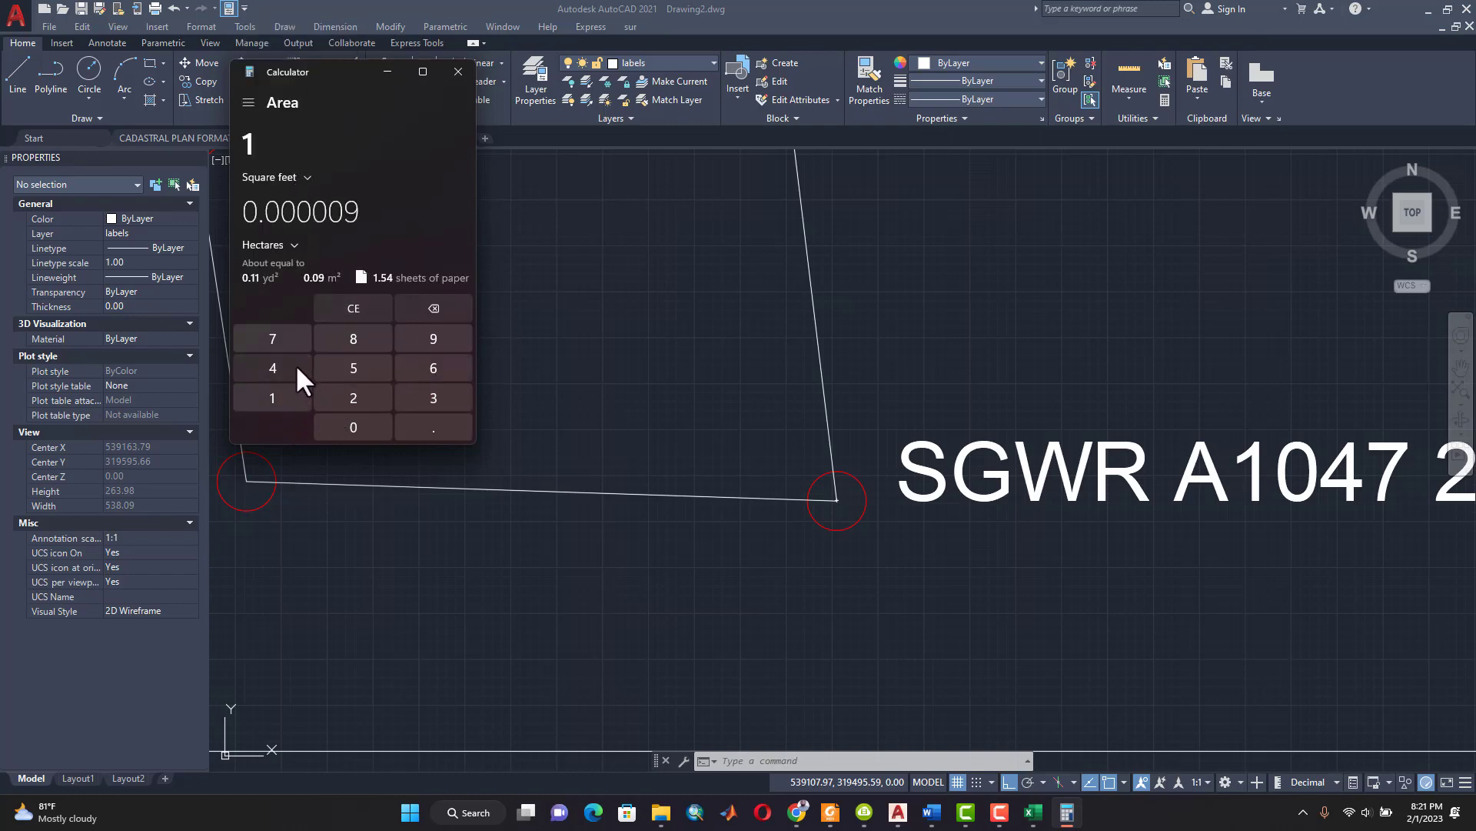
{"action": "left_click", "coordinate": [428, 363]}
{"action": "left_click", "coordinate": [296, 396]}
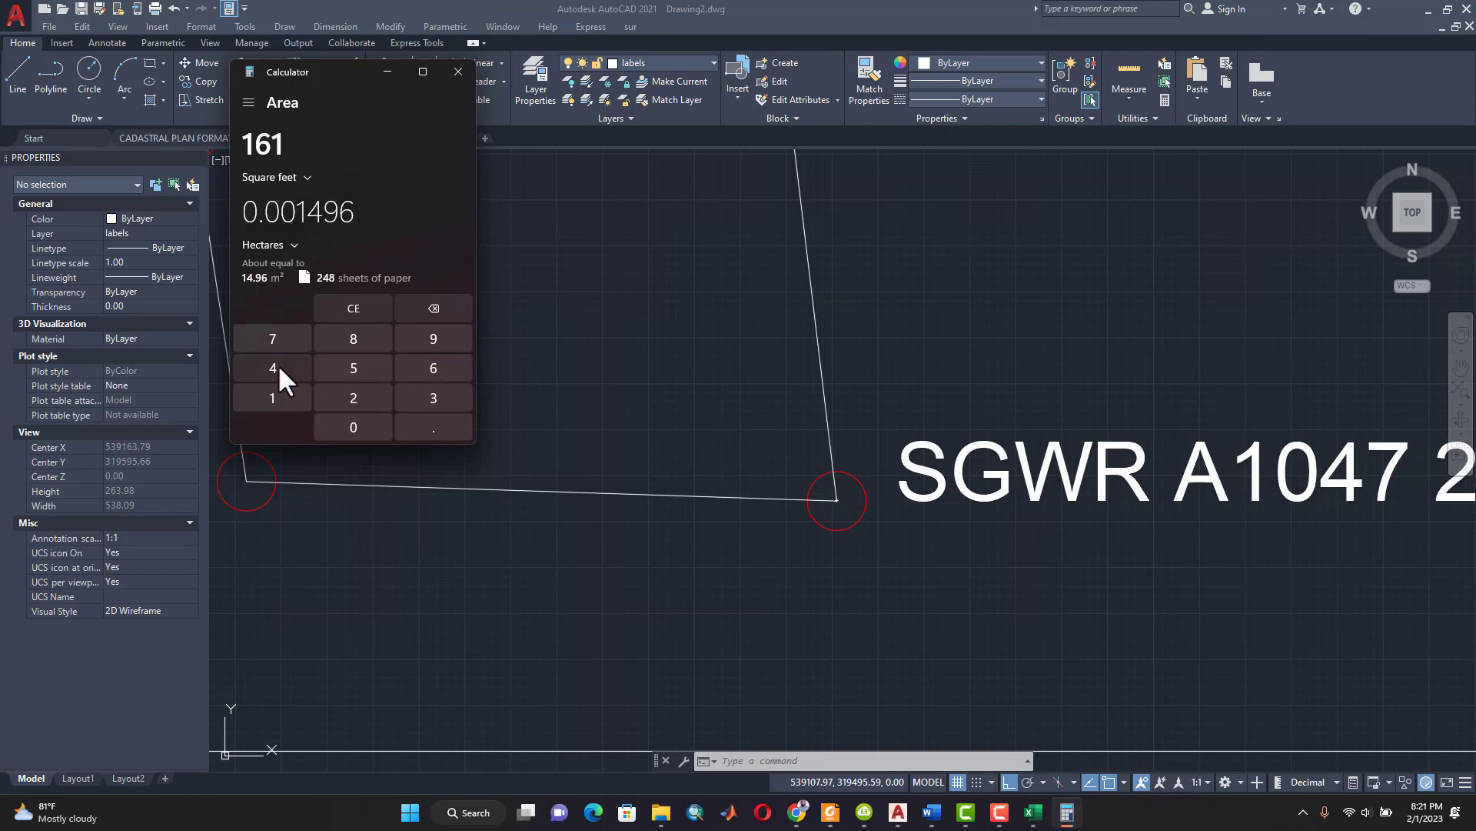
{"action": "left_click", "coordinate": [278, 366]}
{"action": "left_click", "coordinate": [427, 366]}
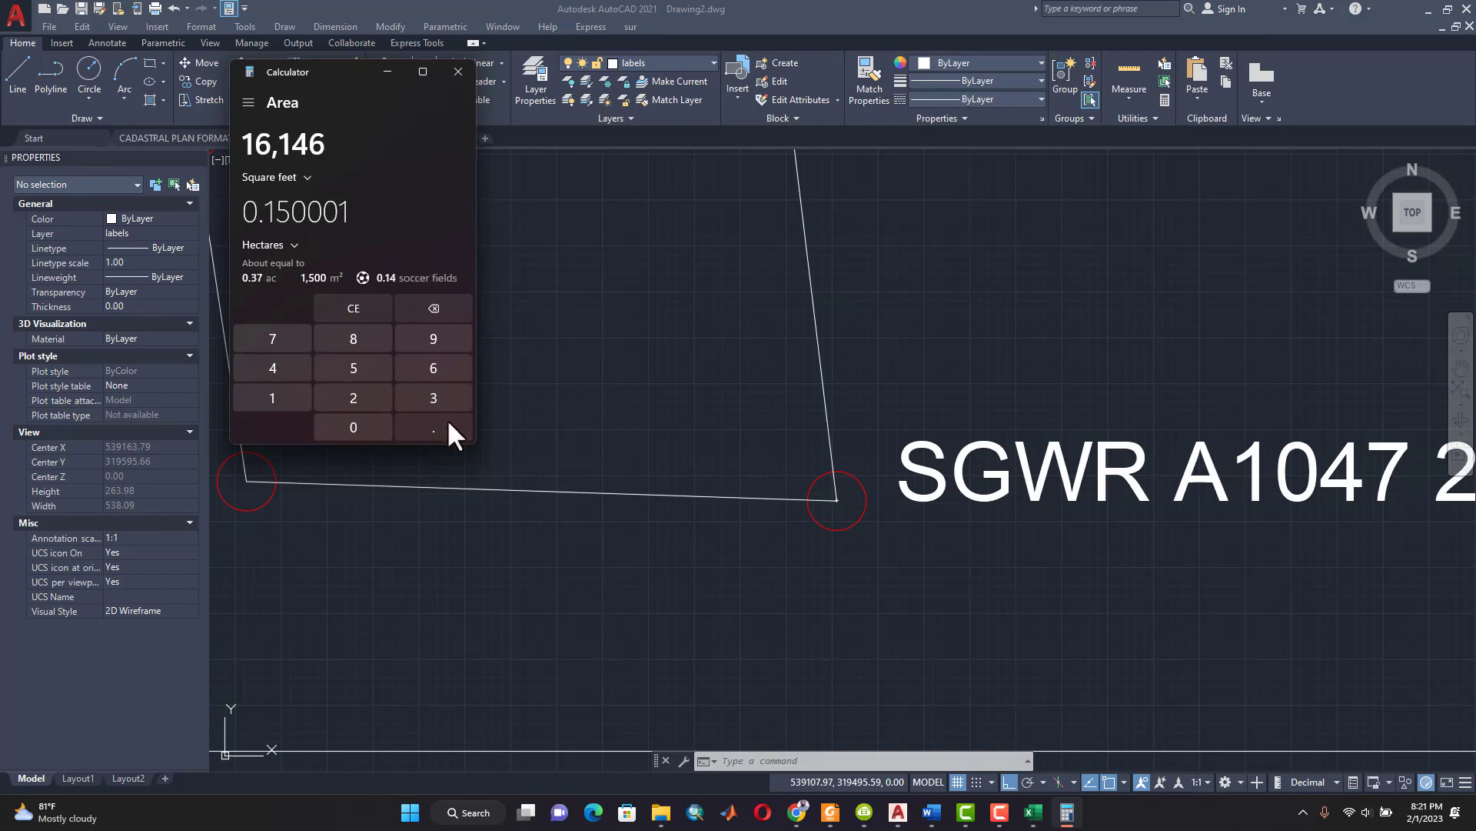
{"action": "left_click", "coordinate": [435, 336]}
{"action": "left_click", "coordinate": [264, 367]}
{"action": "left_click", "coordinate": [292, 247]}
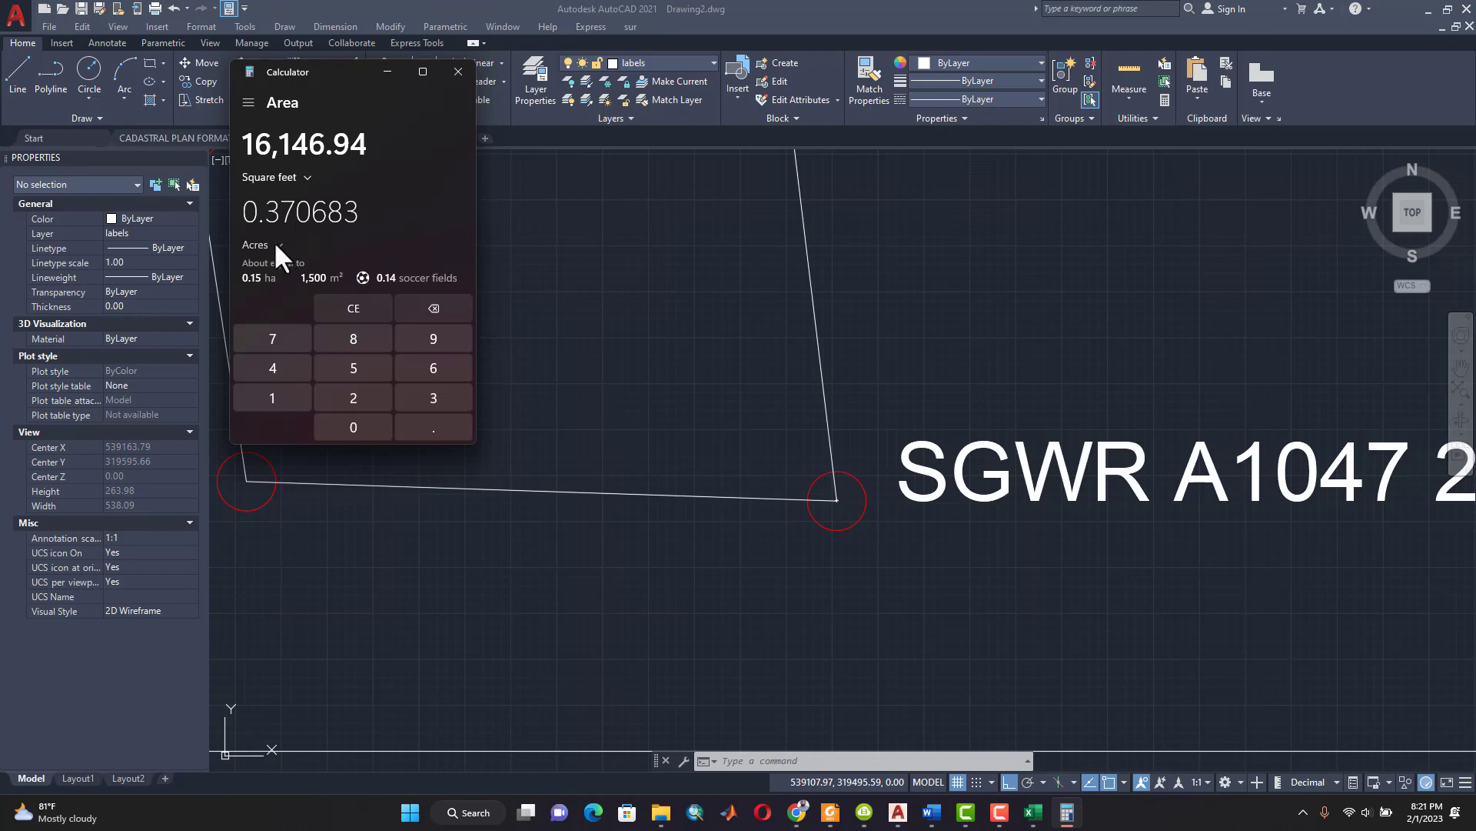
{"action": "left_click", "coordinate": [273, 243]}
{"action": "left_click", "coordinate": [298, 108]}
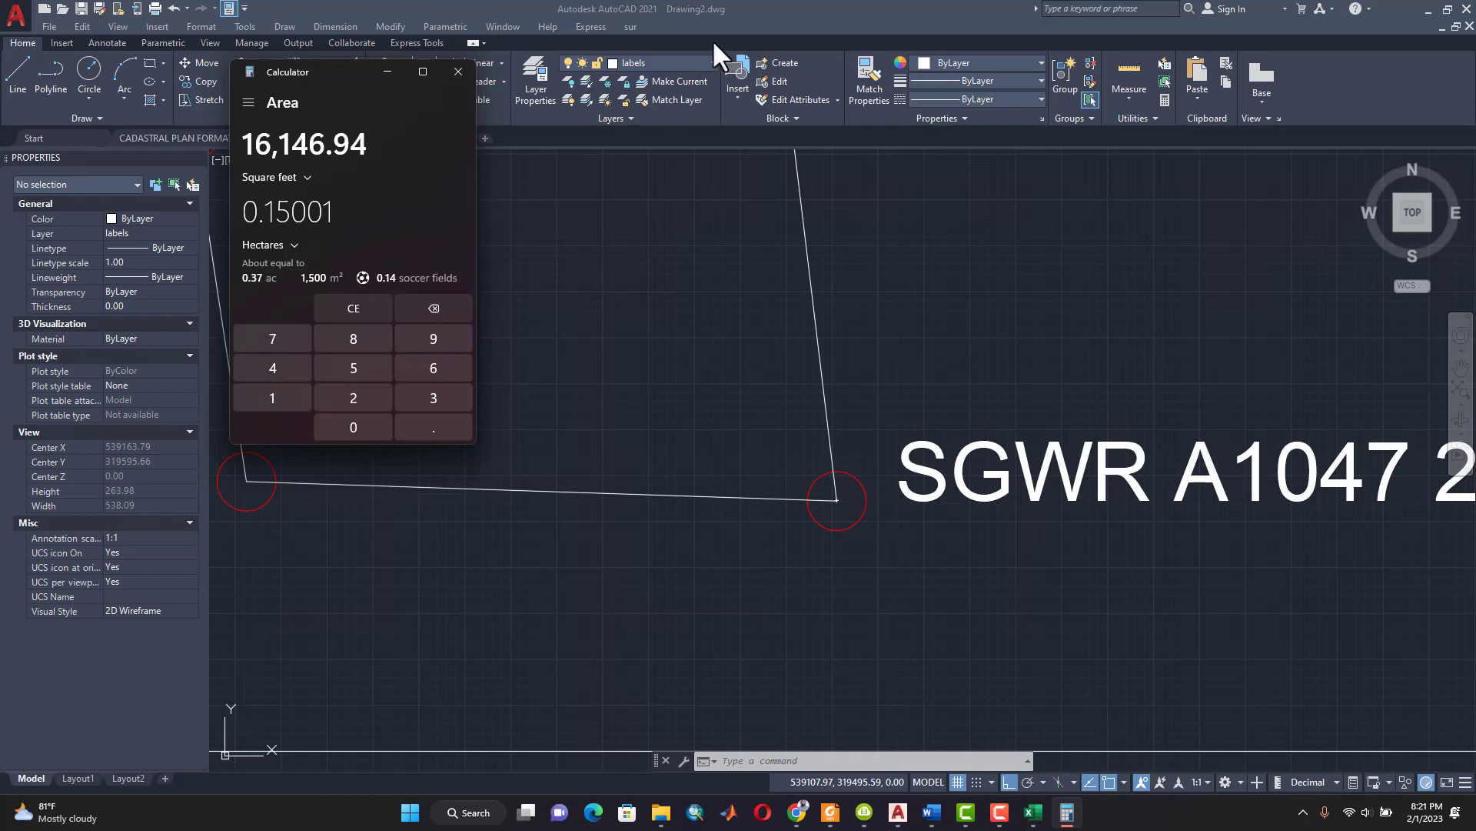
{"action": "left_click", "coordinate": [459, 71]}
Step: Edit the Area text in the plan's title block to read 0.37 Acres (0.15 Ha.)
{"action": "scroll", "coordinate": [699, 320], "scroll_direction": "down", "scroll_amount": 10}
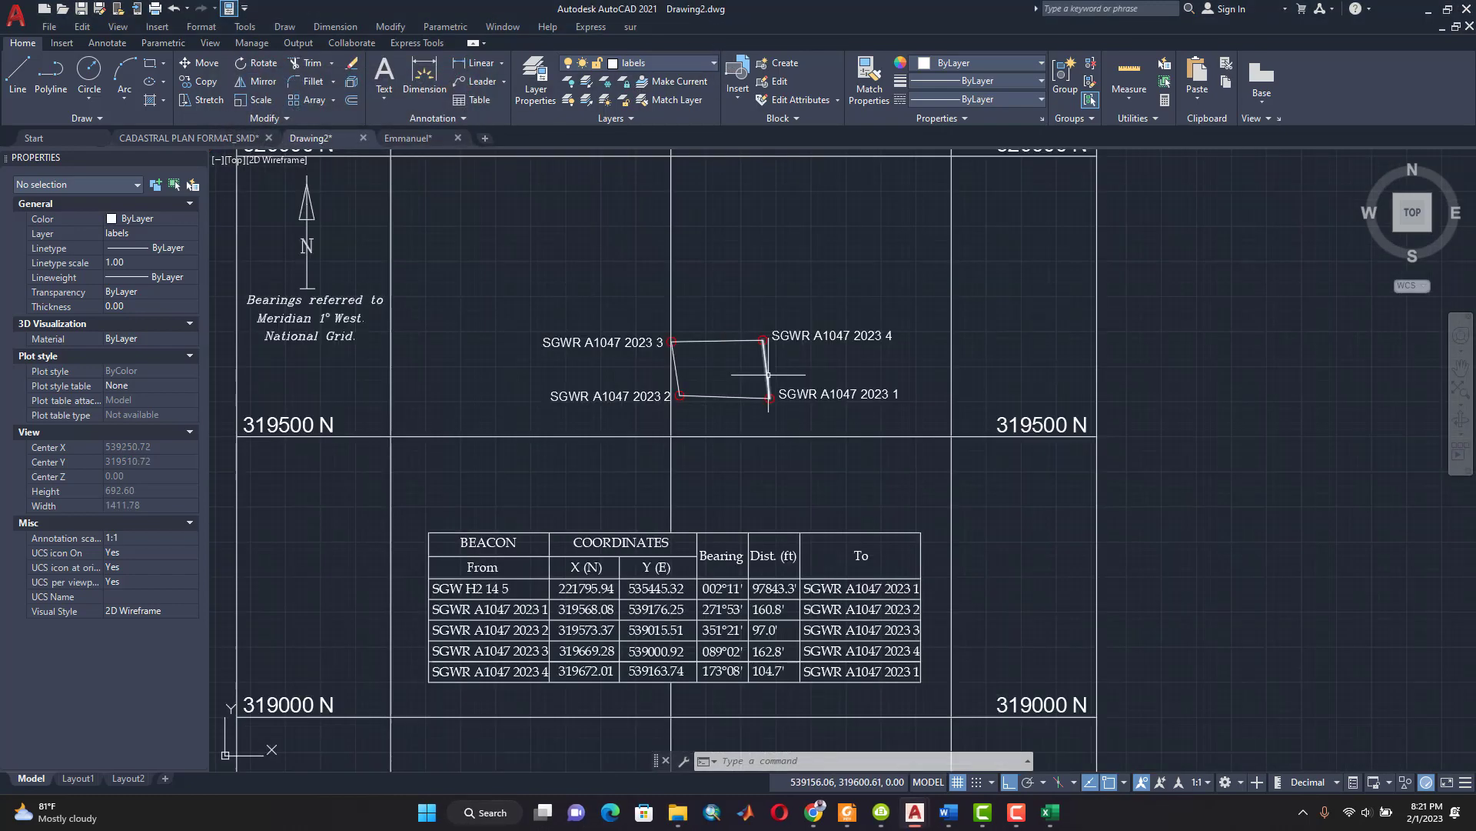
{"action": "scroll", "coordinate": [792, 354], "scroll_direction": "down", "scroll_amount": 2}
{"action": "scroll", "coordinate": [777, 343], "scroll_direction": "up", "scroll_amount": 8}
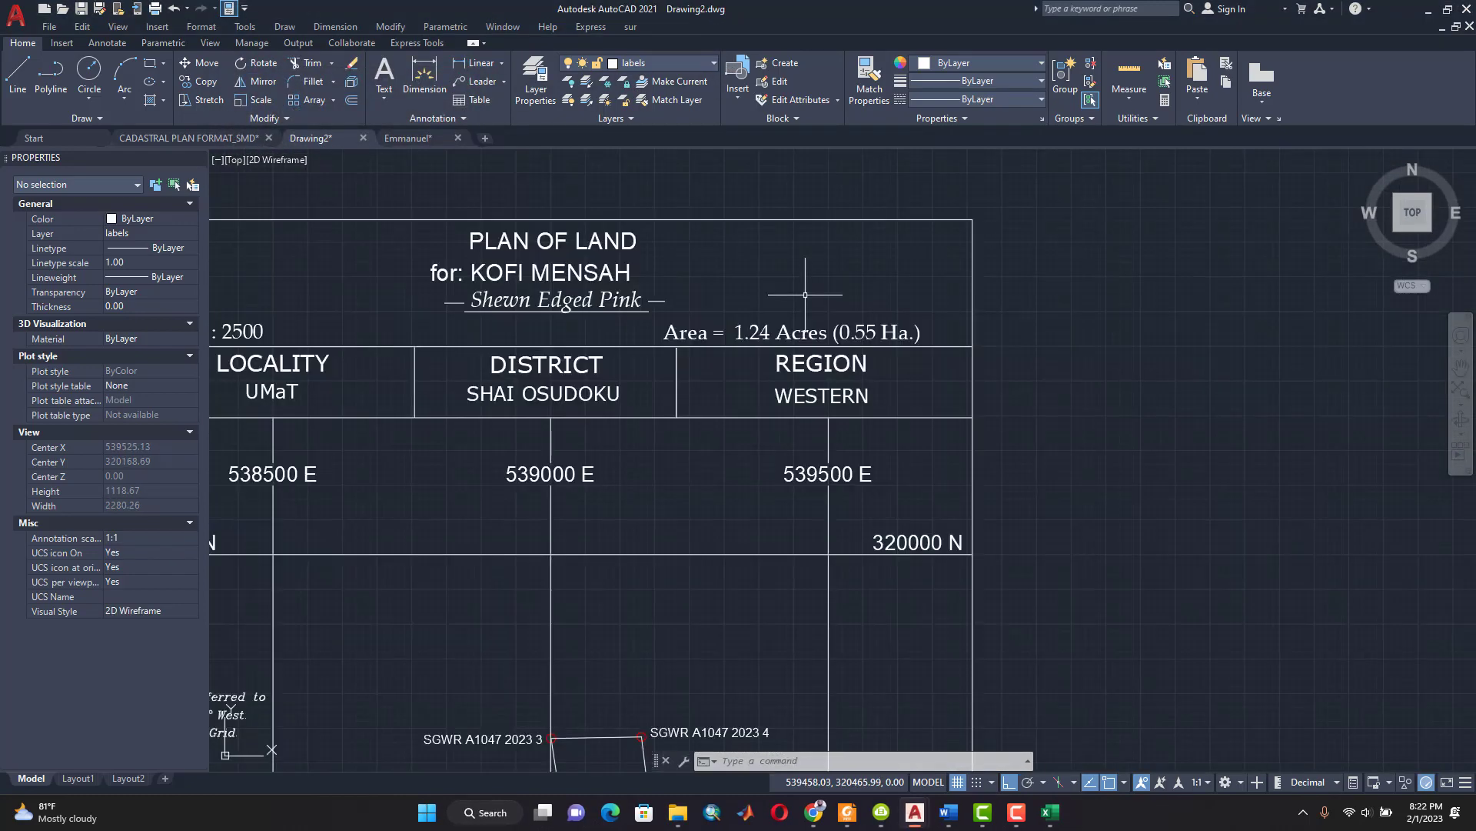
{"action": "left_click", "coordinate": [762, 330]}
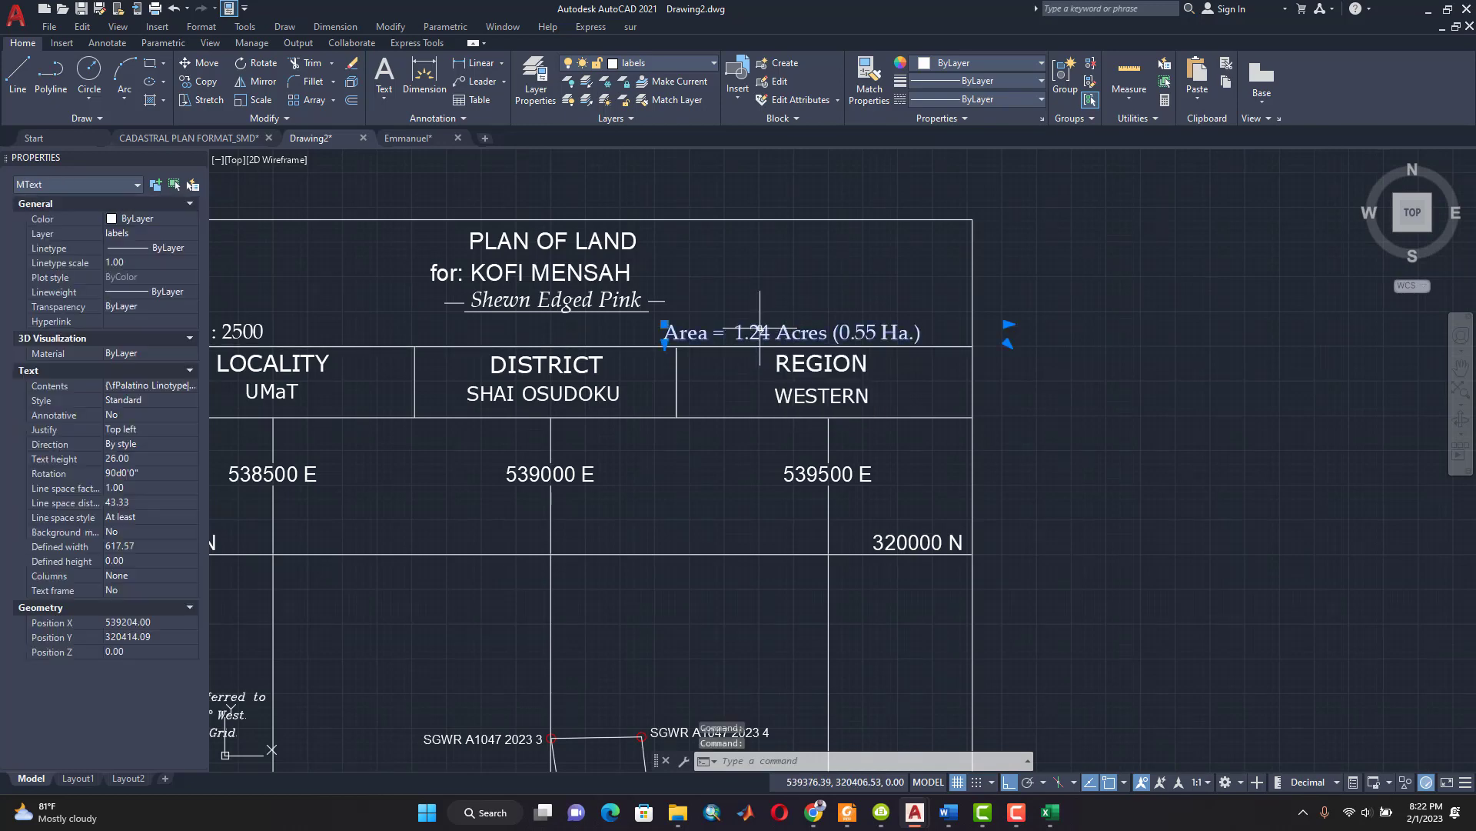
{"action": "key", "text": "Escape"}
{"action": "double_click", "coordinate": [762, 331]}
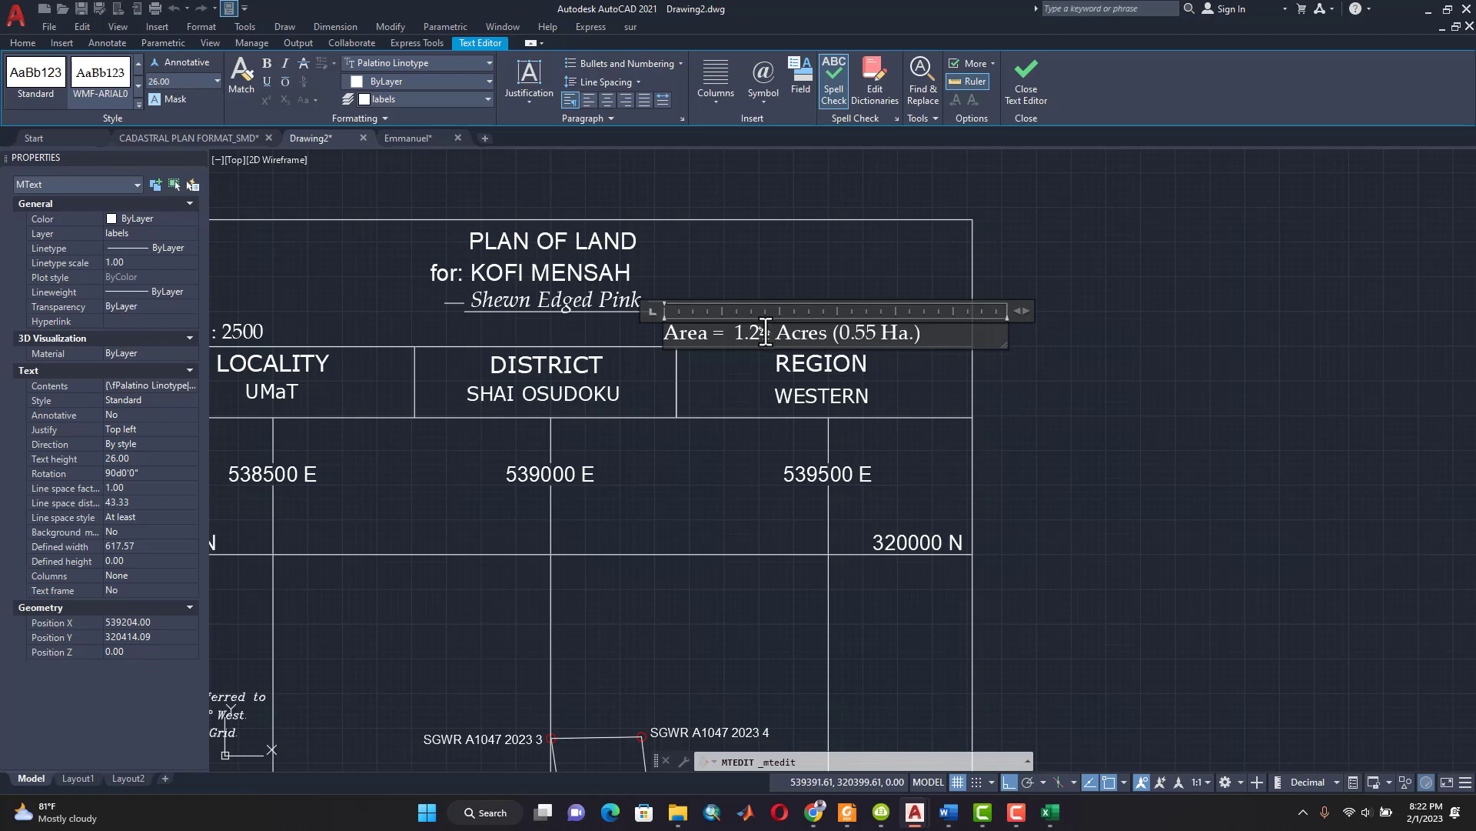
{"action": "key", "text": "BackSpace"}
{"action": "key", "text": "BackSpace"}
{"action": "key", "text": "BackSpace"}
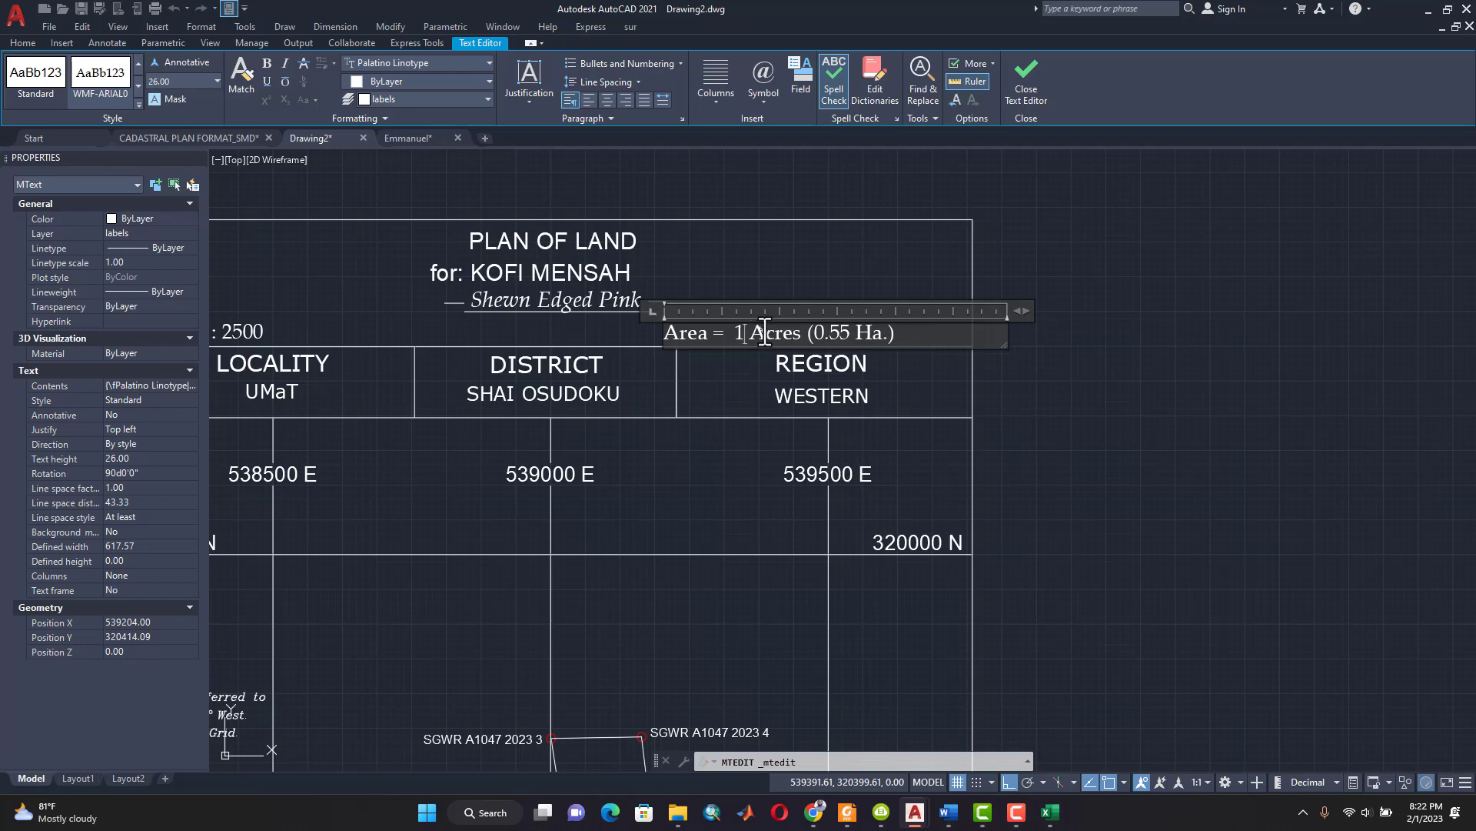
{"action": "key", "text": "BackSpace"}
{"action": "type", "text": "0."}
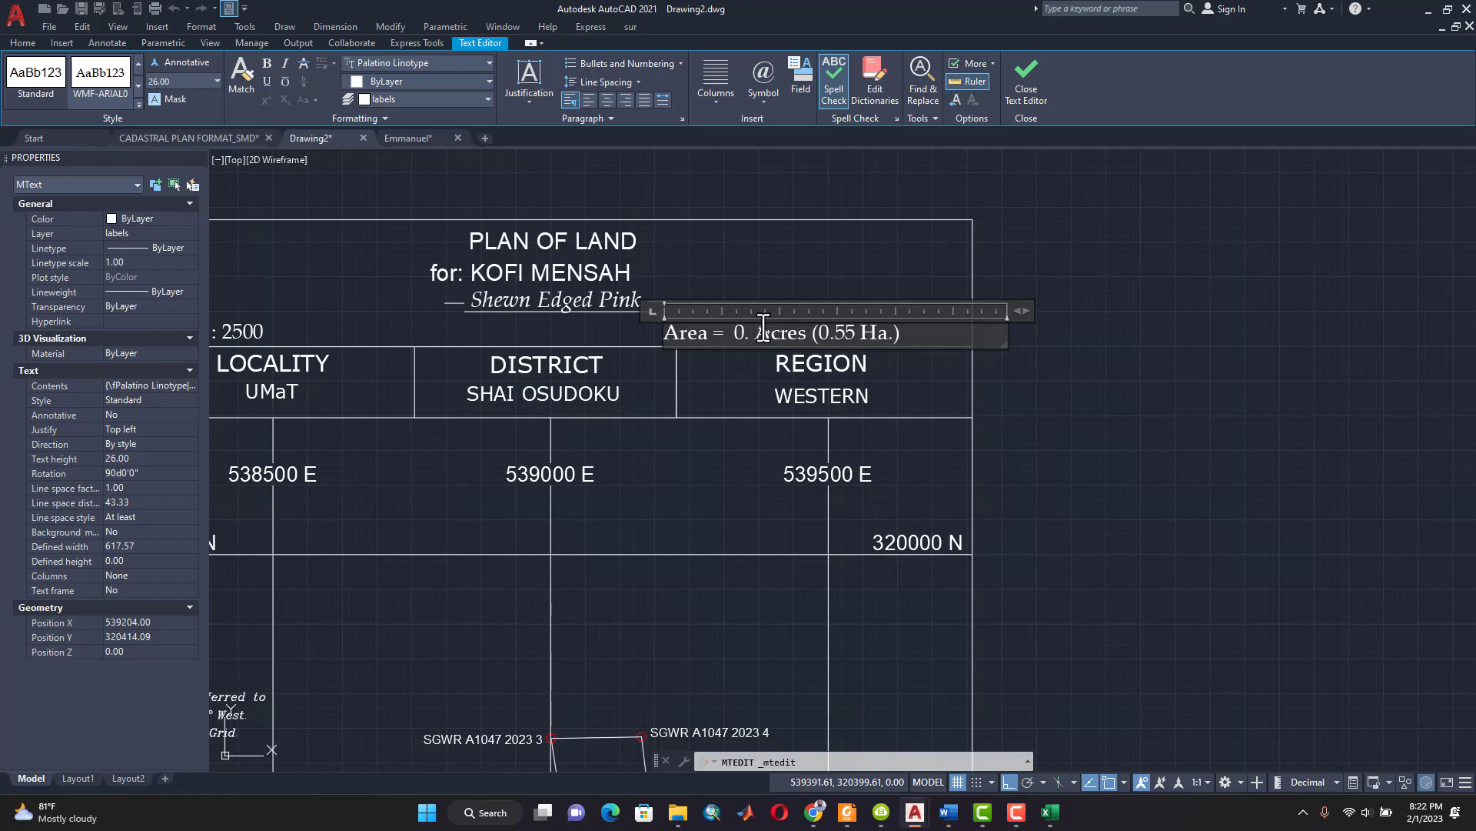
{"action": "type", "text": "15"}
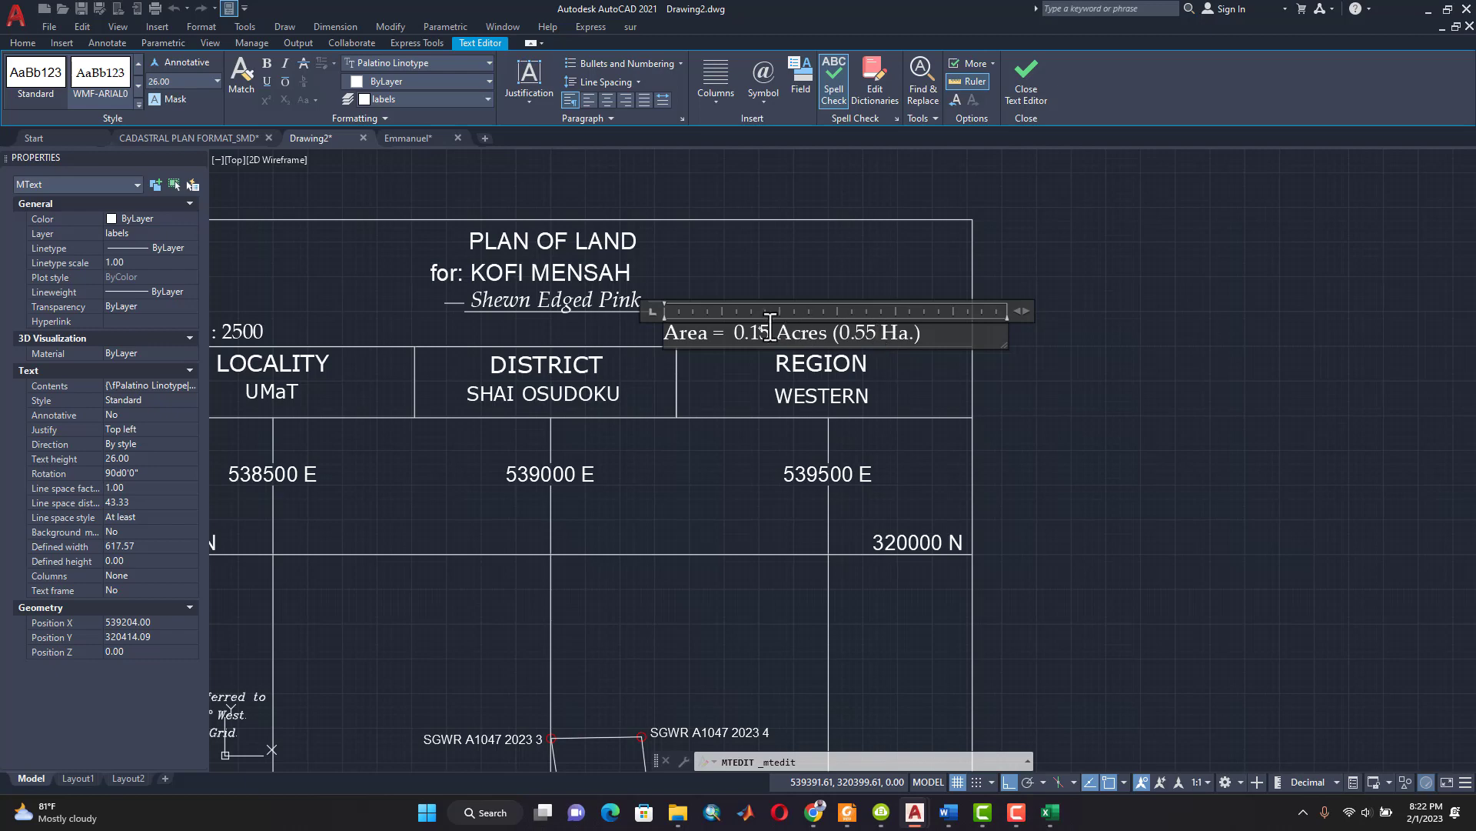
{"action": "key", "text": "BackSpace"}
{"action": "key", "text": "BackSpace"}
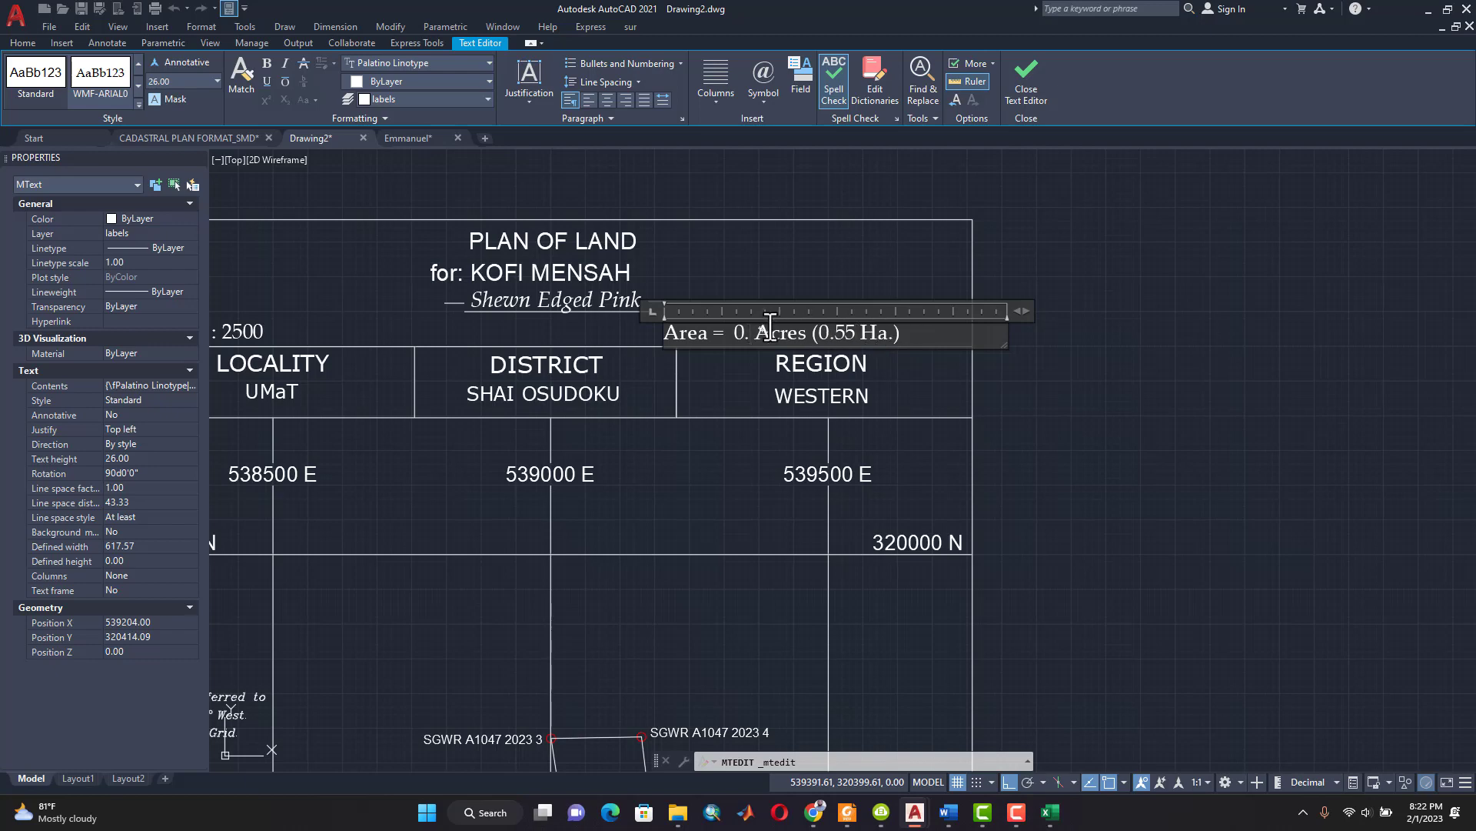
{"action": "type", "text": "37"}
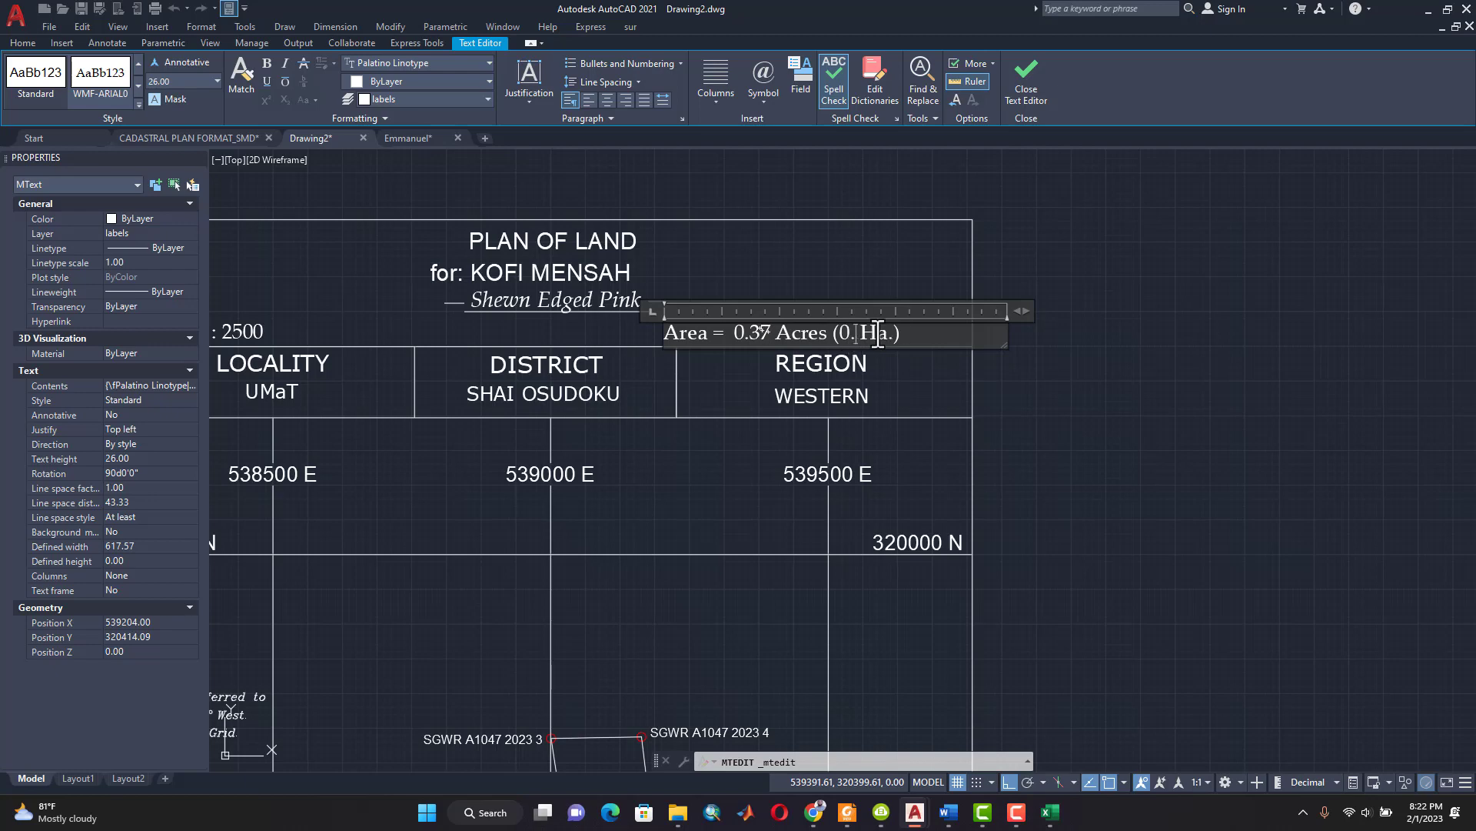
{"action": "left_click", "coordinate": [919, 398]}
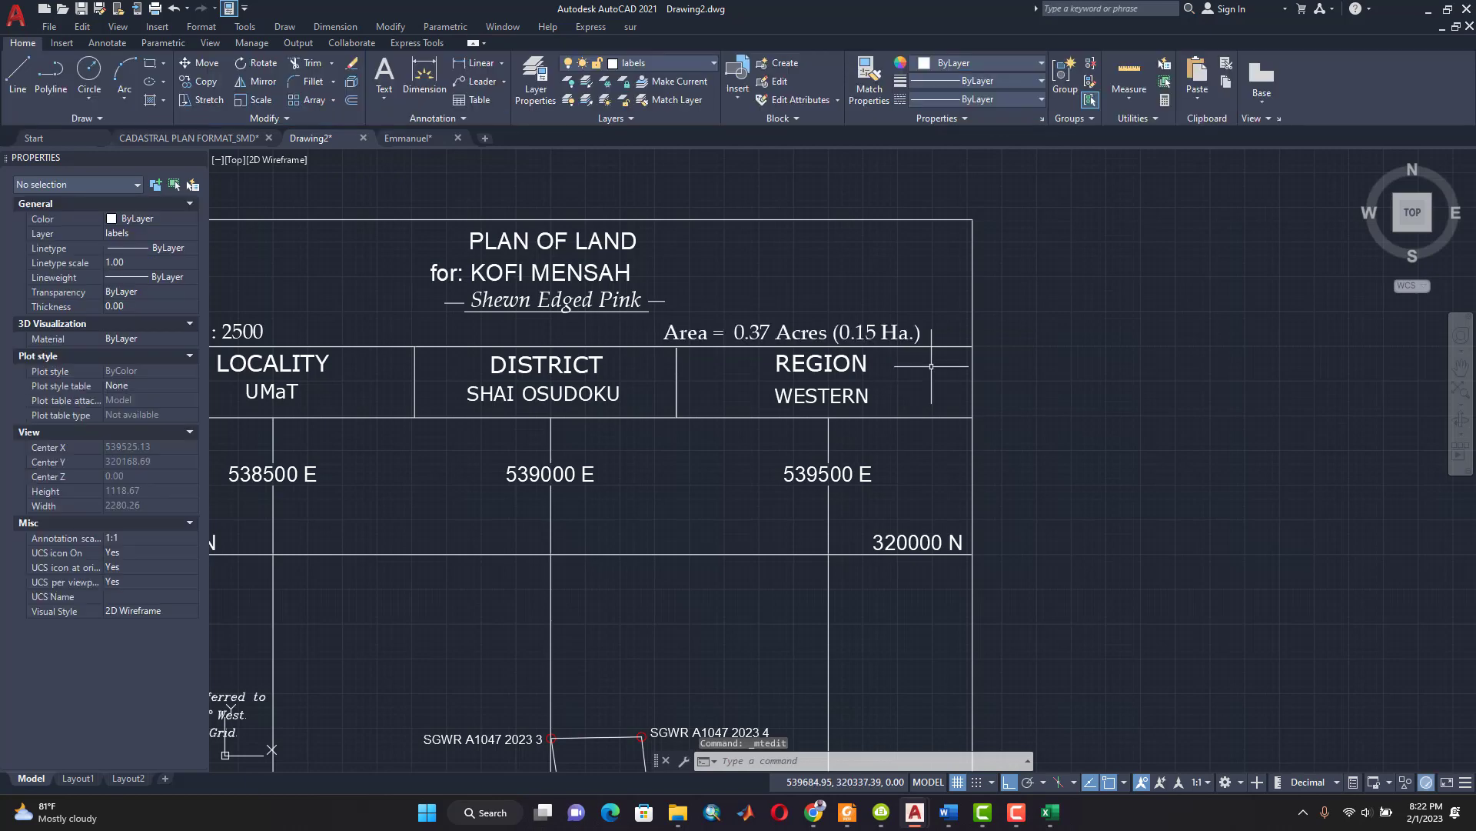
{"action": "scroll", "coordinate": [923, 384], "scroll_direction": "down", "scroll_amount": 4}
{"action": "scroll", "coordinate": [867, 368], "scroll_direction": "down", "scroll_amount": 4}
{"action": "scroll", "coordinate": [811, 442], "scroll_direction": "up", "scroll_amount": 4}
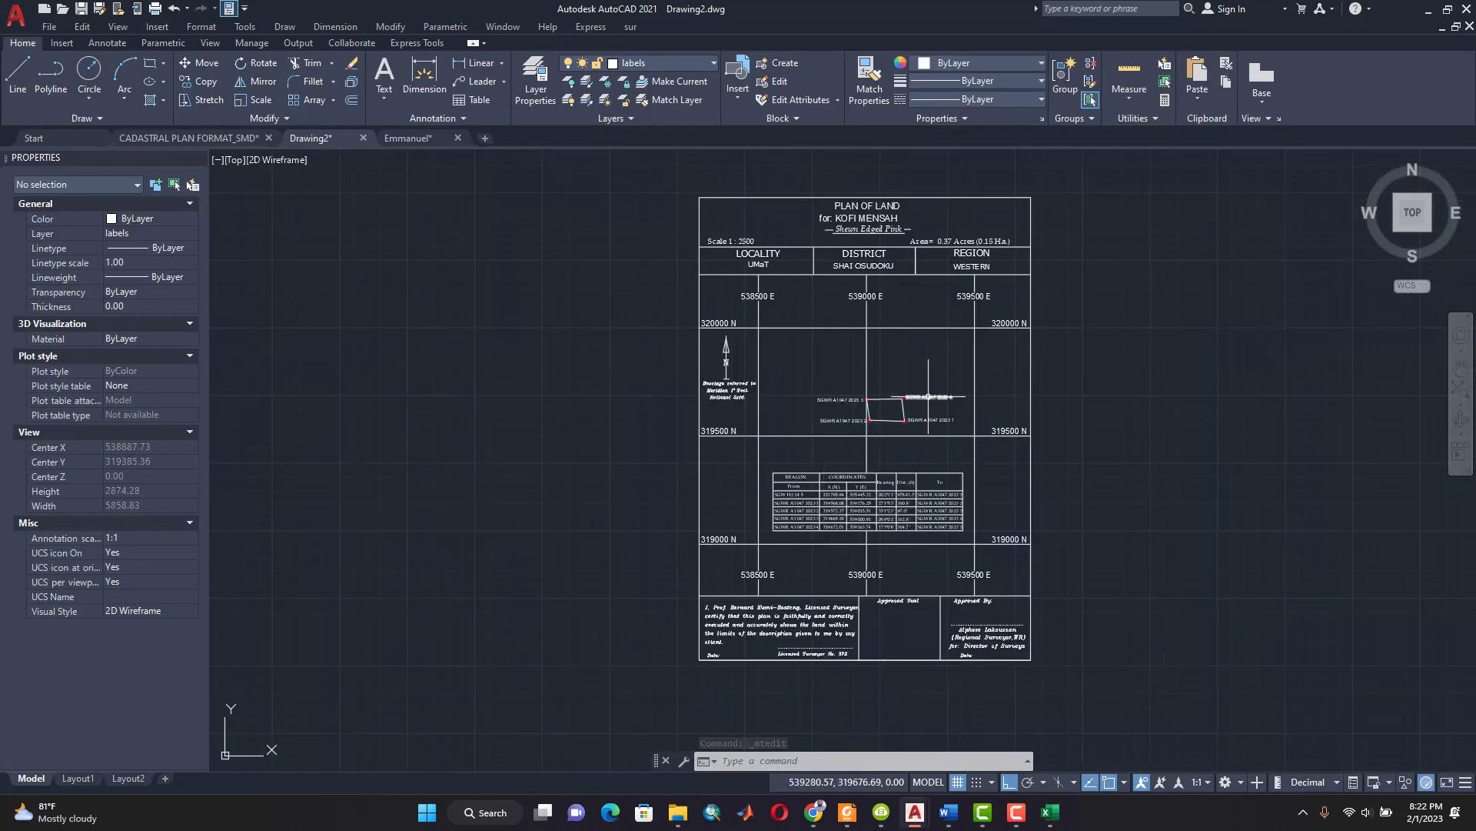
{"action": "scroll", "coordinate": [876, 397], "scroll_direction": "up", "scroll_amount": 4}
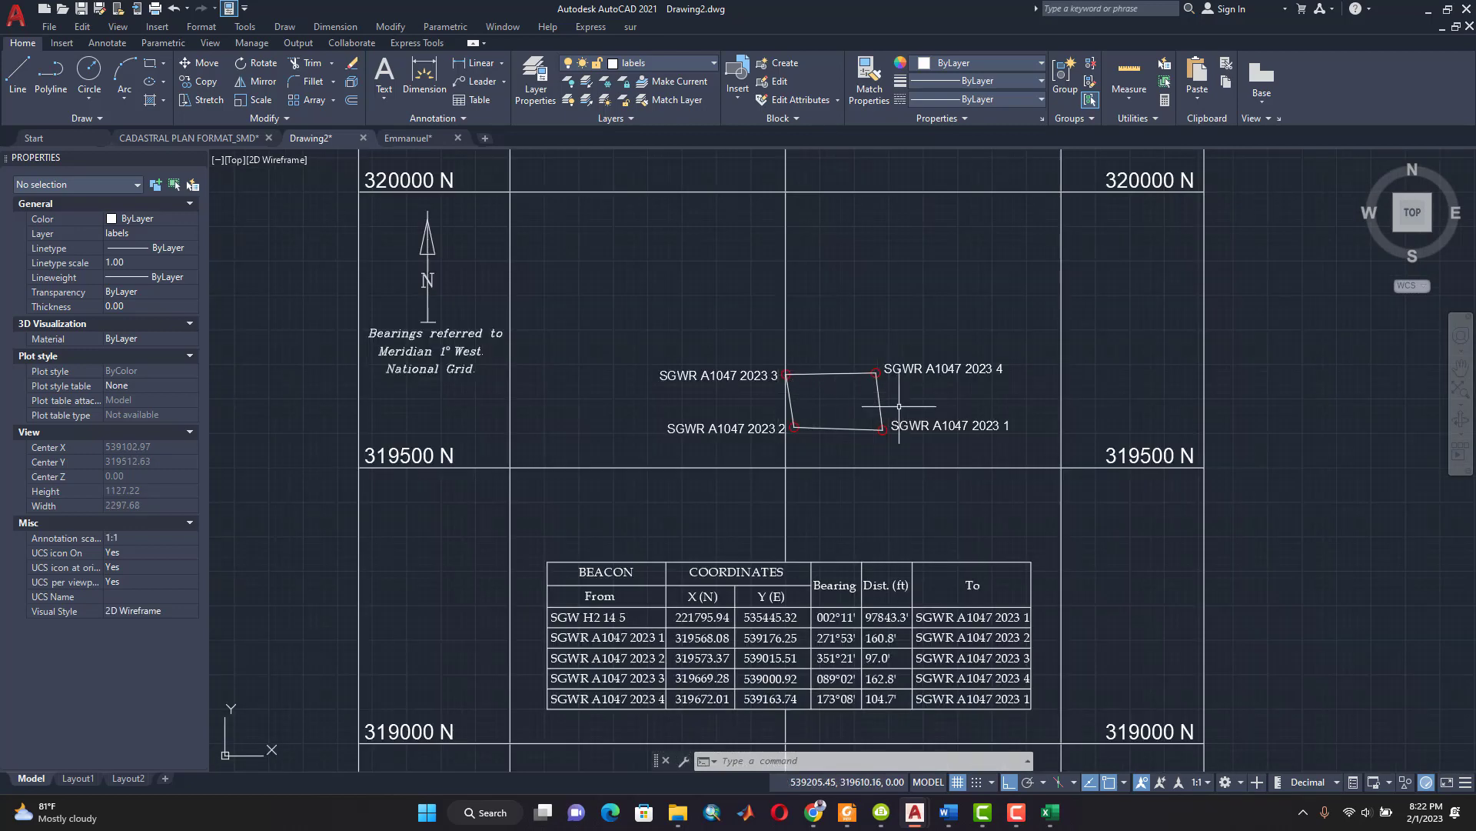
{"action": "scroll", "coordinate": [899, 406], "scroll_direction": "up", "scroll_amount": 2}
{"action": "scroll", "coordinate": [857, 387], "scroll_direction": "down", "scroll_amount": 4}
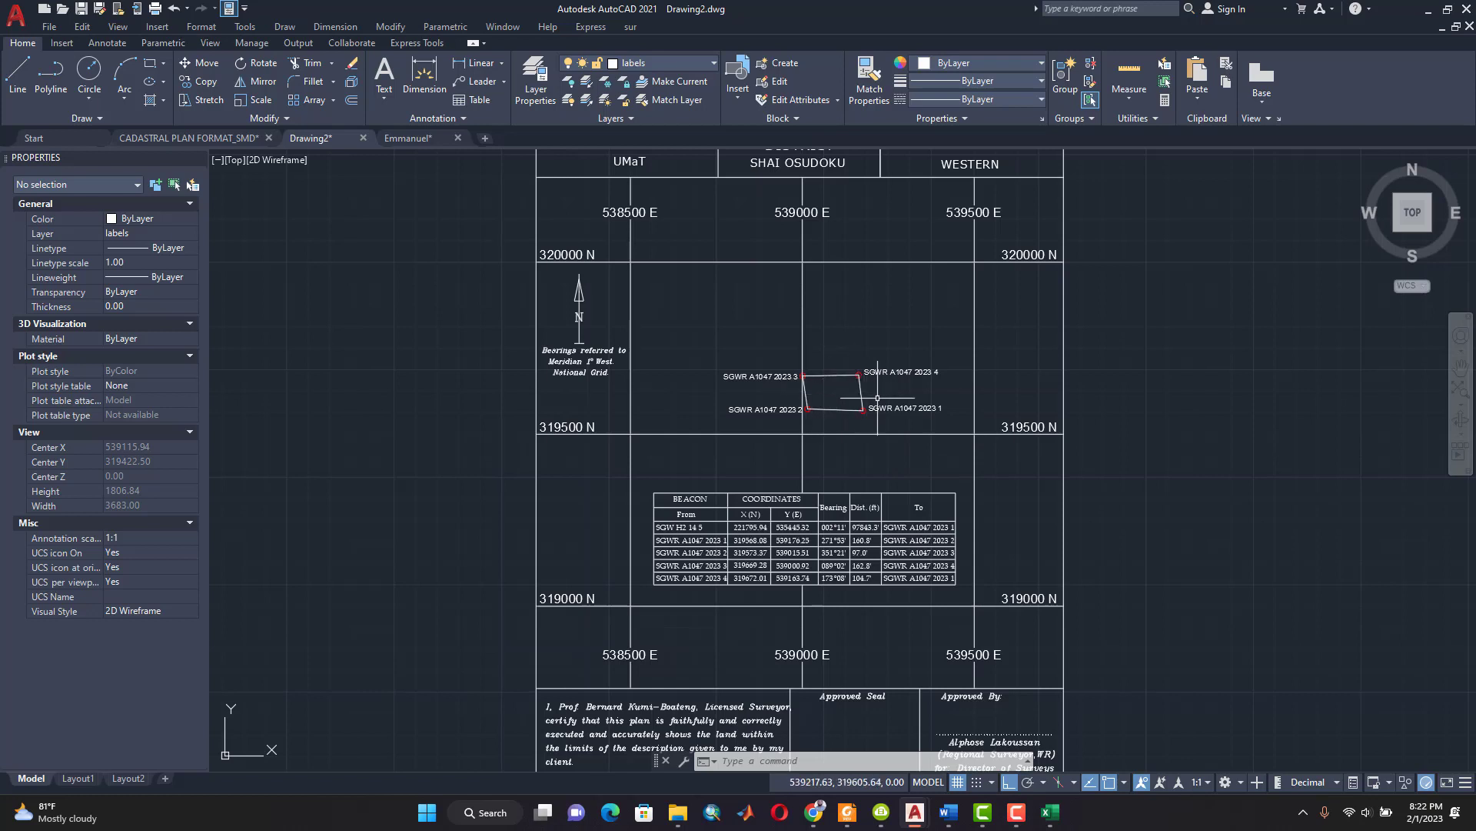
{"action": "scroll", "coordinate": [878, 395], "scroll_direction": "up", "scroll_amount": 2}
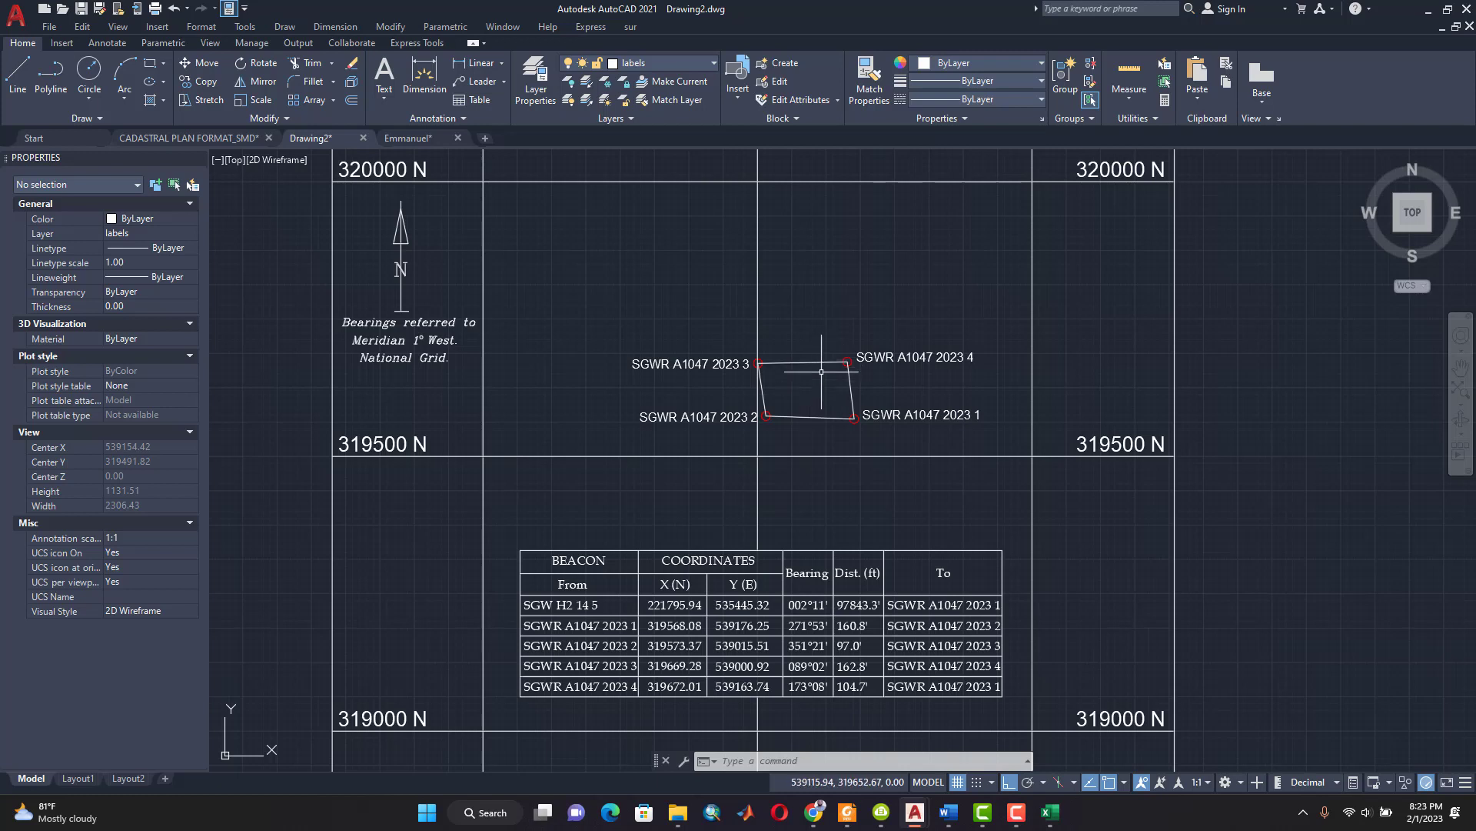
Step: Offset the parcel boundary lines between beacons 3 and 4 and between beacons 4 and 1 inward by 2 units
{"action": "left_click", "coordinate": [353, 101]}
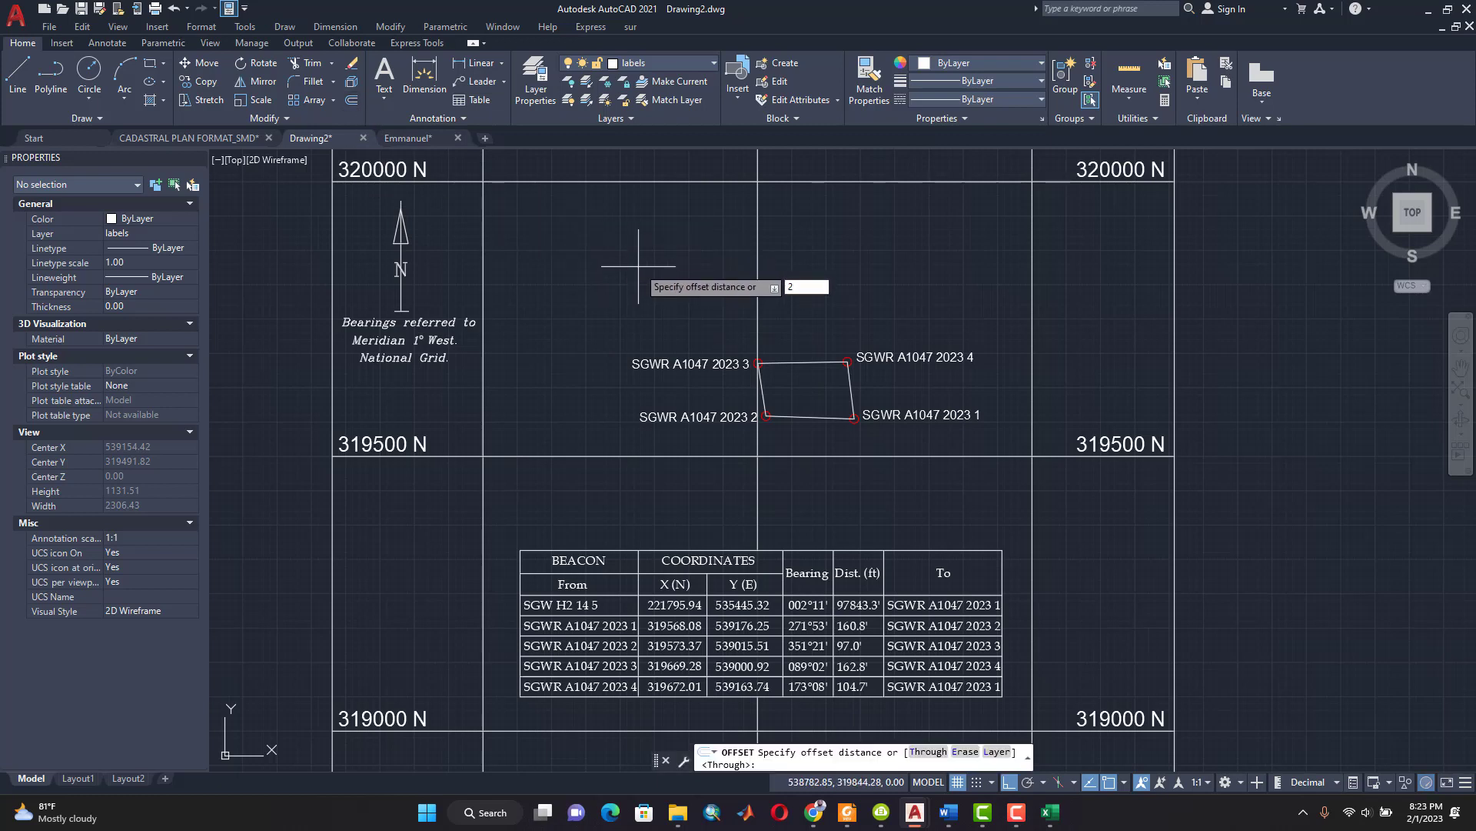
{"action": "type", "text": "2"}
{"action": "key", "text": "Return"}
{"action": "scroll", "coordinate": [800, 378], "scroll_direction": "up", "scroll_amount": 4}
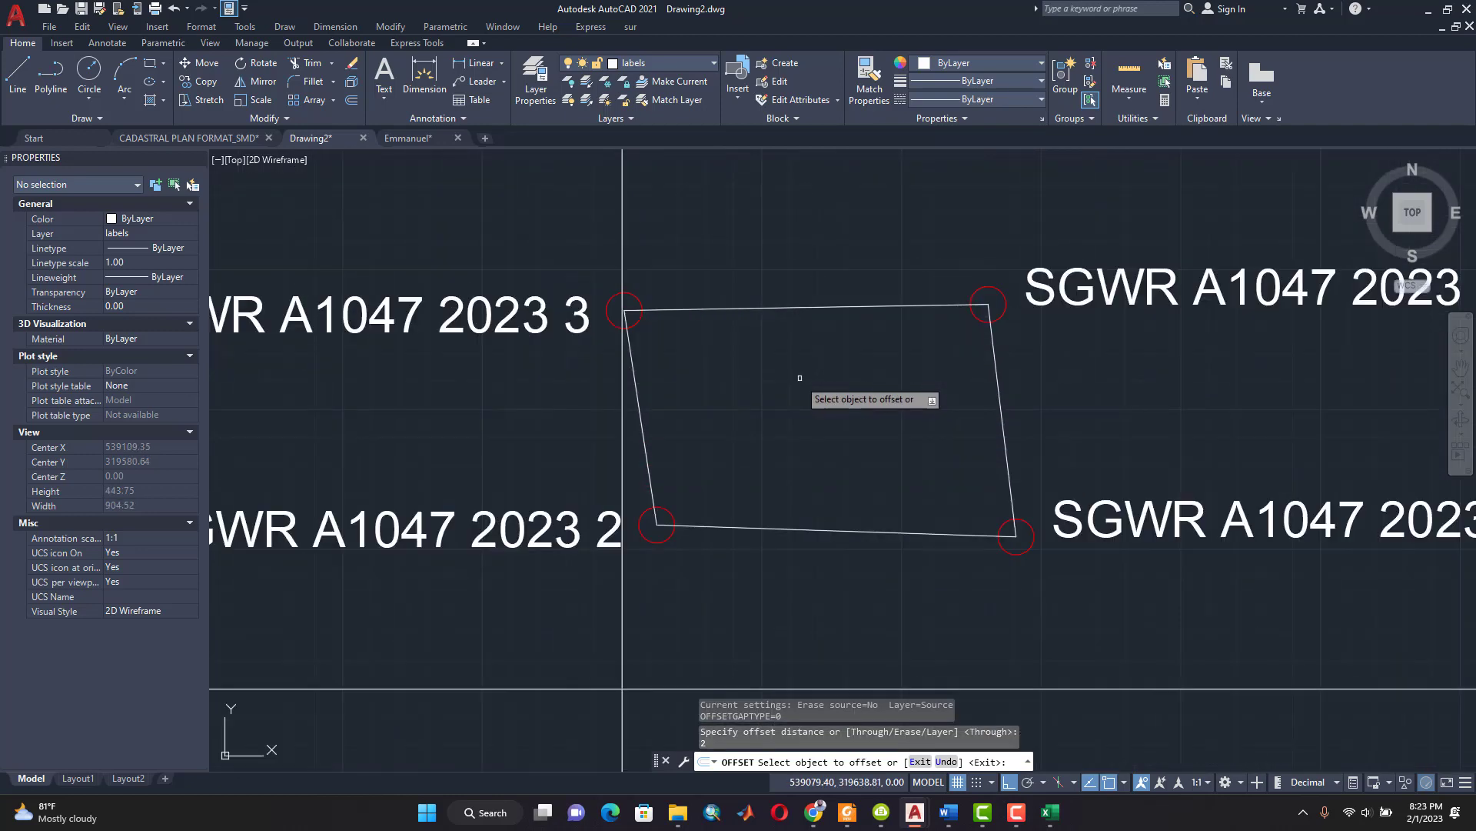
{"action": "left_click", "coordinate": [817, 307]}
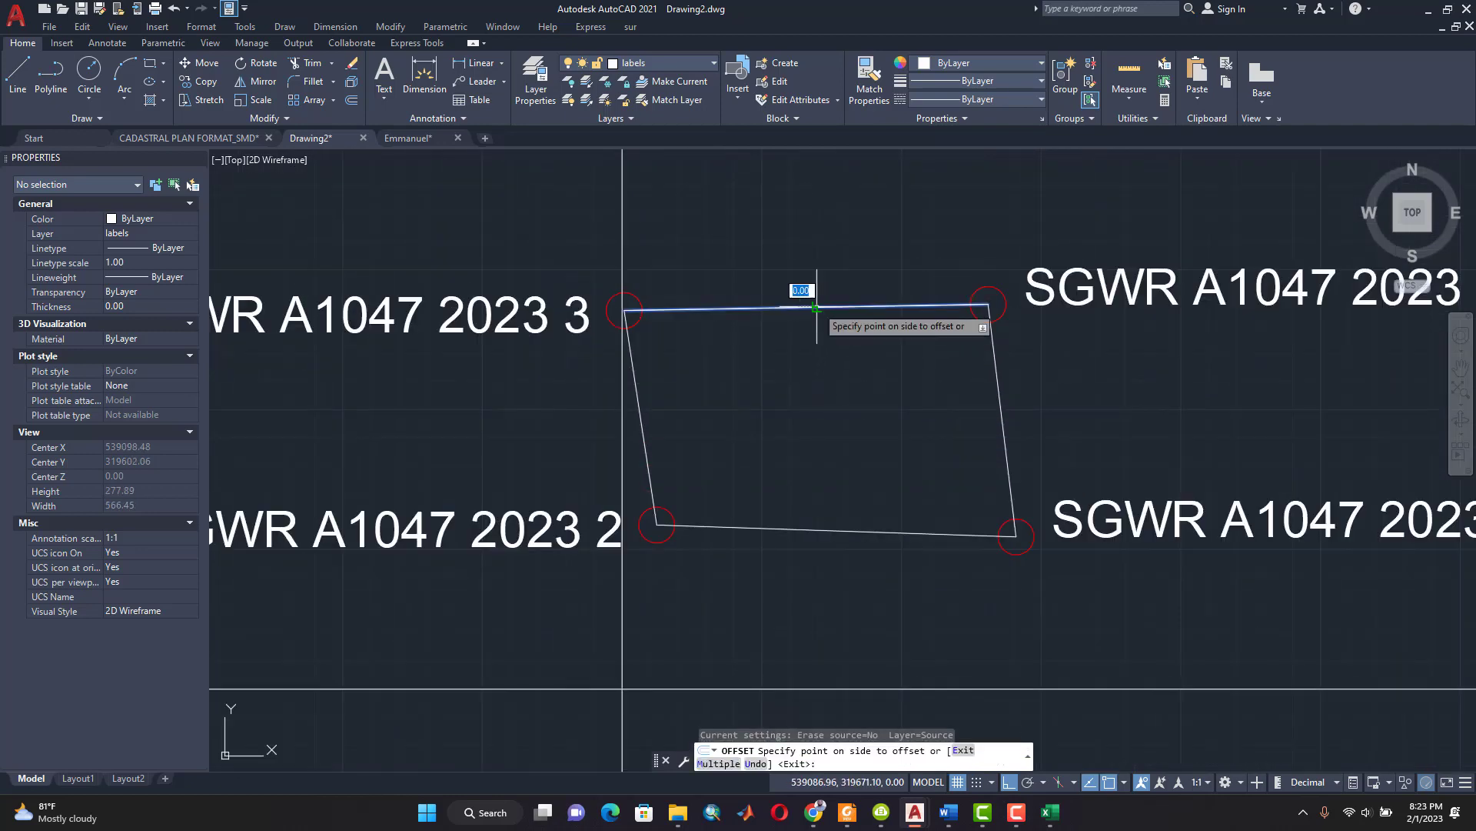
{"action": "left_click", "coordinate": [820, 386]}
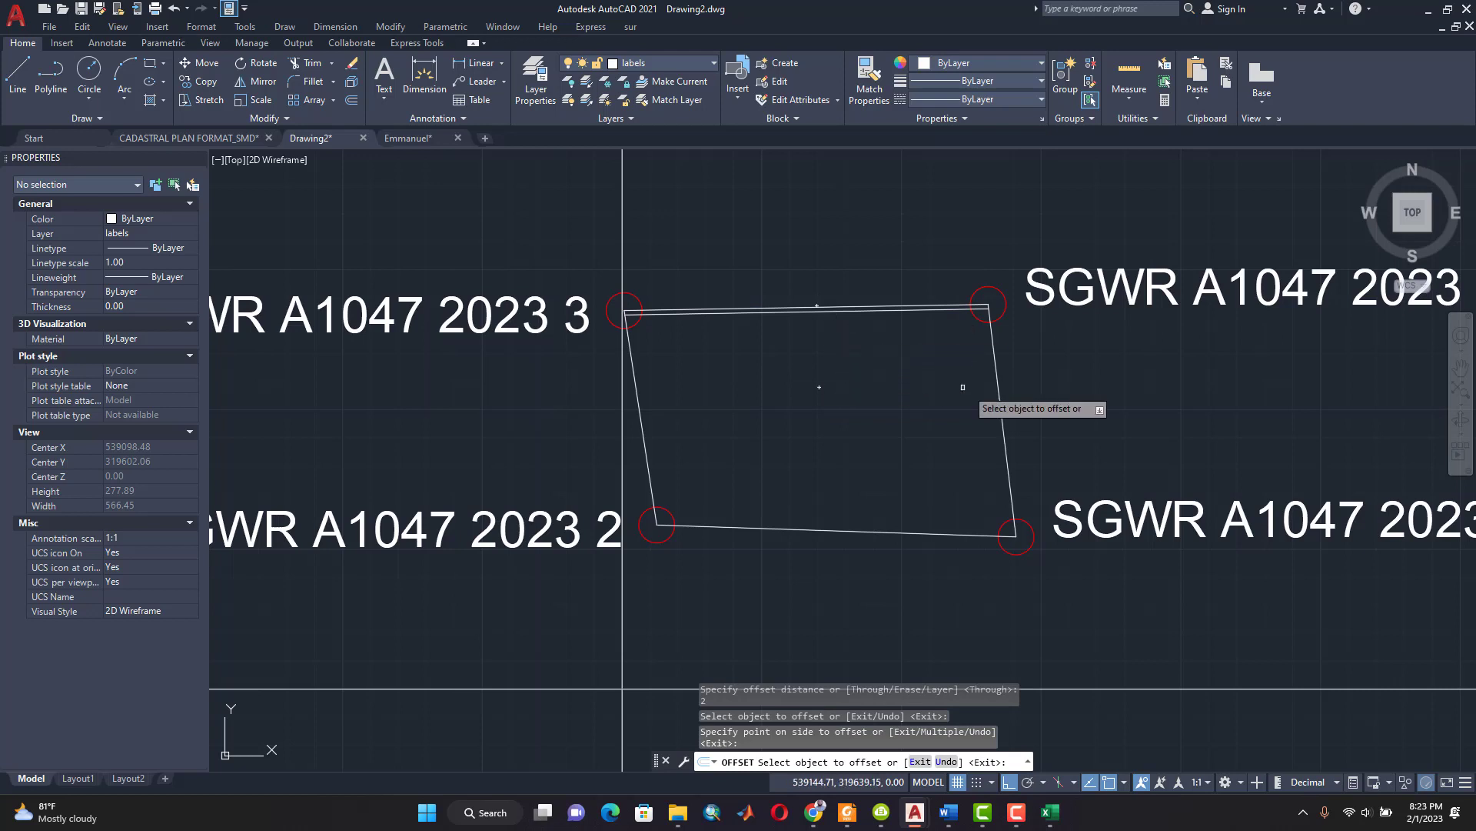
{"action": "left_click", "coordinate": [995, 372]}
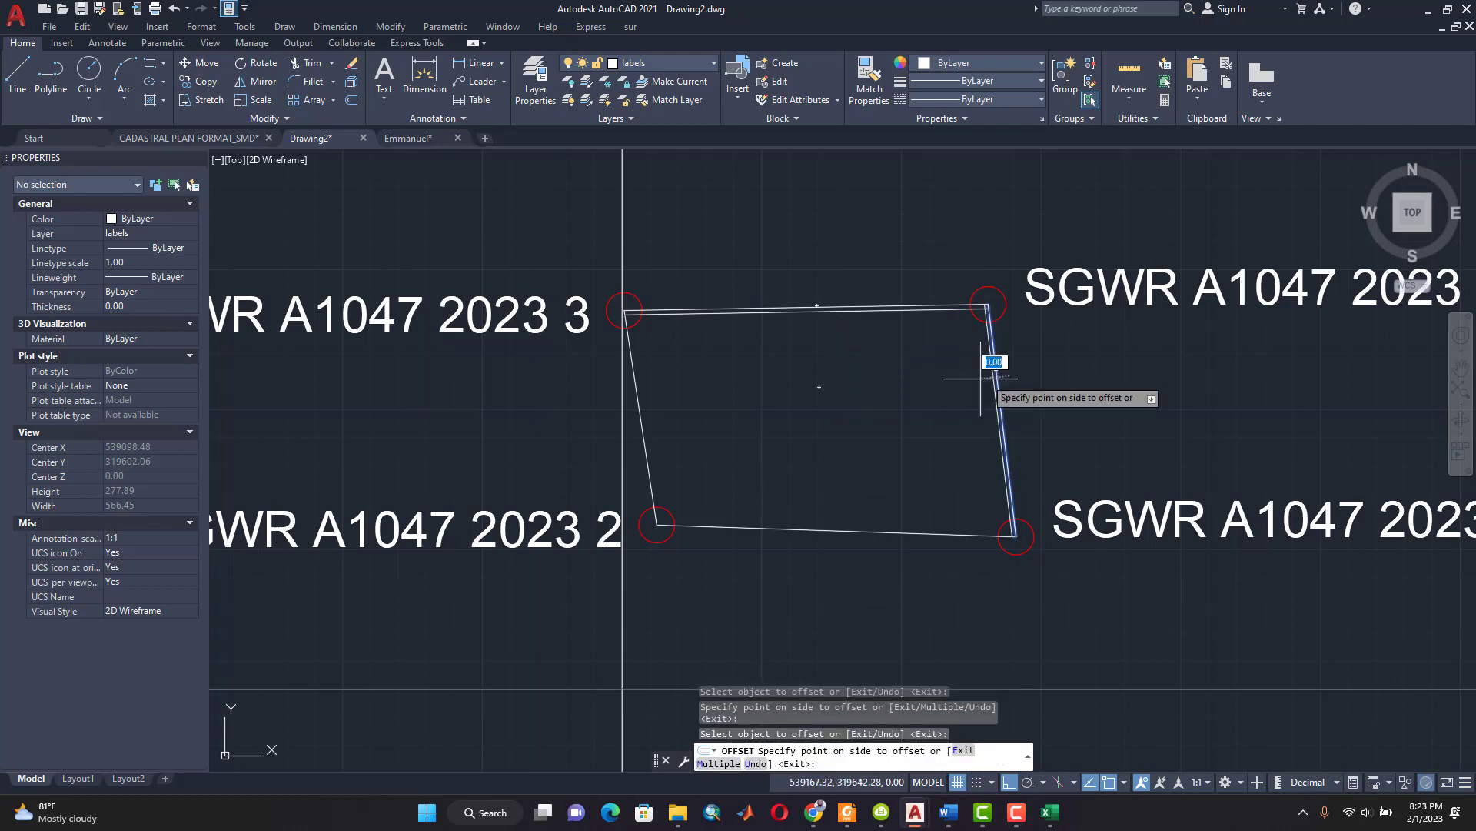
{"action": "left_click", "coordinate": [921, 382]}
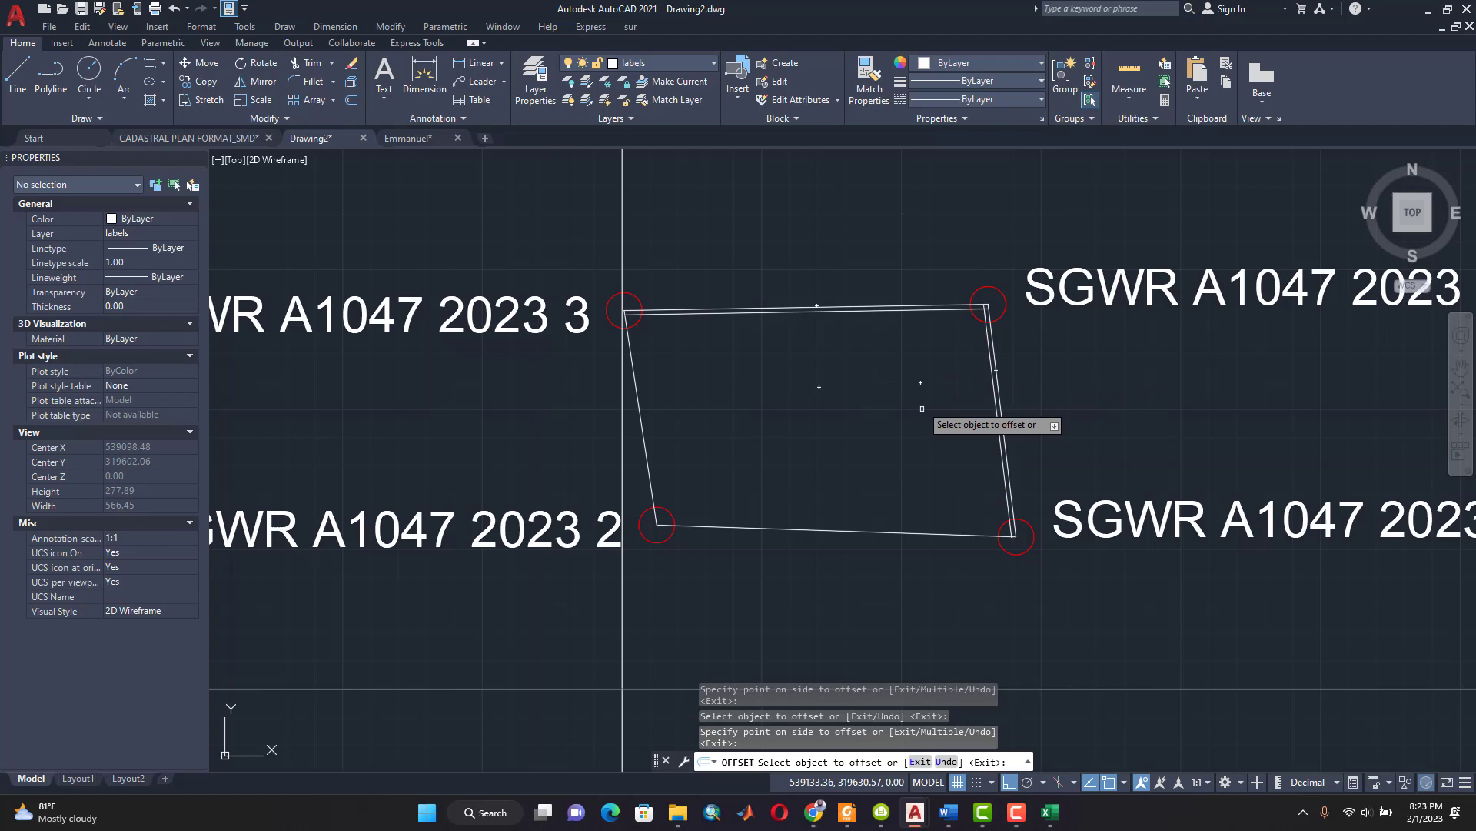
Step: Offset the boundary lines between beacons 1 and 2 and between beacons 2 and 3 inward at the same distance
{"action": "left_click", "coordinate": [913, 532]}
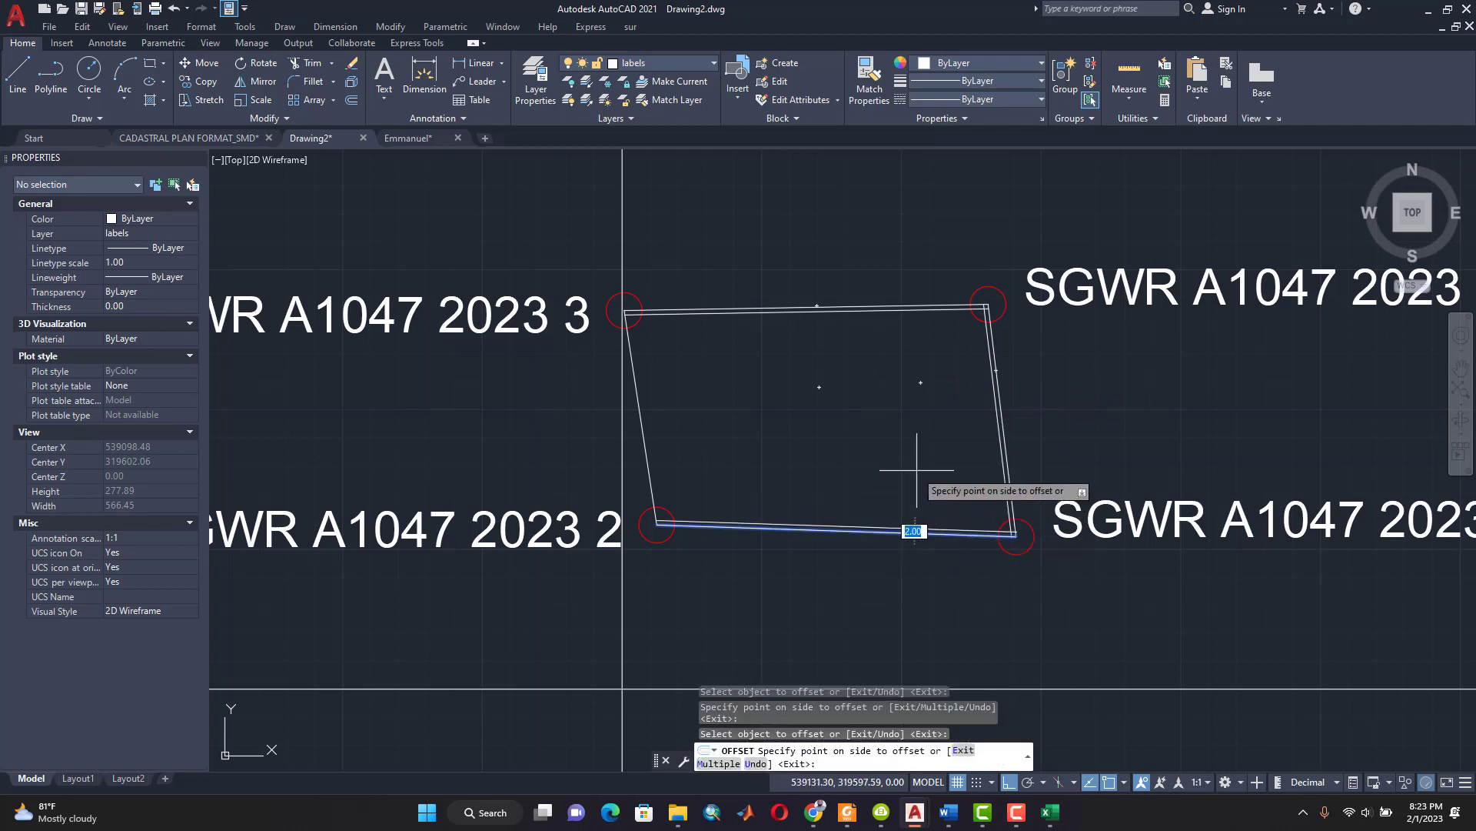
{"action": "left_click", "coordinate": [917, 470]}
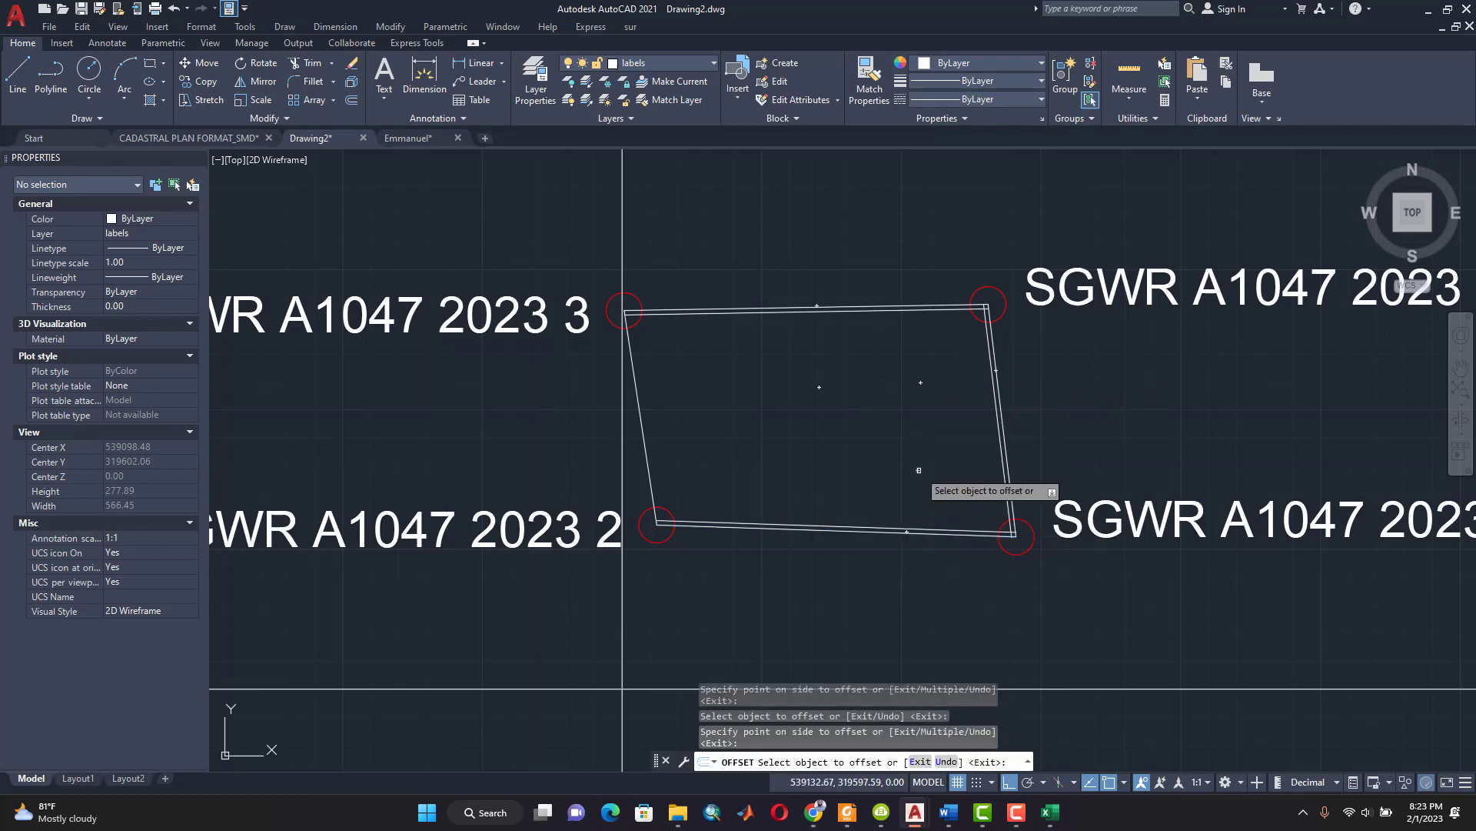
{"action": "left_click", "coordinate": [644, 426]}
{"action": "left_click", "coordinate": [743, 413]}
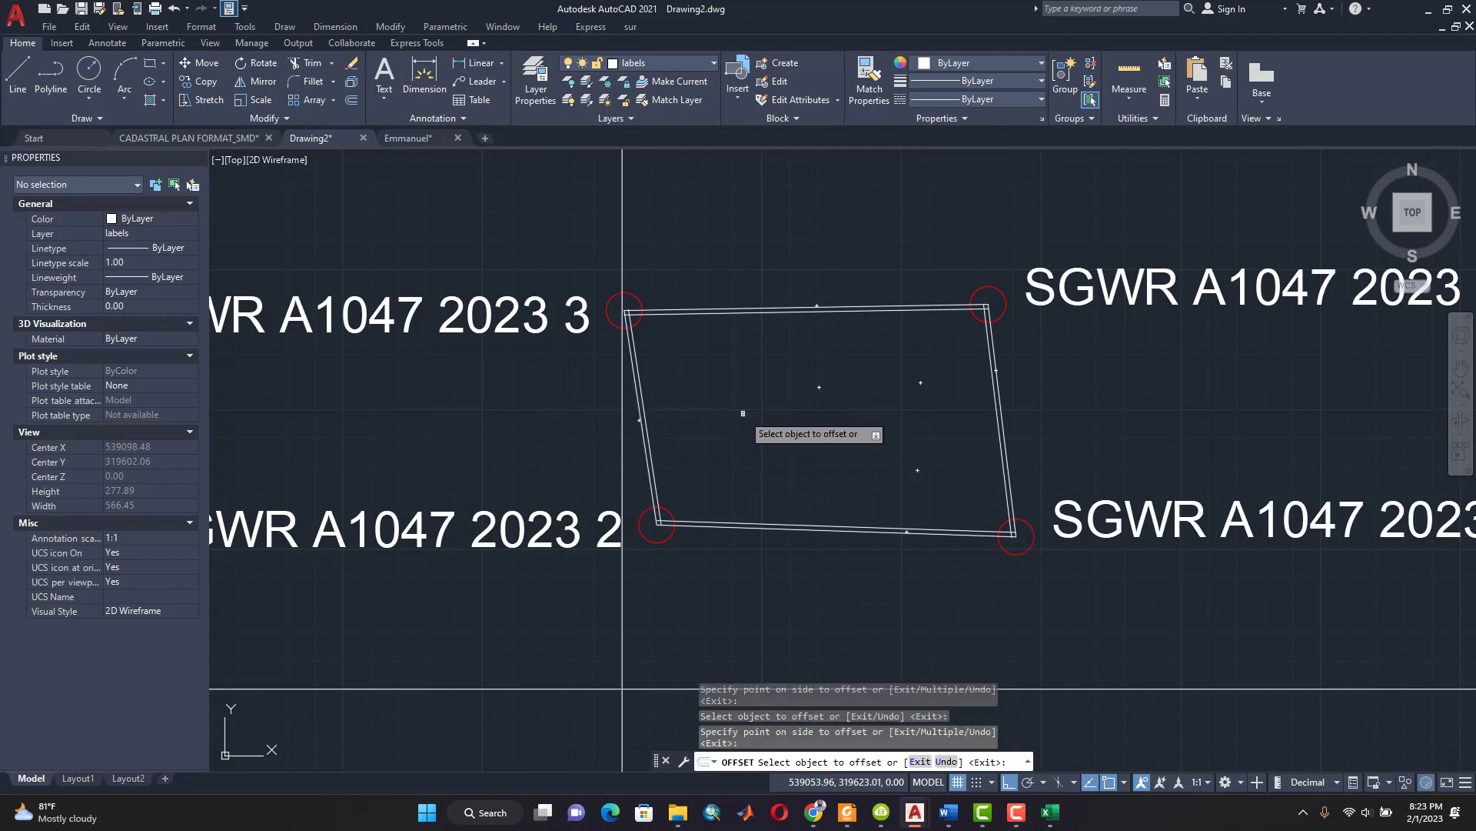
{"action": "key", "text": "Escape"}
{"action": "key", "text": "Escape"}
{"action": "key", "text": "Escape"}
{"action": "key", "text": "Escape"}
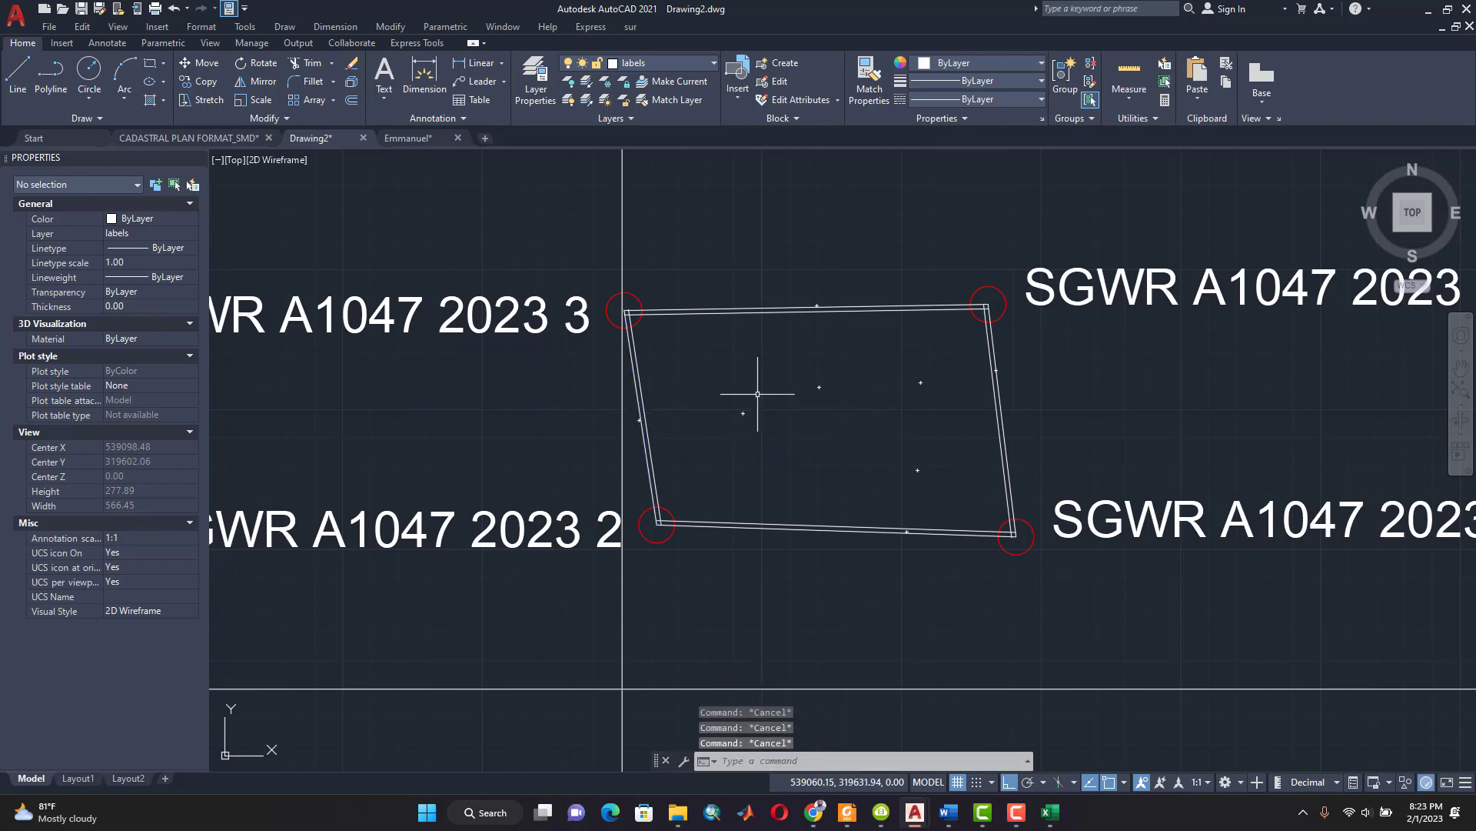
Step: Trim the overlapping ends of the offset lines at beacon 3 so the inner lines form a clean corner
{"action": "scroll", "coordinate": [638, 310], "scroll_direction": "up", "scroll_amount": 5}
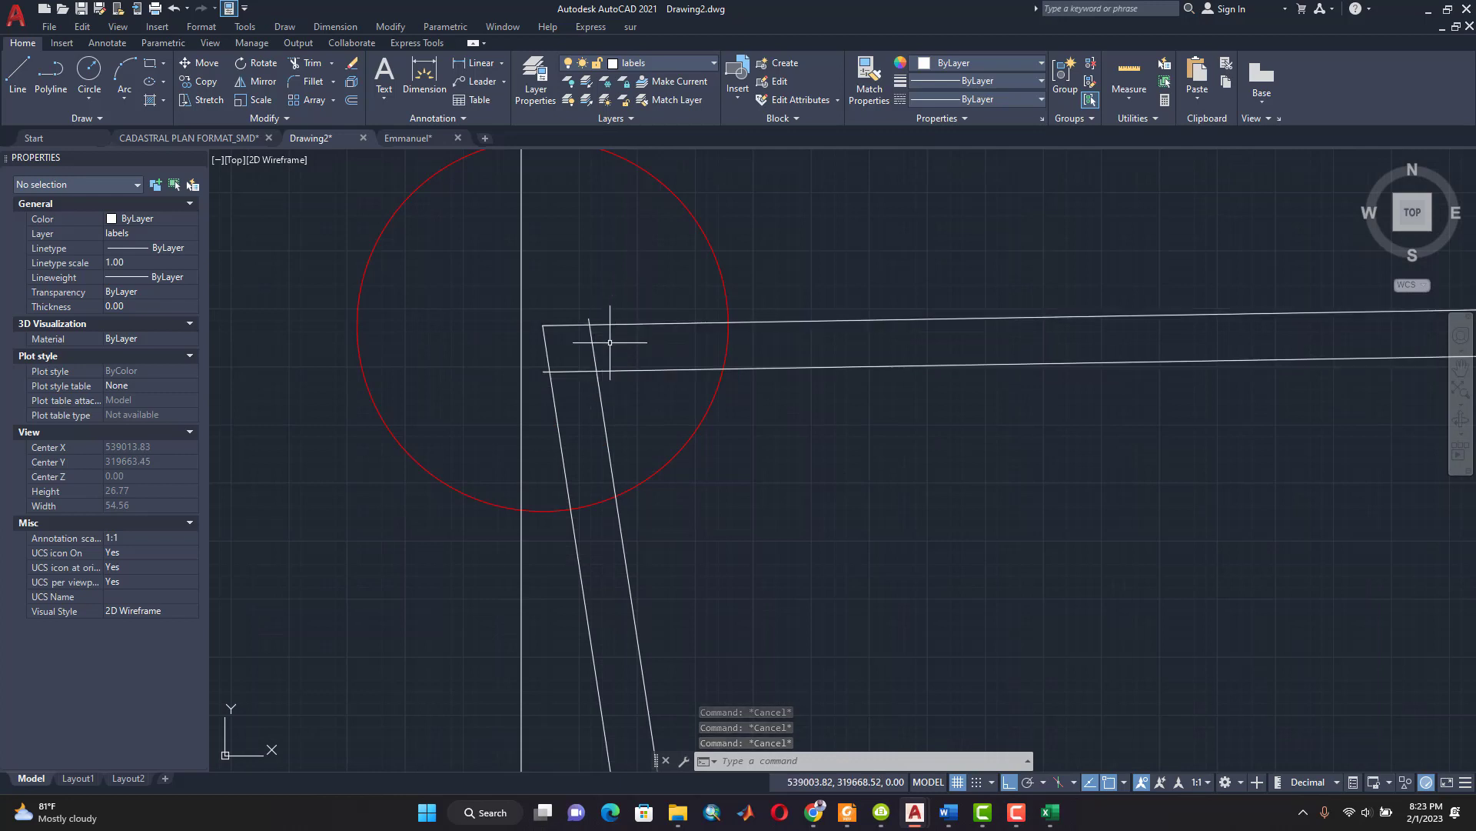
{"action": "type", "text": "TR"}
{"action": "key", "text": "Return"}
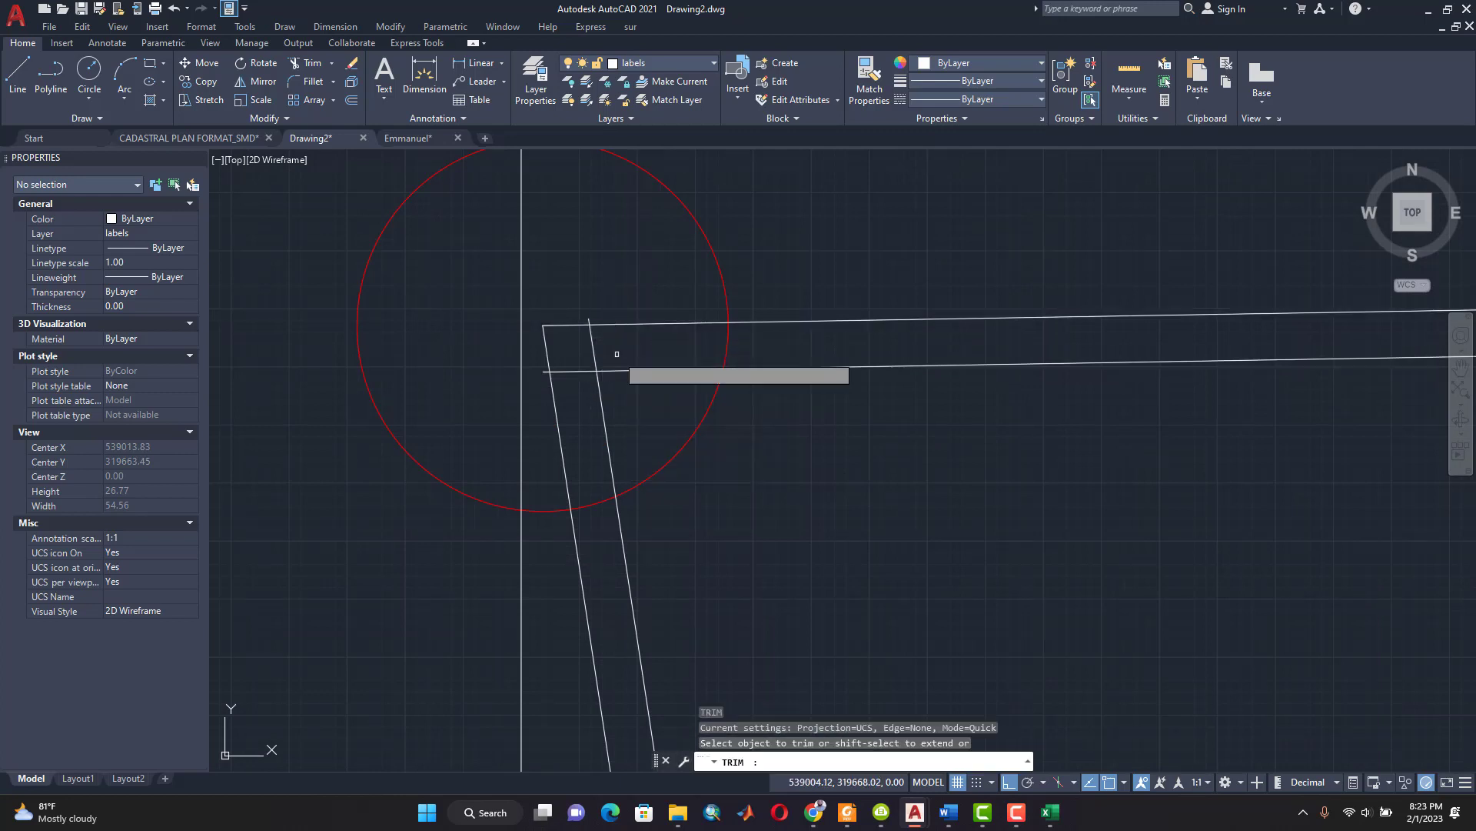
{"action": "left_click", "coordinate": [610, 352]}
{"action": "key", "text": "Return"}
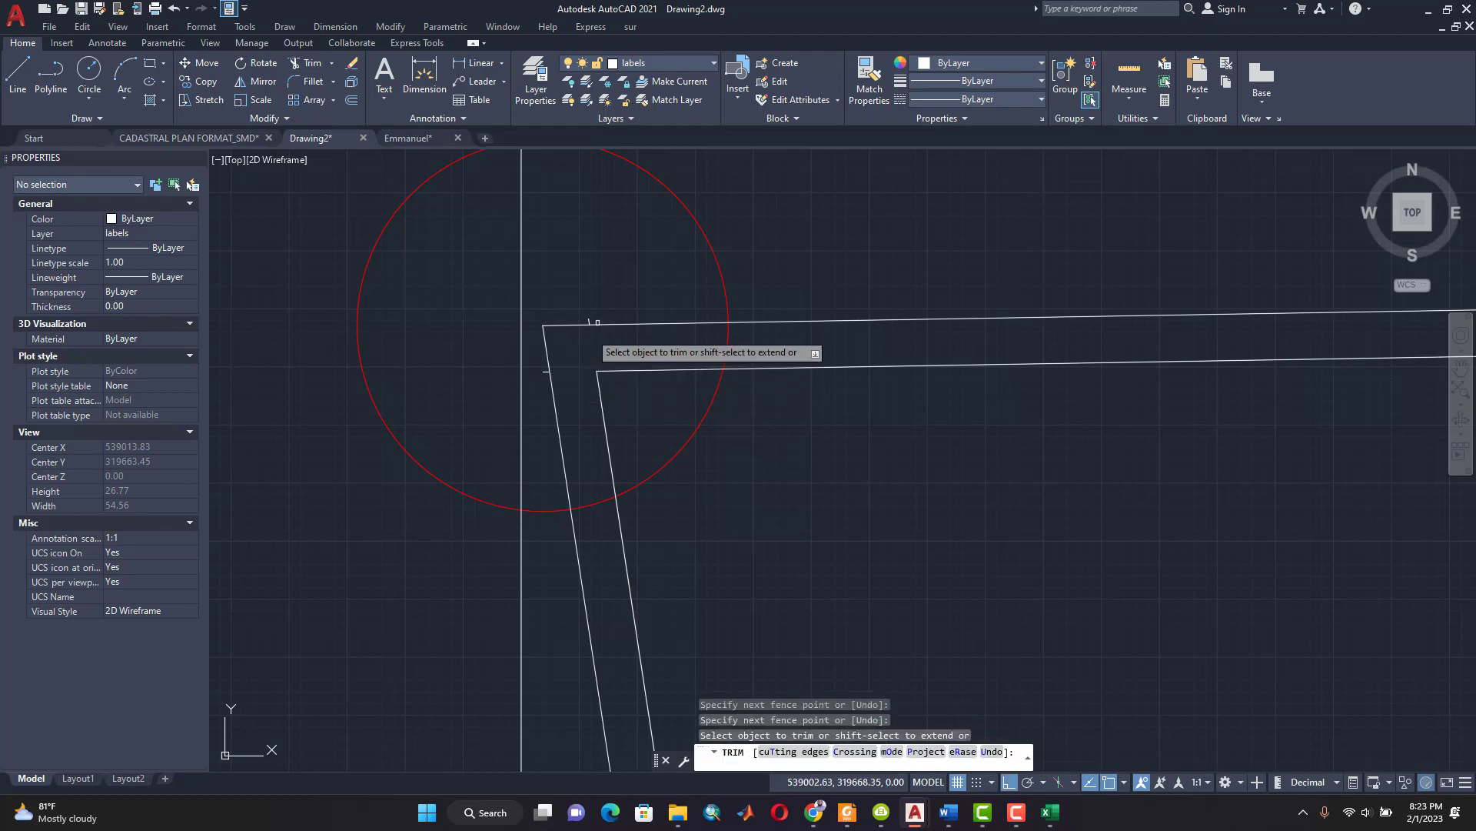
{"action": "scroll", "coordinate": [599, 317], "scroll_direction": "up", "scroll_amount": 4}
{"action": "left_click", "coordinate": [570, 329]}
{"action": "left_click", "coordinate": [462, 459]}
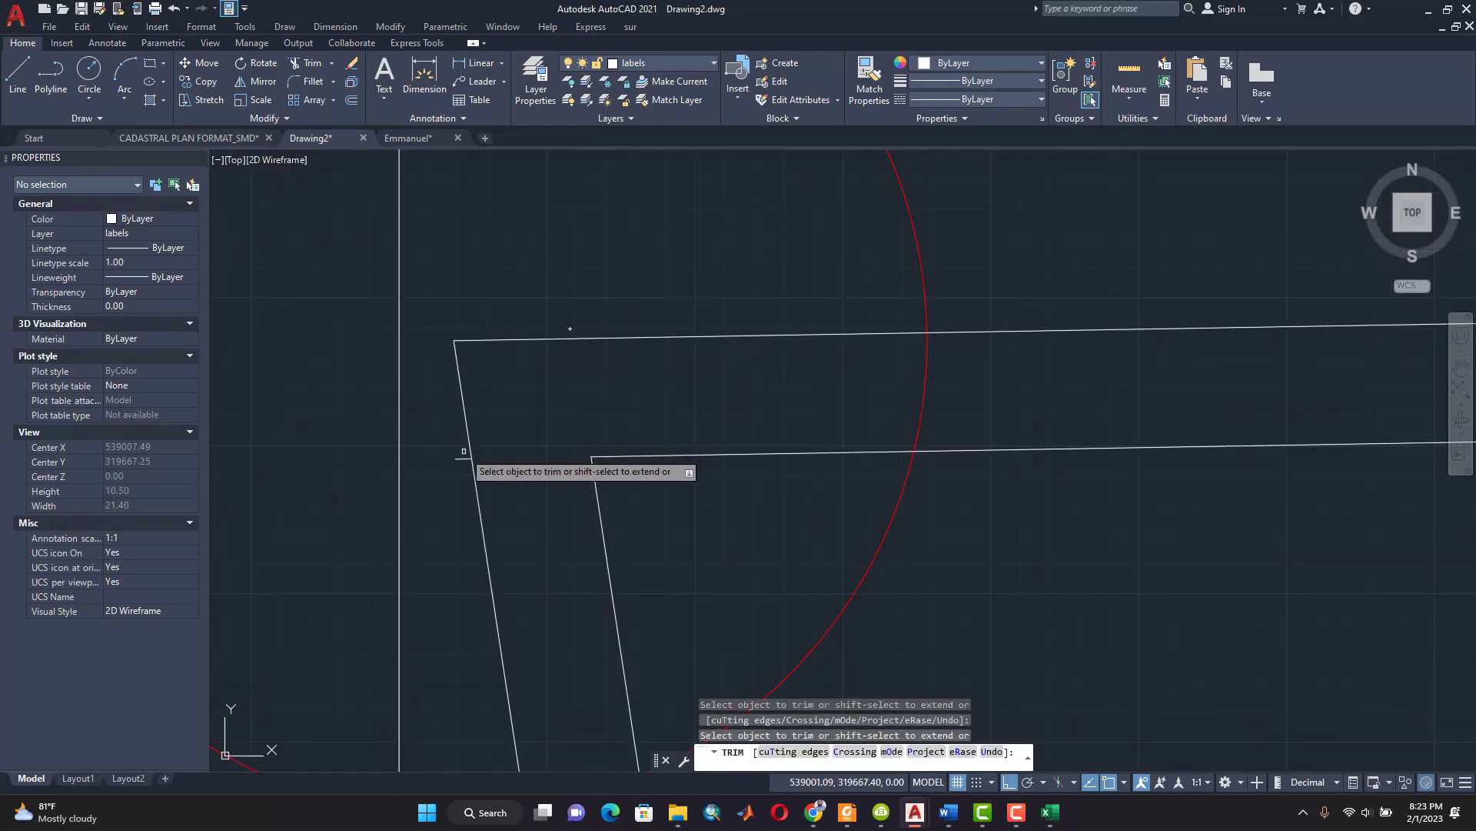
Step: Trim the offset line ends that cross at beacon 4 to form the inner corner
{"action": "scroll", "coordinate": [496, 454], "scroll_direction": "down", "scroll_amount": 3}
{"action": "scroll", "coordinate": [897, 443], "scroll_direction": "down", "scroll_amount": 3}
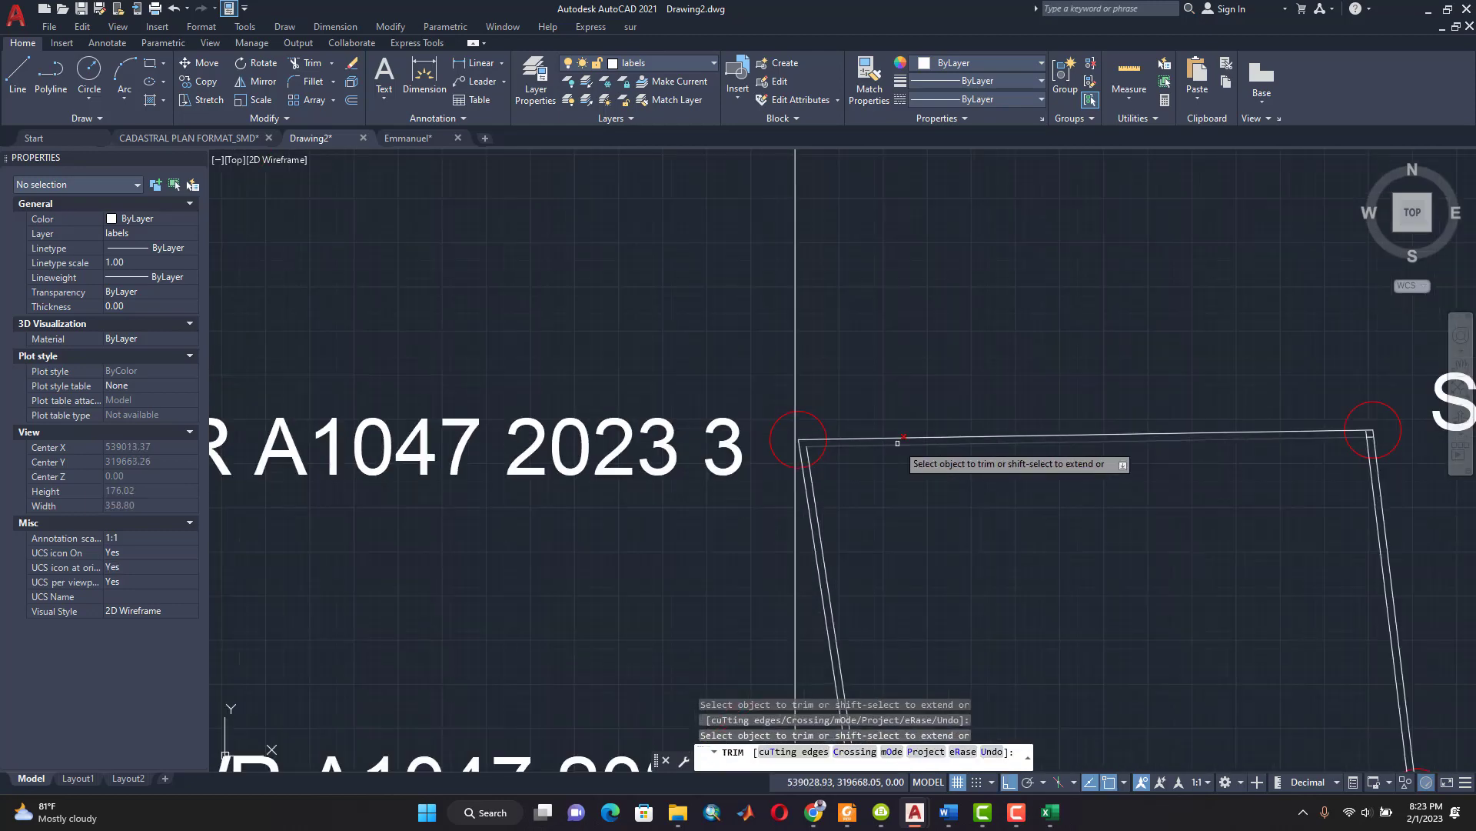
{"action": "scroll", "coordinate": [1390, 431], "scroll_direction": "up", "scroll_amount": 3}
{"action": "scroll", "coordinate": [1390, 431], "scroll_direction": "up", "scroll_amount": 3}
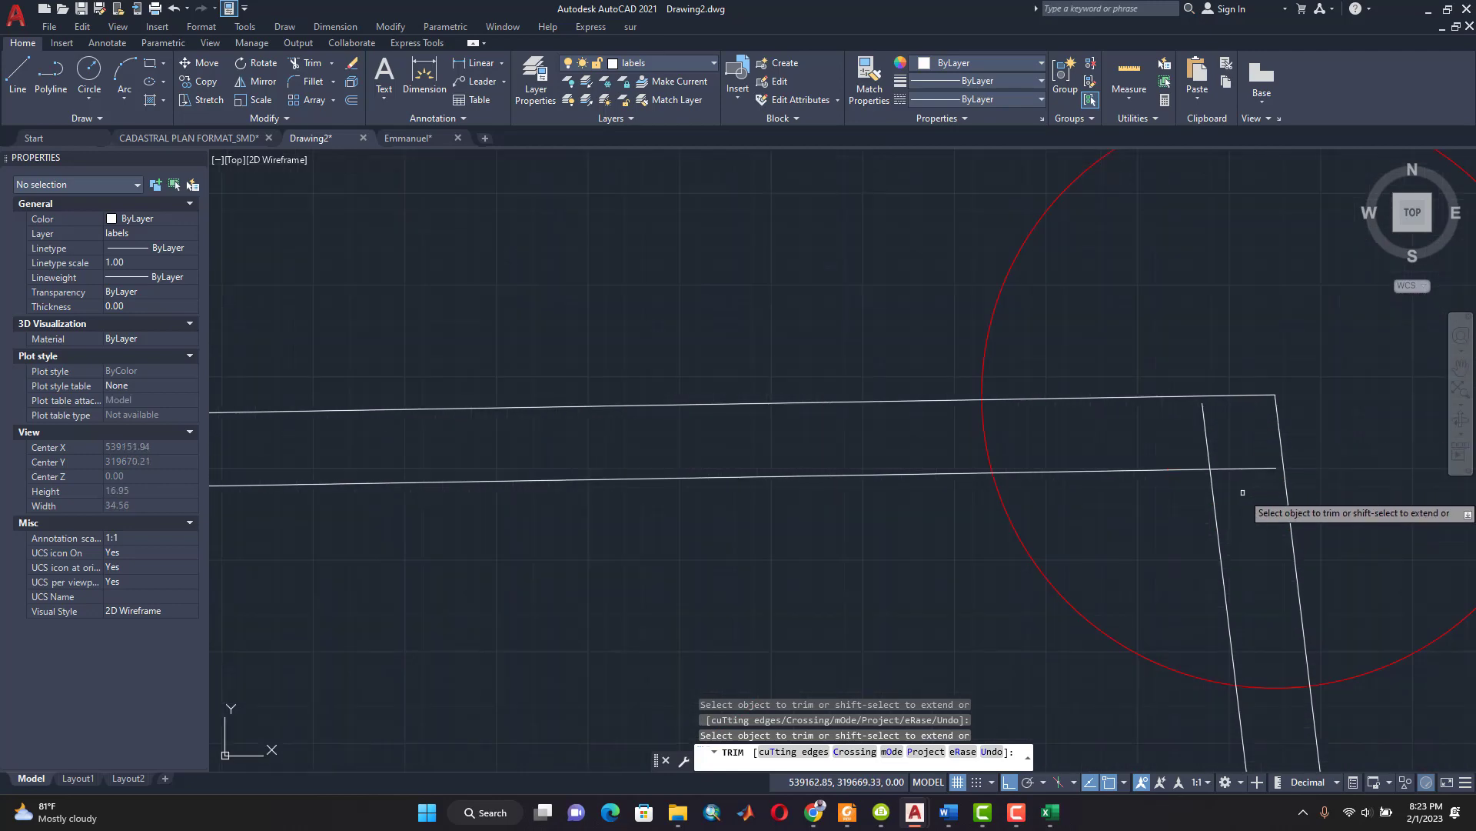
{"action": "left_click", "coordinate": [1220, 412]}
{"action": "left_click", "coordinate": [1183, 441]}
Step: Trim the crossing offset line ends at beacon 1, including the leftover stubs on the outer boundary
{"action": "scroll", "coordinate": [1182, 441], "scroll_direction": "down", "scroll_amount": 5}
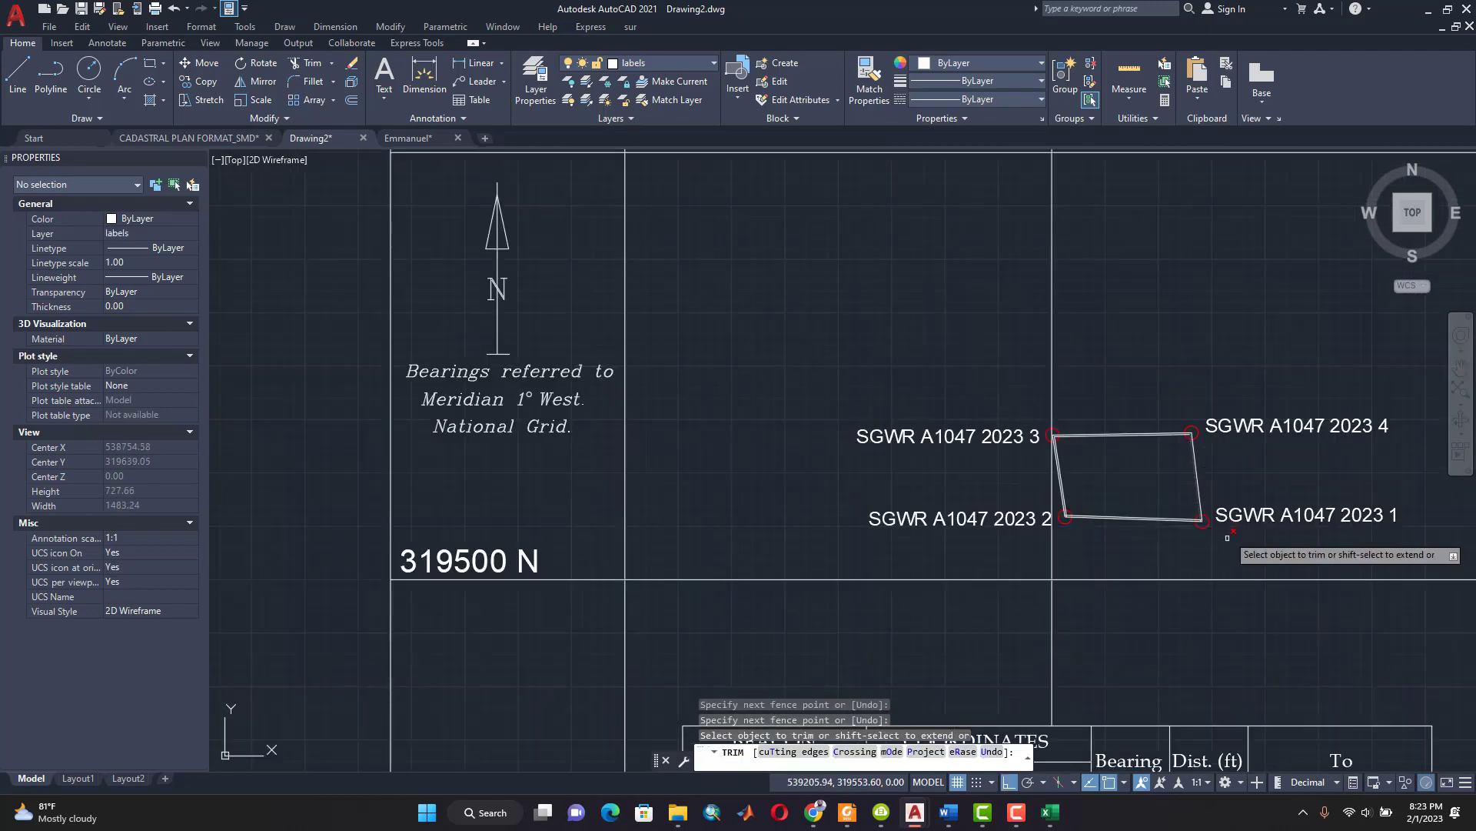
{"action": "scroll", "coordinate": [1221, 529], "scroll_direction": "up", "scroll_amount": 4}
{"action": "scroll", "coordinate": [1231, 512], "scroll_direction": "up", "scroll_amount": 5}
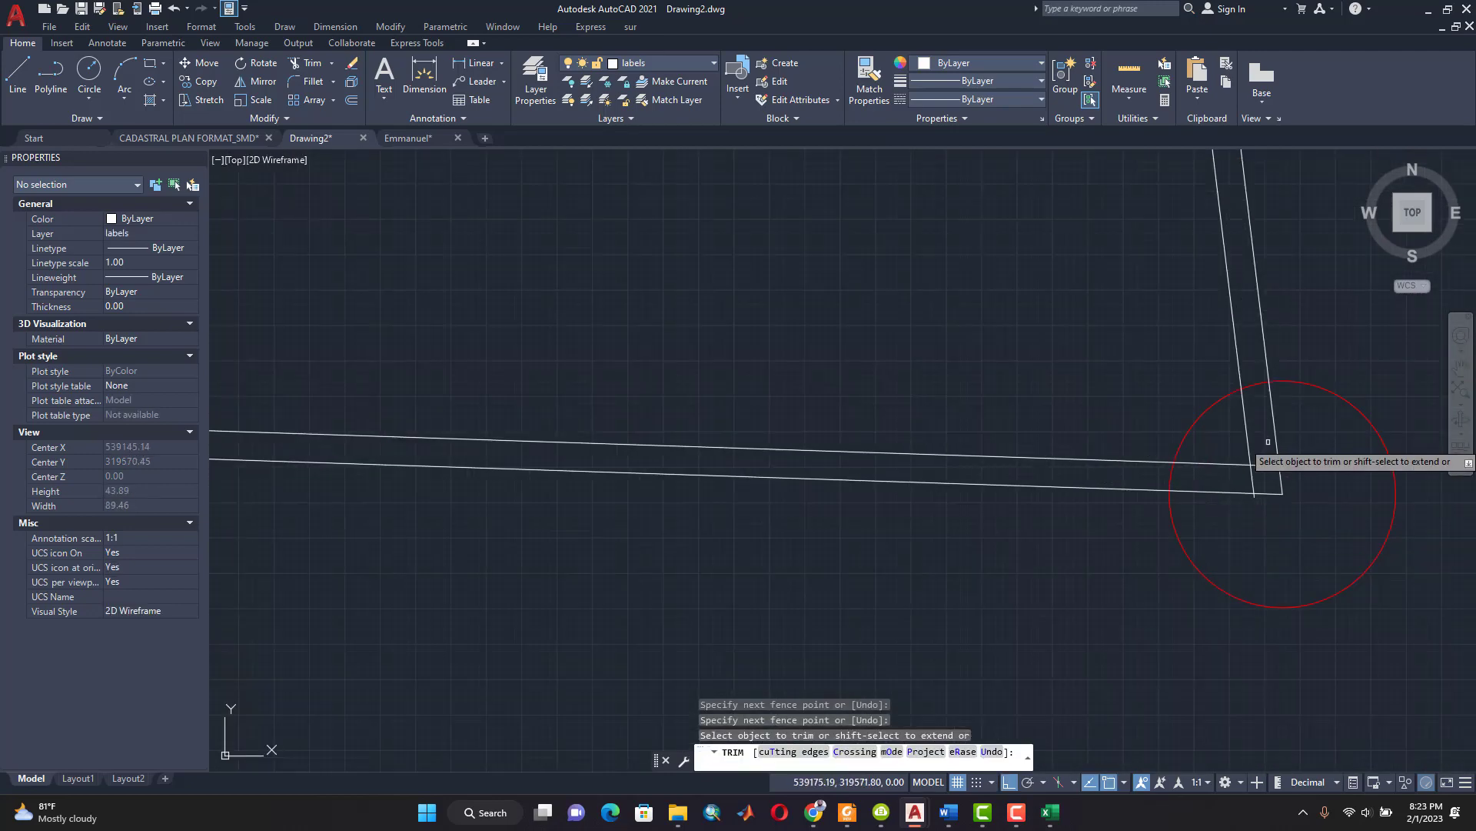
{"action": "left_click", "coordinate": [1240, 497]}
{"action": "left_click", "coordinate": [1261, 526]}
{"action": "key", "text": "Return"}
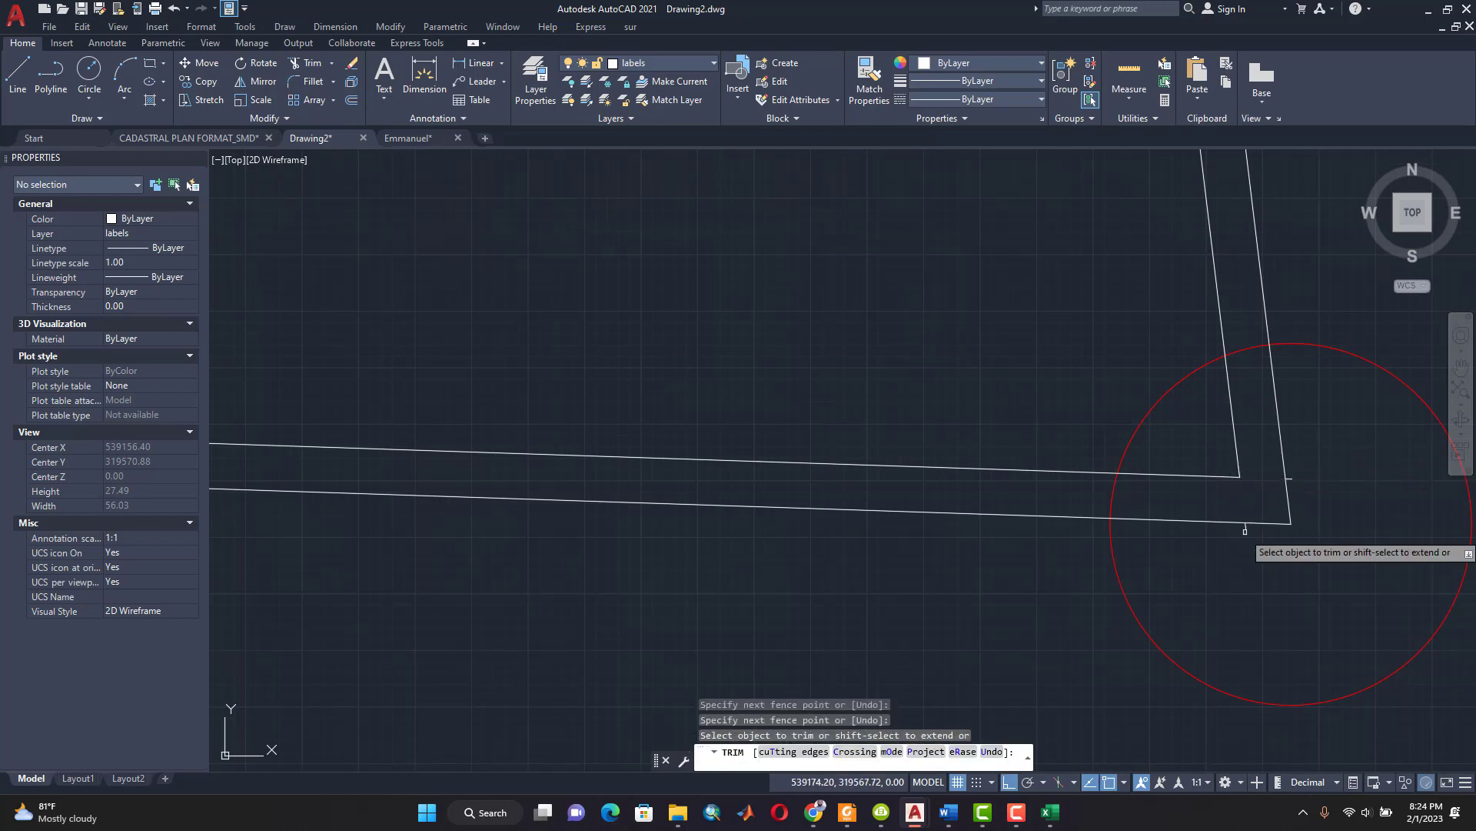
{"action": "scroll", "coordinate": [1253, 532], "scroll_direction": "up", "scroll_amount": 2}
{"action": "left_click", "coordinate": [1241, 526]}
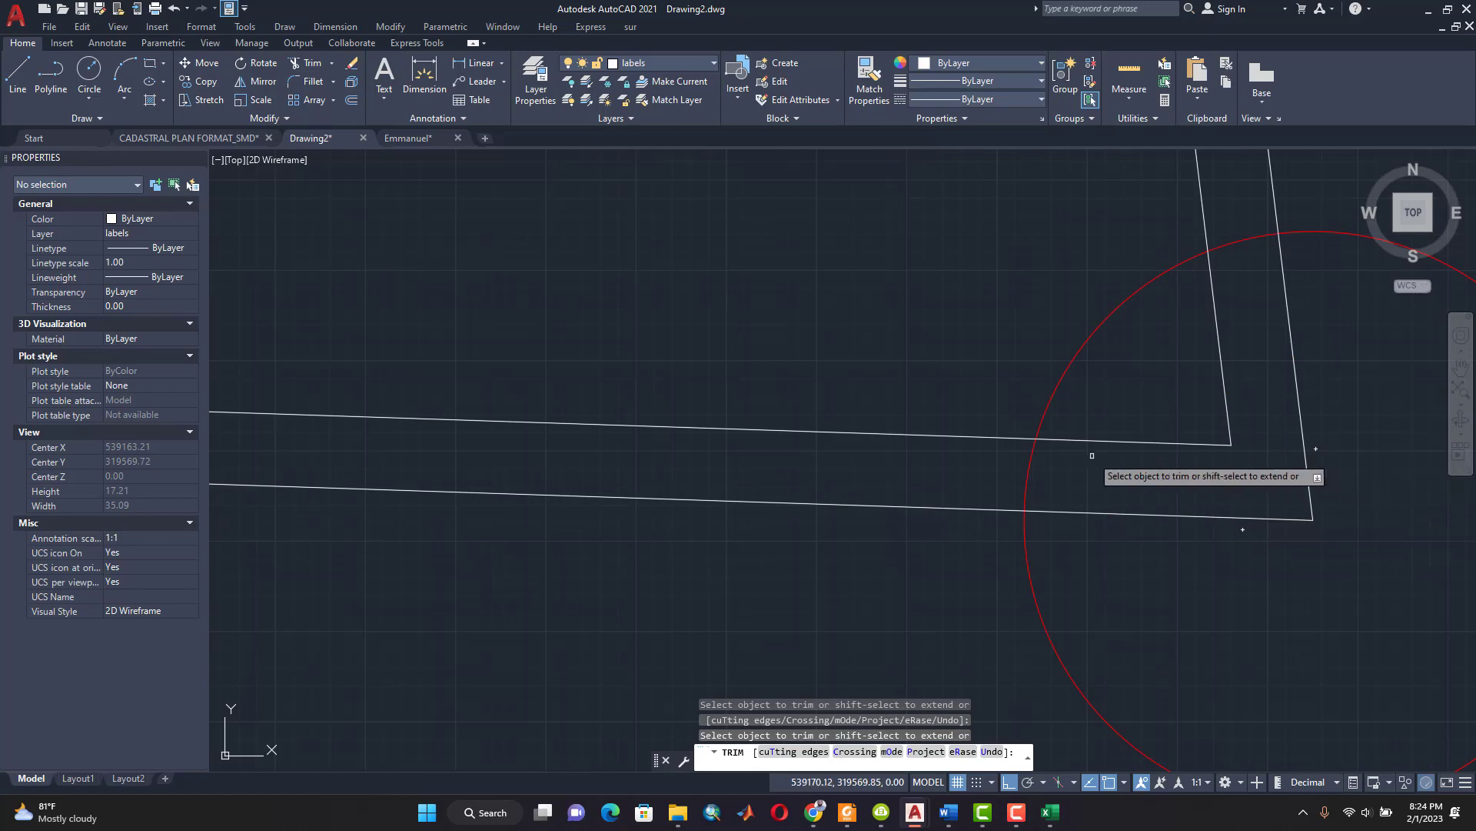
{"action": "scroll", "coordinate": [1098, 457], "scroll_direction": "down", "scroll_amount": 12}
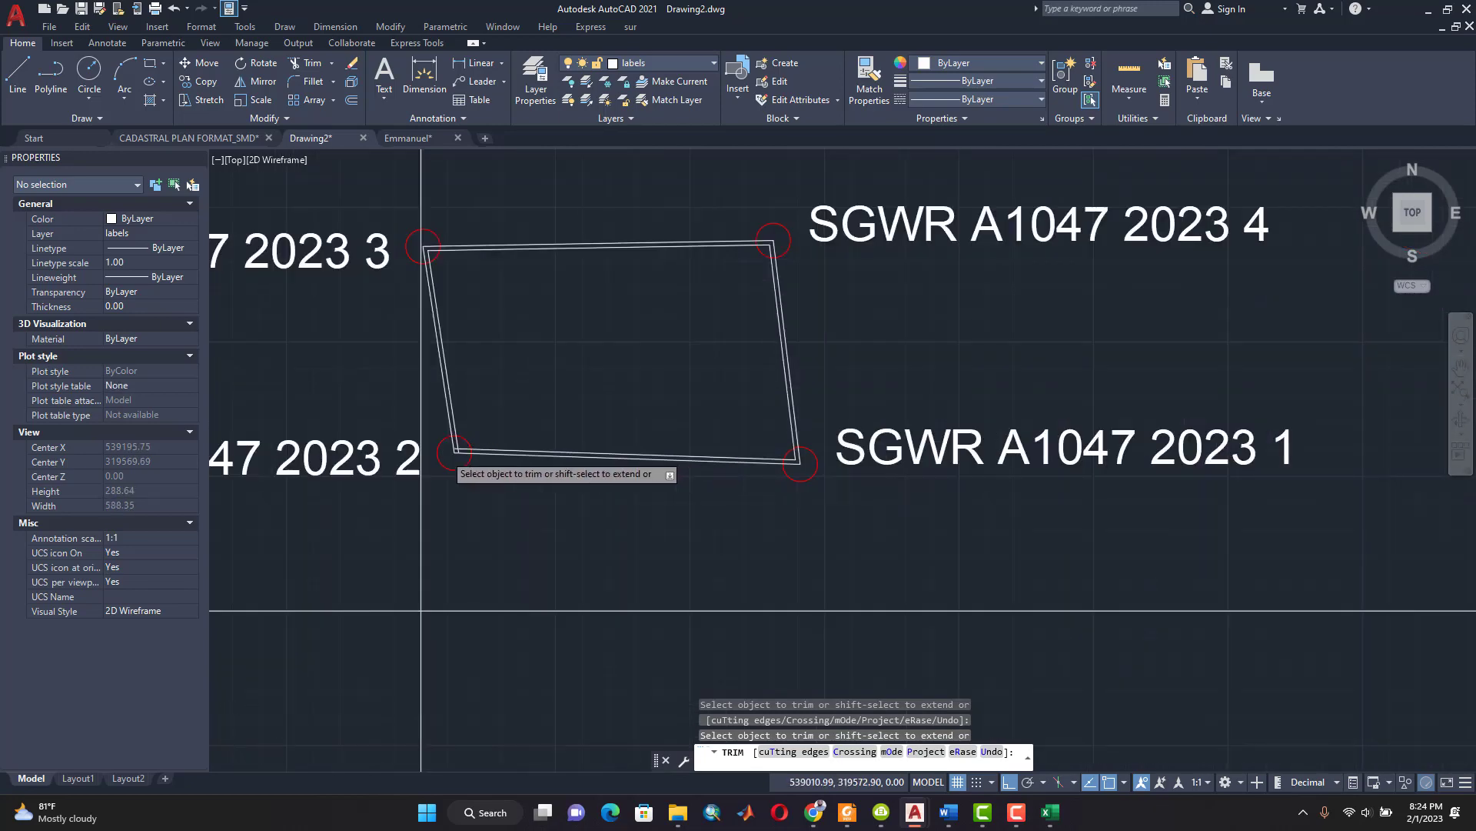
Step: Trim the crossing offset line ends at beacon 2 to form the last inner corner
{"action": "scroll", "coordinate": [484, 452], "scroll_direction": "up", "scroll_amount": 12}
{"action": "left_click_drag", "start_coordinate": [504, 346], "coordinate": [565, 418]}
{"action": "scroll", "coordinate": [642, 401], "scroll_direction": "down", "scroll_amount": 12}
{"action": "scroll", "coordinate": [707, 407], "scroll_direction": "down", "scroll_amount": 4}
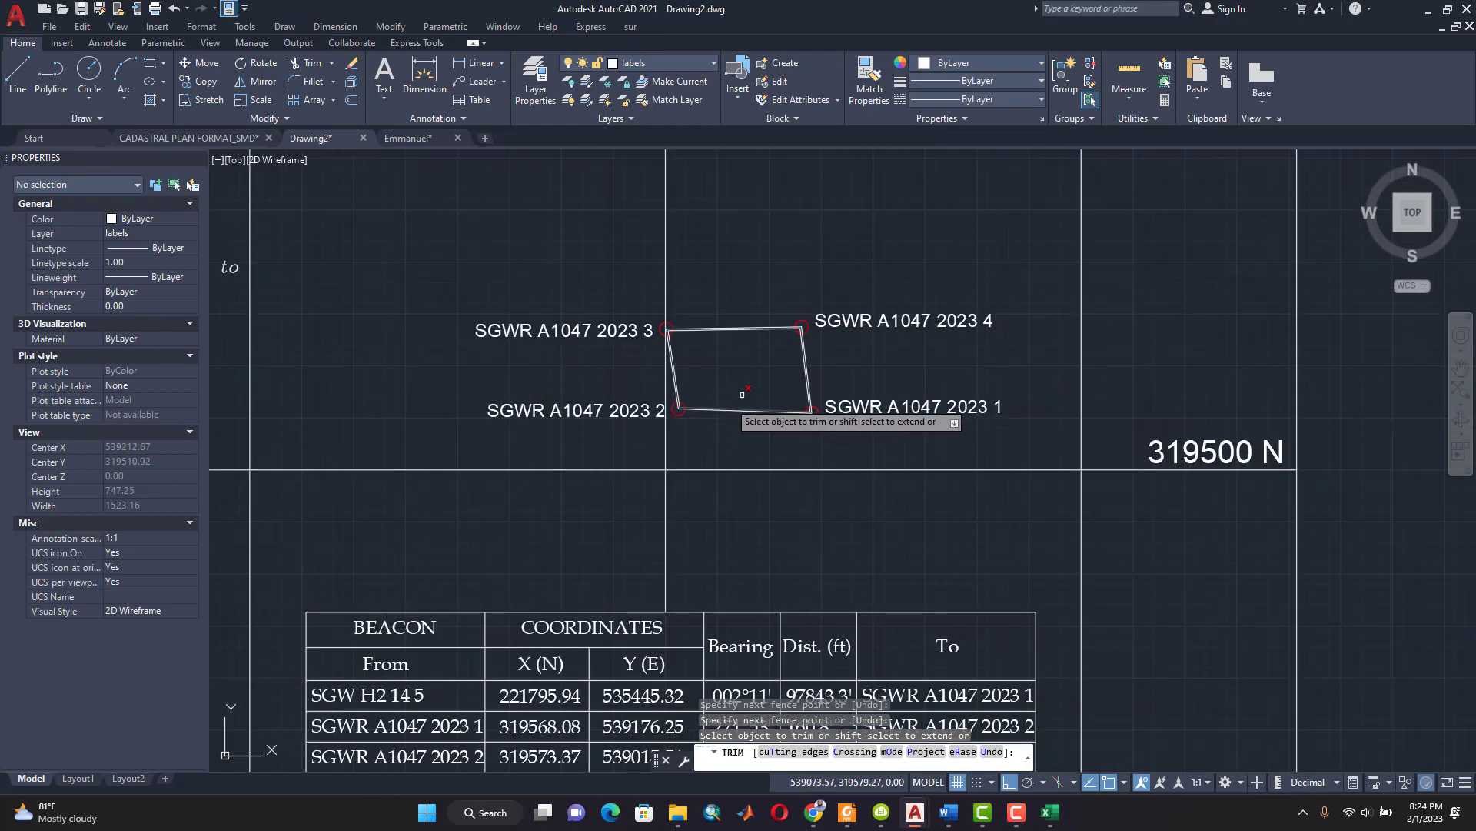
{"action": "scroll", "coordinate": [745, 395], "scroll_direction": "up", "scroll_amount": 6}
{"action": "key", "text": "Escape"}
{"action": "key", "text": "Escape"}
{"action": "key", "text": "Escape"}
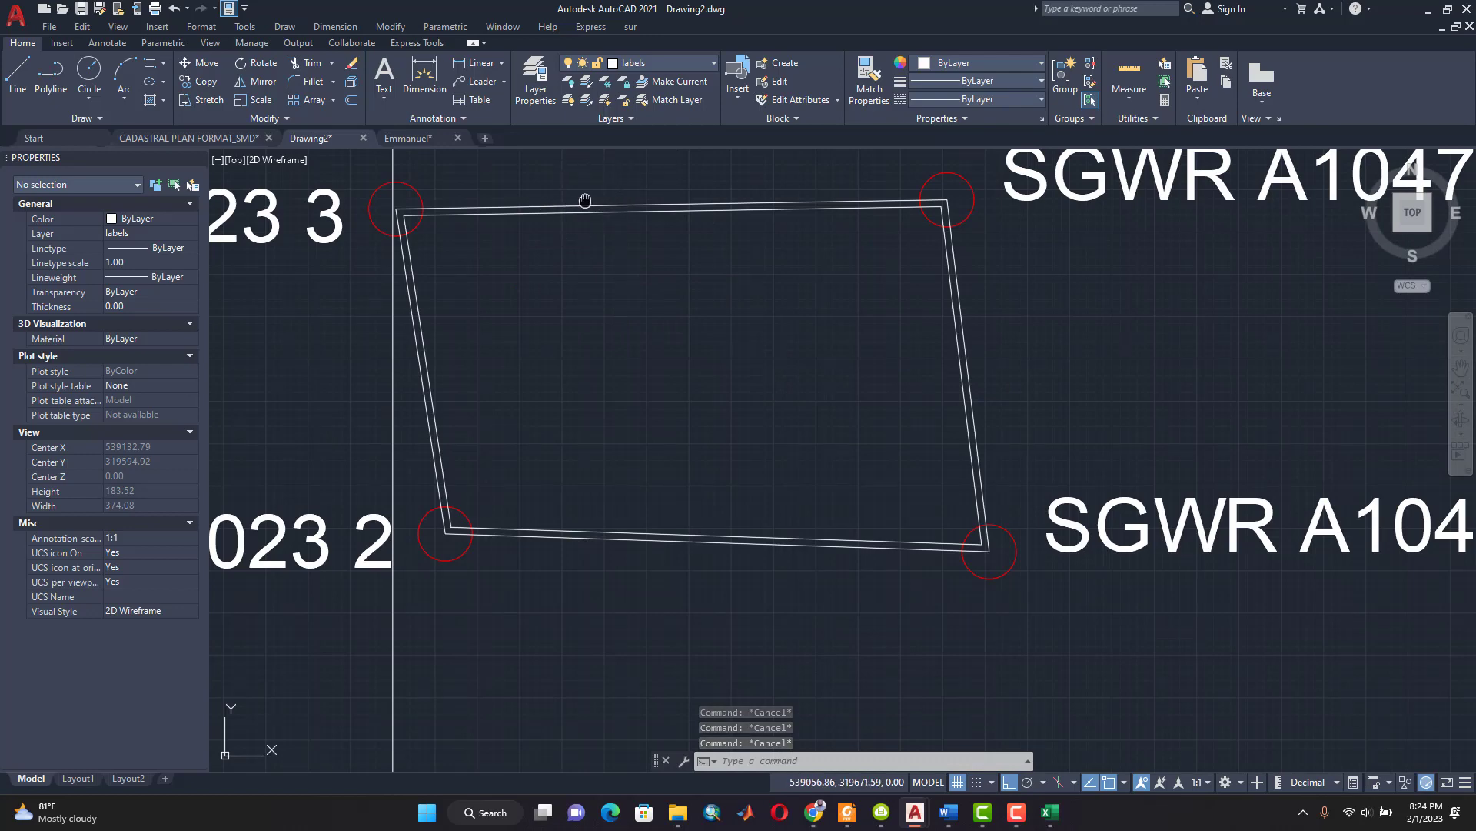
Step: Change the colour of the four inner offset lines of the parcel to Red
{"action": "middle_click_drag", "start_coordinate": [583, 197], "coordinate": [692, 247]}
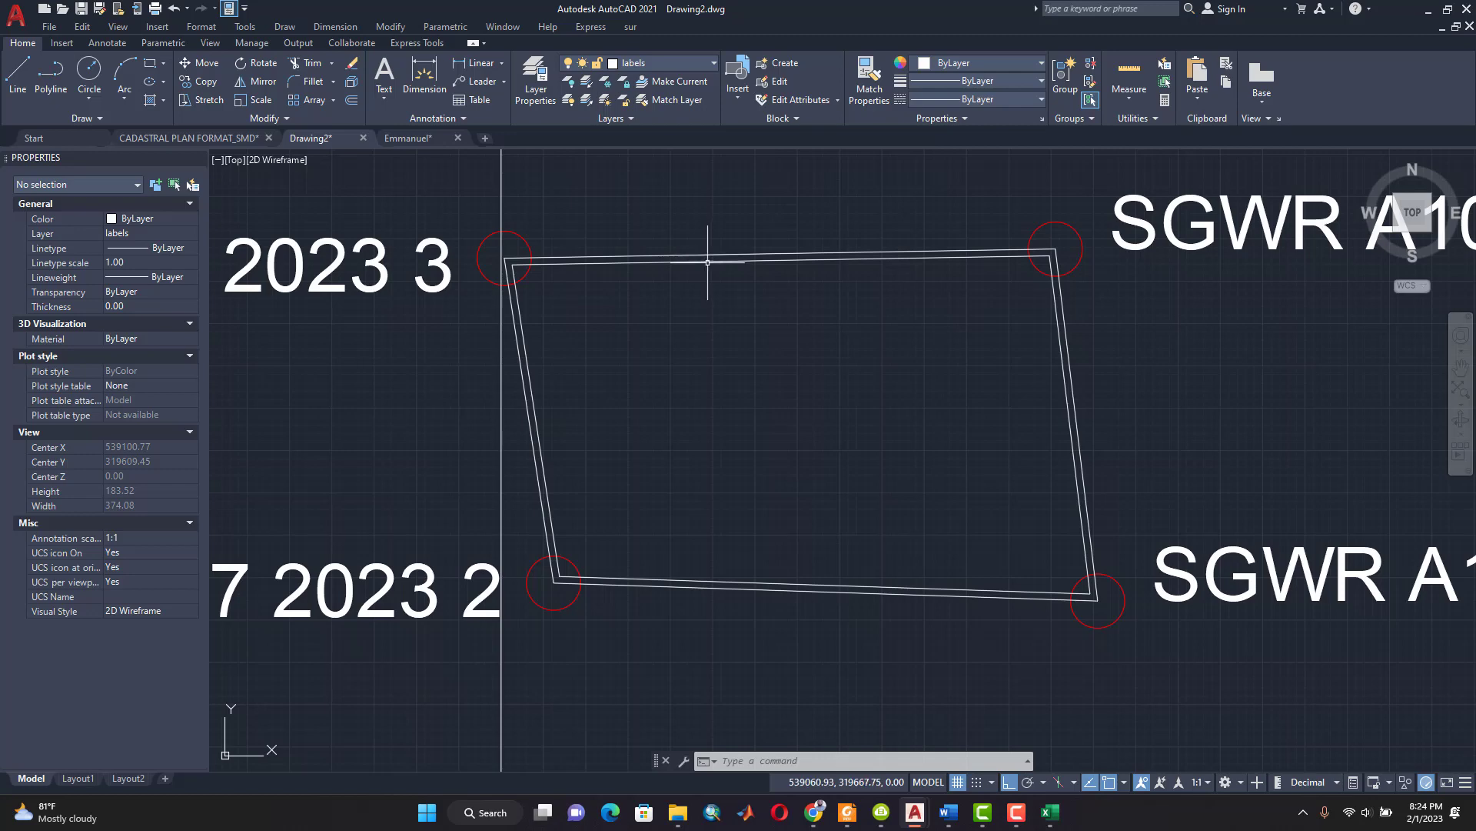
{"action": "left_click", "coordinate": [707, 262]}
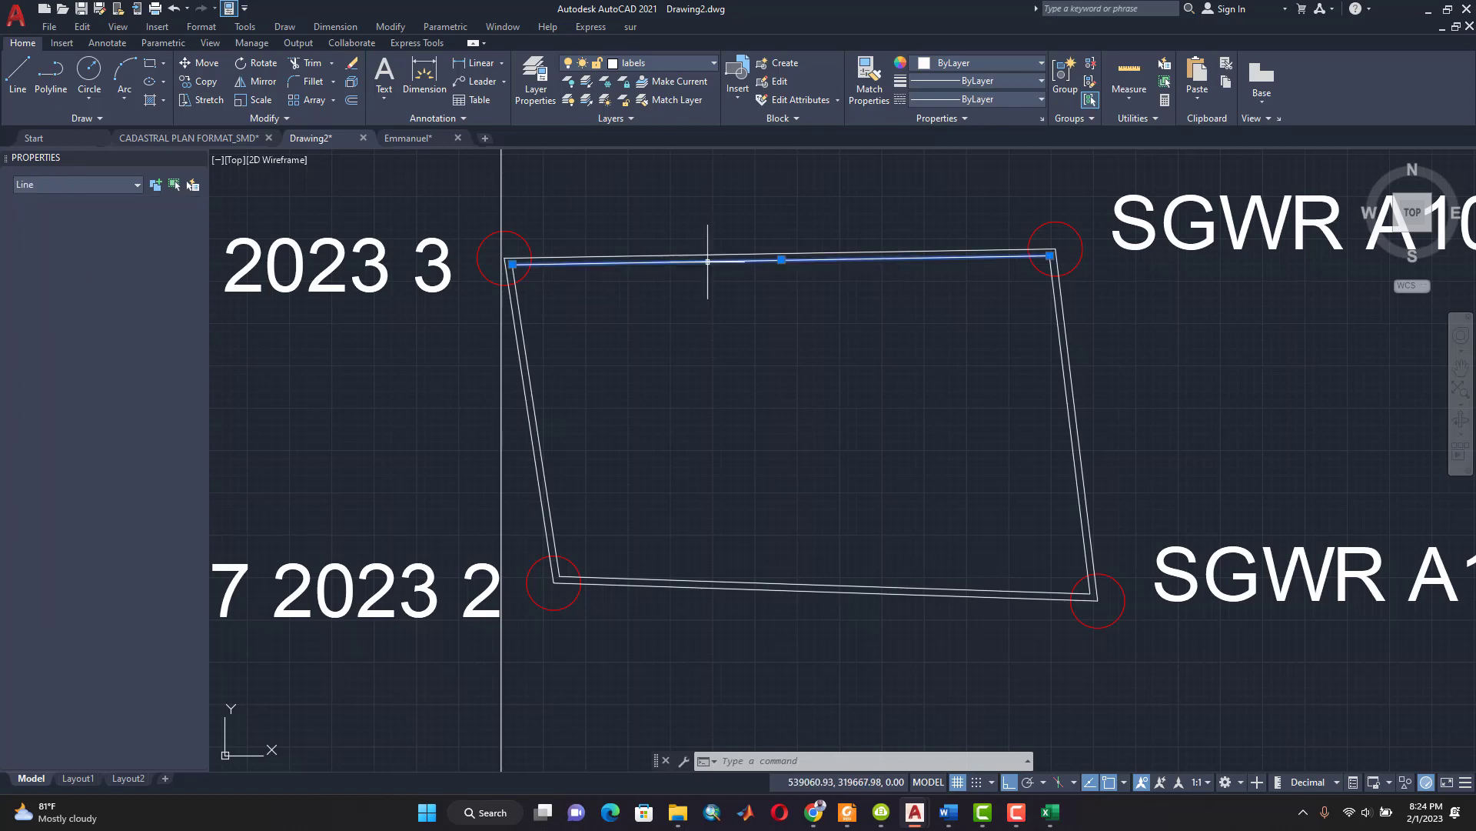
{"action": "left_click", "coordinate": [529, 368]}
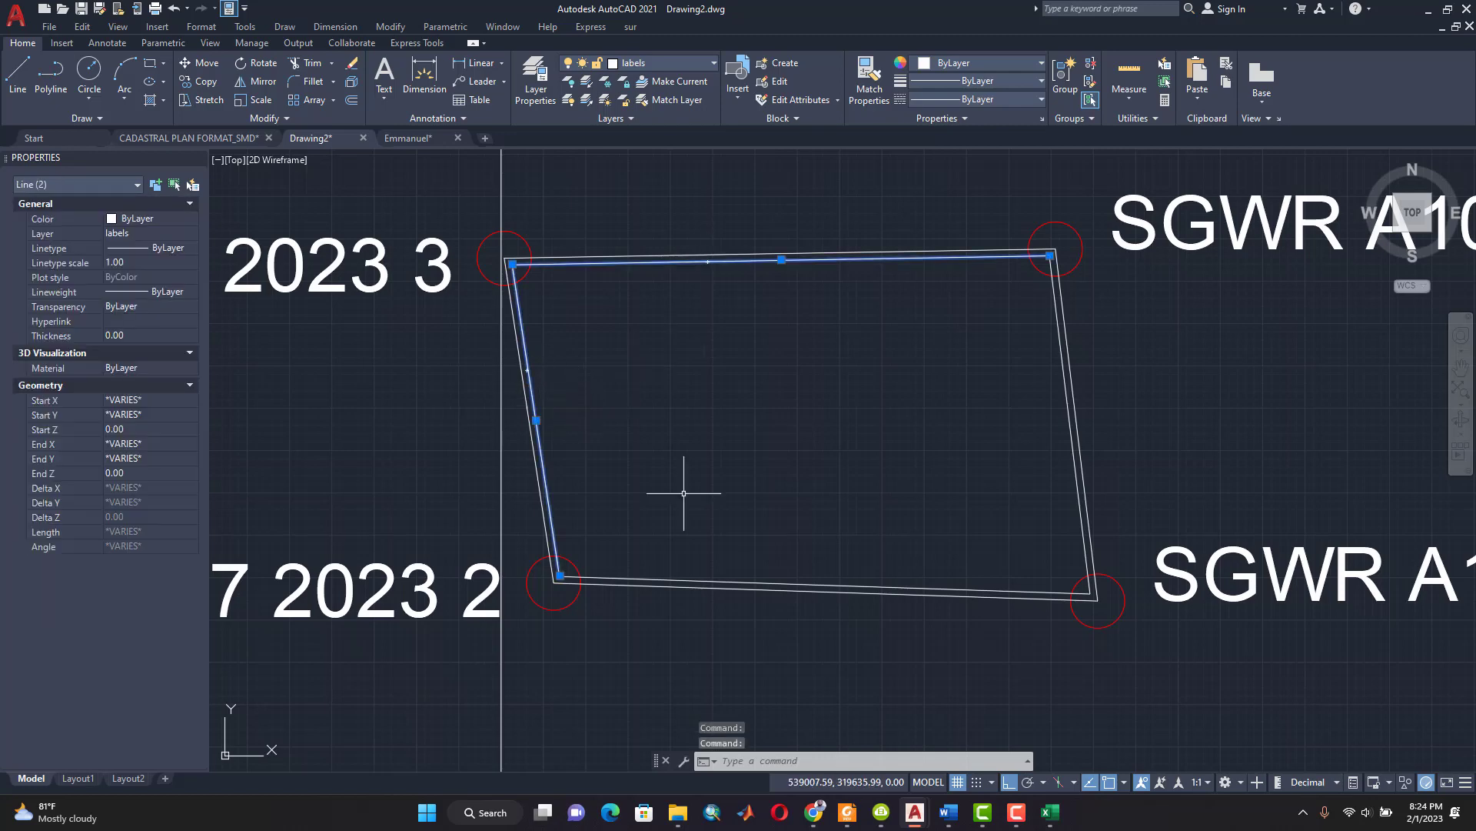
{"action": "left_click", "coordinate": [816, 585]}
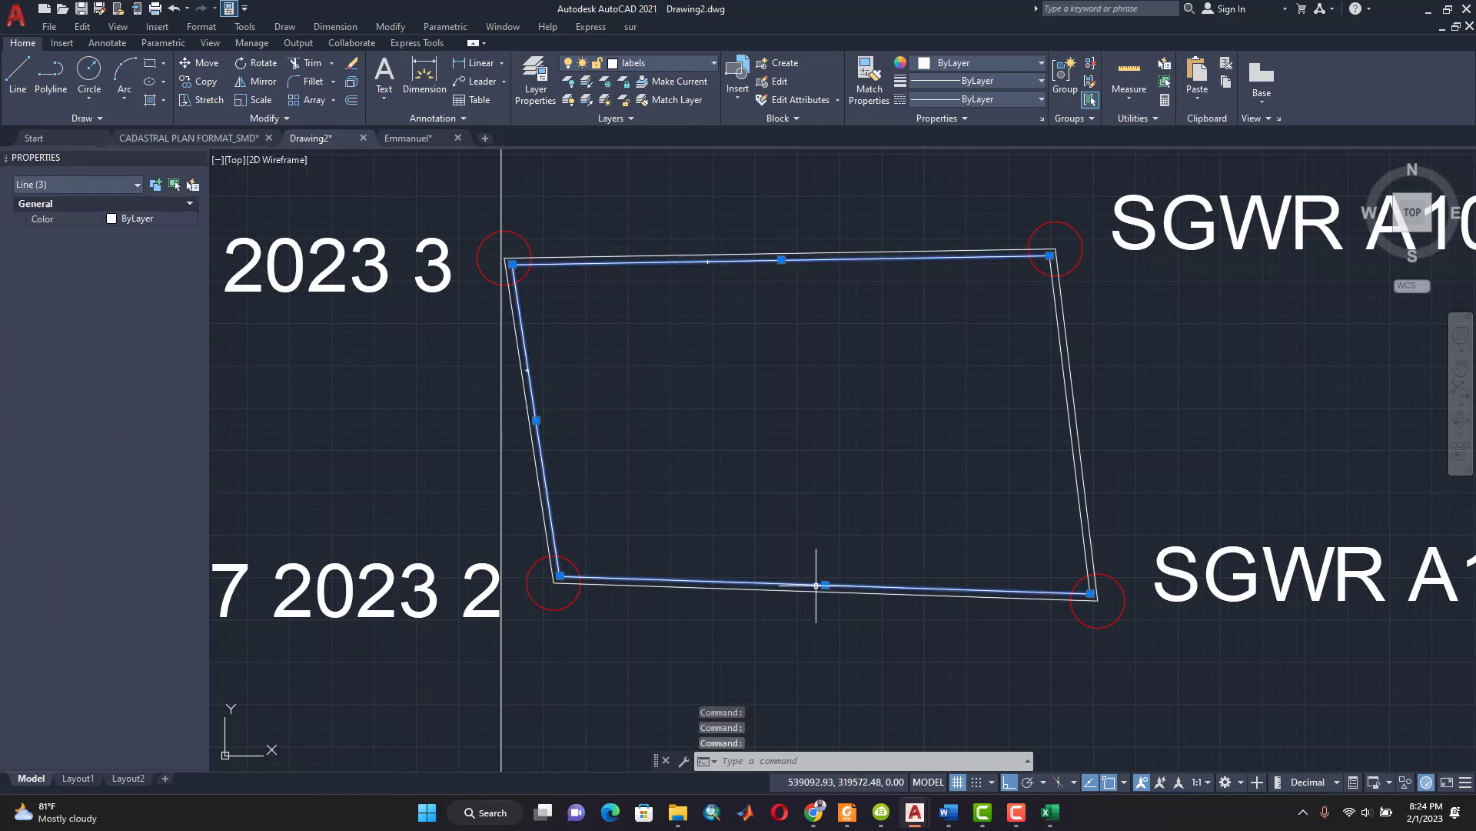
{"action": "left_click", "coordinate": [1074, 467]}
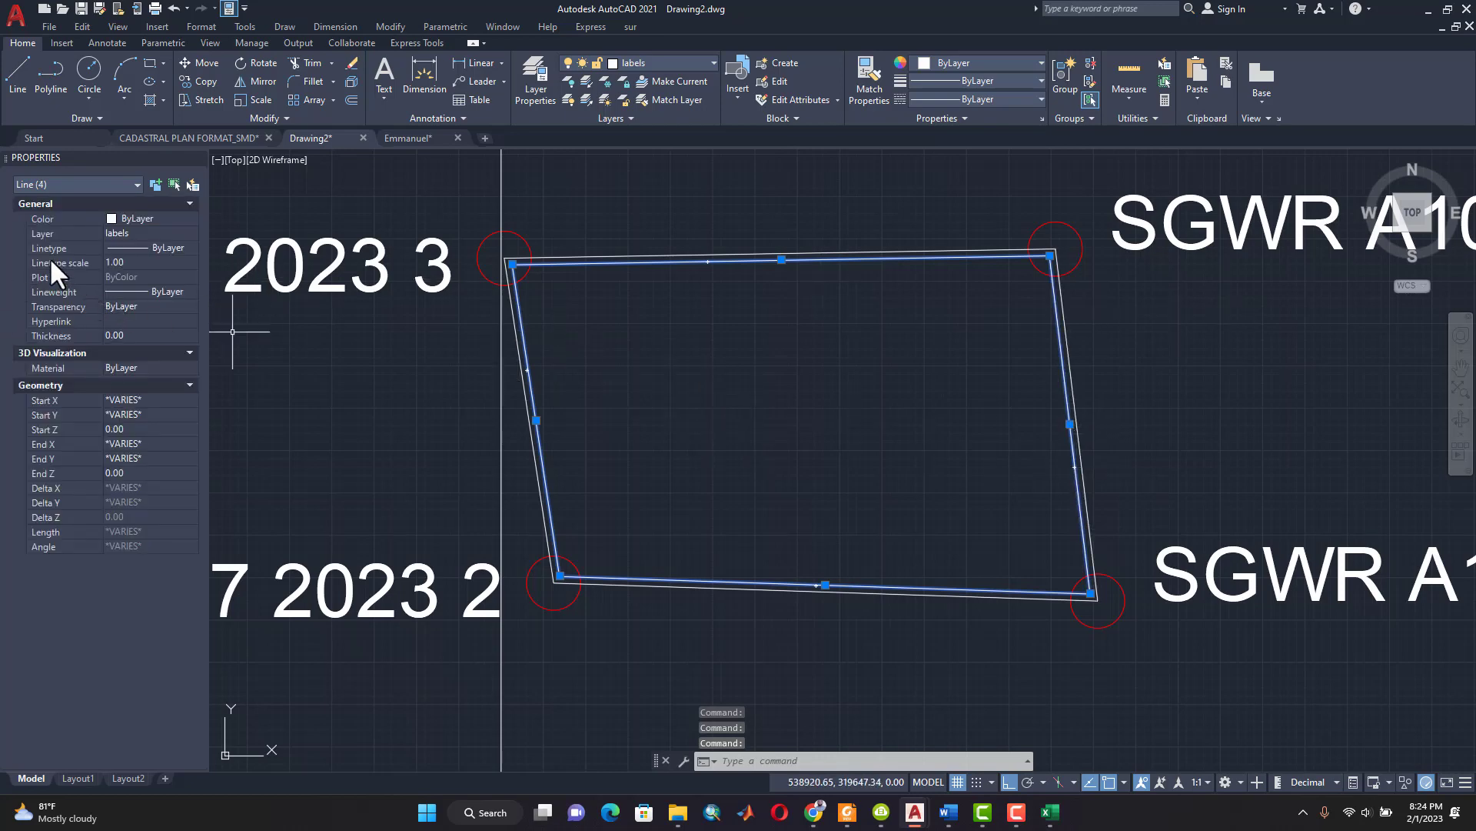
{"action": "right_click", "coordinate": [718, 263]}
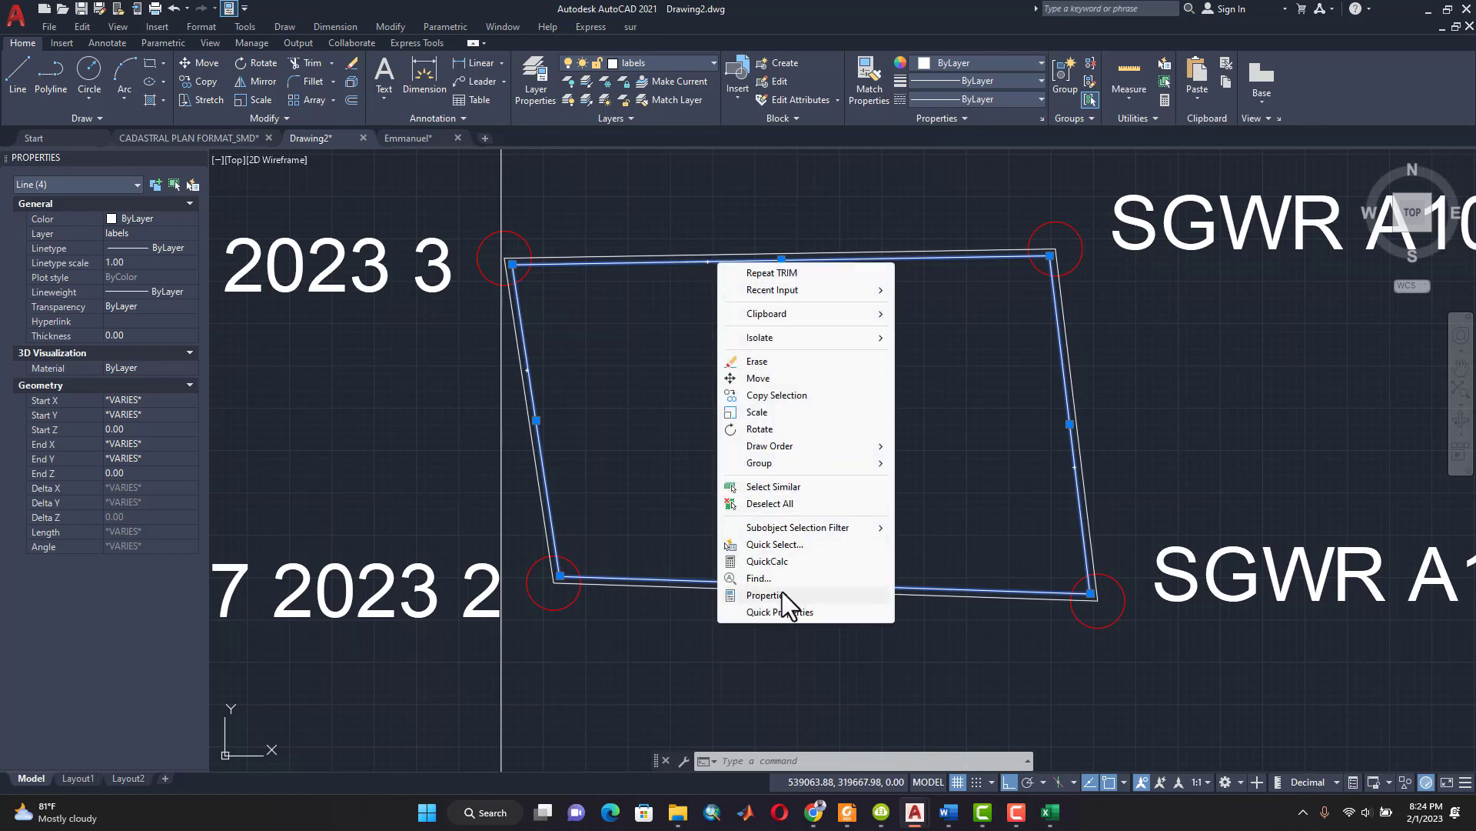
{"action": "left_click", "coordinate": [782, 593]}
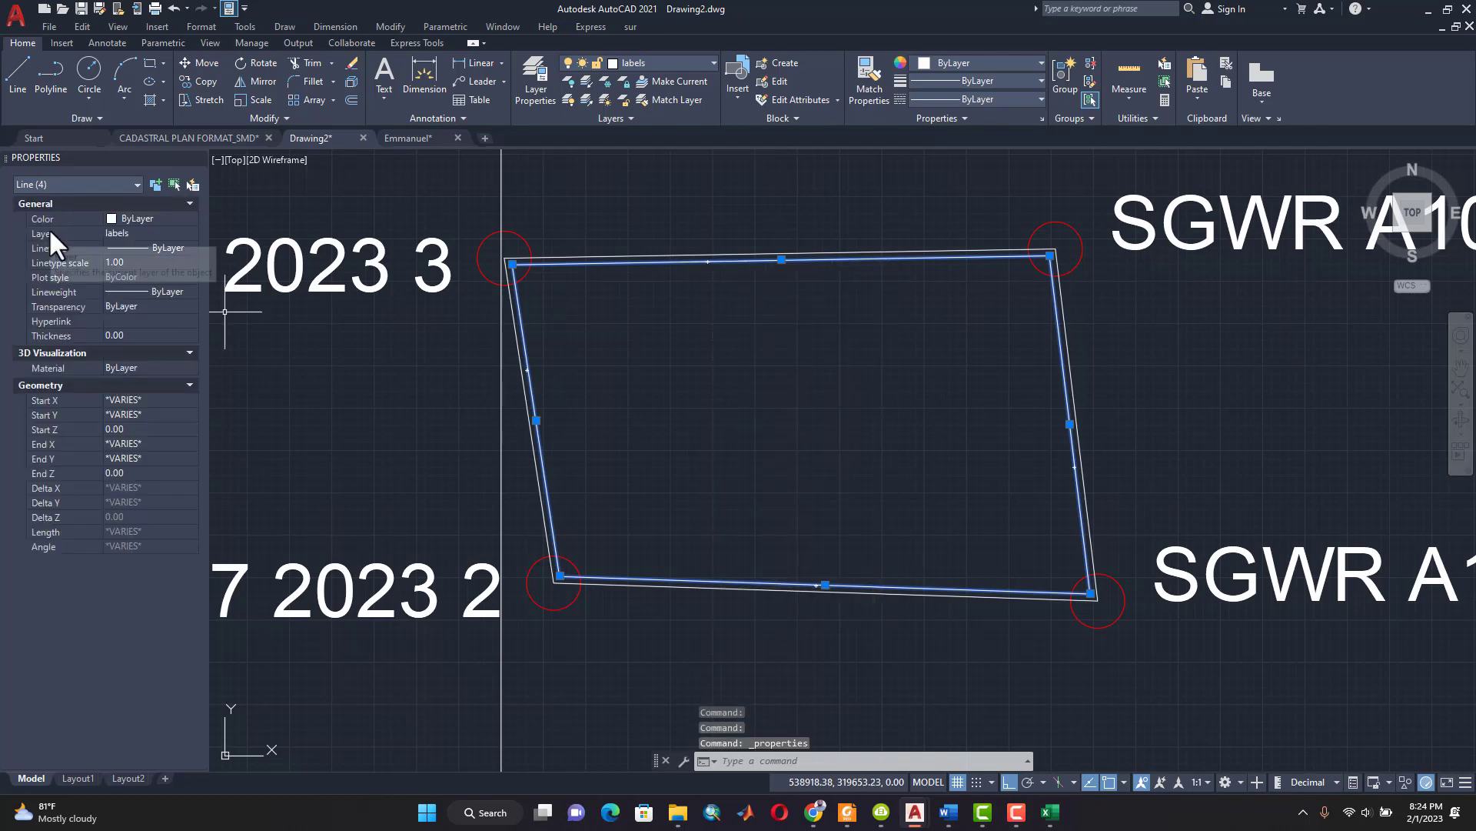
{"action": "left_click", "coordinate": [163, 217]}
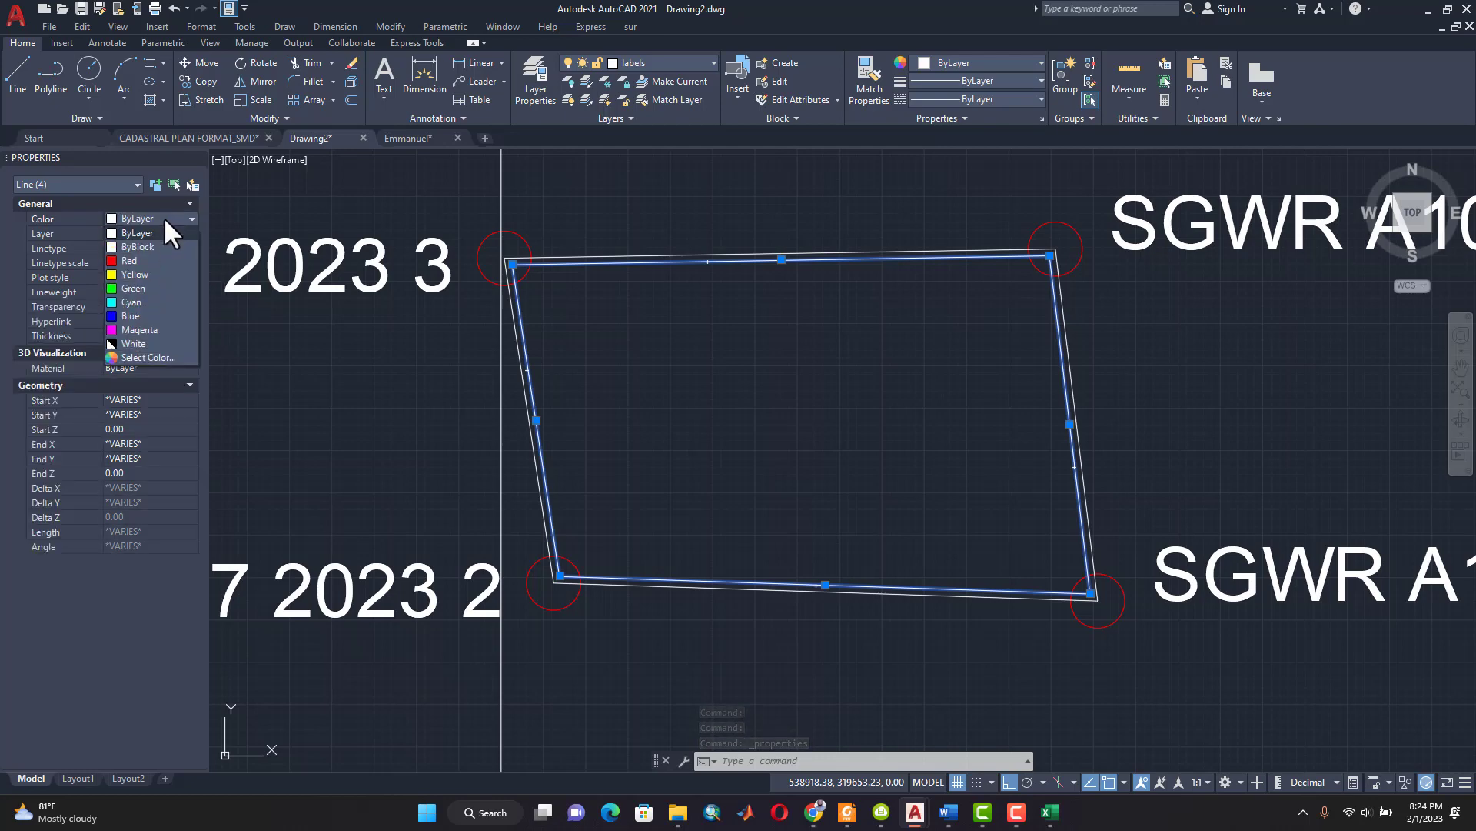
{"action": "left_click", "coordinate": [159, 260]}
{"action": "key", "text": "Escape"}
{"action": "key", "text": "Escape"}
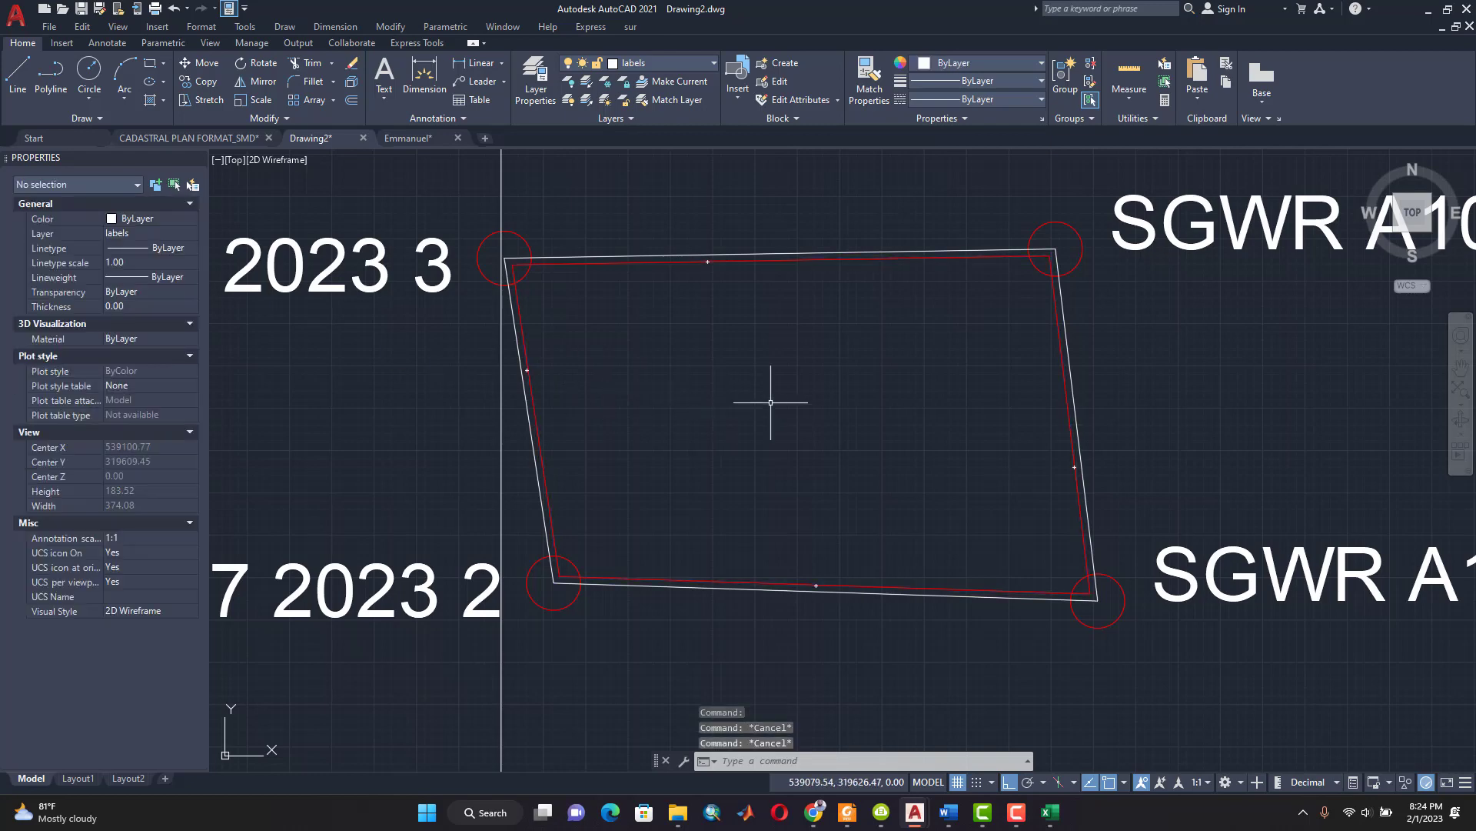
{"action": "scroll", "coordinate": [771, 402], "scroll_direction": "down", "scroll_amount": 6}
{"action": "scroll", "coordinate": [775, 398], "scroll_direction": "up", "scroll_amount": 4}
{"action": "scroll", "coordinate": [778, 402], "scroll_direction": "down", "scroll_amount": 4}
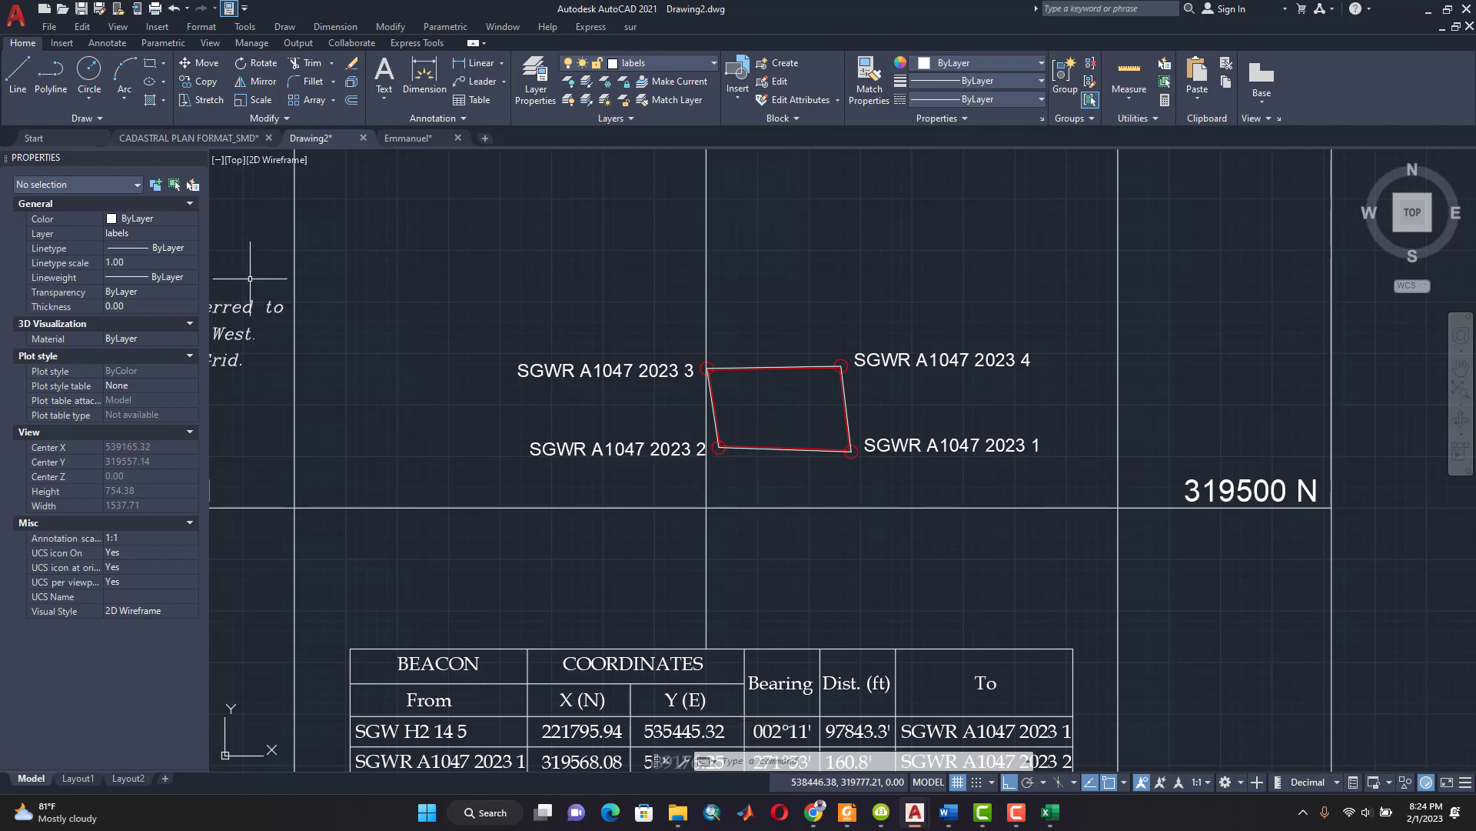
{"action": "left_click", "coordinate": [164, 246]}
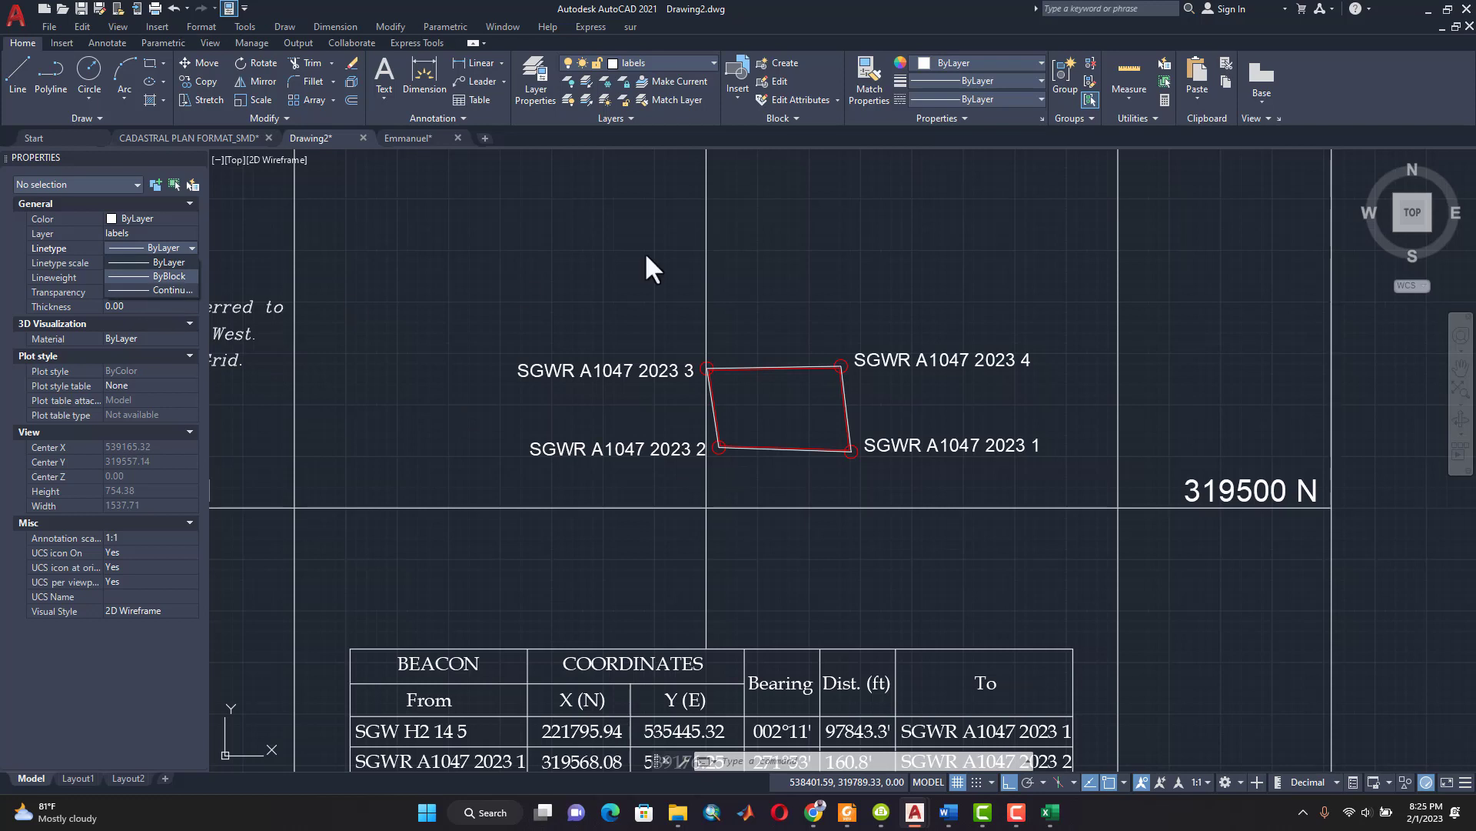
{"action": "left_click", "coordinate": [946, 99]}
{"action": "left_click", "coordinate": [947, 97]}
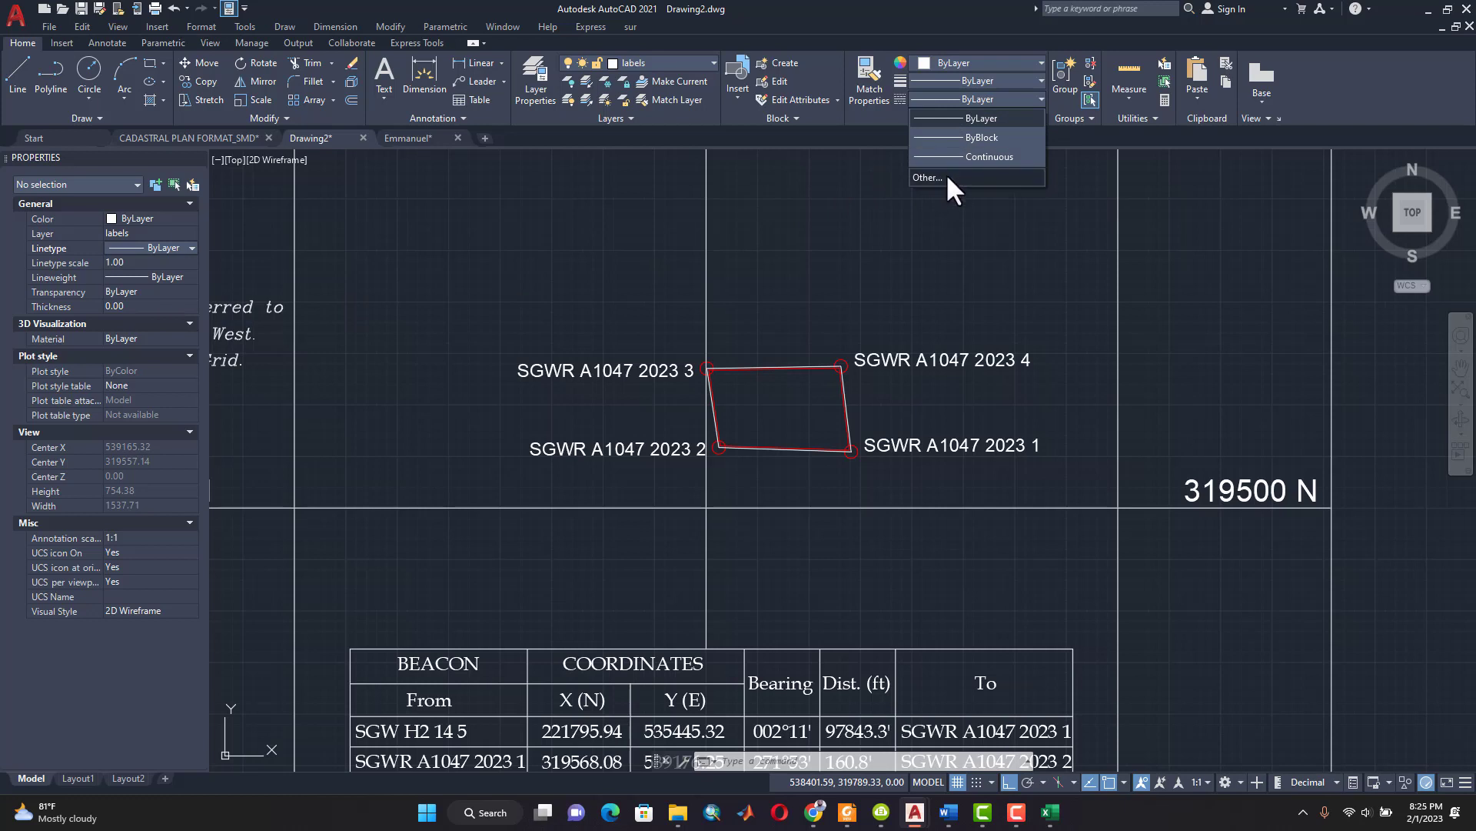
{"action": "left_click", "coordinate": [928, 177]}
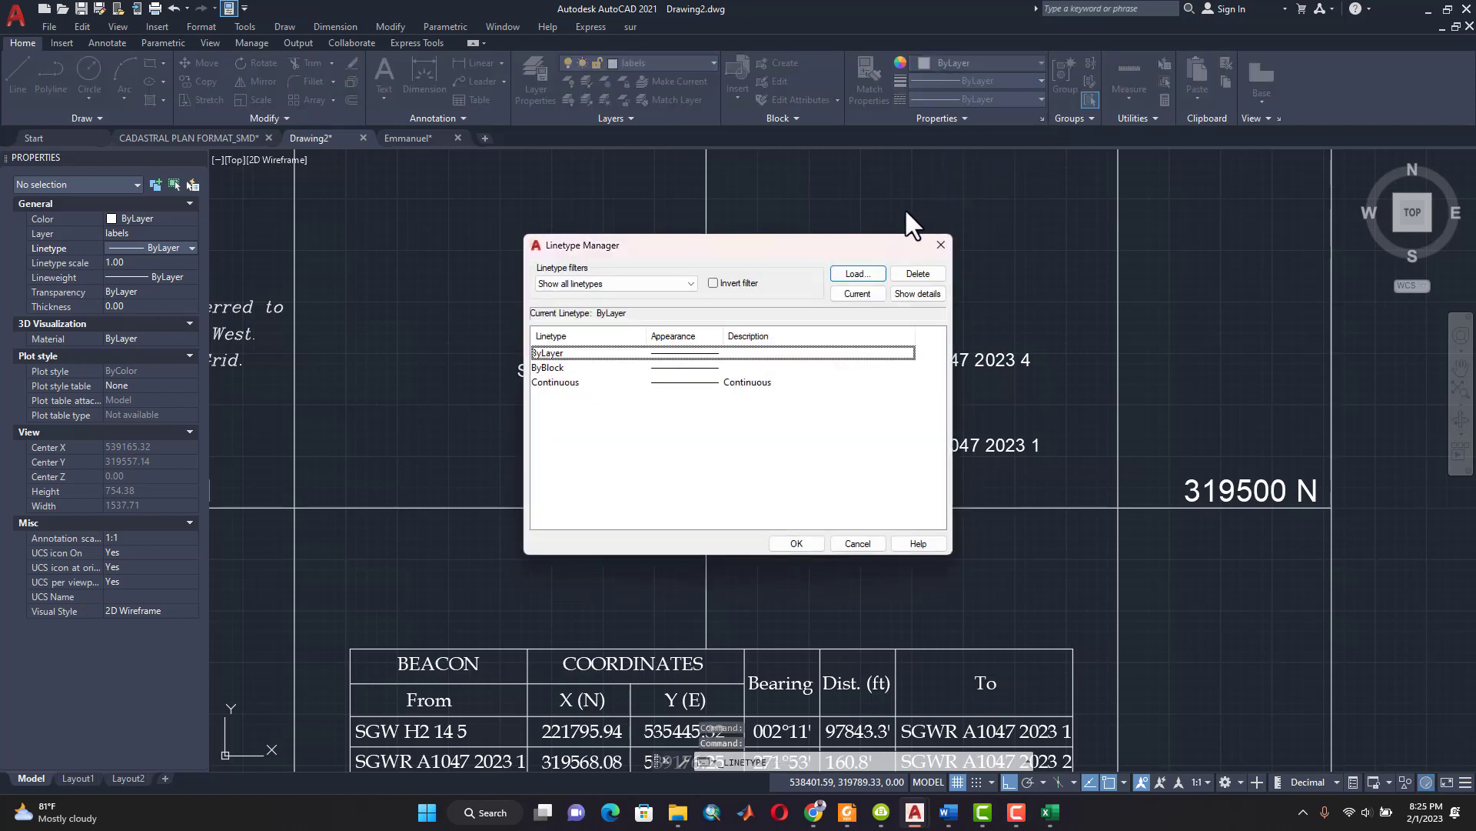
{"action": "left_click", "coordinate": [938, 243]}
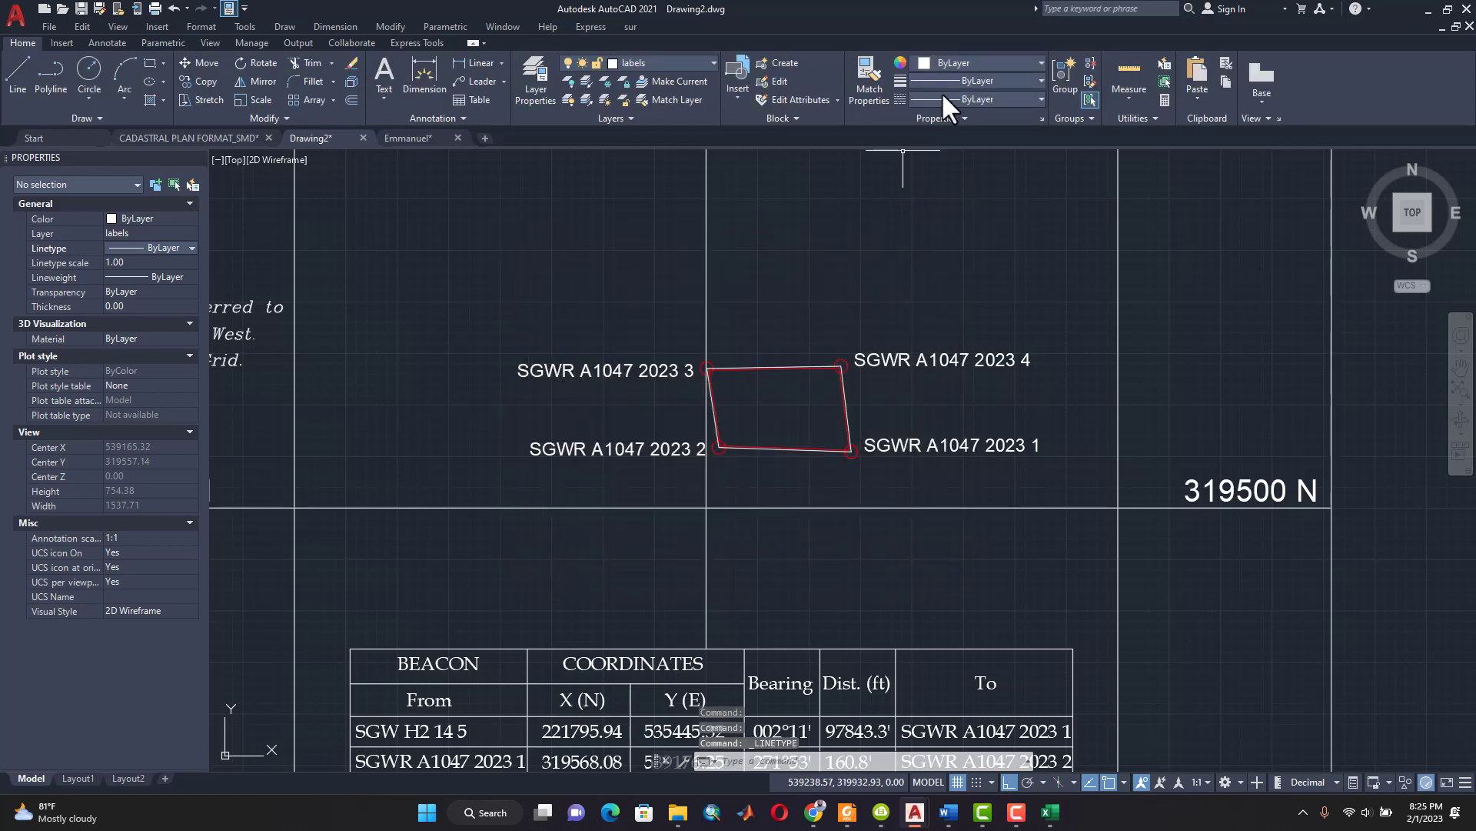
Step: Load the ISO dash space linetype ACAD_ISO03W100 from acad.lin into the drawing
{"action": "left_click", "coordinate": [1017, 98]}
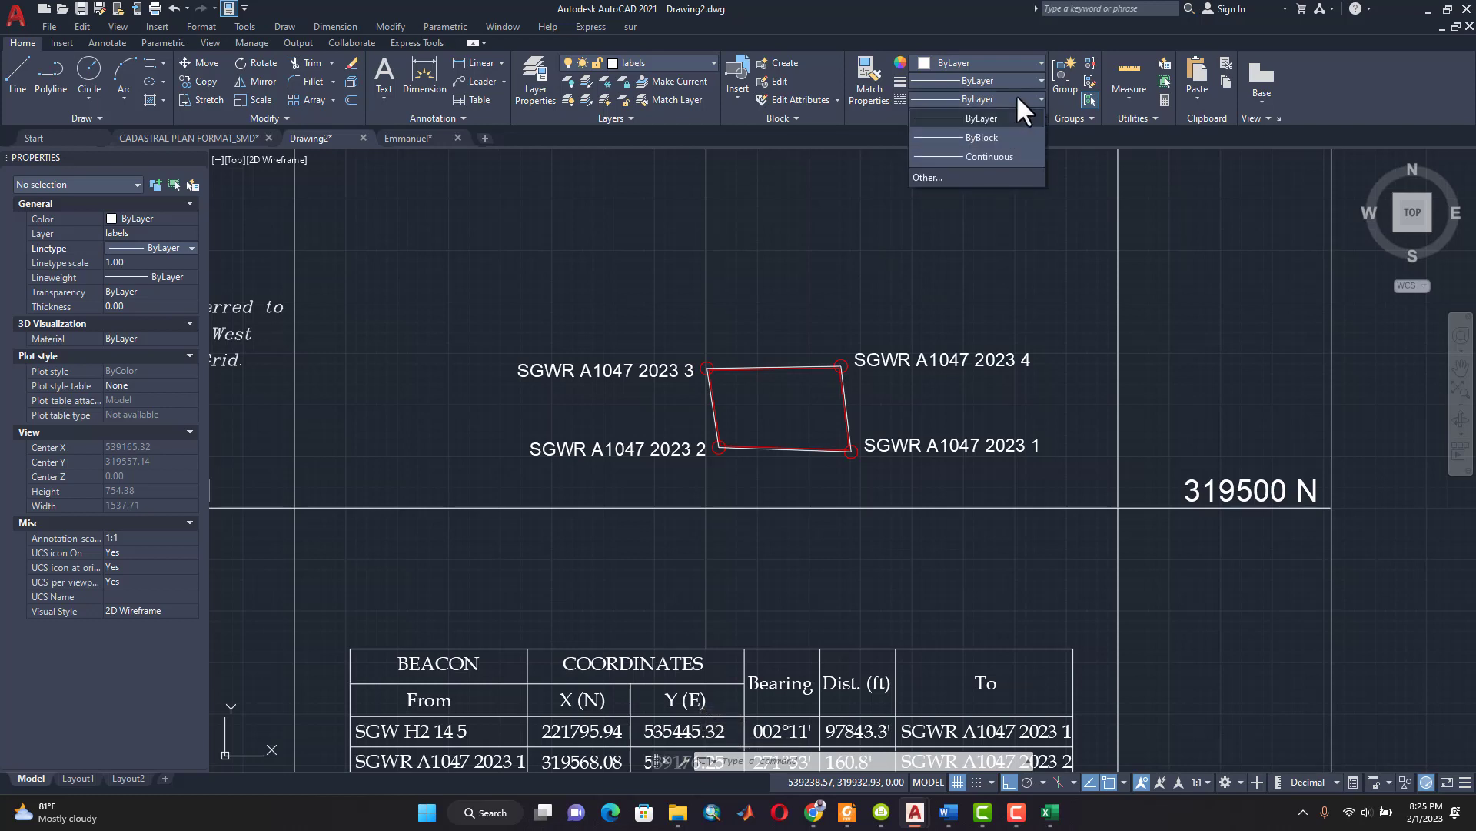
{"action": "left_click", "coordinate": [983, 172]}
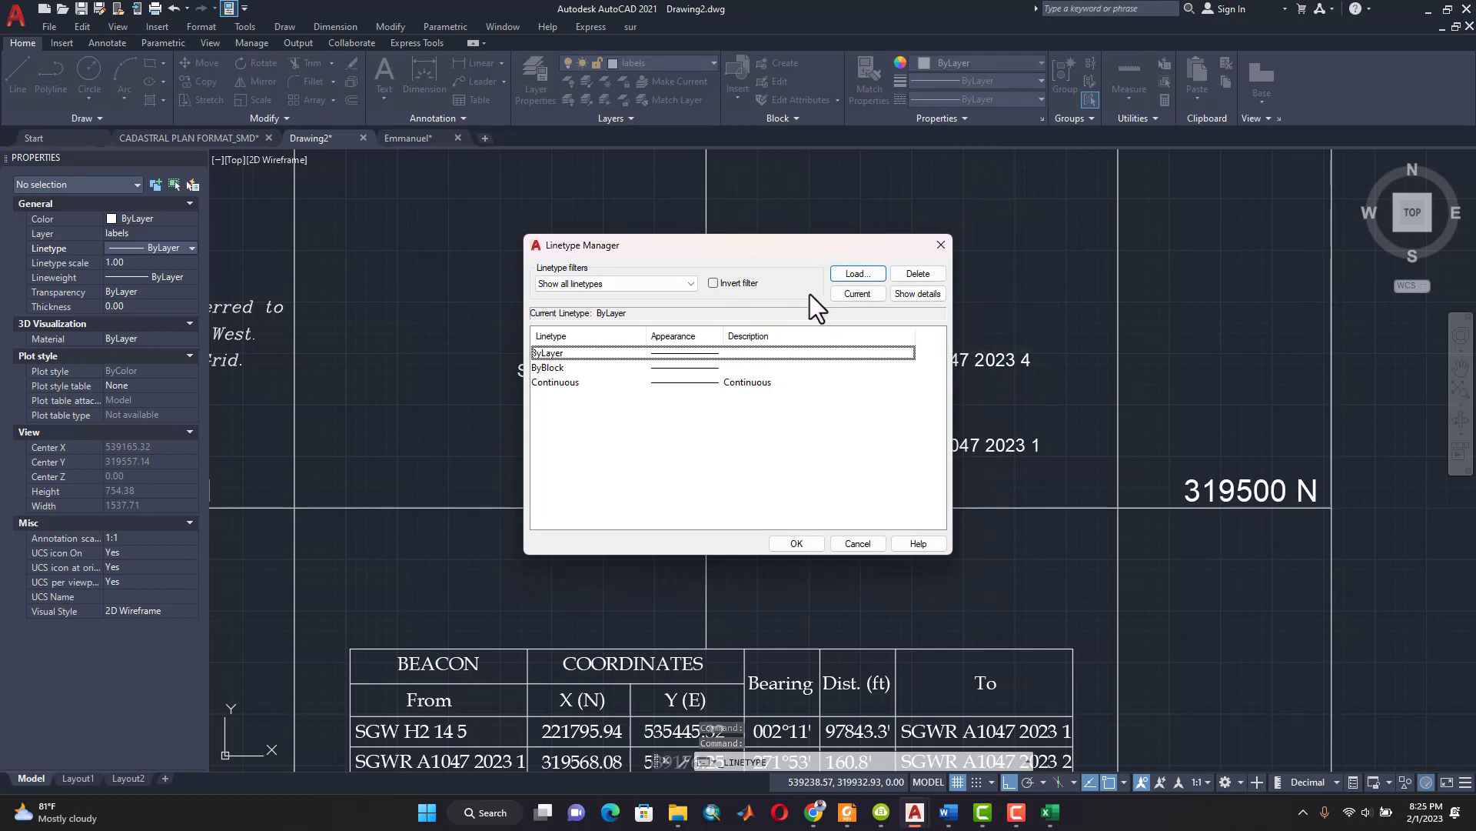
{"action": "left_click", "coordinate": [870, 275]}
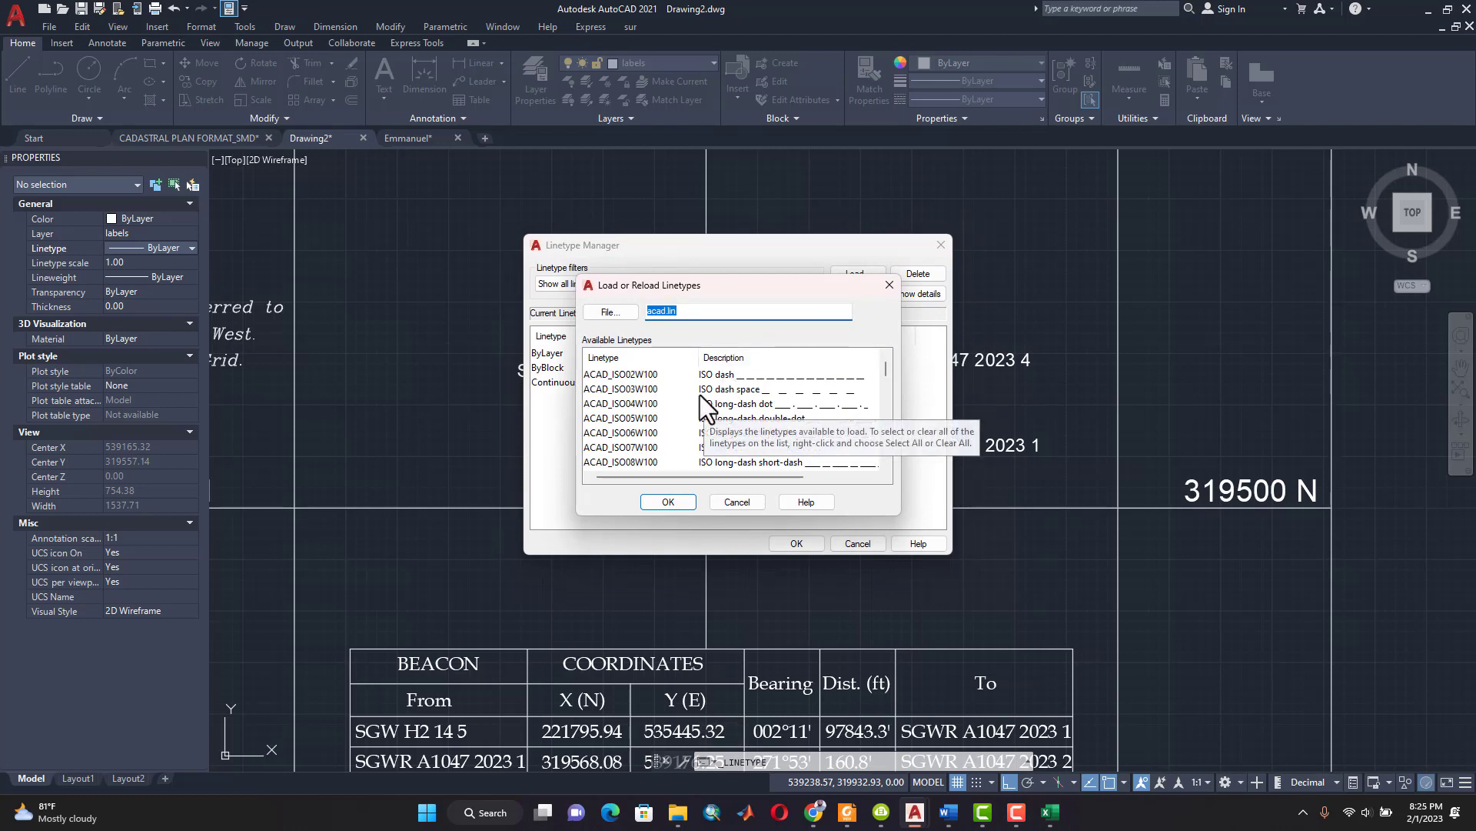
{"action": "left_click", "coordinate": [769, 390]}
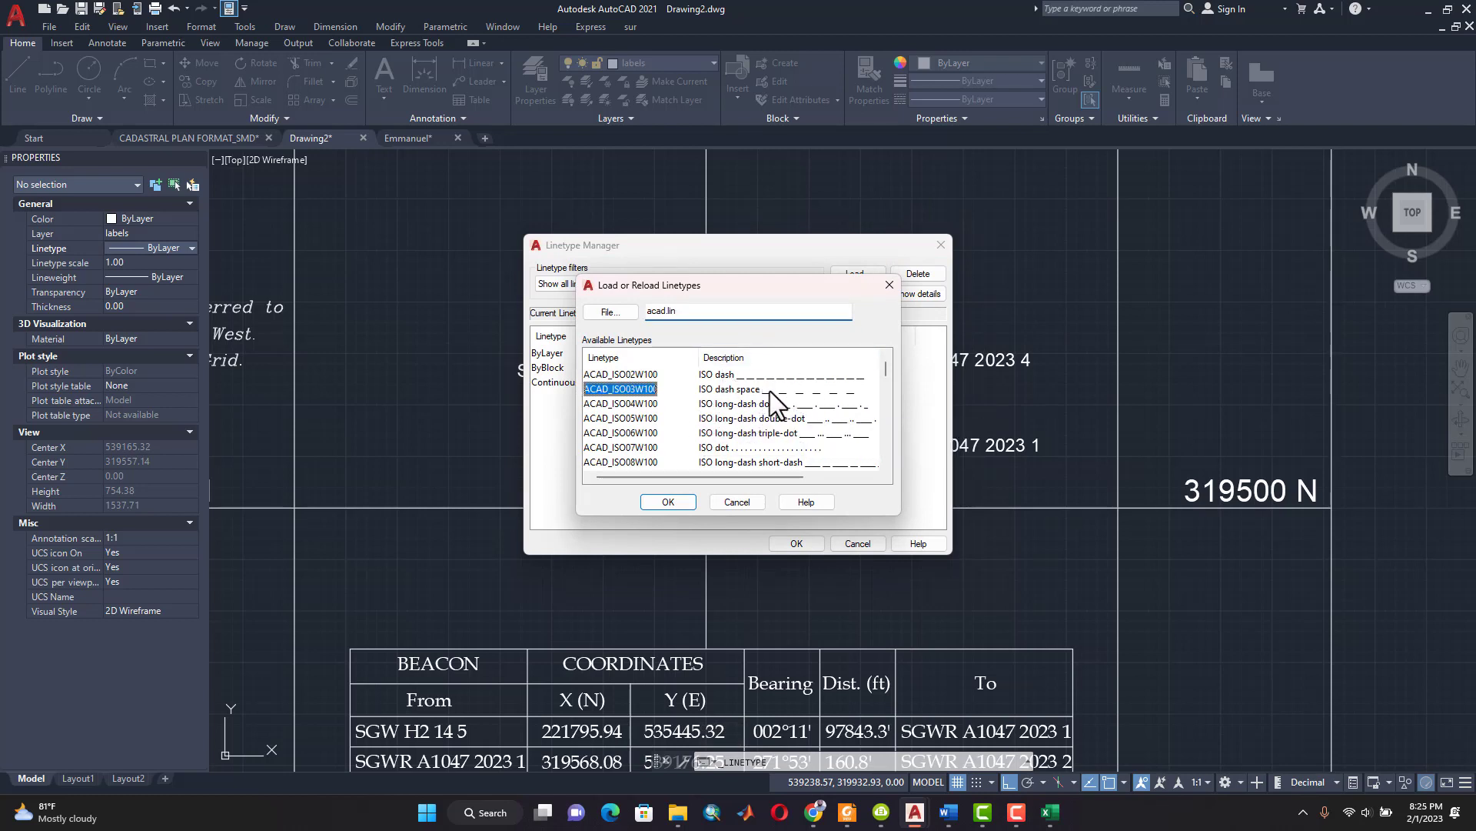
{"action": "left_click", "coordinate": [668, 502]}
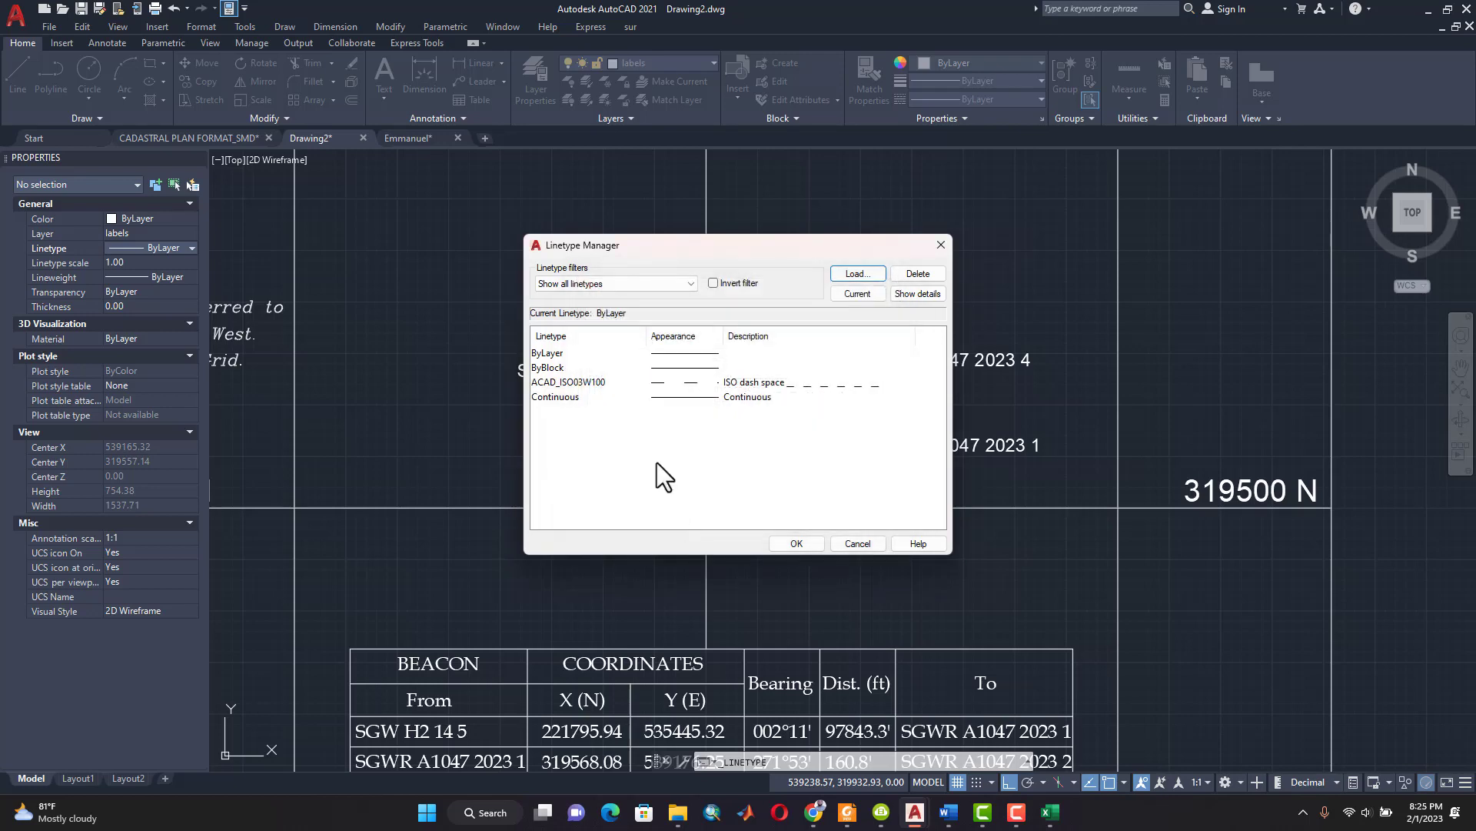
Step: Load the DASHEDX2 linetype from acad.lin and close the linetype manager with the changes accepted
{"action": "left_click", "coordinate": [862, 272]}
{"action": "scroll", "coordinate": [796, 407], "scroll_direction": "down", "scroll_amount": 4}
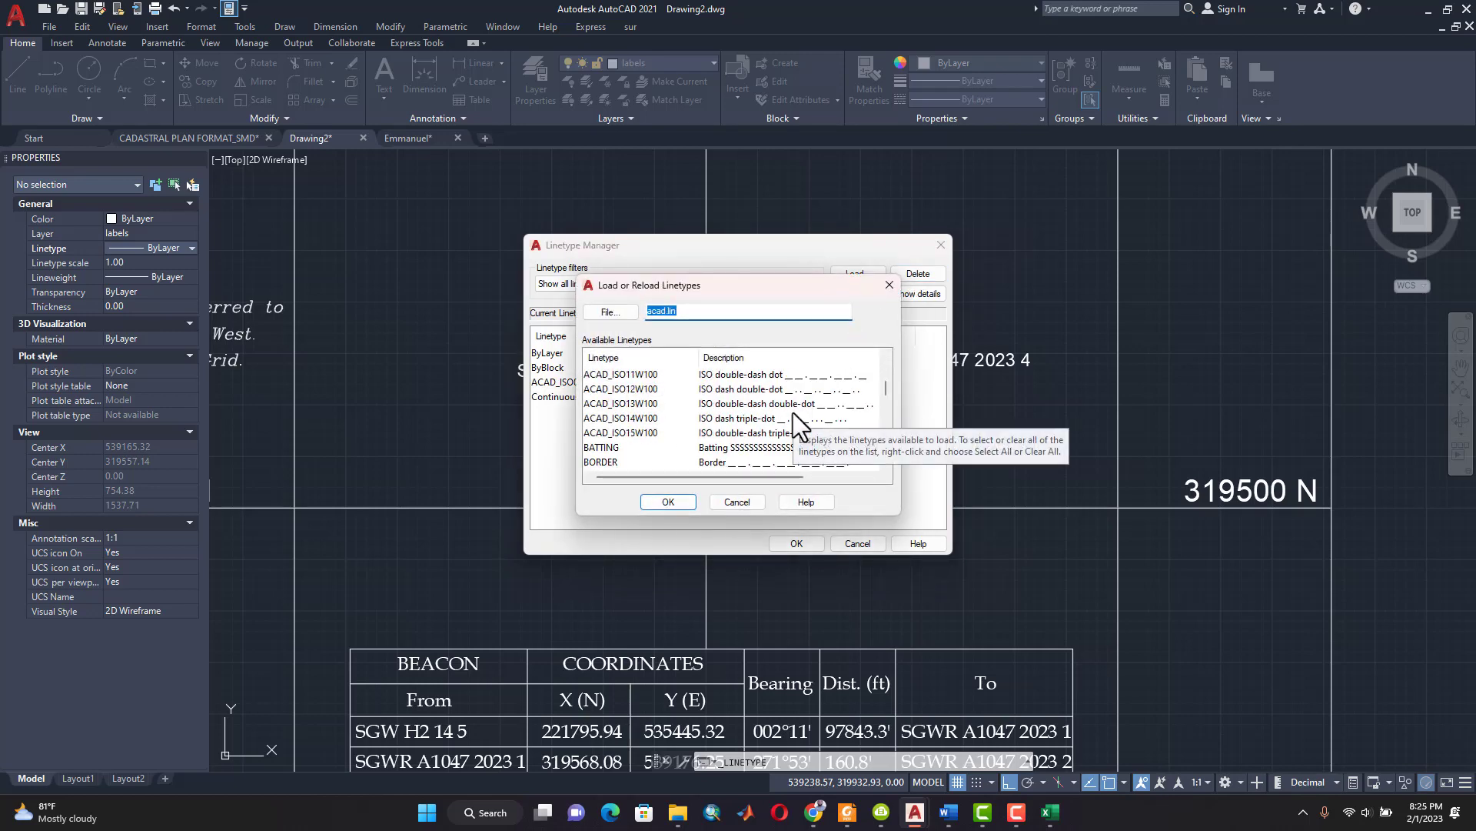
{"action": "scroll", "coordinate": [792, 413], "scroll_direction": "down", "scroll_amount": 1}
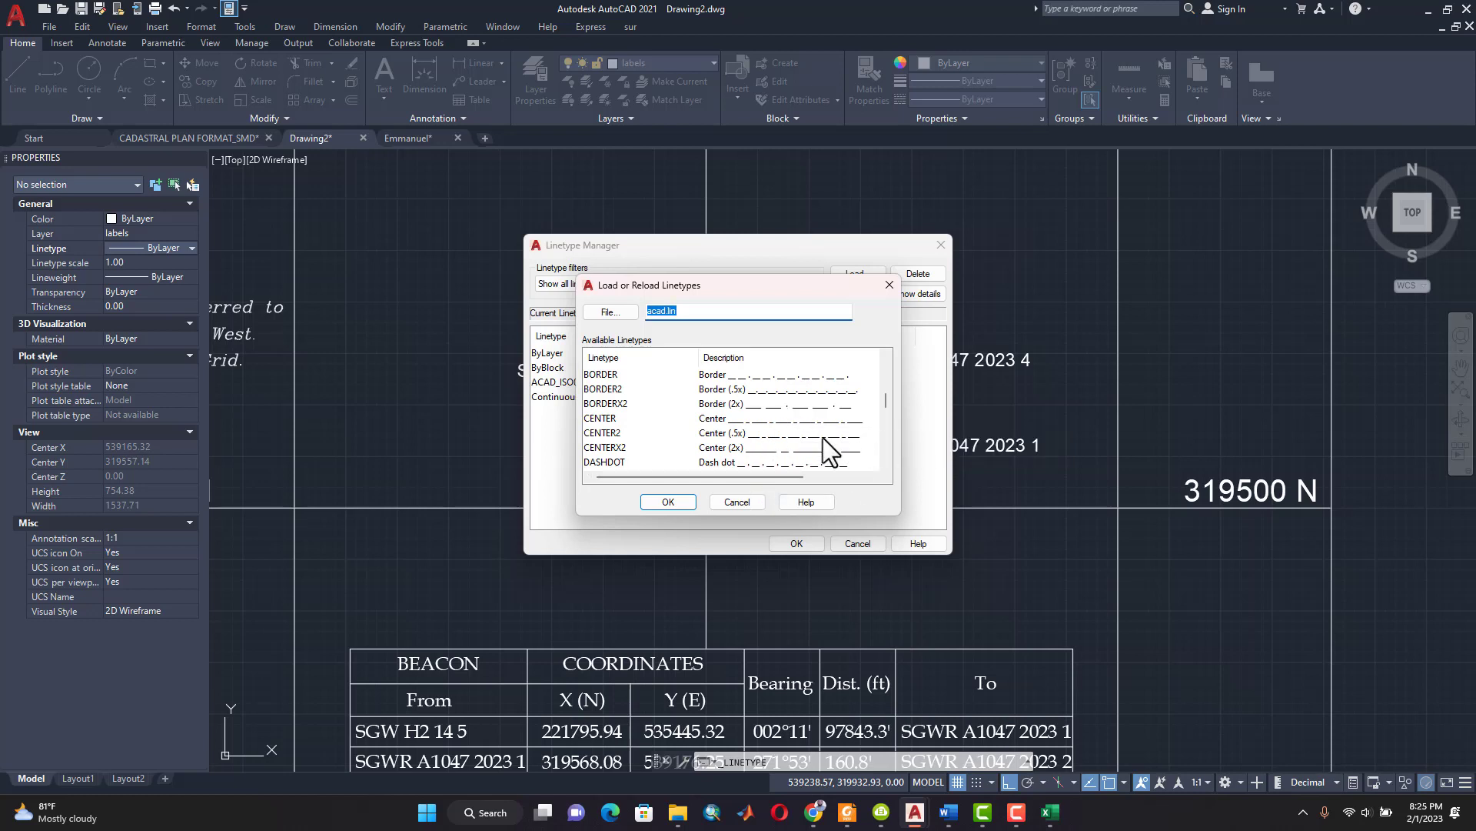
{"action": "scroll", "coordinate": [819, 432], "scroll_direction": "down", "scroll_amount": 2}
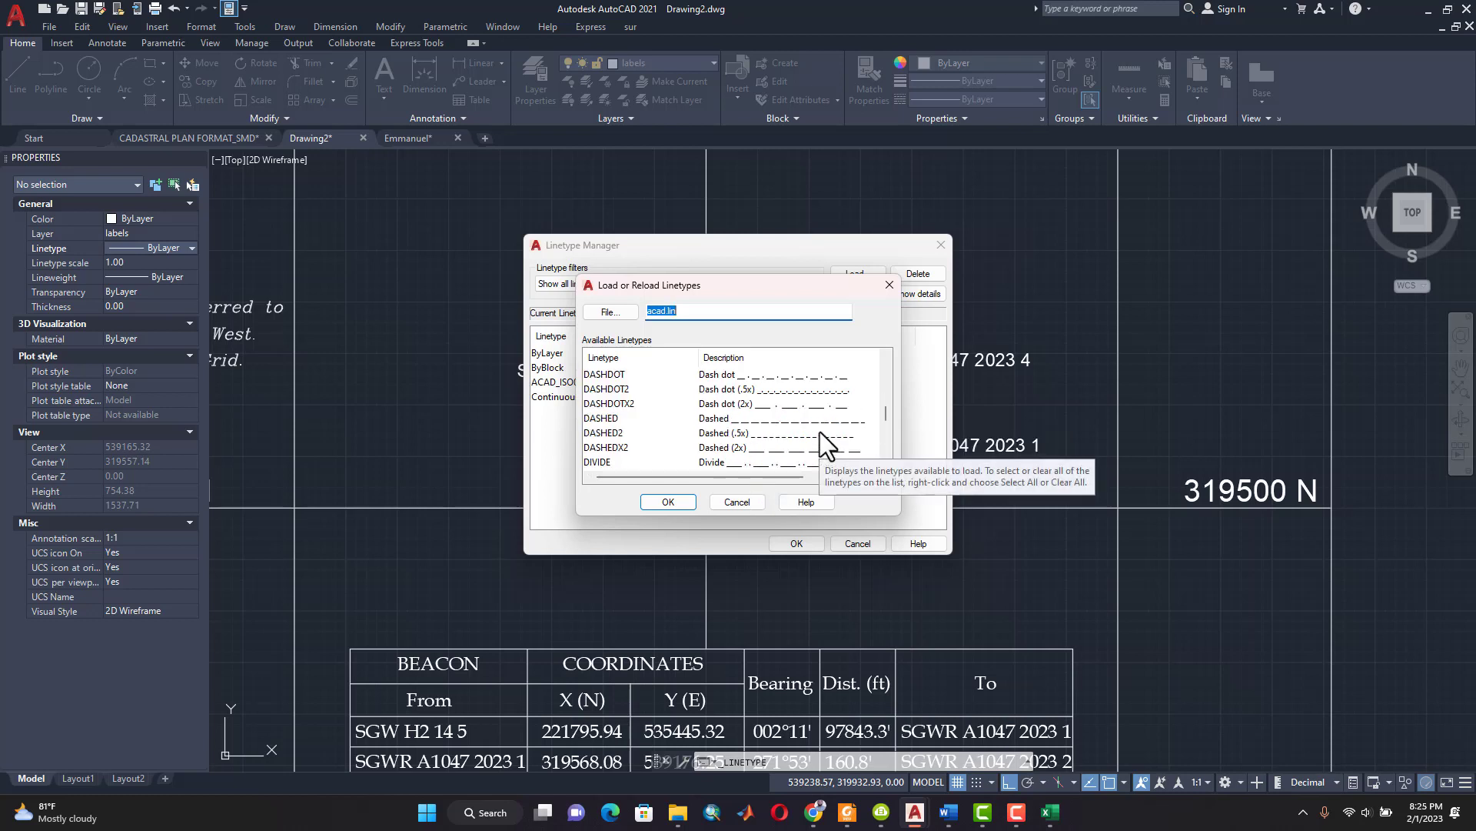
{"action": "left_click", "coordinate": [792, 446]}
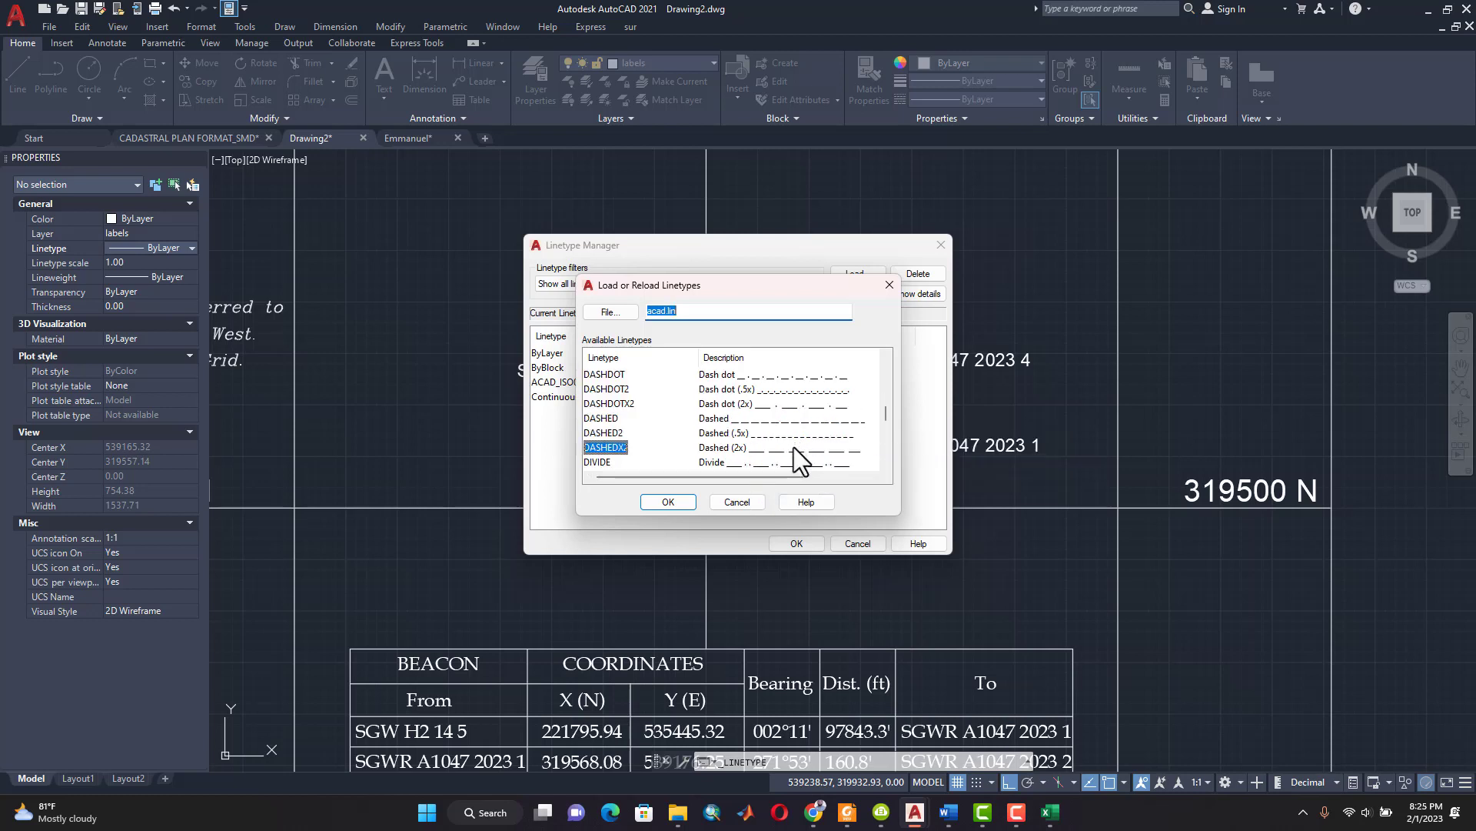
{"action": "left_click", "coordinate": [663, 501]}
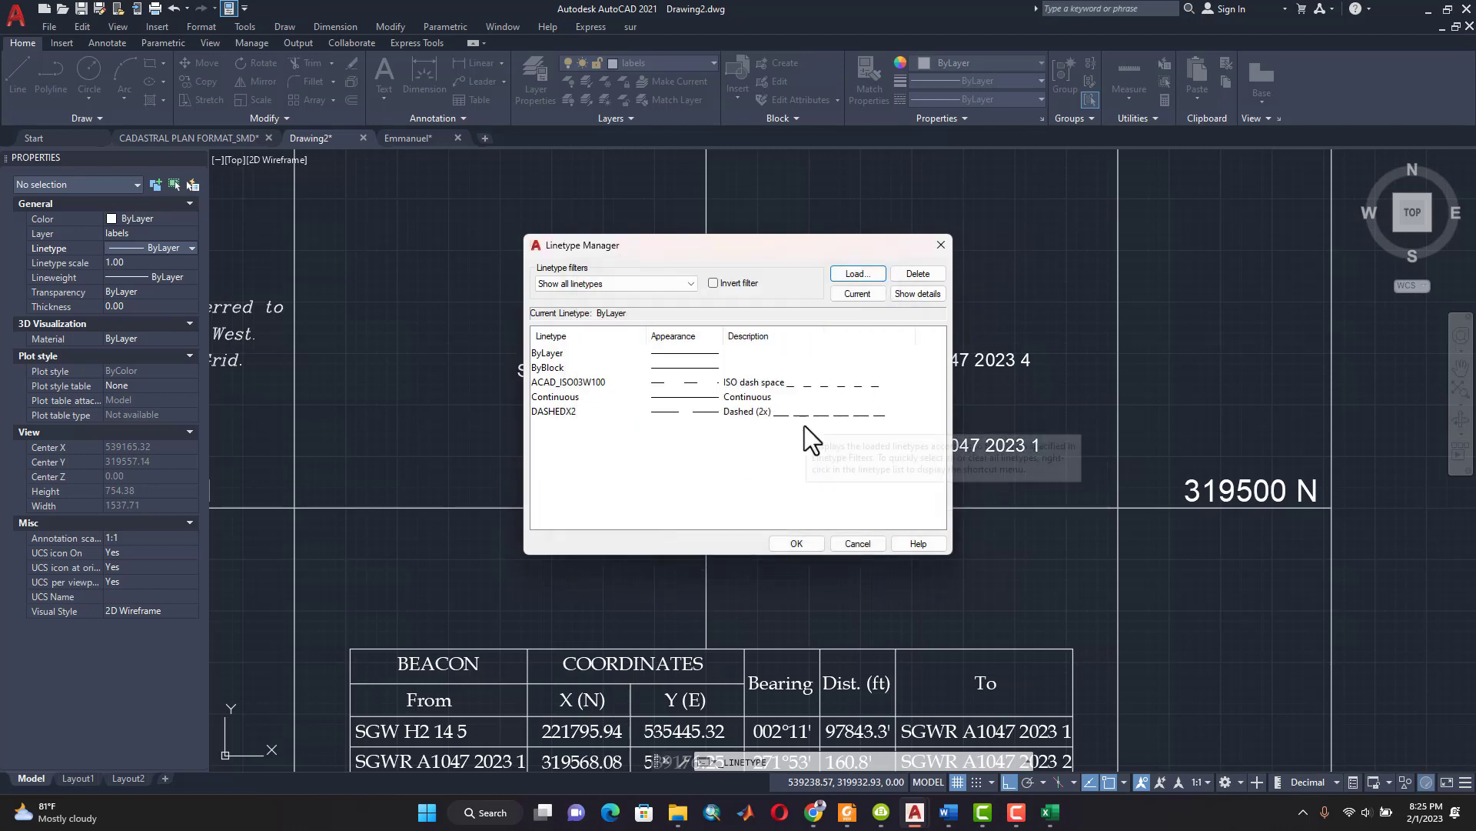
{"action": "left_click", "coordinate": [791, 538]}
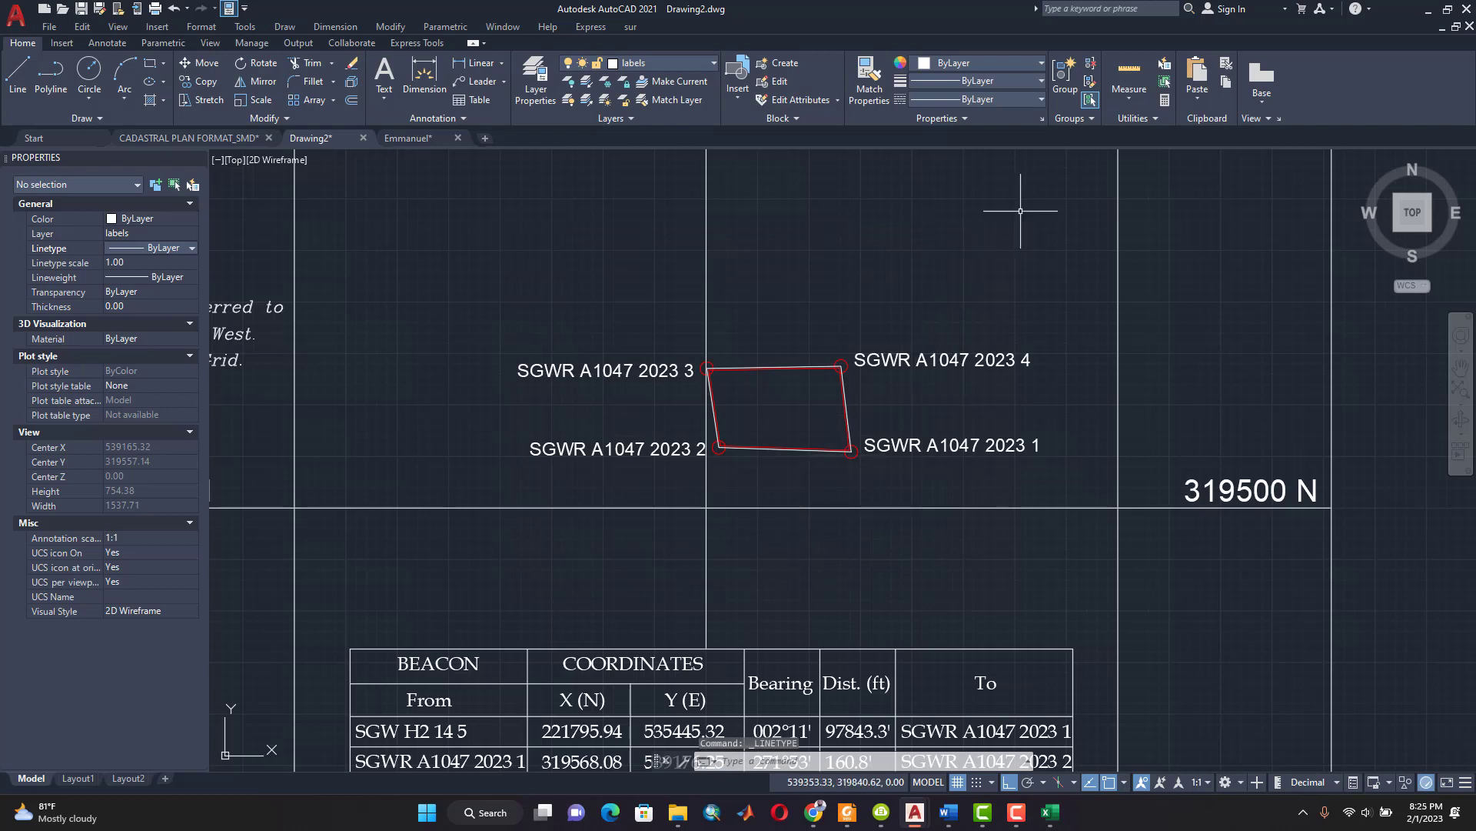
Step: Make ACAD_ISO03W100 the current linetype and draw a horizontal line about 240 units long just below the parcel
{"action": "left_click", "coordinate": [997, 97]}
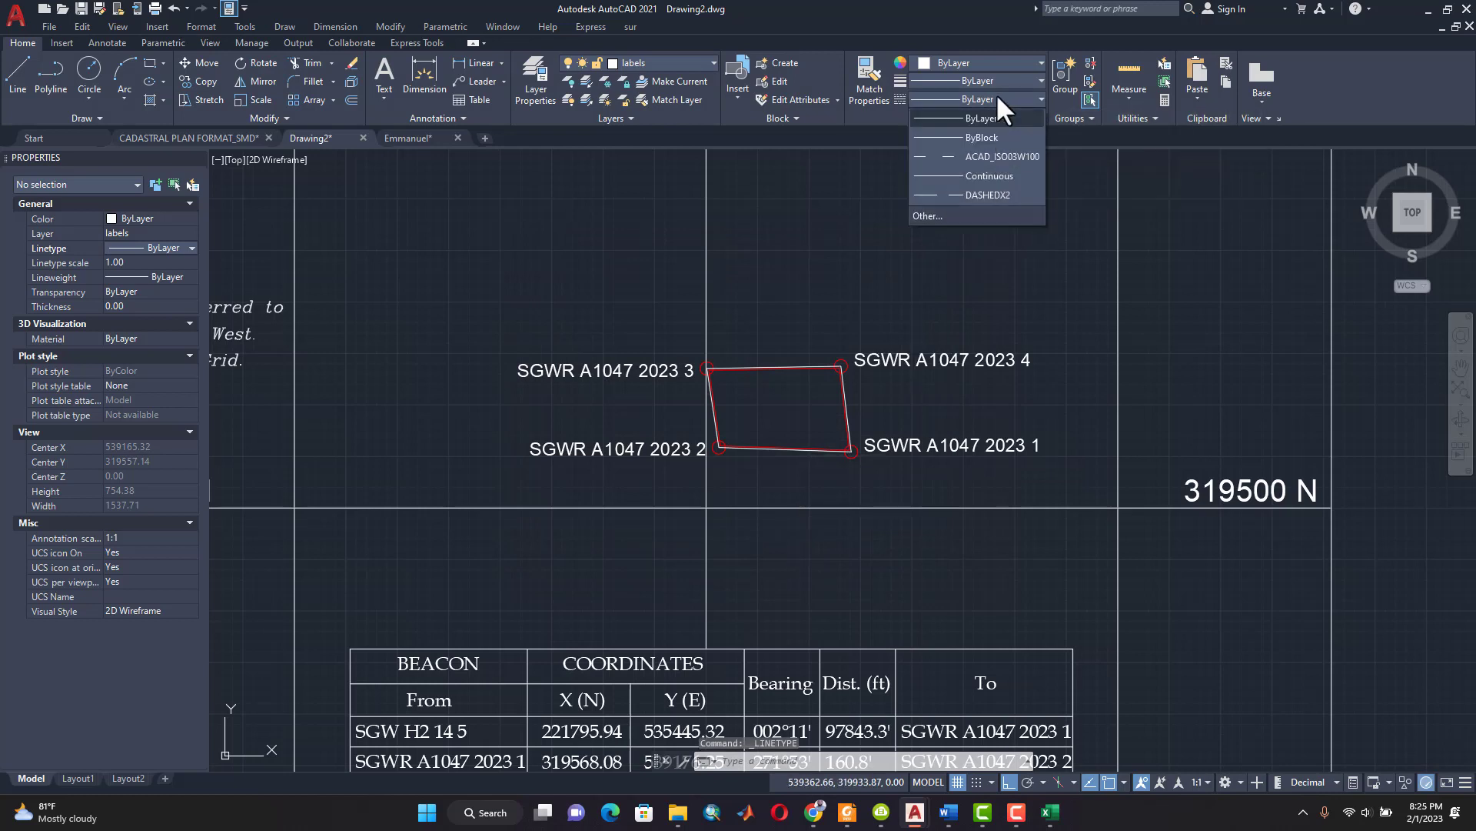
{"action": "left_click", "coordinate": [962, 156]}
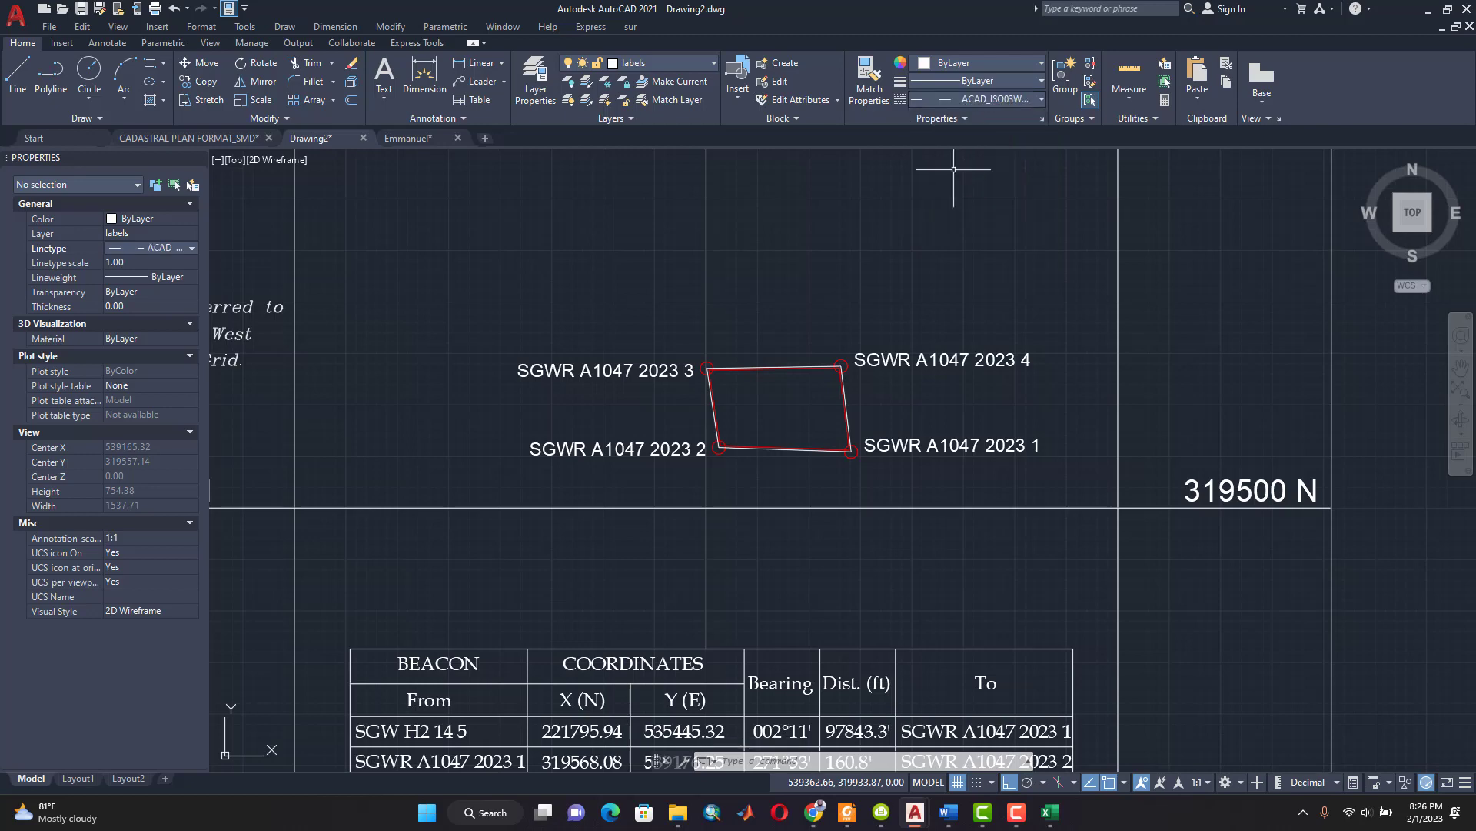
{"action": "scroll", "coordinate": [696, 472], "scroll_direction": "up", "scroll_amount": 2}
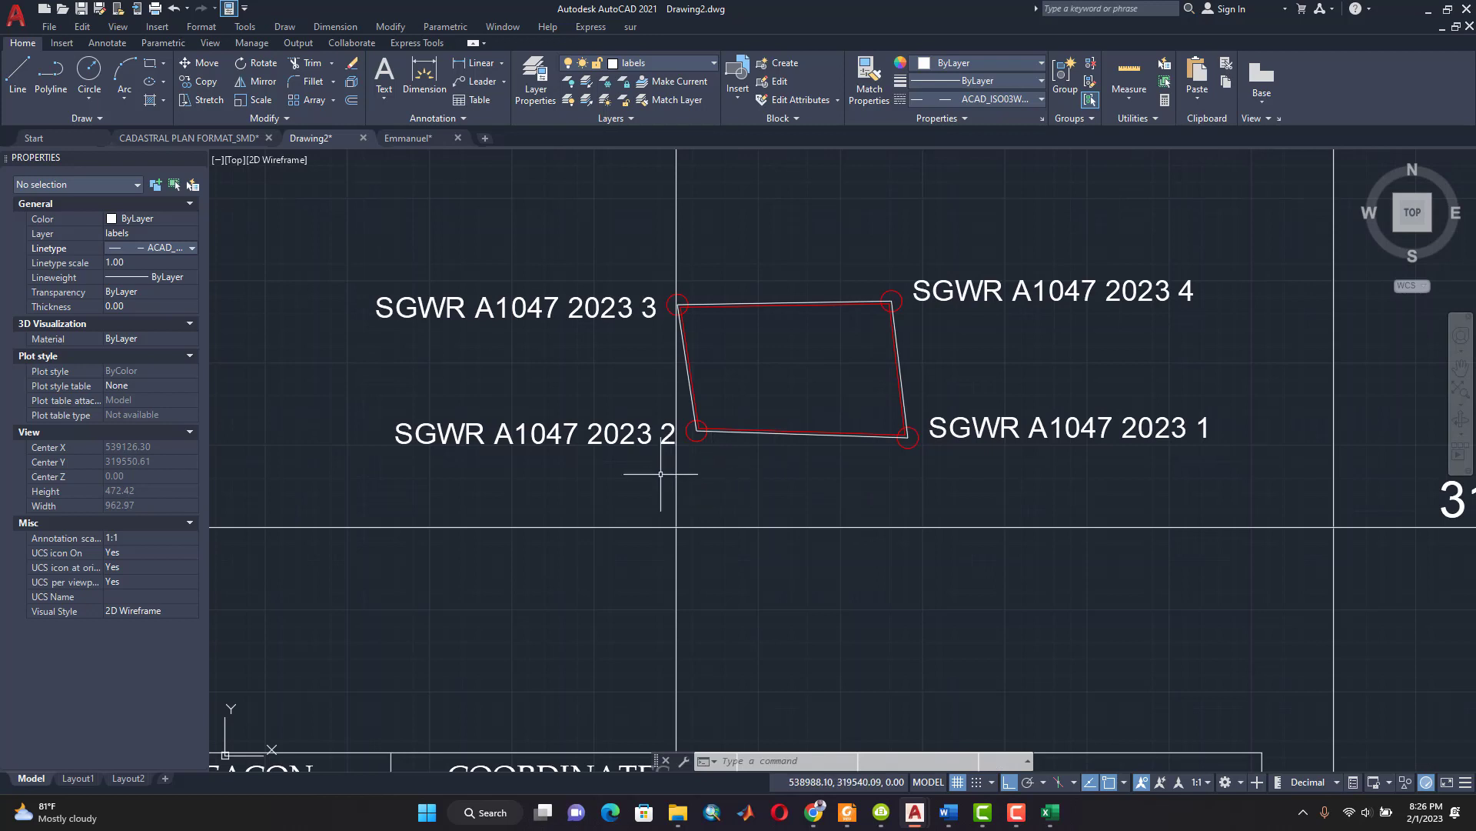
{"action": "type", "text": "L"}
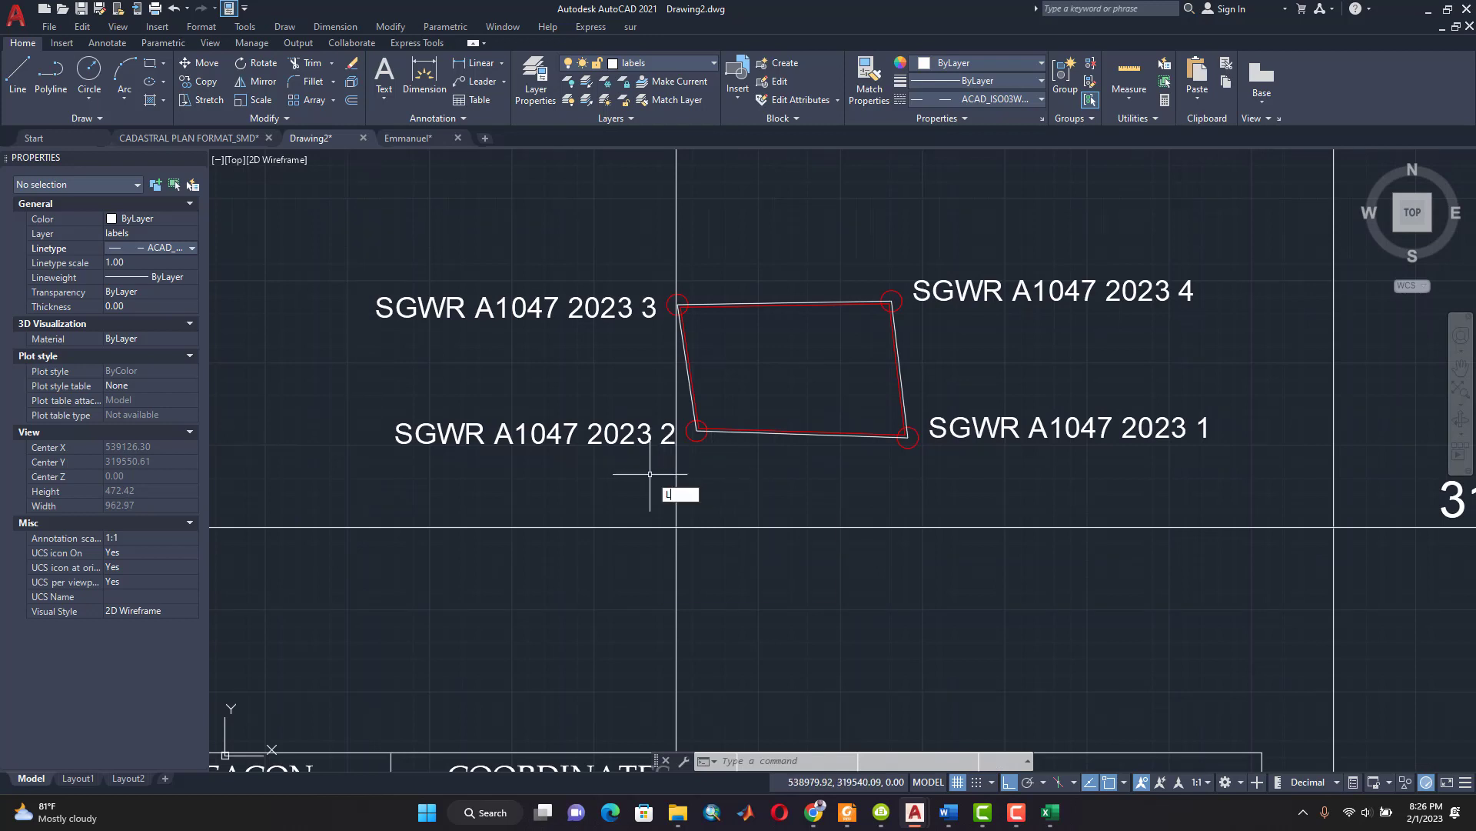
{"action": "key", "text": "Return"}
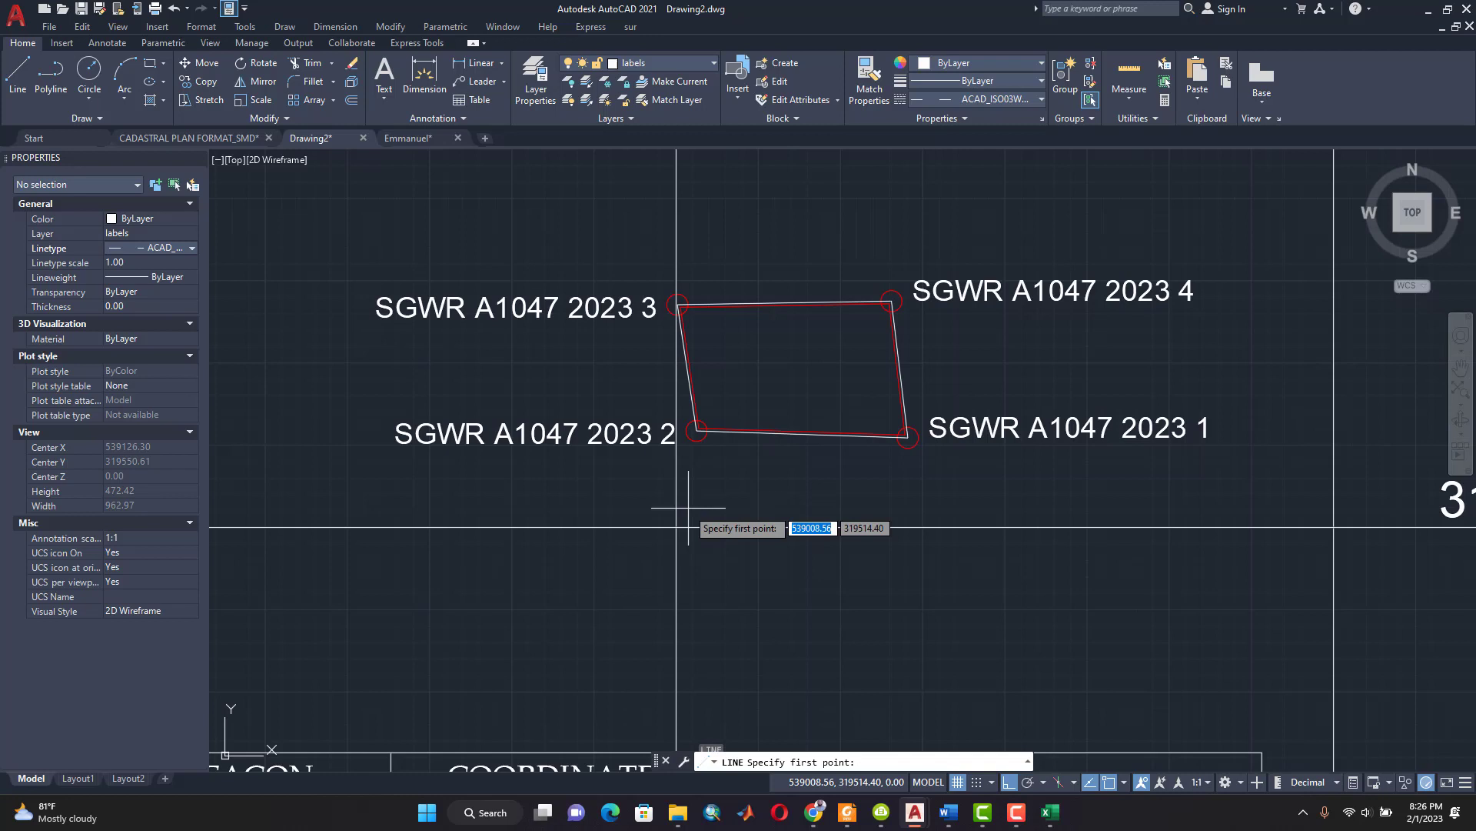
{"action": "left_click", "coordinate": [642, 498]}
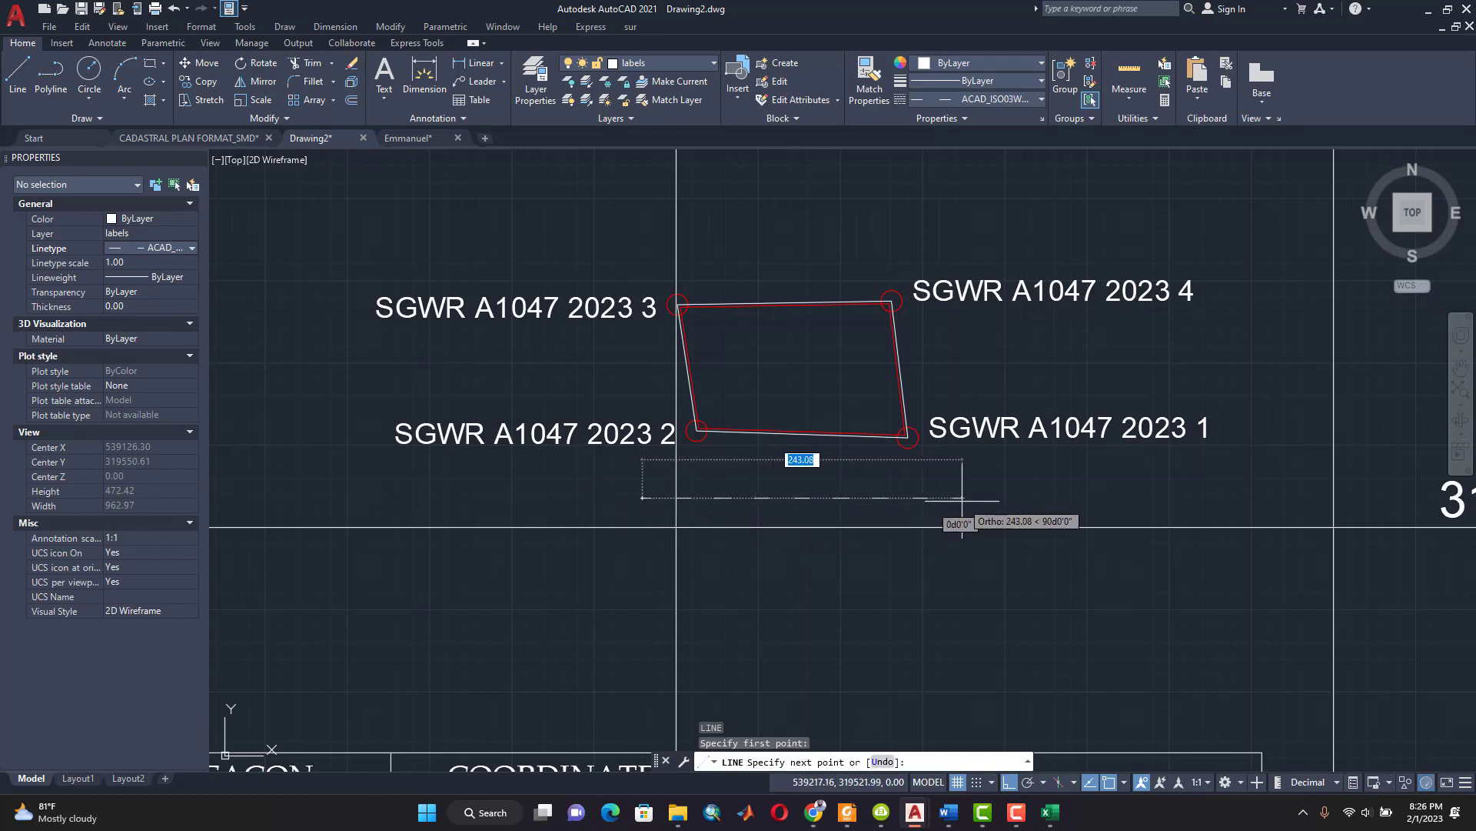
{"action": "left_click", "coordinate": [919, 497]}
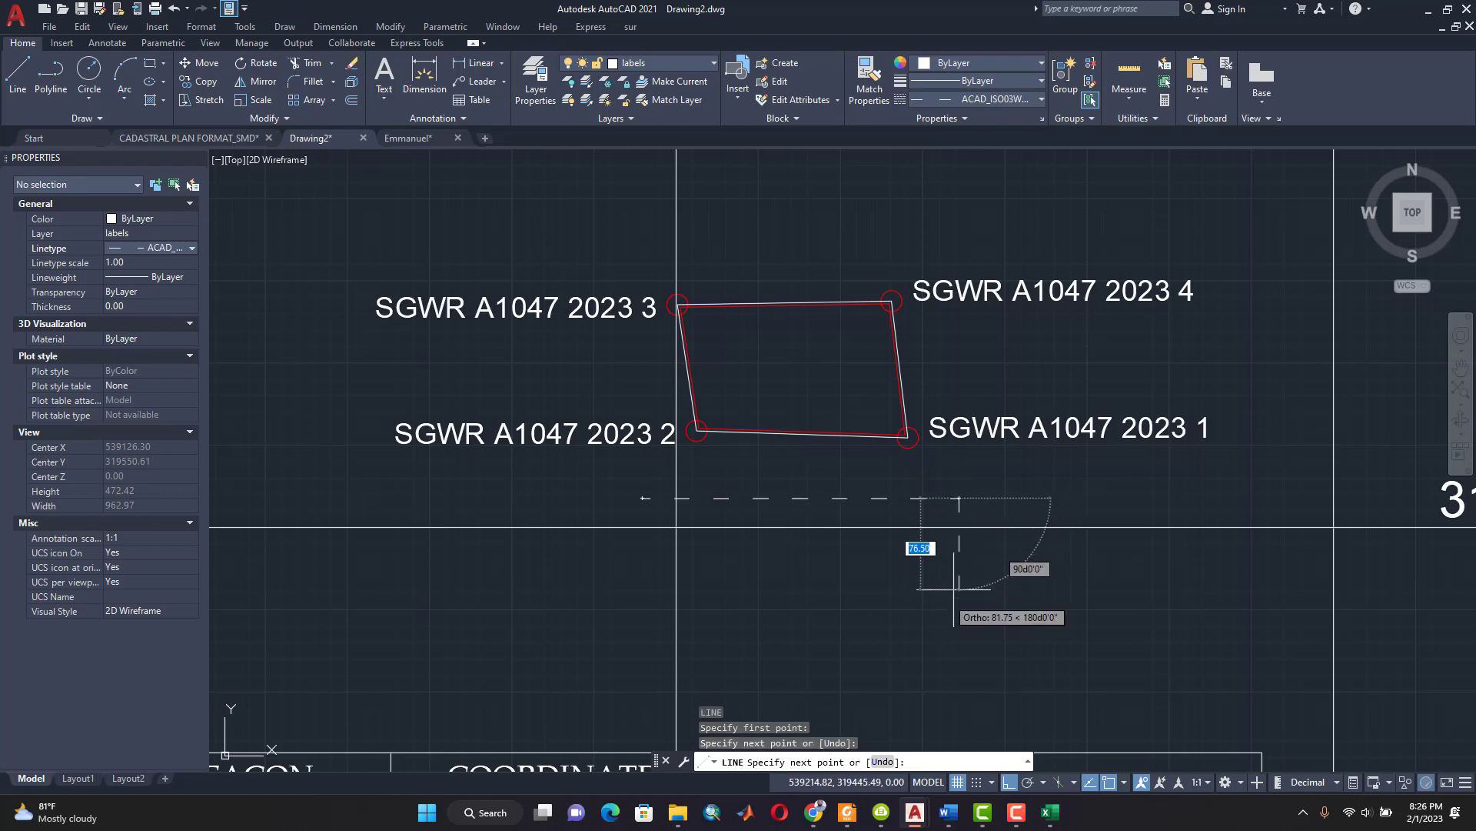
{"action": "key", "text": "Escape"}
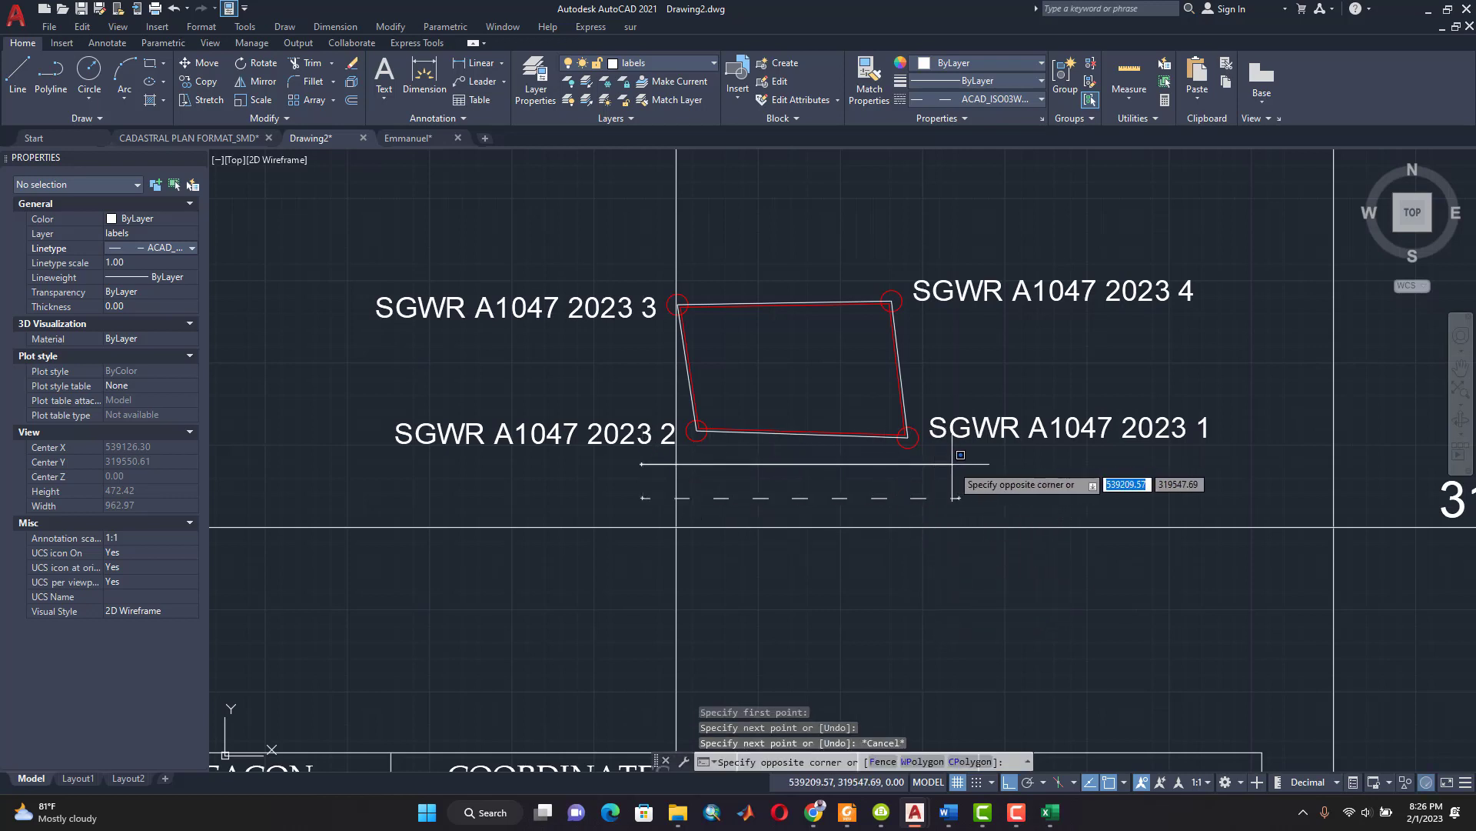
Step: Draw a second horizontal ACAD_ISO03W100 line between the parcel and the existing dashed line, spanning nearly the same length
{"action": "left_click", "coordinate": [963, 465]}
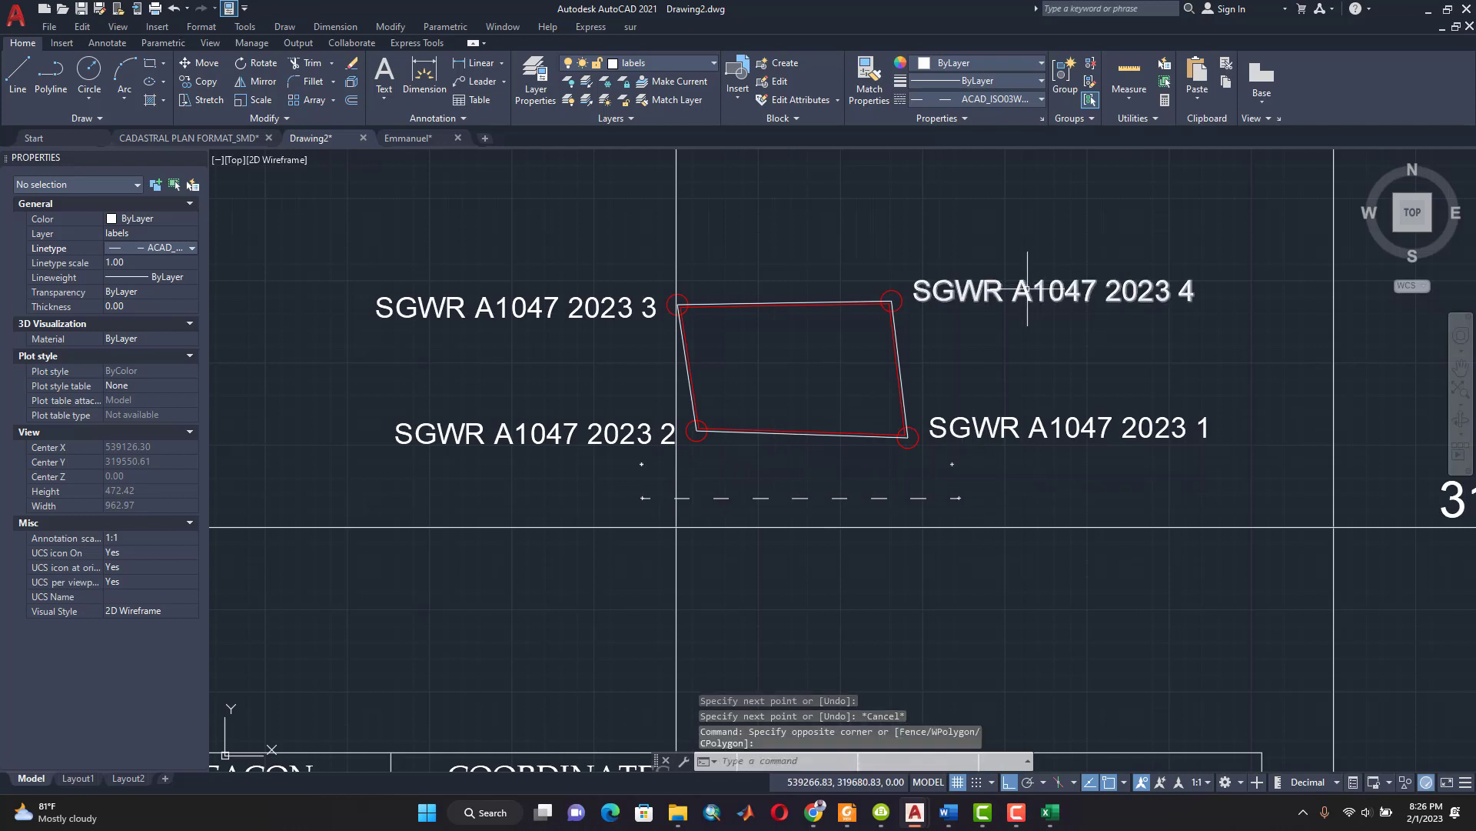
{"action": "type", "text": "L"}
{"action": "key", "text": "Return"}
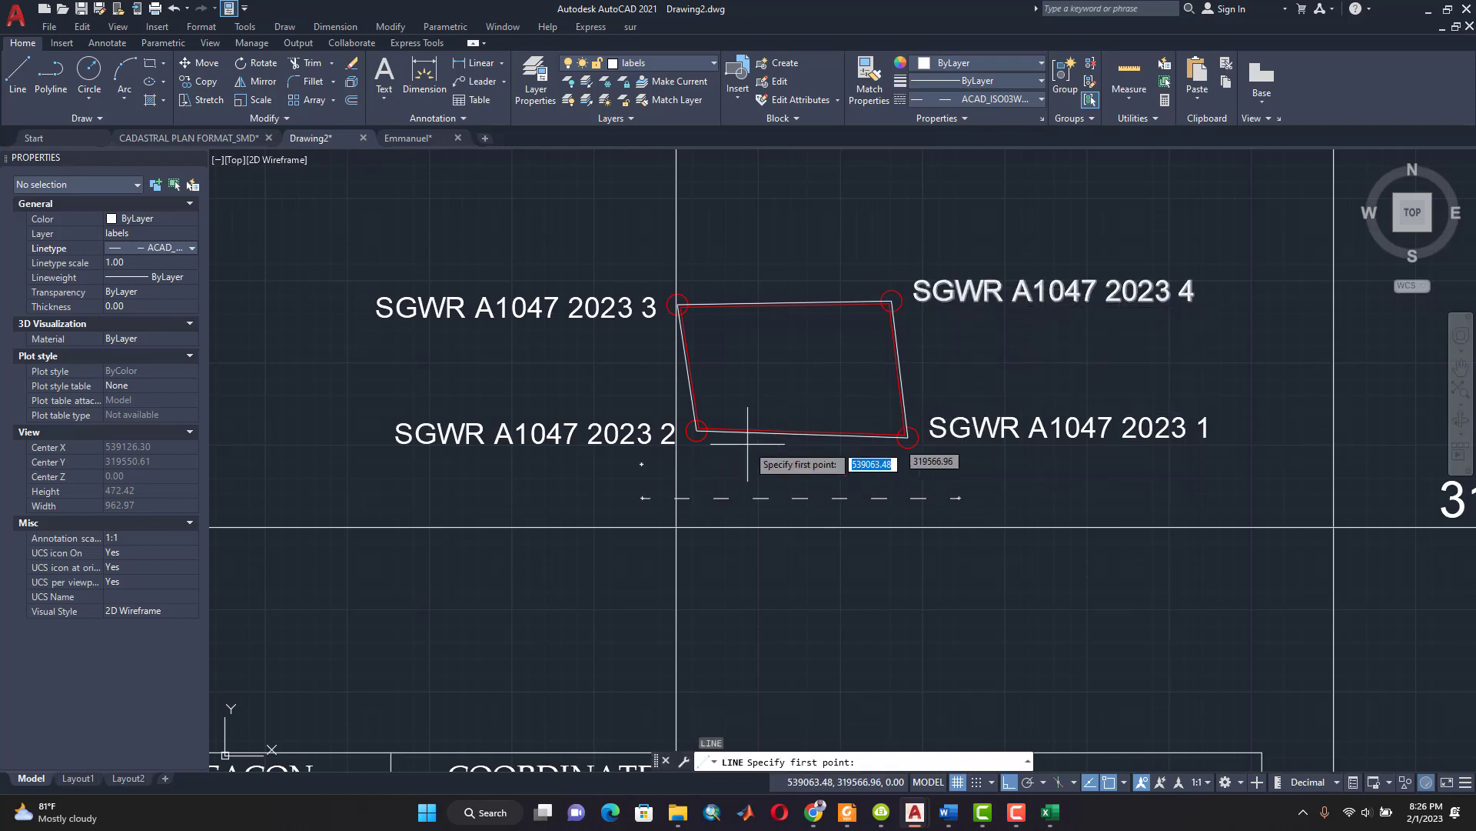
{"action": "left_click", "coordinate": [645, 464]}
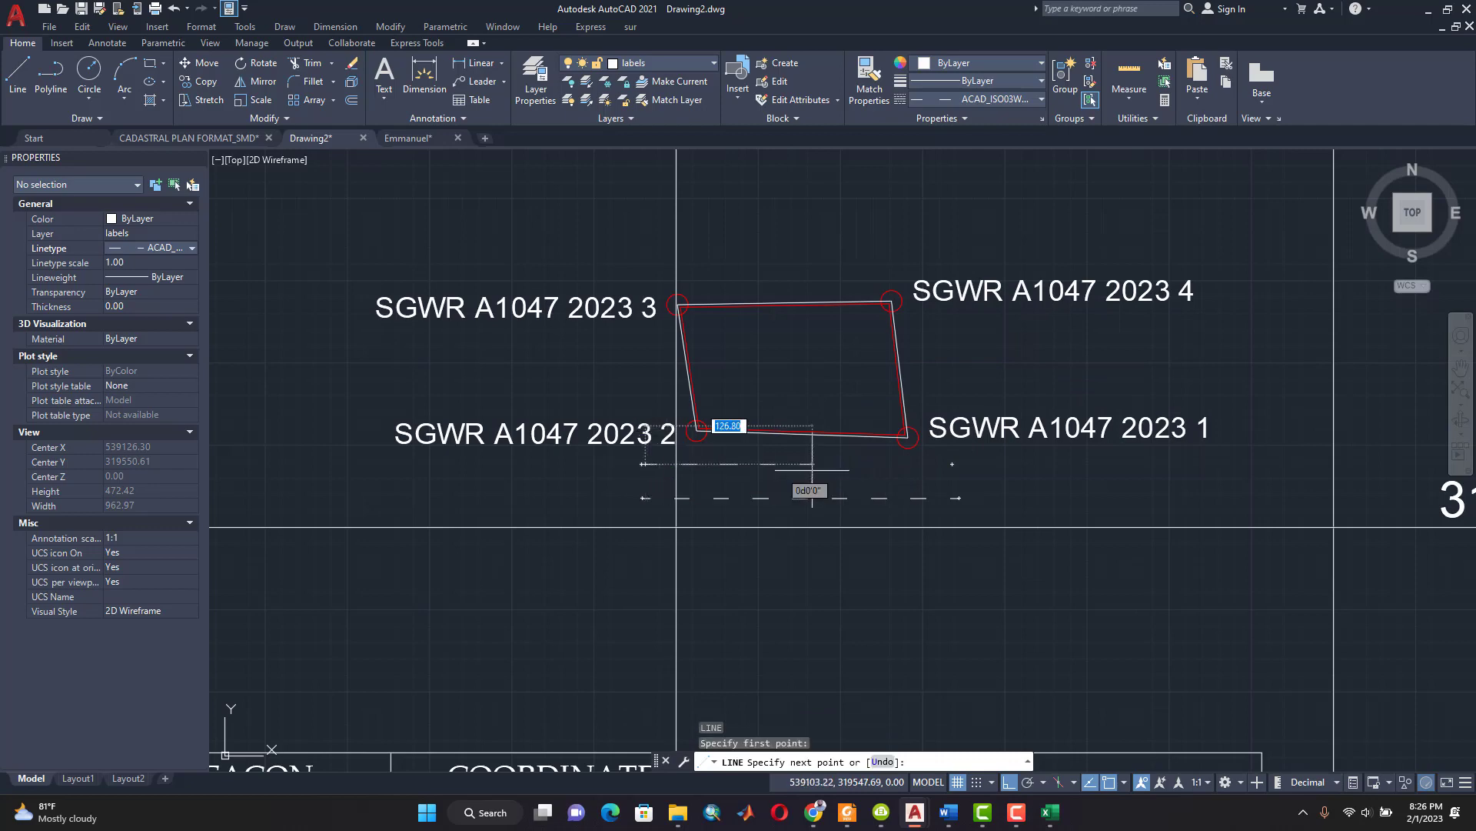
{"action": "left_click", "coordinate": [952, 485]}
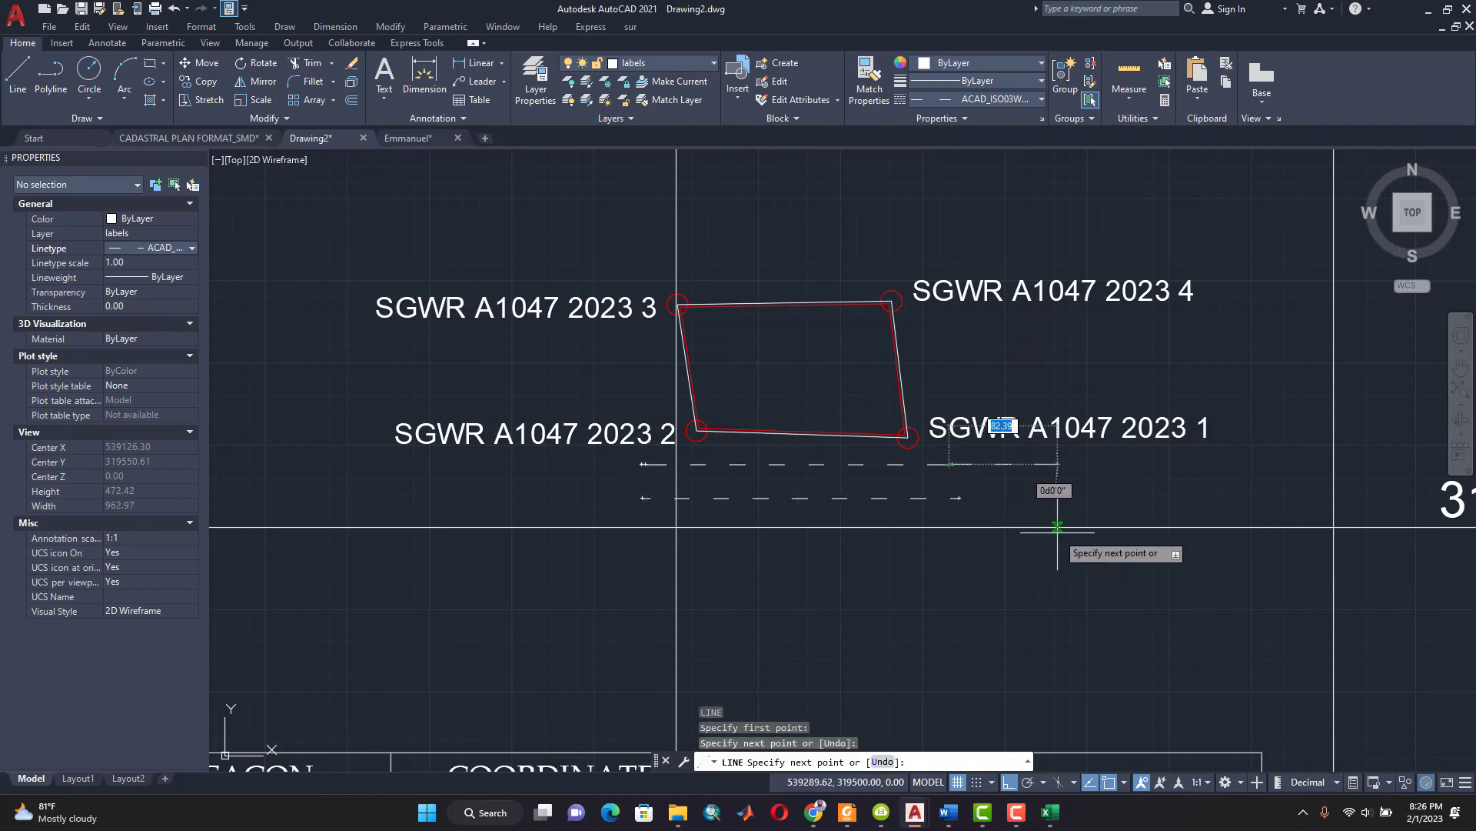
{"action": "key", "text": "Return"}
{"action": "key", "text": "Escape"}
Step: Examine the whole plan sheet, including the title block, grid, parcel, coordinate table and the certification and approval boxes
{"action": "scroll", "coordinate": [971, 483], "scroll_direction": "up", "scroll_amount": 2}
{"action": "scroll", "coordinate": [975, 475], "scroll_direction": "down", "scroll_amount": 4}
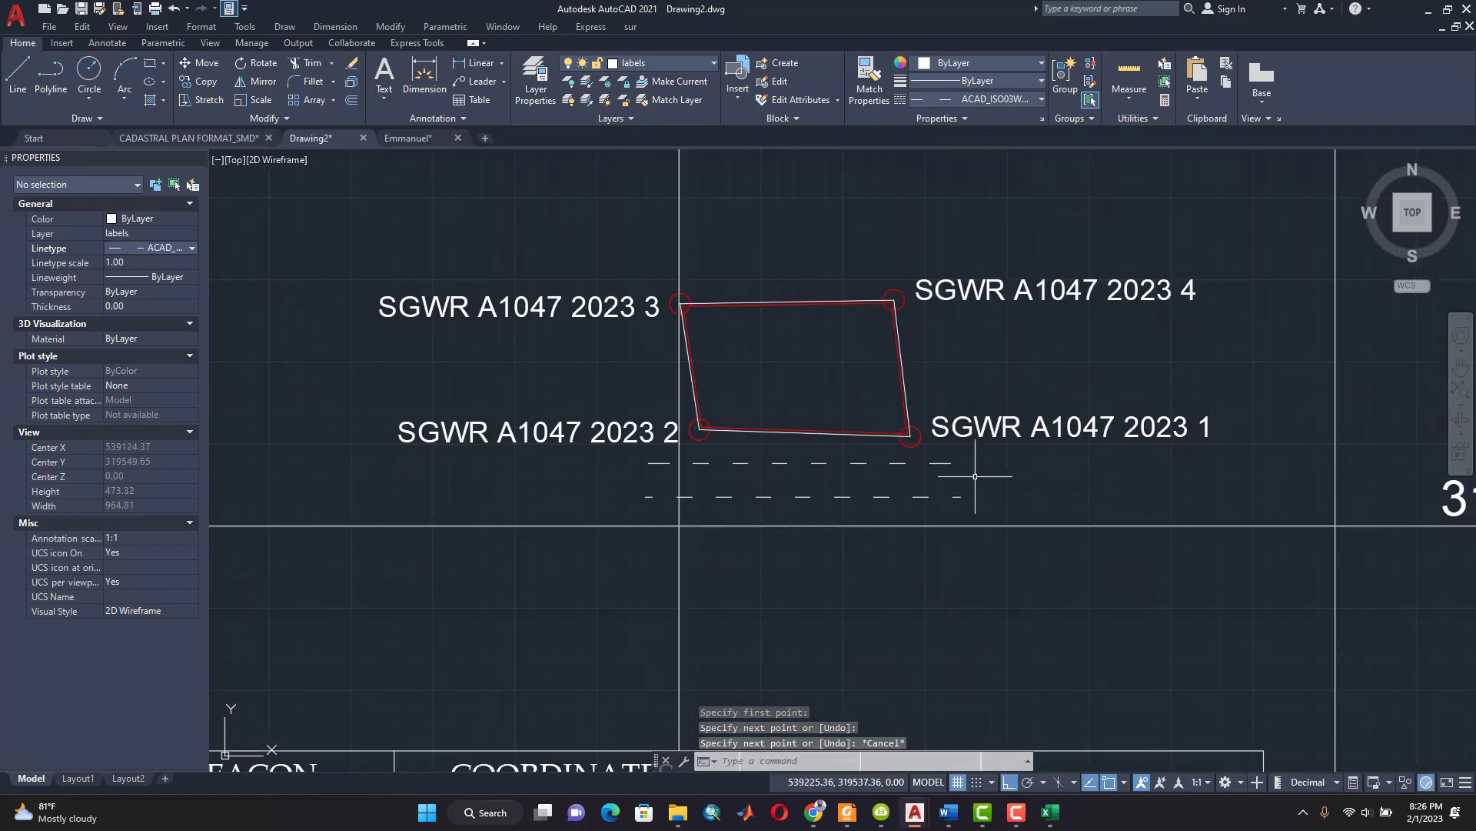
{"action": "scroll", "coordinate": [978, 485], "scroll_direction": "down", "scroll_amount": 4}
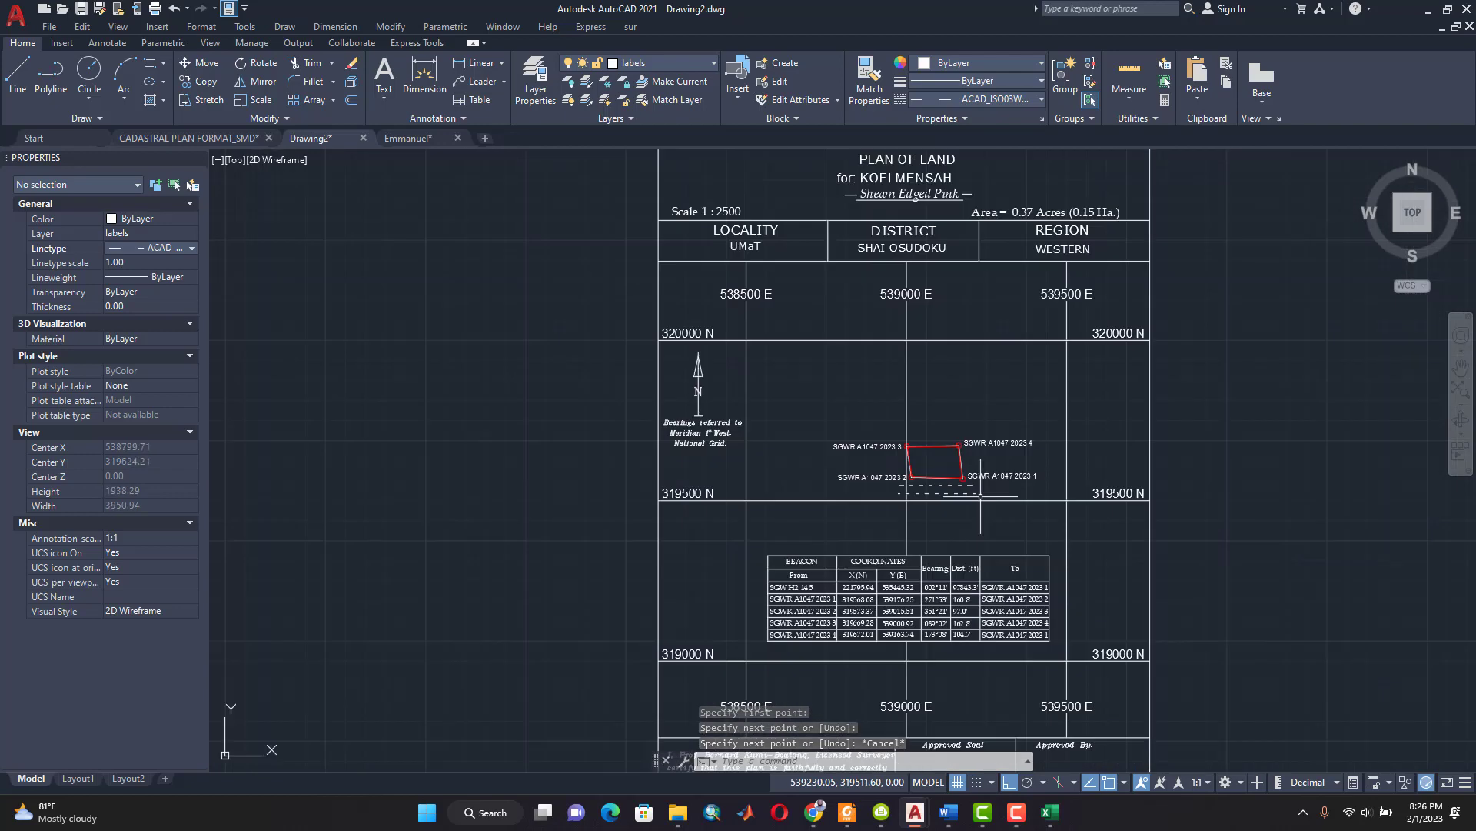
{"action": "scroll", "coordinate": [979, 492], "scroll_direction": "down", "scroll_amount": 4}
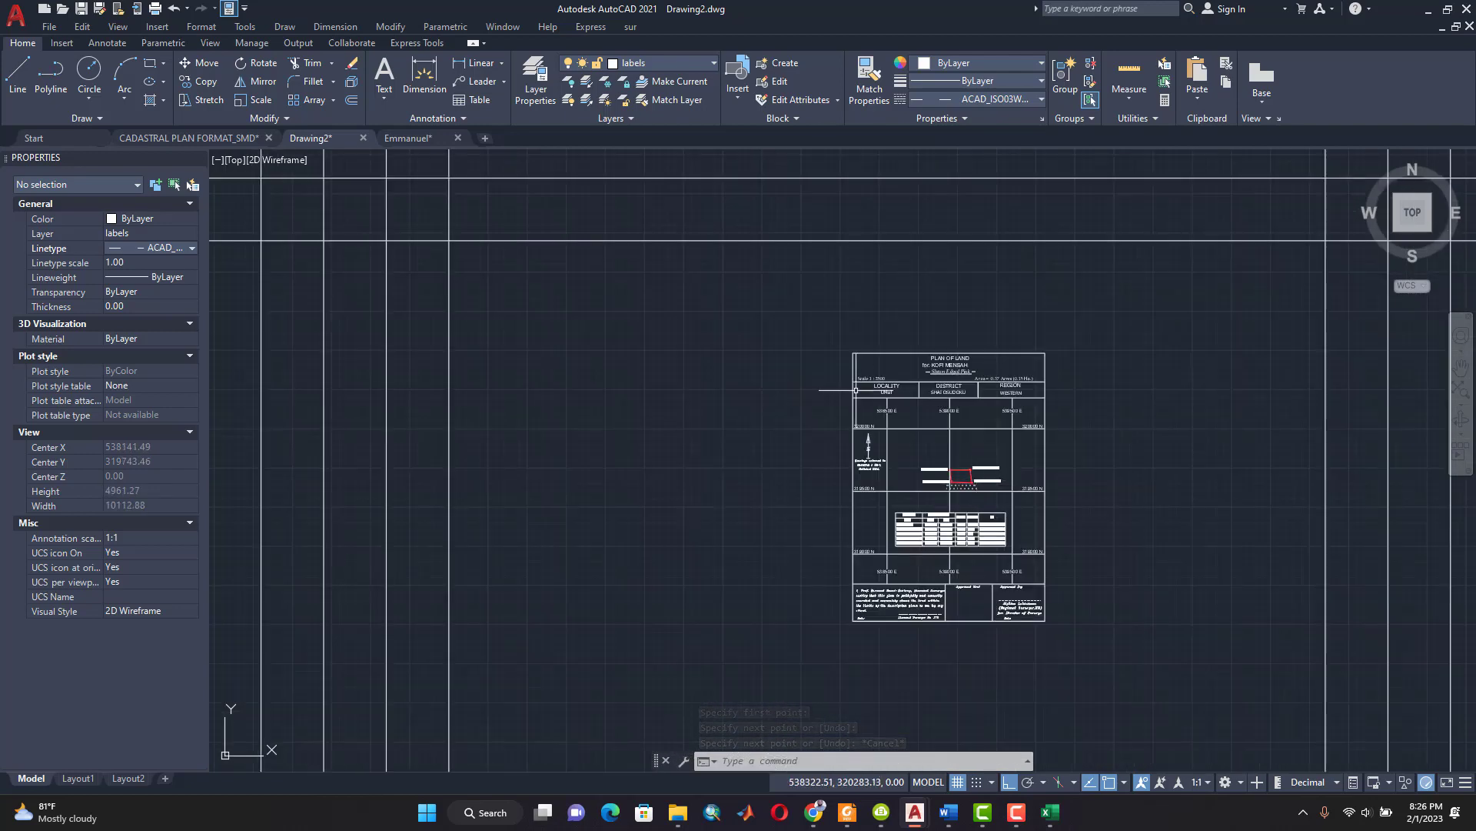
{"action": "scroll", "coordinate": [946, 446], "scroll_direction": "up", "scroll_amount": 2}
{"action": "scroll", "coordinate": [827, 371], "scroll_direction": "up", "scroll_amount": 3}
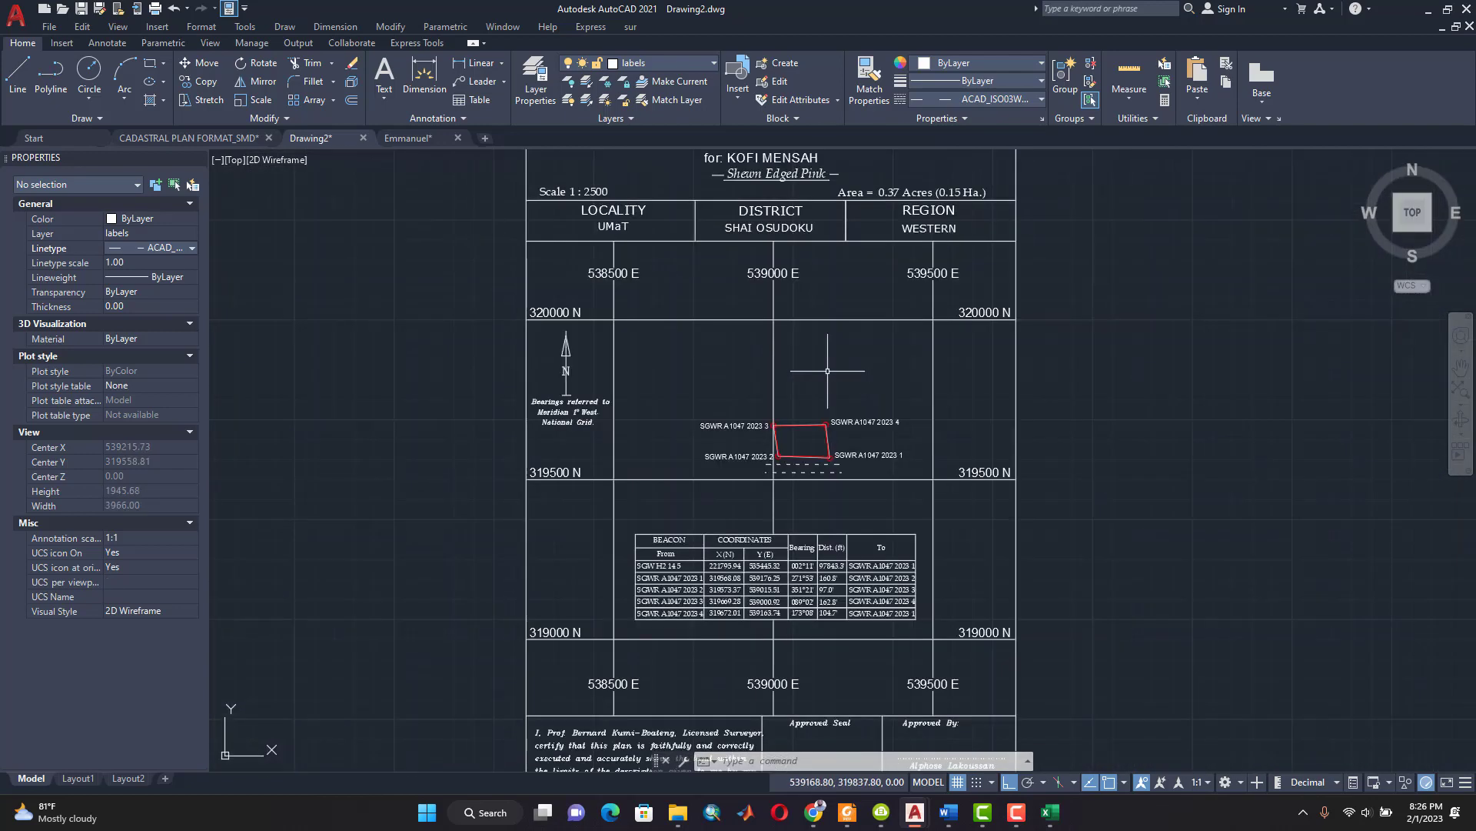
{"action": "scroll", "coordinate": [827, 370], "scroll_direction": "down", "scroll_amount": 5}
{"action": "scroll", "coordinate": [852, 278], "scroll_direction": "up", "scroll_amount": 5}
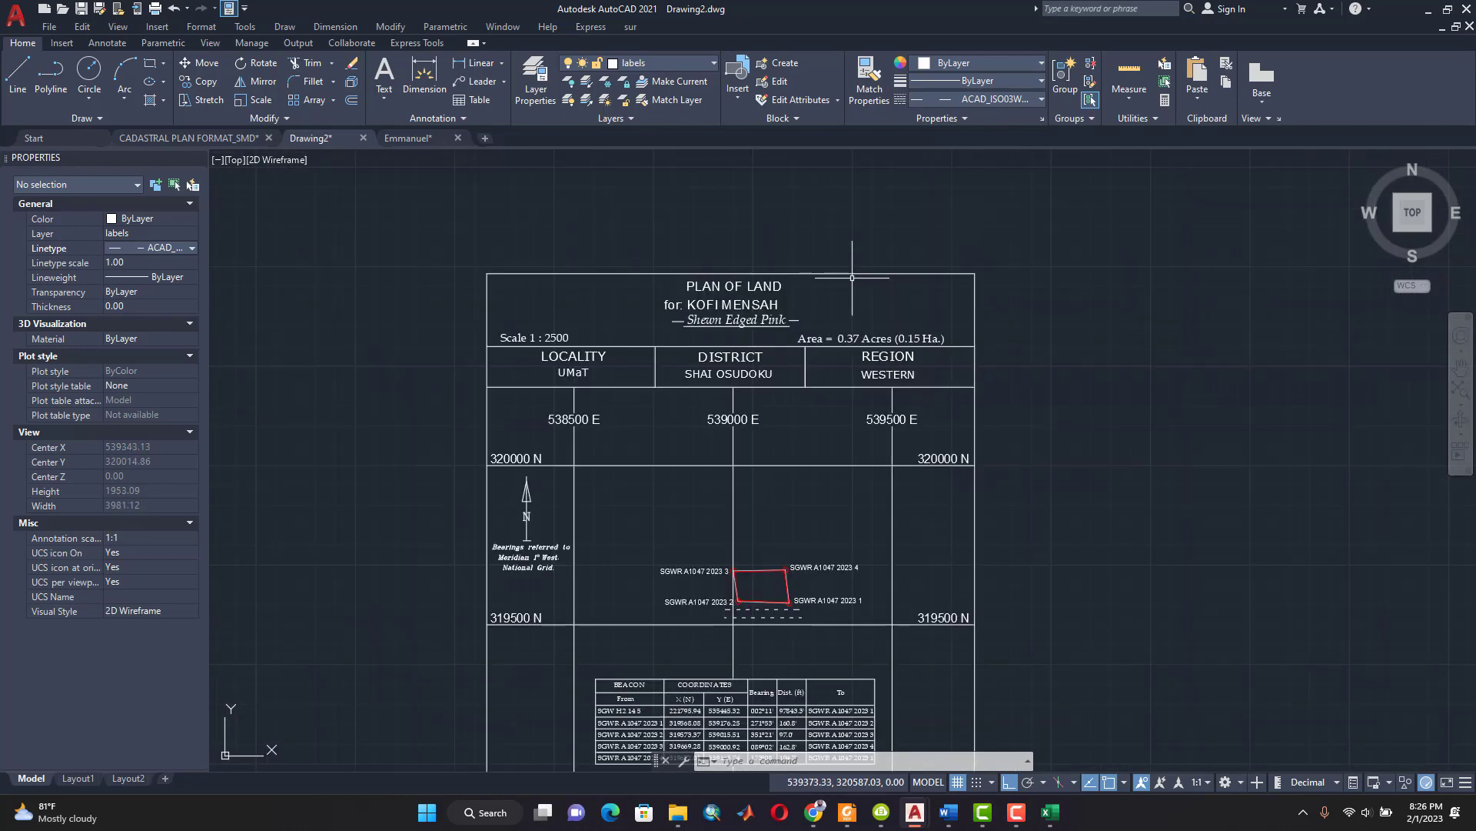
{"action": "scroll", "coordinate": [852, 278], "scroll_direction": "down", "scroll_amount": 5}
{"action": "scroll", "coordinate": [830, 478], "scroll_direction": "up", "scroll_amount": 5}
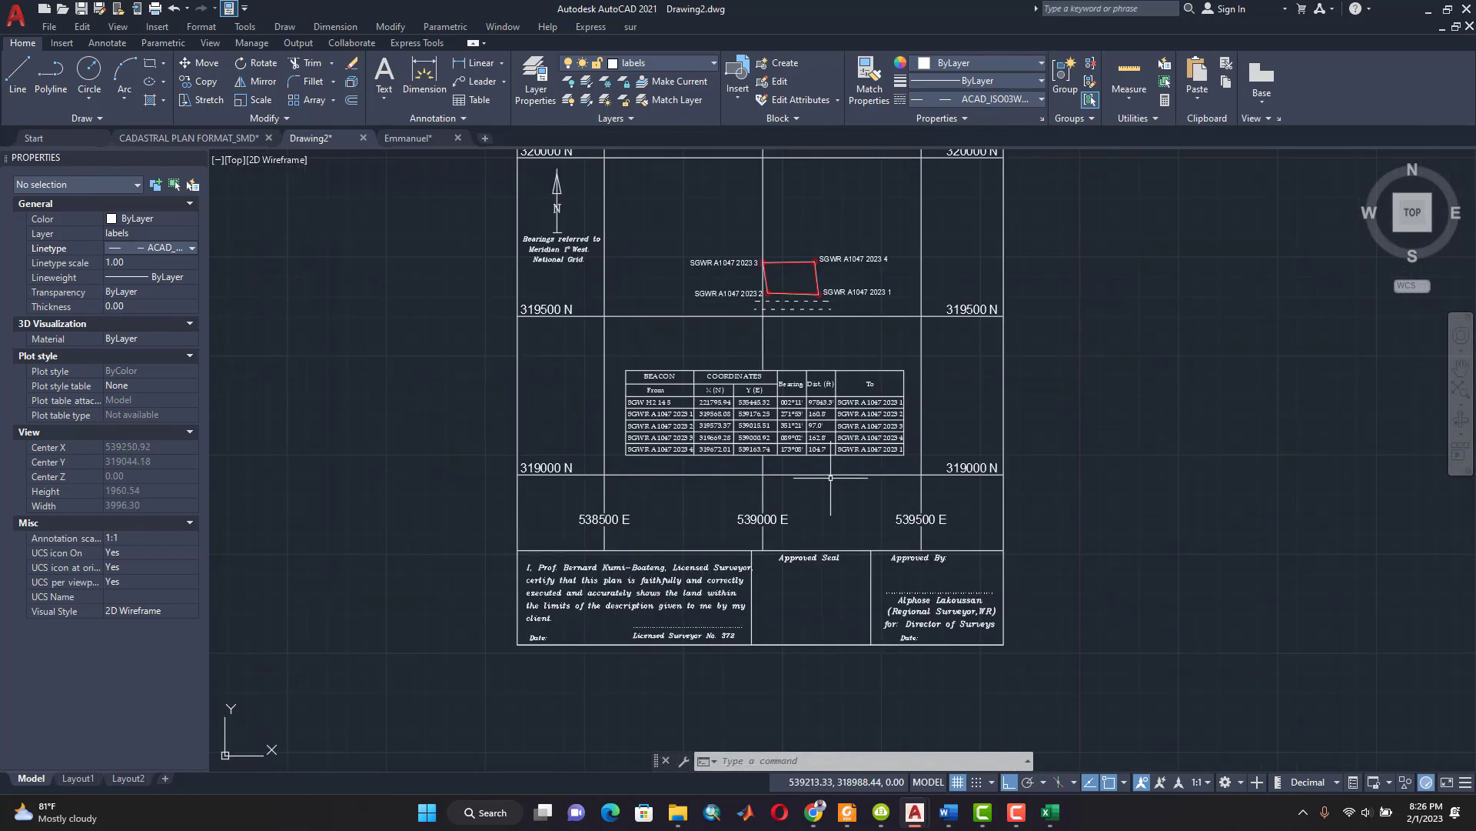
{"action": "scroll", "coordinate": [831, 477], "scroll_direction": "up", "scroll_amount": 3}
{"action": "scroll", "coordinate": [831, 478], "scroll_direction": "down", "scroll_amount": 5}
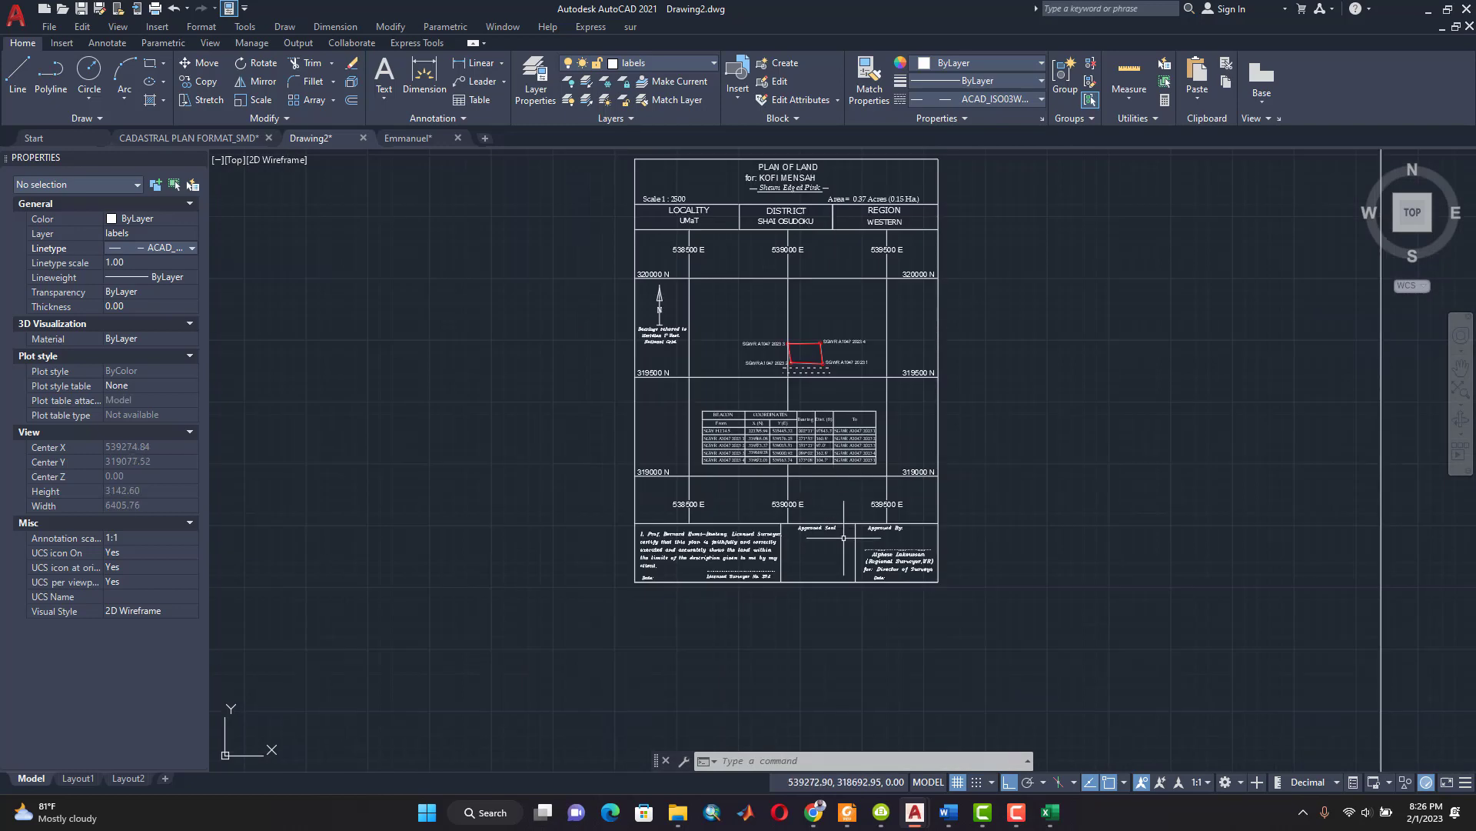
{"action": "scroll", "coordinate": [790, 591], "scroll_direction": "up", "scroll_amount": 1}
{"action": "scroll", "coordinate": [762, 548], "scroll_direction": "up", "scroll_amount": 3}
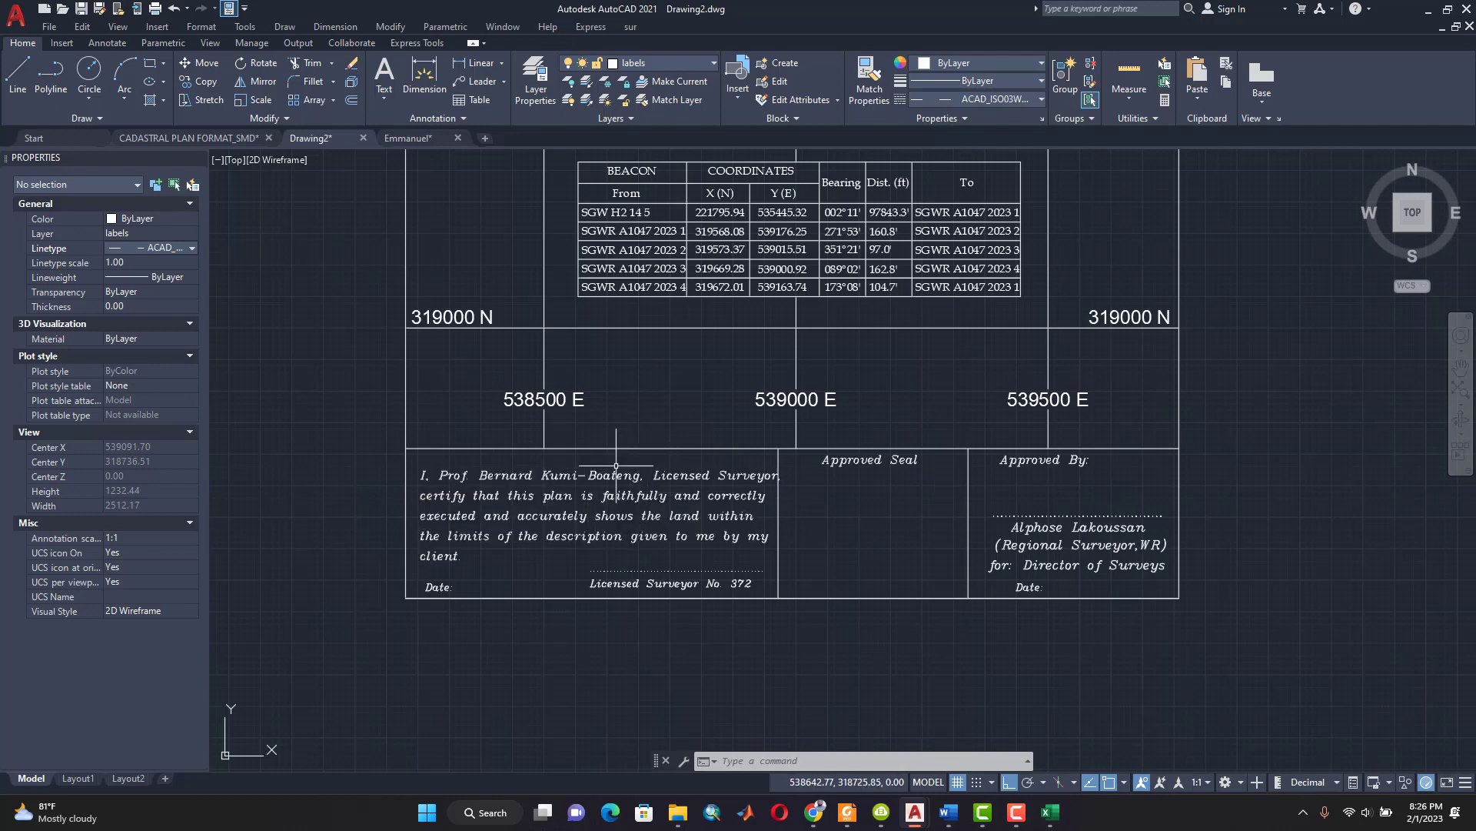
{"action": "scroll", "coordinate": [615, 465], "scroll_direction": "down", "scroll_amount": 2}
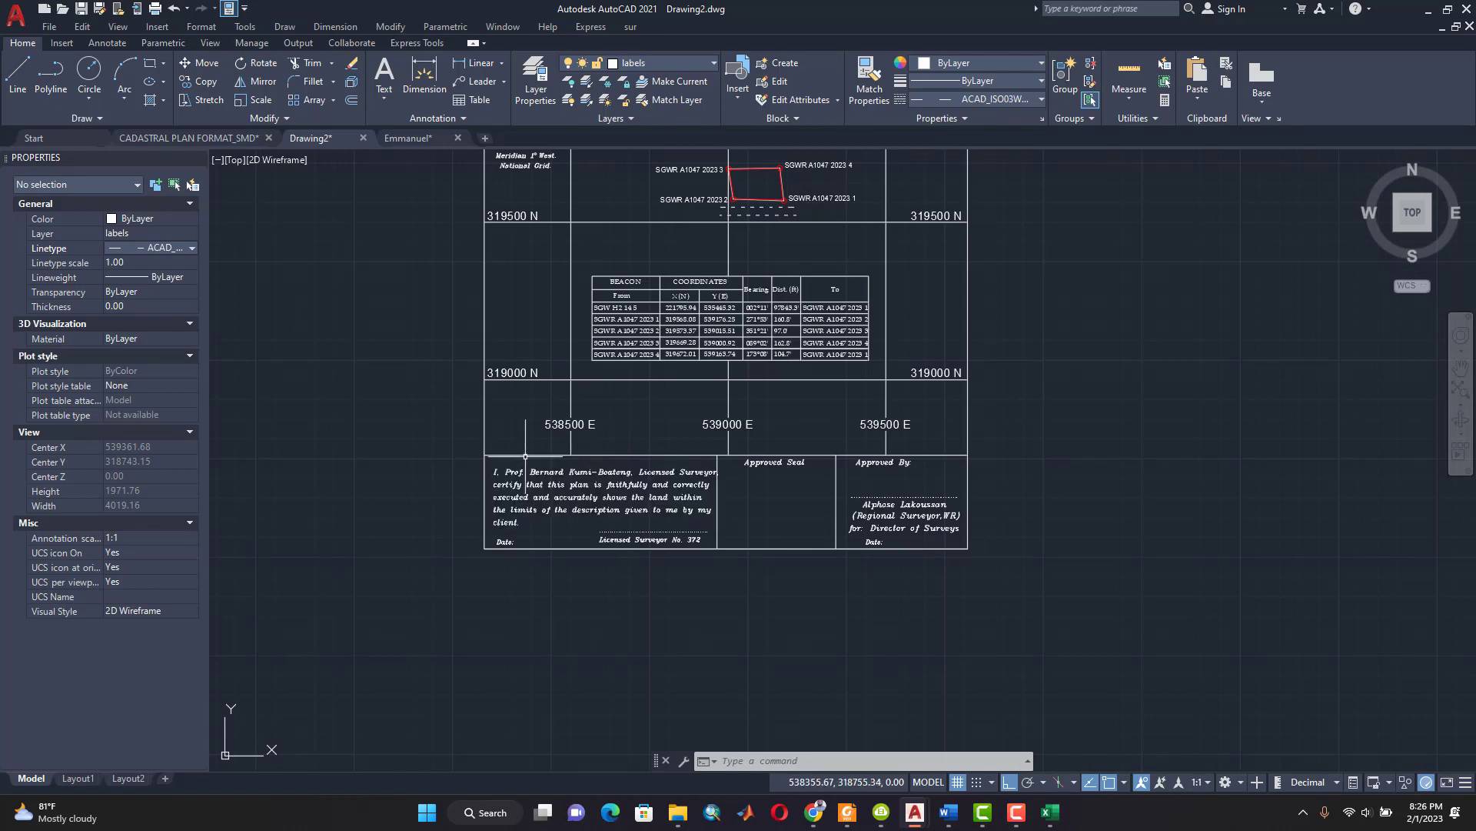
{"action": "scroll", "coordinate": [523, 459], "scroll_direction": "up", "scroll_amount": 2}
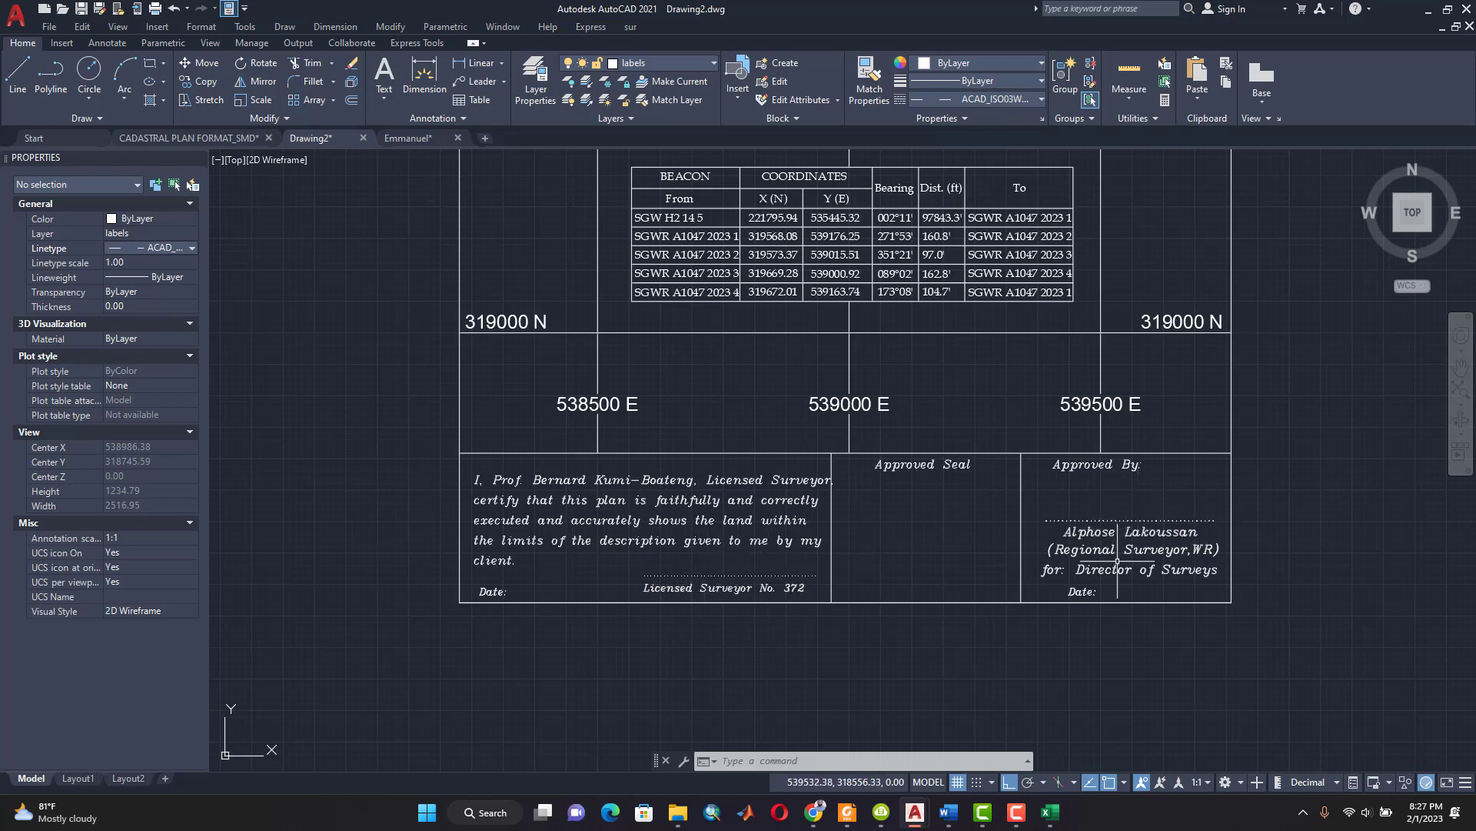
{"action": "scroll", "coordinate": [1138, 496], "scroll_direction": "down", "scroll_amount": 2}
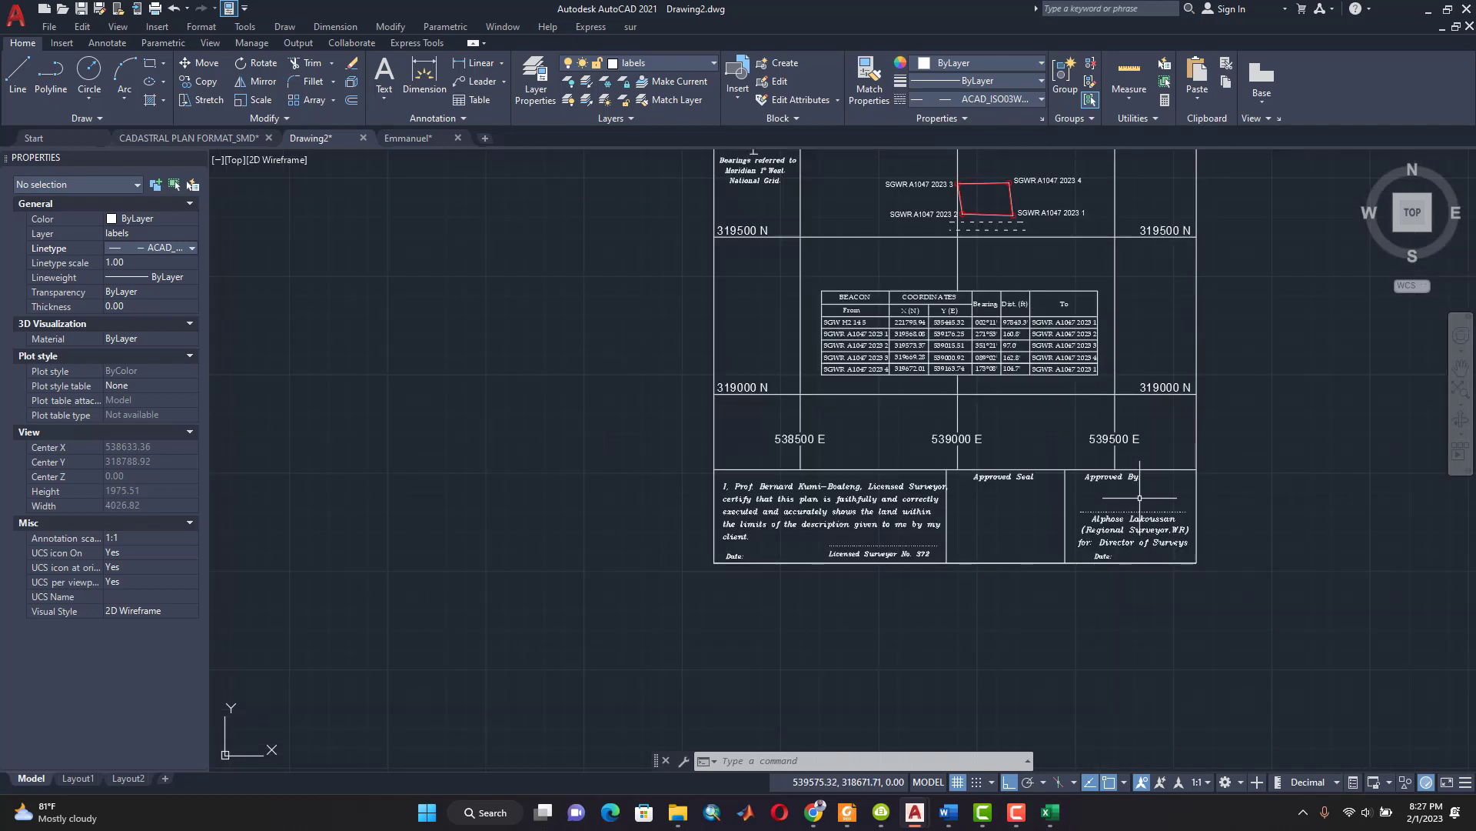
{"action": "scroll", "coordinate": [1141, 498], "scroll_direction": "down", "scroll_amount": 4}
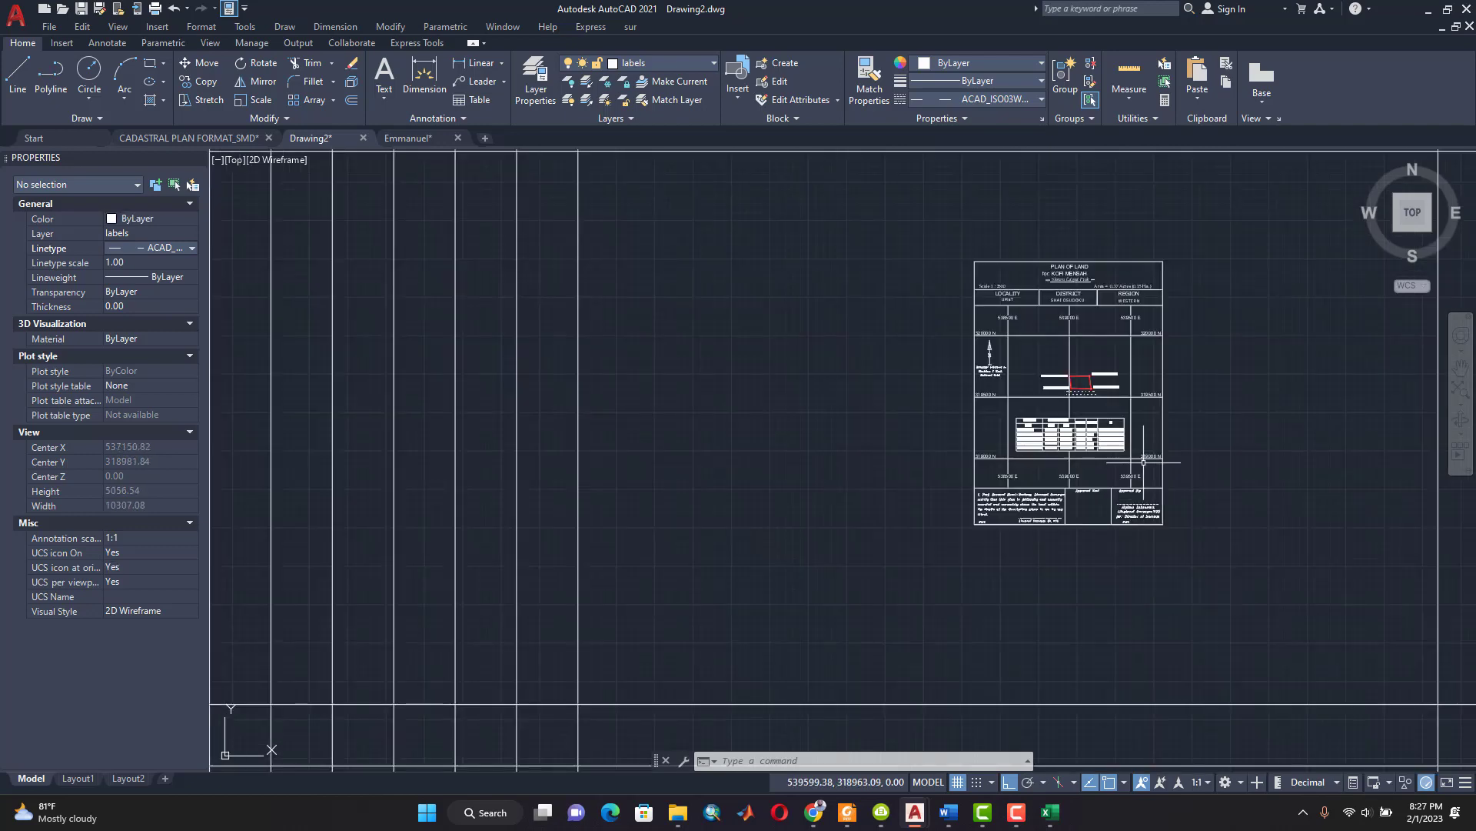
{"action": "middle_click_drag", "start_coordinate": [1116, 442], "coordinate": [898, 500]}
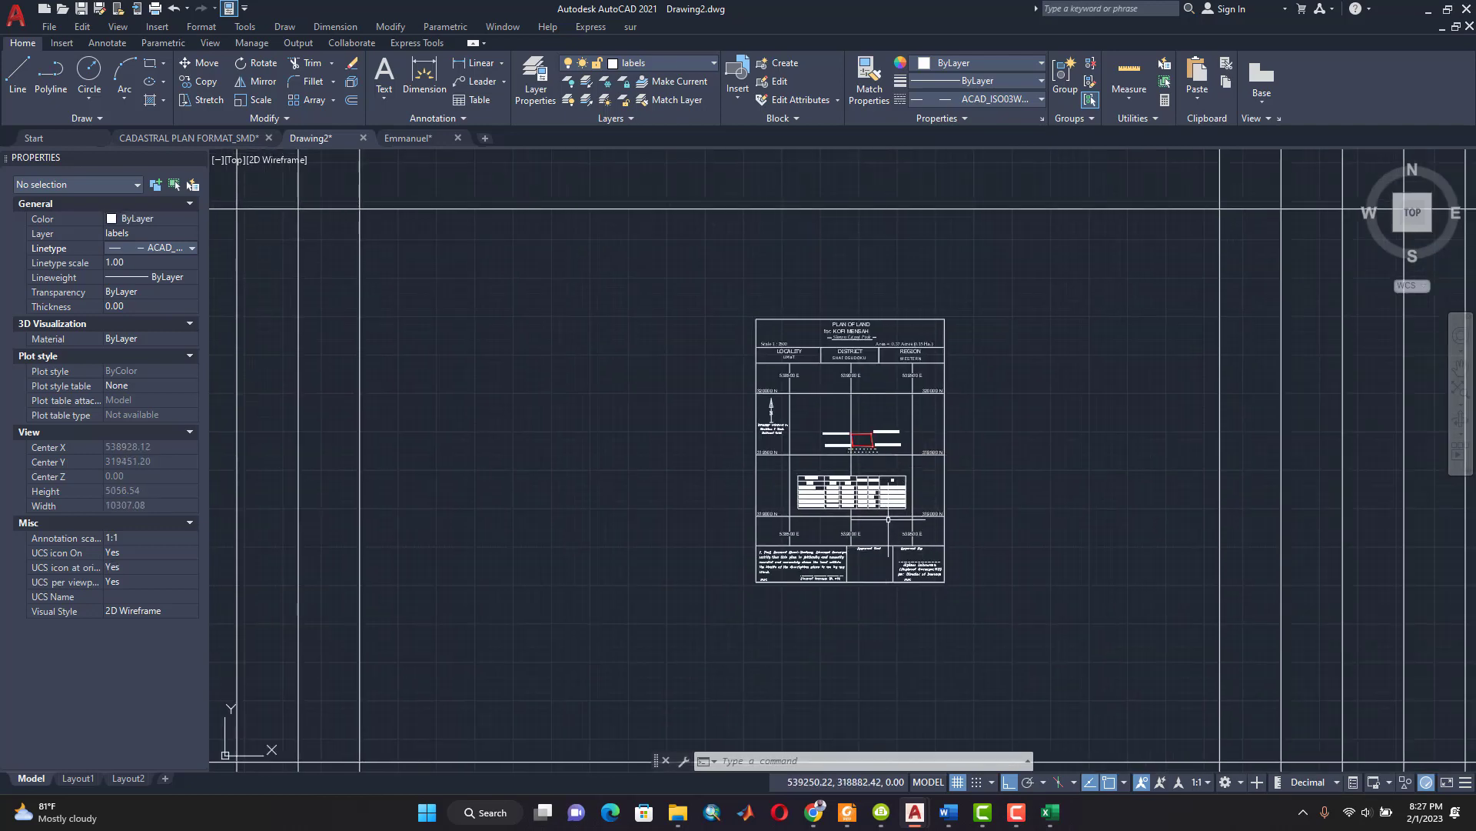
{"action": "scroll", "coordinate": [928, 507], "scroll_direction": "up", "scroll_amount": 2}
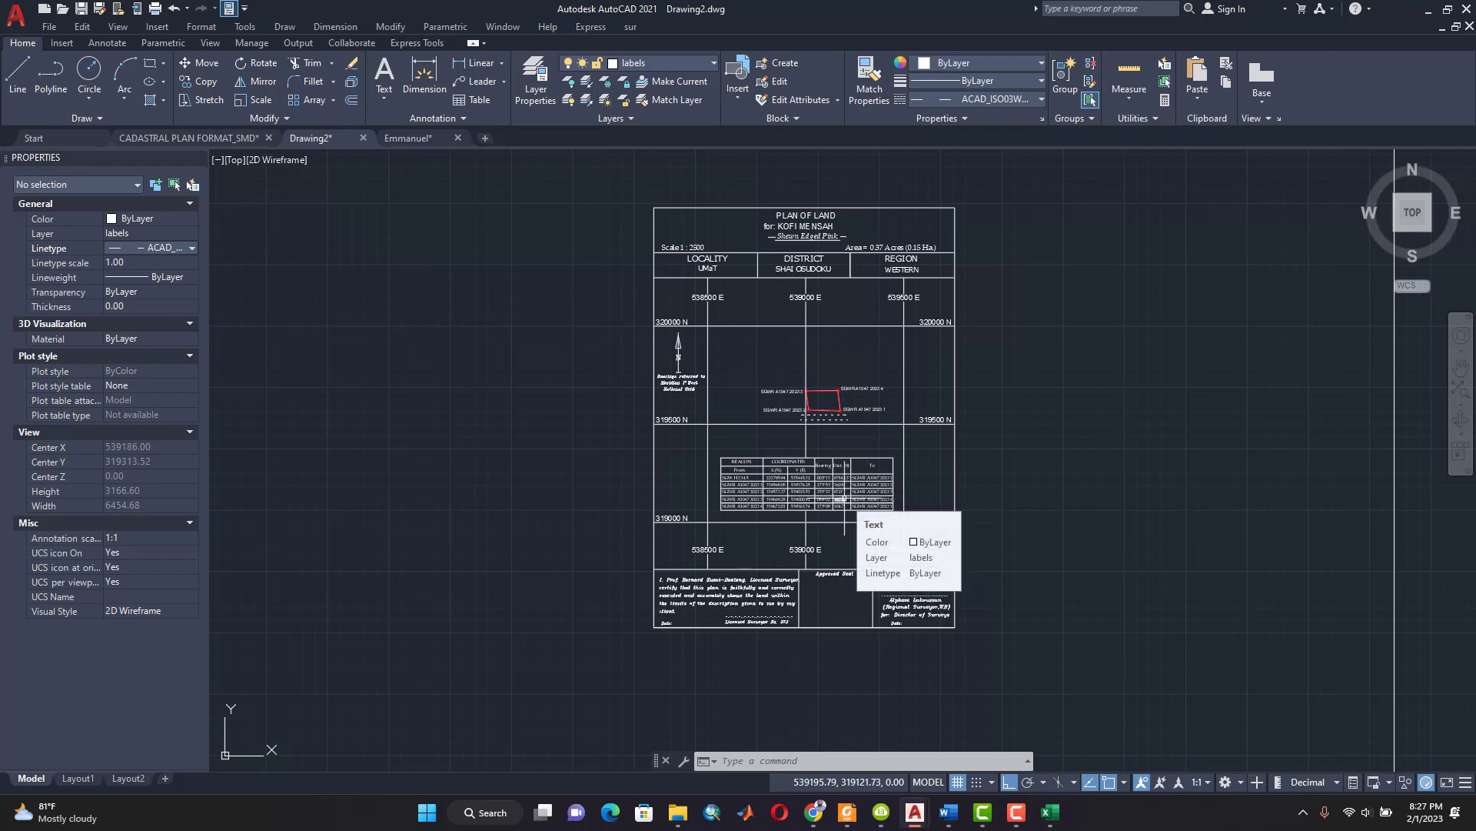
Step: Start a single-sheet plot with Microsoft Print to PDF as the printer and A4 as the paper size
{"action": "left_click", "coordinate": [15, 16]}
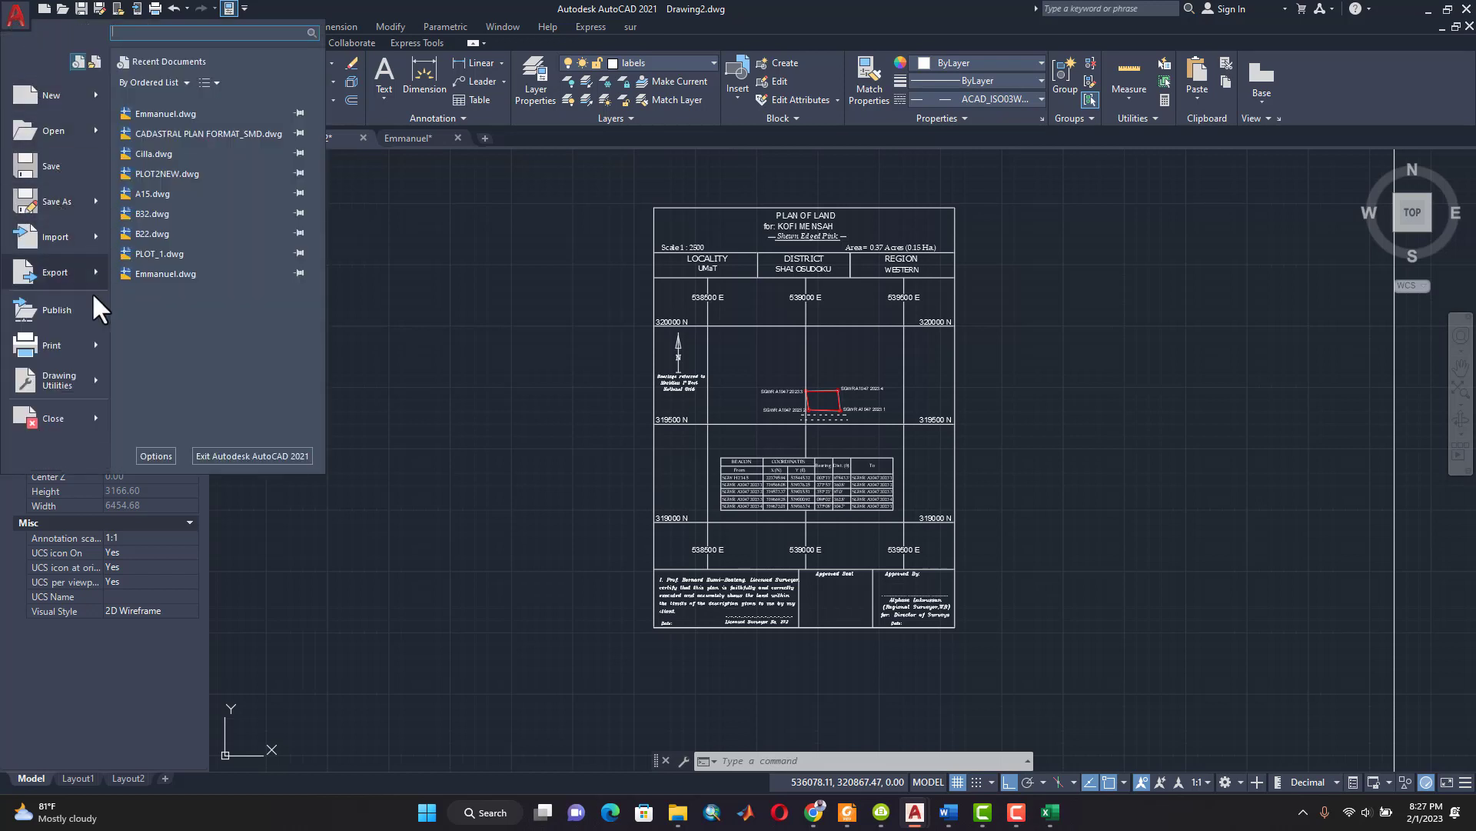
{"action": "mouse_move", "coordinate": [97, 343]}
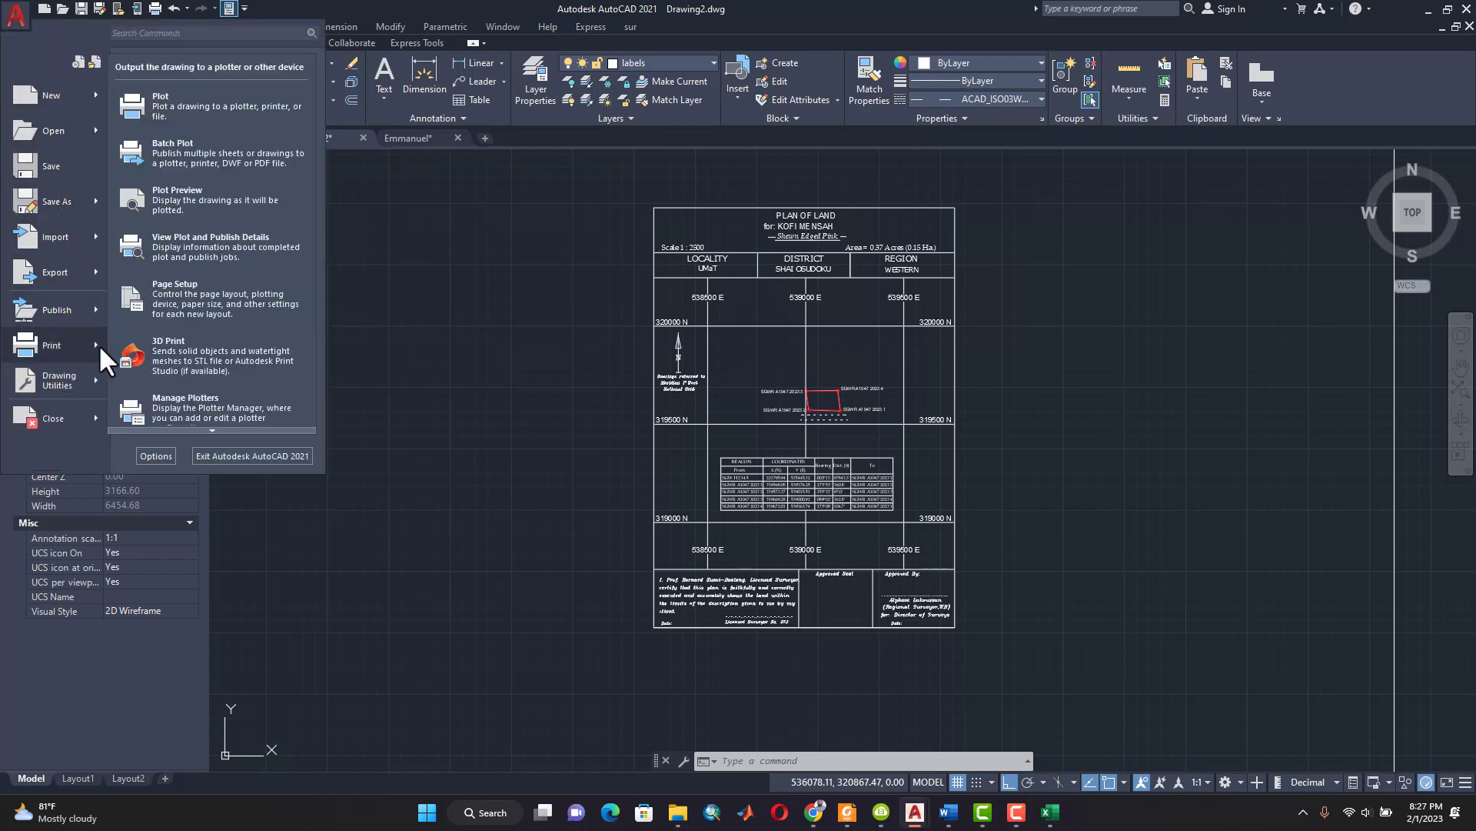
{"action": "left_click", "coordinate": [209, 110]}
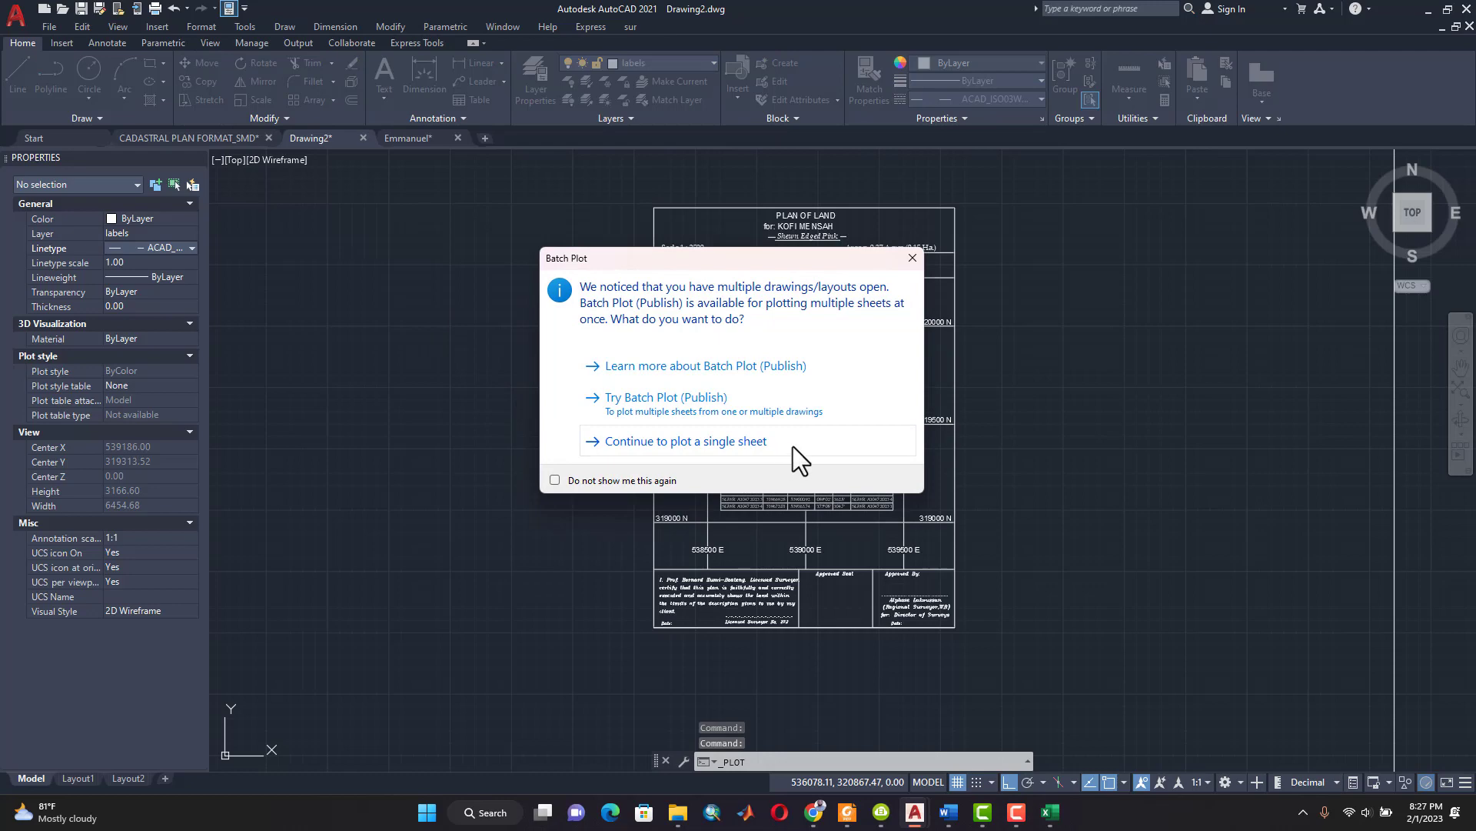
{"action": "left_click", "coordinate": [734, 442]}
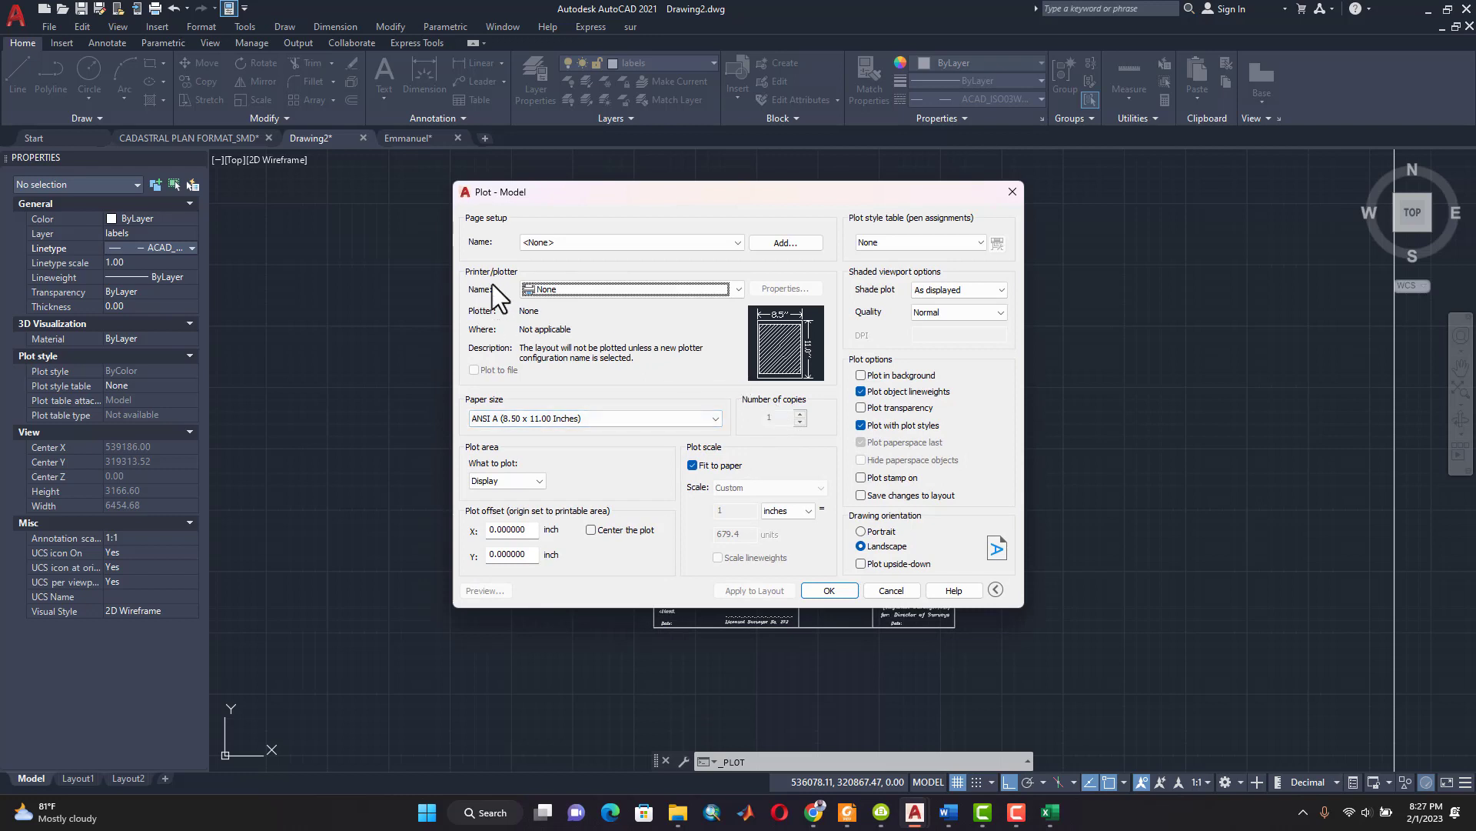
{"action": "left_click", "coordinate": [579, 288]}
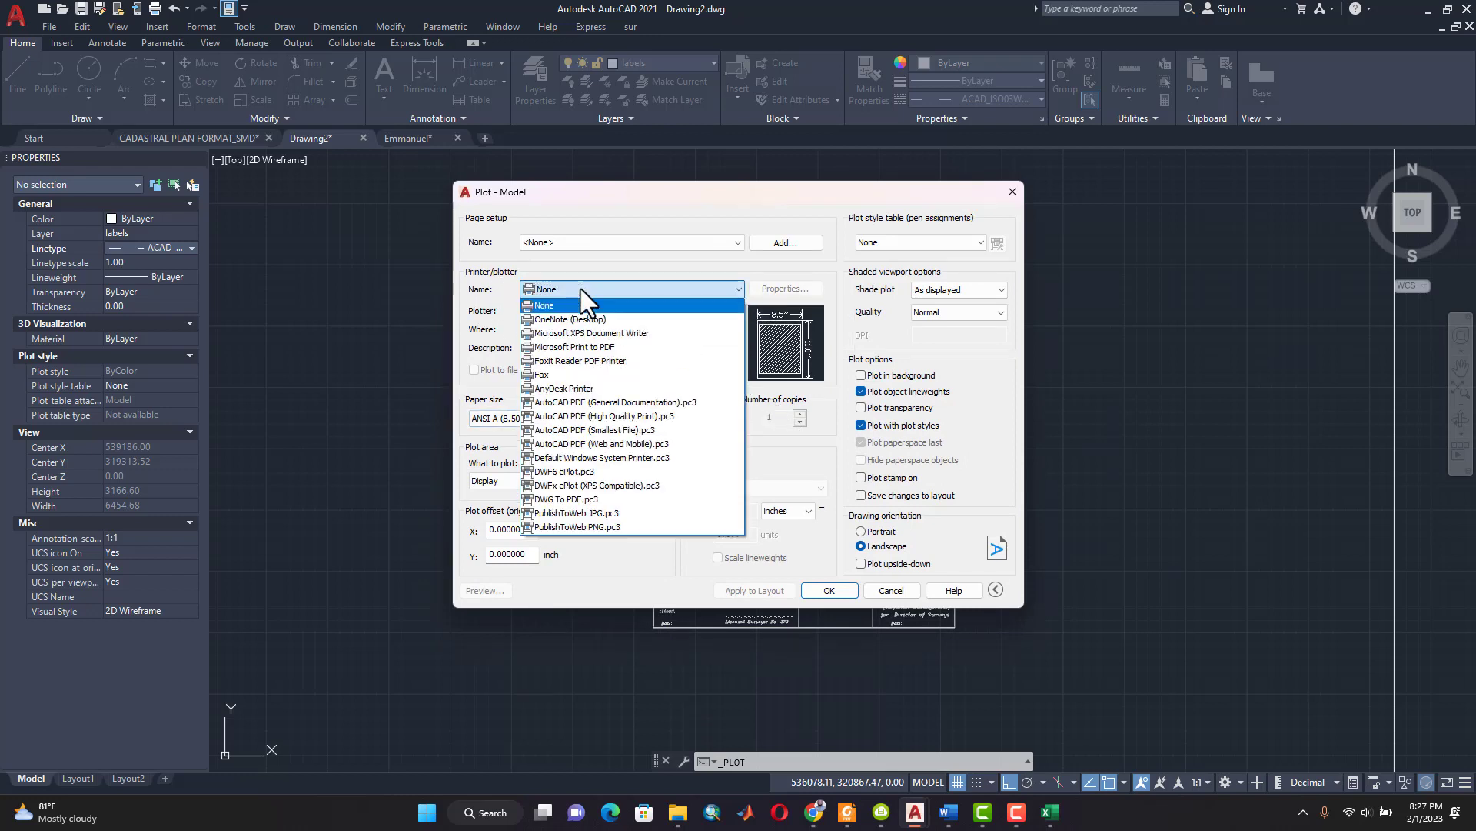
{"action": "left_click", "coordinate": [602, 347]}
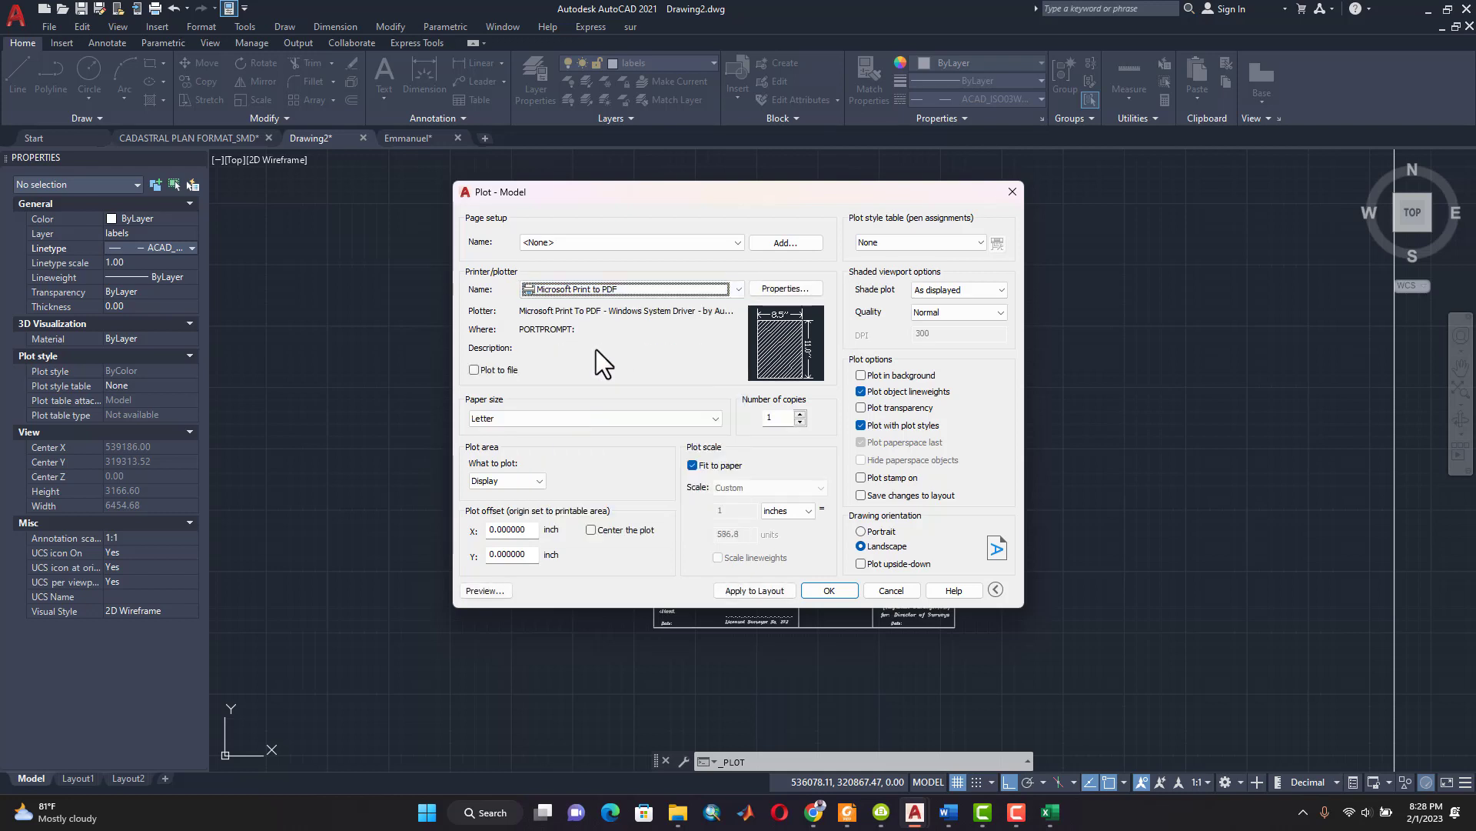
{"action": "left_click", "coordinate": [504, 417]}
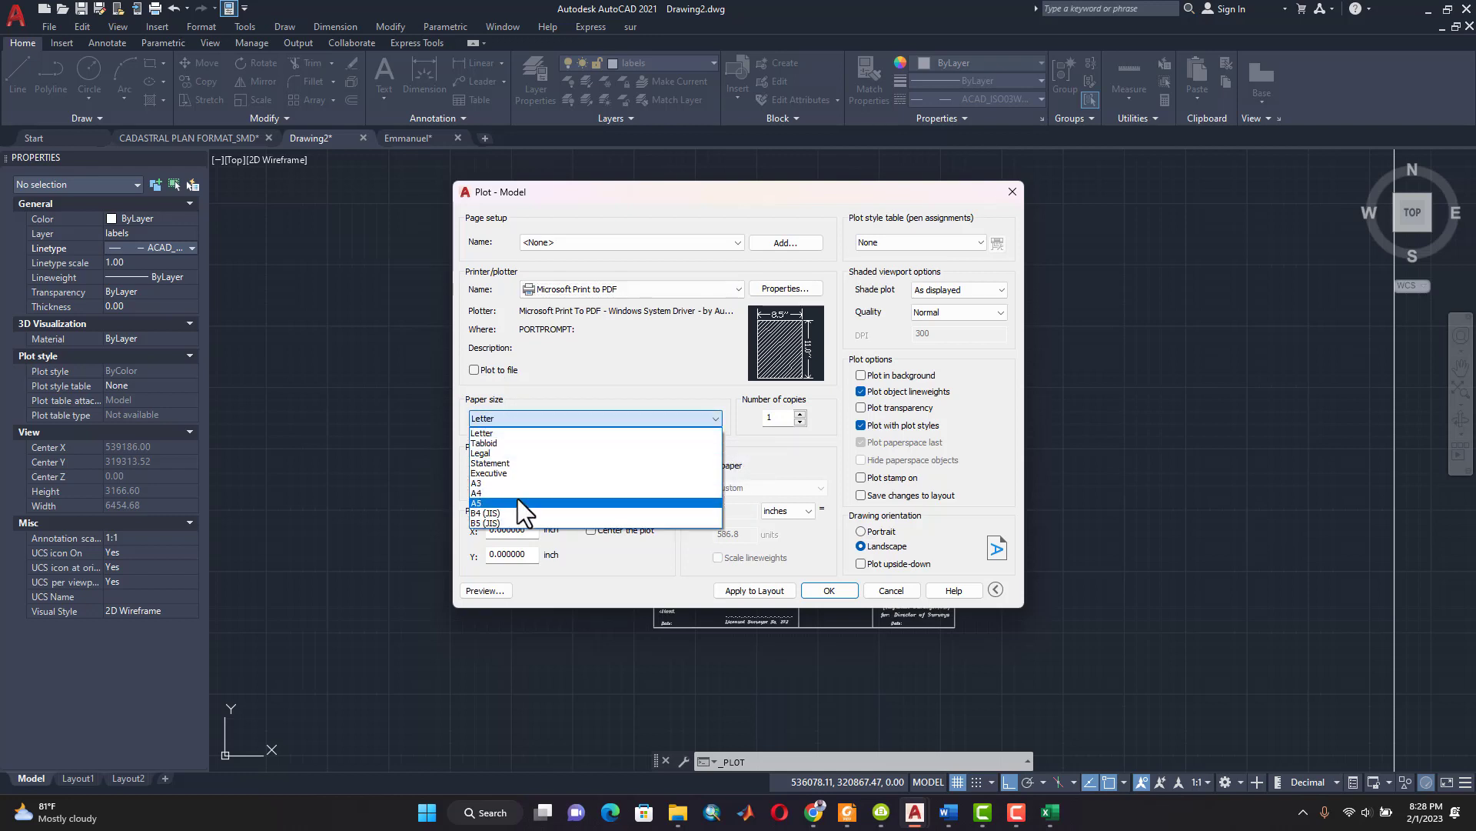
{"action": "left_click", "coordinate": [518, 495]}
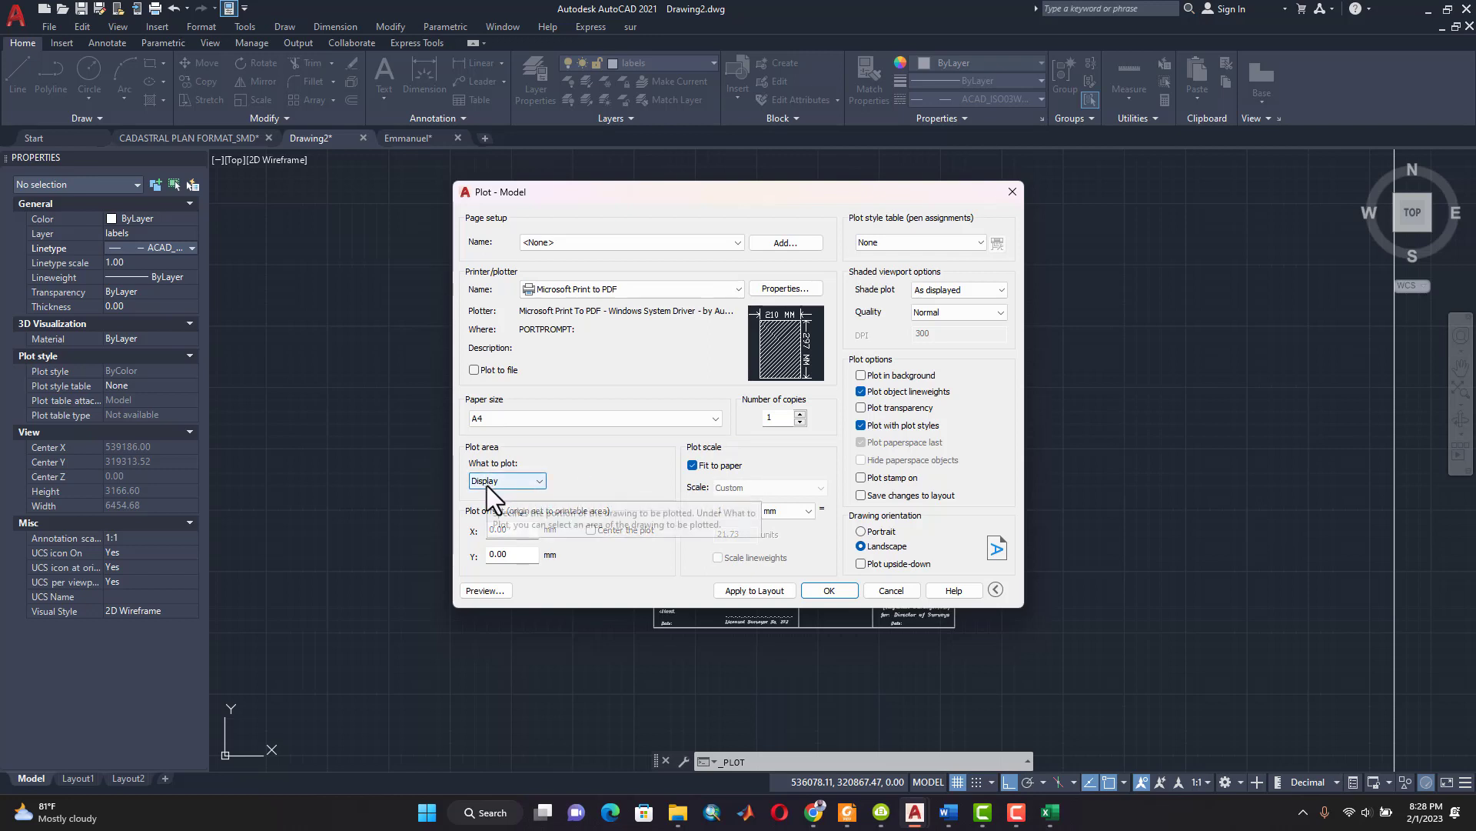
Step: Set the plot area to a window that encloses the complete plan sheet just outside its border
{"action": "left_click", "coordinate": [540, 482]}
{"action": "left_click", "coordinate": [524, 525]}
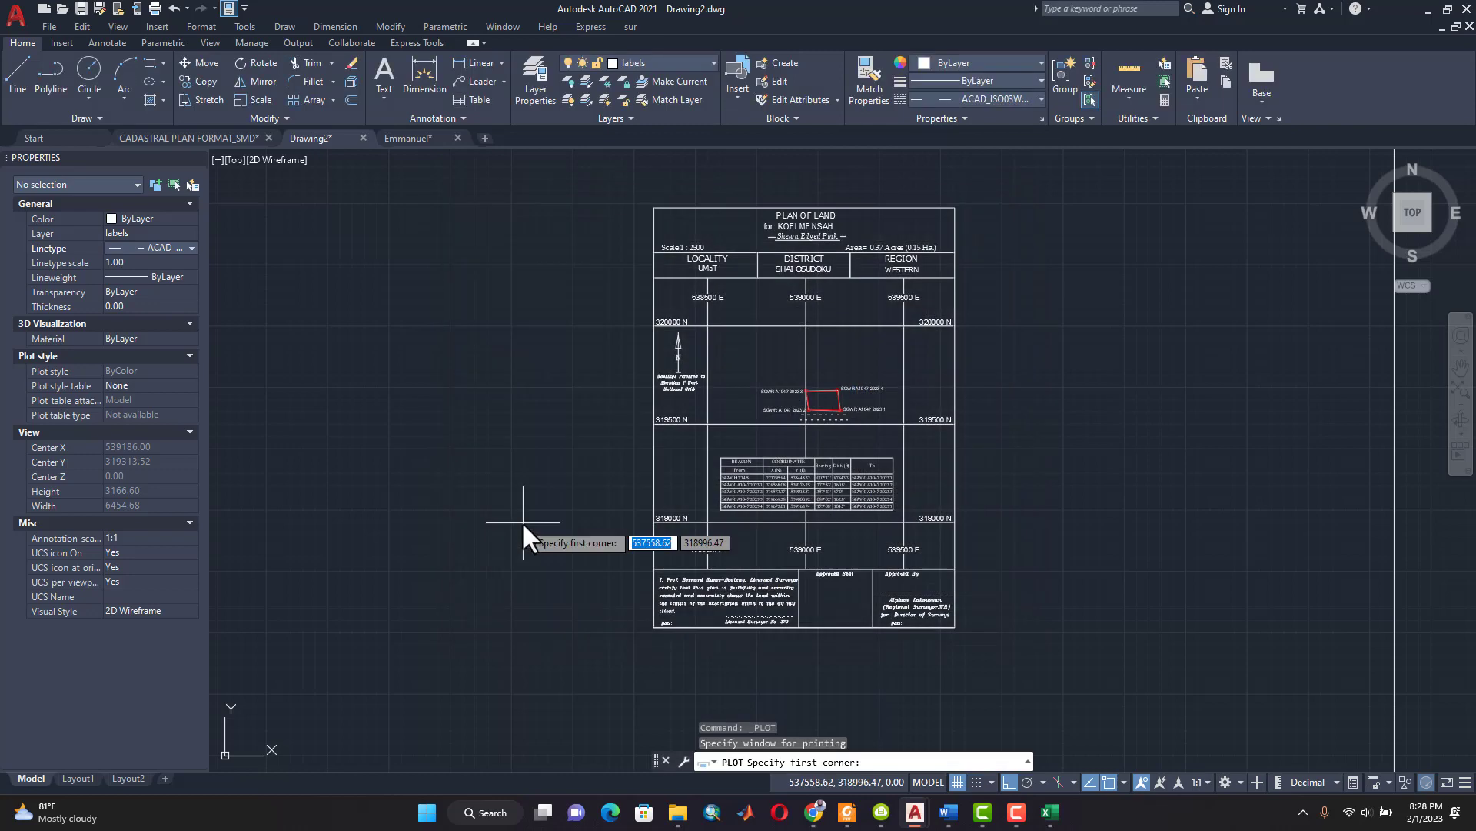
{"action": "left_click", "coordinate": [646, 196]}
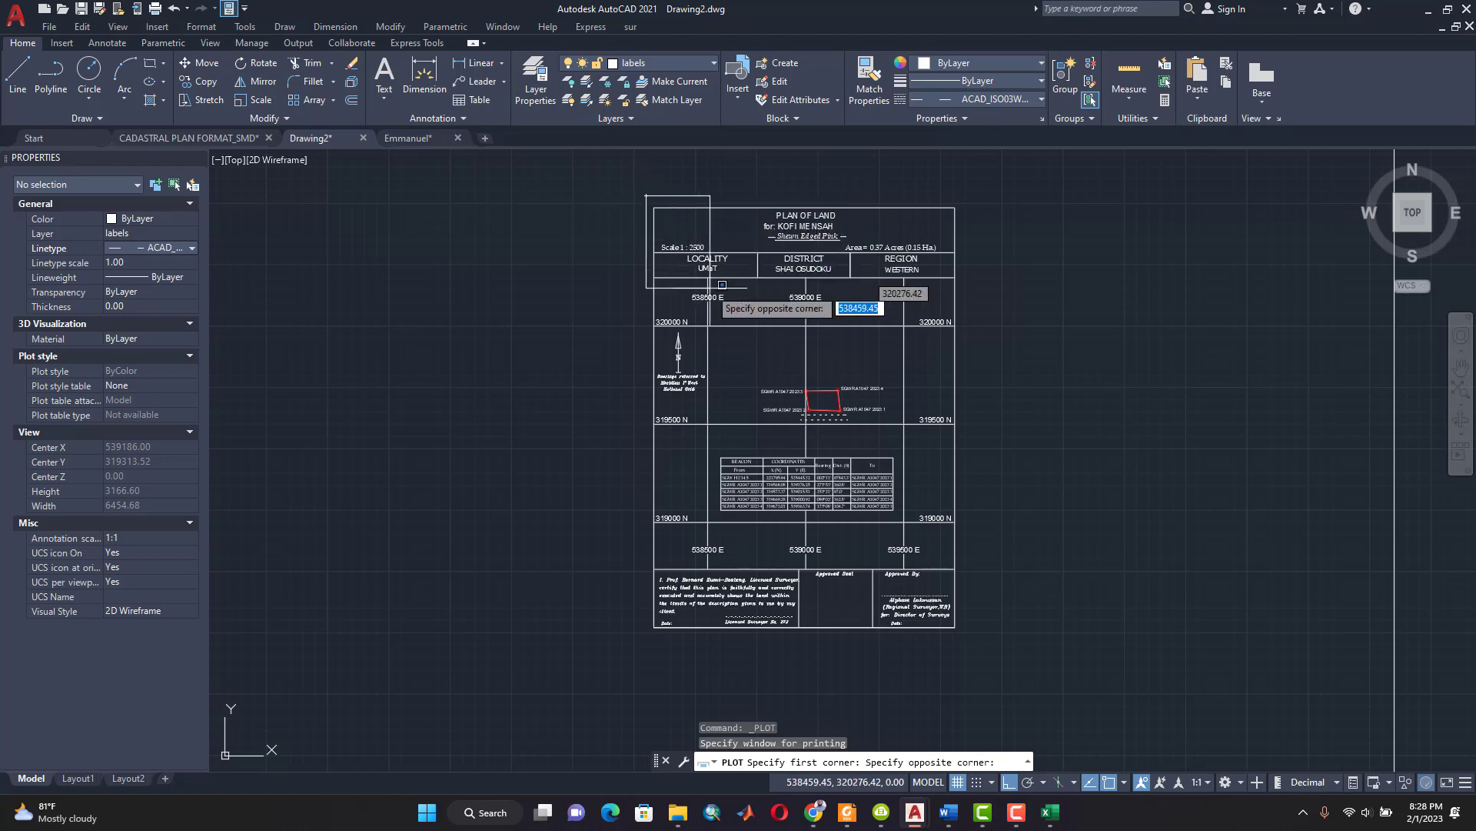
{"action": "left_click", "coordinate": [963, 641]}
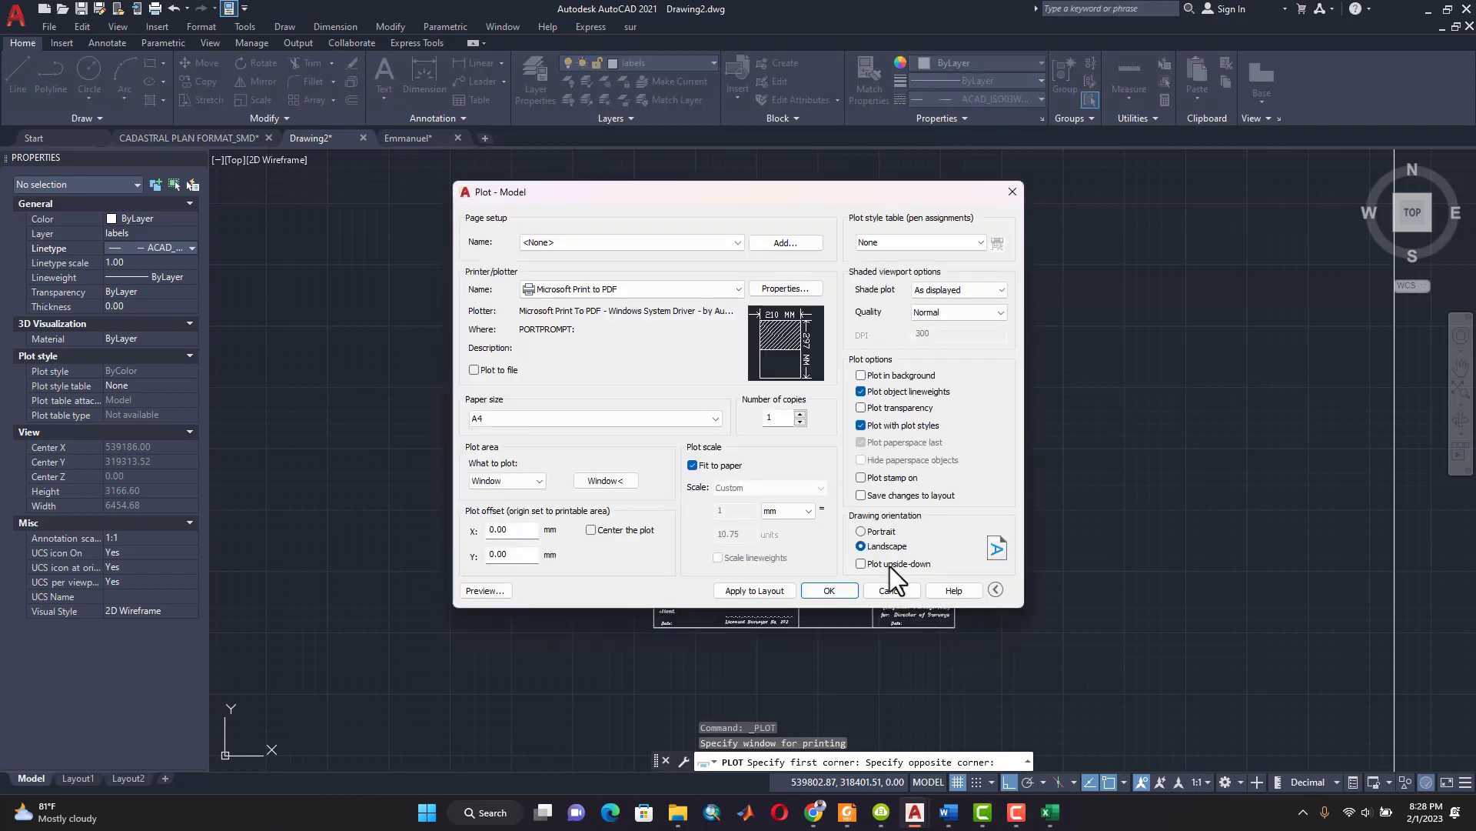
Step: Set the drawing orientation to Portrait, centre the plot and apply these settings to the layout
{"action": "mouse_move", "coordinate": [786, 357]}
{"action": "left_click", "coordinate": [878, 530]}
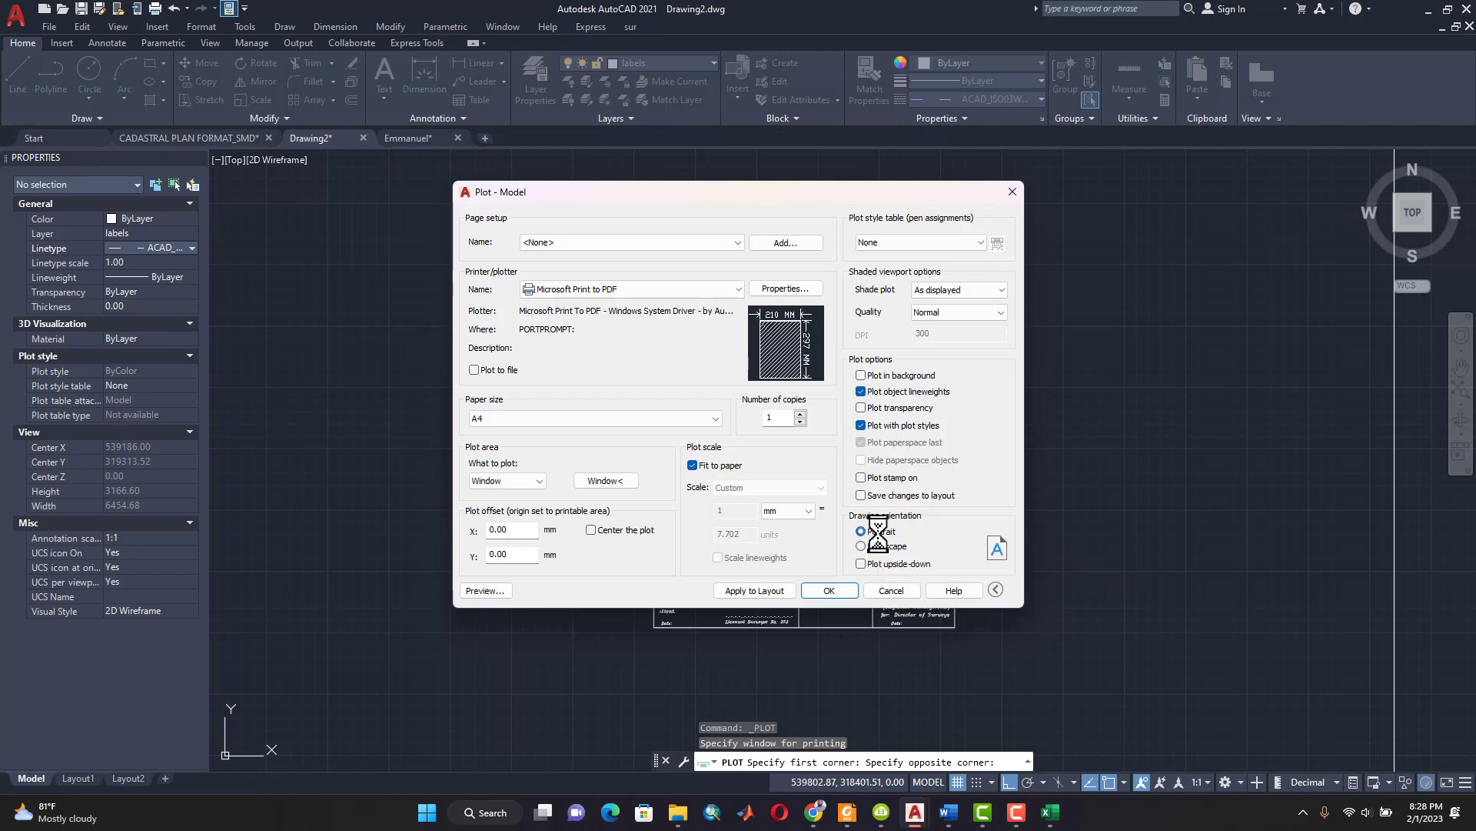
{"action": "left_click", "coordinate": [590, 530]}
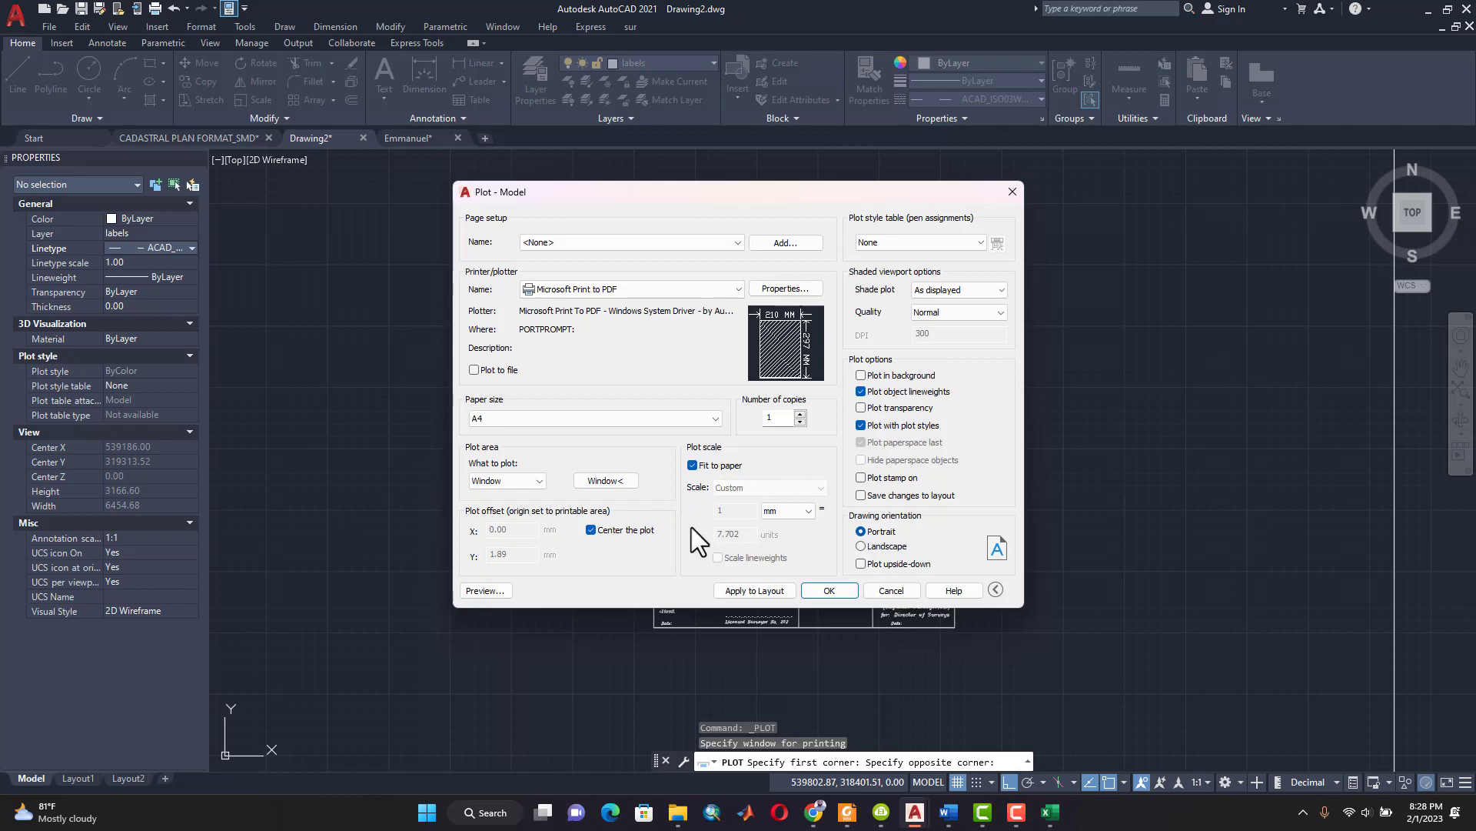
{"action": "left_click", "coordinate": [751, 592]}
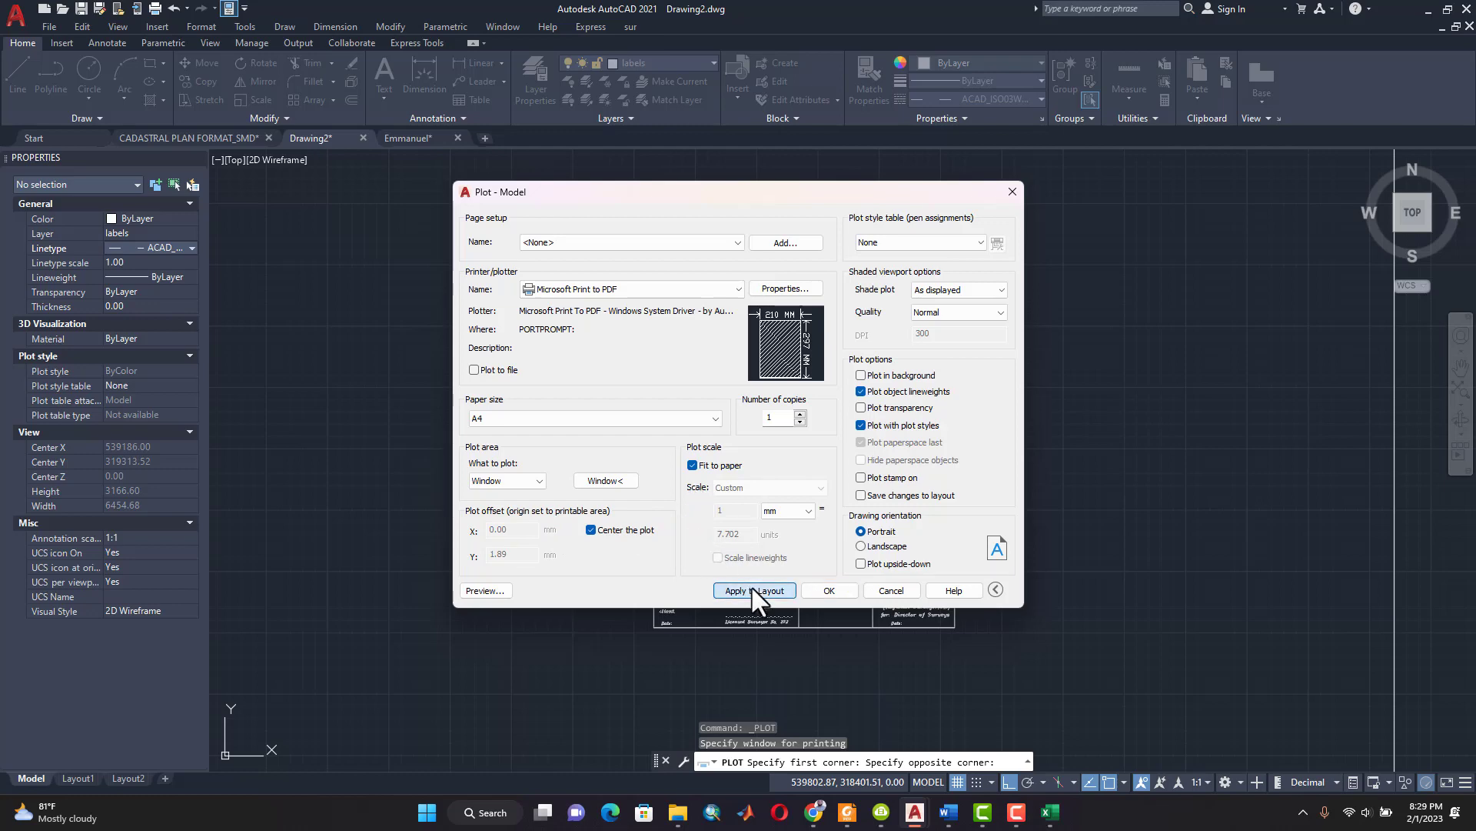
Step: Preview the plot and print it to a PDF file named MYWORK in the Downloads folder
{"action": "left_click", "coordinate": [489, 590]}
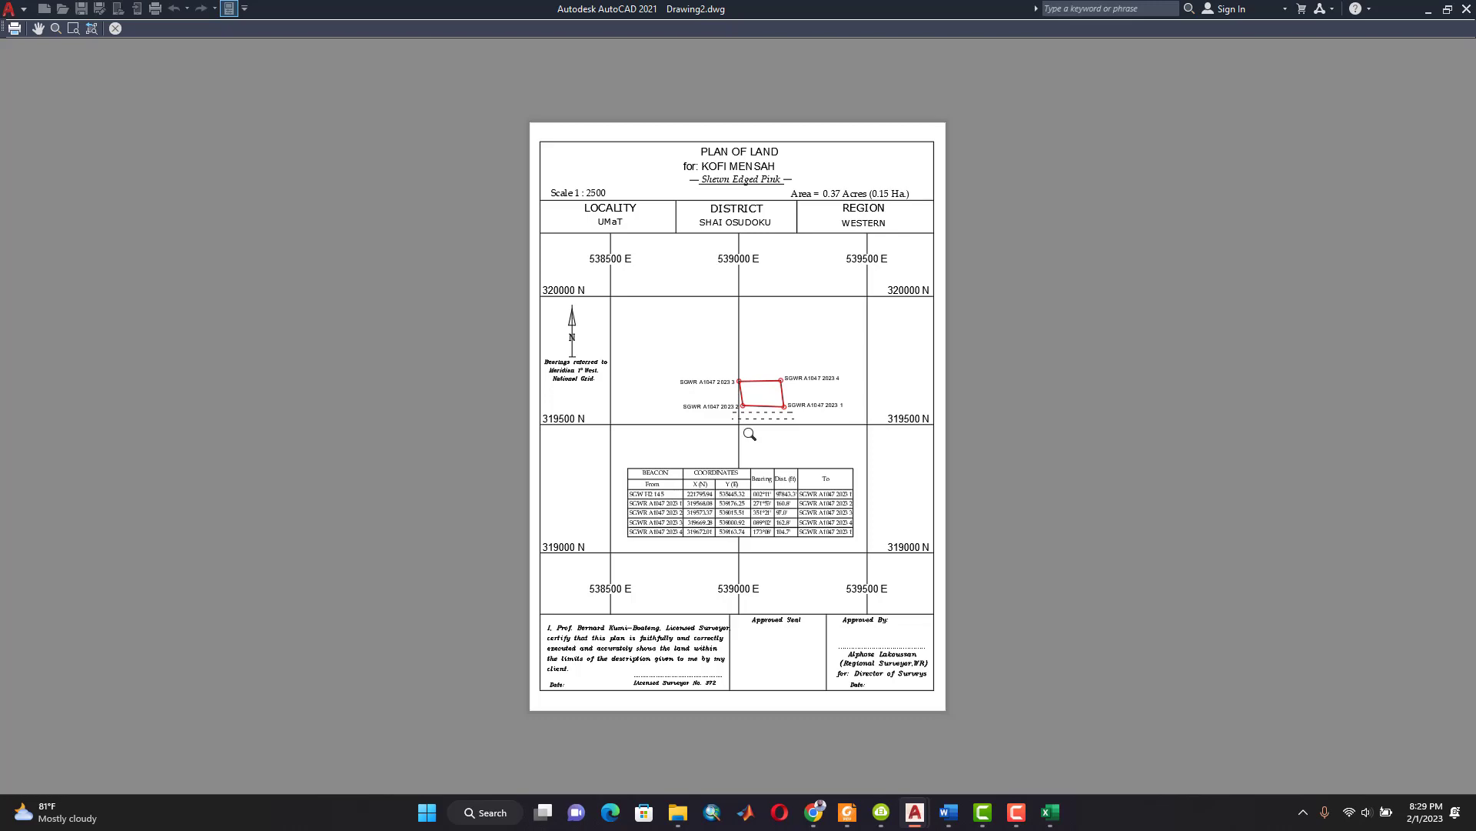
{"action": "left_click", "coordinate": [114, 28]}
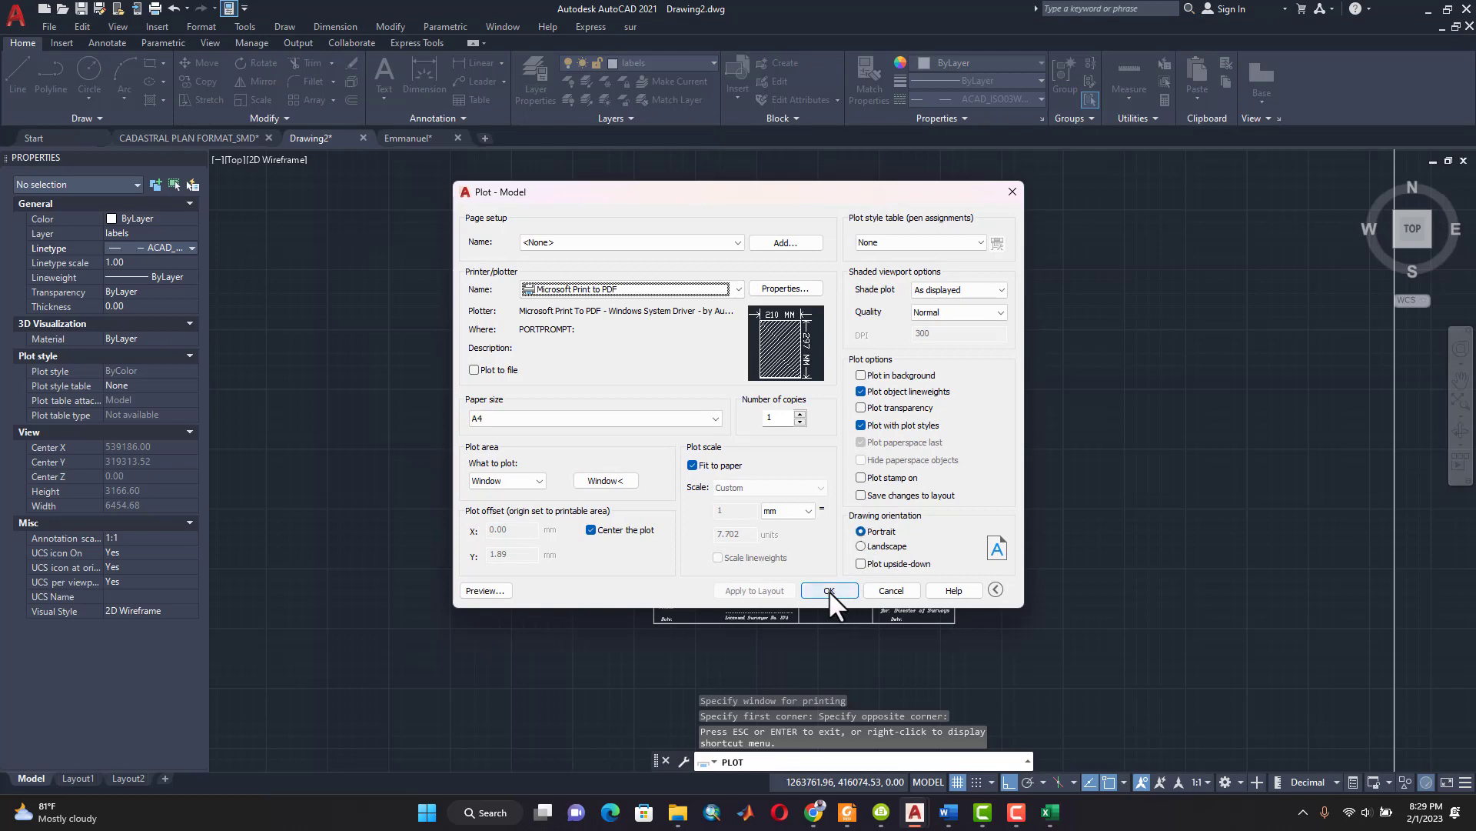
{"action": "left_click", "coordinate": [829, 589]}
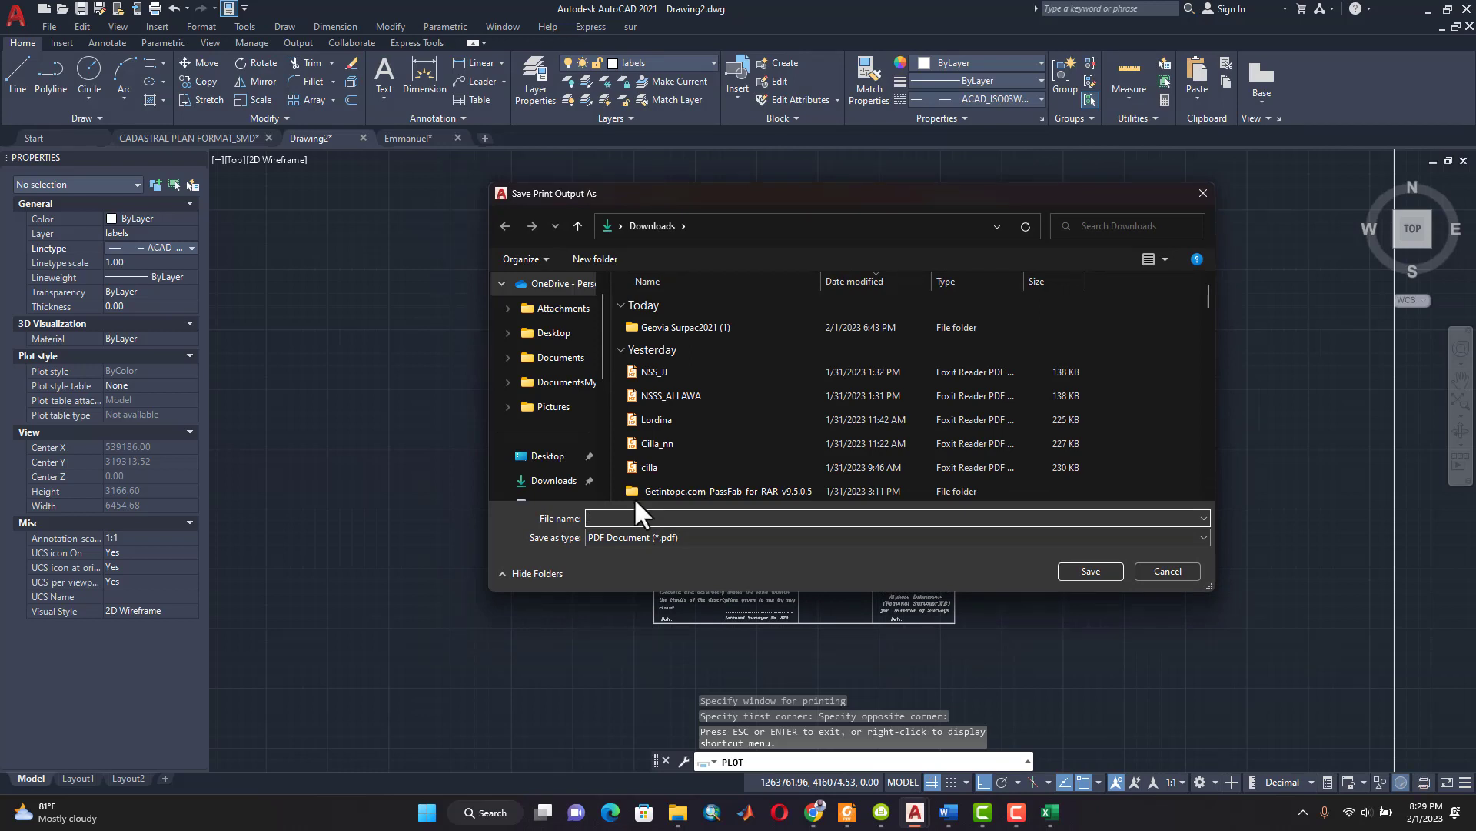
{"action": "scroll", "coordinate": [600, 385], "scroll_direction": "up", "scroll_amount": 1}
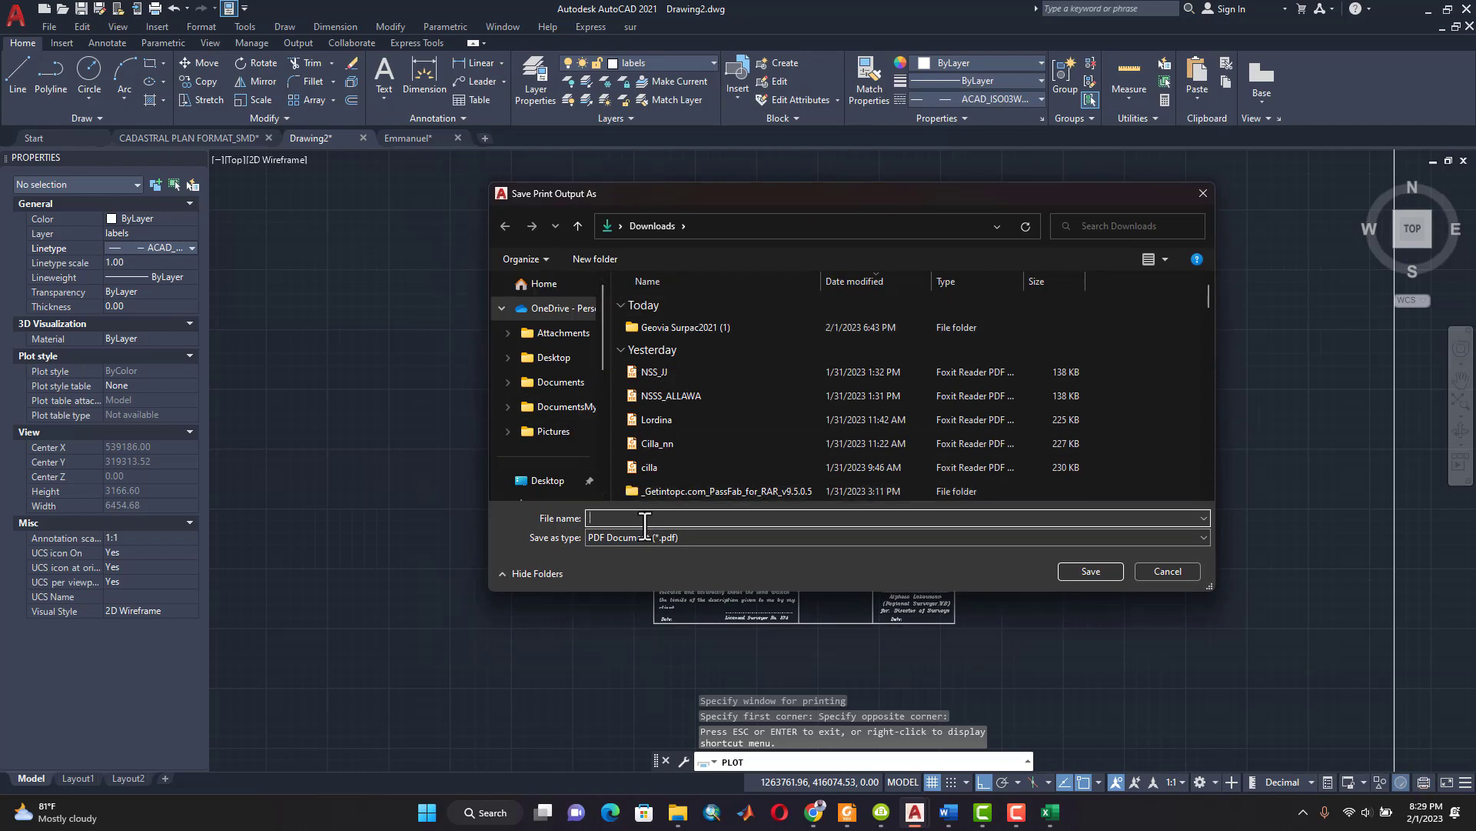
{"action": "type", "text": "MYW"}
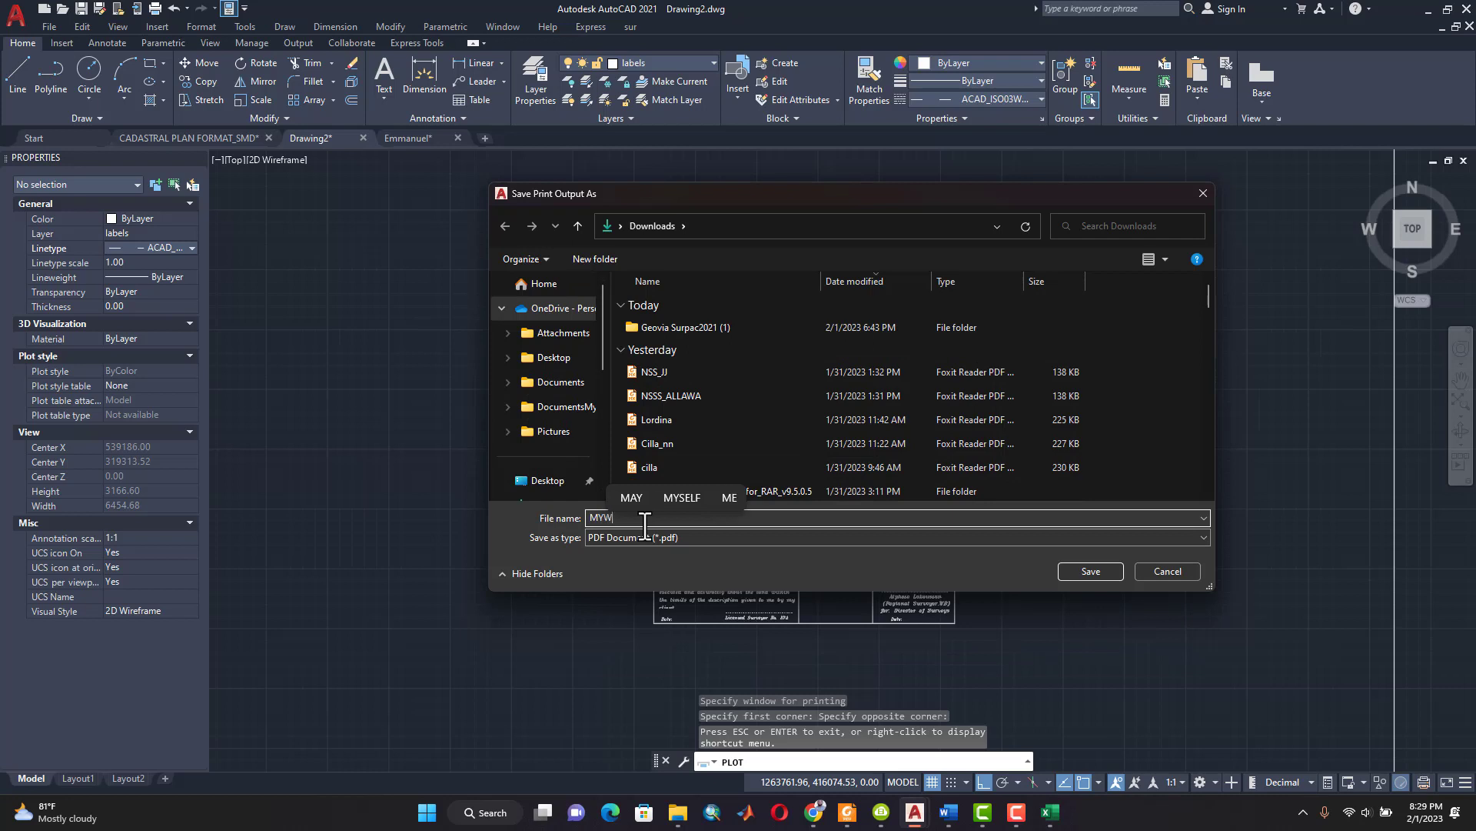
{"action": "type", "text": "ORK"}
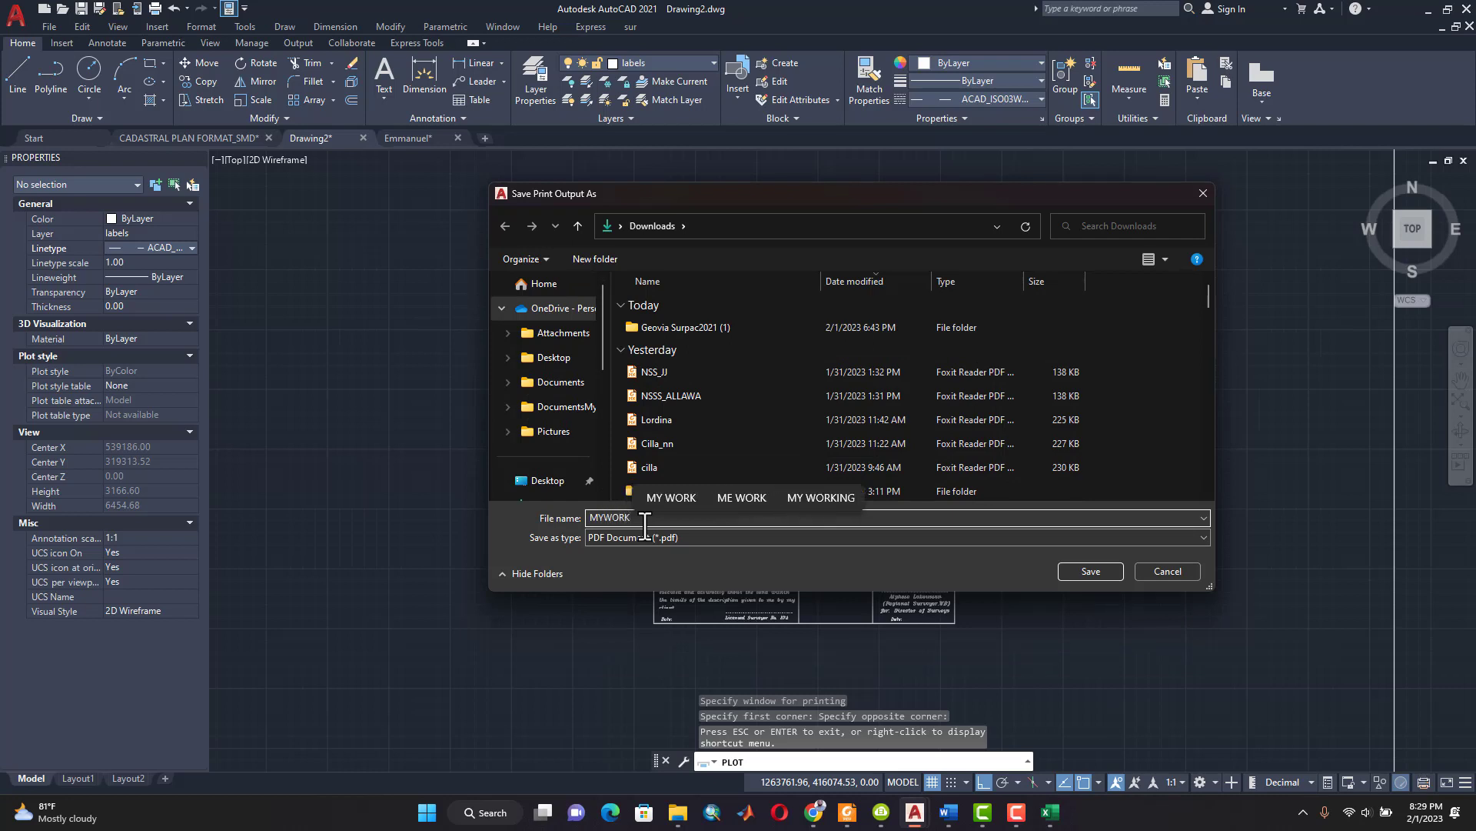
{"action": "left_click", "coordinate": [1104, 571]}
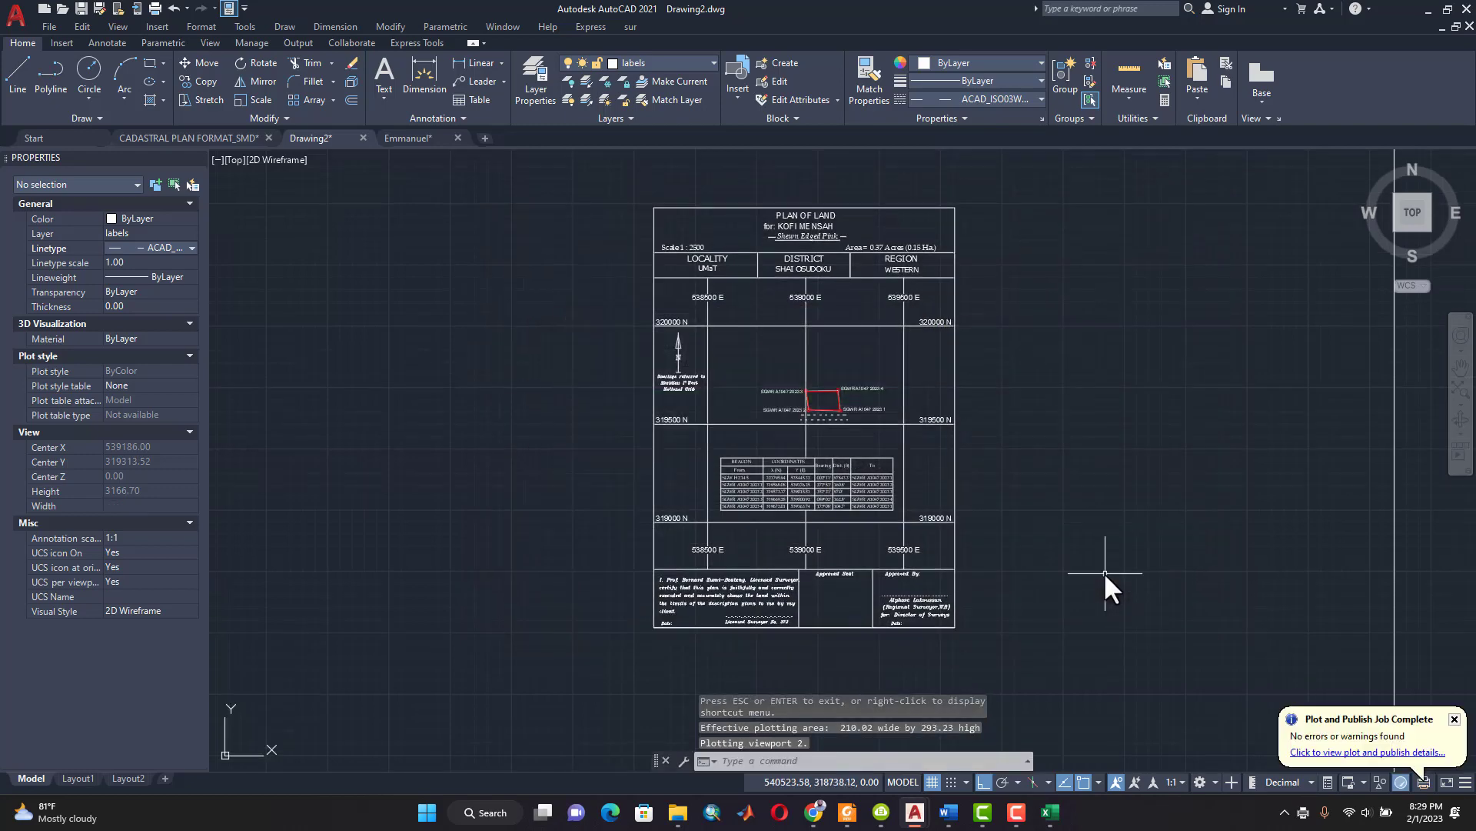
Step: Switch to File Explorer and open the plotted MYWORK PDF from the Downloads folder
{"action": "left_click", "coordinate": [678, 812]}
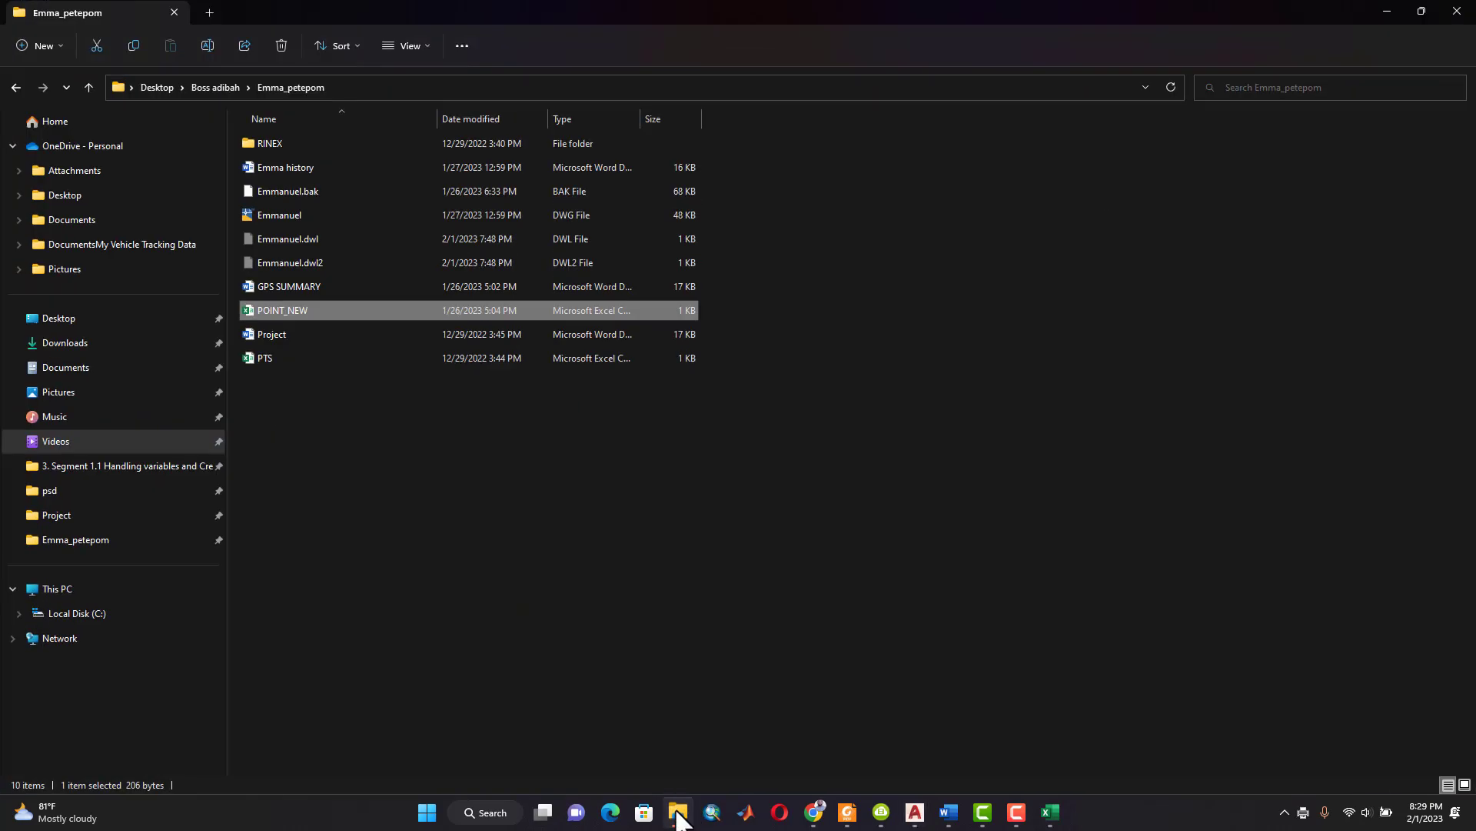
{"action": "left_click", "coordinate": [90, 343]}
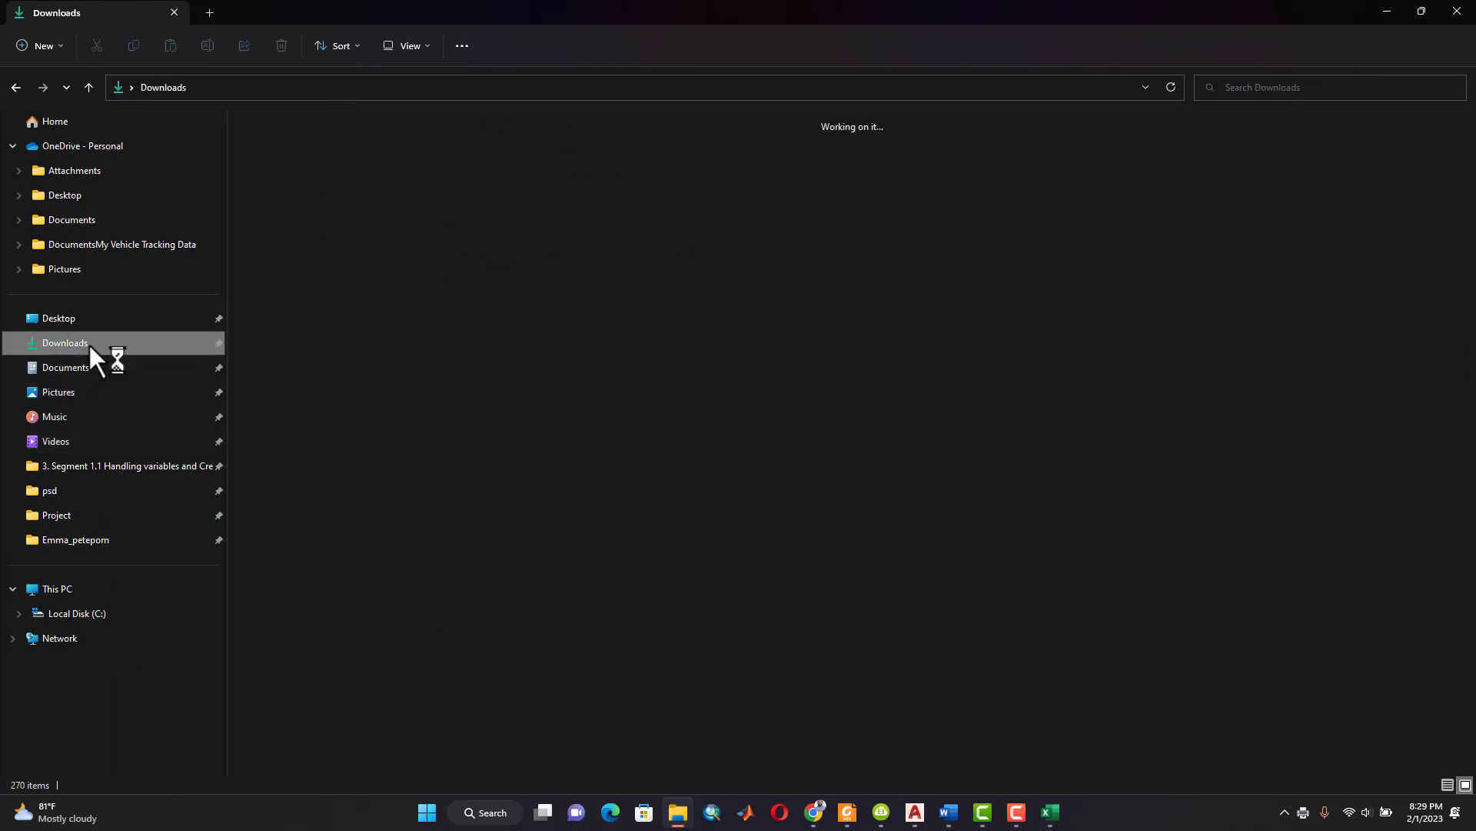
{"action": "double_click", "coordinate": [278, 183]}
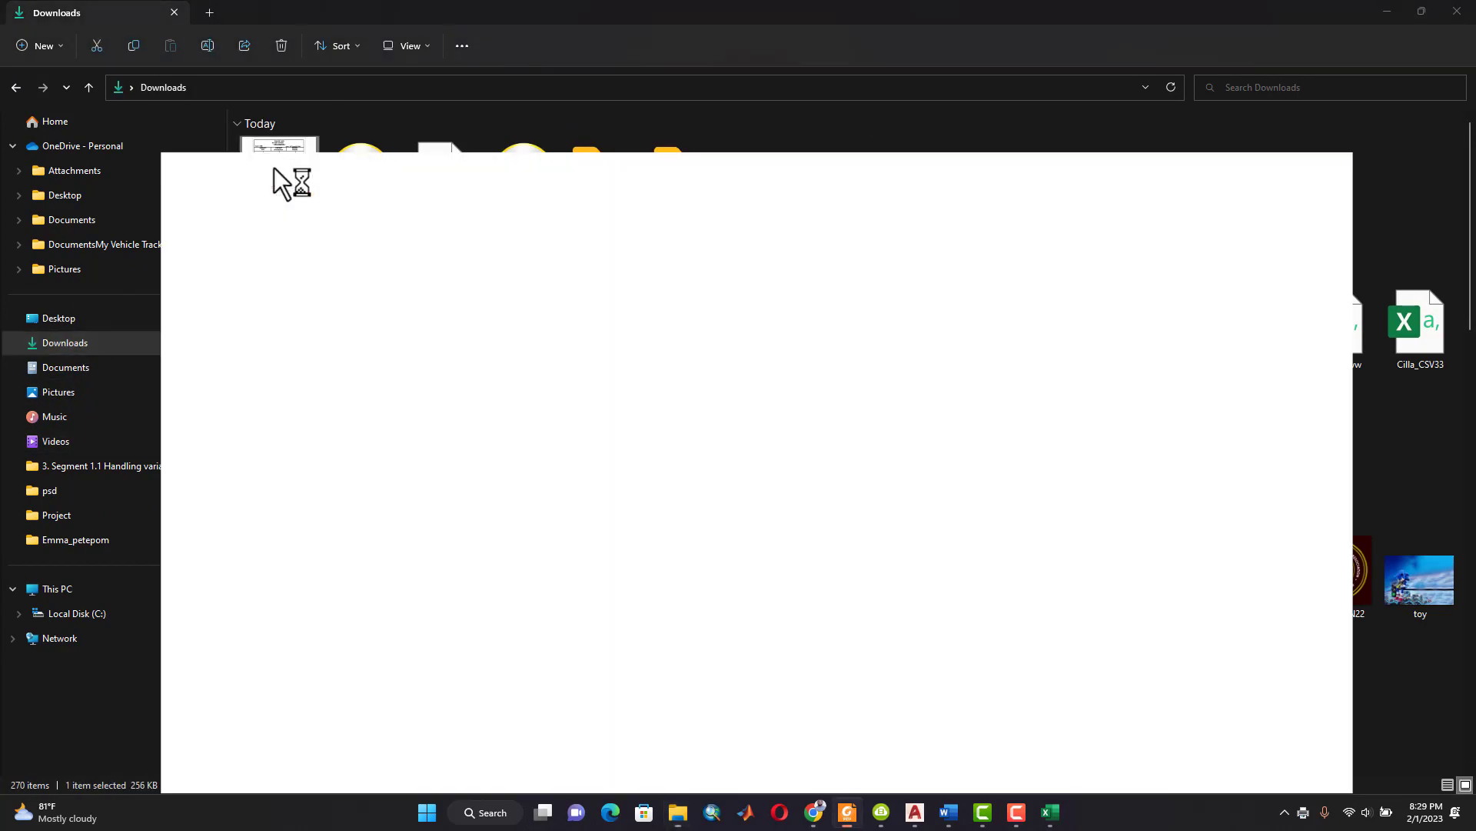
Step: Examine the plotted PDF page, zooming out from the title block until the complete plan sheet fits in view
{"action": "scroll", "coordinate": [629, 314], "scroll_direction": "down", "scroll_amount": 3}
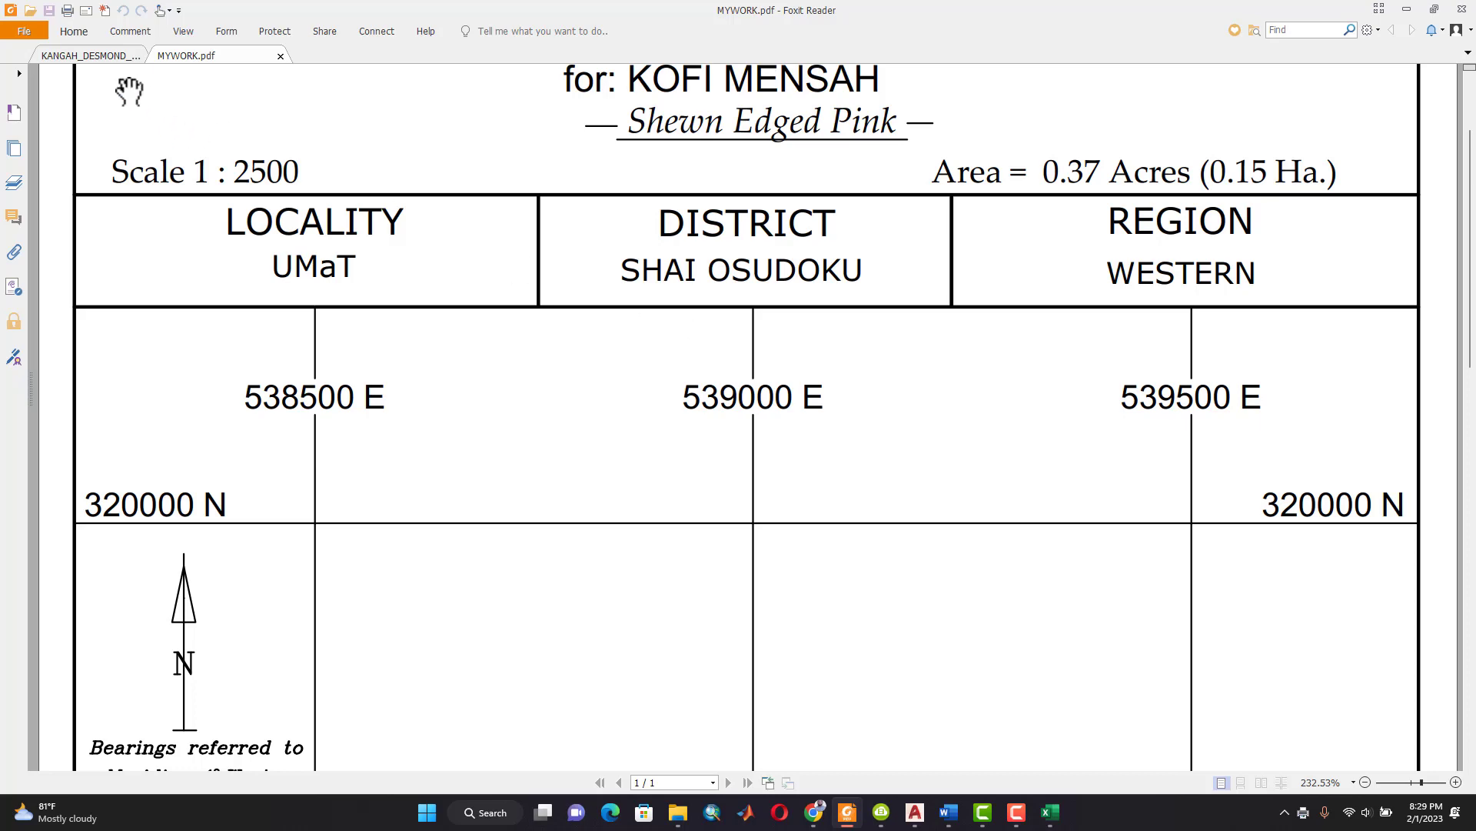
{"action": "left_click", "coordinate": [74, 30]}
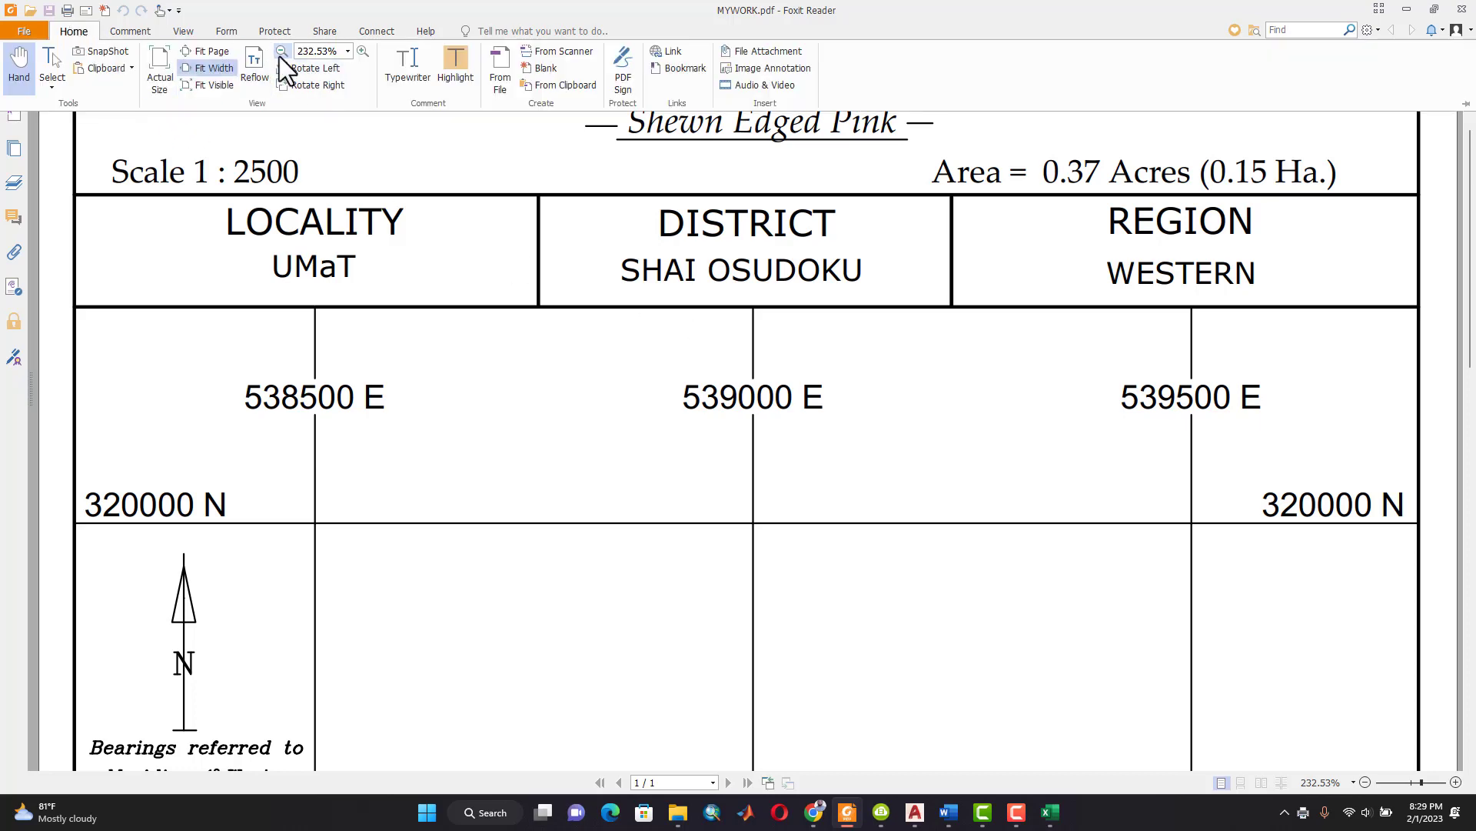
{"action": "left_click", "coordinate": [281, 54]}
{"action": "left_click", "coordinate": [72, 37]}
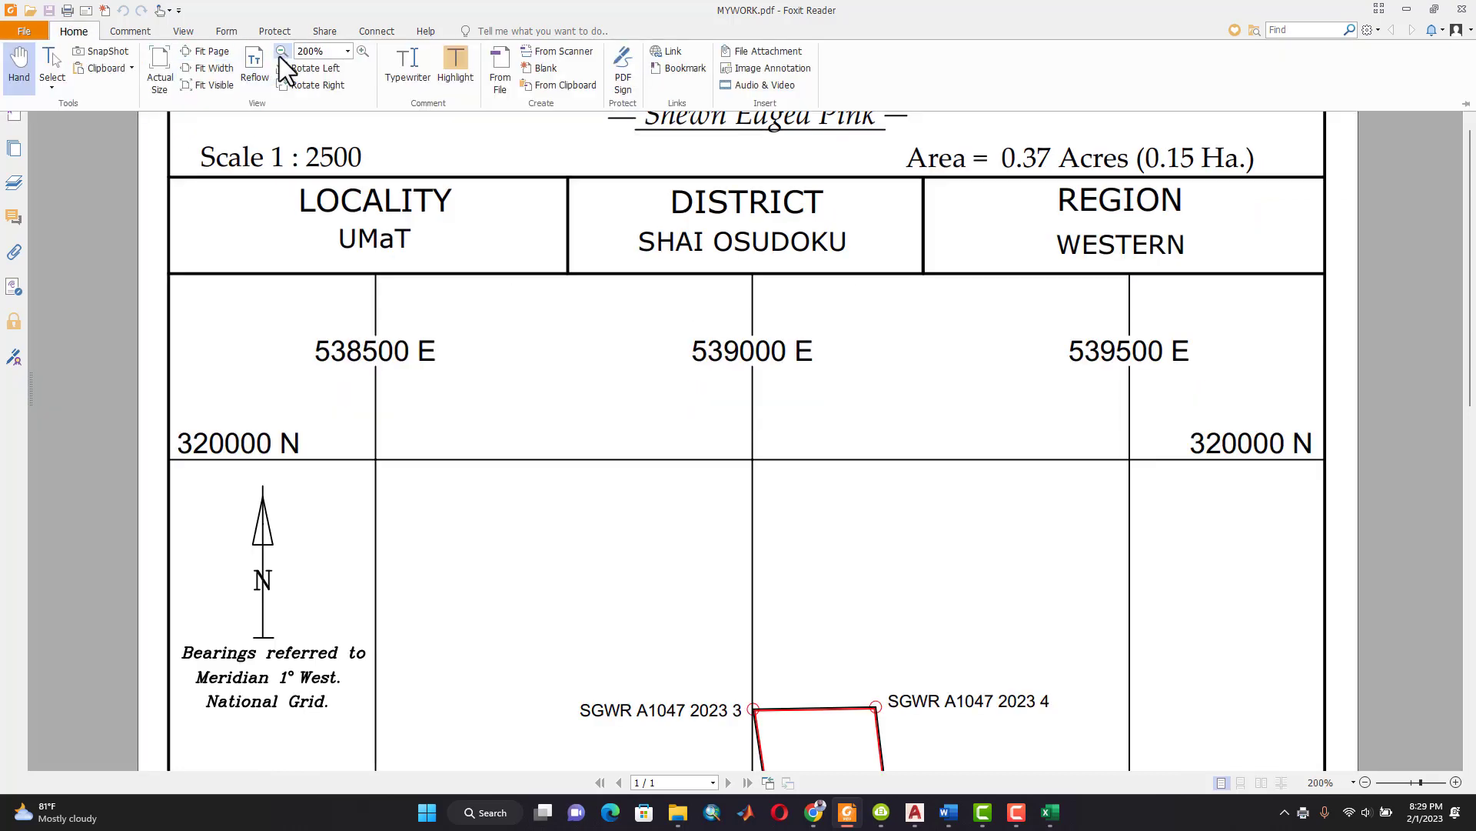
{"action": "left_click", "coordinate": [280, 54]}
{"action": "left_click", "coordinate": [73, 33]}
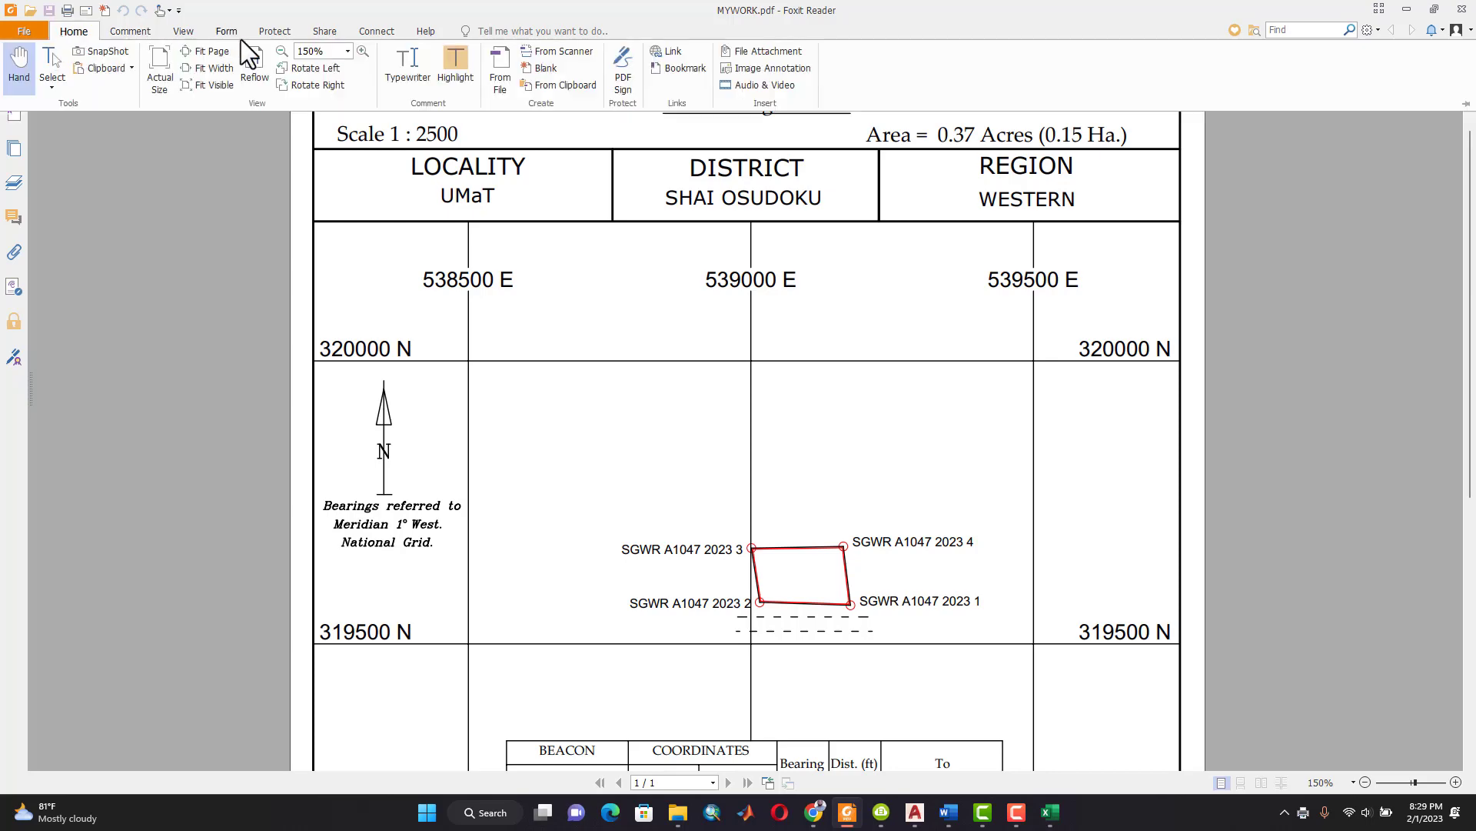
{"action": "left_click", "coordinate": [282, 52]}
{"action": "left_click", "coordinate": [87, 37]}
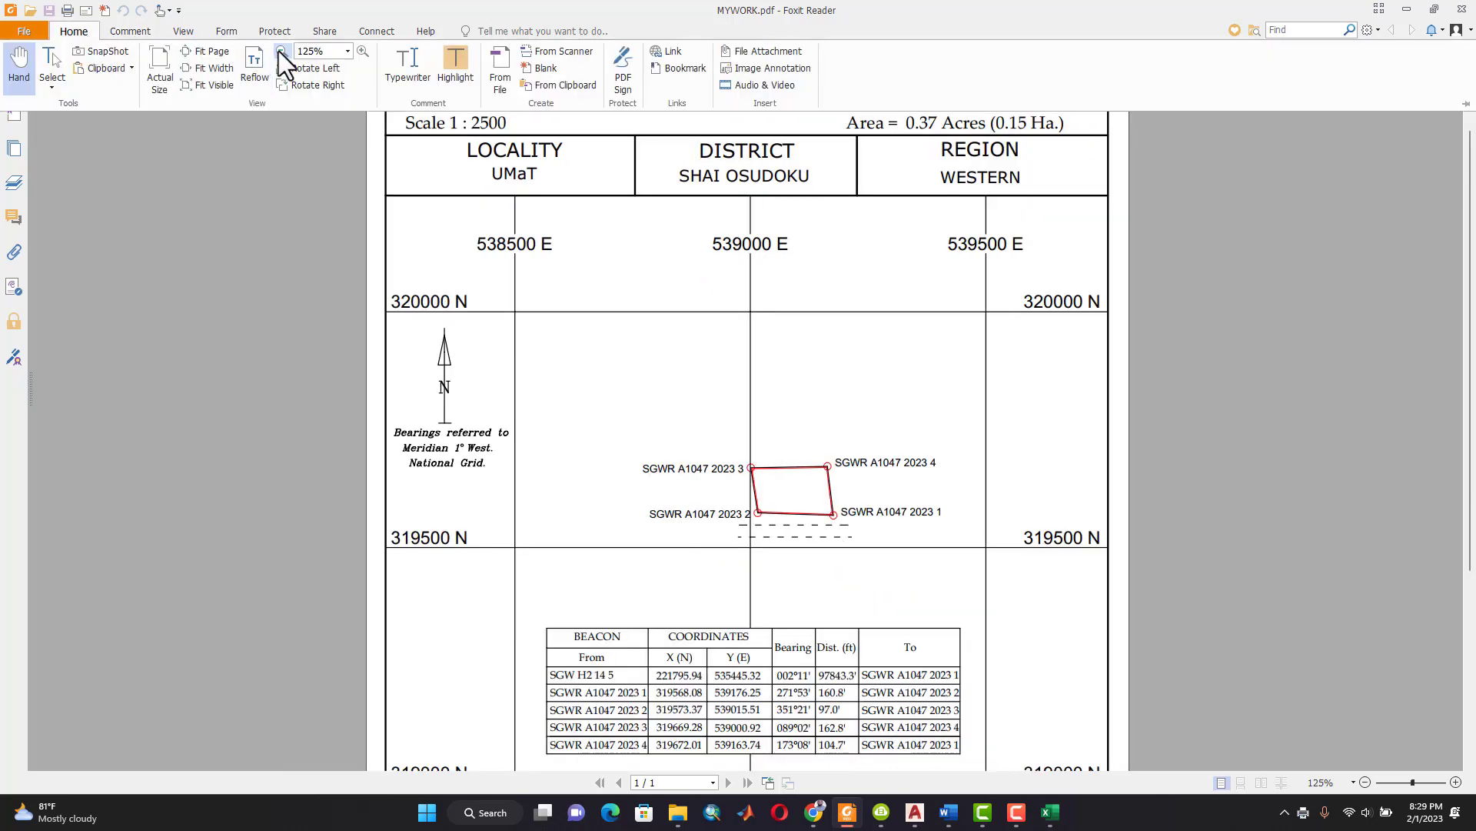
{"action": "left_click", "coordinate": [280, 53]}
{"action": "left_click", "coordinate": [73, 31]}
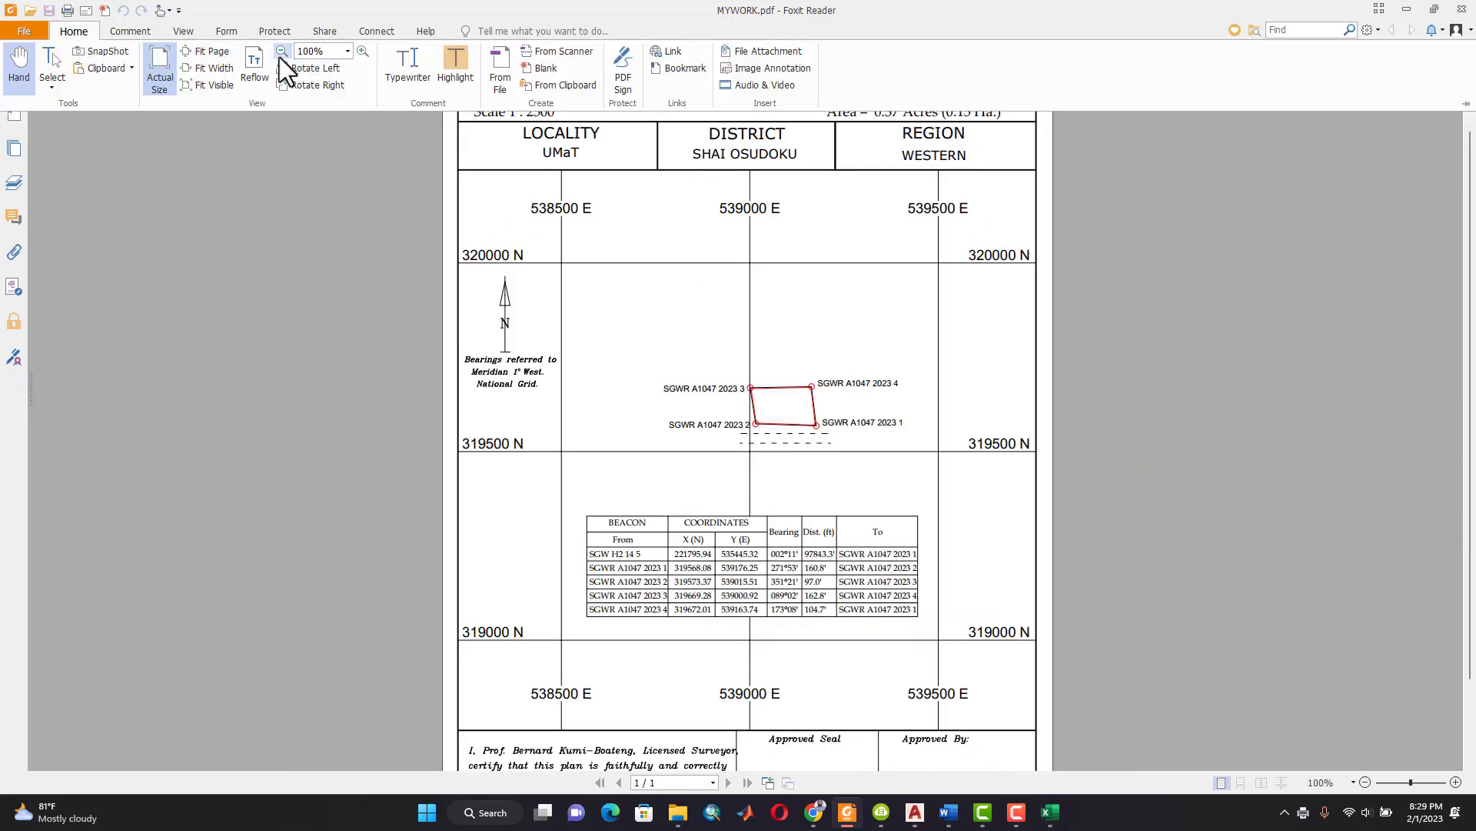
{"action": "left_click", "coordinate": [279, 57]}
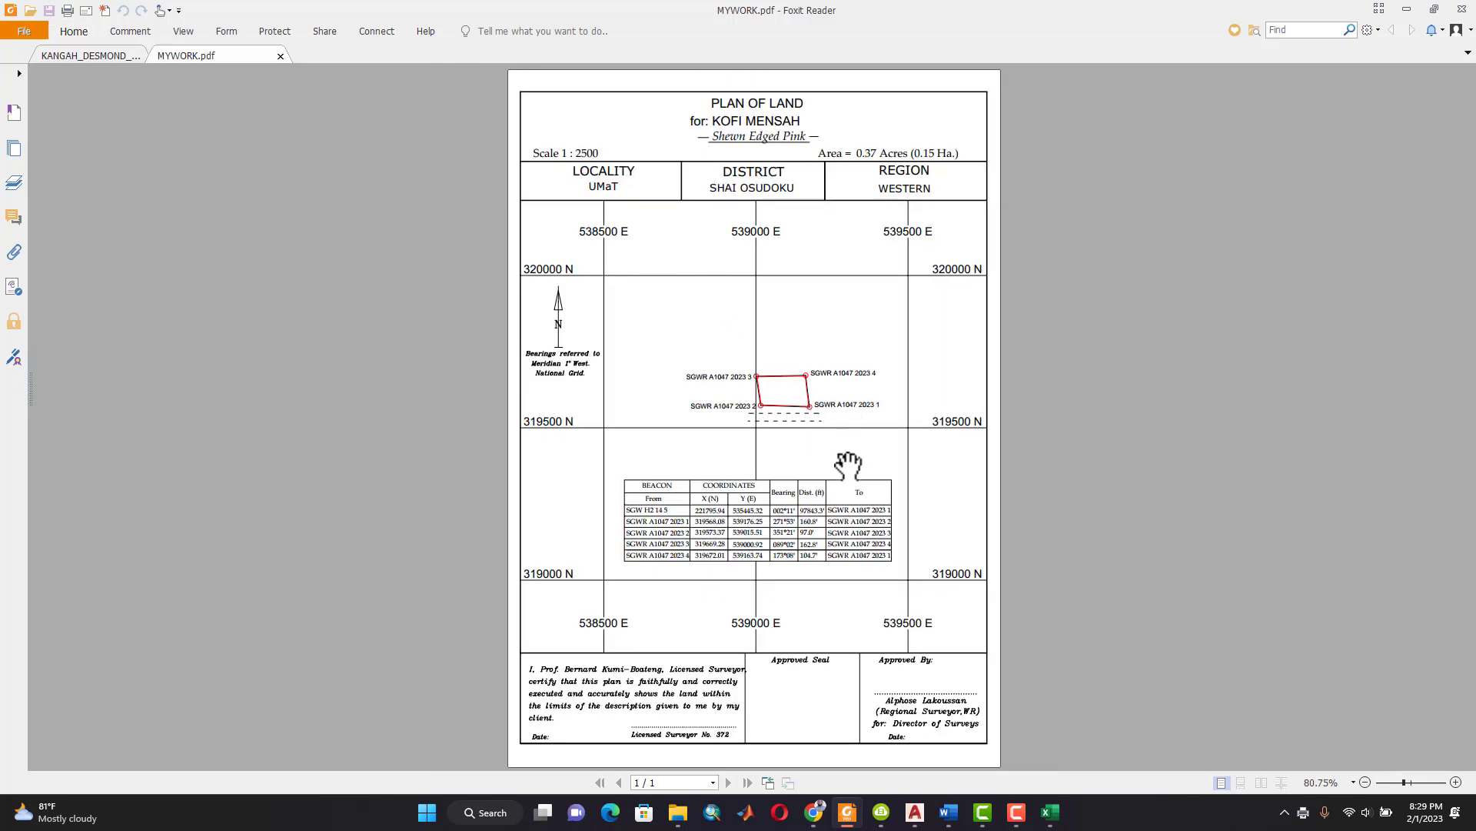